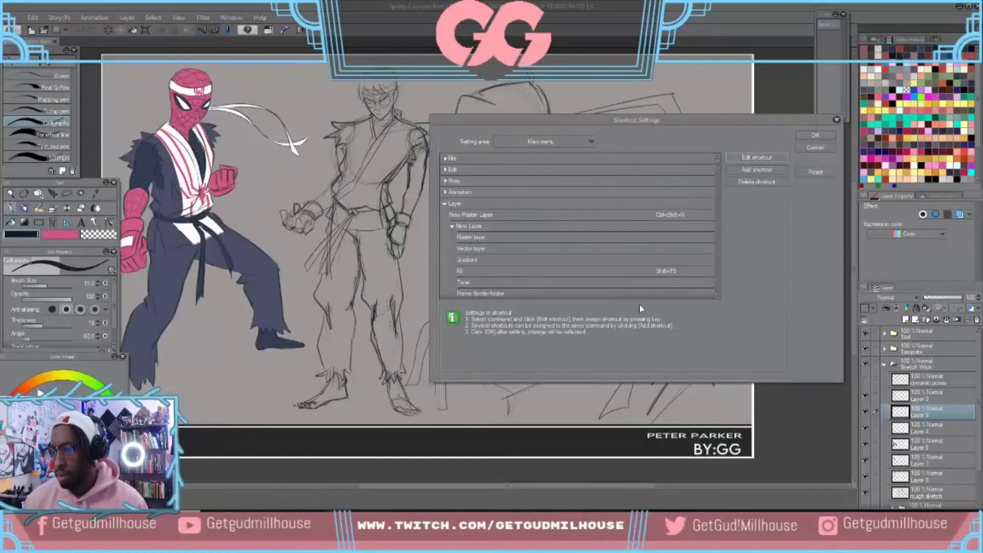
- Look through the shortcuts assigned to the Layer commands, from New Layer down to the merge commands
scroll(624, 206, down, 1)
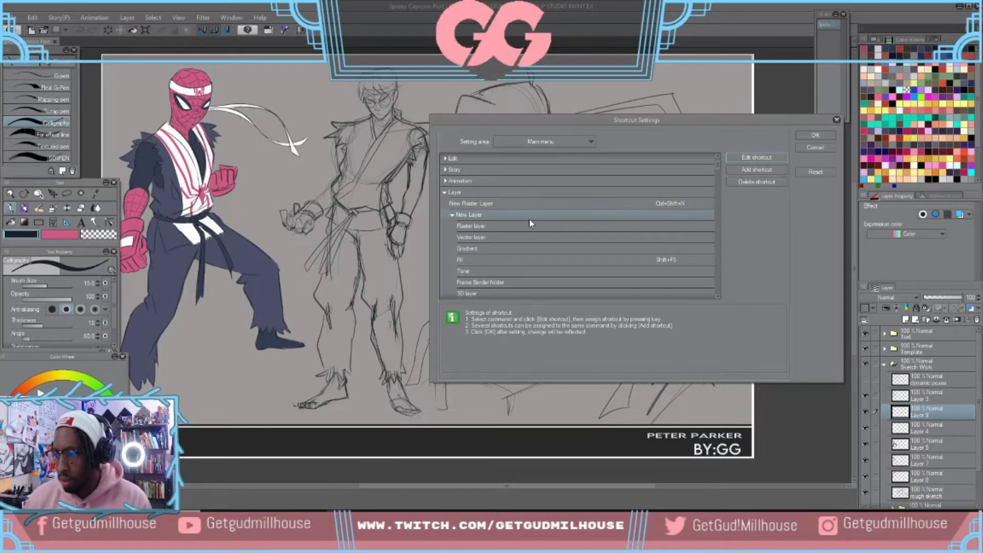
click(529, 238)
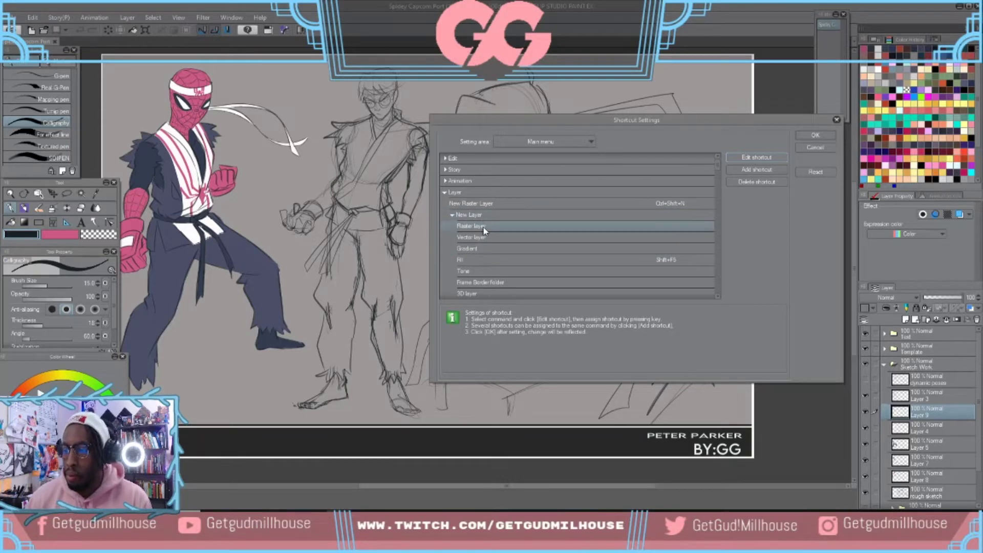
scroll(484, 267, down, 3)
scroll(485, 267, down, 6)
scroll(519, 270, down, 7)
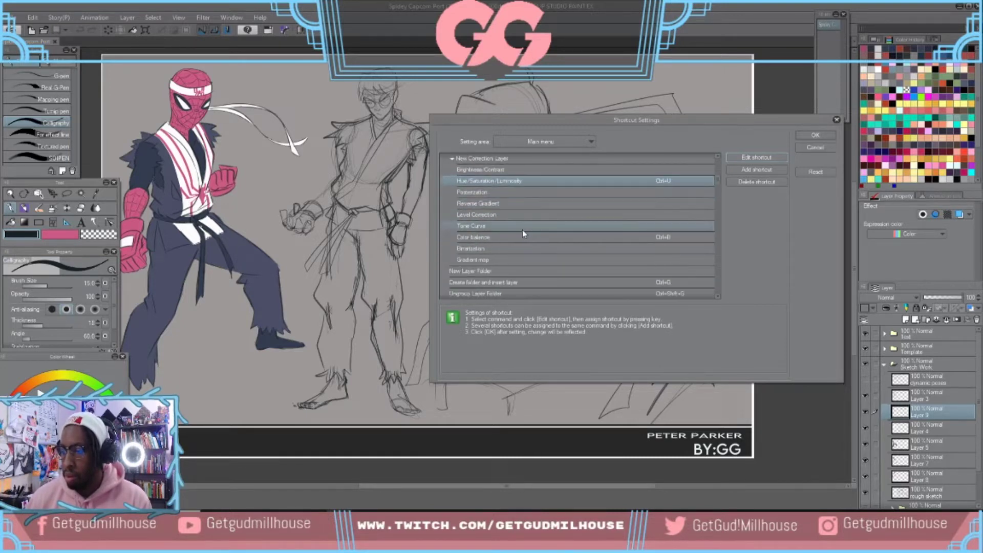
scroll(507, 213, down, 2)
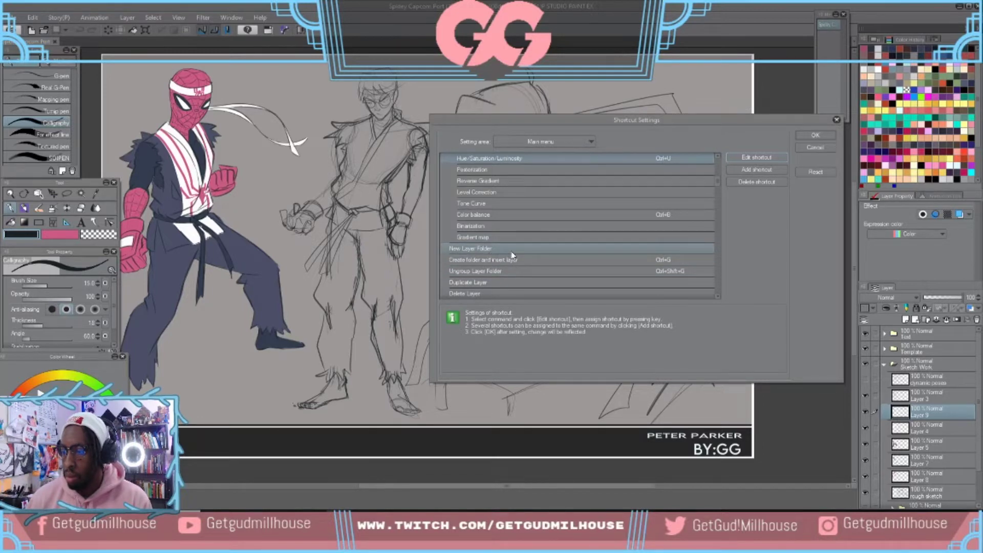
scroll(512, 255, down, 1)
scroll(512, 255, down, 1)
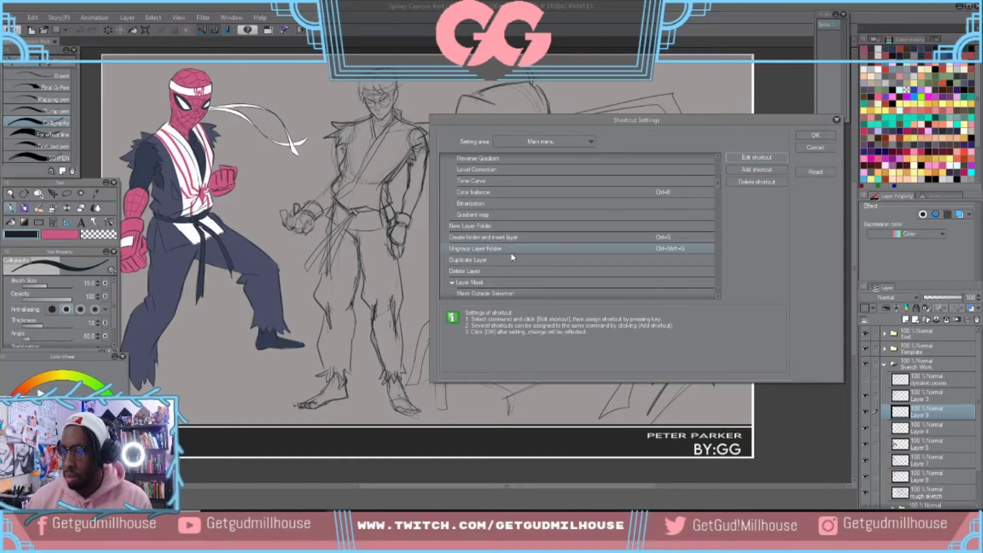
scroll(512, 251, down, 1)
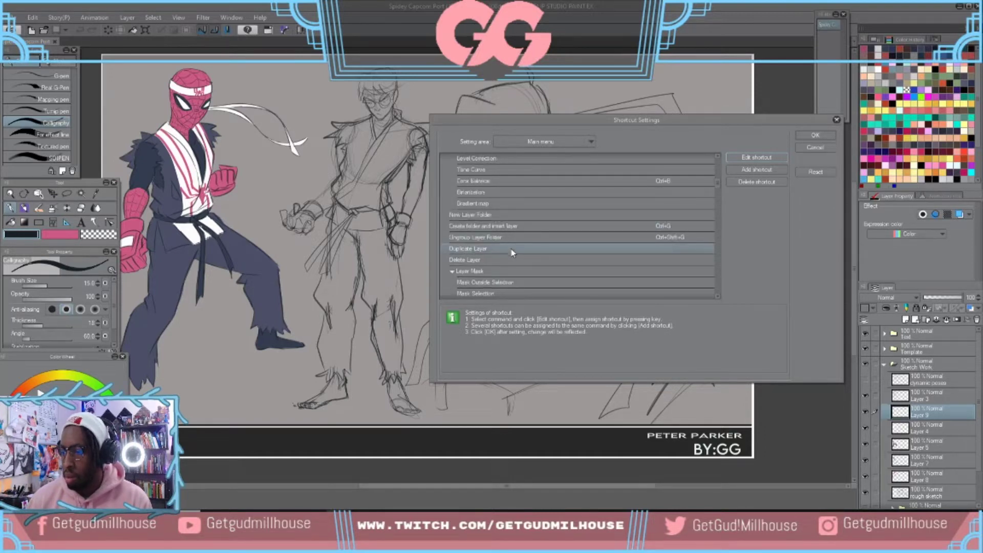
scroll(498, 248, down, 1)
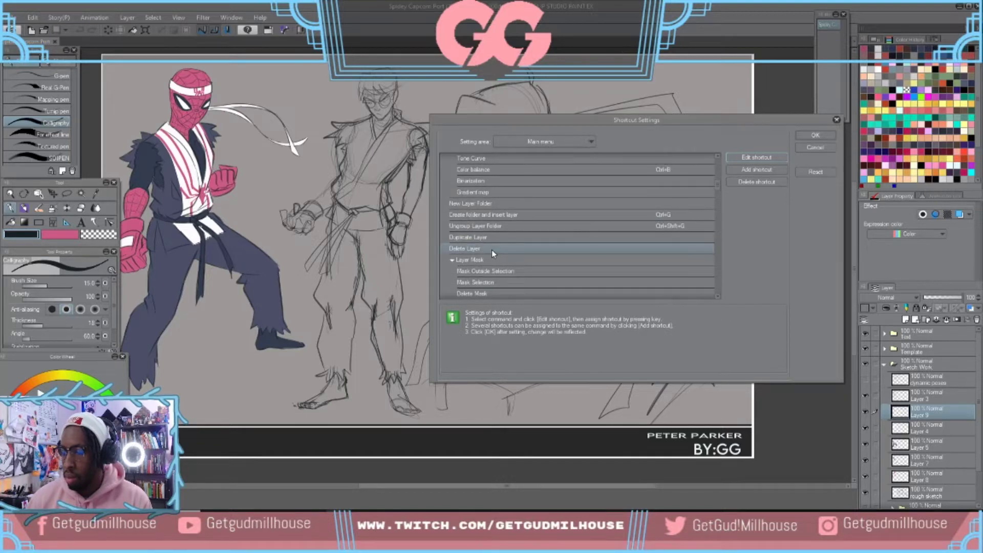
scroll(493, 253, down, 1)
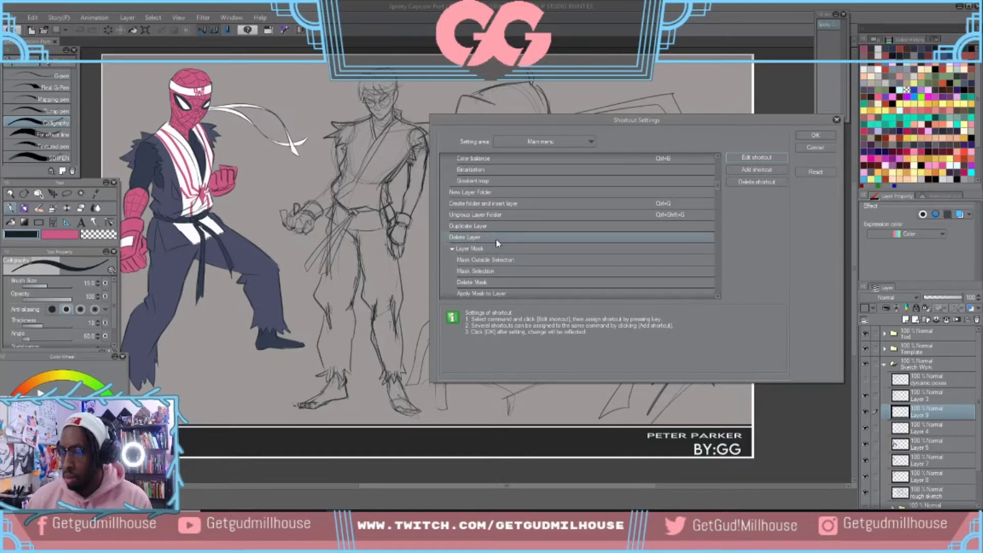
scroll(491, 235, down, 4)
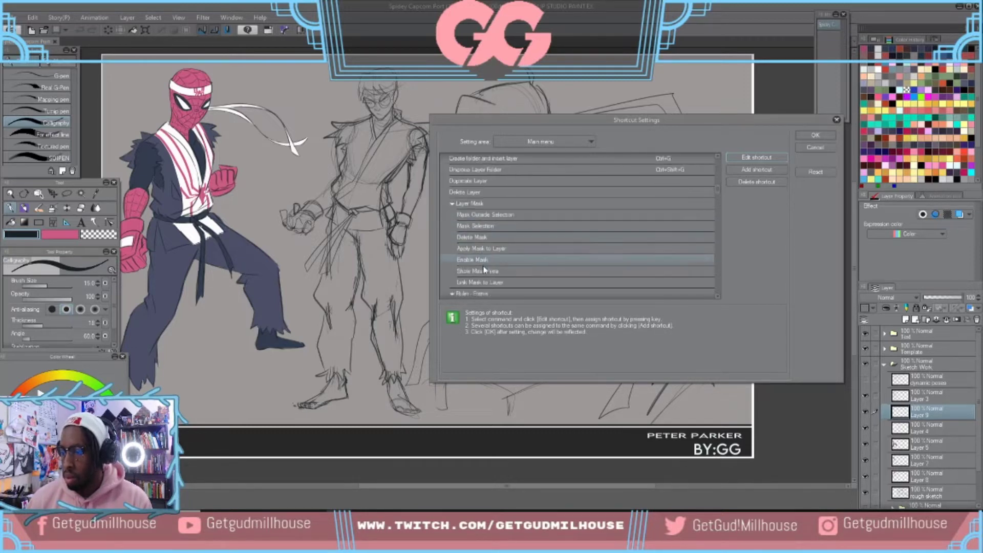
scroll(486, 266, down, 2)
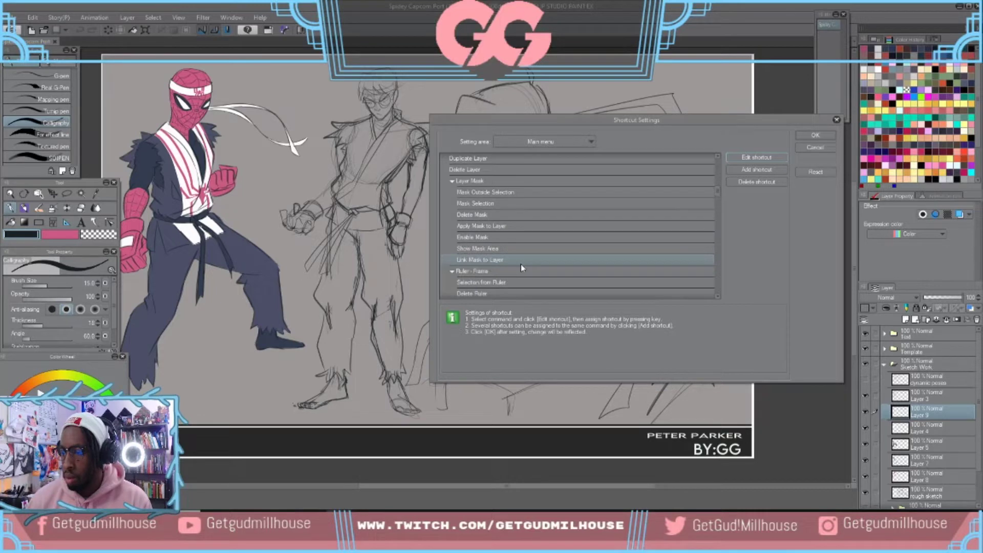
scroll(517, 265, down, 4)
scroll(517, 265, down, 1)
scroll(512, 270, down, 2)
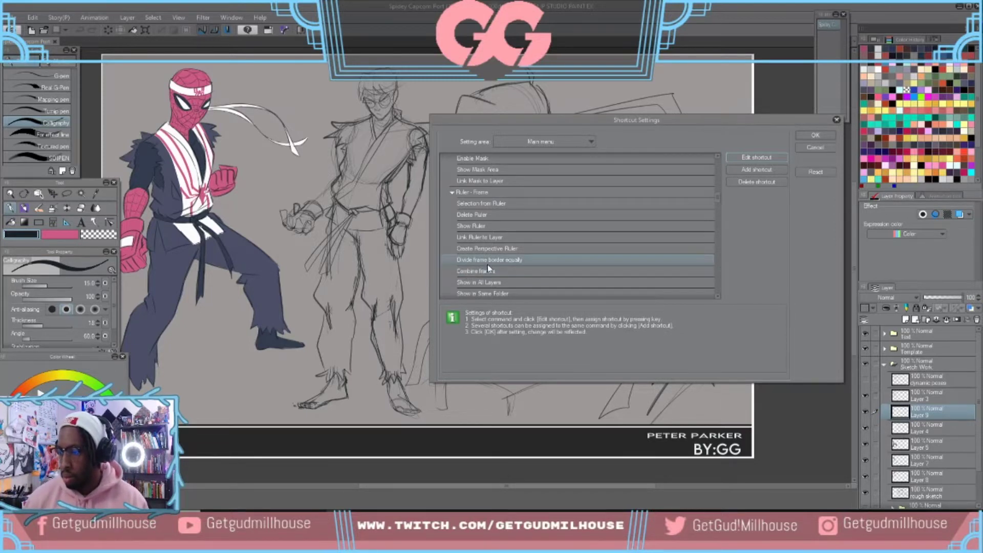
scroll(498, 235, down, 3)
scroll(498, 259, down, 3)
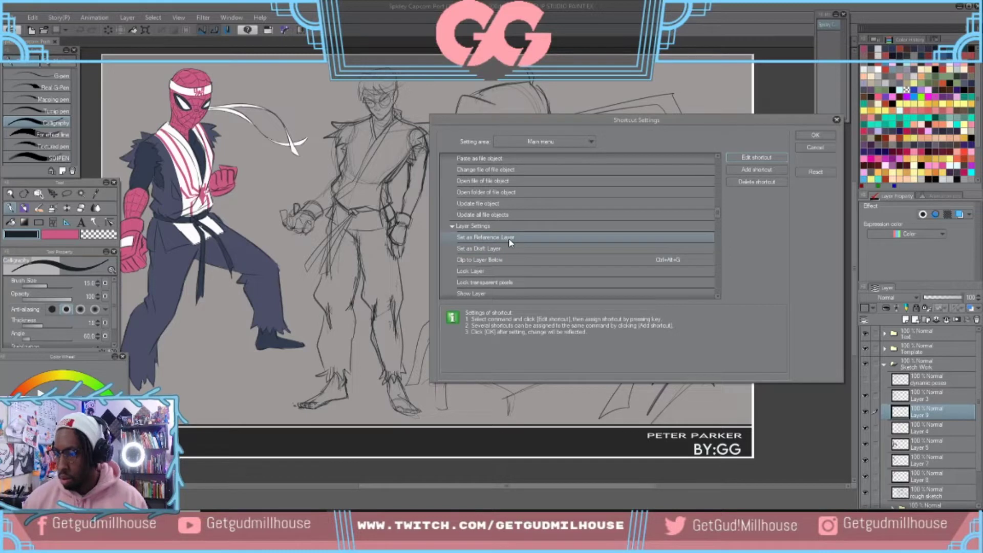
scroll(503, 257, down, 1)
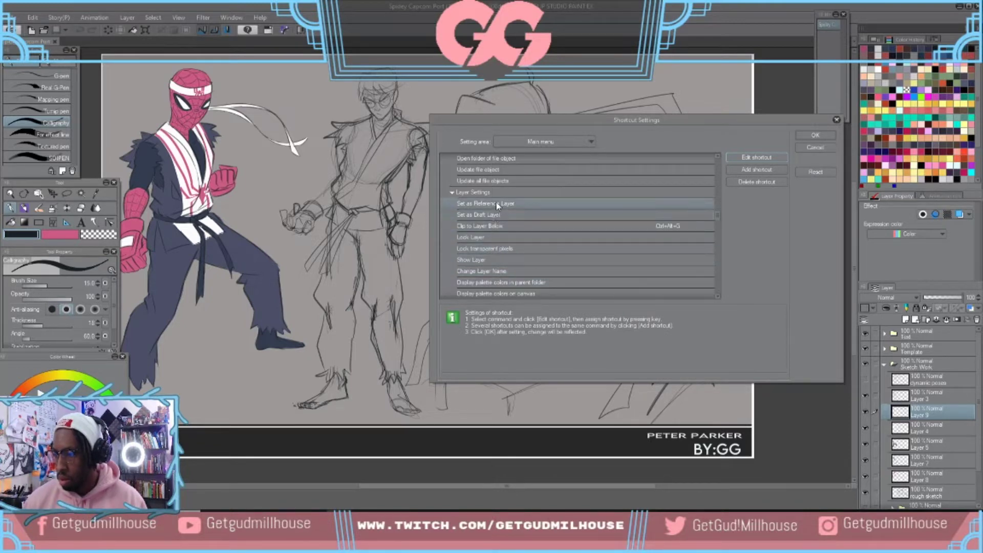
scroll(484, 245, down, 1)
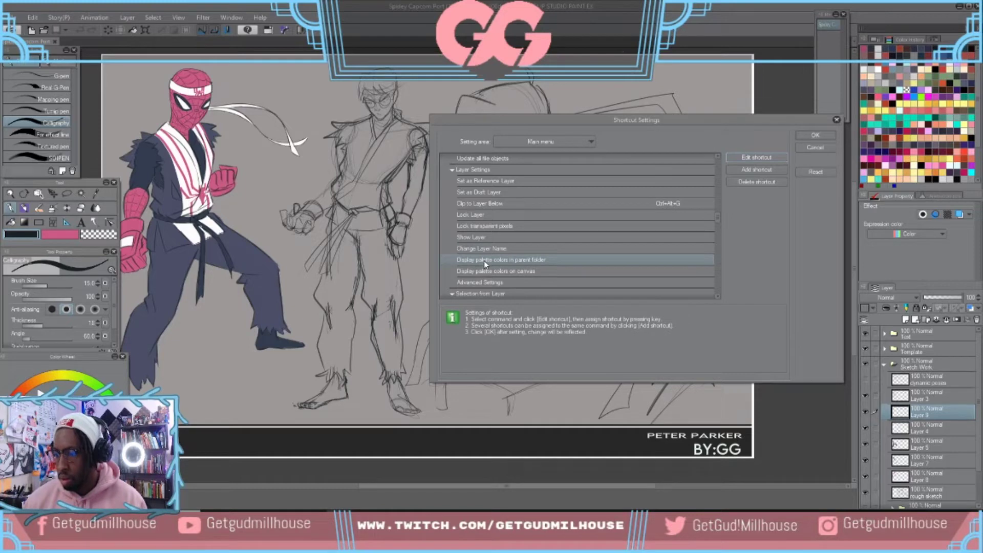
scroll(480, 263, down, 2)
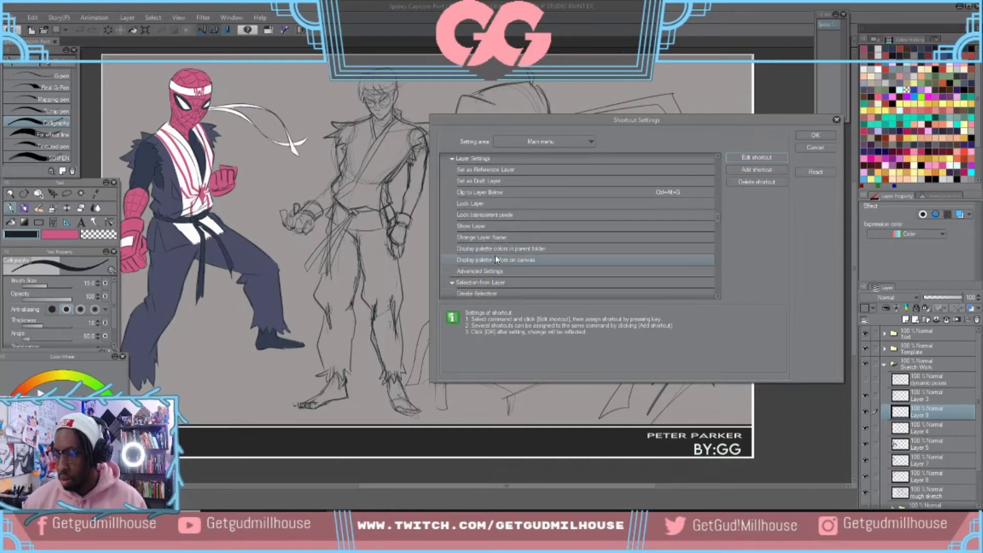
scroll(510, 234, down, 2)
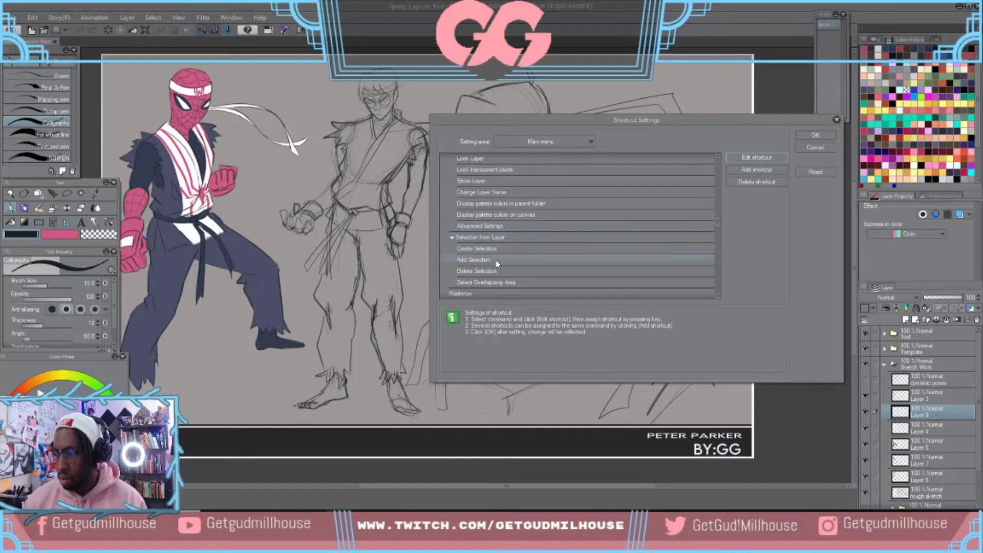
scroll(496, 250, down, 1)
scroll(495, 253, down, 1)
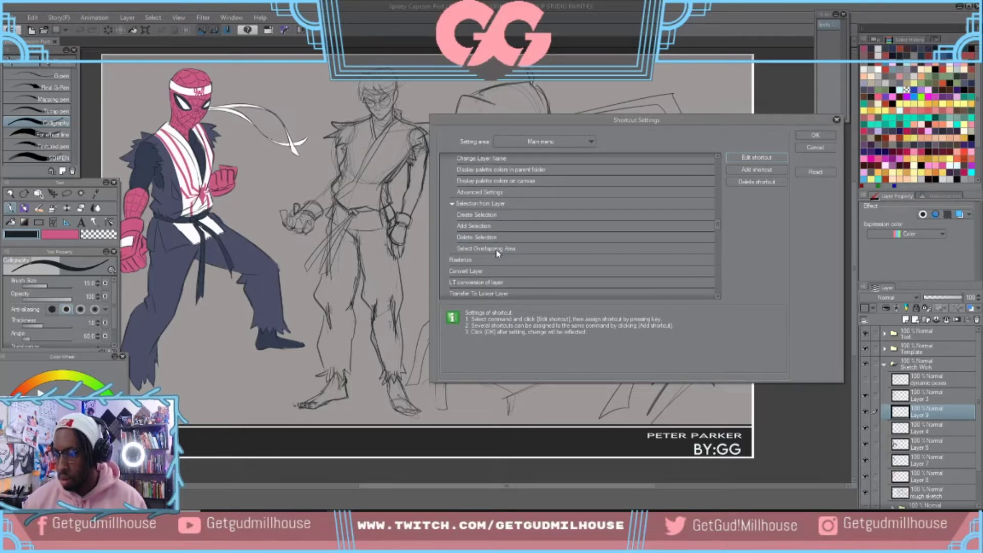
scroll(489, 249, down, 3)
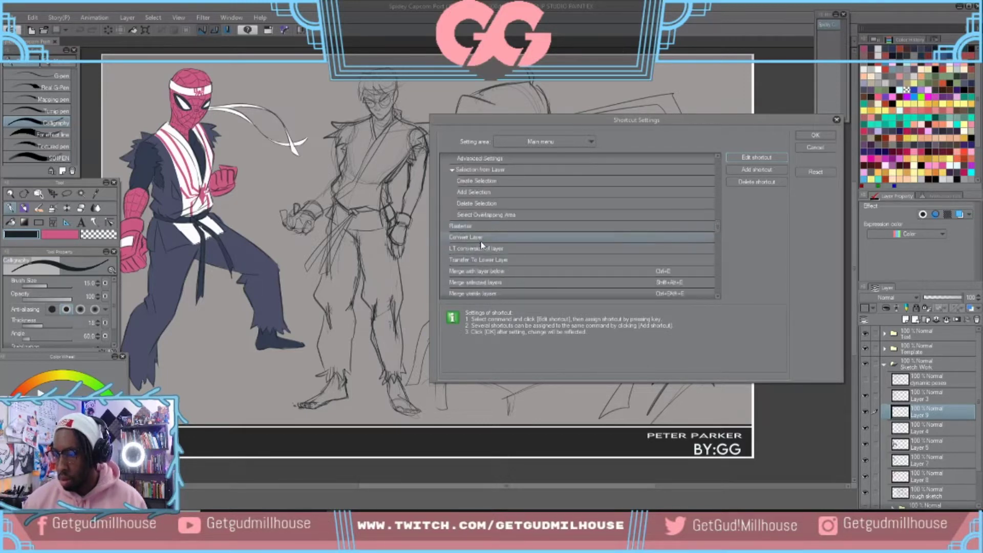
scroll(482, 245, down, 1)
- Compare the shortcuts of Merge with layer below, Merge selected layers and Merge visible layers
click(511, 259)
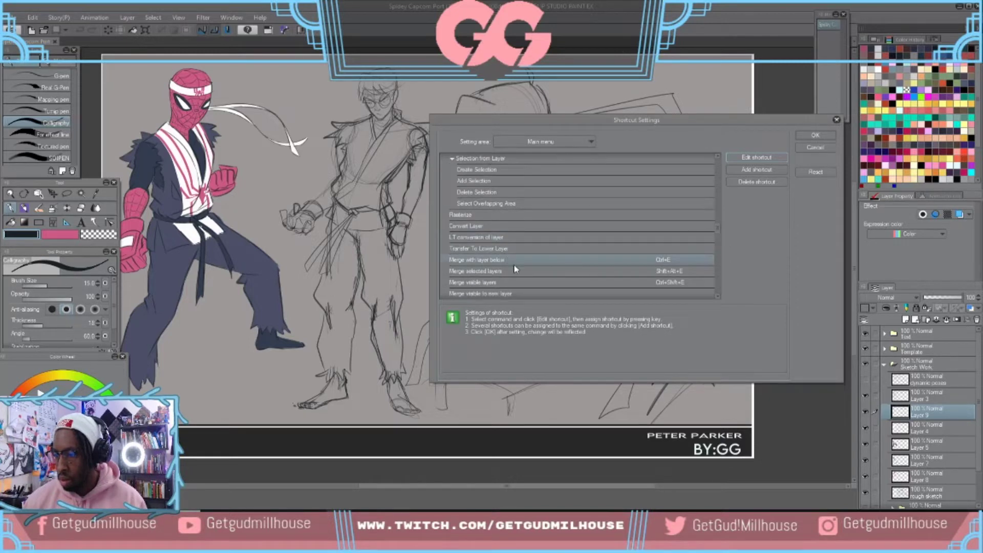
click(537, 252)
click(554, 258)
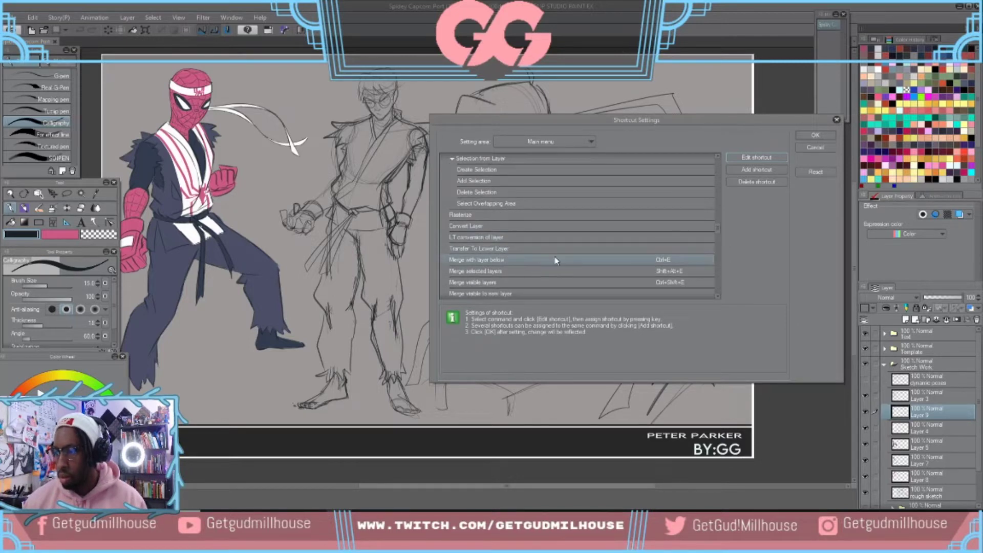
click(549, 268)
click(530, 281)
click(507, 258)
click(509, 269)
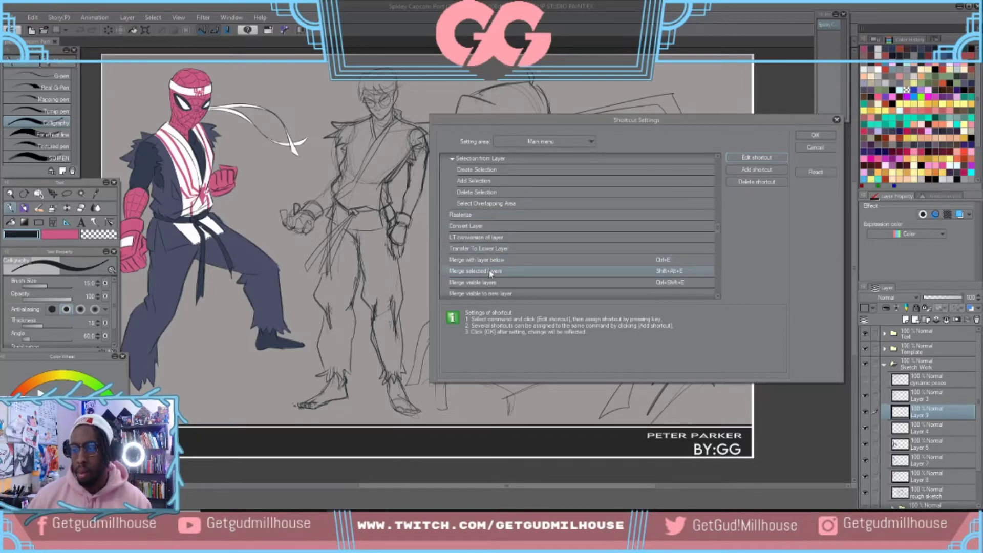
- Delete the existing shortcut of the Merge selected layers command
click(522, 272)
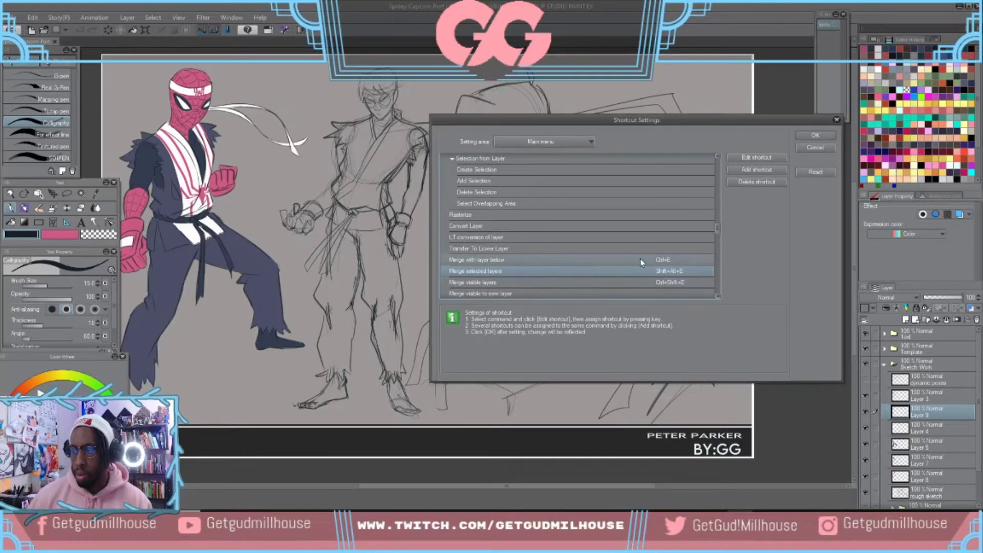
click(744, 158)
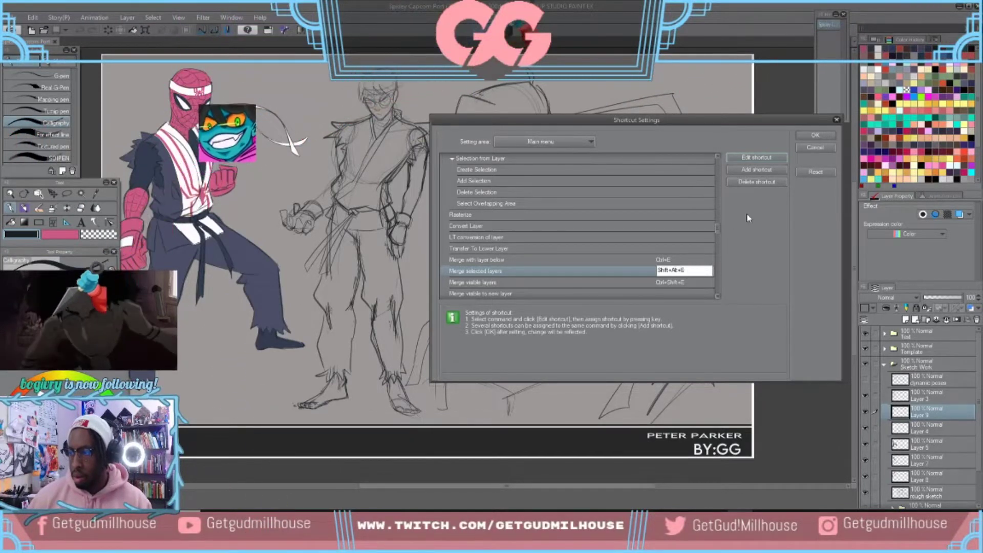
click(758, 183)
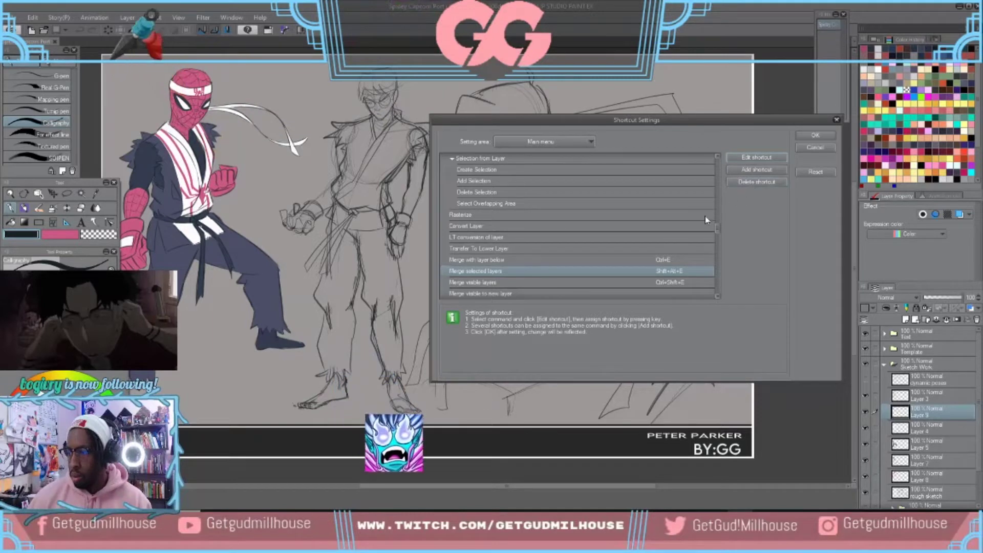
click(753, 182)
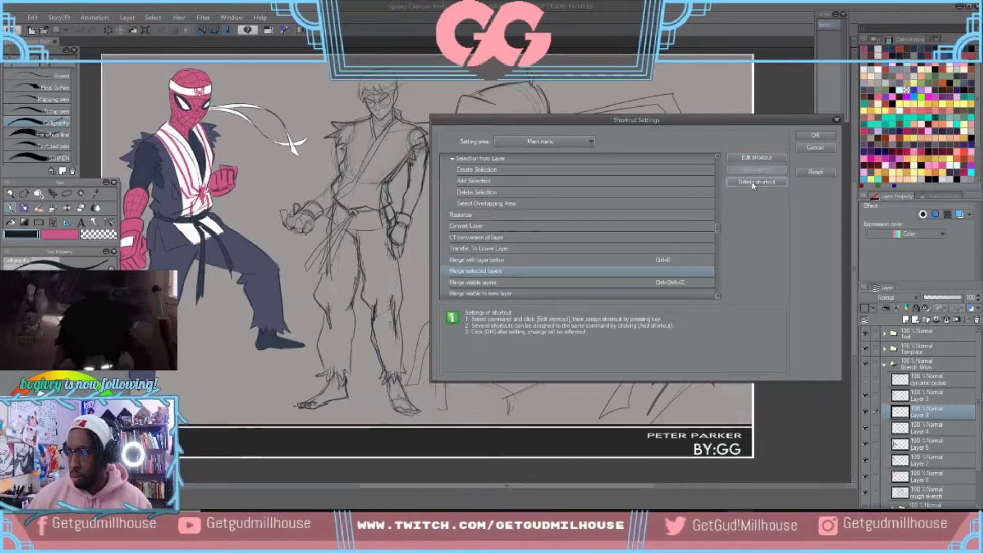
- Assign Ctrl+E to Merge selected layers, taking the shortcut over from Merge with layer below
click(756, 157)
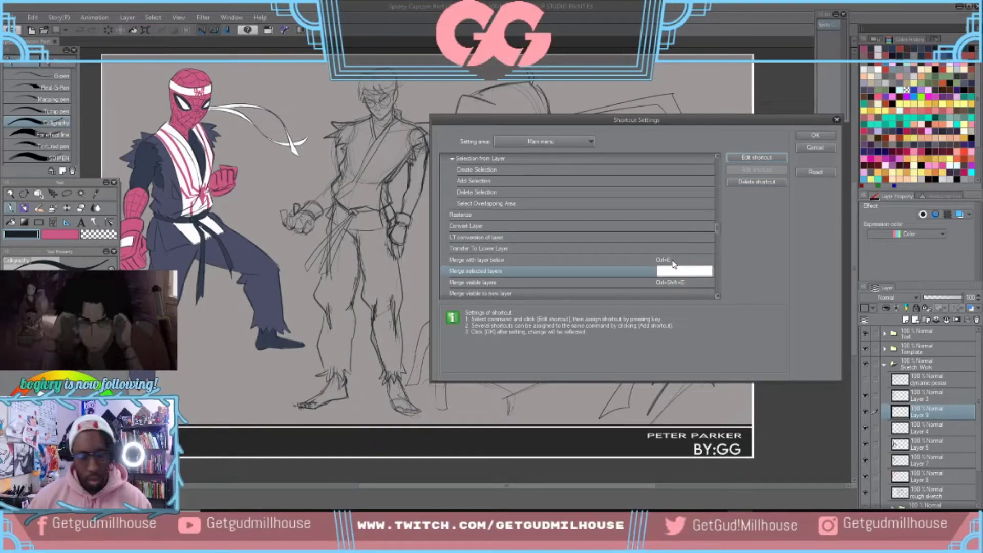
key(ctrl+e)
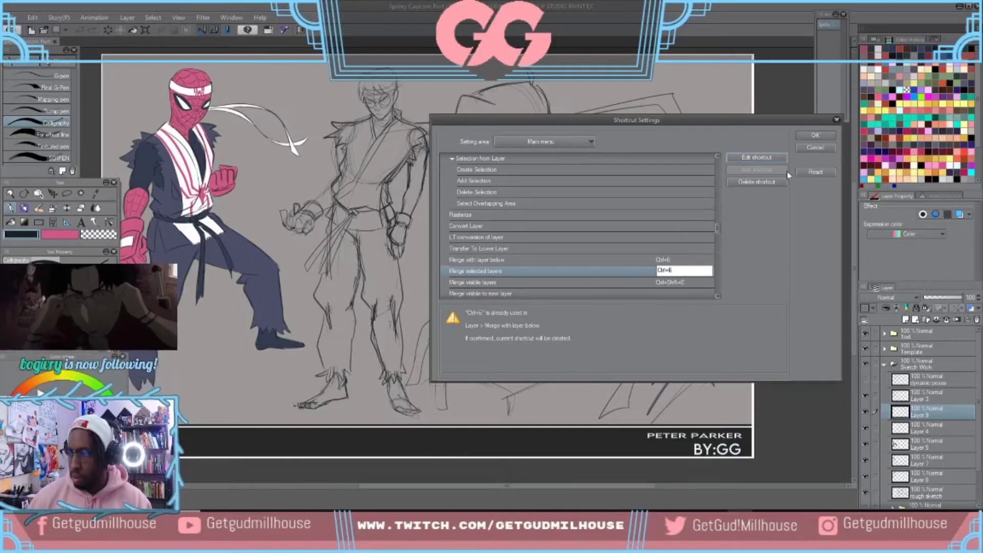
click(820, 135)
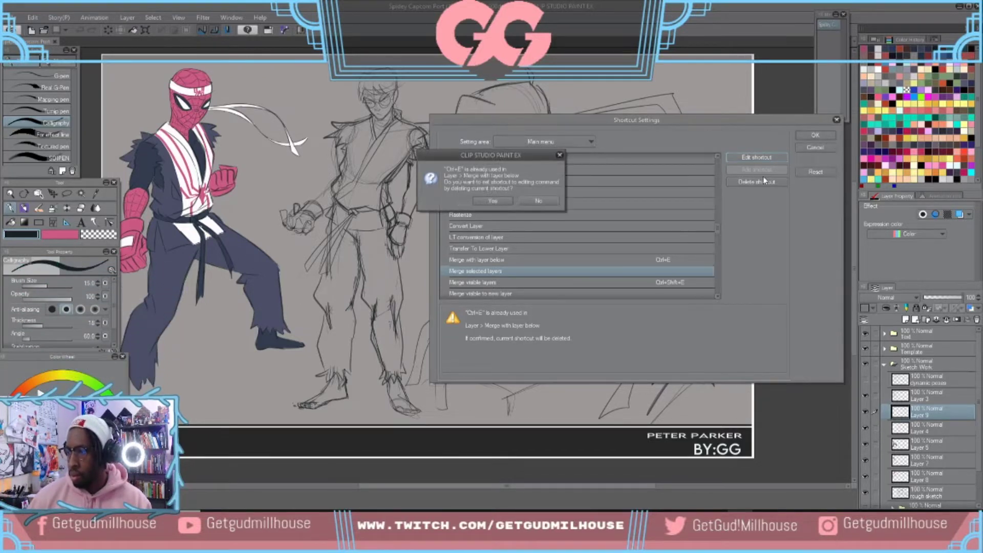
click(491, 200)
- Assign Ctrl+Alt+E as the new shortcut for Merge with layer below
click(620, 260)
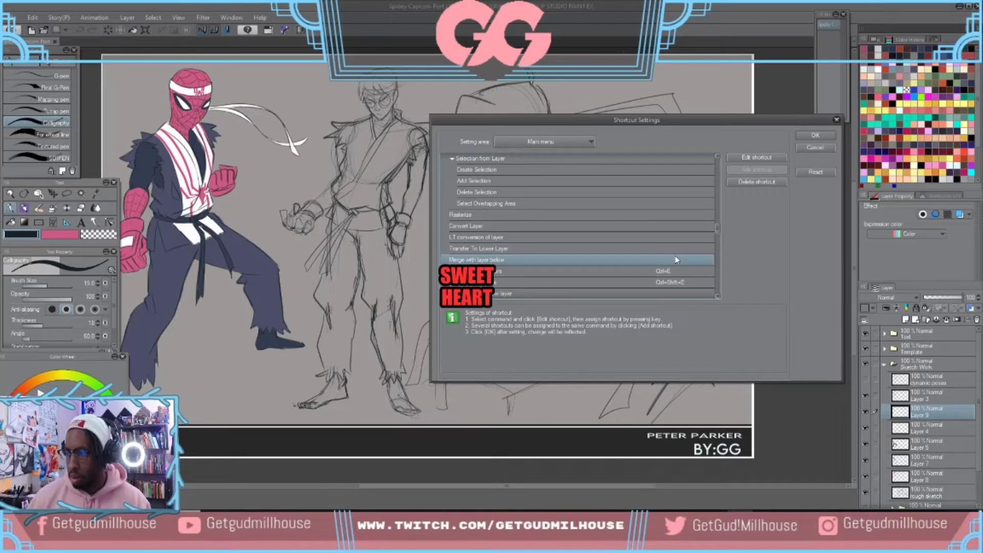
click(769, 157)
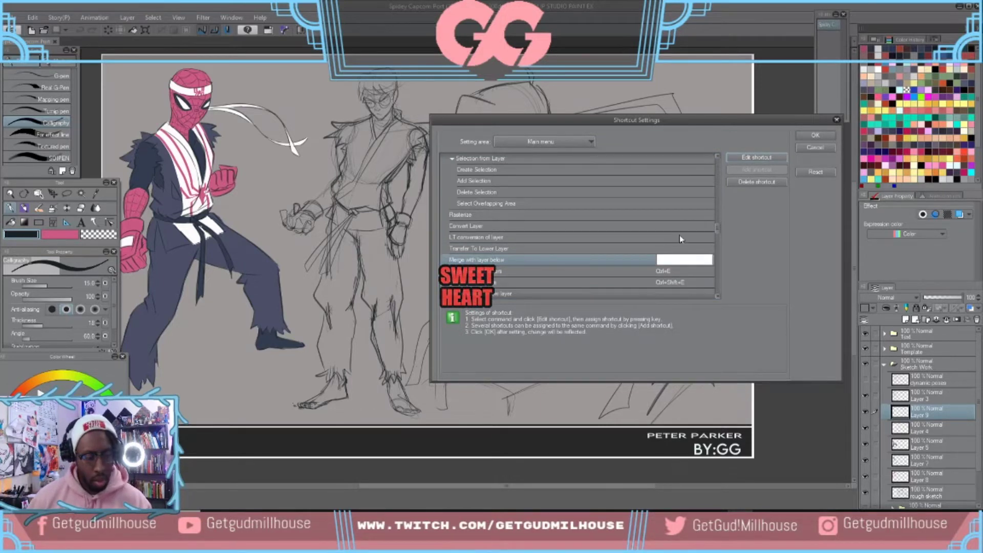
key(ctrl+alt+e)
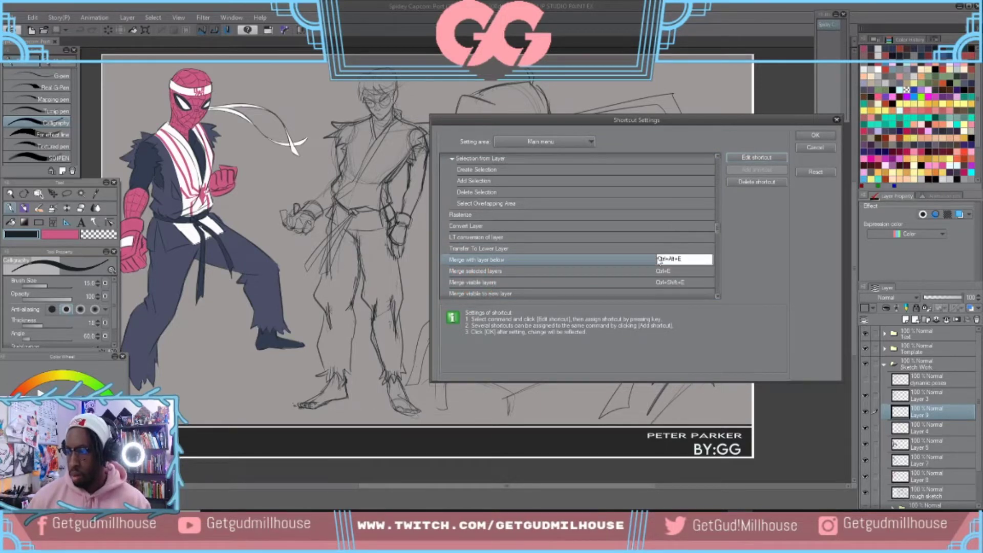
click(823, 136)
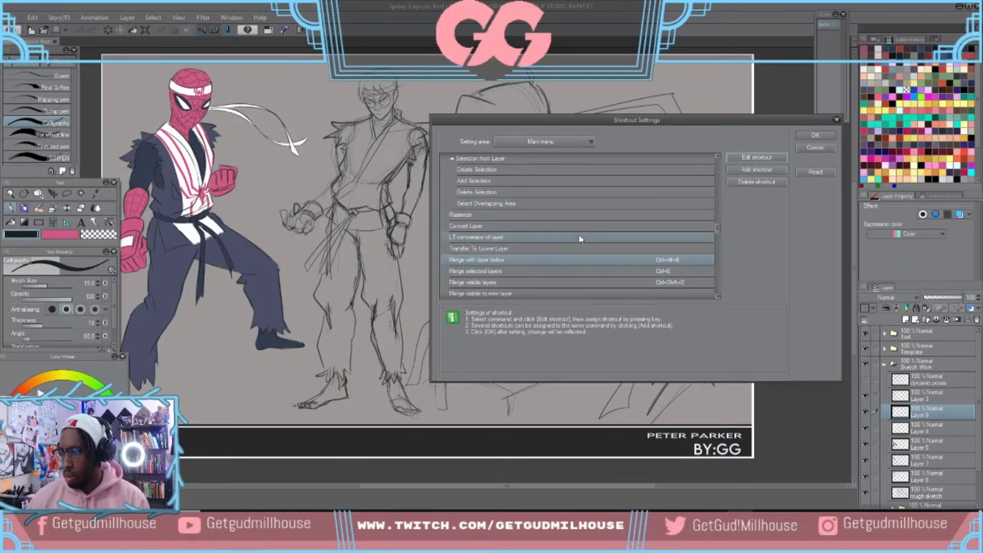
scroll(580, 239, down, 3)
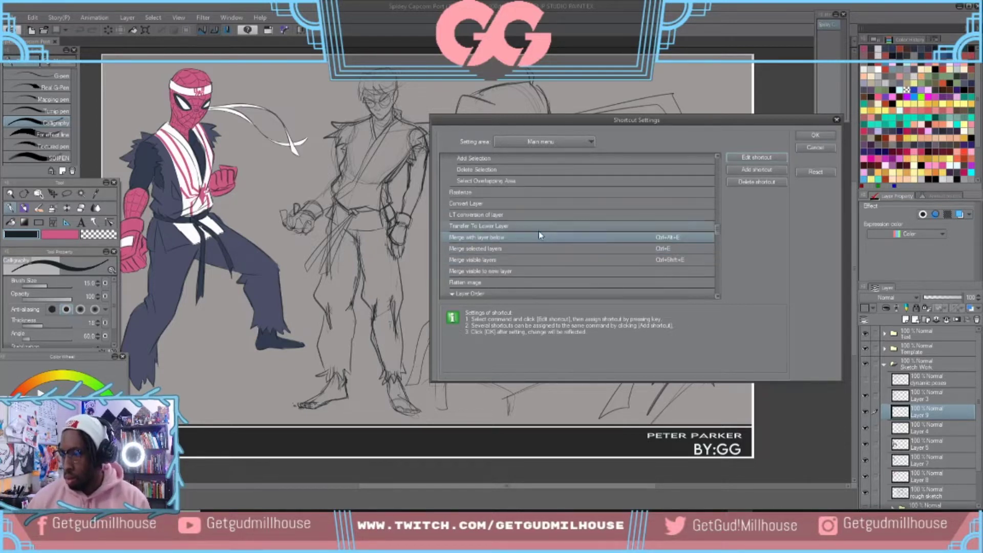
scroll(456, 236, down, 1)
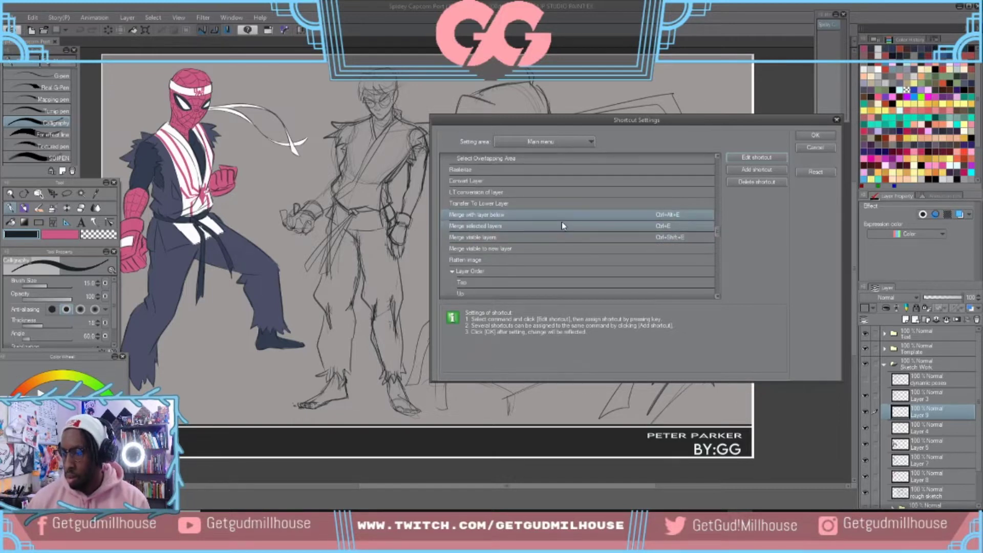
scroll(564, 223, down, 1)
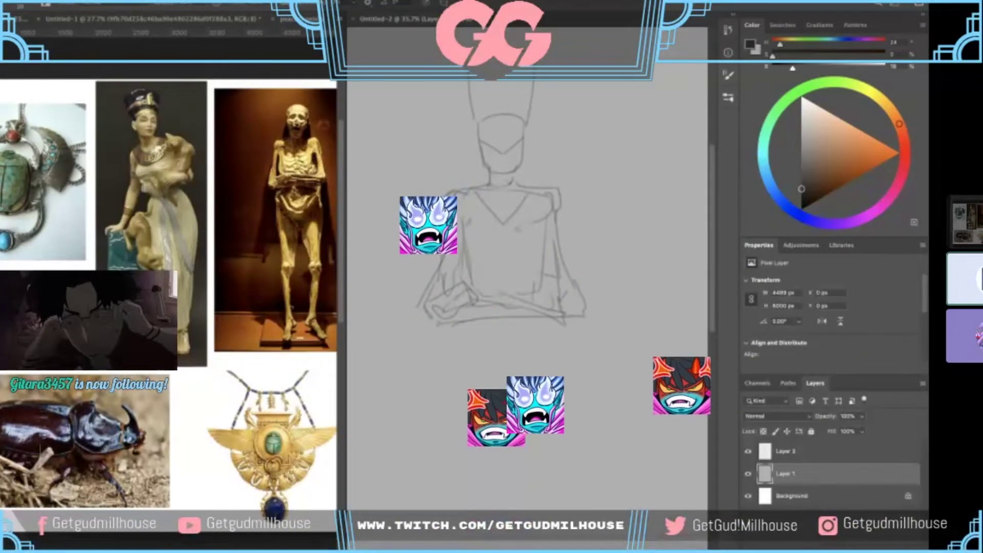
- Sketch the two eyes on the crowned figure's face, above the V-shaped cheek lines
scroll(512, 77, down, 2)
scroll(496, 163, up, 2)
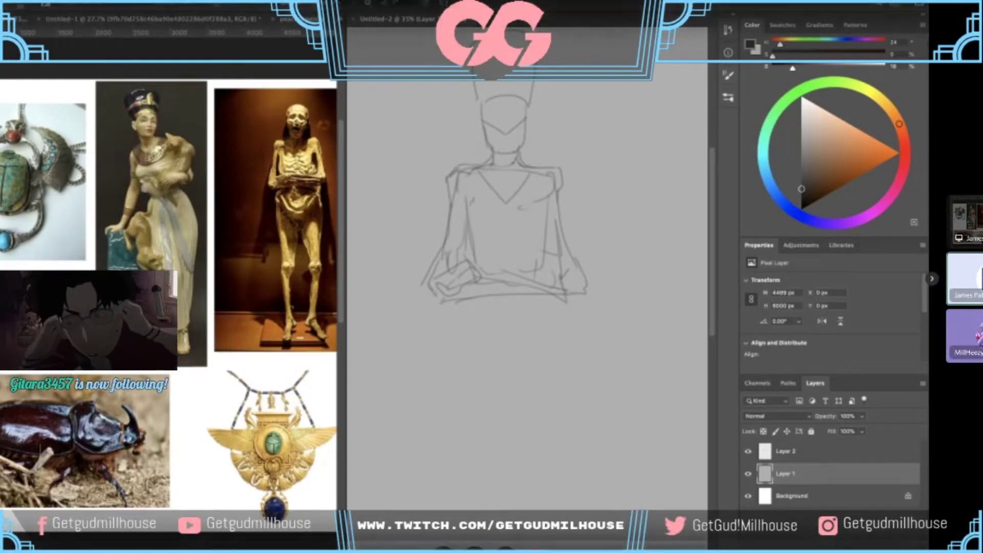
mouse_move(549, 173)
mouse_down()
mouse_move(528, 214)
mouse_move(536, 154)
mouse_move(517, 192)
mouse_up()
drag(517, 139, 514, 160)
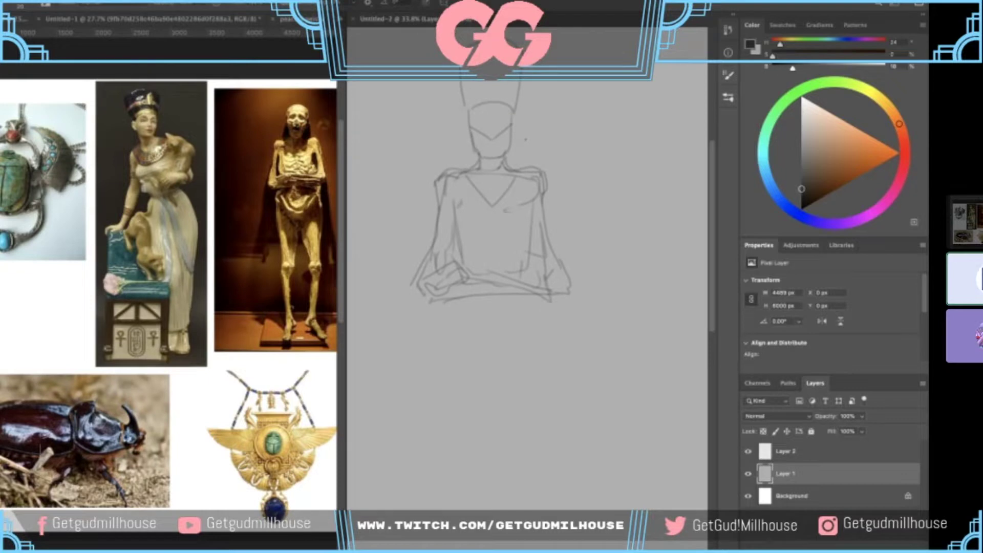
drag(487, 104, 504, 96)
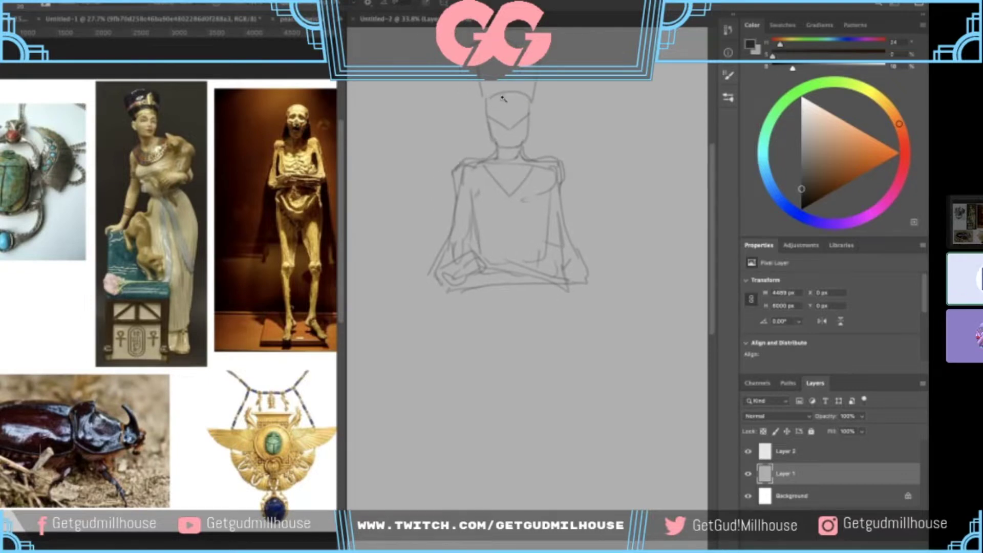
scroll(500, 106, up, 3)
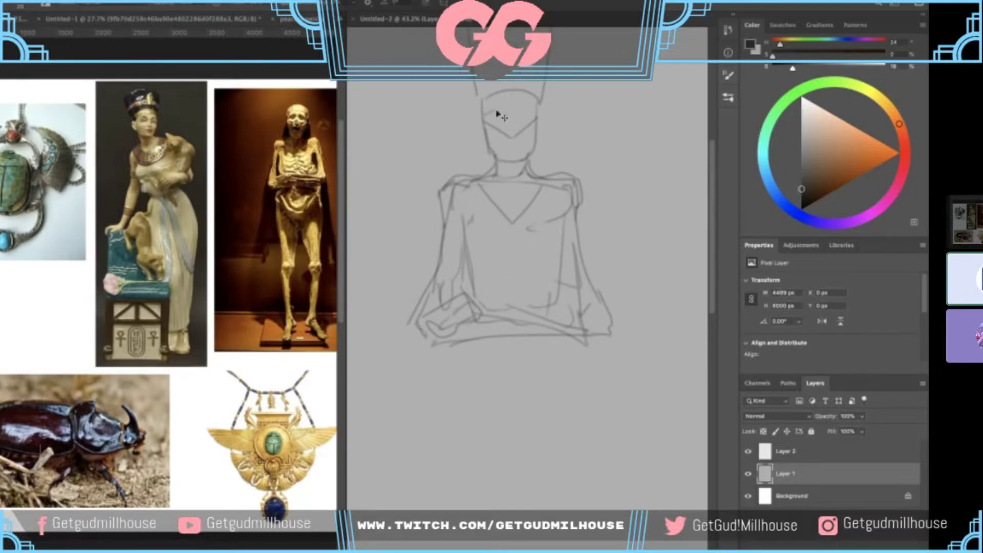
mouse_move(507, 106)
mouse_down()
mouse_move(506, 119)
mouse_move(490, 121)
mouse_up()
drag(516, 109, 537, 119)
scroll(471, 220, down, 3)
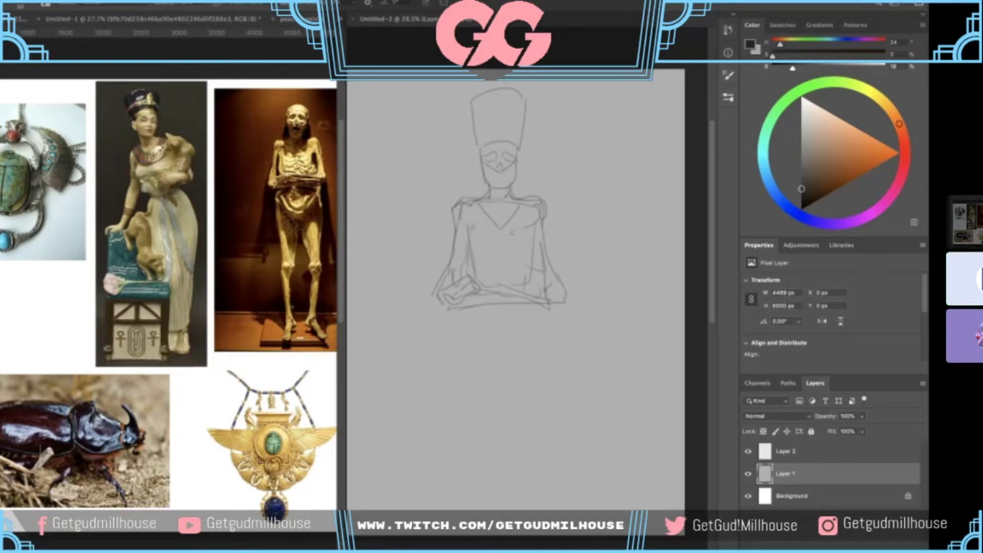
- Sketch the nose and mouth on the figure's face and begin the chest contours
drag(463, 143, 516, 179)
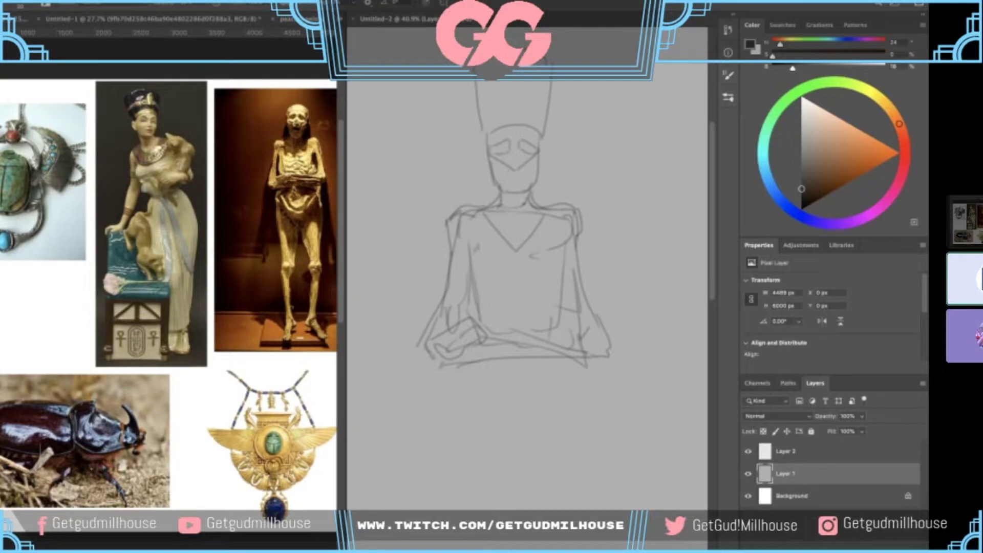
key(super+z)
mouse_move(522, 220)
mouse_down()
mouse_move(510, 161)
mouse_move(489, 220)
mouse_up()
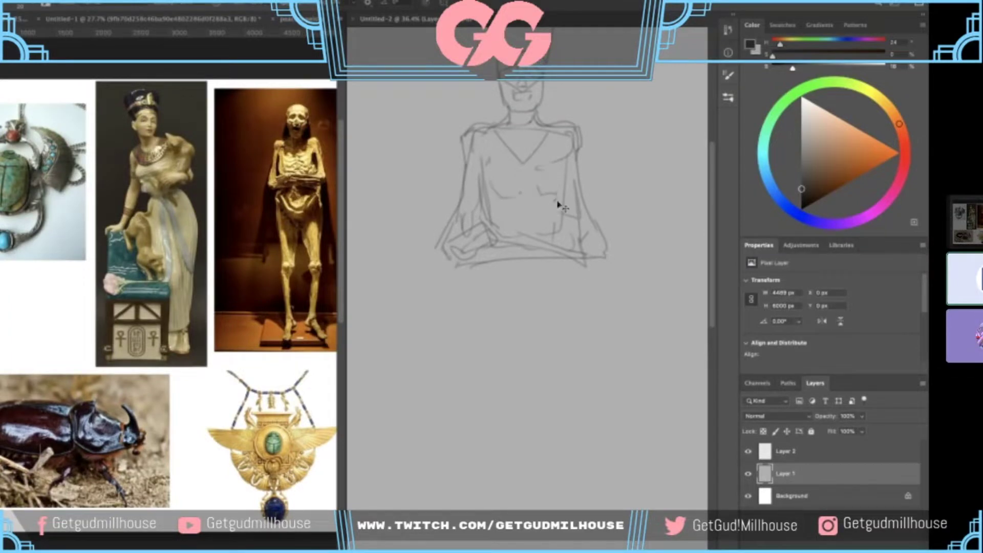
- Sketch short curved rib and abdominal lines across the torso above the crossed arms
mouse_move(501, 219)
mouse_down()
mouse_move(524, 214)
mouse_move(518, 226)
mouse_up()
drag(486, 178, 502, 188)
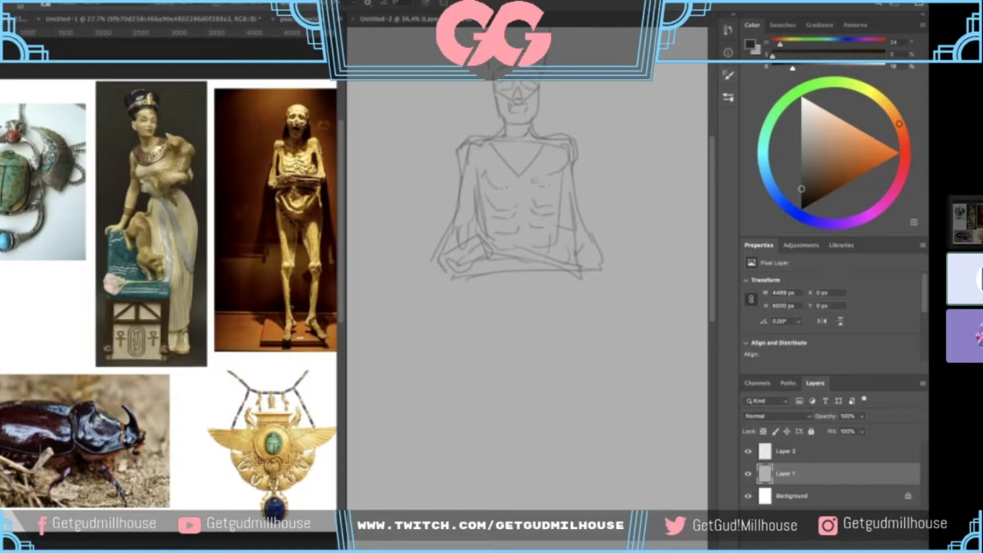
scroll(548, 206, down, 2)
scroll(548, 206, up, 2)
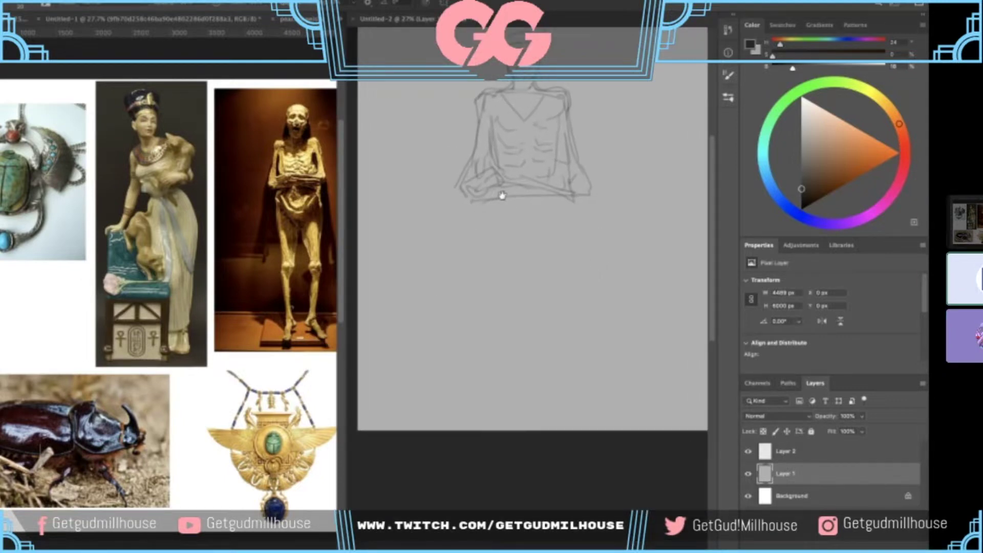
- Sketch the hips and the draped, curved loincloth folds just below the crossed arms
scroll(501, 195, up, 1)
mouse_move(492, 198)
mouse_down()
mouse_move(504, 244)
mouse_move(547, 236)
mouse_move(552, 222)
mouse_up()
drag(548, 221, 546, 227)
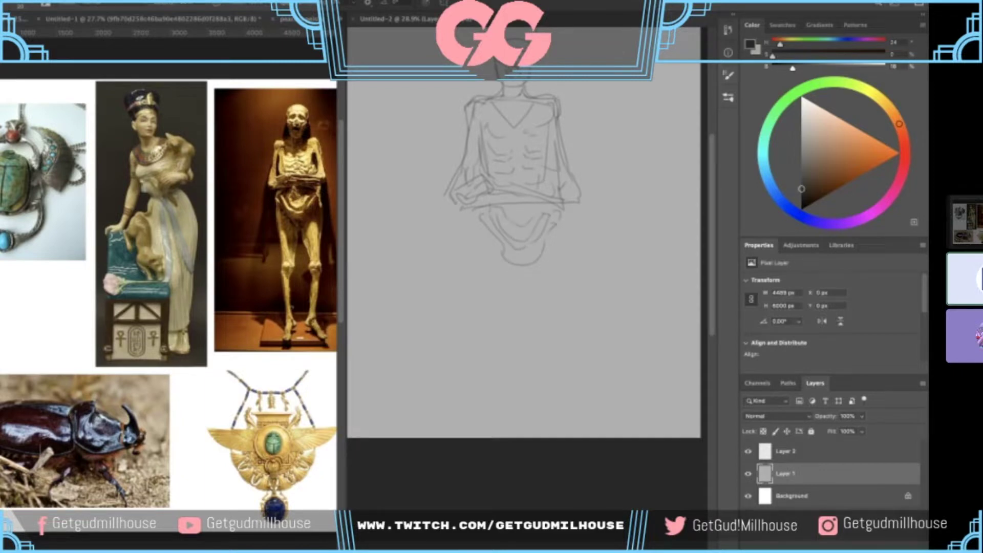
scroll(515, 223, down, 3)
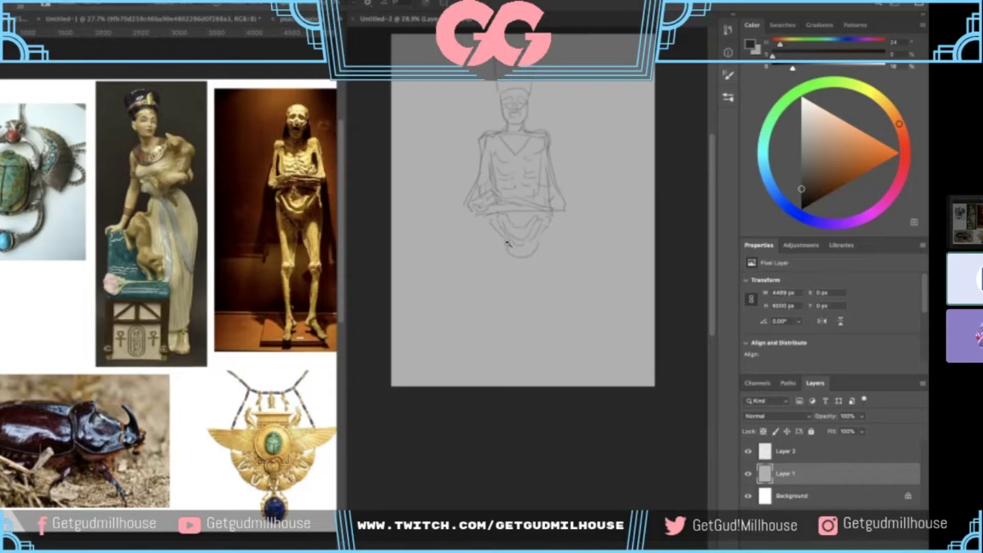
scroll(516, 204, up, 2)
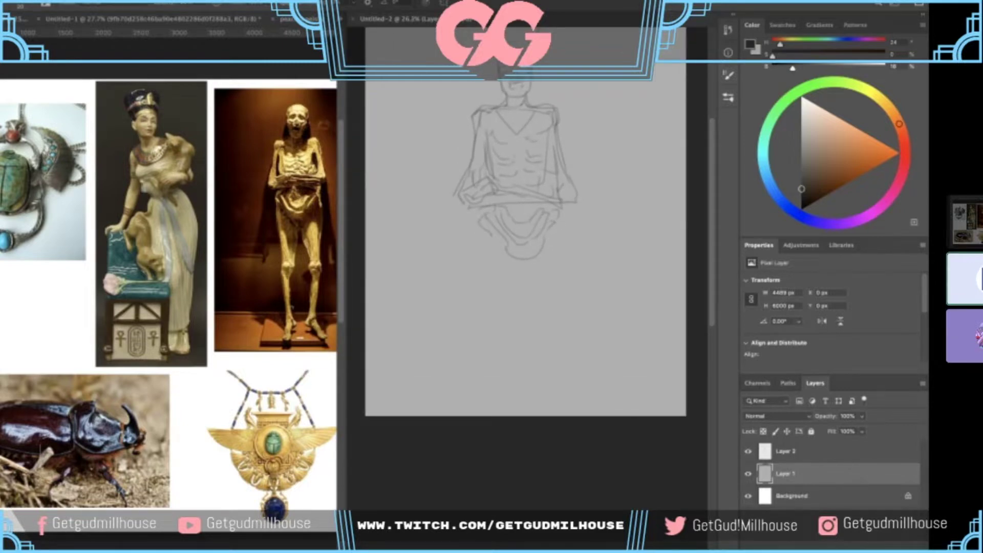
- Sketch the left leg's outline from the hip down, undoing and retrying the inner thigh line
drag(551, 233, 481, 321)
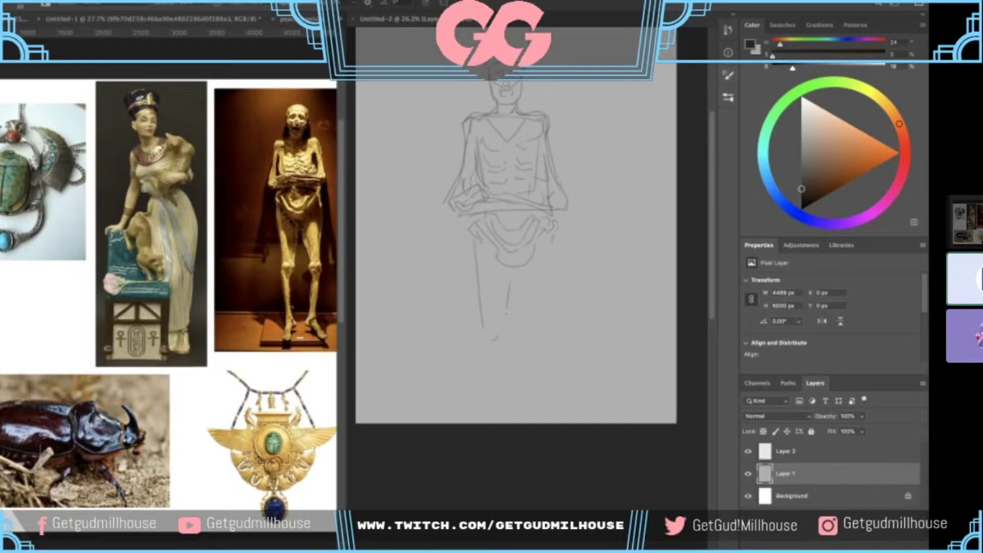
drag(512, 286, 506, 338)
key(ctrl+z)
drag(510, 277, 505, 344)
key(ctrl+z)
- Sketch the right leg's inner and outer outlines down to the ankle, redoing the outer line once
drag(521, 273, 538, 346)
drag(555, 233, 554, 302)
scroll(515, 236, up, 1)
key(ctrl+z)
drag(554, 262, 547, 362)
mouse_move(542, 352)
mouse_down()
mouse_move(527, 381)
mouse_move(544, 313)
mouse_up()
scroll(541, 287, down, 1)
- Refine the torso and shoulder lines and shade the side of the chest beside the right arm
drag(507, 129, 529, 119)
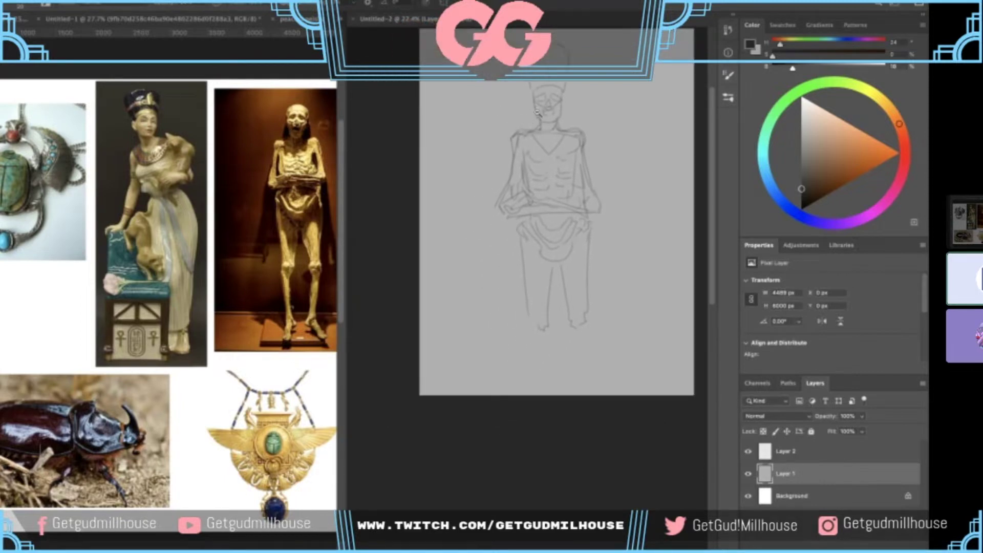
scroll(529, 119, up, 2)
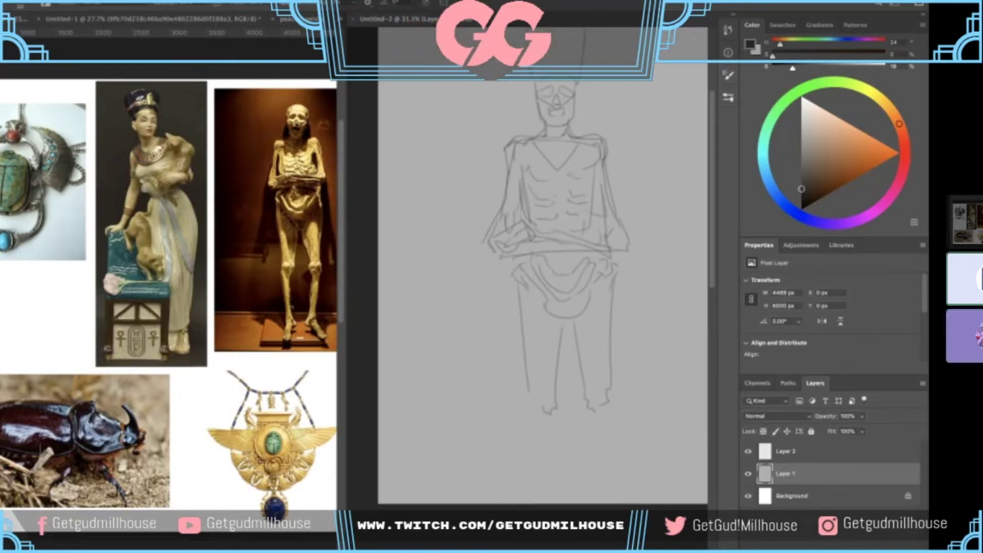
drag(524, 163, 540, 159)
mouse_move(595, 170)
mouse_down()
mouse_move(603, 213)
mouse_move(586, 212)
mouse_up()
mouse_move(521, 138)
mouse_down()
mouse_move(506, 156)
mouse_move(559, 122)
mouse_move(526, 152)
mouse_up()
- Lasso the head and tall crown and shift them slightly down toward the shoulders with Free Transform
scroll(536, 109, up, 1)
mouse_move(484, 93)
mouse_down()
mouse_move(489, 173)
mouse_move(527, 199)
mouse_move(495, 86)
mouse_up()
key(super+t)
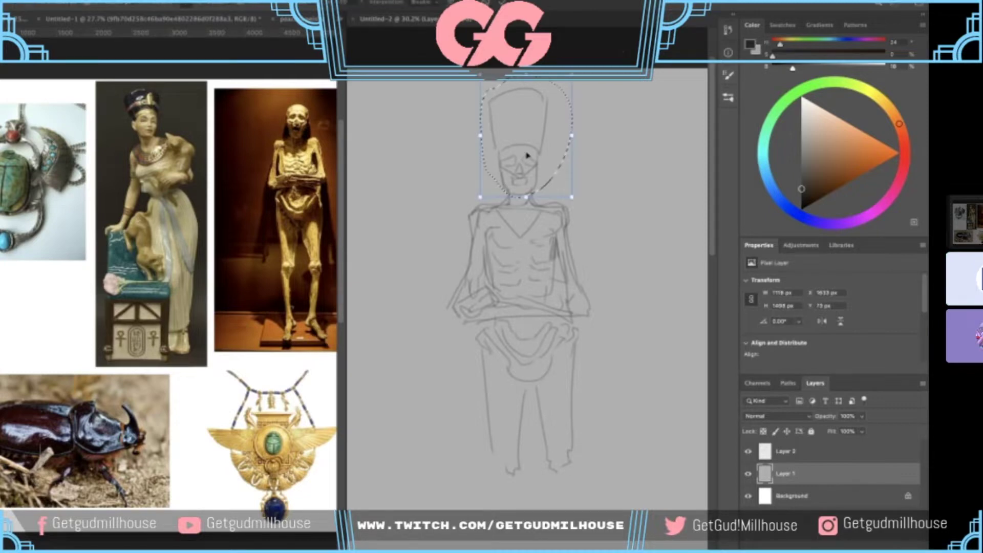
drag(525, 148, 523, 157)
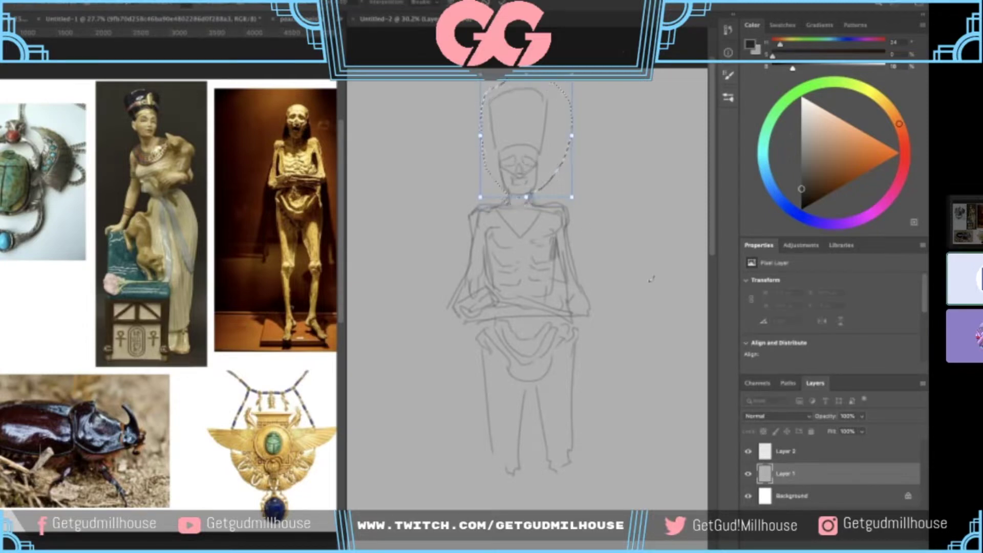
key(Return)
- Select Layer 2 together with Layer 1, merge them into one layer, and clear the head selection
click(789, 458)
key(ctrl+d)
key(ctrl+e)
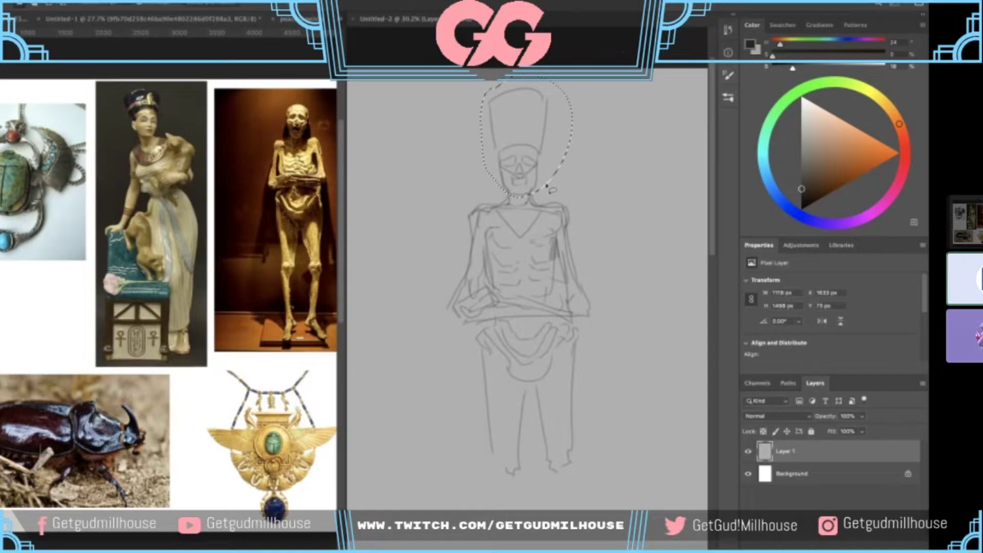
- Extend the left leg's outline and close it with a rounded foot shape
scroll(509, 199, down, 1)
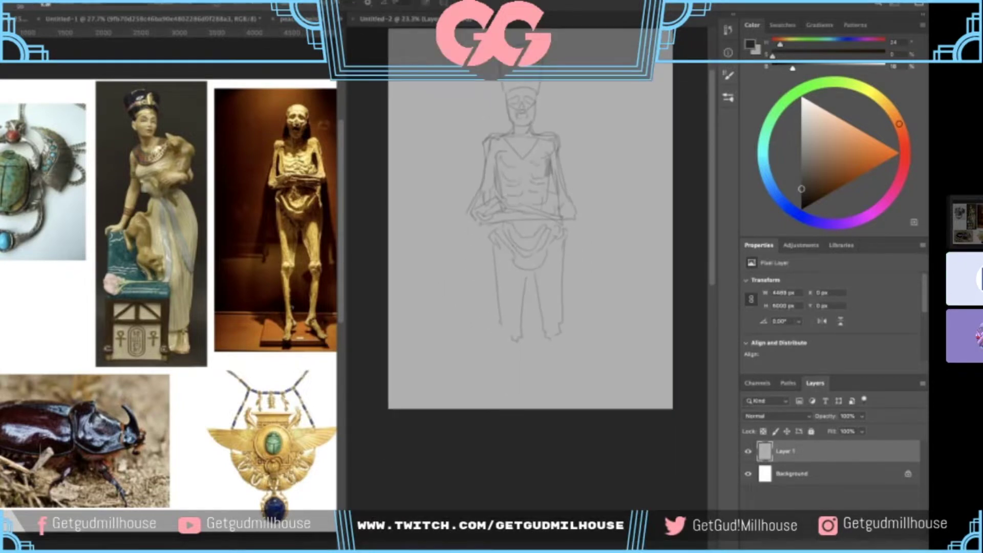
drag(527, 278, 510, 294)
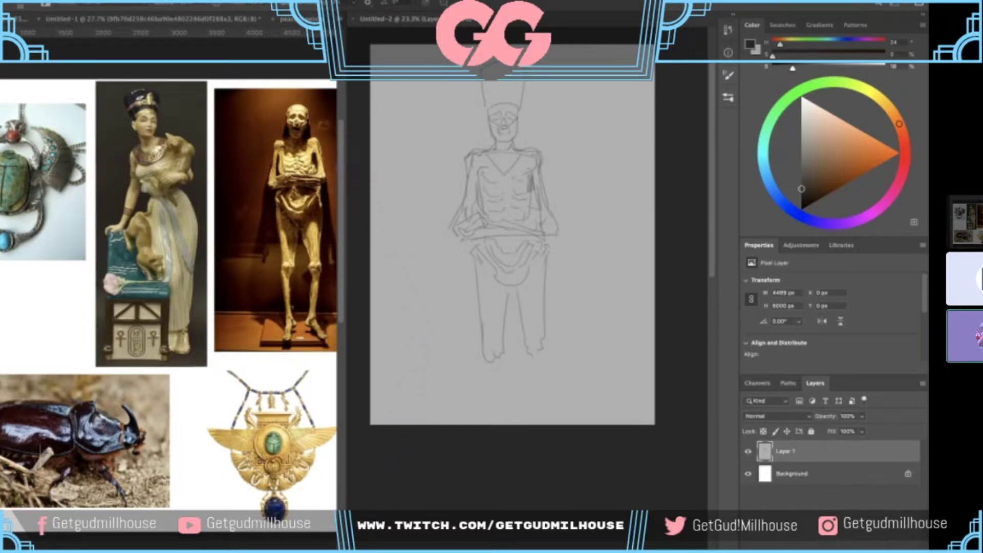
drag(539, 168, 520, 184)
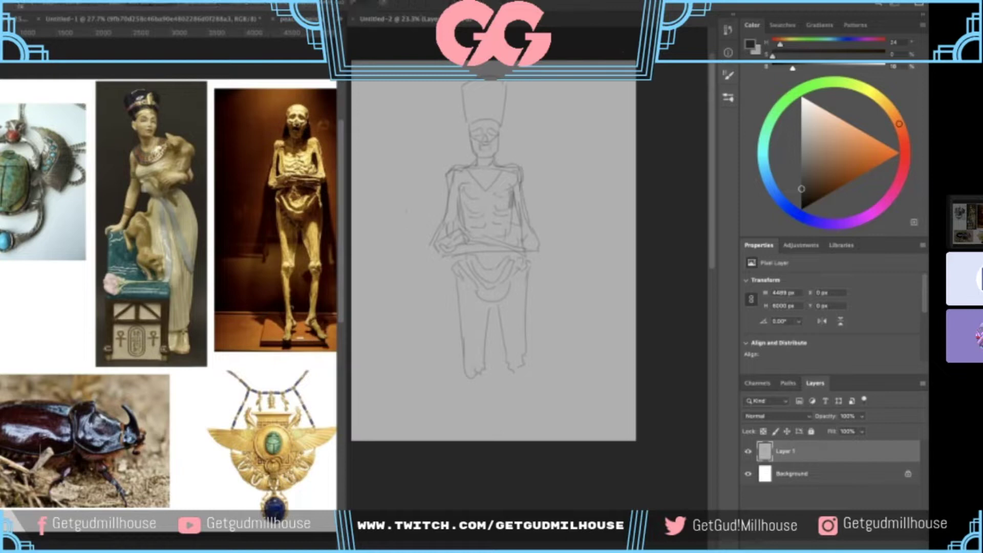
click(408, 210)
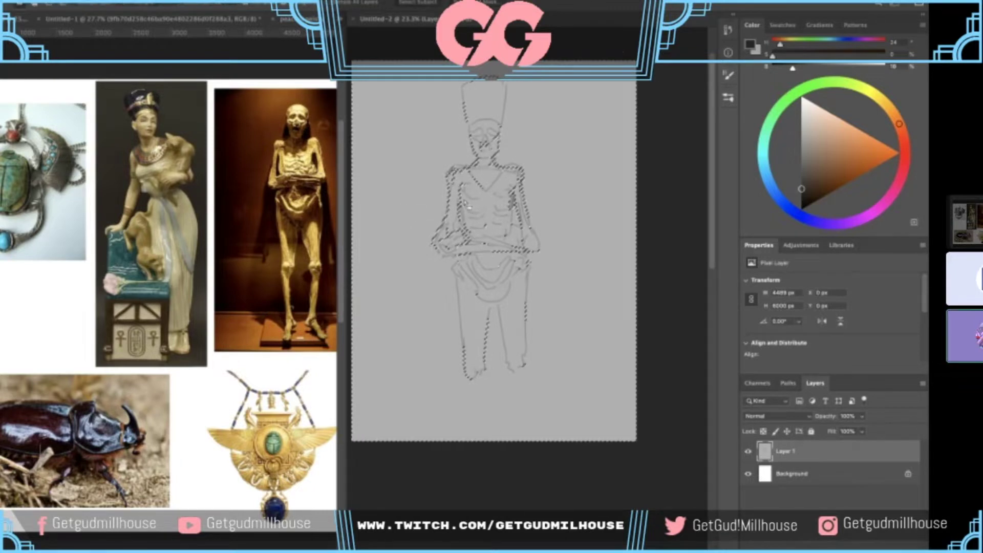
scroll(456, 195, up, 3)
key(ctrl+d)
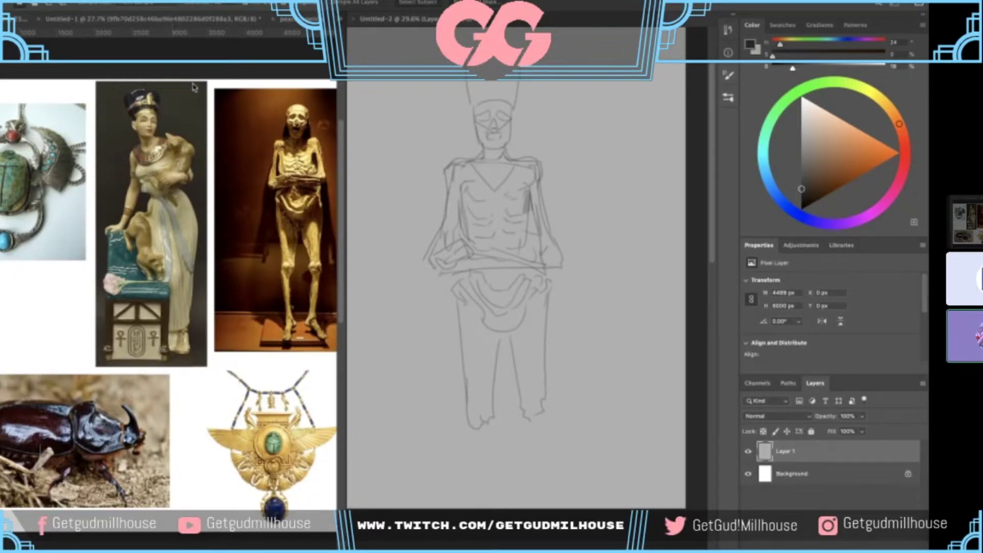
- Sample the canvas gray as the foreground color and cut the gray area around the sketch out of Layer 1
key(super+t)
alt+click(591, 124)
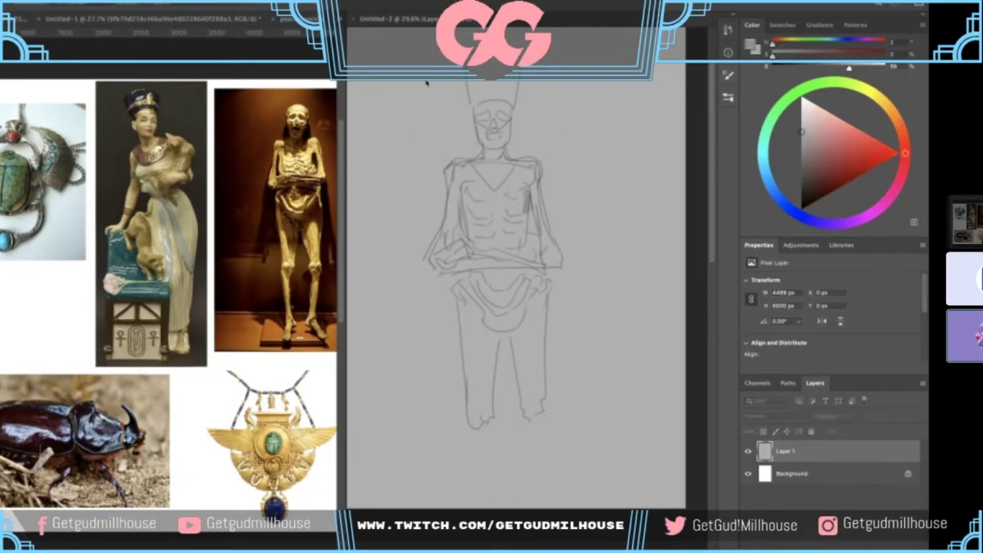
click(441, 88)
key(super+x)
- Add a new layer directly above Background and fill it with a lighter neutral gray at 77% brightness
click(815, 473)
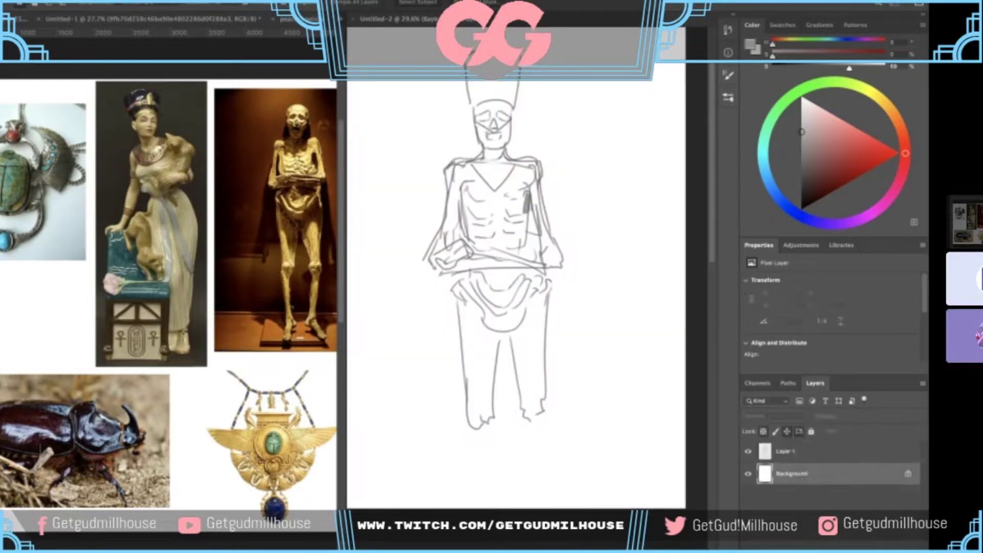
key(ctrl+shift+alt+n)
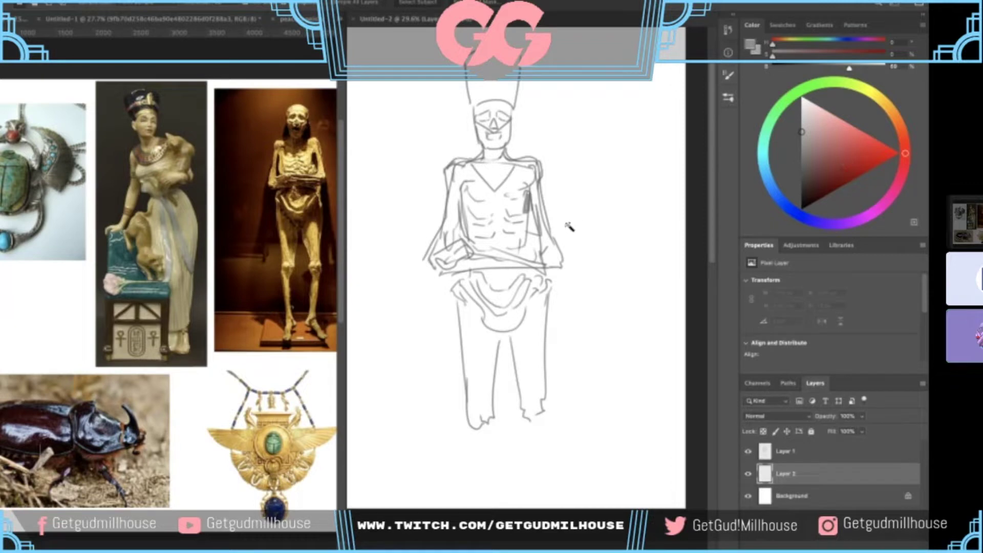
key(alt+BackSpace)
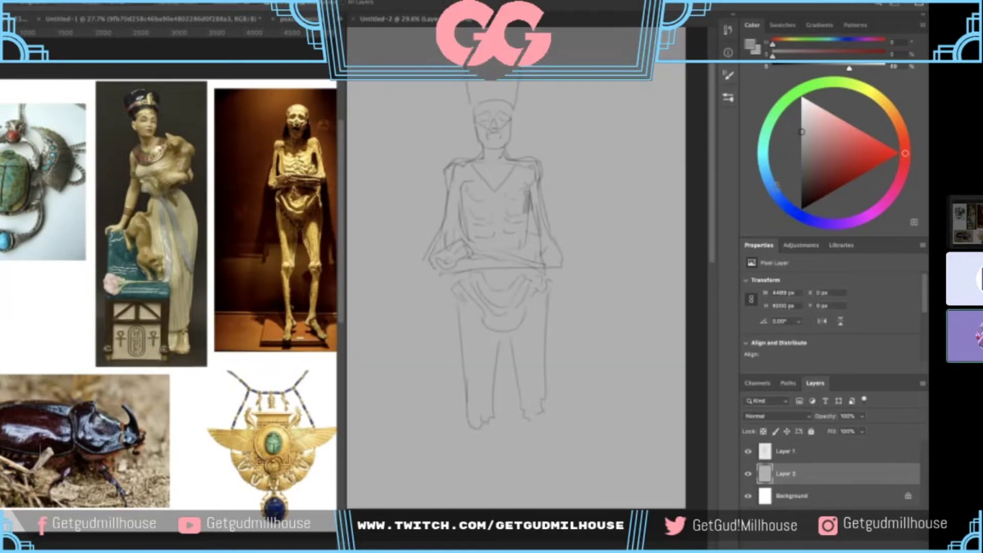
key(super+z)
click(801, 123)
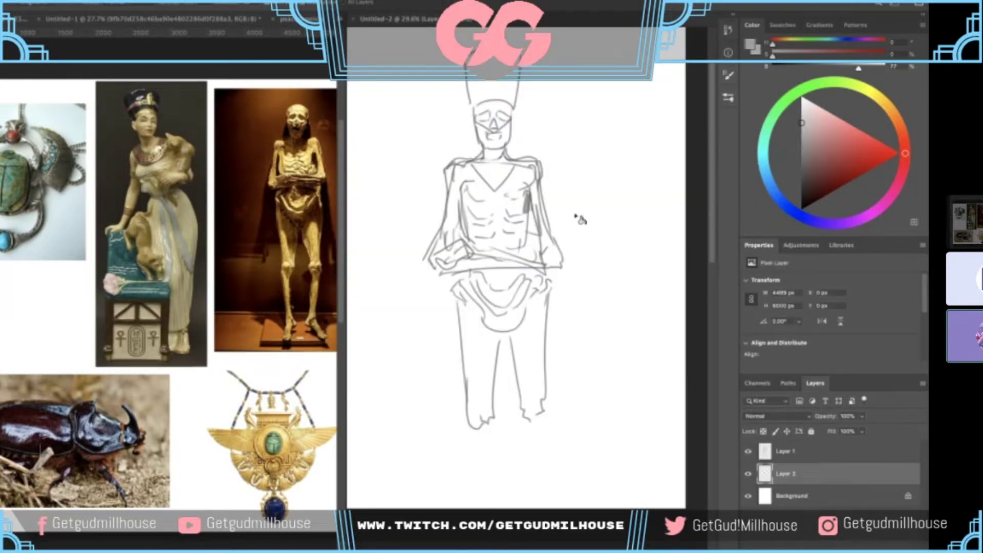
key(alt+BackSpace)
- Fully lock the gray fill layer, Layer 2
click(791, 449)
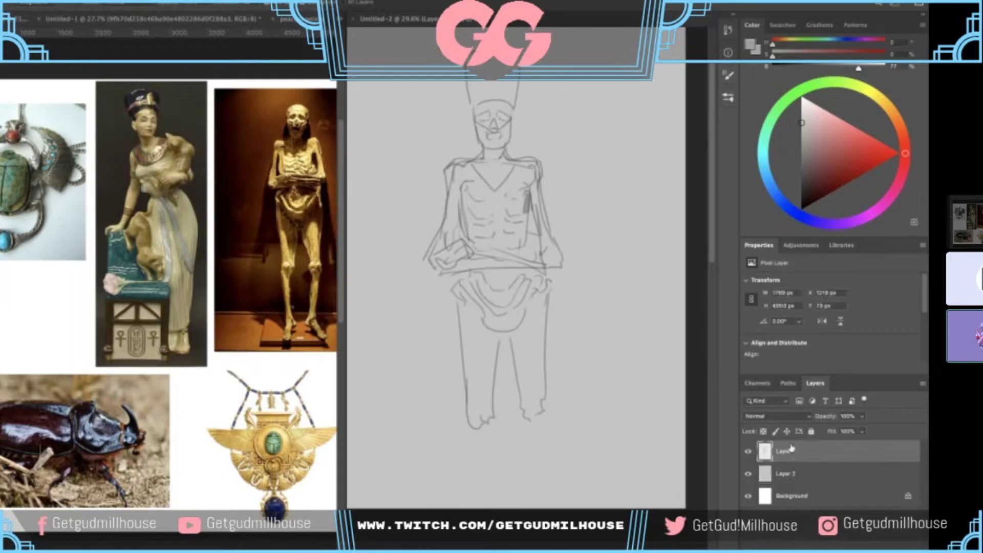
click(788, 474)
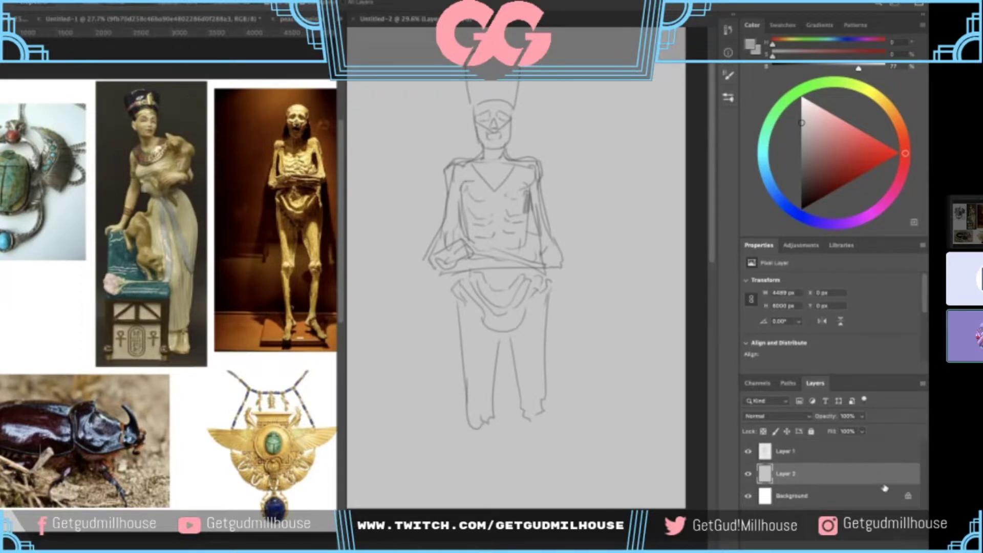
click(810, 431)
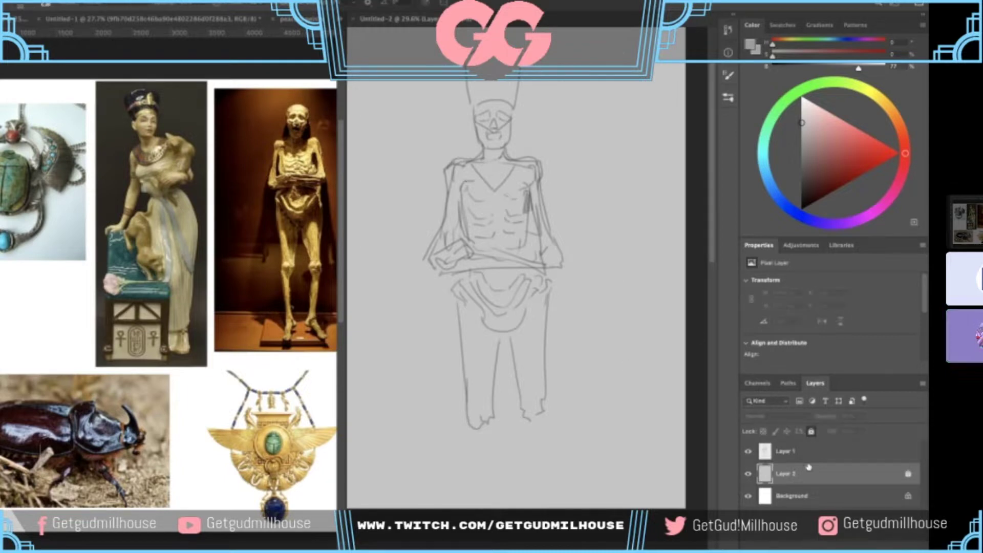
- Scale the figure sketch on Layer 1 down to about 80% and move it up, leaving space below the legs
click(801, 452)
key(ctrl+t)
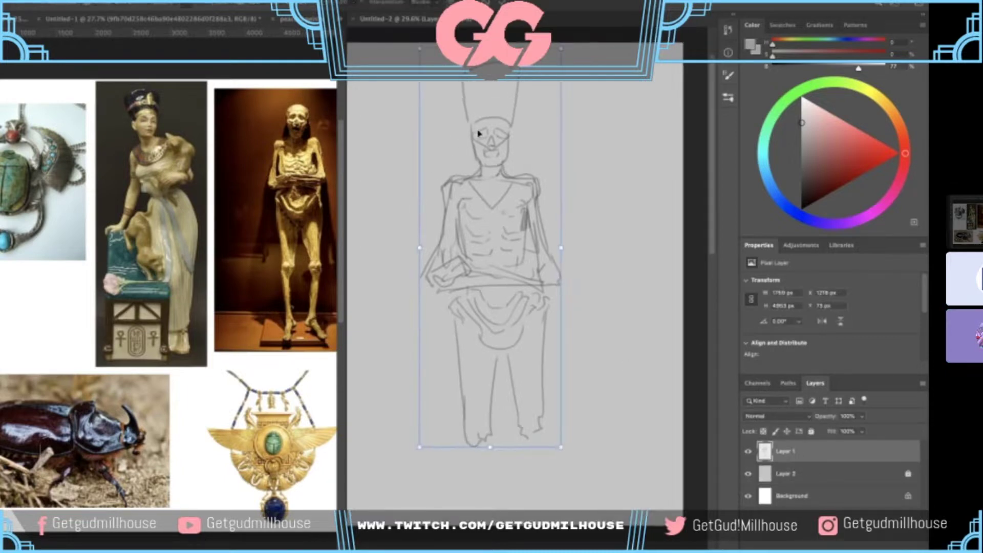
scroll(522, 98, down, 2)
drag(557, 55, 529, 126)
drag(489, 183, 502, 119)
key(Return)
drag(501, 233, 522, 202)
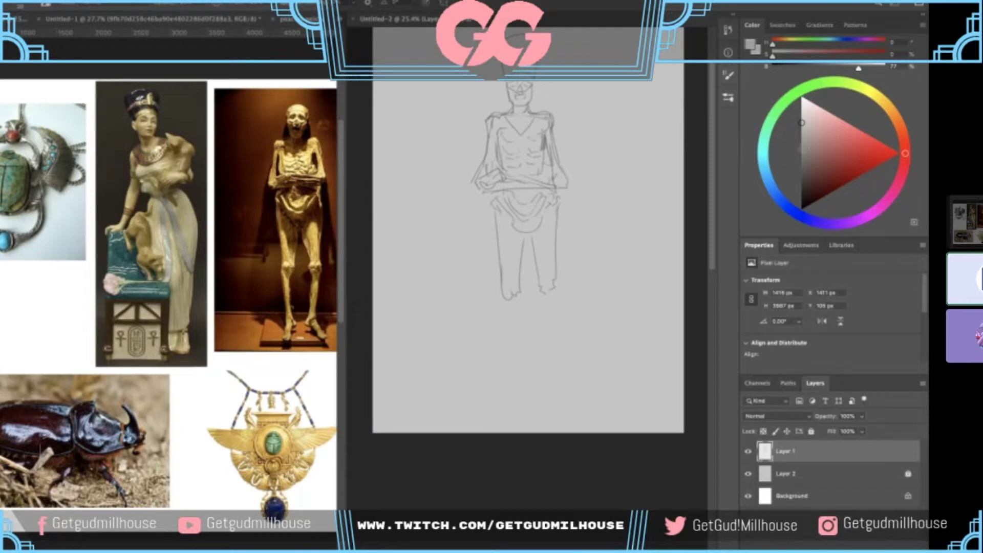
- Reset the foreground color to black and sketch both knees at the lower ends of the figure's thighs
key(d)
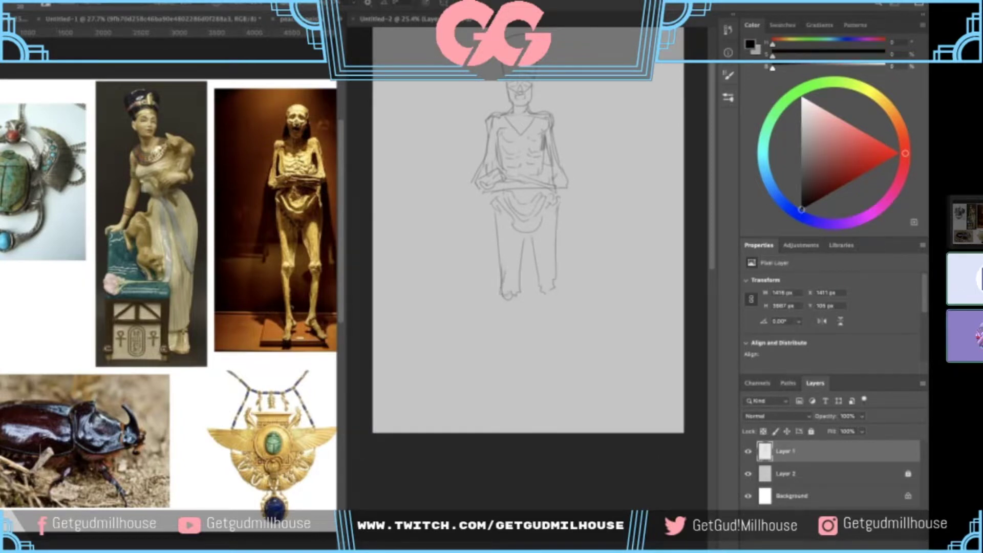
drag(509, 294, 510, 275)
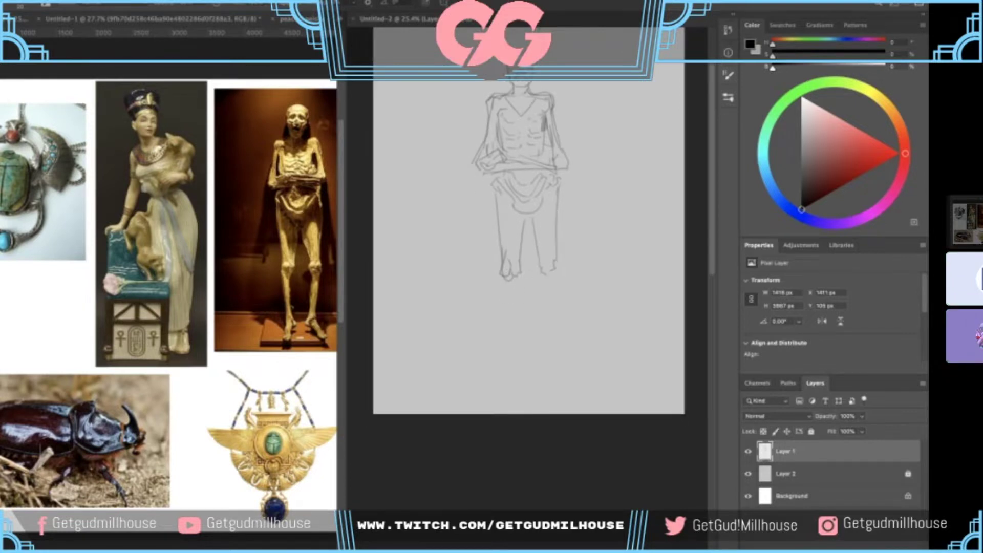
drag(552, 255, 553, 264)
- Sketch the figure's two shins and feet below the knees, undoing strokes that miss the shape
mouse_move(531, 263)
mouse_down()
mouse_move(531, 255)
mouse_move(504, 307)
mouse_up()
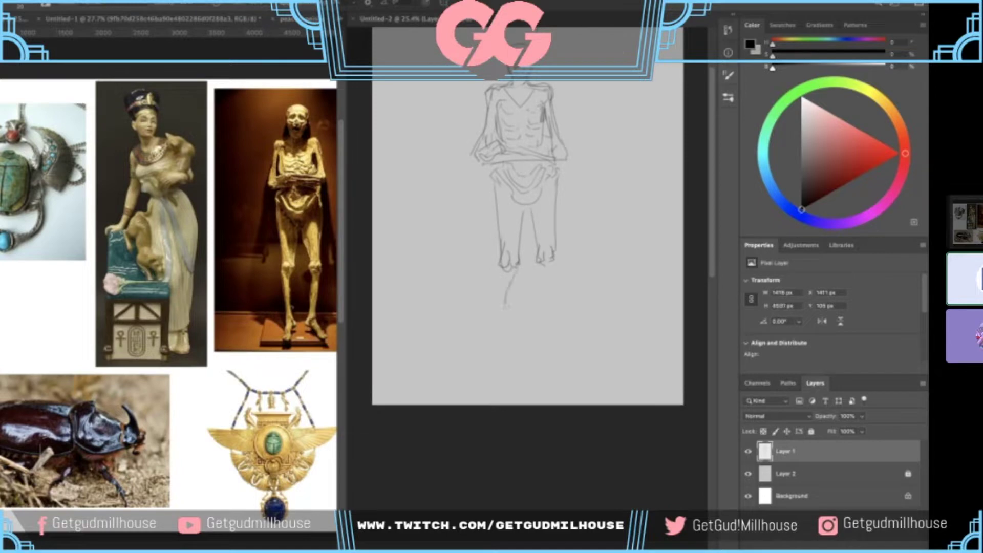
mouse_move(499, 267)
mouse_down()
mouse_move(497, 332)
mouse_move(481, 340)
mouse_up()
key(ctrl+z)
drag(533, 261, 538, 354)
mouse_move(543, 255)
mouse_down()
mouse_move(544, 327)
mouse_move(524, 375)
mouse_move(529, 342)
mouse_move(499, 322)
mouse_up()
key(ctrl+z)
scroll(505, 333, up, 3)
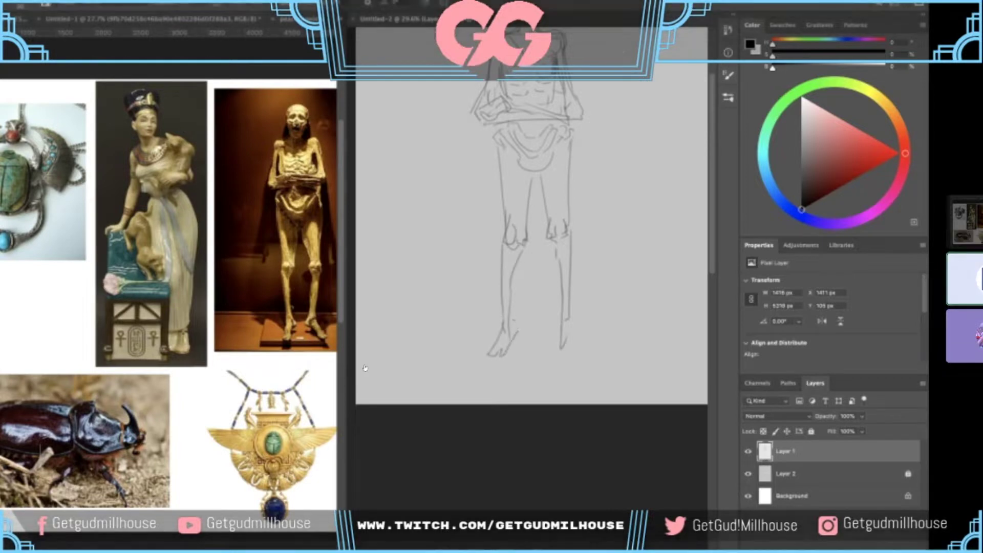
drag(574, 327, 566, 336)
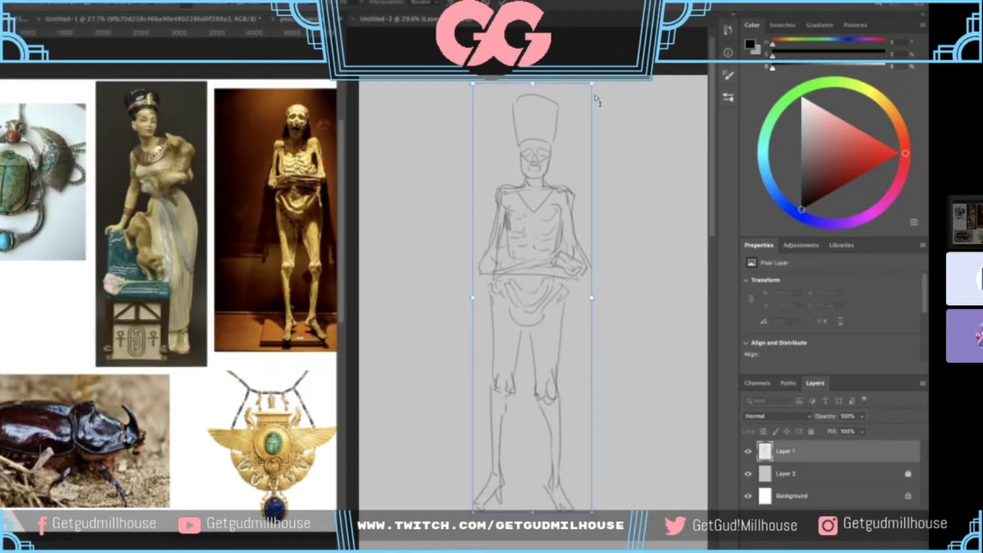
- Flip the figure sketch horizontally and refine the lines of the crown, brow and face
click(498, 3)
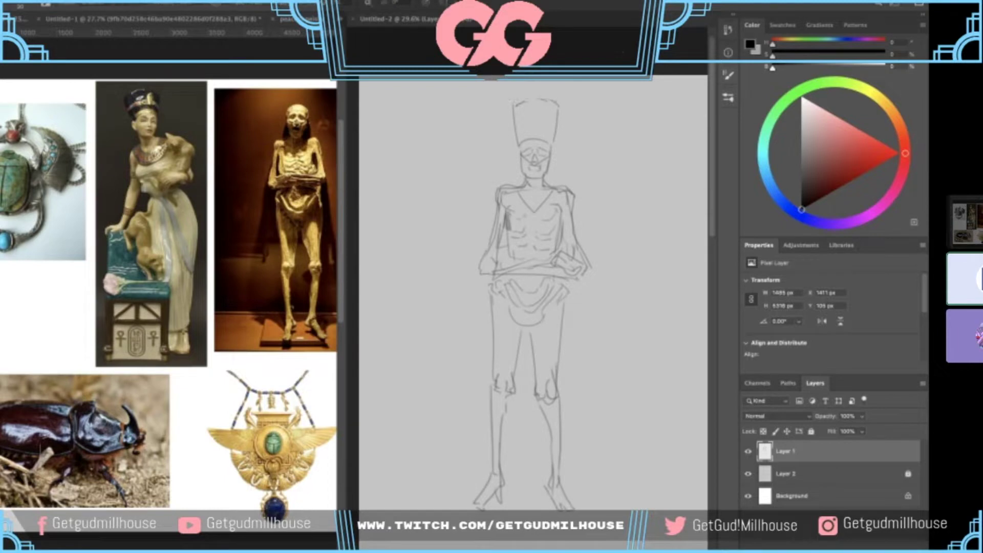
scroll(506, 135, down, 1)
scroll(505, 135, up, 2)
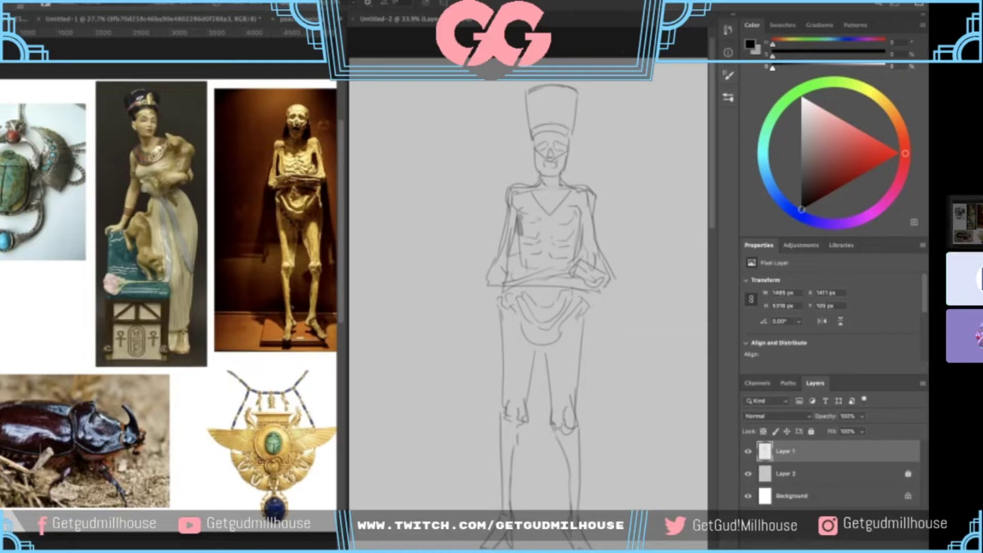
drag(555, 146, 529, 160)
drag(551, 124, 578, 98)
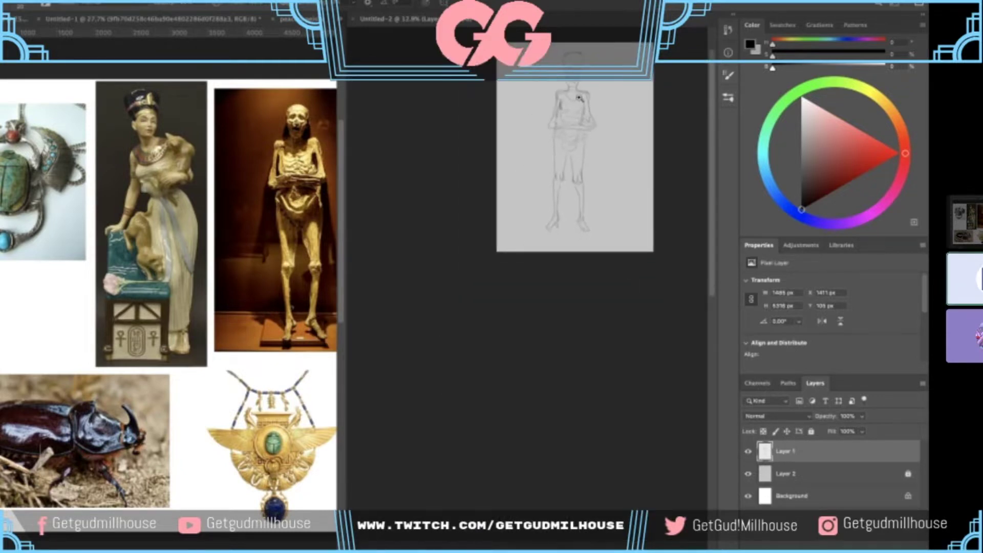
- Adjust the size and position of the figure sketch slightly with Free Transform and apply it
scroll(578, 98, up, 4)
mouse_move(552, 51)
mouse_down()
mouse_move(572, 391)
mouse_move(548, 47)
mouse_up()
key(super+t)
drag(629, 84, 627, 82)
key(Return)
key(ctrl+t)
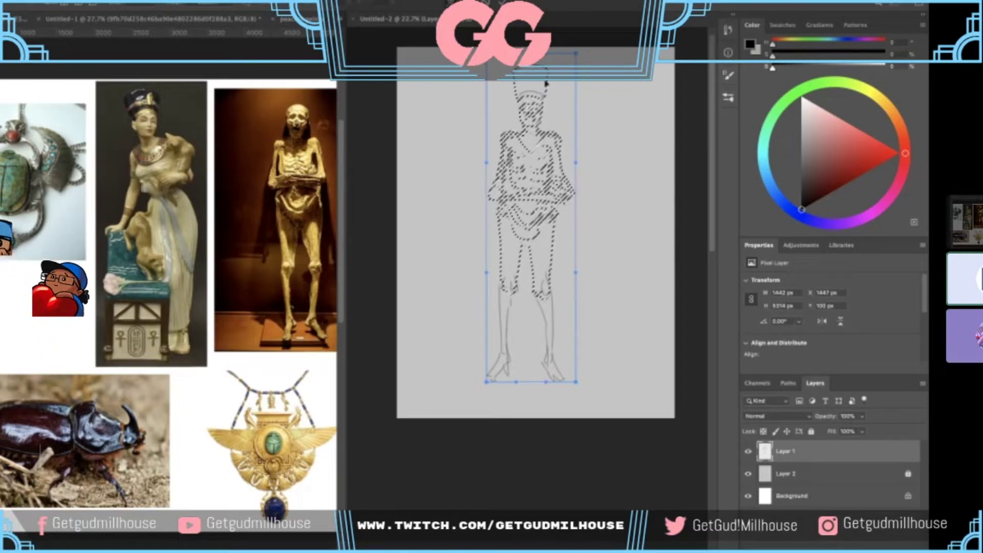
click(501, 3)
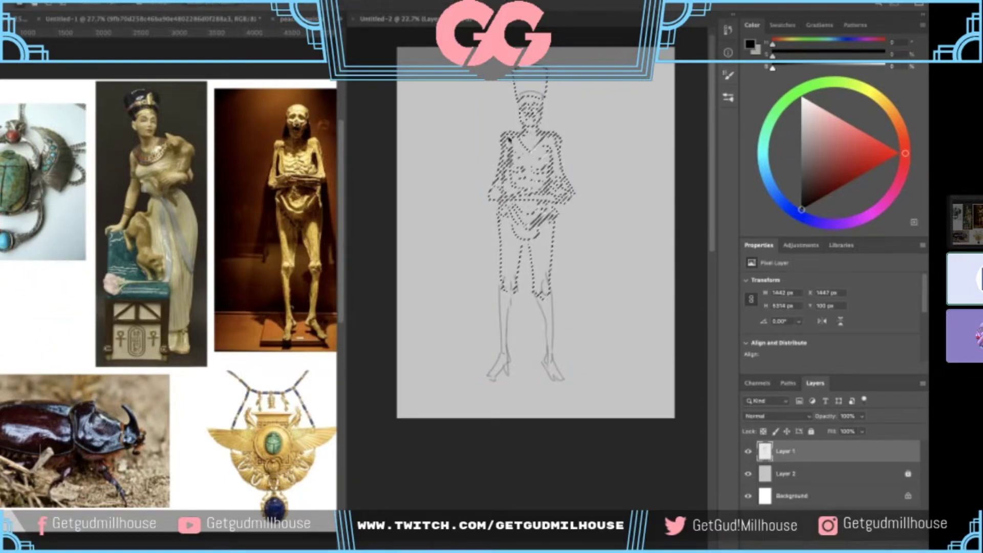
ctrl+click(544, 139)
drag(537, 139, 568, 123)
ctrl+click(575, 109)
scroll(574, 108, up, 1)
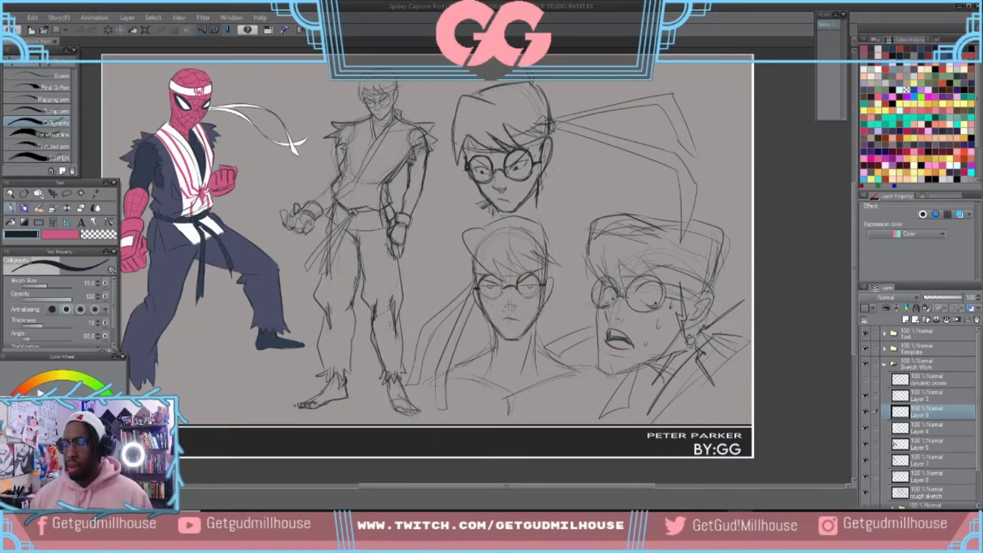
- Switch to File Explorer, shrink its window and open the Pure Ref folder inside The Get Gud Inititive on the Desktop
click(780, 290)
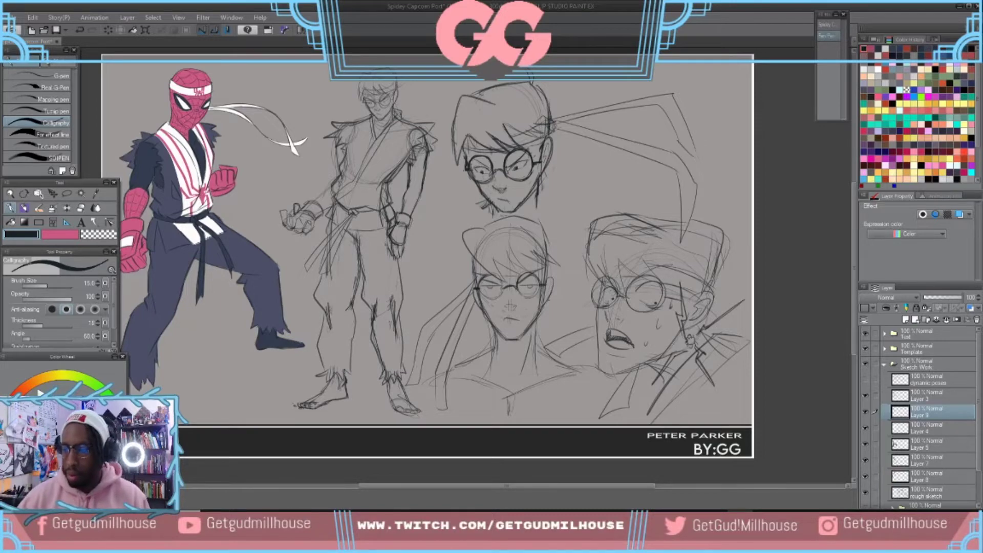
click(343, 521)
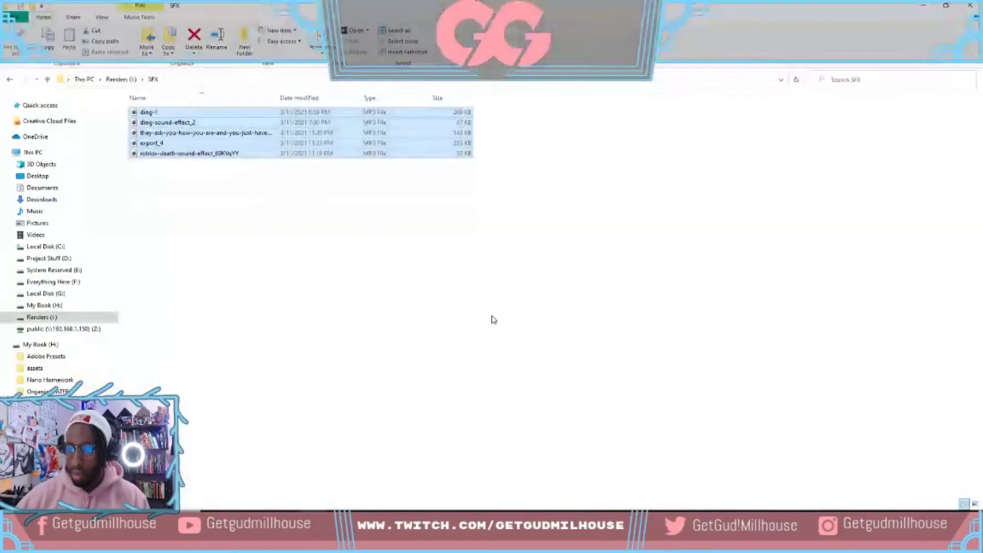
click(946, 6)
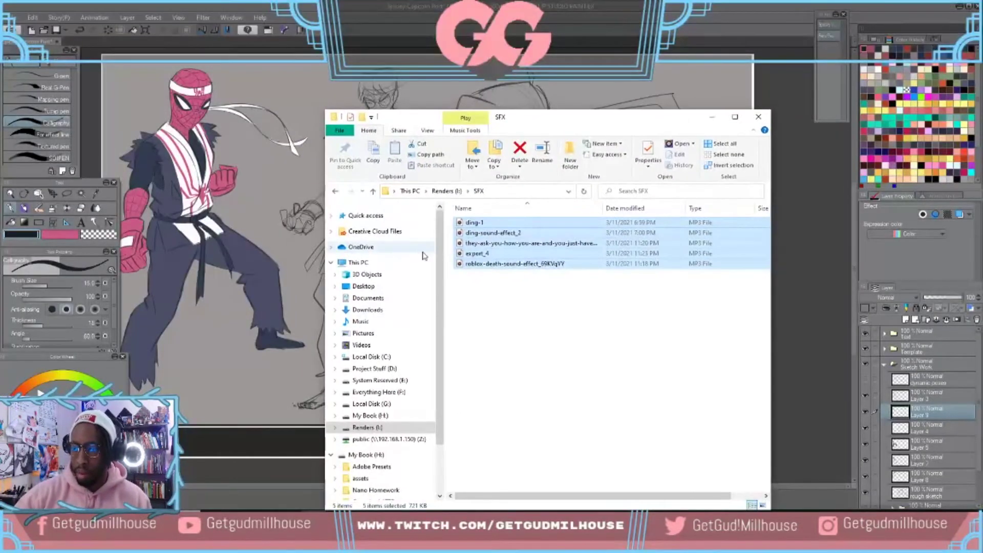
click(384, 286)
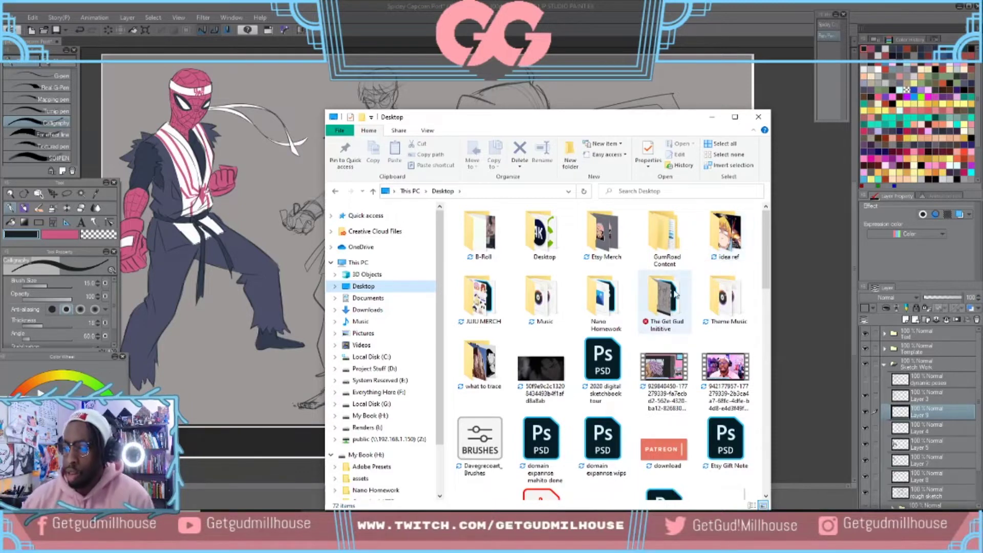
double_click(658, 302)
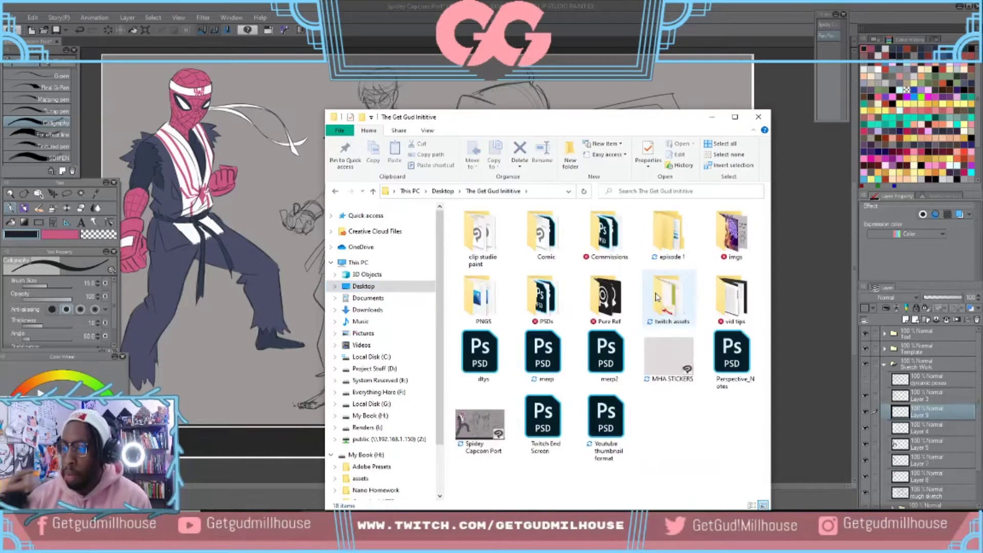
double_click(609, 297)
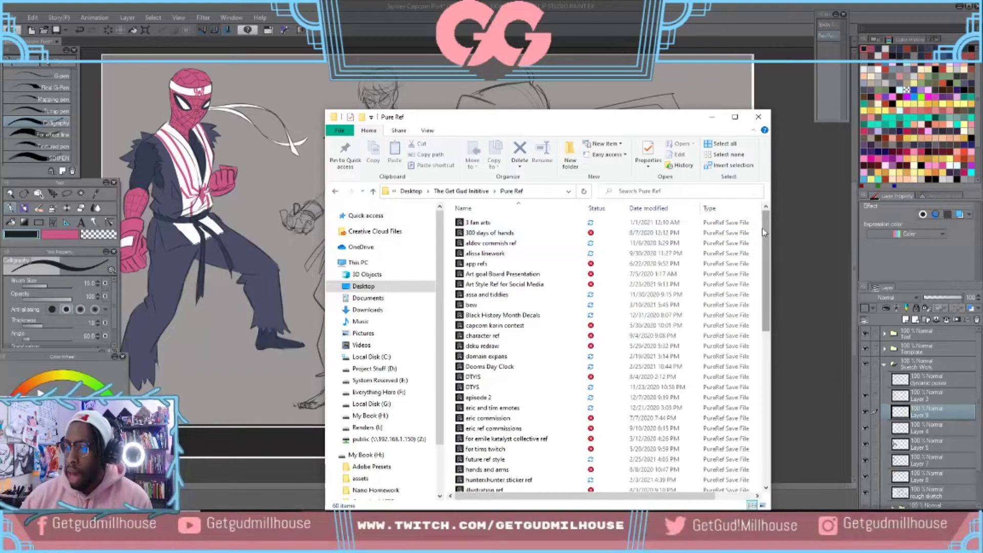
- Find the Spiderman X Capcom PureRef file in the Pure Ref folder and open it
scroll(766, 247, down, 2)
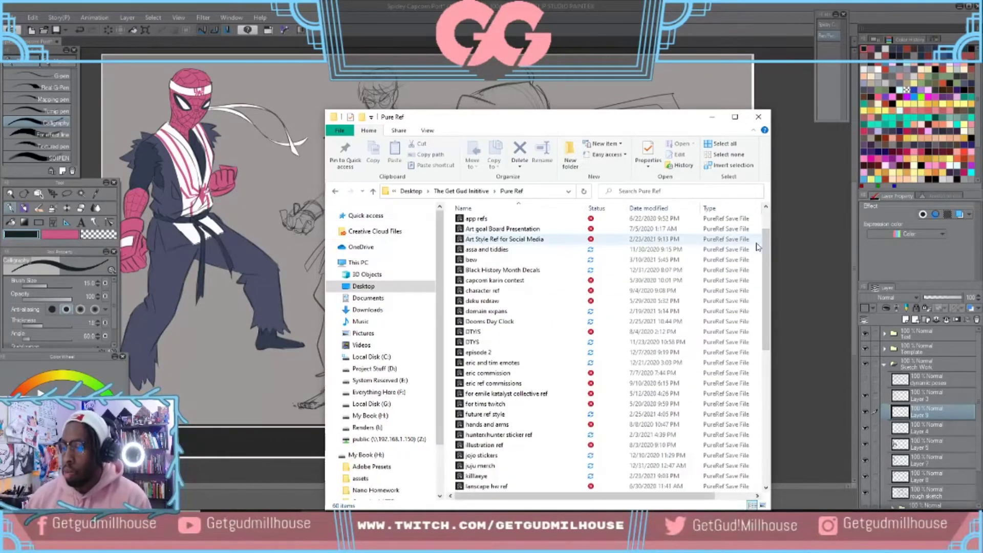
scroll(735, 342, down, 11)
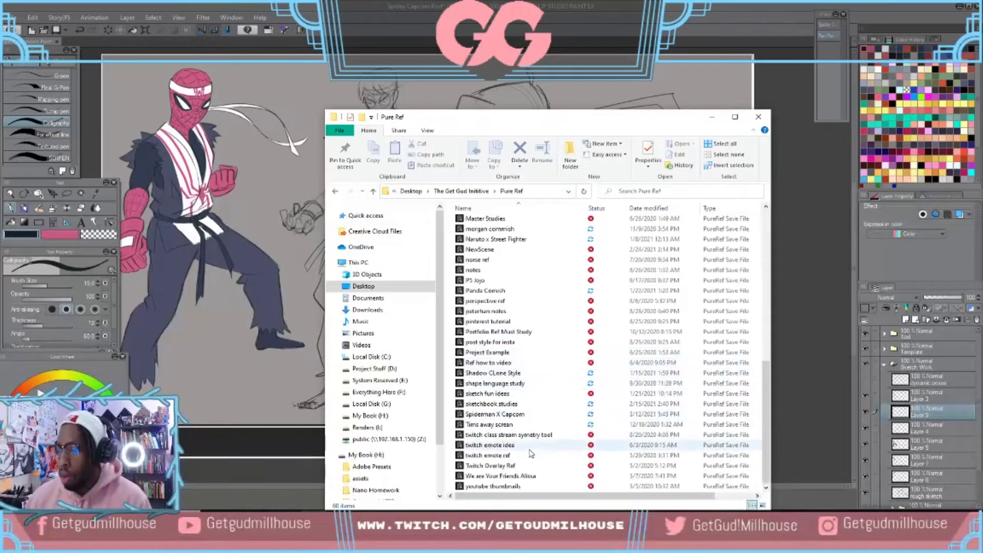
scroll(489, 476, up, 9)
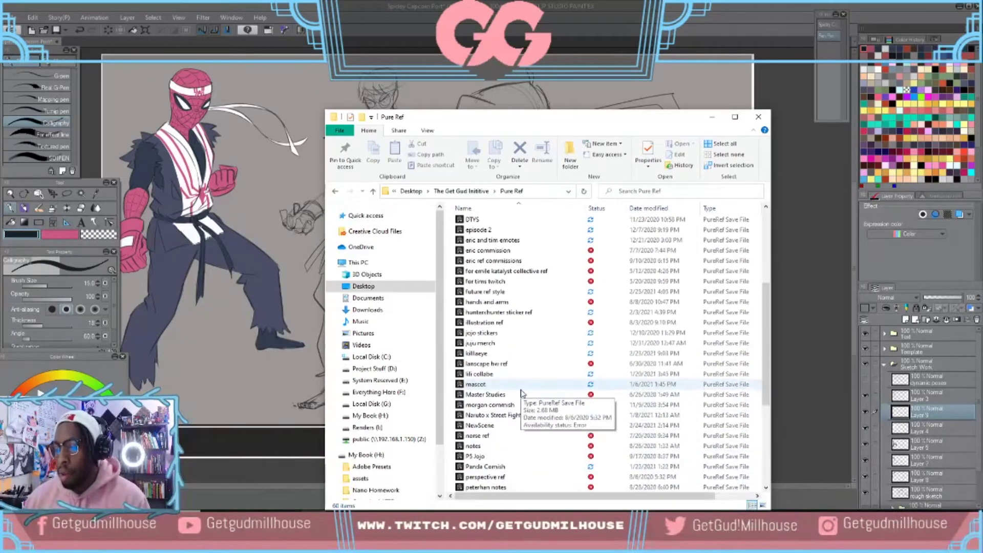
scroll(522, 393, up, 3)
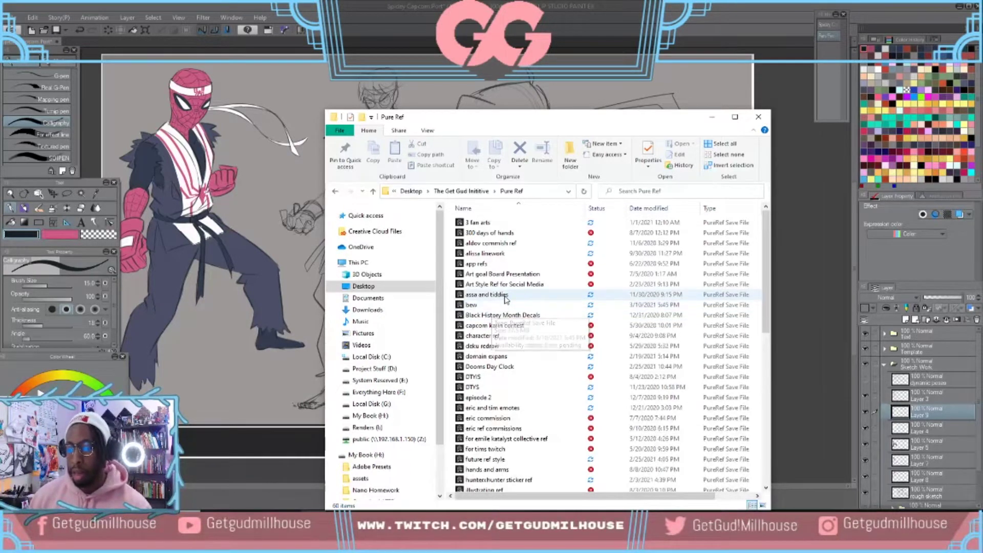
scroll(506, 299, down, 2)
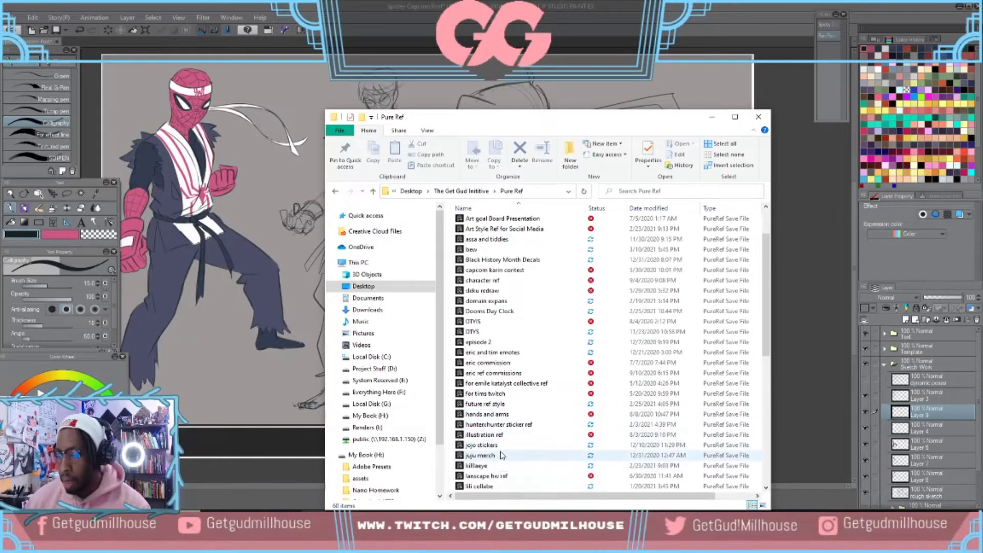
scroll(500, 455, down, 4)
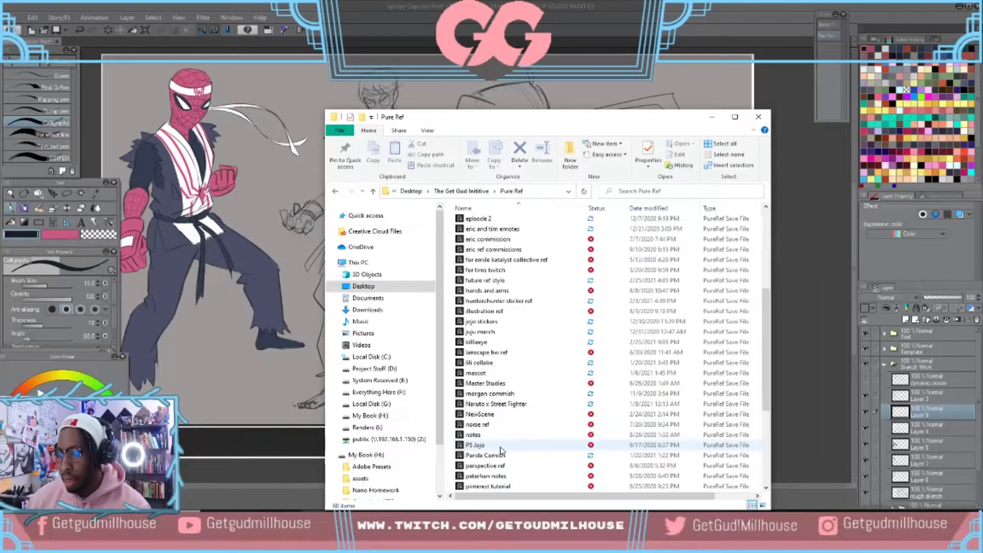
scroll(500, 450, down, 5)
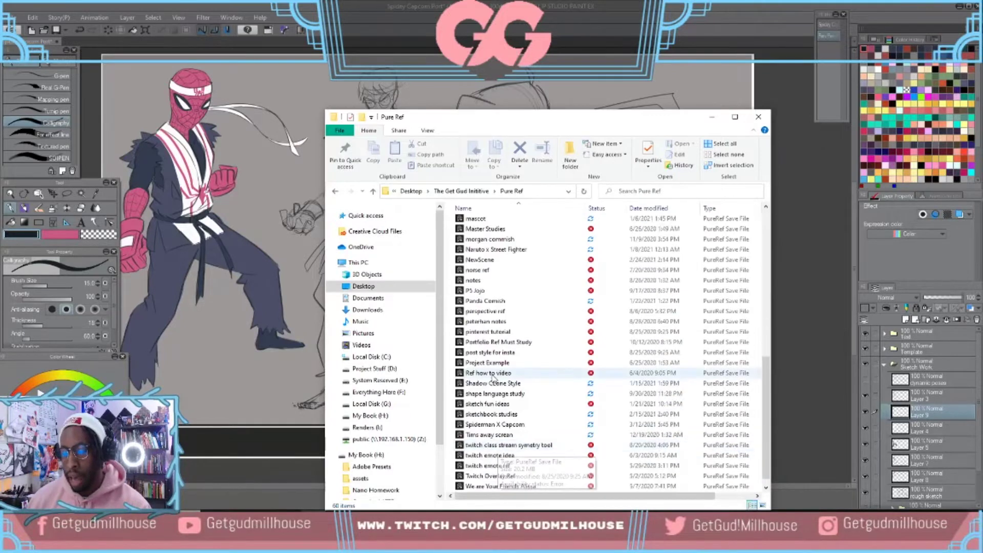
scroll(495, 383, down, 1)
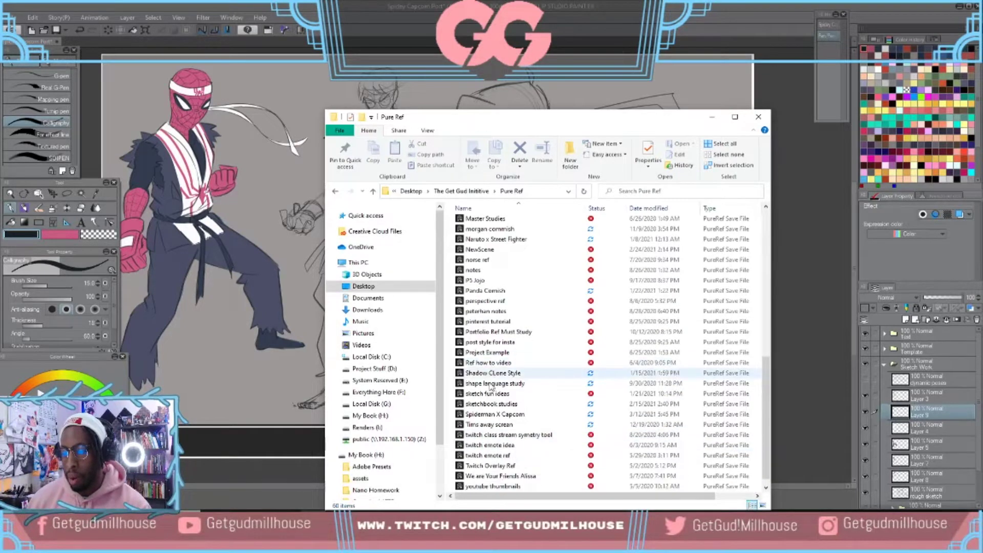
click(497, 415)
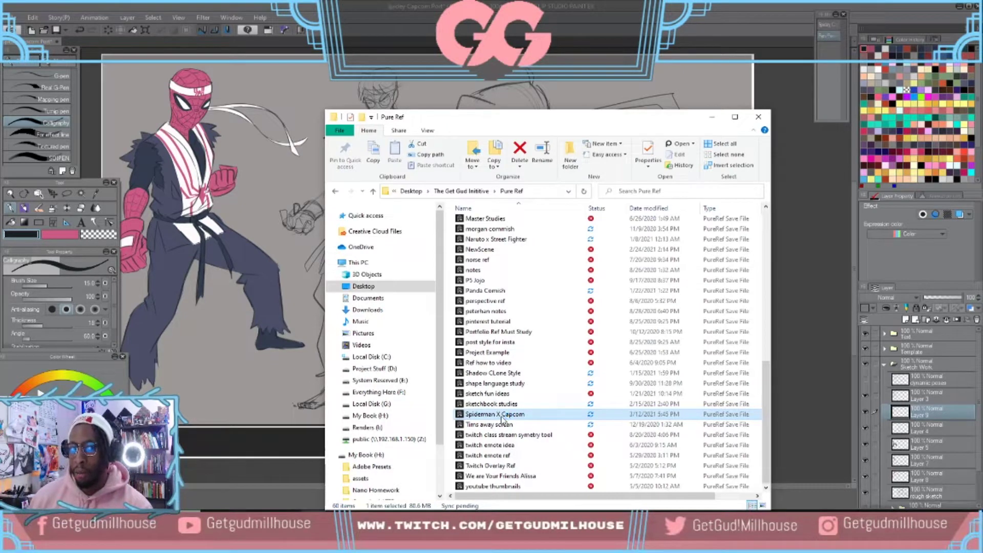
double_click(502, 419)
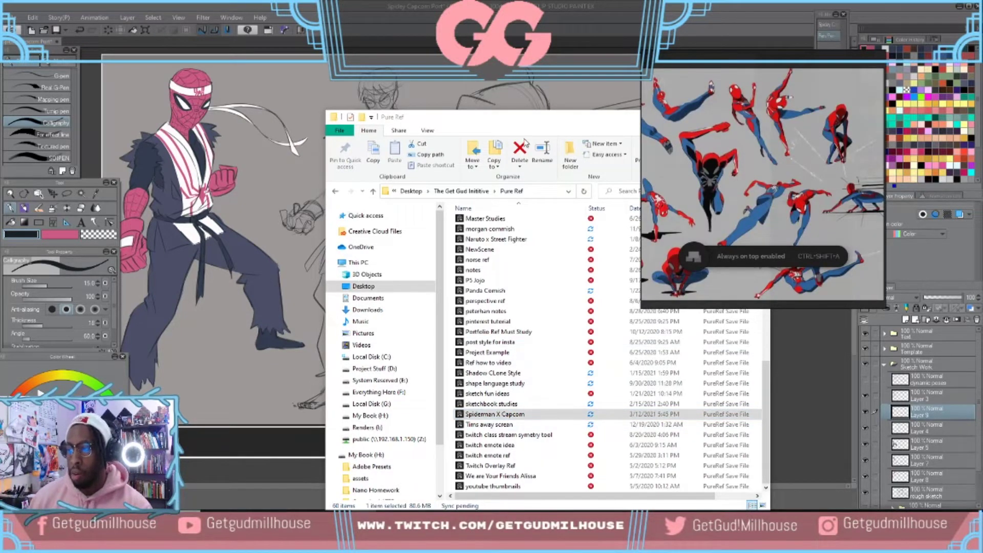
- Move the File Explorer window away from the reference board and close it
click(531, 128)
drag(457, 123, 251, 104)
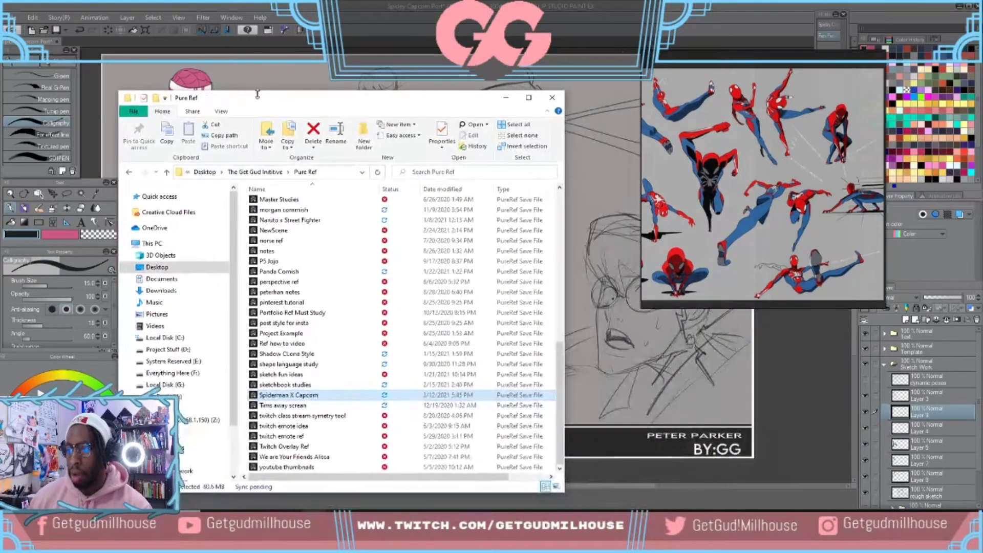
click(548, 101)
- Examine the capcom x spiderman reference board, including the Spider-Man poses, fighter costumes, gloves and wrist devices
scroll(793, 150, down, 5)
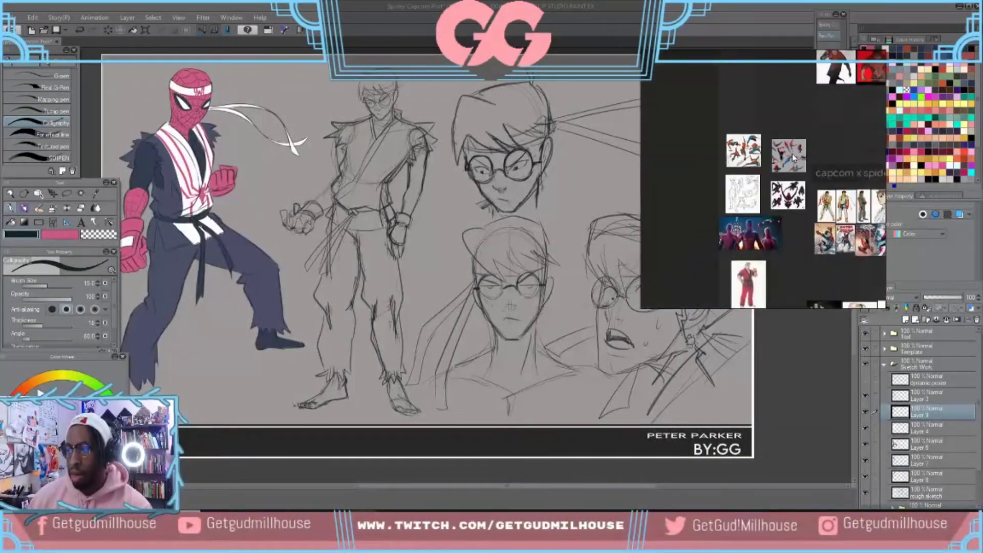
scroll(791, 154, down, 2)
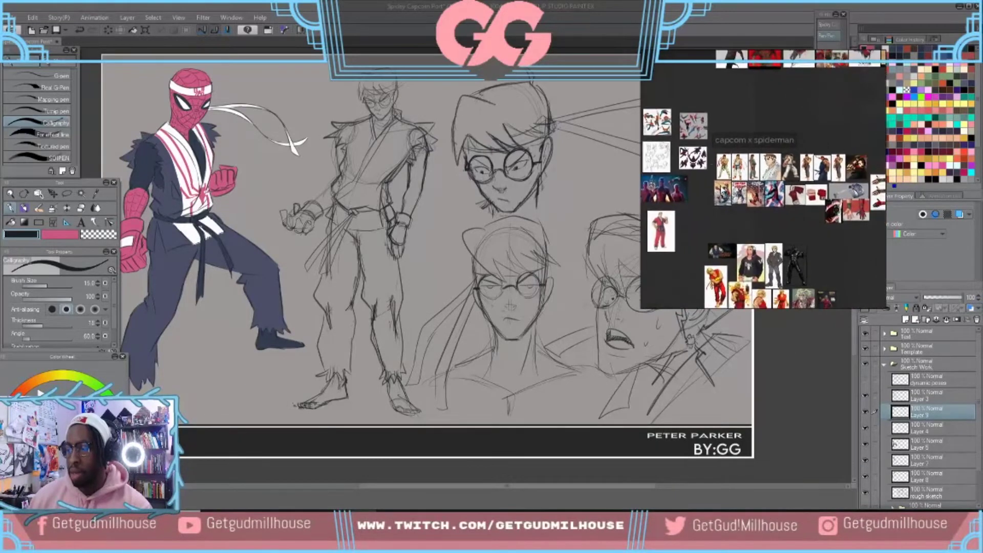
scroll(722, 199, up, 3)
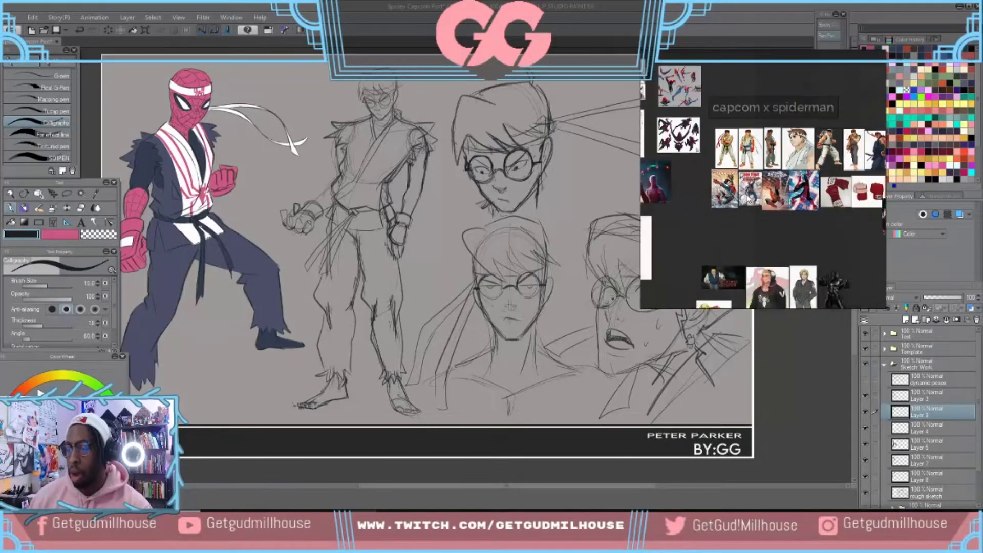
scroll(720, 139, down, 3)
scroll(720, 139, up, 2)
scroll(722, 193, up, 4)
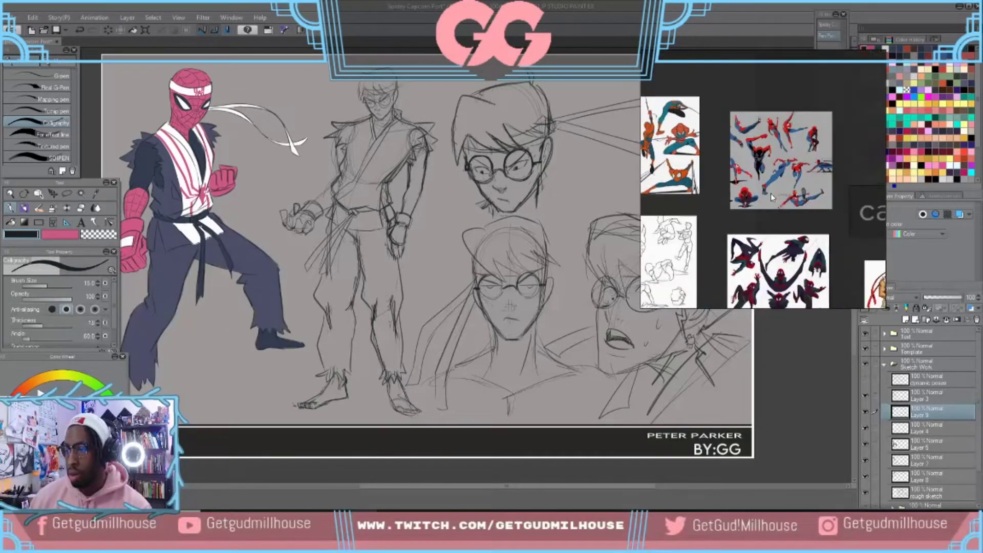
scroll(772, 197, up, 4)
drag(772, 197, 554, 94)
scroll(754, 224, down, 2)
scroll(752, 224, down, 4)
scroll(763, 158, up, 3)
scroll(700, 194, up, 1)
drag(699, 194, 748, 171)
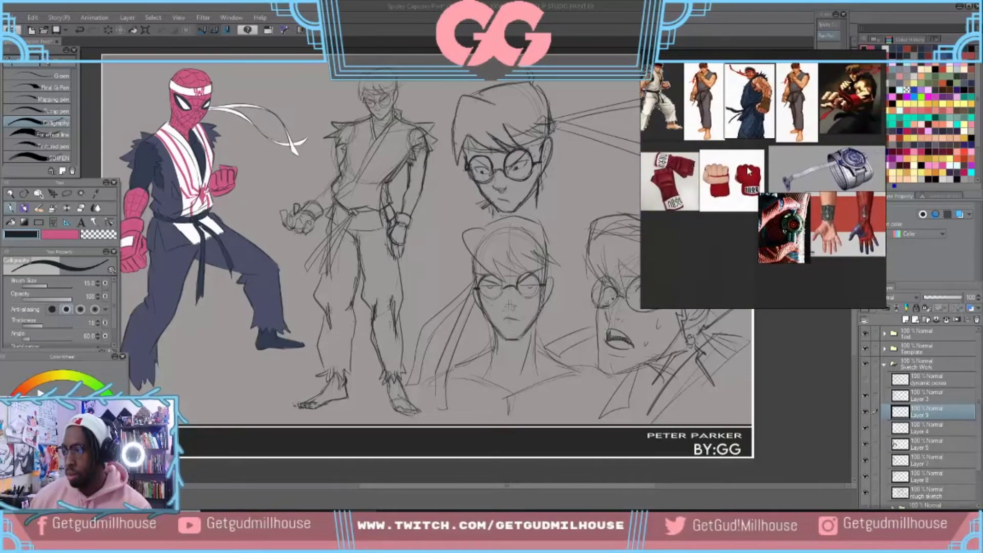
- Hide the Spider-Man line art on Layer 3 in the Sketch Work folder
click(864, 395)
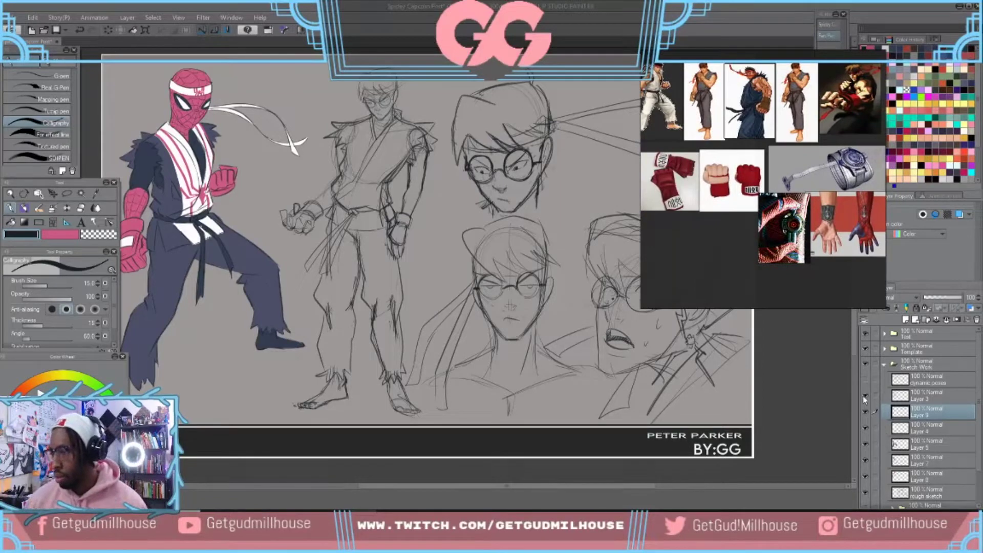
click(864, 404)
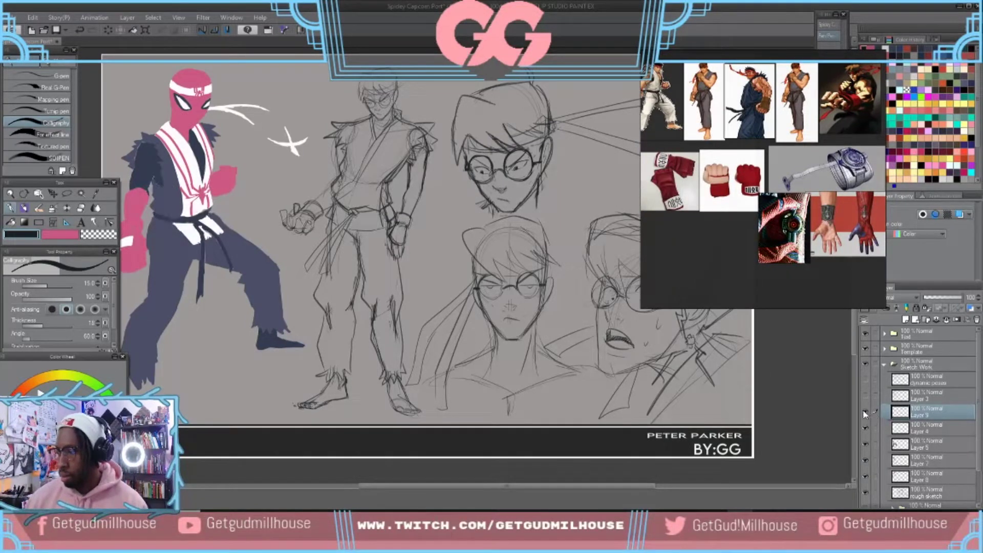
- Check what Layer 9 contains by toggling its visibility, and show the Spider-Man line art on Layer 3 again
click(865, 411)
click(865, 411)
click(865, 395)
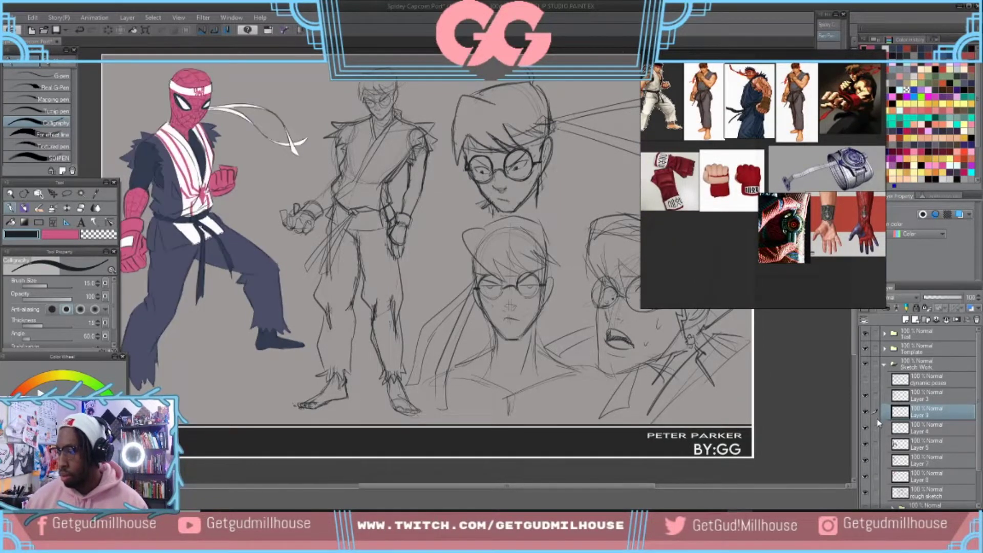
- Group the layers from Layer 3 down to rough sketch into a folder inside Sketch Work and hide that folder
click(905, 401)
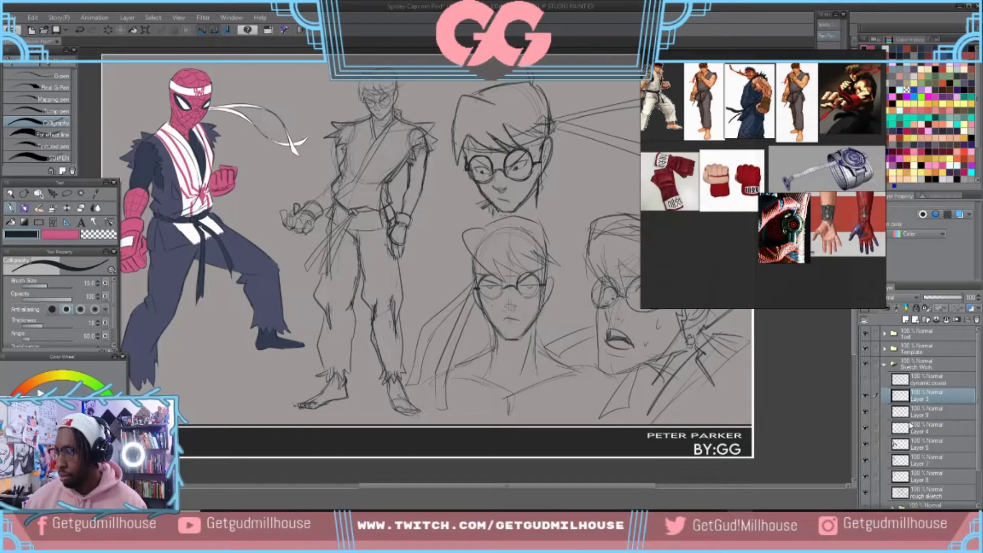
scroll(910, 424, down, 1)
shift+click(914, 482)
key(ctrl+g)
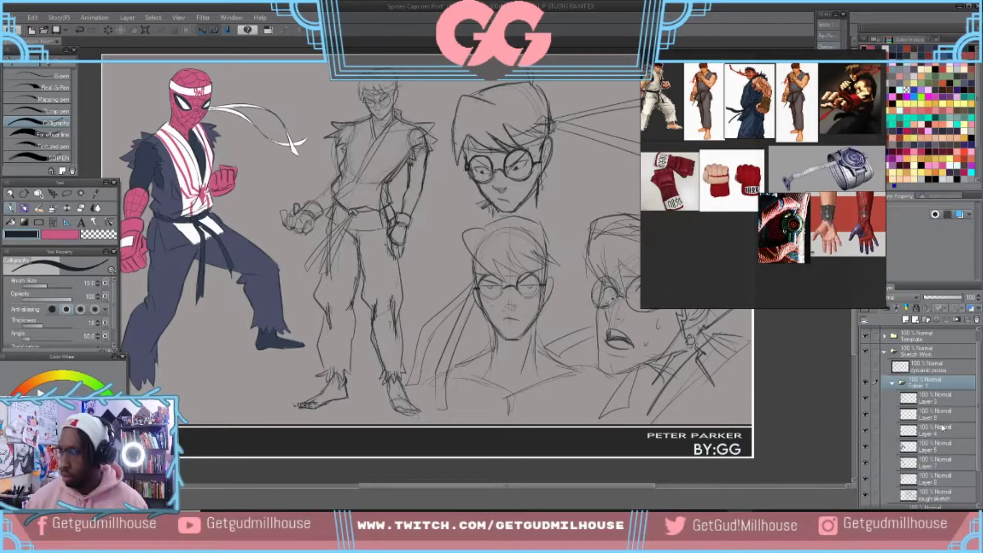
click(866, 383)
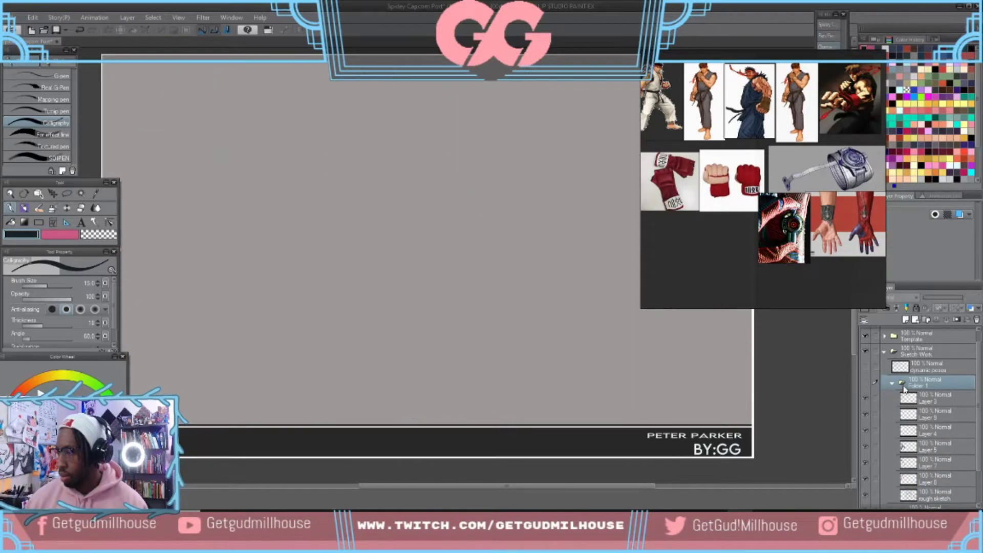
- Add a new raster layer above the hidden folder and ready the Calligraphy pen with teal blue as main and near-black as sub colour
key(ctrl+shift+n)
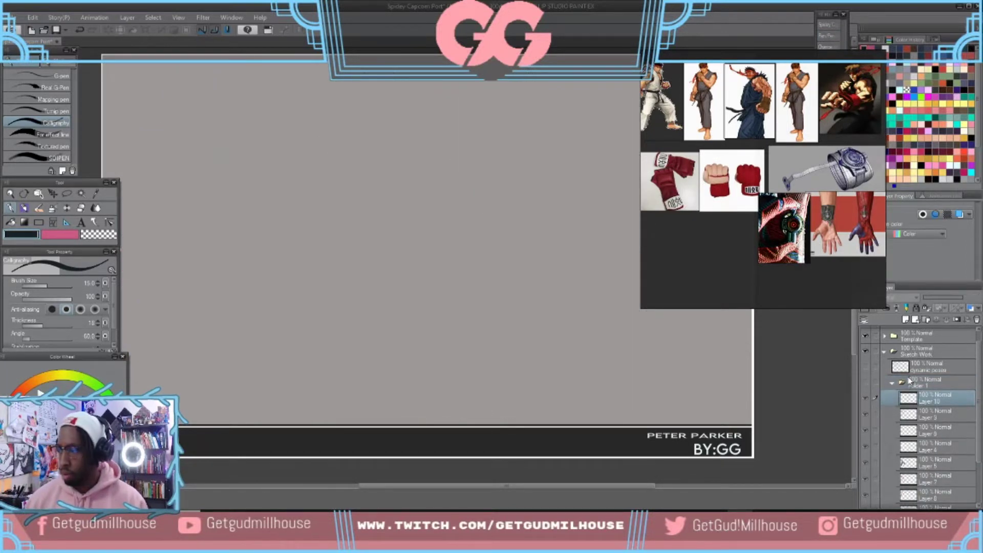
mouse_move(922, 399)
mouse_down()
mouse_move(921, 382)
mouse_move(902, 393)
mouse_up()
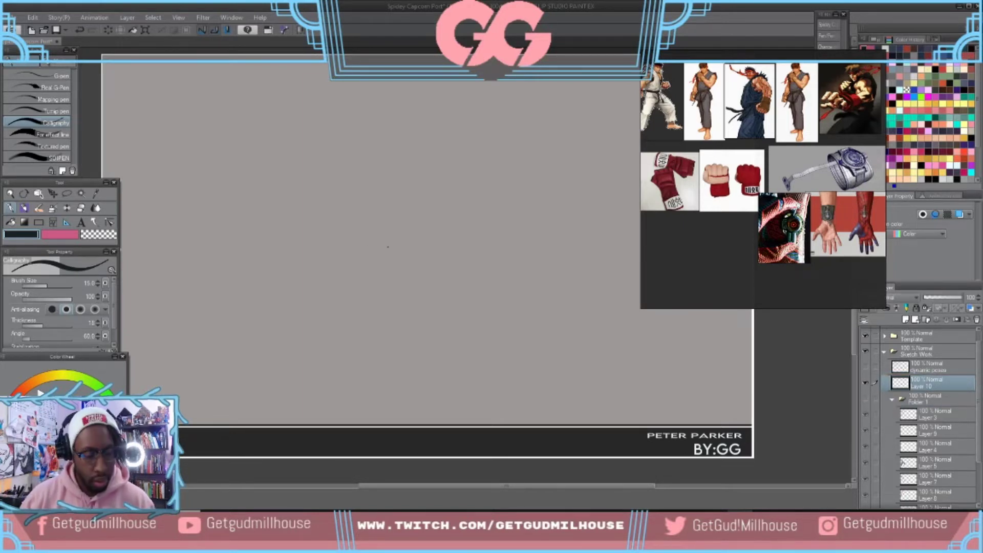
key(p)
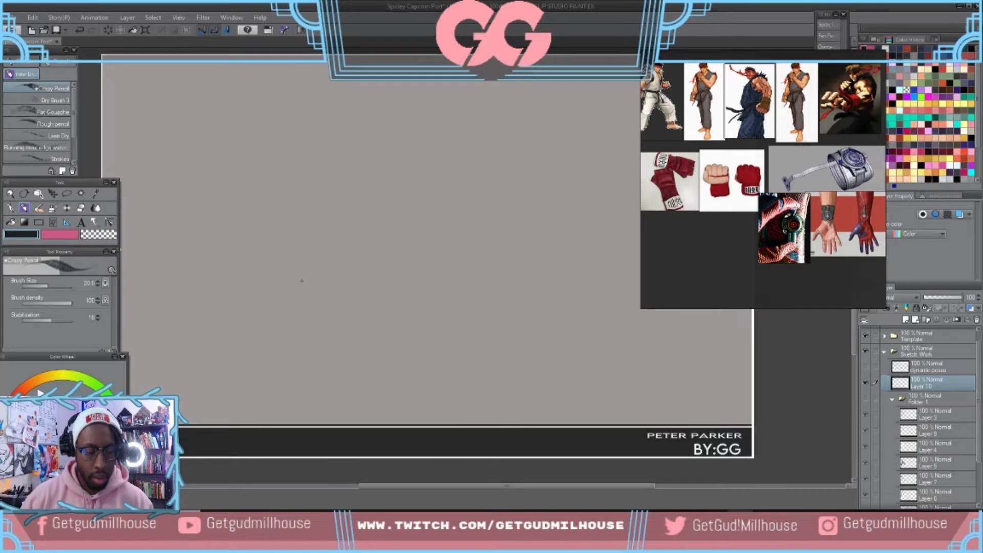
key(p)
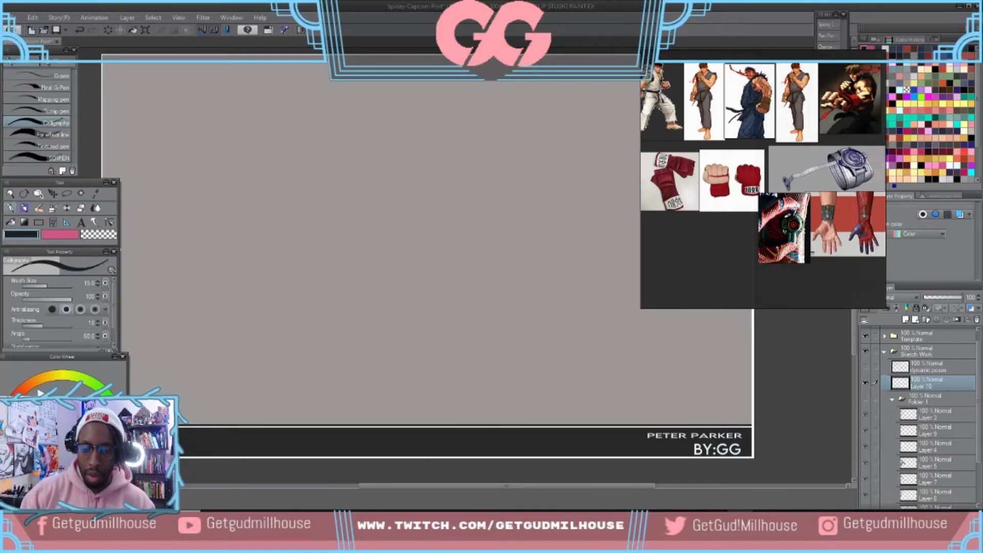
click(56, 447)
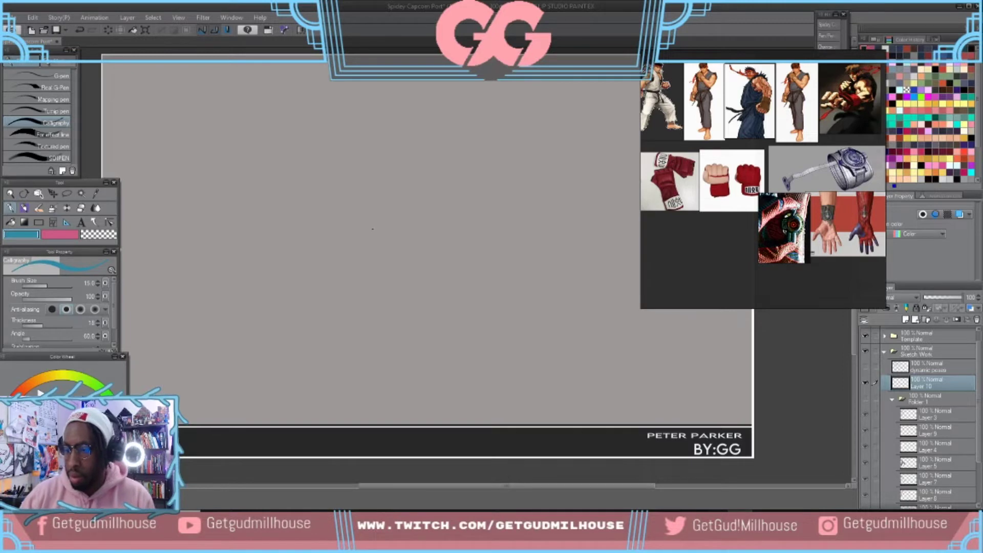
key(x)
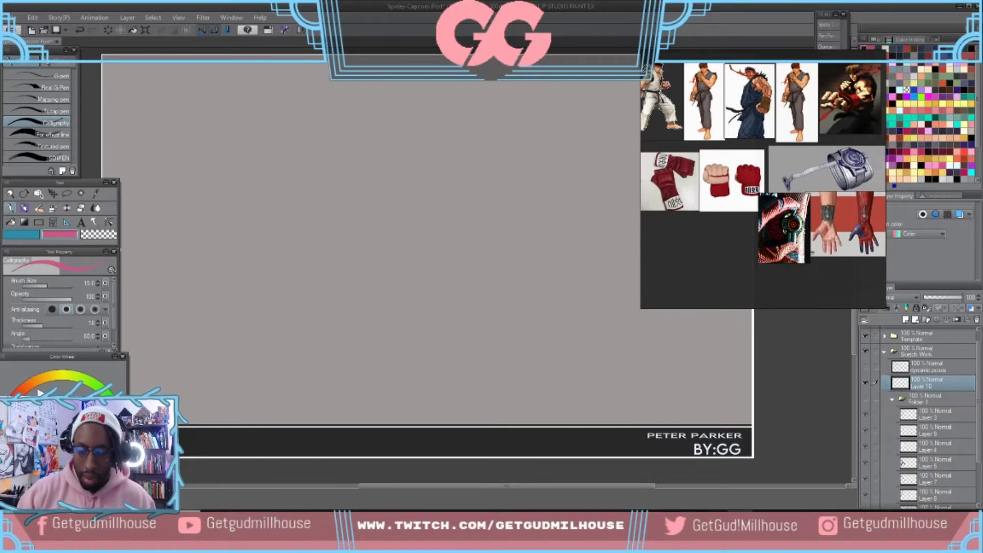
click(43, 454)
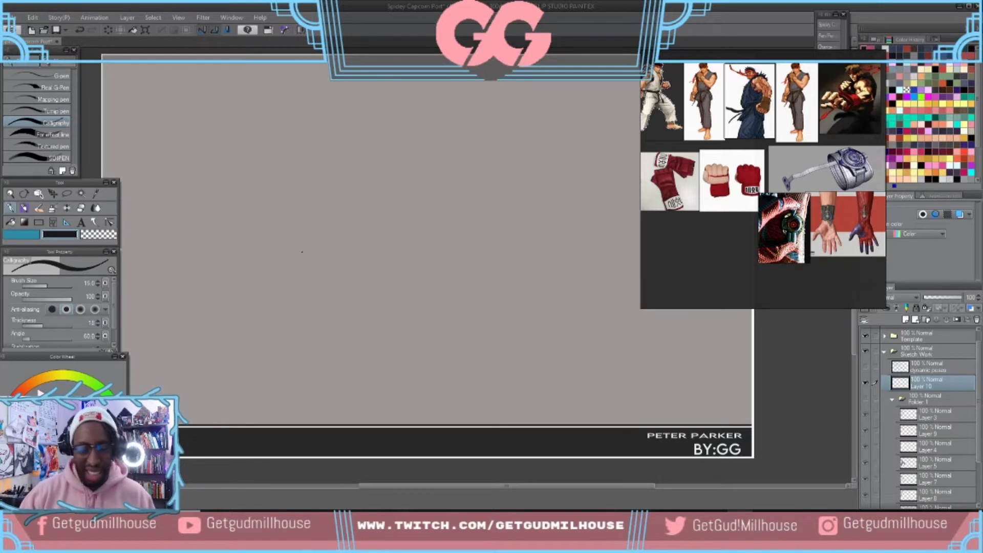
key(x)
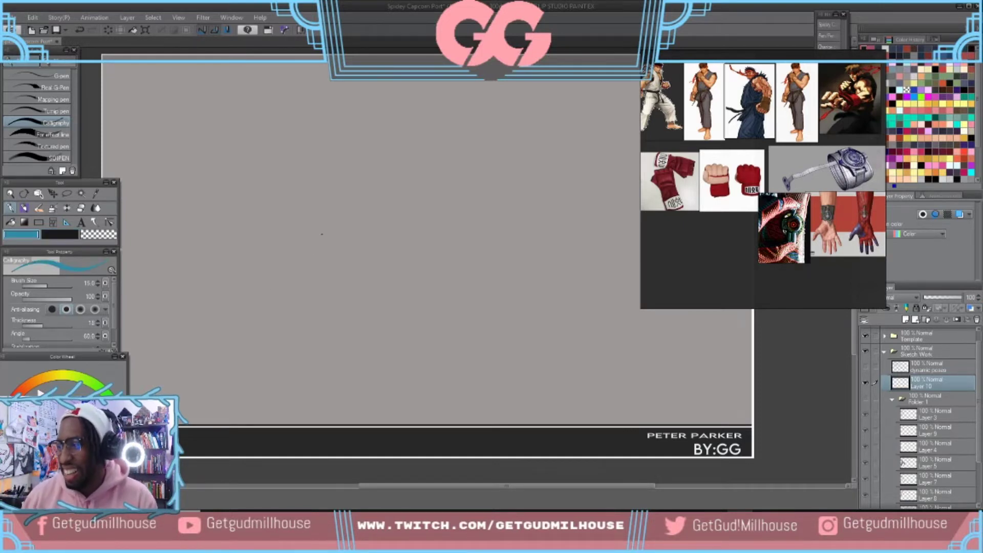
- Sketch the back-of-hand panel and wrist section of a fingerless glove in blue, following the red glove reference
scroll(741, 194, up, 3)
drag(740, 191, 952, 199)
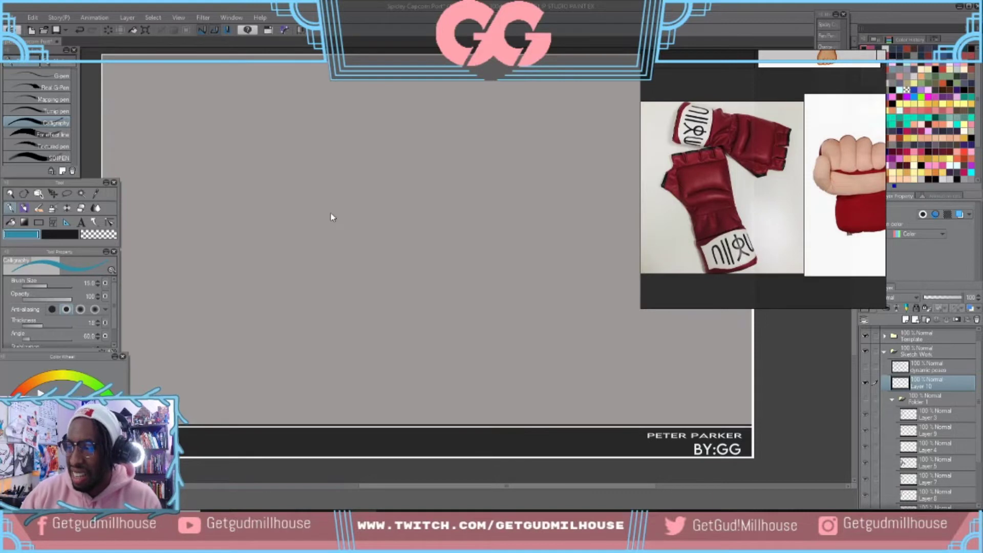
key(ctrl+z)
mouse_move(303, 225)
mouse_down()
mouse_move(347, 180)
mouse_move(383, 212)
mouse_up()
drag(299, 226, 340, 253)
drag(383, 212, 348, 254)
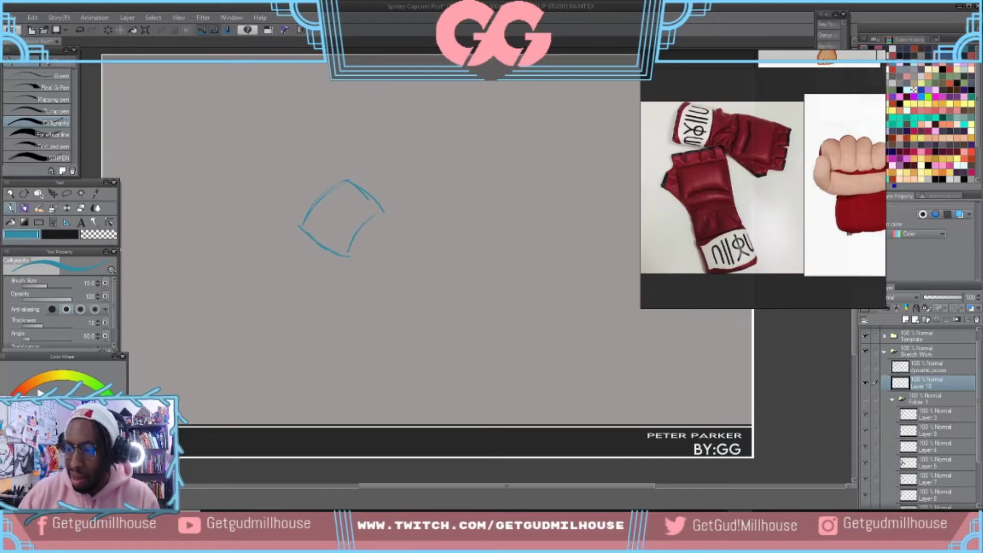
mouse_move(389, 214)
mouse_down()
mouse_move(351, 254)
mouse_move(392, 235)
mouse_up()
mouse_move(338, 253)
mouse_down()
mouse_move(360, 265)
mouse_move(388, 237)
mouse_move(363, 270)
mouse_move(388, 235)
mouse_move(363, 270)
mouse_move(372, 289)
mouse_up()
drag(410, 258, 394, 278)
mouse_move(391, 234)
mouse_down()
mouse_move(399, 257)
mouse_move(380, 287)
mouse_up()
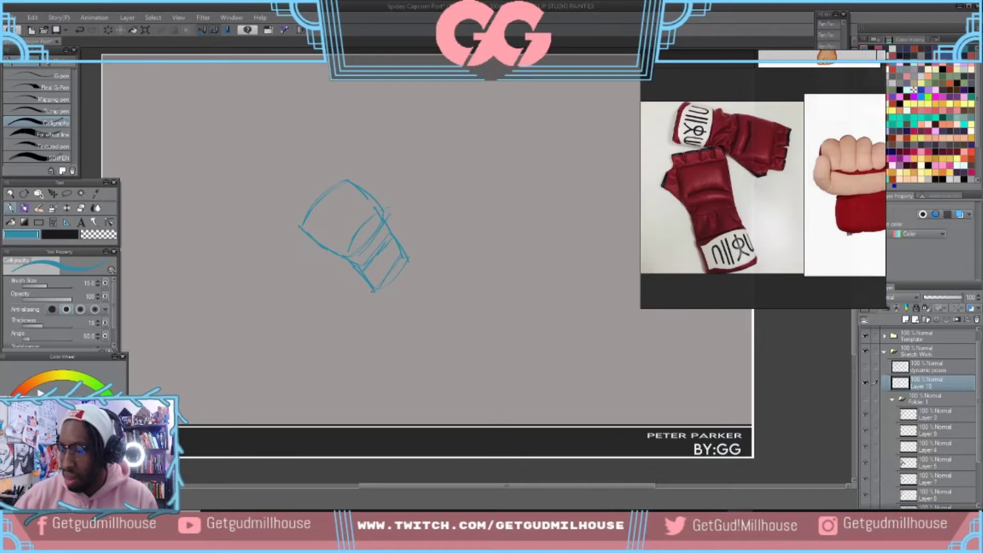
- Sketch the flared cuff below the first glove's wrist section and close its lower edge
drag(374, 289, 390, 324)
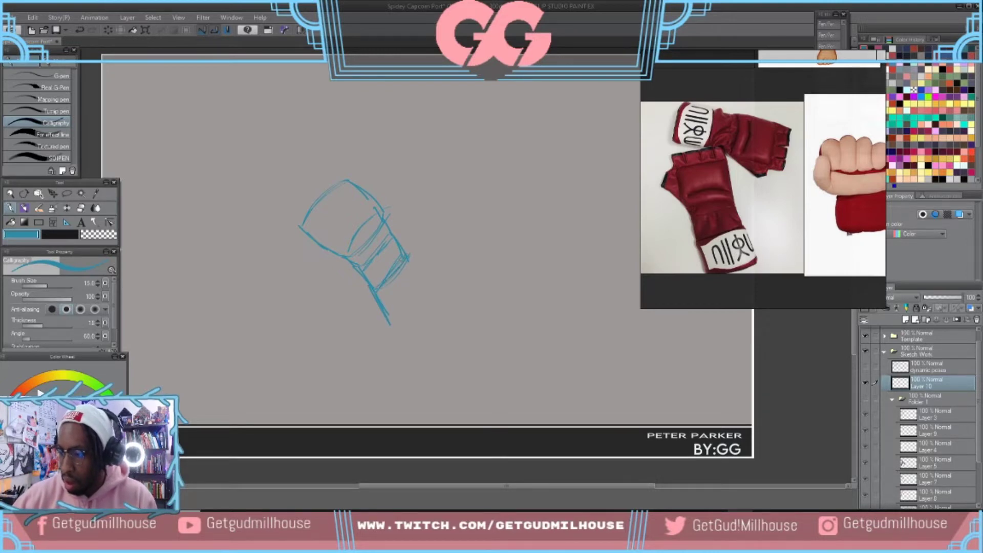
drag(416, 251, 434, 279)
drag(417, 260, 439, 293)
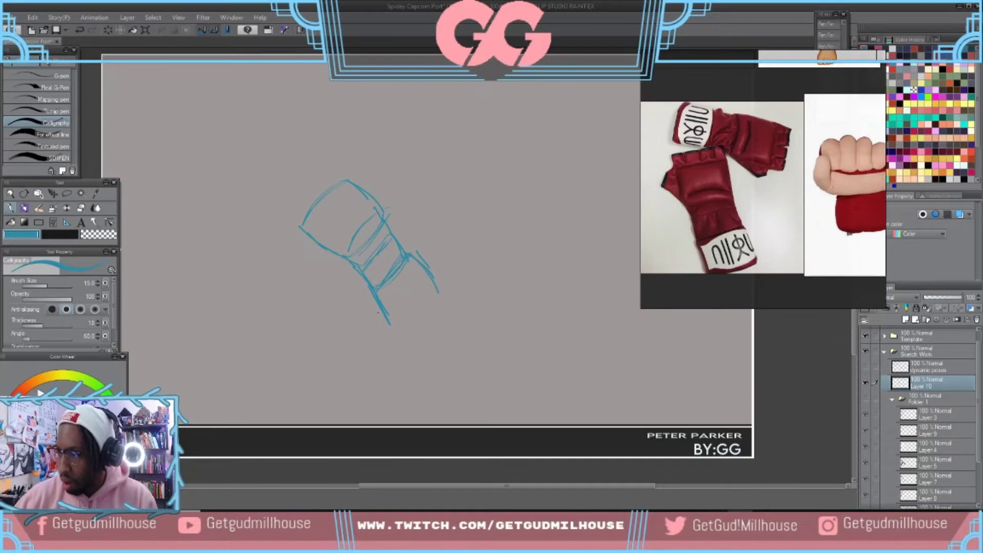
drag(387, 320, 401, 328)
drag(439, 296, 401, 323)
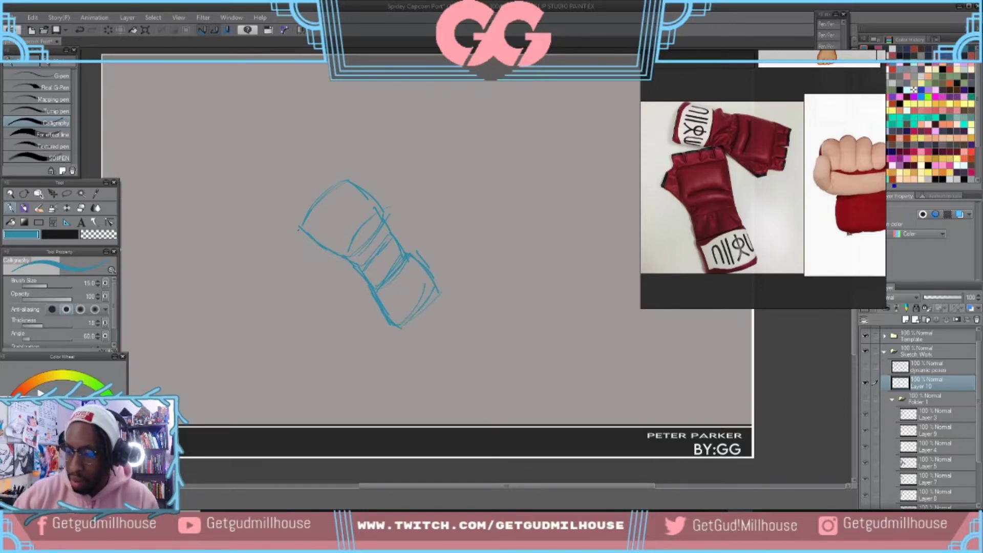
- Add the thumb opening and the row of short finger sleeves to the first glove
mouse_move(293, 242)
mouse_down()
mouse_move(295, 258)
mouse_move(314, 253)
mouse_up()
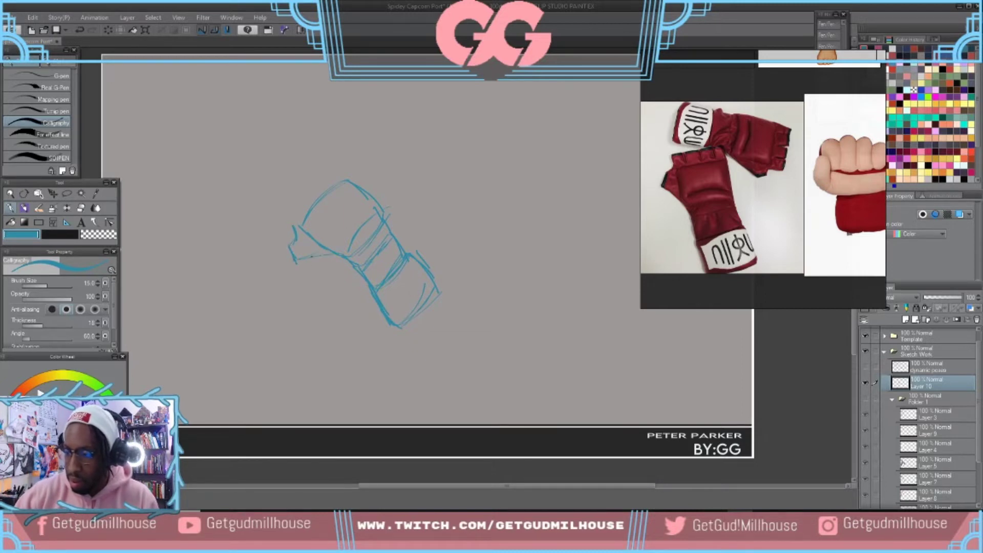
mouse_move(279, 211)
mouse_down()
mouse_move(304, 209)
mouse_move(296, 184)
mouse_move(321, 196)
mouse_move(311, 173)
mouse_move(325, 160)
mouse_move(348, 179)
mouse_up()
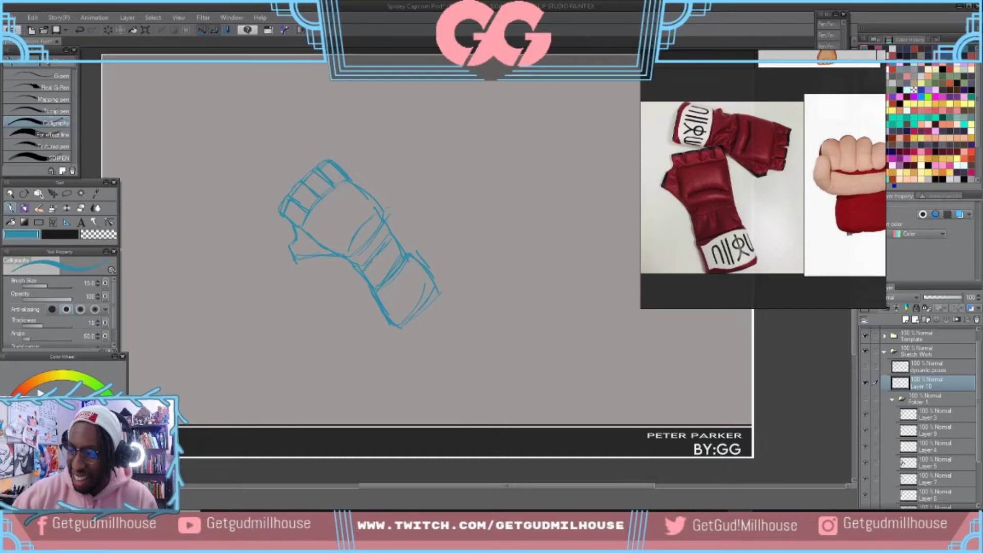
drag(291, 246, 297, 259)
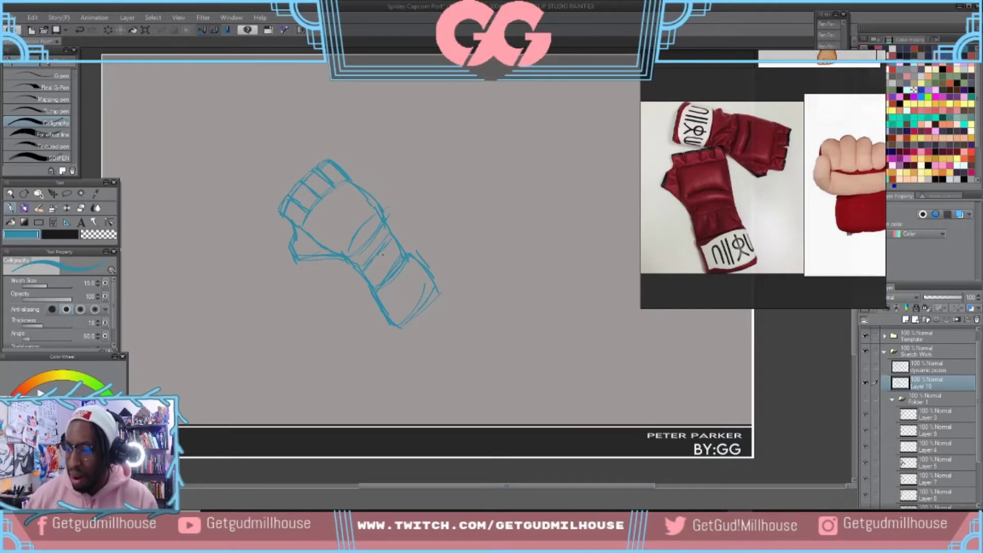
- Examine the web-shooter wrist devices and the red fist glove on the reference board
scroll(716, 254, down, 5)
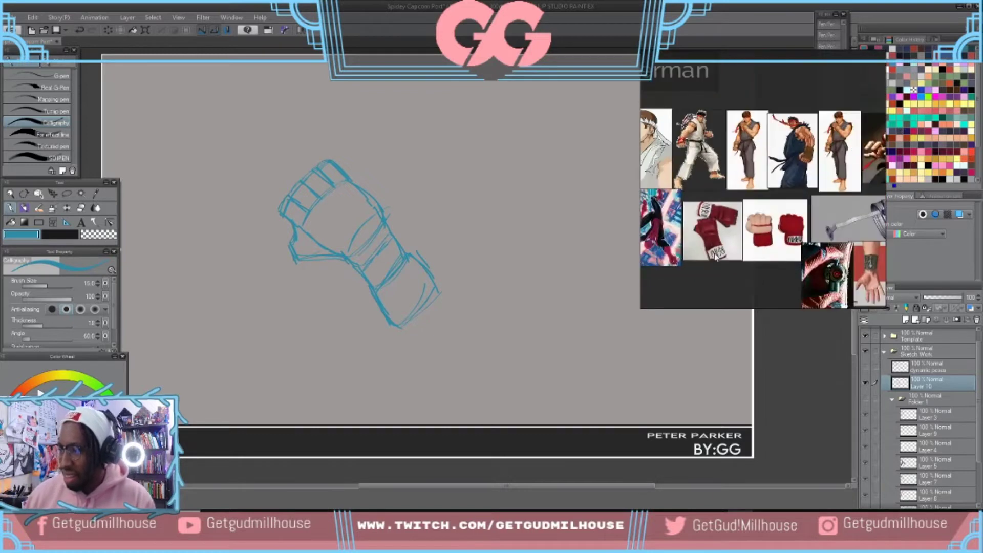
mouse_move(728, 248)
mouse_down()
mouse_move(405, 206)
mouse_move(363, 224)
mouse_up()
drag(663, 223, 779, 218)
scroll(767, 206, up, 3)
scroll(767, 206, up, 3)
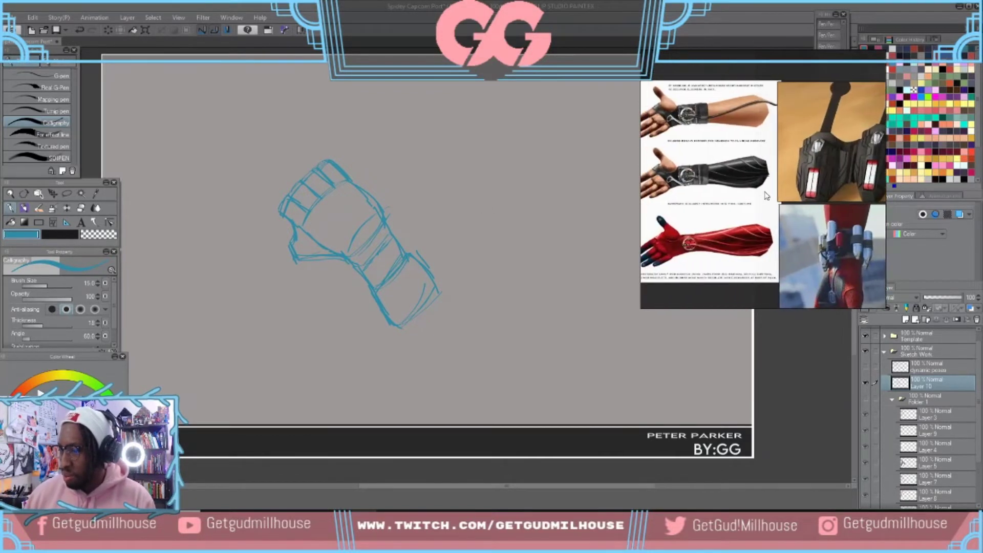
scroll(747, 216, down, 5)
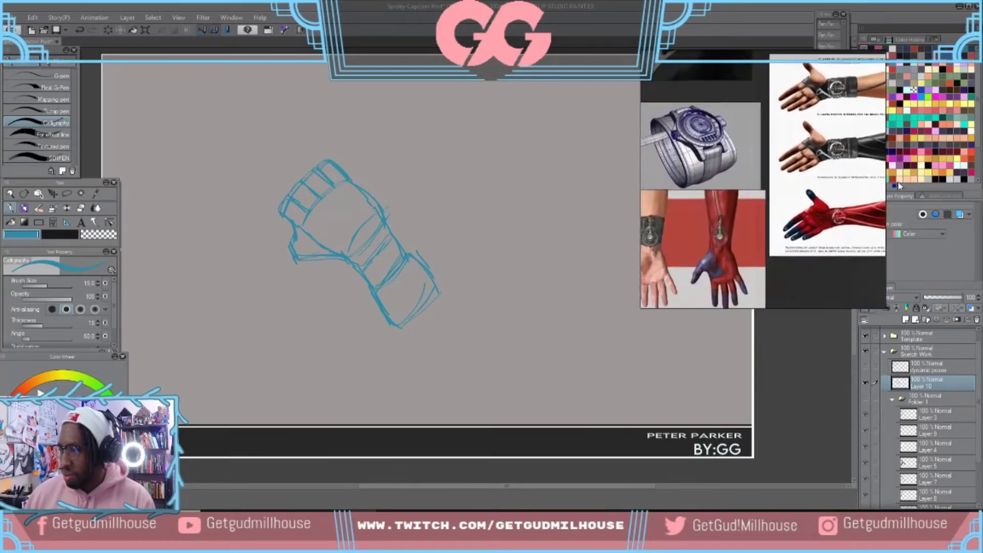
scroll(716, 190, down, 4)
drag(692, 199, 830, 154)
scroll(737, 154, up, 5)
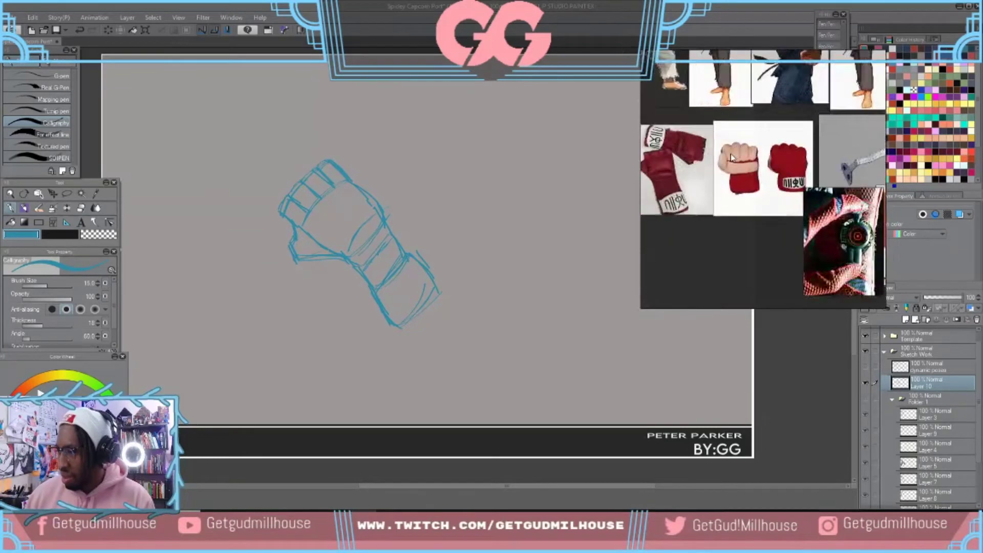
scroll(731, 162, down, 3)
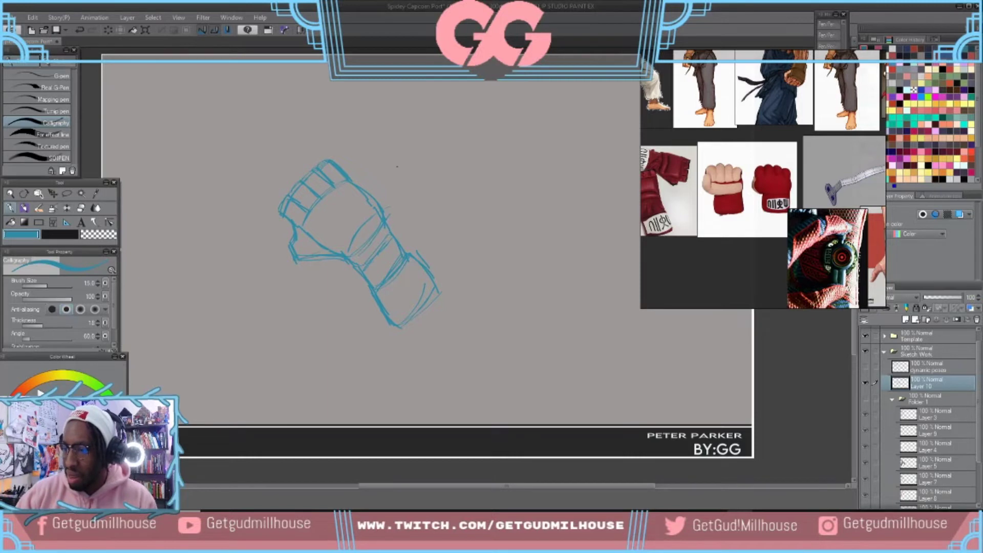
- Sketch the palm, finger sleeves and thumb opening of a second glove beside the first one
drag(455, 134, 463, 160)
drag(396, 166, 420, 202)
drag(459, 134, 469, 162)
mouse_move(387, 147)
mouse_down()
mouse_move(394, 163)
mouse_move(410, 160)
mouse_up()
mouse_move(417, 123)
mouse_down()
mouse_move(429, 141)
mouse_move(422, 133)
mouse_move(436, 117)
mouse_move(444, 135)
mouse_move(470, 126)
mouse_move(481, 132)
mouse_move(470, 152)
mouse_up()
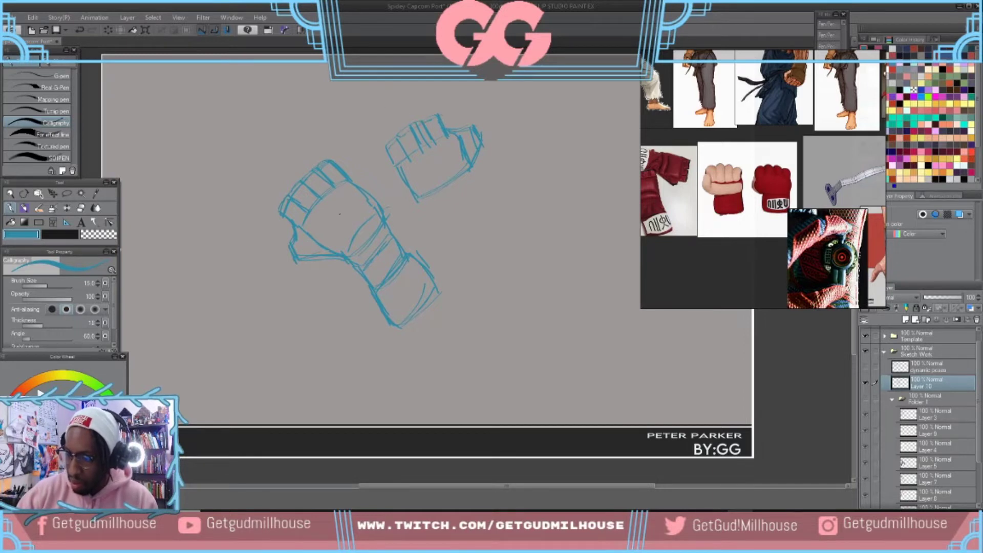
- Sketch the second glove's wrist band and cuff, and label the two gloves F and B
drag(416, 202, 432, 221)
mouse_move(469, 169)
mouse_down()
mouse_move(486, 191)
mouse_move(480, 204)
mouse_up()
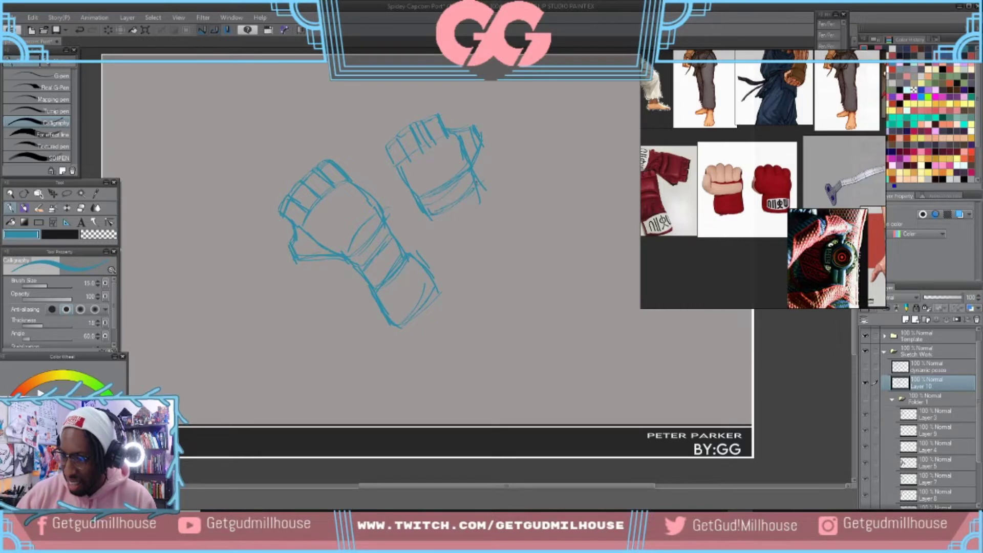
drag(432, 219, 443, 237)
drag(477, 186, 492, 203)
mouse_move(436, 230)
mouse_down()
mouse_move(458, 266)
mouse_move(474, 257)
mouse_up()
mouse_move(490, 203)
mouse_down()
mouse_move(507, 236)
mouse_move(502, 227)
mouse_up()
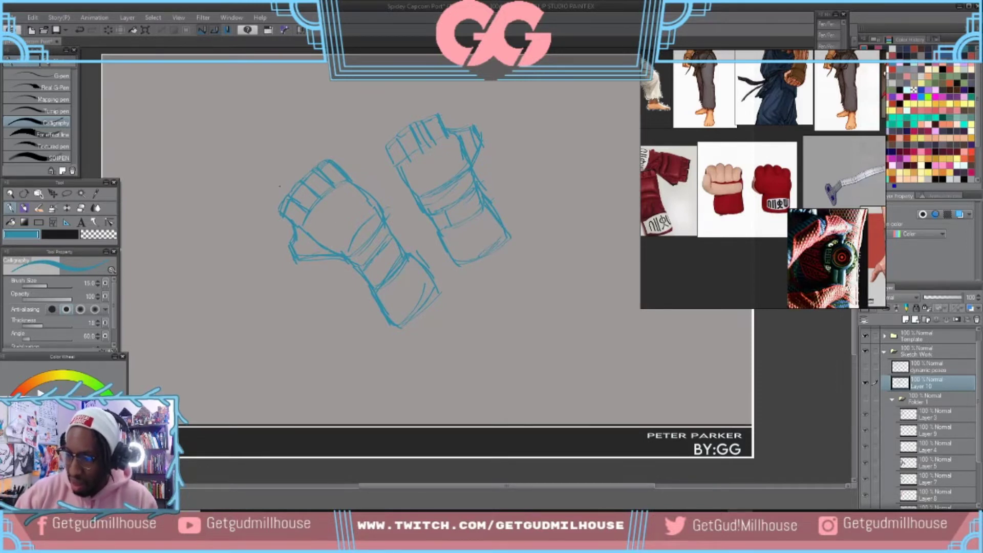
drag(323, 290, 332, 286)
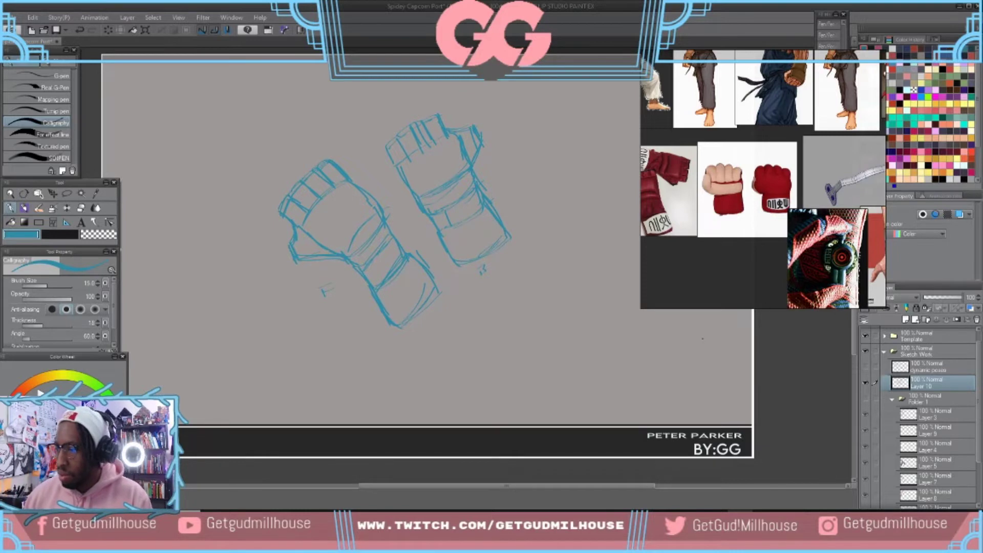
- Start a red web-shooter on the second glove from the wrist device reference, drawing the palm trigger and its connecting arm
scroll(790, 239, down, 5)
drag(789, 240, 642, 240)
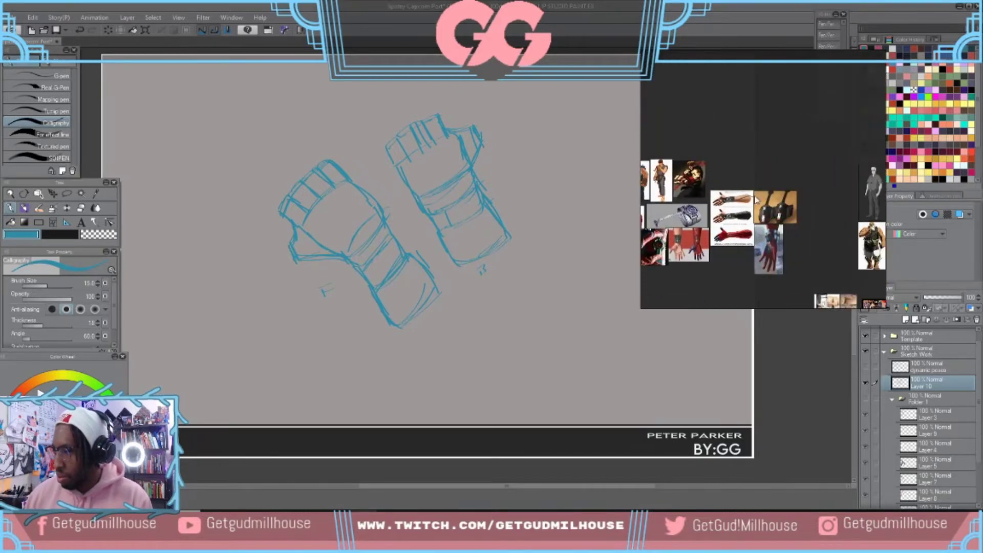
scroll(763, 220, up, 5)
drag(770, 246, 771, 130)
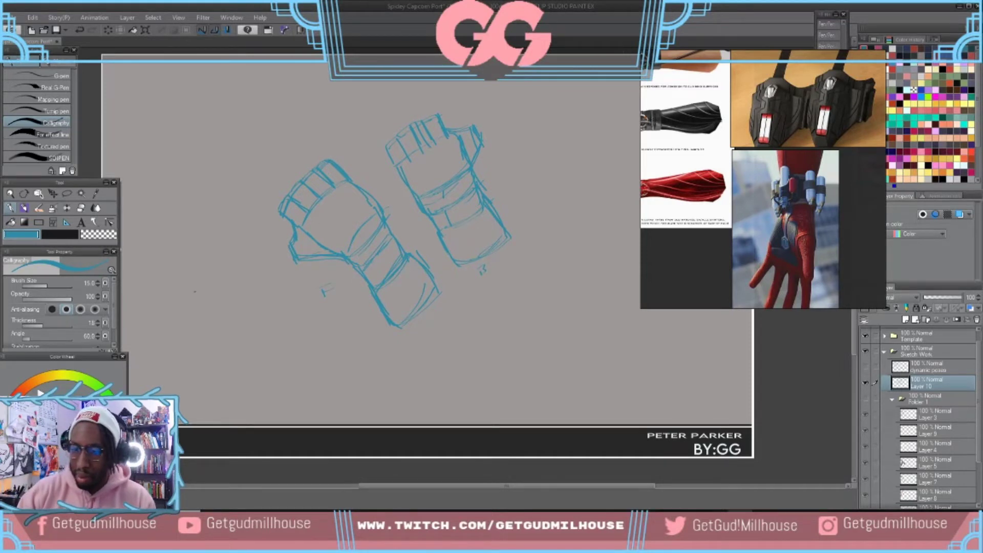
click(11, 404)
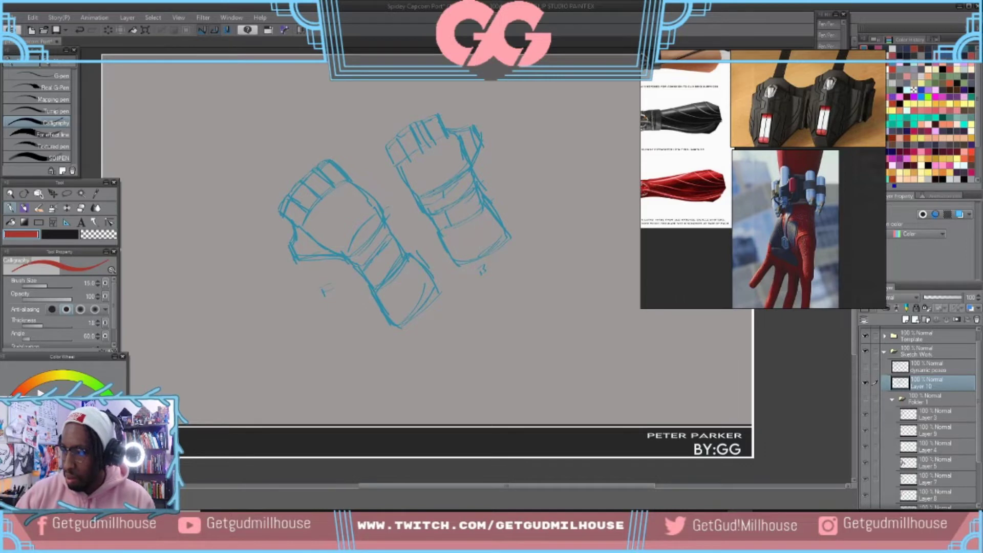
mouse_move(451, 190)
mouse_down()
mouse_move(446, 212)
mouse_move(448, 204)
mouse_move(458, 223)
mouse_move(473, 219)
mouse_move(443, 229)
mouse_up()
drag(472, 218, 484, 206)
- Sketch the red web-fluid cartridges around the second glove's cuff and darken the device's central nozzle
mouse_move(441, 229)
mouse_down()
mouse_move(455, 269)
mouse_move(456, 253)
mouse_move(463, 267)
mouse_move(447, 267)
mouse_up()
mouse_move(458, 226)
mouse_down()
mouse_move(438, 250)
mouse_move(453, 263)
mouse_up()
drag(470, 227, 450, 263)
drag(463, 237, 456, 251)
drag(458, 218, 447, 244)
mouse_move(464, 225)
mouse_down()
mouse_move(460, 238)
mouse_move(476, 257)
mouse_up()
mouse_move(471, 221)
mouse_down()
mouse_move(452, 249)
mouse_move(478, 231)
mouse_move(484, 239)
mouse_move(484, 225)
mouse_move(502, 245)
mouse_up()
drag(491, 201, 508, 227)
drag(496, 207, 509, 227)
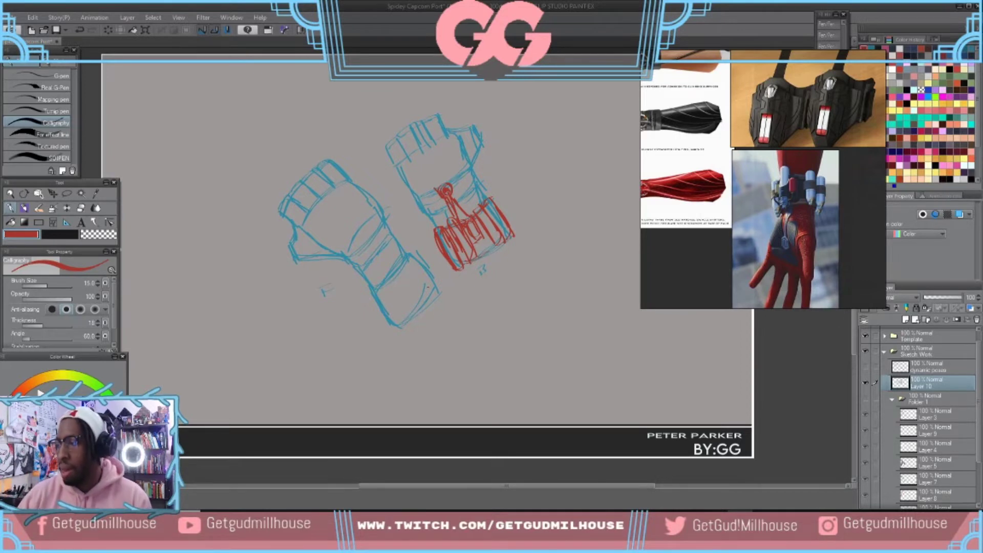
drag(469, 223, 476, 235)
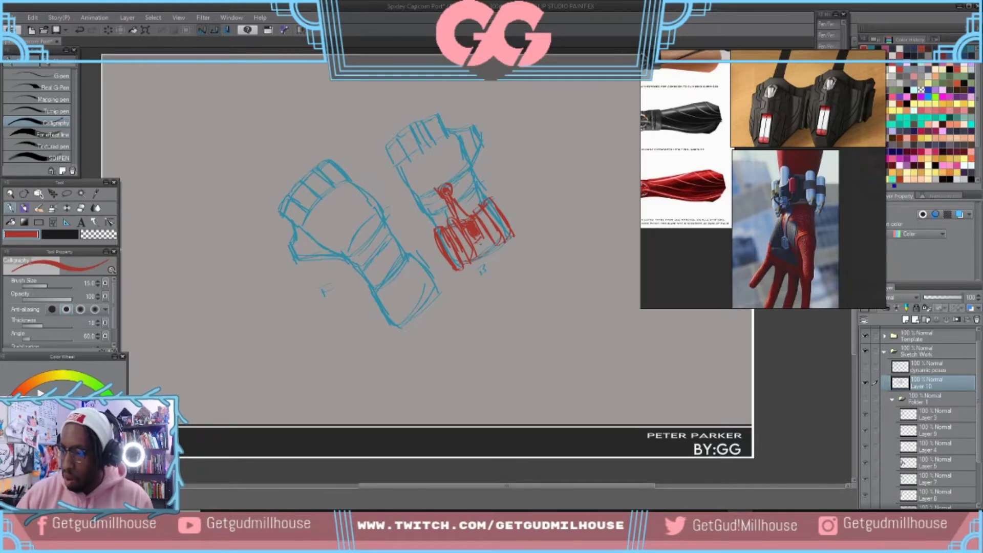
- Darken the red cartridges and central device details on the second glove's cuff with short strokes
drag(475, 220, 481, 230)
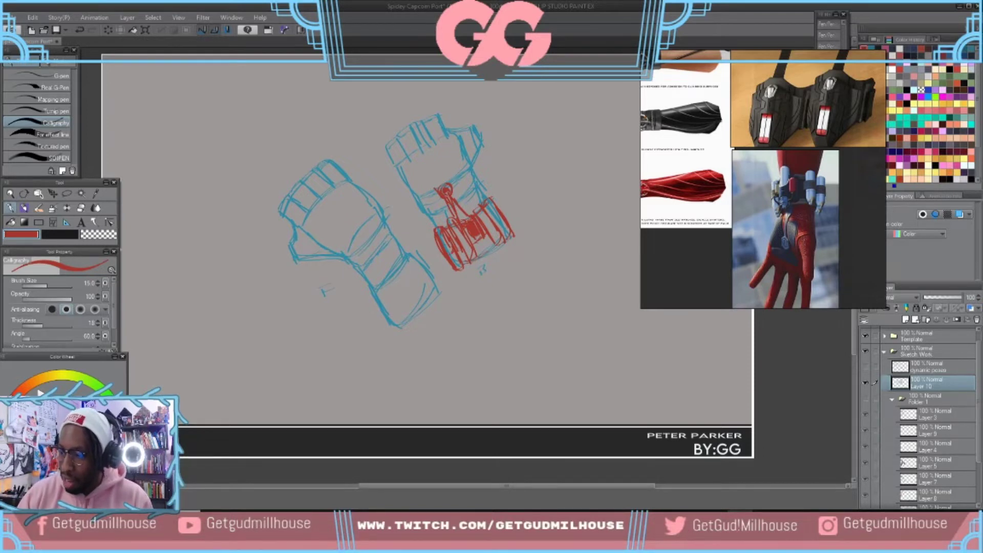
drag(460, 251, 467, 259)
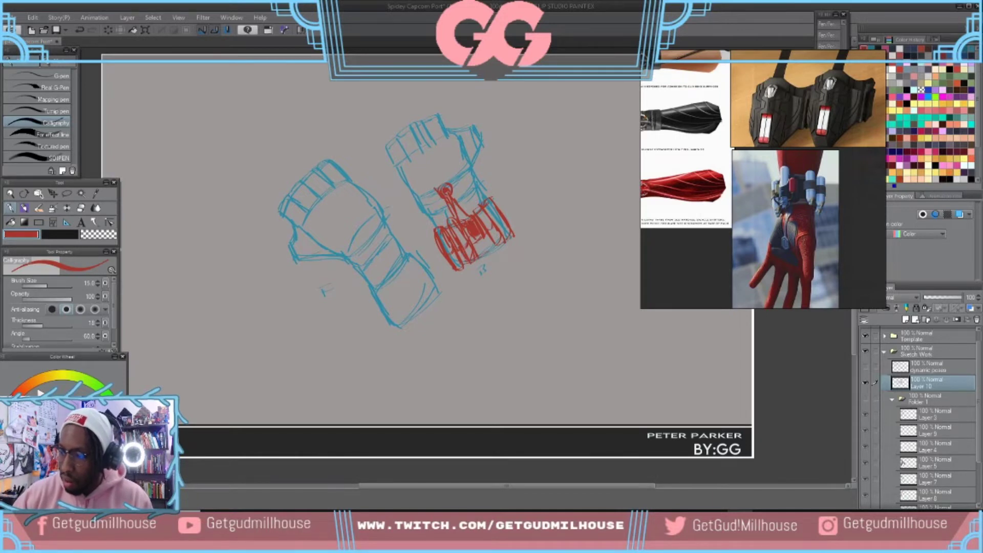
drag(490, 229, 499, 243)
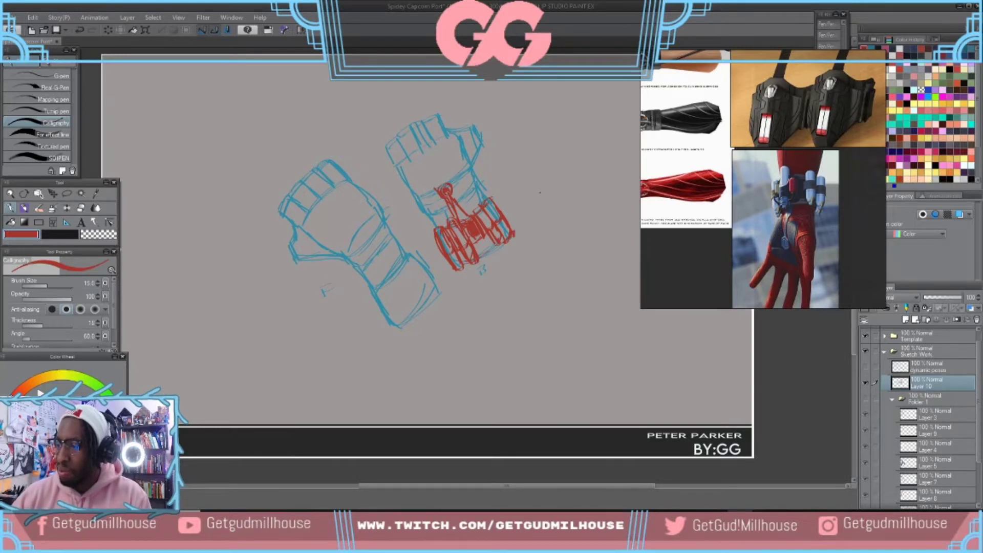
- Sketch the angular red outline of a separate web-shooter housing beside the second glove
mouse_move(521, 173)
mouse_down()
mouse_move(552, 161)
mouse_move(538, 159)
mouse_move(524, 188)
mouse_up()
mouse_move(531, 172)
mouse_down()
mouse_move(514, 191)
mouse_move(572, 154)
mouse_move(598, 192)
mouse_up()
drag(582, 157, 604, 196)
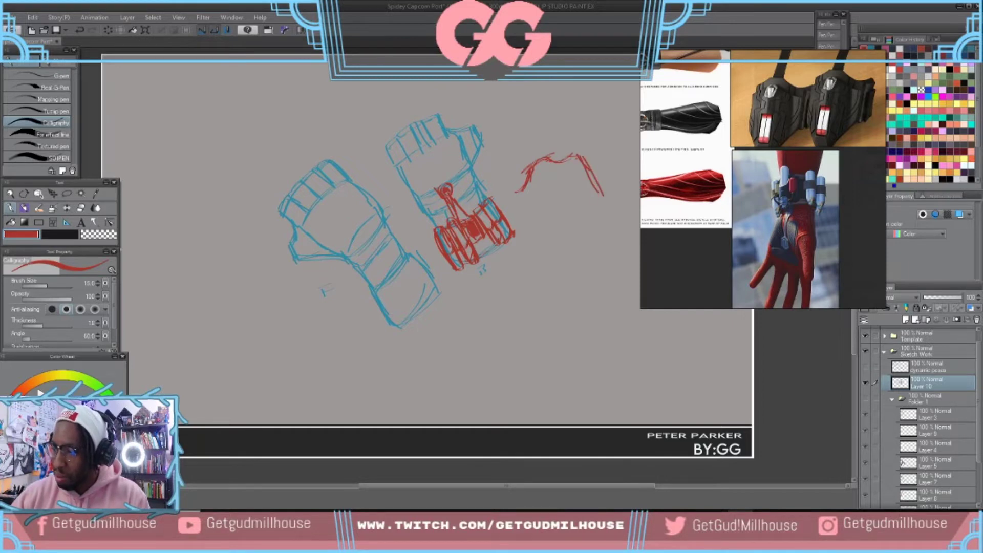
mouse_move(527, 193)
mouse_down()
mouse_move(537, 224)
mouse_move(581, 234)
mouse_up()
mouse_move(592, 192)
mouse_down()
mouse_move(602, 245)
mouse_move(571, 247)
mouse_move(560, 223)
mouse_move(598, 235)
mouse_up()
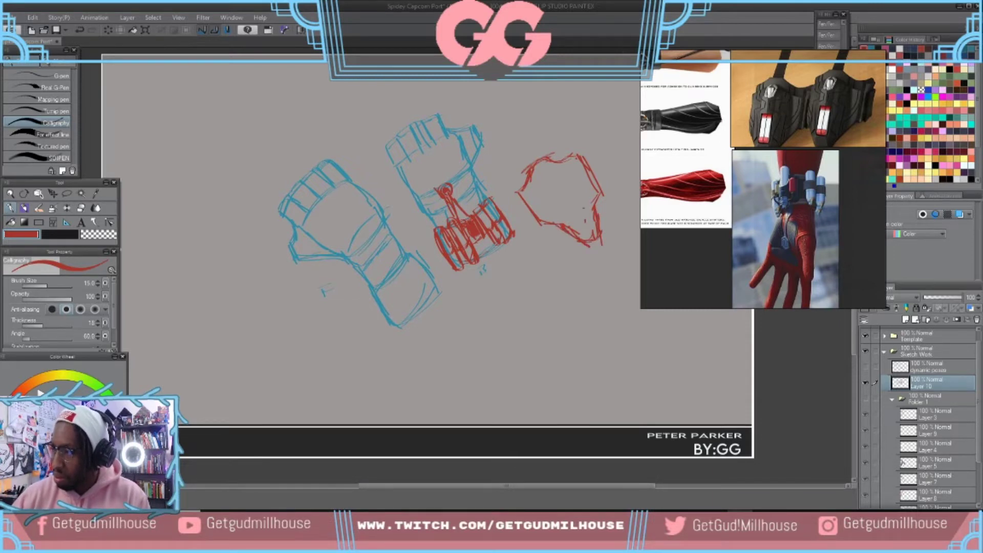
- Bring the black wrist-device reference into close view and add its trigger arm and round button to the separate web-shooter sketch
scroll(825, 97, down, 4)
mouse_move(825, 96)
mouse_down()
mouse_move(744, 260)
mouse_move(772, 127)
mouse_up()
scroll(748, 239, up, 4)
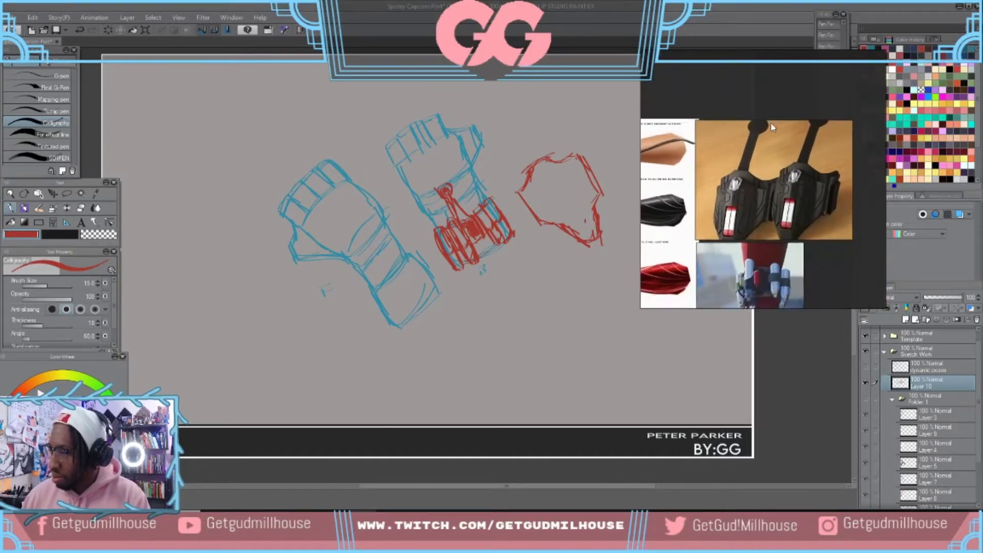
scroll(771, 127, up, 2)
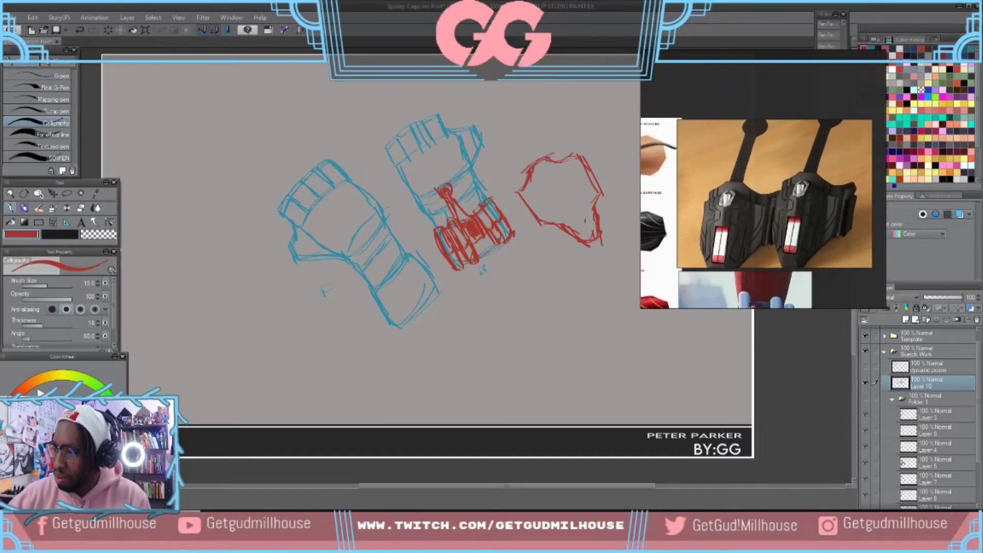
drag(516, 190, 524, 156)
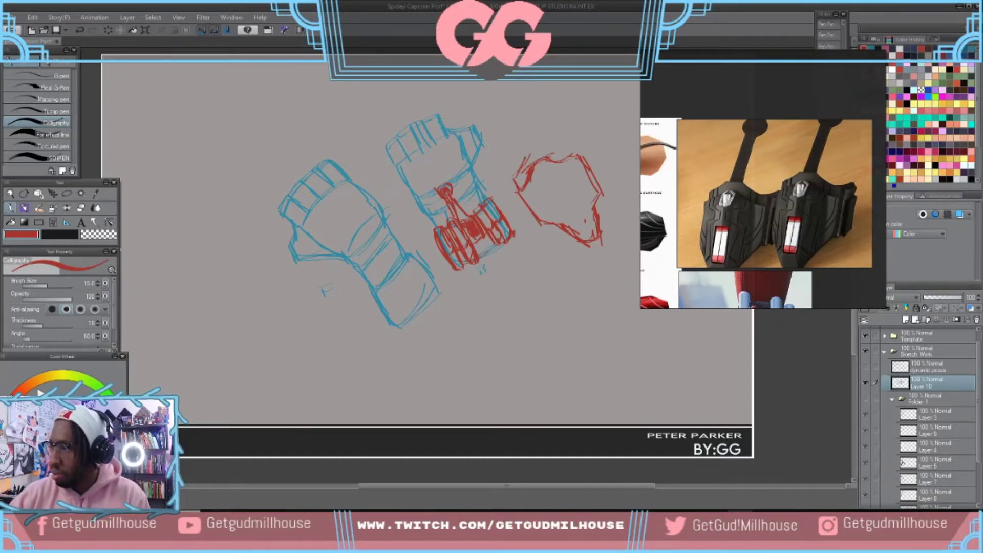
mouse_move(528, 154)
mouse_down()
mouse_move(577, 142)
mouse_move(569, 150)
mouse_move(505, 119)
mouse_up()
mouse_move(535, 152)
mouse_down()
mouse_move(513, 105)
mouse_move(515, 121)
mouse_move(522, 113)
mouse_up()
mouse_move(497, 95)
mouse_down()
mouse_move(510, 121)
mouse_move(519, 117)
mouse_up()
mouse_move(494, 100)
mouse_down()
mouse_move(511, 119)
mouse_move(516, 107)
mouse_up()
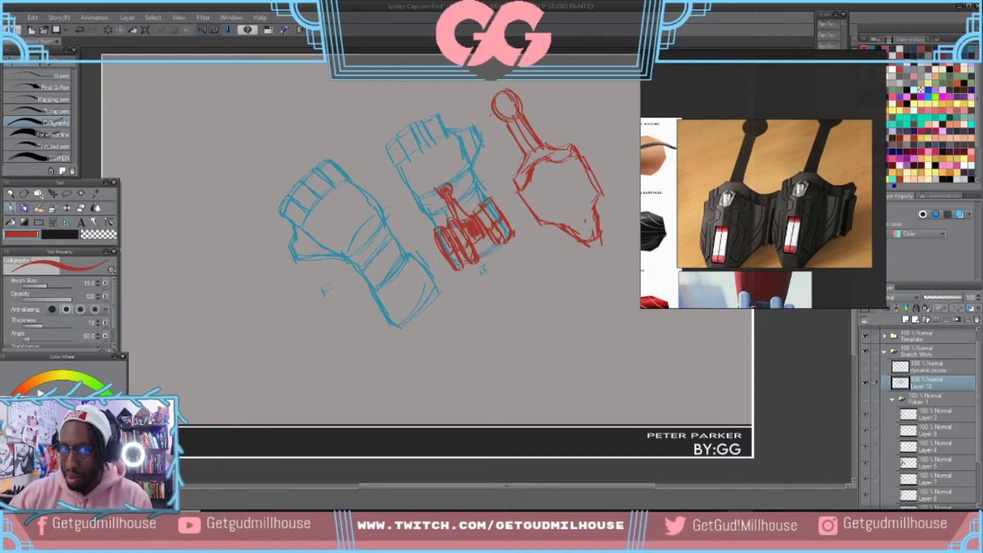
drag(505, 101, 507, 105)
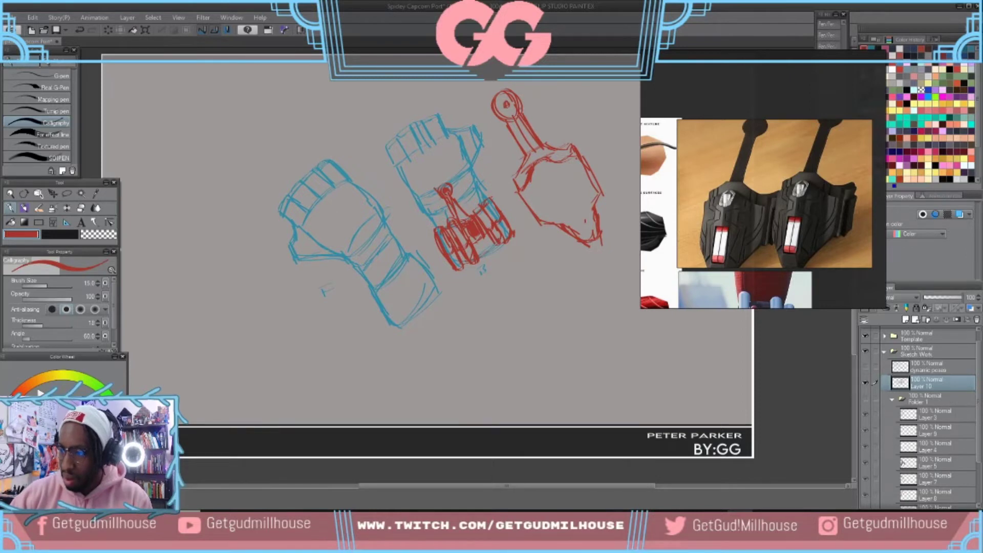
- Draw the nozzle, inner panel and cartridge slot inside the separate web-shooter, and reinforce its outer contour
mouse_move(538, 172)
mouse_down()
mouse_move(541, 193)
mouse_move(586, 188)
mouse_move(547, 202)
mouse_move(563, 223)
mouse_up()
mouse_move(586, 186)
mouse_down()
mouse_move(588, 204)
mouse_move(570, 213)
mouse_up()
mouse_move(587, 192)
mouse_down()
mouse_move(569, 220)
mouse_move(560, 210)
mouse_up()
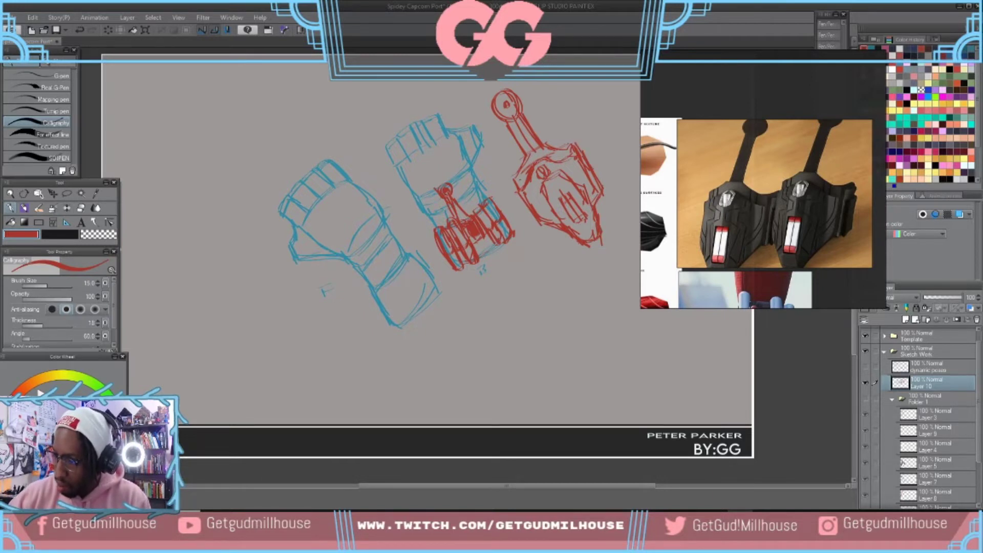
drag(523, 160, 513, 178)
drag(543, 142, 572, 150)
drag(515, 193, 523, 202)
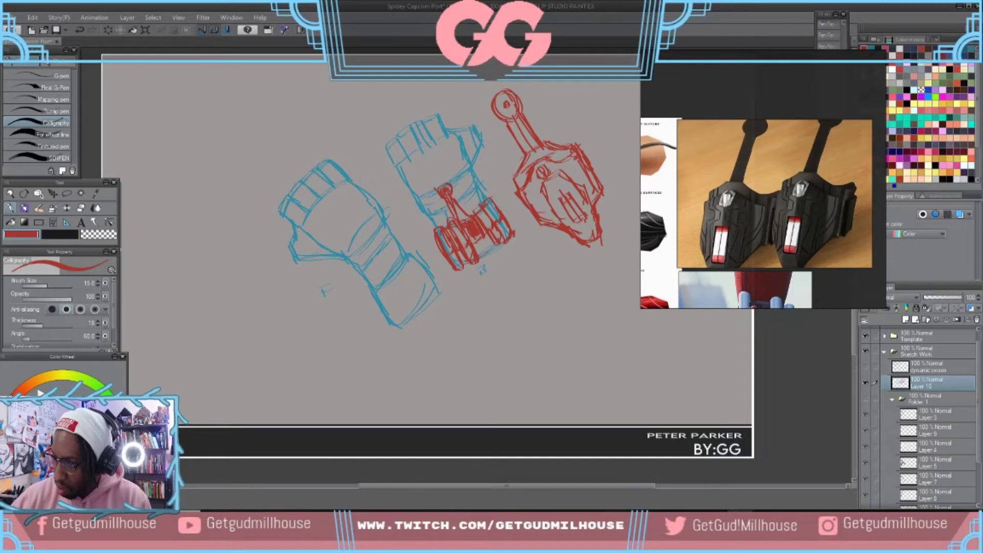
- Add an outer ring around the separate web-shooter's trigger and label both devices' triggers "Button" with arrows
mouse_move(505, 89)
mouse_down()
mouse_move(490, 104)
mouse_move(525, 106)
mouse_up()
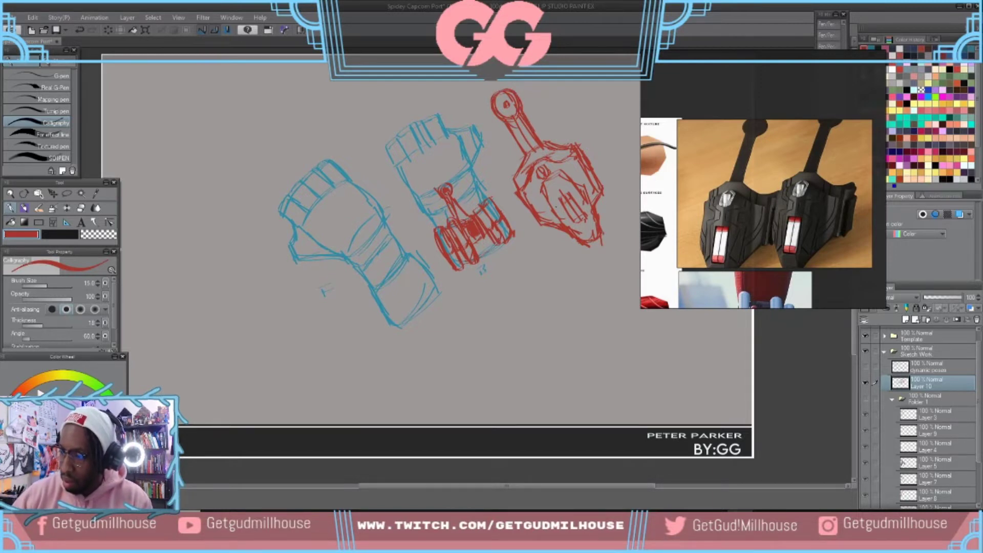
mouse_move(508, 86)
mouse_down()
mouse_move(489, 118)
mouse_move(491, 90)
mouse_move(499, 120)
mouse_up()
mouse_move(503, 85)
mouse_down()
mouse_move(522, 99)
mouse_move(499, 113)
mouse_up()
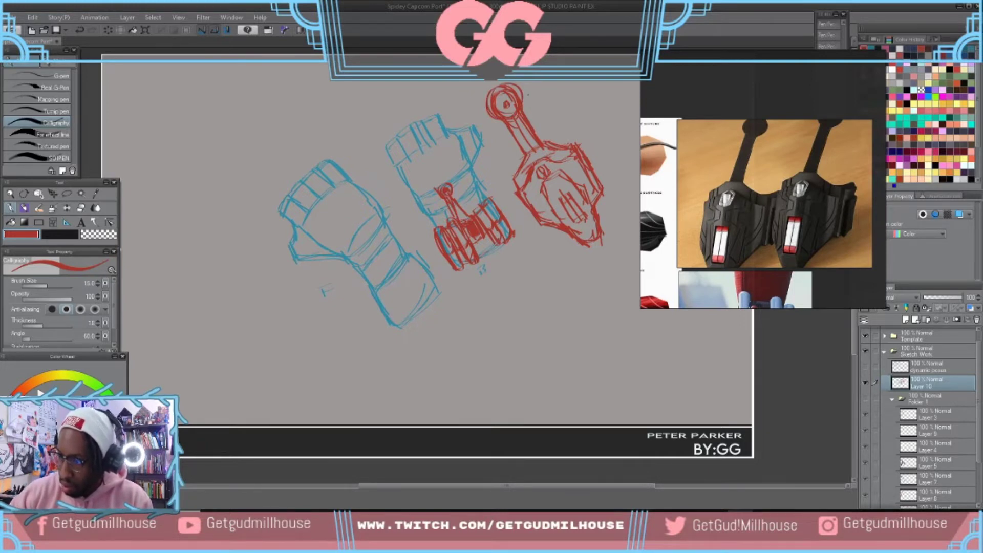
drag(534, 91, 528, 95)
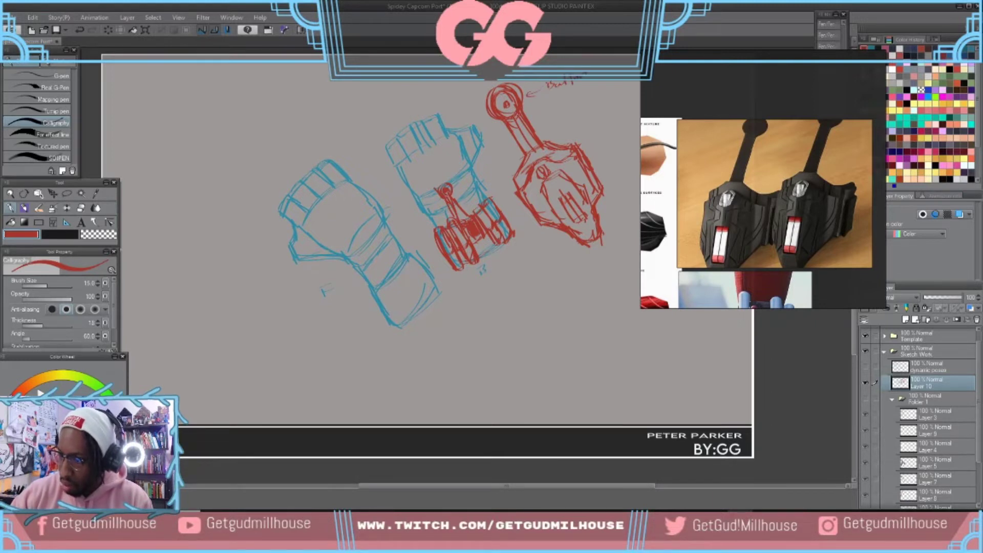
mouse_move(471, 177)
mouse_down()
mouse_move(458, 185)
mouse_move(512, 147)
mouse_up()
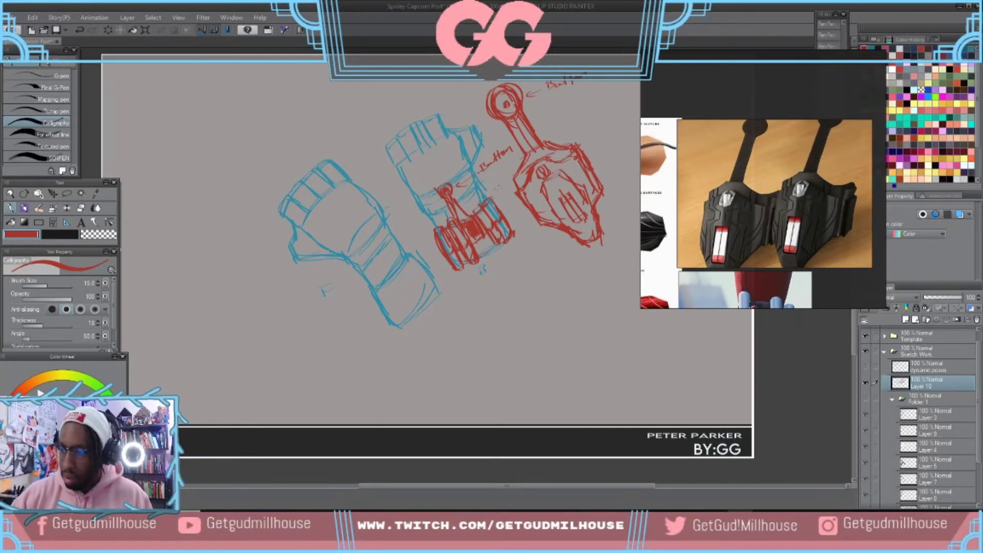
- Lasso the second glove with its web-shooter, copy it to a new layer and move the copy below the original
key(m)
mouse_move(491, 164)
mouse_down()
mouse_move(485, 137)
mouse_move(390, 108)
mouse_move(421, 249)
mouse_move(508, 274)
mouse_move(514, 200)
mouse_move(493, 171)
mouse_up()
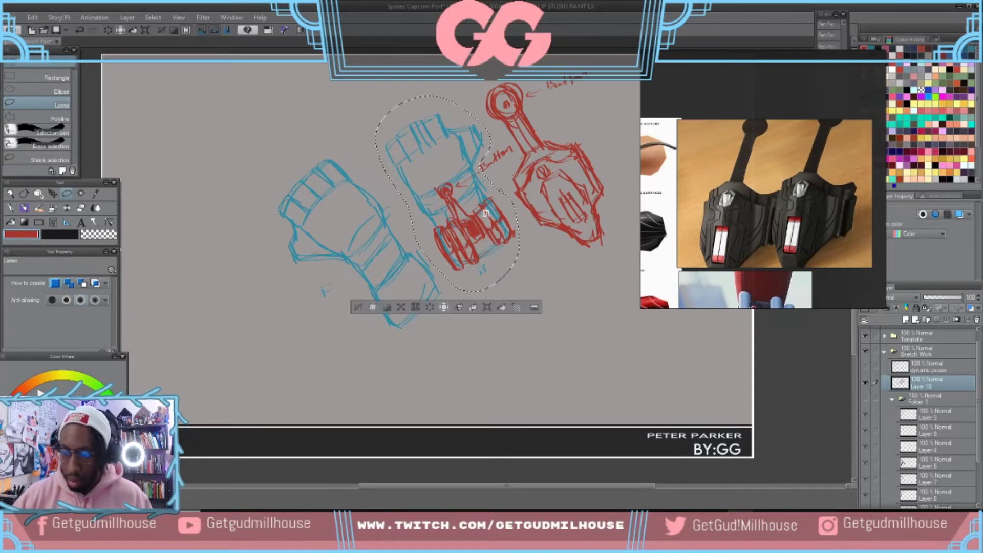
click(568, 334)
key(ctrl+v)
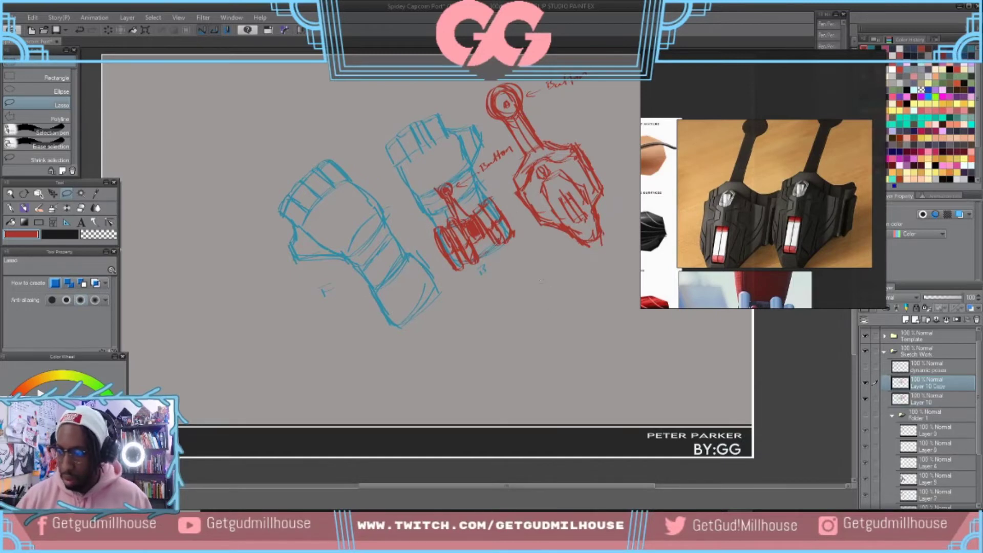
key(ctrl+t)
mouse_move(482, 232)
mouse_down()
mouse_move(568, 364)
mouse_move(574, 355)
mouse_move(590, 365)
mouse_up()
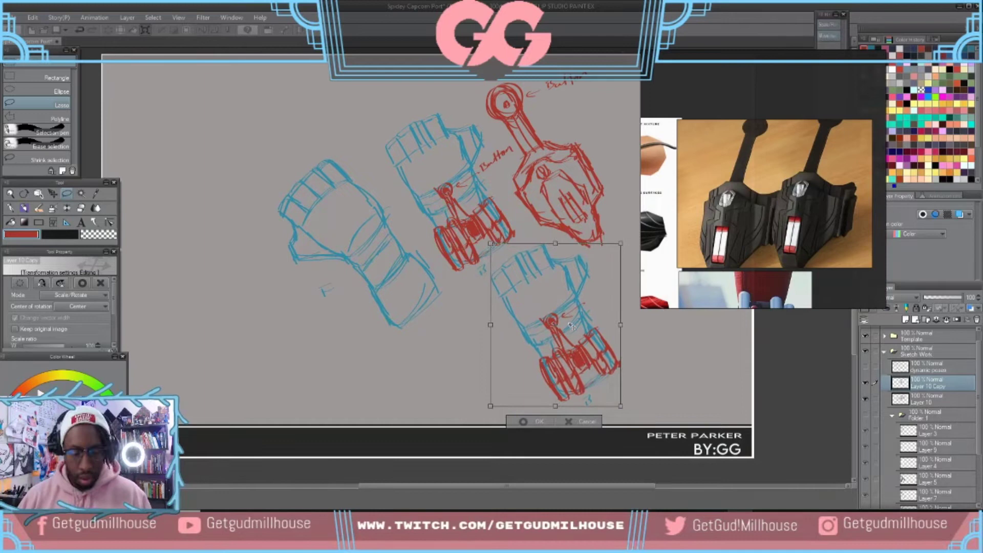
key(Return)
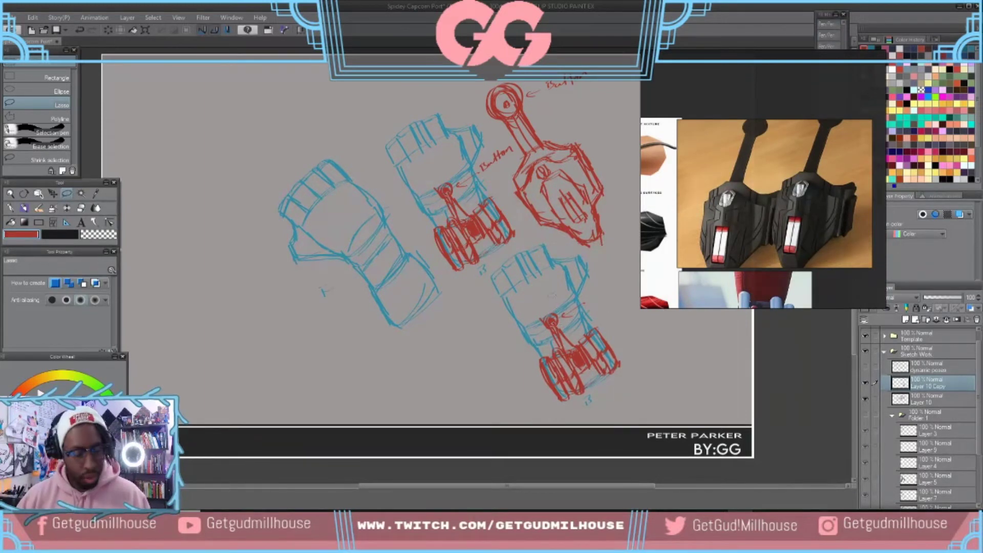
- Erase the red web-shooter from the copied glove, leaving the blue glove sketch
key(b)
key(p)
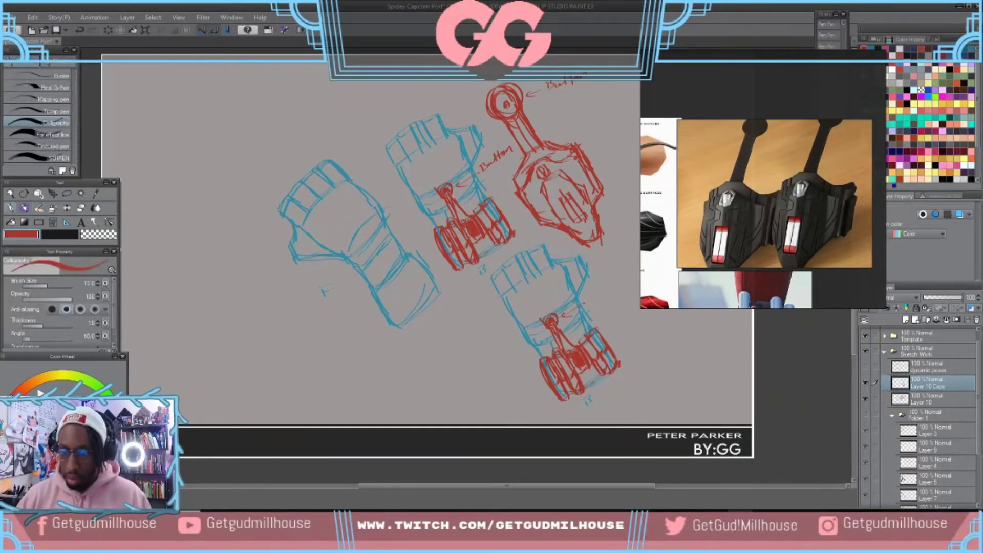
drag(563, 317, 554, 324)
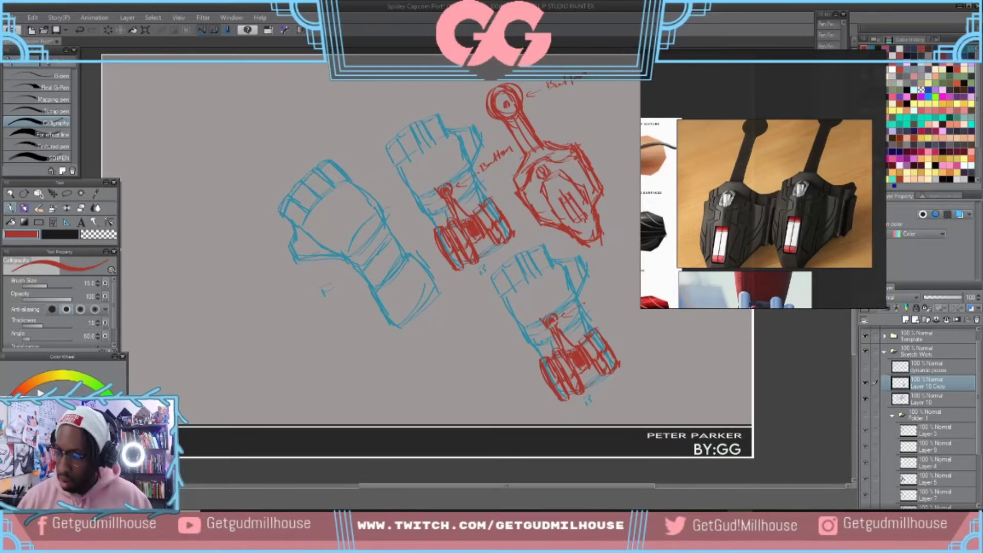
mouse_move(550, 330)
mouse_down()
mouse_move(578, 366)
mouse_move(600, 369)
mouse_move(592, 345)
mouse_move(604, 367)
mouse_move(598, 328)
mouse_move(614, 350)
mouse_move(617, 361)
mouse_move(561, 364)
mouse_move(570, 383)
mouse_move(581, 381)
mouse_move(574, 385)
mouse_move(586, 372)
mouse_move(562, 343)
mouse_move(575, 368)
mouse_move(596, 363)
mouse_move(577, 397)
mouse_move(621, 363)
mouse_move(591, 394)
mouse_move(531, 364)
mouse_move(560, 400)
mouse_move(536, 358)
mouse_move(560, 381)
mouse_move(544, 353)
mouse_move(562, 383)
mouse_up()
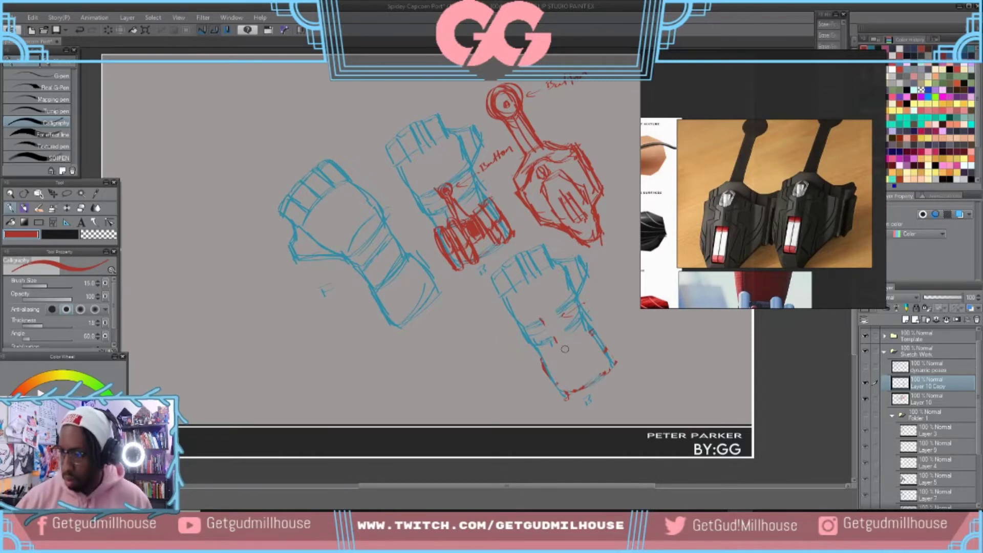
- Sample the glove's blue and redraw the copied glove's wrist band and cuff edges with a size 17 brush
alt+click(465, 148)
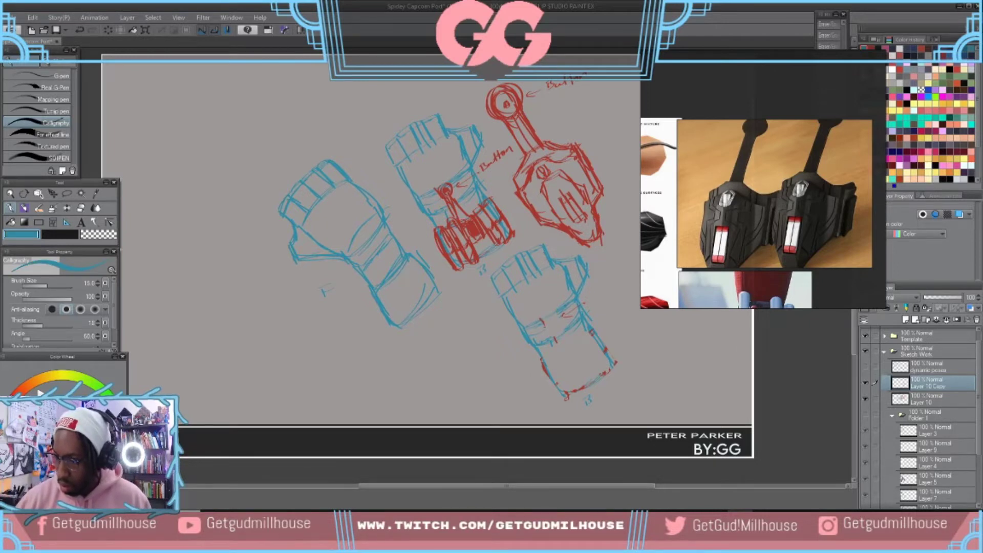
drag(534, 352, 565, 395)
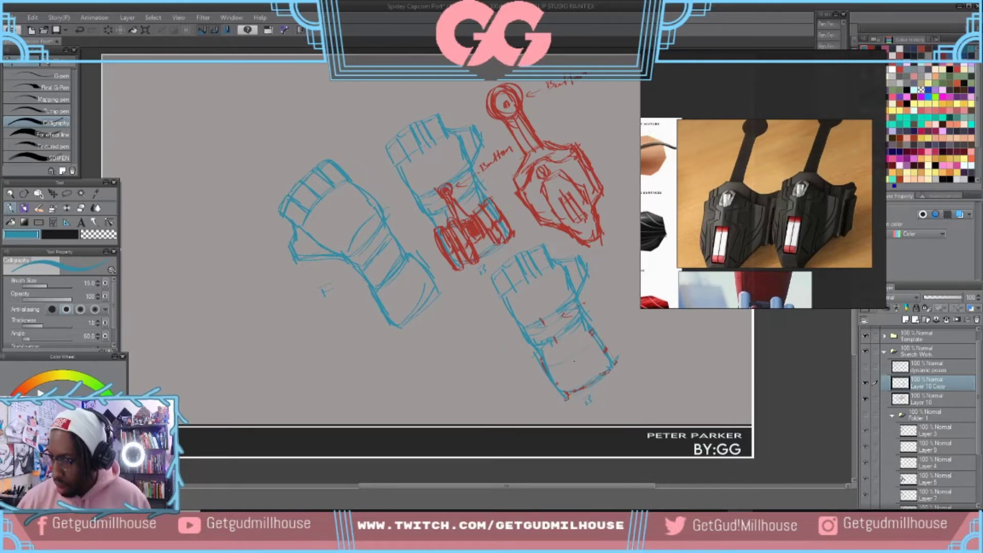
key(ctrl+z)
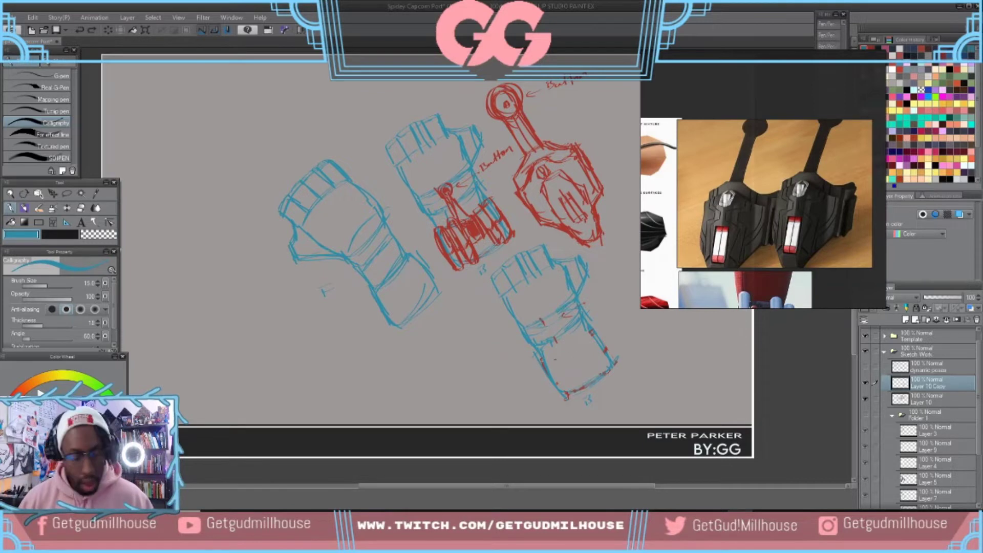
key(])
key(])
key(])
key(bracketleft)
key(bracketleft)
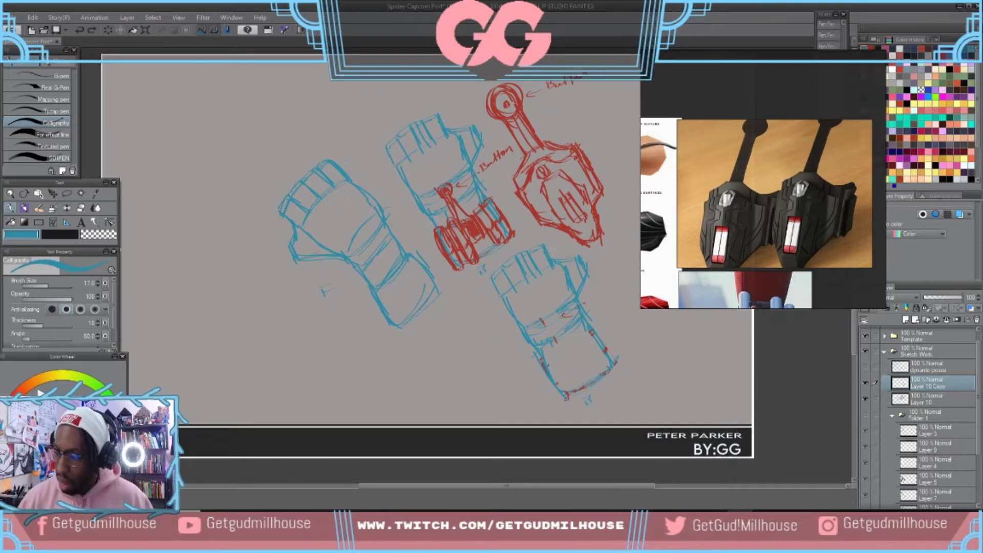
drag(547, 365, 591, 338)
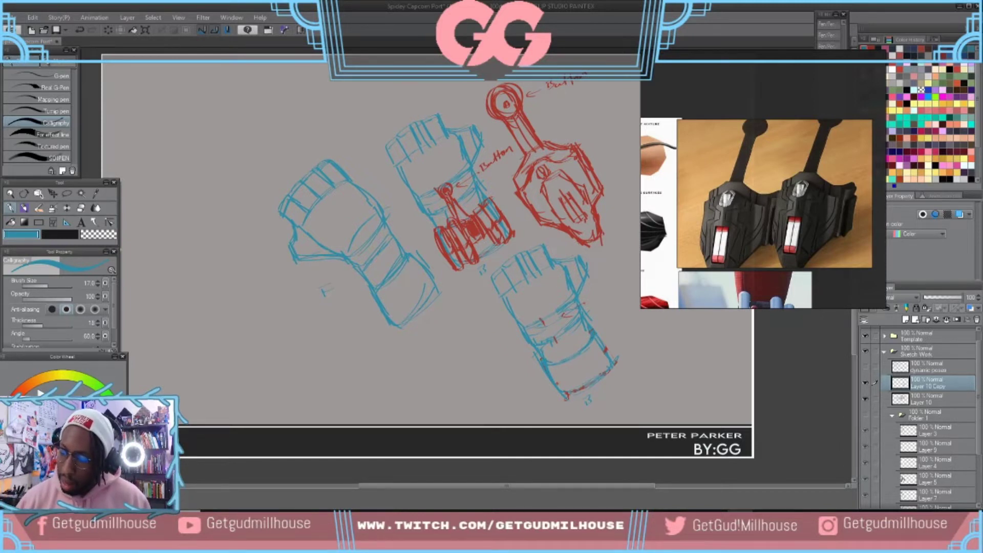
drag(604, 348, 612, 358)
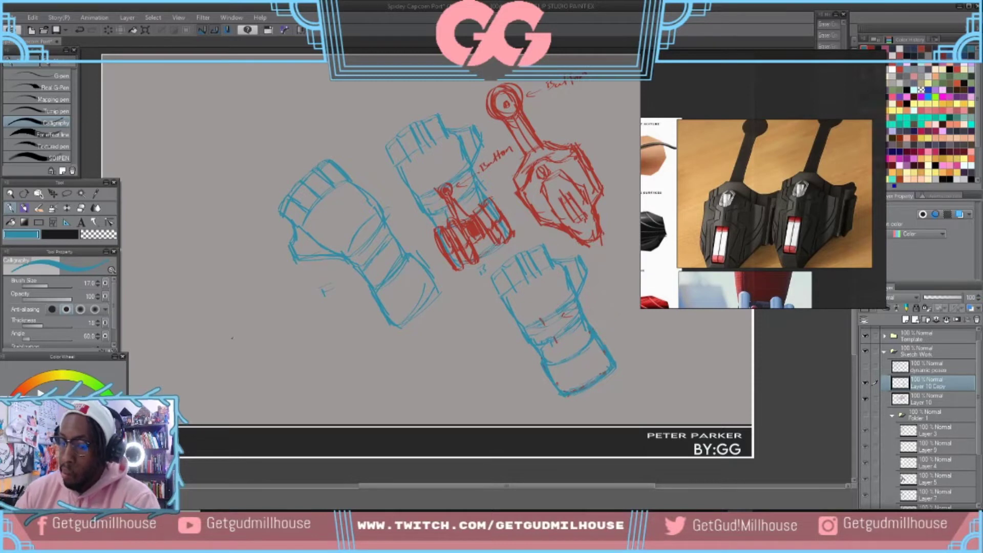
- Sample the red and sketch a round palm trigger, its arm and the housing's upper edge on the copied glove
alt+click(480, 228)
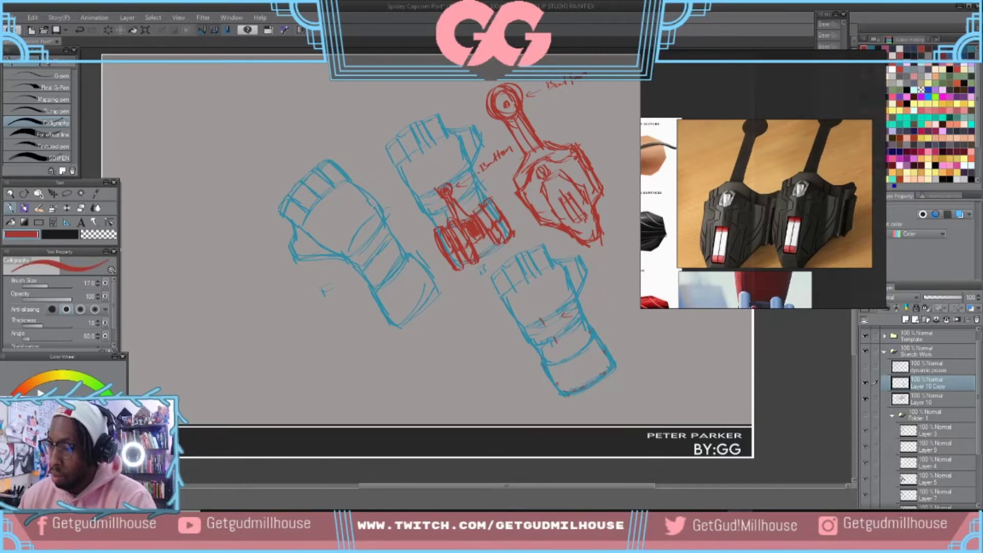
mouse_move(558, 311)
mouse_down()
mouse_move(543, 320)
mouse_move(559, 315)
mouse_move(560, 340)
mouse_up()
mouse_move(563, 319)
mouse_down()
mouse_move(569, 335)
mouse_move(544, 363)
mouse_move(600, 332)
mouse_up()
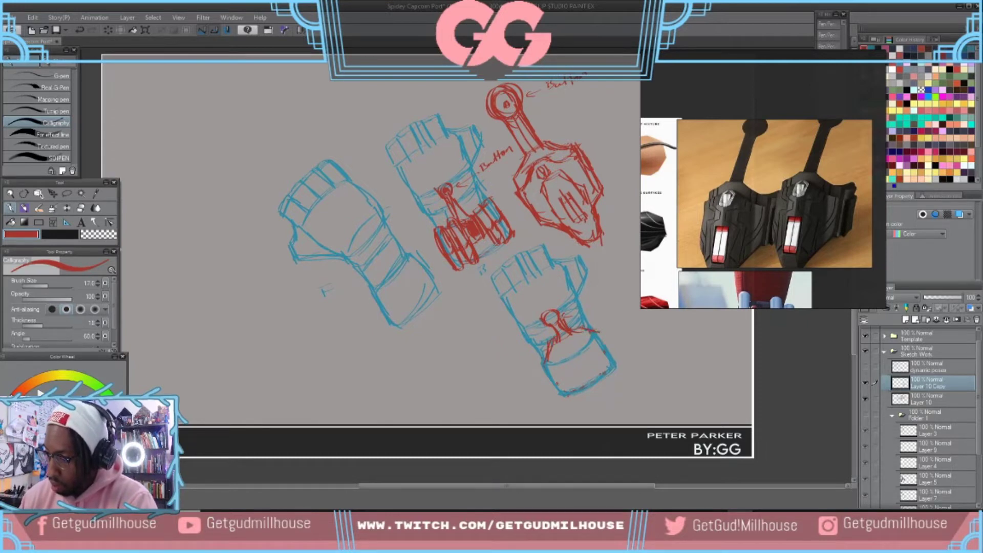
drag(556, 360, 563, 342)
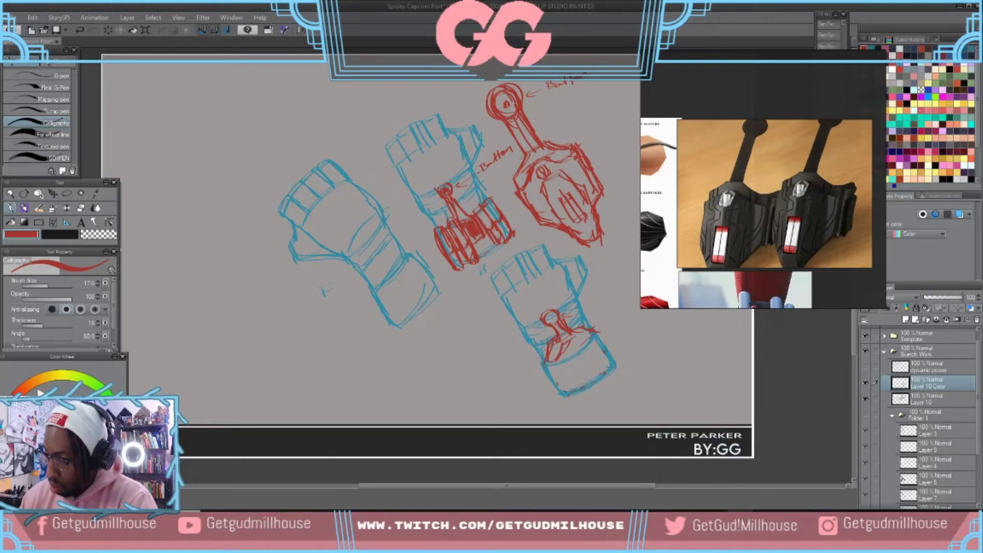
- Outline a pointed red web-shooter housing around the copied glove's cuff and add its inner panel lines
mouse_move(575, 337)
mouse_down()
mouse_move(589, 341)
mouse_move(554, 371)
mouse_move(563, 398)
mouse_move(573, 405)
mouse_move(616, 360)
mouse_move(623, 378)
mouse_move(600, 405)
mouse_up()
drag(596, 328, 615, 353)
drag(545, 312, 553, 321)
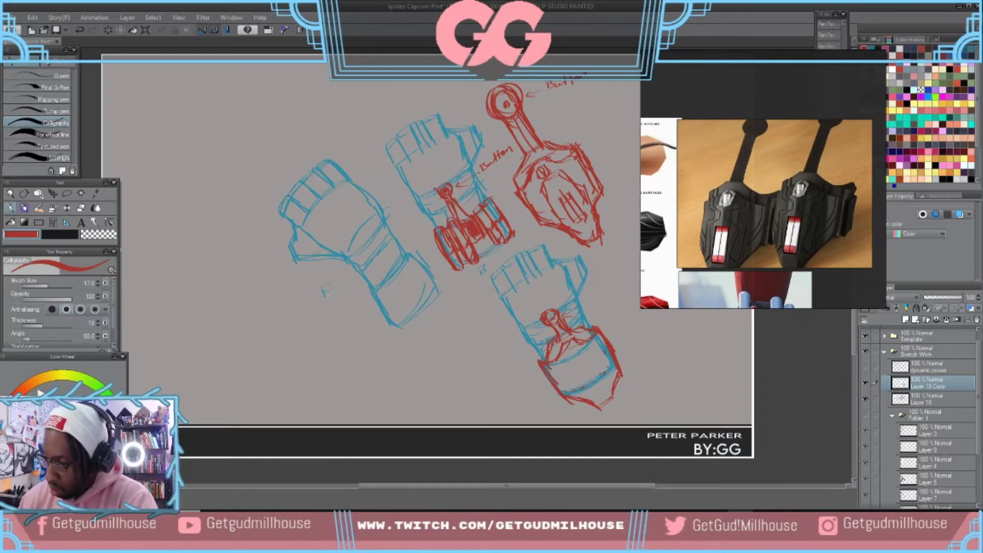
mouse_move(565, 361)
mouse_down()
mouse_move(579, 385)
mouse_move(569, 350)
mouse_move(592, 348)
mouse_move(612, 385)
mouse_move(588, 400)
mouse_move(606, 406)
mouse_move(612, 396)
mouse_up()
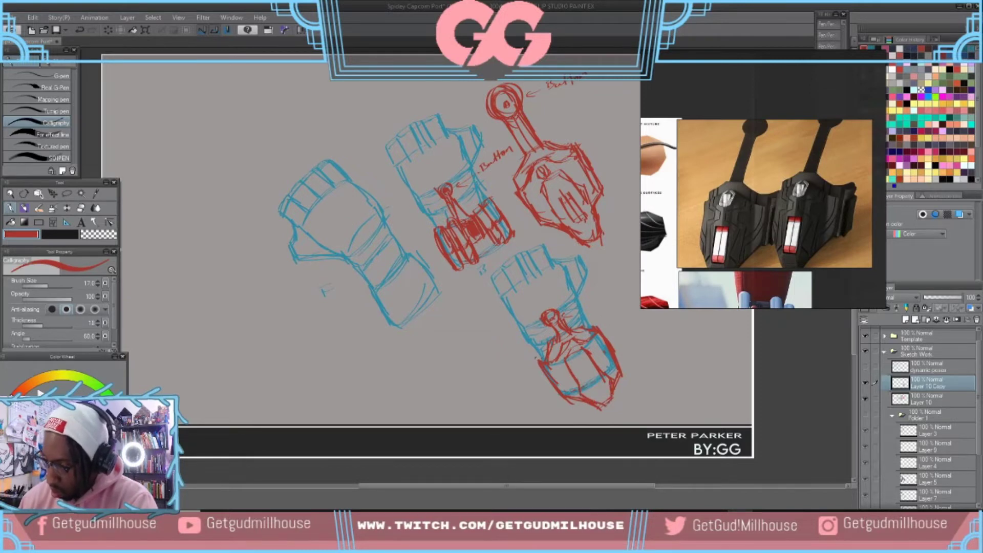
mouse_move(576, 368)
mouse_down()
mouse_move(590, 389)
mouse_move(582, 381)
mouse_up()
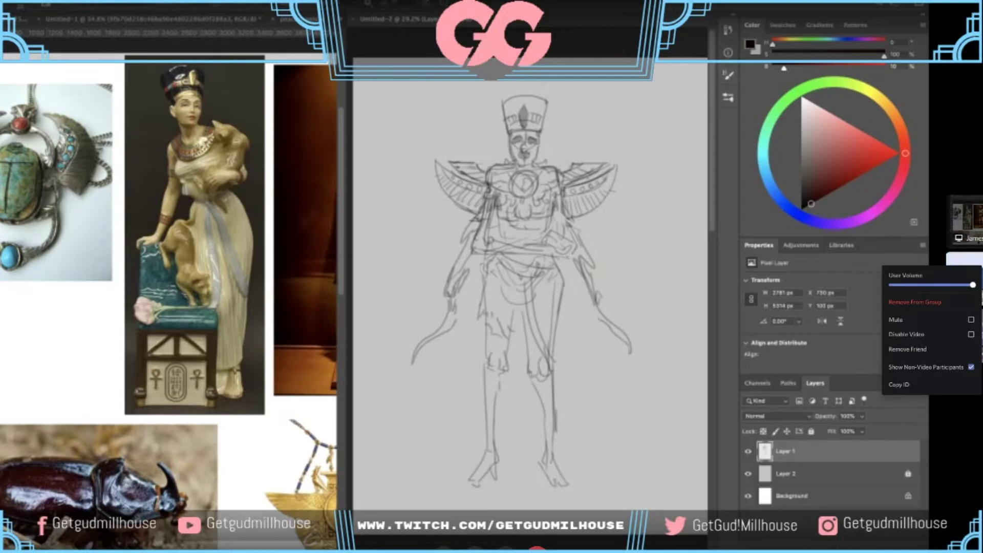
- Examine the winged Egyptian figure sketch close up and as a whole, checking the headdress, chest, wings and arms
scroll(592, 151, up, 3)
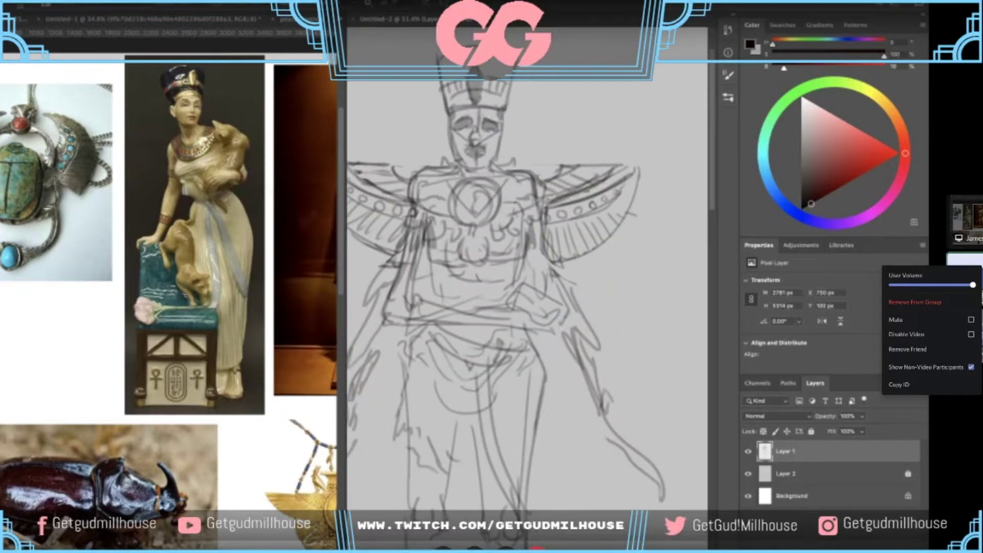
scroll(562, 197, up, 1)
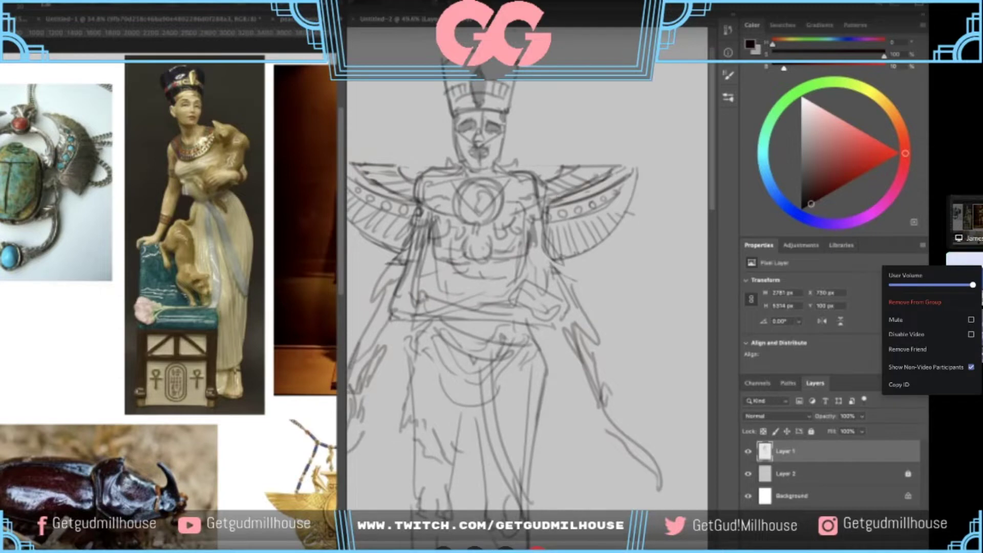
scroll(605, 175, down, 2)
scroll(588, 180, up, 3)
scroll(623, 132, up, 1)
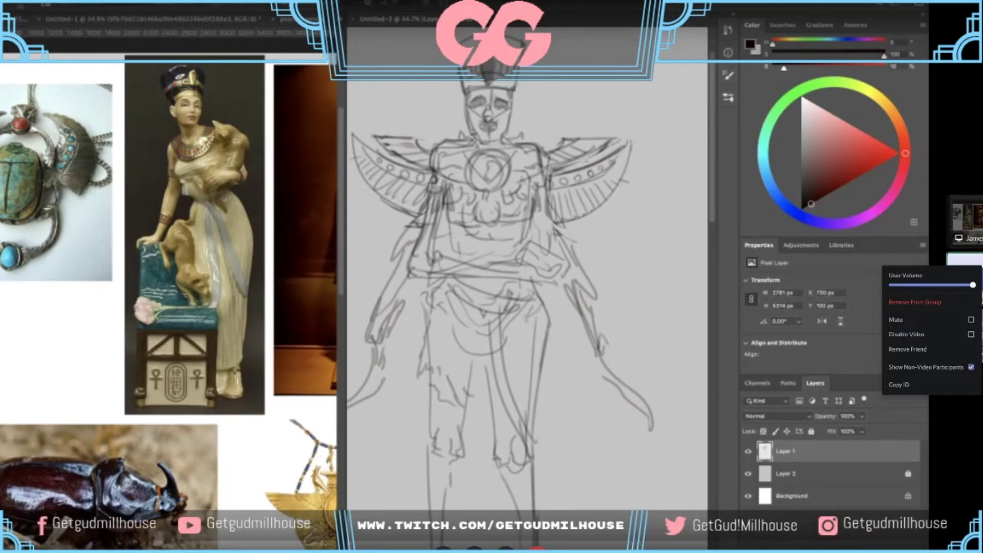
scroll(594, 157, down, 3)
scroll(588, 133, up, 1)
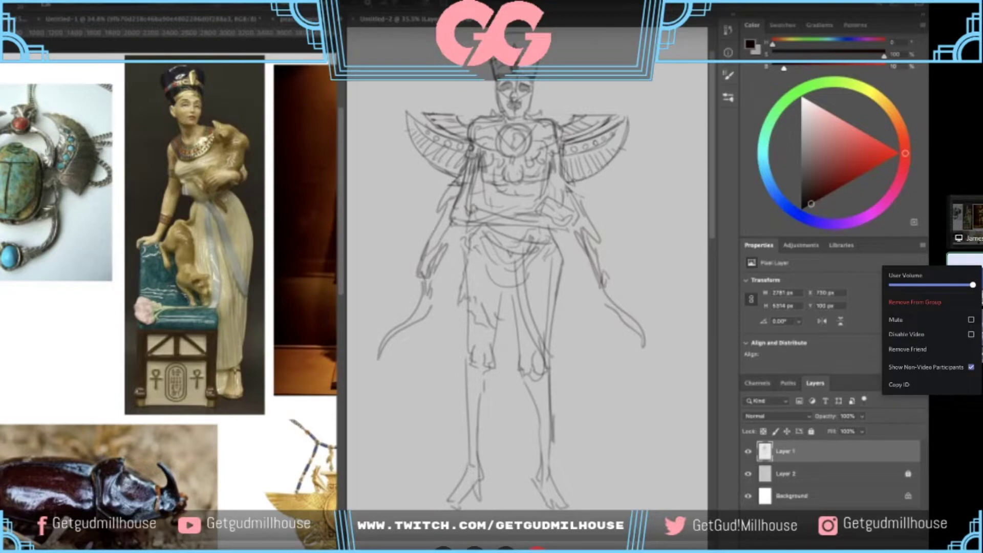
scroll(564, 190, down, 1)
scroll(564, 191, up, 5)
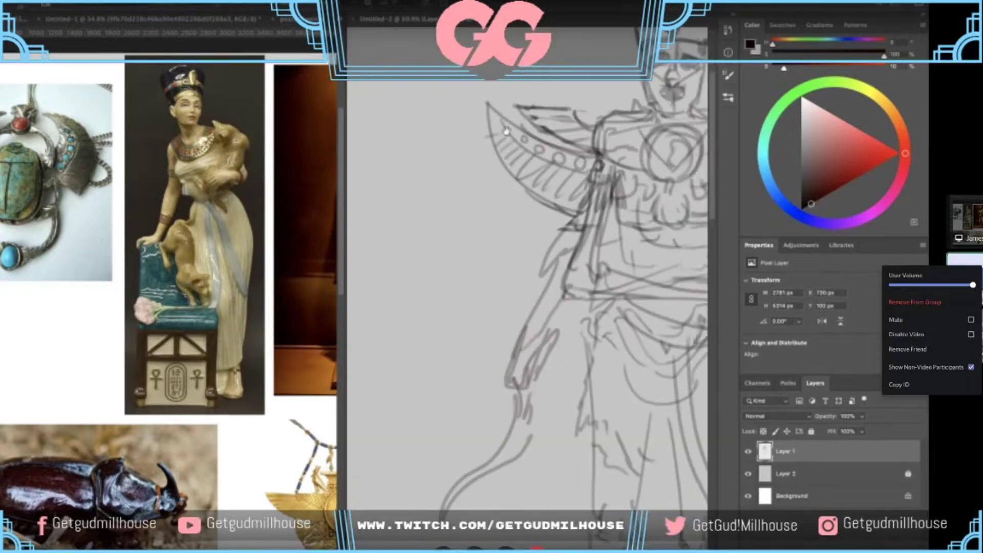
scroll(398, 134, down, 2)
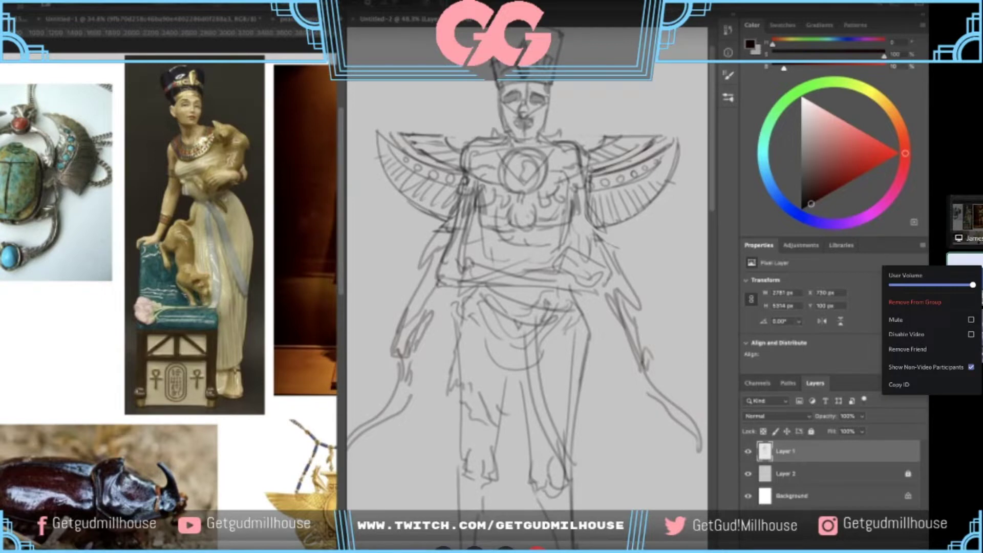
scroll(384, 156, down, 1)
scroll(474, 163, down, 2)
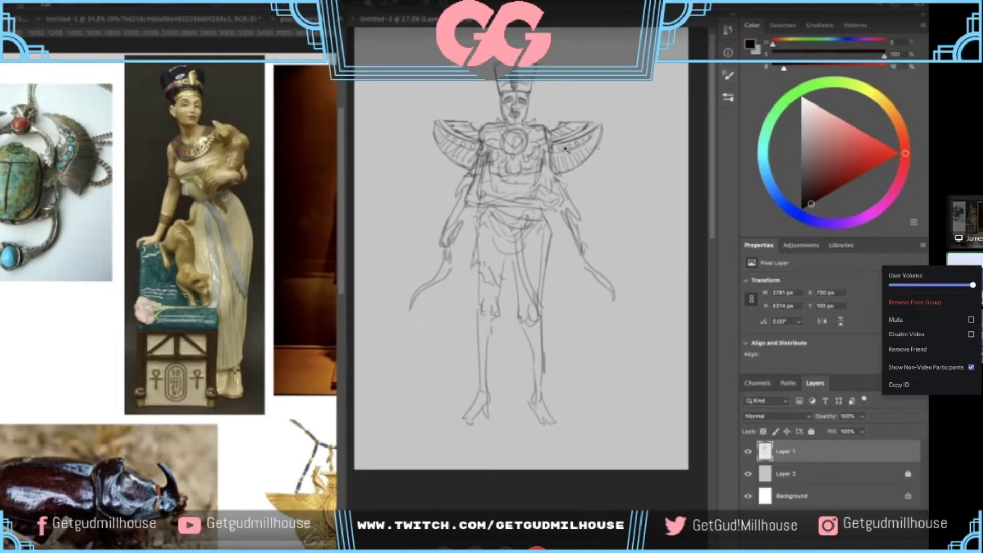
- Try sketching curled ornaments on both shoulders beside the figure's neck
scroll(563, 146, up, 3)
drag(561, 140, 559, 152)
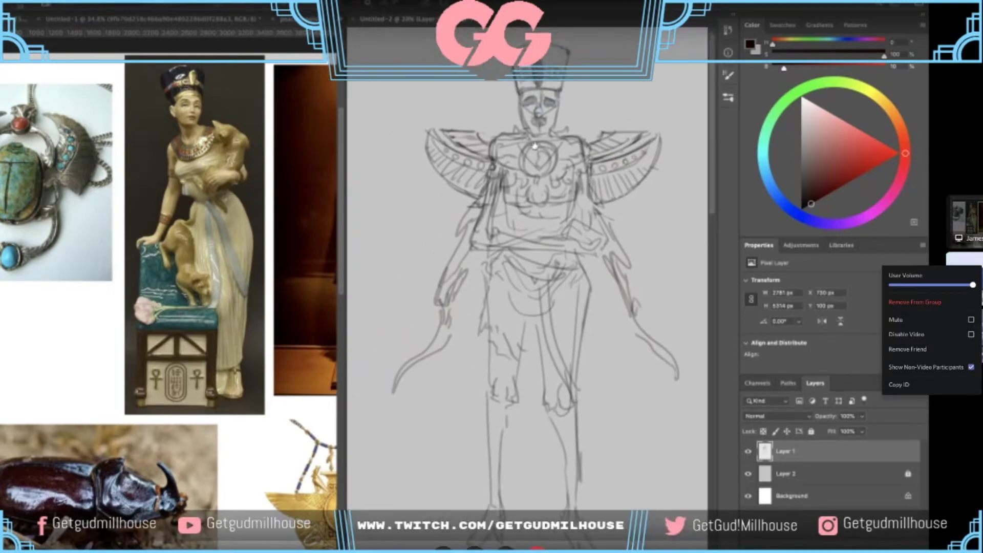
drag(494, 133, 502, 110)
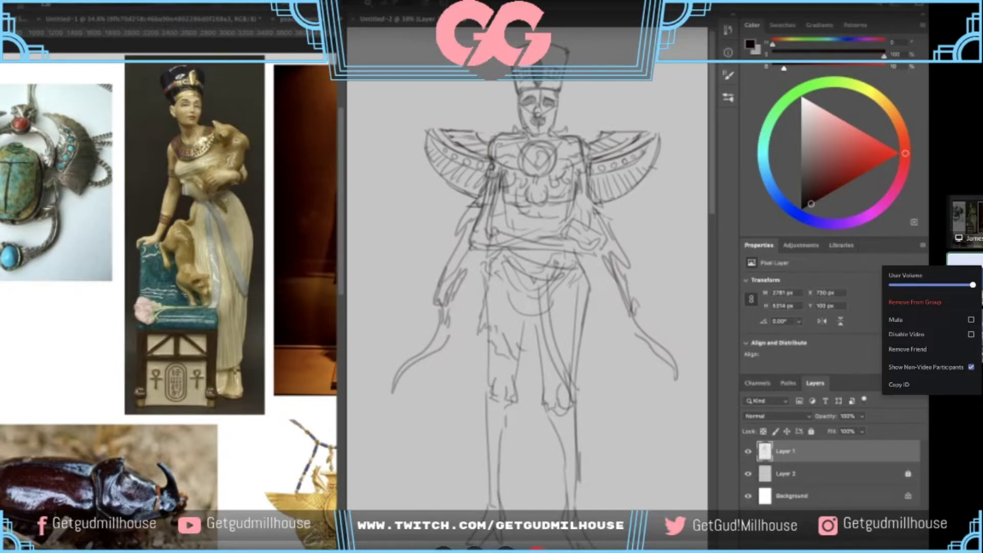
mouse_move(502, 131)
mouse_down()
mouse_move(510, 110)
mouse_move(512, 129)
mouse_up()
key(ctrl+z)
key(ctrl+z)
key(ctrl+z)
scroll(527, 135, down, 4)
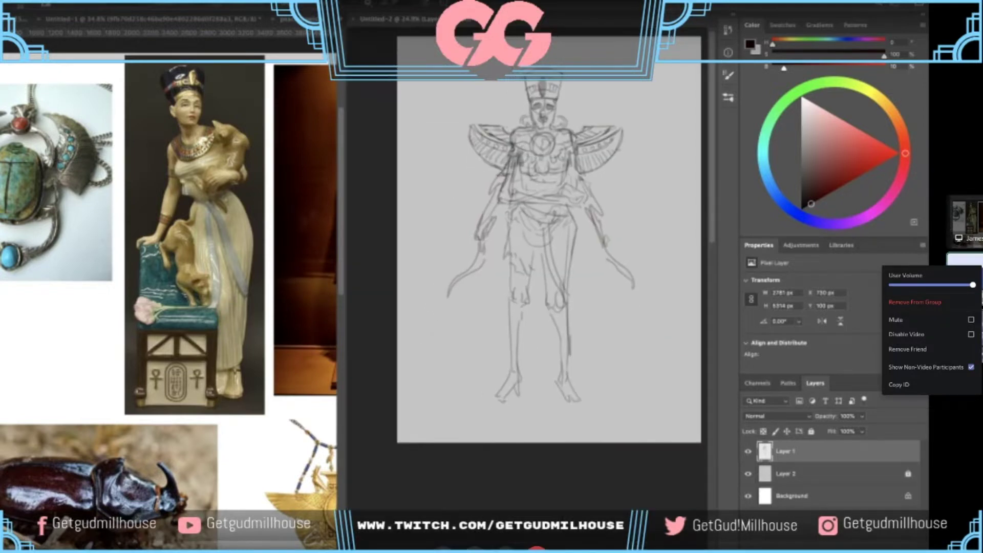
scroll(527, 136, up, 5)
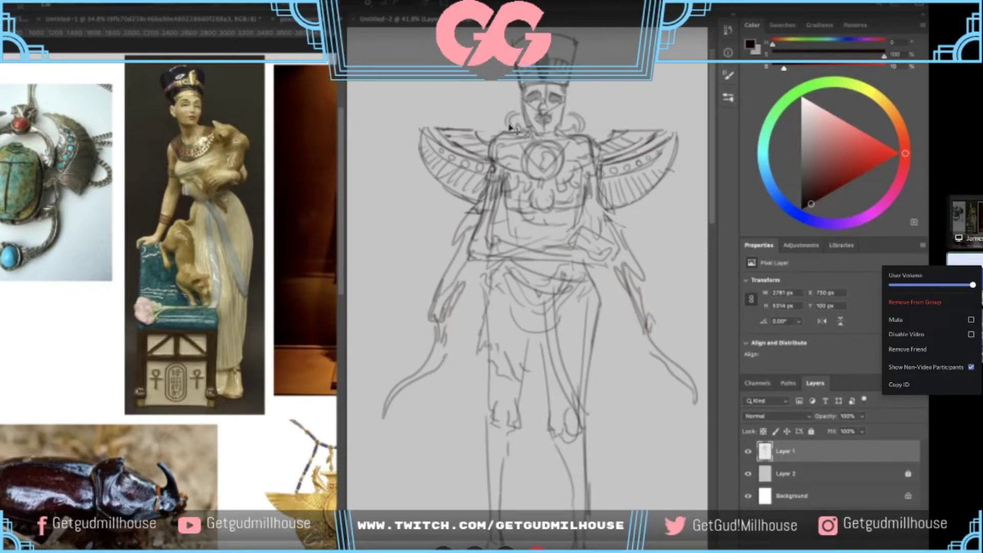
scroll(518, 168, down, 3)
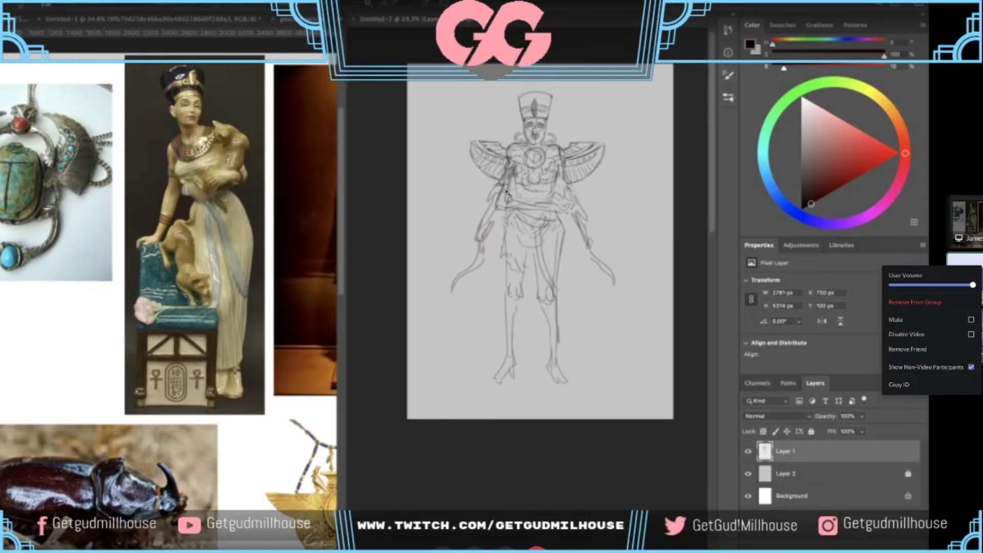
- Sketch a clawed hand with long fingers at the end of the hanging arm on the figure's left-hand side
scroll(540, 82, up, 1)
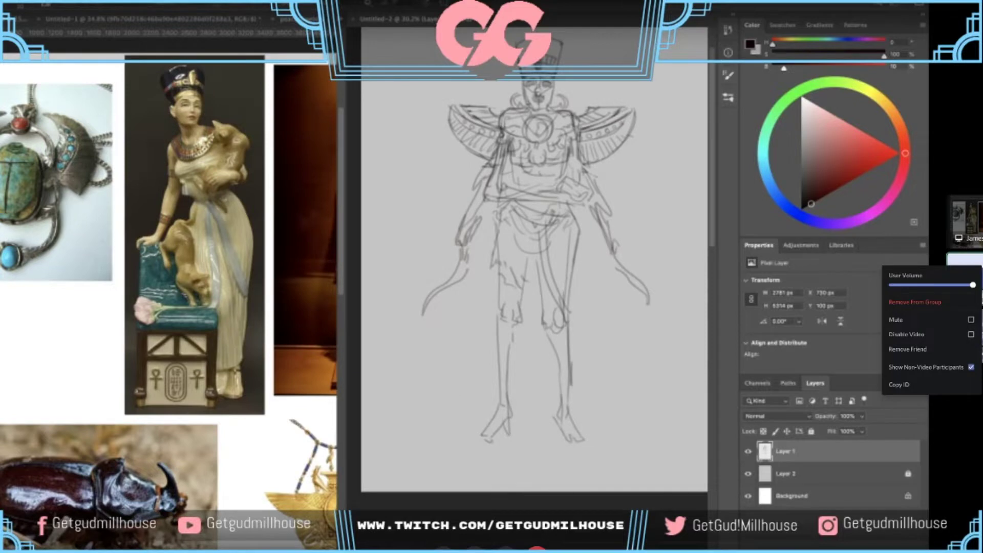
drag(529, 136, 537, 125)
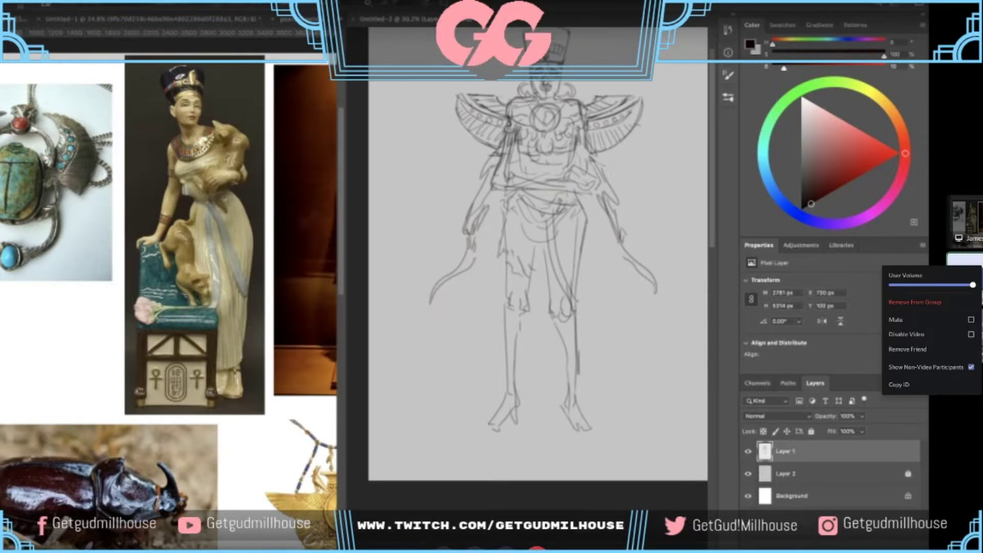
scroll(523, 149, up, 1)
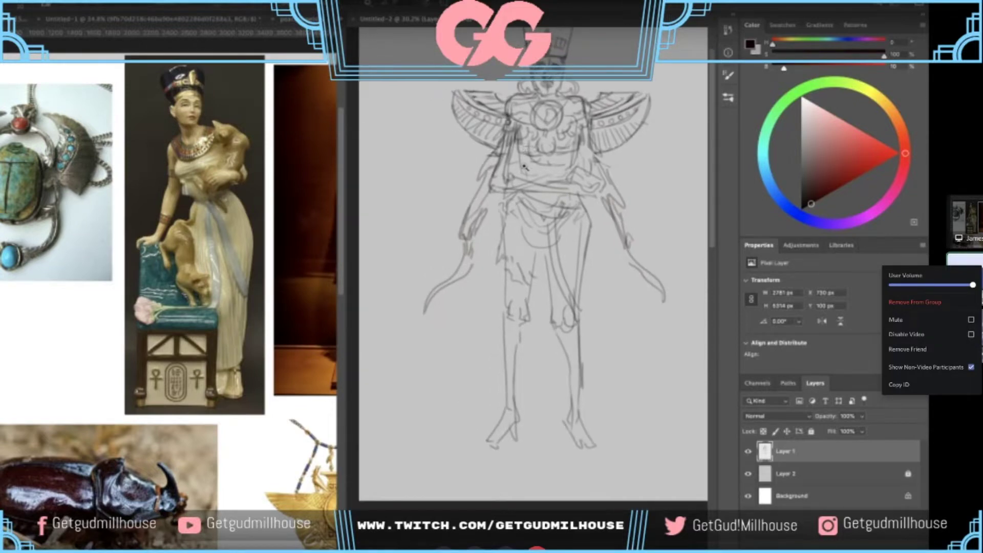
drag(536, 138, 532, 157)
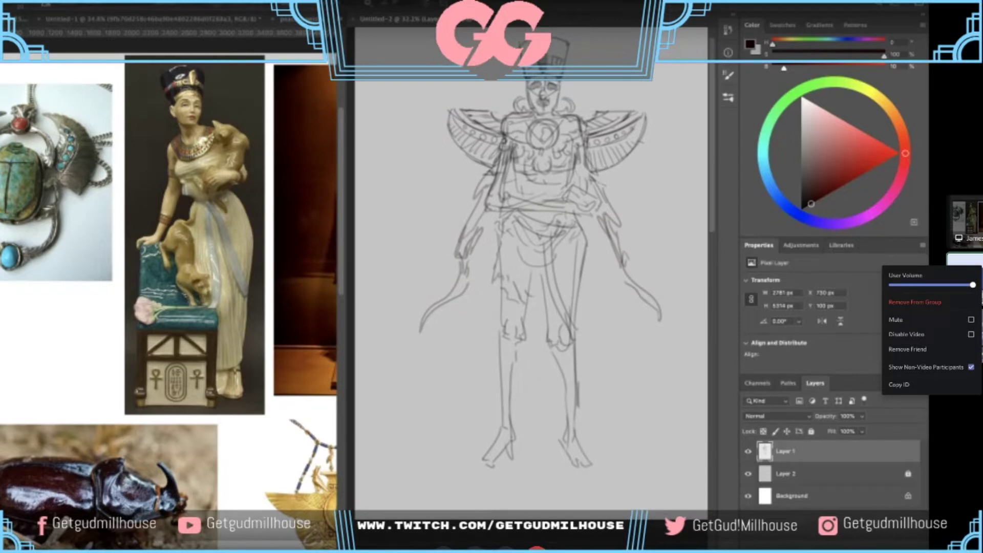
scroll(540, 157, up, 1)
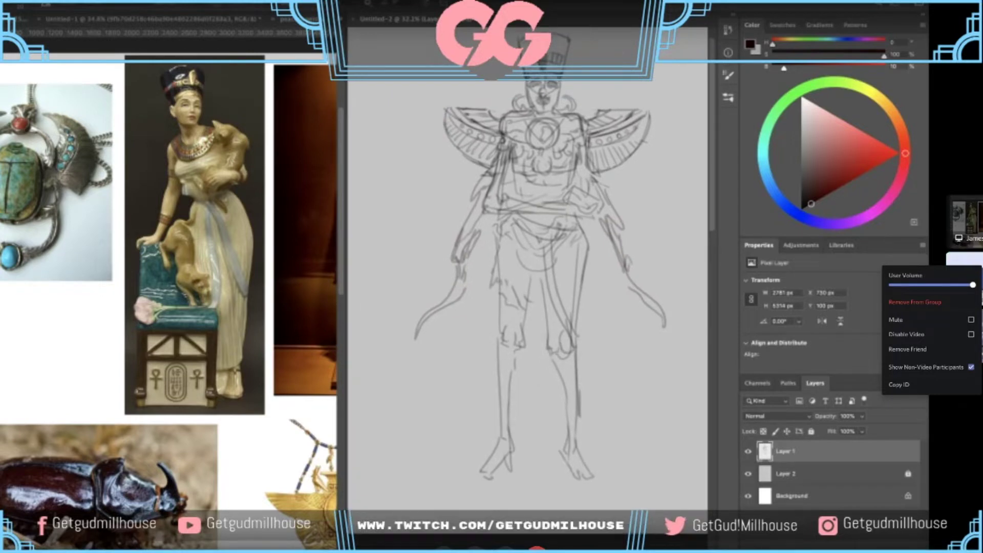
mouse_move(546, 179)
mouse_down()
mouse_move(518, 178)
mouse_move(517, 170)
mouse_up()
scroll(516, 172, down, 4)
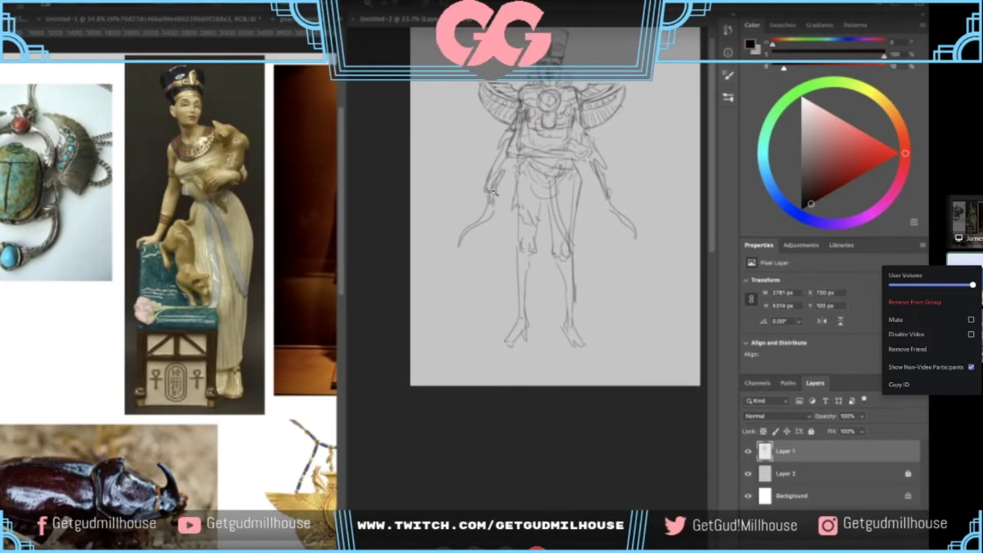
scroll(493, 189, up, 1)
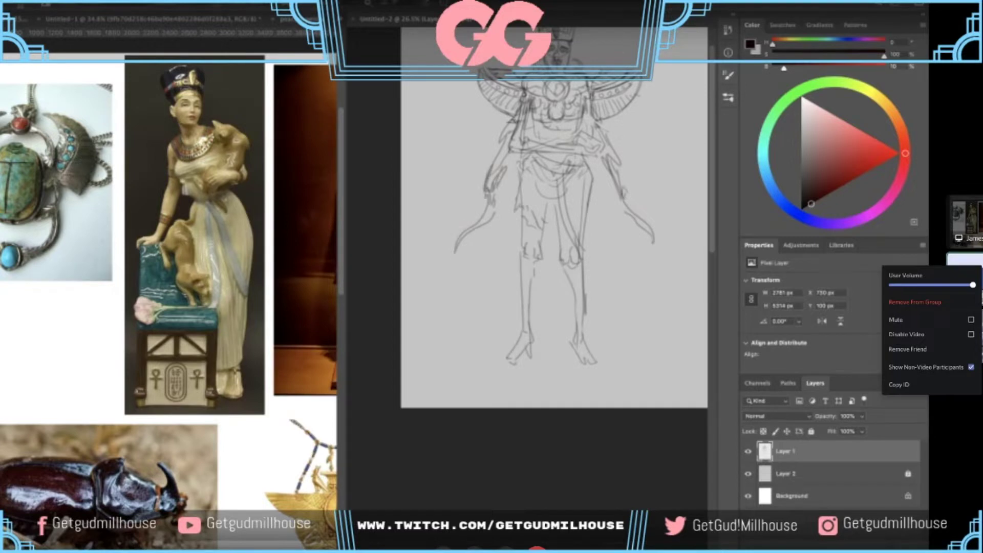
scroll(486, 215, up, 1)
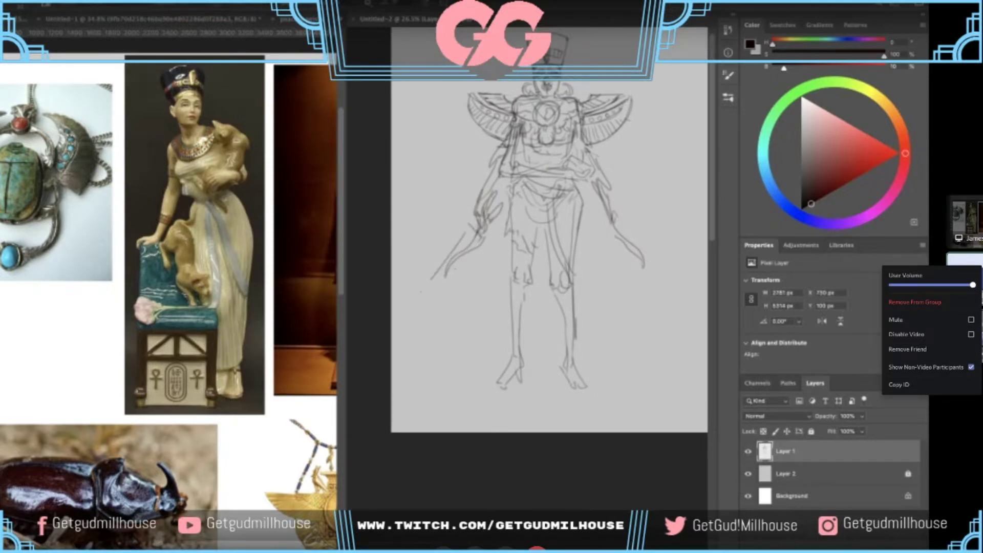
scroll(476, 250, up, 1)
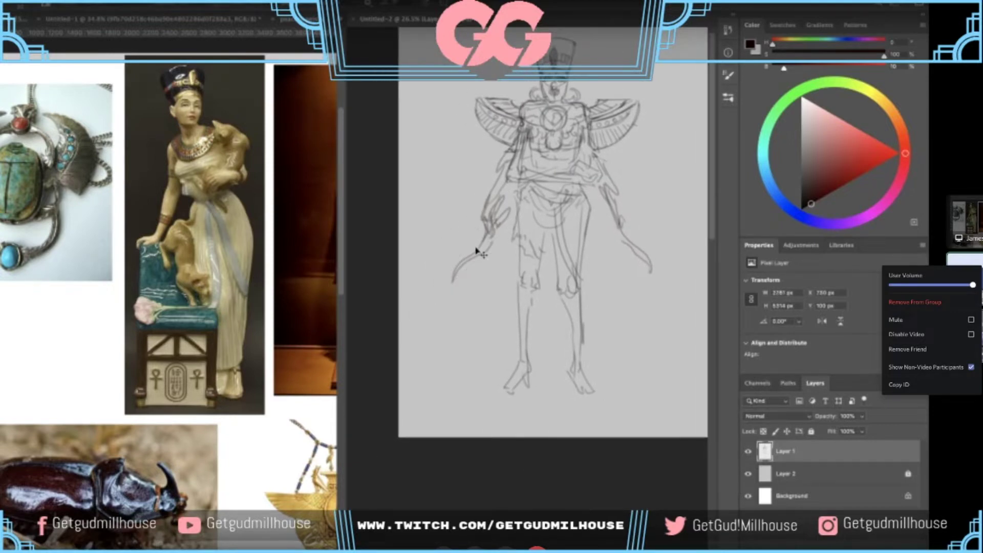
- Review the whole reference board with the scarab pendant, Egyptian statue, mummy, beetle and gold necklace, and return to the figure sketch
click(270, 257)
scroll(268, 261, down, 3)
drag(280, 251, 261, 197)
scroll(261, 197, down, 2)
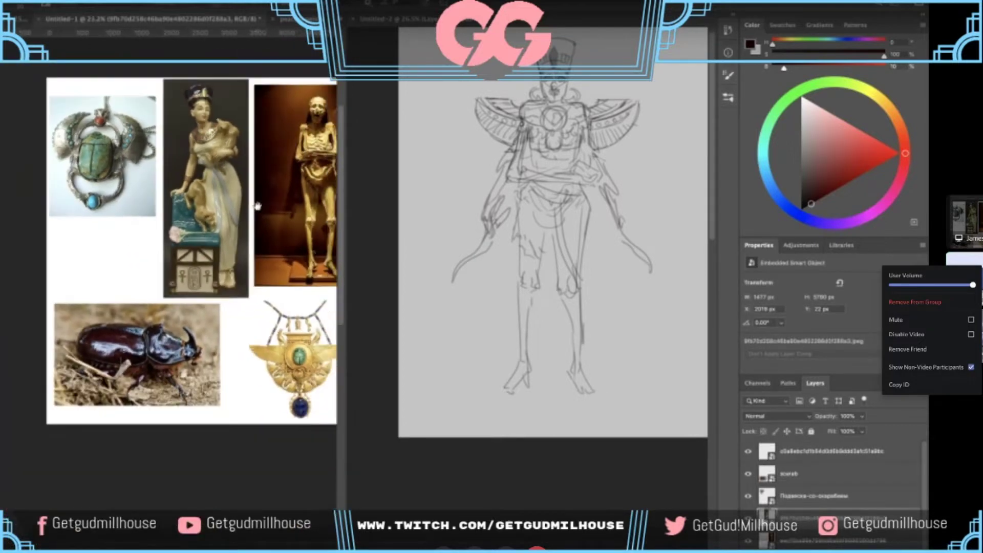
click(577, 168)
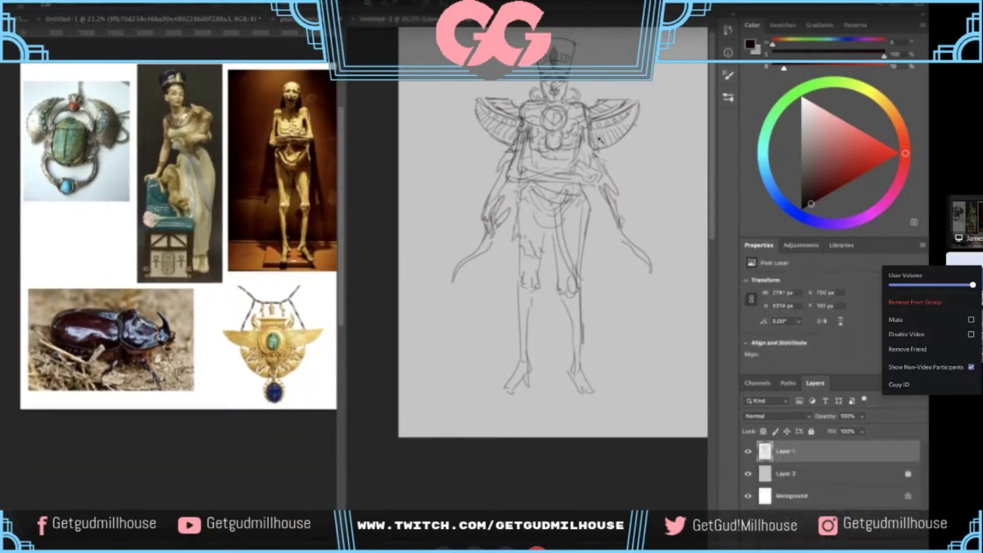
- Sketch and shade a round dark gem with surrounding rings on the abdomen, below the chest medallion
scroll(554, 132, up, 1)
scroll(581, 121, up, 1)
scroll(599, 108, up, 1)
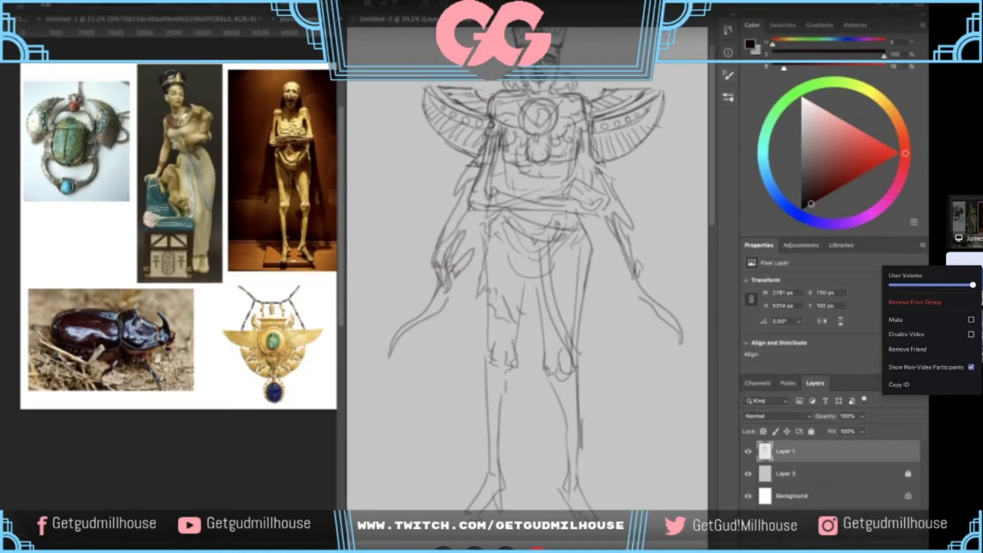
mouse_move(538, 140)
mouse_down()
mouse_move(538, 167)
mouse_move(546, 142)
mouse_up()
drag(544, 151, 536, 169)
mouse_move(521, 169)
mouse_down()
mouse_move(526, 180)
mouse_move(537, 166)
mouse_move(535, 186)
mouse_move(509, 193)
mouse_move(525, 201)
mouse_move(545, 166)
mouse_move(538, 194)
mouse_up()
key(ctrl+z)
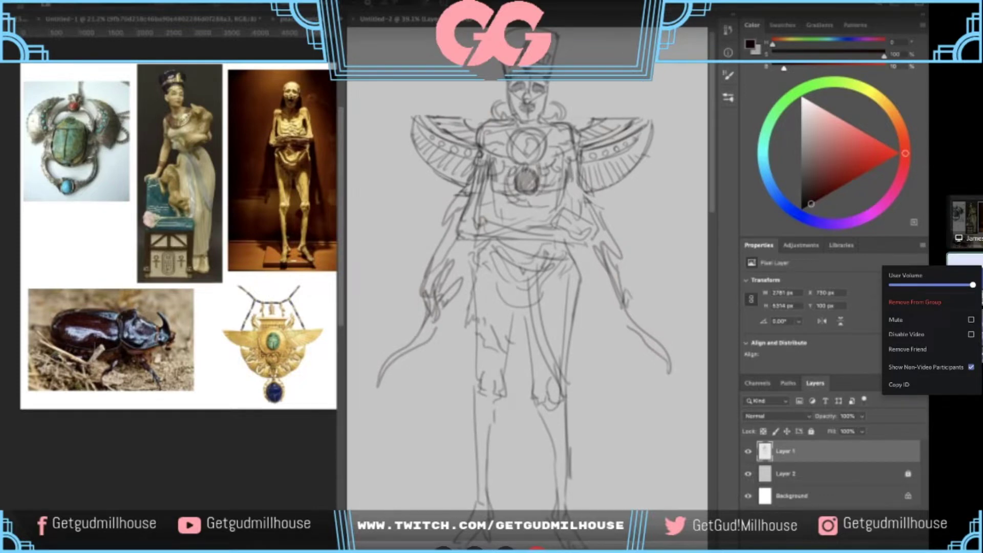
mouse_move(545, 173)
mouse_down()
mouse_move(541, 200)
mouse_move(518, 221)
mouse_move(548, 163)
mouse_up()
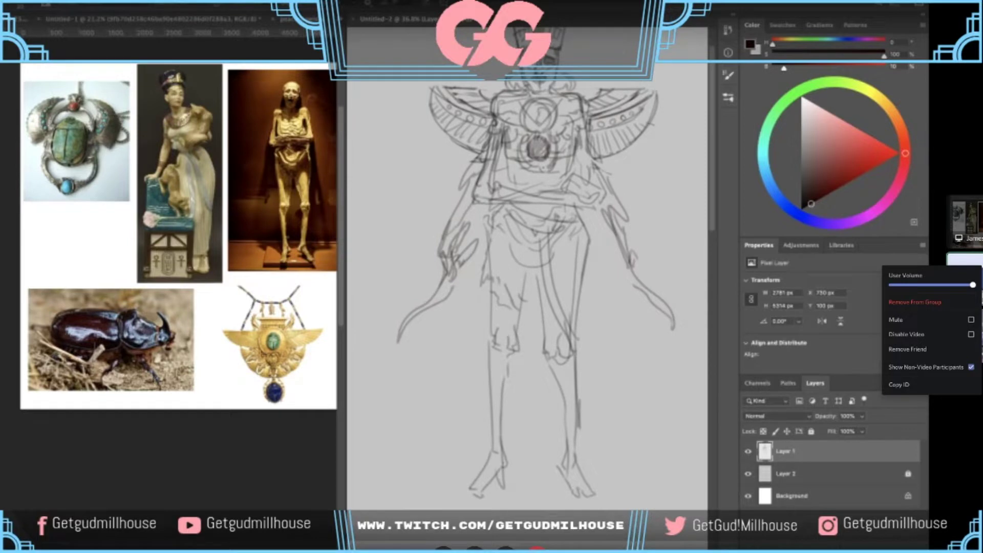
scroll(542, 168, up, 2)
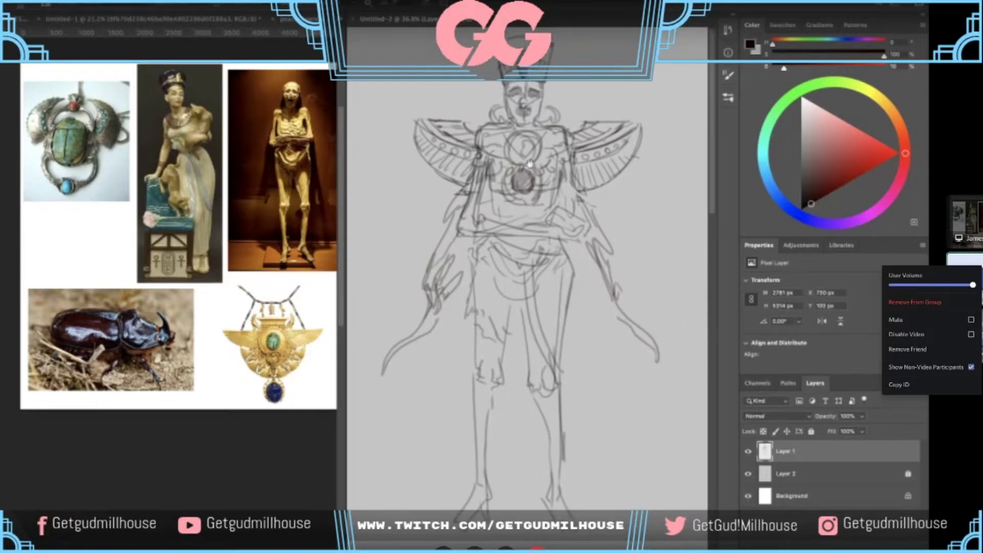
- Remove the curled ornaments from the figure's shoulders beside the neck
mouse_move(500, 116)
mouse_down()
mouse_move(497, 101)
mouse_move(484, 120)
mouse_move(559, 100)
mouse_move(543, 125)
mouse_move(507, 138)
mouse_up()
key(ctrl+x)
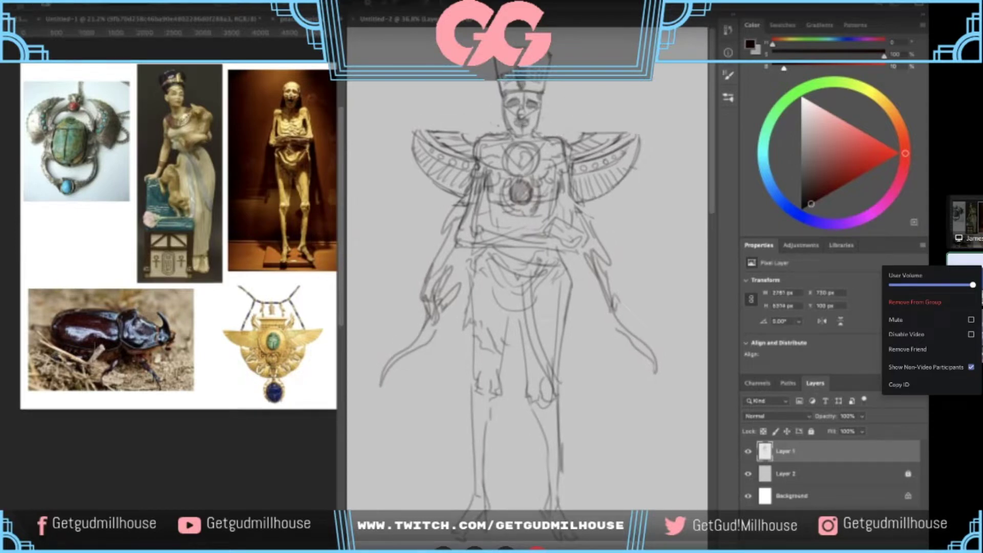
scroll(518, 281, down, 2)
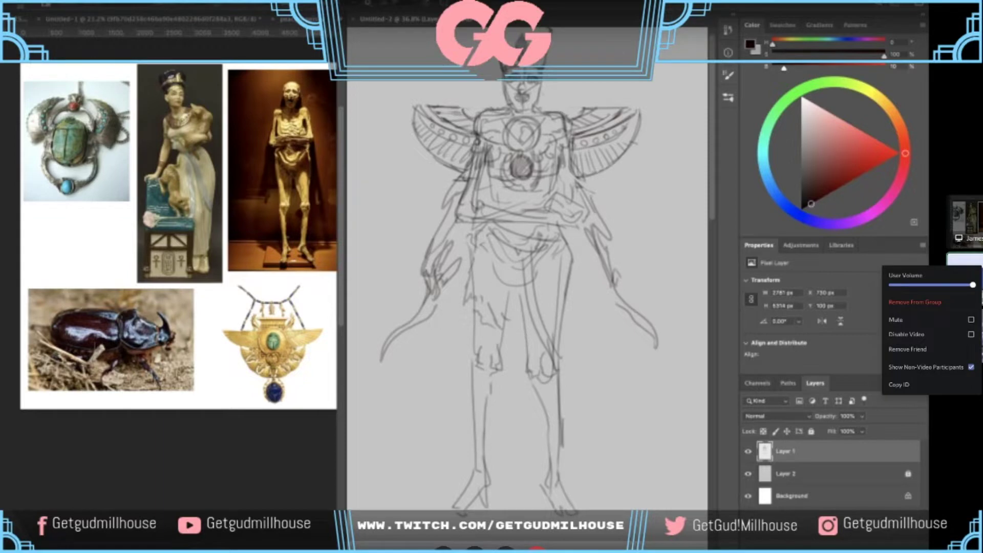
scroll(518, 282, up, 2)
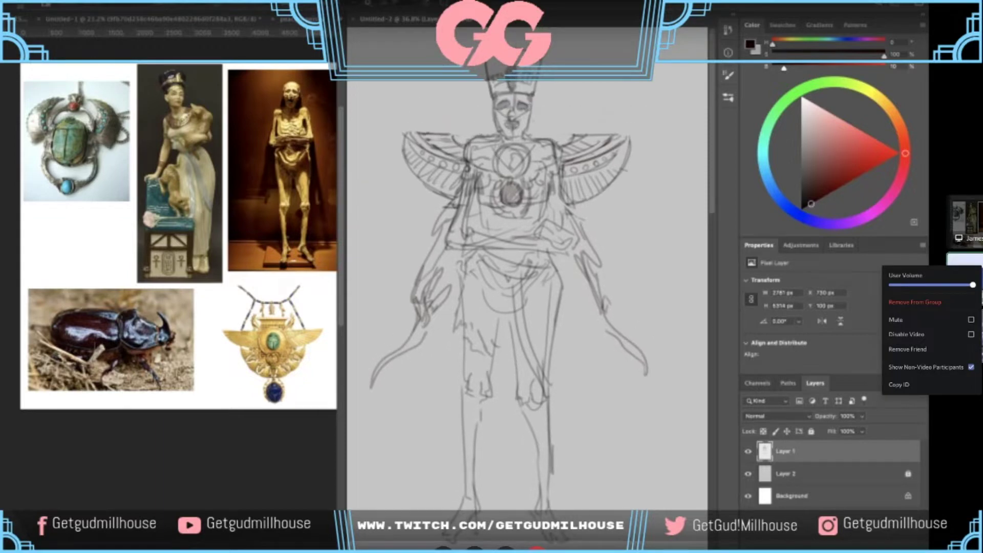
scroll(515, 290, down, 2)
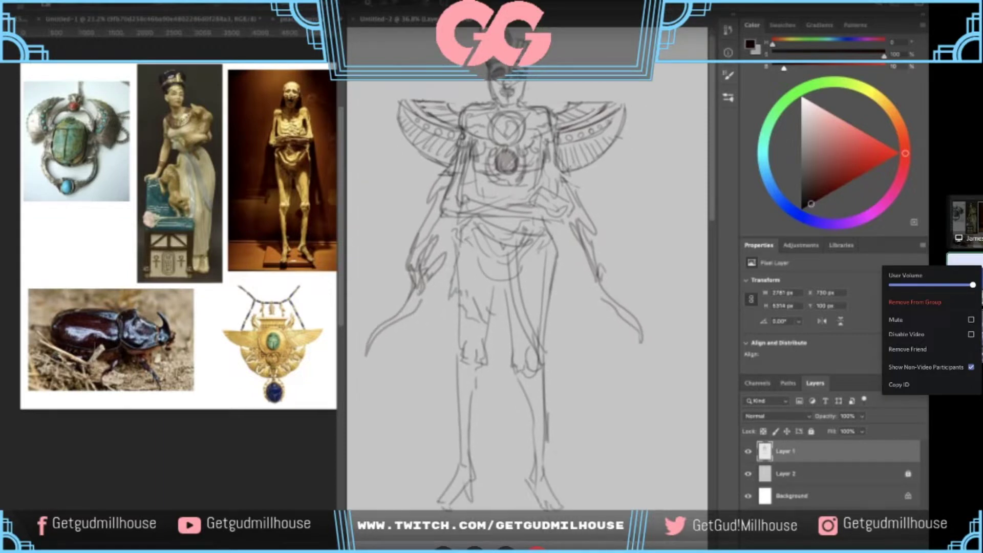
- Select the figure's crossed forearms and move them up closer to the abdomen gem with Free Transform
drag(546, 160, 552, 182)
key(ctrl+z)
mouse_move(555, 156)
mouse_down()
mouse_move(568, 216)
mouse_move(521, 208)
mouse_move(616, 123)
mouse_up()
scroll(545, 227, down, 1)
scroll(545, 228, down, 4)
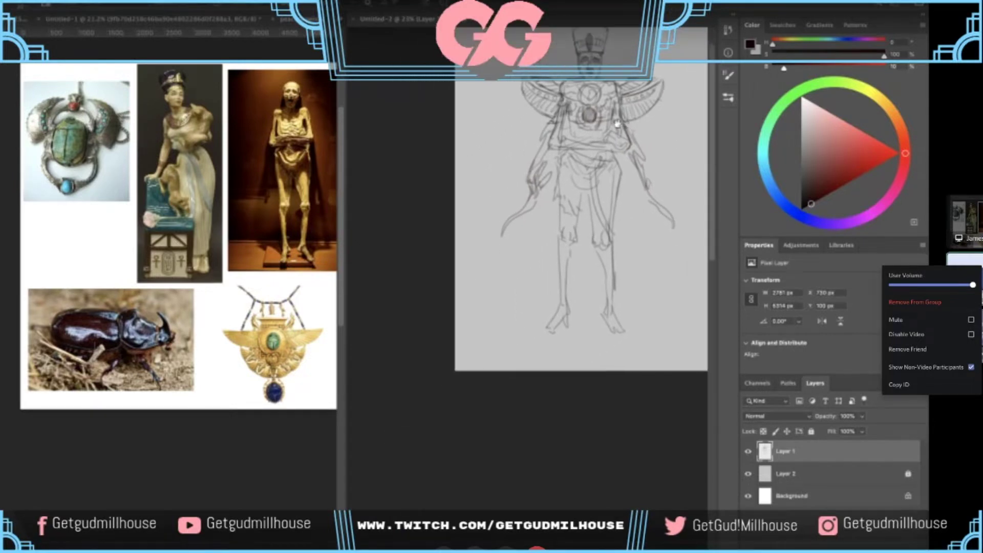
scroll(593, 130, up, 5)
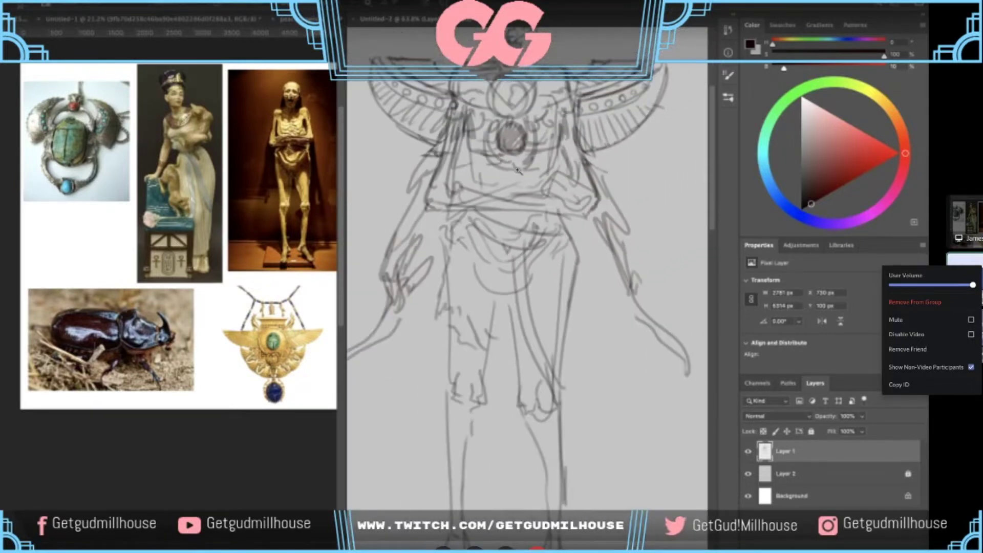
mouse_move(428, 214)
mouse_down()
mouse_move(585, 219)
mouse_move(600, 189)
mouse_move(525, 174)
mouse_move(437, 185)
mouse_move(431, 207)
mouse_move(501, 196)
mouse_move(462, 205)
mouse_move(439, 196)
mouse_move(443, 176)
mouse_move(424, 204)
mouse_move(466, 213)
mouse_up()
key(super+t)
drag(534, 191, 528, 175)
drag(522, 180, 518, 219)
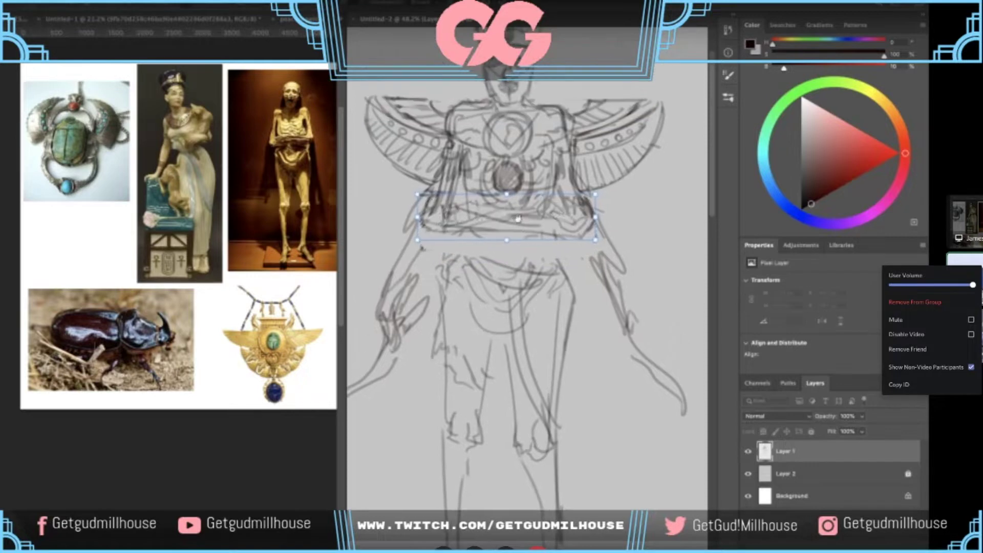
key(Return)
key(ctrl+d)
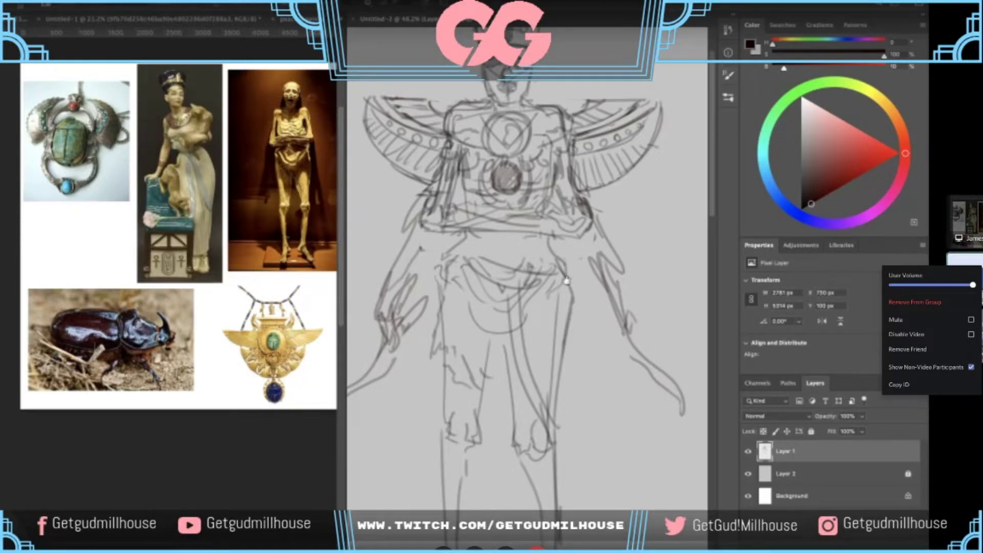
- Sketch the waist and lower belly lines between the figure's crossed forearms and the hip cloth
scroll(544, 261, down, 3)
scroll(544, 261, up, 2)
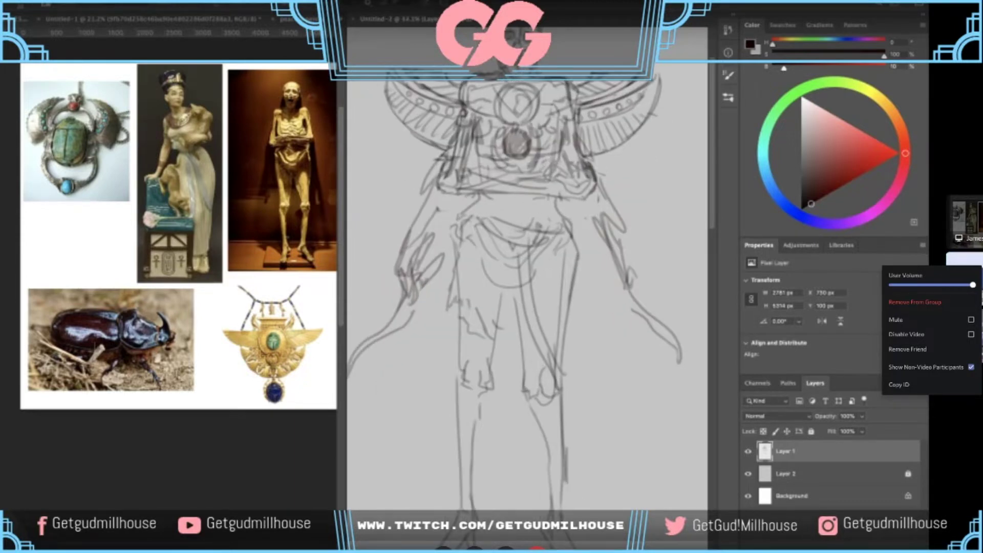
drag(483, 219, 547, 225)
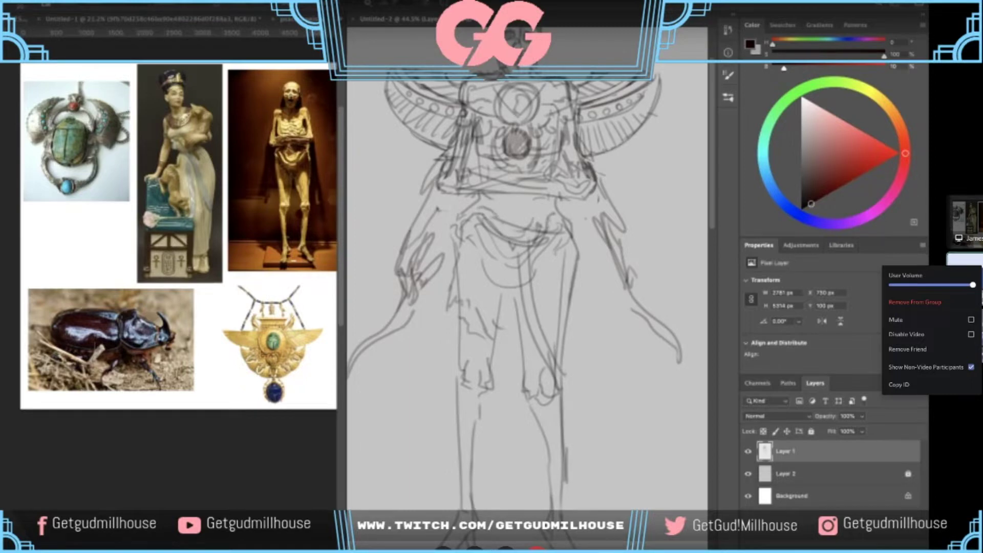
scroll(514, 238, down, 2)
scroll(514, 239, up, 2)
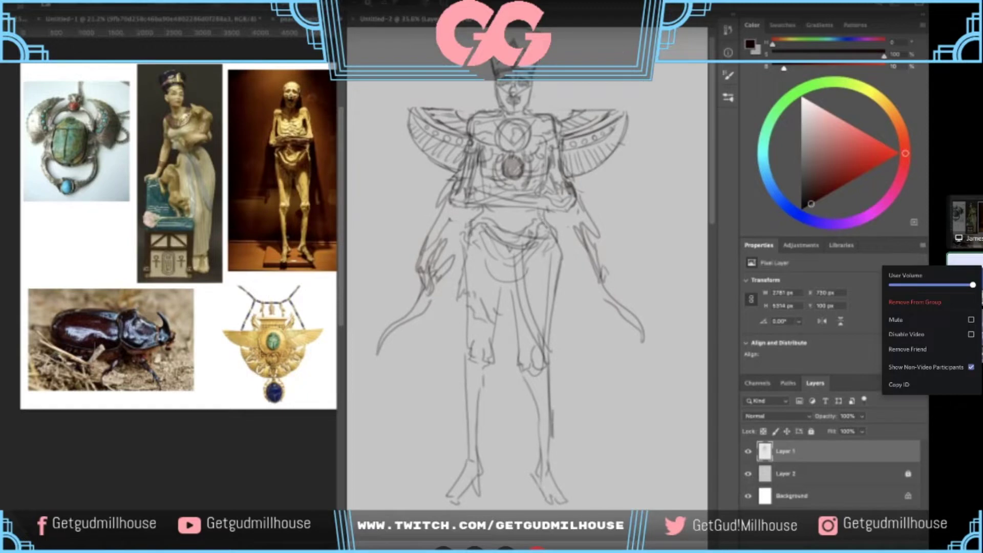
scroll(514, 239, up, 1)
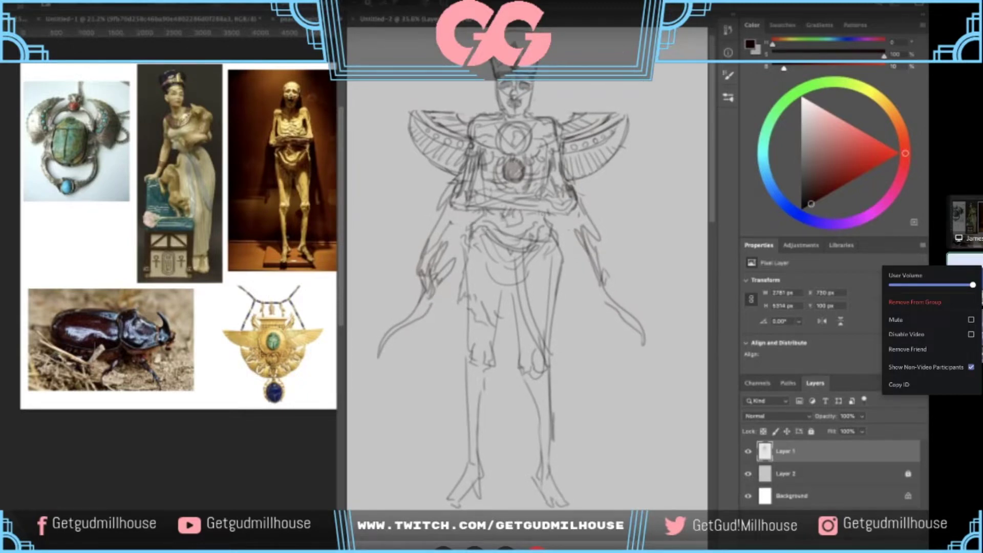
scroll(514, 239, down, 4)
scroll(531, 241, up, 3)
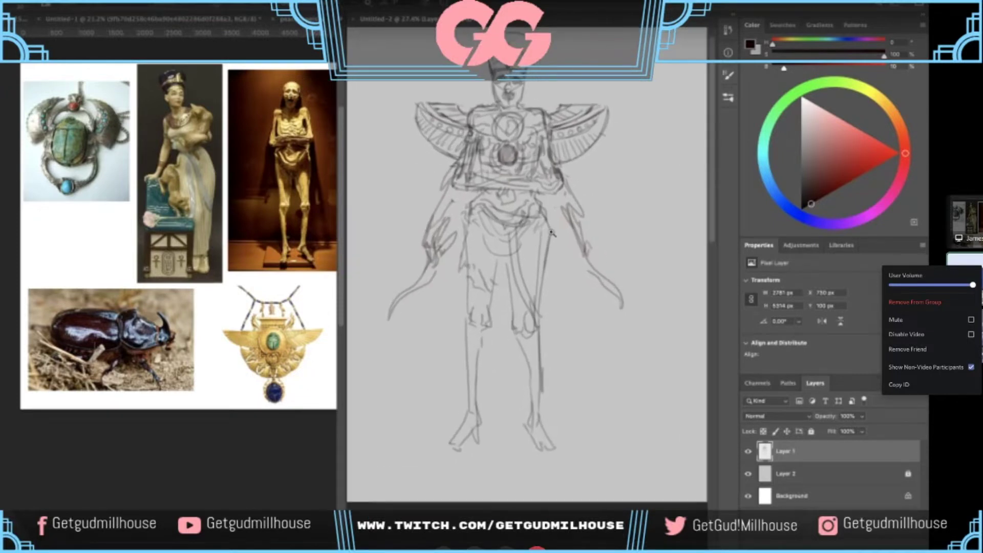
- Sketch a long draped cloth with a ragged edge hanging from the figure's hip down to the ankle
drag(531, 215, 525, 310)
key(super+z)
scroll(527, 261, down, 3)
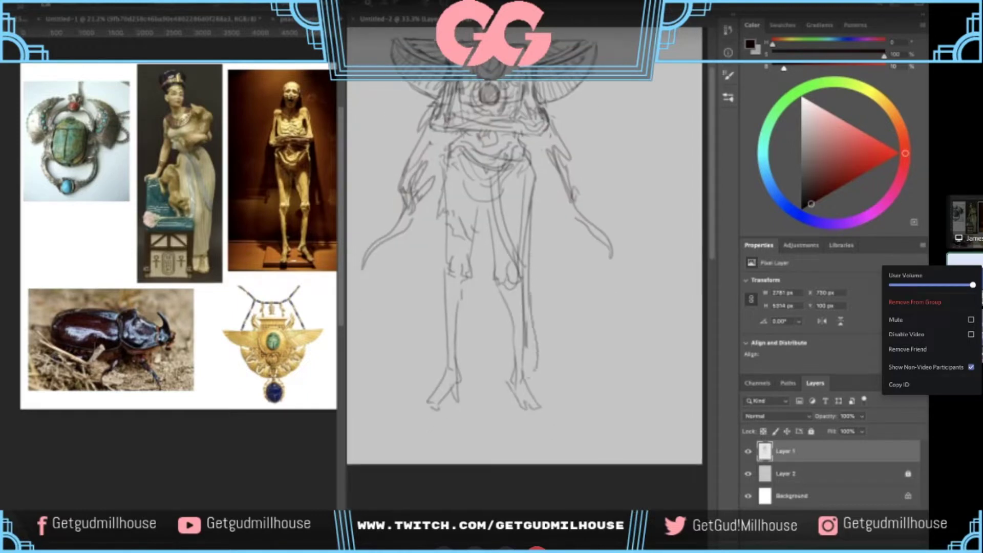
scroll(505, 364, up, 1)
drag(507, 375, 504, 420)
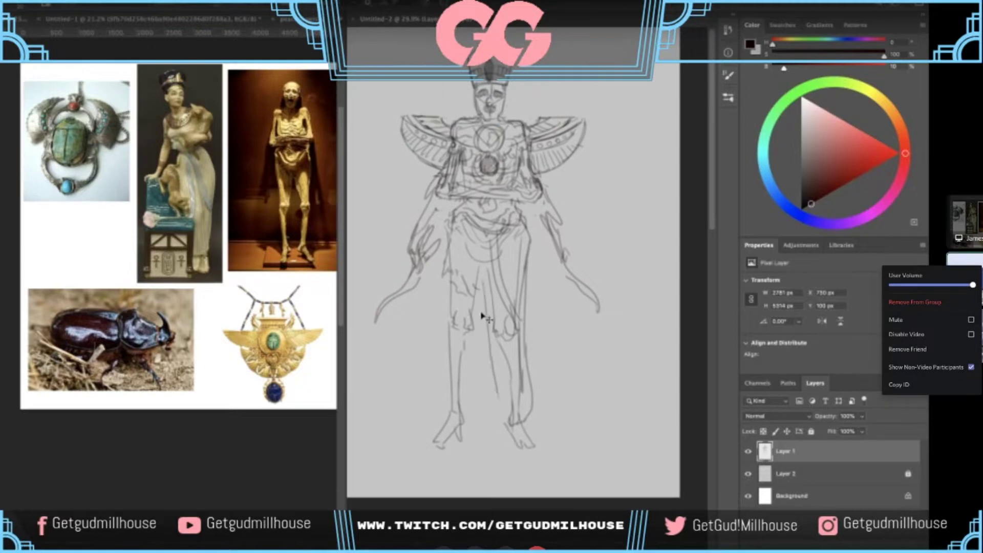
mouse_move(484, 273)
mouse_down()
mouse_move(487, 371)
mouse_move(528, 418)
mouse_move(528, 375)
mouse_move(520, 412)
mouse_up()
key(ctrl+z)
drag(522, 232, 521, 273)
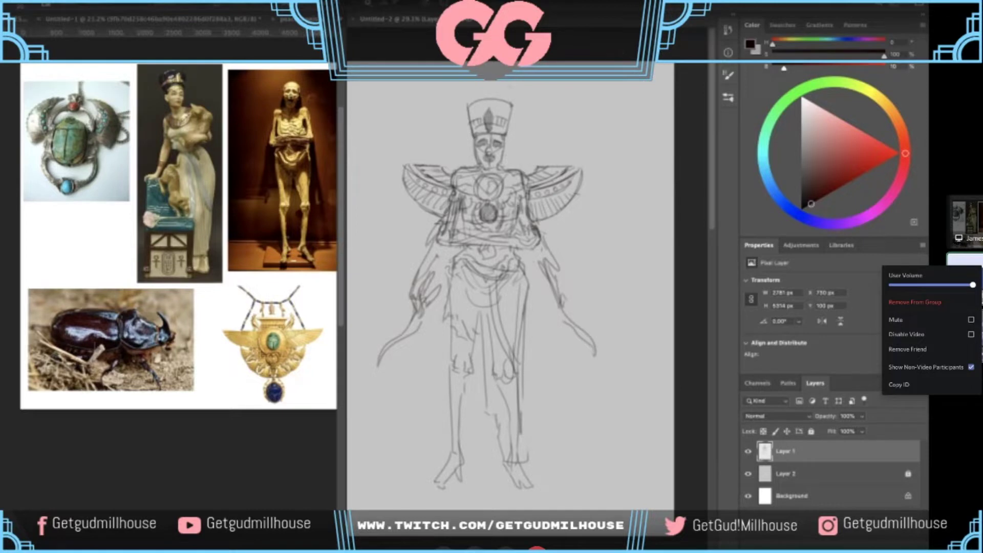
- Lasso and delete the stray spikes along the insect-like limbs hanging below the figure's arms
scroll(492, 192, down, 3)
scroll(468, 182, up, 2)
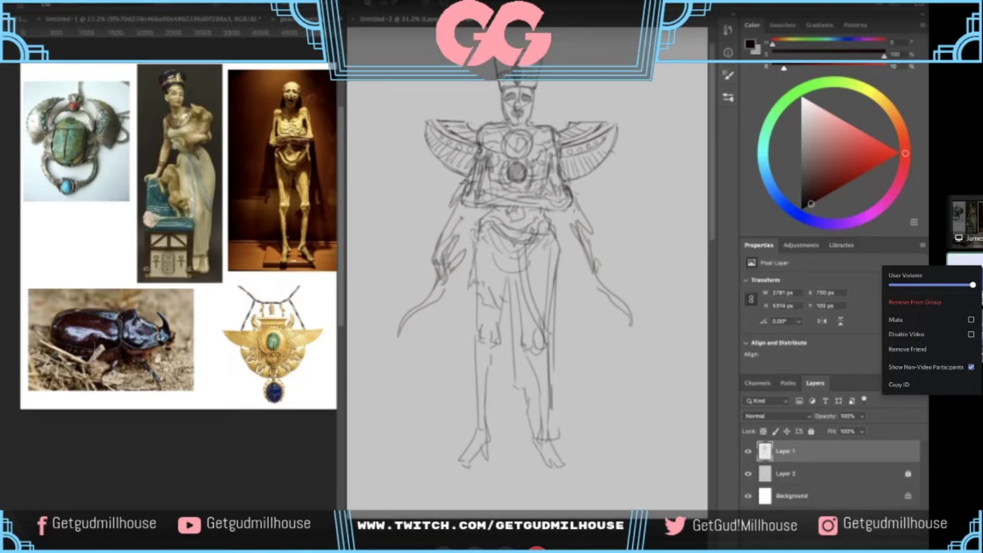
drag(566, 178, 579, 198)
drag(577, 206, 600, 242)
mouse_move(600, 242)
mouse_down()
mouse_move(570, 219)
mouse_move(549, 219)
mouse_move(557, 269)
mouse_up()
key(l)
key(Delete)
key(ctrl+d)
mouse_move(415, 254)
mouse_down()
mouse_move(416, 243)
mouse_move(415, 257)
mouse_move(445, 243)
mouse_move(421, 255)
mouse_move(427, 262)
mouse_up()
key(Delete)
key(ctrl+d)
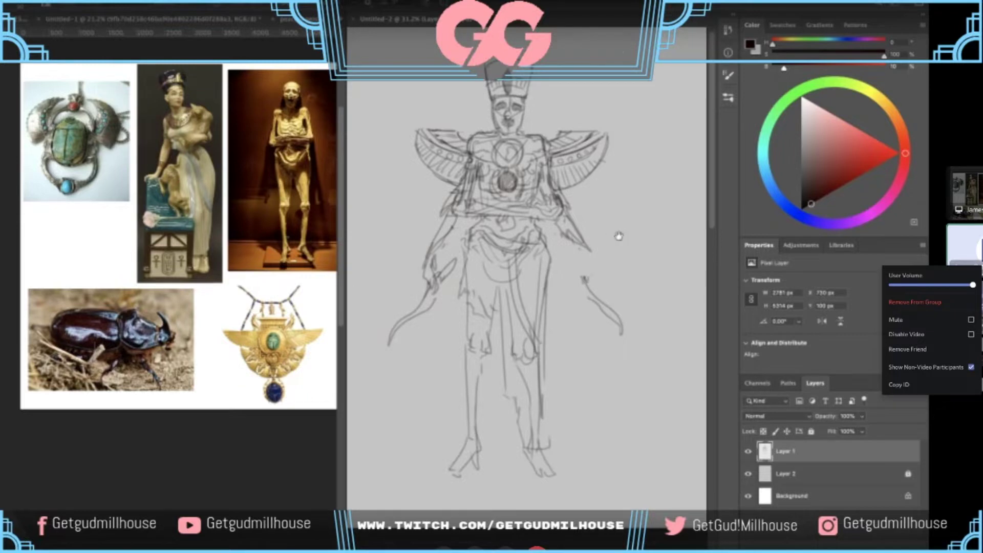
drag(618, 235, 598, 225)
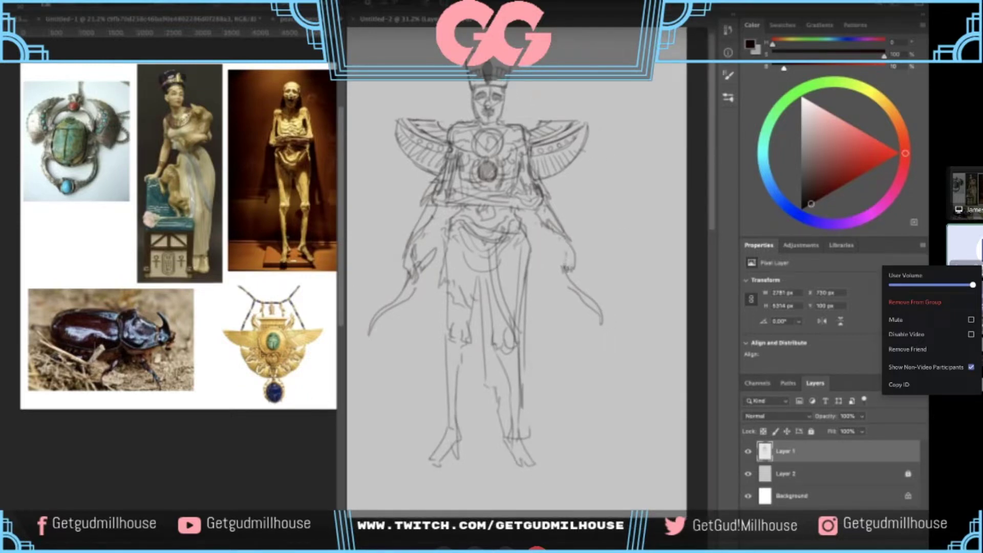
- Study the rhinoceros beetle's legs on the reference board and try new outline strokes on the figure's insect limb
drag(152, 337, 194, 290)
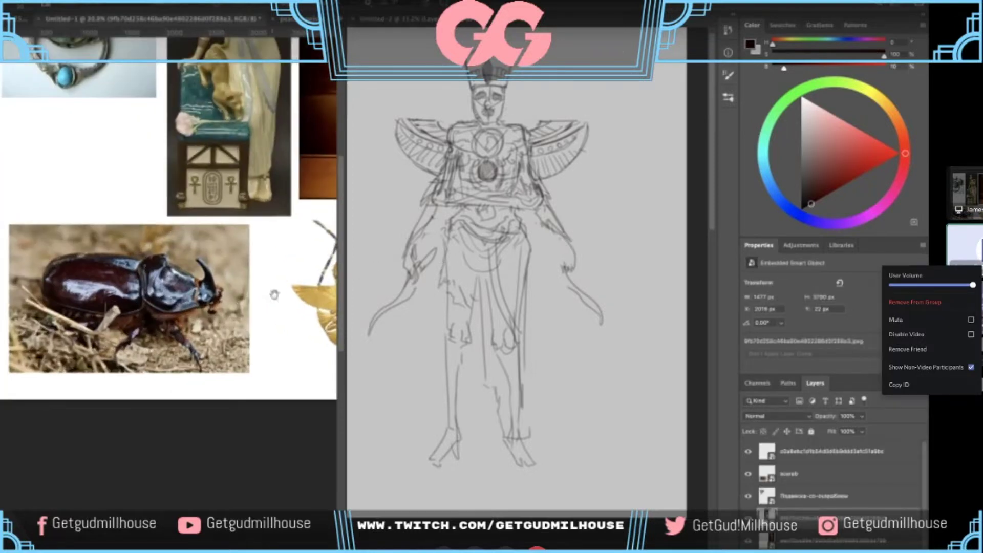
drag(330, 284, 337, 275)
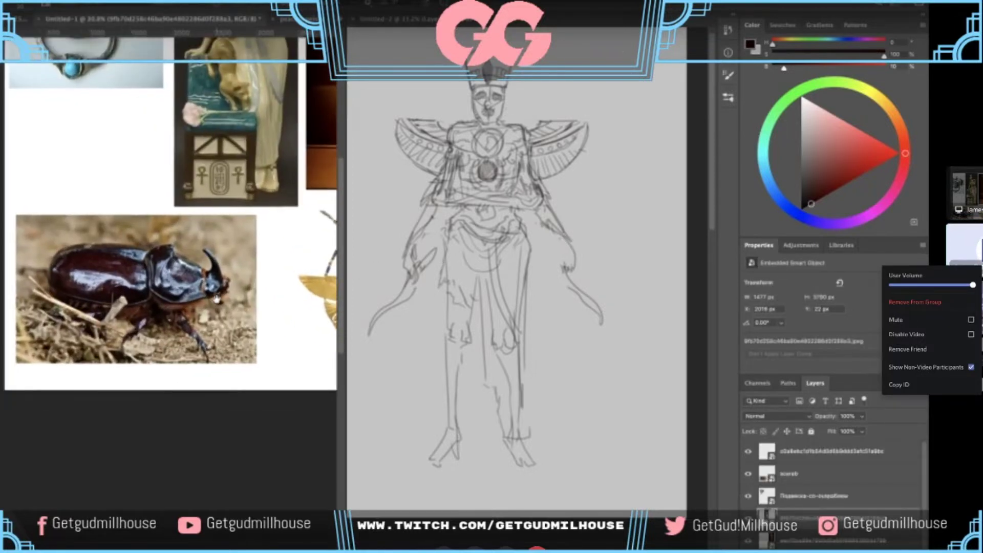
click(559, 240)
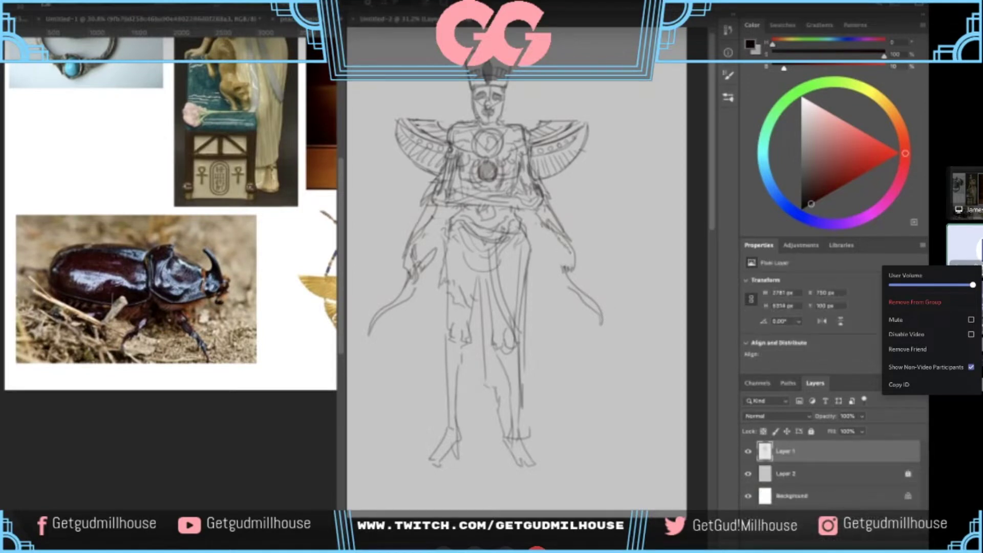
drag(567, 265, 561, 291)
key(ctrl+z)
key(ctrl+z)
mouse_move(548, 257)
mouse_down()
mouse_move(567, 283)
mouse_move(546, 311)
mouse_move(540, 267)
mouse_move(500, 285)
mouse_up()
key(ctrl+z)
- Move the whole figure sketch slightly sideways toward the middle of the canvas, finishing with Free Transform
scroll(500, 285, up, 3)
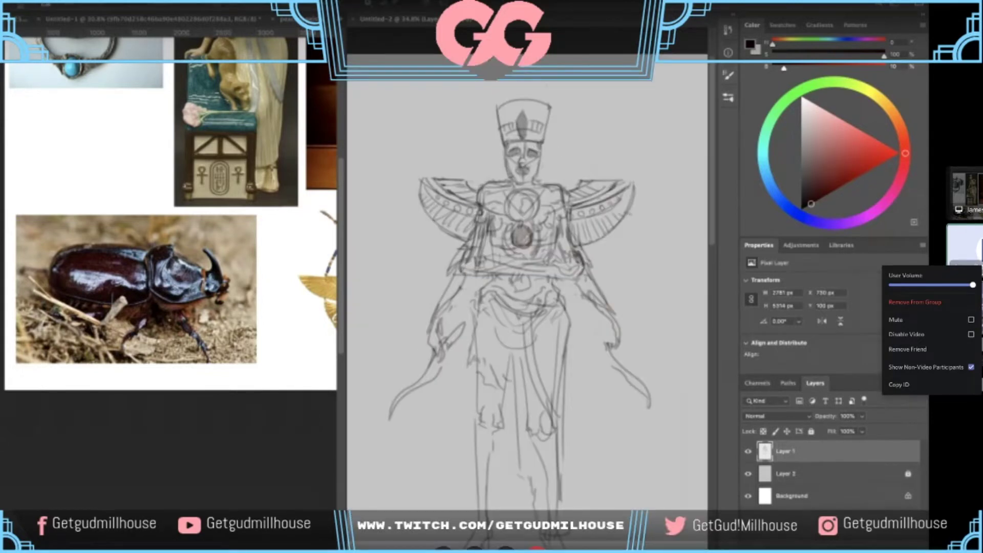
scroll(491, 161, up, 2)
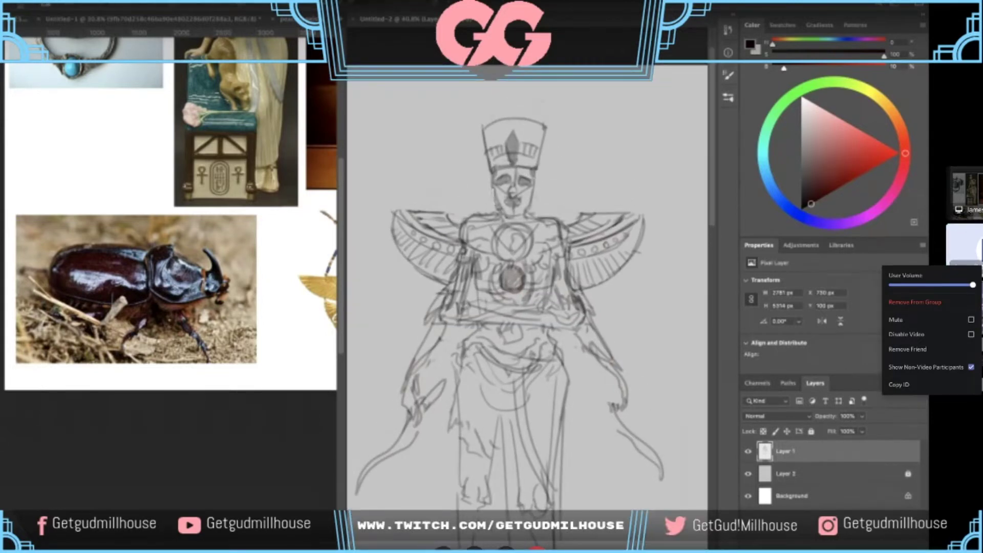
drag(495, 193, 510, 197)
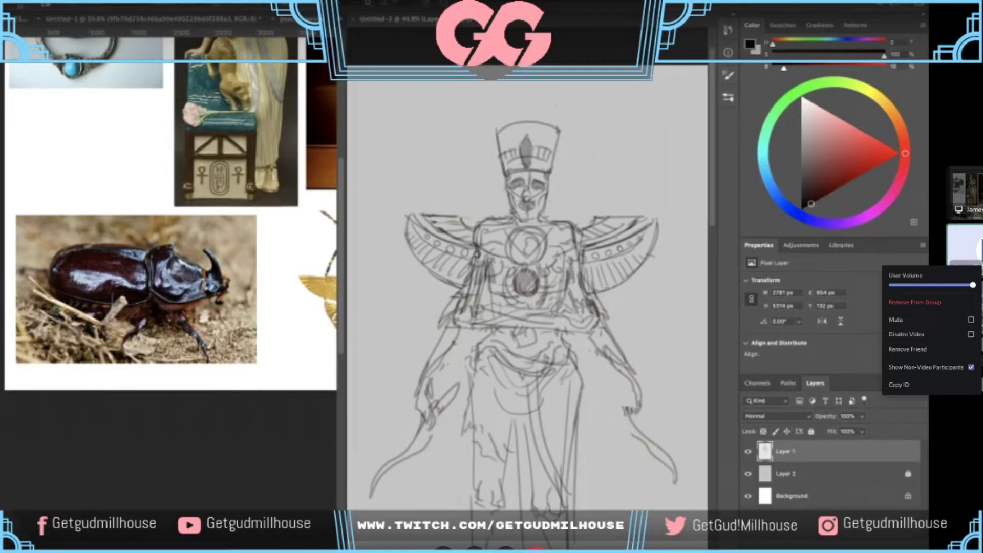
drag(518, 205, 495, 171)
scroll(551, 123, up, 5)
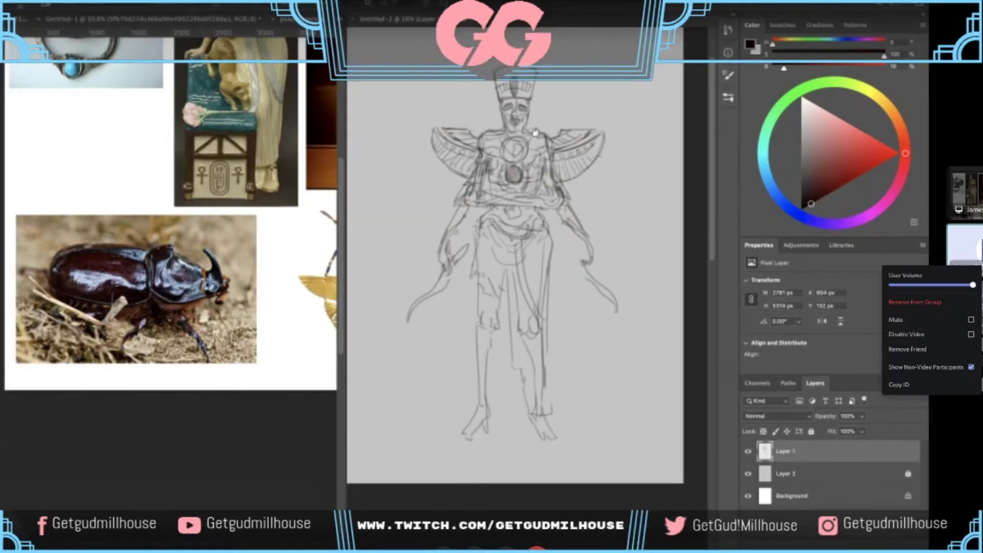
scroll(551, 120, up, 1)
key(ctrl+t)
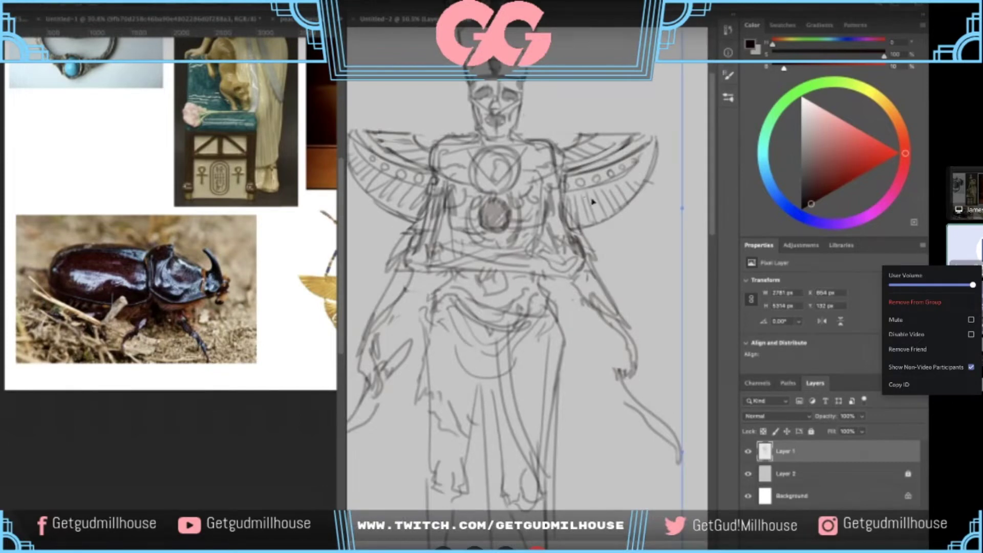
drag(532, 136, 538, 136)
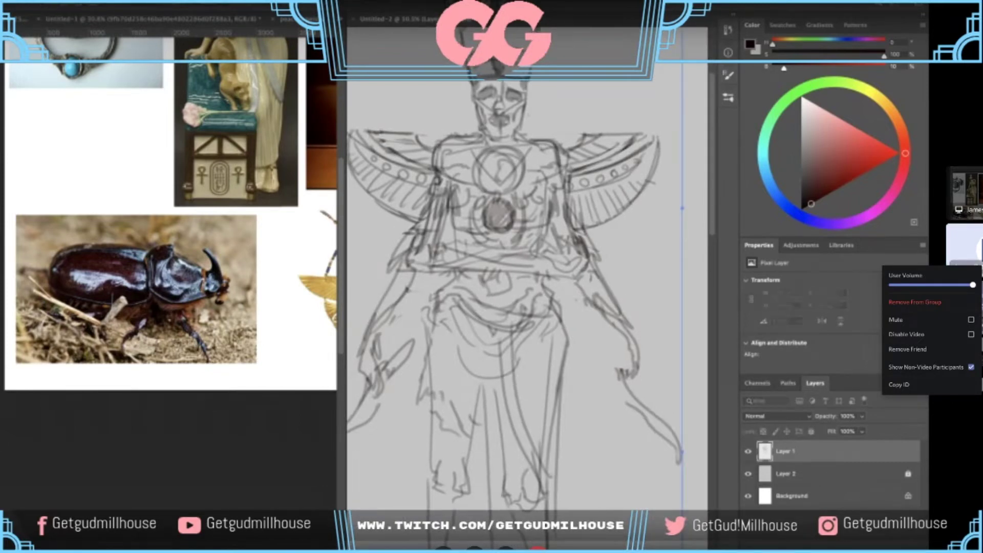
key(Return)
click(526, 113)
scroll(522, 119, down, 5)
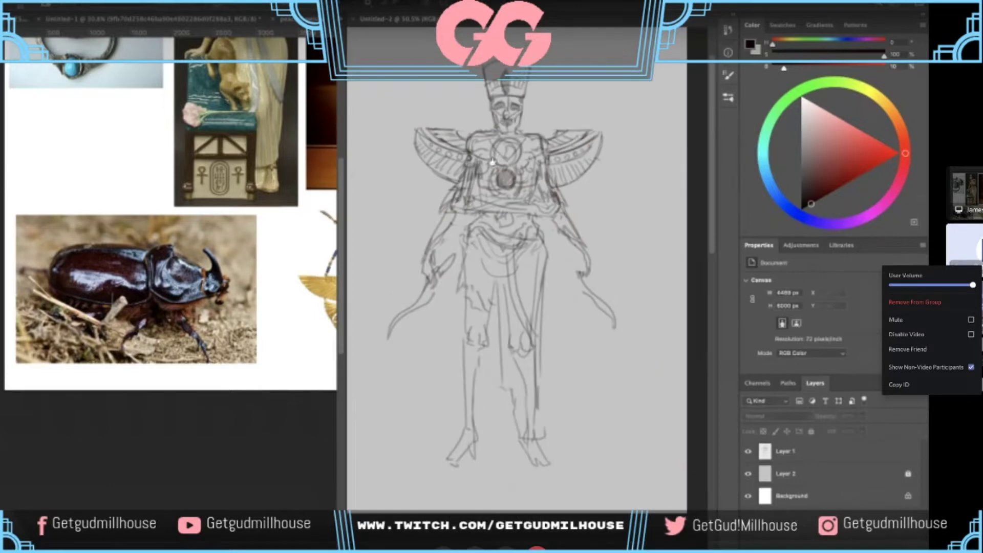
mouse_move(502, 164)
mouse_down()
mouse_move(497, 209)
mouse_move(504, 188)
mouse_up()
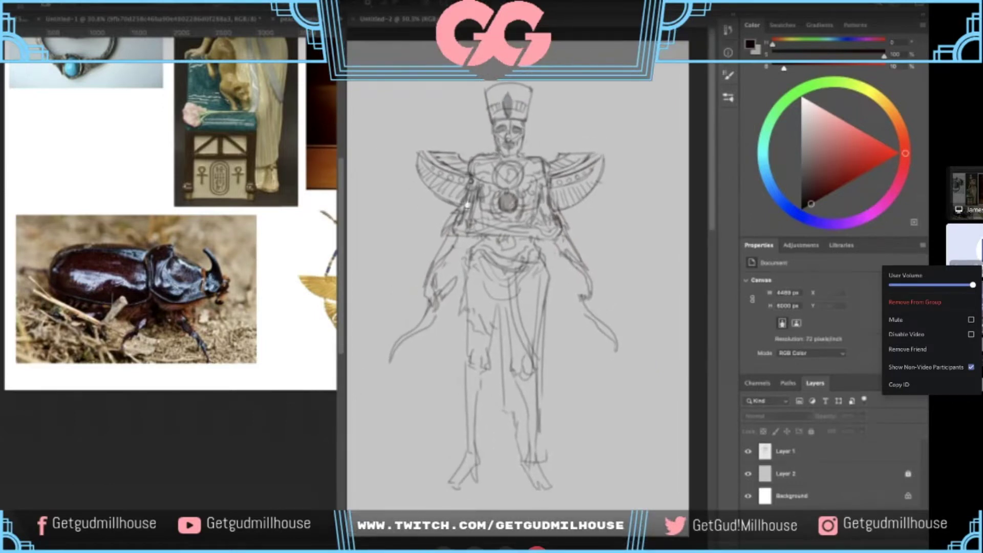
- Enlarge the rhinoceros beetle reference, reselect Layer 1 and redraw the upper outlines of both hanging insect limbs
click(147, 309)
scroll(147, 309, up, 5)
click(416, 239)
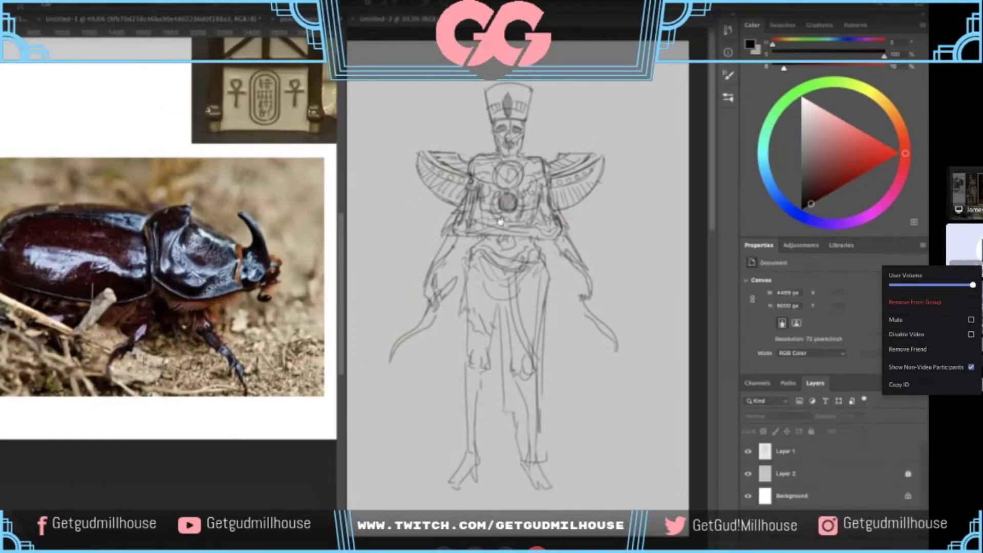
click(780, 460)
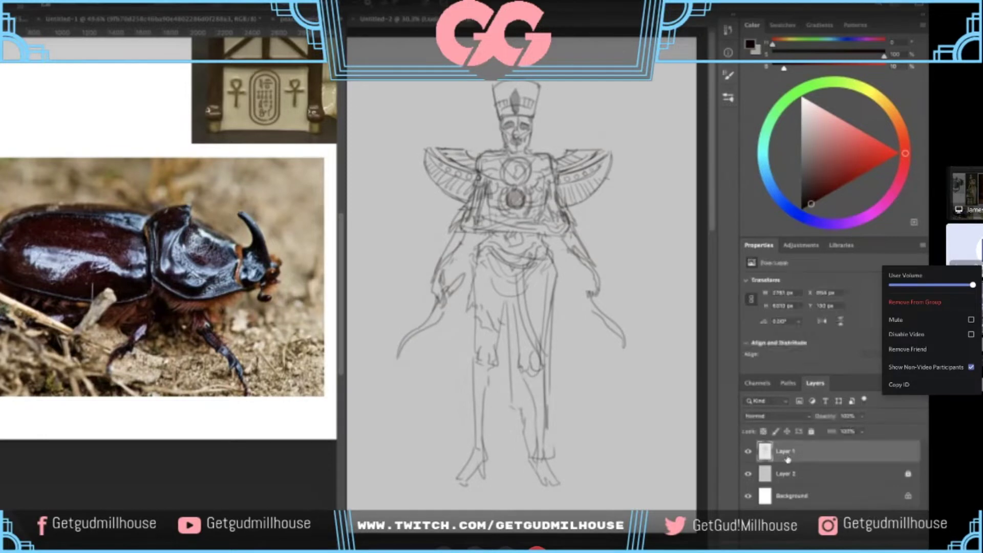
mouse_move(431, 227)
mouse_down()
mouse_move(450, 223)
mouse_move(448, 284)
mouse_up()
drag(472, 233, 452, 269)
drag(575, 237, 617, 281)
key(ctrl+z)
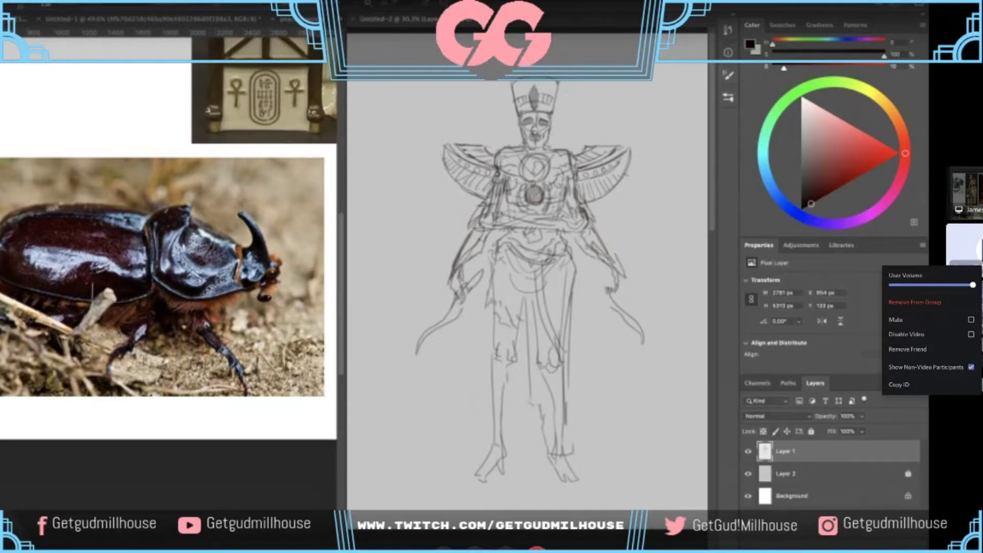
drag(618, 272, 598, 236)
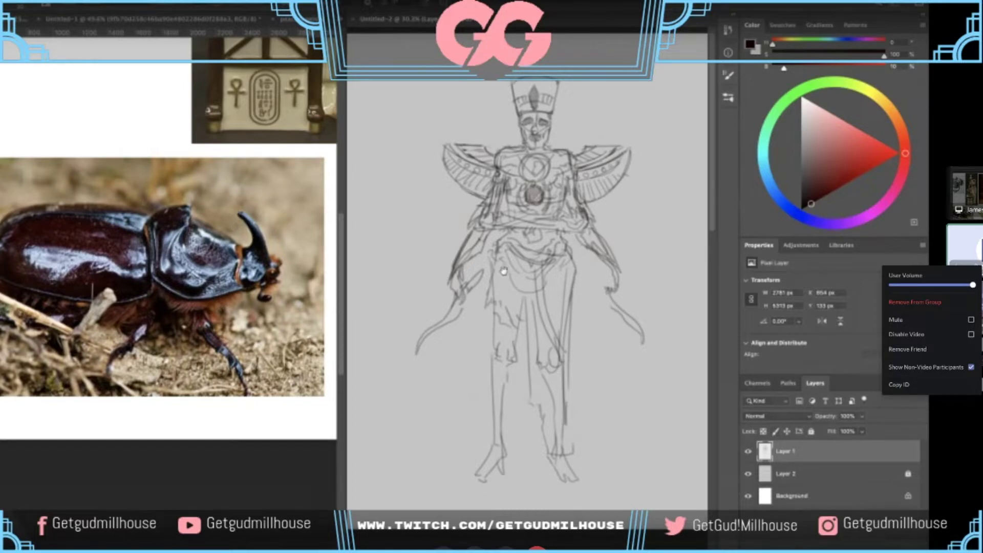
- Thicken and shade both hanging insect limbs as jointed, beetle-like legs with tapering lower segments
drag(503, 270, 513, 251)
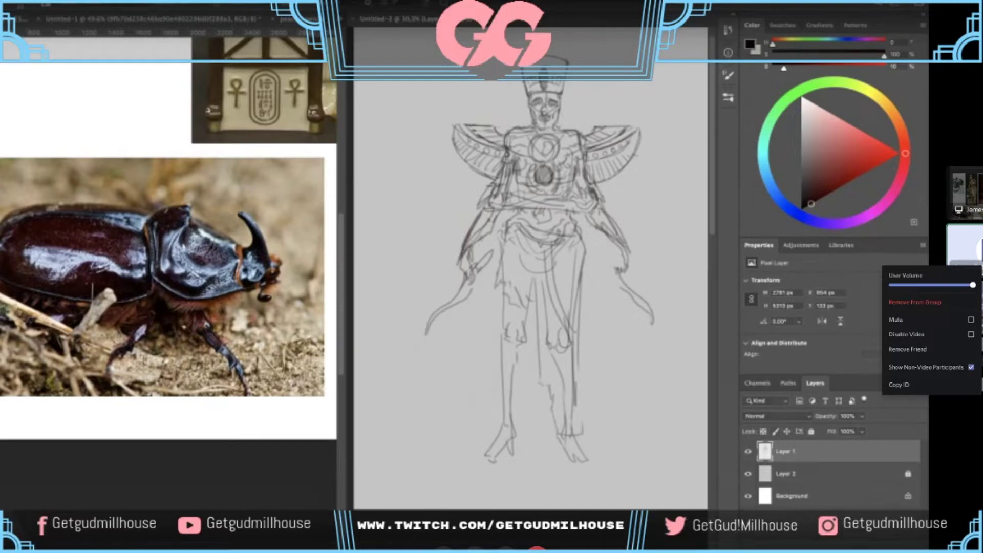
drag(476, 262, 453, 284)
mouse_move(471, 248)
mouse_down()
mouse_move(464, 293)
mouse_move(453, 299)
mouse_up()
mouse_move(615, 241)
mouse_down()
mouse_move(578, 235)
mouse_move(588, 251)
mouse_move(575, 267)
mouse_move(606, 298)
mouse_move(536, 277)
mouse_up()
key(ctrl+z)
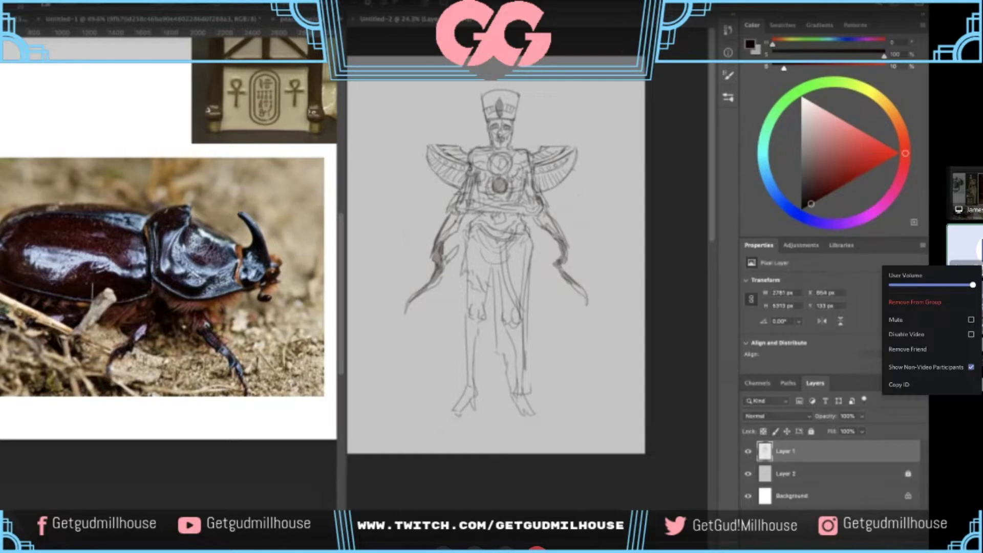
scroll(452, 212, up, 3)
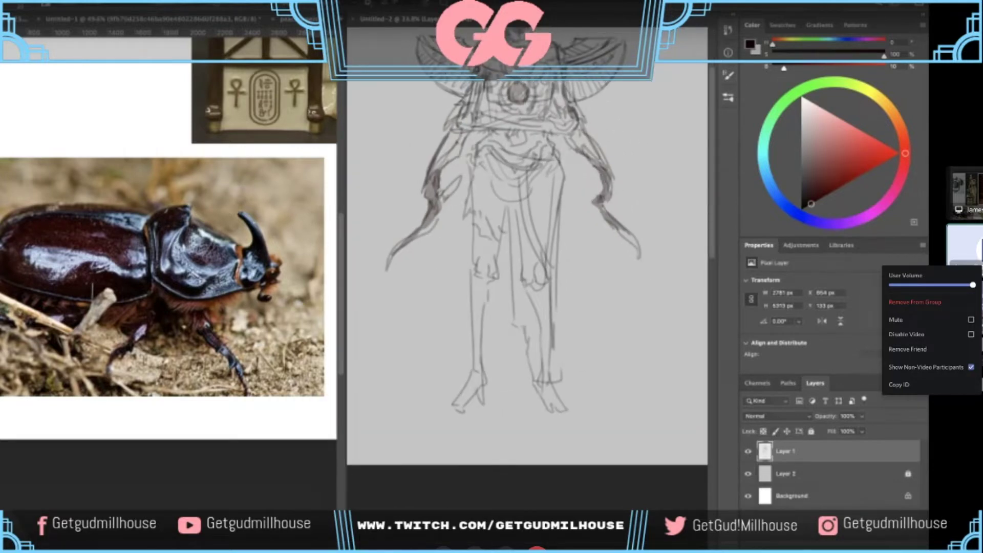
mouse_move(606, 180)
mouse_down()
mouse_move(588, 274)
mouse_move(601, 269)
mouse_move(540, 243)
mouse_up()
scroll(539, 243, up, 1)
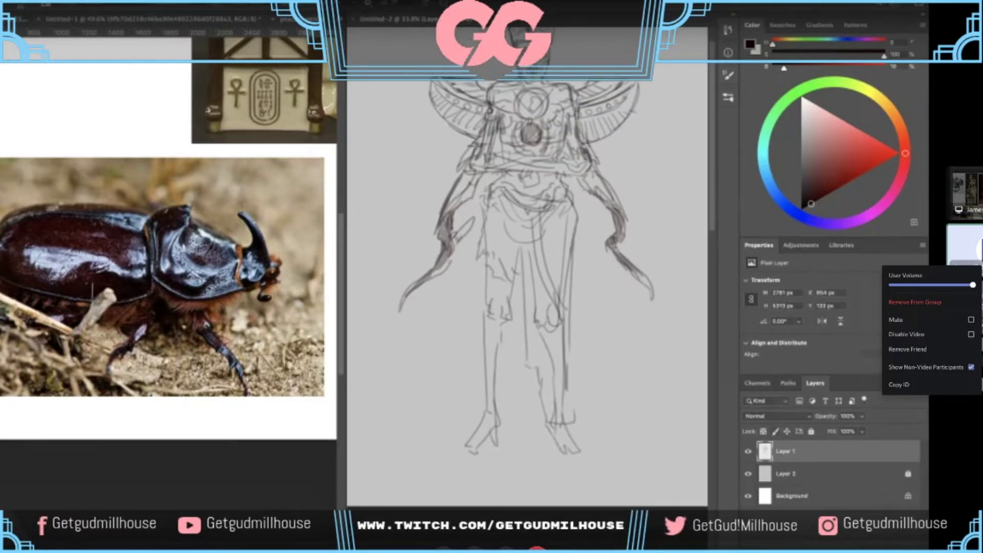
scroll(539, 243, up, 1)
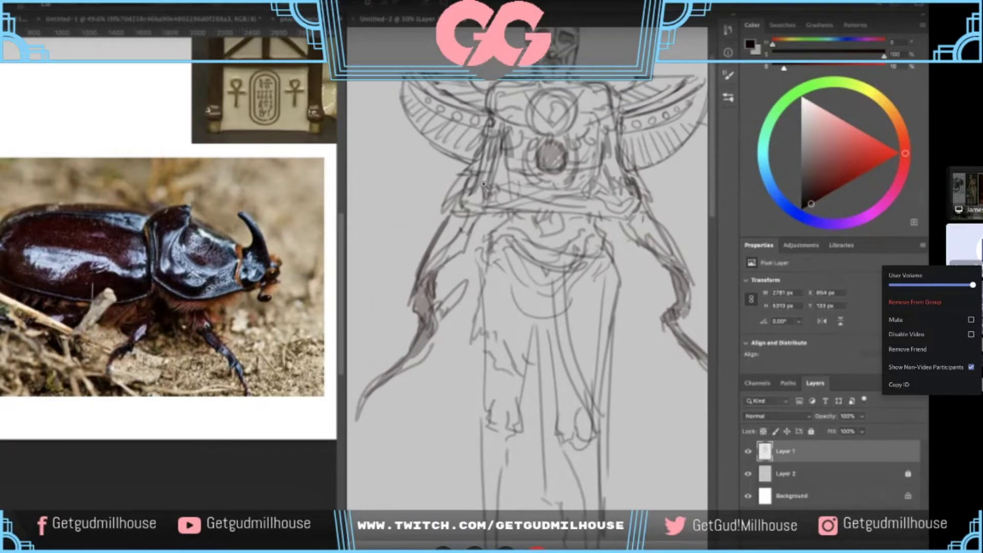
- Shade the inner sides of the figure's upper arms beside the torso
scroll(492, 185, up, 1)
scroll(506, 172, down, 2)
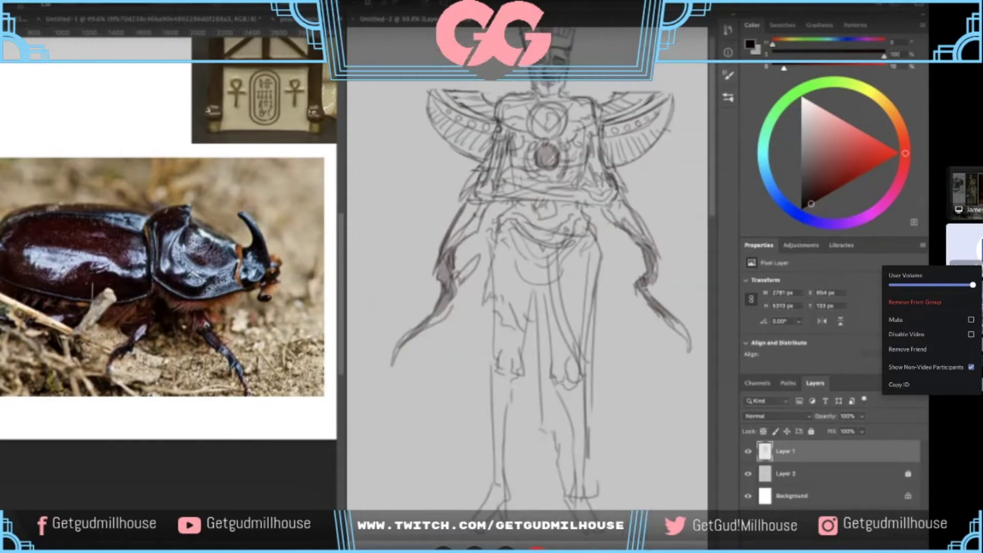
drag(508, 147, 504, 170)
scroll(585, 172, down, 2)
scroll(558, 211, up, 3)
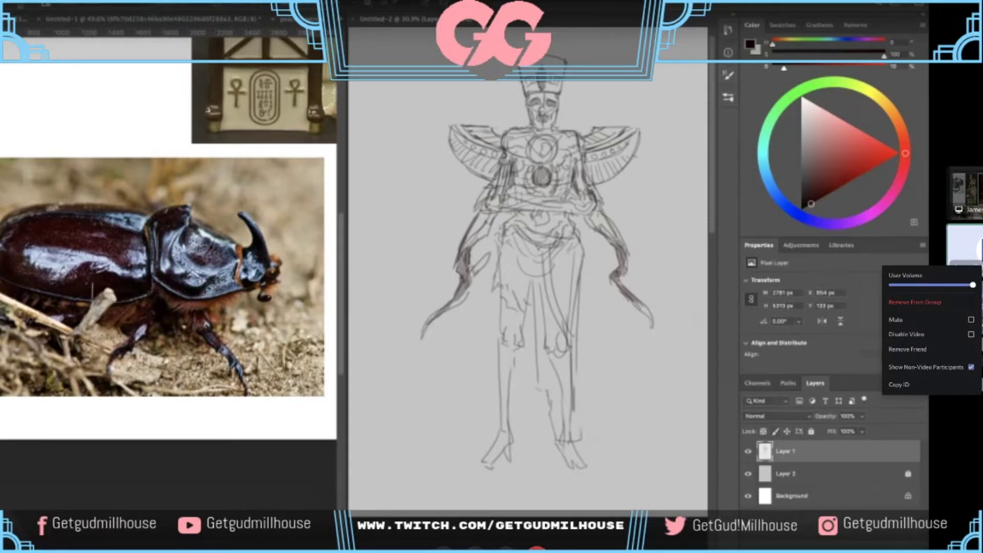
mouse_move(564, 258)
mouse_down()
mouse_move(484, 200)
mouse_move(498, 202)
mouse_move(513, 187)
mouse_move(509, 218)
mouse_move(533, 225)
mouse_up()
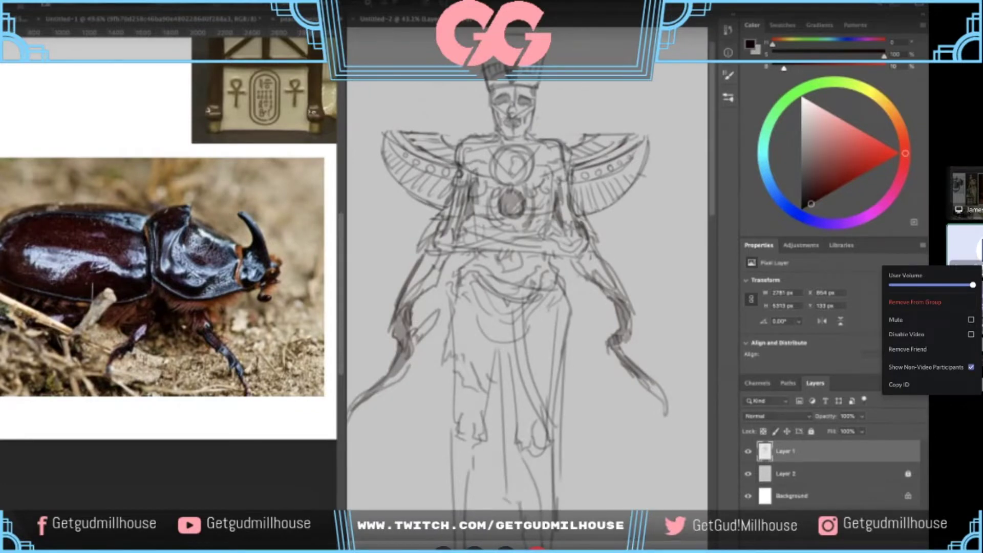
drag(557, 148, 560, 164)
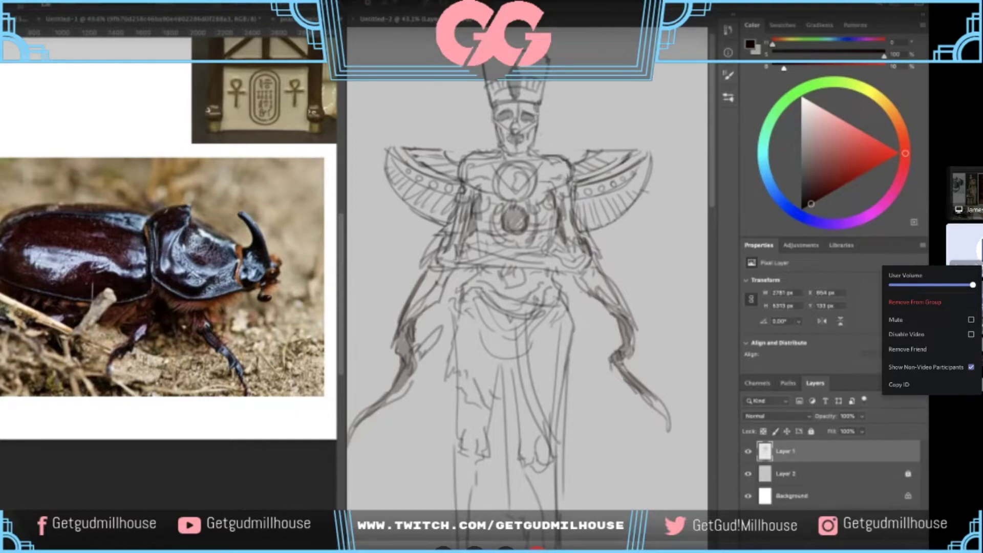
- Check the figure sketch as a whole and up close around the head, wings and torso
scroll(538, 192, down, 1)
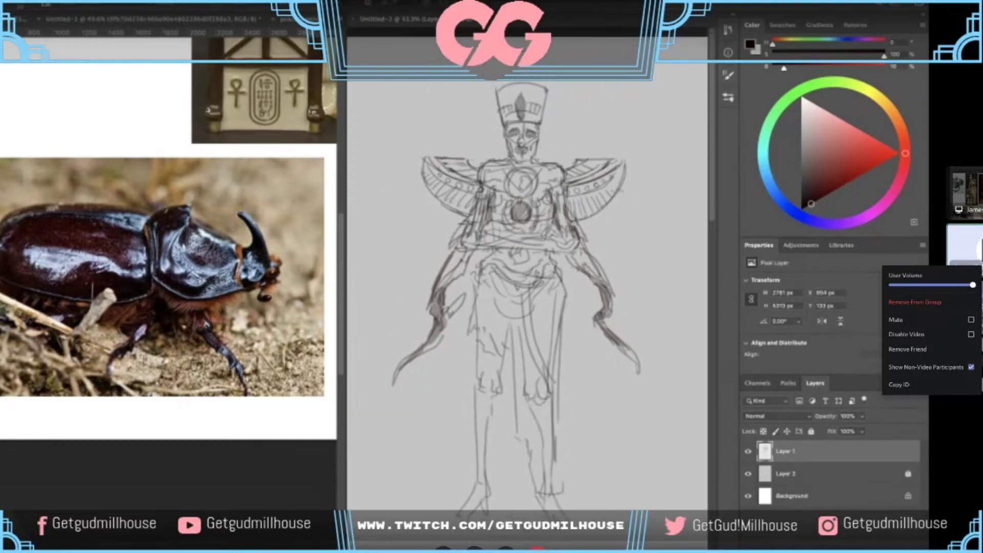
scroll(515, 156, up, 3)
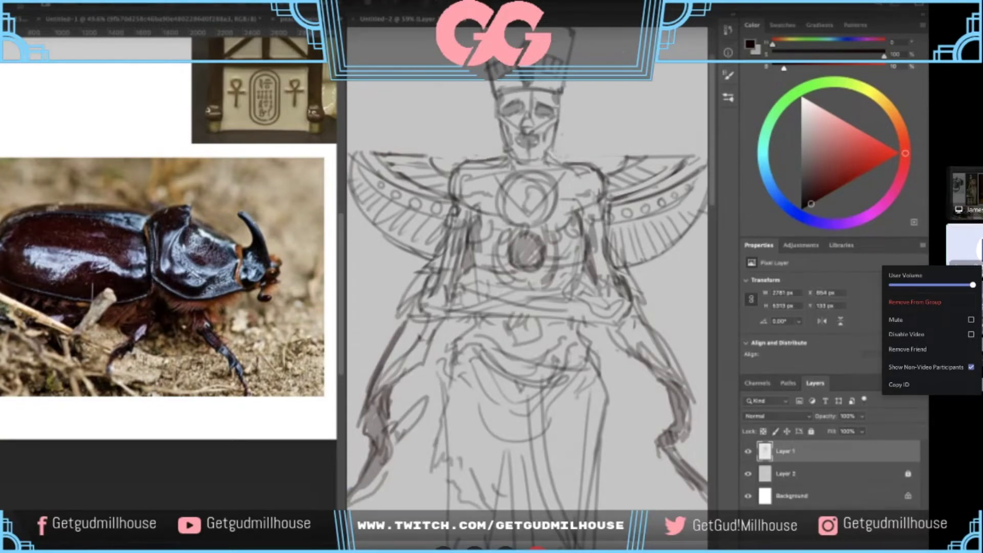
scroll(552, 157, down, 2)
scroll(543, 175, up, 2)
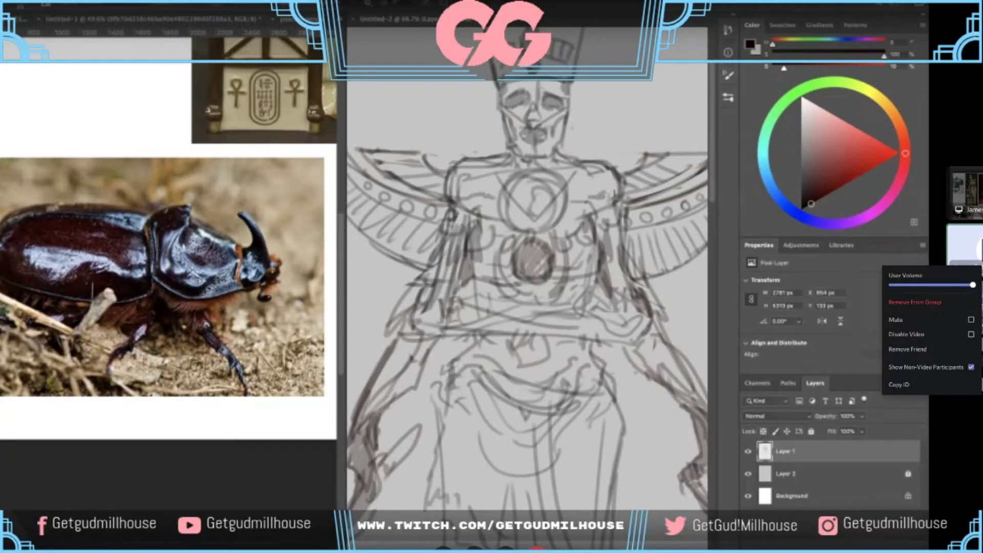
scroll(532, 161, down, 2)
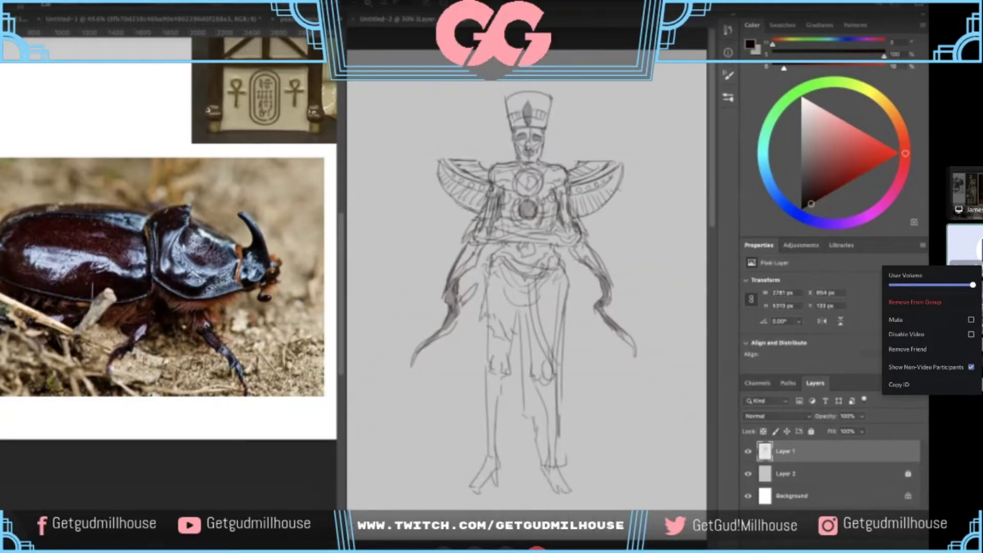
scroll(504, 259, down, 2)
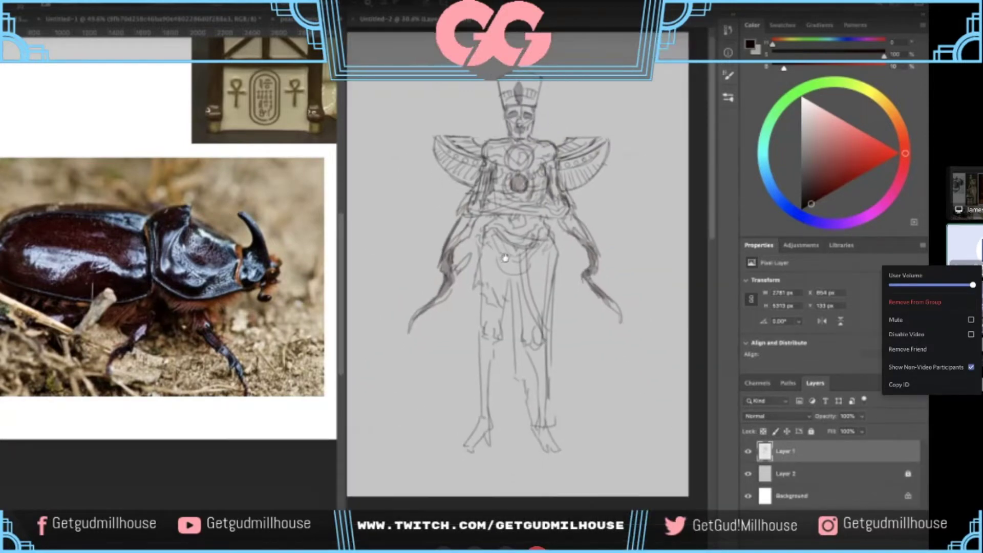
scroll(502, 167, down, 1)
scroll(501, 168, up, 3)
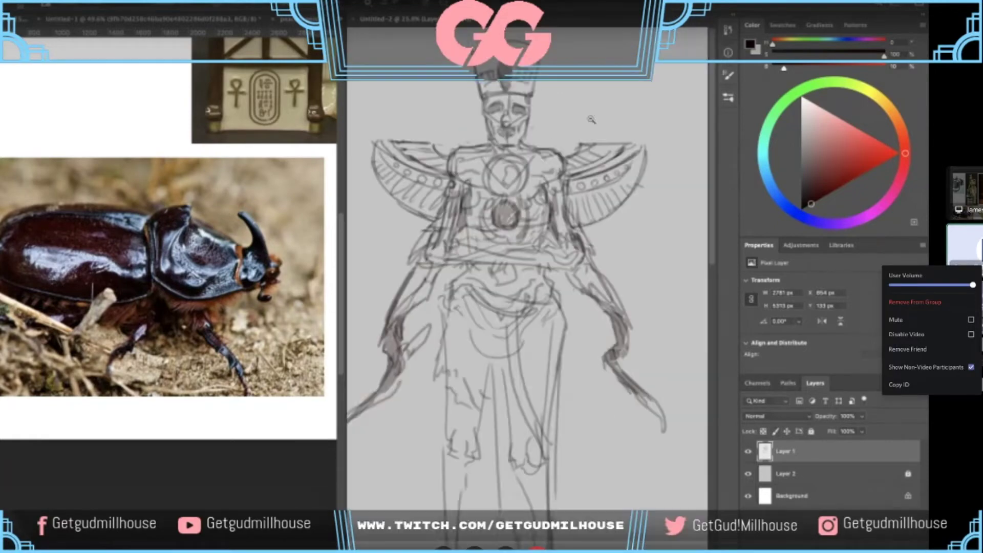
- Bring the mummy and winged scarab pendant references into view and sketch curved, horned jackal-like shapes rising above both shoulders on Layer 1
click(203, 255)
scroll(204, 255, down, 3)
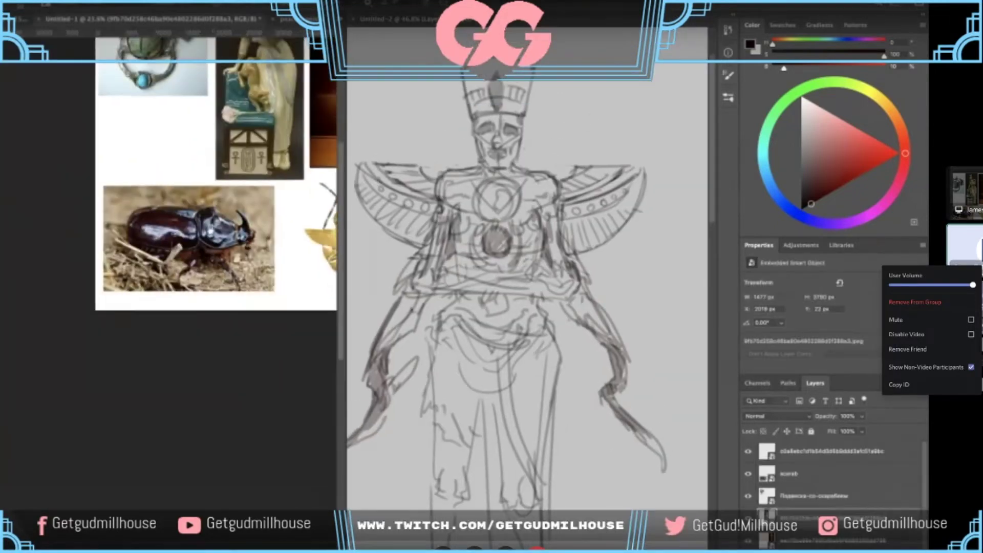
scroll(203, 255, up, 2)
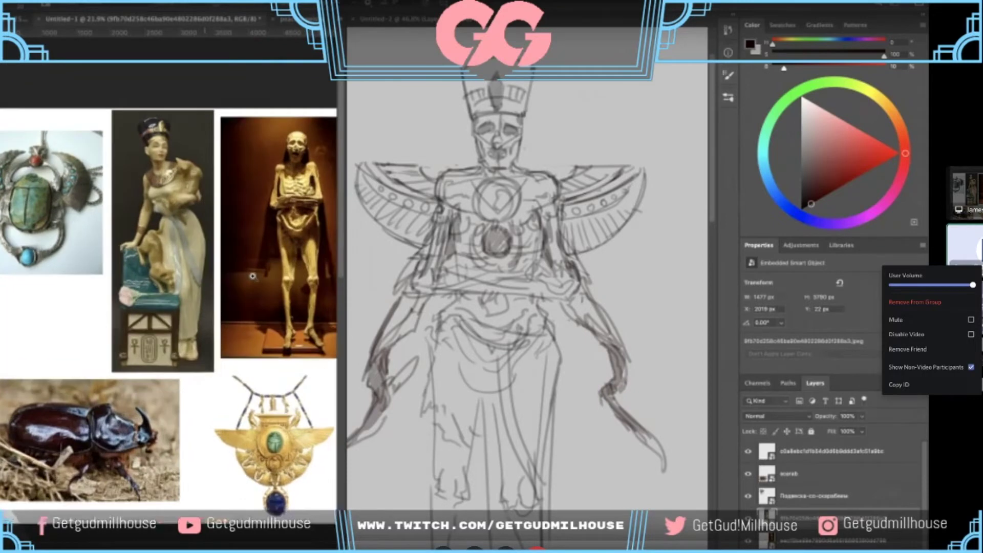
click(462, 143)
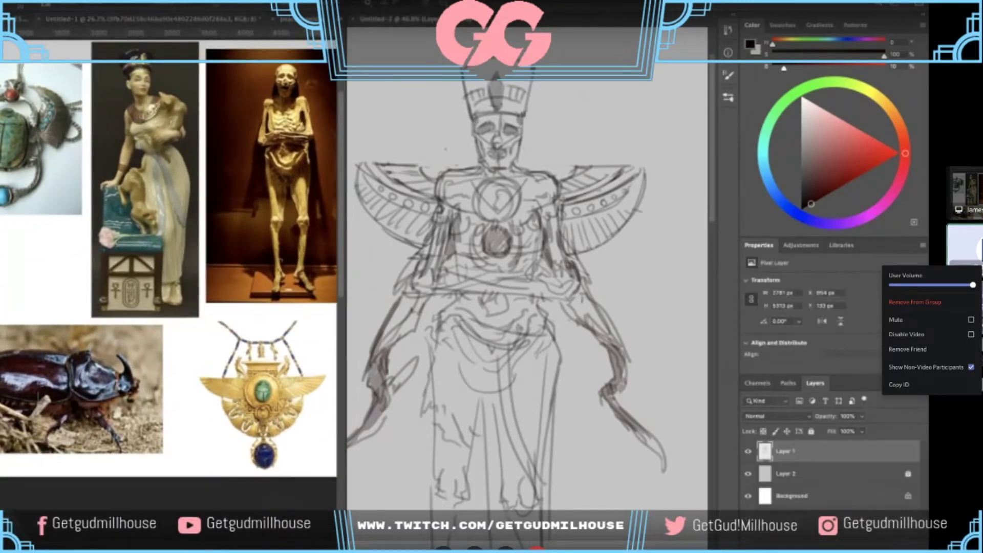
scroll(461, 133, up, 1)
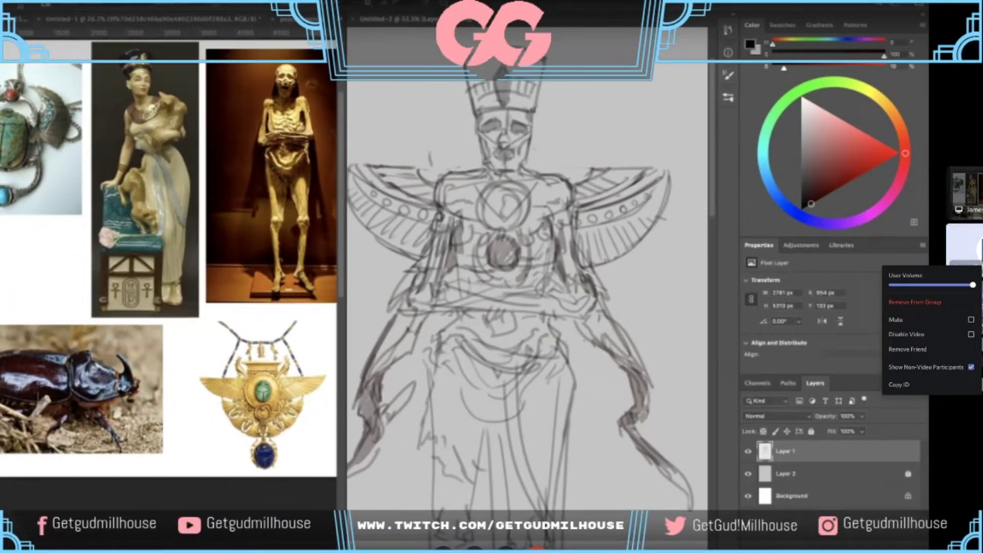
mouse_move(429, 154)
mouse_down()
mouse_move(446, 125)
mouse_move(459, 153)
mouse_move(417, 147)
mouse_up()
key(ctrl+z)
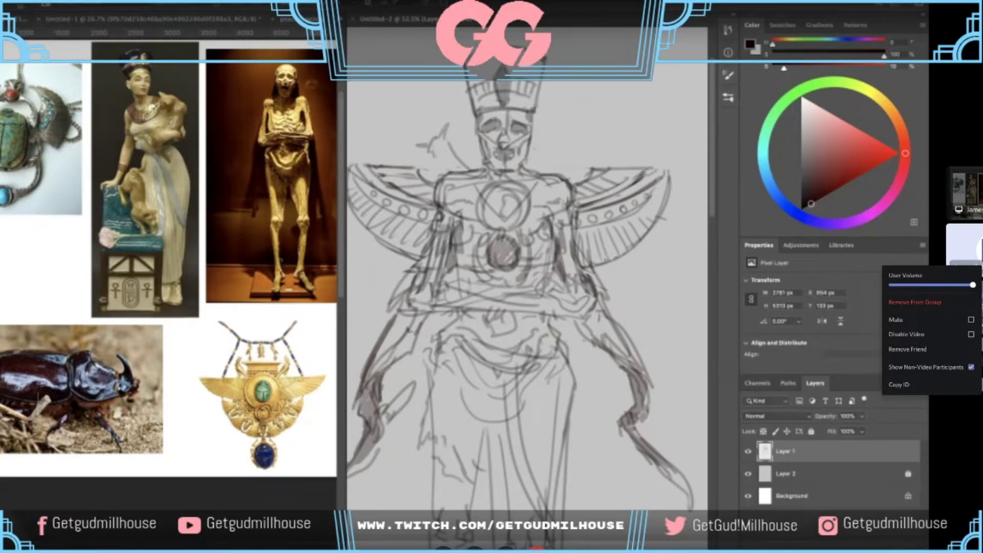
drag(554, 160, 535, 171)
mouse_move(569, 146)
mouse_down()
mouse_move(541, 172)
mouse_move(570, 131)
mouse_move(590, 152)
mouse_move(569, 171)
mouse_move(577, 174)
mouse_up()
- Add contour strokes around the chest discs and a horizontal line across the torso beneath the lower disc
drag(532, 205, 538, 229)
mouse_move(477, 185)
mouse_down()
mouse_move(481, 195)
mouse_move(529, 186)
mouse_up()
drag(546, 184, 537, 194)
drag(533, 153, 491, 156)
mouse_move(508, 256)
mouse_down()
mouse_move(516, 210)
mouse_move(512, 231)
mouse_move(522, 213)
mouse_move(494, 214)
mouse_move(490, 265)
mouse_move(510, 196)
mouse_up()
scroll(512, 197, up, 2)
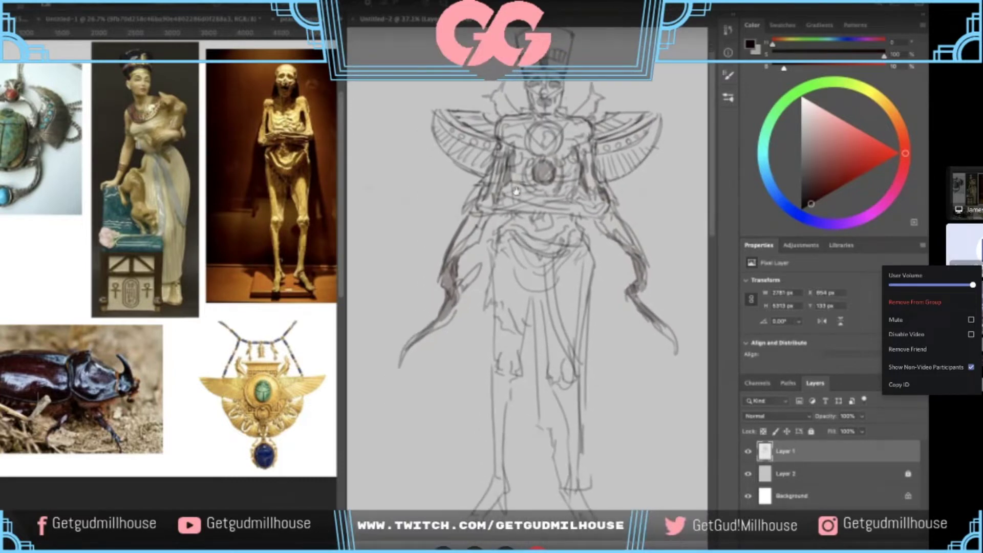
drag(501, 197, 593, 193)
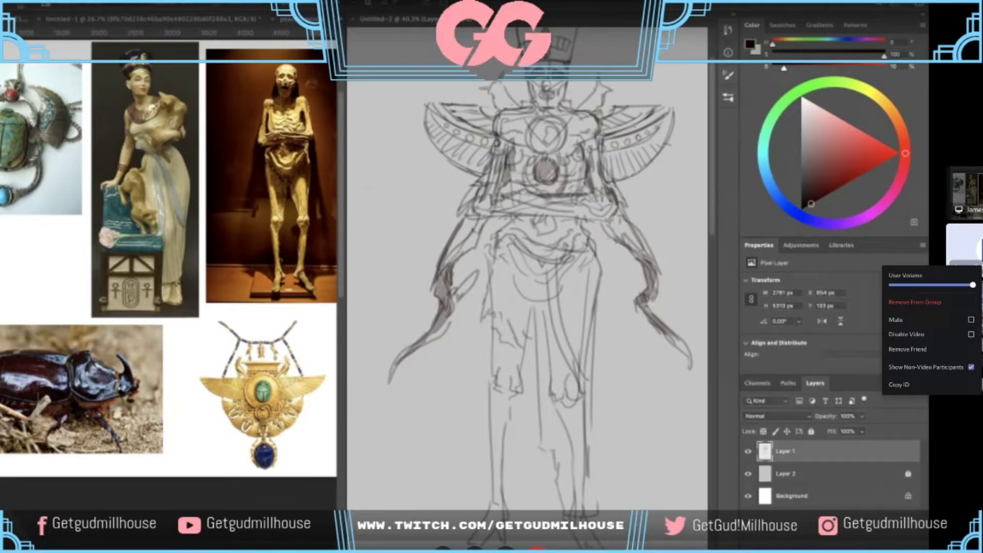
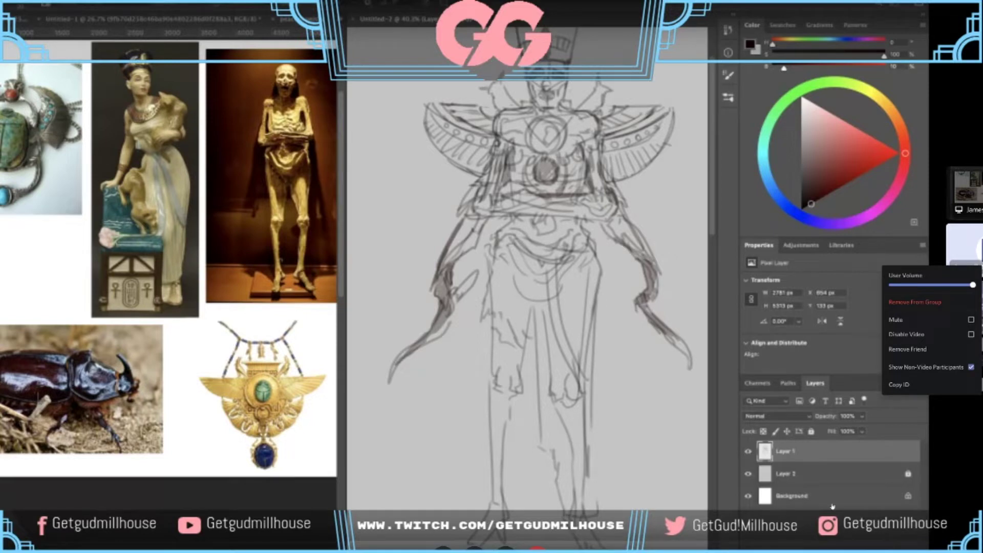
- Try new contour strokes along the thigh beneath the torn cloth on the viewer's left, undoing the unwanted ones
click(955, 475)
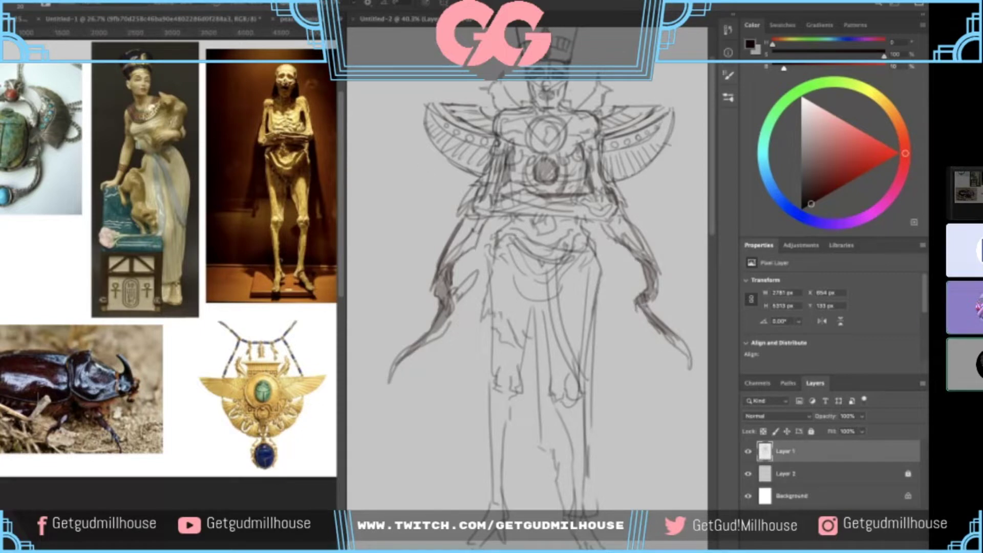
scroll(527, 276, down, 2)
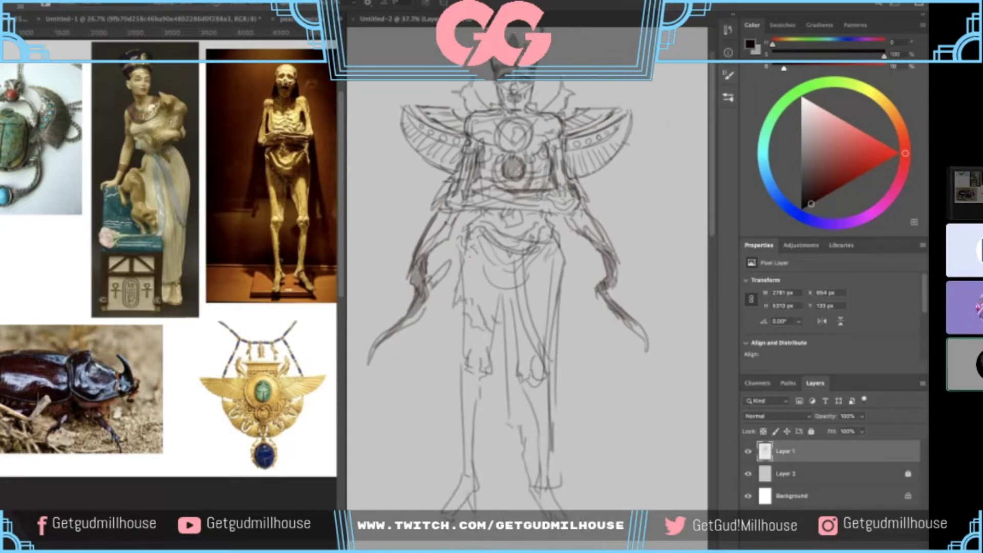
key(ctrl+z)
mouse_move(465, 257)
mouse_down()
mouse_move(470, 367)
mouse_move(472, 335)
mouse_up()
key(ctrl+z)
key(ctrl+z)
key(ctrl+z)
drag(499, 297, 479, 349)
key(ctrl+z)
scroll(527, 276, down, 2)
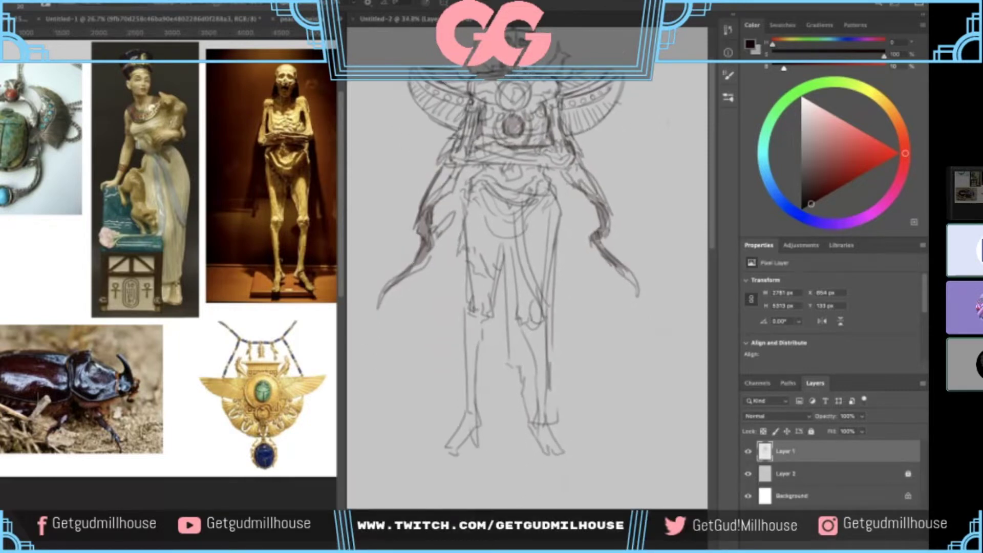
scroll(527, 276, up, 2)
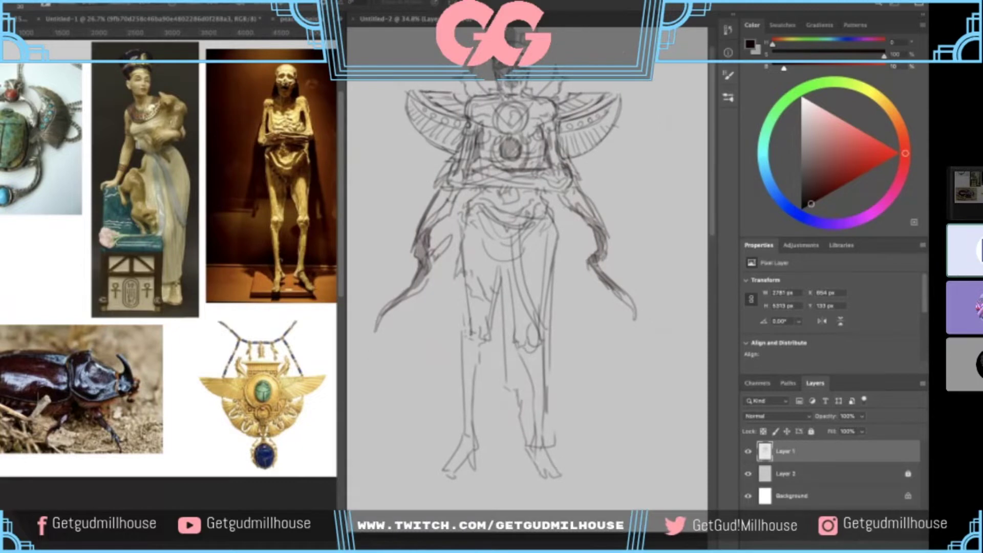
scroll(527, 277, down, 2)
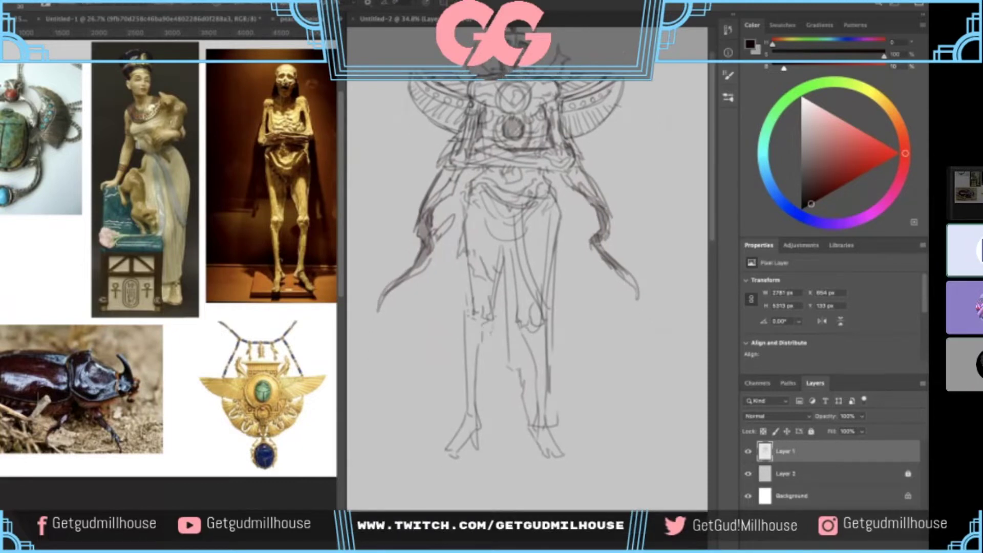
- Redraw the knee and shin contours of the leg on the viewer's left as a thin, bony limb, erasing stray lines at the knee
drag(490, 329, 478, 405)
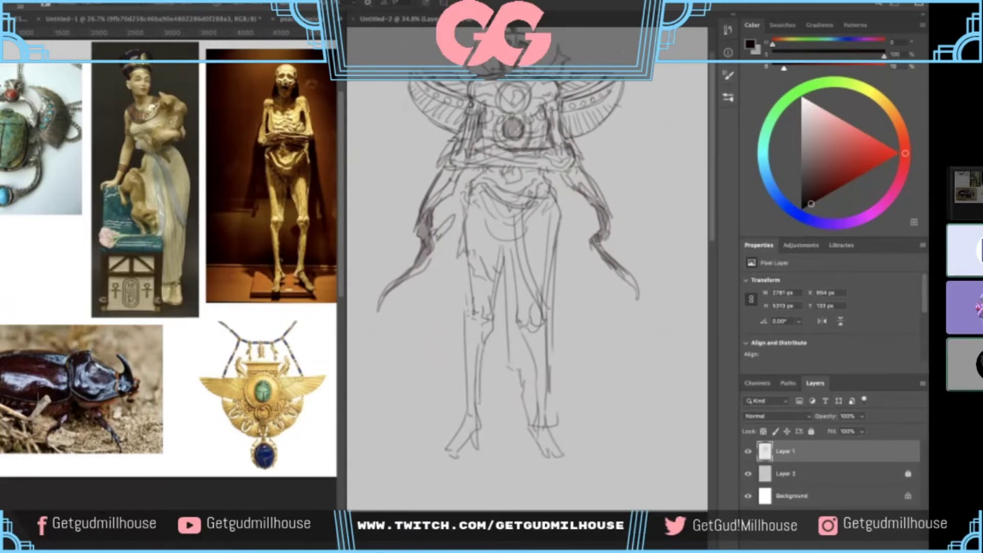
drag(471, 312, 466, 404)
key(ctrl+z)
key(e)
drag(464, 313, 468, 335)
key(b)
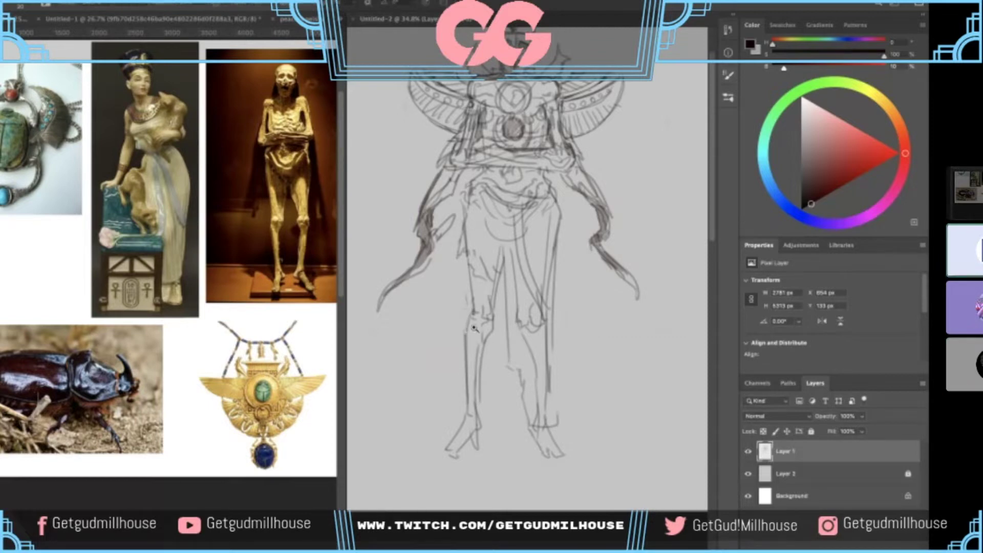
scroll(475, 327, down, 1)
scroll(499, 280, down, 1)
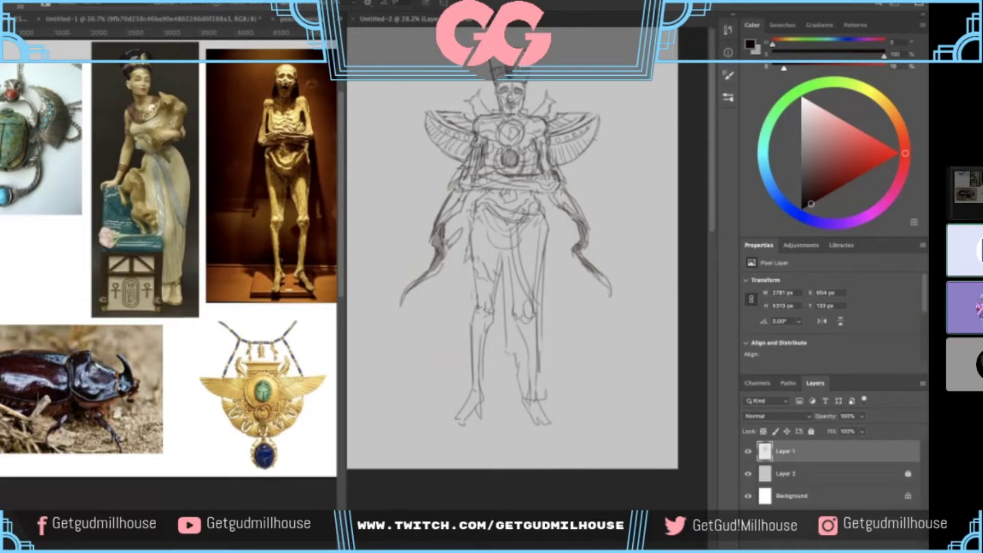
- Define the lower edge of the curved cloth sash hanging across the hips and shade its underside
scroll(513, 186, up, 2)
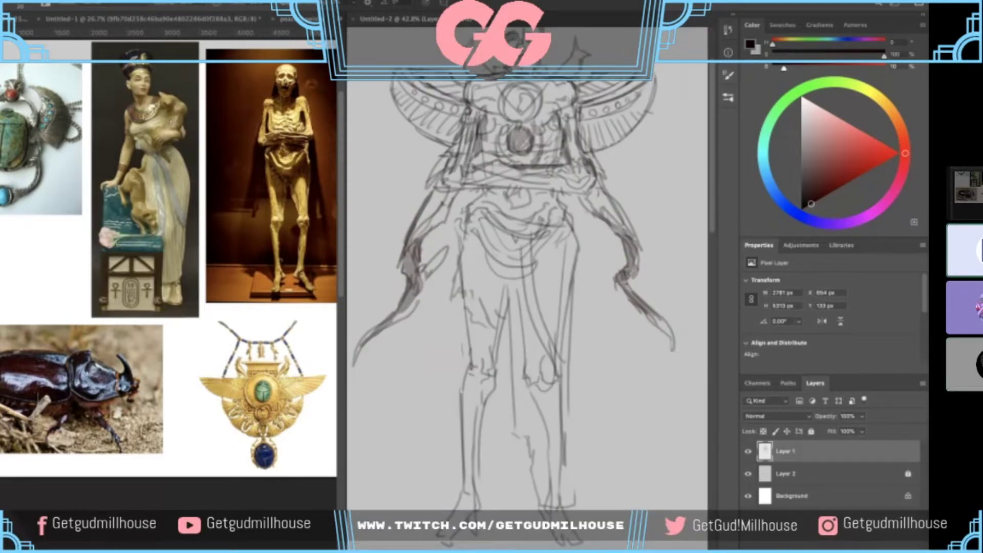
drag(471, 233, 535, 281)
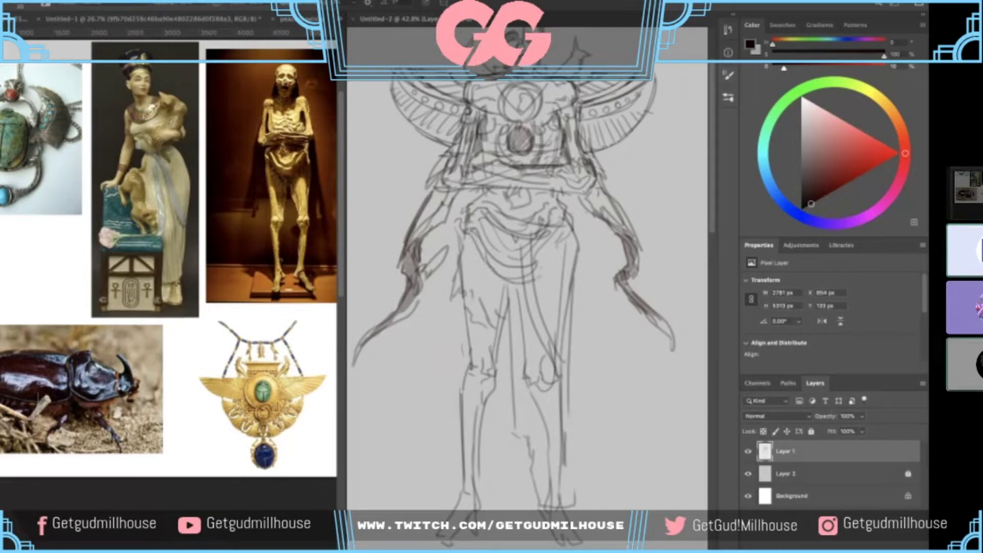
mouse_move(470, 236)
mouse_down()
mouse_move(483, 260)
mouse_move(508, 271)
mouse_up()
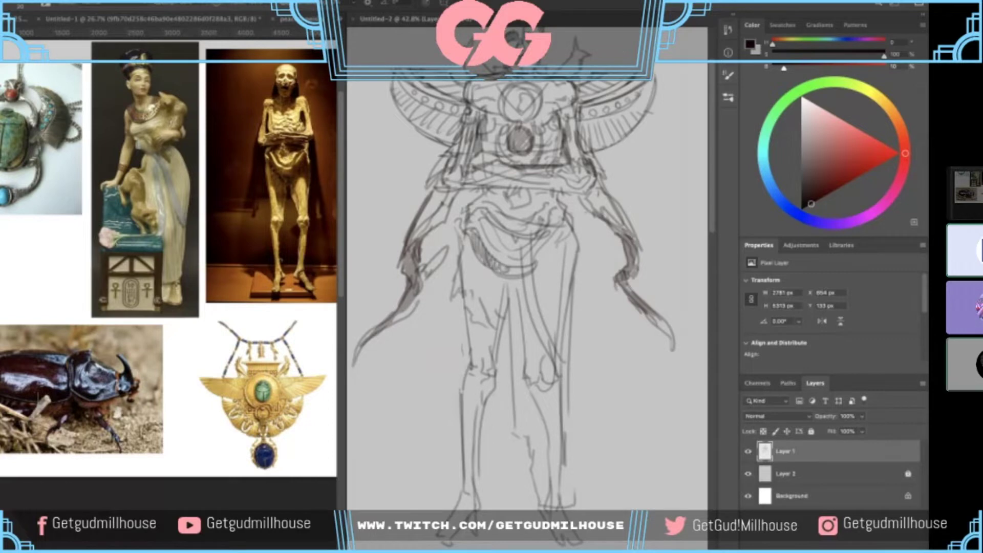
scroll(519, 272, down, 3)
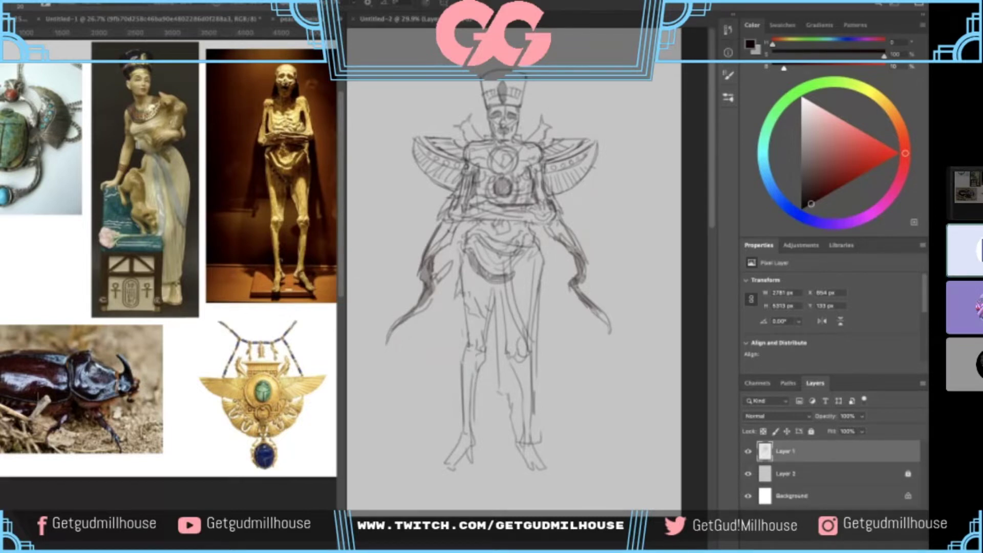
drag(528, 274, 541, 259)
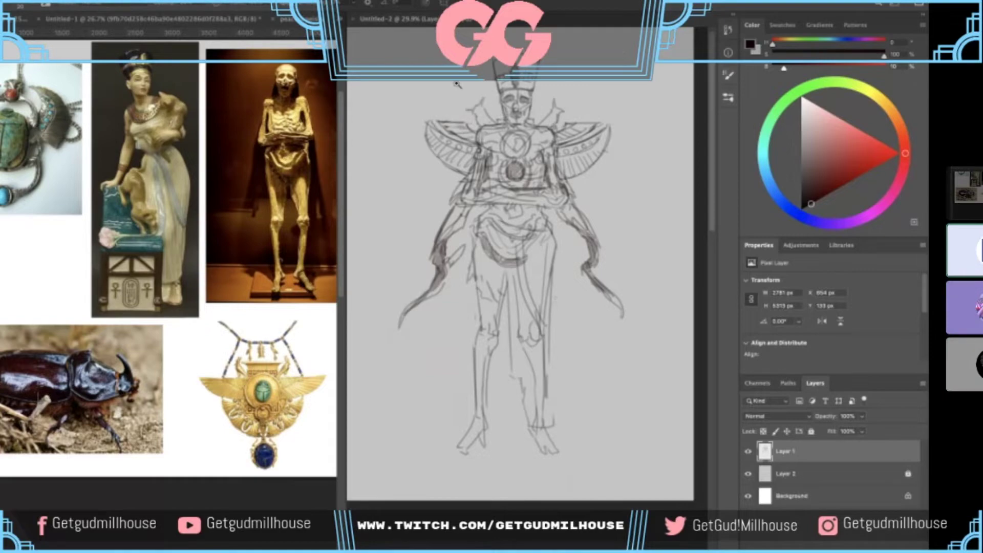
- Enlarge the winged scarab pendant reference and redraw the jackal-like head above the shoulder on the viewer's left
scroll(470, 92, up, 2)
click(258, 362)
scroll(257, 362, up, 6)
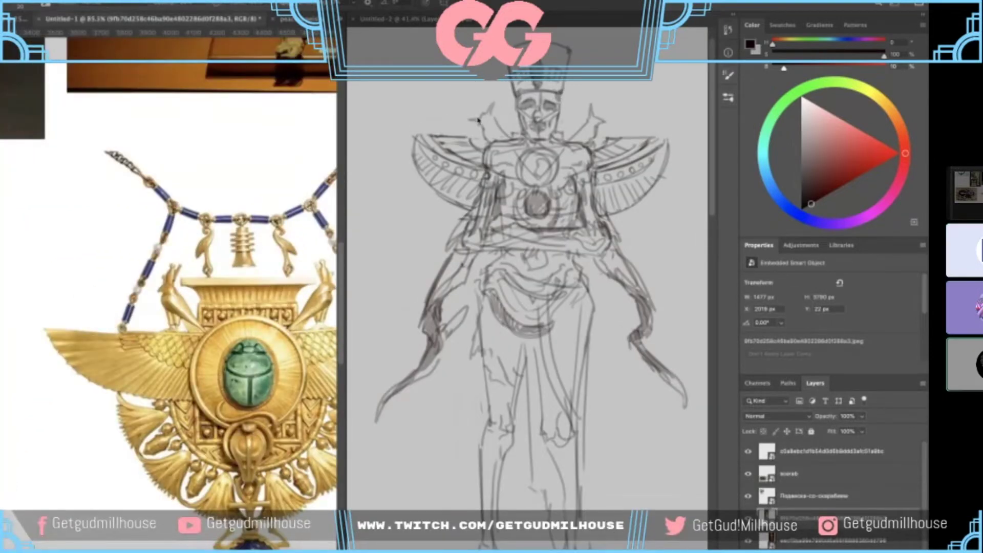
click(476, 118)
mouse_move(471, 119)
mouse_down()
mouse_move(486, 114)
mouse_move(486, 140)
mouse_move(513, 136)
mouse_move(485, 105)
mouse_up()
key(super+z)
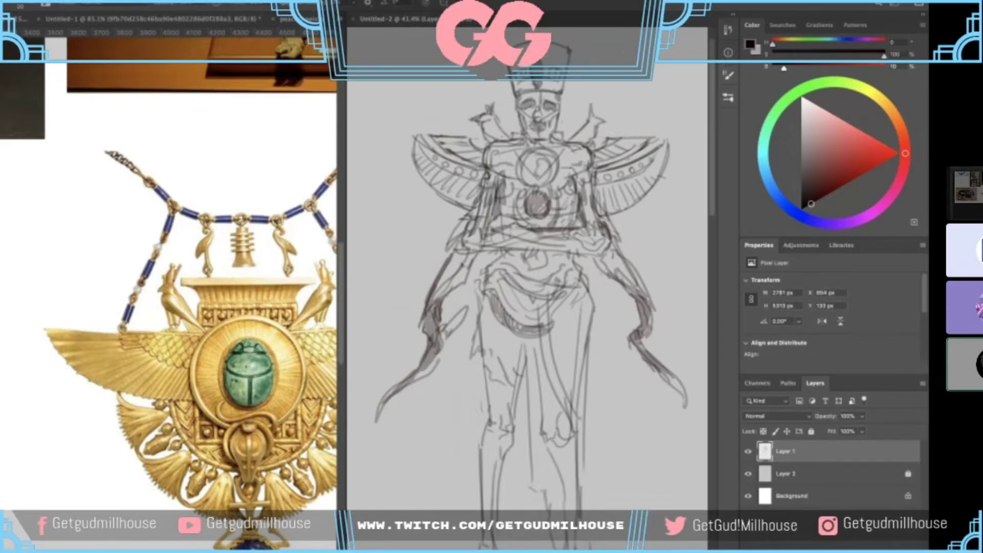
- Compare the whole sketch with the scarab pendant and the queen statuette's long draped skirt on the reference board
drag(580, 84, 528, 138)
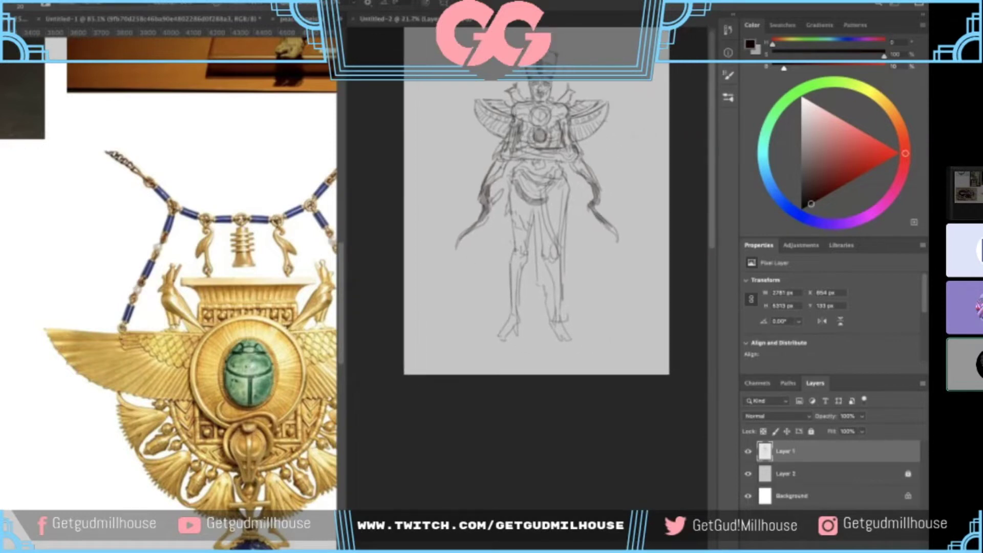
click(252, 225)
drag(253, 226, 237, 260)
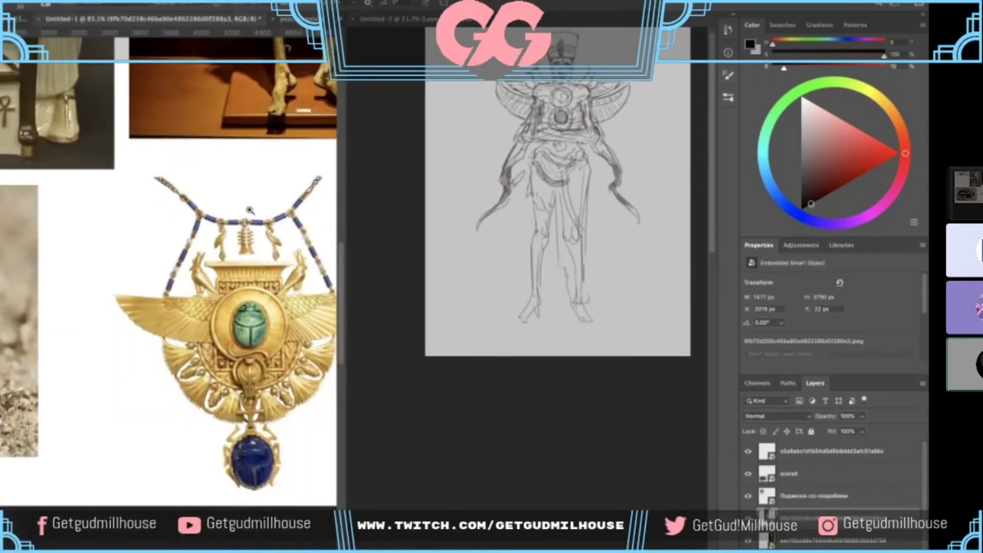
drag(260, 153, 230, 255)
drag(270, 105, 318, 263)
click(538, 234)
click(237, 279)
scroll(318, 263, up, 2)
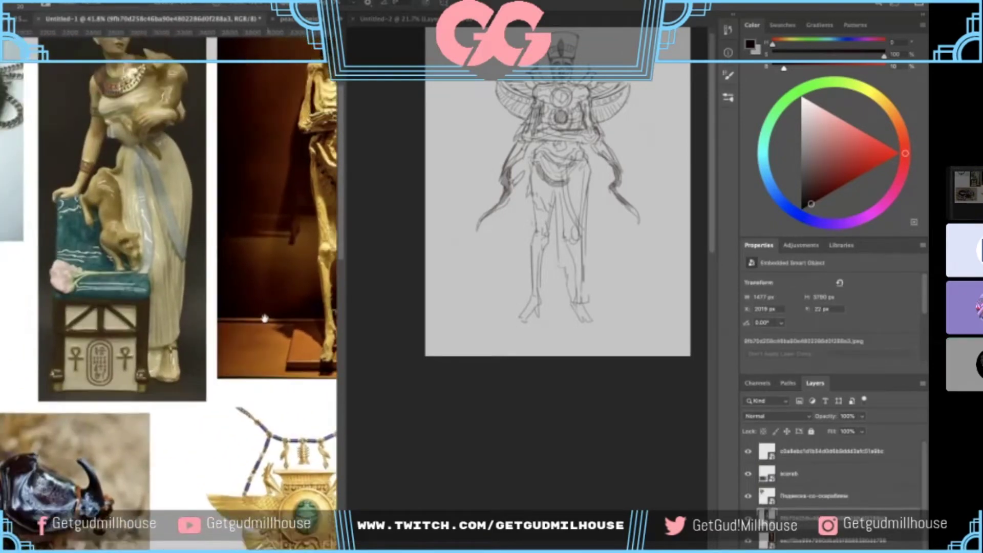
click(569, 197)
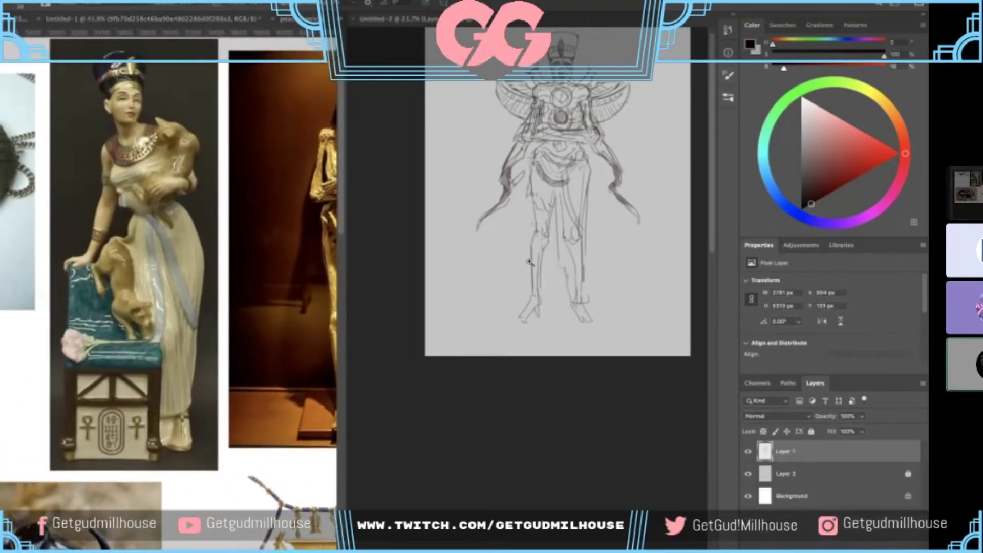
- Strengthen the long centre fold line of the cloth hanging between the two legs
scroll(530, 262, up, 2)
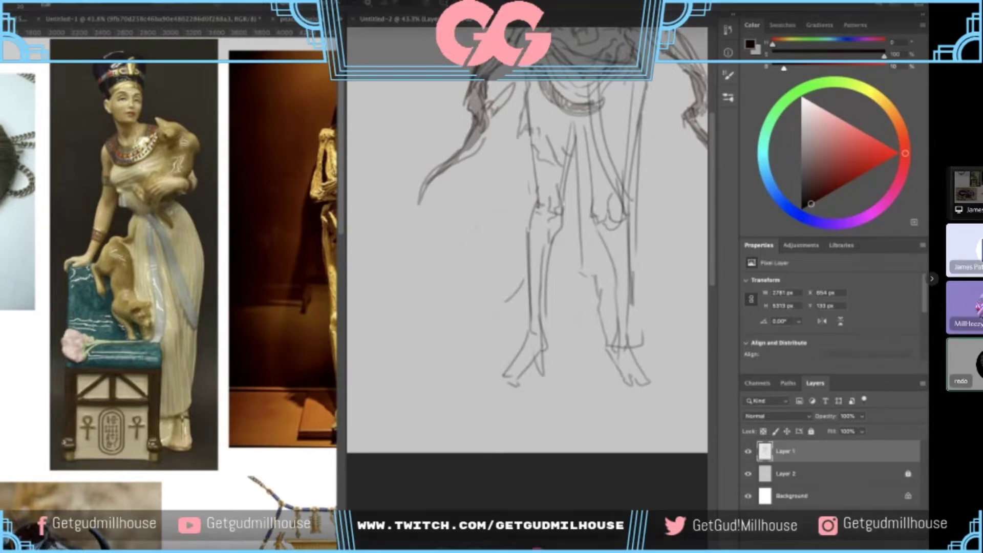
right_click(965, 368)
drag(526, 253, 489, 309)
scroll(517, 253, down, 2)
key(ctrl+z)
mouse_move(520, 172)
mouse_down()
mouse_move(529, 301)
mouse_move(555, 305)
mouse_up()
drag(549, 290, 546, 352)
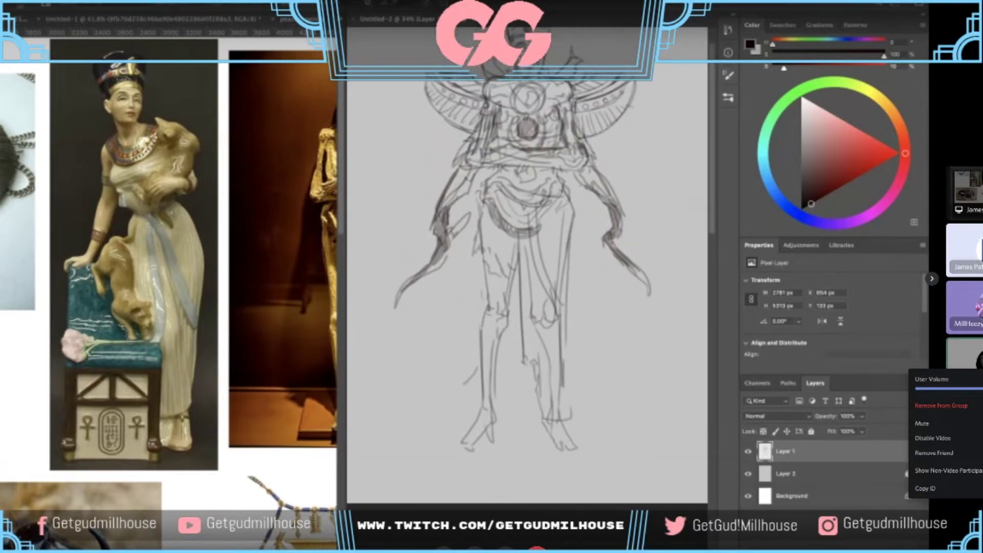
- Draw a short vertical centre line from the waist down through the curved sash on the hips
scroll(532, 406, down, 1)
scroll(532, 407, up, 1)
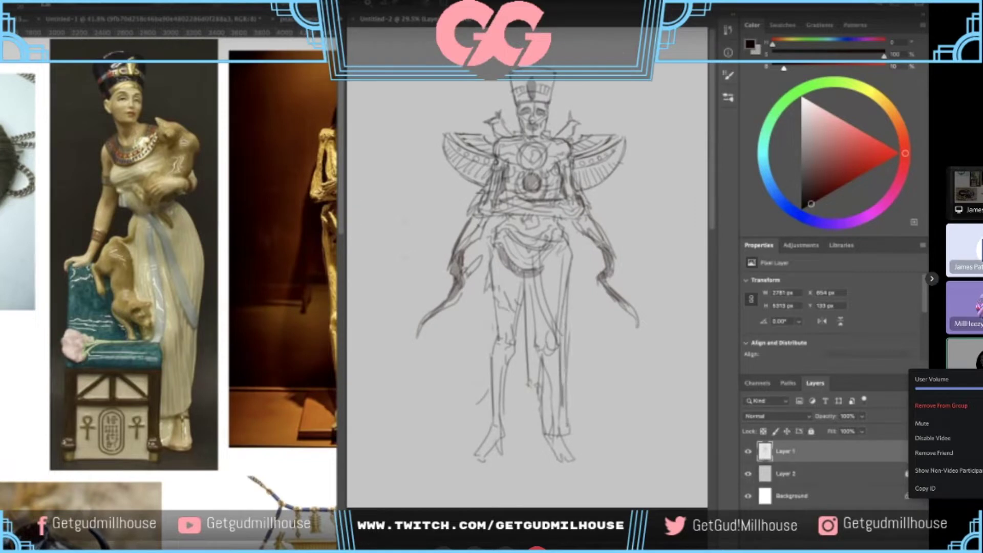
scroll(573, 353, down, 1)
scroll(567, 307, up, 2)
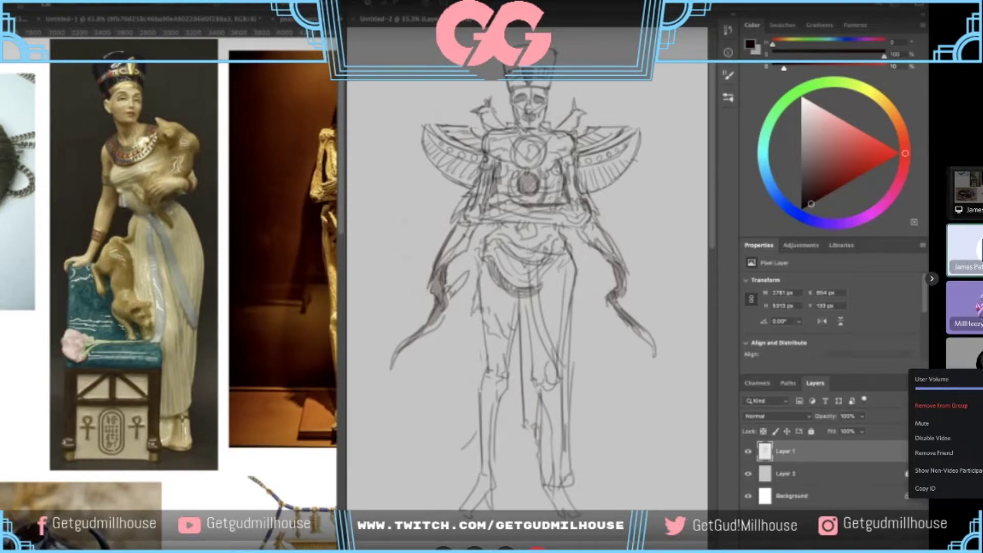
drag(528, 238, 529, 261)
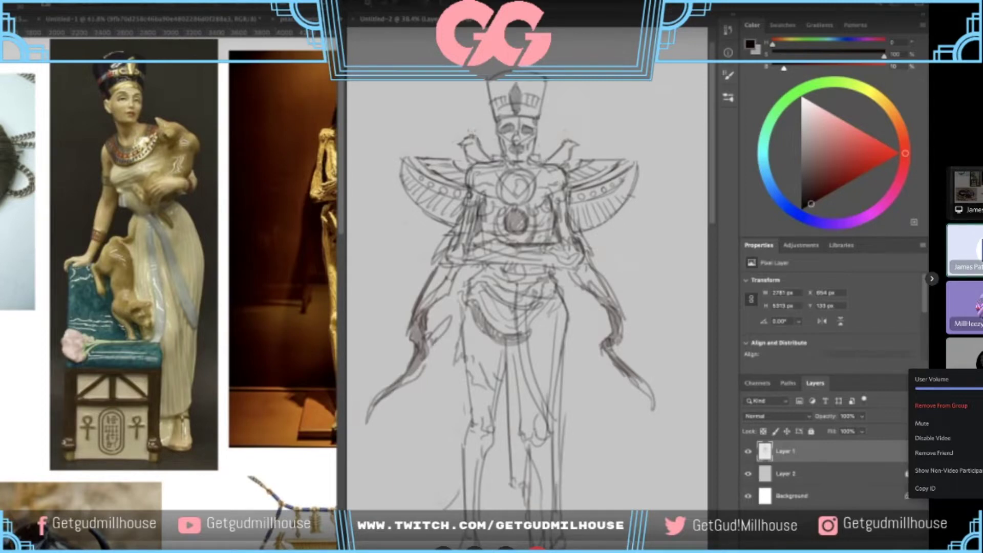
- Review the whole figure's proportions and silhouette beside the queen statuette and the scarab pendant references
scroll(533, 204, down, 5)
scroll(533, 204, up, 4)
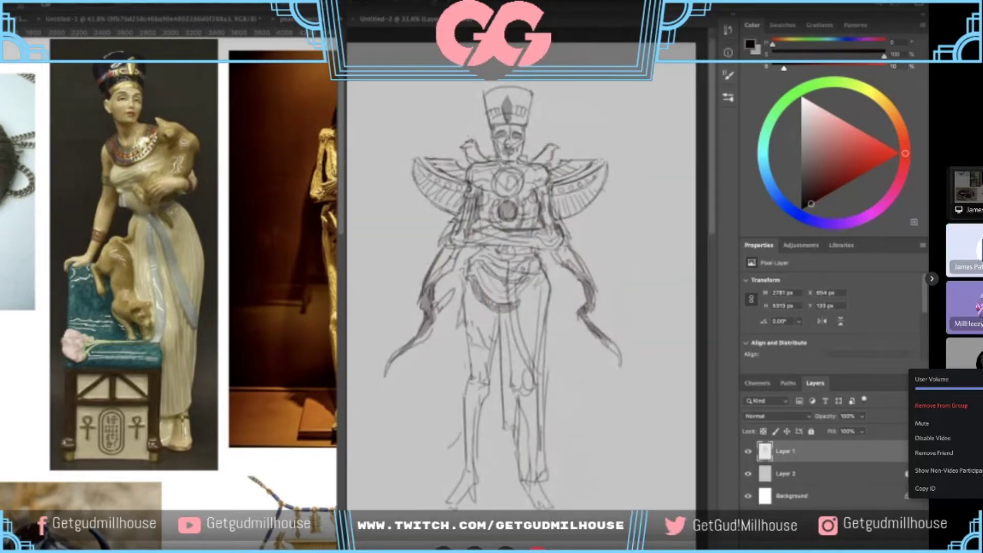
drag(581, 174, 604, 163)
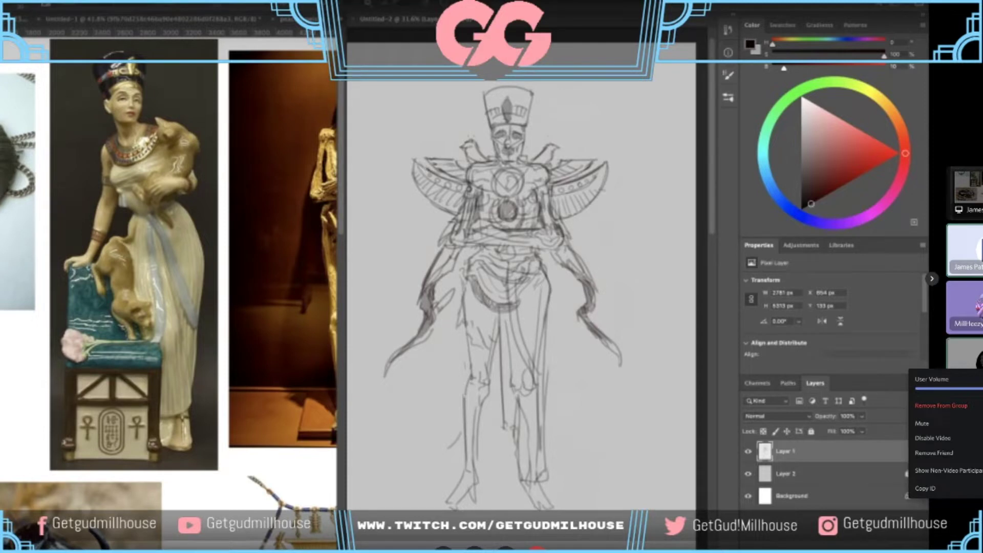
scroll(440, 171, down, 2)
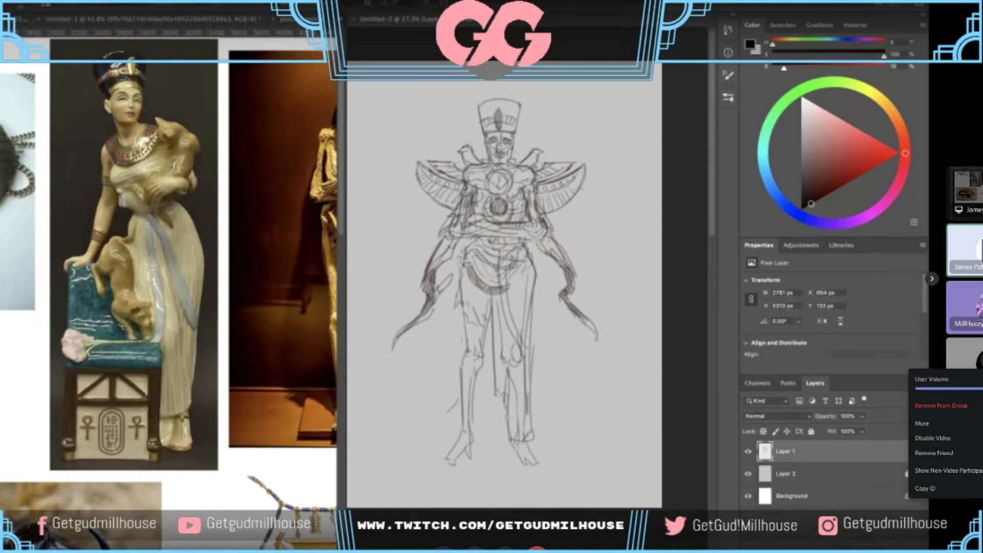
scroll(560, 203, up, 2)
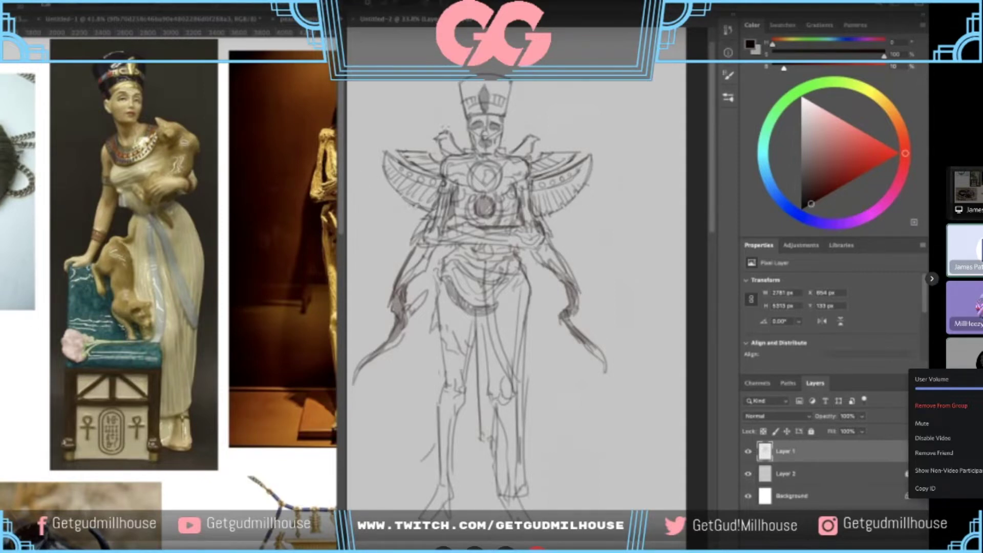
mouse_move(407, 212)
mouse_down()
mouse_move(393, 222)
mouse_move(440, 228)
mouse_up()
mouse_move(484, 205)
mouse_down()
mouse_move(452, 207)
mouse_move(519, 175)
mouse_up()
scroll(518, 176, up, 2)
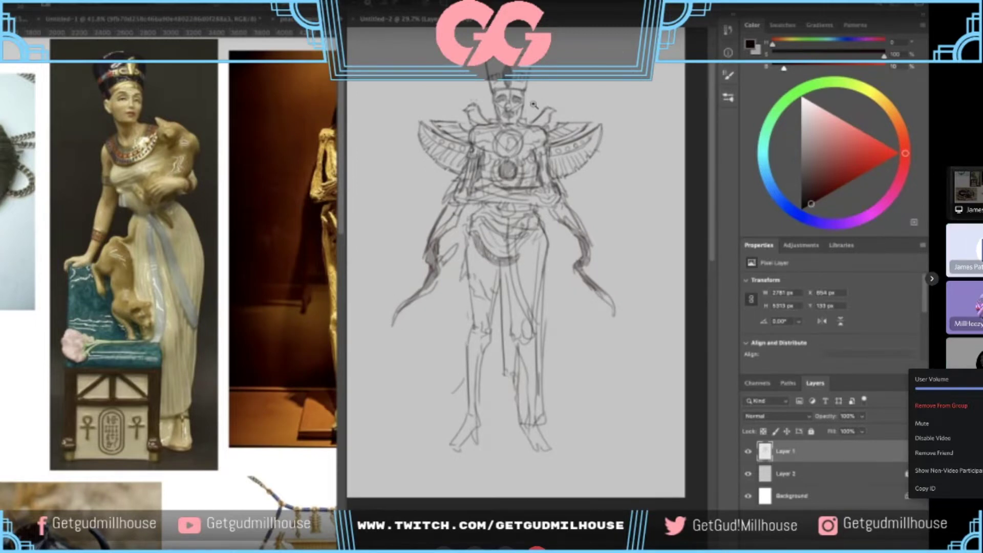
scroll(533, 104, up, 3)
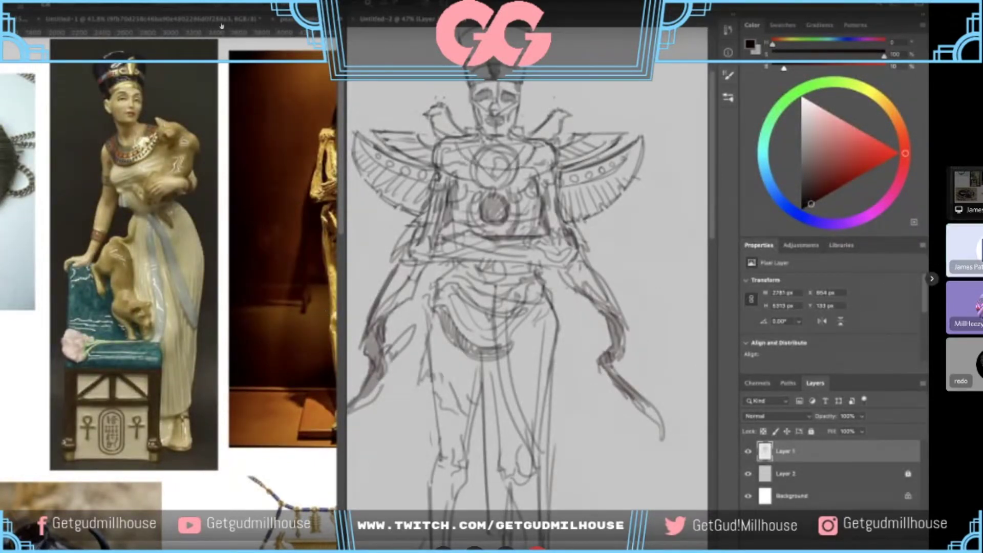
scroll(509, 138, down, 1)
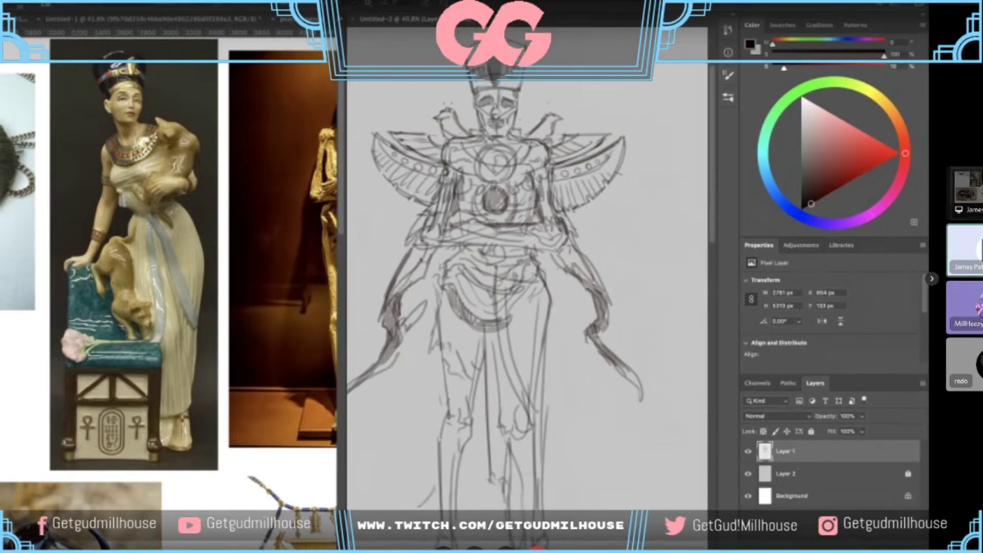
click(358, 205)
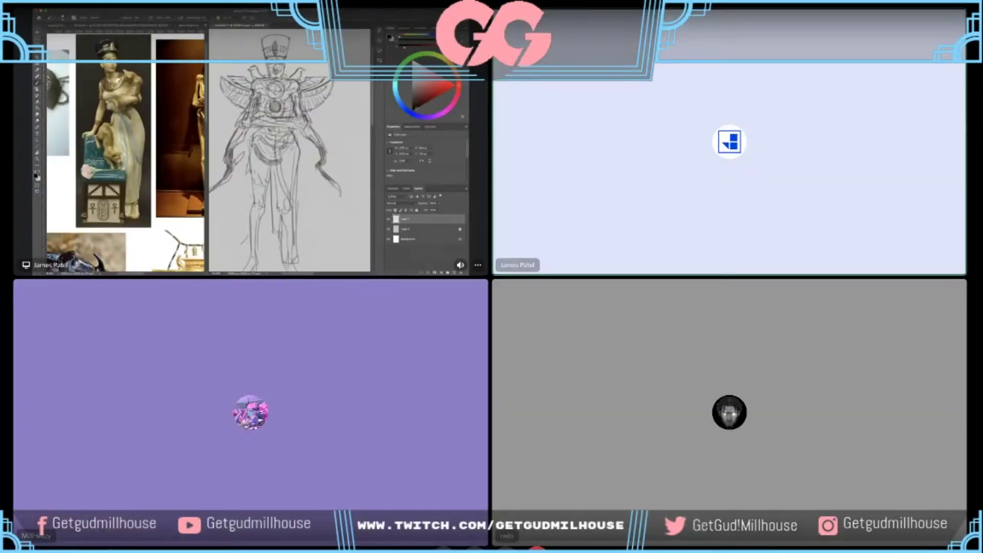
click(368, 155)
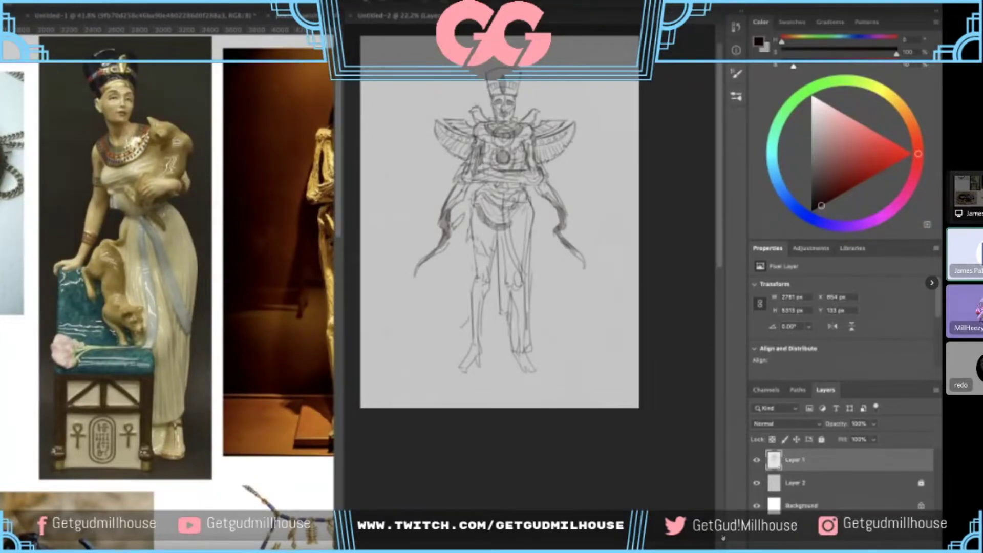
drag(202, 220, 180, 239)
drag(179, 239, 239, 199)
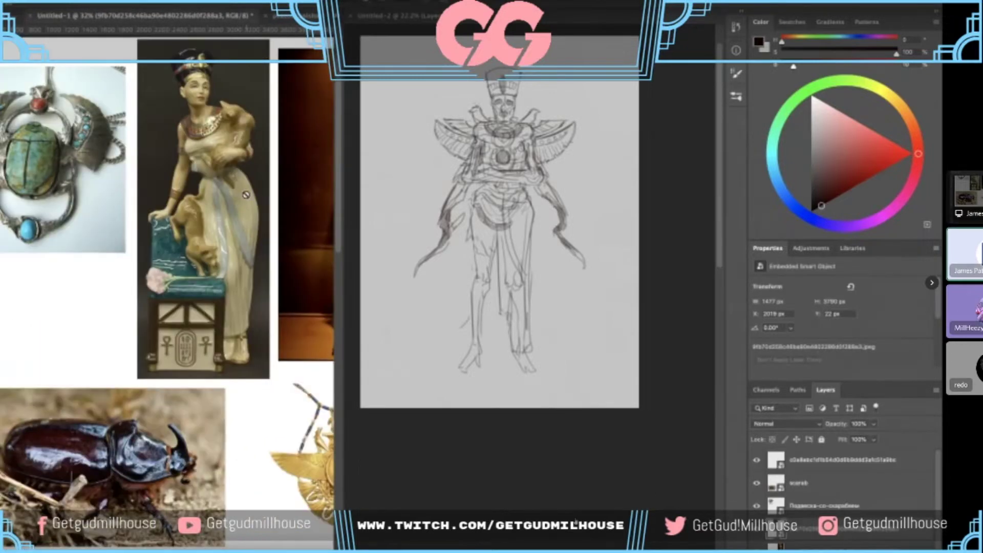
- Erase the shaded eye and cheek on the viewer's left half of the face and rework its brow line
click(524, 103)
scroll(512, 107, up, 5)
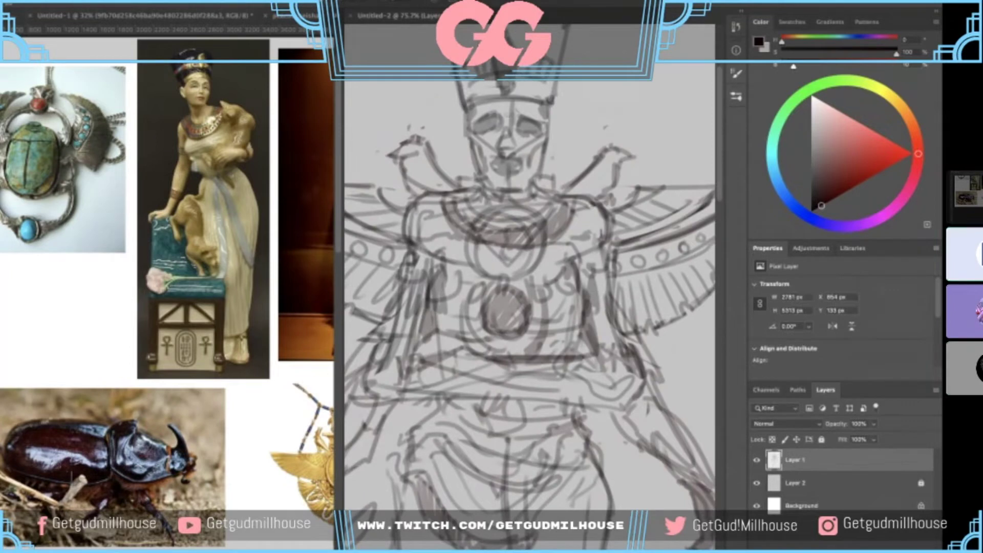
mouse_move(490, 117)
mouse_down()
mouse_move(477, 127)
mouse_move(497, 125)
mouse_move(493, 167)
mouse_move(506, 166)
mouse_up()
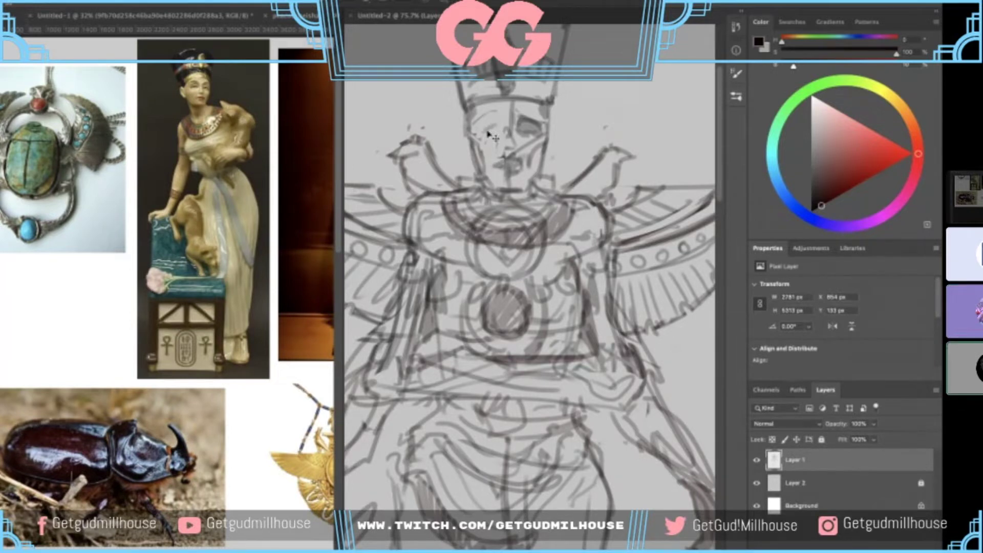
mouse_move(485, 132)
mouse_down()
mouse_move(505, 131)
mouse_move(532, 105)
mouse_up()
mouse_move(470, 107)
mouse_down()
mouse_move(537, 107)
mouse_move(534, 127)
mouse_up()
key(super+z)
key(super+z)
mouse_move(464, 129)
mouse_down()
mouse_move(531, 121)
mouse_move(477, 124)
mouse_move(527, 120)
mouse_move(499, 168)
mouse_move(525, 169)
mouse_move(550, 143)
mouse_move(538, 109)
mouse_move(556, 103)
mouse_up()
key(super+z)
key(super+z)
key(super+z)
key(super+z)
key(super+z)
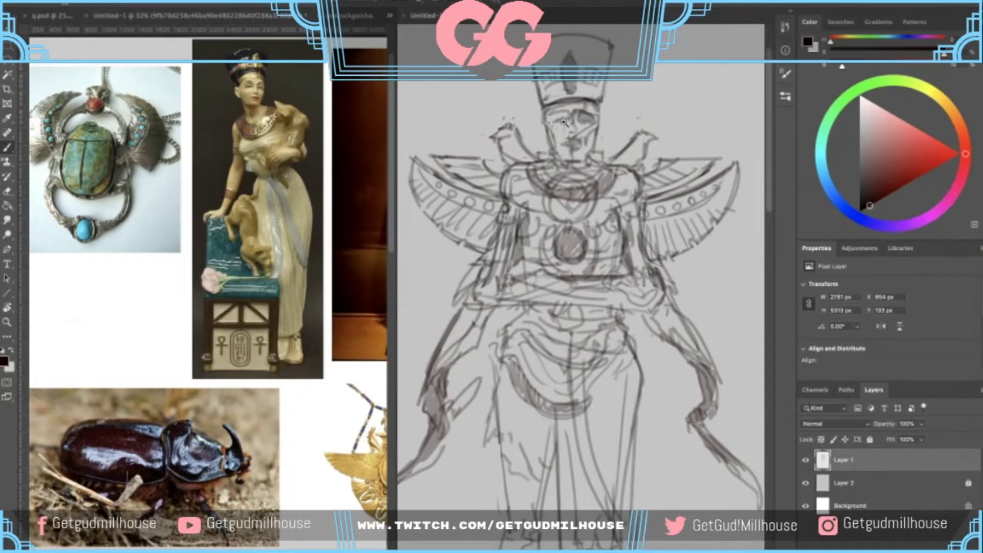
- Compare the full-length sketch with the mummy, queen statuette and scarab jewellery on the reference board
scroll(563, 122, down, 3)
click(314, 214)
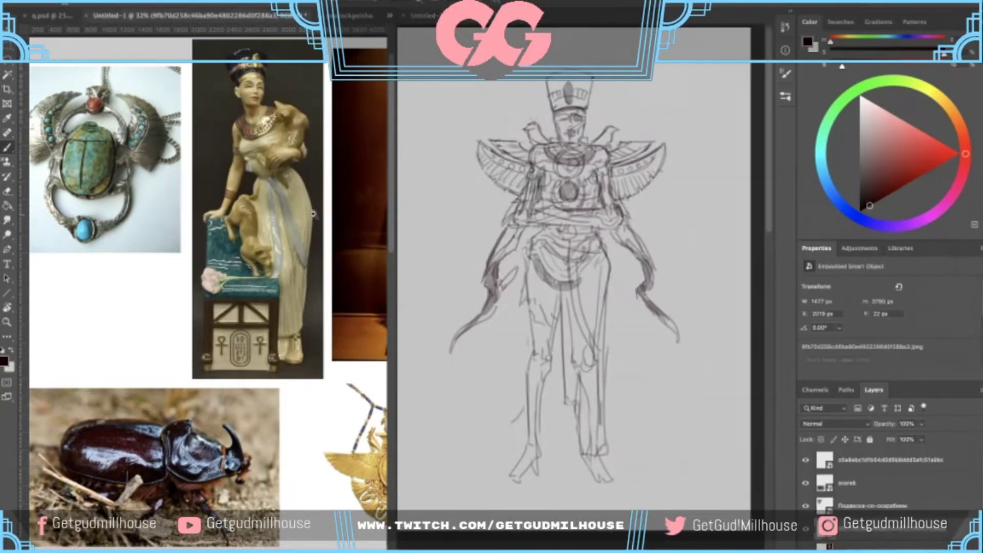
scroll(313, 214, down, 2)
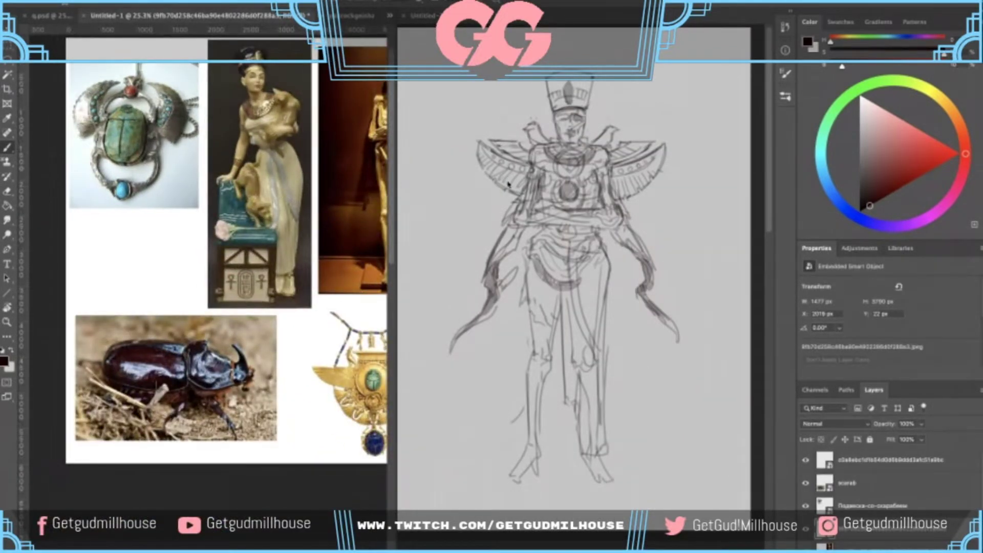
click(700, 306)
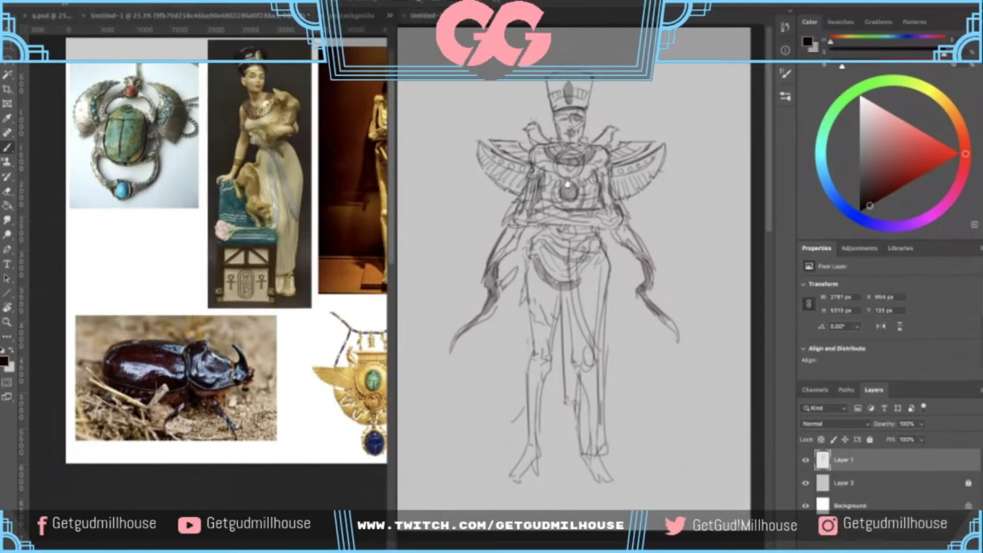
drag(567, 183, 545, 203)
drag(326, 214, 257, 223)
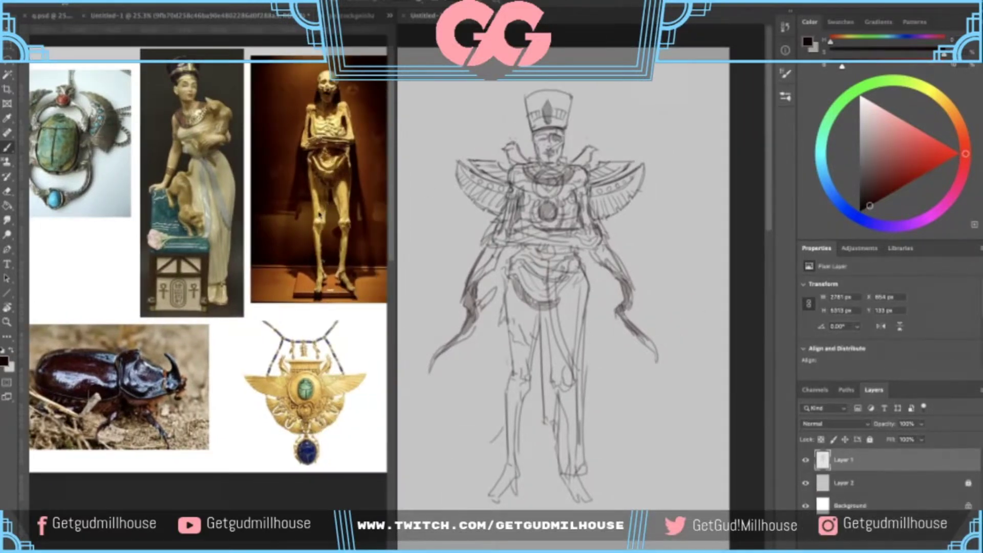
key(super+plus)
mouse_move(198, 73)
mouse_down()
mouse_move(197, 109)
mouse_move(316, 233)
mouse_up()
key(super+plus)
key(super+plus)
key(super+plus)
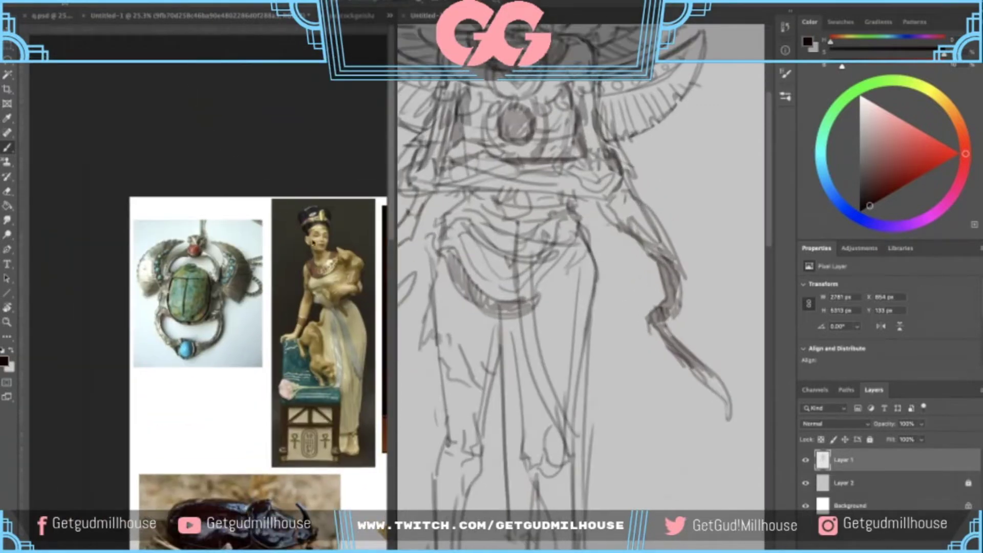
key(super+minus)
key(super+minus)
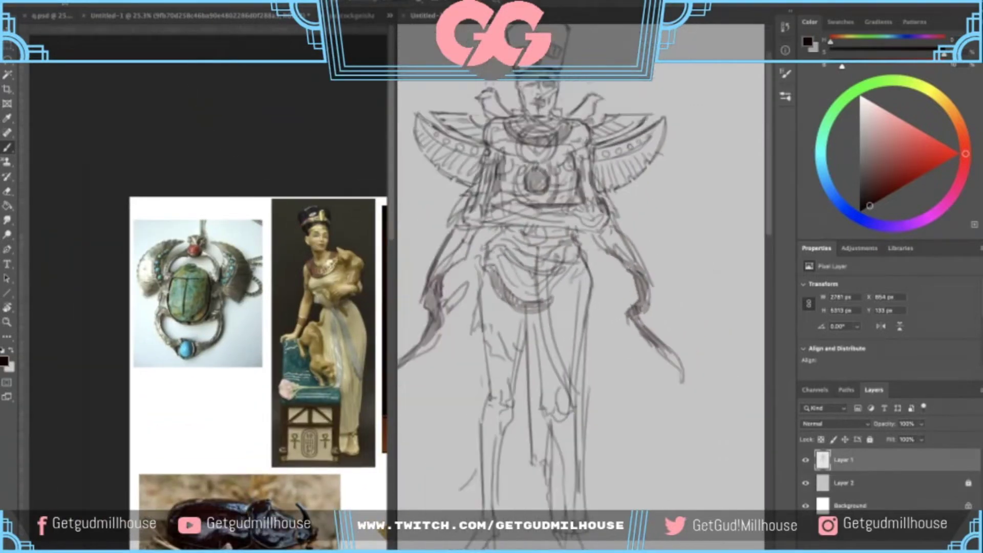
key(ctrl+plus)
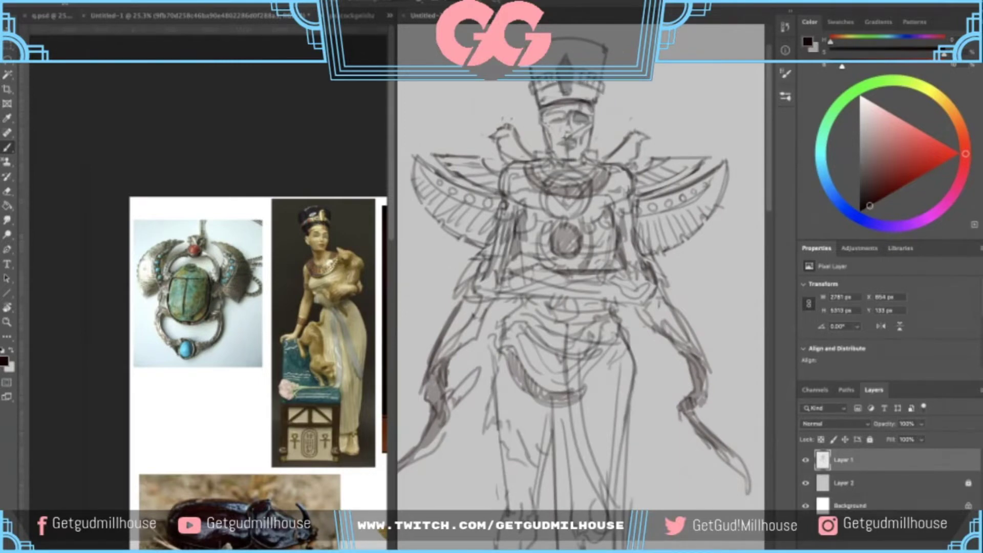
- Move the sketch layer lower on the canvas and scale the figure up to 3212 × 6136 px with Free Transform
drag(529, 70, 534, 84)
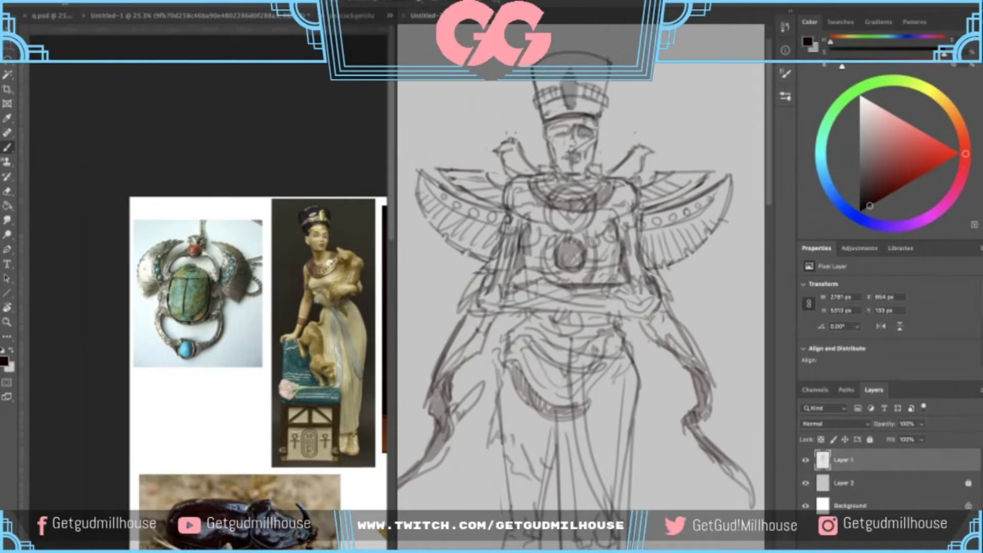
scroll(571, 172, down, 5)
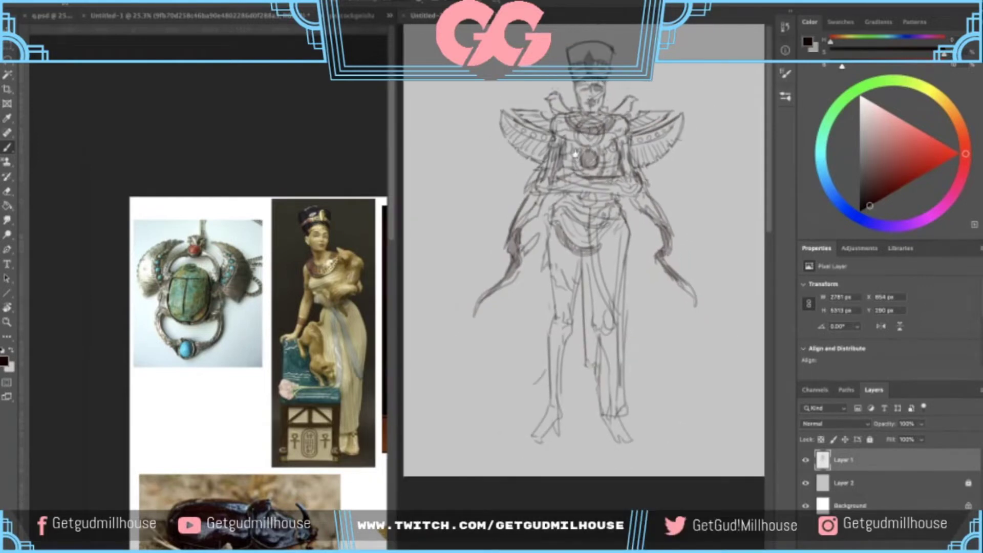
scroll(571, 173, up, 3)
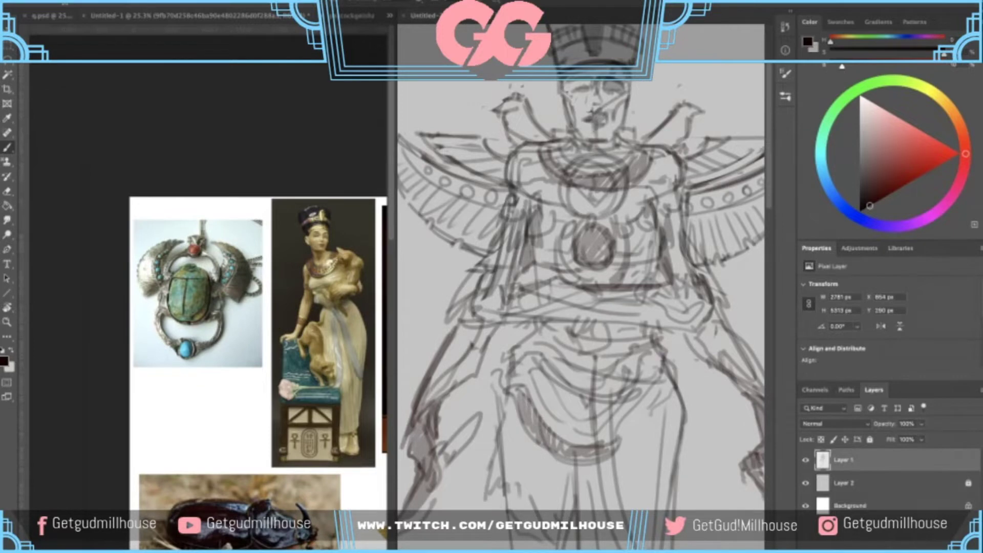
scroll(582, 157, down, 4)
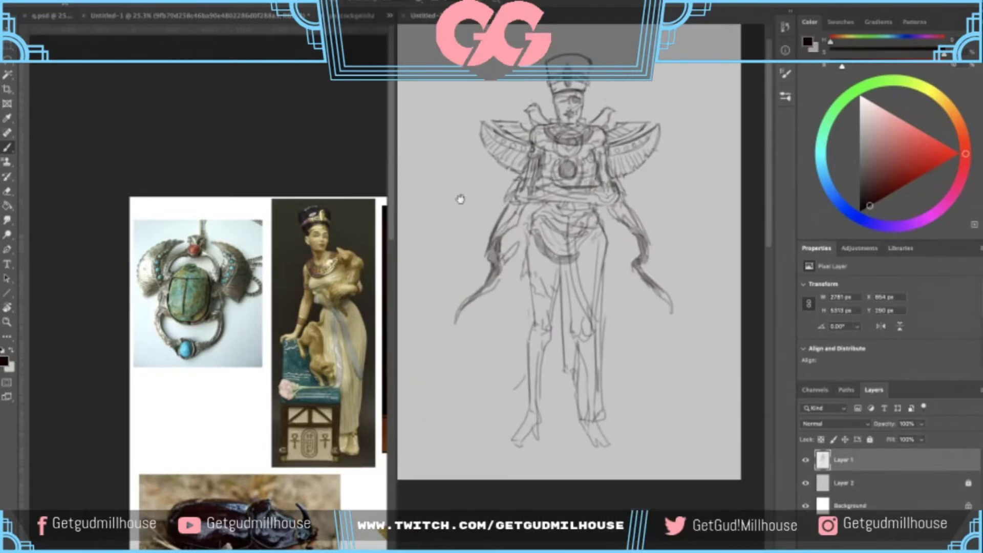
scroll(529, 190, up, 1)
key(ctrl+t)
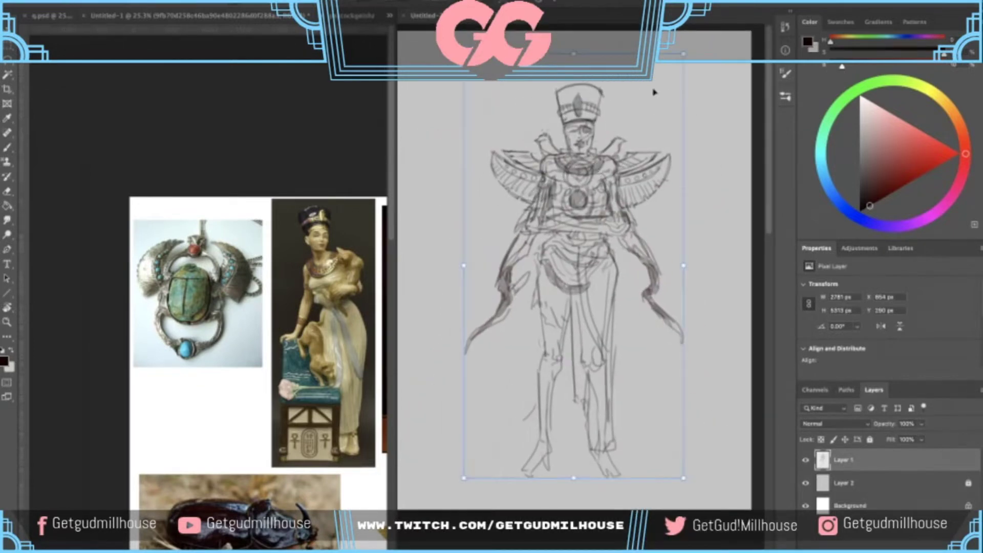
drag(683, 54, 702, 16)
mouse_move(630, 117)
mouse_down()
mouse_move(604, 131)
mouse_move(599, 169)
mouse_up()
mouse_move(674, 67)
mouse_down()
mouse_move(663, 83)
mouse_move(674, 50)
mouse_move(696, 37)
mouse_up()
drag(599, 131, 589, 137)
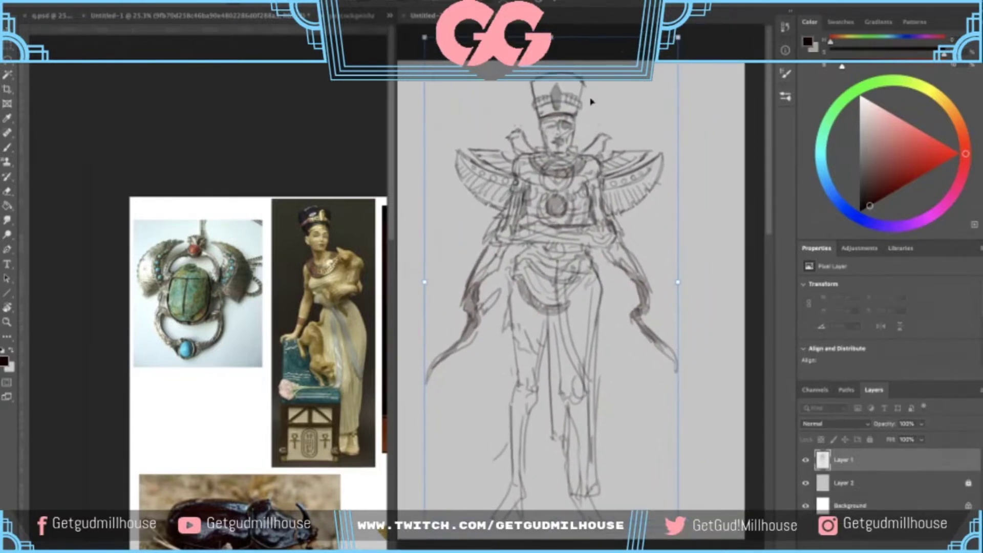
click(551, 2)
drag(460, 269, 490, 202)
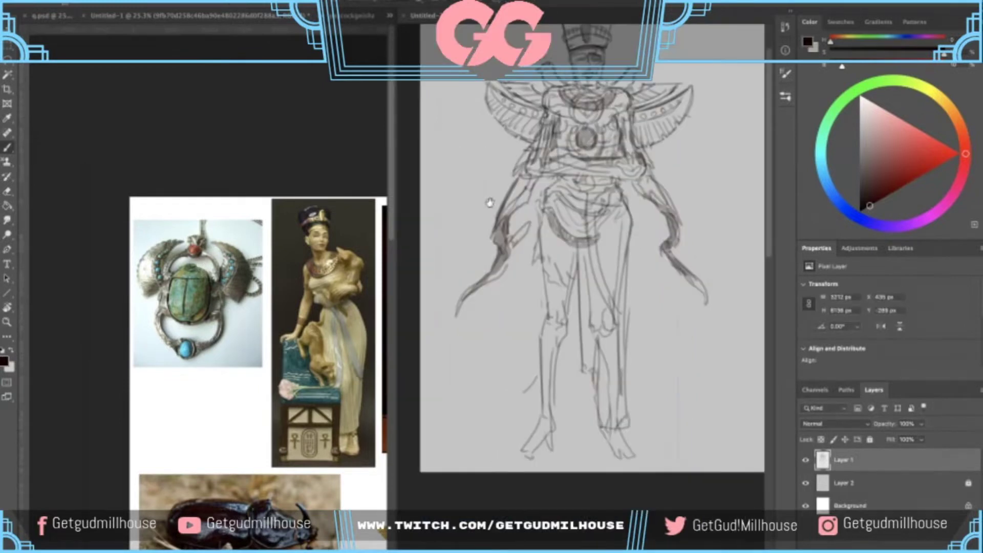
mouse_move(497, 249)
mouse_down()
mouse_move(434, 324)
mouse_move(479, 279)
mouse_move(438, 319)
mouse_move(482, 314)
mouse_move(535, 262)
mouse_move(486, 293)
mouse_up()
key(ctrl+z)
key(ctrl+z)
key(ctrl+z)
mouse_move(648, 261)
mouse_down()
mouse_move(646, 285)
mouse_move(627, 277)
mouse_up()
mouse_move(626, 274)
mouse_down()
mouse_move(649, 328)
mouse_move(679, 357)
mouse_move(621, 302)
mouse_move(709, 365)
mouse_up()
key(ctrl+z)
key(ctrl+z)
- Sketch curved outer edges along the two trailing sleeve tails to turn them into lower wings
drag(671, 313, 707, 357)
drag(685, 363, 688, 373)
drag(676, 323, 680, 340)
key(ctrl+minus)
drag(568, 306, 627, 280)
scroll(543, 310, up, 2)
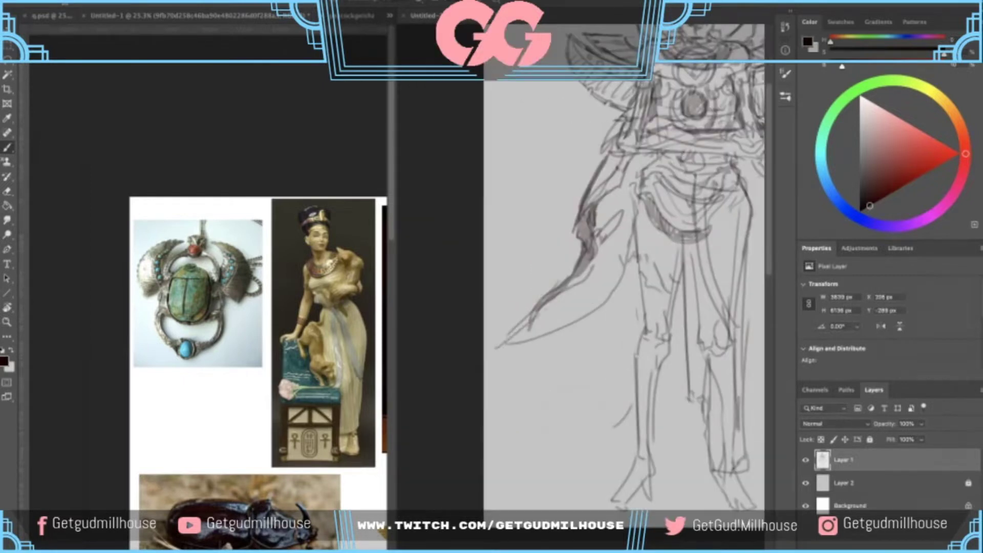
- Fill the lower wing on the viewer's left with a row of short feather lines along its curved edge
drag(532, 318, 531, 336)
drag(541, 315, 538, 335)
mouse_move(550, 300)
mouse_down()
mouse_move(547, 329)
mouse_move(558, 331)
mouse_up()
mouse_move(570, 289)
mouse_down()
mouse_move(567, 326)
mouse_move(573, 316)
mouse_up()
drag(590, 281, 582, 313)
drag(612, 262, 601, 298)
drag(618, 256, 504, 297)
- Add matching feather lines and a pointed tip to the lower wing on the viewer's right
mouse_move(674, 300)
mouse_down()
mouse_move(655, 309)
mouse_move(657, 326)
mouse_up()
drag(682, 303, 664, 337)
drag(687, 310, 672, 346)
mouse_move(693, 314)
mouse_down()
mouse_move(683, 351)
mouse_move(692, 359)
mouse_up()
mouse_move(706, 327)
mouse_down()
mouse_move(700, 364)
mouse_move(712, 376)
mouse_up()
drag(736, 357, 726, 377)
mouse_move(745, 370)
mouse_down()
mouse_move(736, 382)
mouse_move(699, 372)
mouse_up()
drag(699, 372, 693, 403)
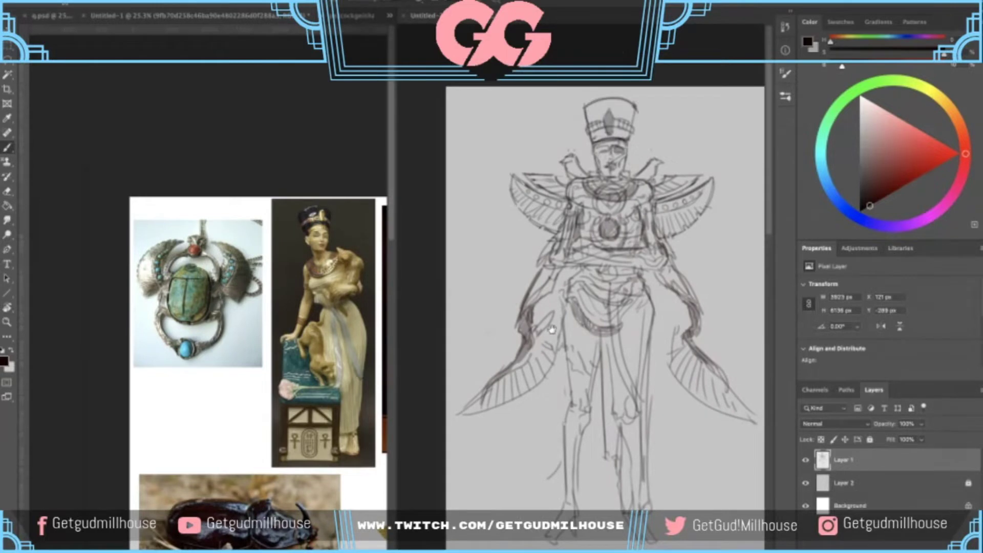
drag(551, 329, 560, 297)
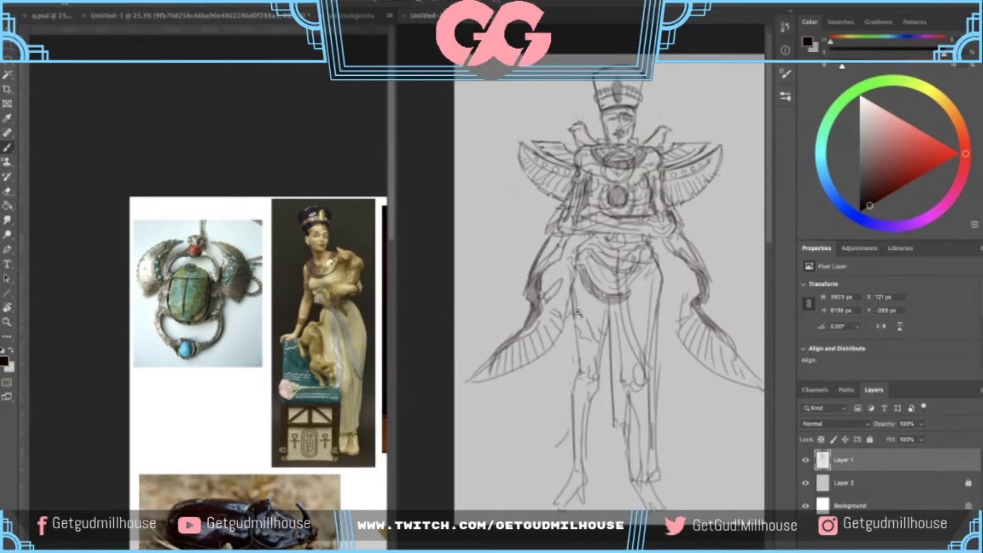
- Refine the outline of the queen's face and jaw below the headdress, erasing stray marks and redrawing the contour
scroll(577, 311, down, 2)
key(e)
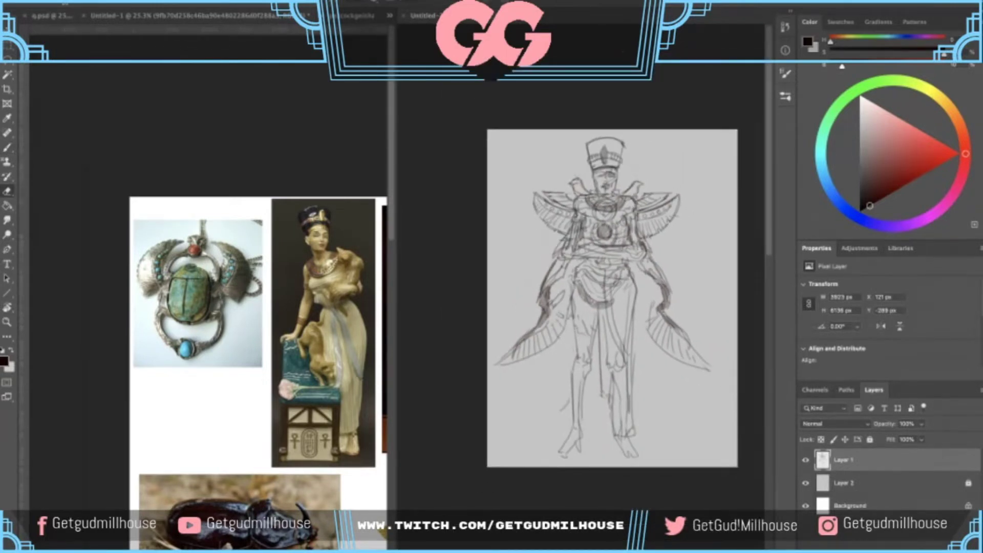
scroll(565, 316, down, 1)
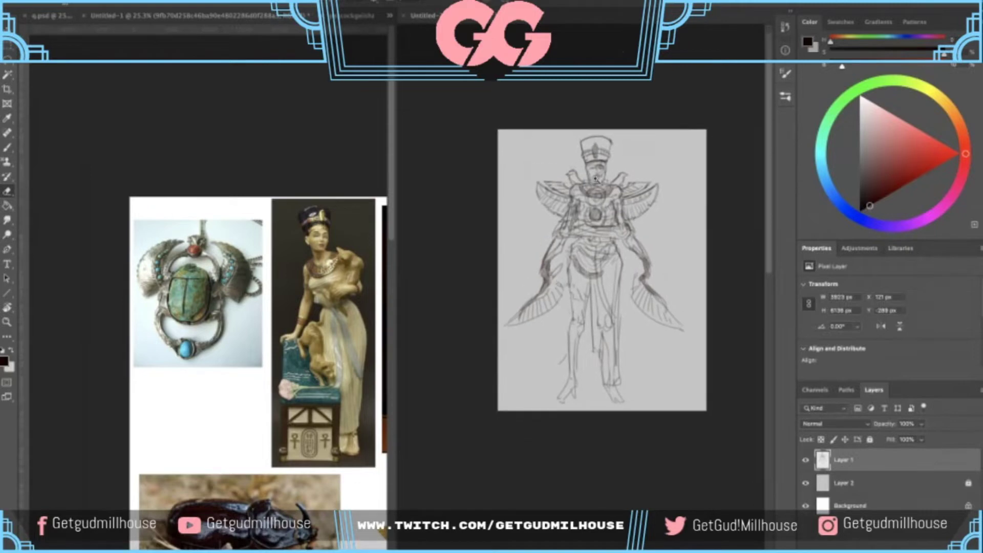
scroll(596, 179, up, 5)
drag(596, 179, 580, 189)
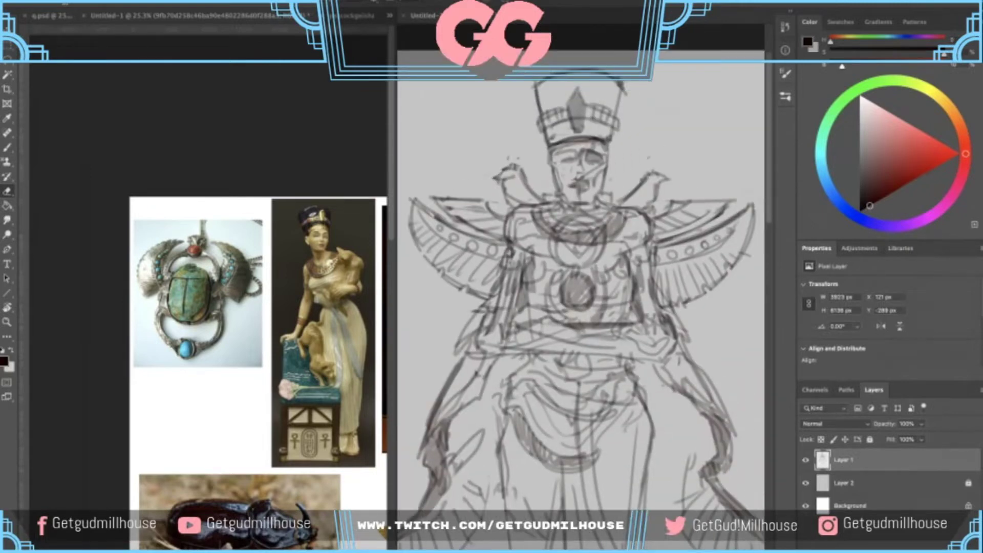
key(b)
drag(548, 160, 539, 247)
key(e)
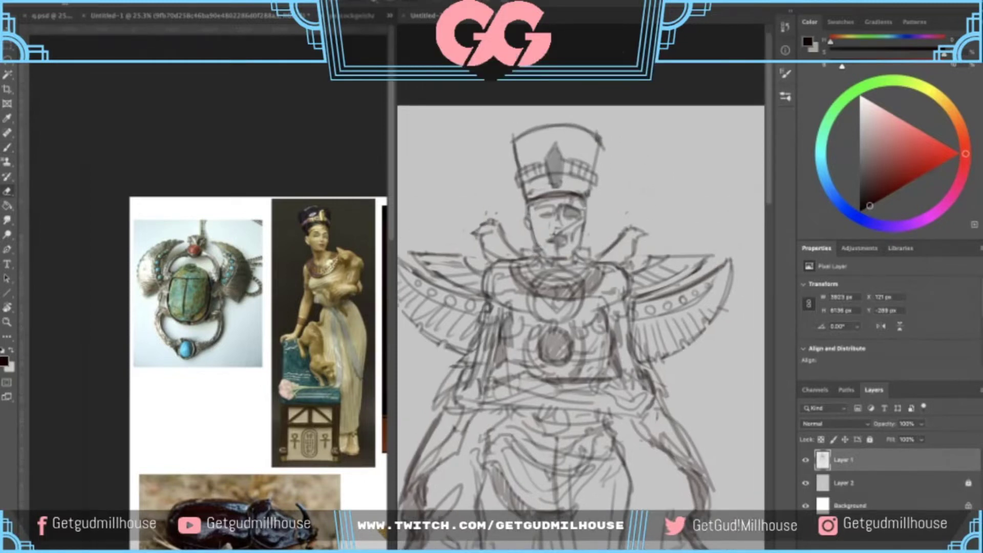
drag(576, 153, 575, 131)
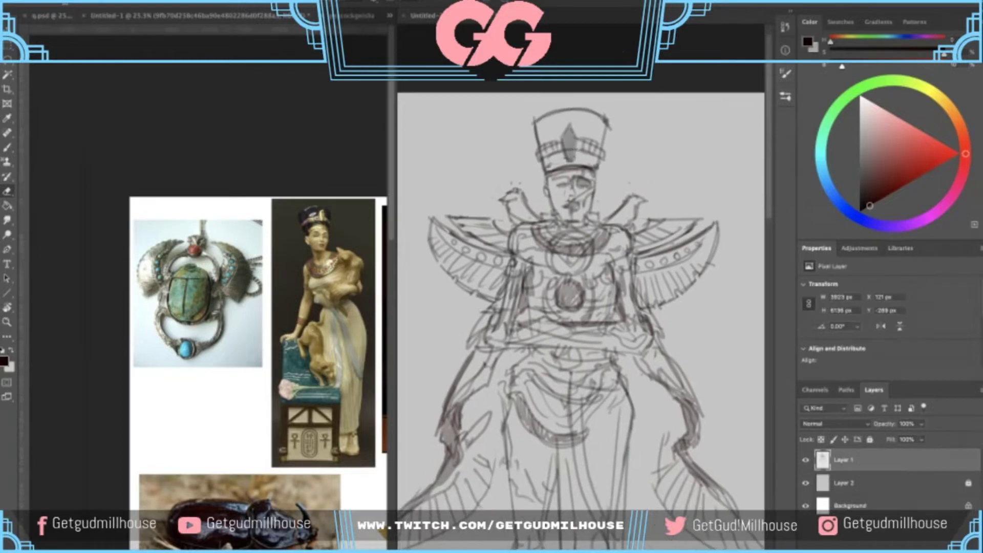
- Clean up the pointed gem on the front of the headdress and rework its outline in black
scroll(573, 132, up, 1)
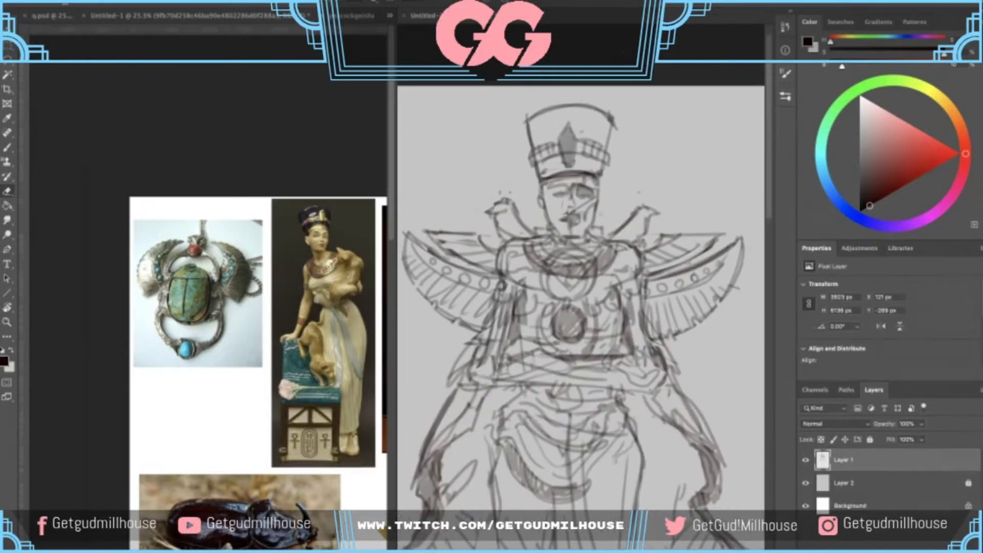
mouse_move(562, 134)
mouse_down()
mouse_move(569, 124)
mouse_move(563, 132)
mouse_up()
key(b)
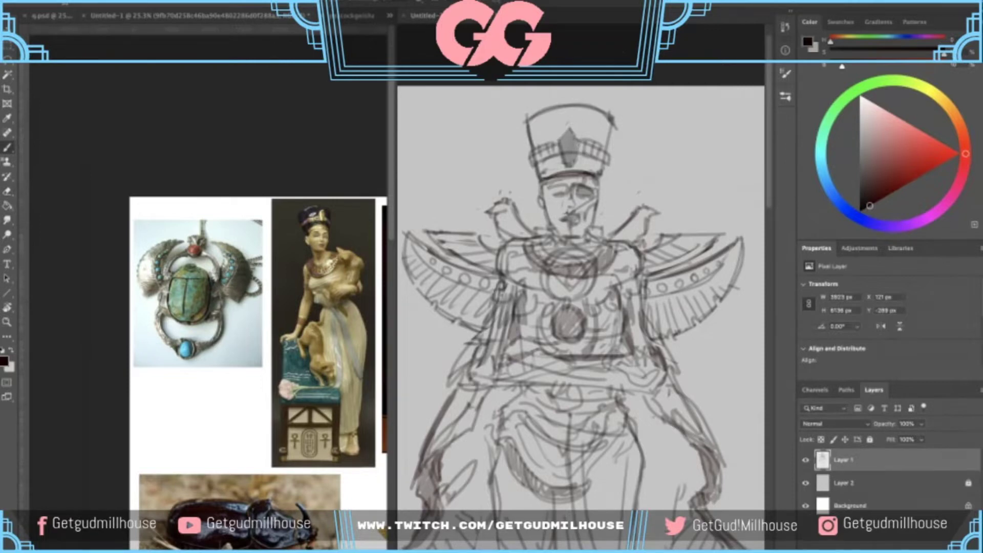
key(e)
key(b)
alt+click(576, 133)
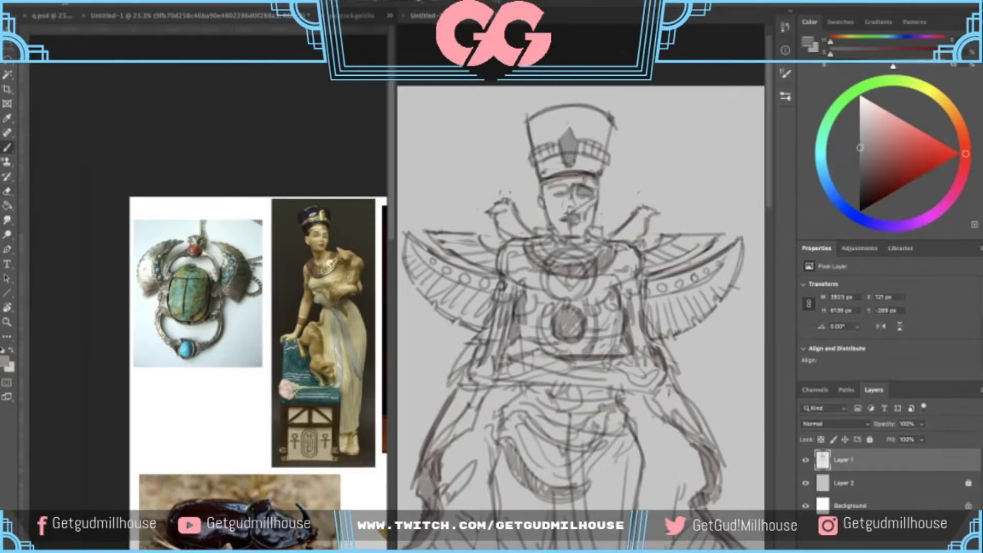
key(d)
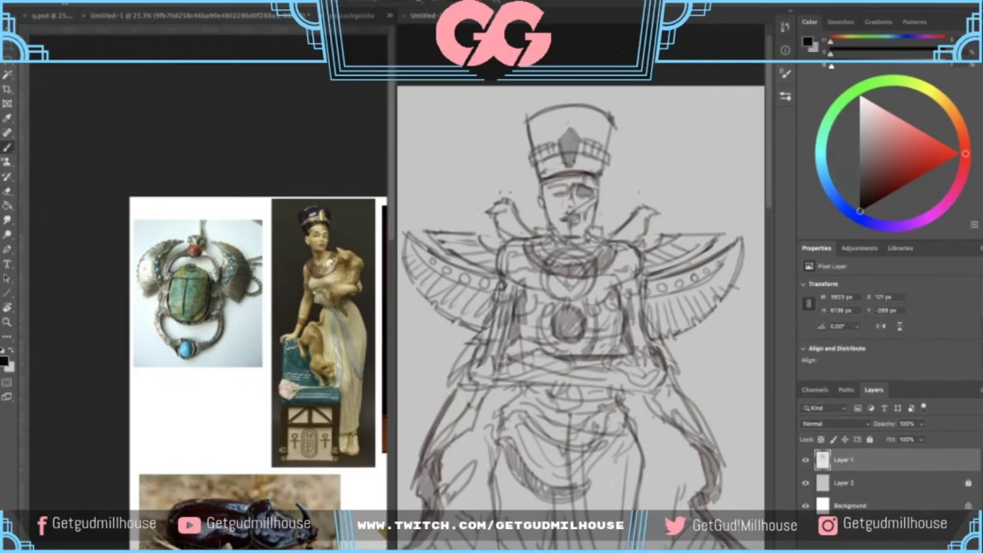
mouse_move(570, 147)
mouse_down()
mouse_move(545, 187)
mouse_move(580, 117)
mouse_up()
- Darken the headdress gem's outline and sketch curved ornament lines around it on the headband
scroll(580, 116, up, 5)
alt+click(561, 147)
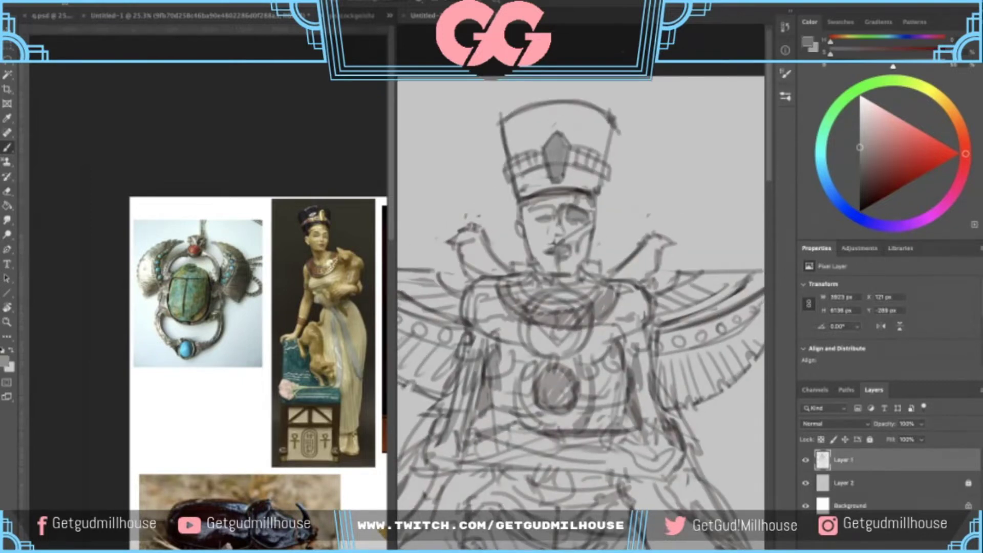
click(860, 211)
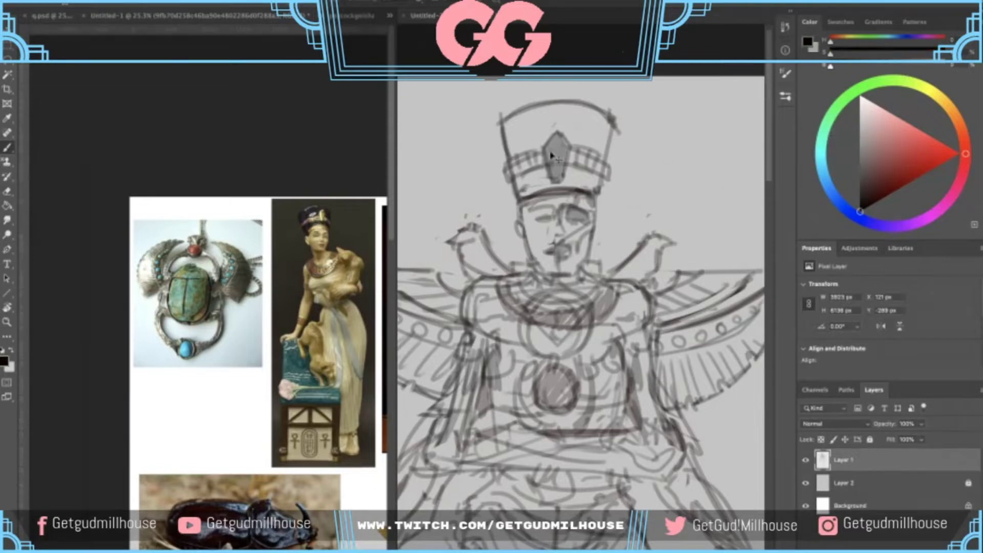
mouse_move(557, 140)
mouse_down()
mouse_move(558, 181)
mouse_move(574, 109)
mouse_up()
scroll(559, 169, down, 3)
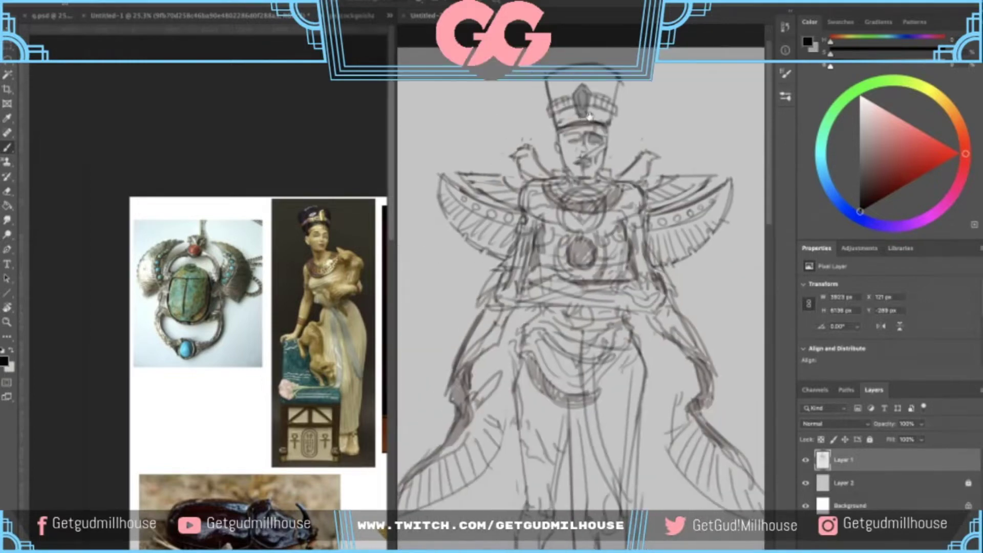
scroll(574, 109, up, 2)
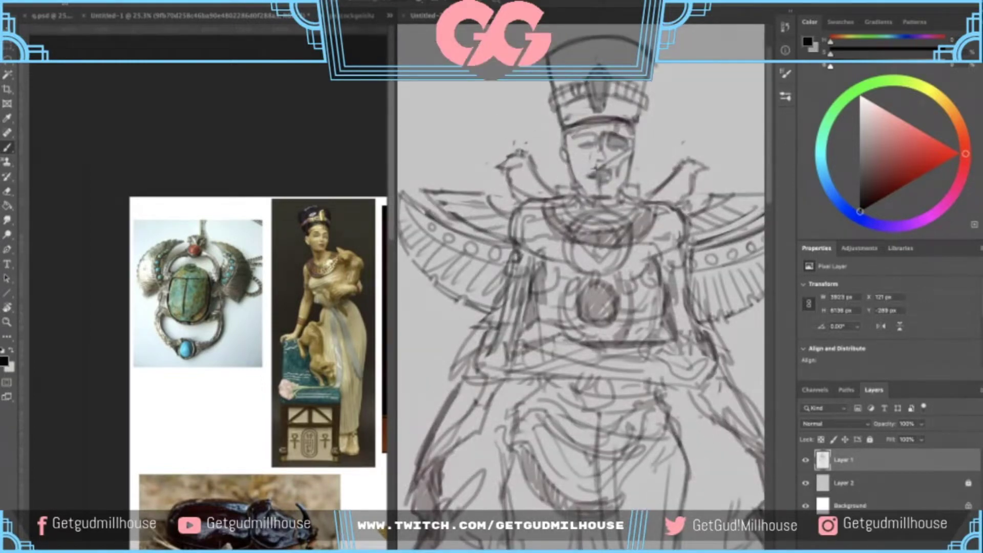
drag(612, 83, 620, 92)
alt+click(629, 109)
scroll(660, 103, down, 4)
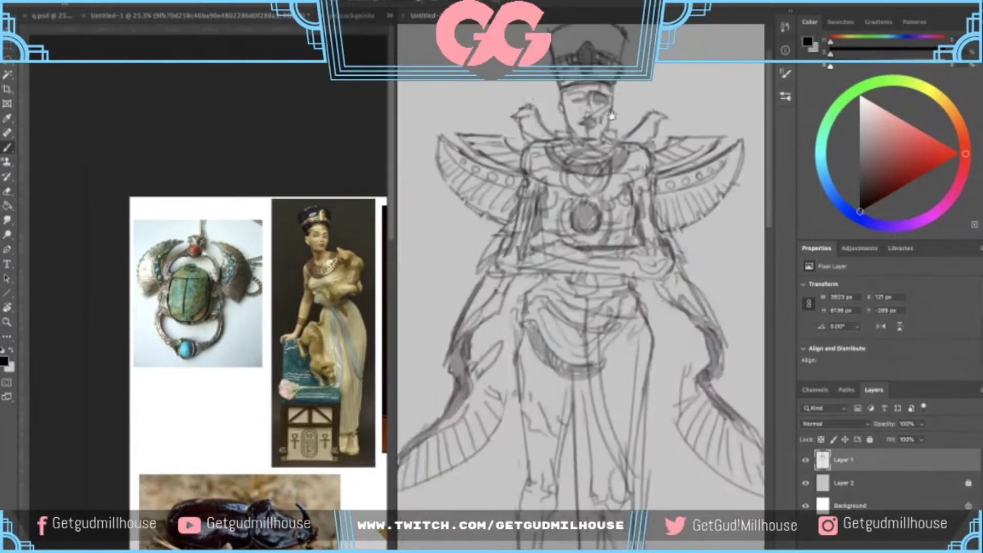
- Bring the standing mummy photo into view on the reference board and darken the folds of the draped waist cloth
scroll(562, 164, up, 1)
drag(568, 246, 571, 216)
scroll(570, 184, down, 2)
scroll(570, 185, up, 3)
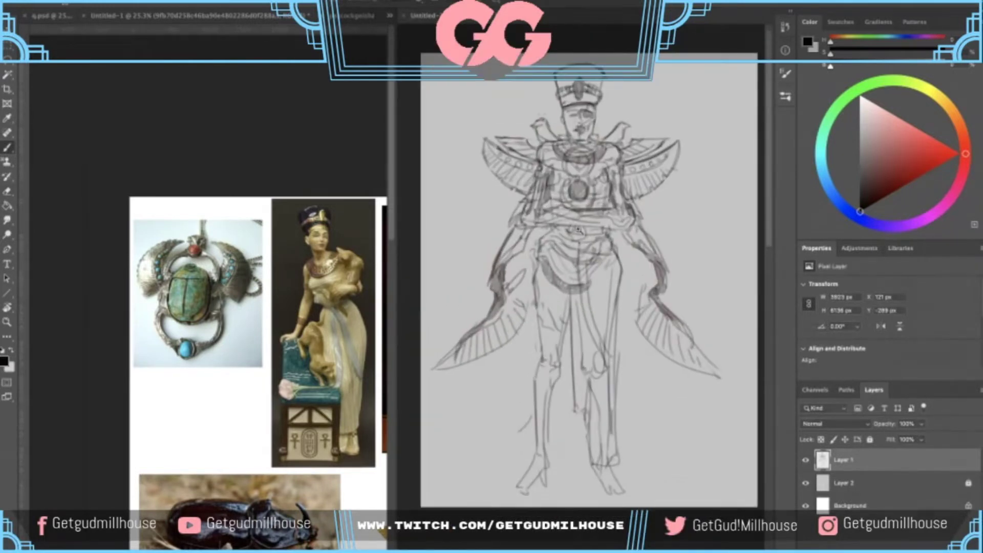
drag(338, 319, 189, 268)
click(547, 185)
scroll(551, 216, up, 1)
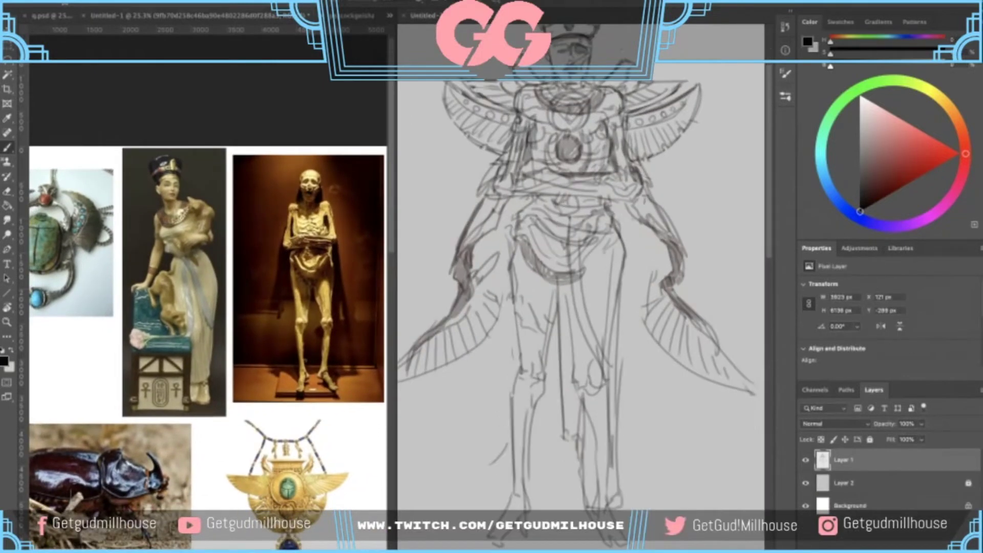
drag(523, 216, 565, 248)
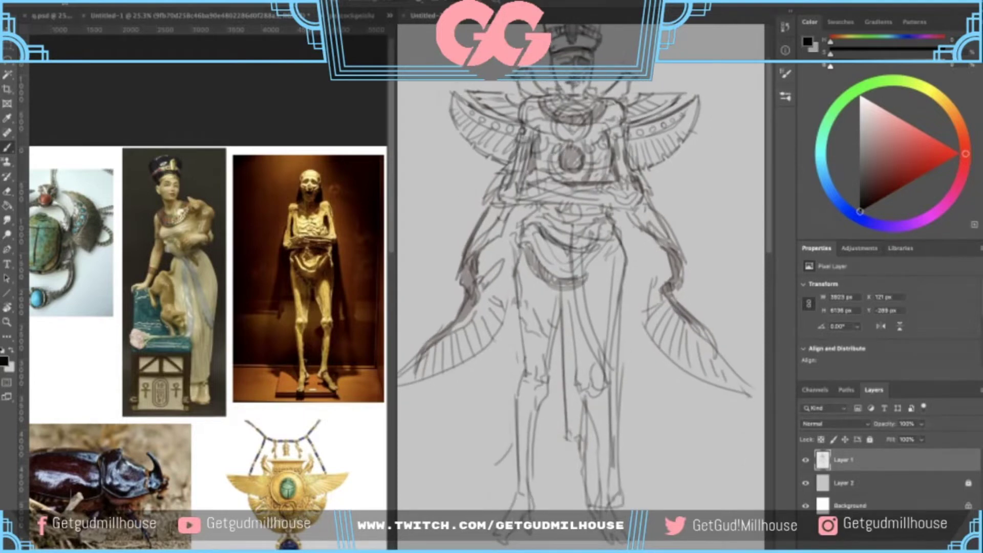
- Erase stray lines below the round chest disc and redraw the lower torso edge above the crossed arms
mouse_move(555, 156)
mouse_down()
mouse_move(557, 182)
mouse_move(597, 190)
mouse_up()
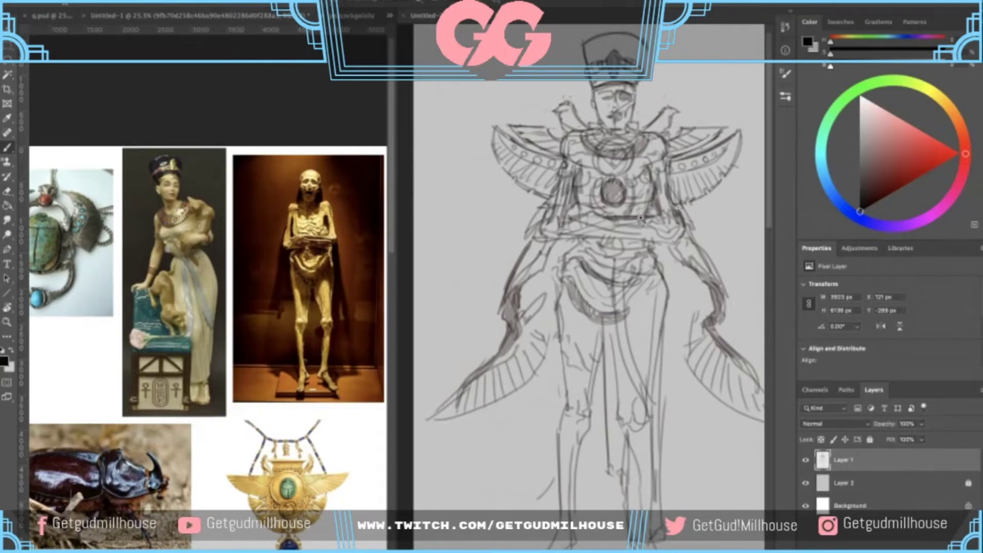
scroll(644, 211, down, 3)
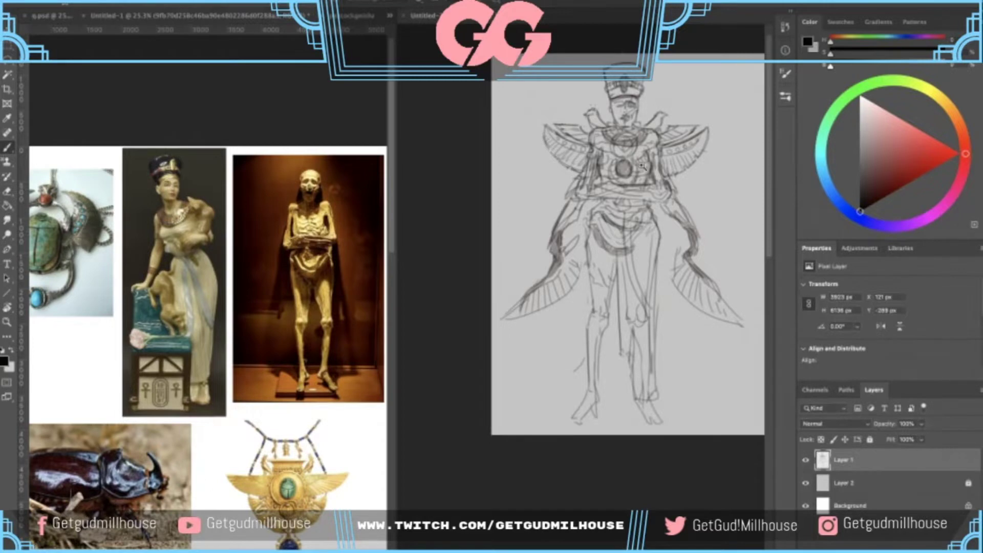
scroll(642, 166, up, 3)
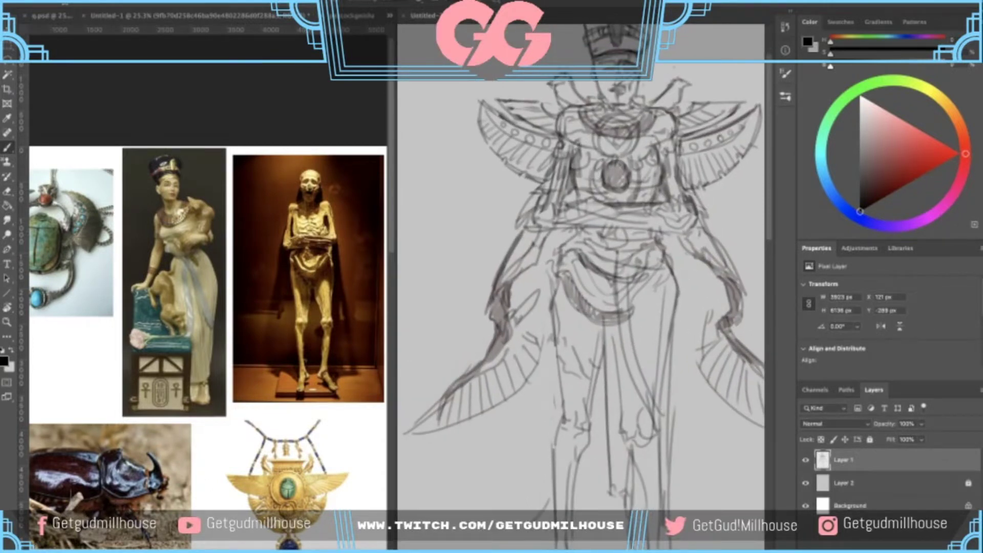
key(e)
mouse_move(583, 189)
mouse_down()
mouse_move(657, 190)
mouse_move(648, 192)
mouse_up()
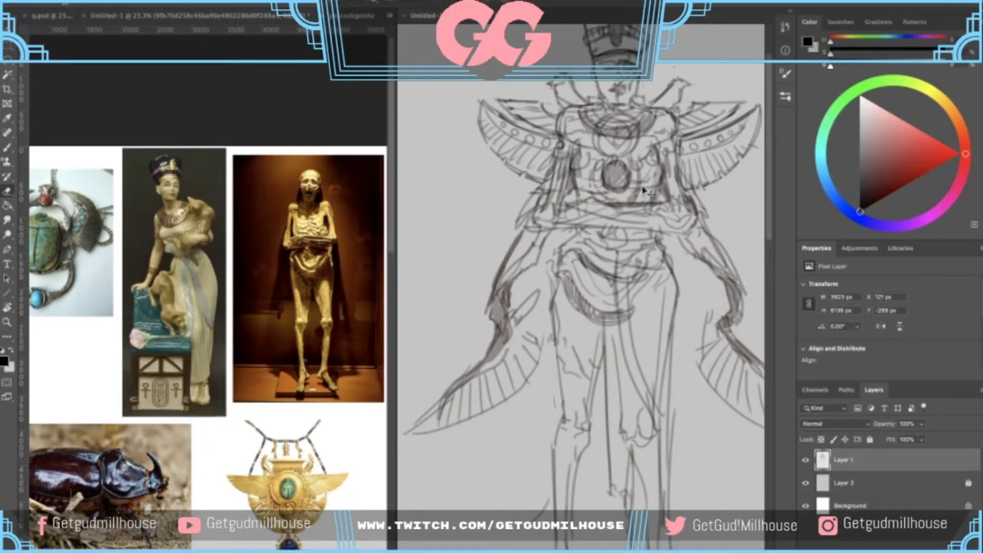
key(b)
drag(645, 196, 620, 206)
key(e)
key(b)
key(e)
key(b)
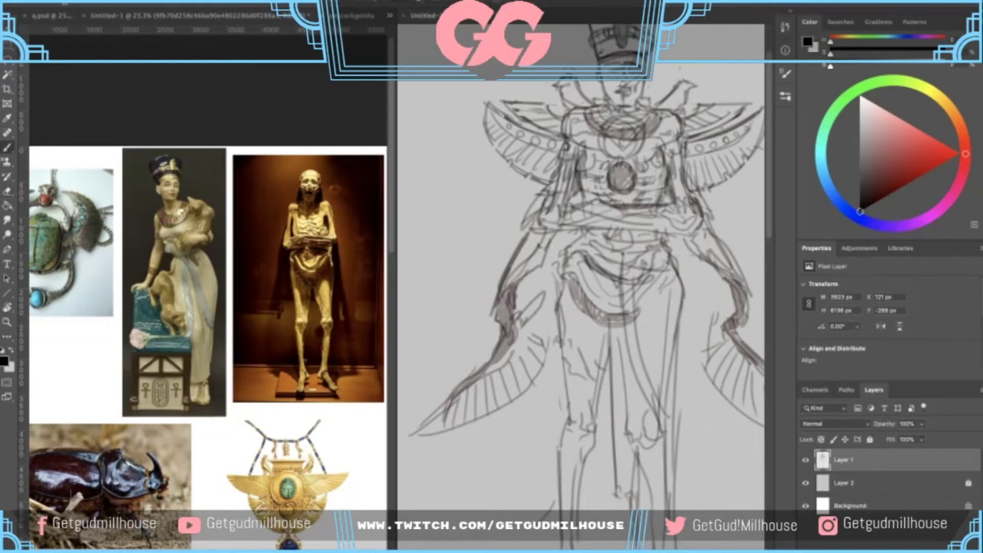
- Sketch horizontal rib lines across the torso on both sides of the chest disc, following the mummy reference
drag(604, 178, 594, 184)
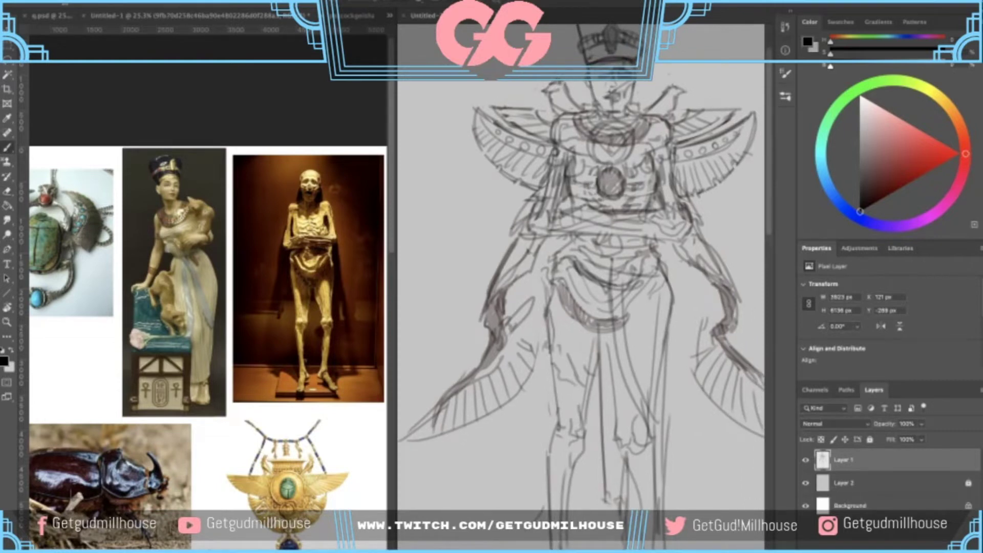
scroll(595, 184, down, 3)
scroll(608, 177, up, 5)
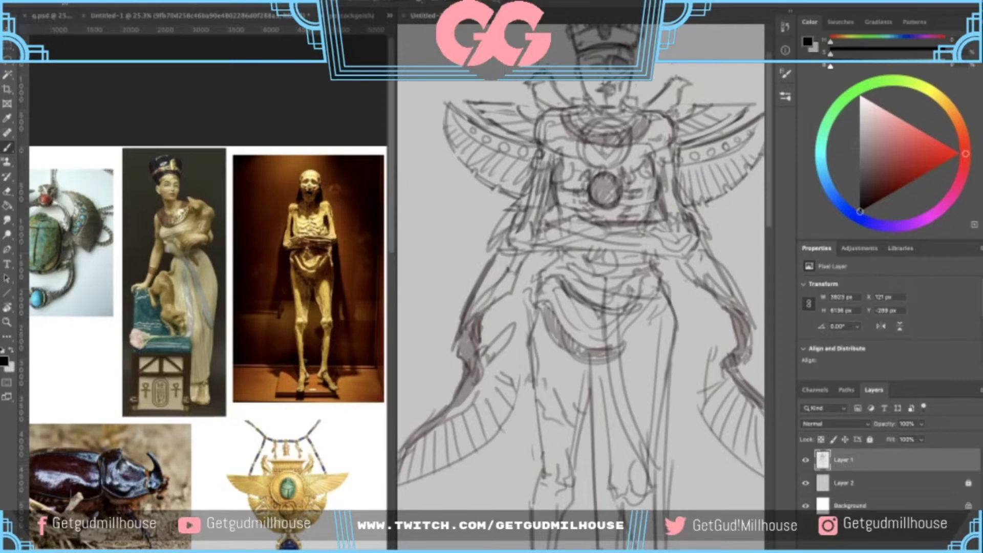
drag(609, 204, 588, 204)
- Draw a large ring pendant beneath the collar above the chest disc and erase the overlapping lines inside it
drag(606, 142, 592, 162)
scroll(604, 158, up, 2)
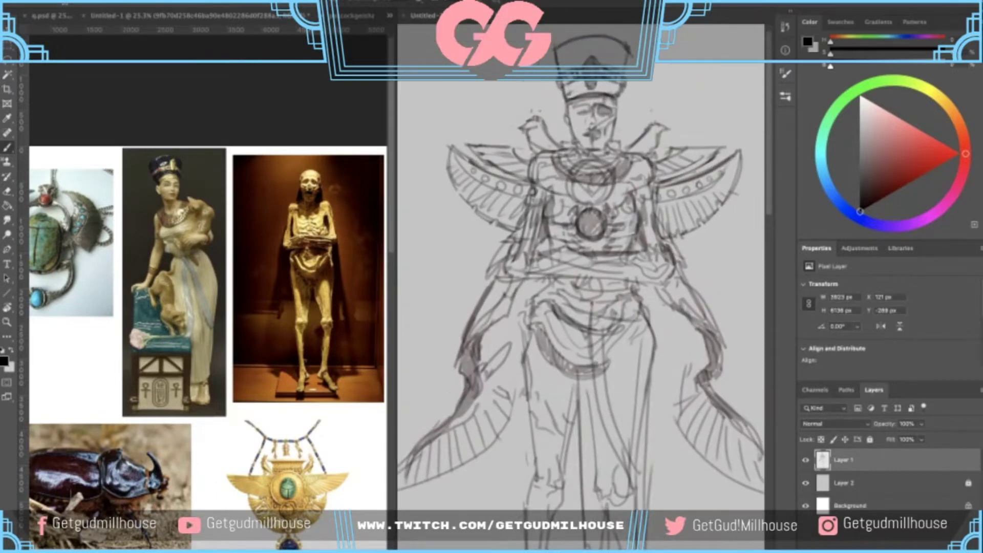
key(e)
drag(584, 185, 594, 196)
key(b)
key(ctrl+0)
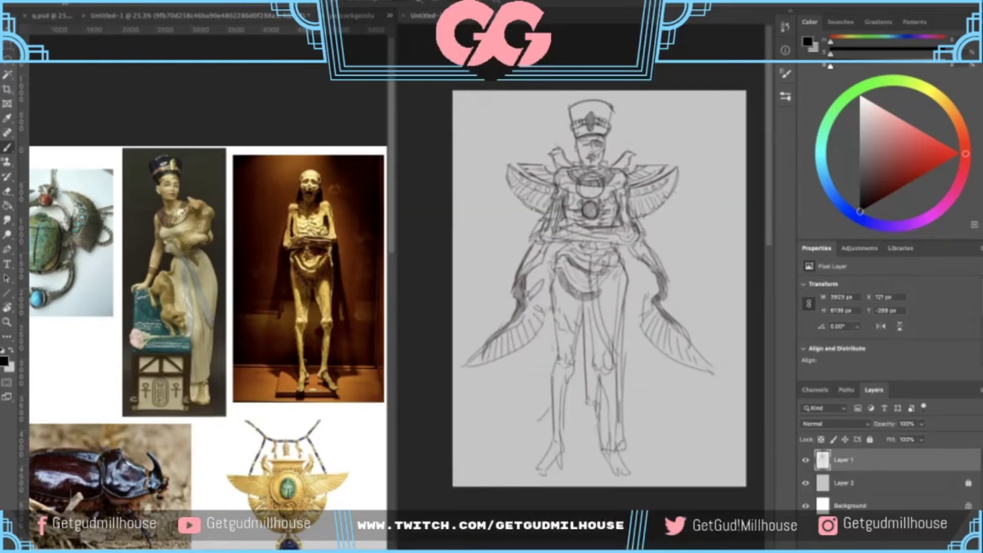
- Draw a small dark gem inside the upper pendant ring and erase the excess marks around it
scroll(600, 169, up, 3)
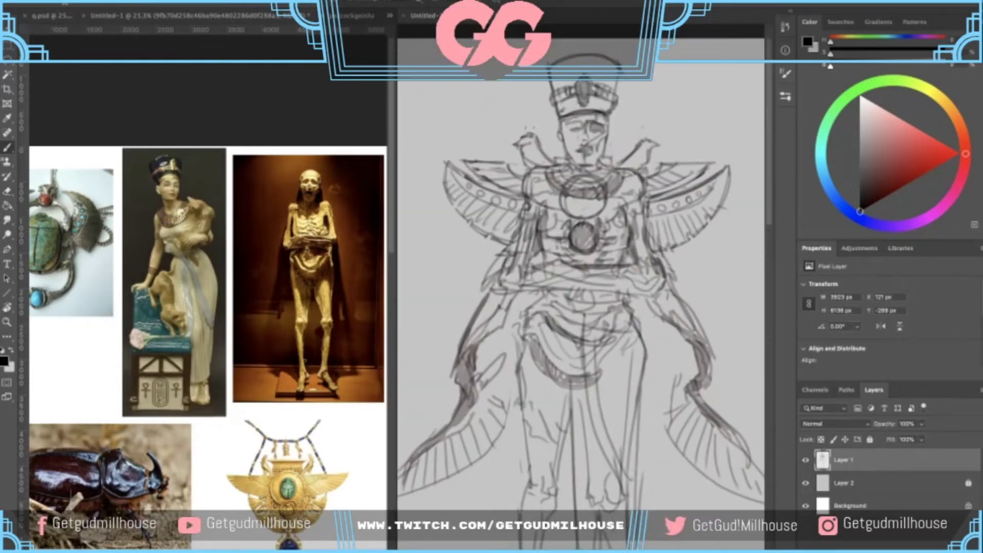
mouse_move(581, 187)
mouse_down()
mouse_move(586, 207)
mouse_move(588, 165)
mouse_up()
scroll(583, 204, down, 2)
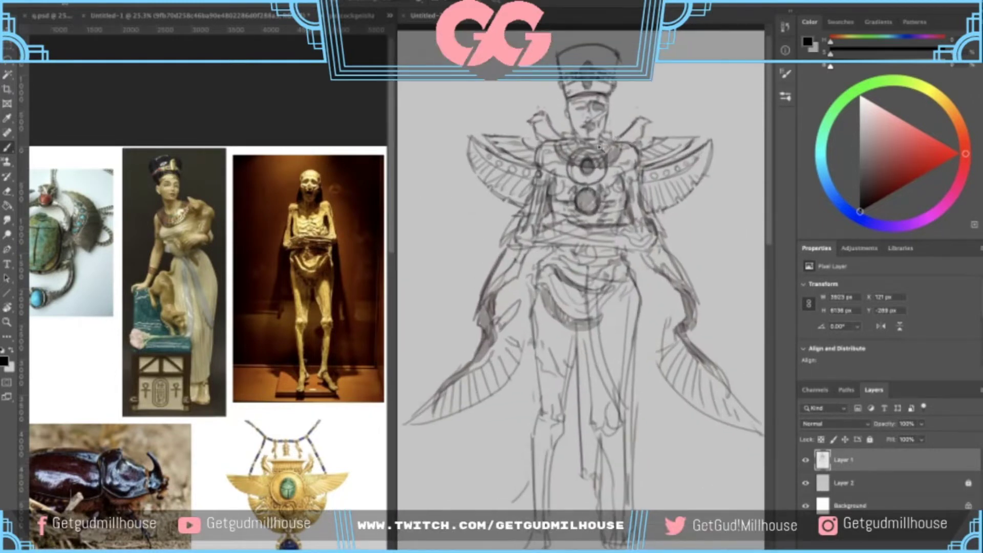
scroll(597, 147, up, 2)
key(e)
mouse_move(579, 161)
mouse_down()
mouse_move(563, 176)
mouse_move(589, 169)
mouse_move(604, 178)
mouse_up()
drag(577, 158, 605, 175)
scroll(585, 197, down, 3)
drag(562, 236, 580, 198)
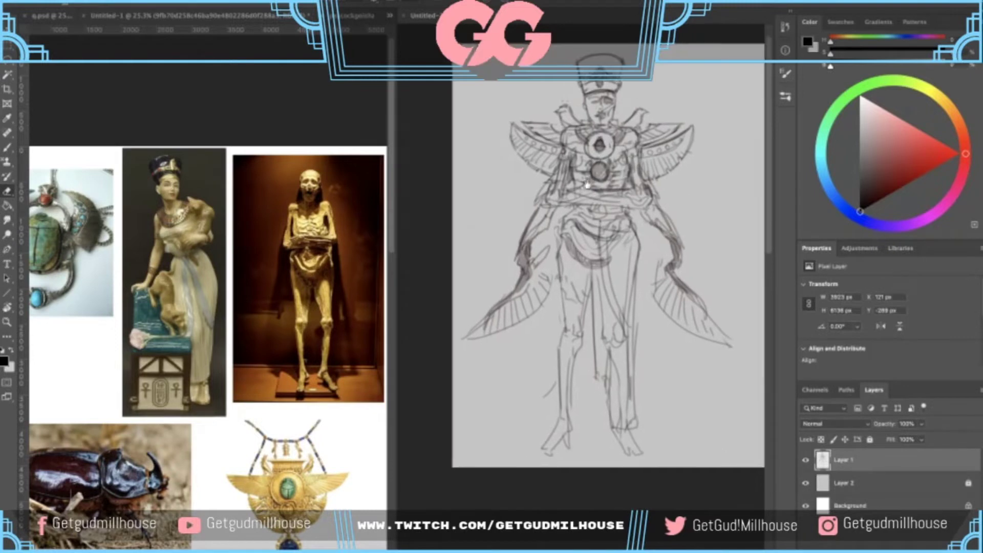
- Clean up the collar lines beside the upper pendant ring with the Eraser
scroll(598, 158, down, 3)
scroll(604, 154, up, 4)
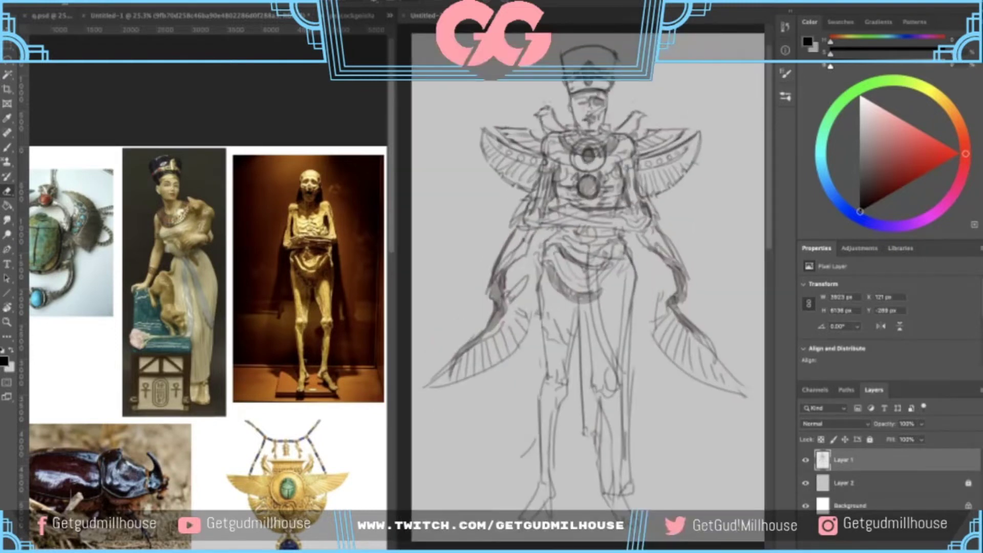
scroll(619, 132, up, 2)
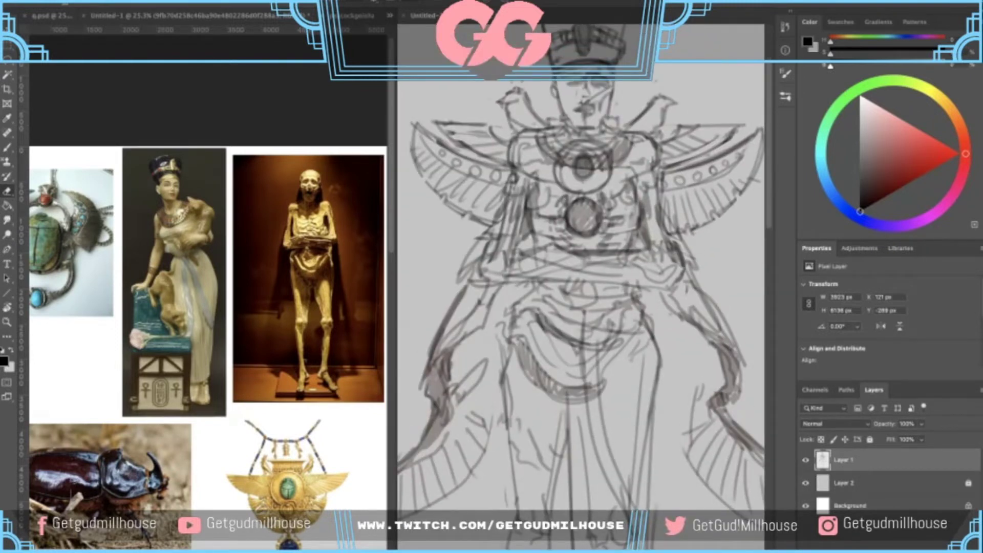
key(b)
alt+click(553, 145)
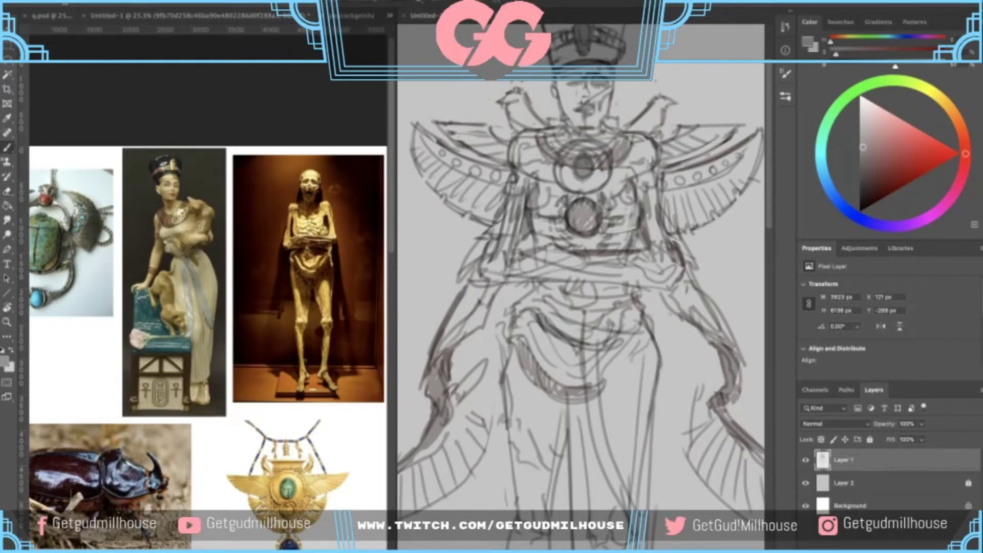
key(e)
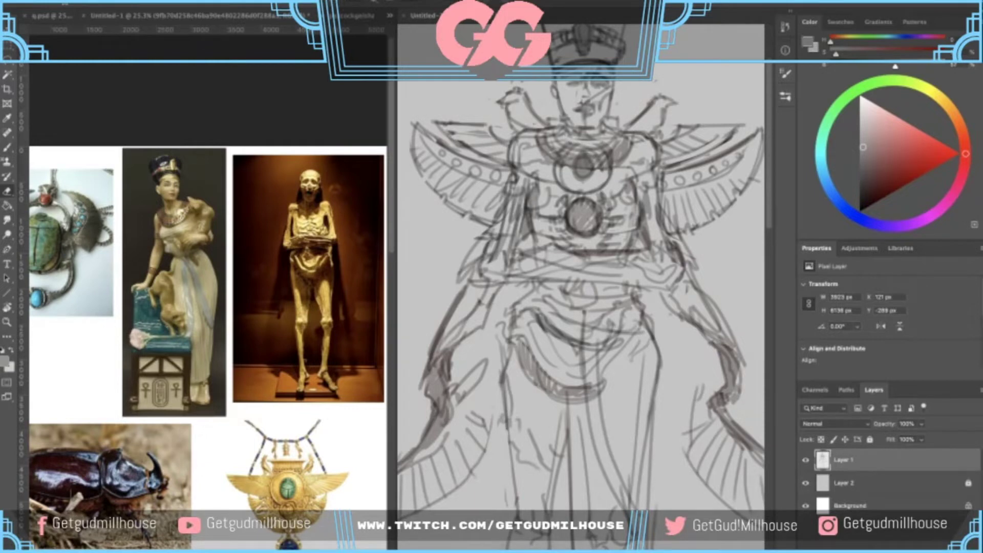
mouse_move(560, 150)
mouse_down()
mouse_move(610, 152)
mouse_move(578, 152)
mouse_move(580, 161)
mouse_move(604, 163)
mouse_move(559, 156)
mouse_up()
key(b)
- Reset the brush to black and redraw the small gem's outline and the pendant ring's edge on the chest
alt+click(586, 200)
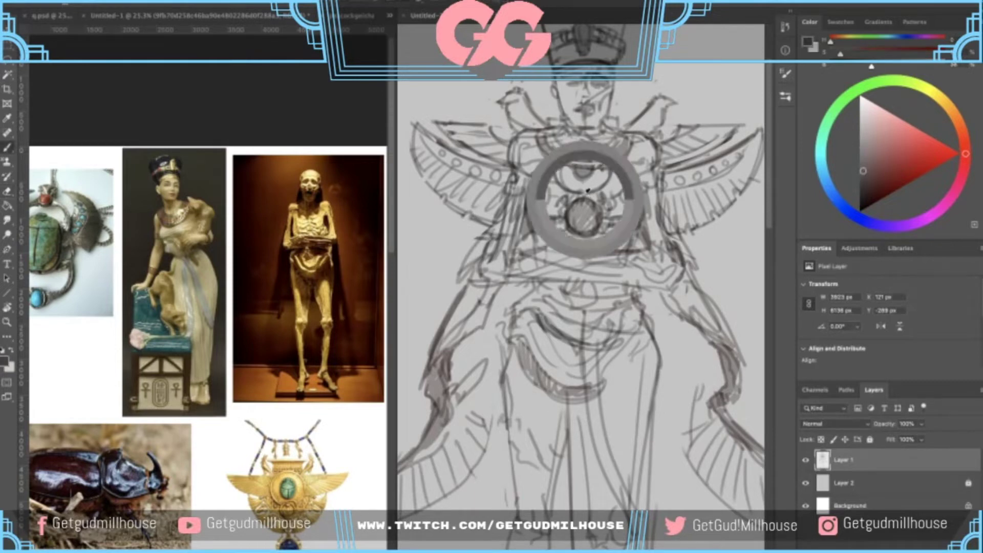
click(861, 210)
key(ctrl+z)
drag(576, 162, 594, 165)
mouse_move(575, 163)
mouse_down()
mouse_move(583, 158)
mouse_move(613, 183)
mouse_move(585, 192)
mouse_up()
drag(584, 191, 565, 193)
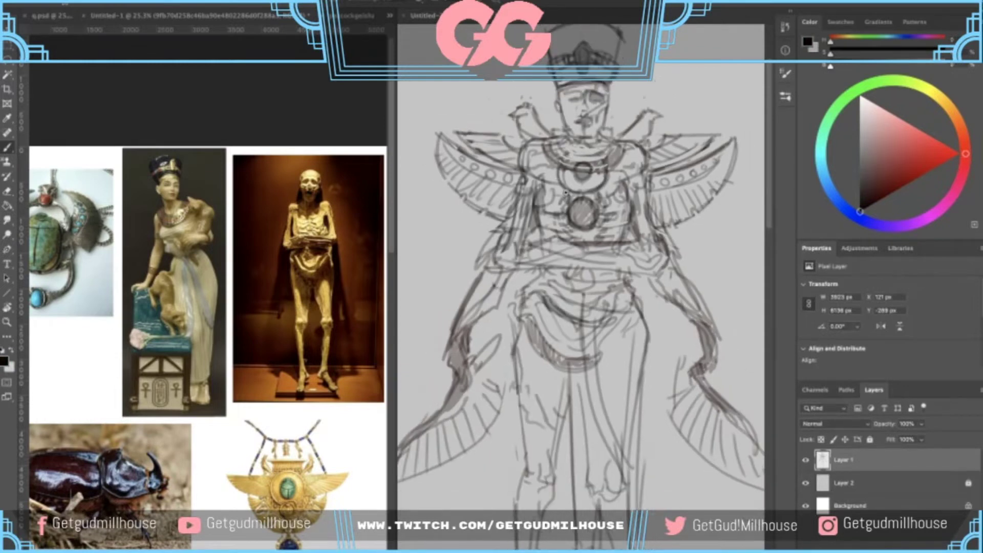
- Review the full figure's proportions from headdress to feet, and examine the scarab pendant, seated statue and mummy on the reference board
scroll(565, 192, down, 4)
scroll(505, 252, up, 4)
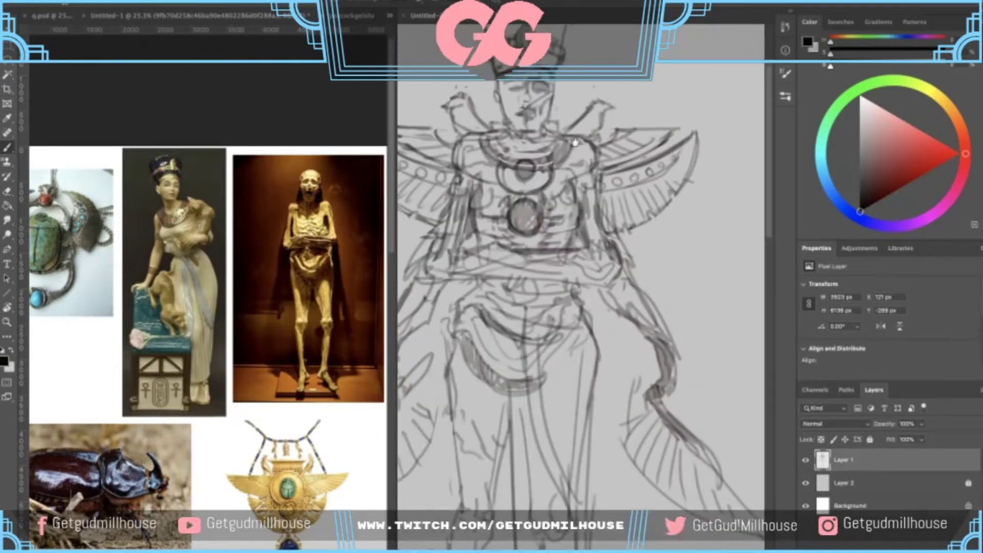
mouse_move(575, 143)
mouse_down()
mouse_move(599, 147)
mouse_move(620, 128)
mouse_up()
scroll(526, 165, down, 4)
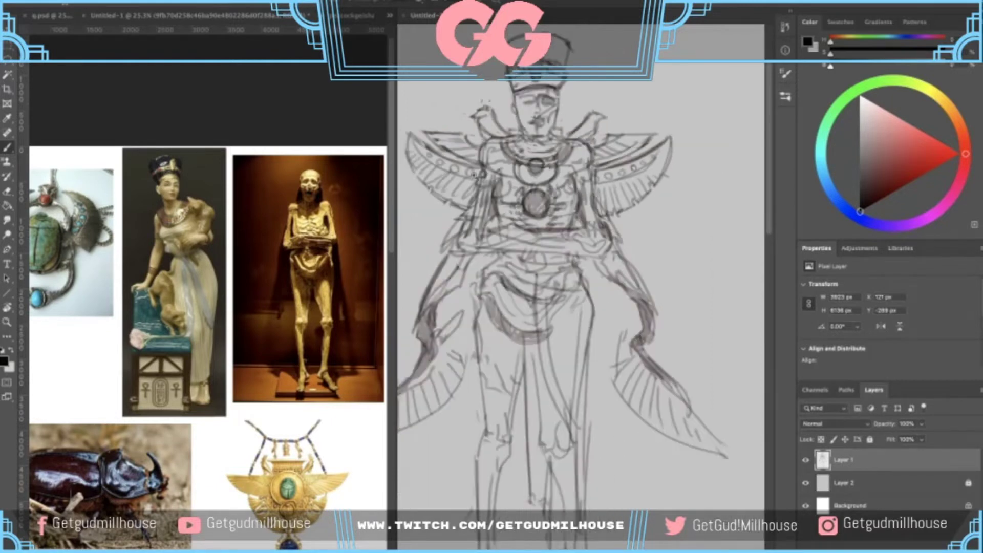
scroll(527, 165, down, 2)
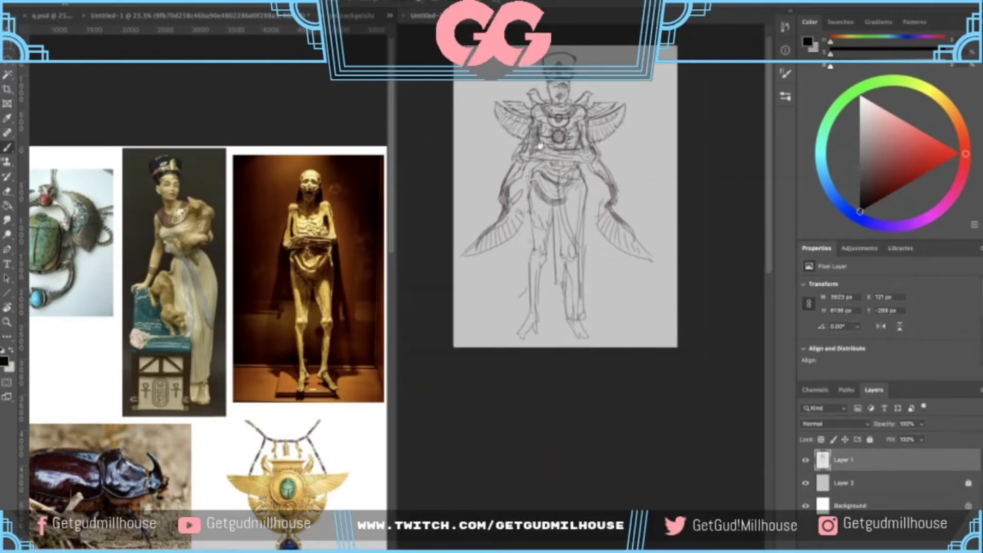
scroll(541, 157, up, 4)
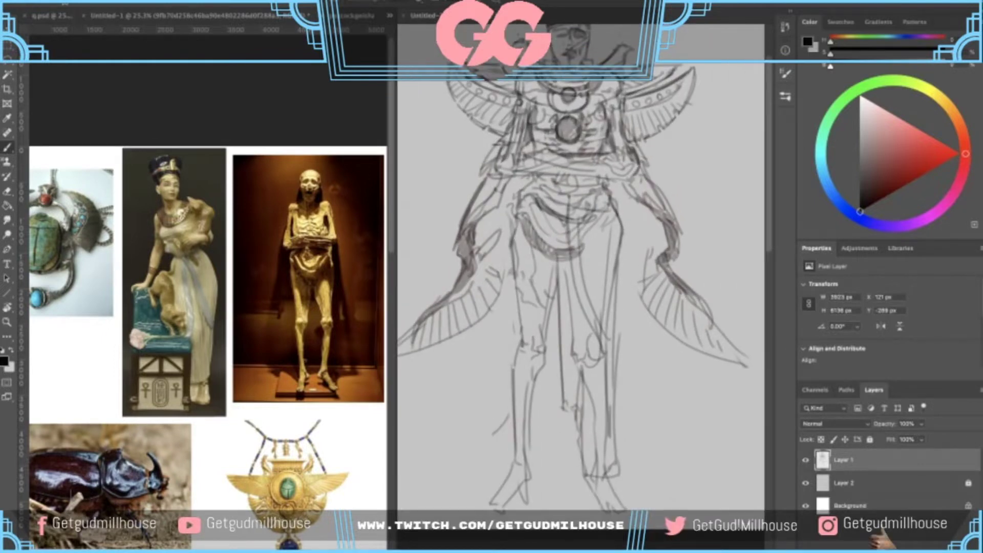
mouse_move(537, 318)
mouse_down()
mouse_move(537, 237)
mouse_move(563, 236)
mouse_up()
click(237, 262)
mouse_move(239, 260)
mouse_down()
mouse_move(316, 256)
mouse_move(300, 248)
mouse_up()
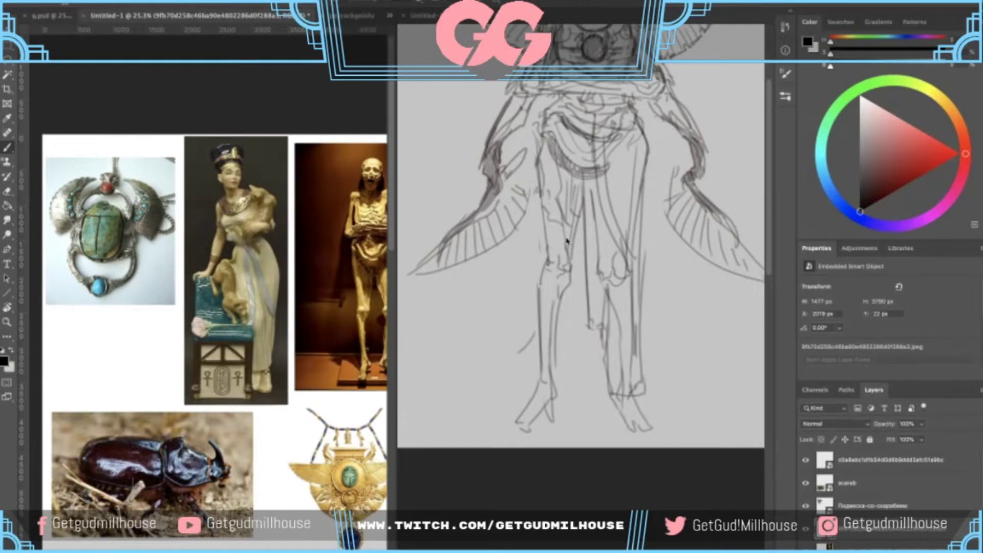
- Sketch bony knee joints and lean thigh contours on the mummy's legs below the draped cloth
click(549, 256)
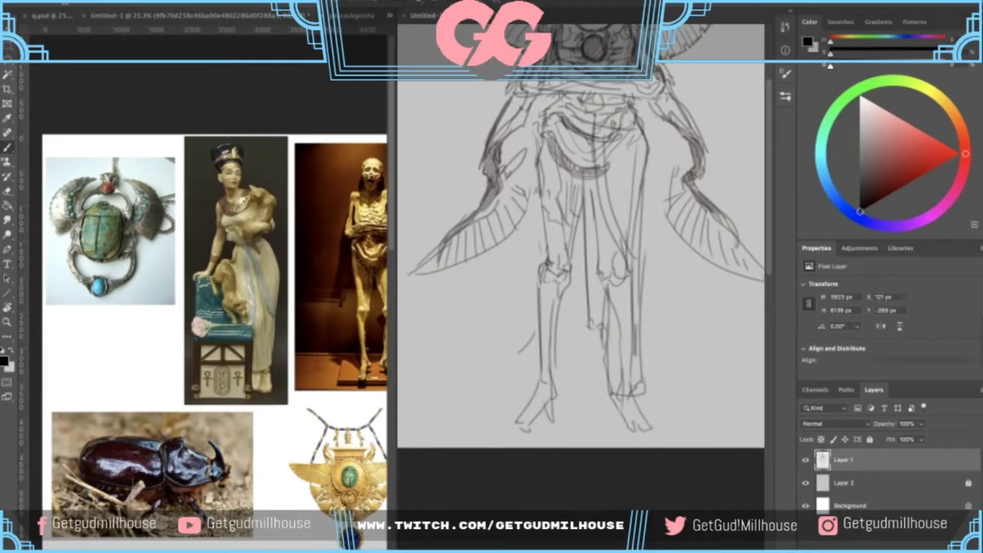
key(z)
mouse_move(541, 278)
mouse_down()
mouse_move(552, 273)
mouse_move(538, 278)
mouse_move(535, 349)
mouse_up()
scroll(535, 350, down, 1)
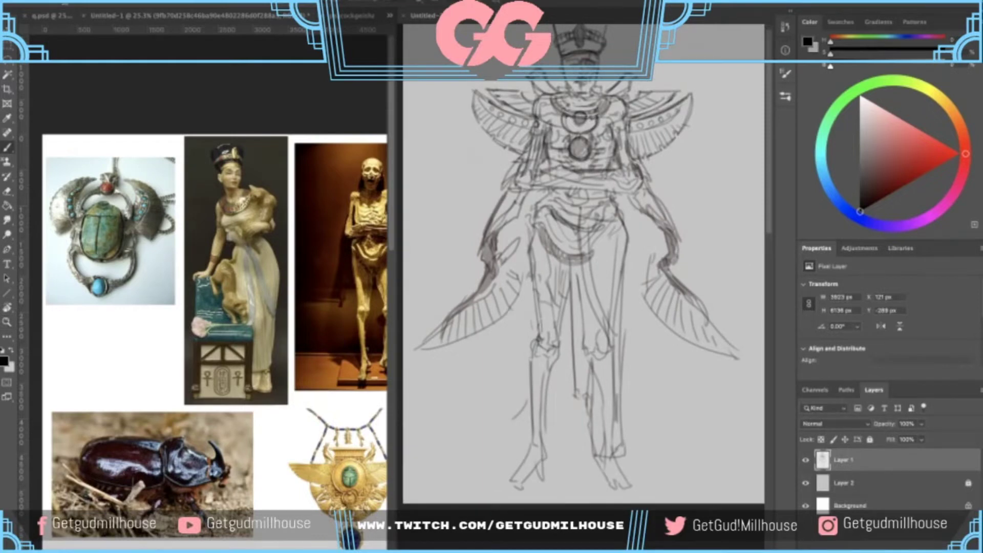
mouse_move(535, 283)
mouse_down()
mouse_move(540, 335)
mouse_move(528, 327)
mouse_up()
drag(544, 301, 530, 351)
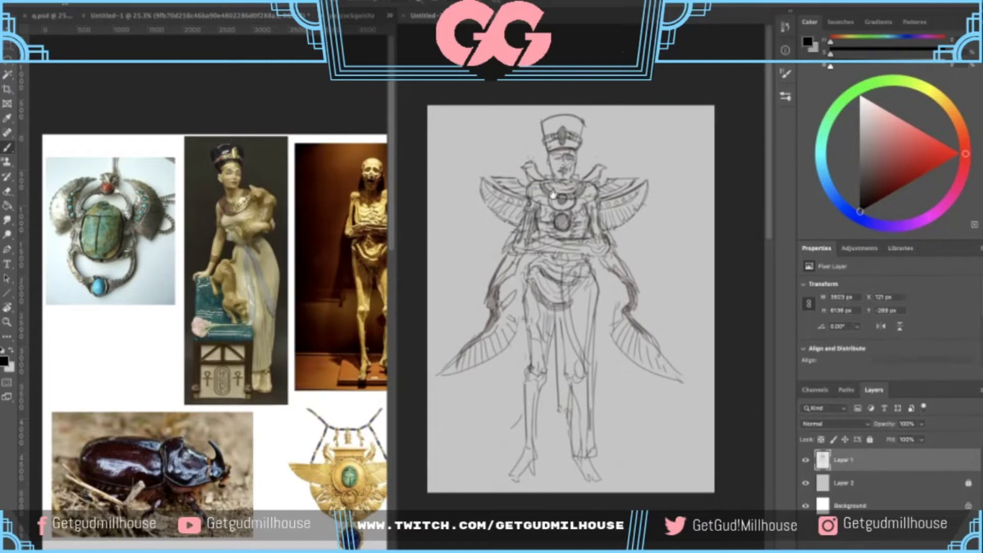
- Rework the sketched lines around the figure's elbows and upper arms with brush and eraser strokes
scroll(572, 215, up, 3)
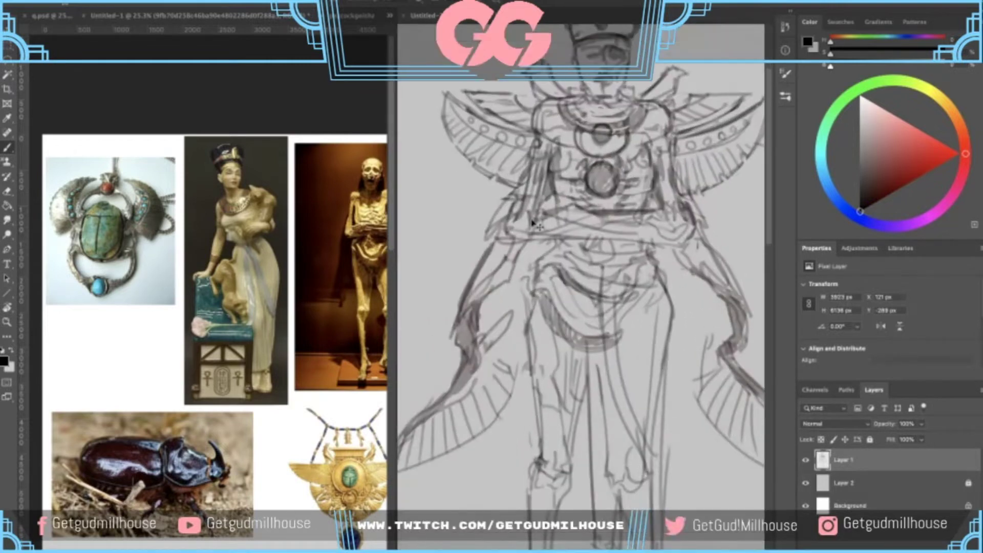
drag(532, 192, 517, 220)
key(ctrl+z)
key(e)
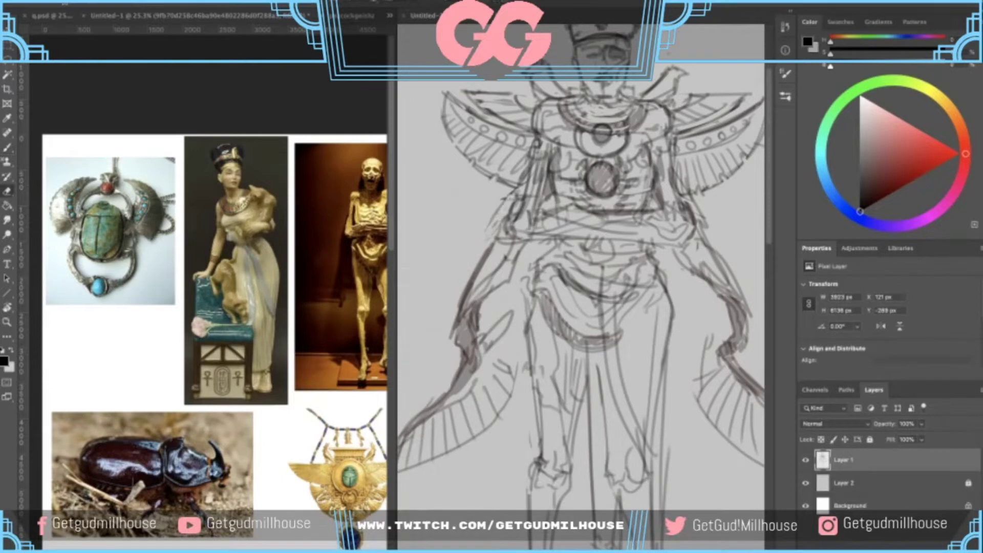
mouse_move(667, 200)
mouse_down()
mouse_move(646, 206)
mouse_move(686, 236)
mouse_move(681, 223)
mouse_up()
key(b)
drag(472, 244, 465, 251)
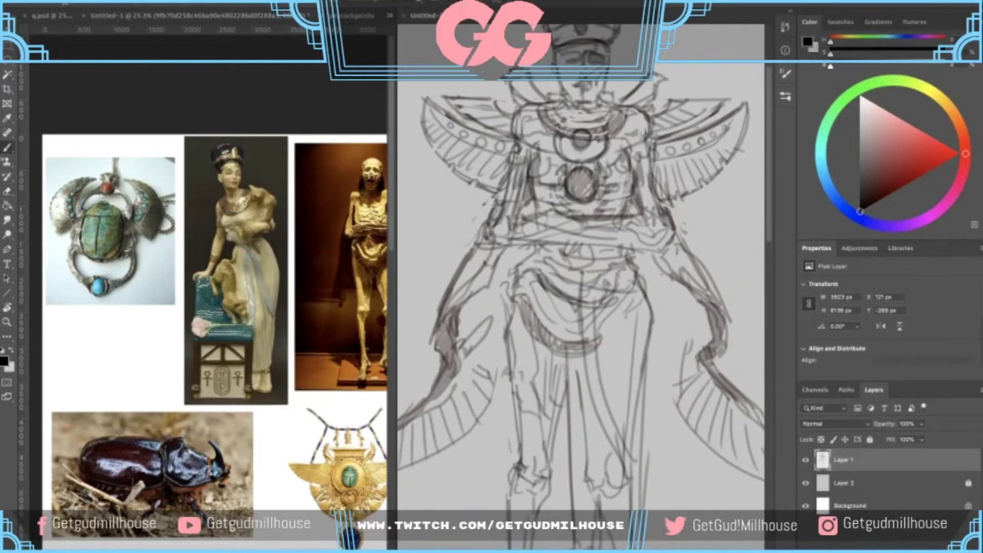
mouse_move(616, 189)
mouse_down()
mouse_move(574, 206)
mouse_move(583, 233)
mouse_move(588, 193)
mouse_up()
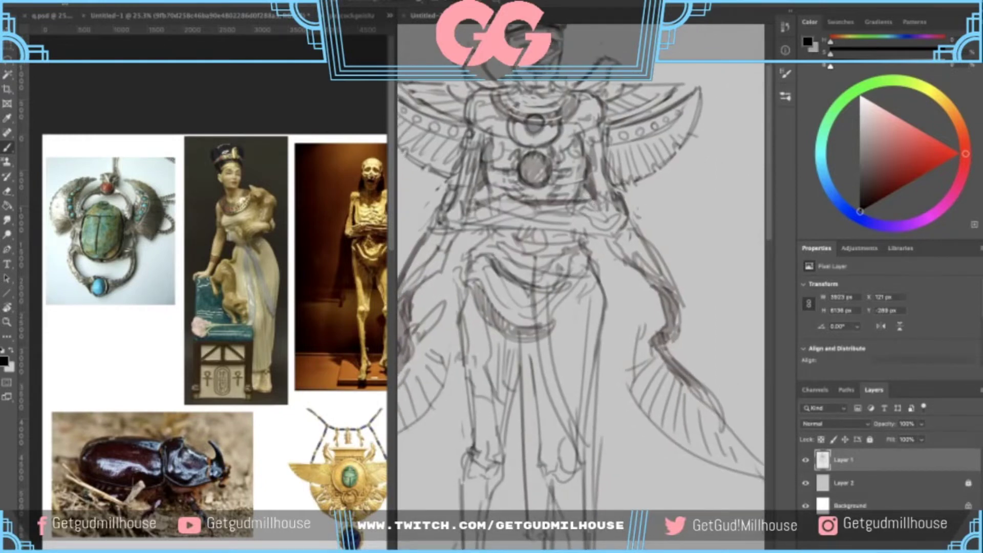
- Enlarge the mummy reference photo and refine the sketched crossed forearms over the figure's waist
click(322, 226)
drag(346, 215, 342, 196)
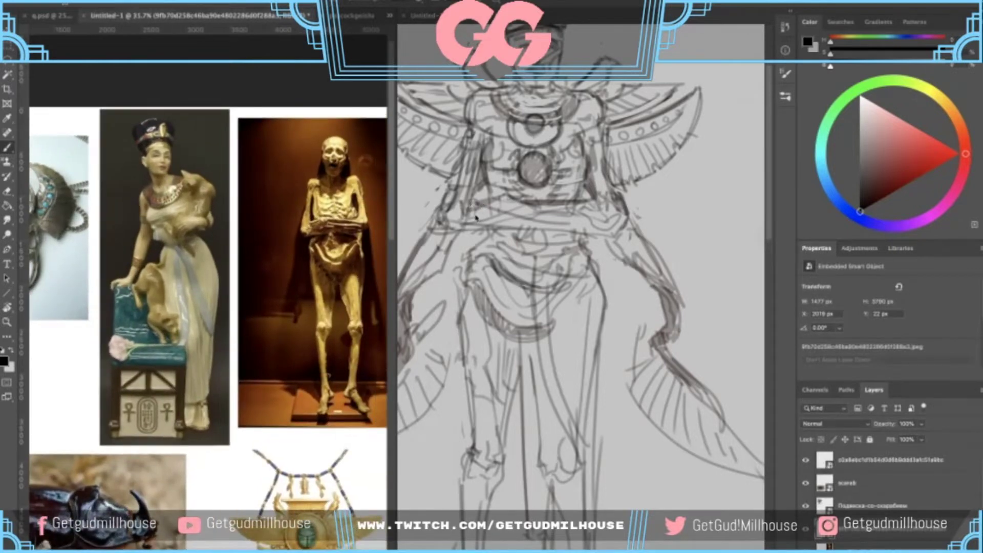
click(476, 217)
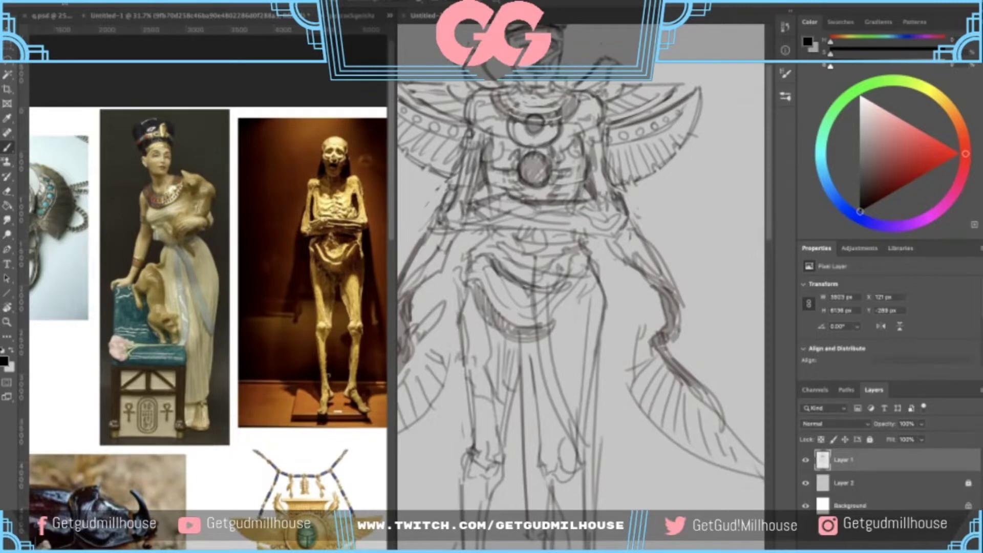
mouse_move(521, 197)
mouse_down()
mouse_move(576, 201)
mouse_move(548, 190)
mouse_move(582, 200)
mouse_up()
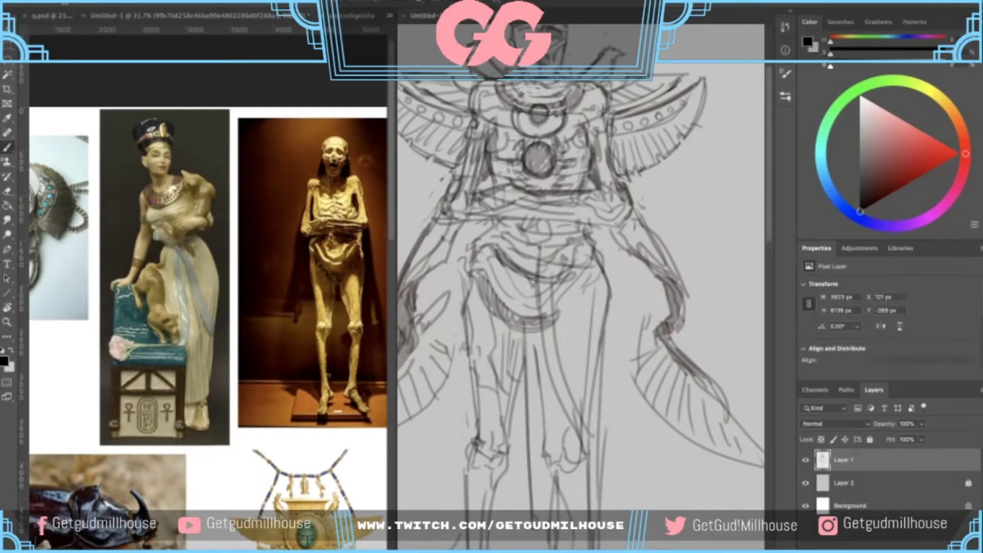
- Examine the overall silhouette and proportions of the winged figure sketch up close and at reduced size
scroll(571, 210, down, 6)
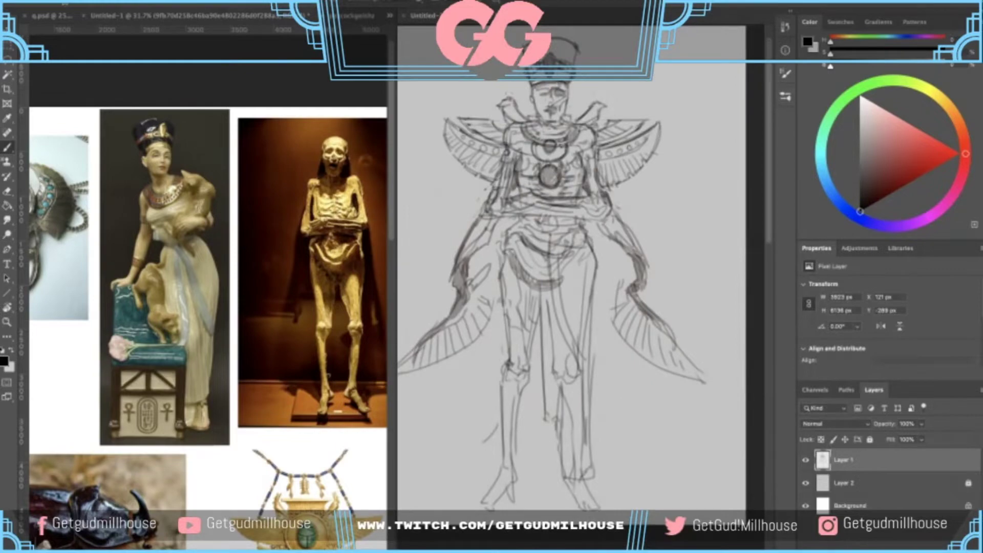
scroll(544, 210, up, 7)
scroll(604, 186, down, 5)
drag(870, 190, 864, 208)
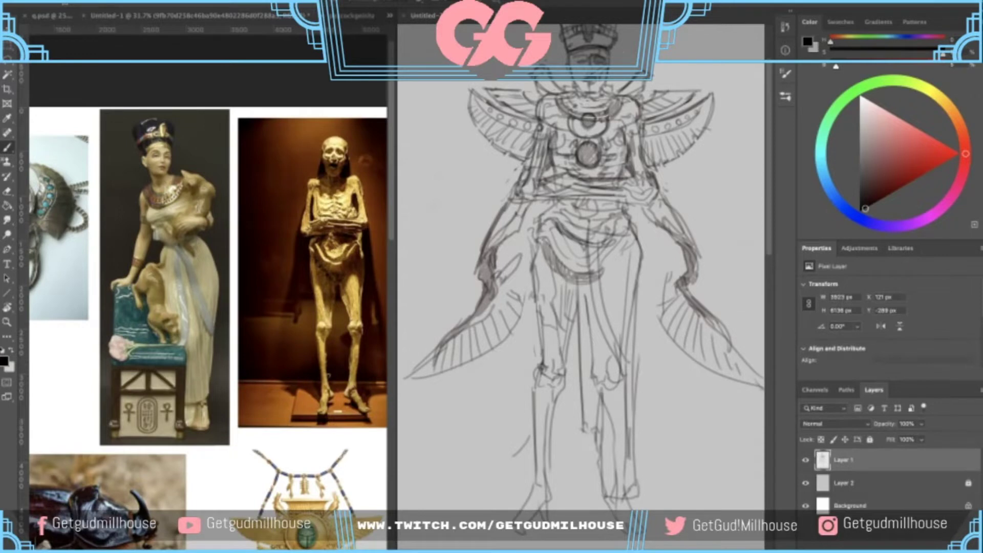
key(ctrl+shift+h)
key(ctrl+shift+h)
drag(654, 189, 621, 203)
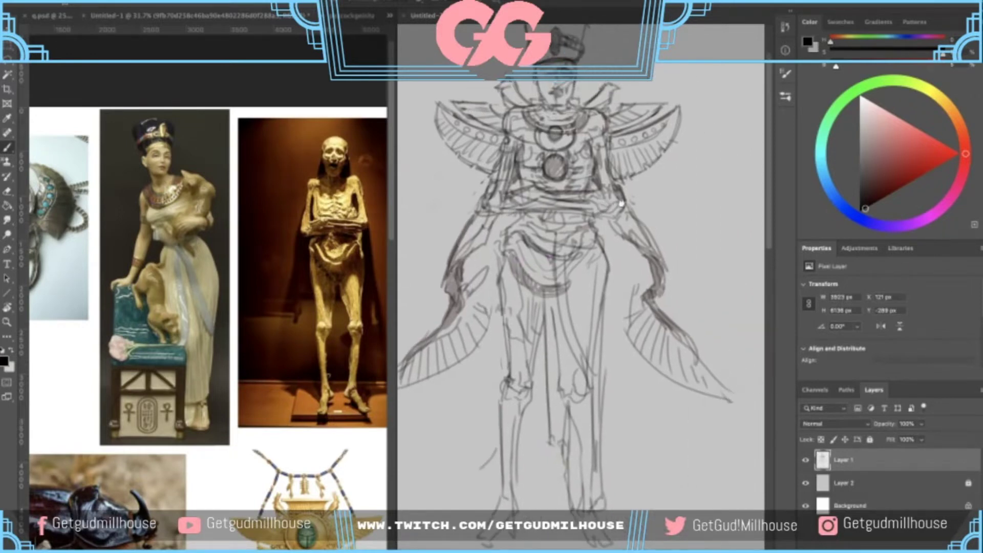
key(ctrl+0)
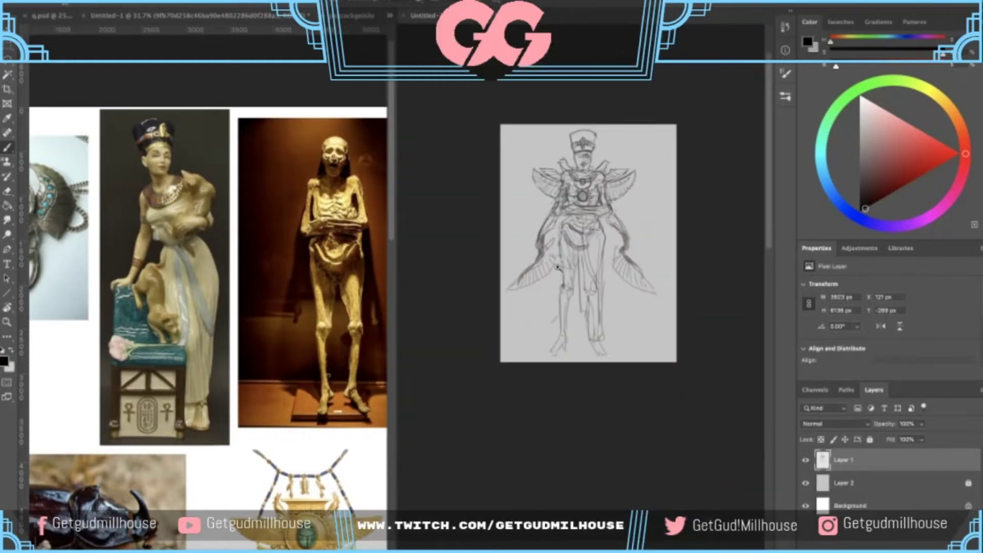
scroll(559, 277, down, 1)
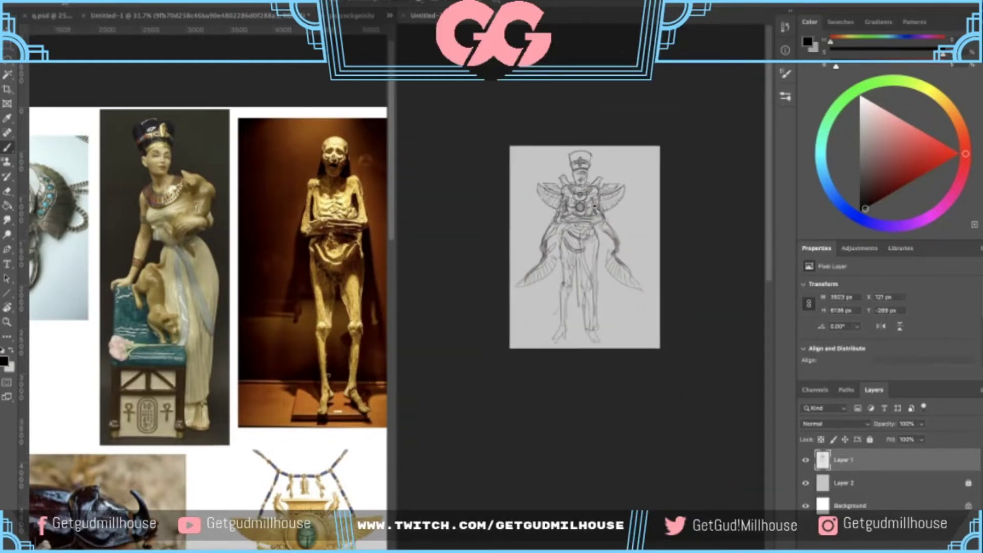
key(ctrl+0)
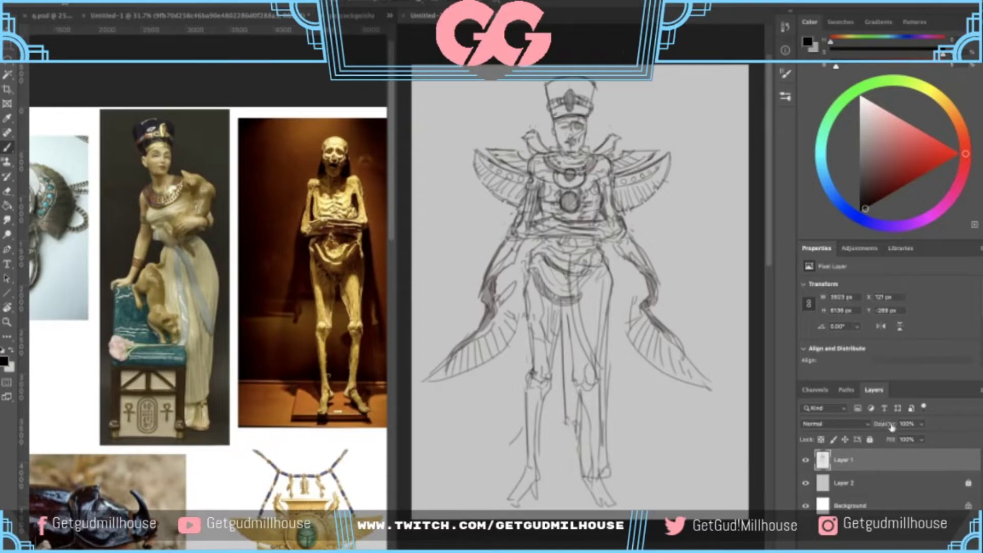
- Fade the sketch layer to 60% opacity with a reduced fill, and add a new layer above it
click(913, 424)
text(60)
key(Return)
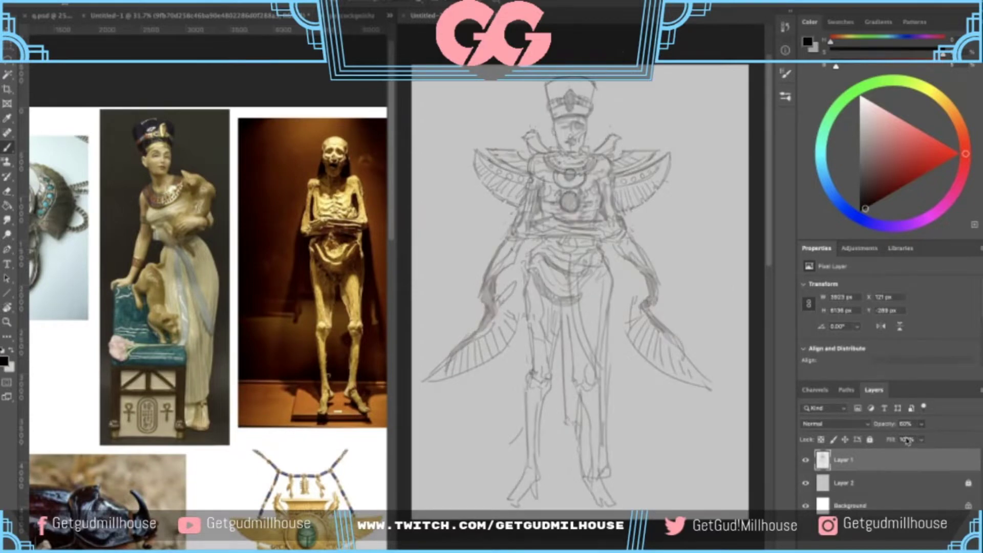
drag(900, 440, 892, 441)
key(ctrl+shift+alt+n)
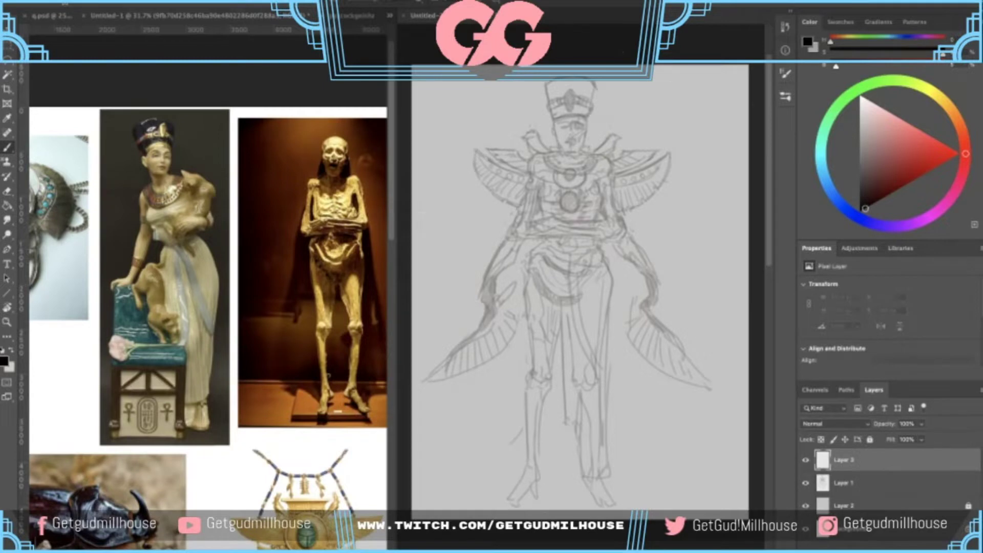
- Ink the ear and the adjoining side of the face down to the jaw with a thin black brush
scroll(572, 106, up, 5)
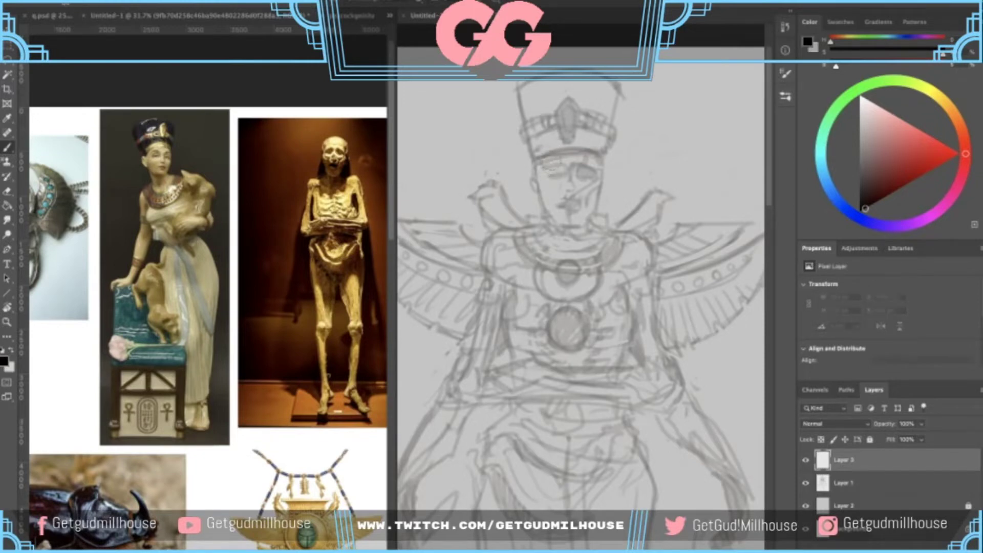
mouse_move(561, 154)
mouse_down()
mouse_move(549, 186)
mouse_move(547, 175)
mouse_up()
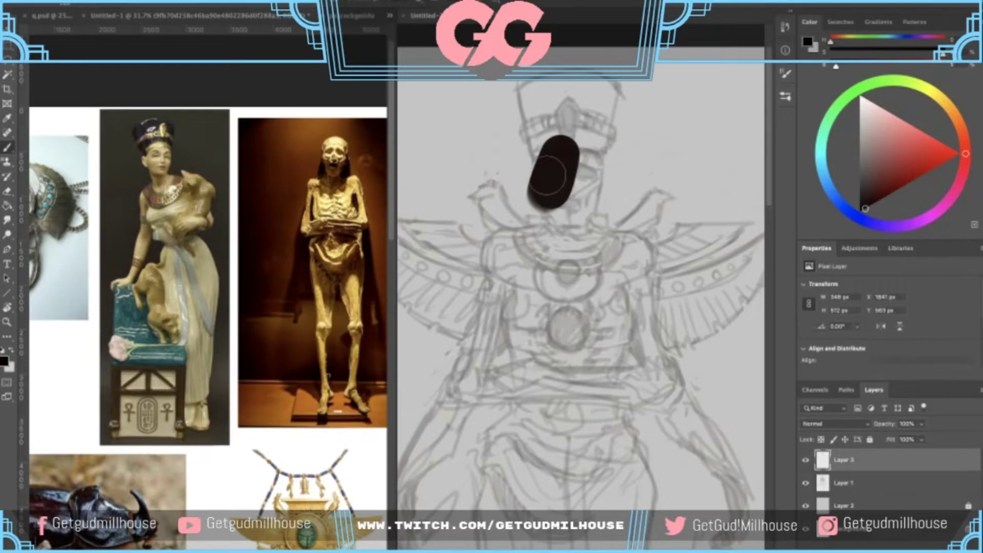
key(ctrl+z)
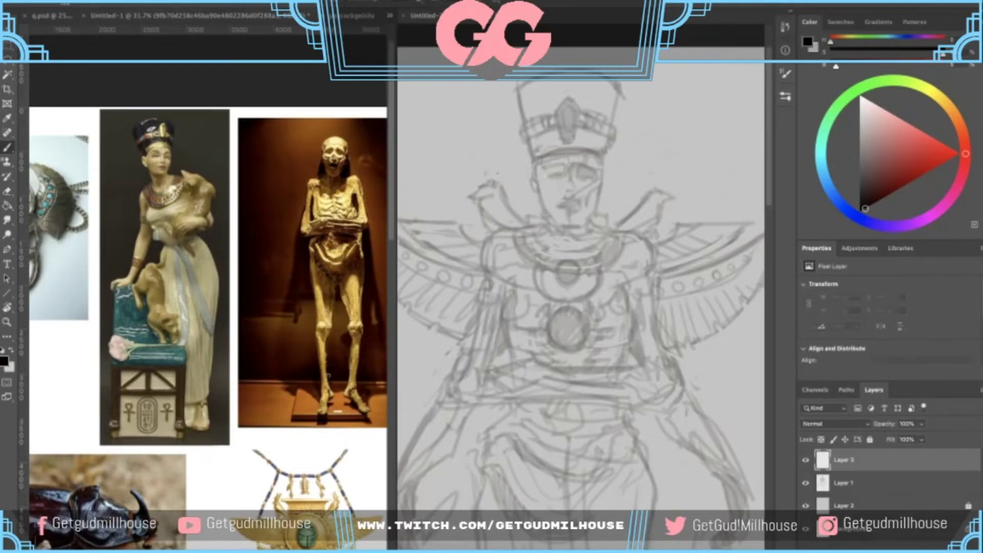
drag(536, 160, 540, 193)
key(ctrl+z)
key(ctrl+z)
drag(536, 155, 550, 219)
key(ctrl+z)
key(ctrl+z)
key(ctrl+z)
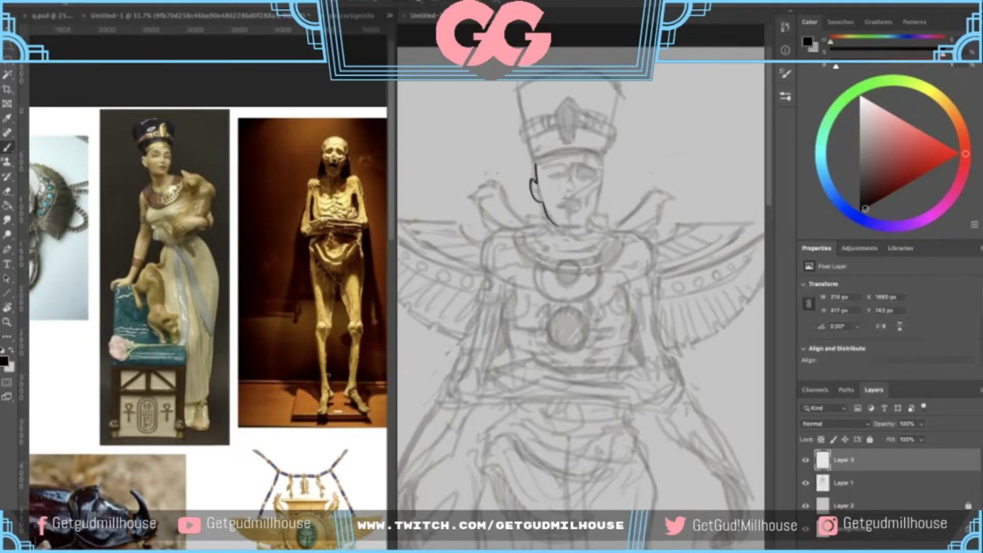
- Ink the underside of the nose and try a line for the eye
scroll(574, 192, up, 3)
drag(559, 199, 574, 203)
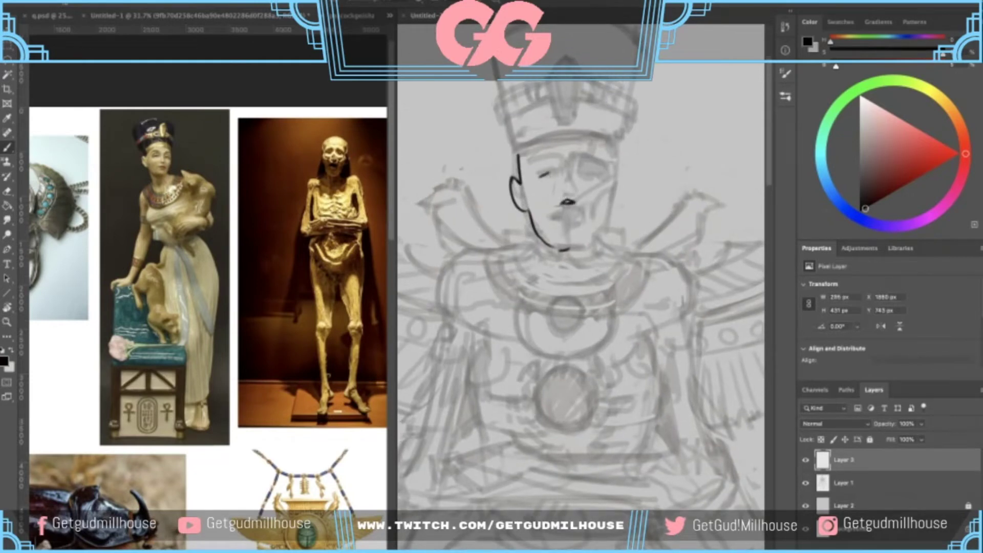
key(ctrl+z)
ctrl+shift+click(555, 176)
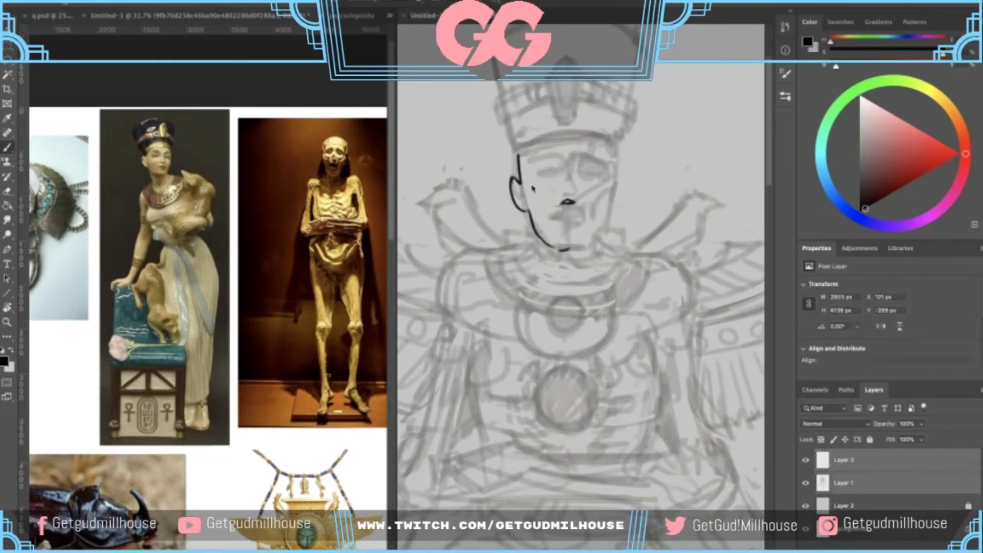
- Enlarge the statue reference to its face, pick a very dark red brush colour, and make Layer 3 active
click(184, 155)
scroll(204, 128, up, 6)
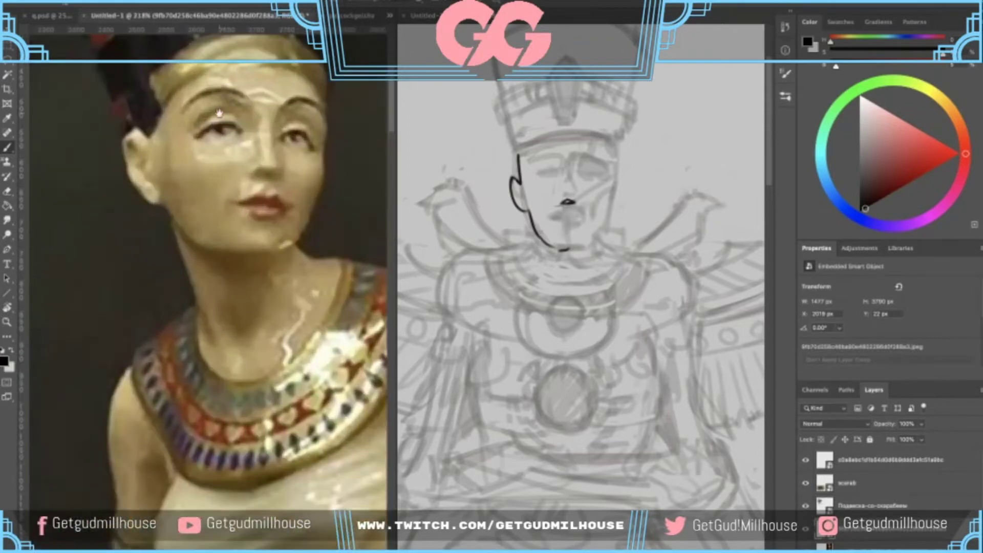
drag(219, 112, 200, 125)
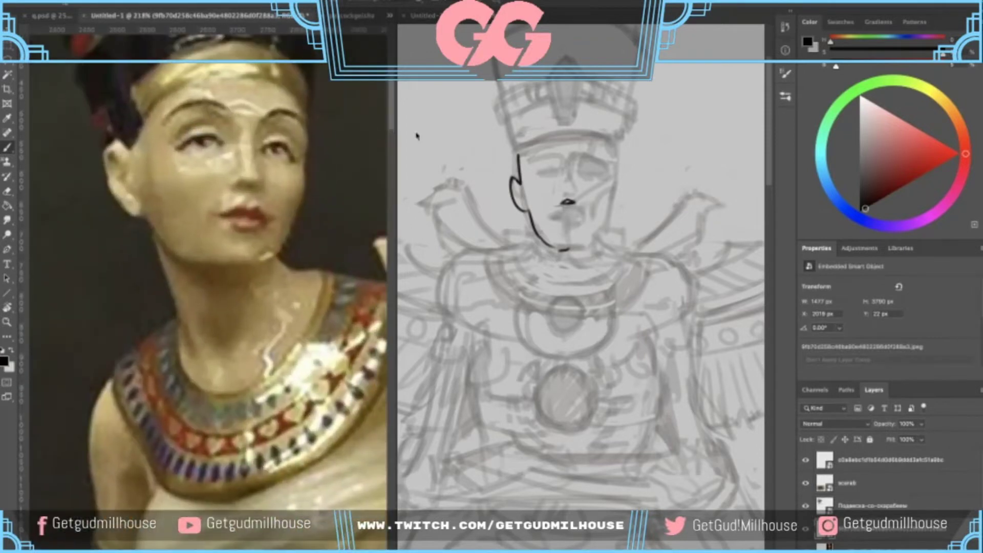
click(640, 289)
click(871, 204)
click(854, 459)
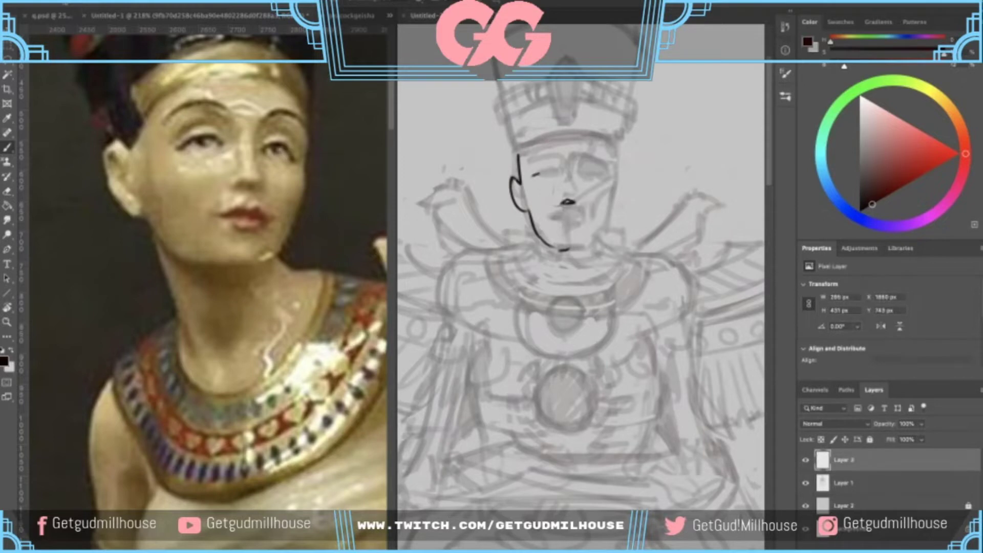
- Ink the eye and the arched eyebrow beside the ear, correcting strokes until they match the sketch
mouse_move(535, 176)
mouse_down()
mouse_move(558, 174)
mouse_move(541, 189)
mouse_move(558, 187)
mouse_move(519, 164)
mouse_move(548, 175)
mouse_move(561, 195)
mouse_move(551, 196)
mouse_up()
key(super+z)
key(super+z)
key(super+z)
key(super+z)
key(e)
key(b)
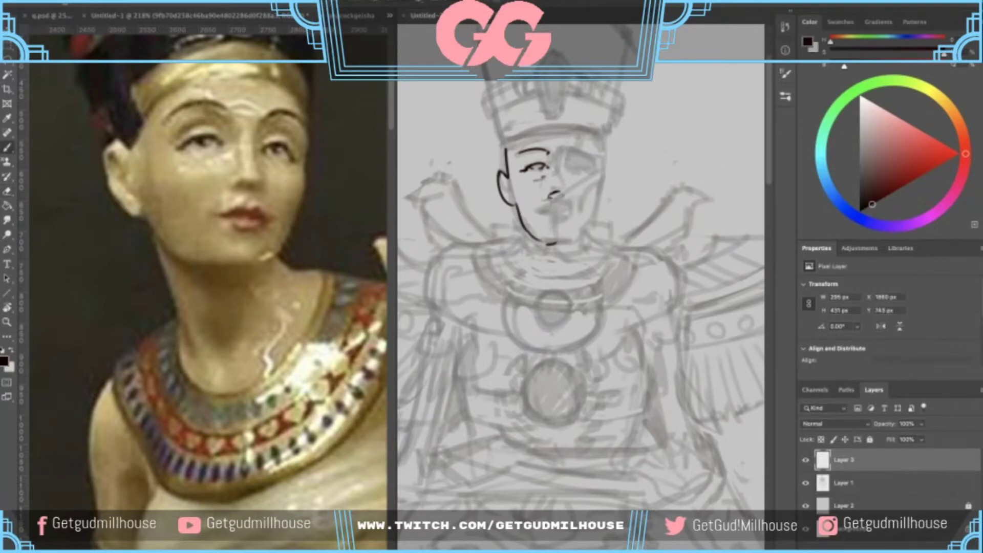
- Ink the broken edge from the nose up to the forehead, the crown's lower rim and the mouth
drag(561, 175, 558, 187)
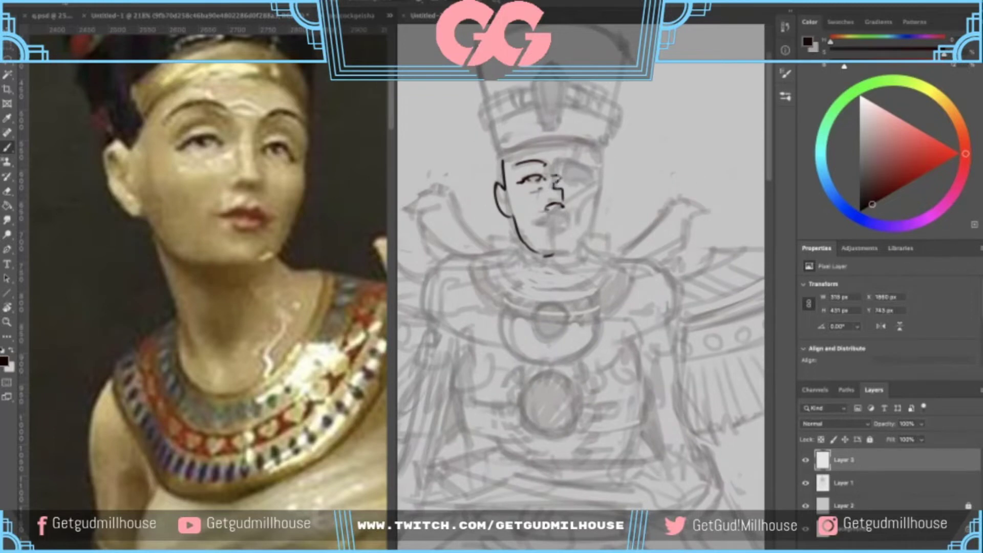
drag(555, 166, 579, 149)
drag(509, 156, 597, 157)
mouse_move(563, 205)
mouse_down()
mouse_move(565, 186)
mouse_move(563, 202)
mouse_up()
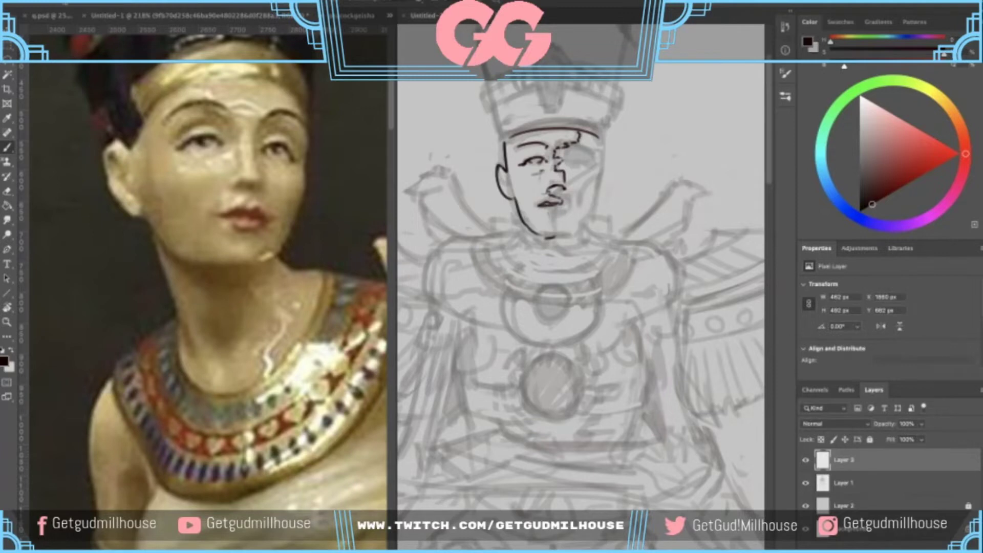
- Ink the jagged break line from the lips down to the chin and join it to the jaw
drag(556, 215, 551, 228)
scroll(565, 207, down, 5)
key(super+z)
scroll(563, 221, up, 5)
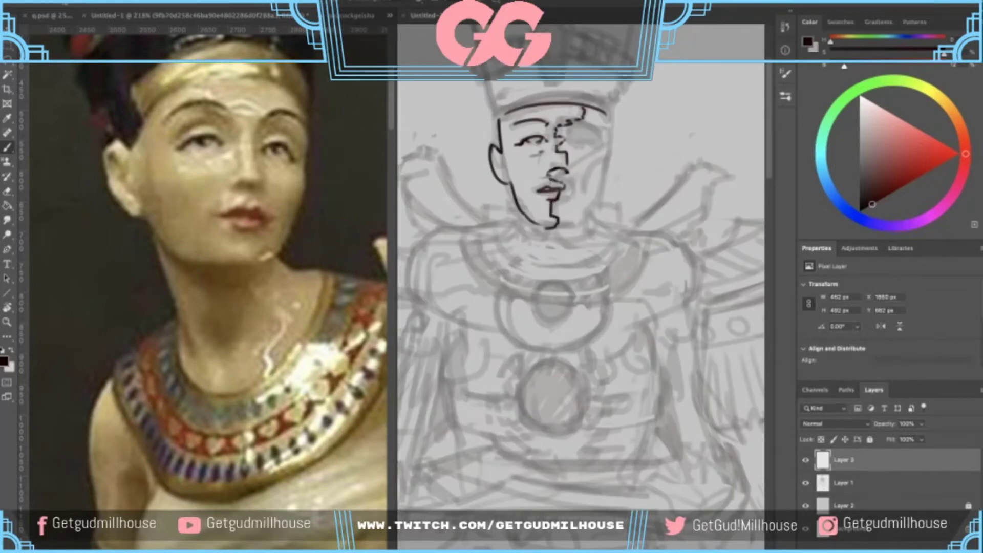
drag(559, 226, 547, 228)
scroll(543, 230, down, 4)
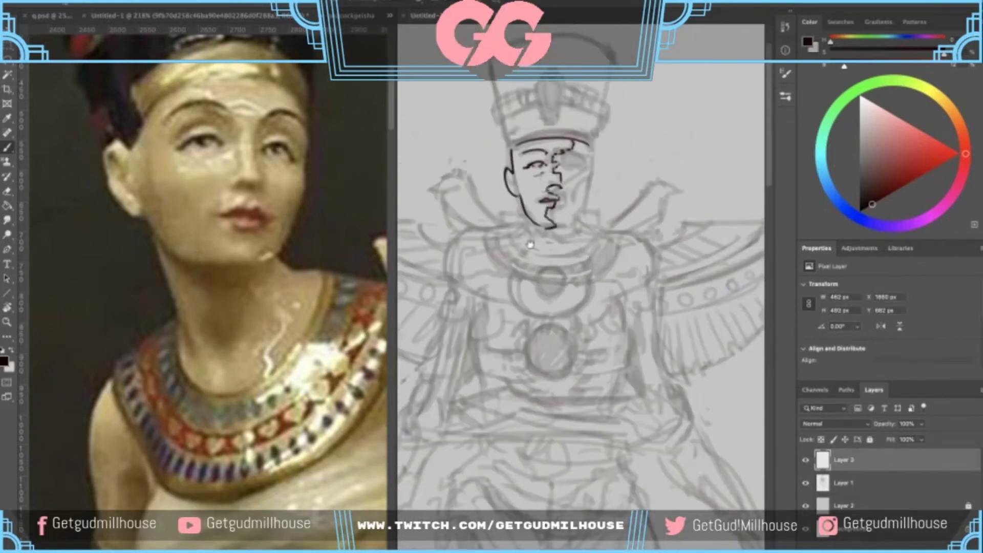
scroll(556, 222, up, 4)
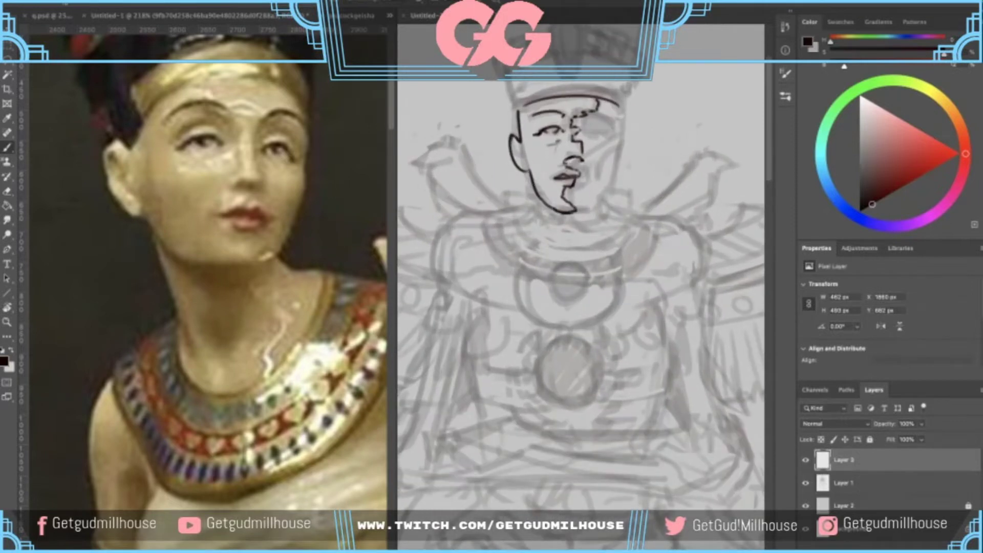
- Refine the inked lips and the broken edge beside them with alternating eraser and brush touch-ups
key(e)
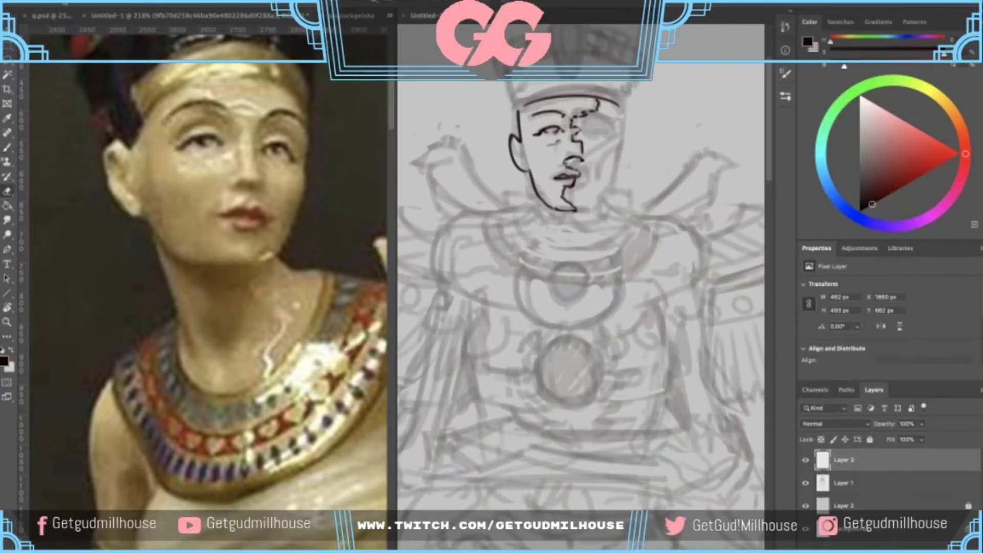
key(b)
scroll(551, 229, down, 1)
scroll(569, 203, up, 2)
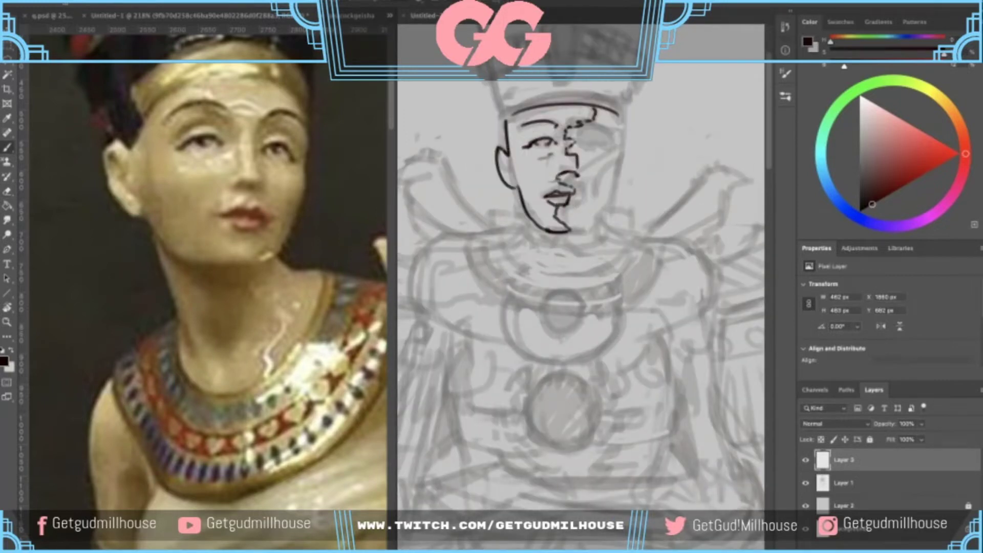
scroll(552, 209, down, 2)
scroll(553, 209, up, 2)
key(e)
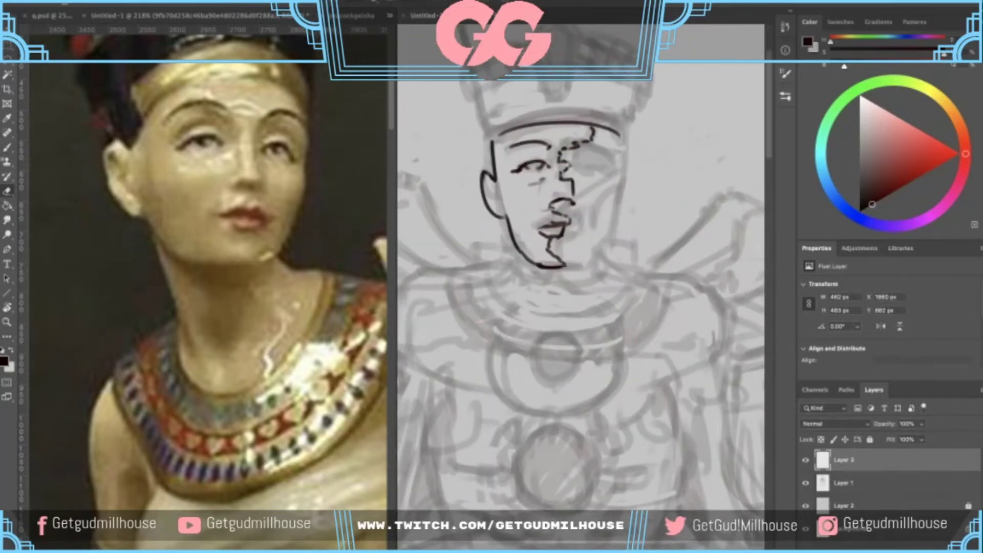
key(b)
key(e)
key(b)
scroll(554, 238, down, 4)
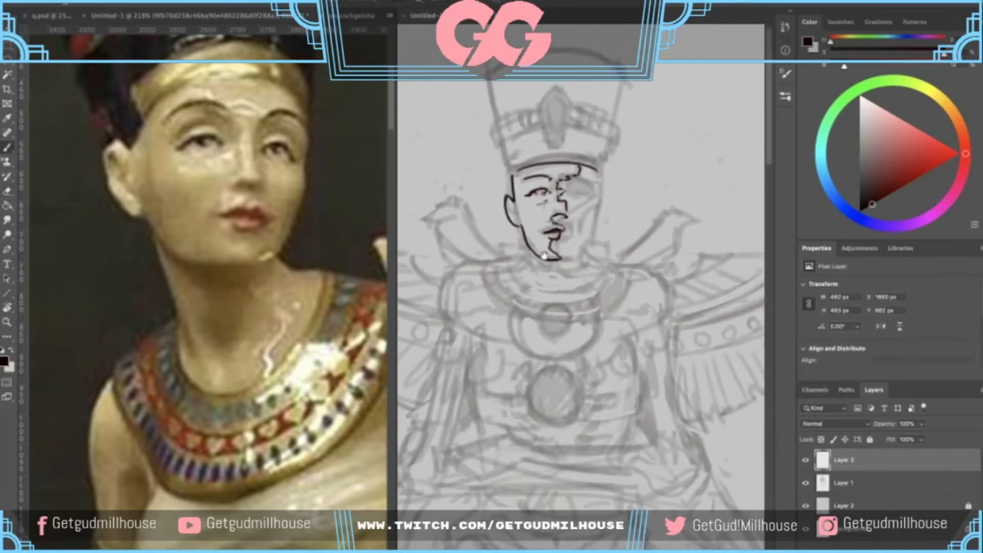
scroll(582, 169, down, 8)
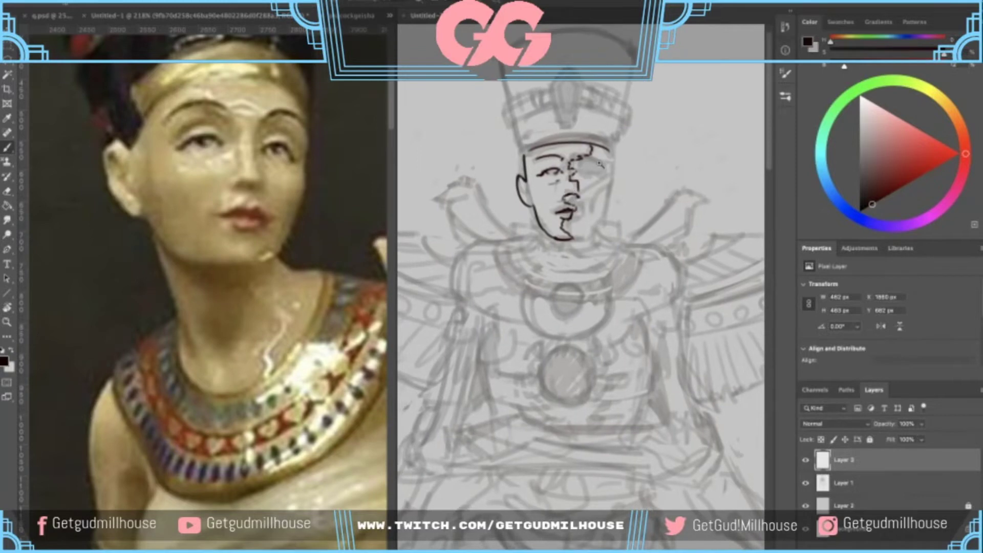
- Touch up the inked line between the crown's rim and the ear, along with the broken face edge
scroll(583, 160, up, 8)
drag(581, 138, 577, 170)
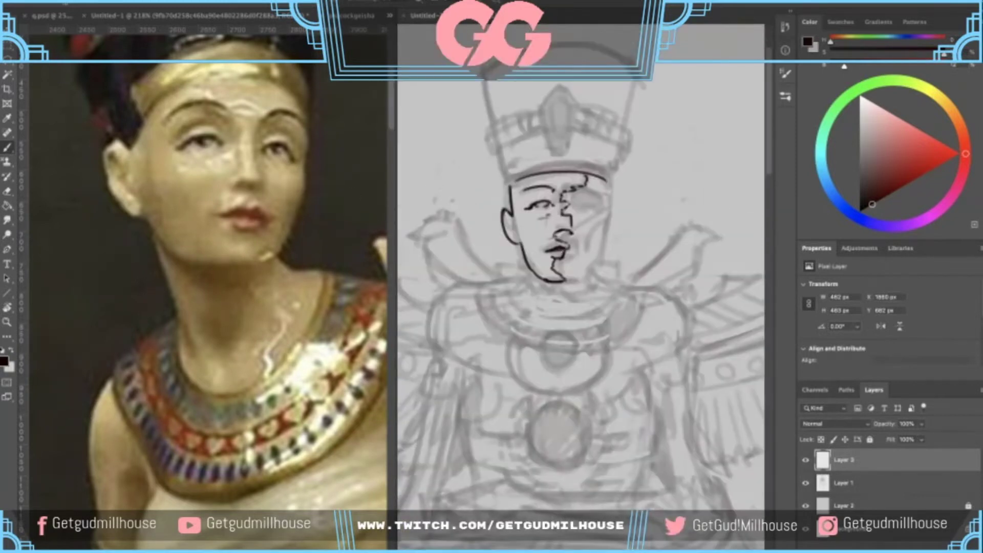
drag(517, 181, 513, 204)
key(e)
drag(563, 195, 561, 233)
key(b)
drag(500, 198, 509, 240)
drag(563, 205, 567, 248)
key(ctrl+z)
key(ctrl+shift+z)
key(ctrl+z)
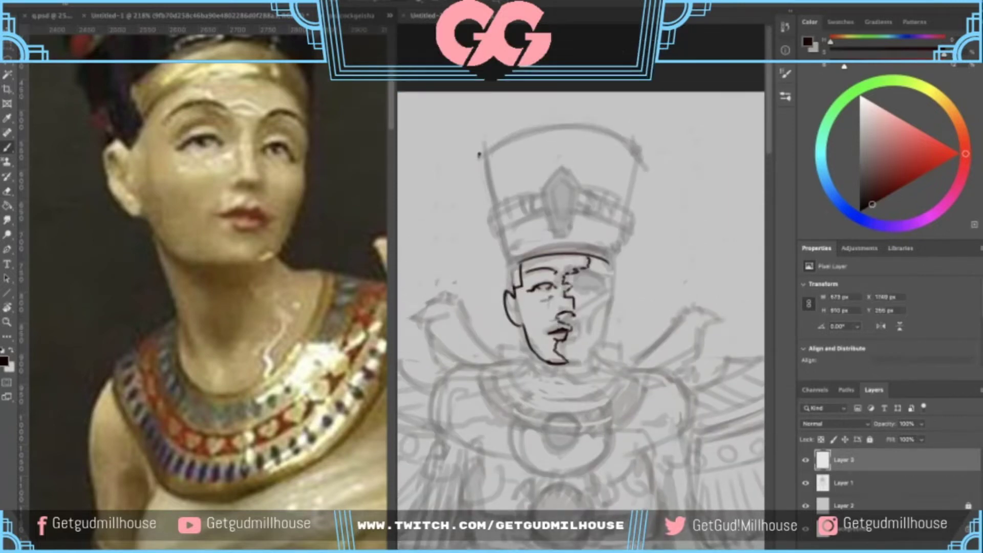
- Ink the lower part of the crown's slanted side, running down to the top of the ear
drag(504, 254, 508, 271)
key(ctrl+z)
drag(500, 233, 511, 289)
drag(484, 163, 509, 275)
key(ctrl+z)
- Lock the sketch on Layer 1 against editing and make Layer 3 the active layer again
ctrl+click(494, 196)
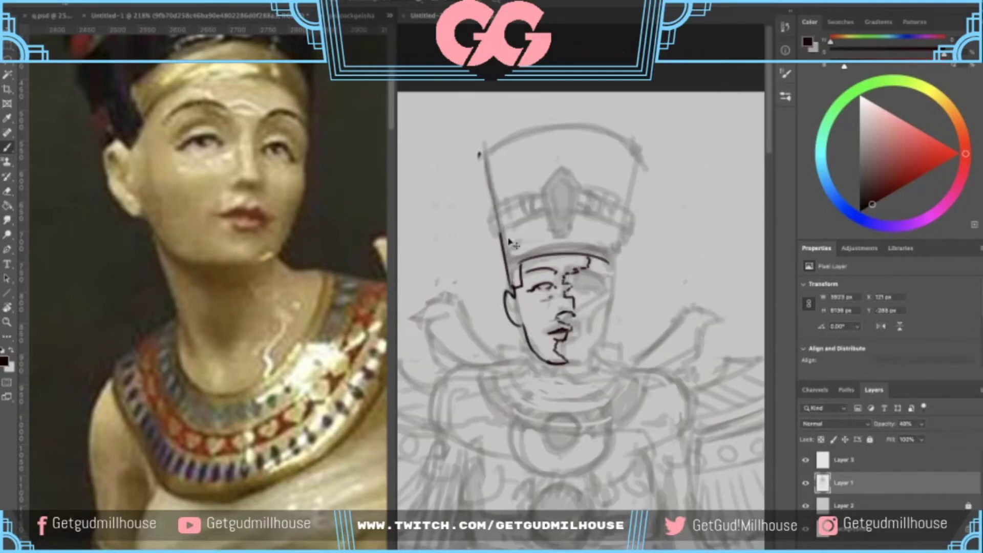
click(814, 461)
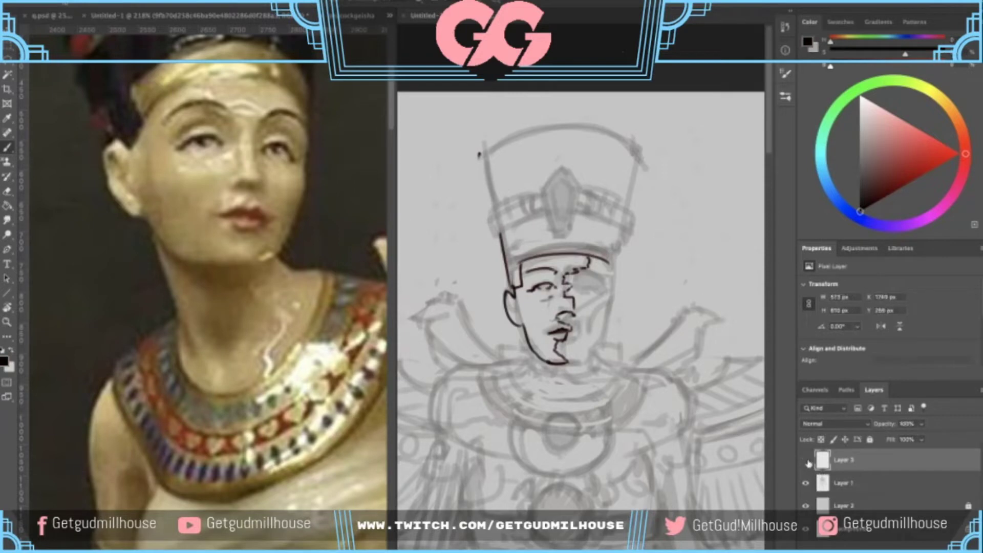
click(805, 460)
click(805, 460)
click(860, 484)
click(869, 440)
click(847, 461)
- Extend the crown's slanted side above the ear up to its top corner, redrawing the stroke until it is straight
drag(485, 157, 503, 242)
key(super+z)
key(super+z)
drag(484, 156, 500, 241)
key(super+z)
mouse_move(484, 159)
mouse_down()
mouse_move(501, 243)
mouse_move(479, 211)
mouse_up()
scroll(495, 230, down, 2)
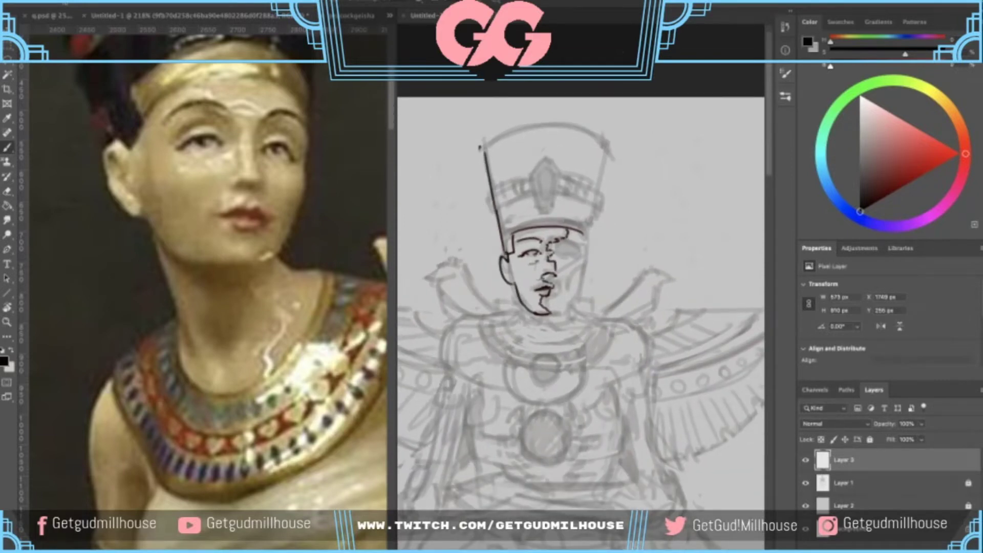
- Bring the statue's whole crown into view in the reference and ink the arched top edge of the drawn crown
click(270, 131)
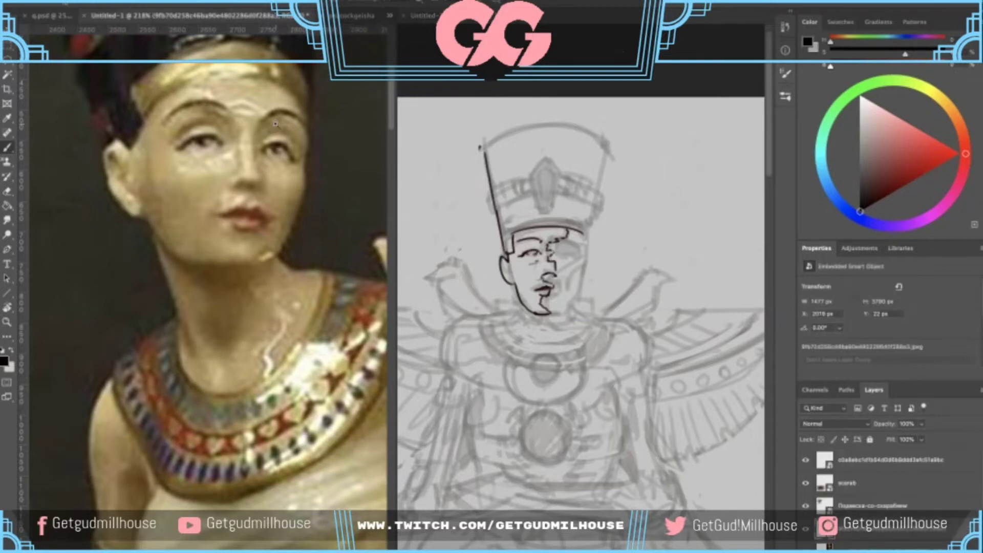
drag(270, 131, 256, 158)
scroll(257, 159, down, 3)
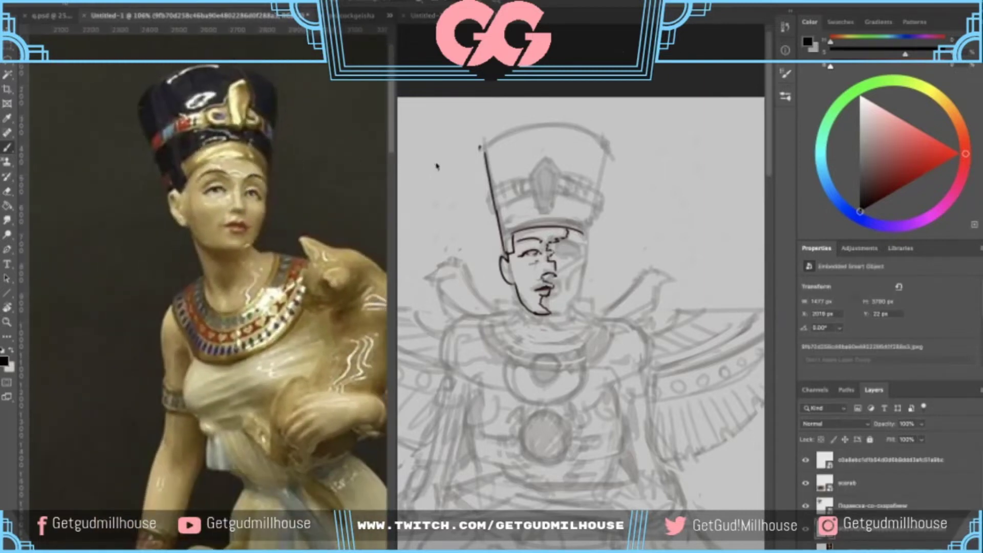
click(519, 188)
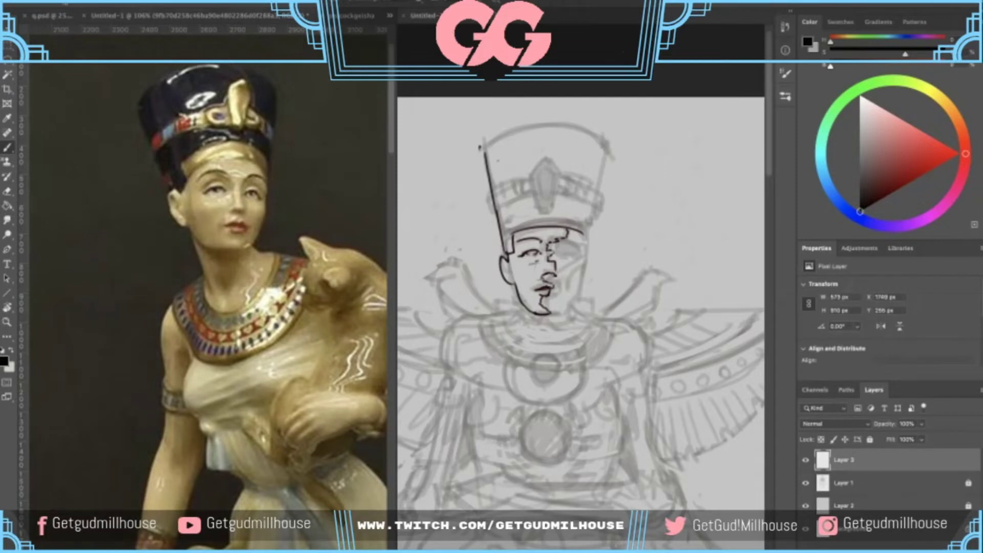
drag(485, 153, 559, 140)
key(super+z)
mouse_move(497, 147)
mouse_down()
mouse_move(522, 134)
mouse_move(595, 148)
mouse_move(553, 131)
mouse_move(600, 150)
mouse_up()
key(super+z)
key(super+z)
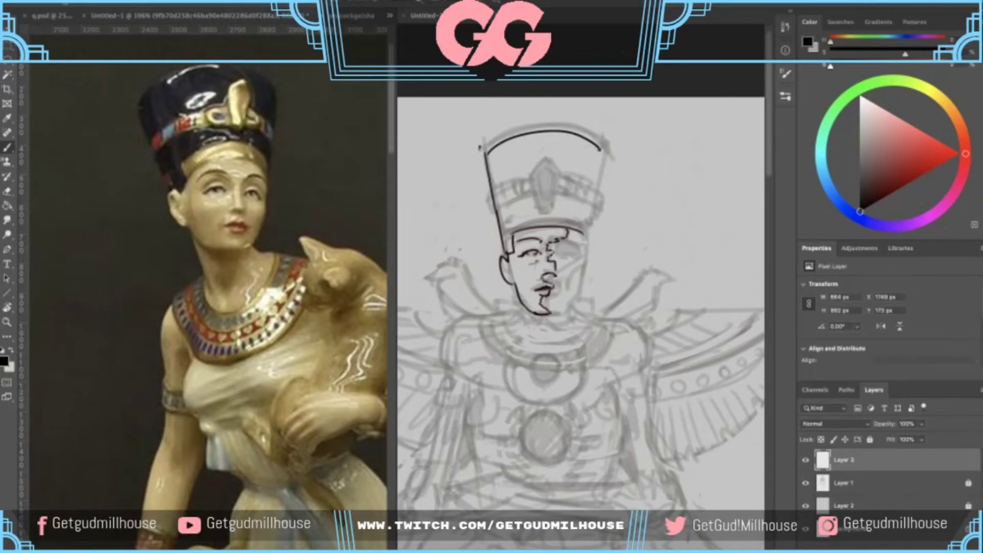
- Ink the crown's opposite slanted side from the top corner down past the brow, retrying until it mirrors the first side
drag(602, 152, 594, 207)
key(super+z)
drag(605, 157, 587, 238)
key(super+z)
key(super+z)
key(super+z)
drag(605, 157, 594, 219)
key(super+z)
key(super+z)
drag(609, 163, 586, 251)
key(super+z)
key(ctrl+z)
drag(608, 164, 590, 252)
drag(583, 235, 585, 252)
scroll(574, 265, down, 2)
drag(575, 294, 575, 268)
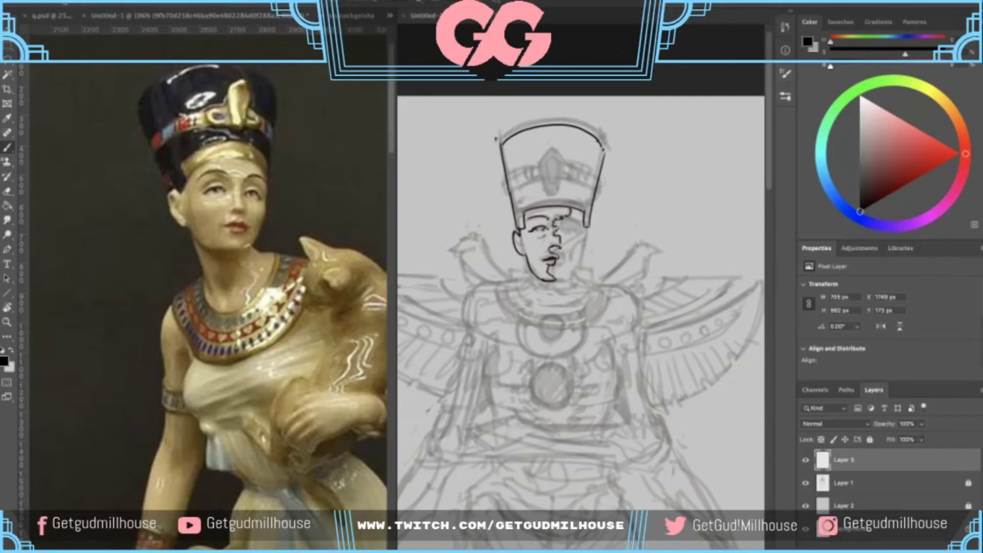
- Ink the teardrop ornament at the centre of the crown, redoing strokes that miss the sketch
scroll(563, 148, up, 1)
scroll(563, 149, up, 1)
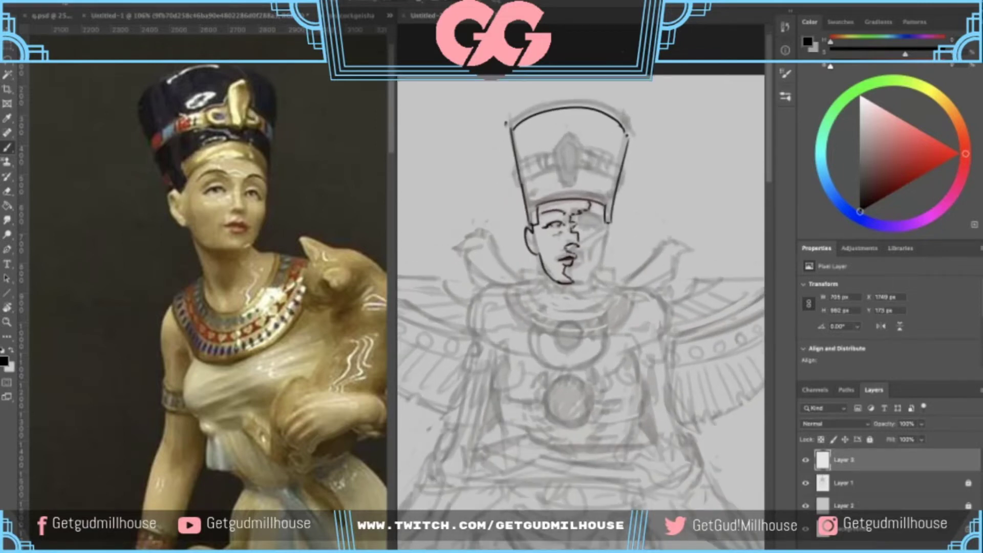
mouse_move(555, 153)
mouse_down()
mouse_move(568, 136)
mouse_move(587, 151)
mouse_move(576, 172)
mouse_move(565, 170)
mouse_up()
key(super+z)
key(super+z)
key(super+z)
key(super+z)
key(super+z)
key(super+z)
- Ink the small curled loops flanking the crown's central ornament
mouse_move(556, 149)
mouse_down()
mouse_move(569, 183)
mouse_move(553, 165)
mouse_move(543, 172)
mouse_move(555, 167)
mouse_up()
key(super+z)
key(super+z)
key(super+z)
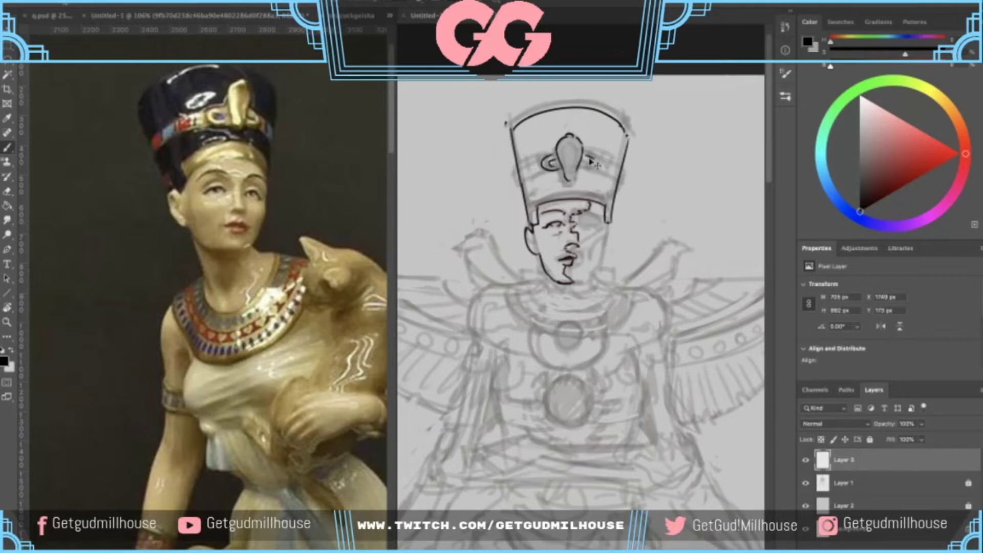
key(super+z)
drag(582, 155, 581, 169)
drag(556, 158, 554, 166)
key(super+minus)
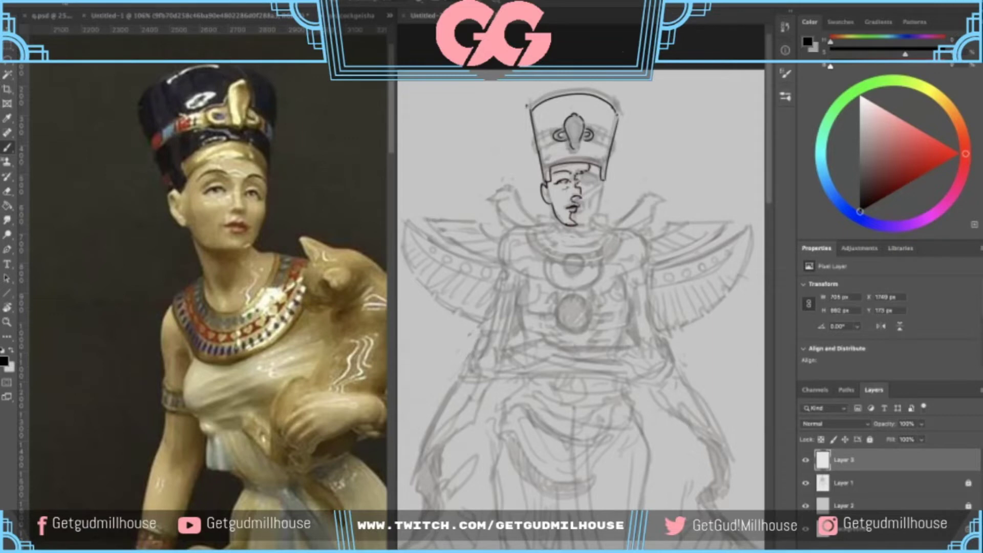
key(ctrl+plus)
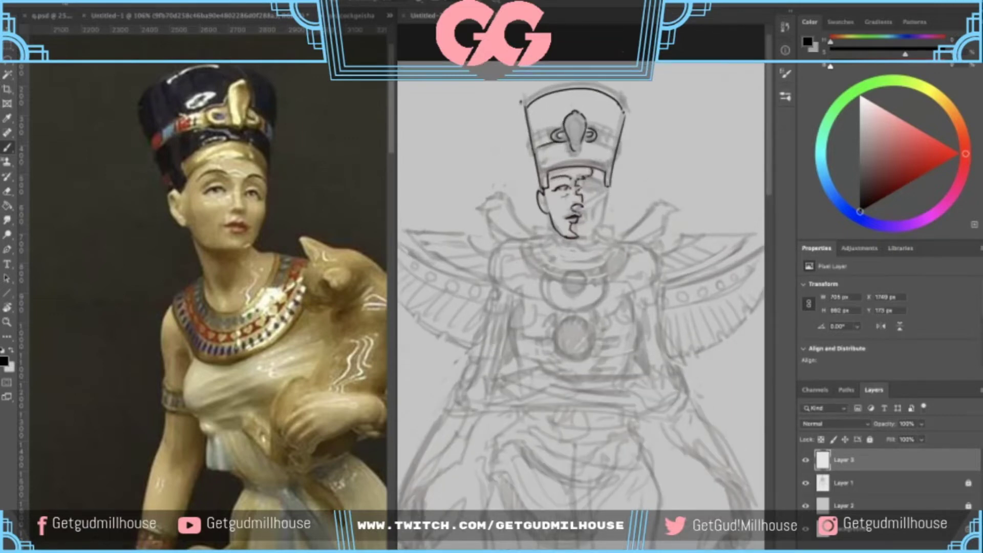
- Ink the crown's decorative band from the ornament's loops out to both edges of the crown
key(e)
key(b)
drag(529, 139, 531, 152)
drag(575, 205, 566, 196)
mouse_move(587, 129)
mouse_down()
mouse_move(609, 125)
mouse_move(607, 145)
mouse_move(605, 127)
mouse_up()
key(ctrl+z)
key(ctrl+z)
key(ctrl+z)
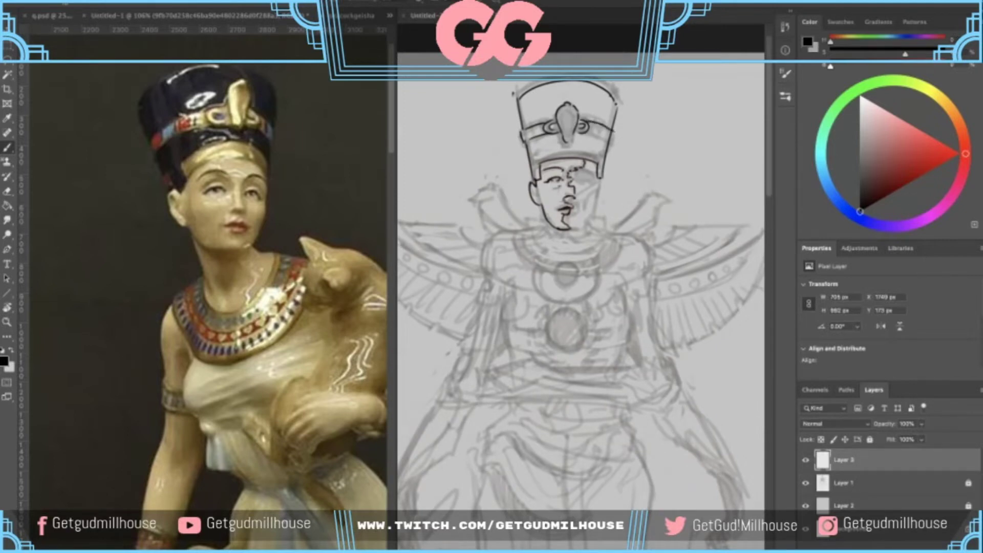
- Redraw the crown's band on the side above the broken half of the face
key(ctrl+z)
key(ctrl+z)
drag(586, 123, 613, 136)
key(ctrl+z)
key(ctrl+z)
key(ctrl+z)
scroll(589, 136, down, 3)
scroll(568, 134, up, 5)
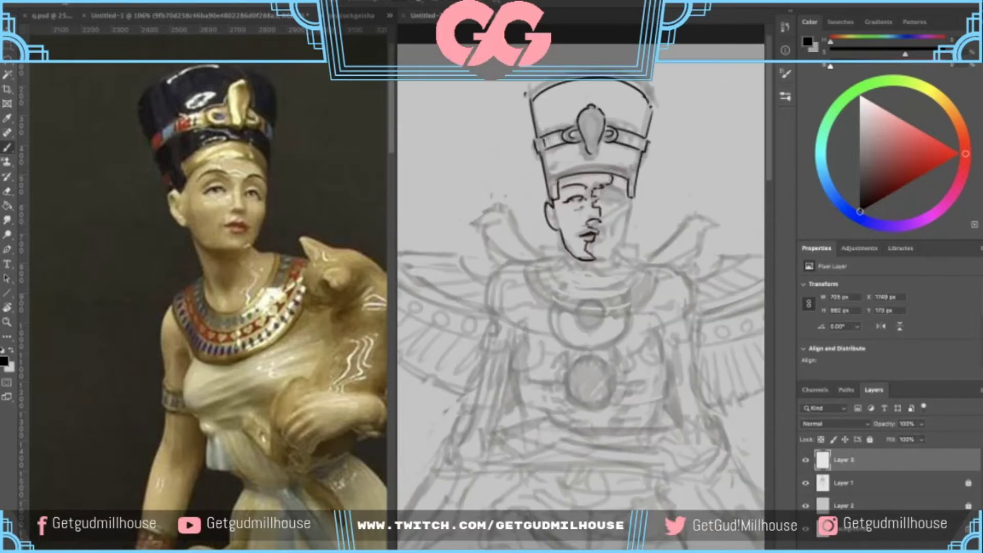
- Add short dividing strokes and segment details along the crown's band on both sides of the ornament
scroll(465, 94, up, 3)
key(ctrl+z)
drag(533, 140, 541, 138)
mouse_move(543, 137)
mouse_down()
mouse_move(546, 152)
mouse_move(563, 130)
mouse_up()
drag(561, 133, 569, 143)
drag(588, 153, 557, 152)
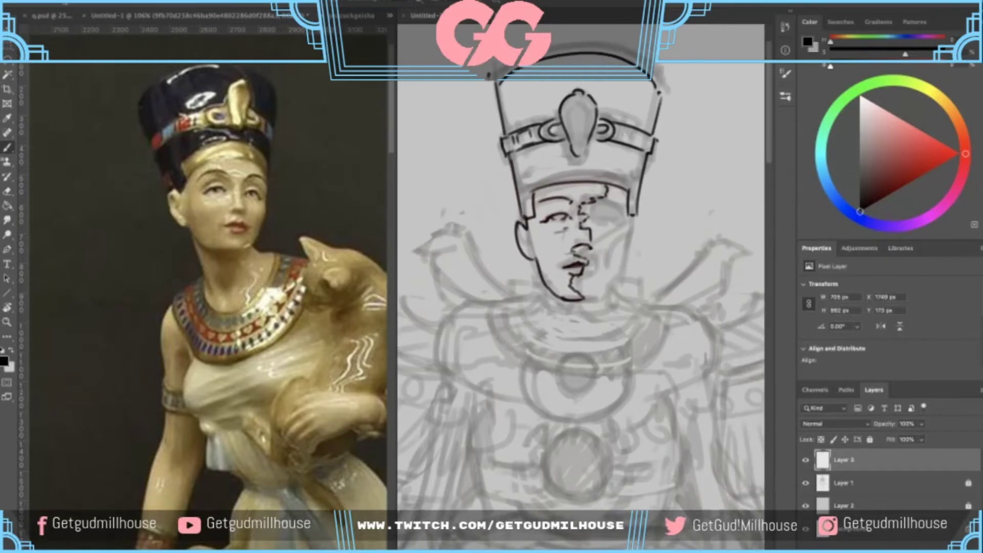
drag(620, 126, 621, 138)
mouse_move(620, 126)
mouse_down()
mouse_move(638, 130)
mouse_move(639, 145)
mouse_move(620, 141)
mouse_move(637, 146)
mouse_up()
drag(641, 137, 643, 148)
scroll(638, 153, down, 5)
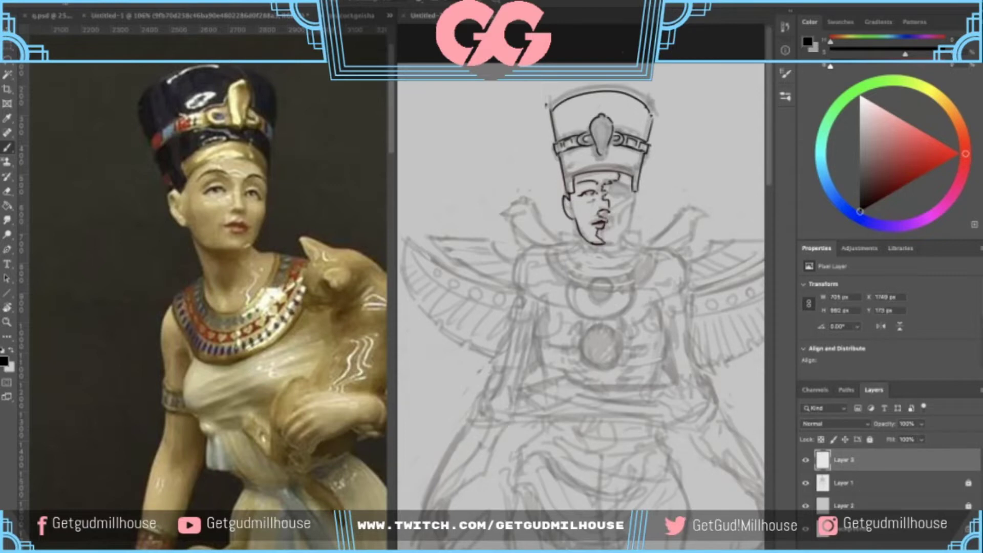
- Ink a curved line above the crown's lower rim to form a forehead band, redrawing it until it is even
scroll(577, 177, up, 2)
key(super+z)
mouse_move(574, 168)
mouse_down()
mouse_move(572, 153)
mouse_move(588, 144)
mouse_move(652, 151)
mouse_up()
key(super+z)
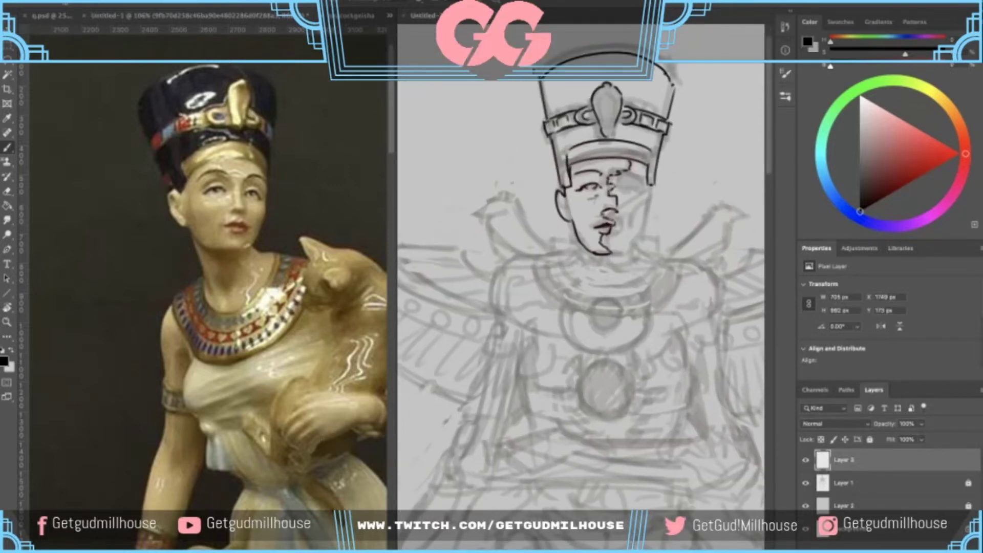
key(super+z)
drag(569, 152, 649, 150)
key(ctrl+z)
drag(571, 148, 650, 154)
key(super+z)
drag(569, 150, 598, 142)
key(super+z)
mouse_move(567, 152)
mouse_down()
mouse_move(645, 152)
mouse_move(617, 167)
mouse_move(590, 146)
mouse_move(587, 154)
mouse_move(586, 137)
mouse_move(565, 144)
mouse_up()
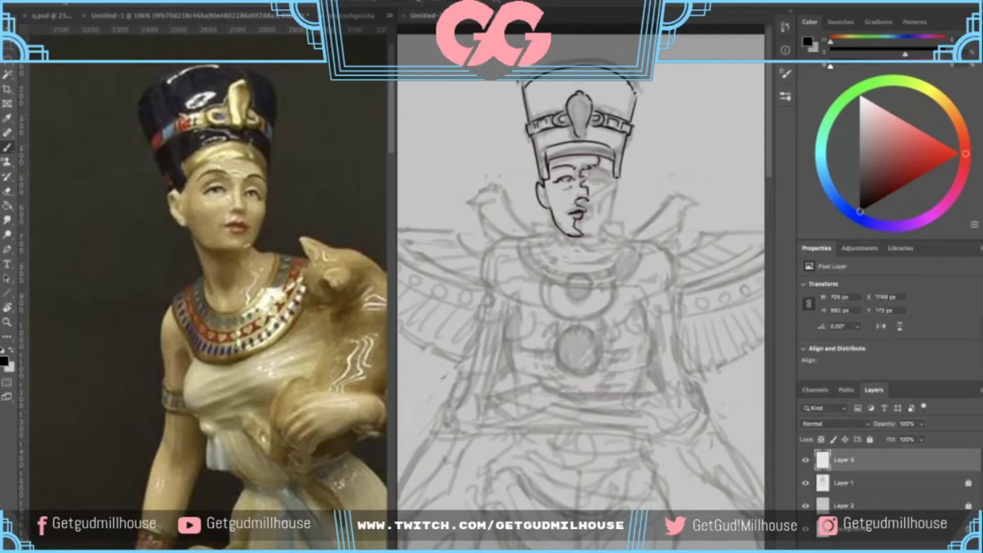
- Ink the neck below the ear, the adjoining shoulder line and the start of the collar's neckline curve
scroll(581, 286, down, 2)
mouse_move(553, 177)
mouse_down()
mouse_move(556, 213)
mouse_move(565, 216)
mouse_move(555, 191)
mouse_move(535, 181)
mouse_move(541, 172)
mouse_move(553, 178)
mouse_move(517, 168)
mouse_move(575, 191)
mouse_up()
key(super+z)
key(super+z)
key(super+z)
key(super+z)
key(super+z)
key(super+z)
key(super+z)
key(super+z)
mouse_move(561, 168)
mouse_down()
mouse_move(550, 167)
mouse_move(566, 178)
mouse_move(551, 165)
mouse_up()
key(super+z)
key(super+z)
key(super+z)
key(super+z)
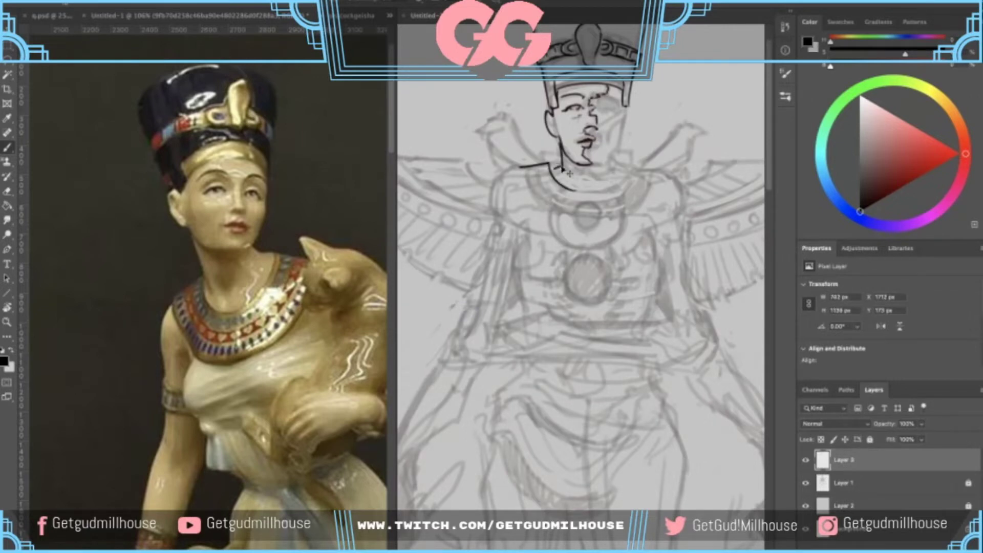
- Complete the collar's rounded neckline and ink the other side of the neck with its shoulder line
mouse_move(562, 173)
mouse_down()
mouse_move(550, 168)
mouse_move(601, 161)
mouse_move(617, 165)
mouse_move(608, 183)
mouse_move(590, 184)
mouse_move(641, 165)
mouse_move(573, 188)
mouse_up()
key(super+z)
key(super+z)
key(super+z)
key(super+z)
key(super+z)
scroll(547, 199, down, 5)
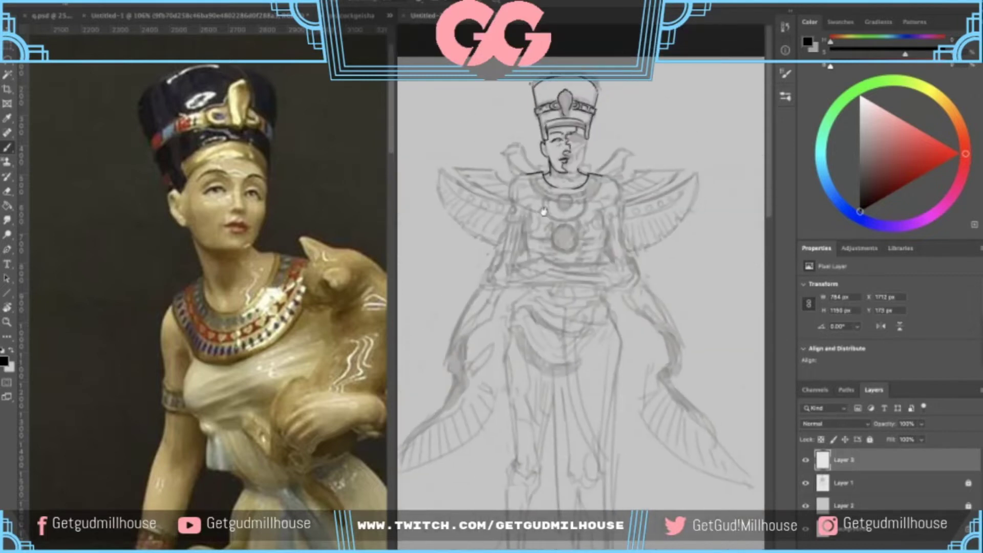
- Check the statue's collar in the reference and try inking the collar's outer curve from each shoulder toward the chest
click(287, 252)
scroll(262, 234, down, 2)
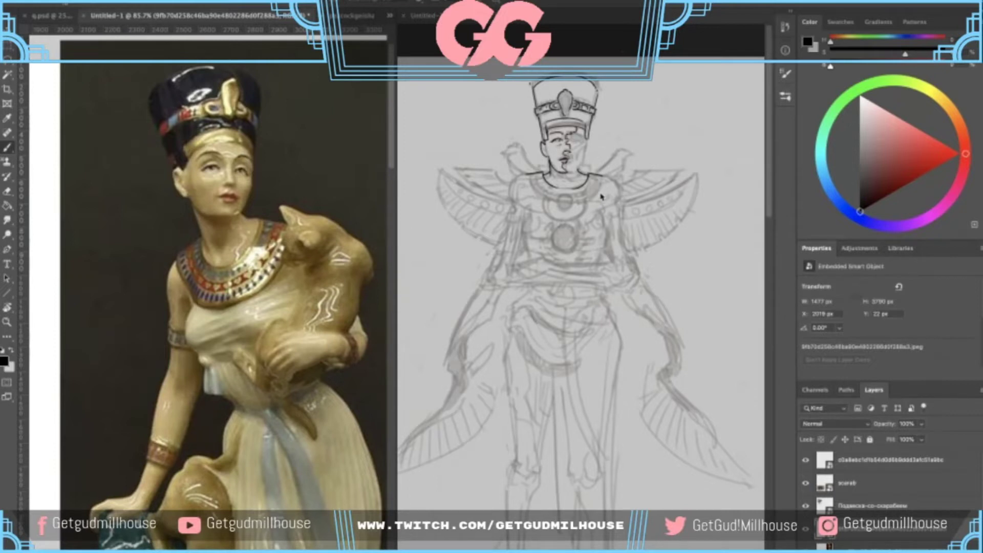
click(553, 172)
scroll(551, 162, up, 5)
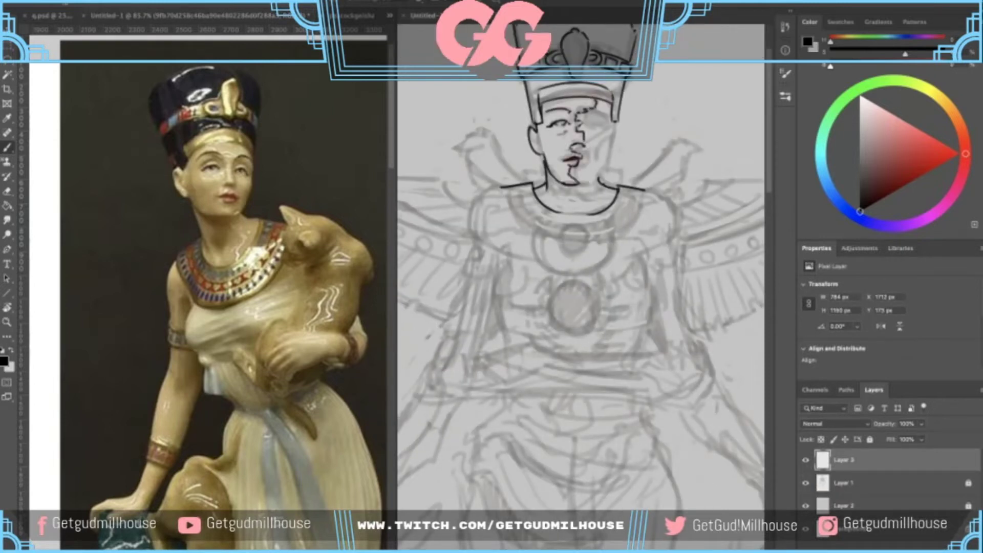
drag(496, 189, 538, 244)
key(ctrl+z)
mouse_move(493, 189)
mouse_down()
mouse_move(536, 249)
mouse_move(520, 206)
mouse_move(496, 207)
mouse_move(533, 252)
mouse_up()
key(ctrl+z)
key(ctrl+z)
key(ctrl+z)
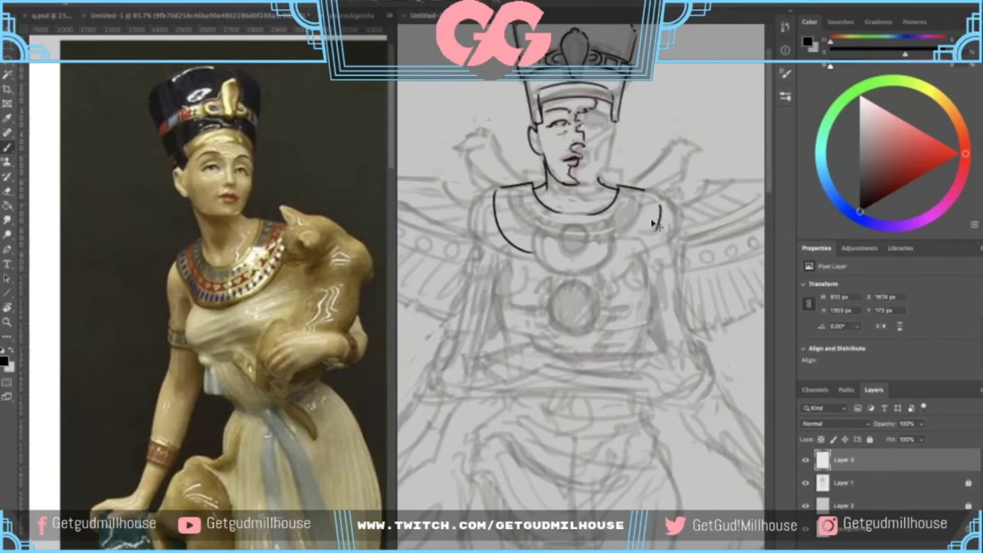
key(ctrl+z)
drag(645, 192, 608, 252)
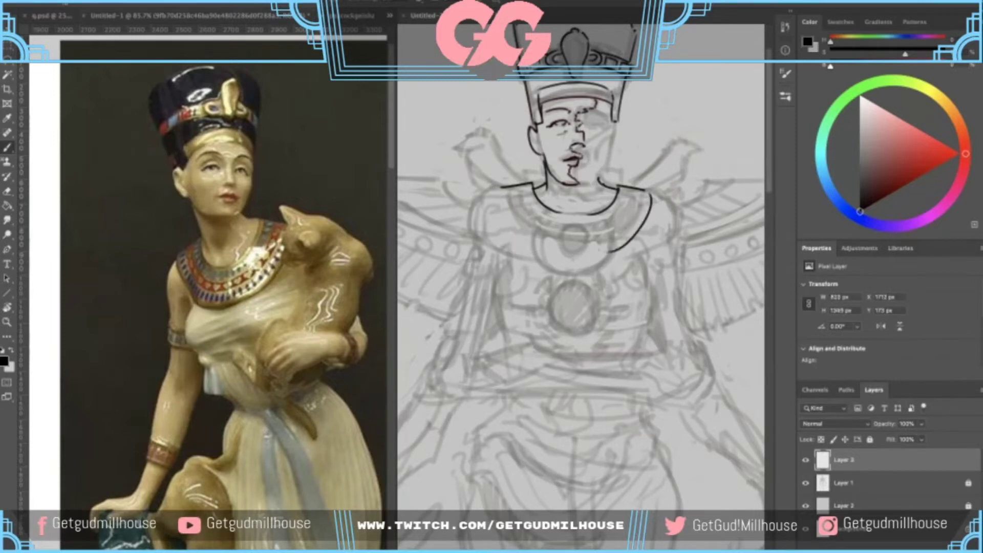
mouse_move(494, 190)
mouse_down()
mouse_move(507, 233)
mouse_move(535, 251)
mouse_up()
scroll(503, 264, down, 1)
scroll(503, 264, down, 1)
scroll(532, 161, down, 1)
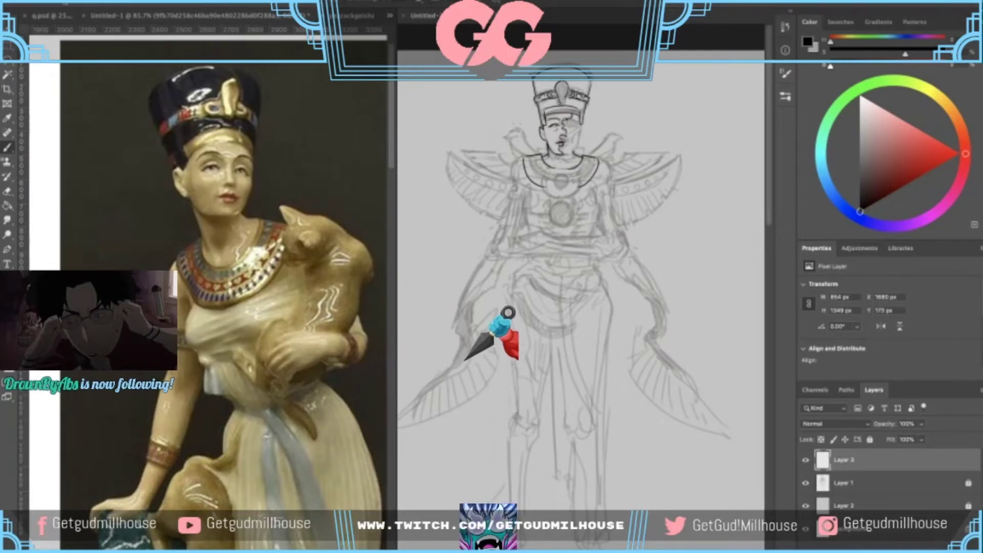
scroll(563, 187, up, 3)
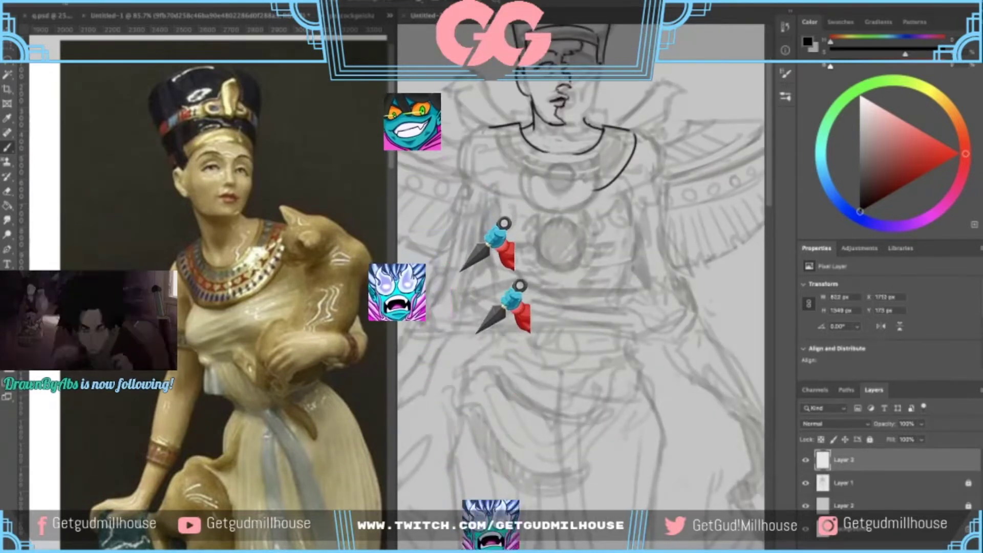
key(super+z)
key(super+z)
- Ink the collar's outer edge as wide curves from both shoulder lines toward the chest disc, comparing with the statue reference
drag(480, 132, 521, 186)
drag(640, 134, 603, 189)
scroll(583, 193, down, 3)
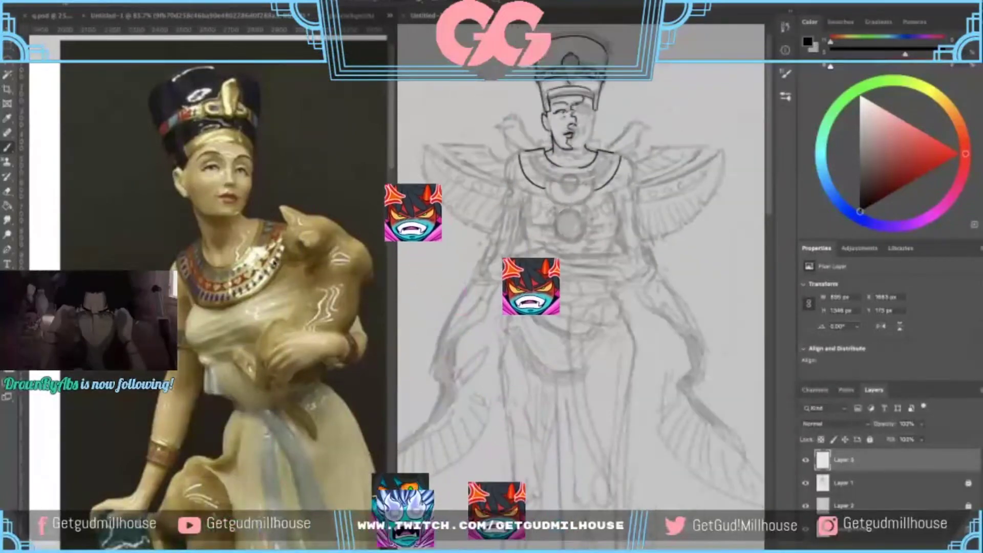
click(276, 262)
drag(275, 262, 255, 224)
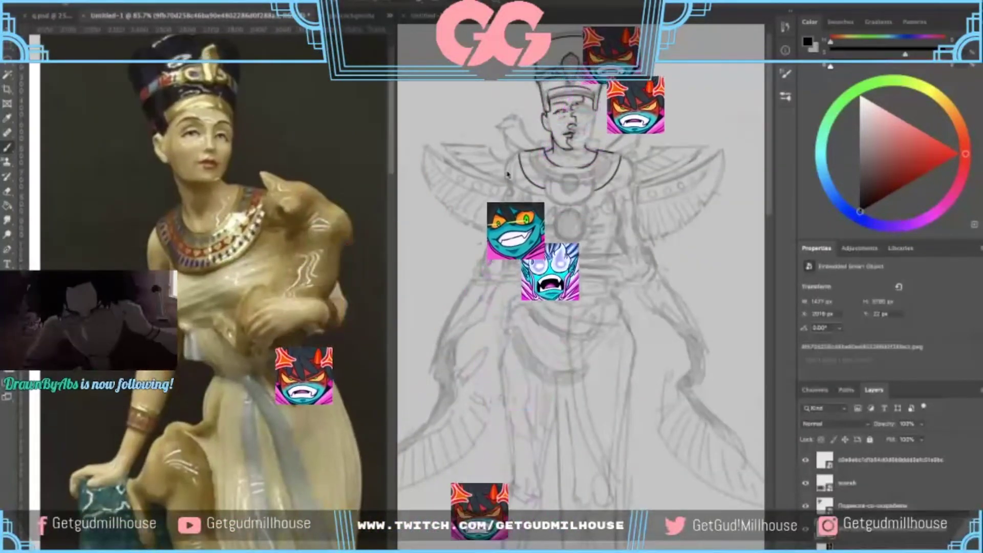
click(530, 170)
scroll(541, 140, up, 2)
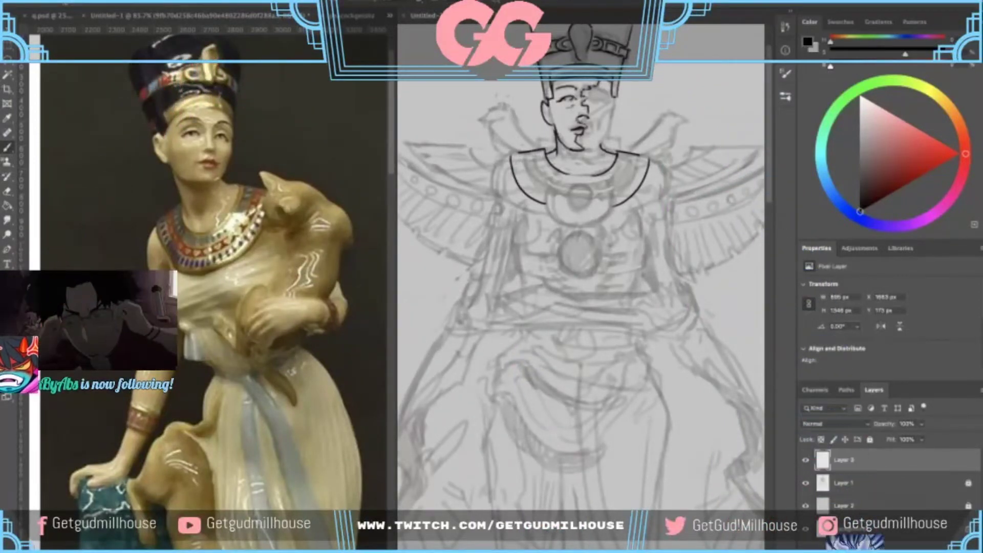
- Undo the last stroke and ink the rounded shoulder outline on each side of the collar
key(ctrl+z)
drag(511, 161, 491, 186)
drag(650, 165, 654, 167)
scroll(581, 287, down, 2)
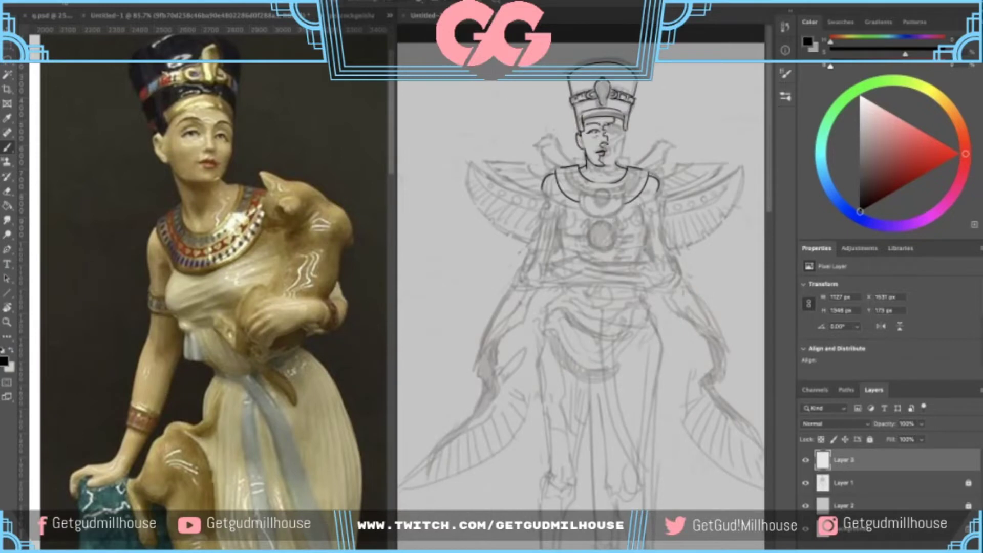
- Ink a second curve just inside the collar's outer edge to form a narrow band, redoing strokes that miss
scroll(587, 189, up, 3)
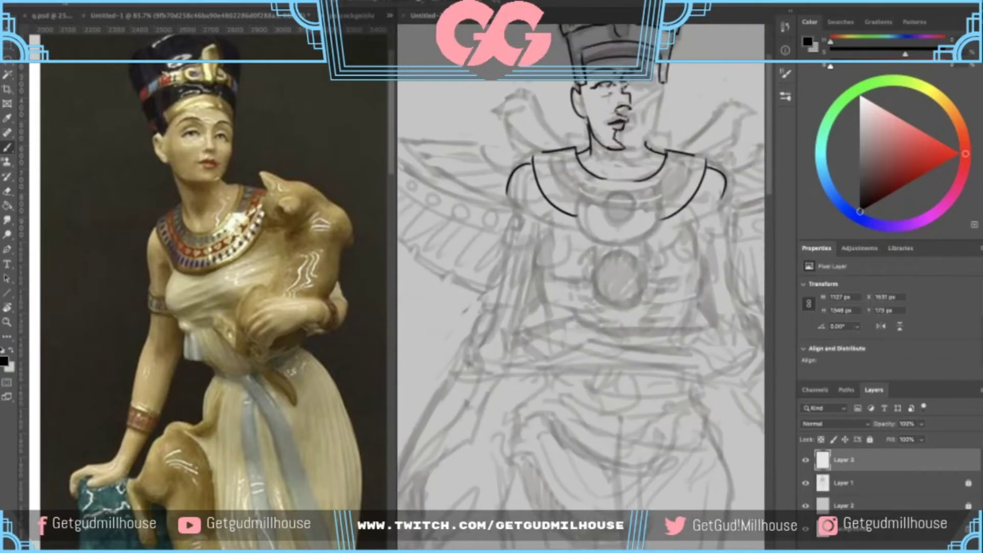
drag(545, 153, 578, 202)
key(ctrl+z)
drag(549, 155, 578, 203)
key(ctrl+z)
mouse_move(541, 153)
mouse_down()
mouse_move(578, 203)
mouse_move(516, 237)
mouse_up()
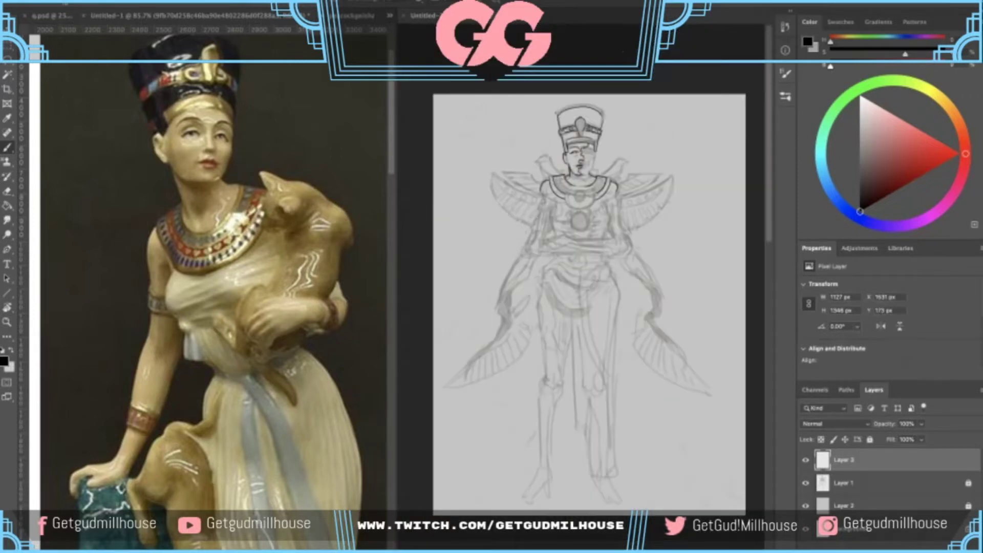
- Ink a row of small bead segments along the collar's outer band on both sides of the chest
scroll(581, 139, up, 5)
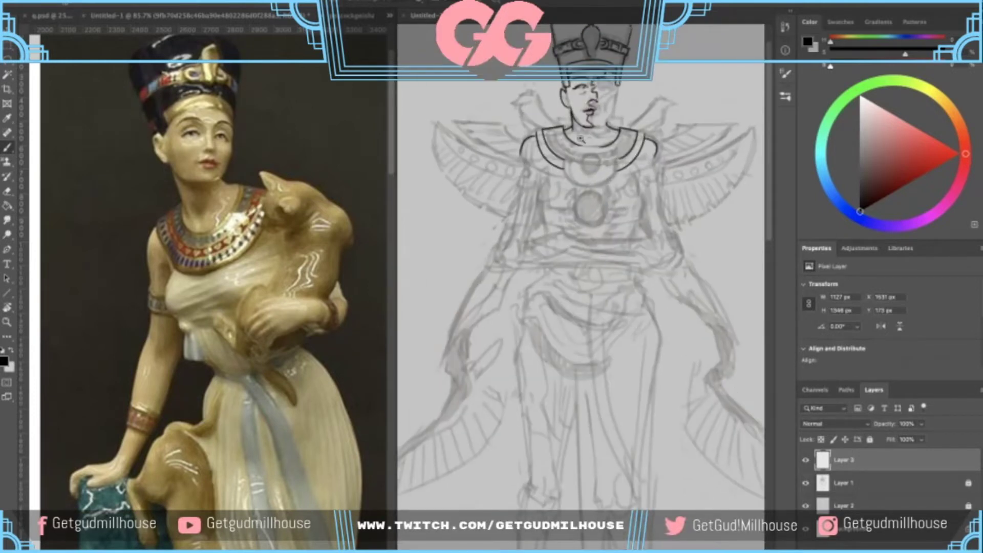
scroll(580, 140, up, 2)
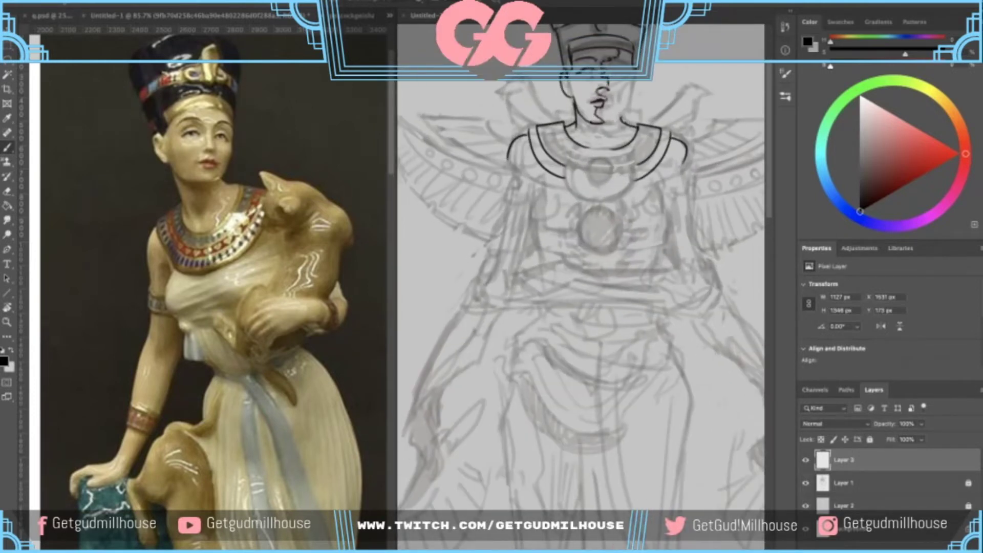
mouse_move(528, 136)
mouse_down()
mouse_move(538, 133)
mouse_move(553, 171)
mouse_up()
drag(636, 172, 625, 170)
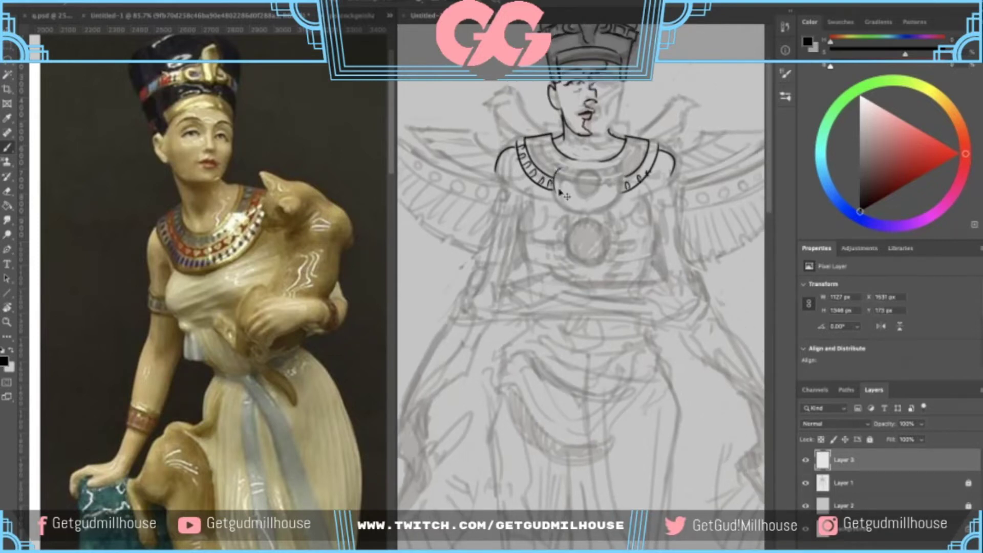
- Ink the rounded crescent pendant hanging at the collar's centre between the two beaded bands, redoing its curve
mouse_move(554, 178)
mouse_down()
mouse_move(565, 208)
mouse_move(593, 215)
mouse_move(564, 188)
mouse_move(603, 210)
mouse_move(615, 190)
mouse_up()
key(ctrl+z)
key(ctrl+z)
mouse_move(547, 180)
mouse_down()
mouse_move(589, 211)
mouse_move(615, 184)
mouse_up()
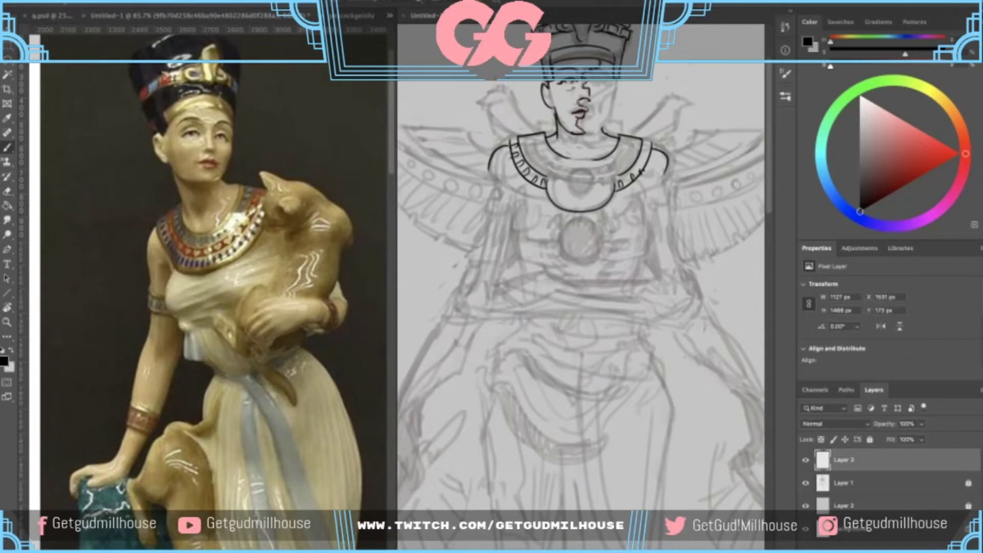
- Ink the small round disc inside the crescent pendant and try further strokes on the chest below it
mouse_move(565, 181)
mouse_down()
mouse_move(600, 180)
mouse_move(592, 195)
mouse_move(560, 179)
mouse_move(593, 188)
mouse_move(615, 179)
mouse_up()
key(ctrl+z)
key(ctrl+z)
key(ctrl+z)
drag(604, 225, 553, 259)
mouse_move(515, 217)
mouse_down()
mouse_move(541, 208)
mouse_move(540, 223)
mouse_move(563, 201)
mouse_up()
key(ctrl+z)
- Examine the gold winged scarab pendant on the reference board up close
key(ctrl+minus)
click(298, 254)
scroll(302, 253, down, 5)
drag(296, 295, 210, 222)
scroll(209, 221, down, 5)
scroll(308, 276, right, 2)
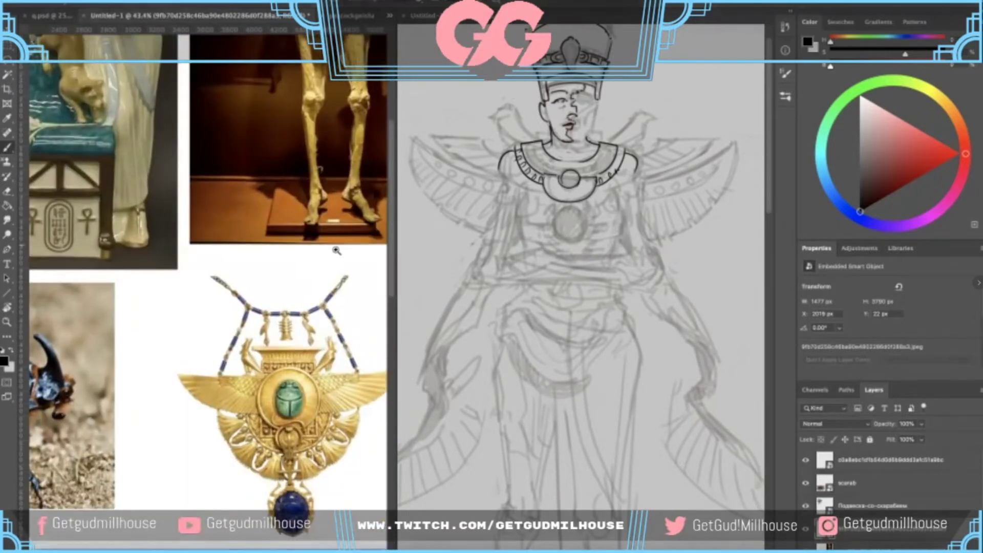
scroll(336, 251, up, 2)
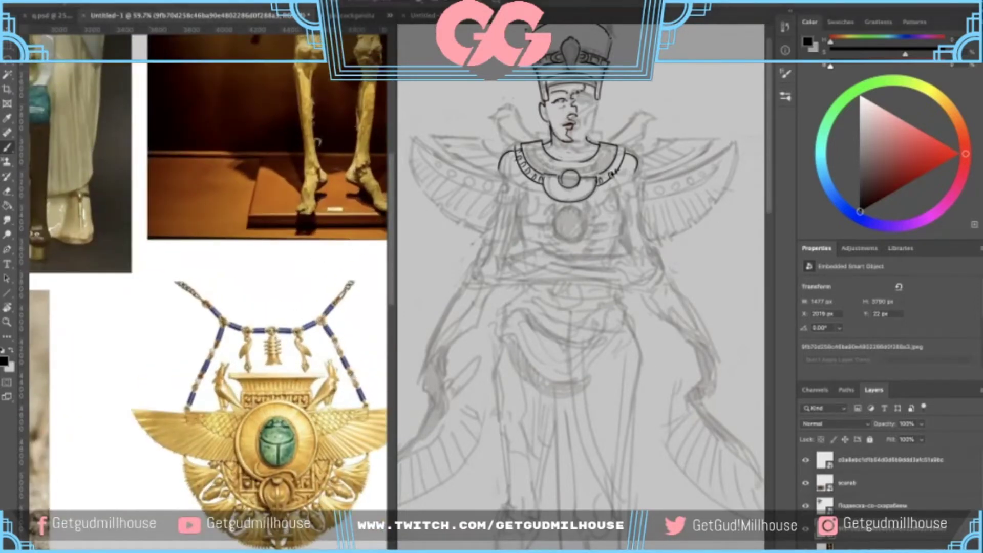
- Ink wide wing-like curves beneath the collar on both sides of the pendant and start their feather divisions
click(616, 173)
drag(608, 174, 622, 169)
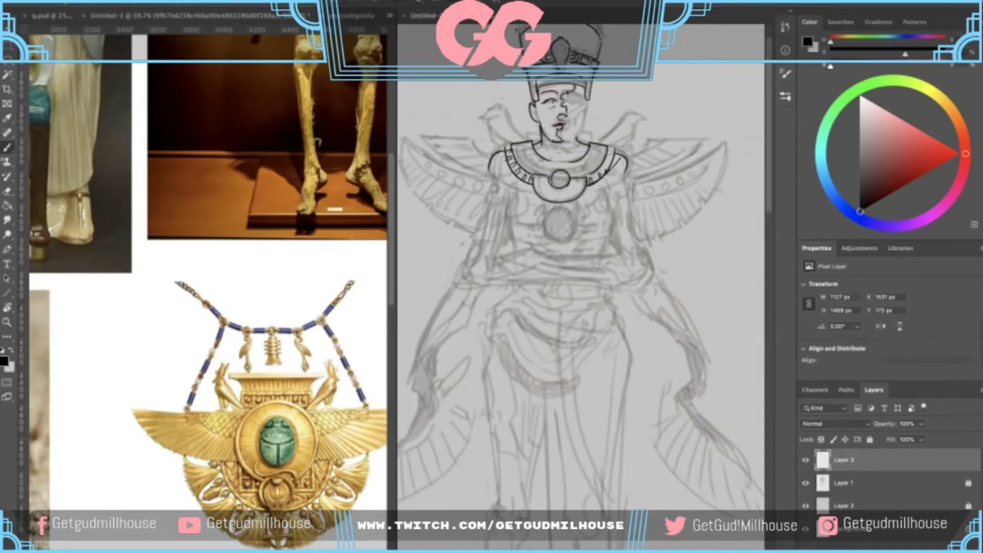
drag(623, 165, 584, 210)
drag(501, 178, 532, 208)
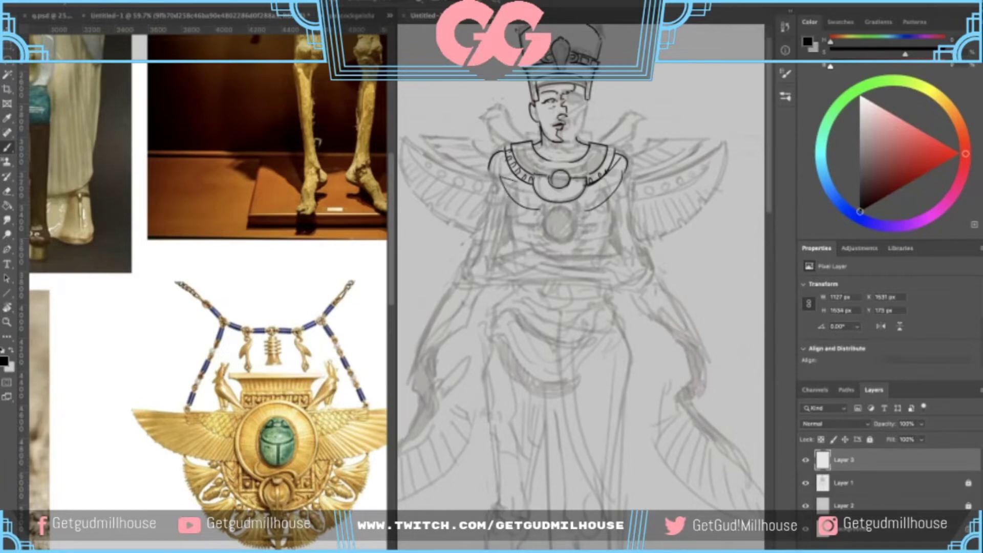
key(super+z)
mouse_move(606, 179)
mouse_down()
mouse_move(588, 198)
mouse_move(611, 174)
mouse_move(560, 167)
mouse_move(608, 159)
mouse_up()
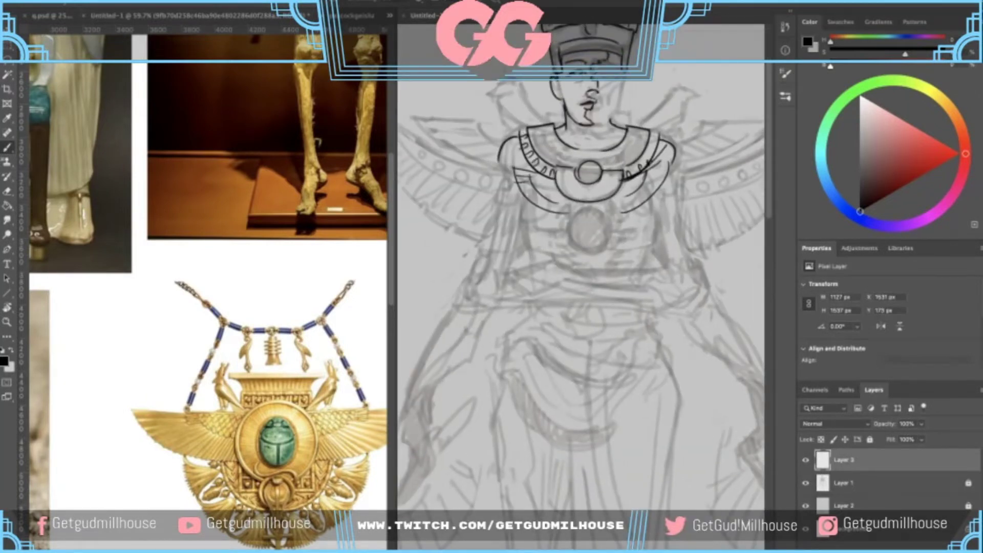
- Complete the short feather strokes along both wing curves and ink an arc beneath the pendant
mouse_move(621, 201)
mouse_down()
mouse_move(624, 211)
mouse_move(655, 192)
mouse_up()
drag(647, 180, 661, 184)
drag(652, 172, 668, 176)
mouse_move(664, 173)
mouse_down()
mouse_move(616, 170)
mouse_move(667, 174)
mouse_up()
drag(594, 194, 614, 194)
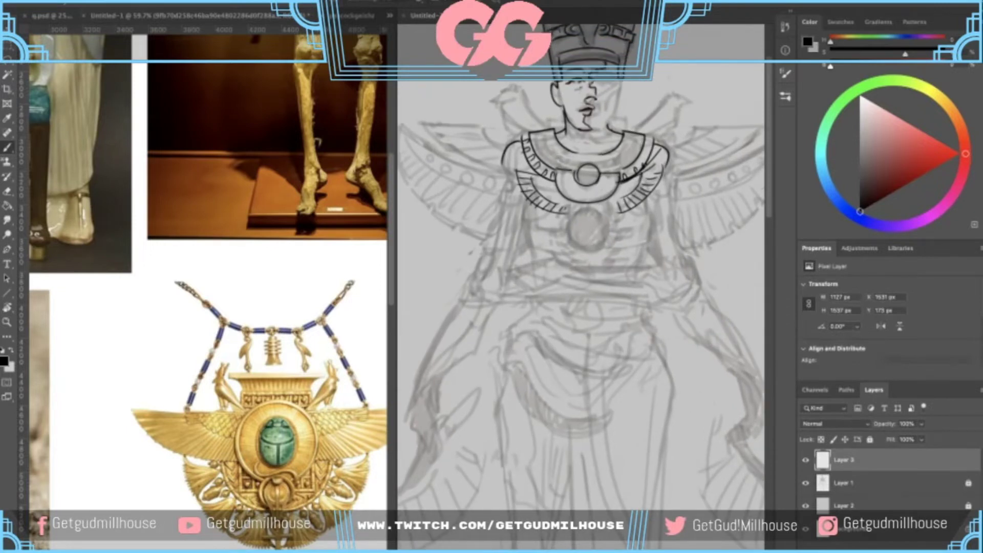
mouse_move(573, 216)
mouse_down()
mouse_move(563, 224)
mouse_move(559, 186)
mouse_move(568, 200)
mouse_move(609, 184)
mouse_up()
key(ctrl+minus)
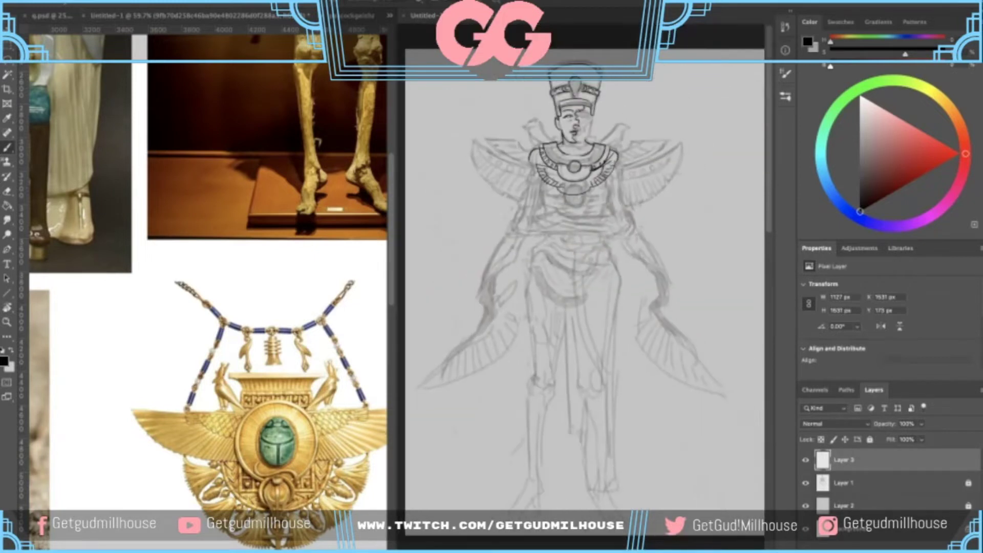
mouse_move(576, 189)
mouse_down()
mouse_move(556, 201)
mouse_move(583, 186)
mouse_up()
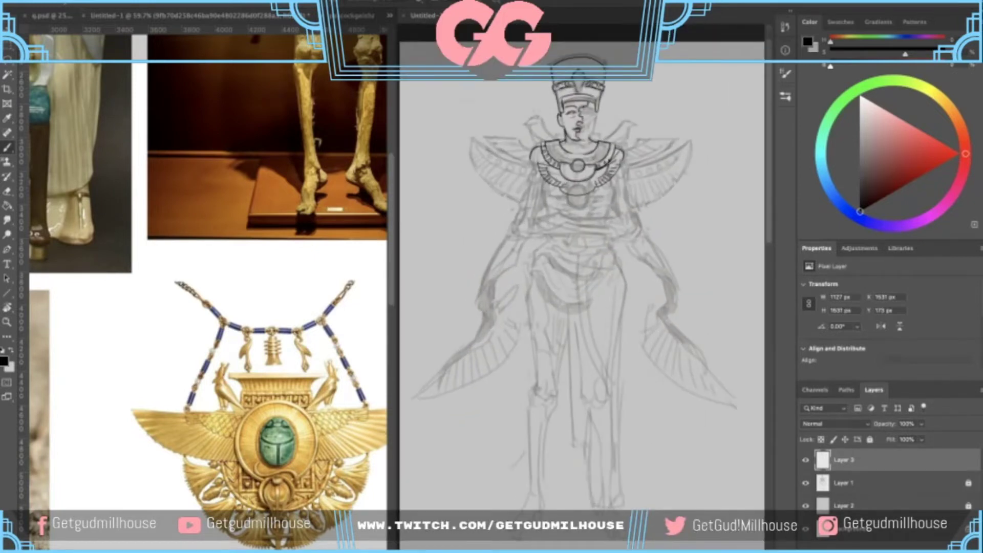
scroll(573, 188, up, 3)
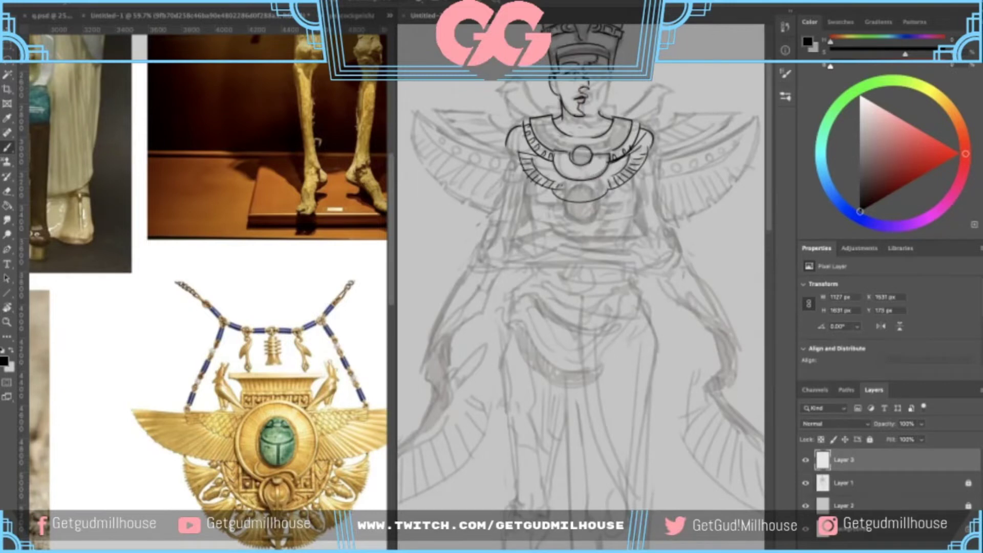
- Undo the feather strokes and wing curves inked beneath the collar
key(ctrl+z)
key(ctrl+z)
key(ctrl+z)
key(ctrl+z)
key(ctrl+z)
key(ctrl+z)
key(ctrl+z)
key(ctrl+z)
key(ctrl+z)
key(ctrl+z)
key(ctrl+z)
key(ctrl+z)
key(ctrl+z)
key(ctrl+z)
key(ctrl+z)
key(ctrl+z)
key(ctrl+z)
- Lasso the stray marks around the collar on both sides and cut them from the line layer
key(l)
mouse_move(514, 175)
mouse_down()
mouse_move(569, 173)
mouse_move(529, 153)
mouse_up()
key(ctrl+x)
drag(628, 167, 609, 200)
key(ctrl+x)
drag(587, 210, 559, 263)
- Try to ink a new curve and short strokes beneath the collar's beaded band, undoing each attempt
key(b)
drag(504, 205, 520, 188)
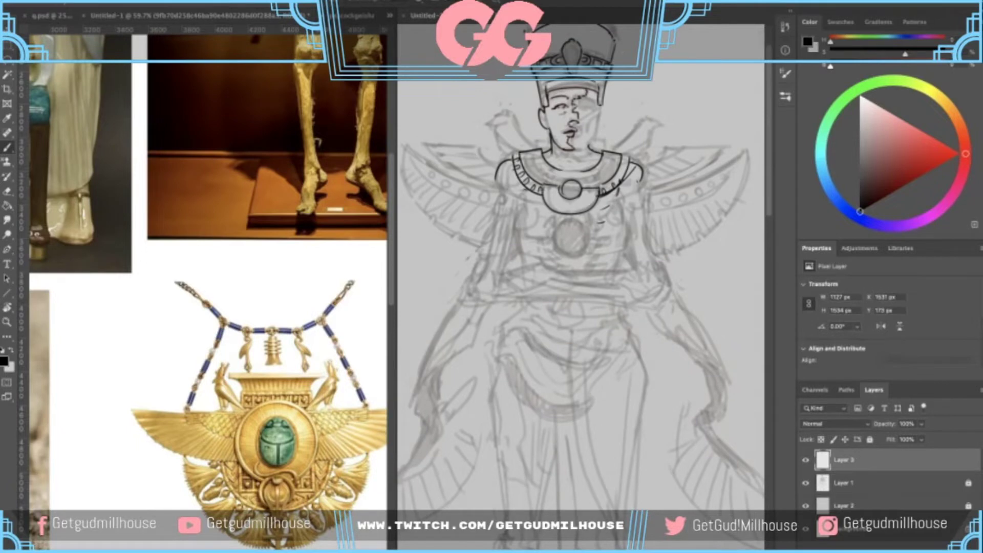
key(ctrl+z)
mouse_move(509, 192)
mouse_down()
mouse_move(542, 191)
mouse_move(526, 214)
mouse_move(541, 216)
mouse_up()
key(ctrl+z)
drag(544, 214, 539, 206)
key(ctrl+z)
key(ctrl+z)
drag(534, 187, 546, 197)
key(ctrl+z)
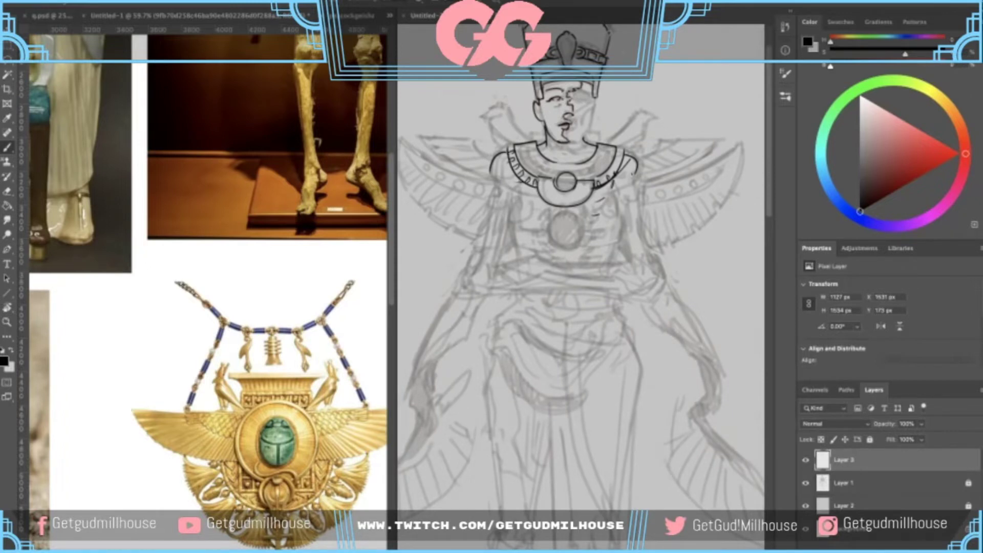
- Lasso the leftover feather strokes beside the pendant, delete them and clear the selection
drag(617, 184, 598, 188)
key(l)
key(Delete)
key(ctrl+d)
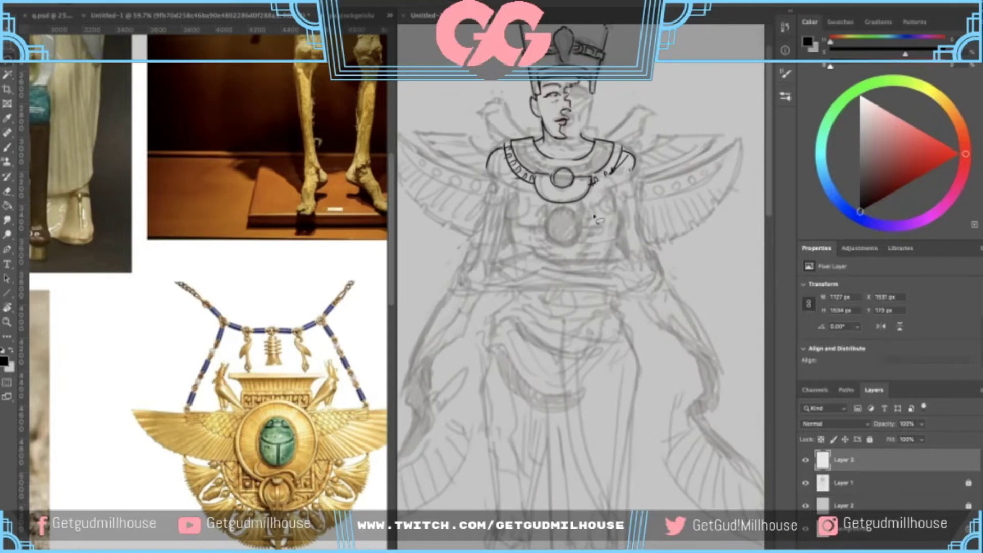
- Touch up the bead marks on the collar's band between the pendant and the shoulder under the unfinished half-face
key(b)
drag(611, 173, 592, 183)
alt+click(603, 176)
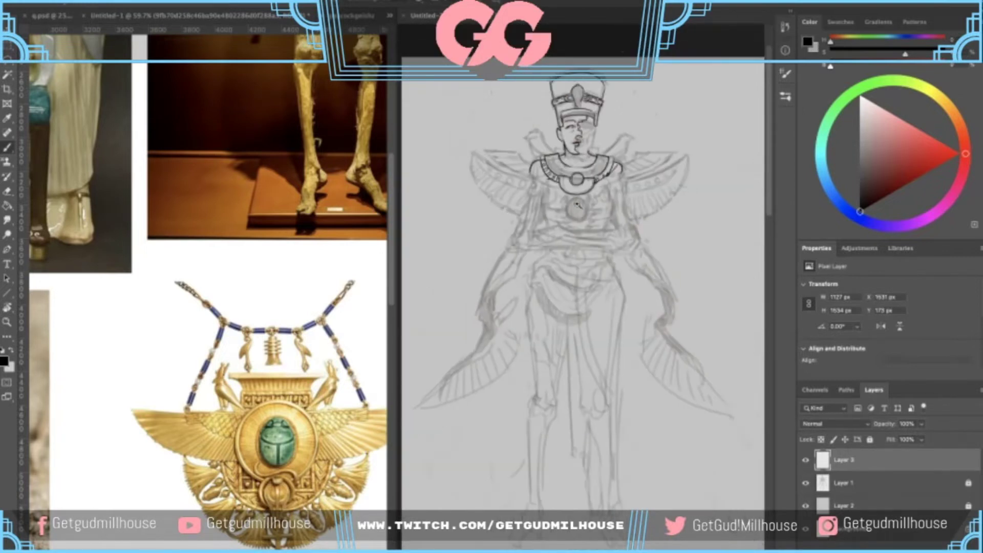
ctrl+click(577, 206)
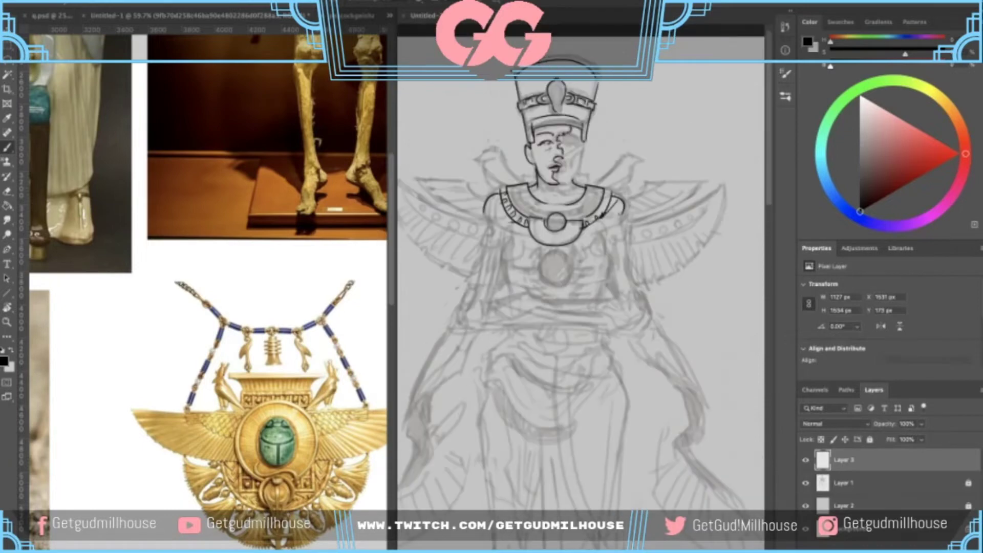
- Ink the ragged decayed eye socket and cheek on the skull half of the face, using the mummy photo as reference
click(288, 201)
scroll(287, 201, down, 3)
scroll(287, 201, up, 2)
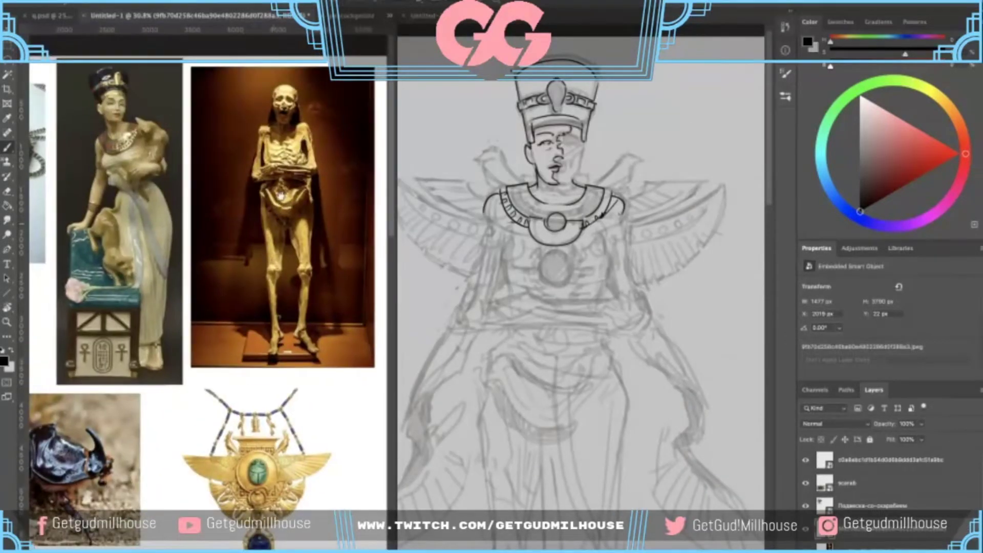
scroll(287, 200, up, 5)
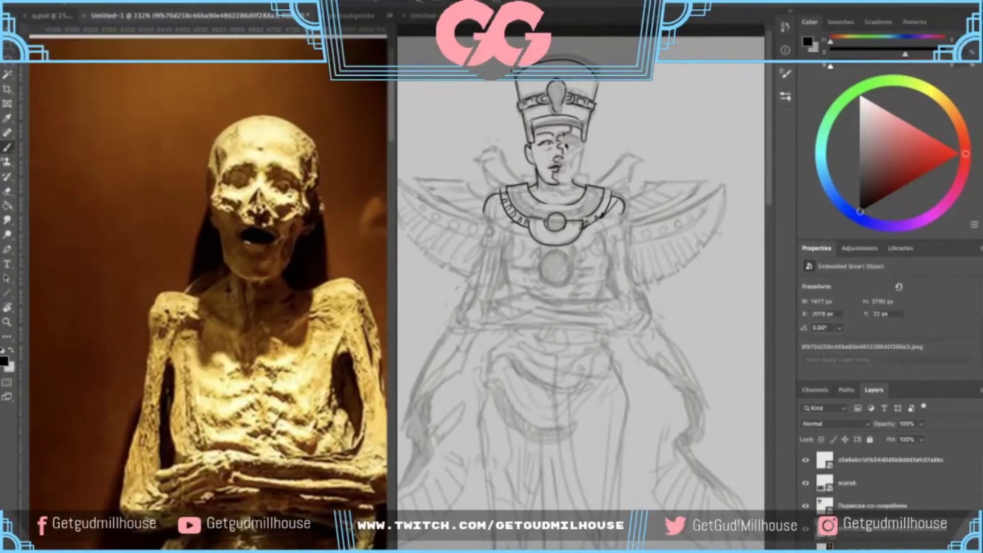
click(582, 126)
scroll(560, 137, up, 3)
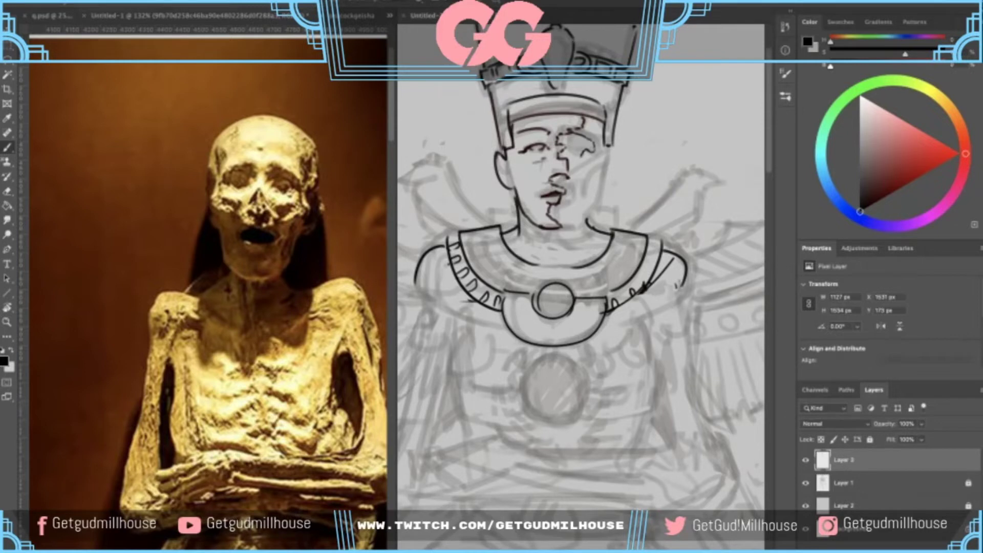
drag(581, 286, 577, 285)
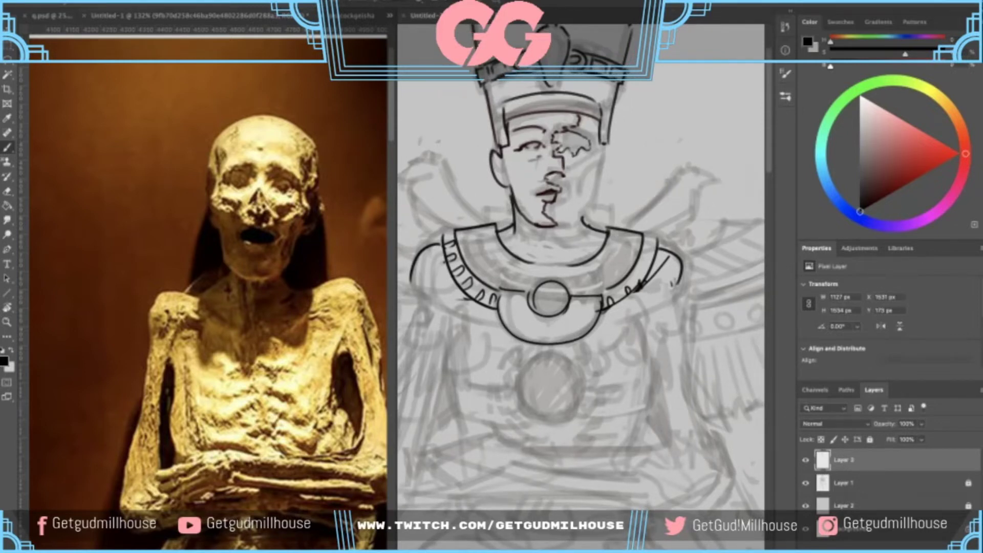
scroll(562, 181, down, 1)
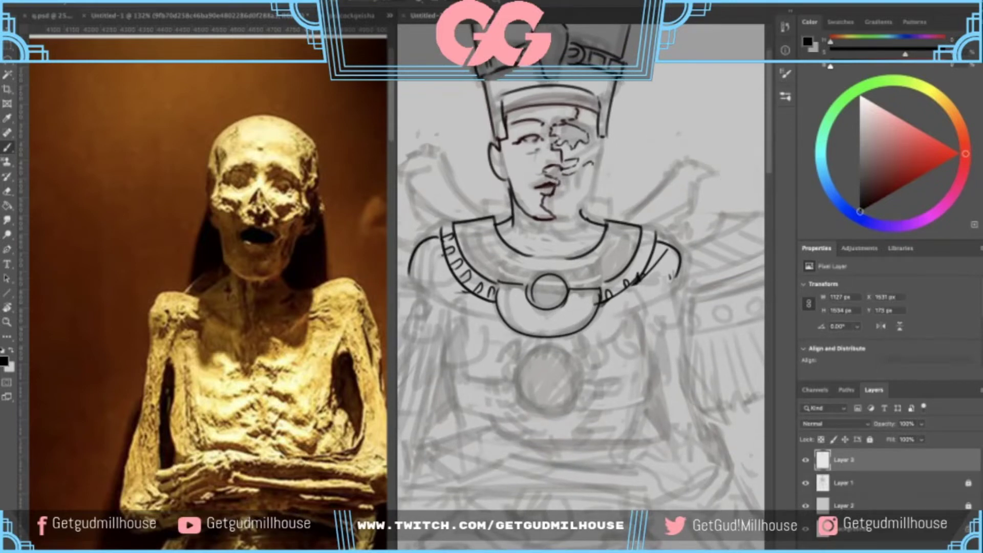
drag(637, 281, 633, 288)
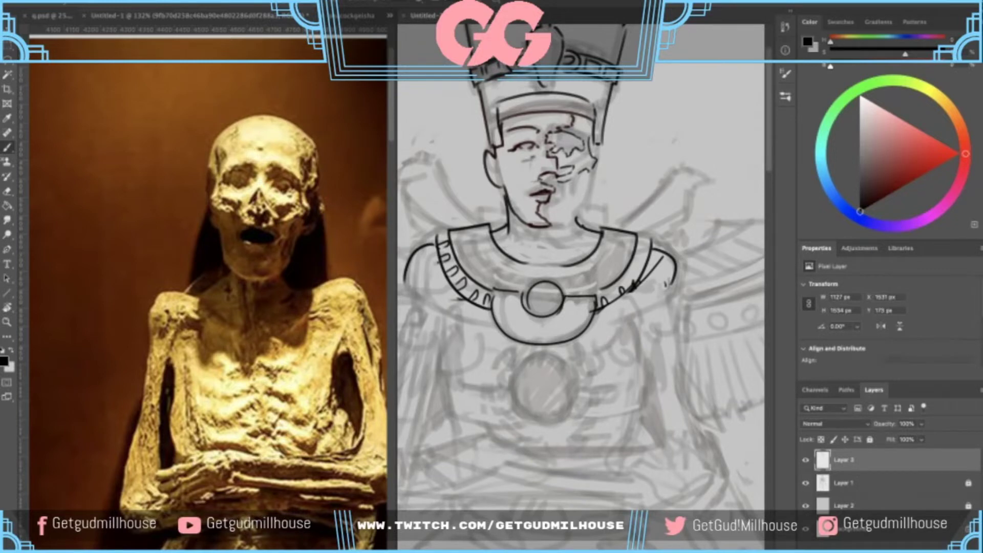
- Ink the ear and jawline on the decayed side of the face, redoing strokes that miss
drag(603, 153, 588, 183)
mouse_move(588, 194)
mouse_down()
mouse_move(591, 185)
mouse_move(583, 211)
mouse_up()
key(super+z)
drag(593, 168, 588, 200)
key(super+z)
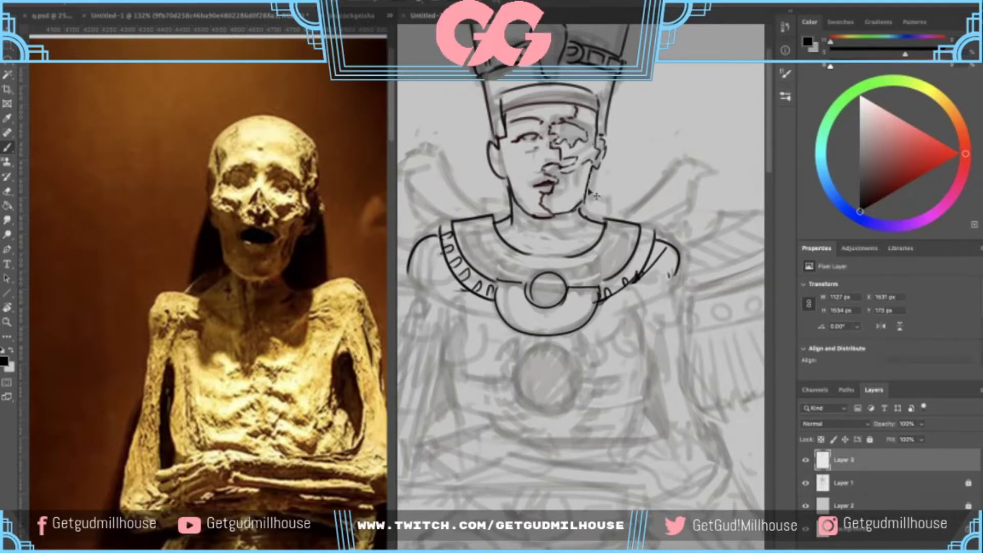
- Ink the long narrow tear running down the decayed cheek toward the jaw
drag(587, 167, 574, 197)
drag(588, 167, 577, 199)
mouse_move(593, 167)
mouse_down()
mouse_move(583, 206)
mouse_move(563, 203)
mouse_up()
key(super+z)
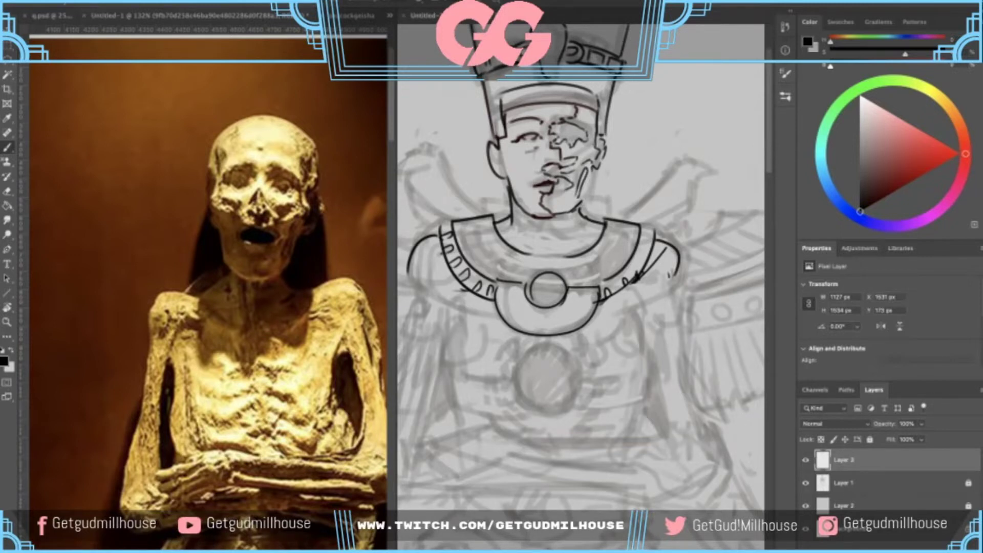
- Ink the torn skin and tendon lines on the neck below the decayed jaw, redoing strokes that miss
scroll(584, 190, down, 2)
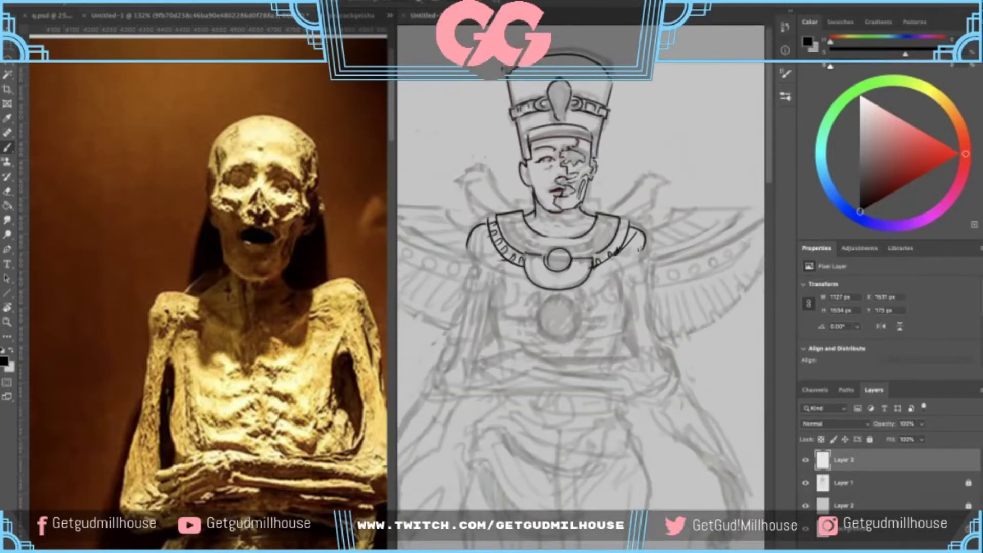
mouse_move(566, 216)
mouse_down()
mouse_move(573, 235)
mouse_move(561, 232)
mouse_up()
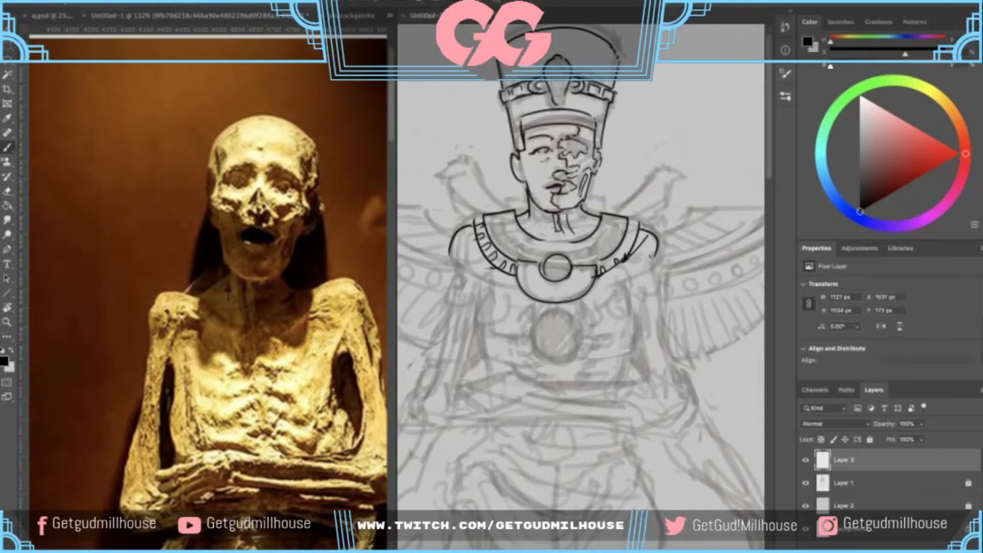
scroll(582, 181, down, 3)
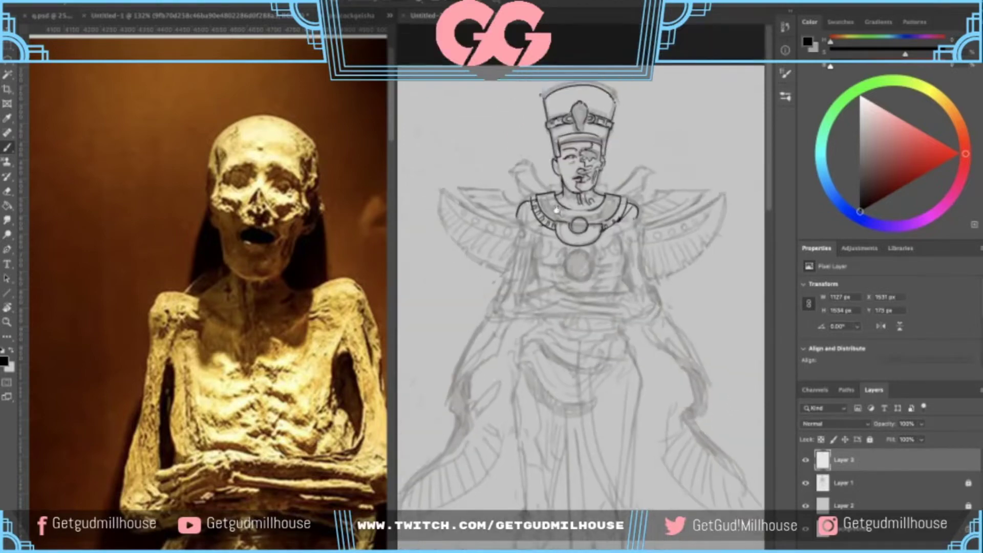
scroll(601, 146, up, 3)
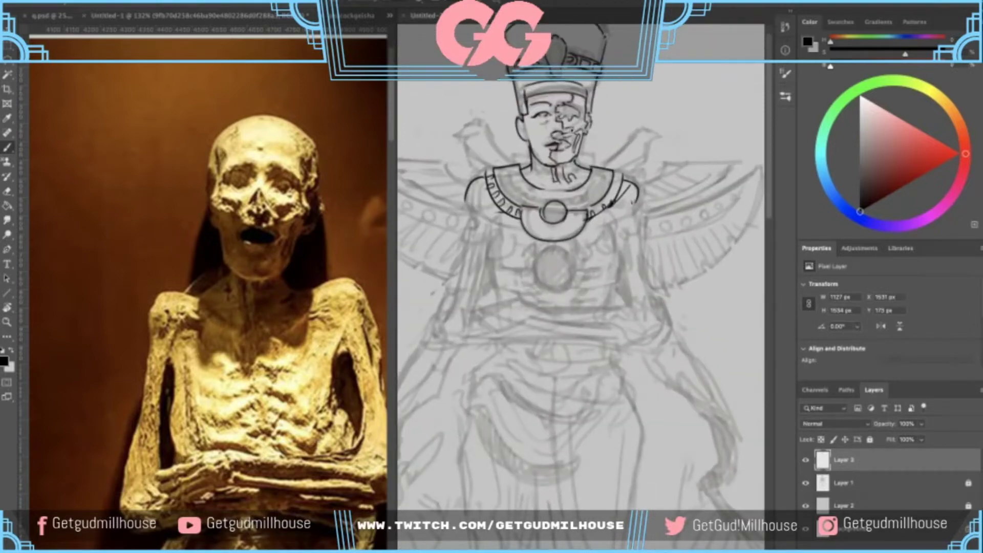
key(ctrl+z)
mouse_move(557, 190)
mouse_down()
mouse_move(577, 202)
mouse_move(575, 185)
mouse_move(560, 199)
mouse_up()
key(ctrl+z)
key(ctrl+z)
key(e)
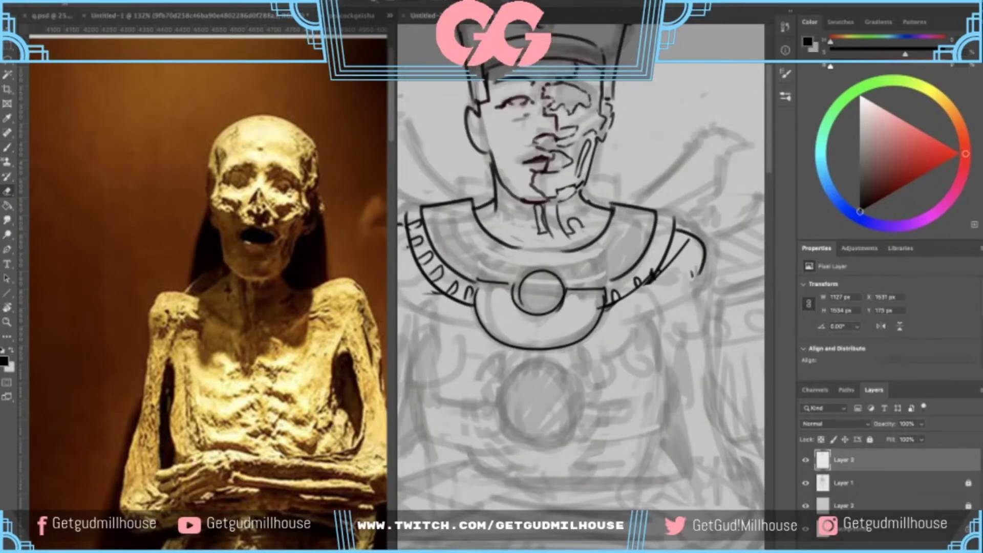
key(b)
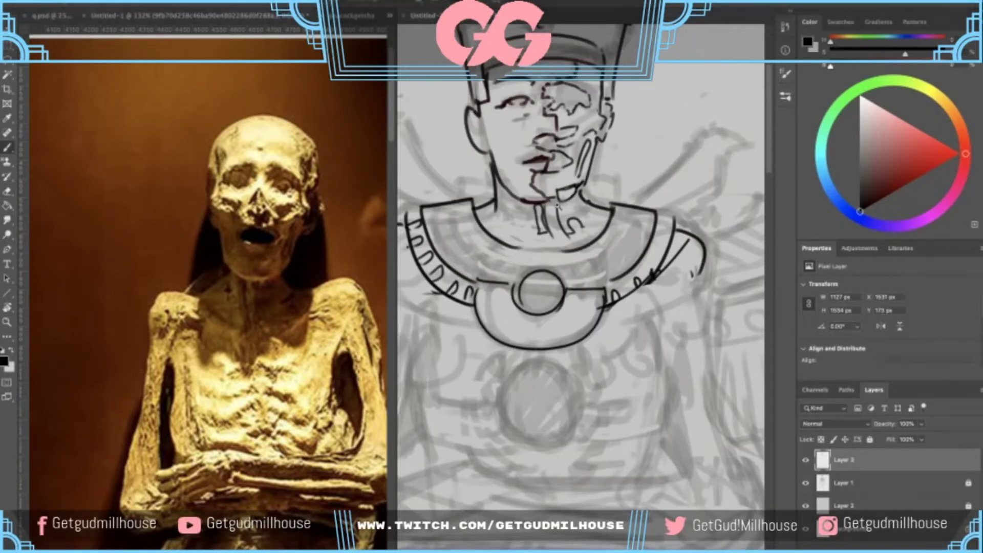
scroll(563, 189, down, 3)
scroll(562, 166, up, 2)
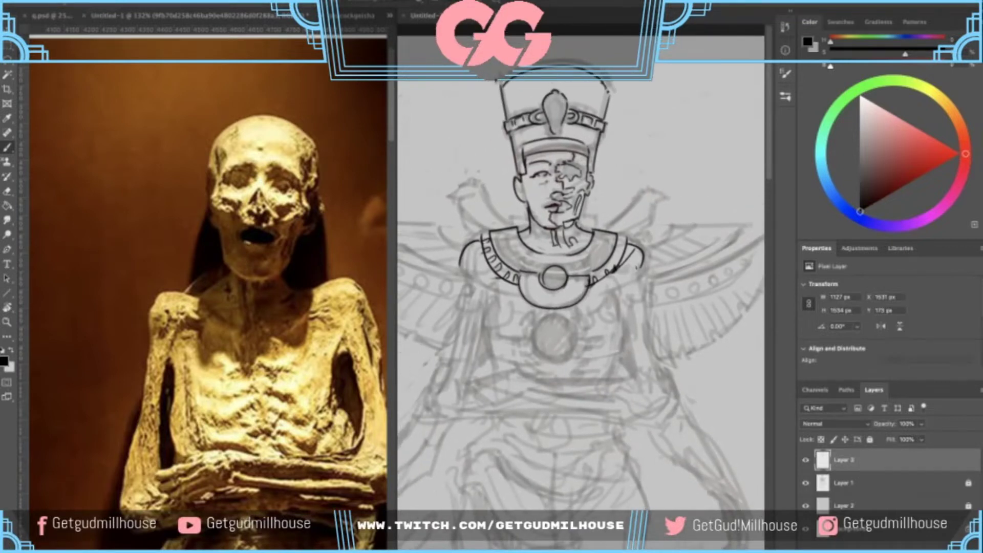
- Ink a small ragged decay patch on the intact cheek beside the ear
key(e)
key(b)
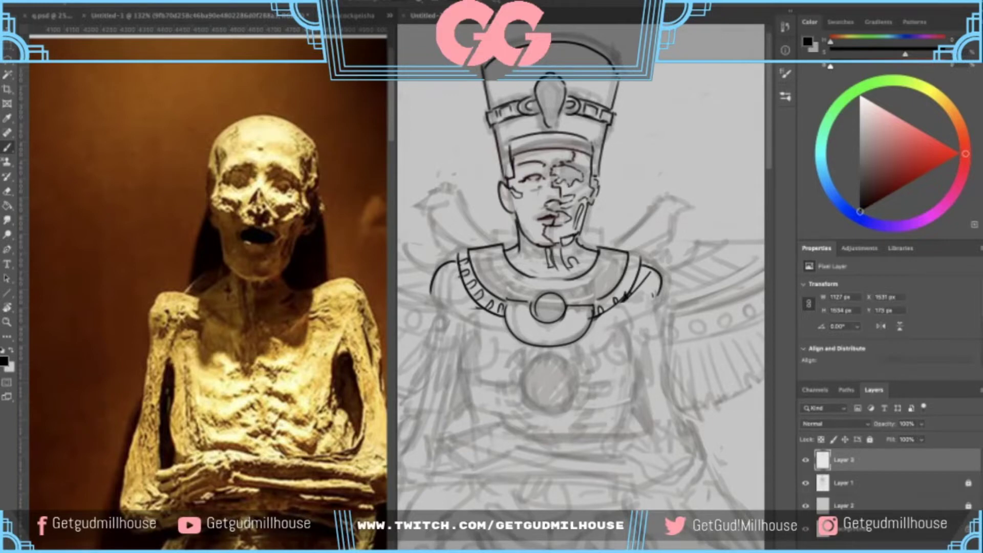
key(e)
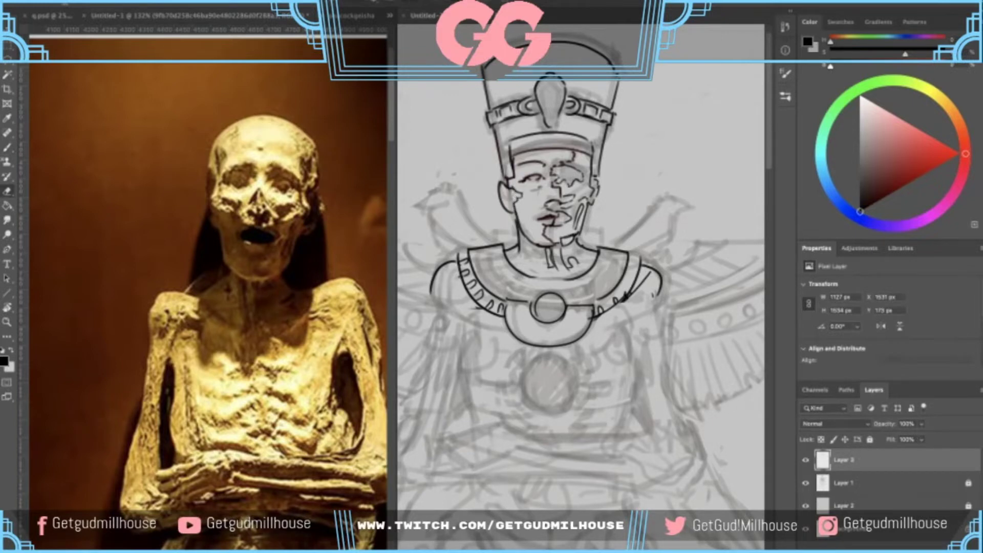
scroll(513, 205, down, 3)
scroll(542, 277, down, 2)
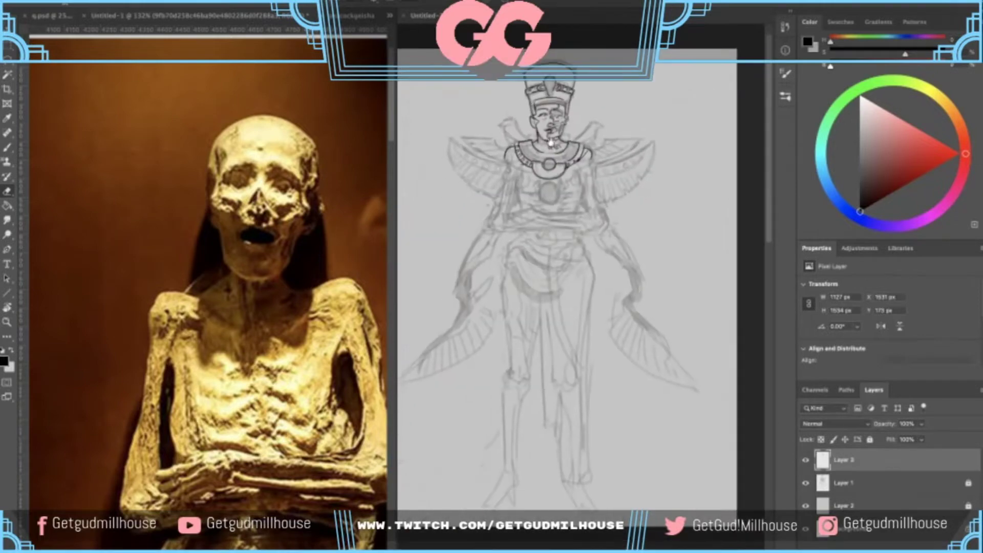
- Ink a ragged patch outline on the intact side of the neck, just above the collar
scroll(542, 276, up, 4)
key(b)
key(ctrl+z)
drag(508, 167, 539, 195)
key(ctrl+z)
mouse_move(508, 167)
mouse_down()
mouse_move(542, 202)
mouse_move(506, 207)
mouse_move(492, 178)
mouse_move(515, 185)
mouse_up()
key(e)
key(b)
scroll(508, 187, down, 3)
drag(515, 238, 538, 273)
scroll(538, 274, down, 3)
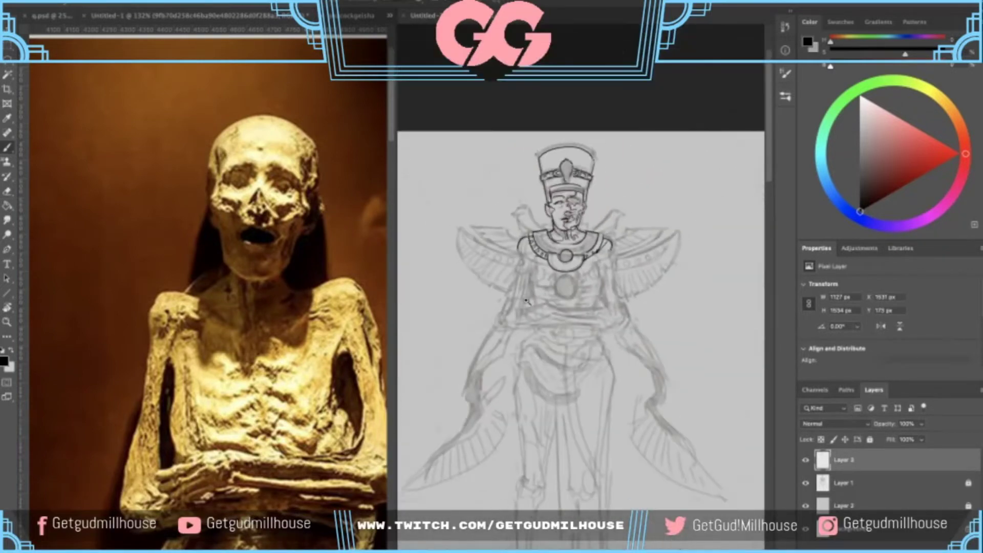
- Examine the reference board from the full-length mummy photo down to the winged scarab pendant
click(290, 262)
scroll(290, 262, down, 3)
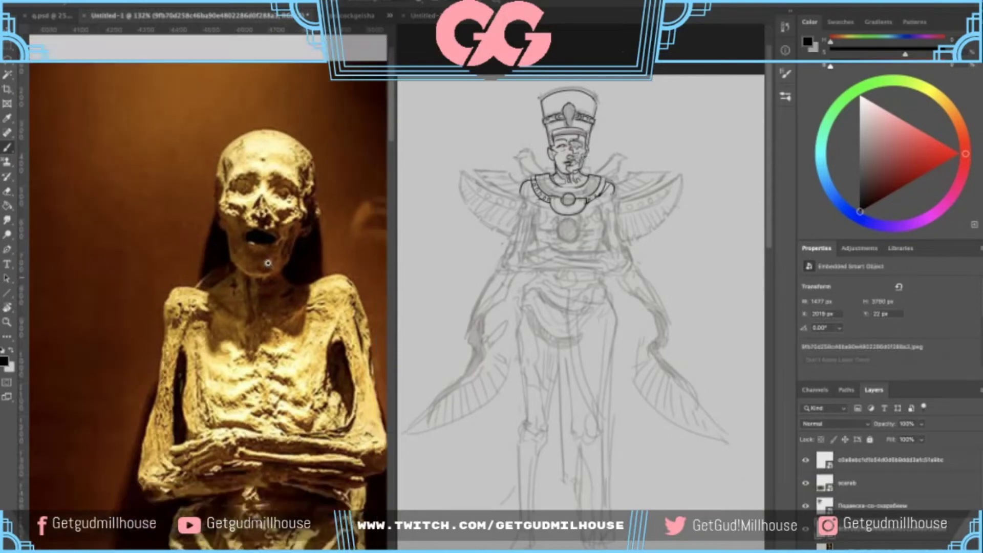
drag(276, 260, 363, 220)
scroll(307, 230, down, 3)
mouse_move(285, 244)
mouse_down()
mouse_move(325, 229)
mouse_move(239, 208)
mouse_up()
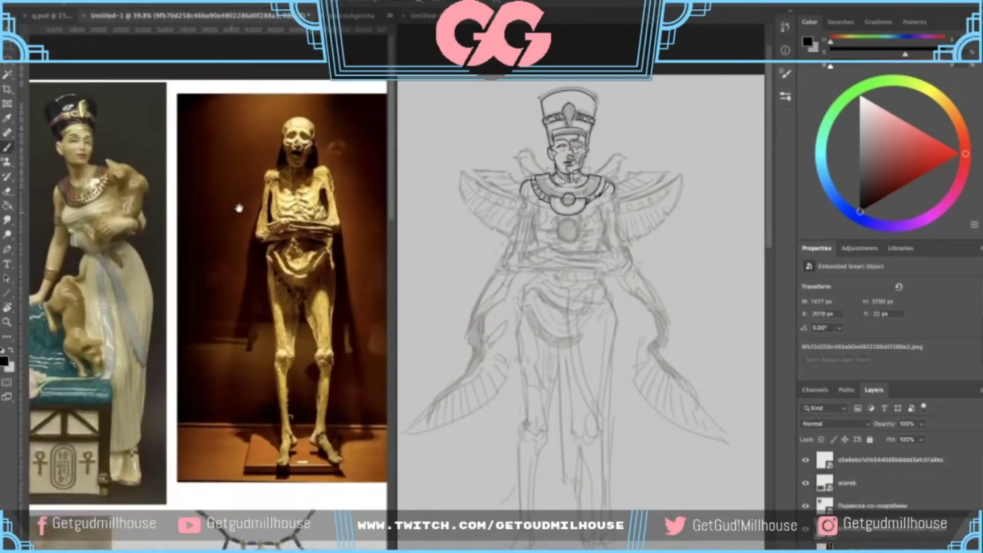
drag(253, 347, 266, 296)
drag(276, 381, 262, 287)
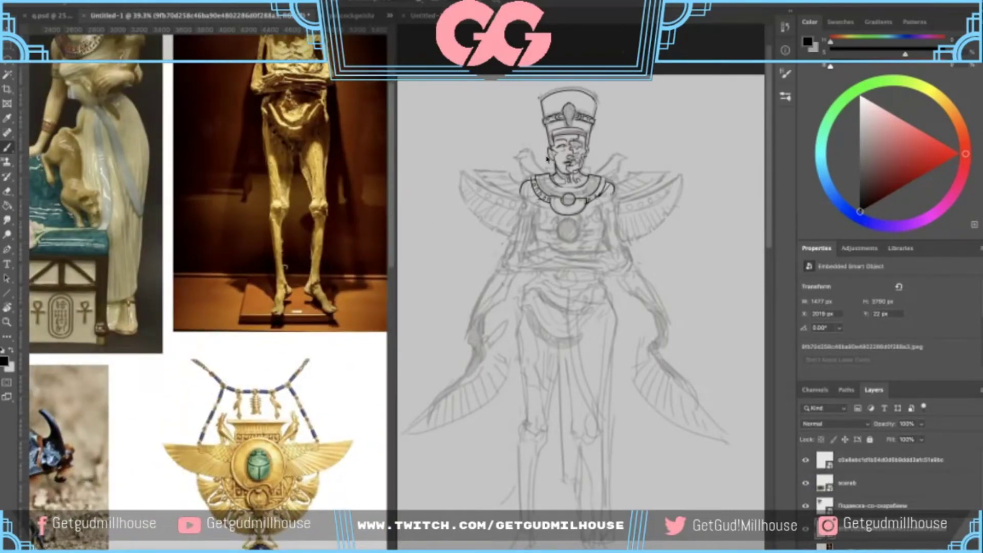
- Ink the head, hooked beak and sloping back of the bird perched on the shoulder beside the intact face
click(551, 166)
scroll(551, 165, up, 3)
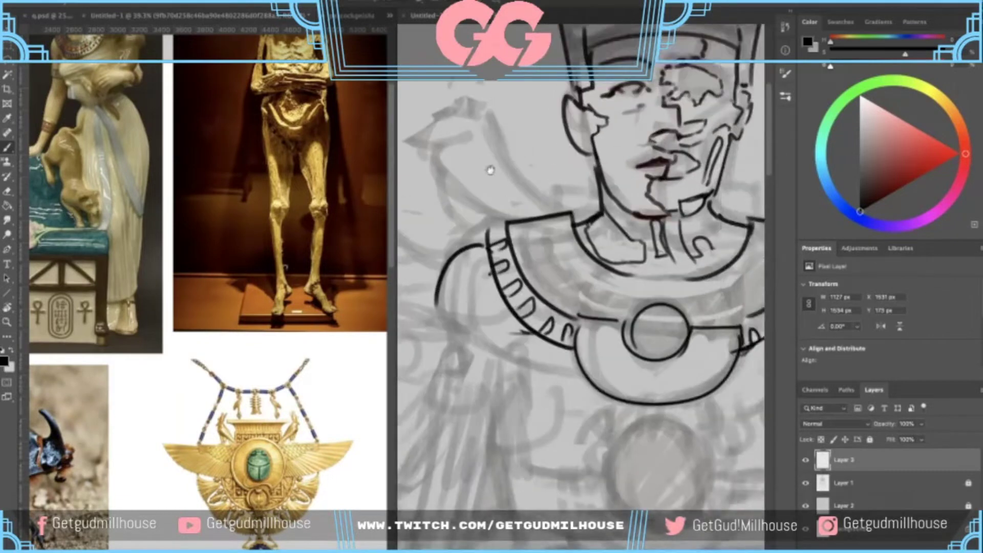
drag(468, 146, 517, 128)
key(ctrl+z)
mouse_move(460, 142)
mouse_down()
mouse_move(490, 118)
mouse_move(520, 124)
mouse_move(521, 140)
mouse_move(552, 163)
mouse_move(582, 208)
mouse_up()
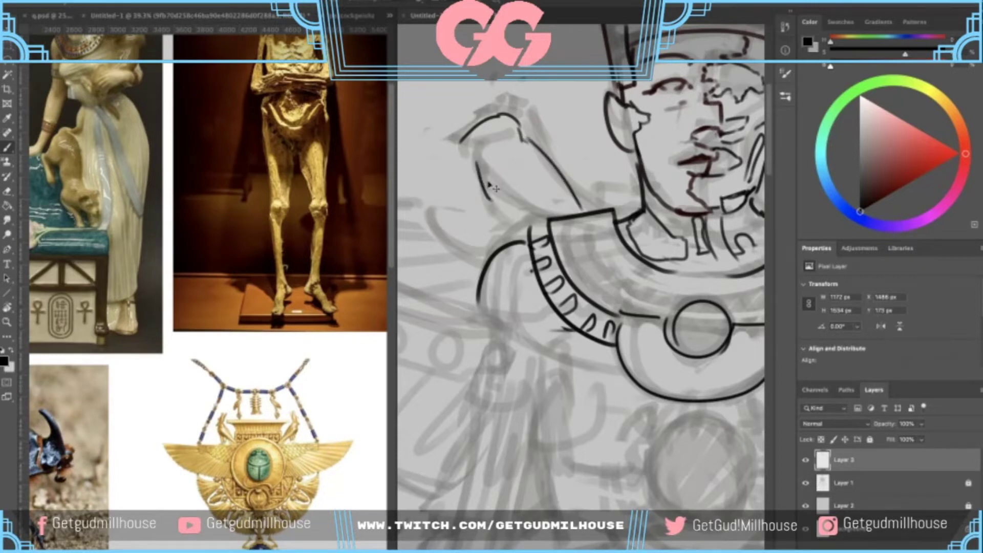
mouse_move(458, 144)
mouse_down()
mouse_move(478, 143)
mouse_move(480, 165)
mouse_up()
key(super+z)
mouse_move(477, 143)
mouse_down()
mouse_move(481, 174)
mouse_move(526, 214)
mouse_up()
key(super+z)
key(ctrl+z)
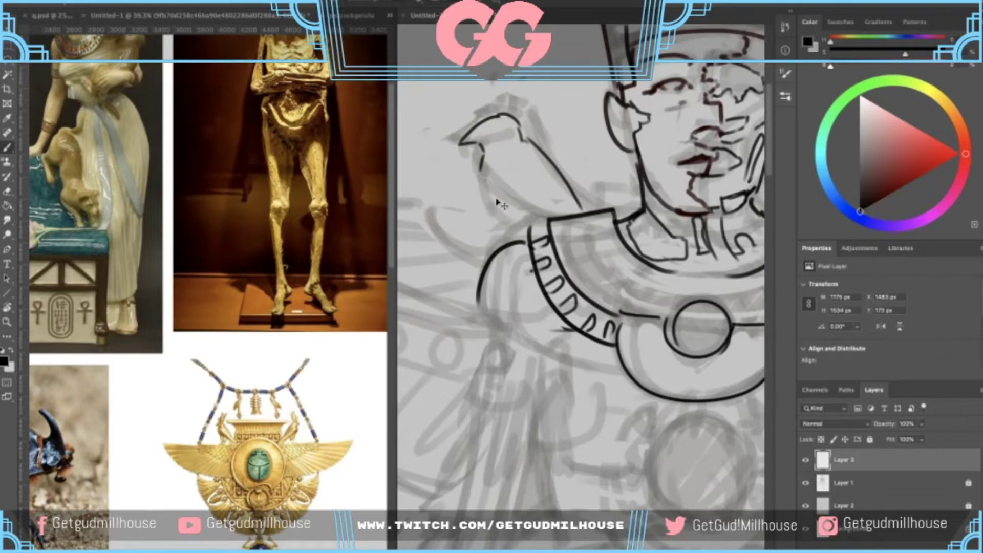
- Ink the shoulder bird's breast, belly and legs down to the collar's edge
mouse_move(477, 174)
mouse_down()
mouse_move(555, 215)
mouse_move(594, 209)
mouse_up()
drag(511, 199, 533, 236)
key(super+z)
drag(537, 223, 518, 237)
drag(523, 161, 531, 200)
- Ink the tall feathered crown on the bird's head, using a close view of the scarab pendant's falcon as reference
drag(506, 153, 510, 105)
key(ctrl+z)
click(287, 408)
drag(287, 409, 350, 404)
drag(350, 307, 355, 231)
click(521, 125)
mouse_move(510, 106)
mouse_down()
mouse_move(525, 108)
mouse_move(526, 154)
mouse_up()
key(ctrl+z)
mouse_move(512, 160)
mouse_down()
mouse_move(509, 176)
mouse_move(485, 153)
mouse_move(530, 174)
mouse_move(488, 184)
mouse_up()
key(ctrl+z)
drag(504, 194, 503, 174)
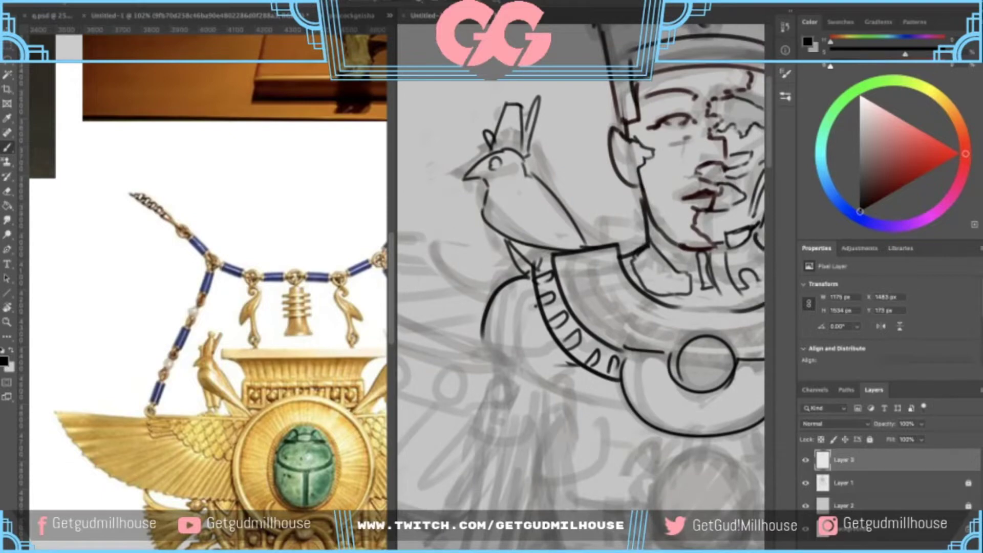
- Lasso the inked shoulder bird and copy it to a new layer
drag(568, 227, 496, 298)
scroll(527, 204, up, 4)
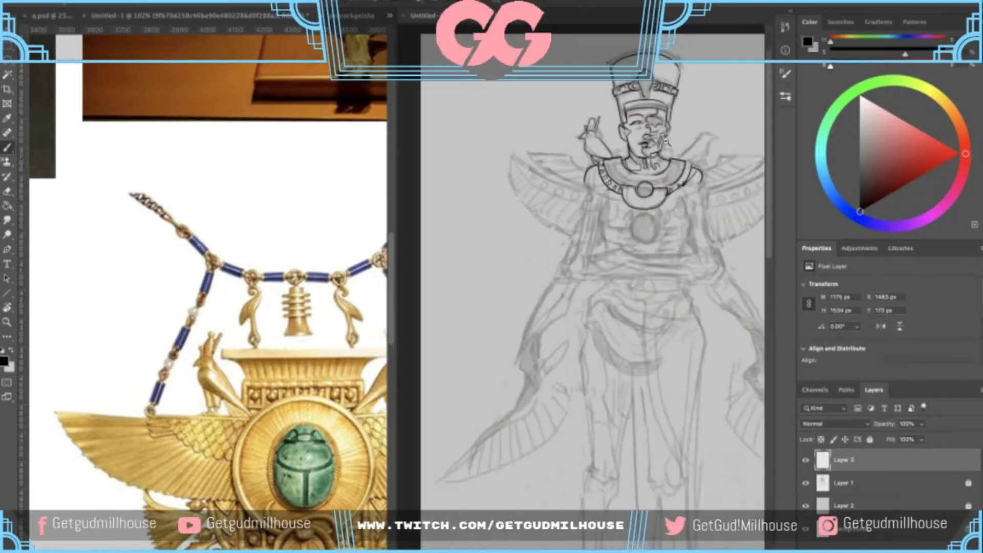
scroll(586, 153, down, 3)
drag(586, 148, 545, 167)
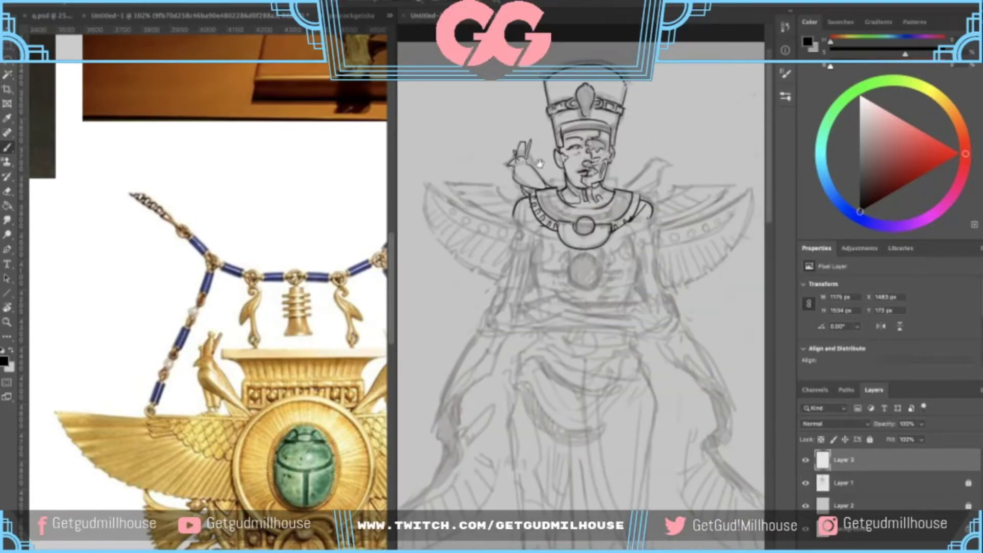
scroll(532, 138, up, 2)
key(l)
mouse_move(518, 121)
mouse_down()
mouse_move(513, 213)
mouse_move(536, 206)
mouse_move(534, 147)
mouse_up()
mouse_move(527, 212)
mouse_down()
mouse_move(471, 208)
mouse_move(607, 172)
mouse_up()
key(ctrl+j)
- Flip the copied bird horizontally and place it on the opposite shoulder, matching the sketch
key(v)
key(ctrl+t)
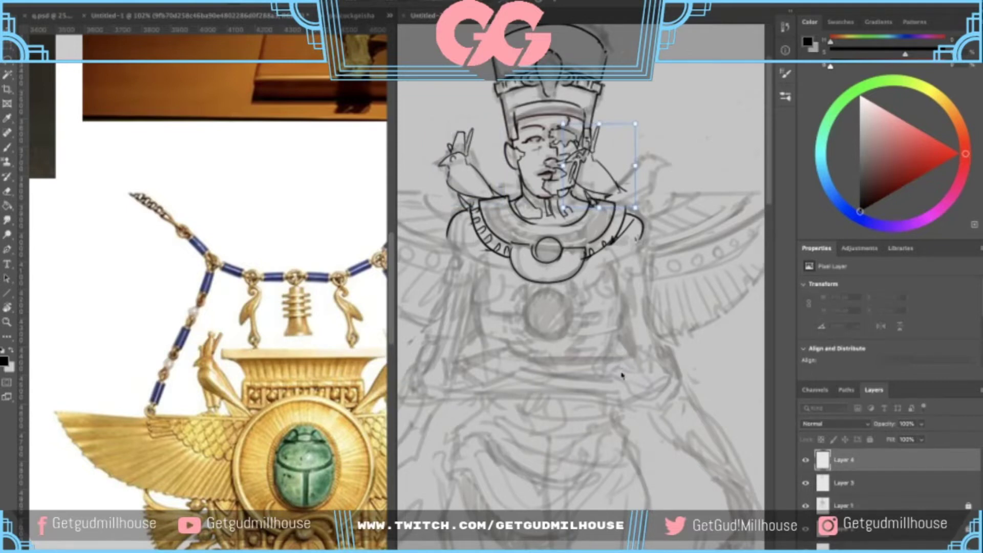
drag(604, 179, 622, 185)
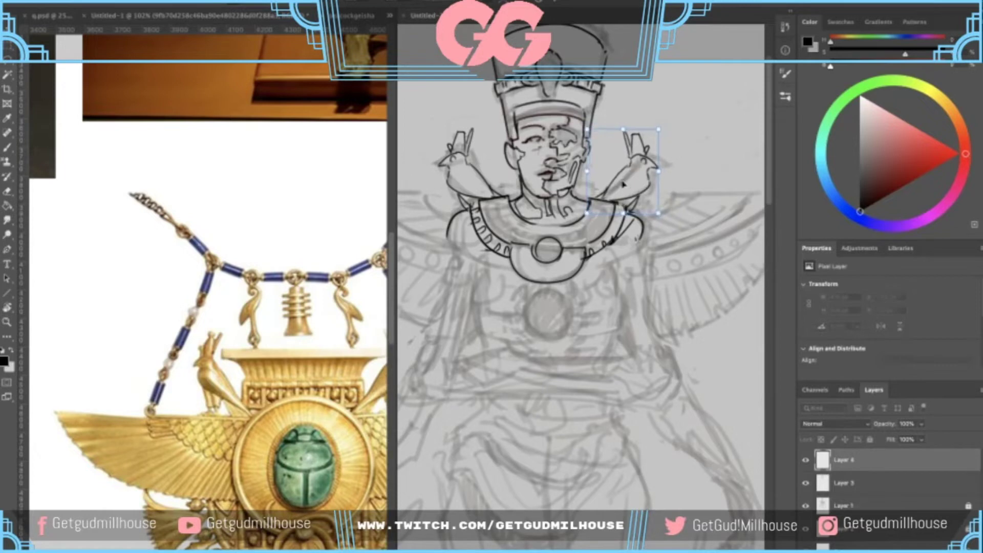
click(556, 8)
- Try to ink stepped ledges behind the neck between the two birds
key(b)
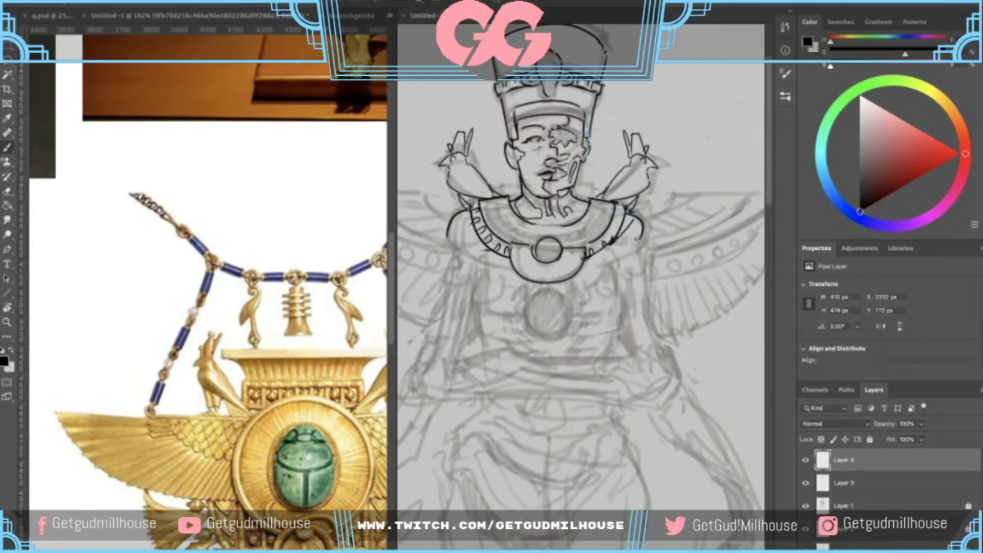
mouse_move(496, 180)
mouse_down()
mouse_move(503, 192)
mouse_move(518, 178)
mouse_up()
key(super+z)
drag(578, 181, 603, 179)
drag(519, 174, 492, 175)
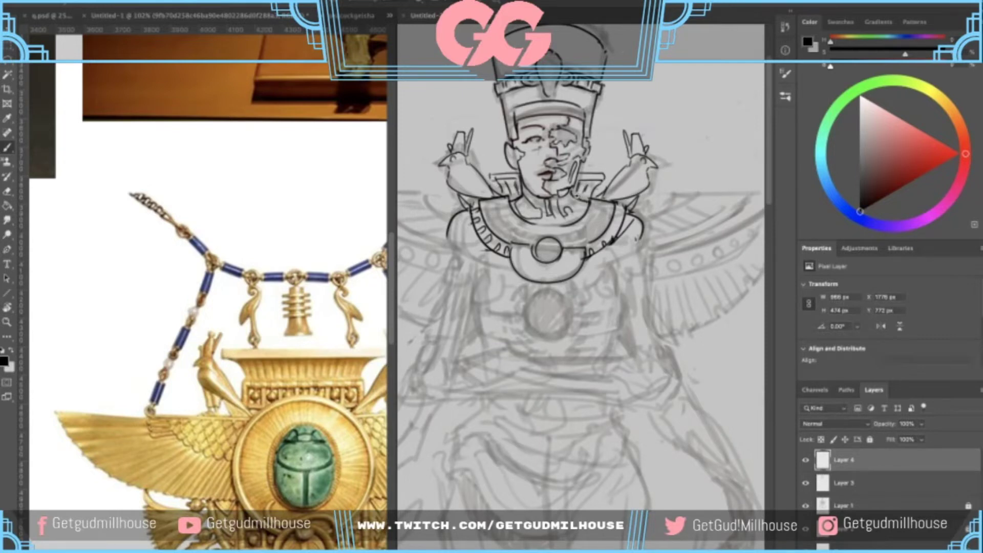
key(ctrl+minus)
drag(577, 197, 554, 212)
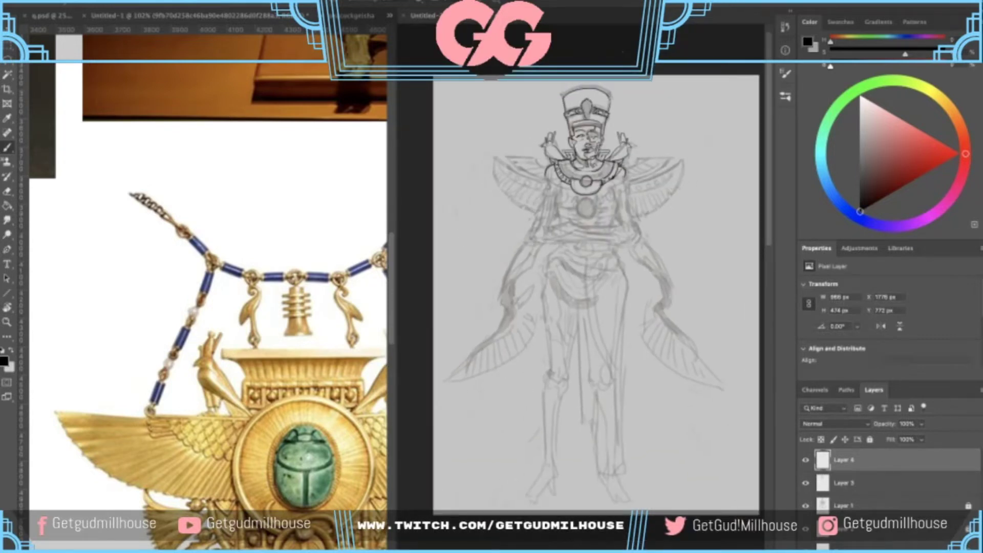
scroll(588, 177, up, 1)
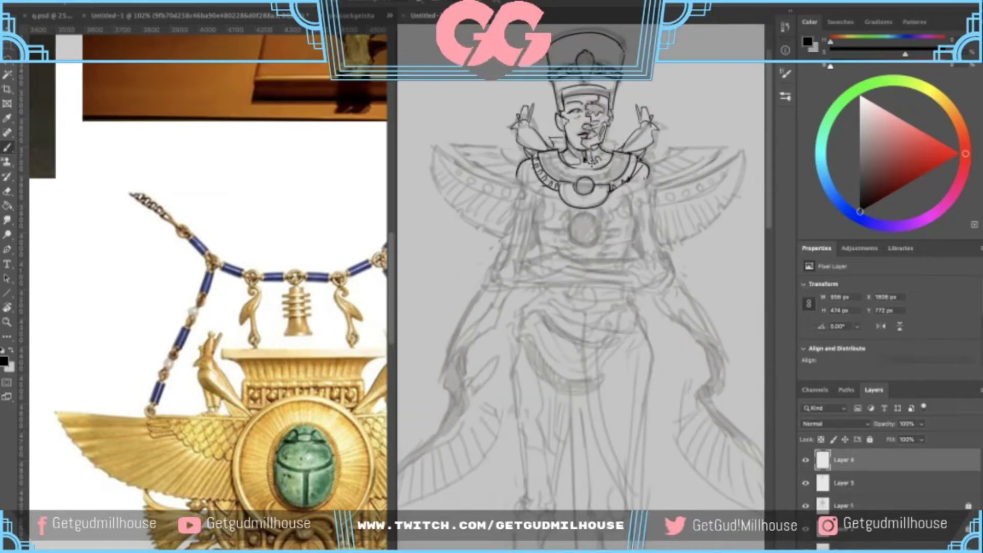
scroll(588, 134, up, 1)
mouse_move(528, 155)
mouse_down()
mouse_move(539, 166)
mouse_move(552, 149)
mouse_up()
key(ctrl+z)
key(ctrl+z)
- Ink low flat ledges on both sides of the neck along the collar's top edge, redoing uneven strokes
drag(613, 151, 637, 151)
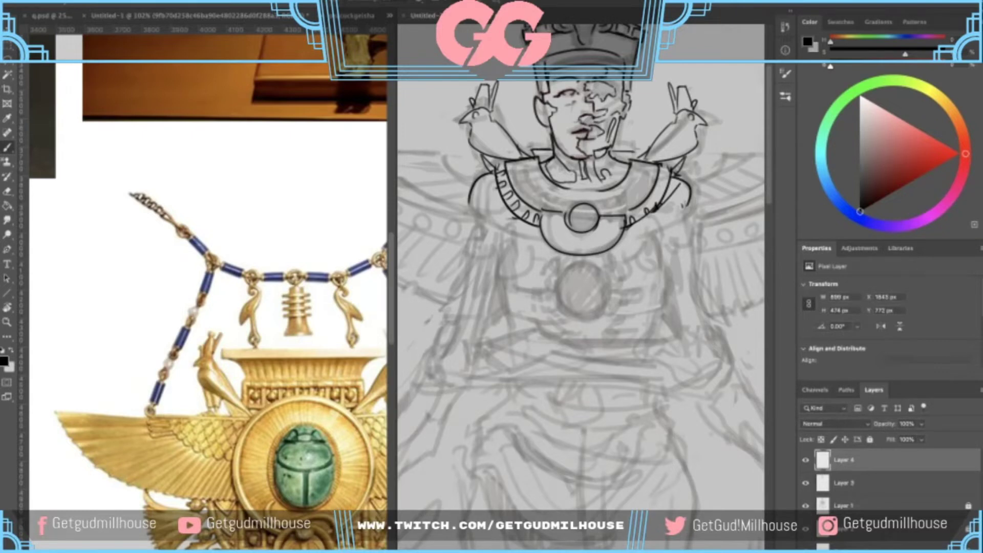
drag(532, 154, 549, 154)
key(ctrl+z)
mouse_move(614, 153)
mouse_down()
mouse_move(630, 167)
mouse_move(634, 155)
mouse_up()
key(ctrl+z)
key(ctrl+z)
drag(529, 155, 549, 155)
drag(615, 158, 630, 158)
scroll(598, 175, down, 5)
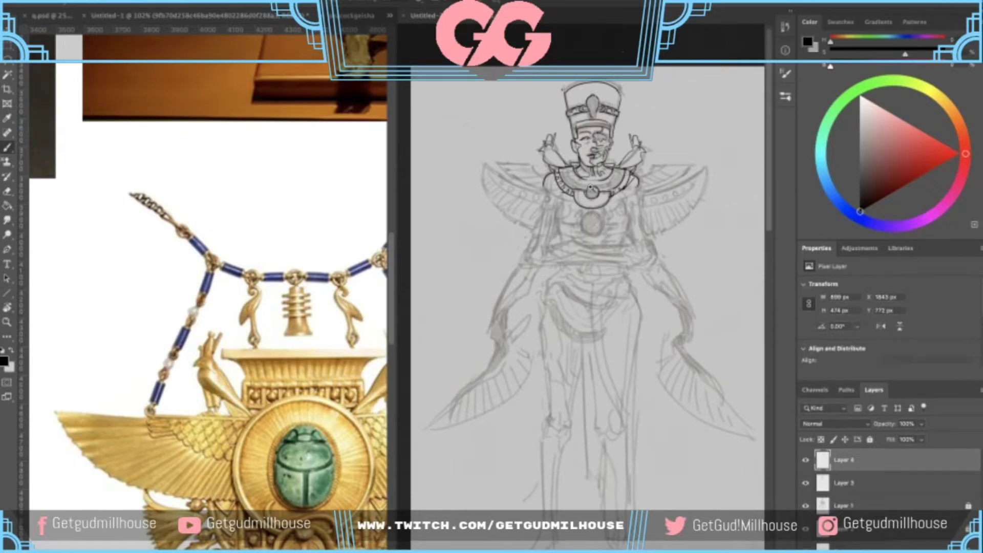
- Add small rounded tips and finishing strokes to the crowns of both shoulder birds
scroll(590, 188, up, 3)
mouse_move(548, 139)
mouse_down()
mouse_move(527, 150)
mouse_move(548, 130)
mouse_up()
scroll(545, 107, up, 4)
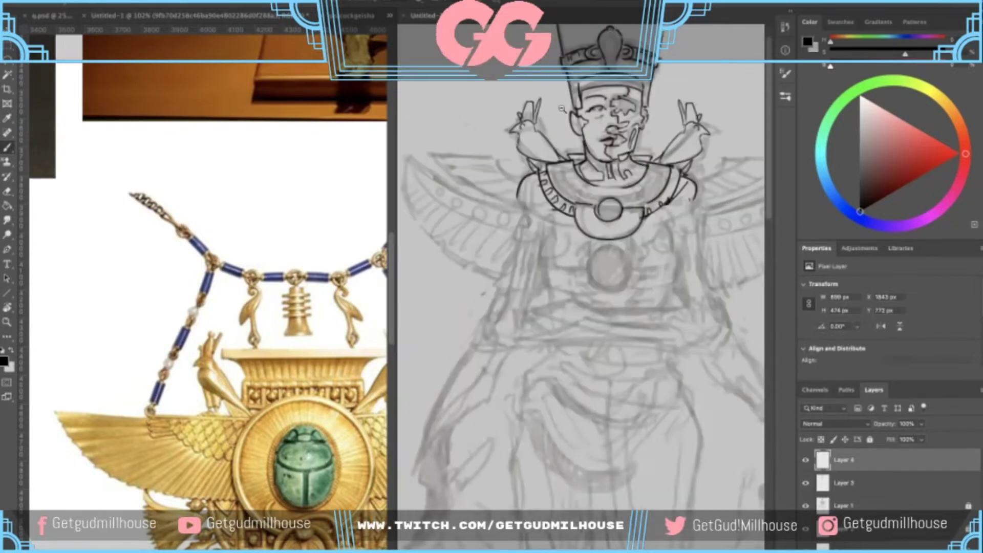
drag(528, 102, 530, 103)
mouse_move(563, 123)
mouse_down()
mouse_move(504, 151)
mouse_move(459, 158)
mouse_up()
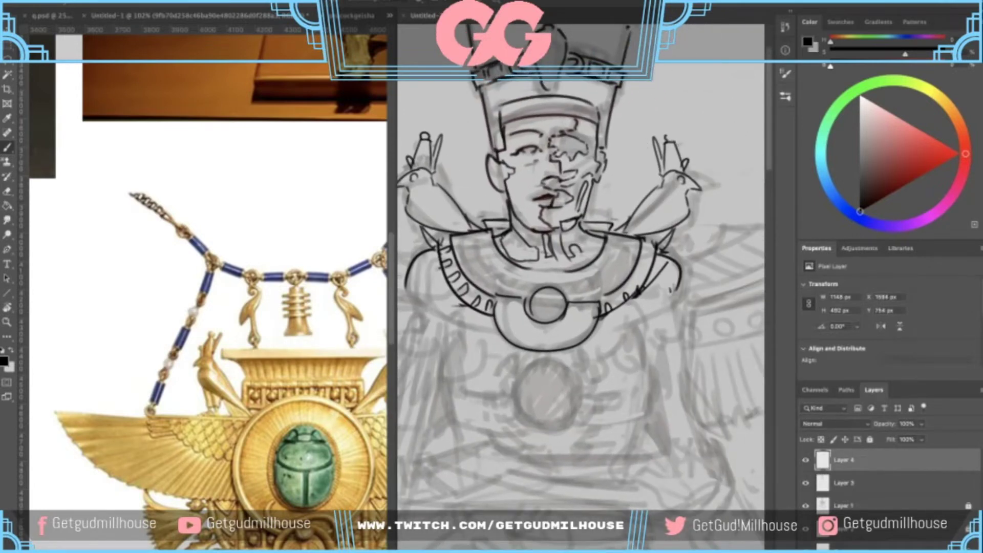
- Ink chain-link strands across both sides of the collar, running down to the round pendant
scroll(566, 180, down, 4)
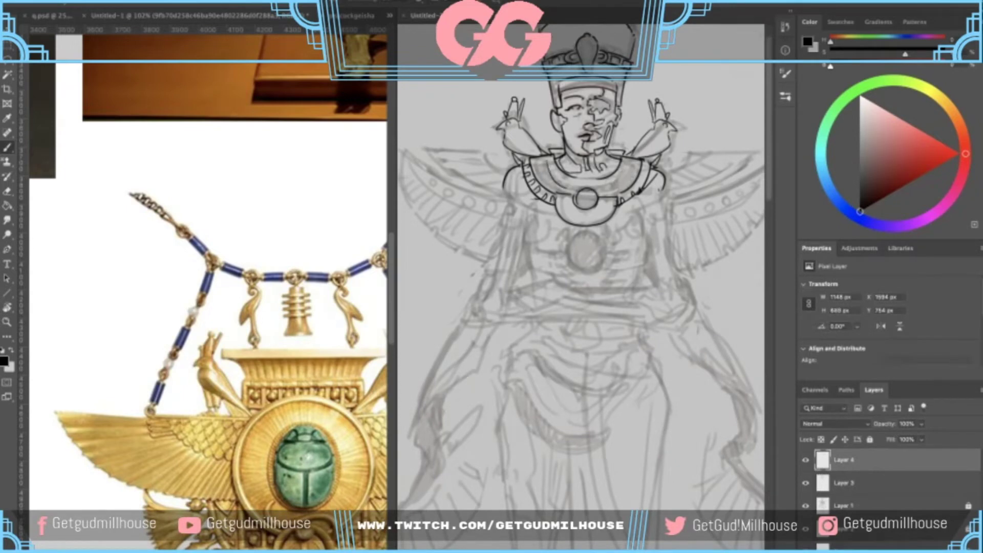
drag(627, 160, 601, 193)
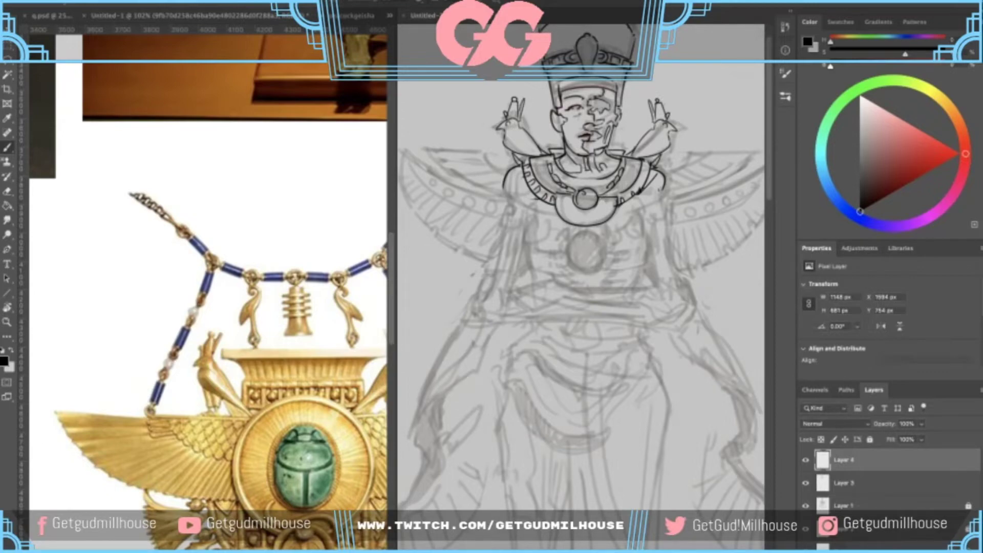
drag(585, 207, 563, 162)
scroll(597, 159, up, 5)
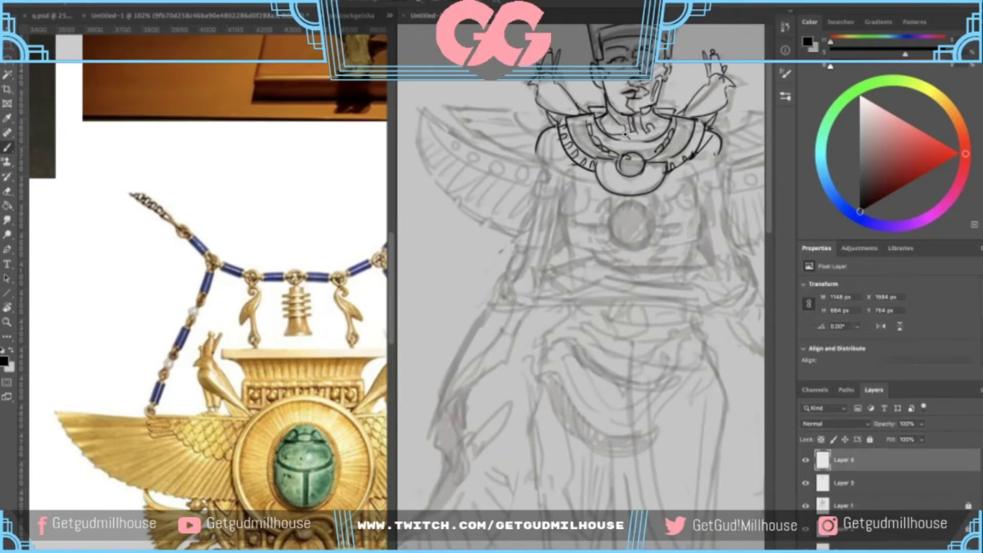
scroll(597, 159, down, 3)
scroll(596, 158, up, 5)
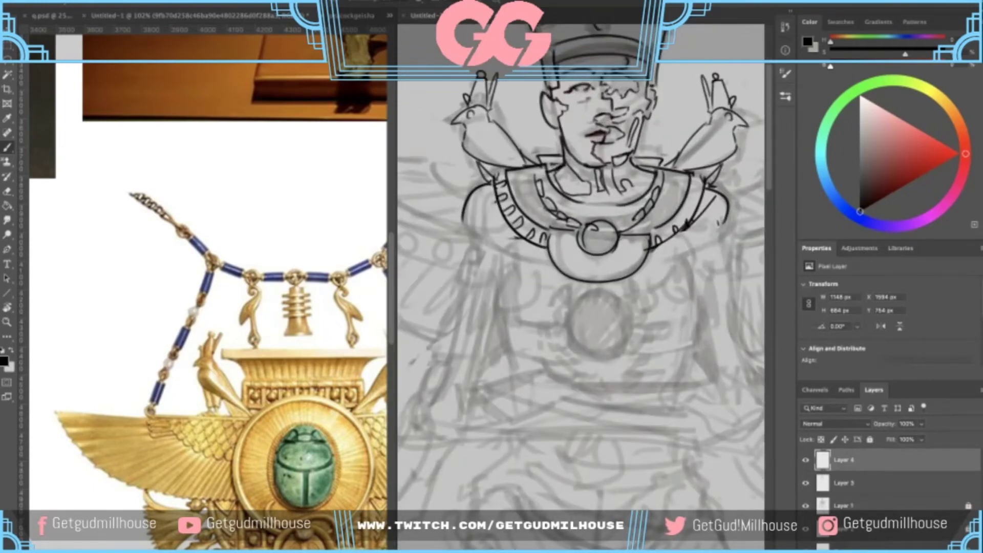
scroll(637, 180, down, 3)
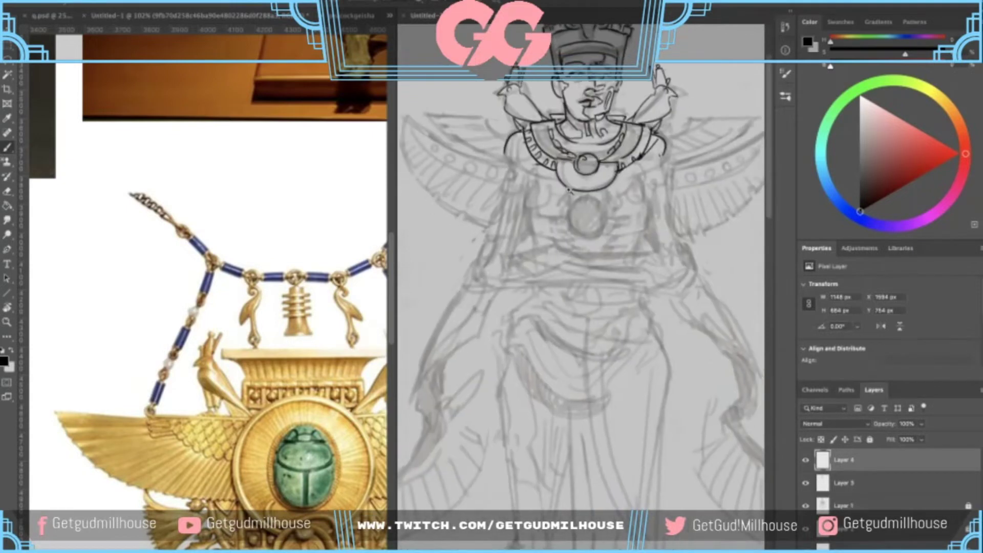
- Examine the winged scarab pendant and the full mummy reference alongside the inked upper body
drag(534, 230, 503, 214)
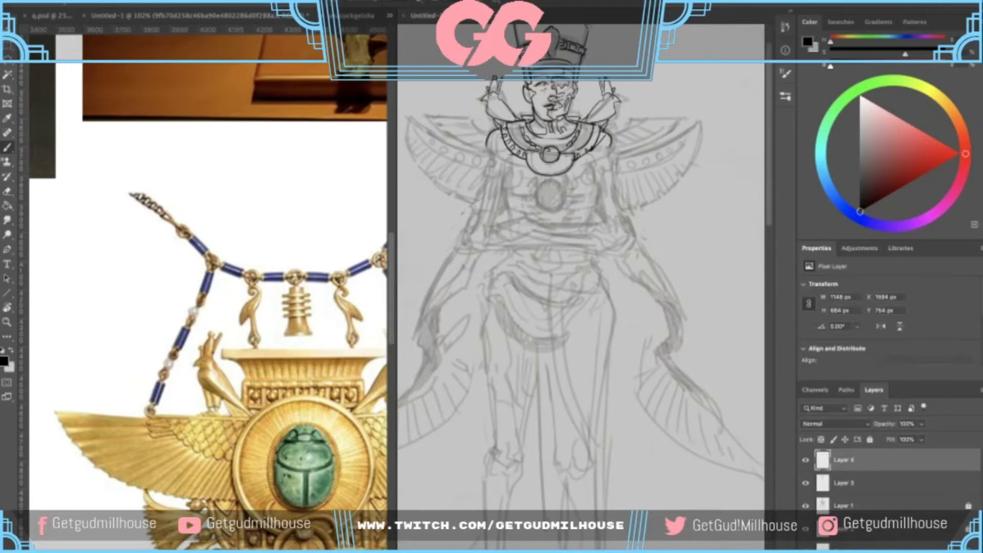
drag(558, 180, 546, 193)
drag(274, 311, 247, 265)
scroll(326, 221, down, 3)
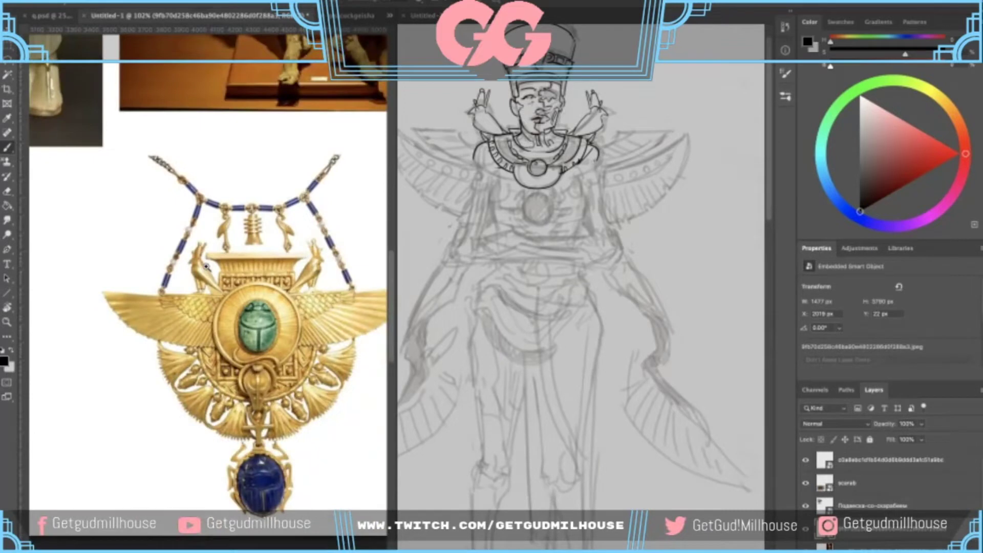
click(620, 154)
scroll(625, 155, up, 3)
drag(629, 157, 598, 158)
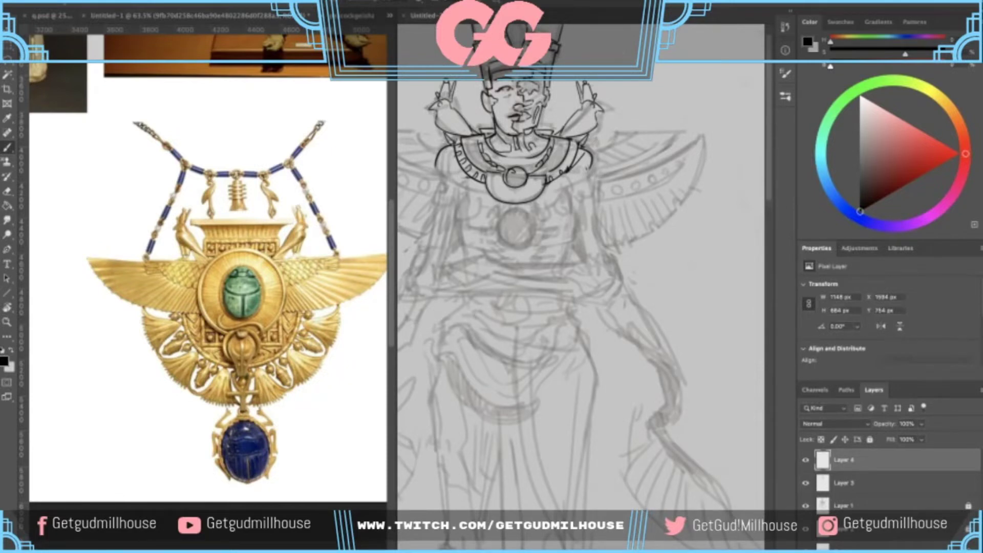
mouse_move(585, 149)
mouse_down()
mouse_move(565, 175)
mouse_move(596, 180)
mouse_move(571, 194)
mouse_move(554, 228)
mouse_up()
click(250, 237)
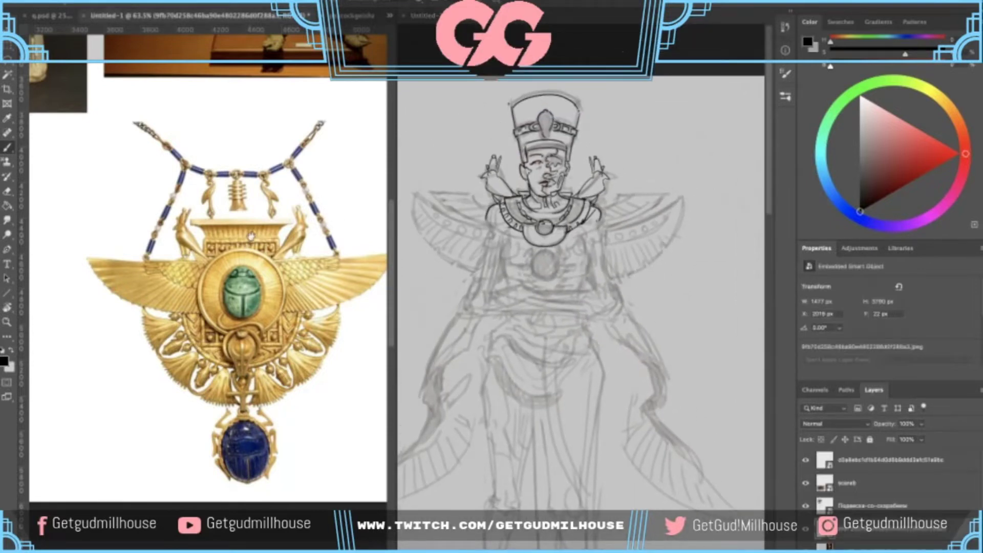
scroll(251, 237, down, 3)
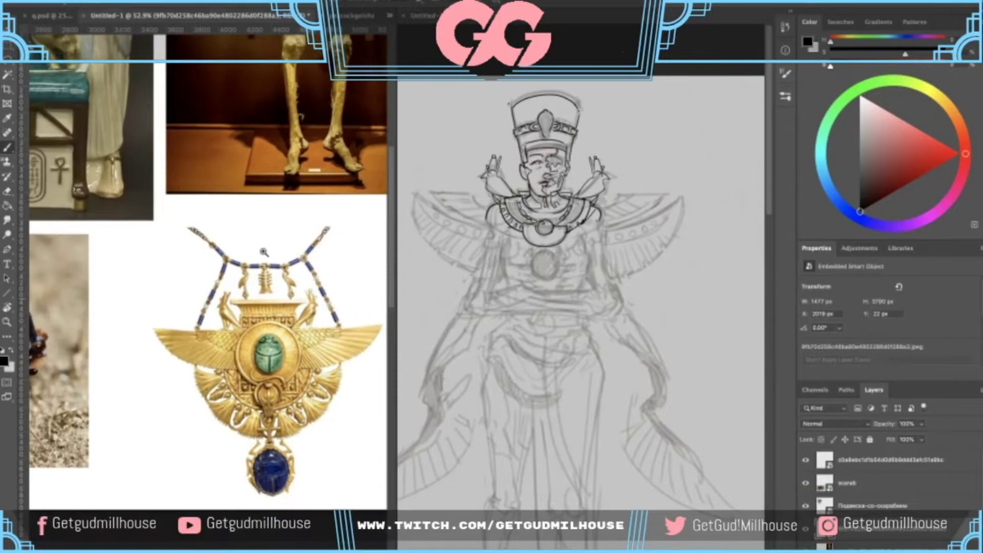
drag(264, 248, 257, 350)
mouse_move(264, 251)
mouse_down()
mouse_move(250, 261)
mouse_move(258, 353)
mouse_move(275, 309)
mouse_up()
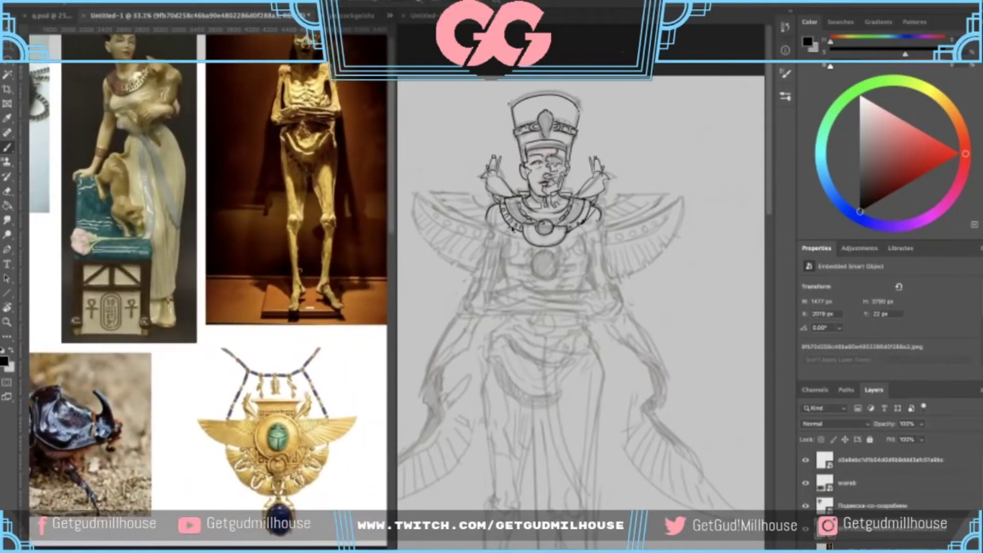
click(517, 245)
scroll(494, 220, up, 2)
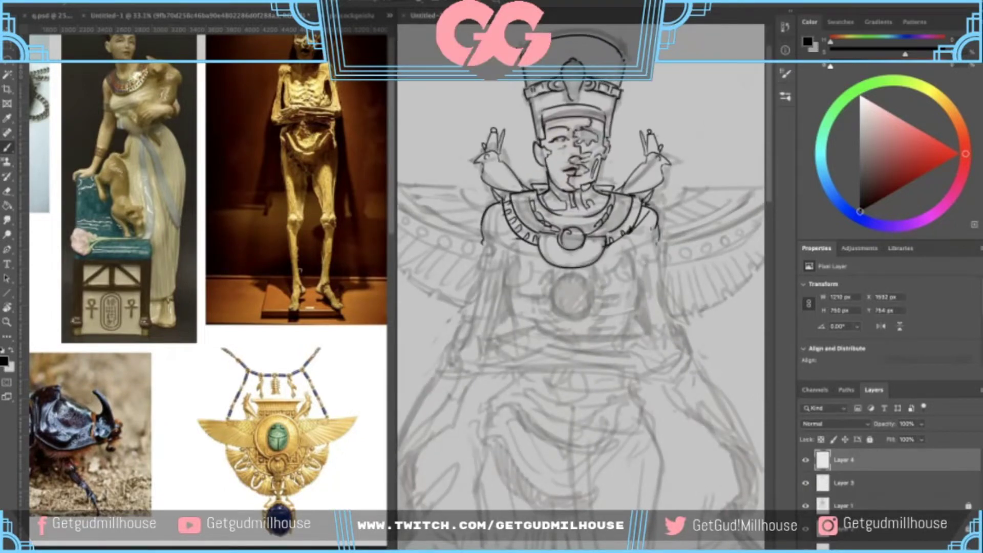
- Try to ink the outer contours of both upper arms below the shoulders
key(super+z)
key(super+z)
key(super+z)
drag(649, 207, 663, 237)
mouse_move(476, 246)
mouse_down()
mouse_move(476, 269)
mouse_move(491, 242)
mouse_move(485, 278)
mouse_up()
key(super+z)
key(ctrl+z)
key(ctrl+z)
- Try to ink the outer and inner lines of the arm on the viewer's left
drag(495, 225, 485, 281)
drag(518, 234, 504, 274)
key(ctrl+z)
drag(518, 234, 504, 289)
key(ctrl+z)
drag(515, 234, 506, 270)
key(ctrl+z)
key(ctrl+z)
- Ink the contours of the arm on the viewer's left down to the bent elbow, redoing uneven strokes
mouse_move(517, 240)
mouse_down()
mouse_move(503, 304)
mouse_move(490, 270)
mouse_move(483, 303)
mouse_move(485, 283)
mouse_up()
key(ctrl+z)
key(ctrl+z)
key(ctrl+z)
mouse_move(496, 200)
mouse_down()
mouse_move(500, 233)
mouse_move(479, 298)
mouse_up()
key(ctrl+z)
mouse_move(489, 257)
mouse_down()
mouse_move(471, 313)
mouse_move(485, 322)
mouse_up()
- Ink the outer contour of the arm on the viewer's right from the shoulder down to the elbow
mouse_move(659, 219)
mouse_down()
mouse_move(615, 205)
mouse_move(639, 252)
mouse_up()
key(ctrl+z)
drag(628, 192, 639, 252)
key(ctrl+z)
key(ctrl+z)
ctrl+shift+click(628, 190)
key(ctrl+shift+z)
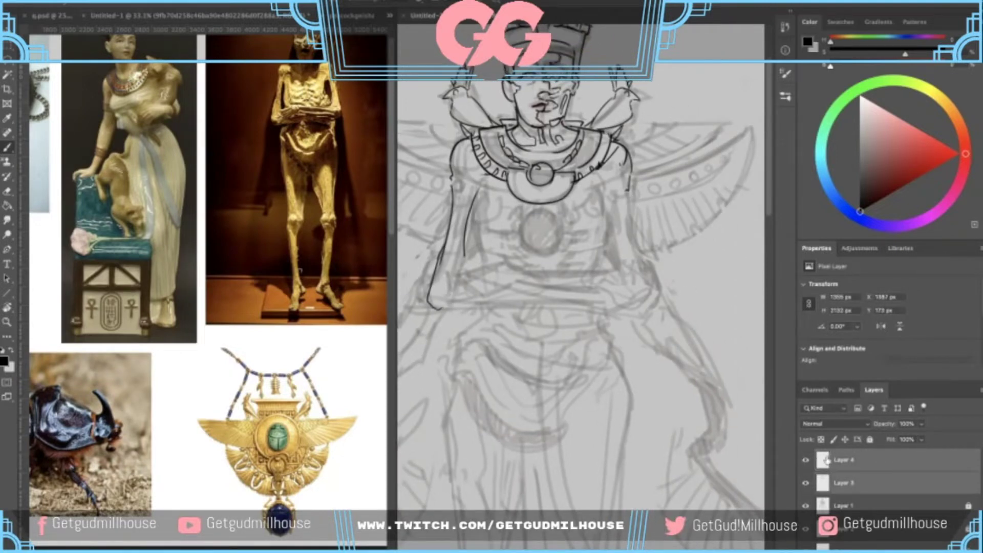
key(ctrl+e)
mouse_move(629, 187)
mouse_down()
mouse_move(649, 269)
mouse_move(642, 299)
mouse_move(622, 277)
mouse_up()
- Ink an armband around the upper arm on the viewer's left and the lower curves of the chest muscles
scroll(614, 314, down, 1)
drag(520, 168, 527, 164)
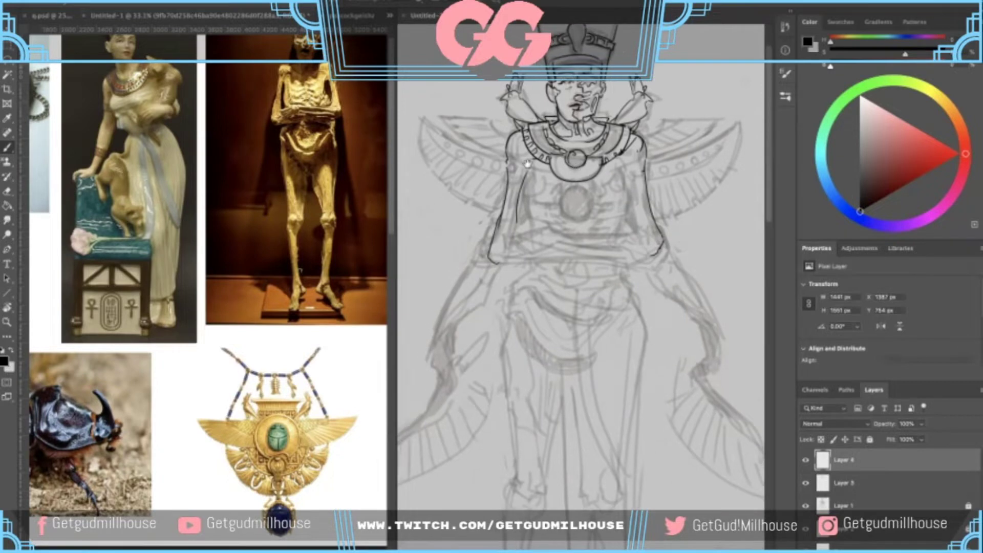
scroll(527, 163, up, 1)
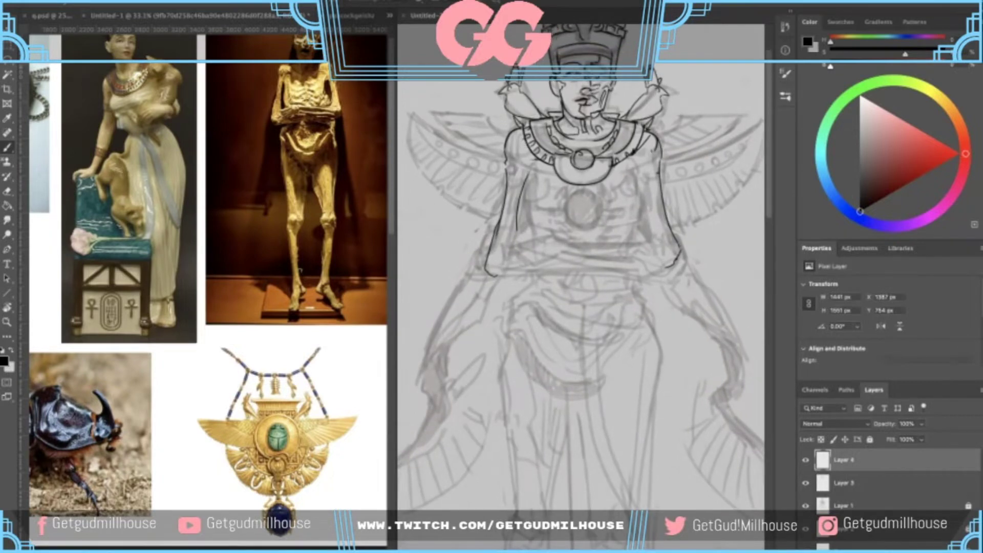
mouse_move(517, 137)
mouse_down()
mouse_move(501, 179)
mouse_move(527, 176)
mouse_up()
key(ctrl+z)
drag(499, 191, 530, 190)
mouse_move(531, 190)
mouse_down()
mouse_move(534, 207)
mouse_move(553, 207)
mouse_up()
mouse_move(615, 206)
mouse_down()
mouse_move(638, 189)
mouse_move(624, 203)
mouse_move(638, 252)
mouse_up()
key(super+z)
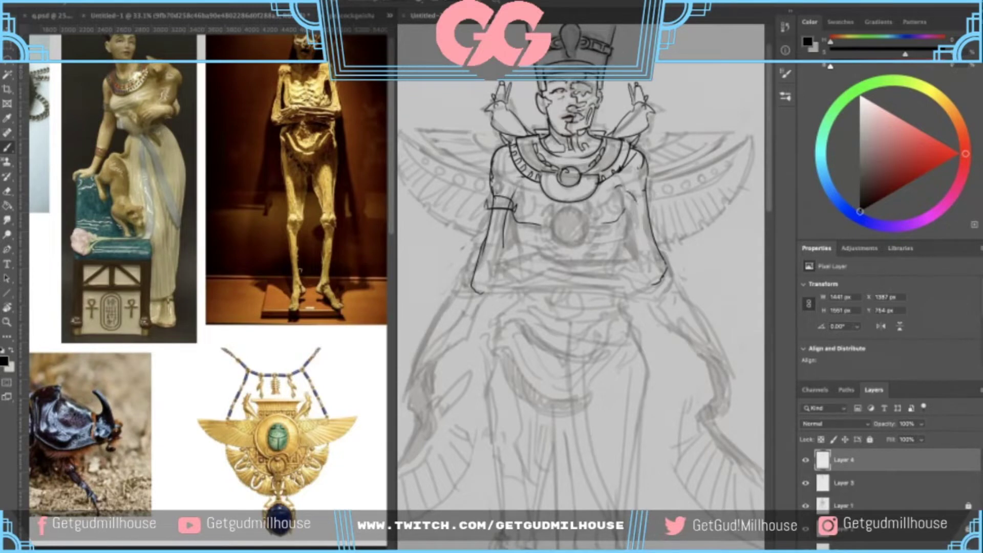
- Ink the inner line of the arm on the viewer's right and its forearm folded across the waist, ending in a hand
mouse_move(620, 186)
mouse_down()
mouse_move(637, 251)
mouse_move(620, 267)
mouse_up()
mouse_move(632, 224)
mouse_down()
mouse_move(635, 250)
mouse_move(611, 270)
mouse_move(617, 258)
mouse_up()
drag(517, 263, 622, 266)
mouse_move(522, 258)
mouse_down()
mouse_move(482, 273)
mouse_move(515, 266)
mouse_move(634, 291)
mouse_up()
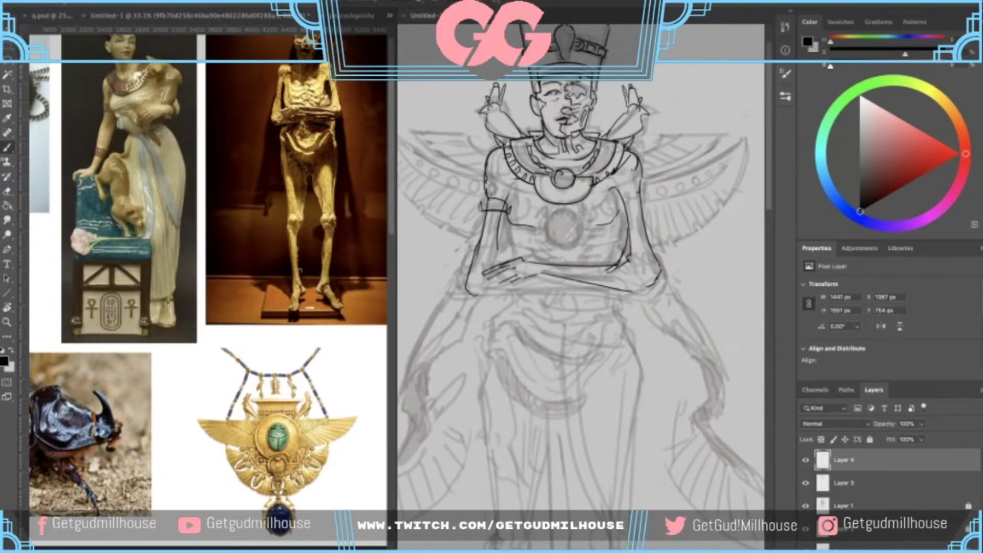
key(ctrl+z)
drag(531, 276, 641, 288)
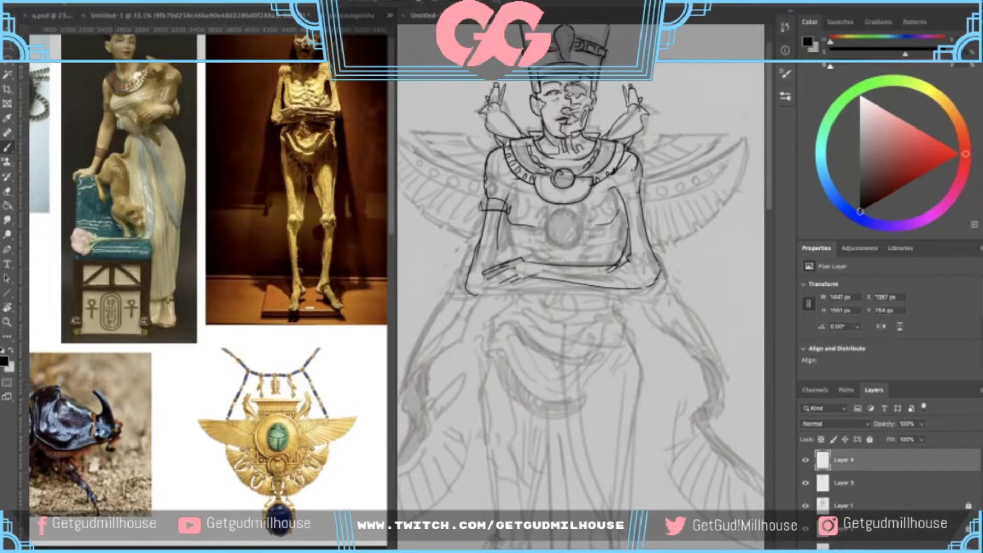
drag(542, 277, 625, 281)
- Ink the lower crossed forearm and the overlap between both arms, following the mummy reference's folded arms
click(309, 102)
scroll(309, 103, up, 5)
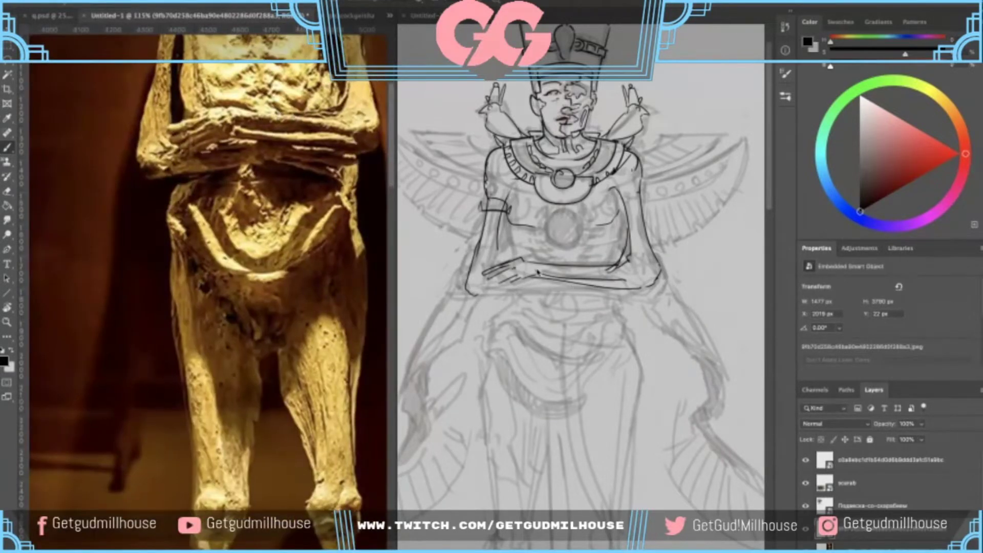
click(539, 272)
key(ctrl+z)
drag(534, 271, 644, 276)
drag(583, 281, 592, 275)
mouse_move(495, 288)
mouse_down()
mouse_move(593, 281)
mouse_move(636, 289)
mouse_up()
drag(565, 264, 559, 302)
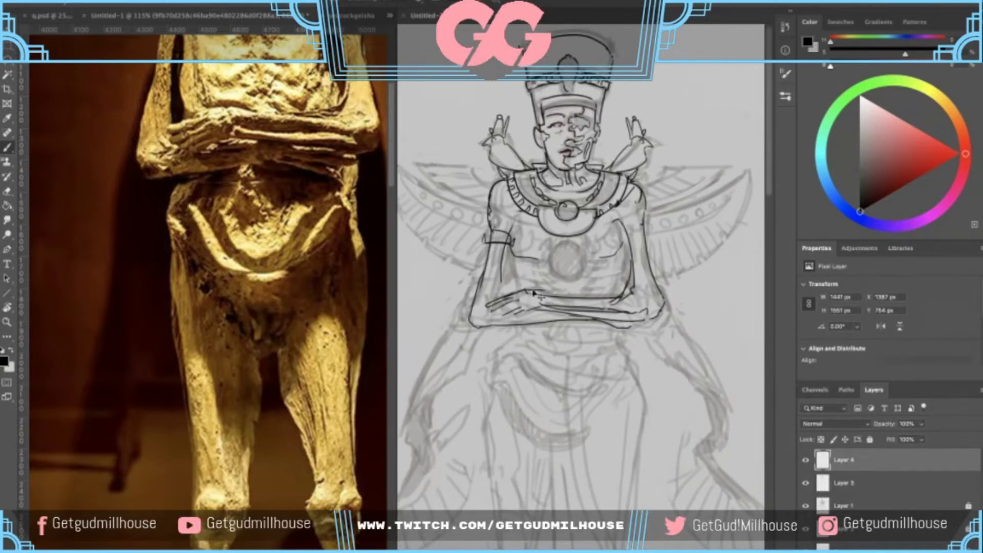
drag(539, 296, 604, 297)
key(ctrl+z)
mouse_move(560, 268)
mouse_down()
mouse_move(554, 282)
mouse_move(504, 272)
mouse_up()
- Ink the round scarab on the chest below the collar, with short bent legs on both sides
mouse_move(302, 282)
mouse_down()
mouse_move(235, 290)
mouse_move(363, 221)
mouse_up()
scroll(363, 222, down, 3)
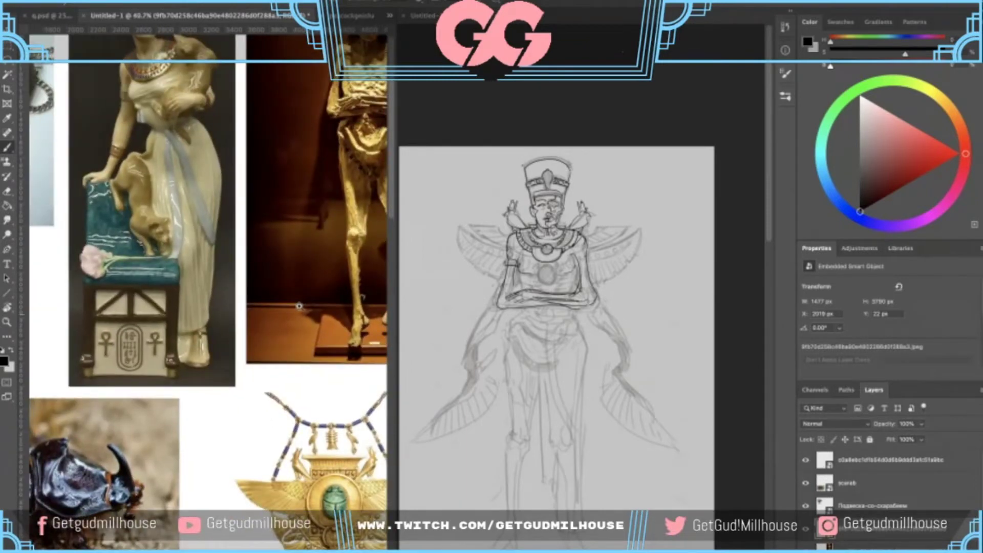
scroll(298, 306, up, 3)
click(597, 278)
scroll(597, 278, up, 4)
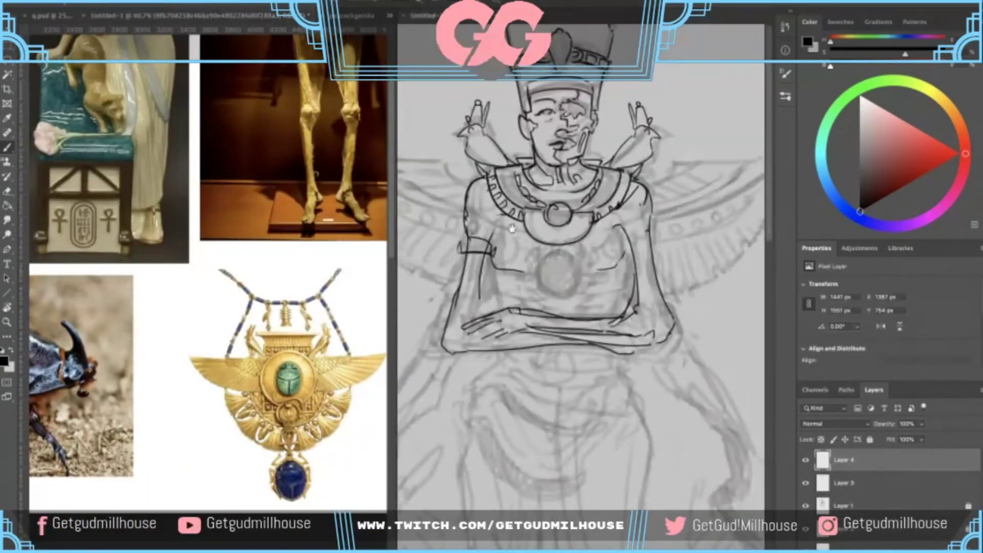
mouse_move(520, 227)
mouse_down()
mouse_move(518, 266)
mouse_move(521, 225)
mouse_move(523, 248)
mouse_move(515, 229)
mouse_move(551, 226)
mouse_up()
key(ctrl+z)
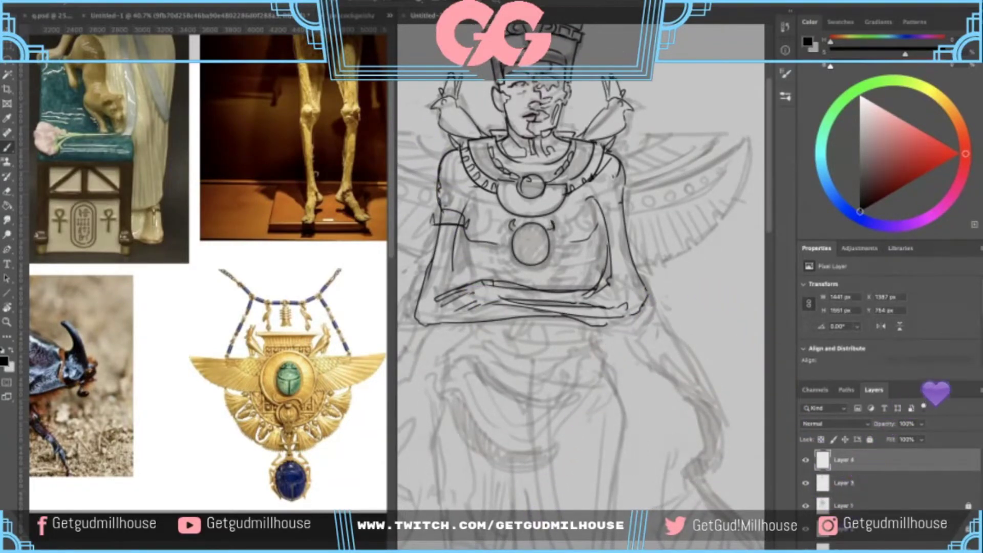
mouse_move(505, 239)
mouse_down()
mouse_move(501, 248)
mouse_move(560, 247)
mouse_up()
key(ctrl+z)
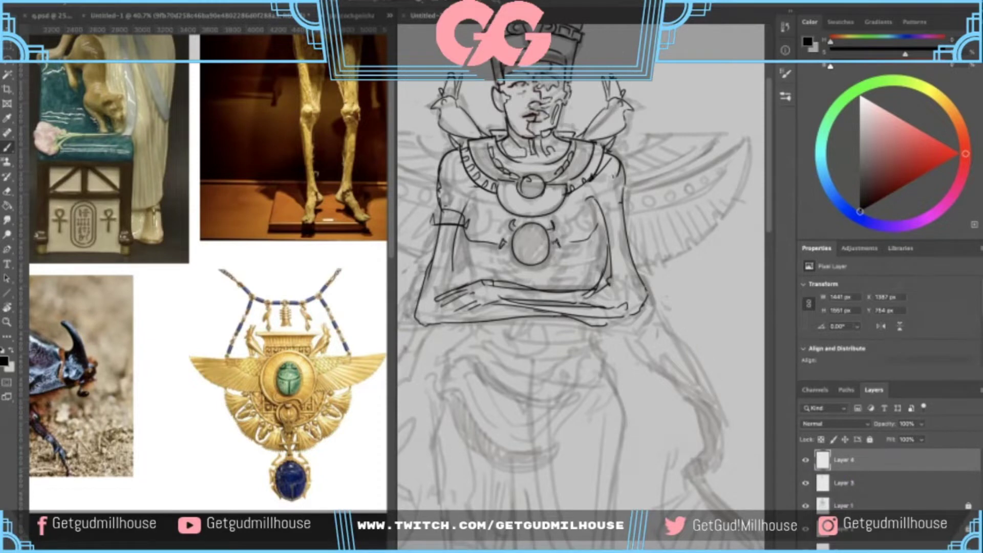
drag(502, 261, 508, 270)
drag(508, 258, 518, 270)
scroll(559, 238, down, 3)
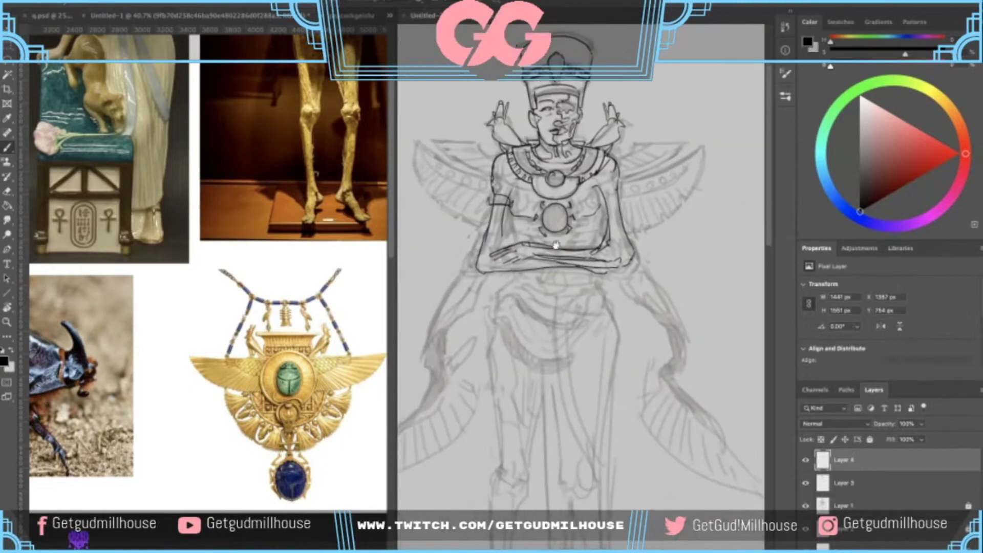
- Try to ink the first triangular pendants below the collar beside the scarab
scroll(559, 238, up, 1)
scroll(559, 238, up, 1)
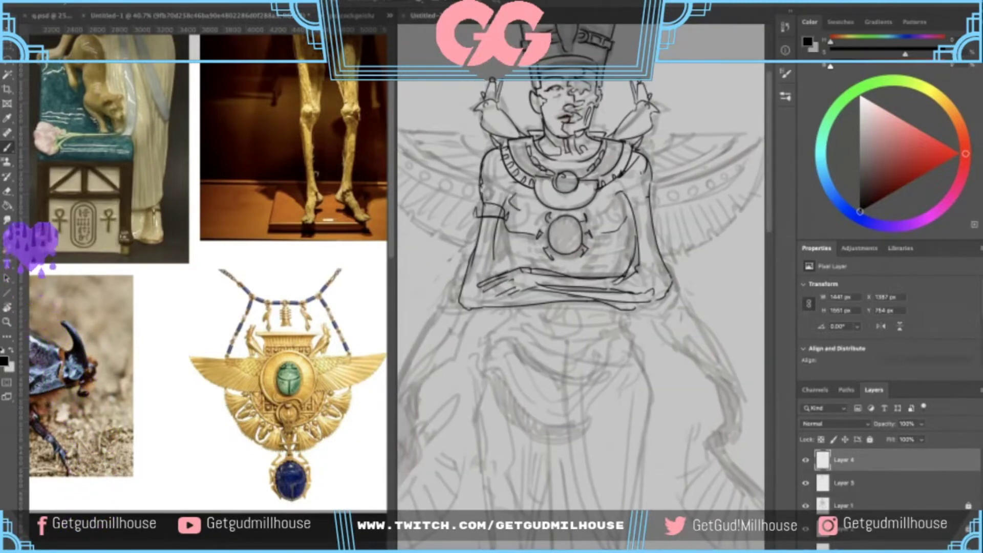
mouse_move(510, 205)
mouse_down()
mouse_move(533, 222)
mouse_move(524, 214)
mouse_up()
key(ctrl+z)
mouse_move(527, 205)
mouse_down()
mouse_move(538, 222)
mouse_move(561, 224)
mouse_move(563, 211)
mouse_up()
key(ctrl+z)
key(ctrl+z)
key(ctrl+z)
key(ctrl+z)
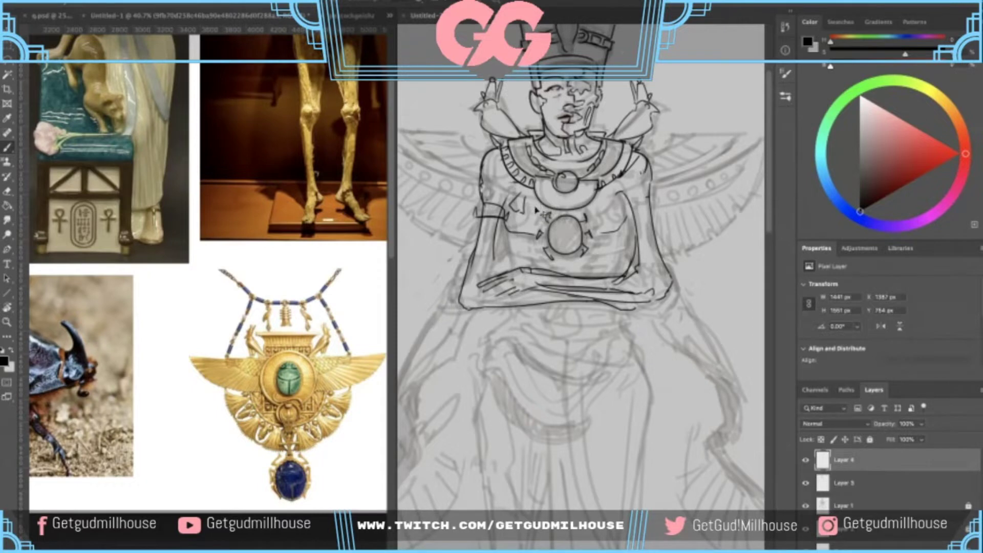
key(ctrl+z)
key(ctrl+z)
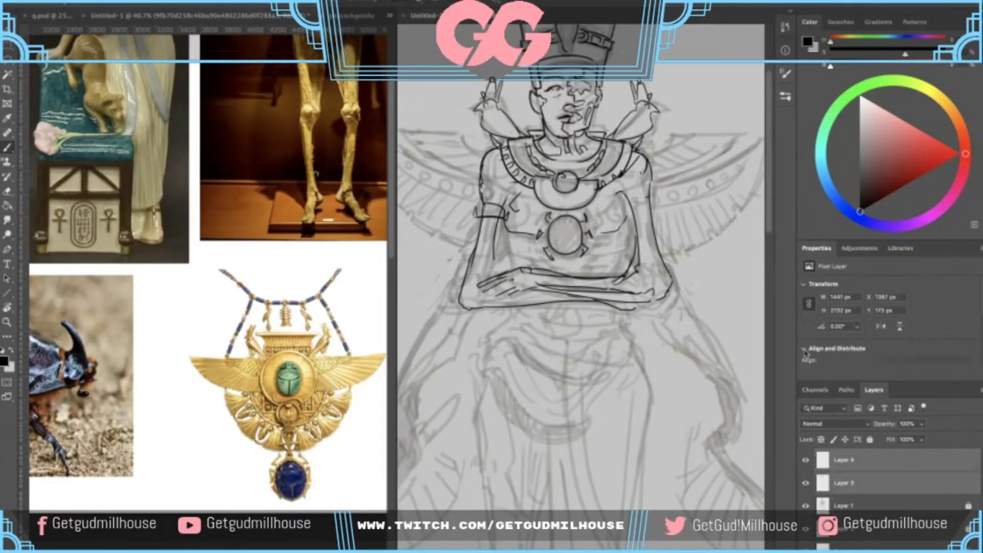
click(904, 460)
key(ctrl+z)
- Ink a row of small triangular pendants below the collar on both sides of the scarab
mouse_move(520, 195)
mouse_down()
mouse_move(538, 221)
mouse_move(522, 214)
mouse_move(540, 219)
mouse_up()
key(ctrl+z)
key(ctrl+z)
key(ctrl+z)
mouse_move(535, 205)
mouse_down()
mouse_move(556, 230)
mouse_move(574, 223)
mouse_up()
key(ctrl+z)
mouse_move(569, 211)
mouse_down()
mouse_move(573, 222)
mouse_move(589, 221)
mouse_move(620, 185)
mouse_move(604, 225)
mouse_up()
key(ctrl+z)
key(ctrl+z)
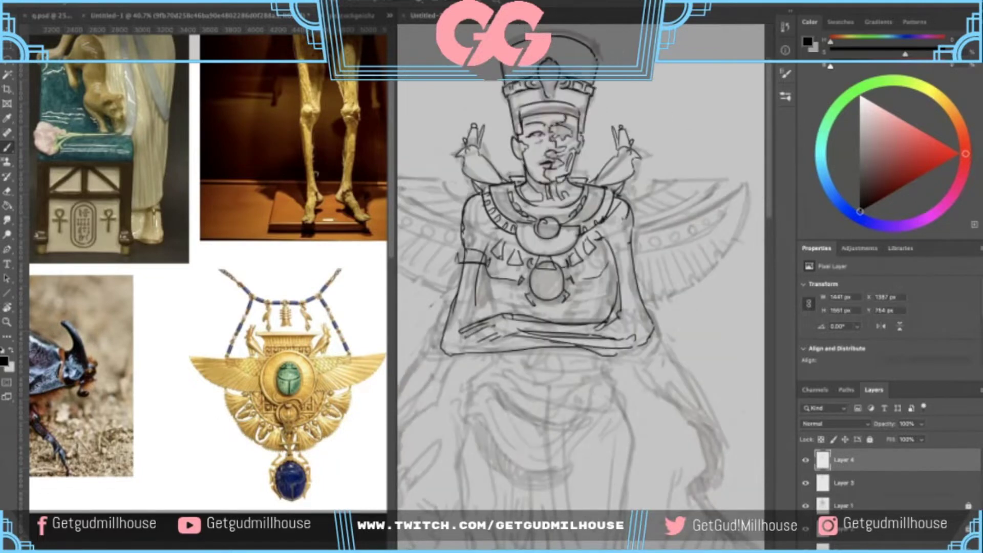
- Try to ink the side of the torso below the armband after consulting the full mummy reference
scroll(584, 249, down, 5)
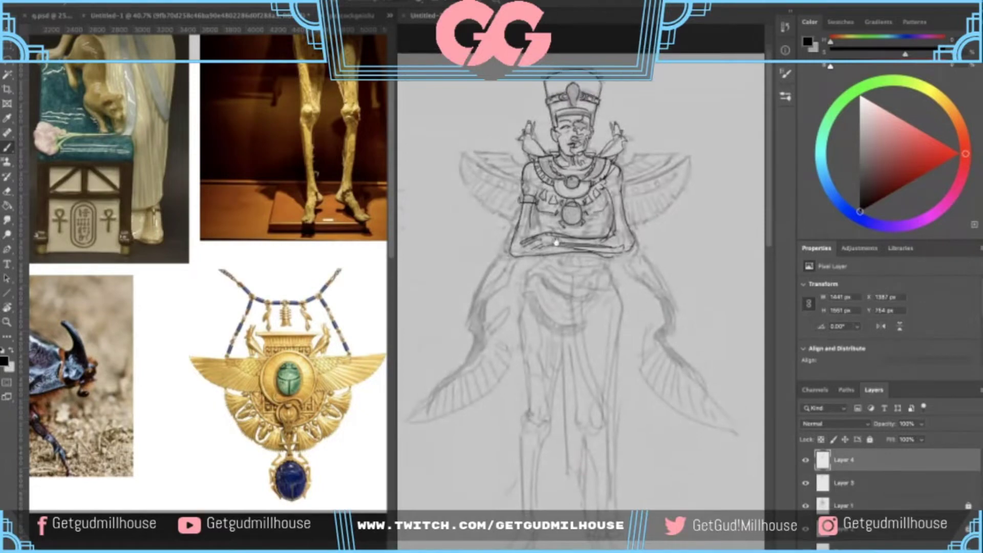
drag(321, 177, 300, 305)
click(560, 252)
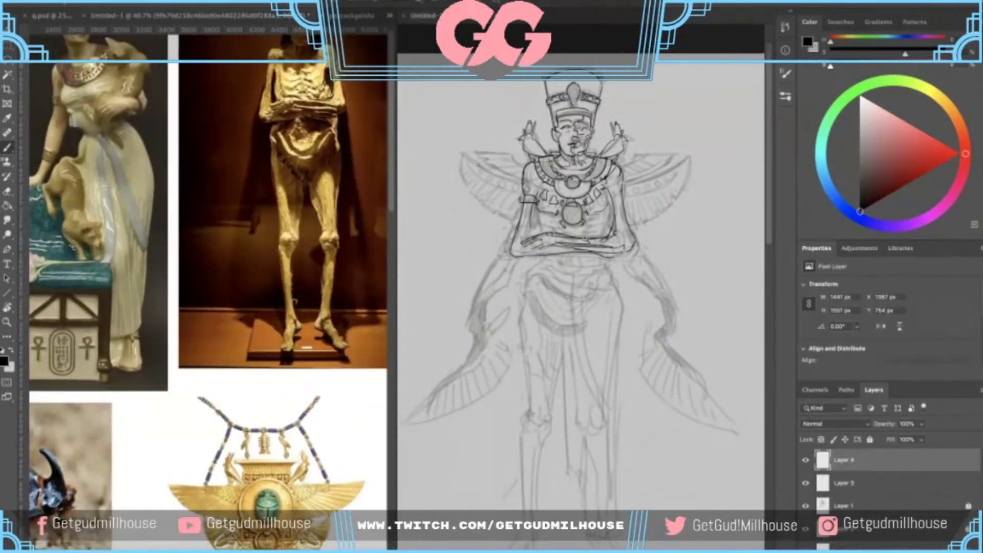
scroll(554, 178, up, 2)
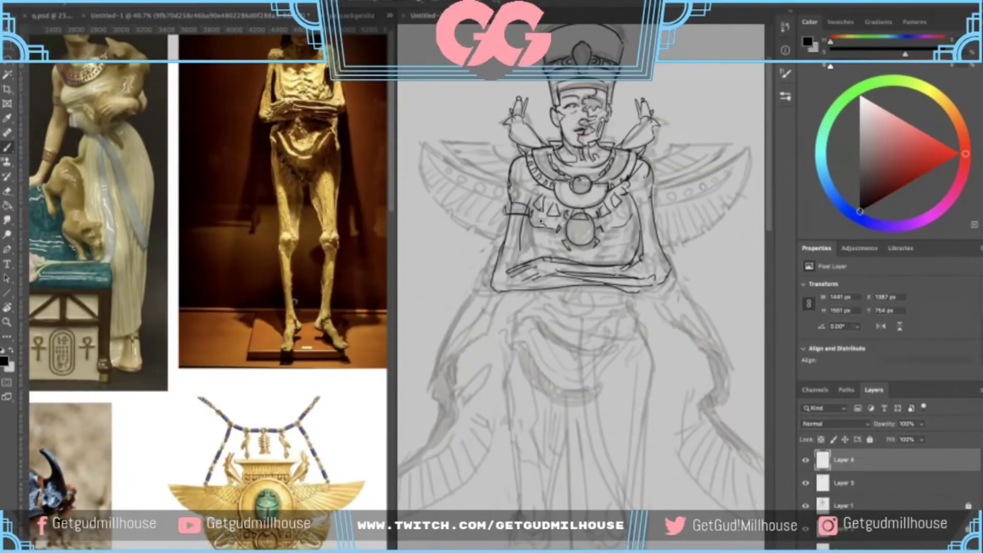
scroll(543, 222, up, 1)
key(super+z)
drag(520, 211, 533, 273)
drag(542, 246, 524, 273)
key(super+z)
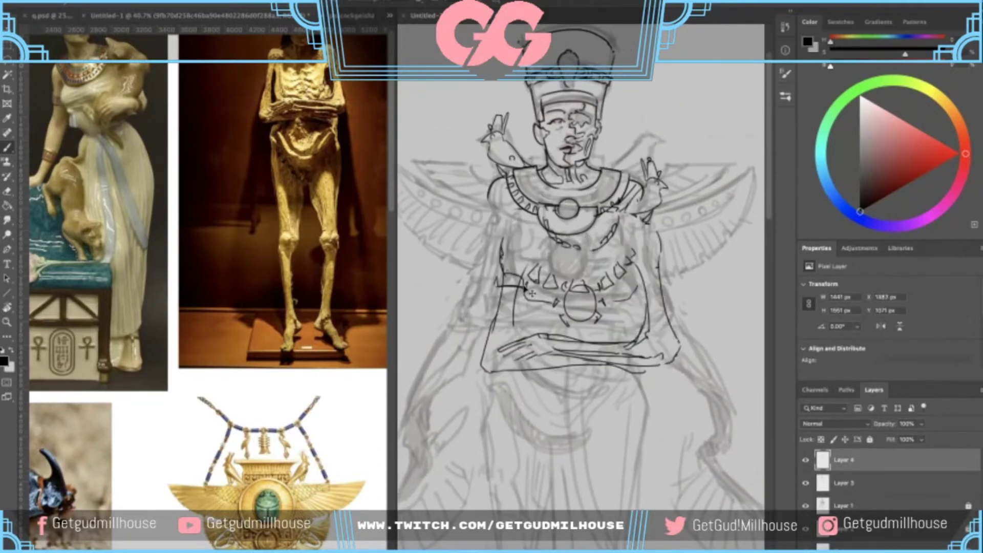
- Merge Layer 4 into Layer 3 and ink the torso's side contour beside the arm on the viewer's left
key(ctrl+e)
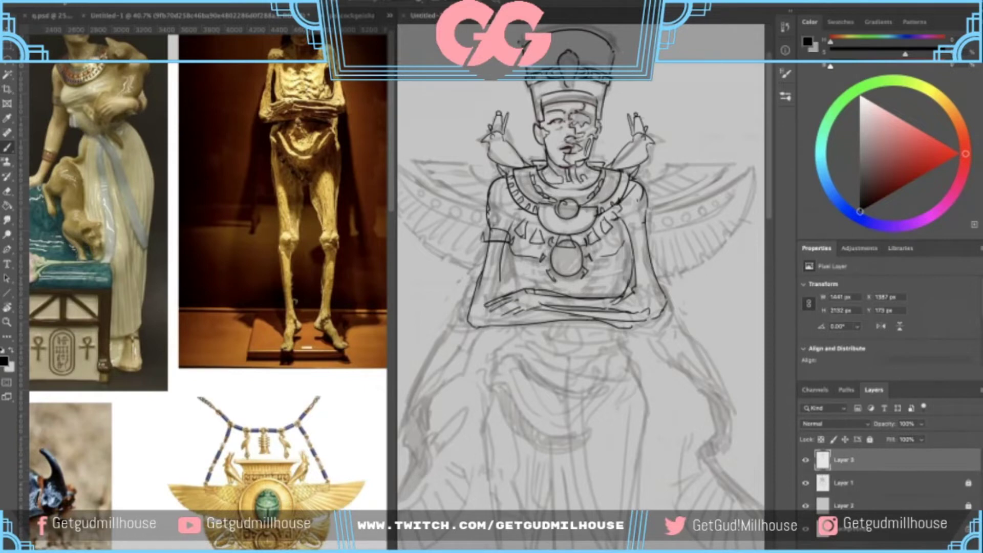
drag(546, 242, 546, 270)
key(ctrl+z)
drag(512, 249, 508, 297)
- Ink the torso's side contour beside the arm on the viewer's right on Layer 3
drag(621, 208, 624, 233)
key(super+z)
super+click(627, 239)
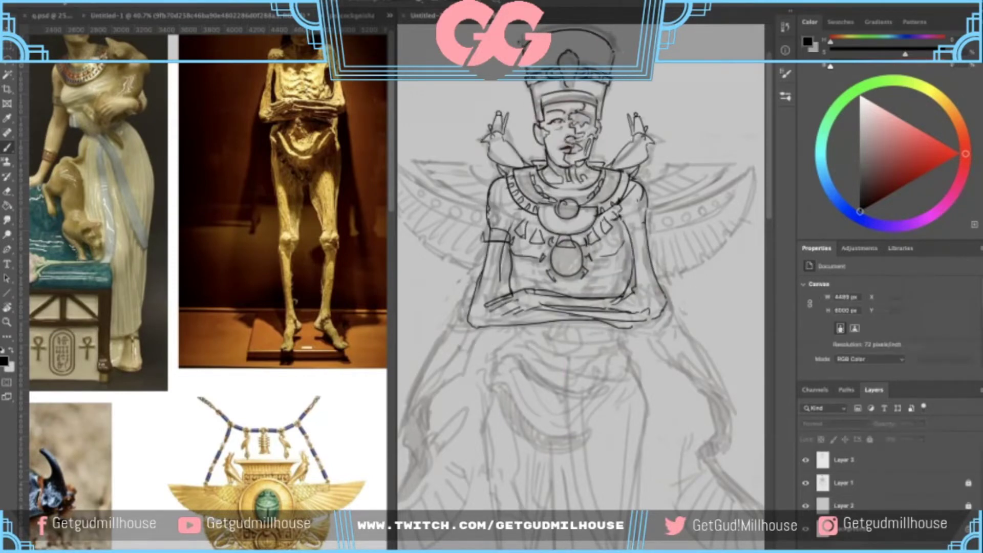
click(845, 462)
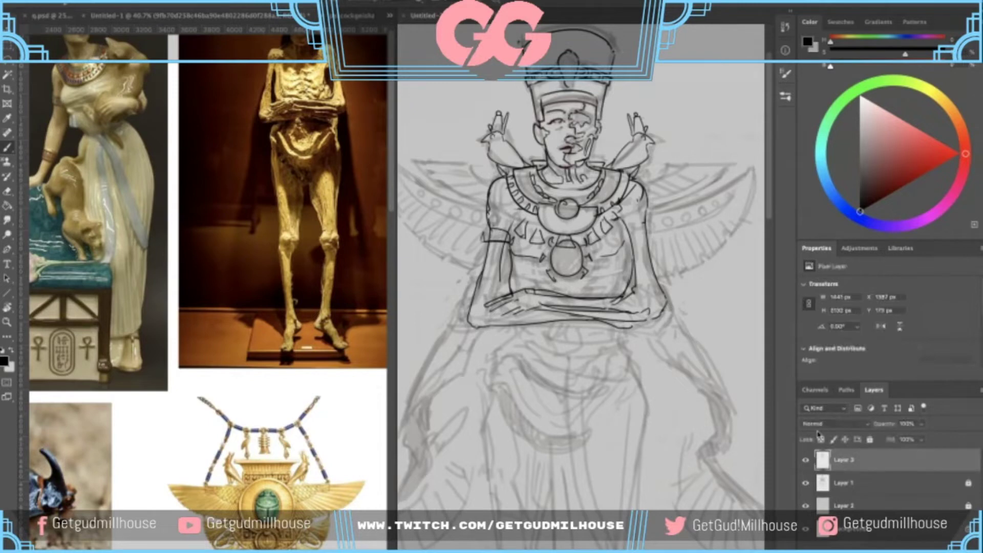
drag(615, 221, 626, 282)
drag(622, 287, 621, 263)
- Ink short rib and skin-fold lines across the torso around the scarab, above the crossed arms
drag(519, 242, 528, 250)
key(super+z)
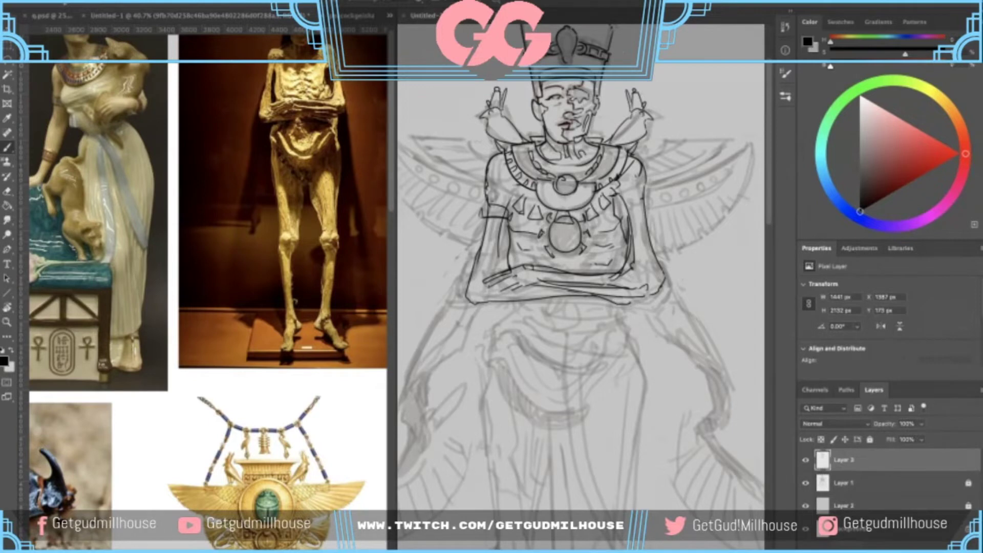
drag(542, 260, 553, 263)
scroll(558, 264, down, 2)
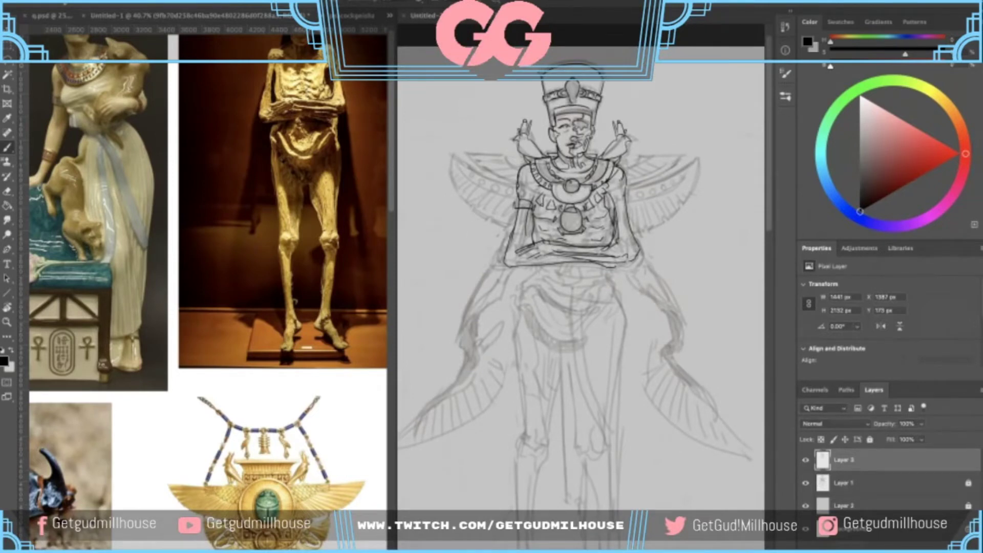
scroll(568, 251, up, 3)
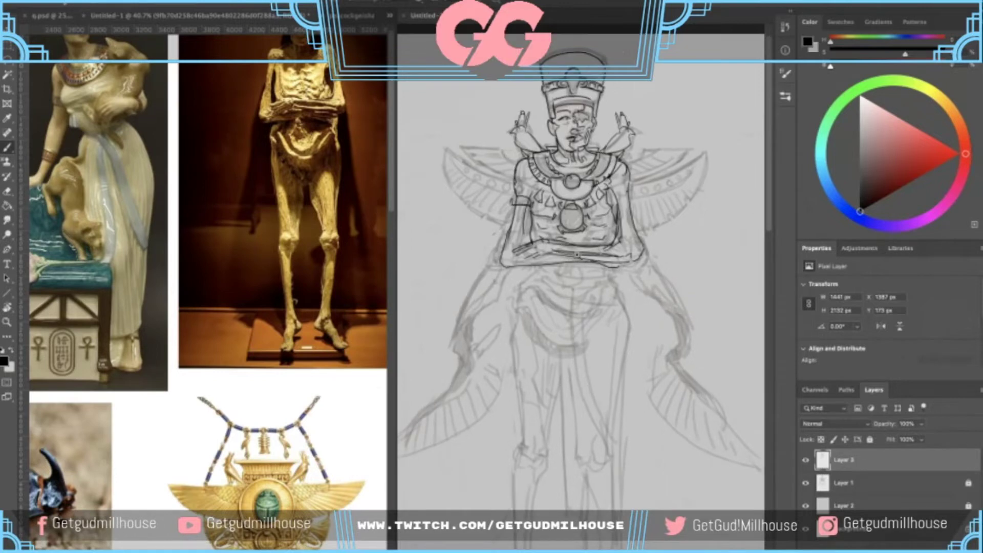
drag(540, 240, 531, 234)
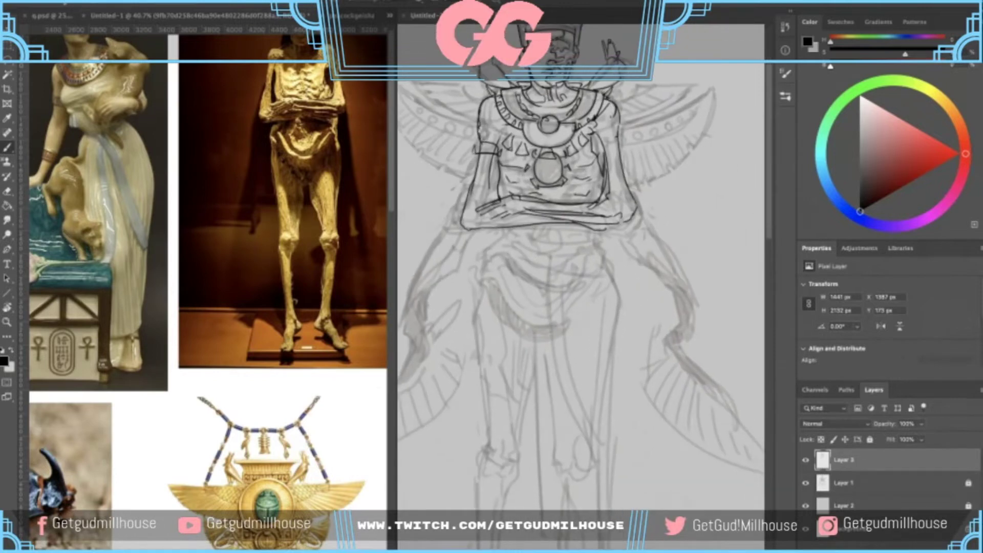
- Ink the short waist contours and the curved lower-belly fold beneath the crossed arms
mouse_move(591, 232)
mouse_down()
mouse_move(601, 241)
mouse_move(592, 235)
mouse_up()
key(ctrl+z)
scroll(590, 255, down, 2)
mouse_move(564, 252)
mouse_down()
mouse_move(551, 235)
mouse_move(498, 224)
mouse_move(544, 253)
mouse_move(562, 251)
mouse_up()
key(ctrl+z)
mouse_move(506, 226)
mouse_down()
mouse_move(549, 252)
mouse_move(556, 240)
mouse_move(526, 245)
mouse_up()
key(ctrl+z)
key(ctrl+z)
drag(507, 226, 522, 237)
drag(549, 254, 554, 249)
drag(554, 245, 592, 188)
key(ctrl+z)
key(ctrl+z)
scroll(572, 230, down, 5)
scroll(591, 188, up, 5)
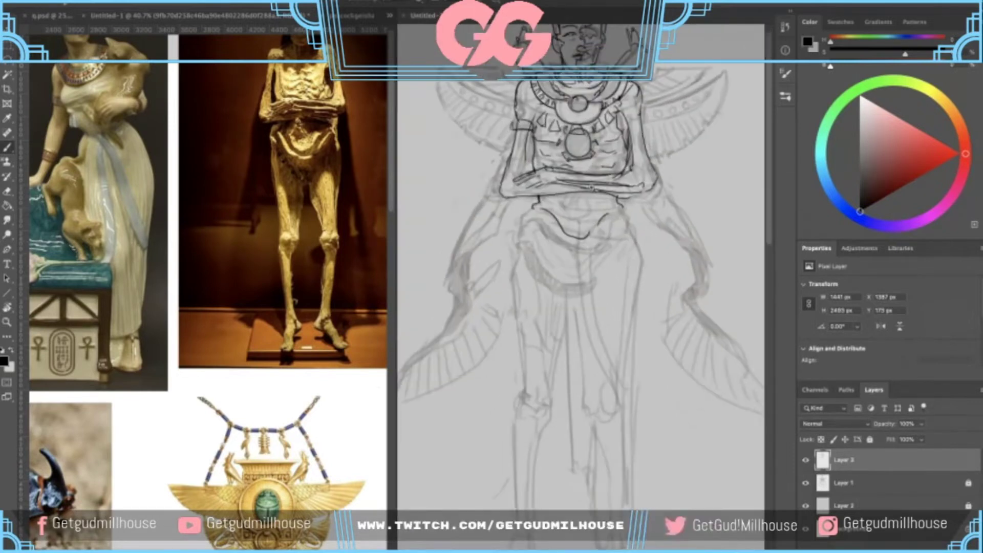
- Ink the draped skin fold around the pelvis and short crease lines across the abdomen below the forearms
drag(541, 215, 521, 214)
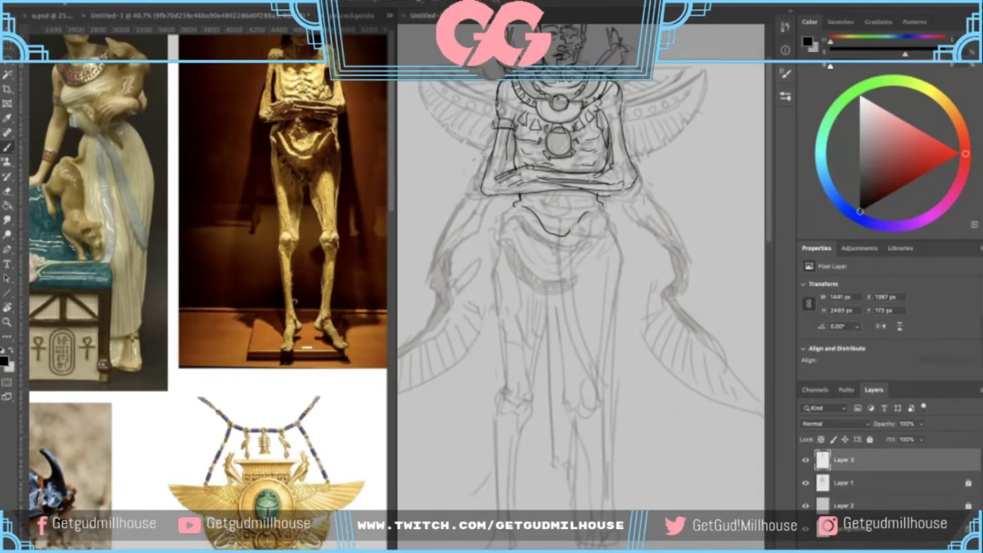
drag(526, 219, 506, 231)
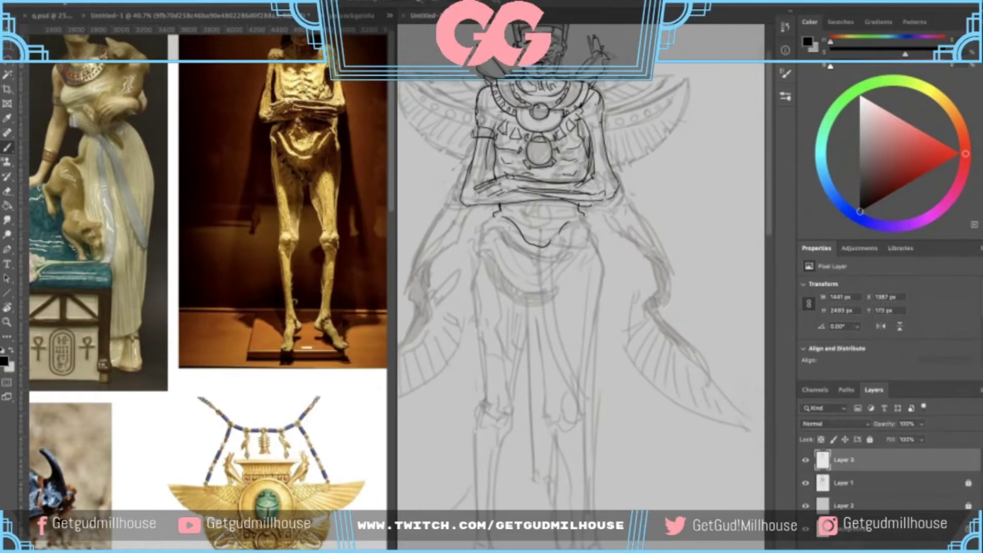
key(ctrl+z)
mouse_move(492, 225)
mouse_down()
mouse_move(540, 253)
mouse_move(569, 237)
mouse_move(552, 290)
mouse_up()
mouse_move(571, 243)
mouse_down()
mouse_move(561, 264)
mouse_move(573, 231)
mouse_up()
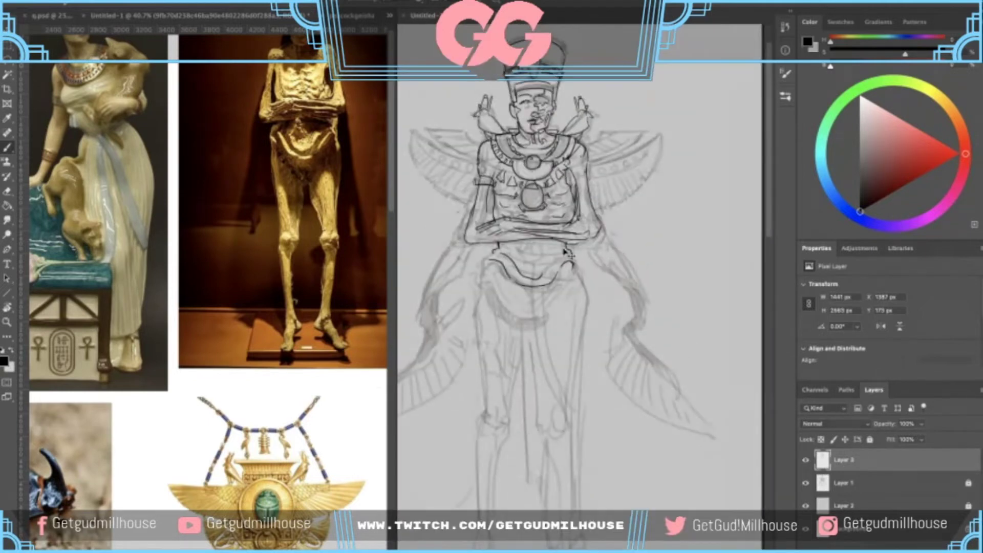
scroll(555, 238, up, 2)
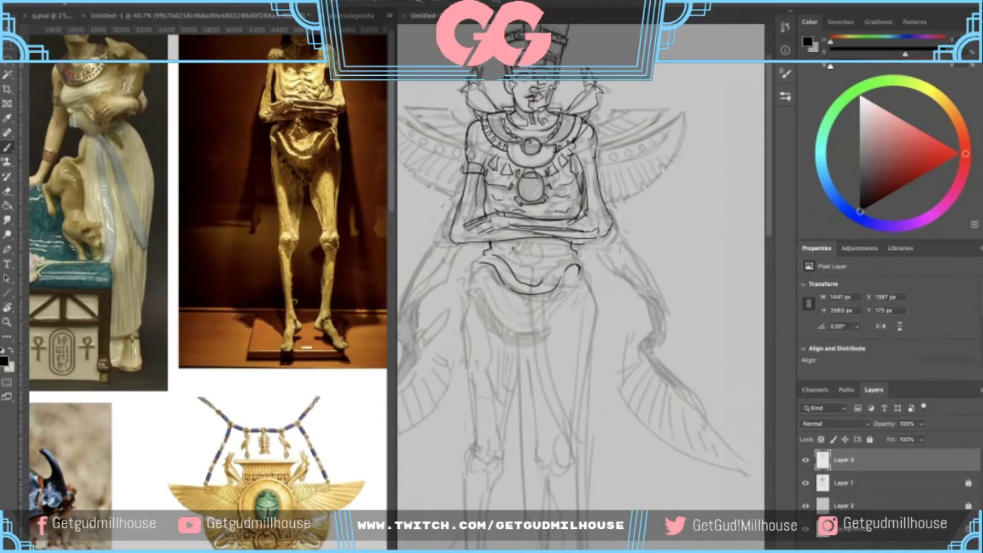
mouse_move(553, 260)
mouse_down()
mouse_move(543, 269)
mouse_move(556, 256)
mouse_up()
scroll(547, 224, down, 4)
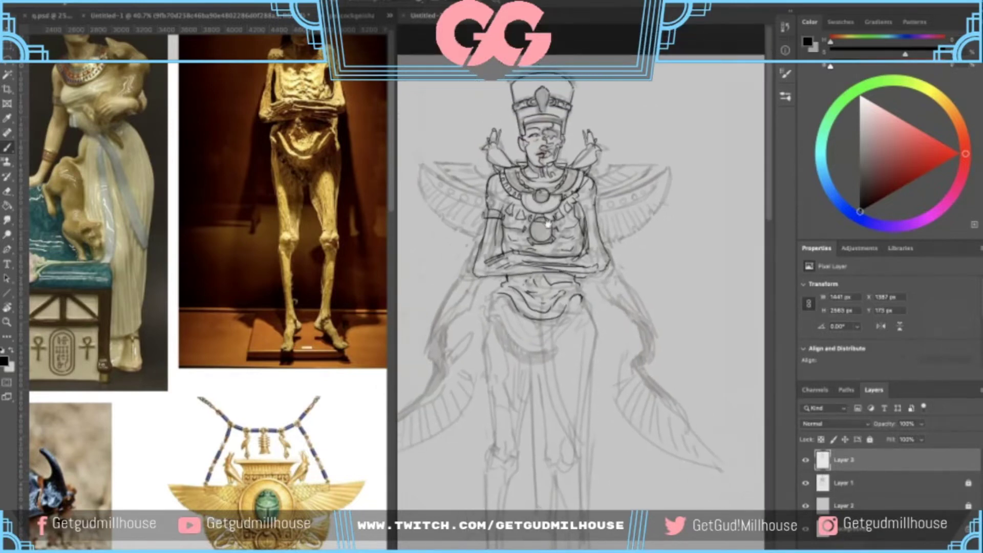
- Check the golden mummy reference and delete a small patch of line work between the torso and the arm on the viewer's left
scroll(547, 223, down, 2)
click(274, 255)
scroll(276, 262, up, 1)
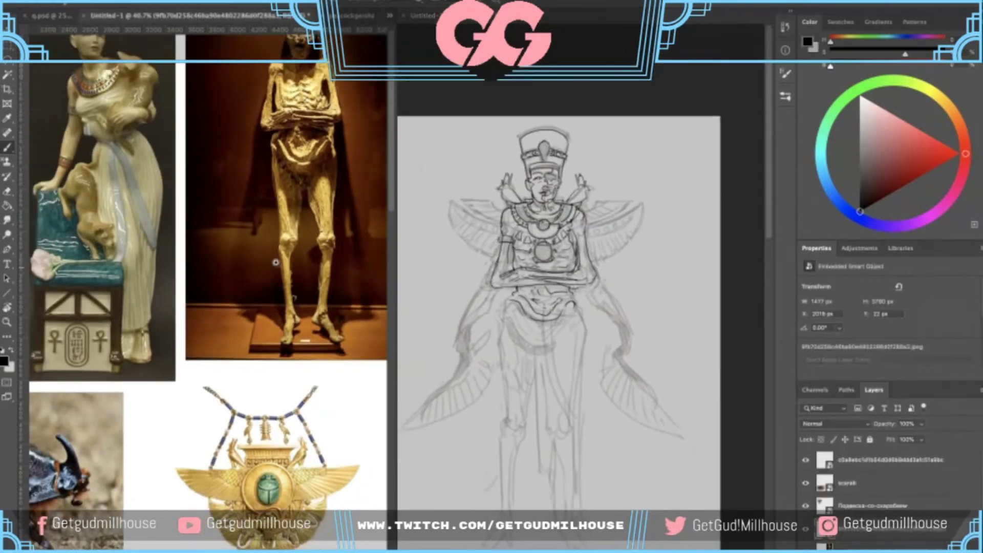
click(512, 246)
scroll(512, 246, up, 2)
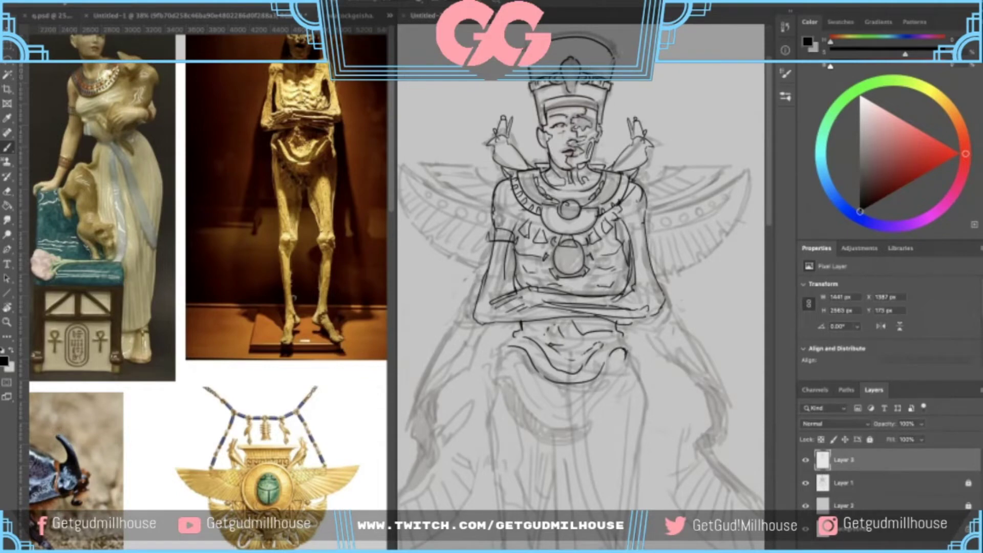
key(l)
drag(511, 287, 521, 289)
key(Delete)
key(ctrl+d)
key(b)
- Ink the pointed tip and outer feathers of the upper wing on the viewer's left, with the winged scarab pendant reference in view
scroll(620, 286, down, 3)
drag(587, 327, 569, 281)
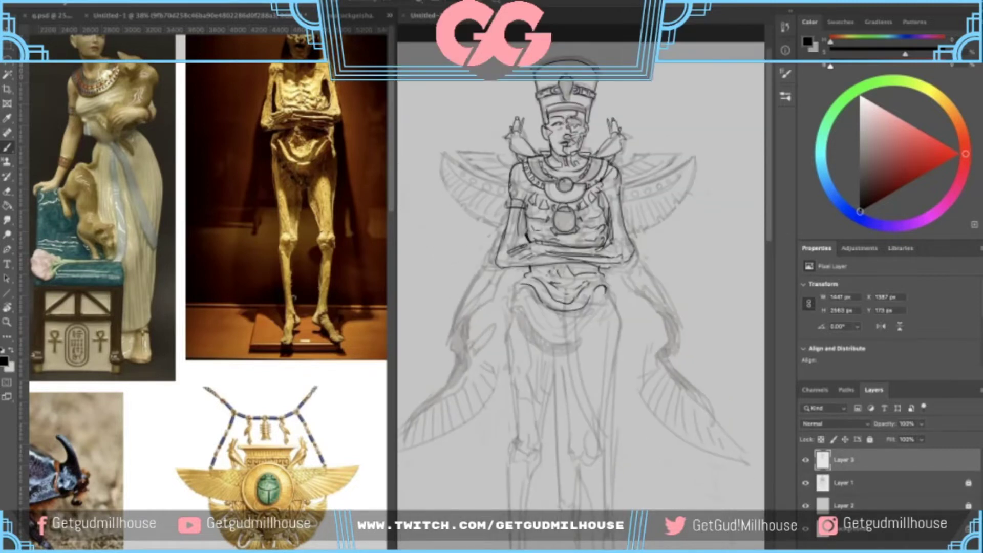
drag(600, 217, 569, 220)
mouse_move(253, 205)
mouse_down()
mouse_move(224, 300)
mouse_move(237, 286)
mouse_up()
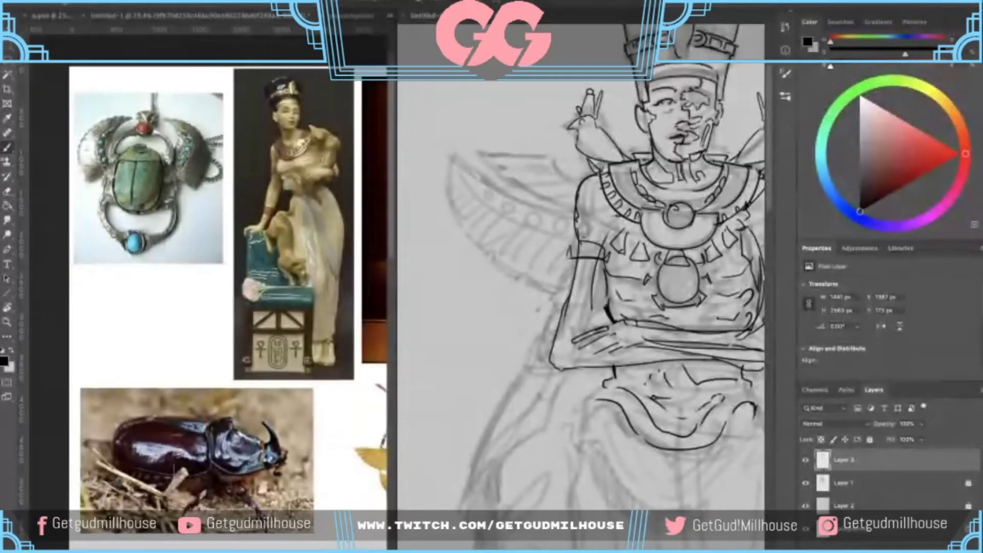
drag(452, 150, 480, 190)
key(super+z)
key(super+z)
mouse_move(452, 181)
mouse_down()
mouse_move(478, 188)
mouse_move(448, 189)
mouse_move(492, 207)
mouse_up()
key(super+z)
key(super+z)
key(super+z)
key(super+z)
drag(450, 181, 474, 189)
key(super+z)
mouse_move(447, 184)
mouse_down()
mouse_move(451, 196)
mouse_move(496, 208)
mouse_move(462, 225)
mouse_move(512, 237)
mouse_move(478, 250)
mouse_move(513, 240)
mouse_up()
key(ctrl+z)
key(super+z)
key(super+z)
key(ctrl+z)
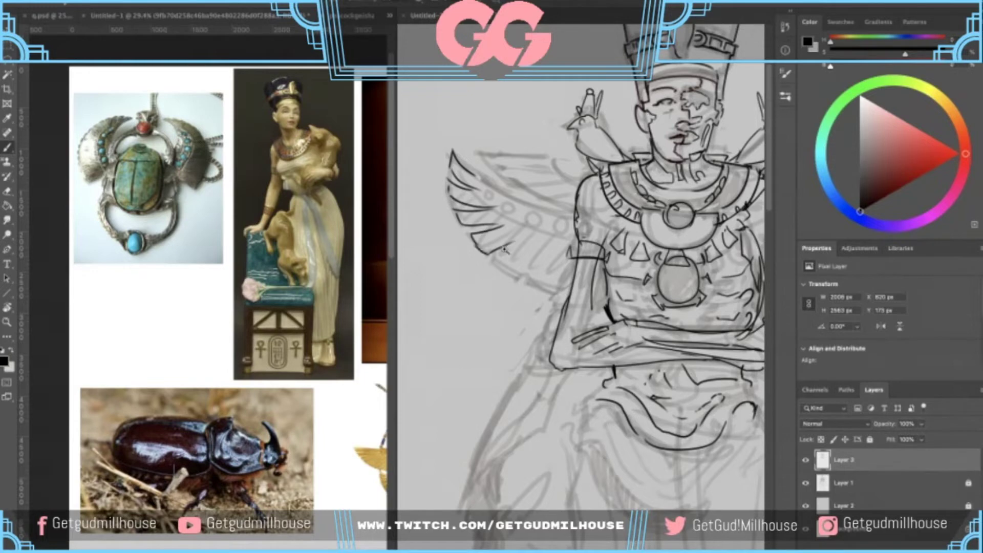
- Ink the wing's lowest feathers and a long curved line from the wing tip to the shoulder
scroll(504, 249, down, 3)
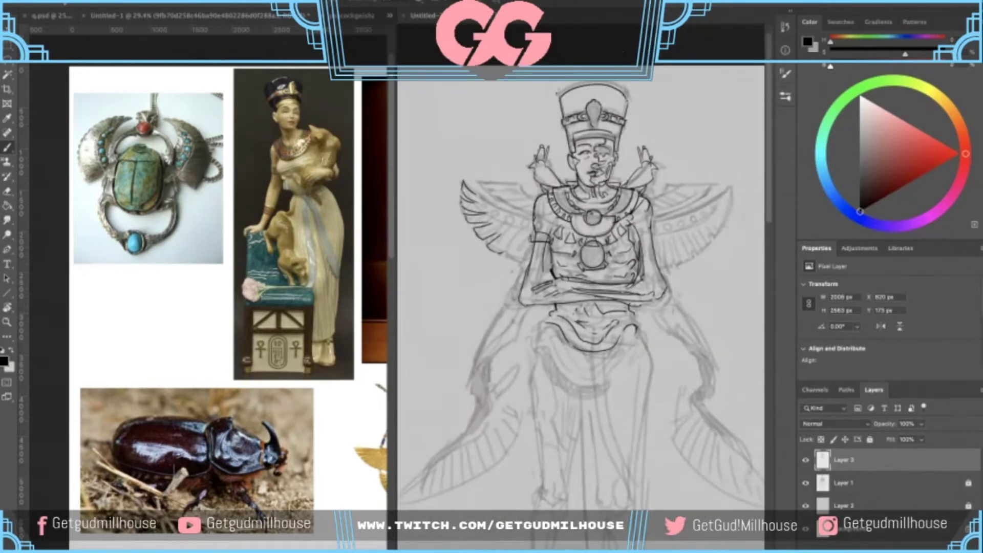
drag(516, 243, 524, 261)
scroll(486, 232, down, 2)
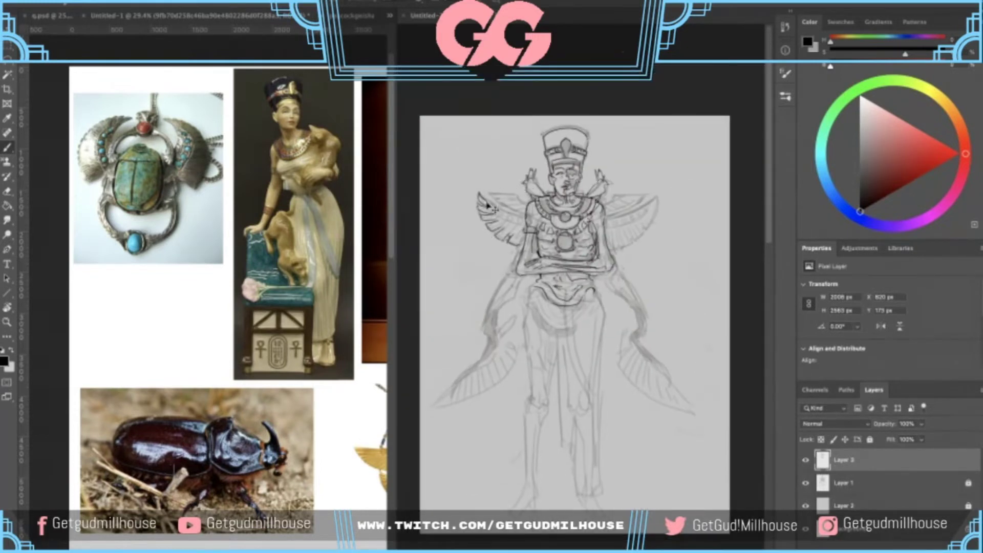
scroll(489, 197, up, 2)
drag(481, 198, 571, 230)
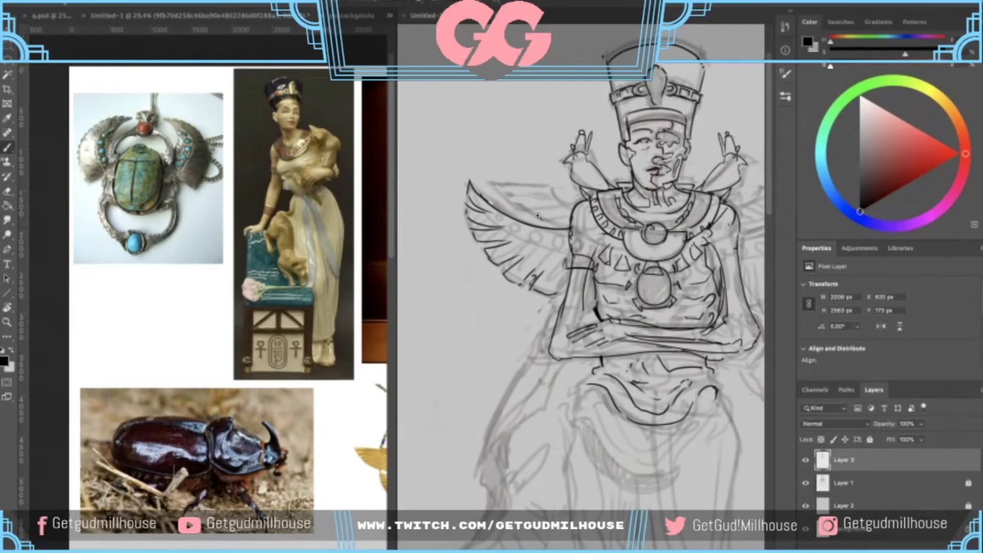
scroll(533, 220, down, 2)
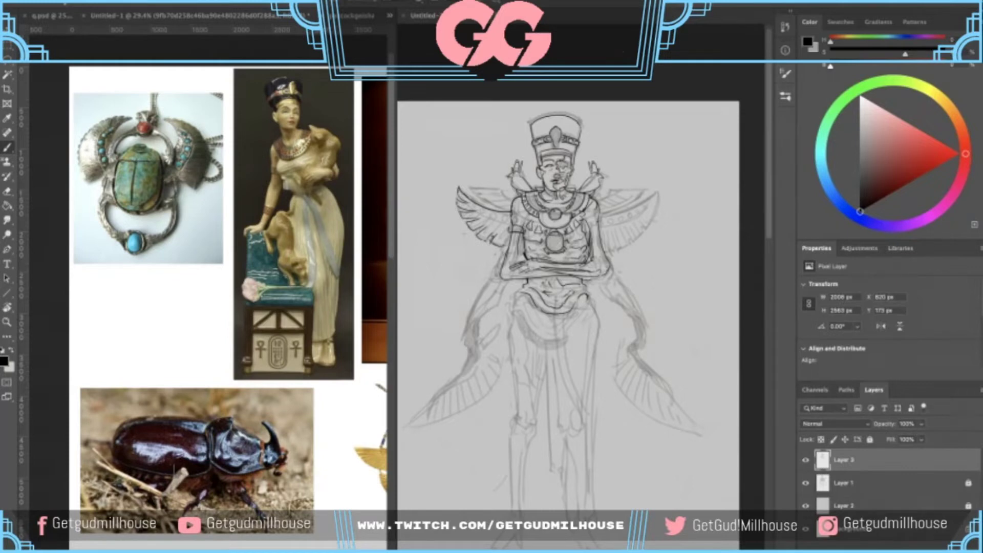
- Examine the beaded wing band on the turquoise scarab pendant reference up close
scroll(479, 164, up, 2)
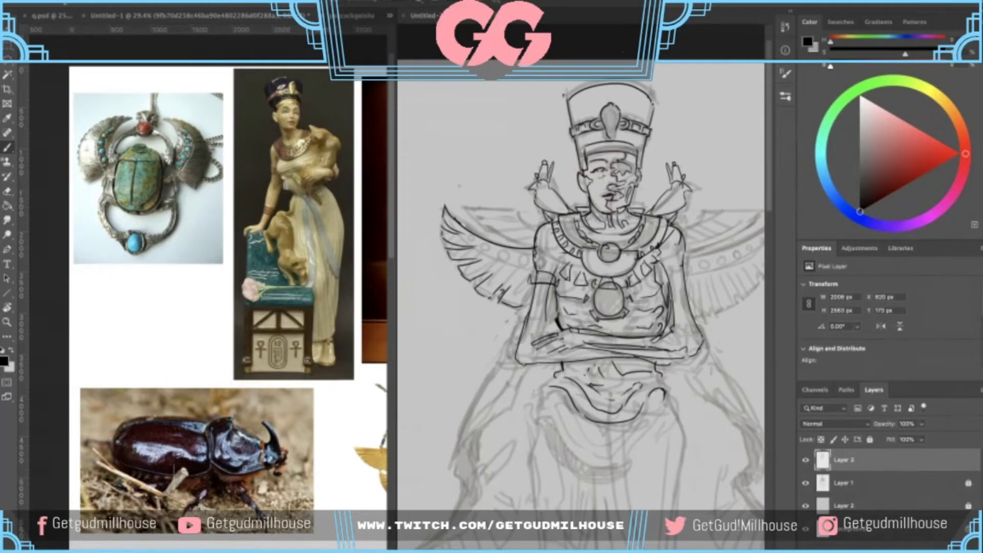
drag(422, 220, 441, 189)
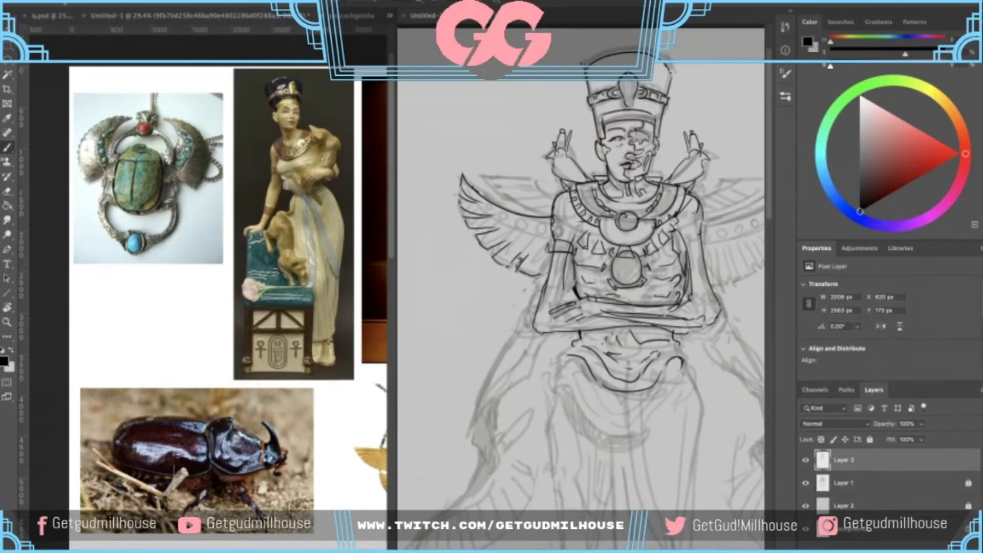
scroll(508, 214, up, 3)
drag(511, 218, 501, 213)
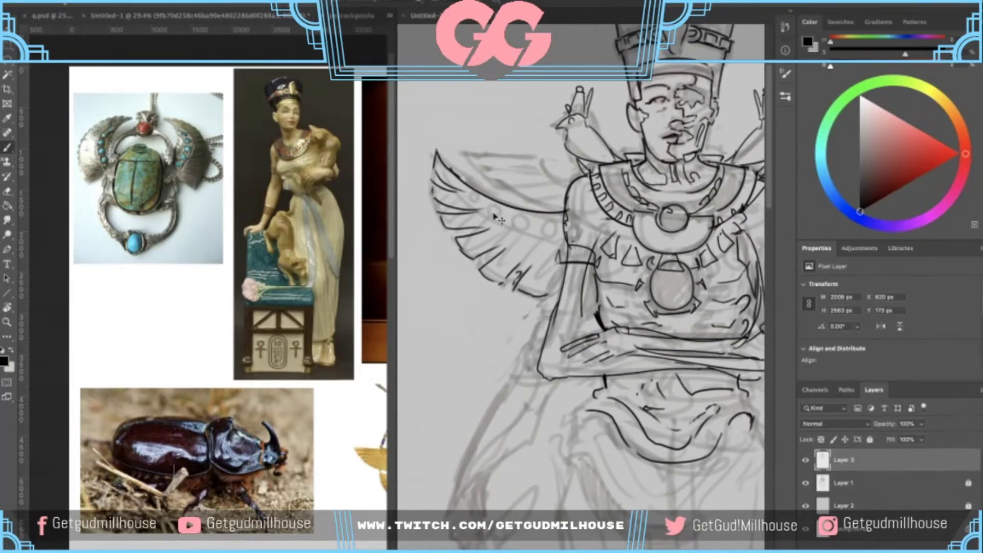
drag(485, 200, 565, 239)
mouse_move(521, 214)
mouse_down()
mouse_move(476, 226)
mouse_move(526, 190)
mouse_up()
click(115, 162)
drag(116, 163, 177, 185)
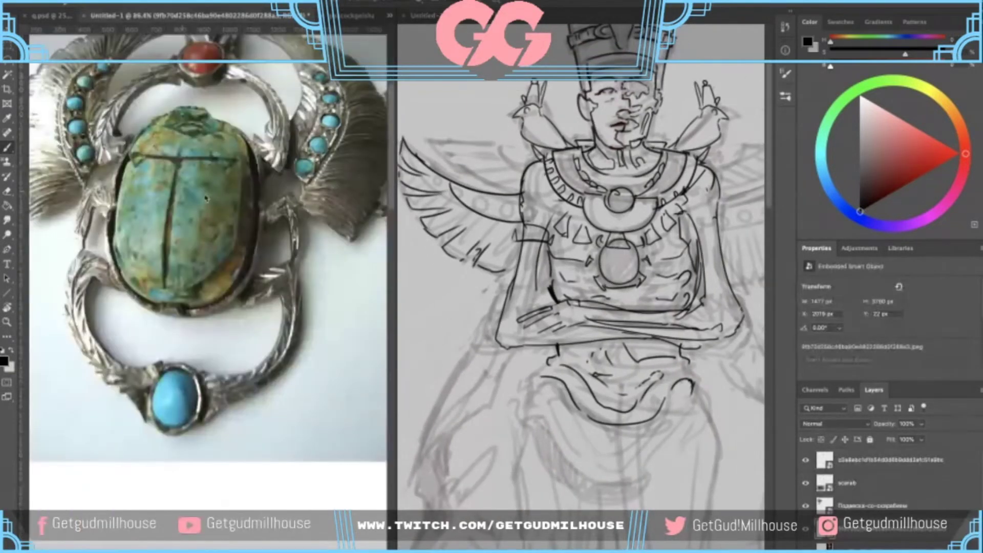
click(558, 187)
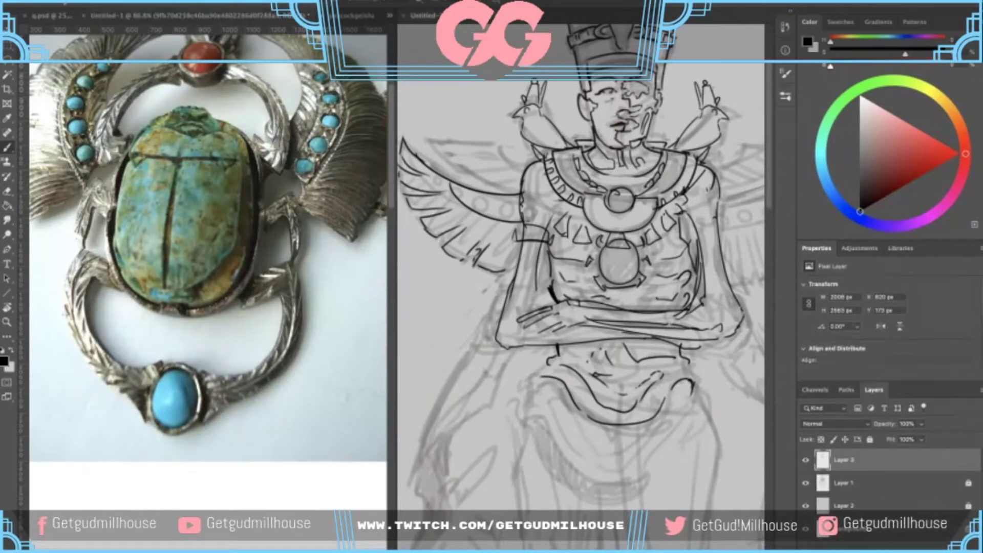
- Ink the second curve of the wing's band and a row of round beads inside it
drag(457, 199, 520, 224)
key(ctrl+z)
mouse_move(451, 189)
mouse_down()
mouse_move(472, 211)
mouse_move(518, 224)
mouse_up()
mouse_move(449, 191)
mouse_down()
mouse_move(464, 214)
mouse_move(514, 231)
mouse_up()
key(ctrl+z)
mouse_move(464, 194)
mouse_down()
mouse_move(511, 206)
mouse_move(476, 258)
mouse_move(502, 233)
mouse_move(477, 239)
mouse_move(501, 249)
mouse_up()
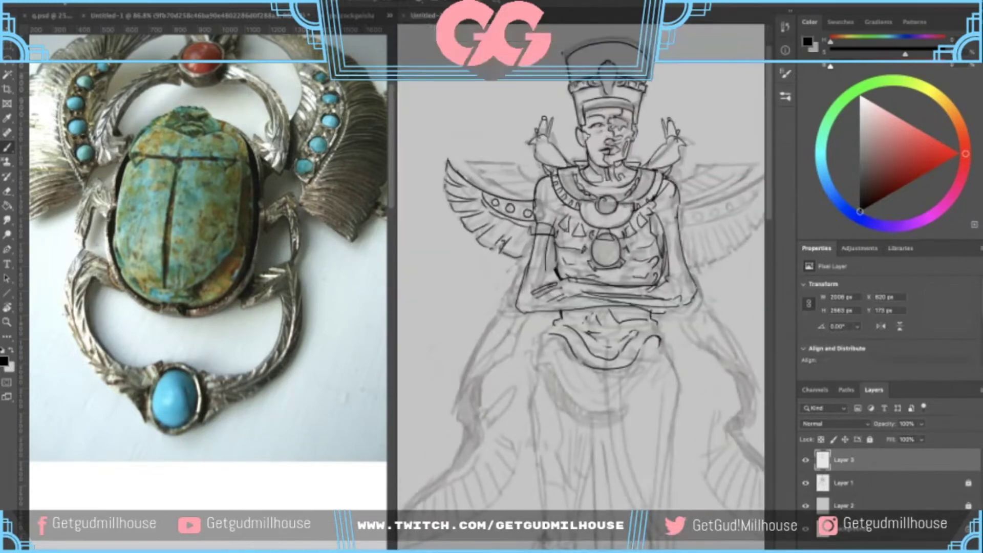
- Refine the lower feathers of the inked wing near the armband with short dark accent lines
scroll(525, 183, down, 1)
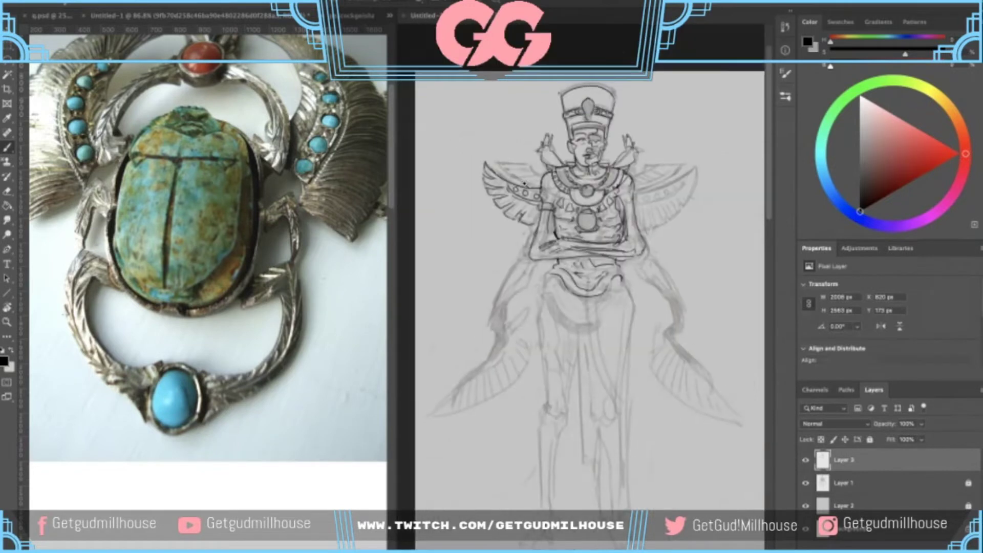
scroll(525, 183, up, 1)
scroll(532, 181, up, 2)
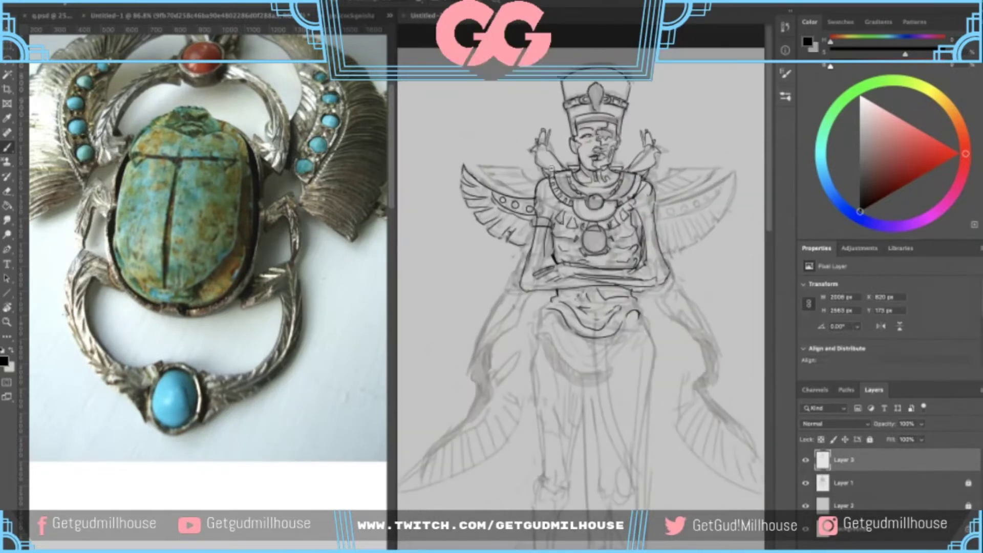
mouse_move(501, 243)
mouse_down()
mouse_move(508, 234)
mouse_move(505, 242)
mouse_move(524, 249)
mouse_up()
scroll(503, 222, up, 1)
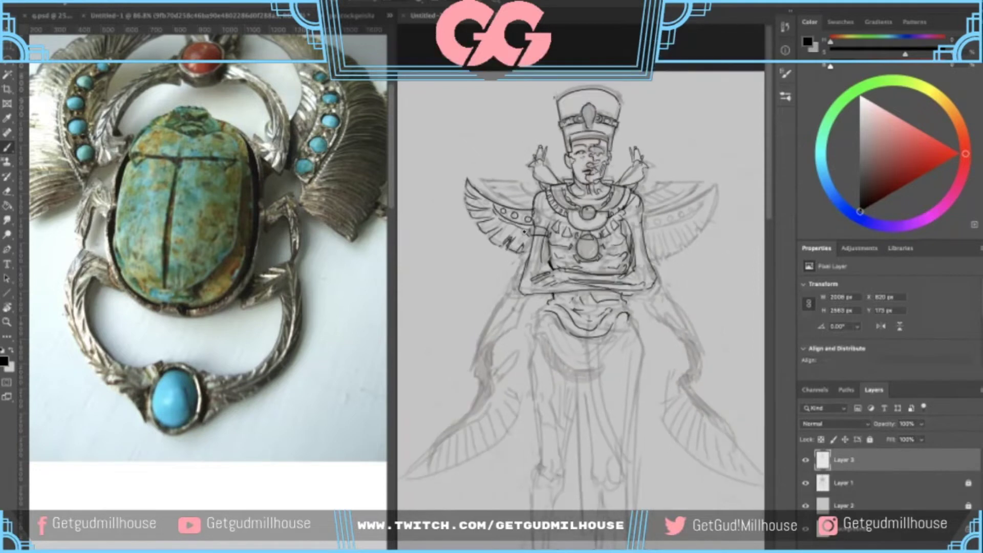
scroll(503, 223, up, 1)
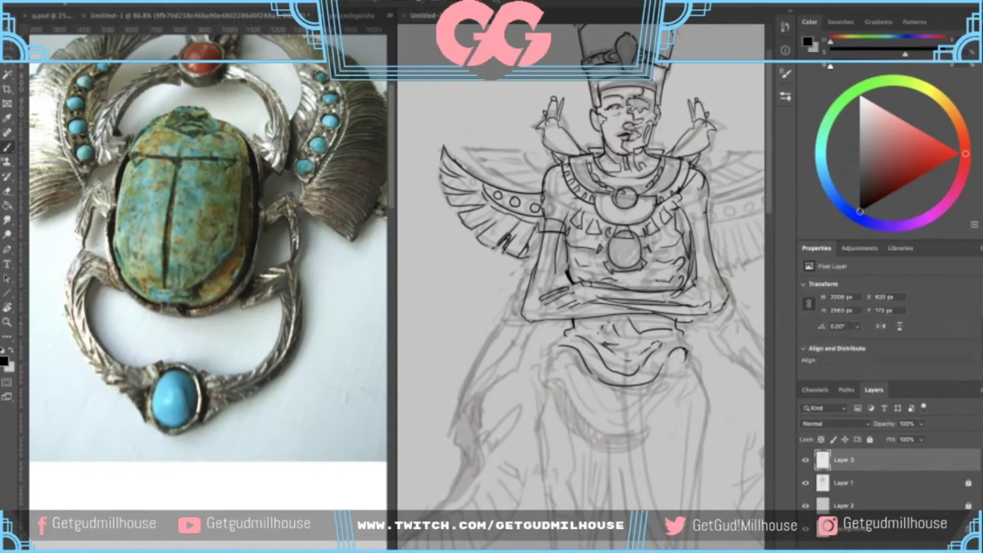
scroll(481, 252, down, 3)
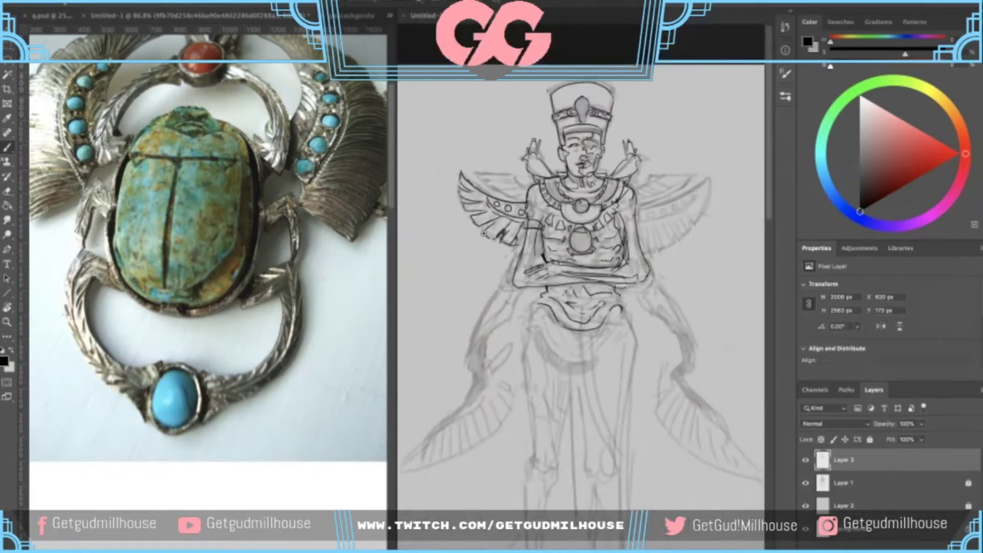
scroll(499, 223, down, 3)
scroll(526, 191, up, 4)
drag(525, 192, 516, 218)
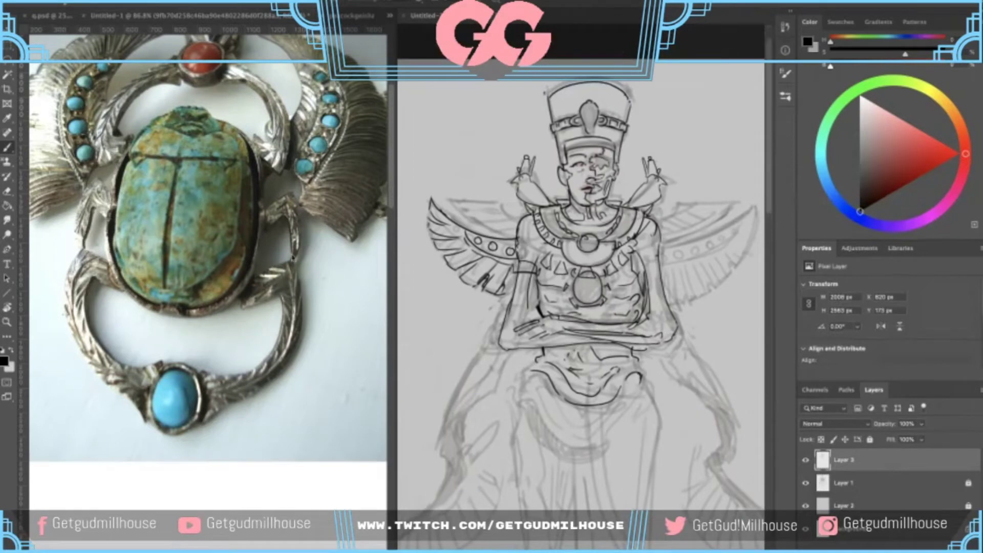
- Look over the reference board's scarab pendant, statue, beetle, mummy and winged gold necklace, comparing them with the inked wing
click(358, 228)
drag(361, 226, 316, 276)
scroll(316, 276, down, 5)
drag(316, 324, 191, 249)
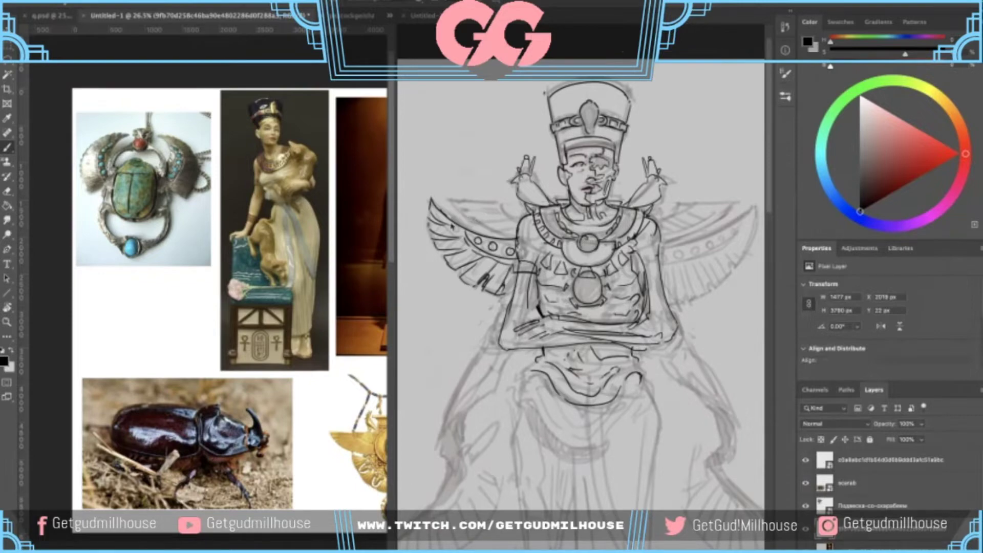
scroll(301, 292, down, 2)
scroll(300, 293, up, 3)
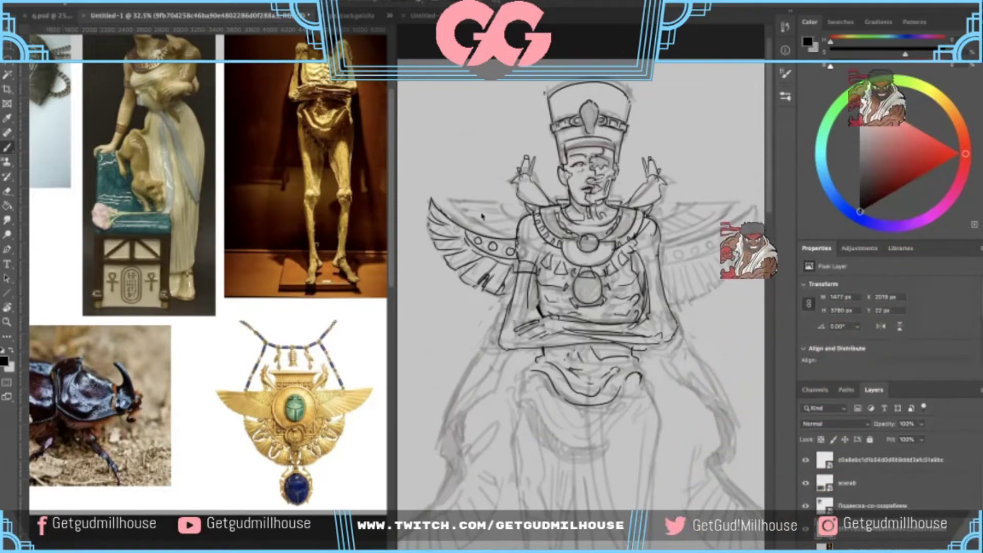
click(507, 204)
mouse_move(528, 287)
mouse_down()
mouse_move(523, 250)
mouse_move(448, 250)
mouse_up()
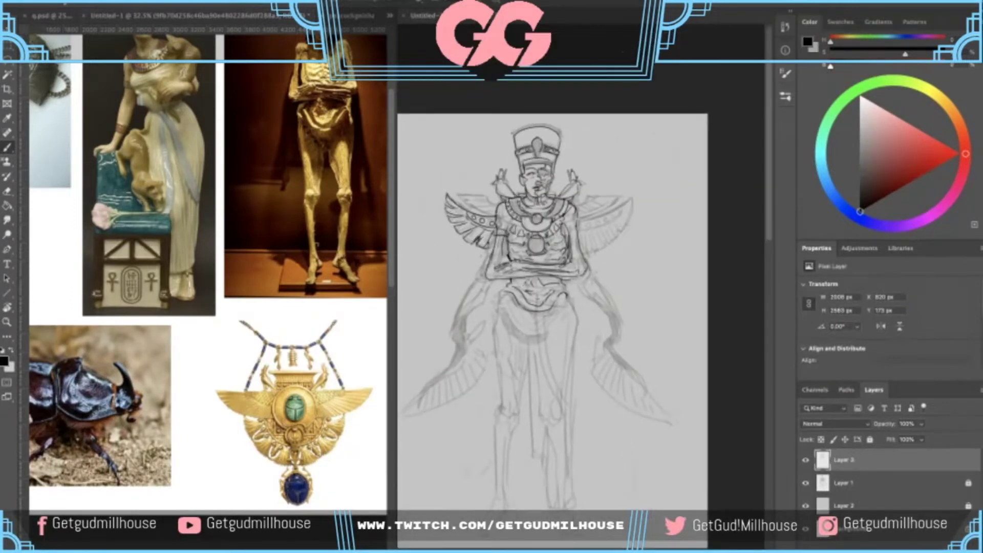
scroll(496, 198, up, 5)
drag(496, 237, 554, 223)
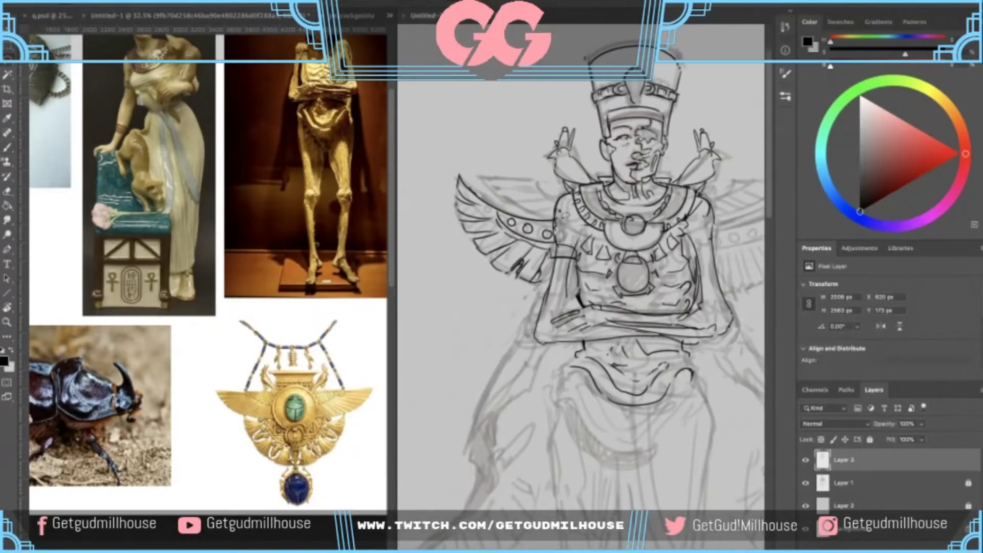
- Duplicate the inked upper wing onto a new layer, flip it horizontally and fit it over the sketched wing behind the opposite shoulder
mouse_move(545, 294)
mouse_down()
mouse_move(457, 277)
mouse_move(557, 245)
mouse_up()
mouse_move(560, 242)
mouse_down()
mouse_move(443, 231)
mouse_move(670, 233)
mouse_up()
key(ctrl+j)
key(ctrl+t)
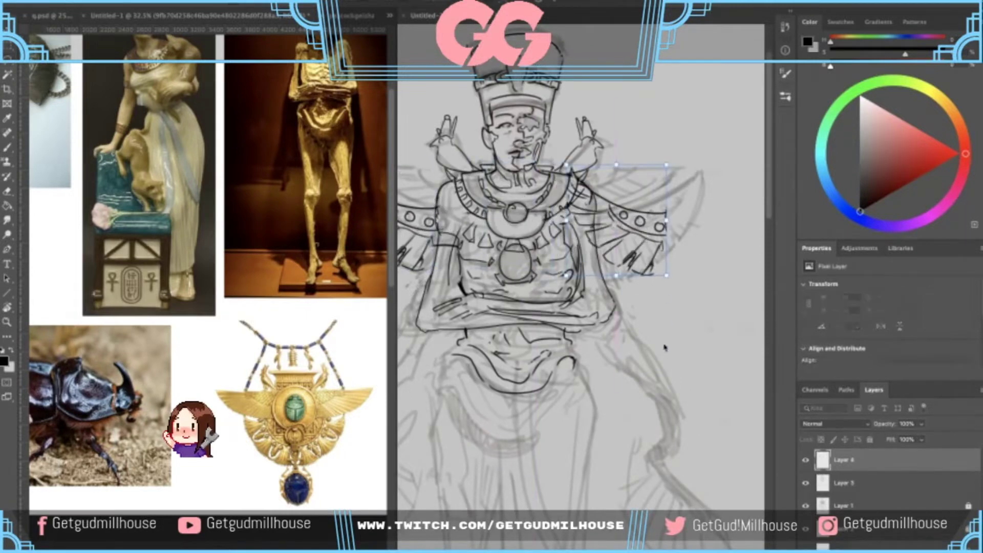
right_click(672, 268)
click(668, 401)
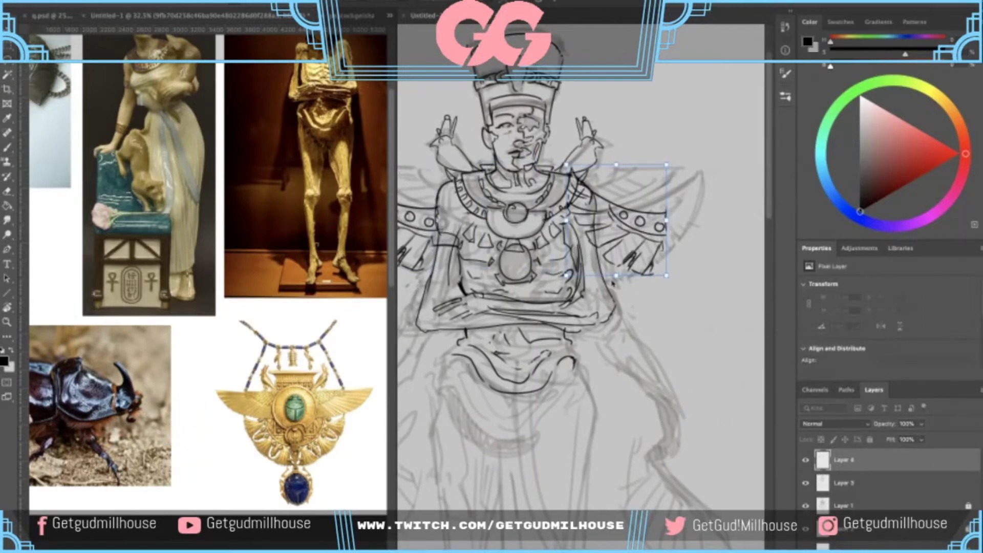
drag(625, 239, 656, 242)
drag(615, 272, 594, 297)
drag(629, 236, 627, 237)
key(Return)
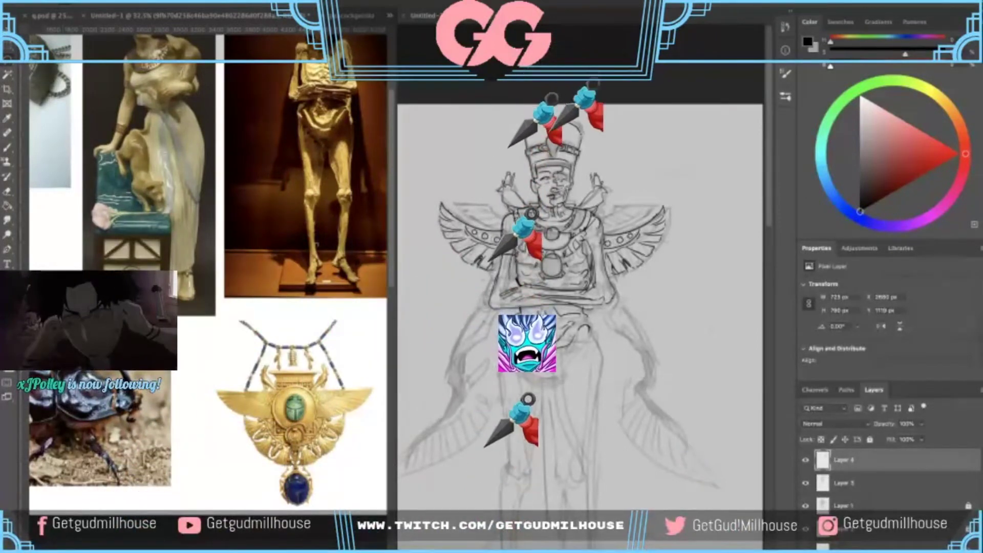
scroll(547, 243, down, 1)
drag(547, 243, 567, 175)
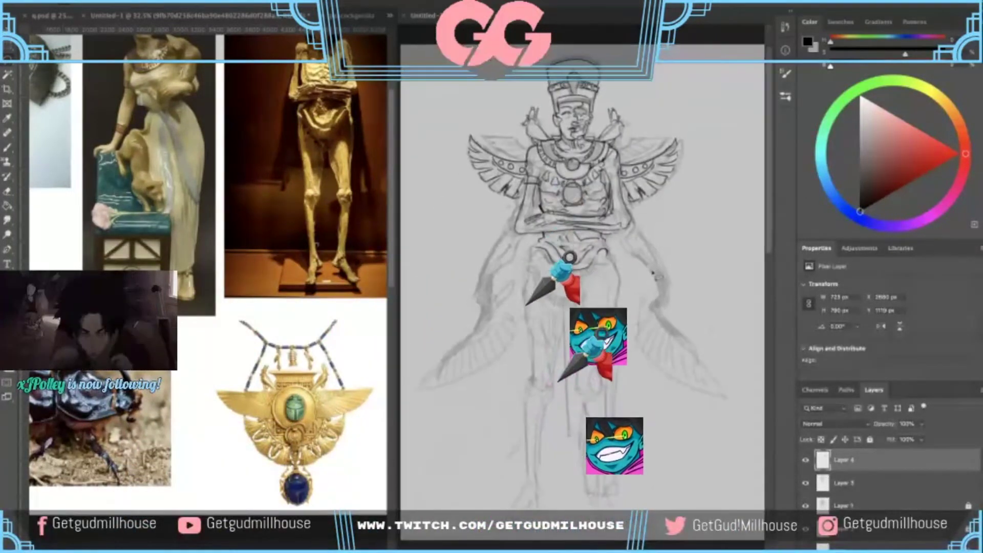
- Merge the mirrored wing copy down into Layer 3 and check the line art with the sketch layer temporarily hidden
click(806, 483)
click(808, 485)
key(super+e)
click(807, 485)
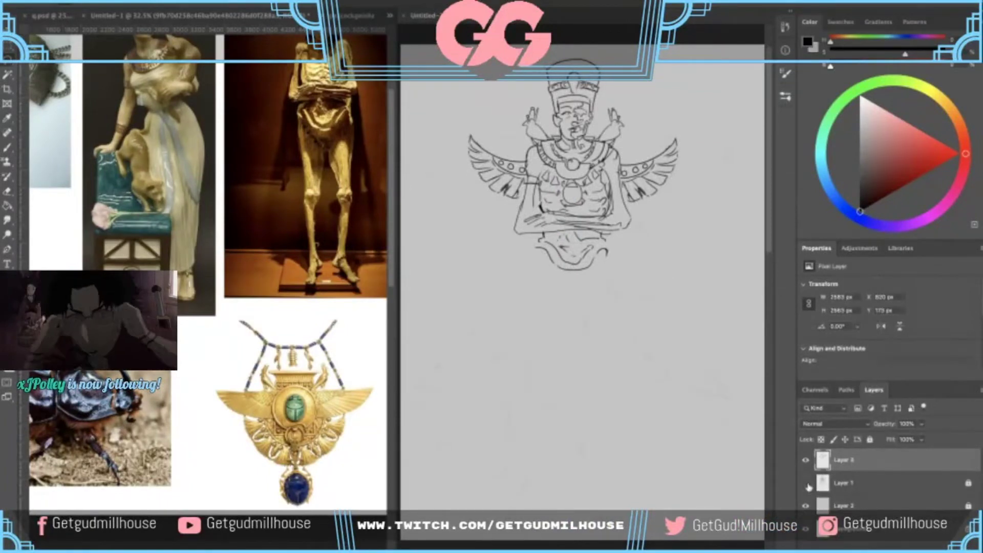
click(806, 484)
- On Layer 1, select the rough sketch around both inked upper wings, delete it and clear the selection
click(832, 471)
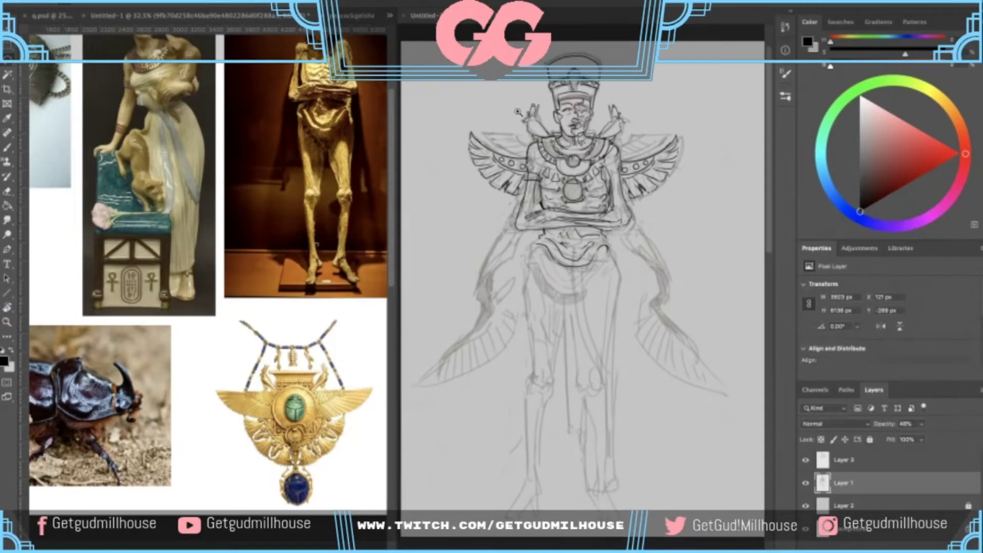
scroll(512, 120, up, 3)
mouse_move(461, 156)
mouse_down()
mouse_move(528, 195)
mouse_move(533, 149)
mouse_move(463, 139)
mouse_up()
key(super+x)
drag(495, 172, 415, 175)
mouse_move(688, 179)
mouse_down()
mouse_move(641, 156)
mouse_move(730, 140)
mouse_move(720, 179)
mouse_move(634, 197)
mouse_up()
key(BackSpace)
key(super+d)
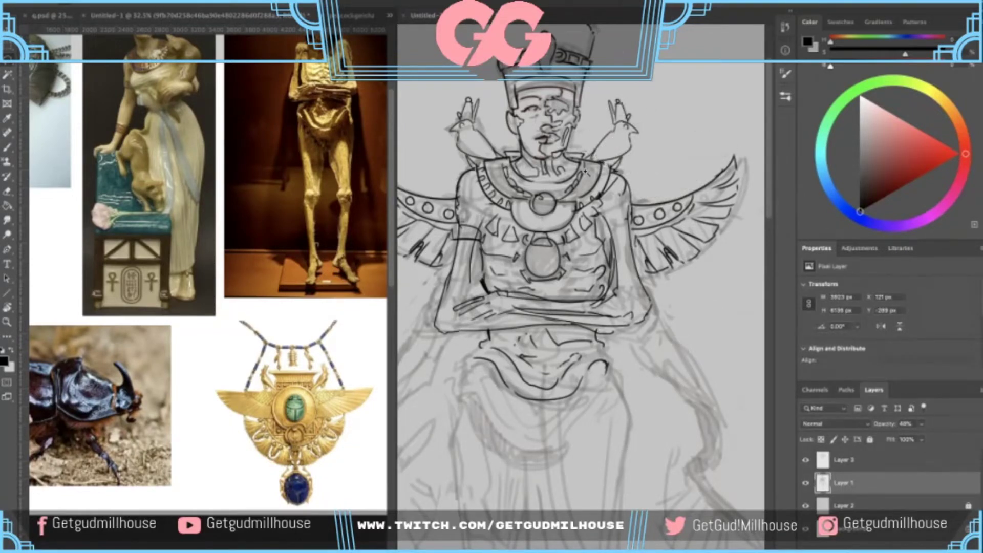
- Examine the whole figure's proportions against the golden mummy reference and compare the drawing with the Layer 3 inks hidden and shown
key(ctrl+minus)
key(ctrl+minus)
key(b)
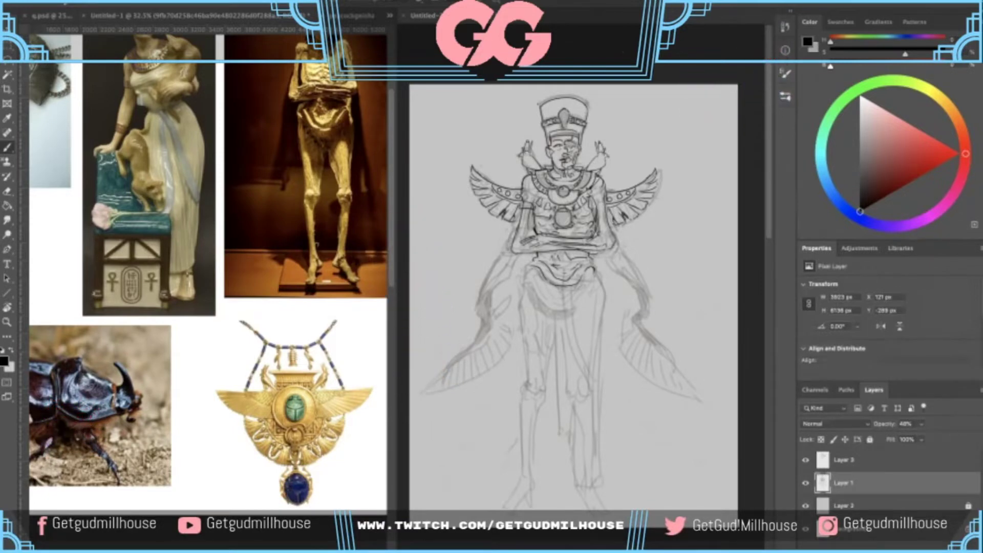
scroll(558, 204, down, 1)
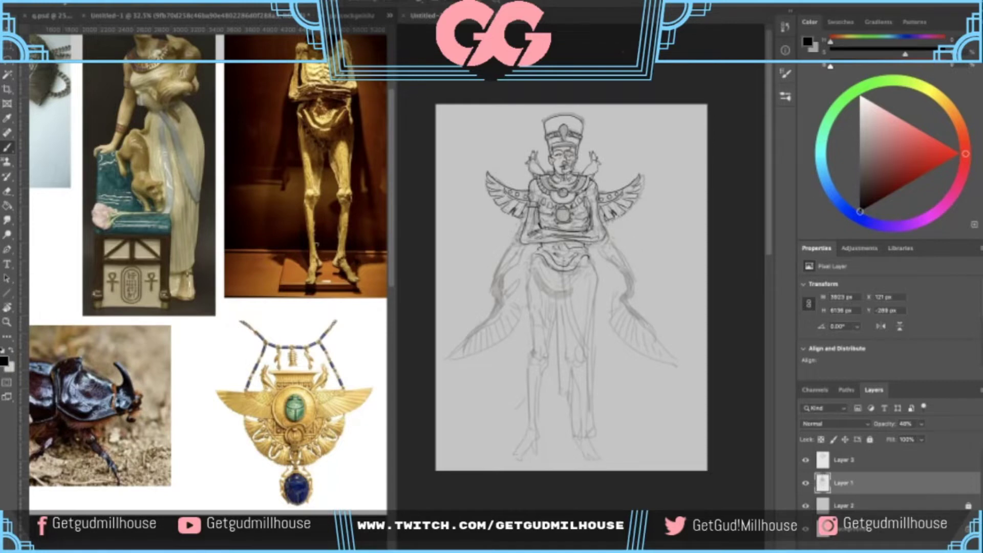
scroll(557, 218, up, 3)
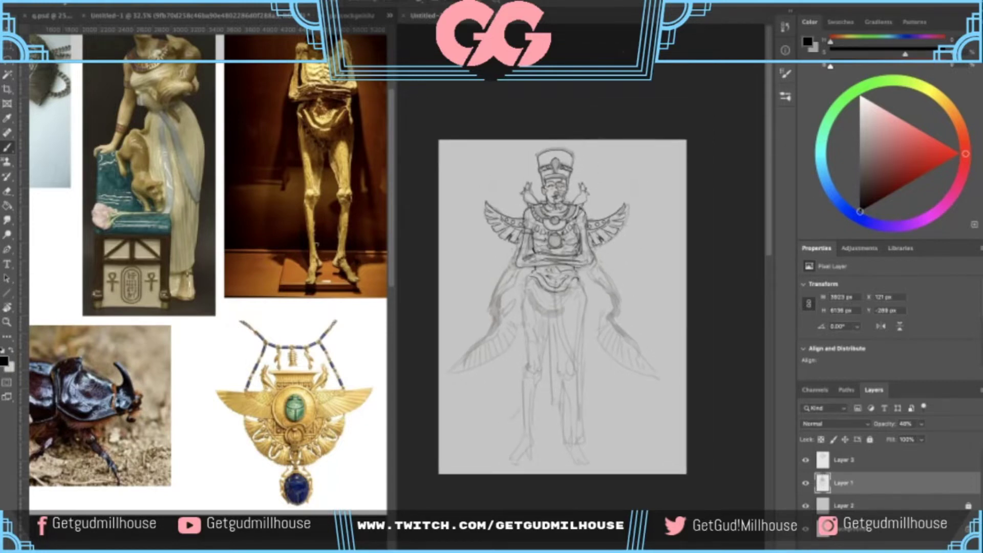
drag(556, 219, 572, 191)
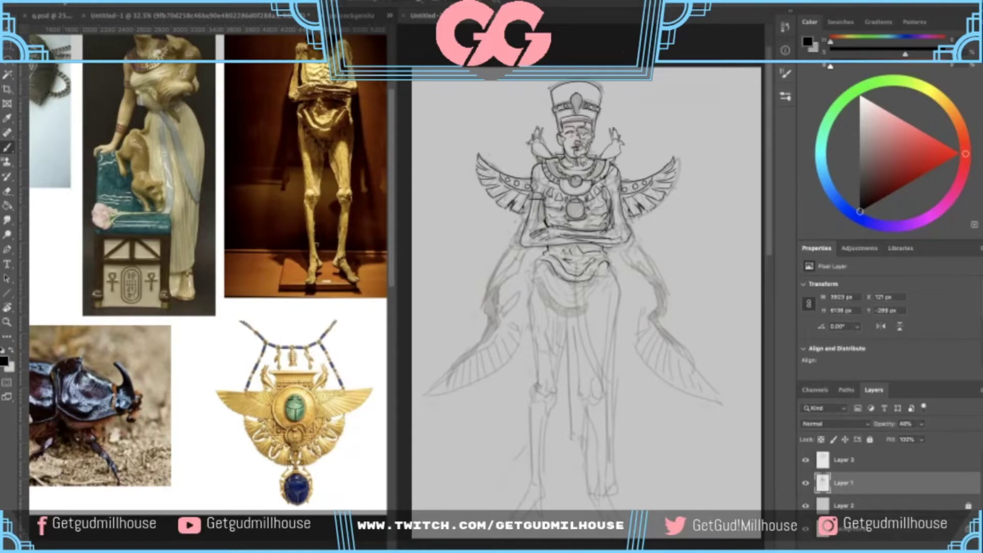
drag(577, 147, 567, 225)
scroll(581, 256, down, 3)
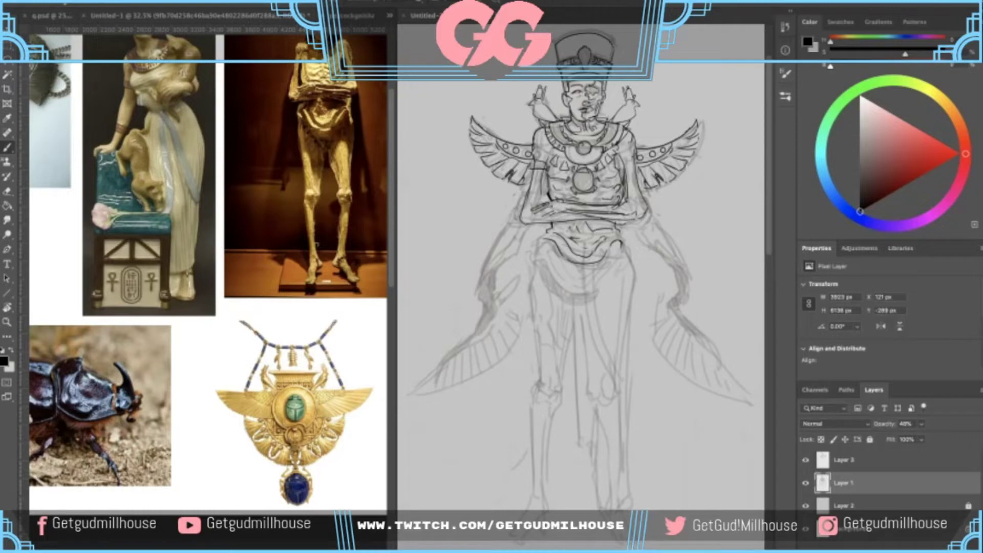
mouse_move(603, 221)
mouse_down()
mouse_move(568, 260)
mouse_move(564, 233)
mouse_move(585, 206)
mouse_up()
click(332, 222)
scroll(331, 221, up, 2)
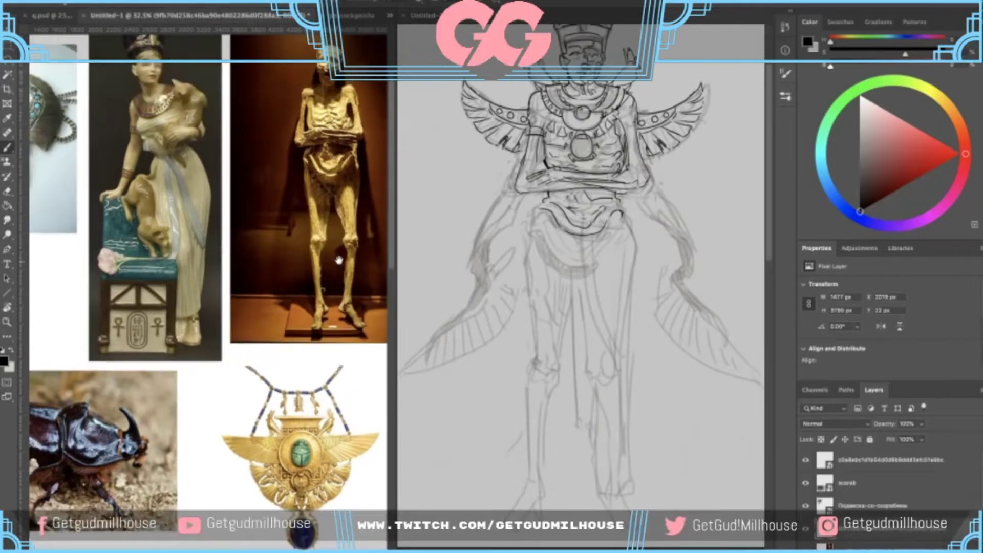
click(668, 269)
scroll(572, 218, up, 1)
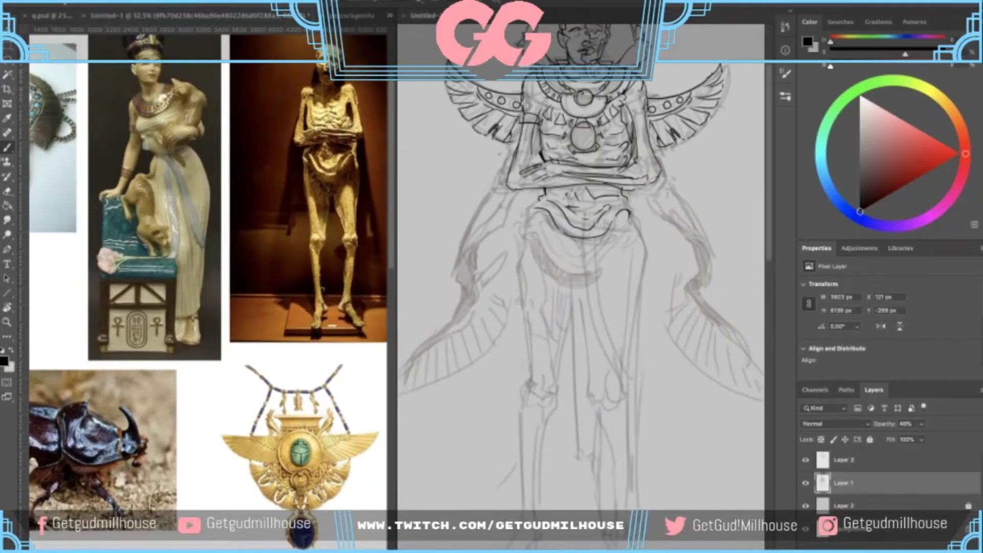
click(842, 453)
click(806, 459)
click(806, 459)
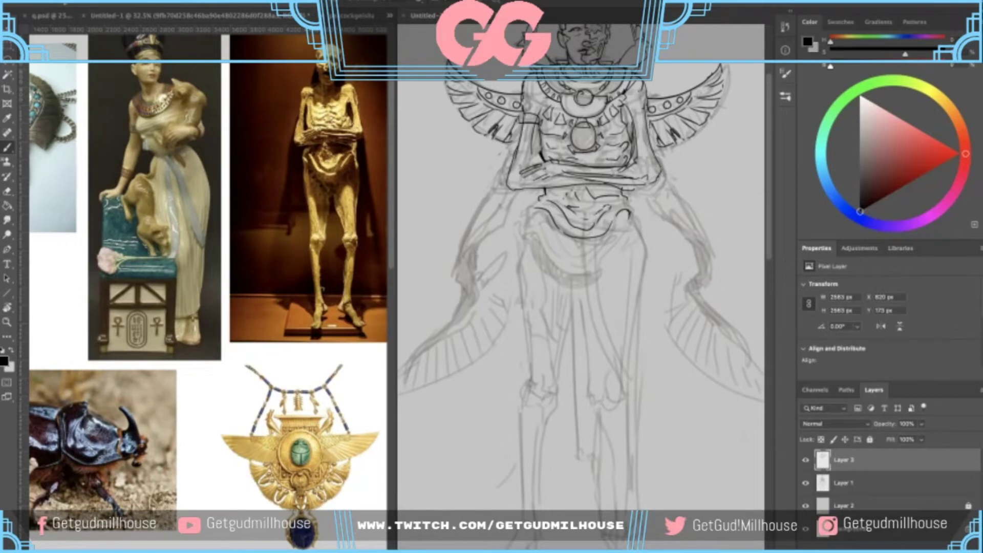
- Try several short ink strokes for the gathered loincloth edge and fold at the hip, undoing the rejected ones
drag(535, 208, 526, 217)
drag(579, 246, 576, 255)
drag(530, 217, 515, 237)
mouse_move(535, 226)
mouse_down()
mouse_move(517, 232)
mouse_move(521, 246)
mouse_up()
key(super+z)
key(super+z)
drag(521, 239, 535, 257)
key(super+z)
drag(521, 245, 553, 263)
key(super+z)
key(super+z)
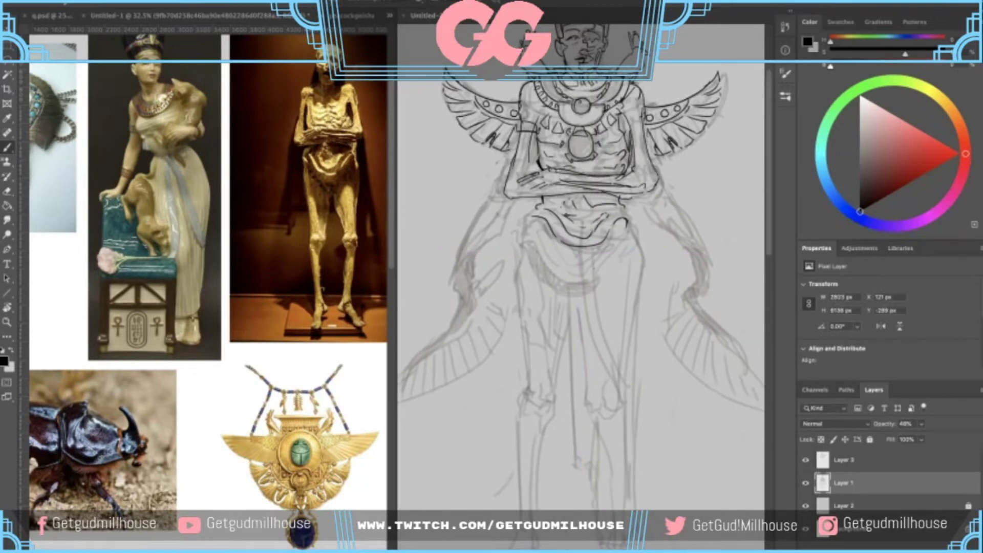
- Rework the loincloth's draped folds across the pelvis on Layer 3, undoing unwanted strokes
click(844, 462)
mouse_move(580, 212)
mouse_down()
mouse_move(500, 221)
mouse_move(522, 225)
mouse_move(554, 259)
mouse_move(591, 233)
mouse_up()
drag(500, 224, 523, 240)
key(ctrl+z)
key(ctrl+z)
key(ctrl+z)
click(832, 459)
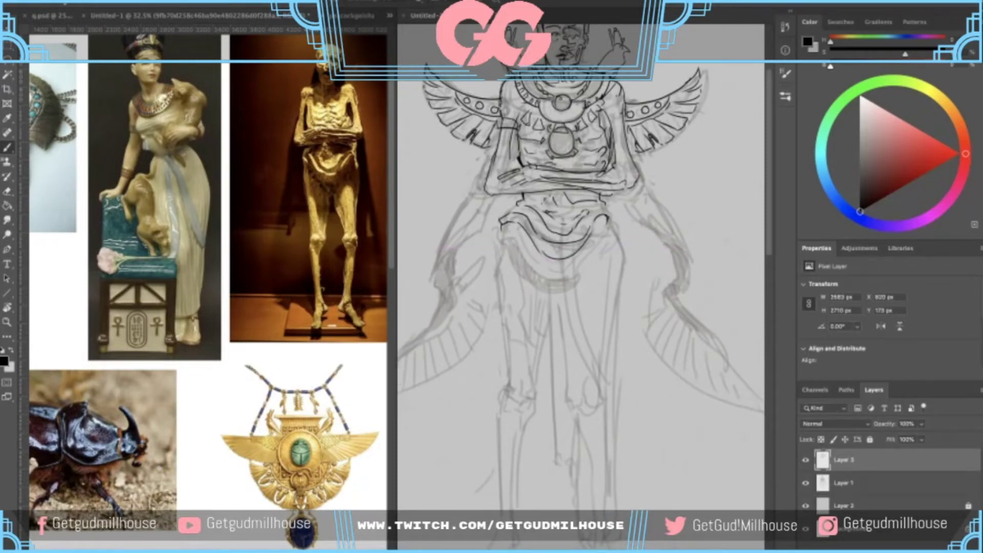
- Ink the skirt's long front edge from beneath the loincloth down to a short hem corner below the knee
mouse_move(514, 231)
mouse_down()
mouse_move(531, 260)
mouse_move(559, 275)
mouse_move(580, 252)
mouse_move(523, 265)
mouse_move(537, 286)
mouse_move(529, 253)
mouse_move(549, 276)
mouse_move(559, 325)
mouse_move(545, 314)
mouse_up()
key(ctrl+z)
key(ctrl+z)
key(ctrl+z)
key(ctrl+z)
key(ctrl+z)
drag(511, 242, 539, 297)
key(ctrl+z)
mouse_move(511, 236)
mouse_down()
mouse_move(540, 295)
mouse_move(563, 447)
mouse_move(549, 339)
mouse_up()
drag(547, 374, 555, 349)
mouse_move(552, 305)
mouse_down()
mouse_move(557, 409)
mouse_move(566, 411)
mouse_move(544, 410)
mouse_move(561, 335)
mouse_up()
key(ctrl+z)
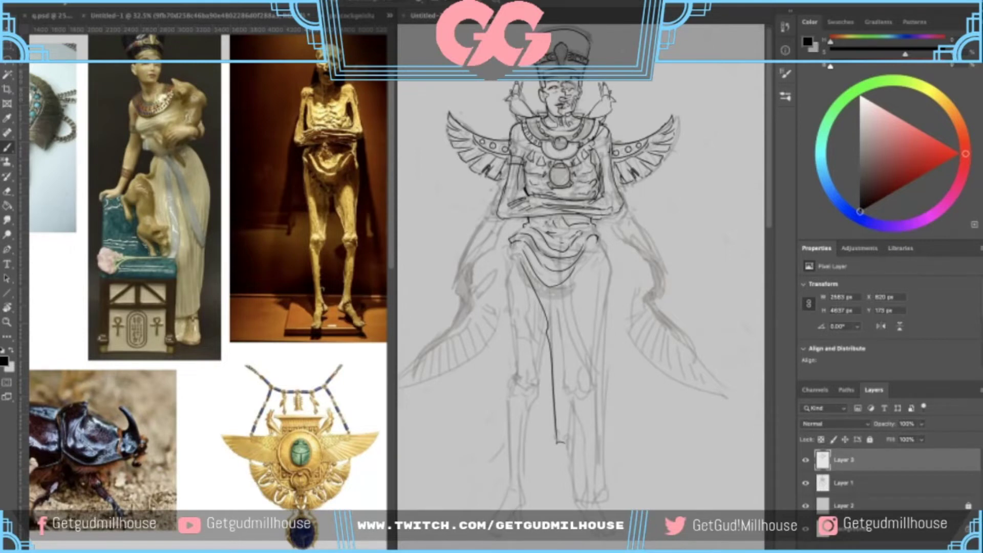
- Ink the skirt's outer contour from the loincloth's gathered end over the hip to the upper thigh on Layer 3
drag(489, 216, 478, 169)
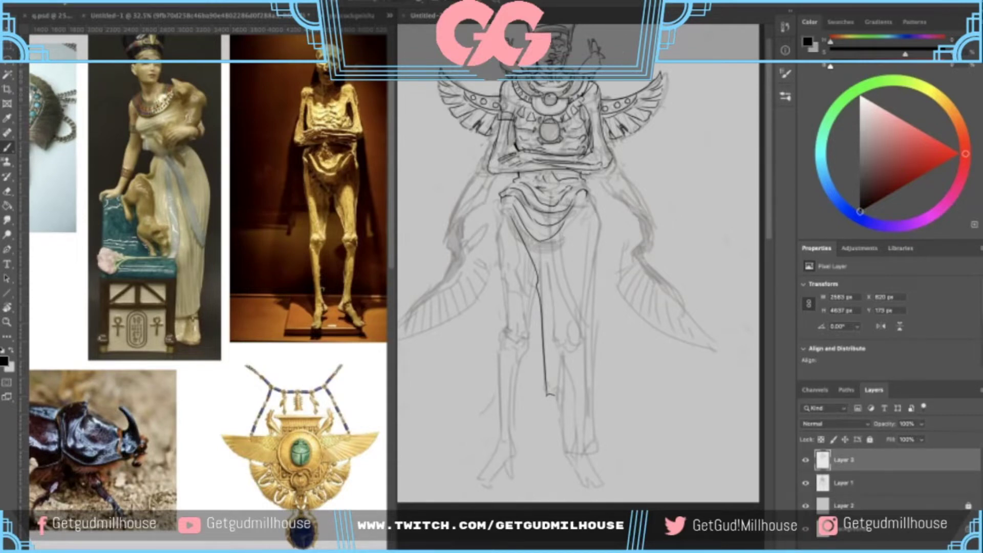
scroll(553, 188, up, 1)
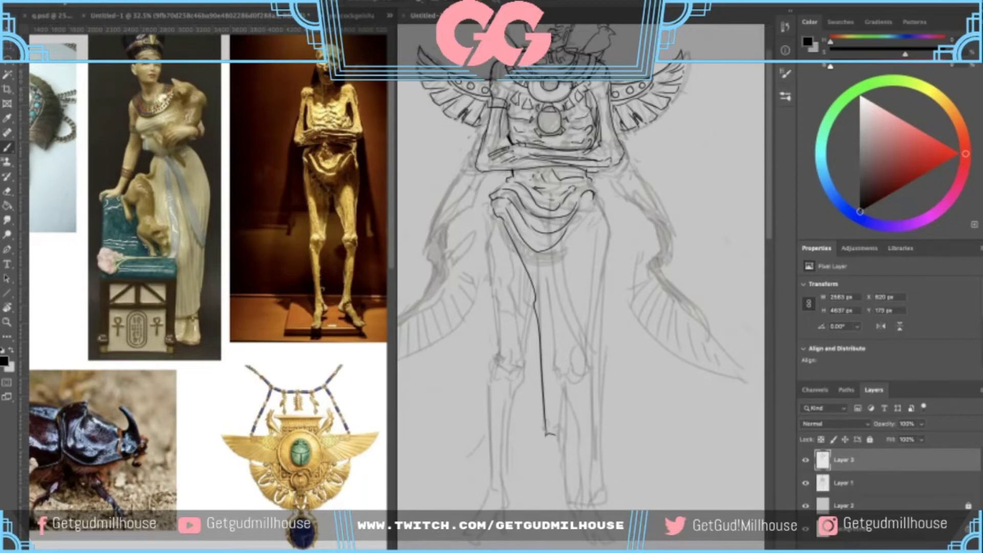
drag(515, 181, 526, 188)
scroll(521, 248, down, 2)
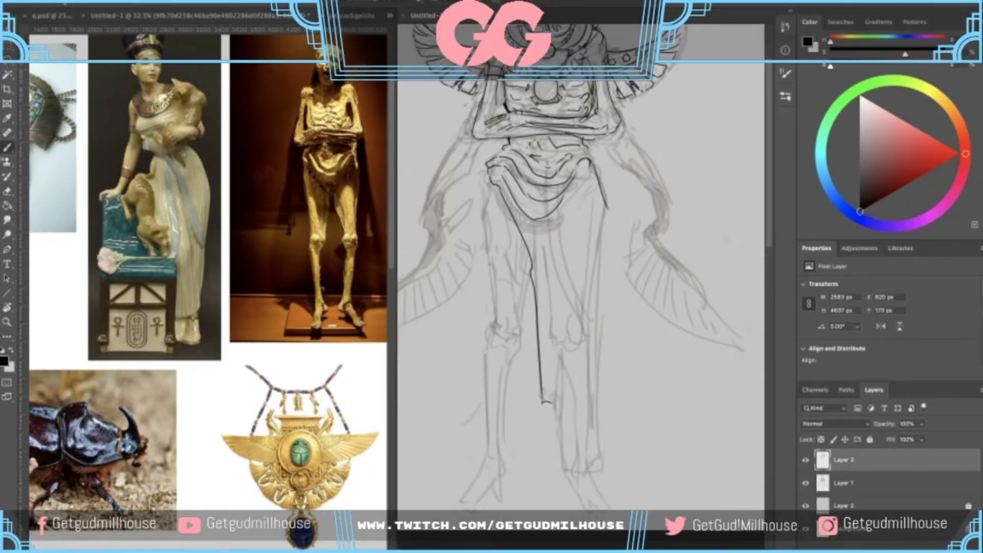
drag(591, 164, 605, 192)
key(ctrl+z)
drag(592, 170, 603, 183)
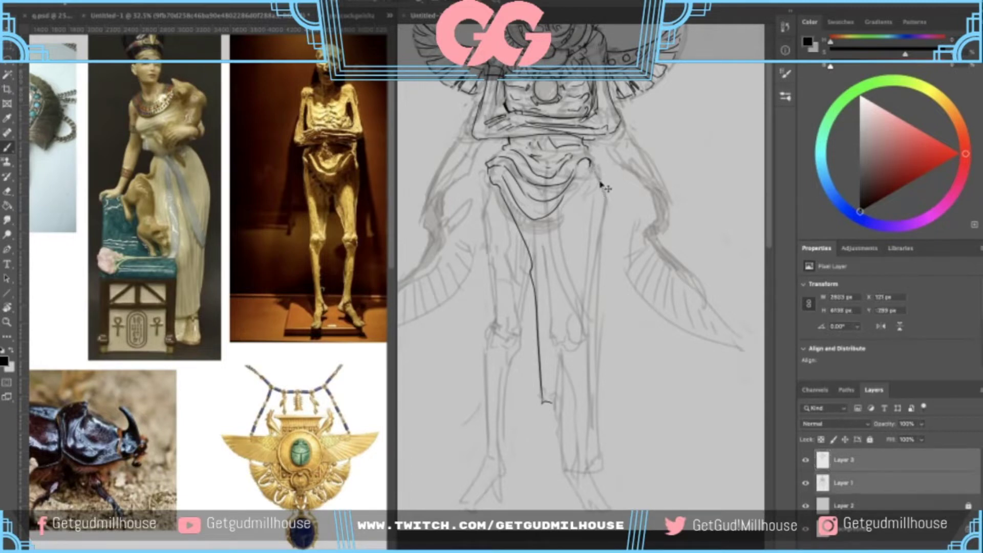
click(862, 462)
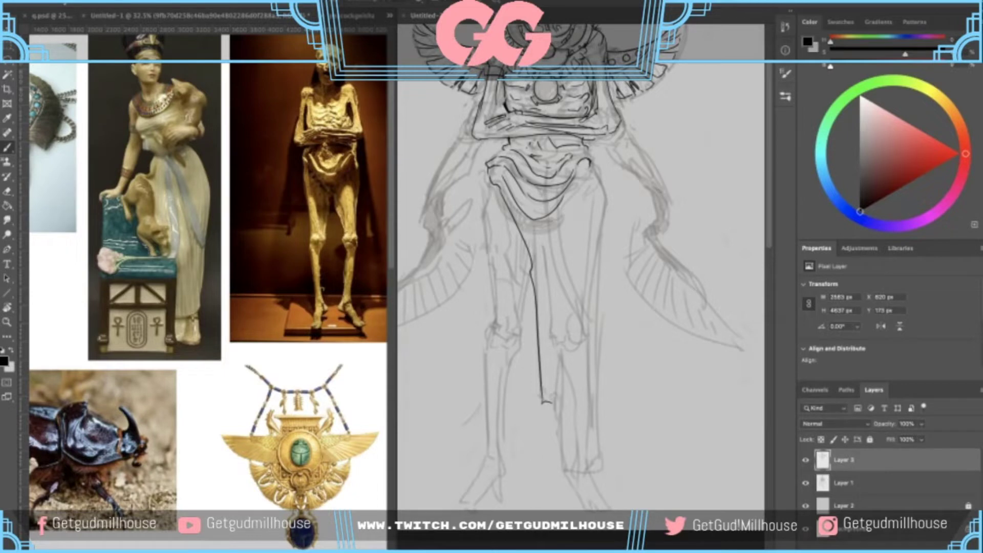
mouse_move(591, 167)
mouse_down()
mouse_move(605, 201)
mouse_move(603, 237)
mouse_up()
key(ctrl+z)
drag(605, 198, 604, 241)
scroll(601, 240, down, 1)
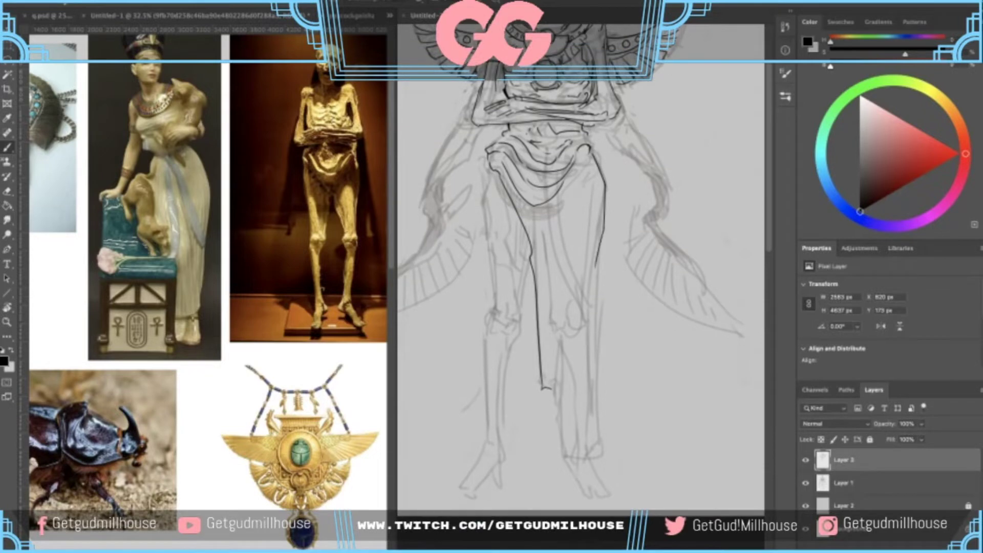
- Extend the skirt's outer contour from the thigh down the covered leg toward the ankle
drag(604, 231, 601, 279)
key(ctrl+z)
drag(604, 229, 602, 286)
key(ctrl+z)
drag(603, 225, 597, 413)
drag(584, 357, 582, 285)
key(ctrl+minus)
drag(565, 343, 554, 414)
drag(574, 233, 553, 281)
drag(526, 236, 549, 210)
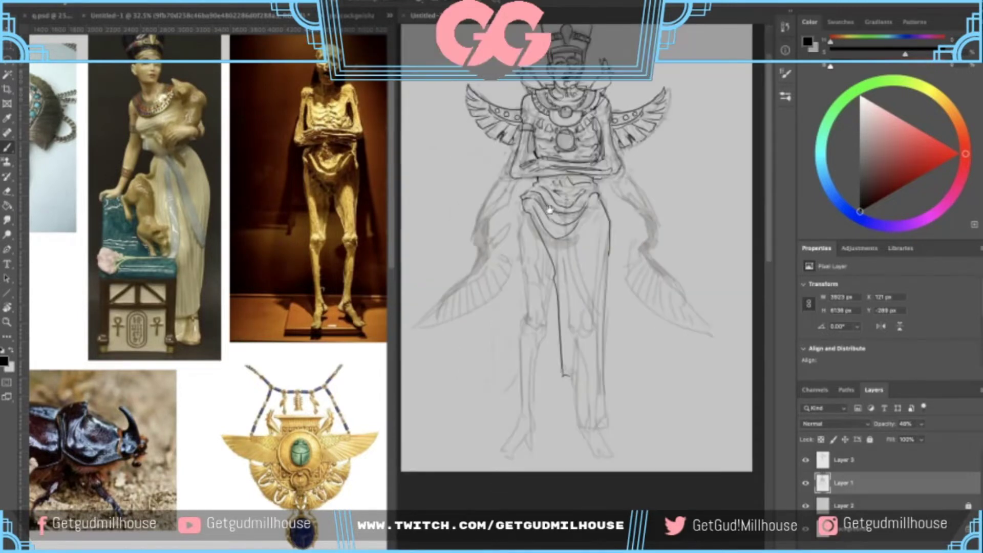
scroll(491, 236, up, 2)
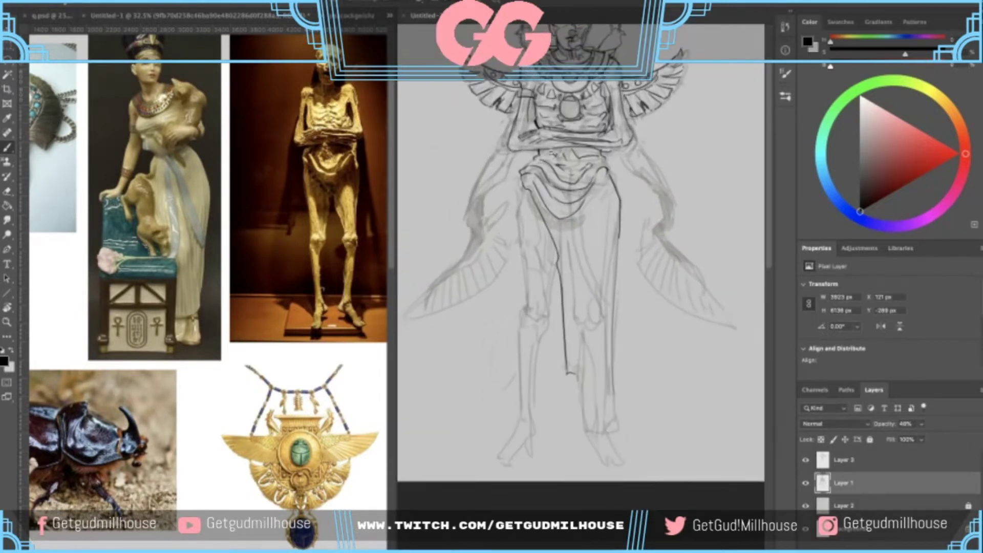
scroll(553, 189, up, 1)
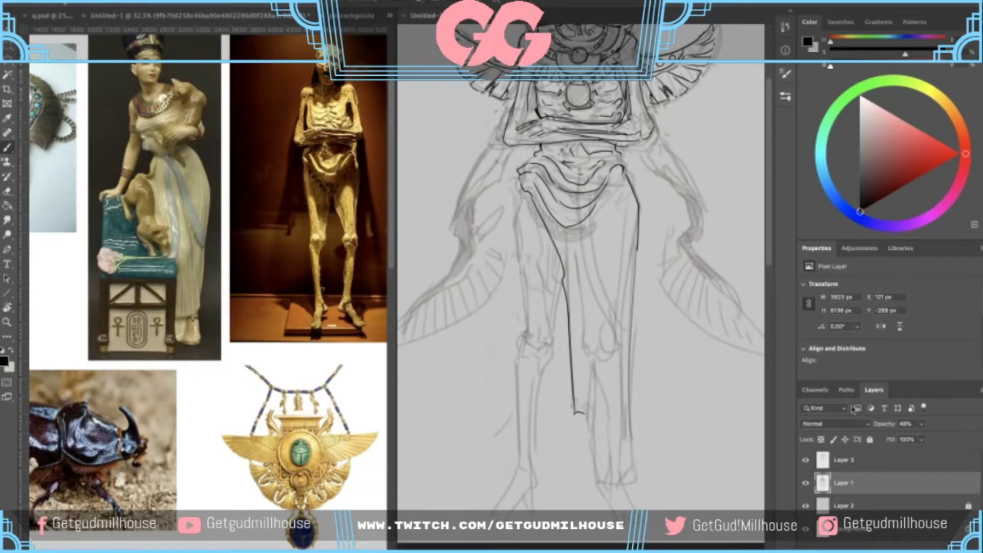
- Ink the exposed leg's outer thigh contour from the hip down to the knee on Layer 3
click(842, 460)
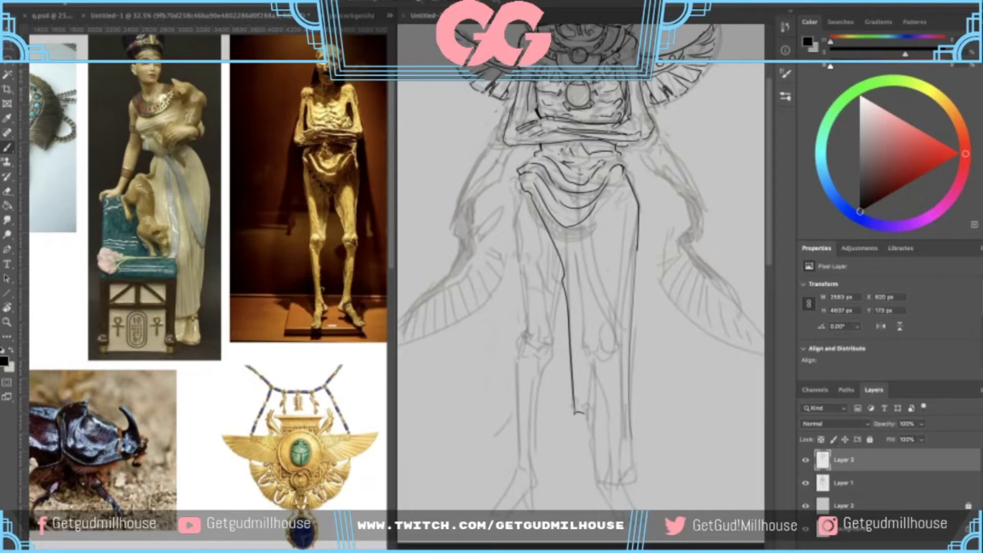
mouse_move(516, 190)
mouse_down()
mouse_move(510, 236)
mouse_move(506, 215)
mouse_move(515, 335)
mouse_up()
key(super+z)
key(super+z)
drag(515, 338, 514, 367)
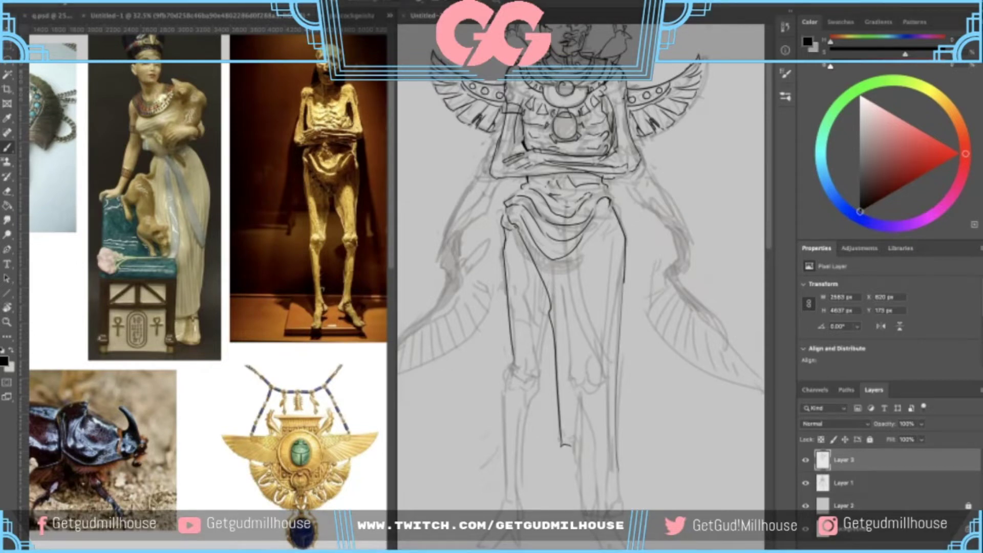
scroll(546, 242, down, 2)
scroll(546, 242, up, 2)
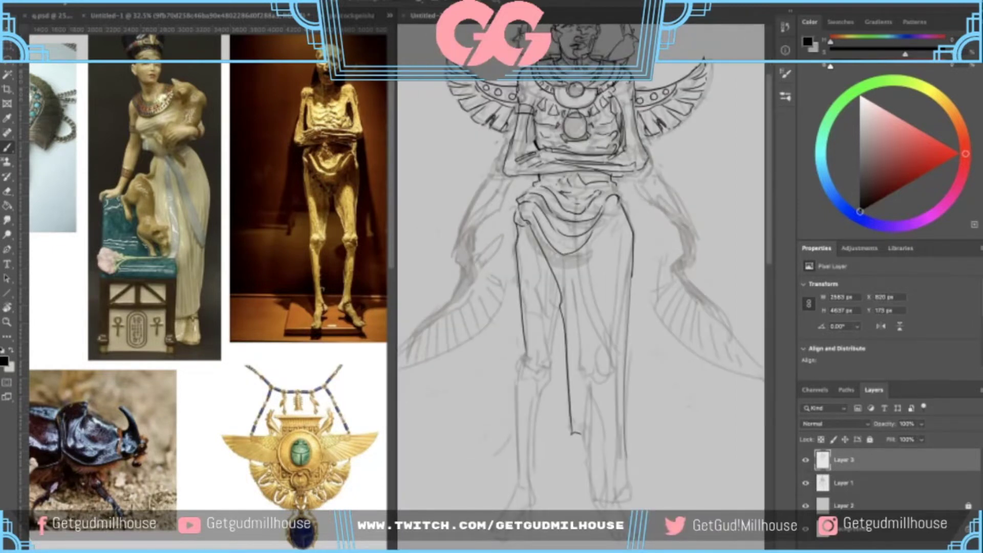
scroll(543, 216, up, 1)
- Ink the exposed thigh's inner contour and the bony ridge lines running down to the knee
drag(525, 232, 538, 319)
key(super+z)
mouse_move(533, 284)
mouse_down()
mouse_move(543, 362)
mouse_move(552, 362)
mouse_move(561, 302)
mouse_up()
key(super+z)
drag(554, 338, 558, 297)
key(super+z)
key(super+z)
mouse_move(557, 334)
mouse_down()
mouse_move(562, 290)
mouse_move(562, 302)
mouse_up()
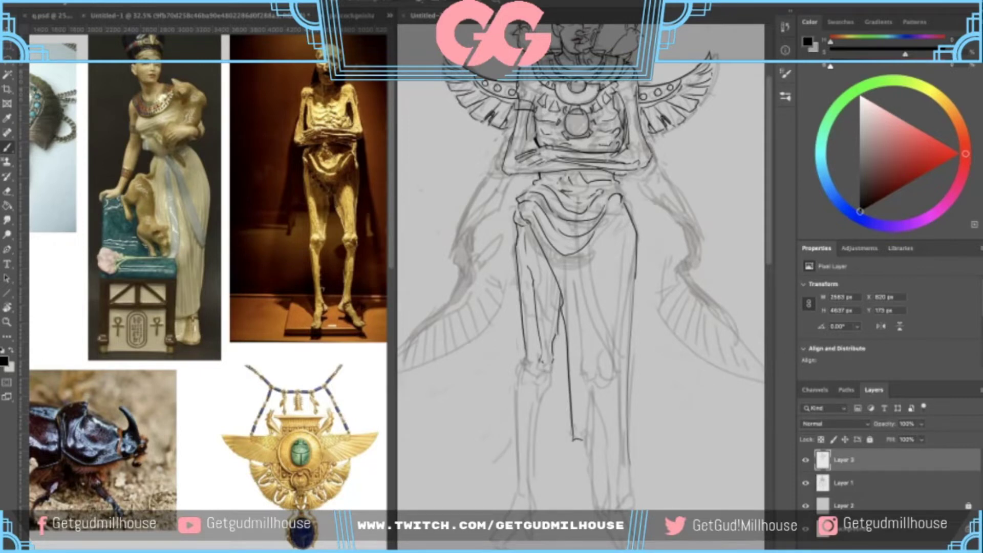
- Ink the exposed leg's bony knee joint with rounded kneecap shapes, using the enlarged mummy photo as reference
key(super+minus)
drag(579, 276, 570, 250)
key(super+plus)
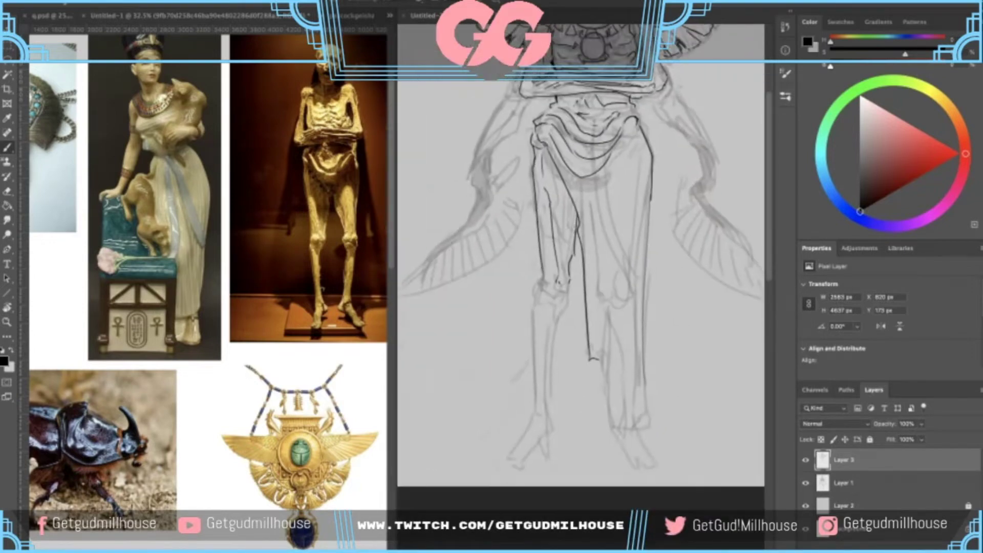
scroll(320, 237, up, 1)
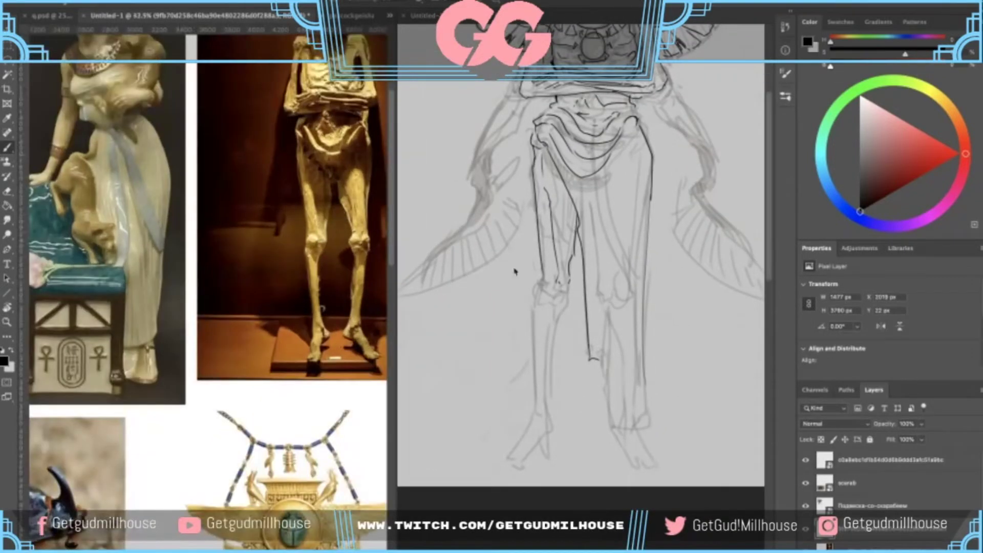
click(555, 281)
scroll(550, 284, up, 1)
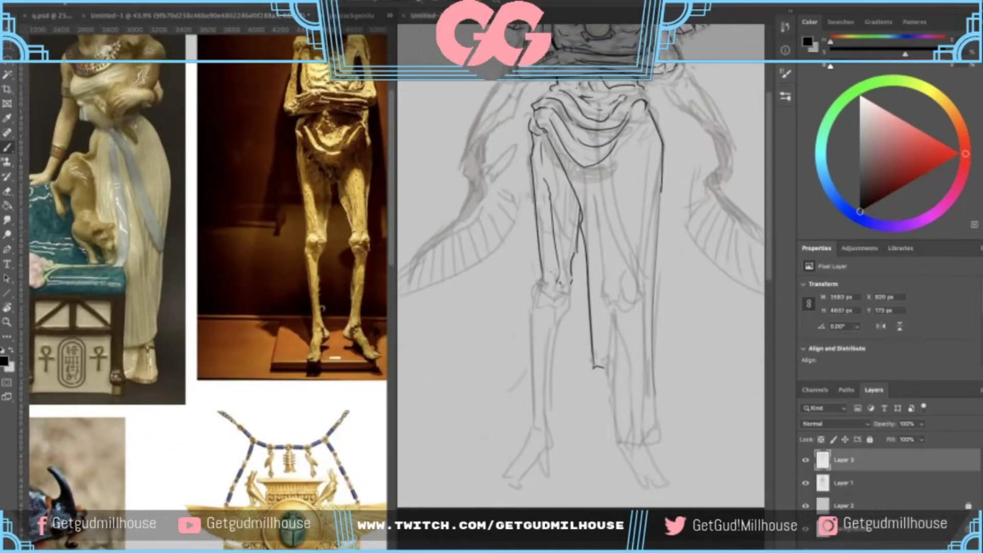
mouse_move(537, 288)
mouse_down()
mouse_move(546, 302)
mouse_move(570, 291)
mouse_move(566, 299)
mouse_up()
mouse_move(568, 302)
mouse_down()
mouse_move(559, 261)
mouse_move(553, 279)
mouse_up()
key(super+z)
drag(549, 289, 551, 270)
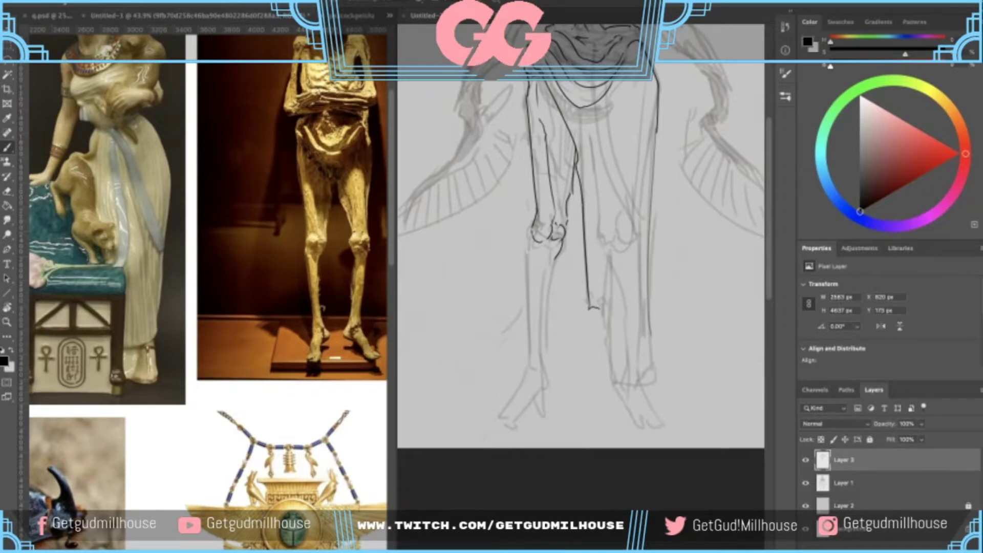
drag(545, 219, 526, 272)
scroll(526, 273, down, 3)
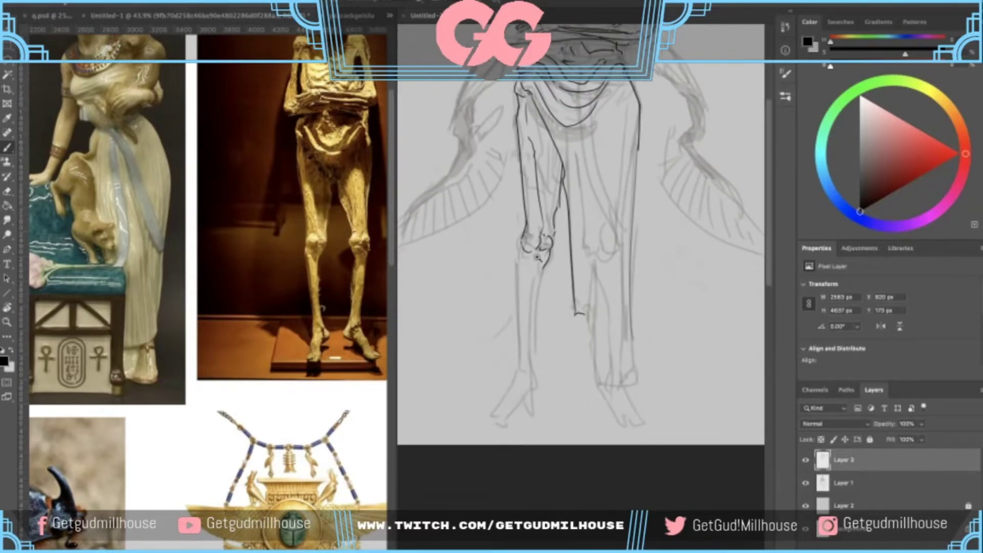
- Ink both contours of the exposed leg's thin shin from below the knee to the ankle, redrawing rejected strokes
mouse_move(521, 251)
mouse_down()
mouse_move(537, 287)
mouse_move(537, 323)
mouse_move(538, 291)
mouse_up()
key(super+z)
key(super+z)
key(super+z)
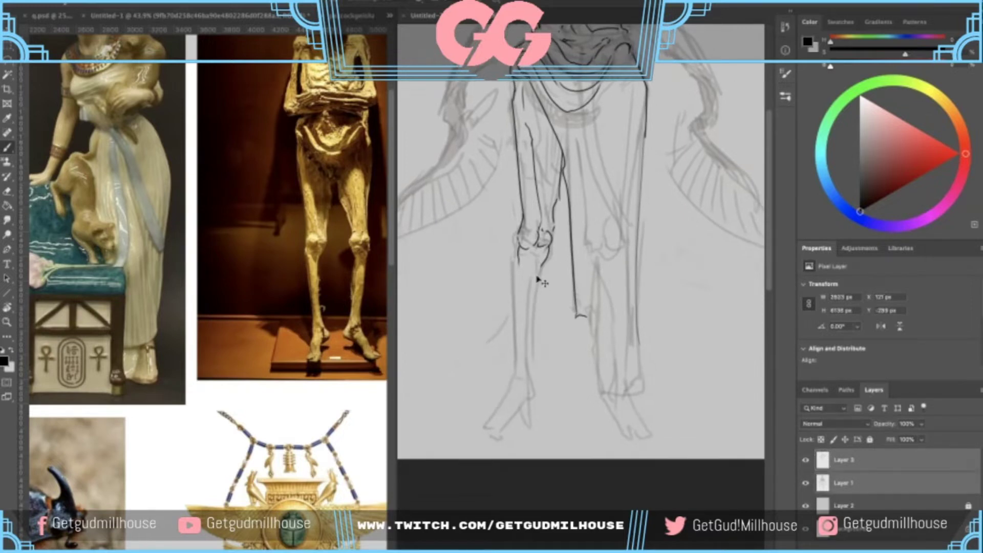
click(860, 467)
mouse_move(543, 264)
mouse_down()
mouse_move(517, 400)
mouse_move(521, 365)
mouse_up()
key(super+z)
key(super+z)
mouse_move(511, 262)
mouse_down()
mouse_move(514, 394)
mouse_move(533, 395)
mouse_move(518, 420)
mouse_up()
key(ctrl+z)
key(ctrl+z)
key(ctrl+z)
key(ctrl+z)
scroll(522, 377, up, 2)
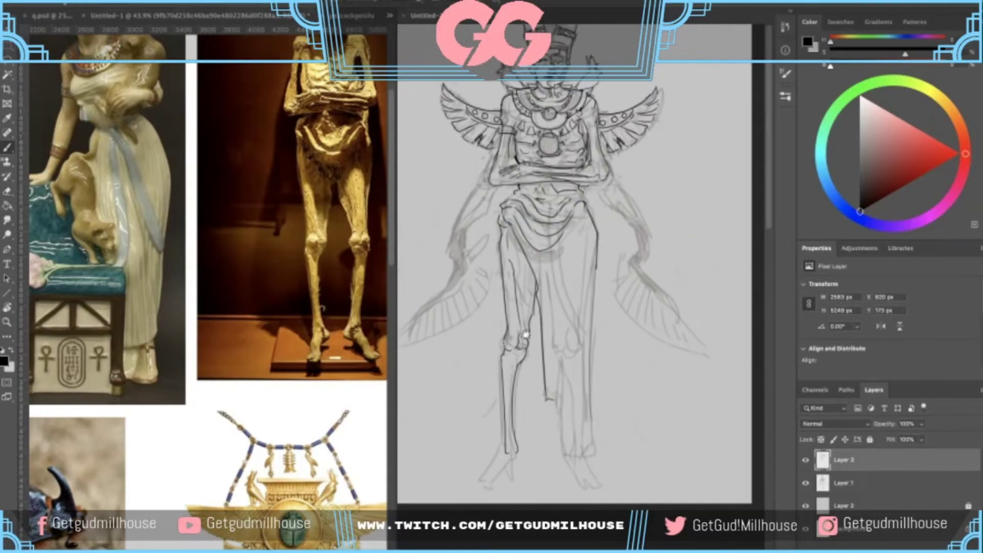
- Ink the exposed leg's ankle and bony foot with its toes over the sketch
scroll(523, 417, up, 3)
mouse_move(506, 437)
mouse_down()
mouse_move(543, 325)
mouse_move(541, 359)
mouse_move(518, 361)
mouse_move(524, 342)
mouse_move(498, 388)
mouse_up()
key(ctrl+z)
key(ctrl+z)
key(ctrl+z)
drag(495, 378, 496, 380)
mouse_move(503, 383)
mouse_down()
mouse_move(536, 361)
mouse_move(497, 378)
mouse_up()
mouse_move(535, 350)
mouse_down()
mouse_move(515, 383)
mouse_move(507, 431)
mouse_up()
key(super+minus)
drag(523, 375, 514, 454)
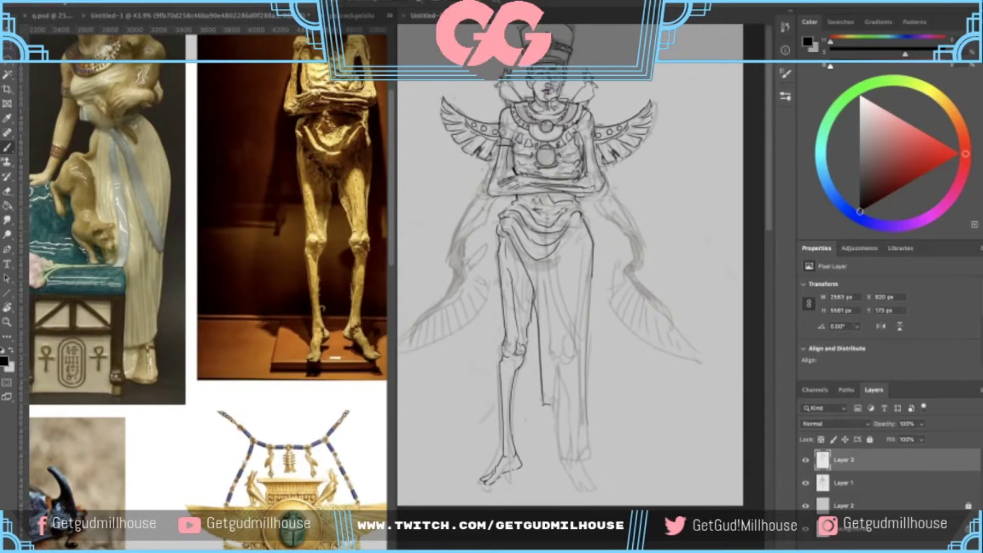
mouse_move(542, 363)
mouse_down()
mouse_move(529, 432)
mouse_move(534, 403)
mouse_up()
drag(528, 337, 540, 302)
scroll(540, 302, up, 2)
scroll(537, 301, up, 2)
key(super+z)
drag(535, 272, 537, 319)
scroll(540, 308, down, 2)
drag(578, 293, 430, 292)
drag(531, 256, 603, 305)
scroll(558, 262, down, 4)
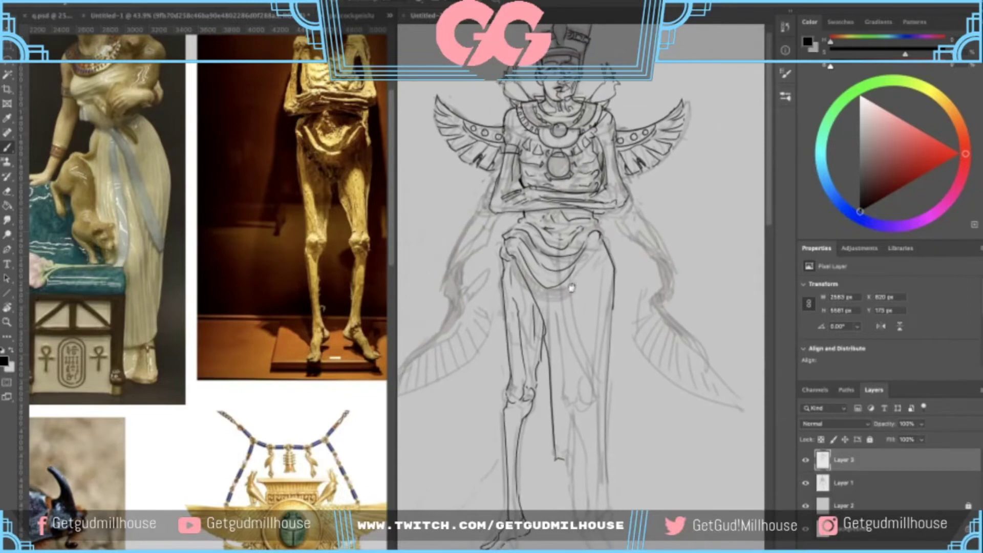
scroll(554, 348, up, 2)
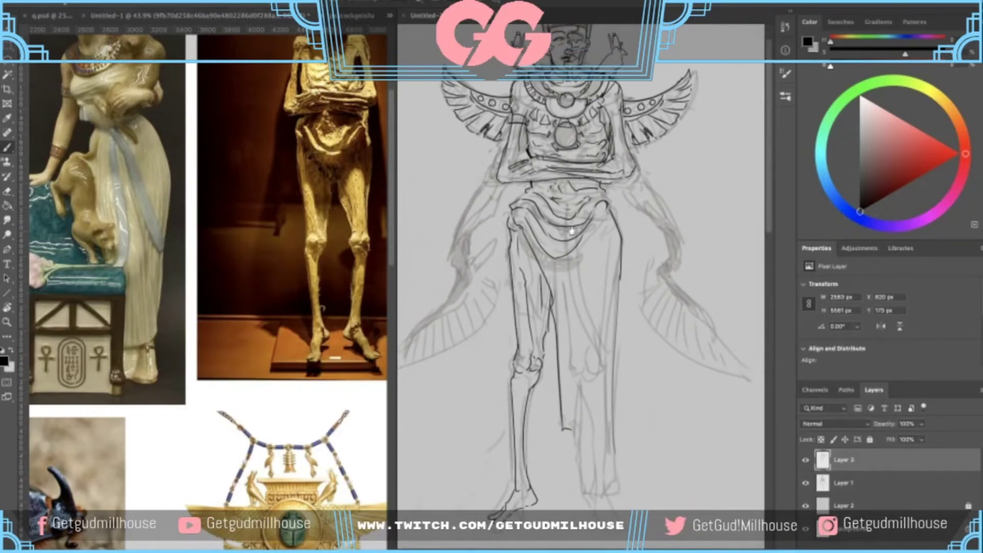
scroll(565, 251, down, 3)
scroll(562, 265, up, 1)
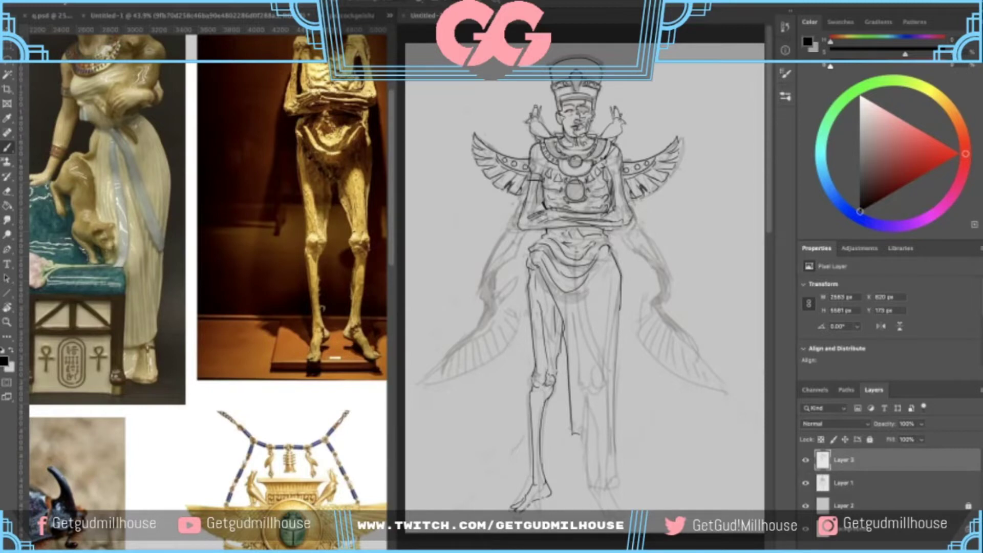
- Ink the skirt's long diagonal fold sweeping from the covered hip down towards the front slit, redrawing the rejected stroke
drag(565, 303, 575, 363)
drag(603, 297, 577, 361)
drag(603, 280, 581, 377)
key(ctrl+z)
drag(560, 332, 572, 387)
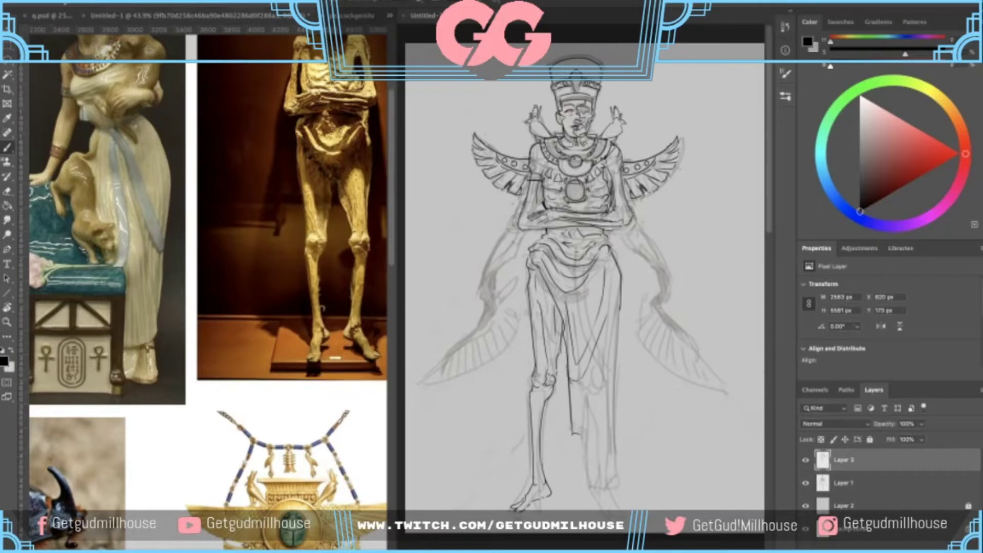
drag(604, 358, 589, 361)
drag(570, 417, 570, 386)
scroll(575, 340, up, 1)
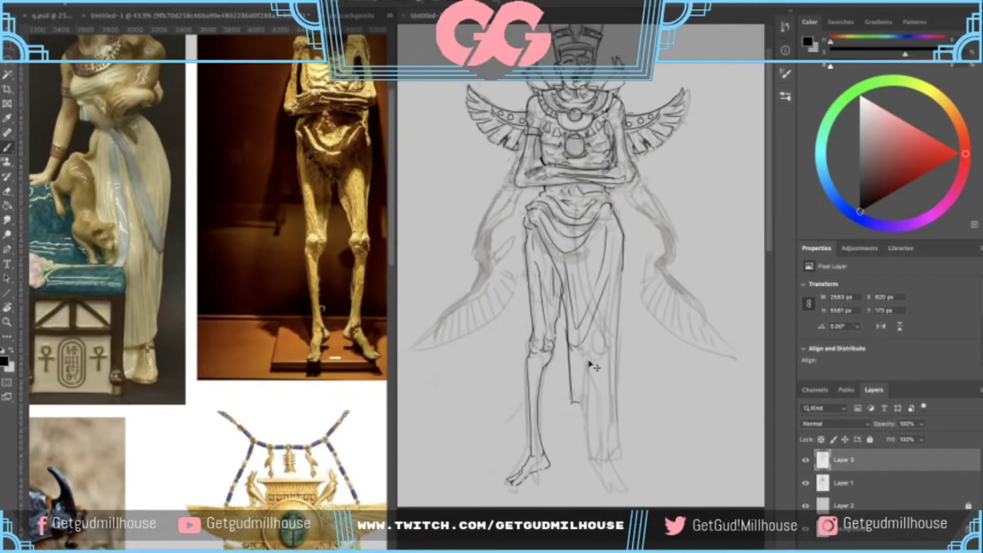
- Ink a second sweeping fold below the first, carrying the draped cloth to a low point at the skirt's front slit
scroll(570, 340, up, 2)
mouse_move(609, 311)
mouse_down()
mouse_move(573, 376)
mouse_move(562, 378)
mouse_up()
mouse_move(559, 300)
mouse_down()
mouse_move(566, 373)
mouse_move(561, 364)
mouse_up()
key(super+z)
scroll(564, 367, up, 2)
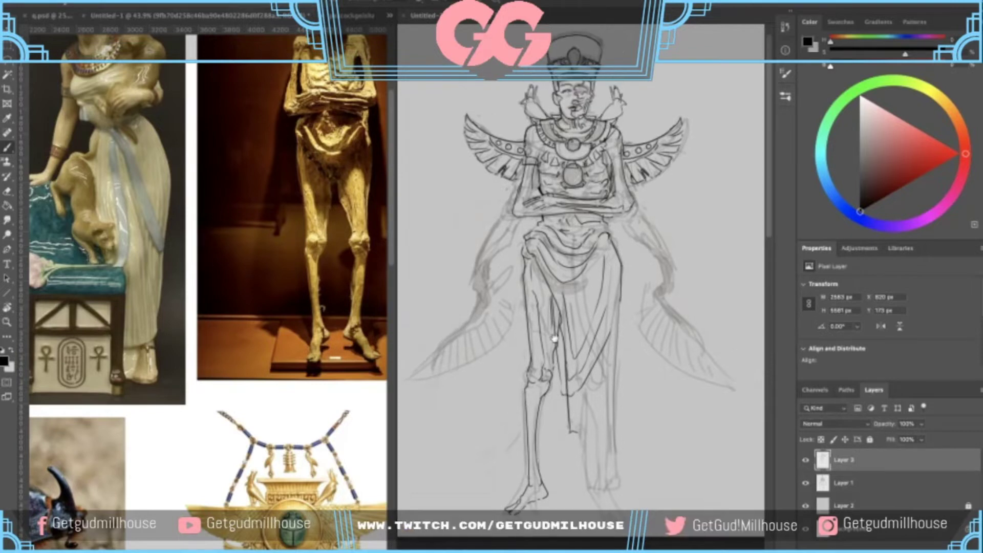
key(super+z)
- Make the sketch layer, Layer 1, the active layer
click(843, 482)
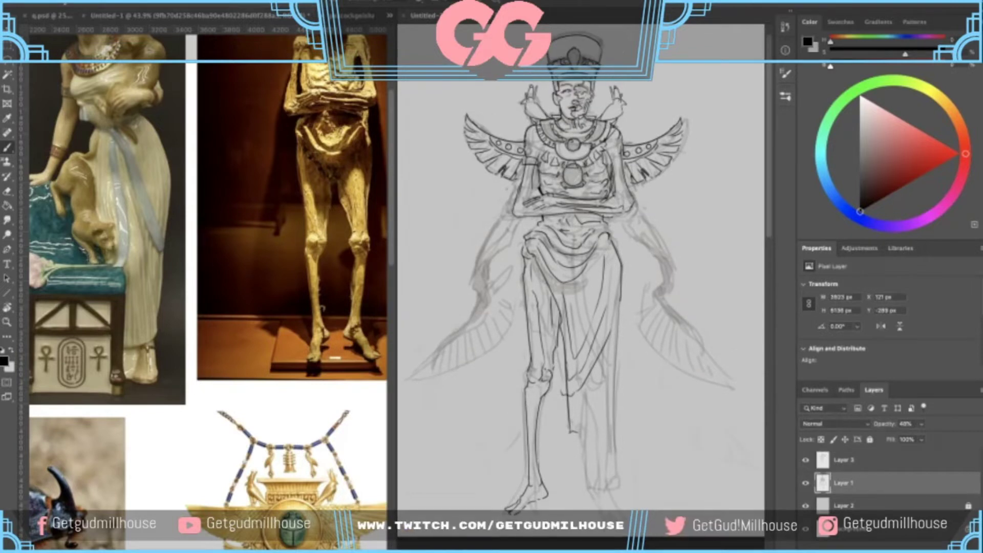
key(super+minus)
drag(567, 394, 563, 332)
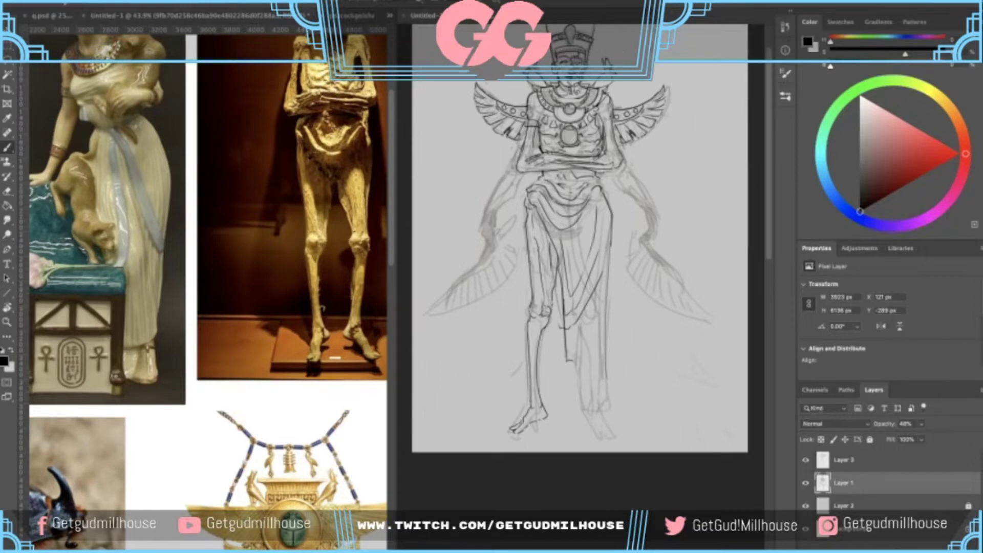
- Switch to the browser's Assassin's Creed Valhalla concept art article and enlarge the gallery's first image, the fortress gate with a bridge
drag(1, 205, 621, 2)
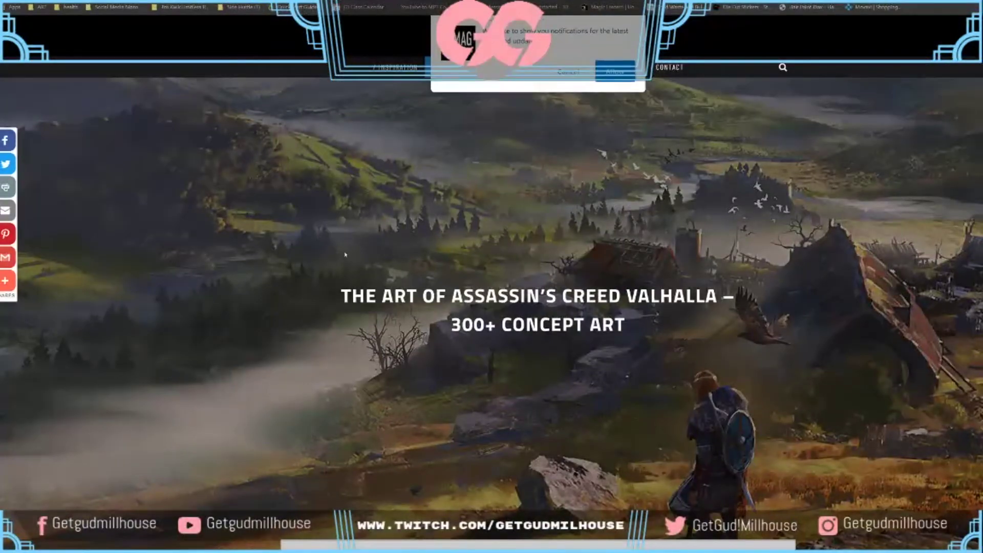
scroll(345, 255, down, 10)
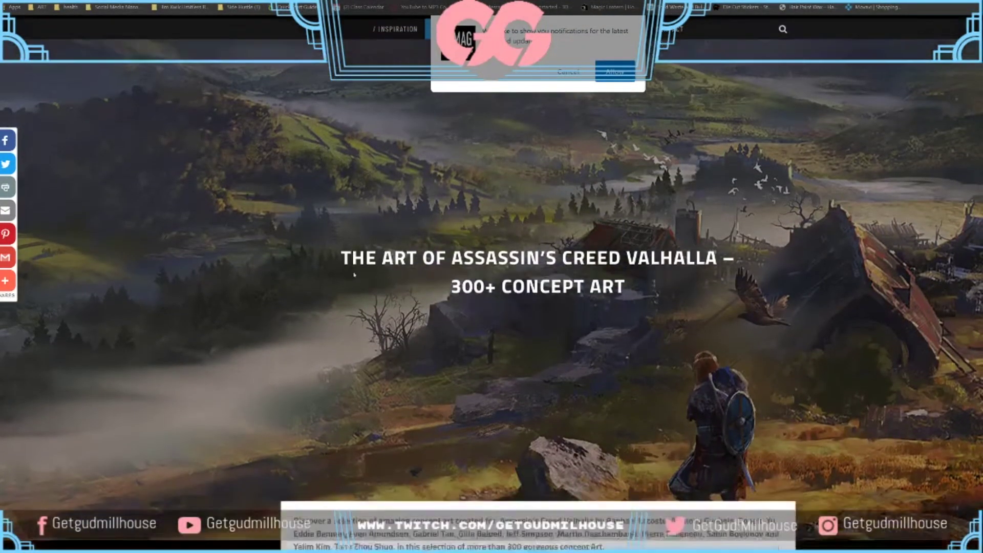
scroll(347, 307, down, 3)
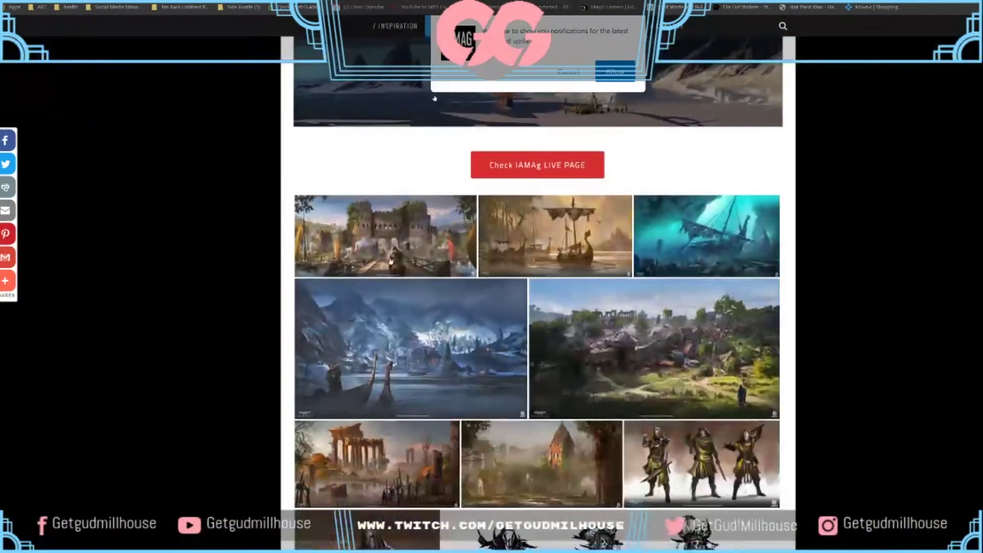
click(394, 250)
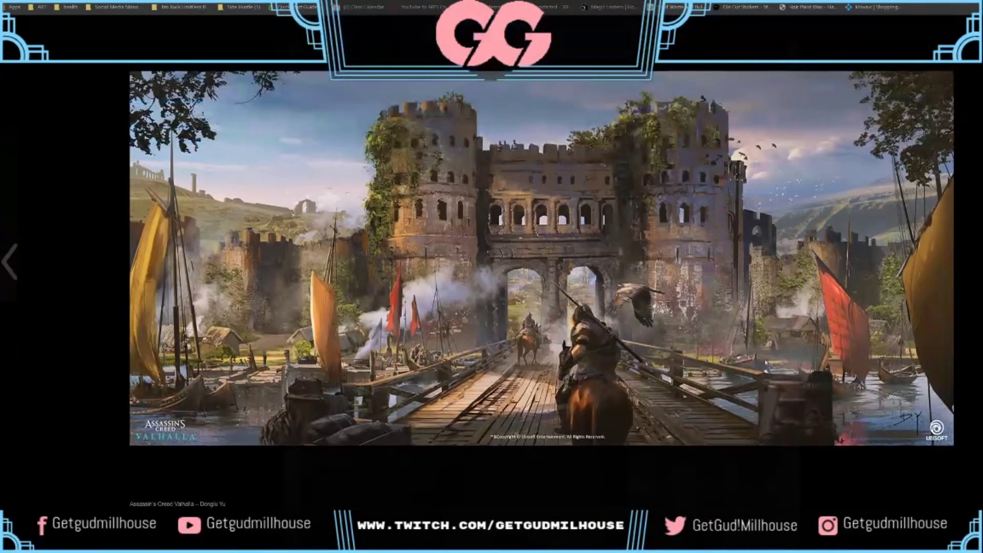
- Page through the enlarged Assassin's Creed Valhalla gallery, examining the environment paintings, character designs and black-and-white costume silhouettes
key(Right)
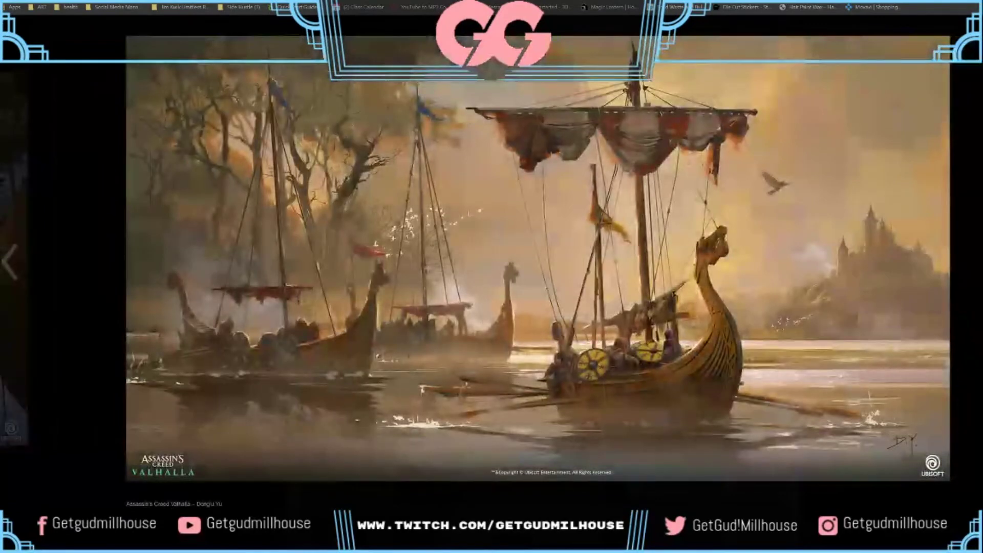
key(Right)
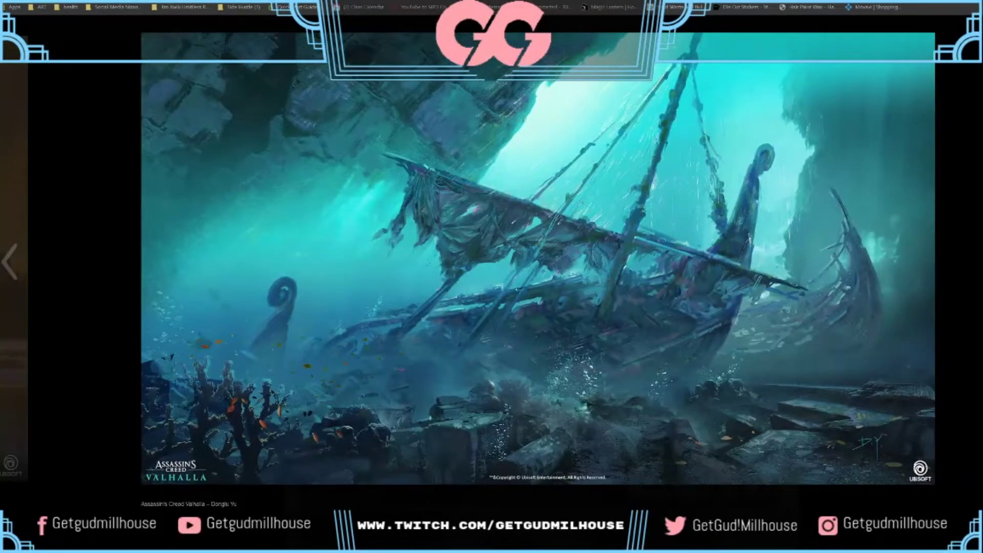
key(Right)
key(Right)
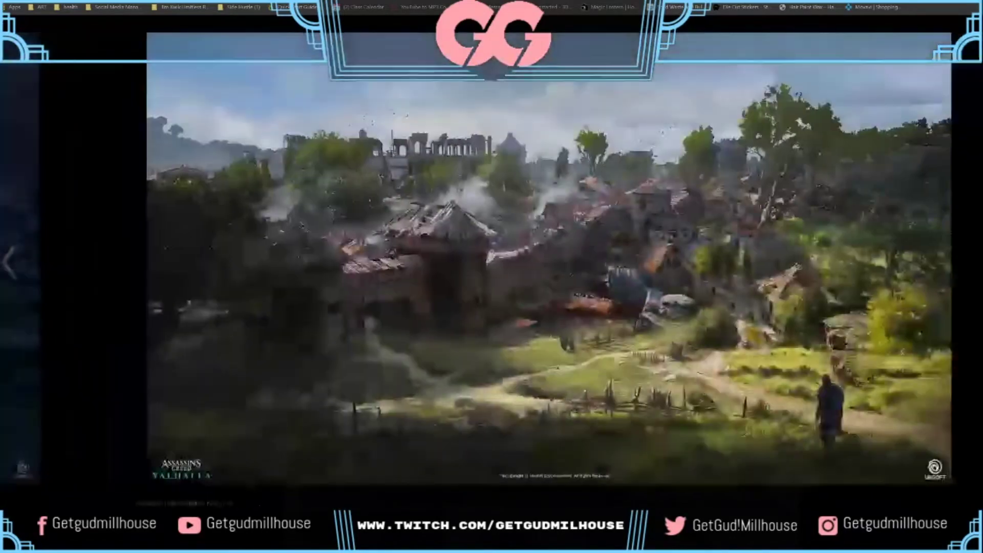
key(Right)
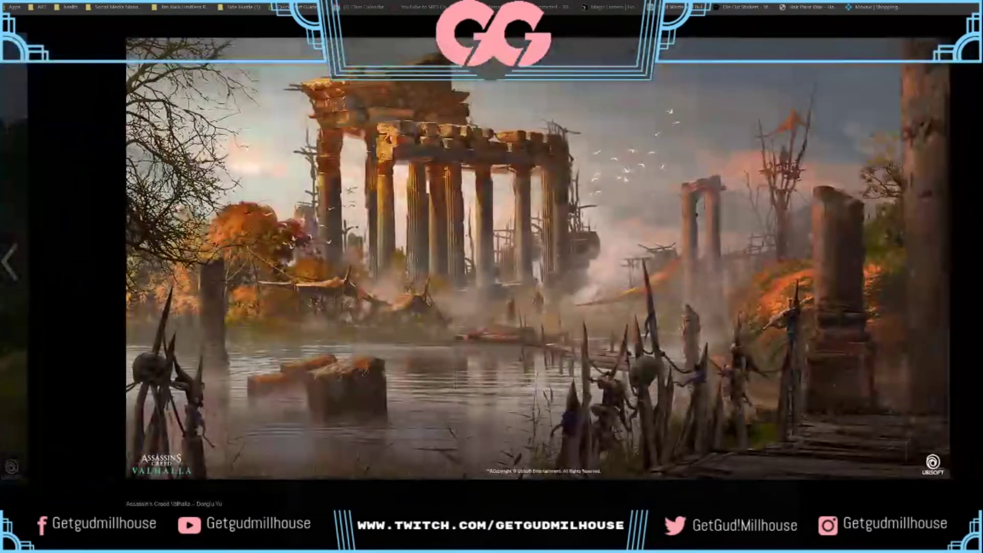
key(Right)
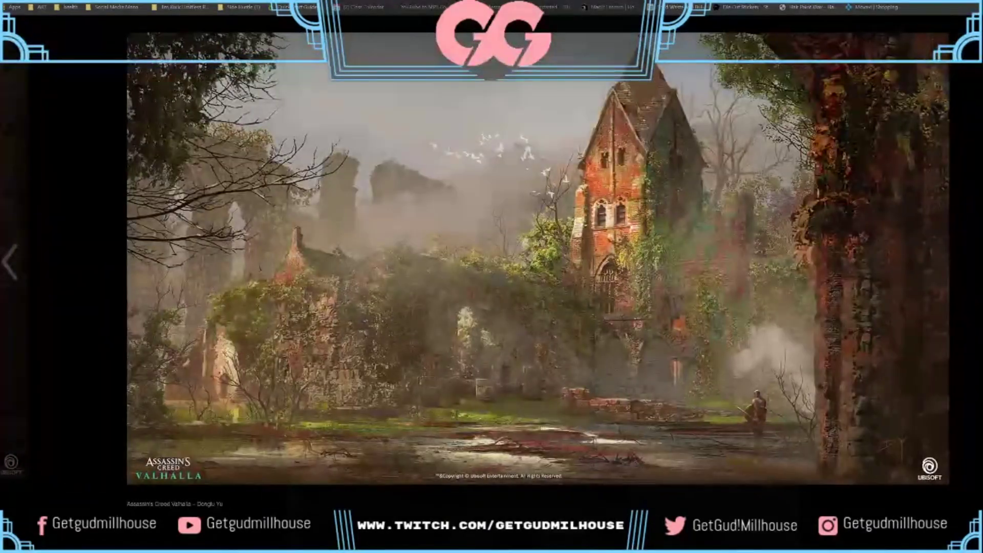
key(Right)
key(Right)
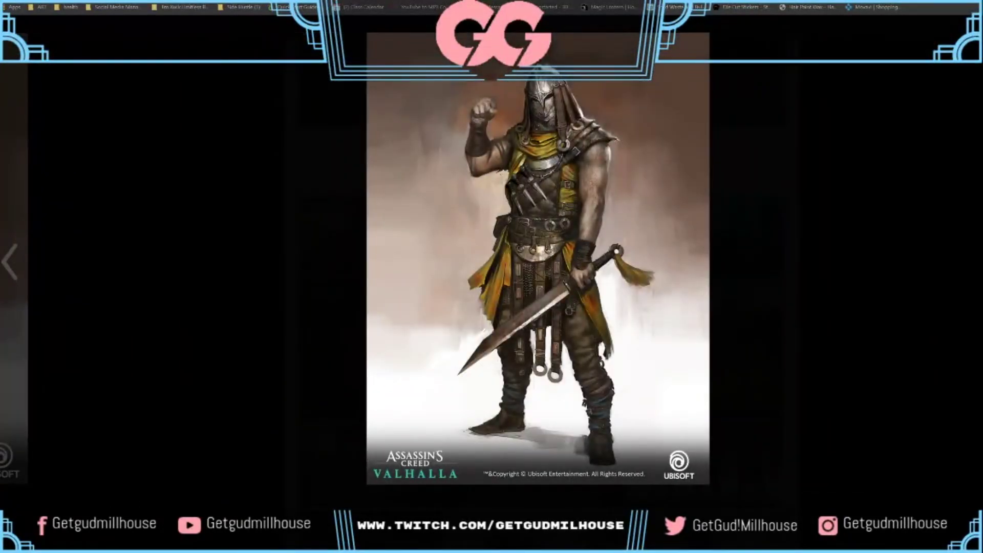
key(Right)
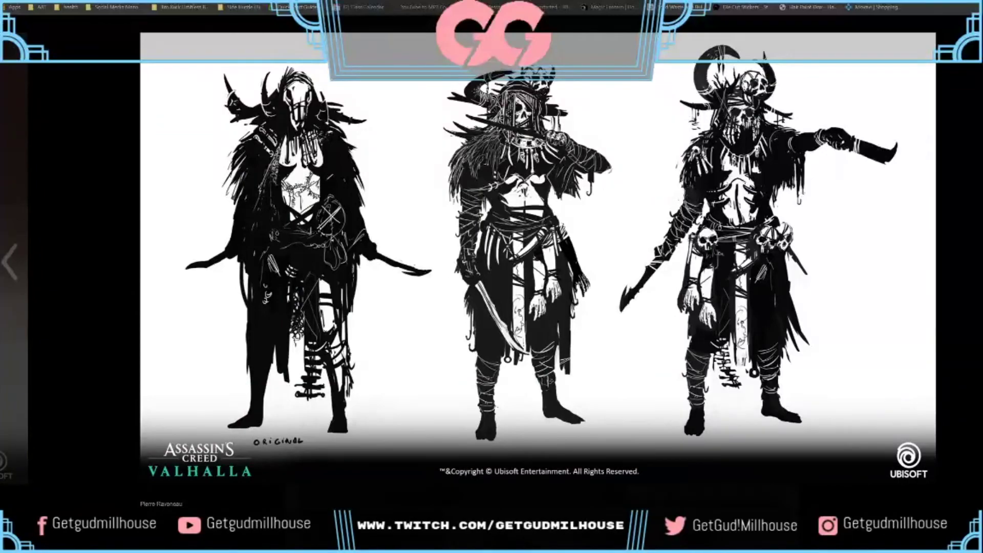
key(Right)
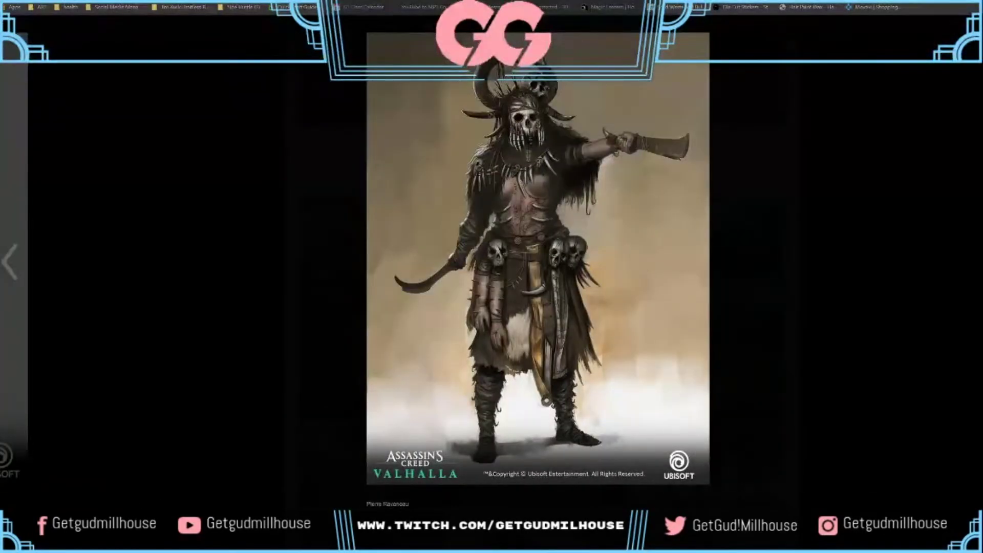
key(Right)
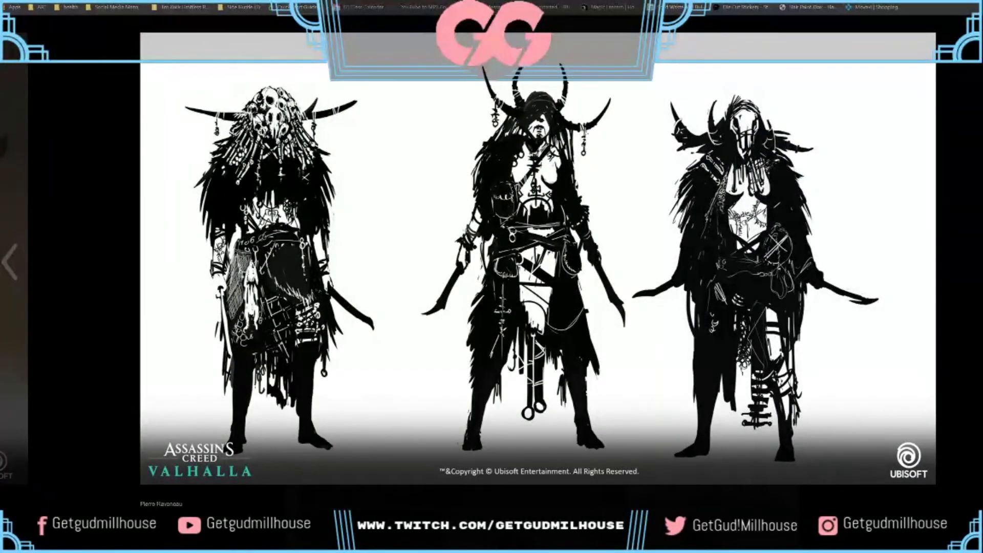
key(Right)
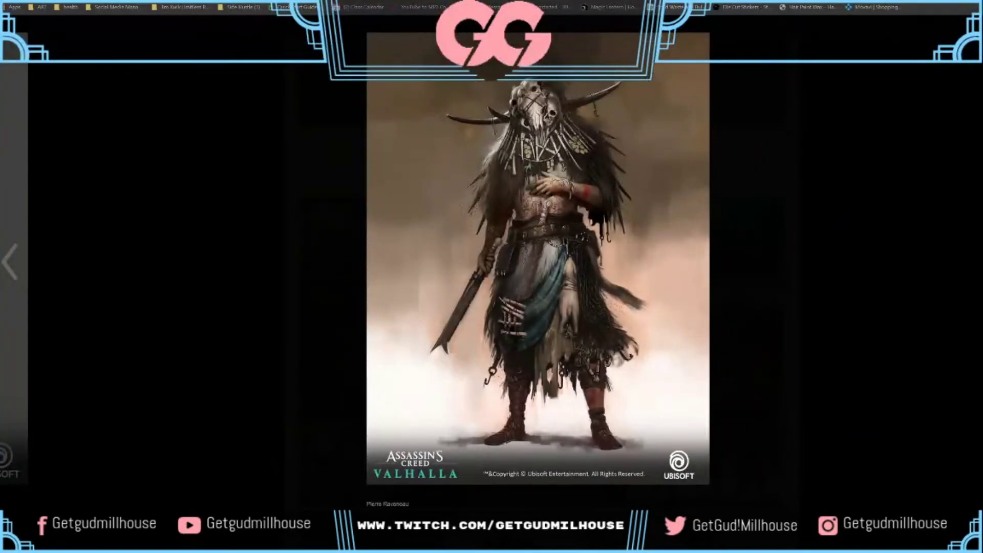
key(Right)
key(Right)
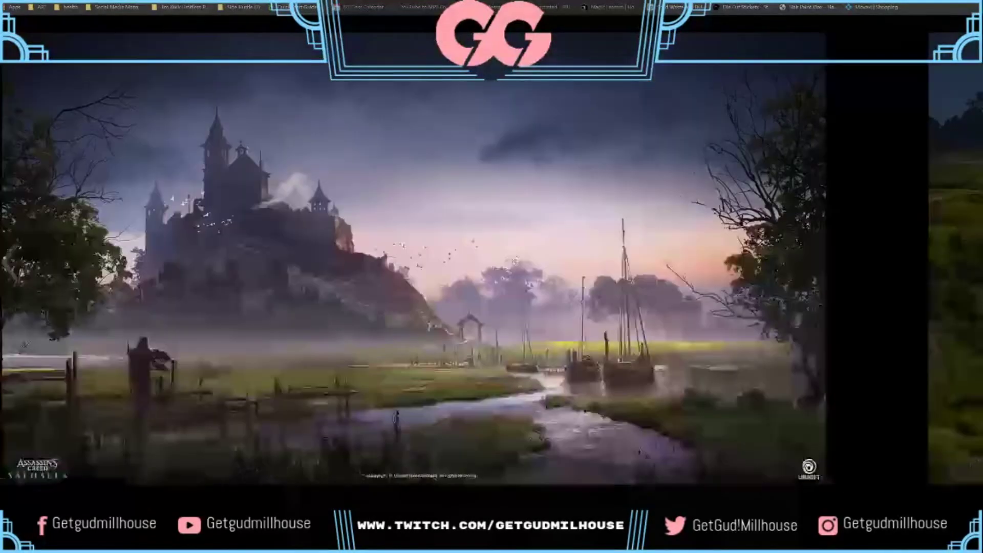
key(Right)
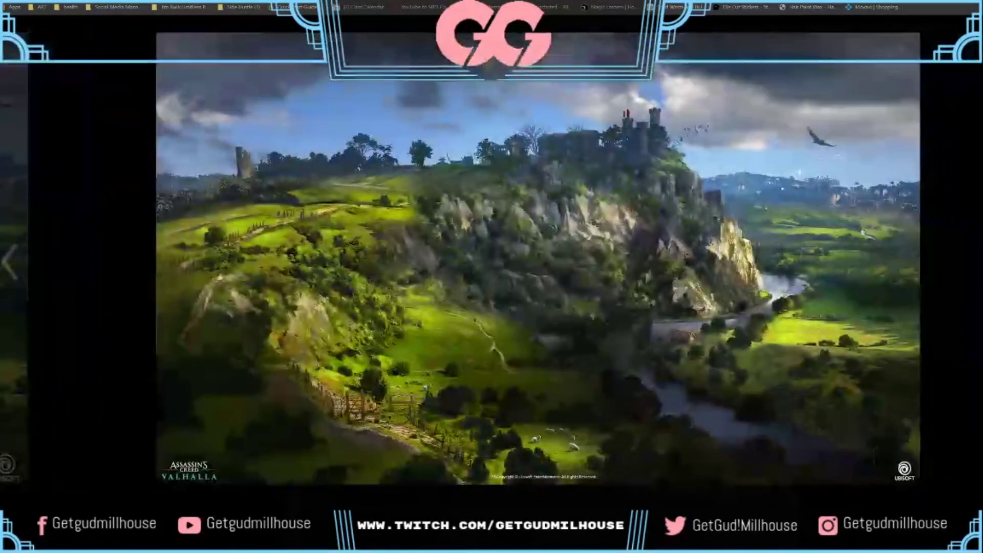
key(Right)
key(Right)
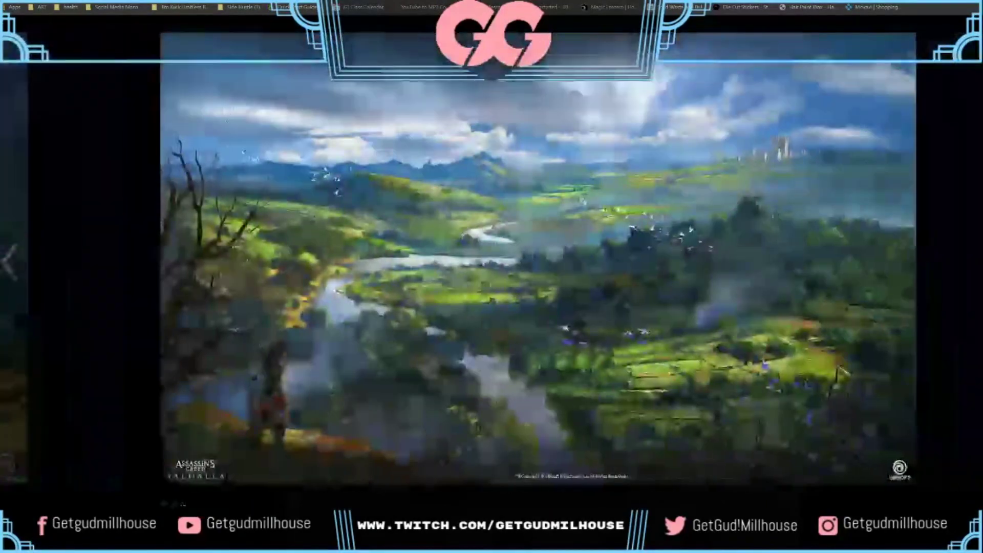
key(Right)
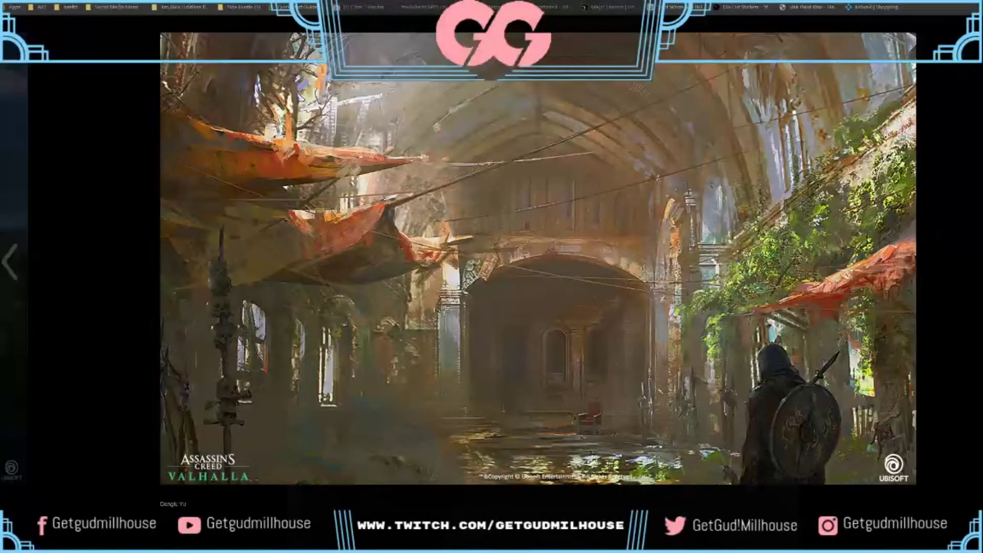
key(Right)
key(Right)
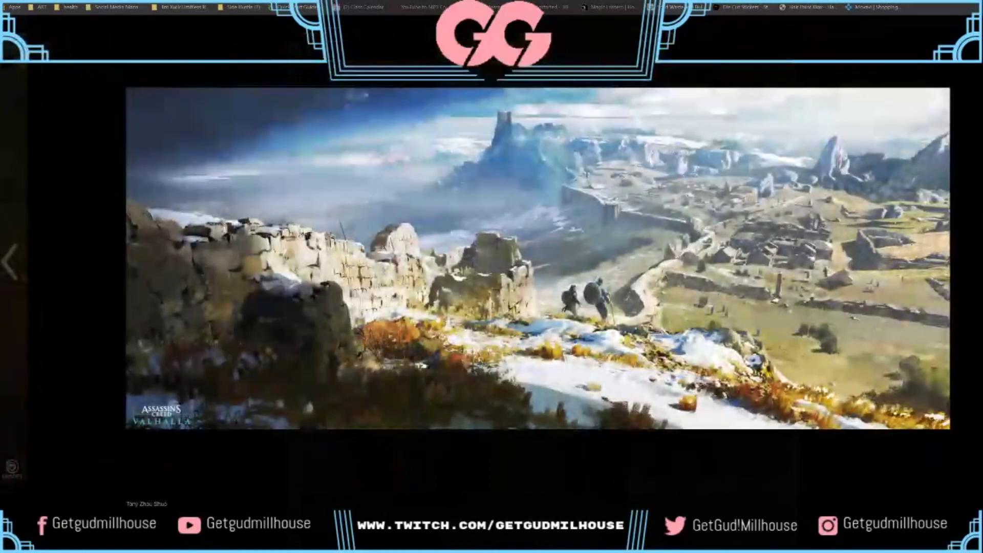
key(Right)
key(Right)
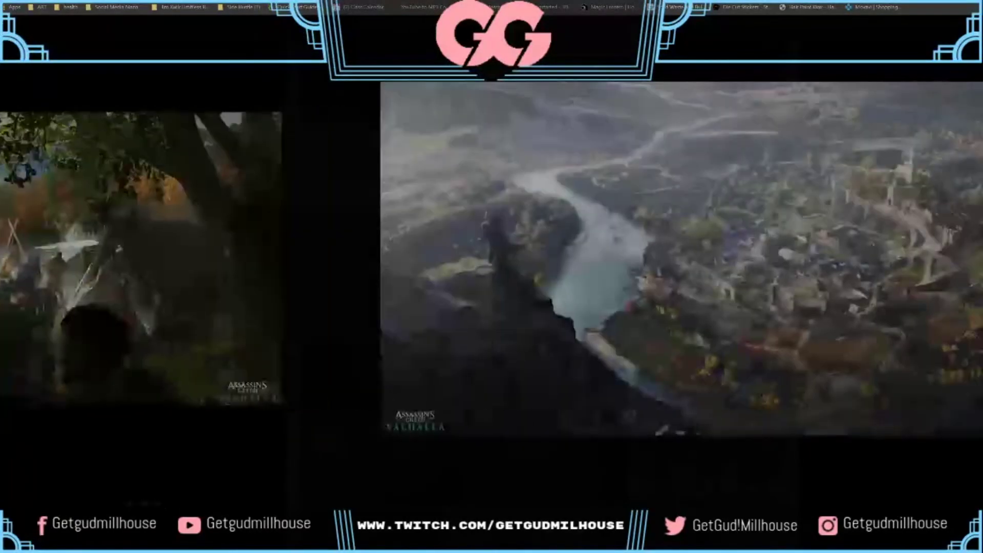
key(Right)
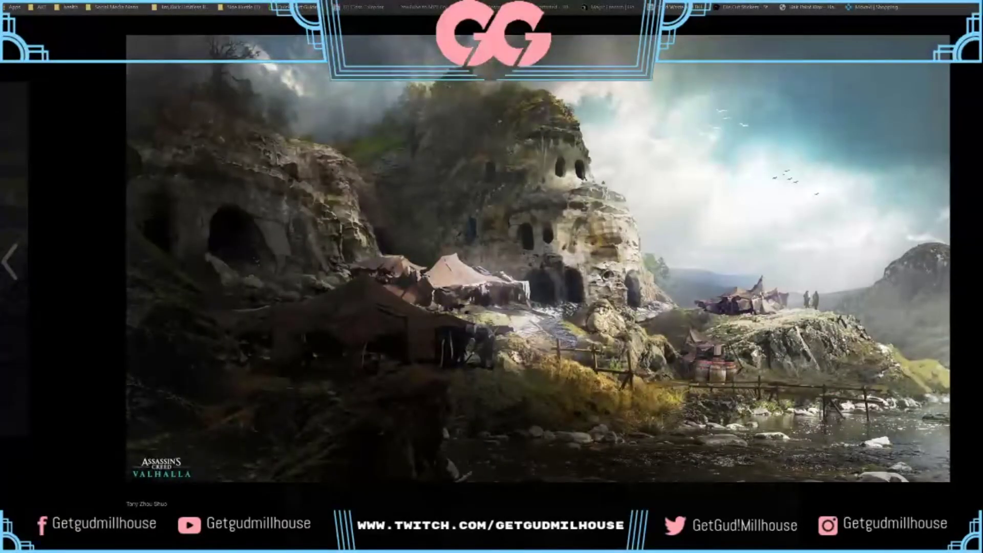
key(Right)
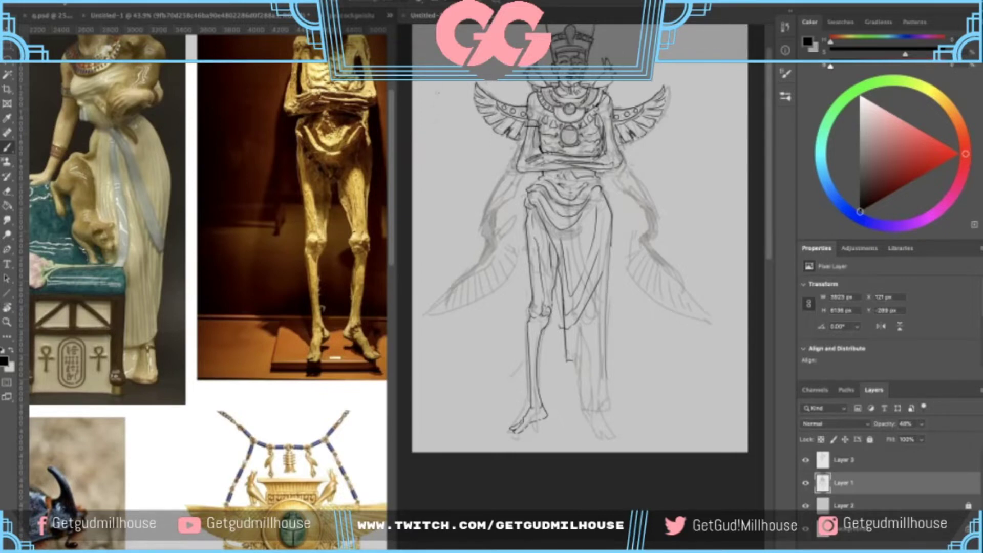
scroll(437, 93, up, 5)
key(super+minus)
drag(540, 319, 548, 266)
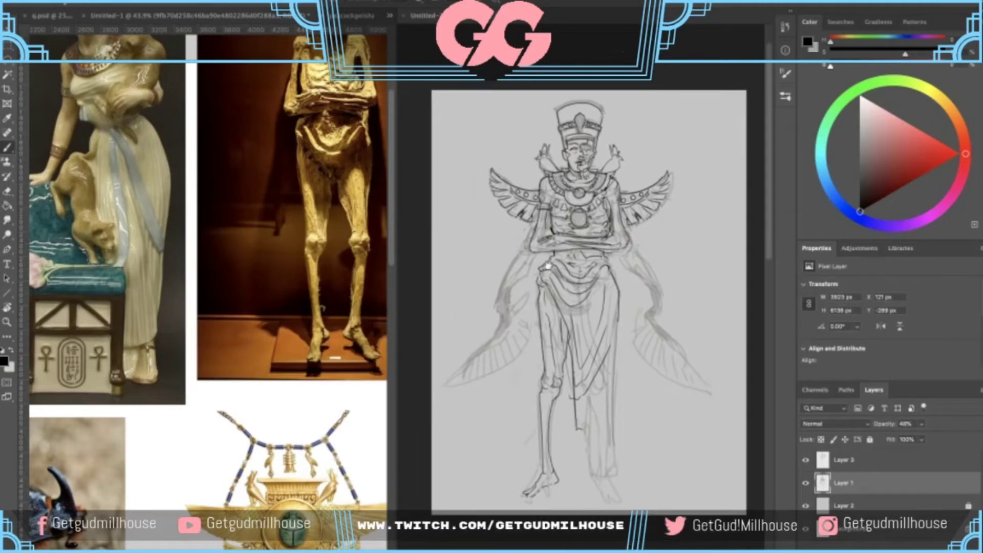
scroll(548, 265, up, 2)
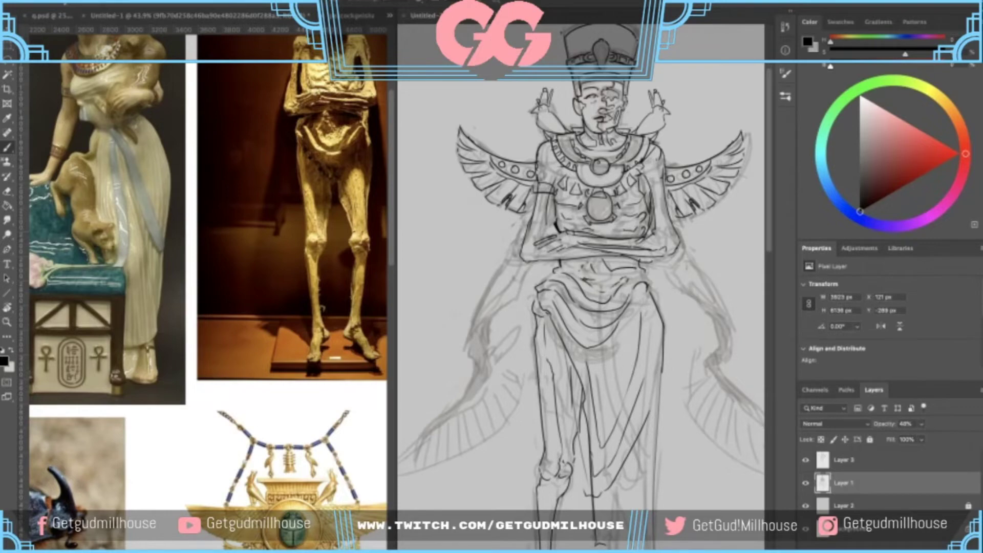
key(alt+Tab)
click(623, 155)
drag(542, 193, 520, 218)
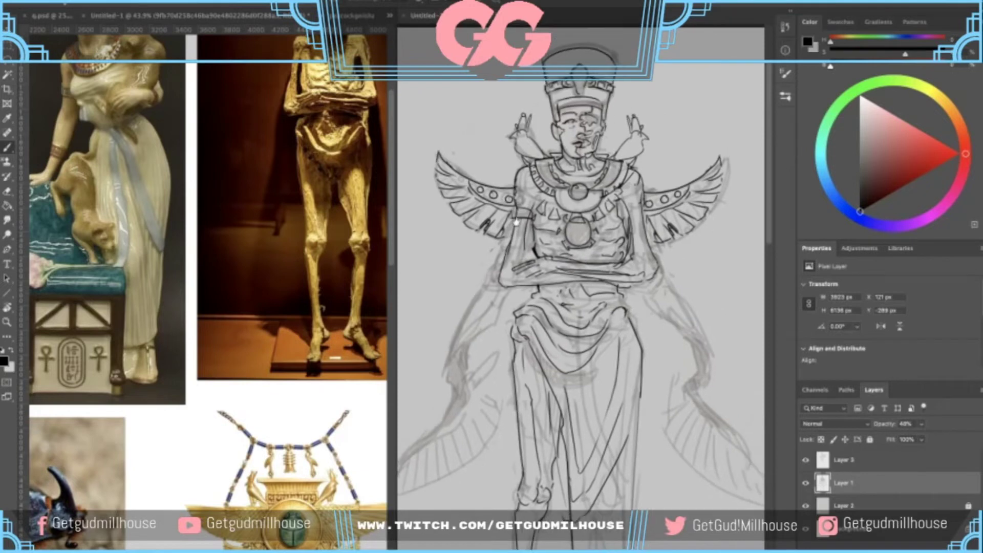
scroll(521, 219, down, 2)
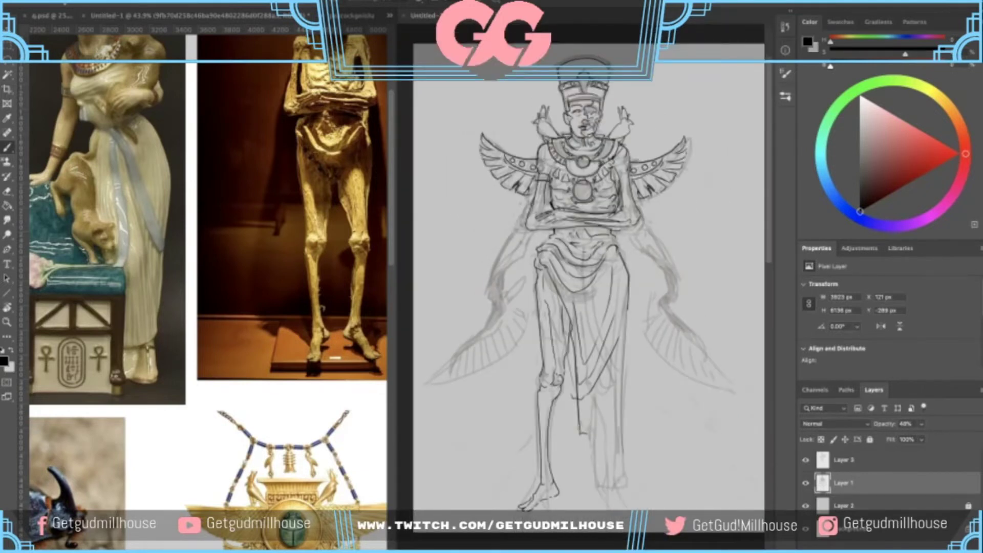
drag(536, 206, 552, 195)
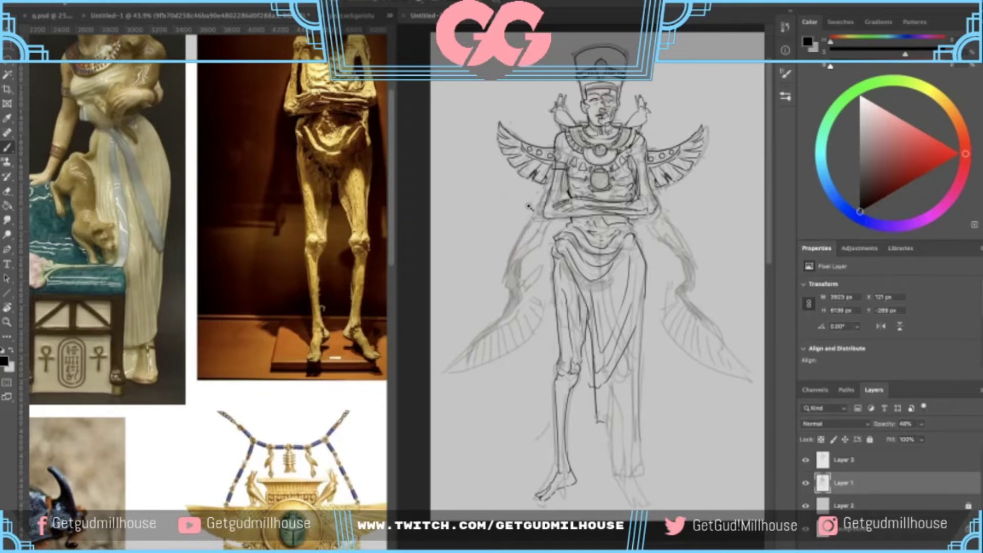
- Bring more of the reference board into view and make the line art layer, Layer 3, the active layer
scroll(579, 180, up, 2)
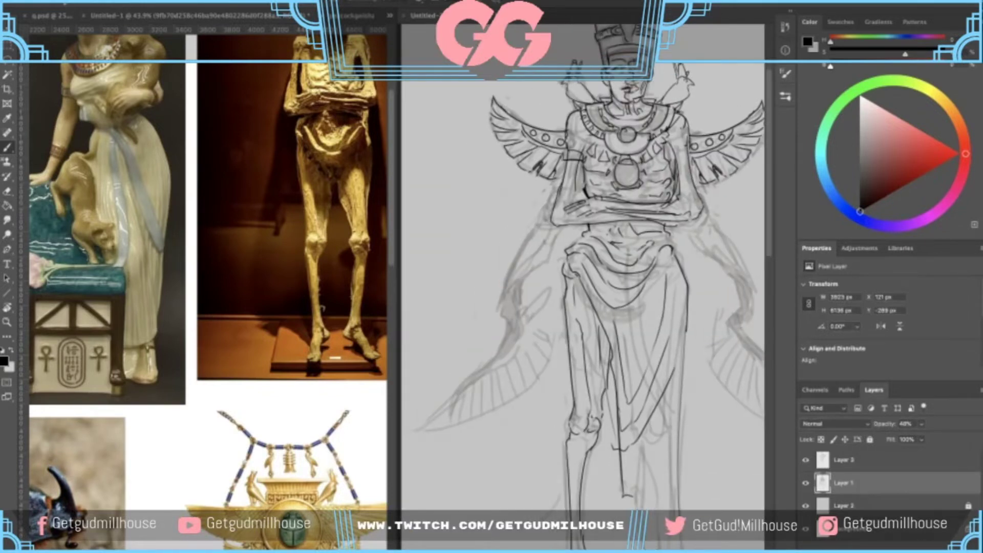
scroll(558, 197, down, 1)
drag(279, 238, 325, 240)
click(609, 195)
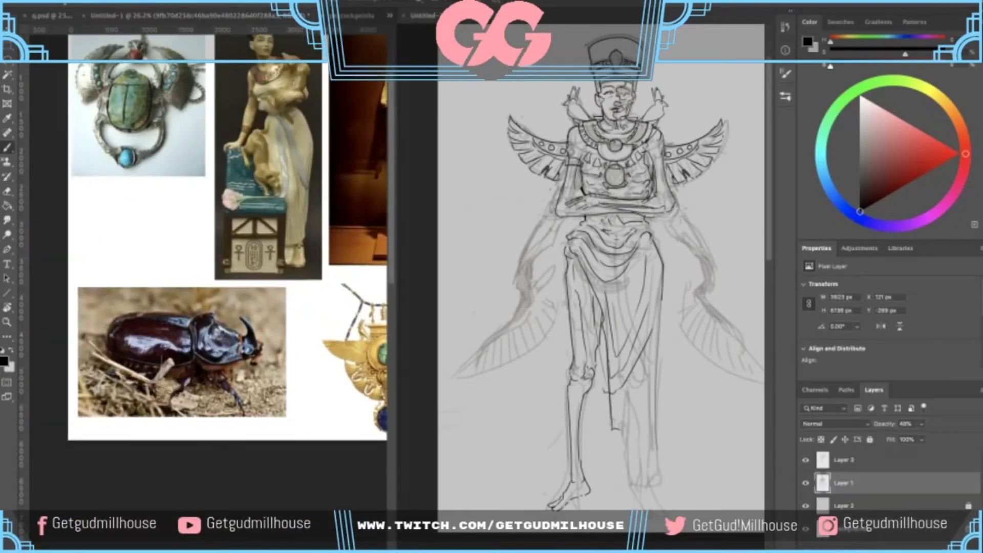
scroll(593, 197, up, 1)
click(855, 461)
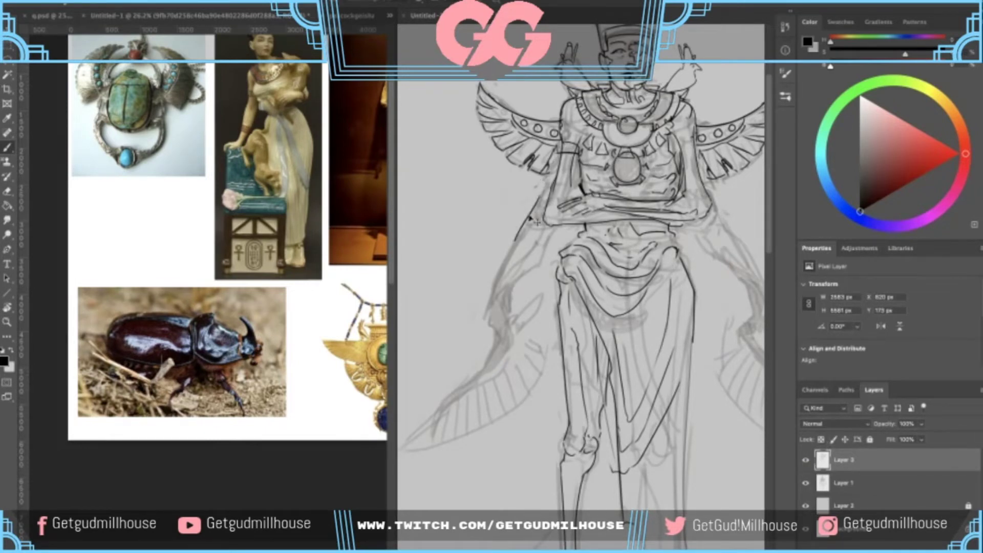
- Ink the upper limb of the left lower wing, from the elbow down to the wing's outer joint
mouse_move(547, 185)
mouse_down()
mouse_move(524, 227)
mouse_move(522, 215)
mouse_up()
key(super+z)
mouse_move(679, 188)
mouse_down()
mouse_move(687, 207)
mouse_move(677, 219)
mouse_up()
drag(678, 219, 692, 209)
mouse_move(502, 226)
mouse_down()
mouse_move(524, 232)
mouse_move(520, 247)
mouse_move(462, 302)
mouse_move(501, 224)
mouse_move(518, 230)
mouse_up()
- Ink the upper limb of the right lower wing, sloping from the elbow down to its outer joint
mouse_move(672, 241)
mouse_down()
mouse_move(627, 233)
mouse_move(623, 205)
mouse_move(651, 220)
mouse_move(644, 206)
mouse_up()
key(ctrl+z)
mouse_move(641, 202)
mouse_down()
mouse_move(694, 272)
mouse_move(646, 230)
mouse_move(682, 273)
mouse_up()
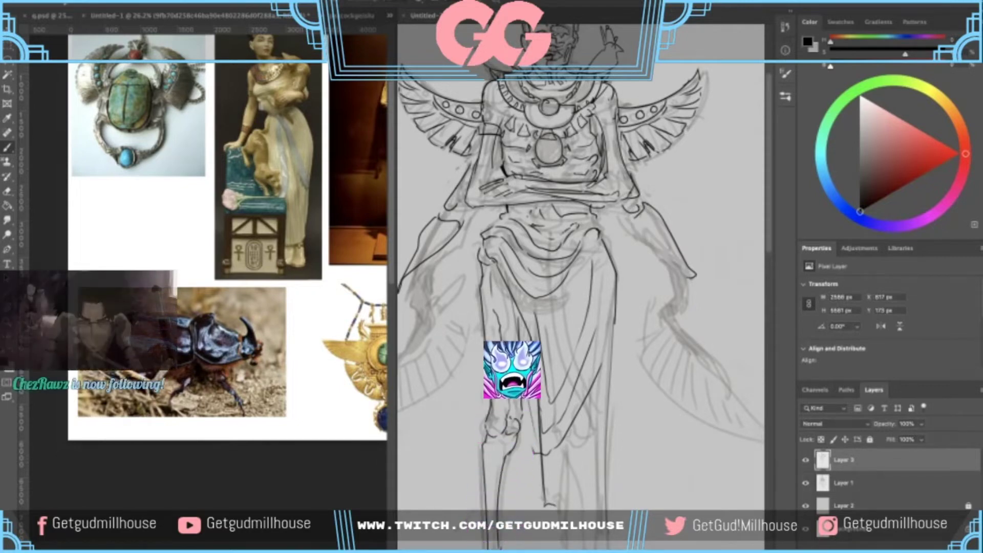
drag(614, 256, 591, 283)
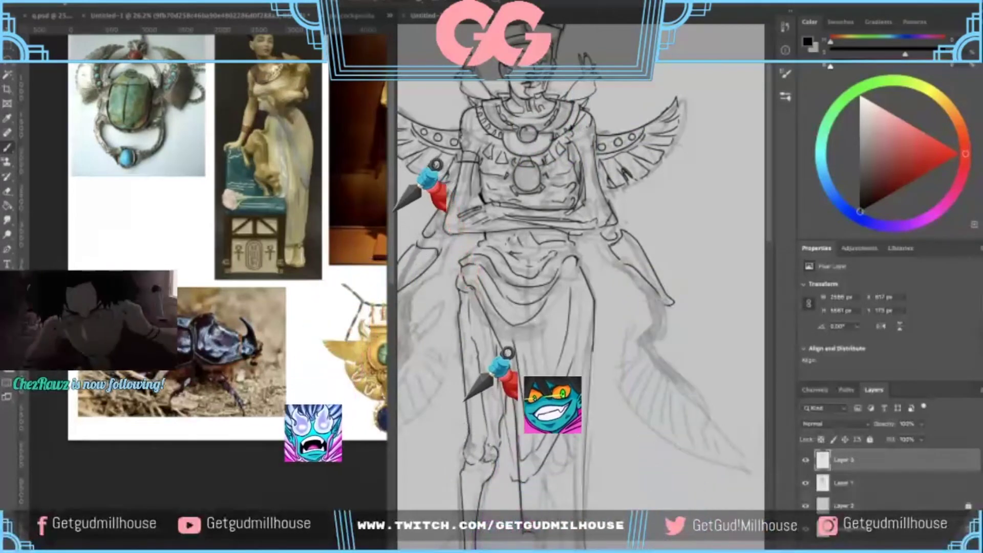
mouse_move(622, 246)
mouse_down()
mouse_move(633, 266)
mouse_move(643, 221)
mouse_move(680, 221)
mouse_up()
scroll(644, 221, down, 1)
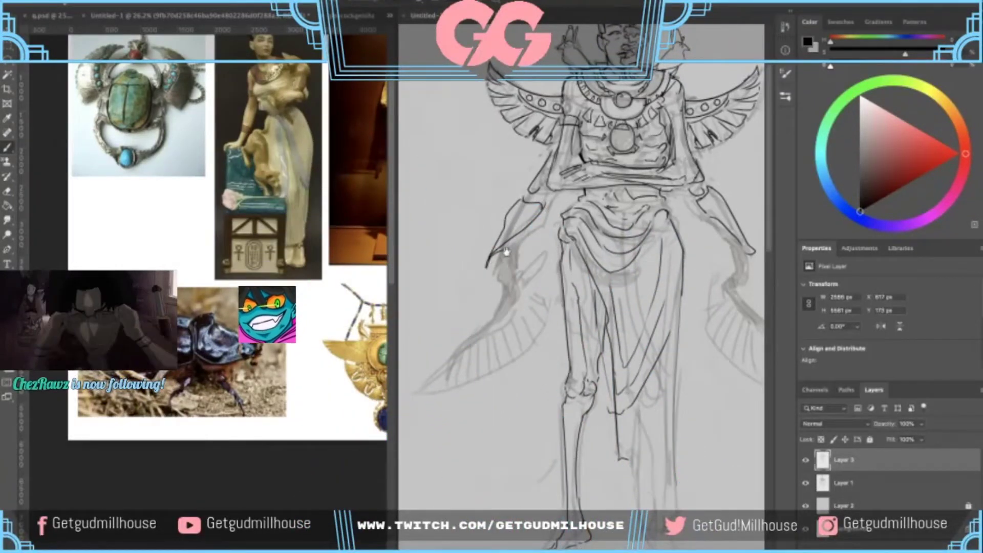
- Ink the bend below the left lower wing's outer joint on Layer 3, following the sketch
drag(502, 257, 512, 234)
shift+super+click(510, 235)
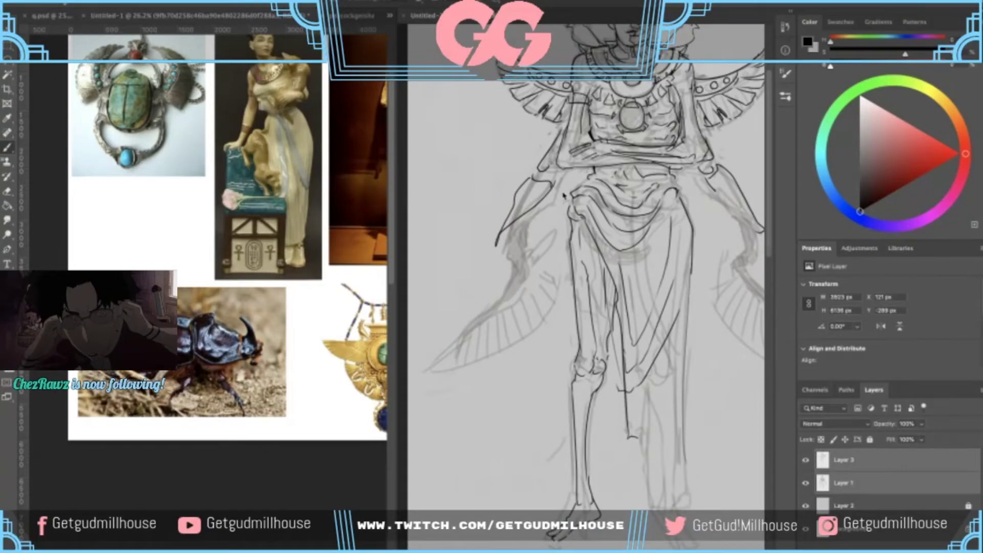
click(847, 459)
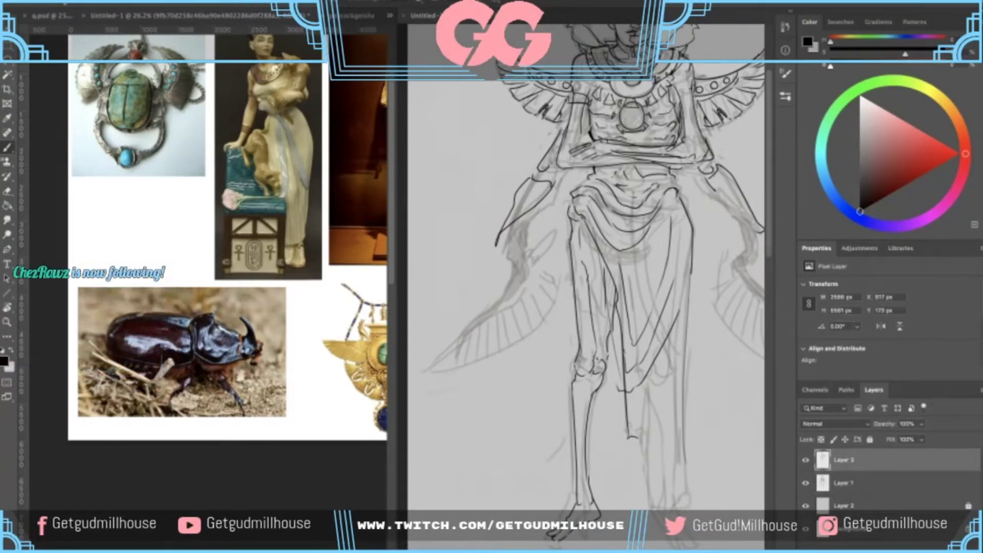
drag(499, 232, 504, 230)
scroll(503, 231, left, 1)
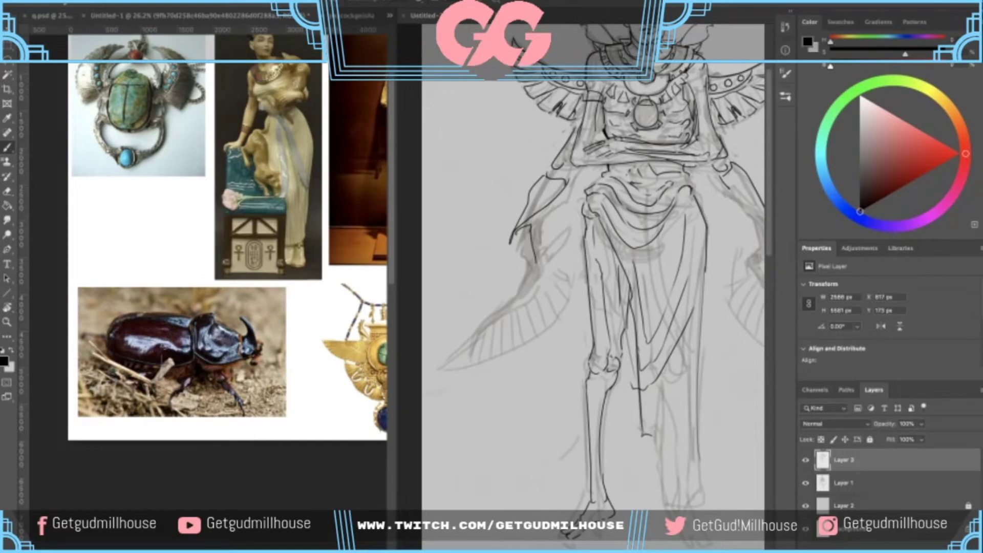
scroll(520, 296, down, 1)
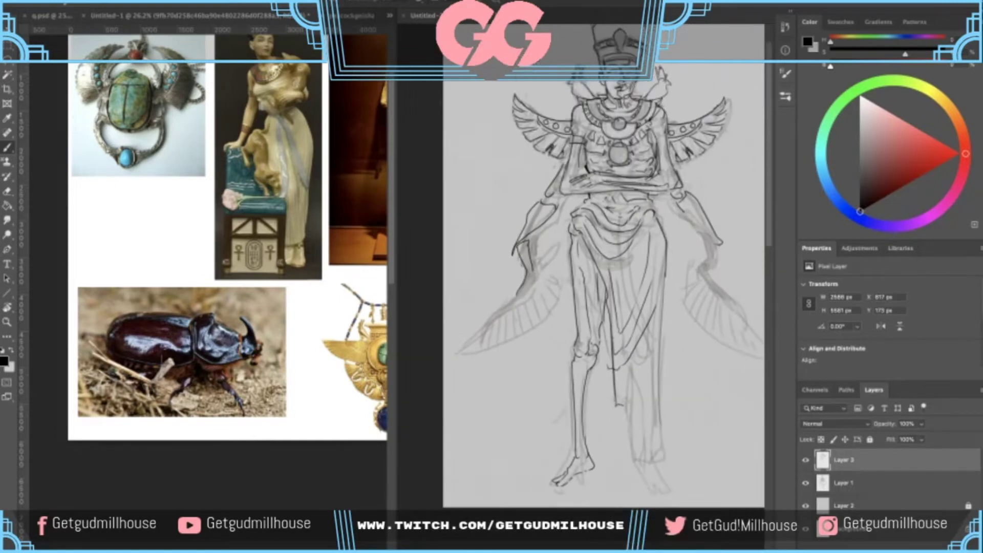
- Continue the left lower wing's outer edge from the bend down toward the wing tip
drag(535, 285, 553, 242)
scroll(549, 237, up, 1)
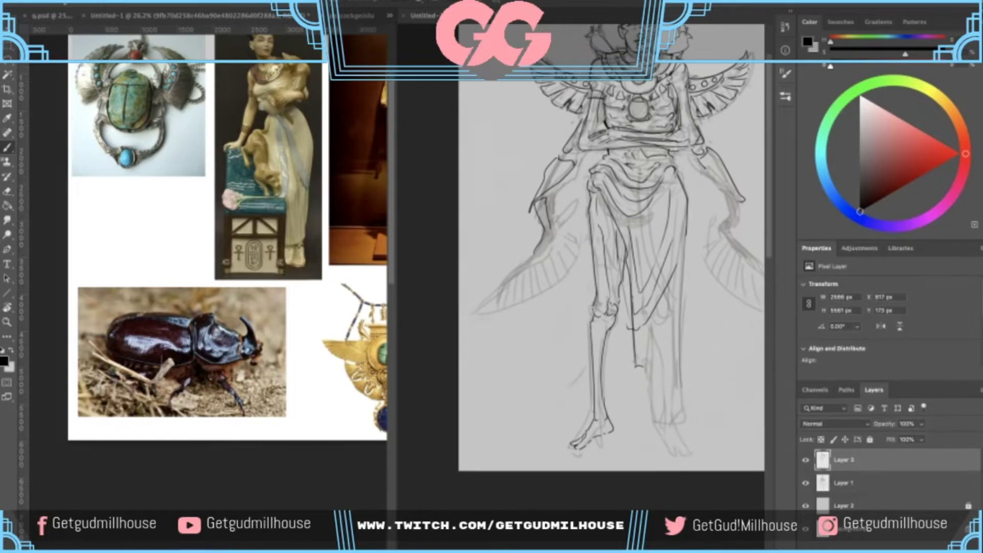
drag(553, 239, 541, 249)
drag(544, 247, 503, 280)
key(ctrl+z)
key(ctrl+z)
drag(530, 257, 527, 274)
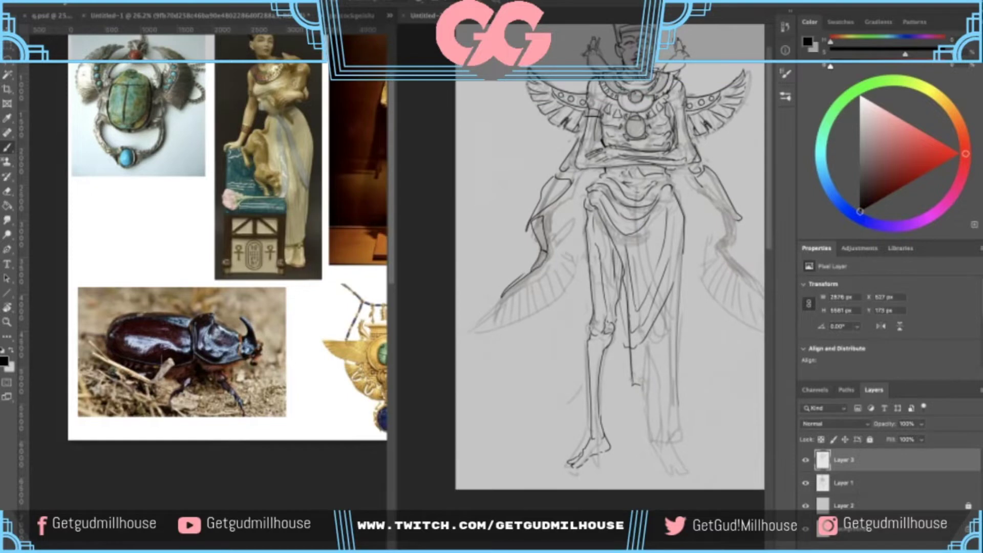
ctrl+click(528, 289)
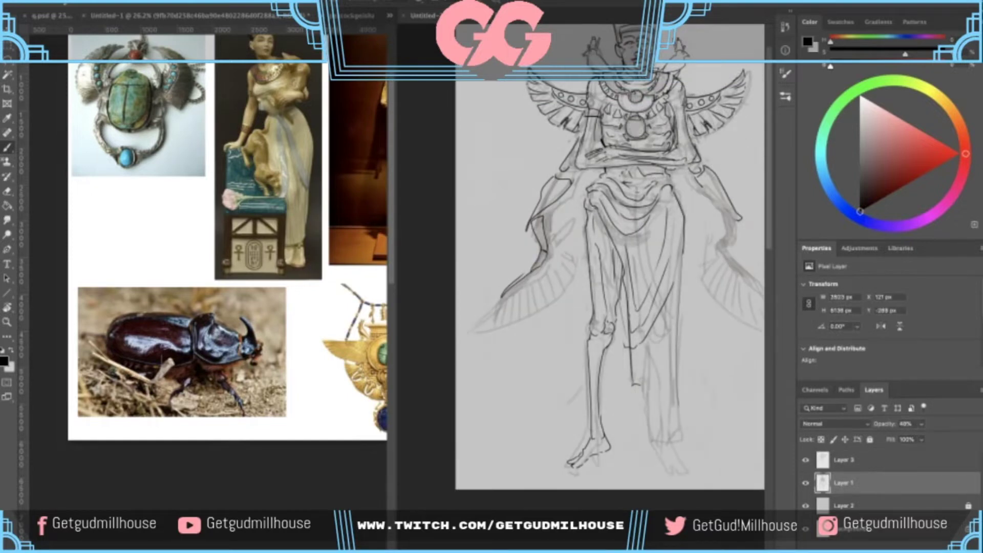
drag(569, 263, 585, 262)
key(ctrl+z)
key(alt+bracketright)
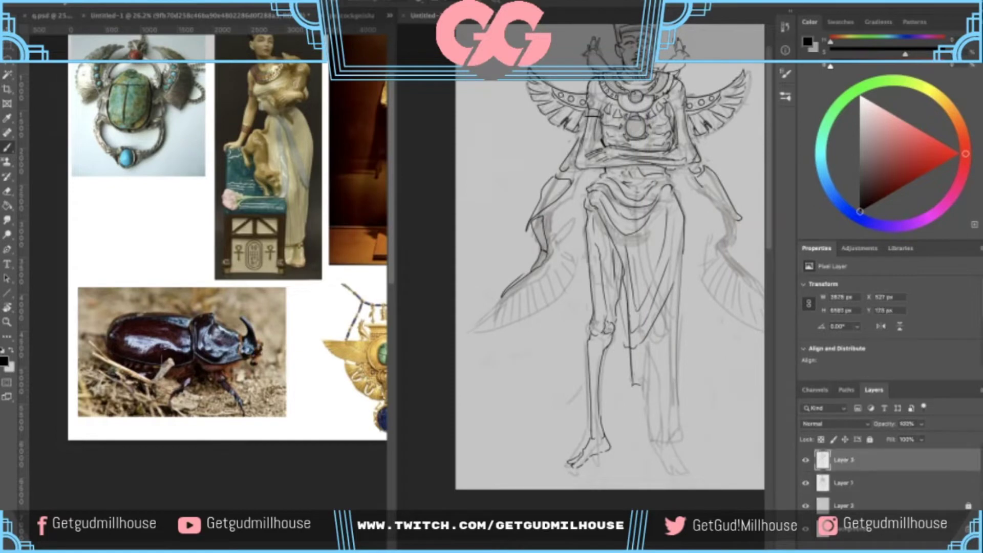
- Ink the curved inner edge of the left lower wing and close the outline at its pointed tip
drag(867, 197, 858, 213)
drag(565, 230, 573, 256)
drag(549, 208, 569, 204)
key(super+z)
mouse_move(566, 204)
mouse_down()
mouse_move(554, 304)
mouse_move(526, 320)
mouse_move(470, 315)
mouse_move(527, 319)
mouse_up()
key(super+z)
- Ink the curved inner edge of the right lower wing down to its tip, redoing strokes that miss the sketch
drag(719, 232, 666, 241)
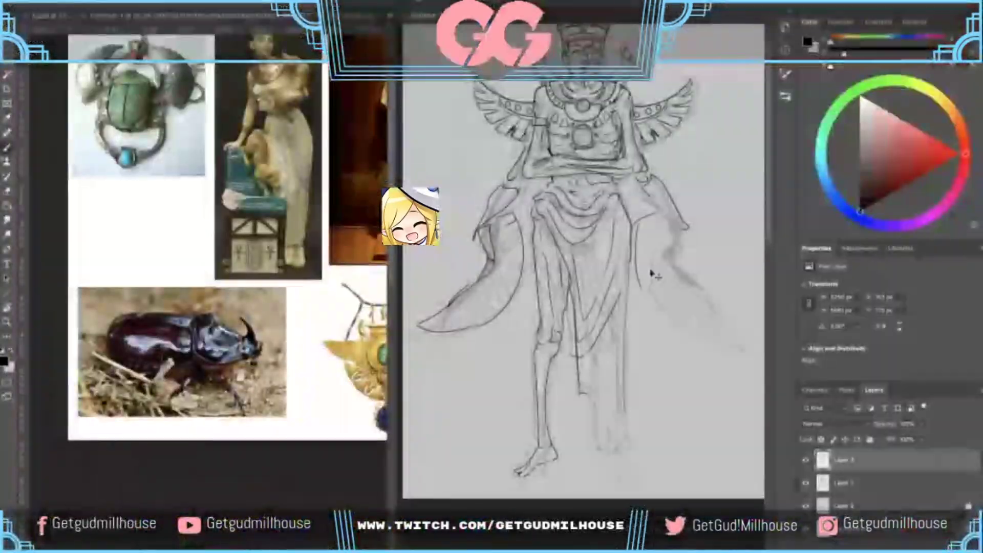
drag(635, 221, 721, 339)
key(ctrl+z)
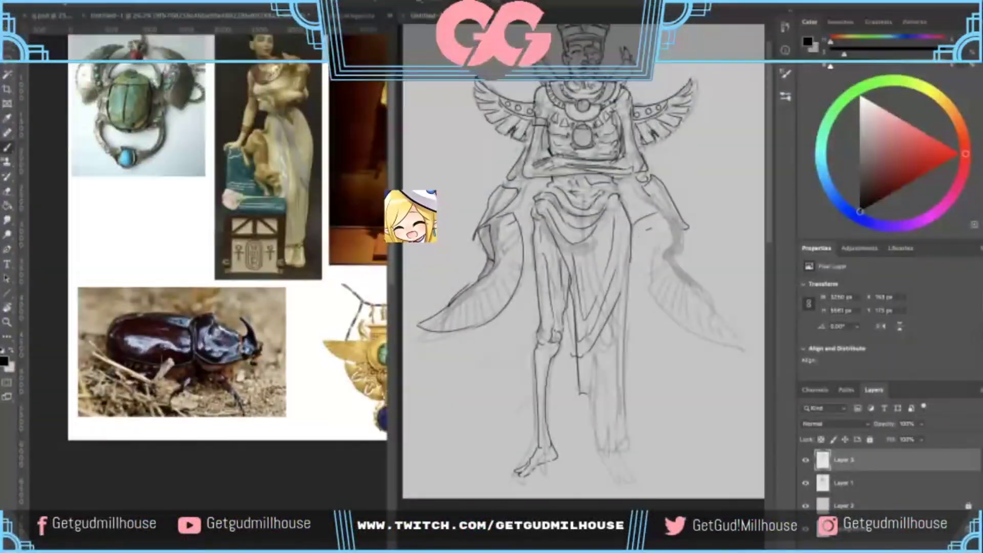
mouse_move(646, 226)
mouse_down()
mouse_move(691, 324)
mouse_move(731, 333)
mouse_up()
key(ctrl+z)
mouse_move(673, 223)
mouse_down()
mouse_move(669, 256)
mouse_move(684, 278)
mouse_up()
drag(639, 211, 637, 245)
drag(675, 293, 701, 335)
key(ctrl+z)
key(ctrl+z)
key(ctrl+z)
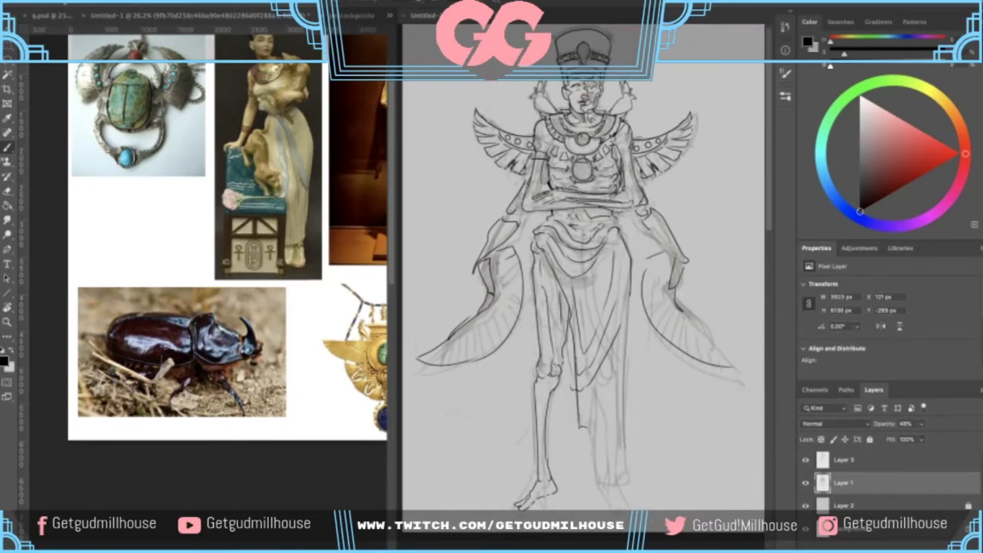
- Ink the right lower wing's outer edge on Layer 3, from below the joint toward the tip
click(825, 460)
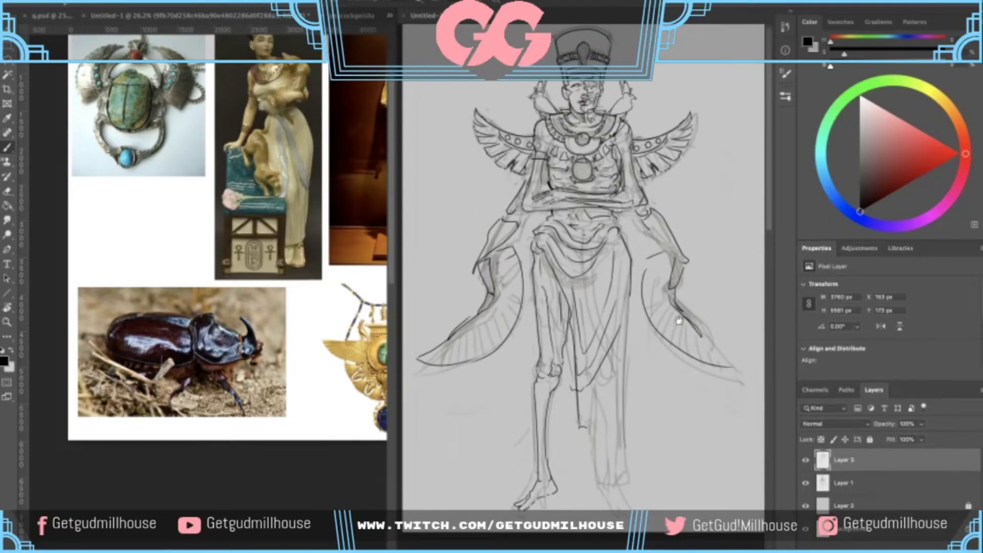
scroll(662, 343, down, 1)
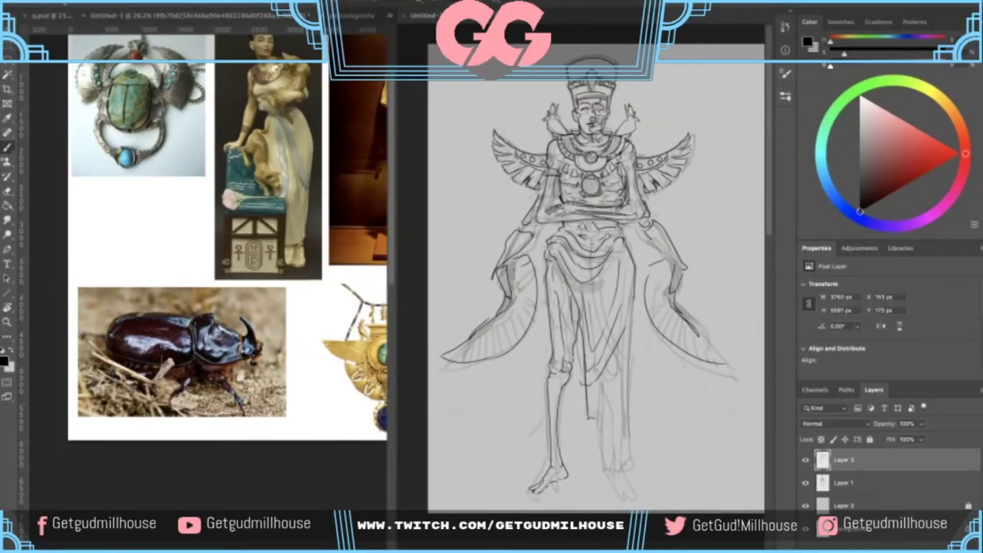
scroll(700, 290, up, 1)
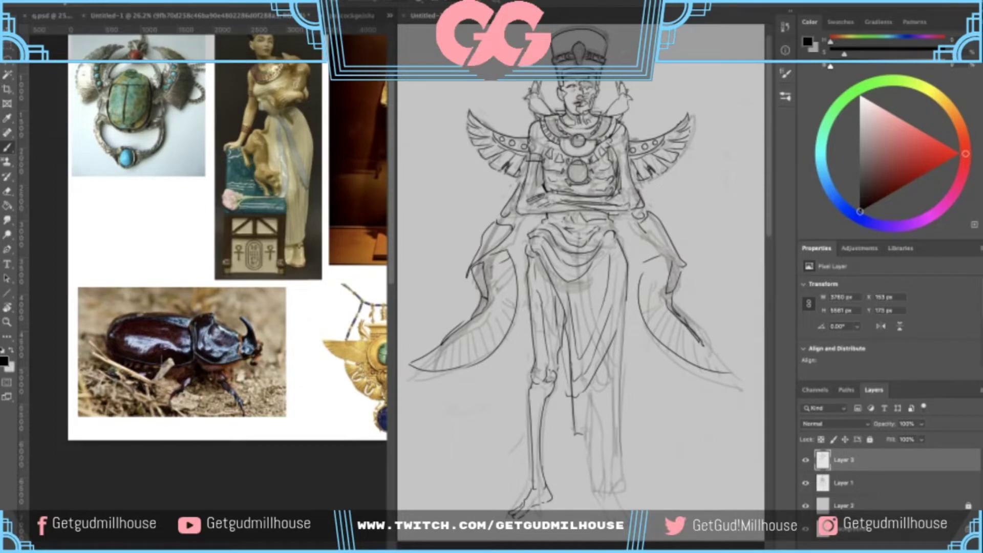
mouse_move(707, 351)
mouse_down()
mouse_move(737, 373)
mouse_move(714, 399)
mouse_up()
drag(733, 265, 696, 247)
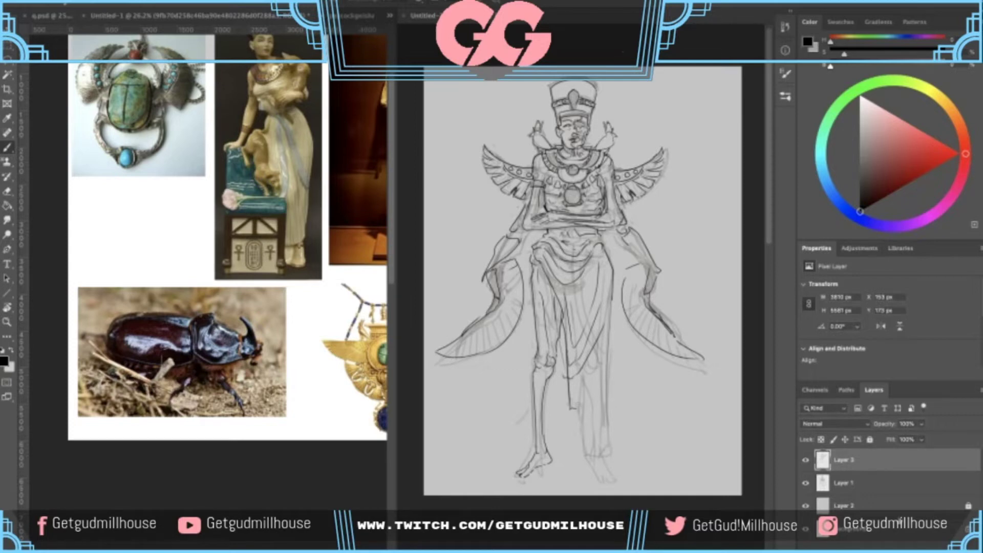
- Ink the right skirt panel's inner edge and hem above the ankle, plus the ragged end of the hanging cloth strip
mouse_move(598, 424)
mouse_down()
mouse_move(591, 388)
mouse_move(603, 406)
mouse_move(597, 400)
mouse_up()
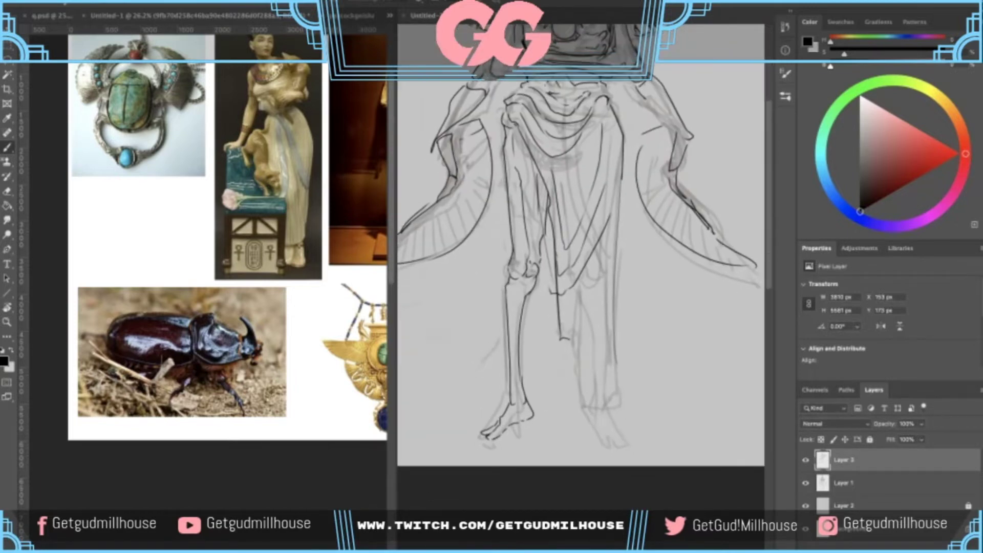
mouse_move(572, 340)
mouse_down()
mouse_move(609, 402)
mouse_move(621, 365)
mouse_up()
scroll(581, 256, up, 2)
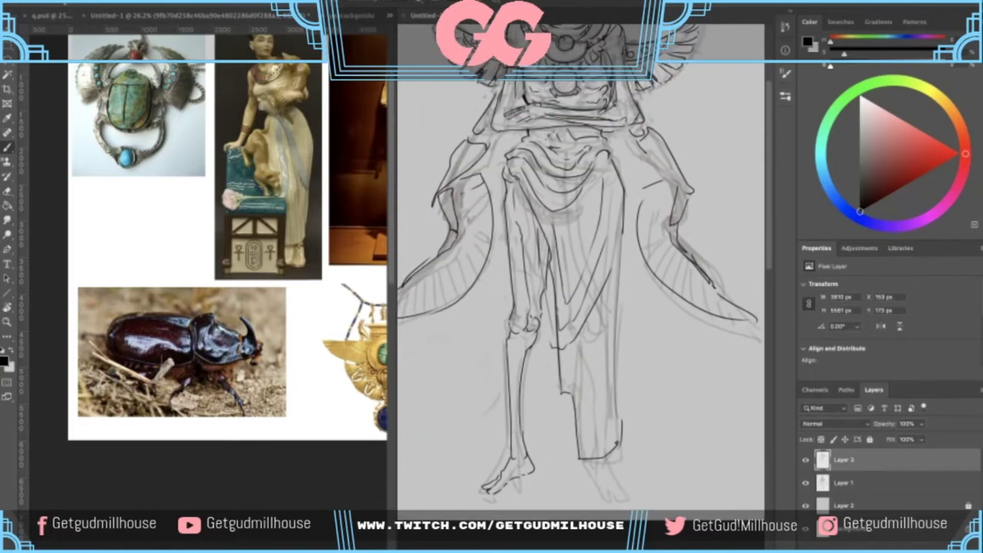
mouse_move(541, 381)
mouse_down()
mouse_move(560, 428)
mouse_move(571, 426)
mouse_up()
drag(568, 402, 560, 477)
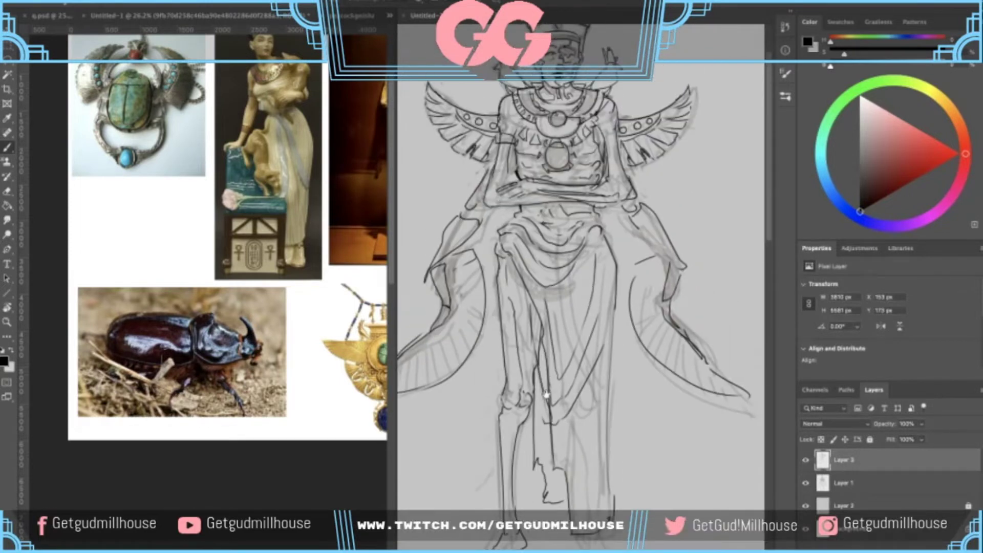
- Ink long fold lines in the cloth over the left thigh, beside the skirt's front slit
scroll(584, 287, up, 2)
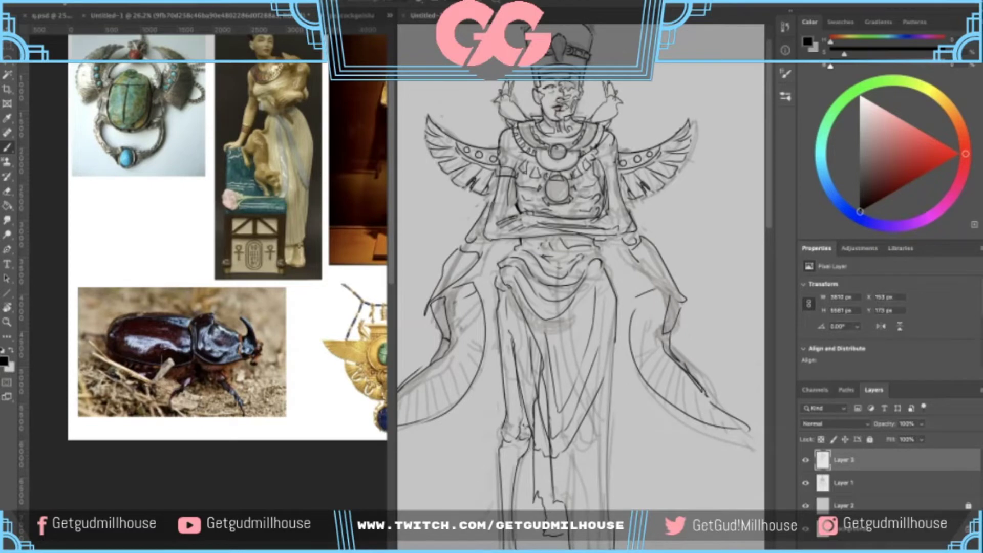
scroll(534, 499, down, 2)
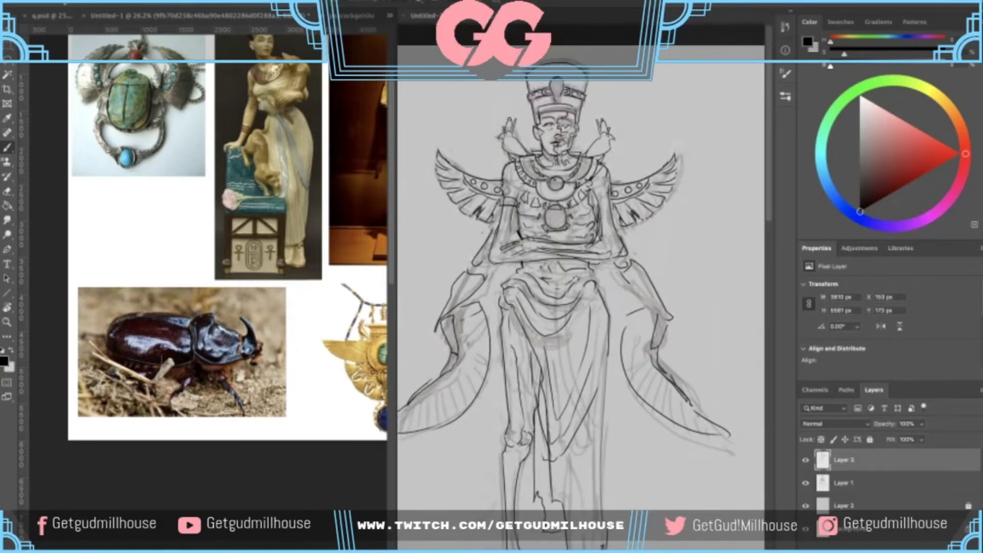
drag(521, 372, 535, 464)
scroll(539, 463, down, 1)
drag(520, 351, 551, 460)
key(ctrl+z)
key(ctrl+z)
drag(513, 349, 547, 461)
key(ctrl+z)
scroll(517, 386, down, 1)
scroll(538, 322, down, 3)
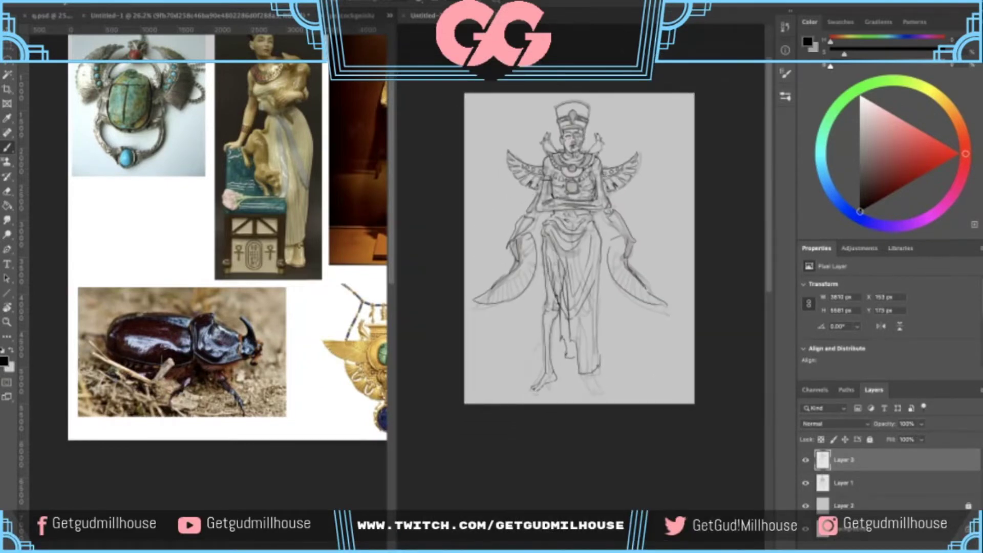
- Ink the outer contour and heel of the right foot below the skirt hem on Layer 3
drag(602, 340, 646, 308)
drag(593, 265, 618, 307)
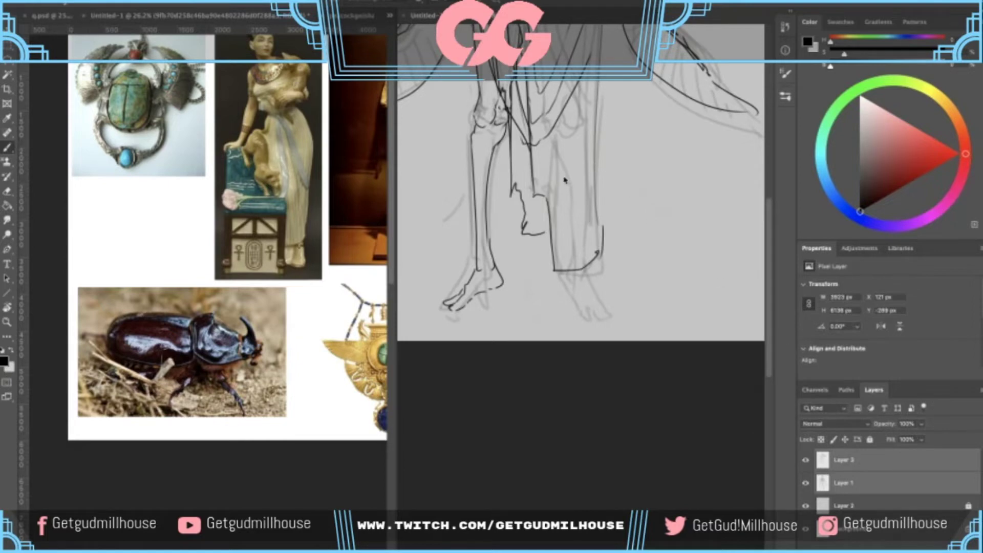
click(872, 467)
mouse_move(582, 263)
mouse_down()
mouse_move(581, 293)
mouse_move(608, 301)
mouse_up()
key(ctrl+z)
drag(593, 278, 619, 296)
key(ctrl+z)
key(ctrl+z)
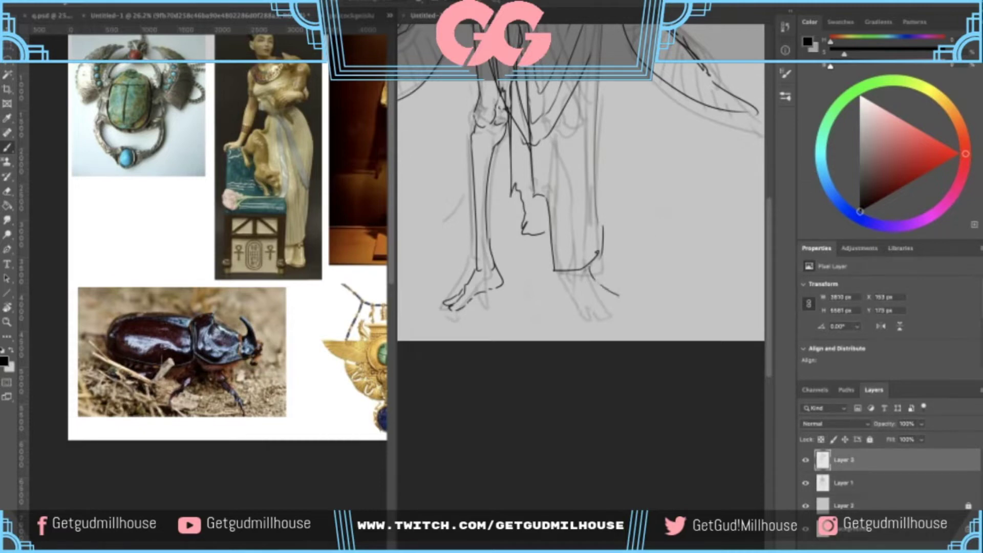
mouse_move(563, 271)
mouse_down()
mouse_move(573, 286)
mouse_move(565, 281)
mouse_up()
key(ctrl+z)
key(ctrl+z)
- Ink the toes and inner side of the right foot on Layer 3 to complete it
click(865, 482)
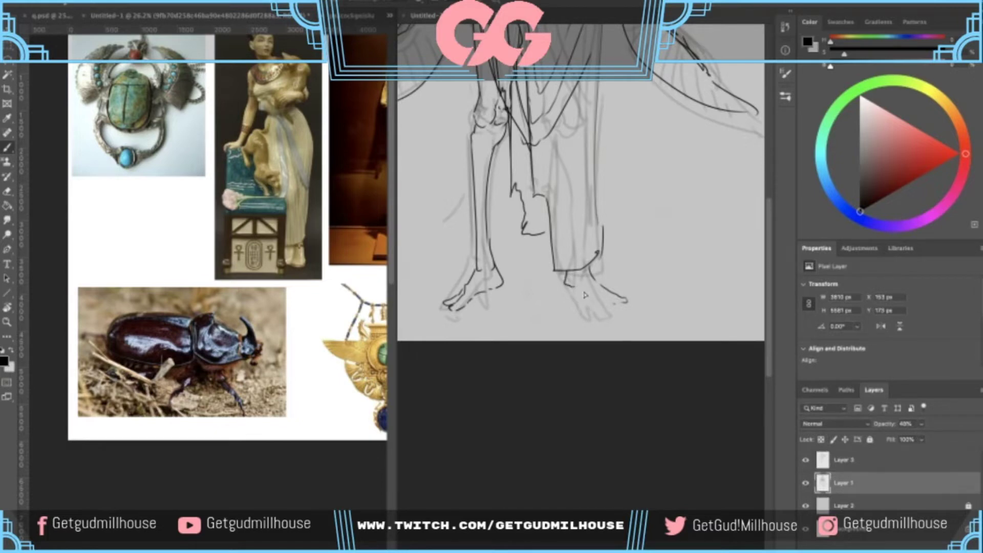
click(844, 464)
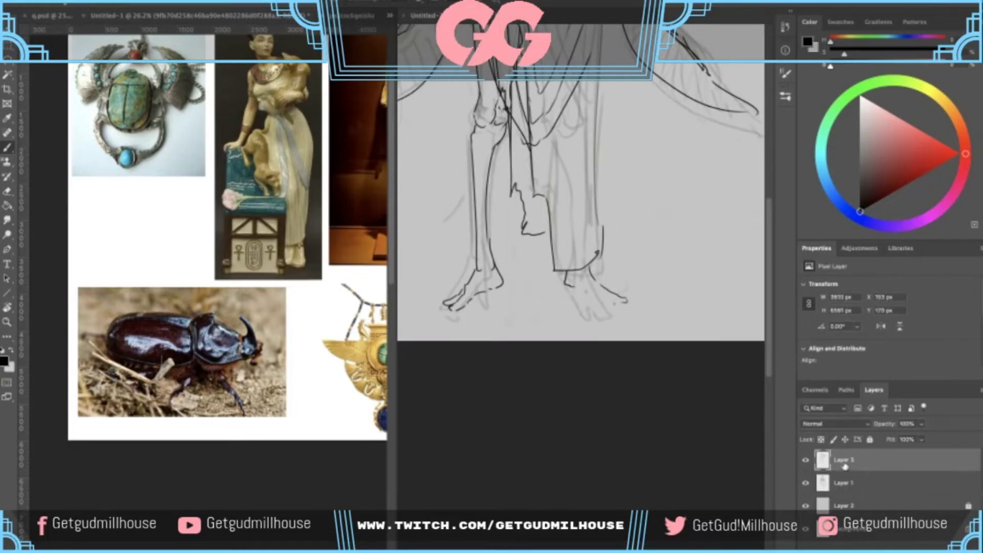
mouse_move(576, 289)
mouse_down()
mouse_move(612, 315)
mouse_move(558, 328)
mouse_up()
key(super+minus)
key(super+minus)
drag(552, 214, 563, 322)
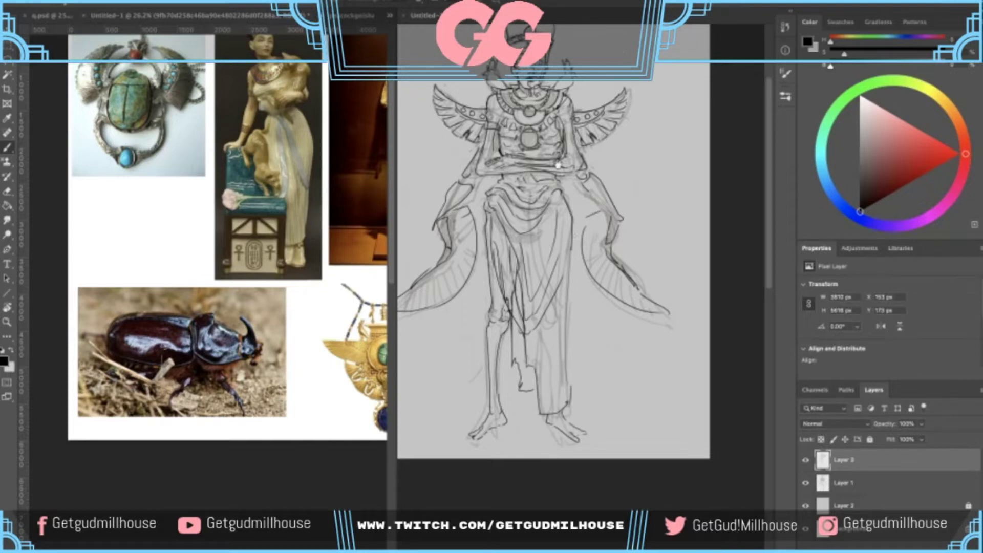
- Ink small jagged details at both elbows, where the lower wings begin
scroll(574, 202, up, 4)
drag(598, 191, 626, 225)
scroll(609, 274, down, 4)
drag(580, 256, 594, 303)
scroll(537, 261, up, 5)
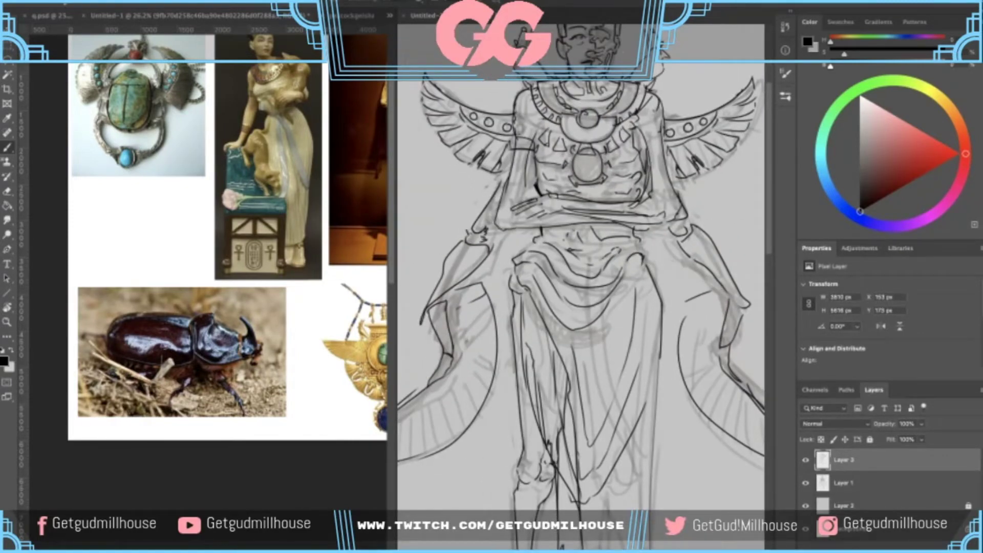
mouse_move(688, 220)
mouse_down()
mouse_move(694, 214)
mouse_move(672, 232)
mouse_move(609, 240)
mouse_up()
drag(625, 189, 668, 192)
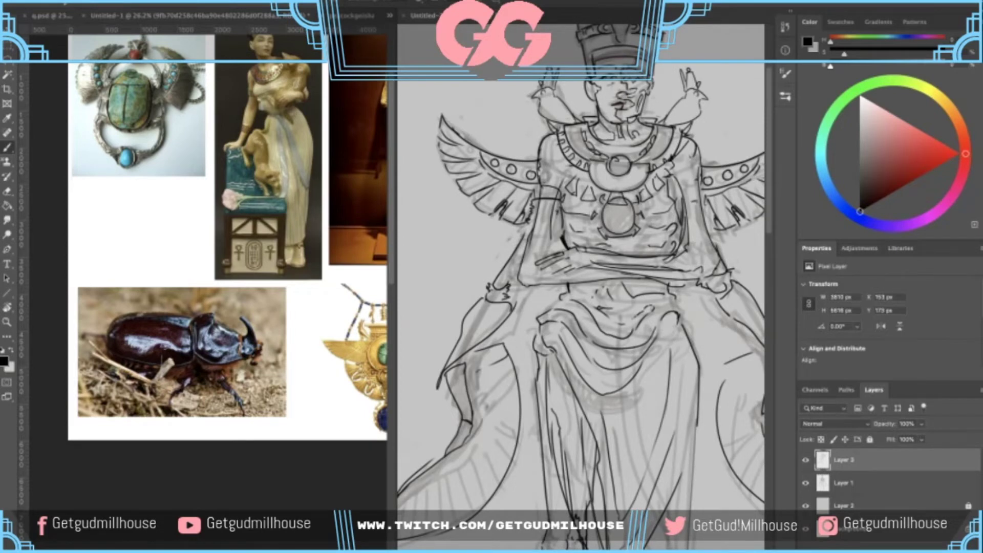
- Hide the sketch layer, Layer 1, so only the inked line art shows on the whole figure
mouse_move(668, 183)
mouse_down()
mouse_move(629, 204)
mouse_move(589, 206)
mouse_up()
drag(588, 206, 538, 159)
click(807, 484)
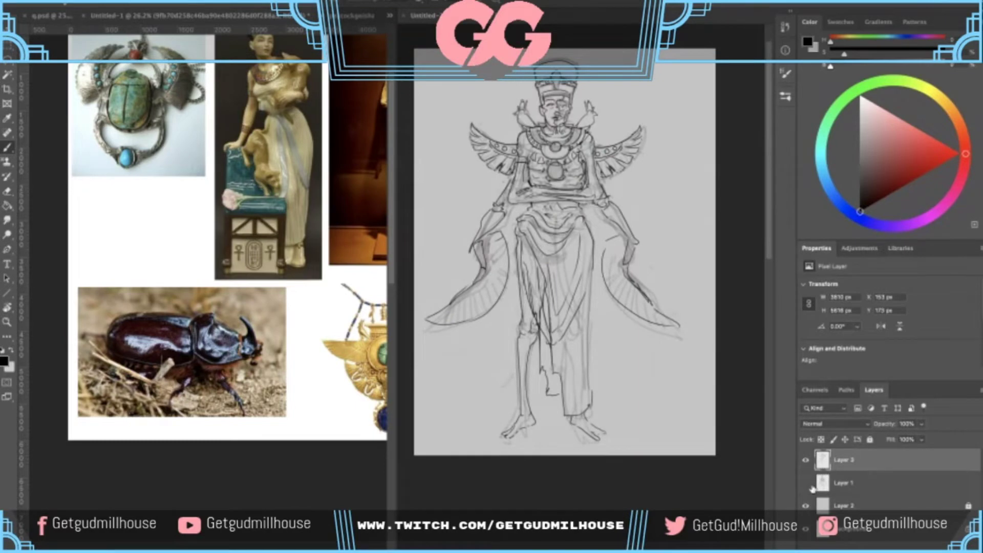
- Hide the Layer 1 sketch and erase the overlapping lines in the skirt's front opening above the bare knee on Layer 3
click(810, 487)
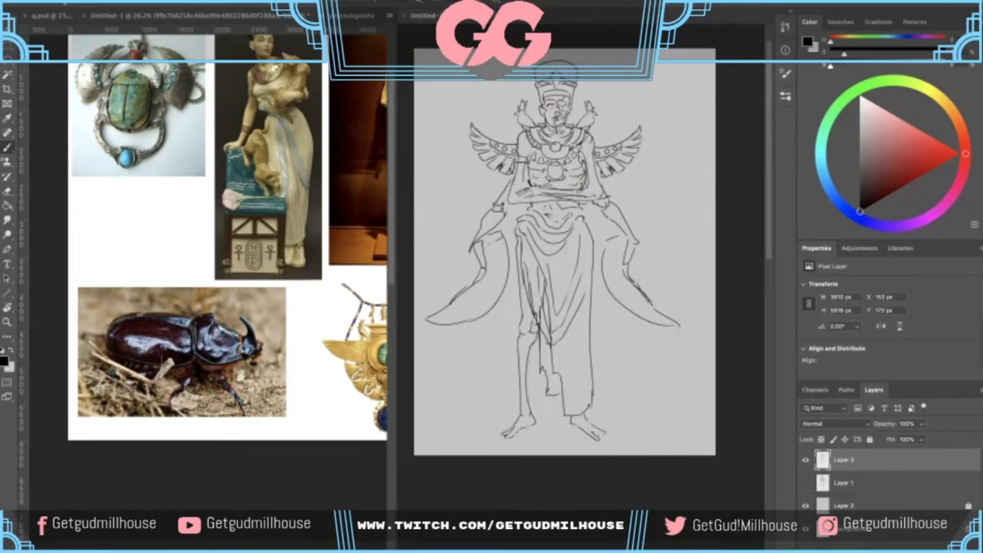
drag(570, 328, 572, 360)
key(e)
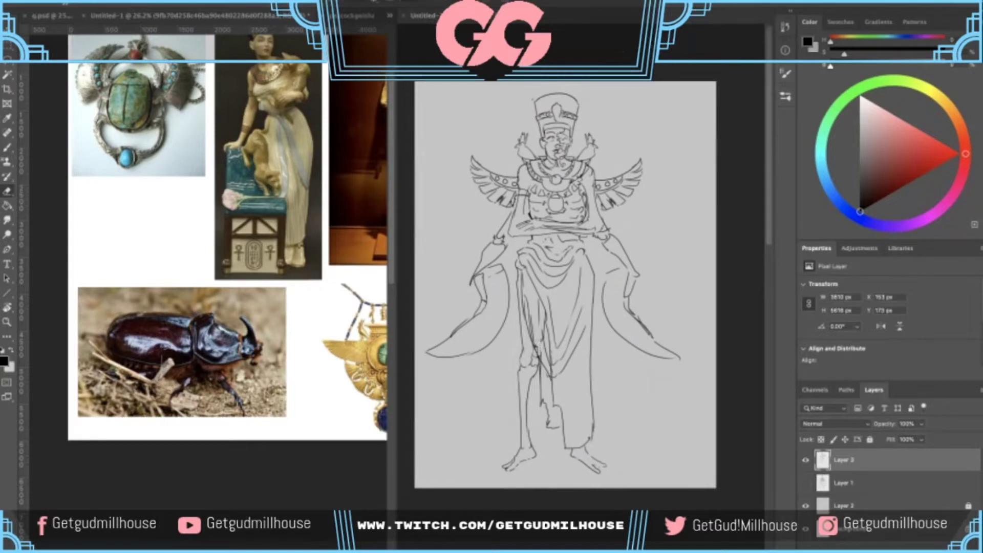
drag(544, 317, 546, 333)
mouse_move(531, 330)
mouse_down()
mouse_move(525, 297)
mouse_move(541, 360)
mouse_up()
key(b)
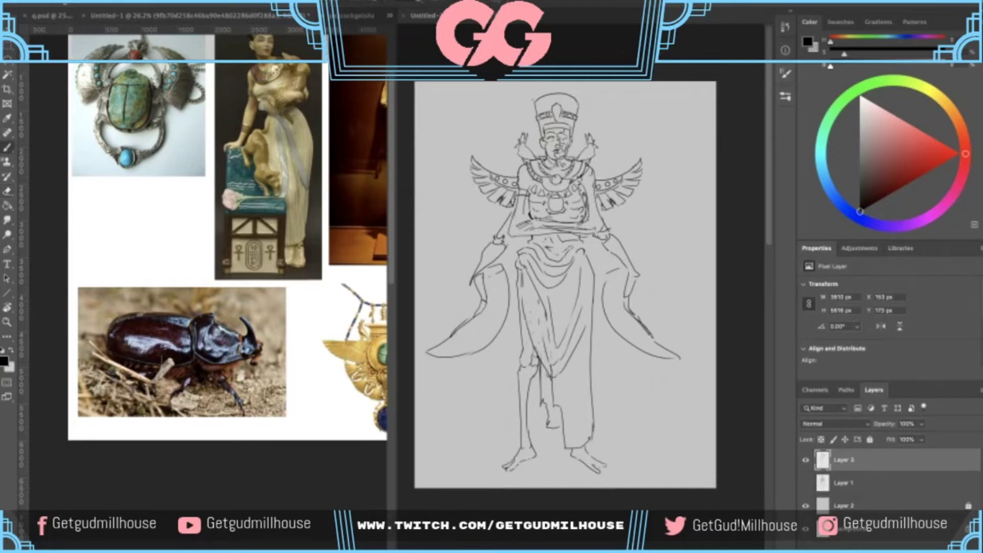
- Clear the stray line fragments around the lower tip of the skirt's front drape
key(super+z)
key(e)
drag(550, 368, 553, 386)
drag(574, 349, 564, 367)
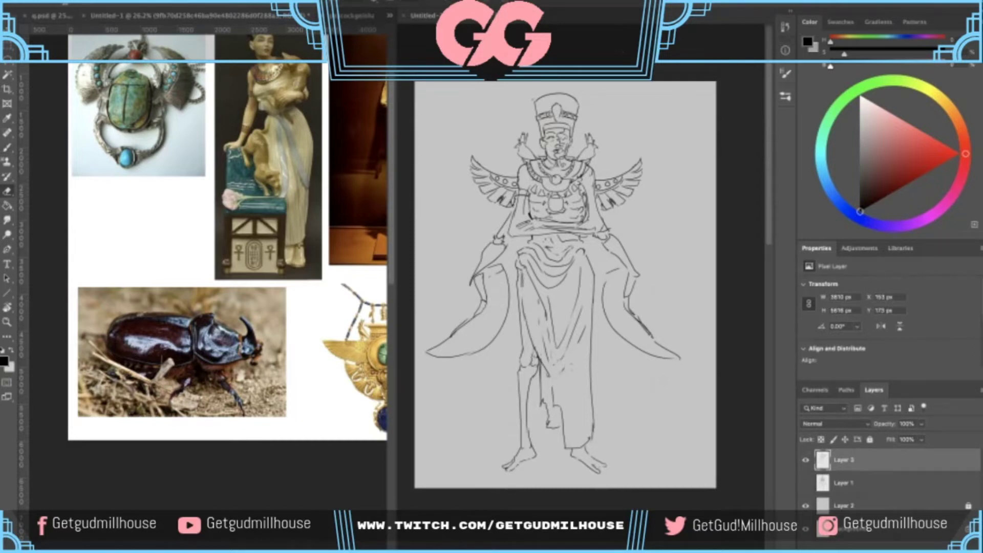
key(super+z)
key(super+z)
key(l)
key(super+d)
mouse_move(557, 374)
mouse_down()
mouse_move(548, 353)
mouse_move(570, 387)
mouse_up()
key(BackSpace)
key(super+d)
- Redraw the skirt's front drape with long fold lines and a rounded lower edge, adding folds toward the hem
key(b)
key(super+z)
drag(530, 300, 554, 373)
drag(586, 287, 578, 347)
key(super+z)
drag(585, 269, 574, 369)
drag(586, 316, 569, 458)
key(super+z)
key(super+z)
drag(564, 460, 563, 425)
drag(569, 369, 562, 400)
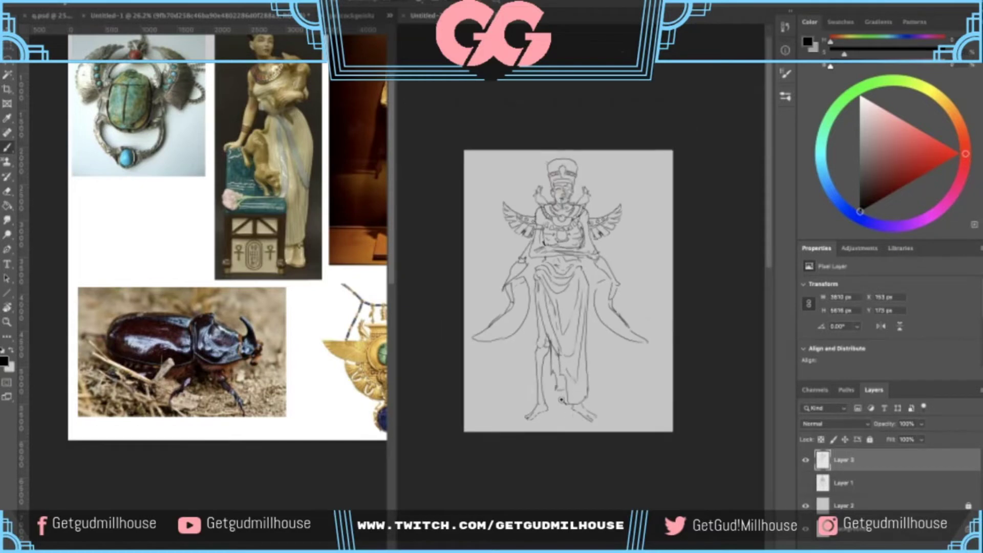
key(ctrl+plus)
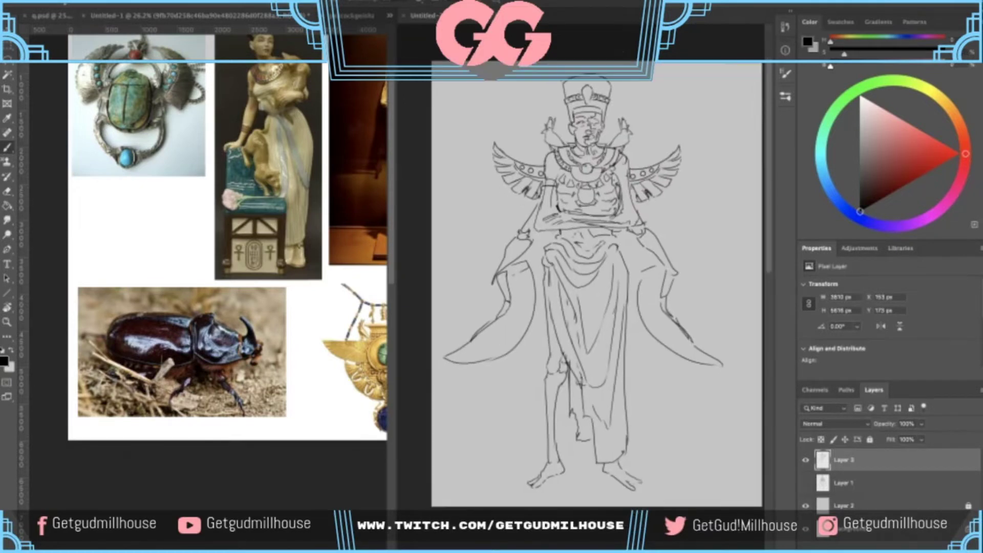
scroll(524, 273, up, 1)
mouse_move(532, 268)
mouse_down()
mouse_move(506, 280)
mouse_move(539, 291)
mouse_move(529, 327)
mouse_up()
key(super+z)
key(super+z)
key(super+z)
key(super+z)
key(ctrl+z)
key(ctrl+z)
key(ctrl+z)
key(ctrl+z)
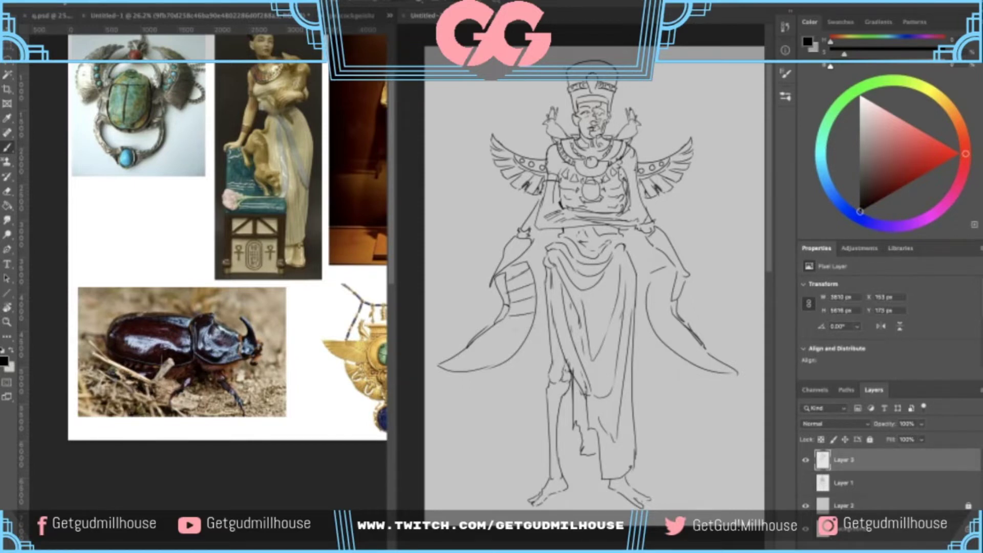
key(super+z)
mouse_move(514, 265)
mouse_down()
mouse_move(507, 331)
mouse_move(445, 360)
mouse_move(522, 314)
mouse_move(526, 299)
mouse_up()
key(super+z)
key(super+z)
key(super+z)
key(super+z)
key(super+z)
key(super+z)
- Ink an inner band line that follows the outer edge of both lower wings
mouse_move(512, 269)
mouse_down()
mouse_move(516, 309)
mouse_move(500, 339)
mouse_up()
drag(482, 346, 470, 353)
drag(624, 297, 552, 307)
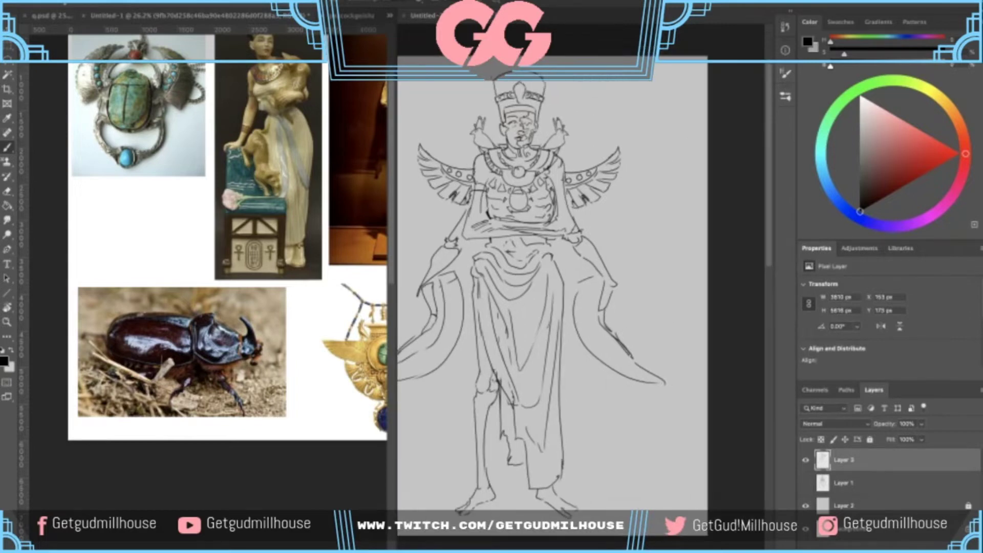
key(super+z)
mouse_move(596, 276)
mouse_down()
mouse_move(598, 343)
mouse_move(626, 367)
mouse_up()
key(super+z)
mouse_move(601, 342)
mouse_down()
mouse_move(621, 354)
mouse_move(587, 364)
mouse_up()
key(super+z)
mouse_move(585, 319)
mouse_down()
mouse_move(594, 279)
mouse_move(624, 264)
mouse_up()
scroll(617, 286, down, 1)
scroll(607, 277, up, 2)
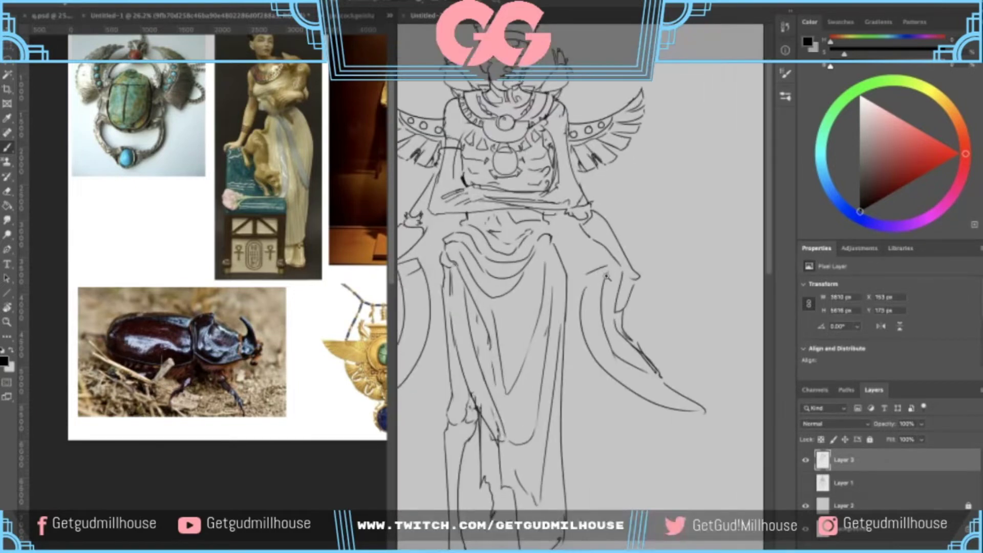
drag(591, 270, 577, 318)
scroll(614, 271, down, 3)
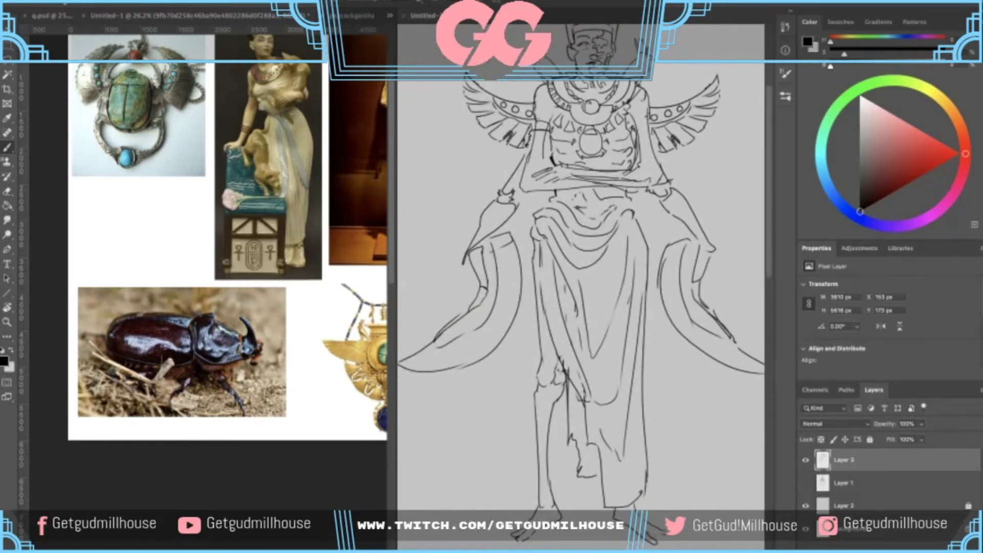
- Ink a row of small circles along the band of both lower wings
drag(493, 282, 484, 303)
drag(457, 332, 461, 326)
drag(695, 262, 663, 262)
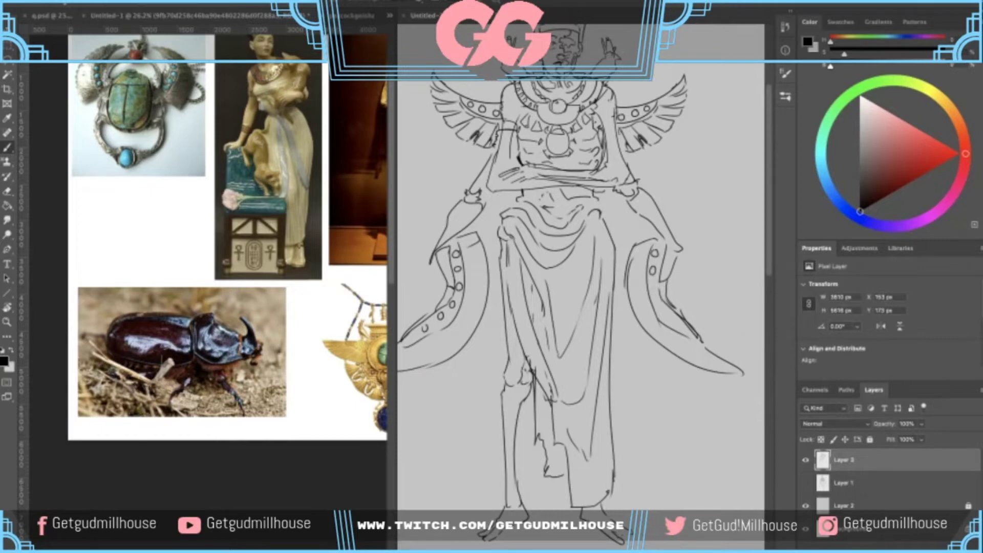
drag(674, 321, 675, 323)
key(super+minus)
mouse_move(626, 341)
mouse_down()
mouse_move(641, 325)
mouse_move(645, 276)
mouse_up()
- Ink short feather divisions from the band to the inner edge of the left lower wing, down to its tip
scroll(559, 269, up, 2)
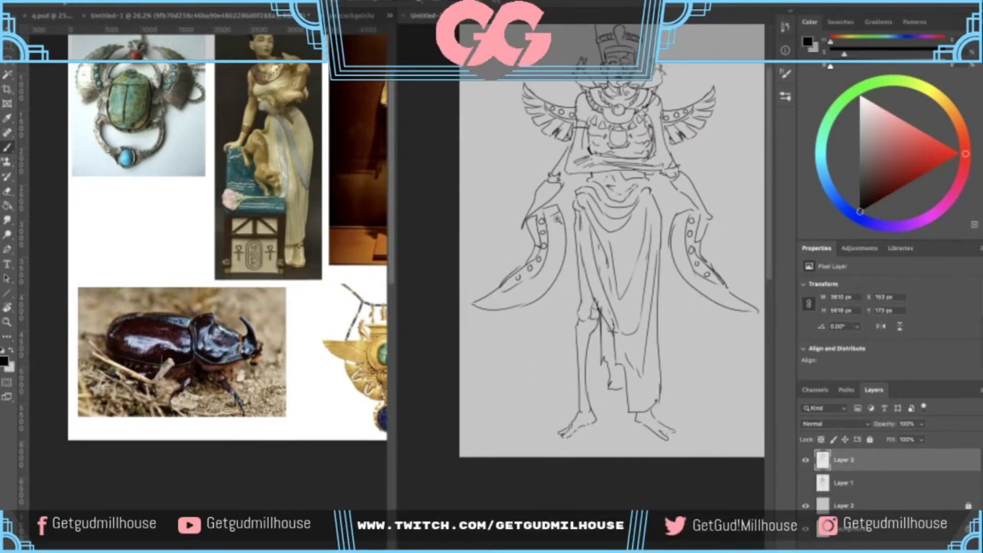
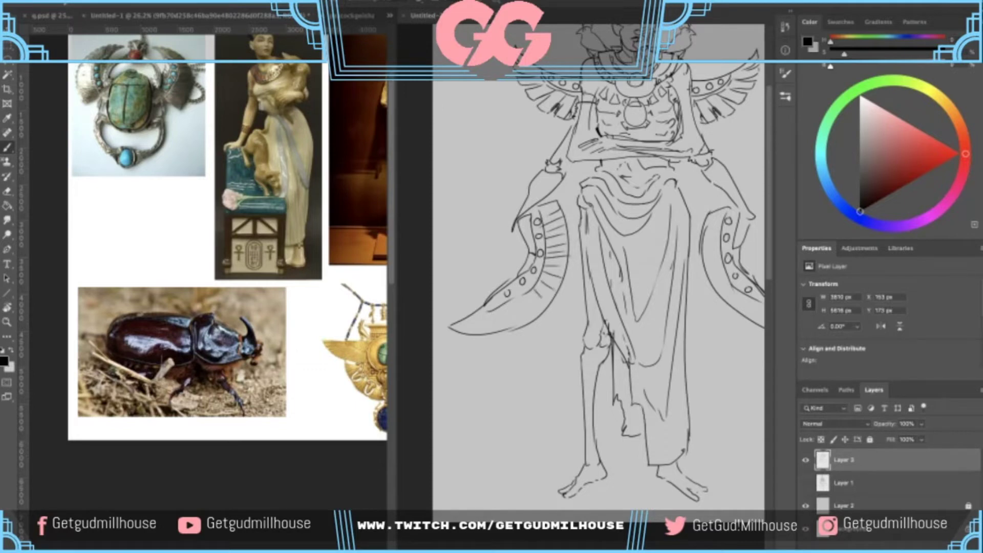
key(ctrl+z)
drag(522, 299, 534, 318)
mouse_move(481, 313)
mouse_down()
mouse_move(472, 332)
mouse_move(489, 331)
mouse_up()
scroll(595, 231, down, 5)
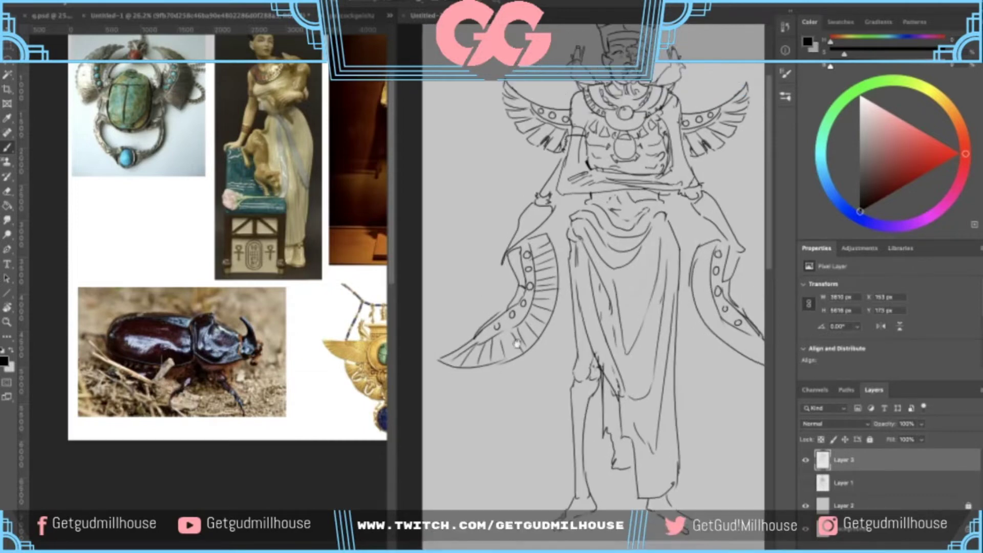
- Ink matching feather divisions between the band and inner edge of the right lower wing
scroll(595, 231, up, 5)
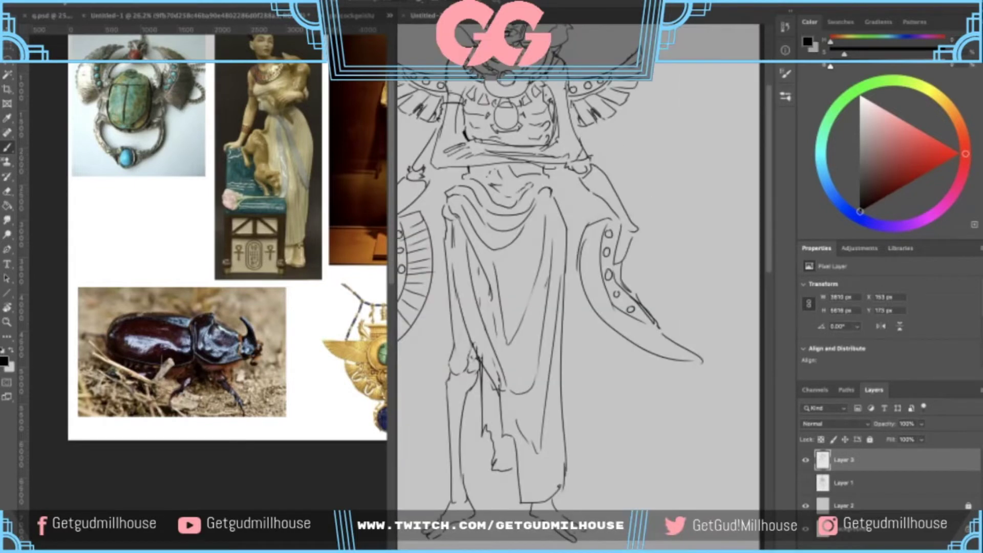
drag(619, 225, 631, 222)
mouse_move(612, 234)
mouse_down()
mouse_move(637, 225)
mouse_move(634, 264)
mouse_move(618, 266)
mouse_move(621, 292)
mouse_up()
key(super+z)
drag(632, 283, 662, 327)
mouse_move(665, 306)
mouse_down()
mouse_move(680, 330)
mouse_move(698, 333)
mouse_move(635, 358)
mouse_up()
drag(637, 312, 631, 287)
- Ink the waist folds along the top edge of the skirt below the crossed arms
key(ctrl+plus)
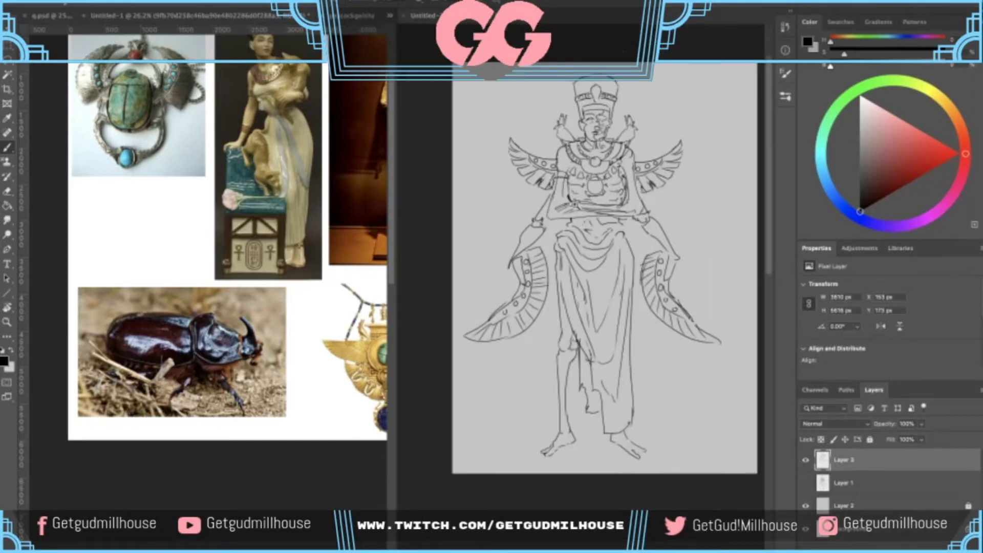
key(ctrl+plus)
drag(625, 256, 605, 251)
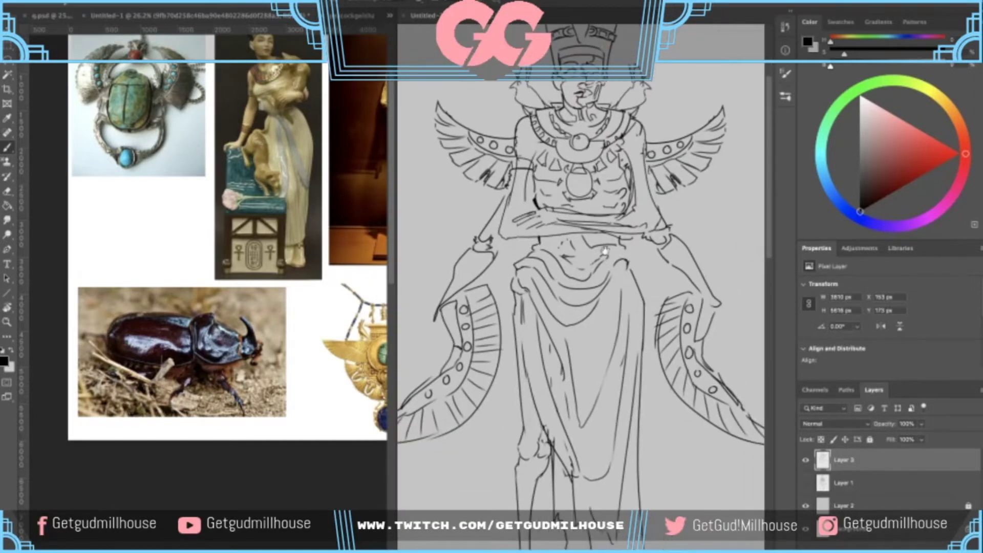
scroll(604, 266, down, 4)
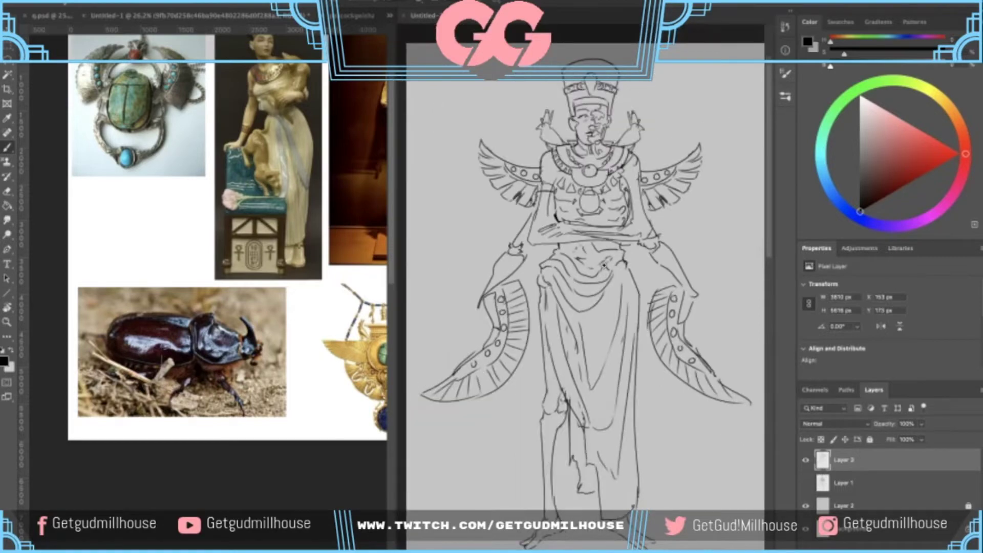
scroll(604, 266, up, 4)
drag(629, 251, 602, 271)
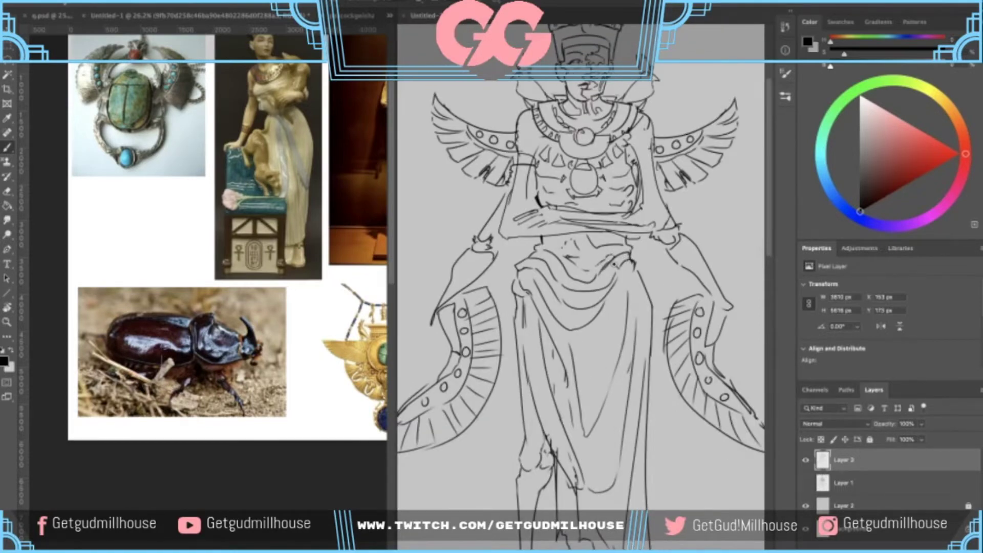
scroll(614, 264, down, 4)
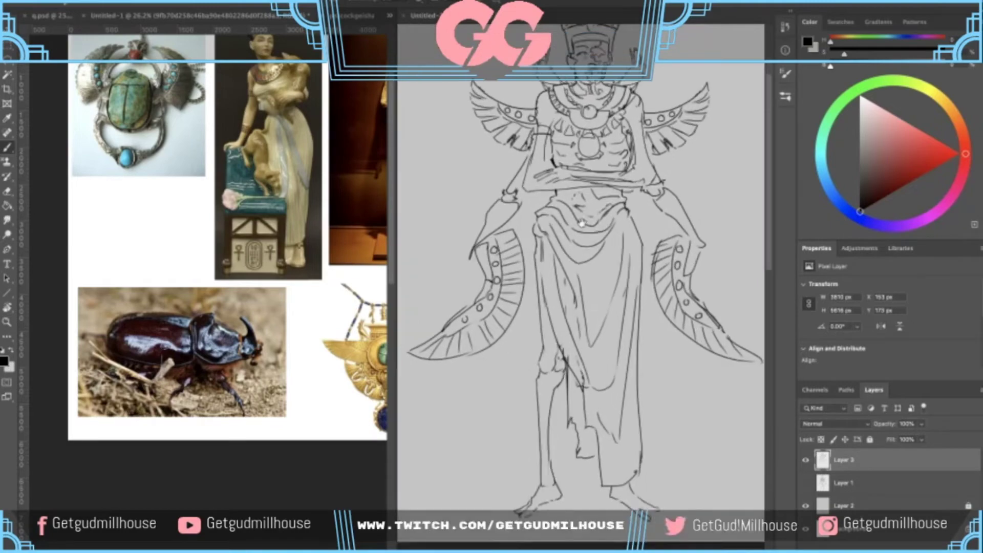
scroll(581, 223, down, 4)
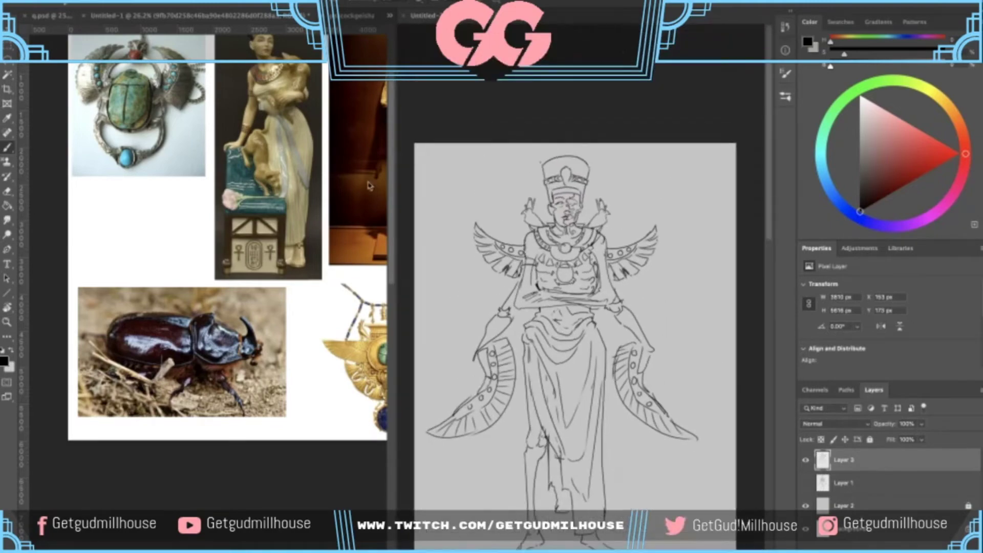
- Examine the Egyptian queen statue reference and compare its headdress and collar with the inked figure's upper body
click(287, 182)
scroll(282, 164, up, 2)
drag(304, 148, 285, 323)
click(597, 248)
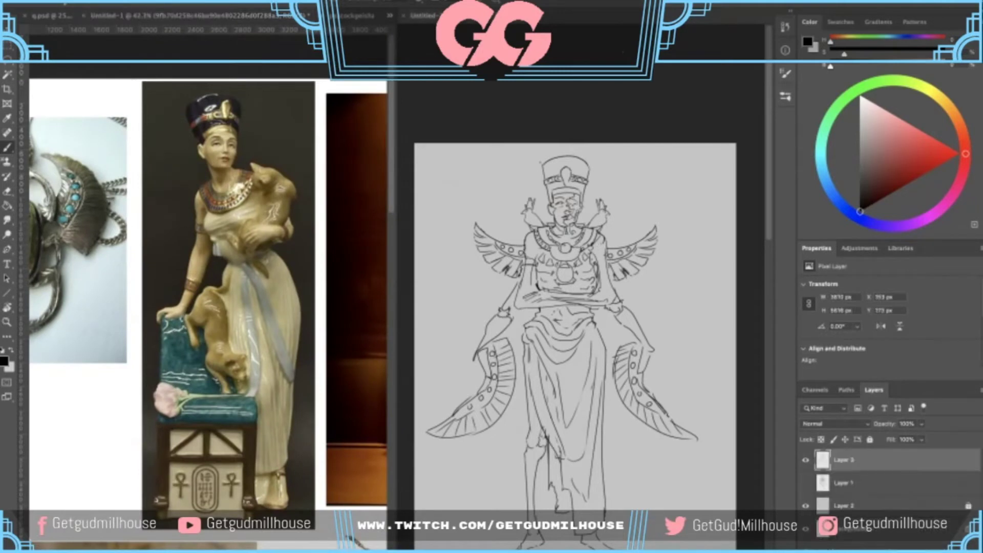
scroll(584, 221, up, 3)
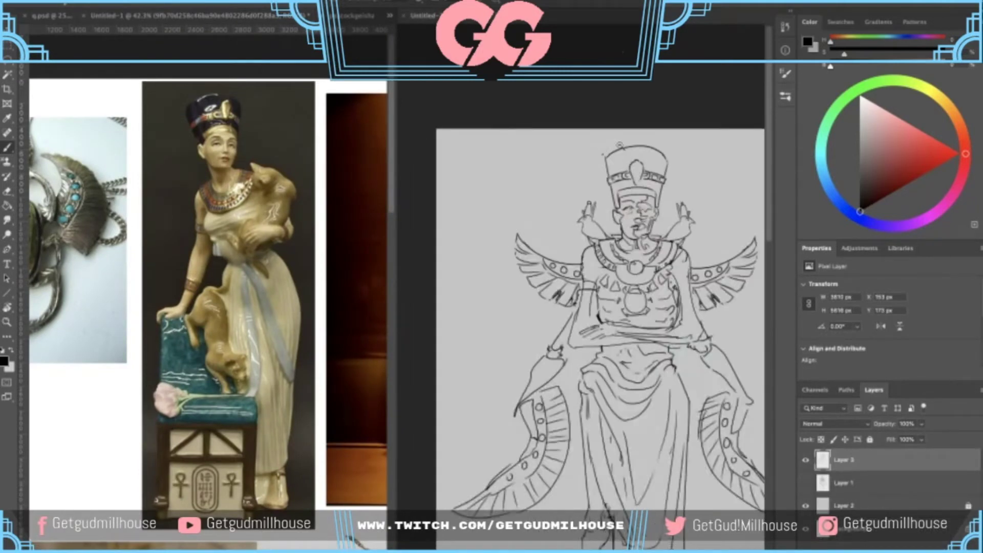
scroll(619, 145, up, 2)
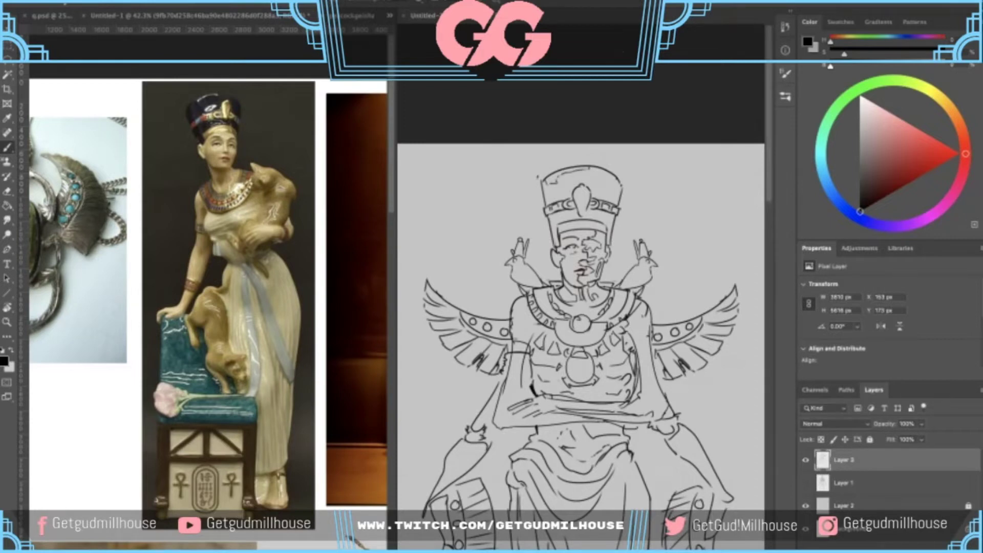
scroll(585, 179, down, 1)
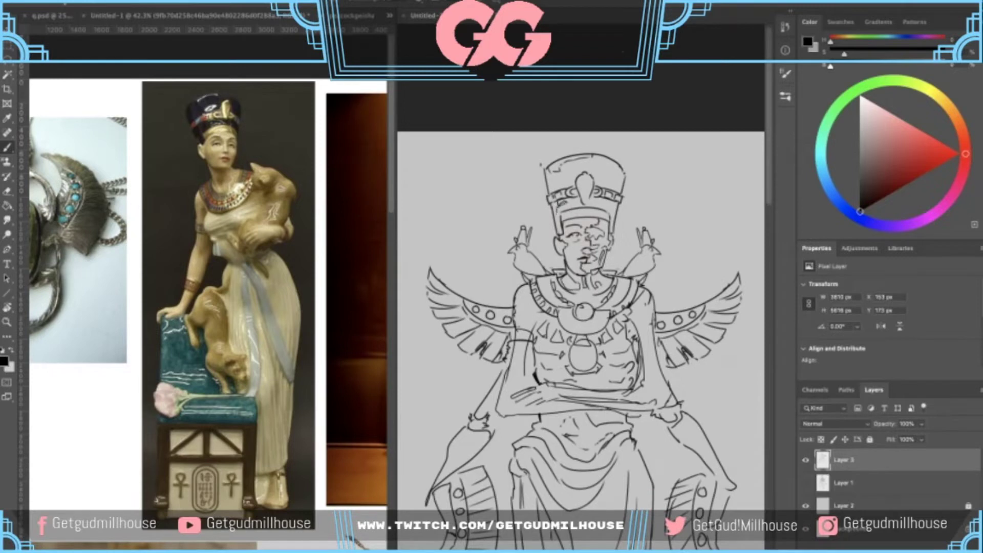
scroll(575, 215, down, 3)
drag(593, 201, 598, 175)
scroll(598, 175, up, 3)
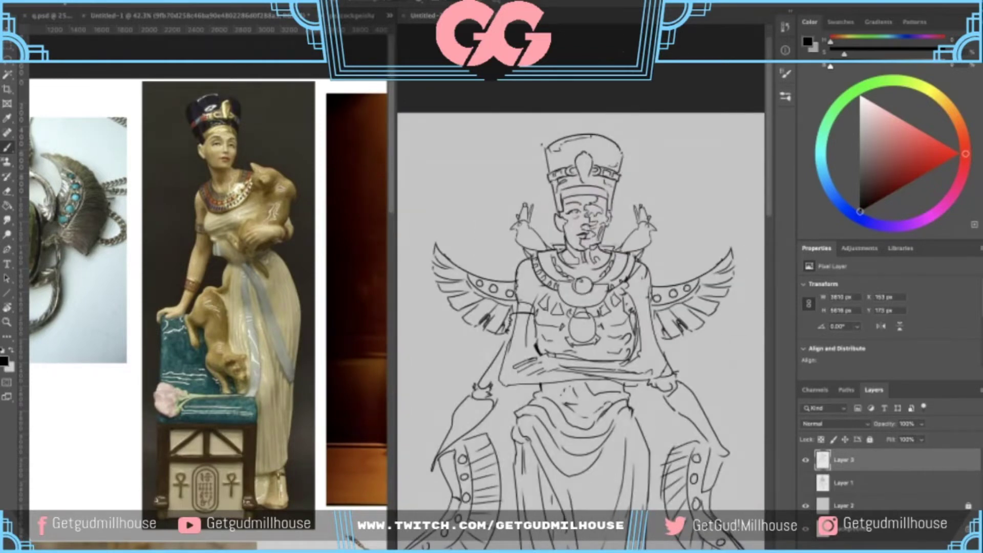
scroll(604, 204, down, 2)
scroll(557, 207, down, 4)
drag(548, 276, 556, 196)
scroll(563, 175, up, 2)
scroll(565, 163, up, 2)
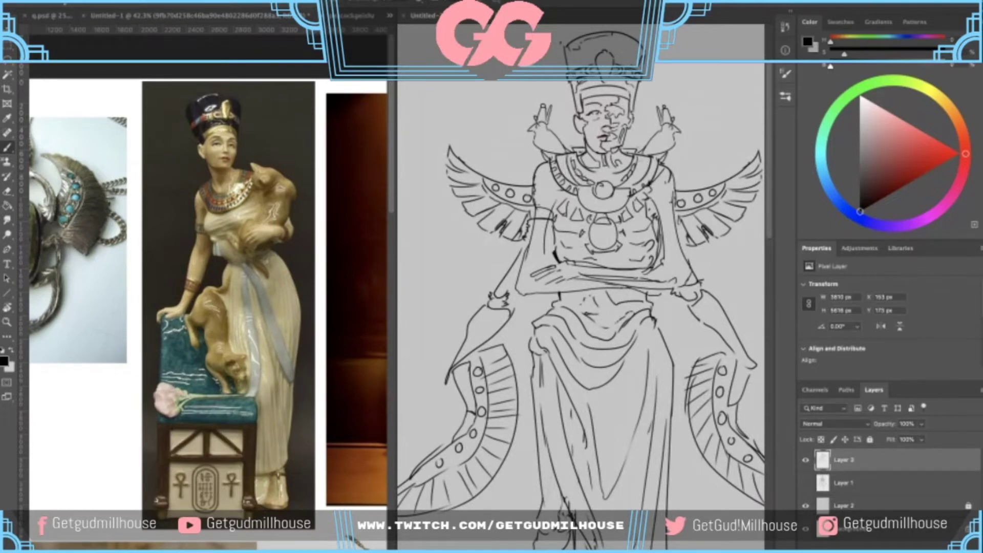
scroll(608, 207, down, 2)
scroll(583, 232, down, 3)
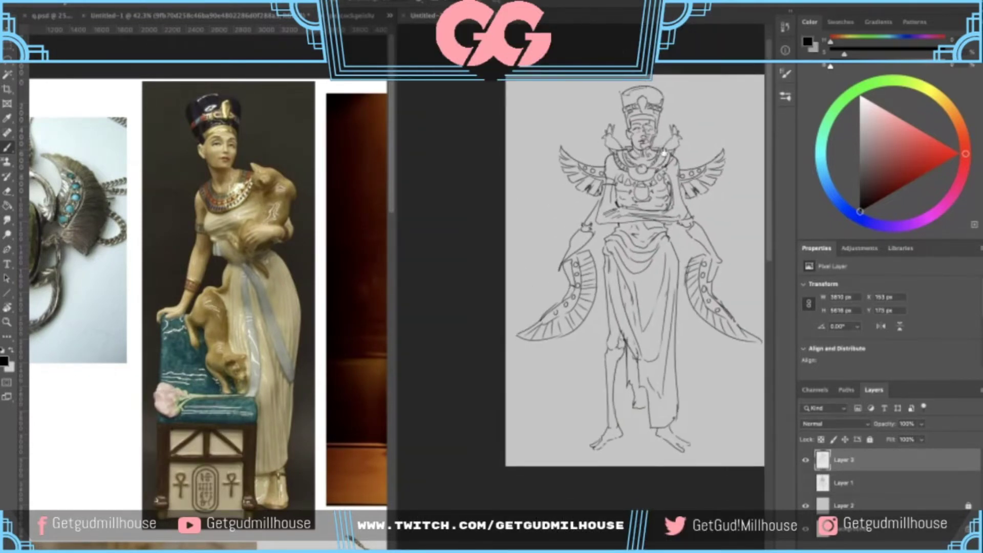
scroll(626, 159, up, 3)
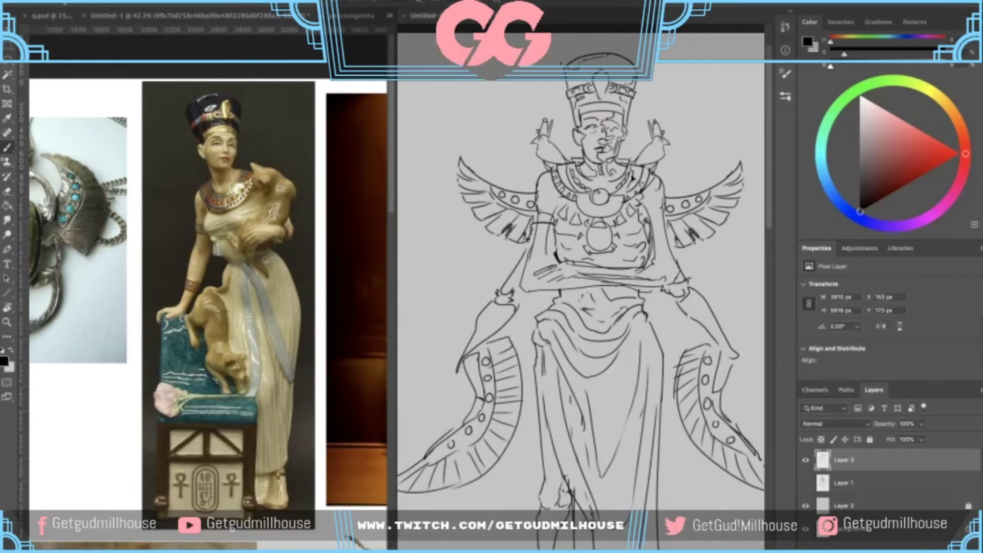
scroll(614, 195, down, 2)
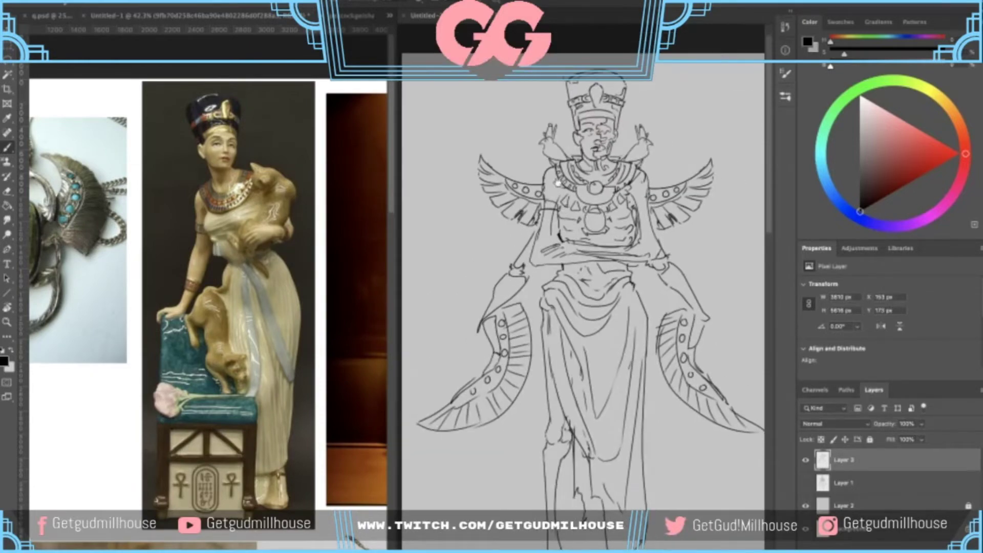
- Examine the mummy reference photo's skull and torso up close against the inked figure's head and chest
click(326, 263)
scroll(323, 251, down, 4)
drag(383, 203, 326, 209)
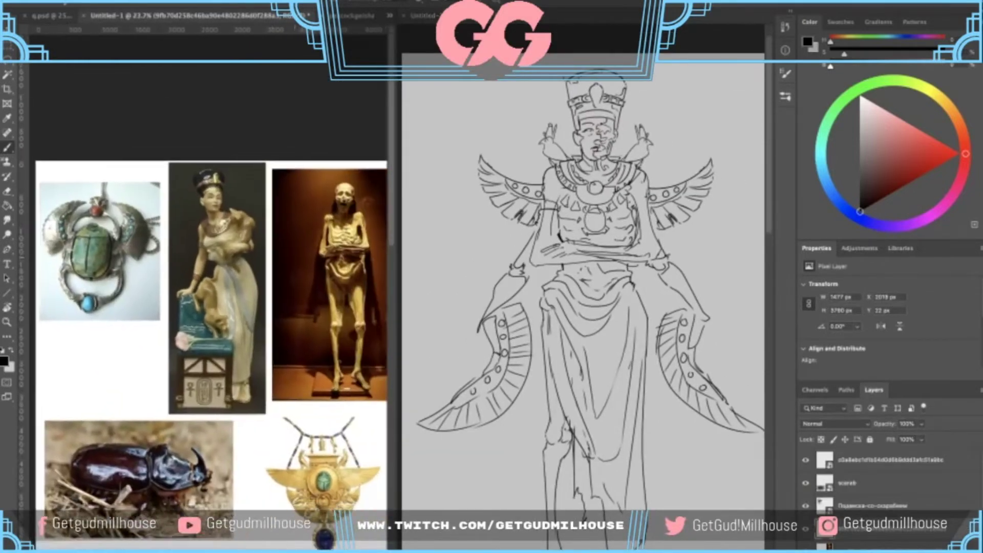
scroll(336, 209, up, 6)
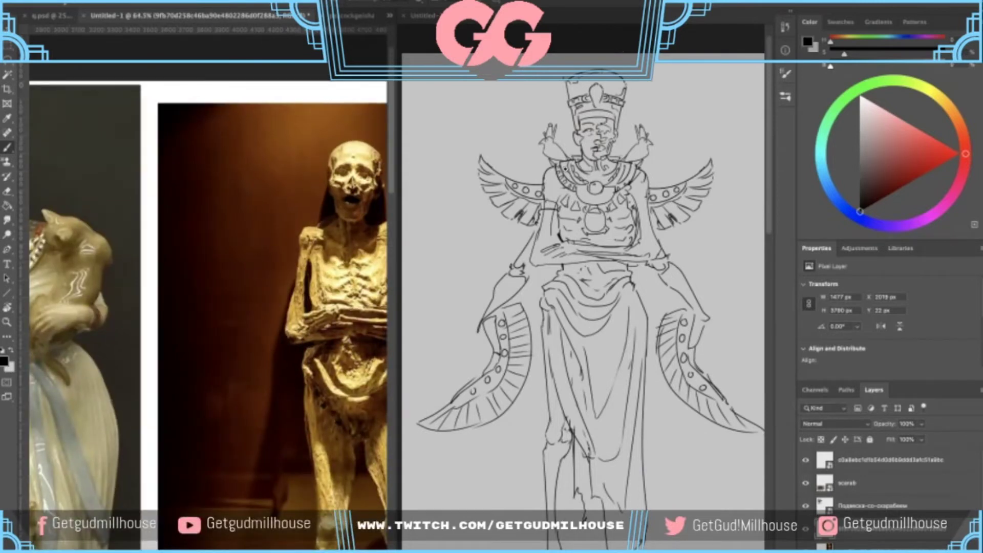
scroll(565, 170, up, 1)
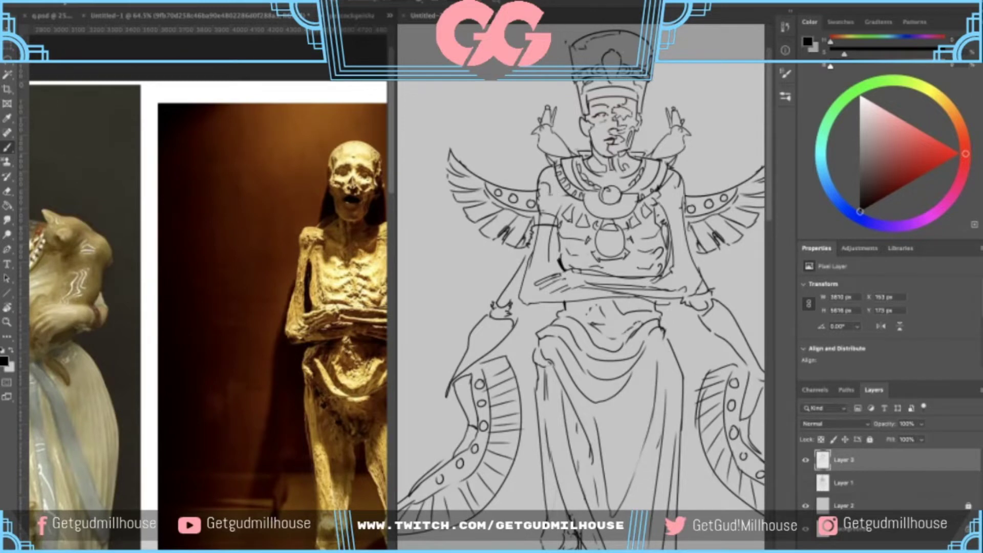
drag(555, 196, 524, 199)
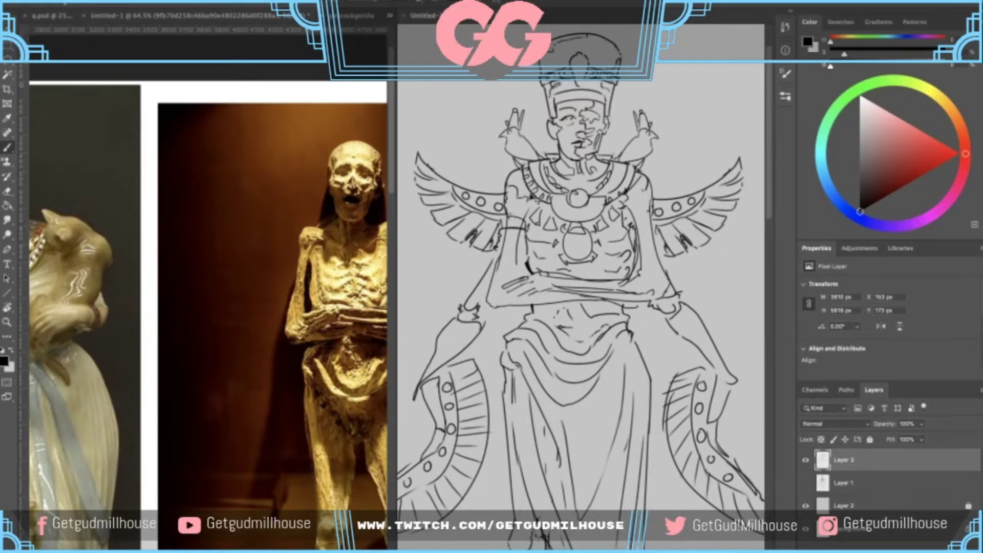
super+click(529, 195)
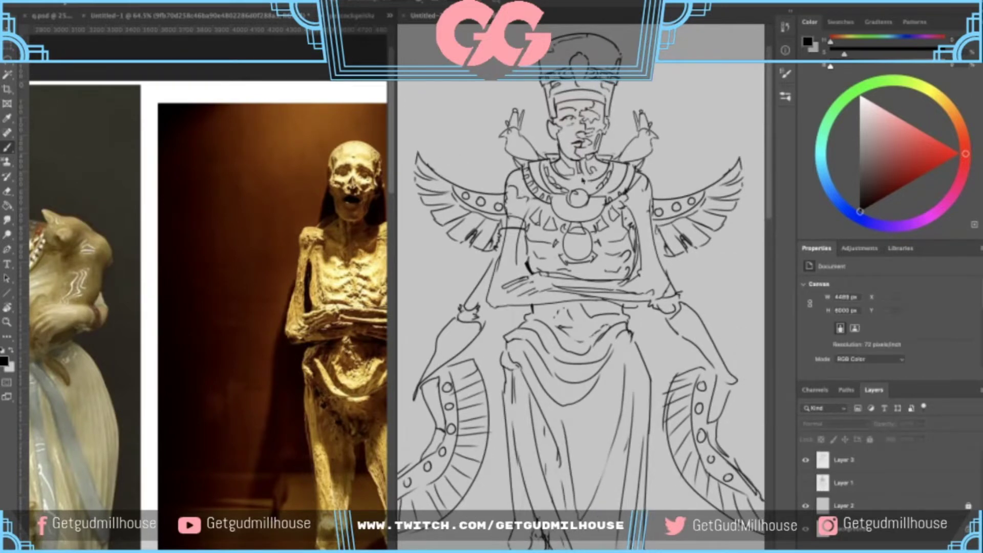
- Activate Layer 3 and compare the whole inked figure with the mummy reference's full-body pose and proportions
click(849, 462)
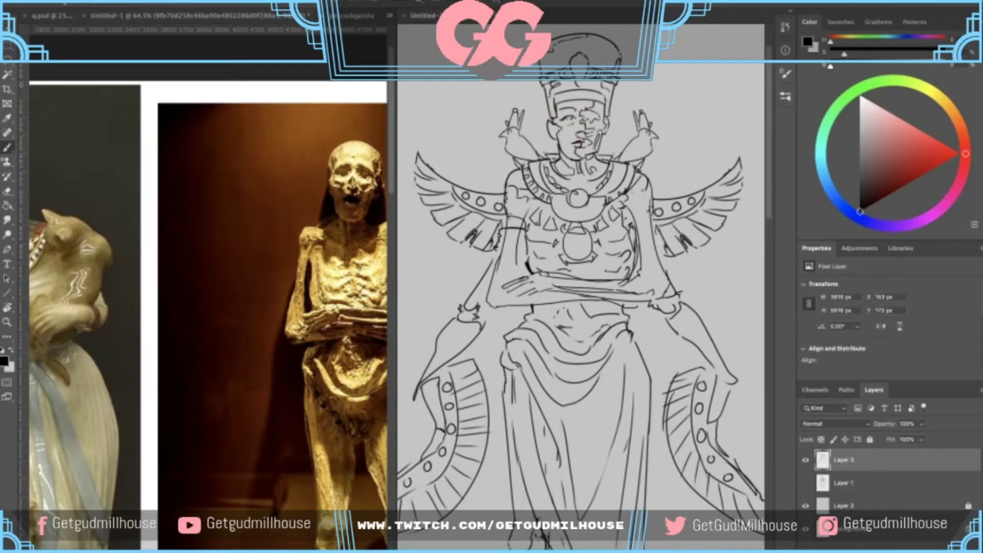
drag(643, 185, 532, 214)
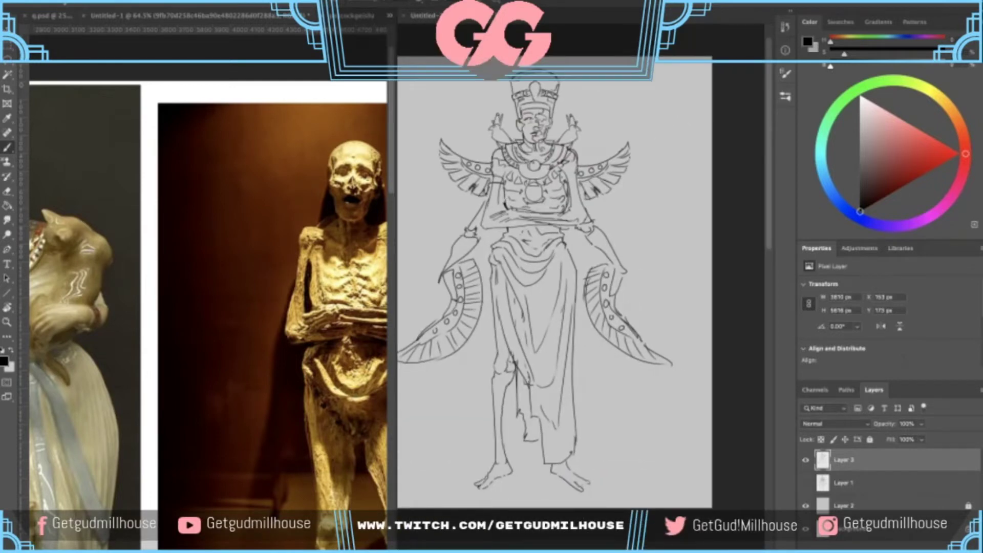
drag(571, 197, 560, 199)
drag(523, 223, 525, 196)
click(309, 267)
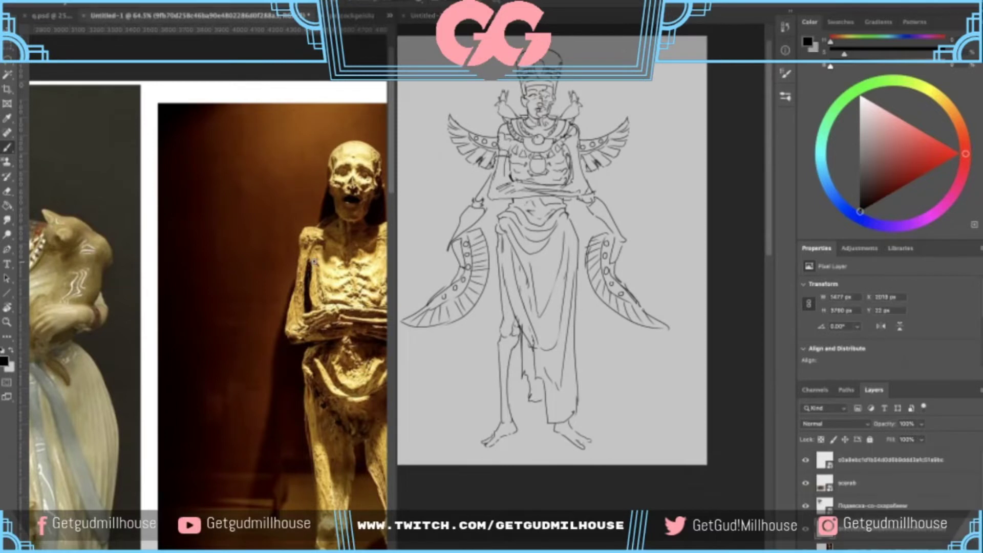
drag(308, 269, 298, 287)
scroll(297, 286, up, 1)
click(517, 199)
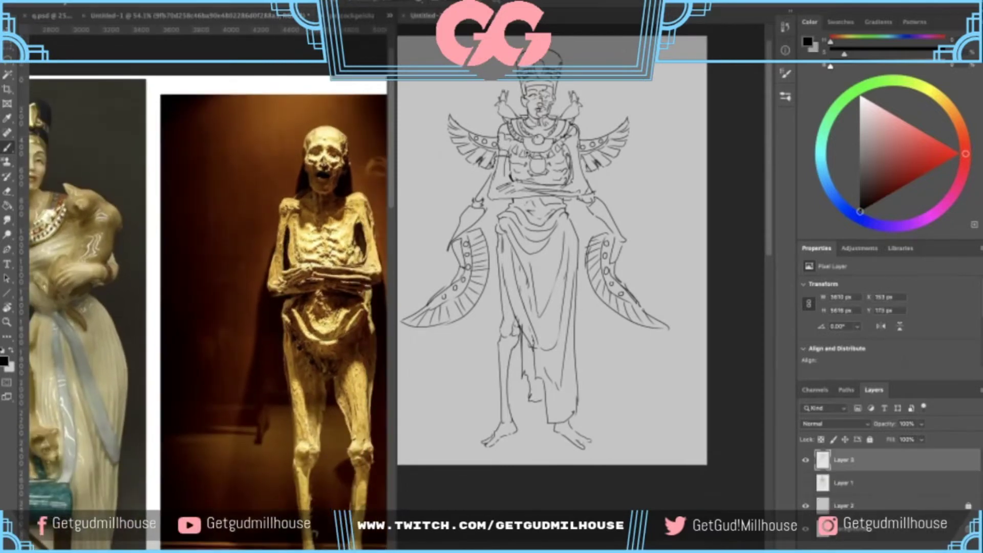
- Examine the inked torso, crossed arms, skirt and wings up close and within the full figure
scroll(566, 138, up, 3)
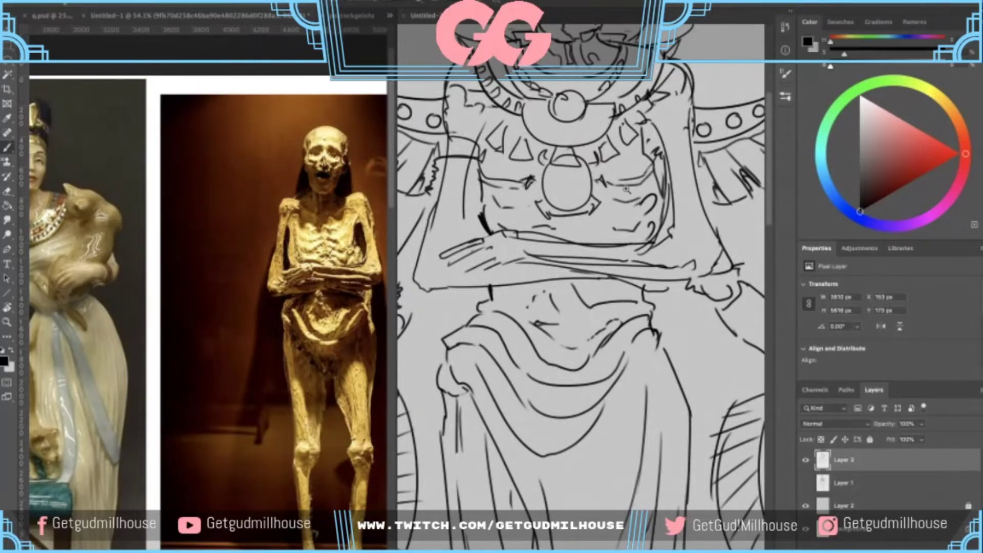
scroll(582, 218, down, 3)
scroll(589, 199, up, 3)
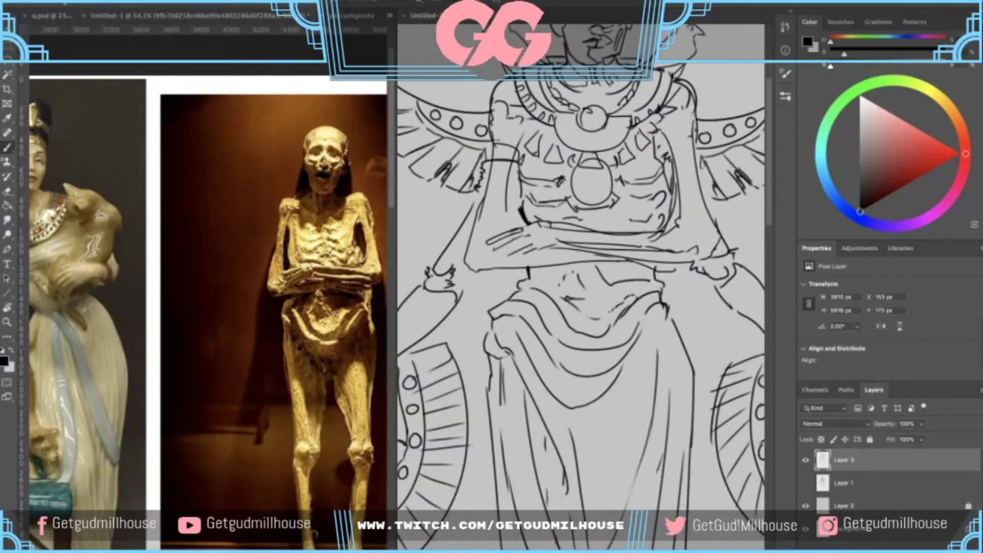
scroll(635, 200, down, 3)
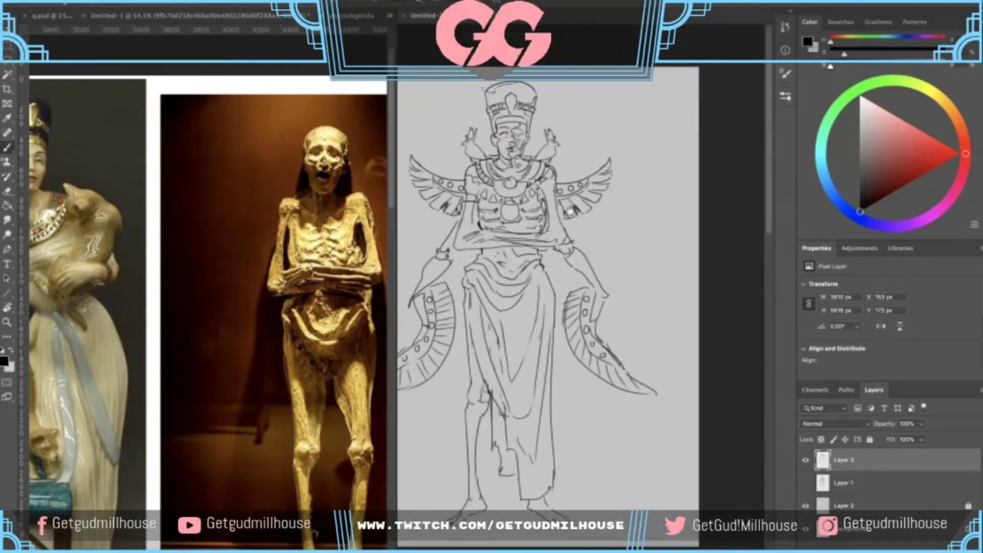
scroll(639, 201, up, 3)
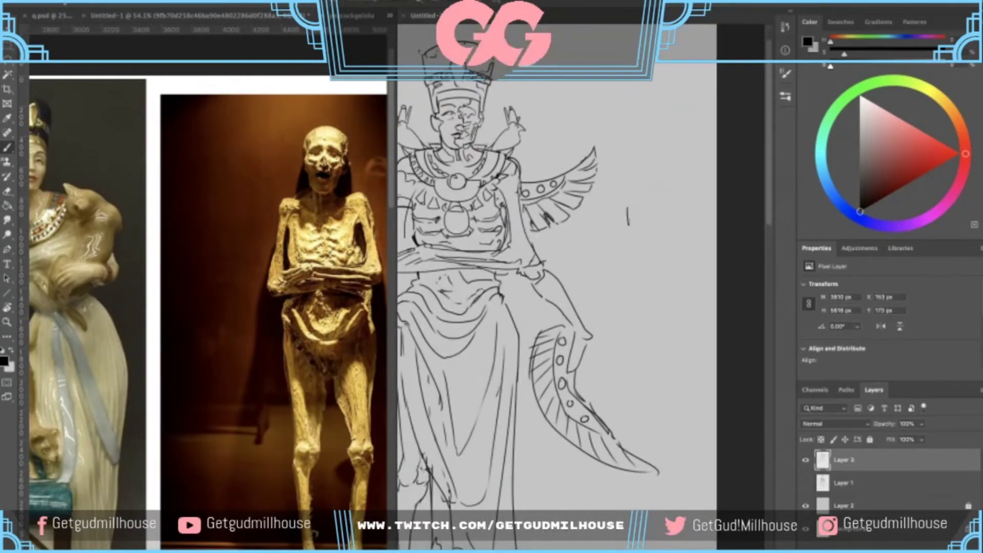
scroll(612, 224, down, 1)
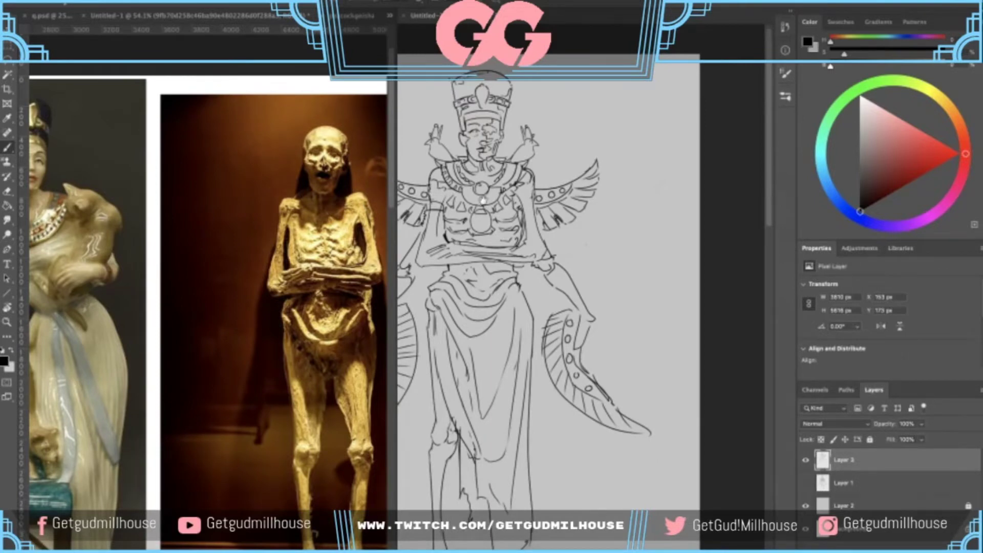
scroll(483, 200, up, 1)
scroll(526, 227, up, 1)
key(e)
key(b)
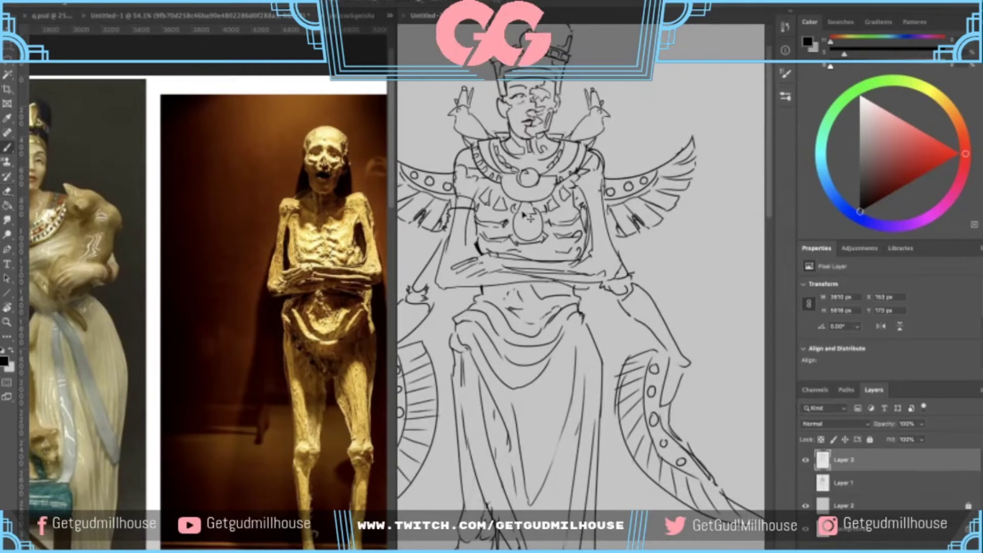
scroll(531, 210, down, 1)
scroll(562, 238, down, 3)
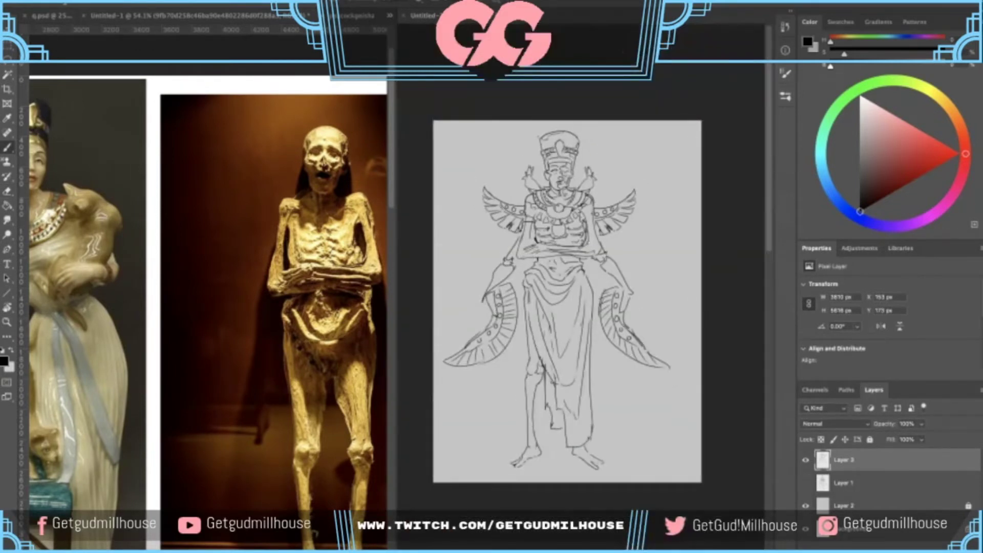
- Make Layer 3 the active layer for inking around the waist and crossed arms
drag(541, 253, 549, 222)
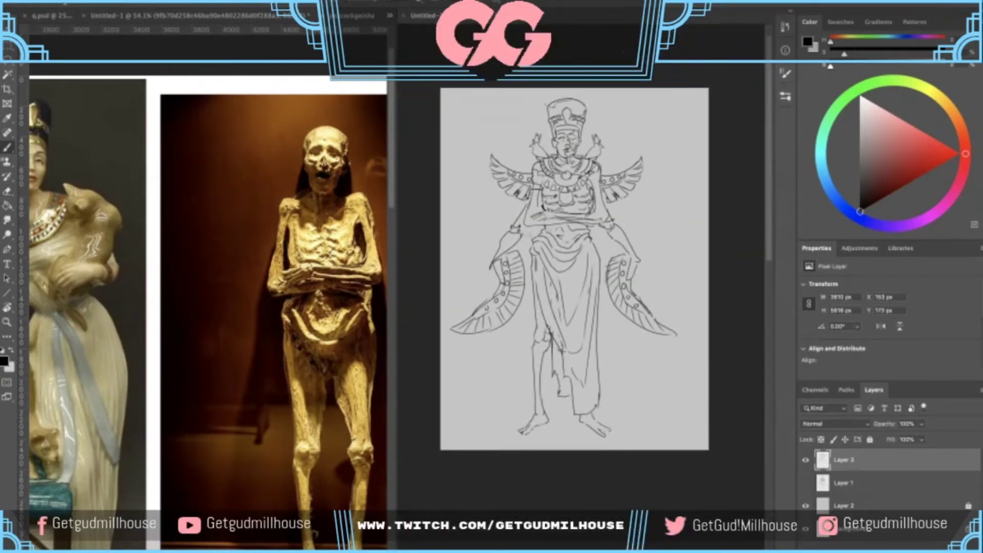
scroll(547, 204, up, 5)
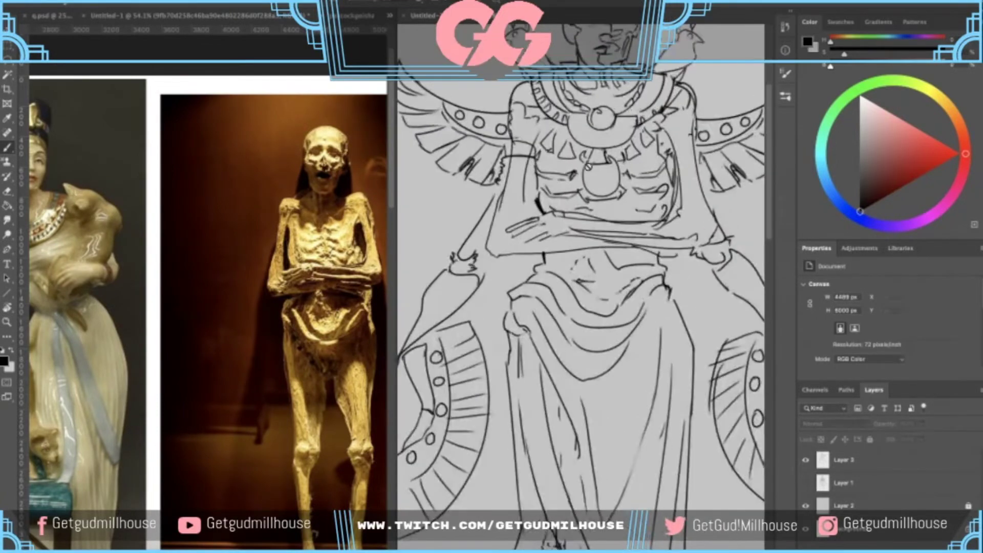
click(831, 459)
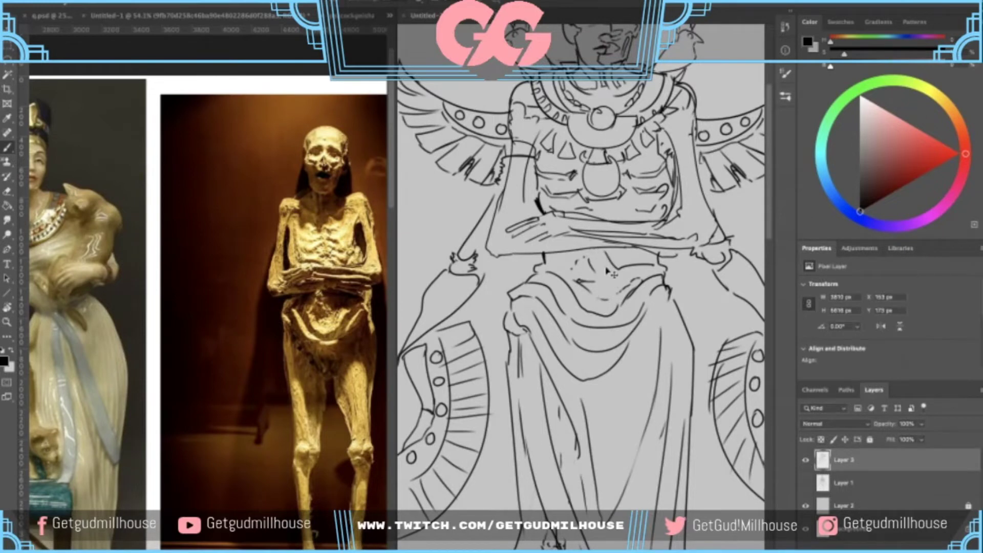
- Draw the lower edge of the crossed forearms across the figure's waist, undoing the strokes that do not fit
drag(589, 260, 602, 251)
key(super+z)
drag(532, 250, 655, 243)
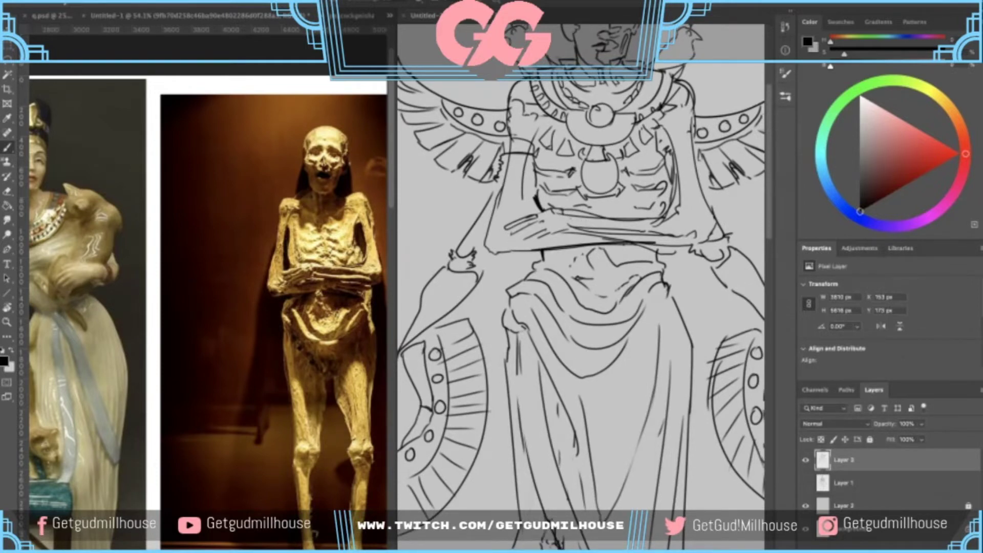
drag(570, 223, 629, 226)
key(ctrl+z)
mouse_move(566, 210)
mouse_down()
mouse_move(667, 220)
mouse_move(593, 222)
mouse_move(615, 223)
mouse_up()
key(ctrl+z)
scroll(616, 226, down, 5)
scroll(616, 225, up, 5)
- Erase stray lines on the crossed forearms and redraw the top forearm's contour toward the wrist
key(e)
drag(509, 223, 546, 225)
mouse_move(621, 231)
mouse_down()
mouse_move(594, 229)
mouse_move(636, 217)
mouse_move(628, 230)
mouse_up()
key(b)
key(ctrl+z)
mouse_move(508, 221)
mouse_down()
mouse_move(638, 218)
mouse_move(628, 230)
mouse_move(618, 224)
mouse_move(630, 219)
mouse_up()
key(ctrl+z)
key(e)
key(b)
key(e)
drag(504, 220, 619, 232)
key(b)
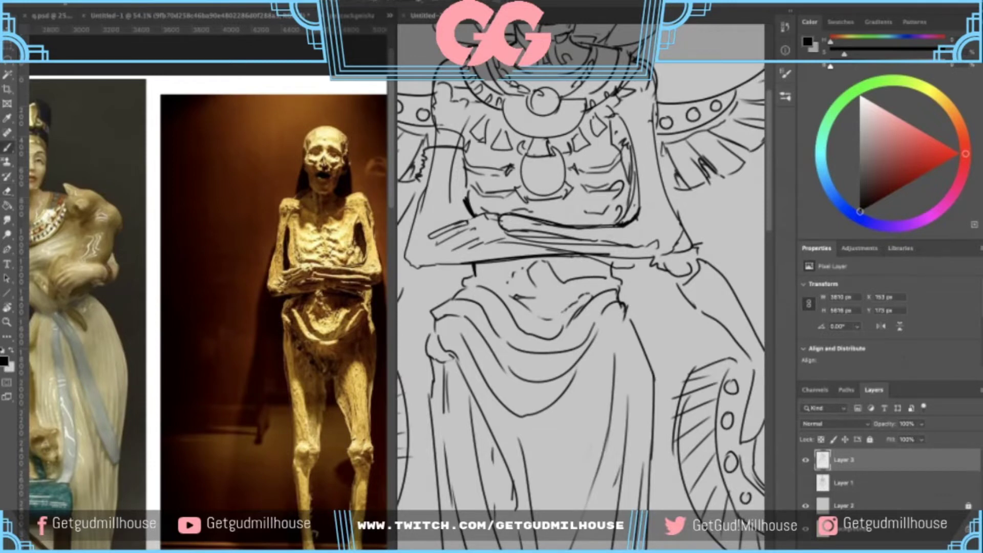
key(ctrl+z)
mouse_move(591, 229)
mouse_down()
mouse_move(646, 240)
mouse_move(652, 231)
mouse_move(604, 250)
mouse_up()
mouse_move(626, 170)
mouse_down()
mouse_move(609, 201)
mouse_move(641, 193)
mouse_move(596, 210)
mouse_move(602, 241)
mouse_move(612, 229)
mouse_move(611, 256)
mouse_up()
key(ctrl+z)
key(ctrl+z)
scroll(612, 221, down, 3)
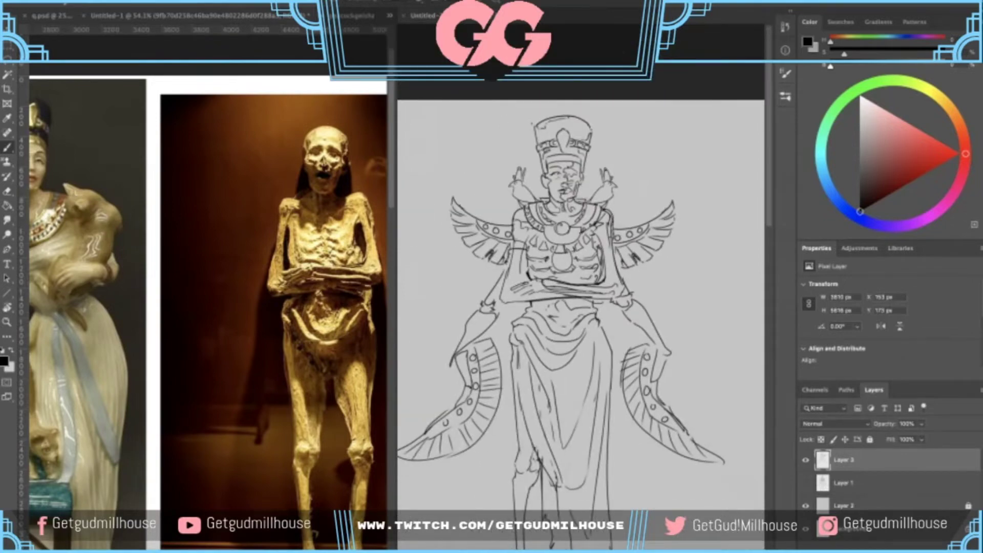
scroll(619, 245, down, 2)
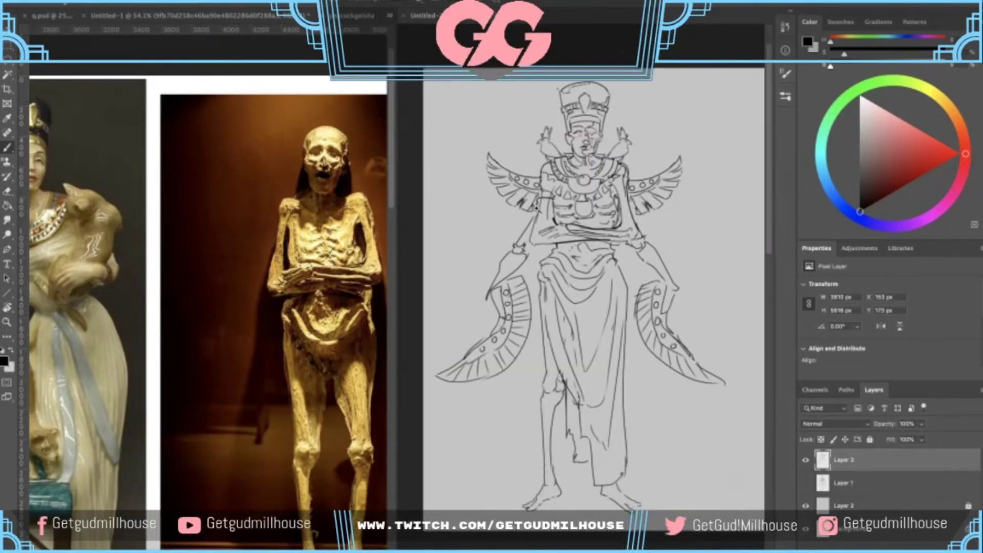
- Refine the armband and the arm contour beneath it on the canvas-left side of the figure
scroll(619, 245, up, 3)
key(e)
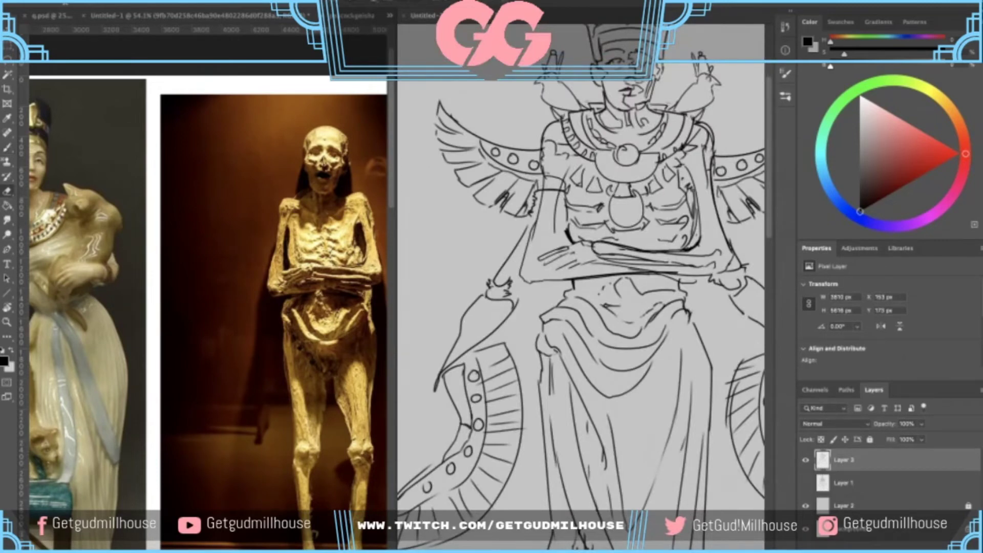
key(b)
scroll(582, 204, down, 2)
scroll(608, 189, up, 1)
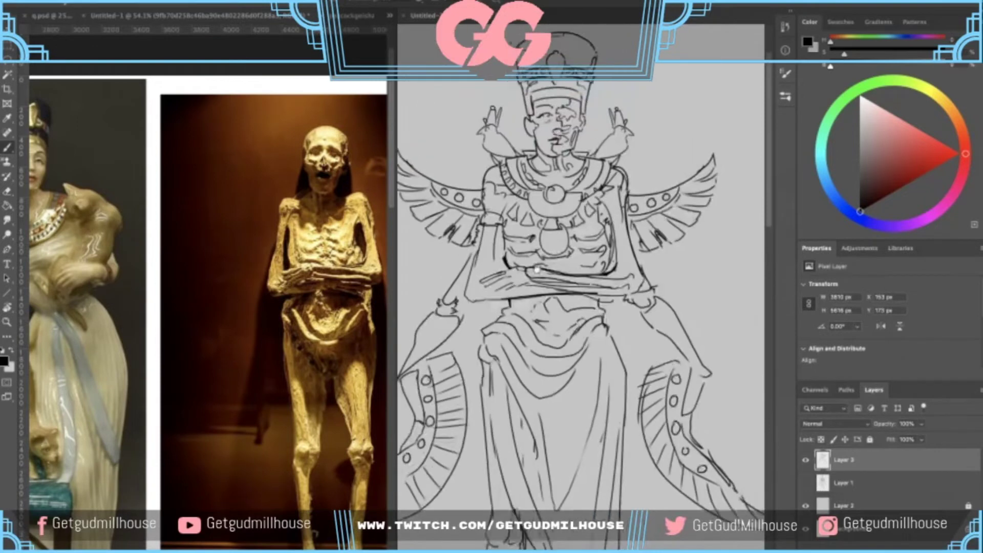
scroll(576, 211, up, 1)
drag(508, 235, 511, 249)
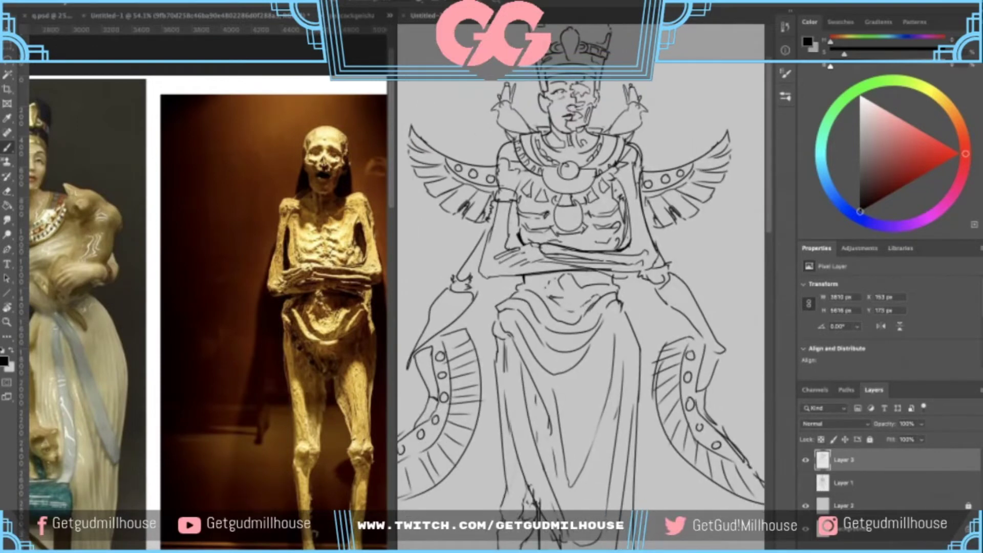
key(ctrl+z)
drag(490, 239, 486, 264)
scroll(494, 252, up, 1)
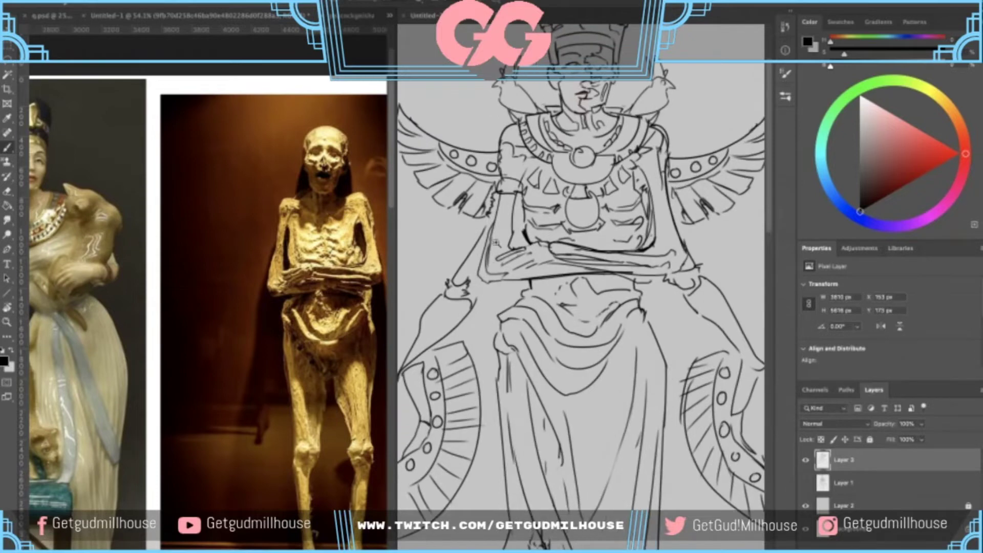
- Rework the canvas-left elbow and its outer arm line with darker strokes, undoing unsatisfactory attempts
key(ctrl+z)
drag(489, 234, 478, 275)
key(ctrl+z)
key(ctrl+z)
mouse_move(491, 230)
mouse_down()
mouse_move(479, 281)
mouse_move(521, 245)
mouse_move(594, 242)
mouse_move(596, 267)
mouse_up()
key(ctrl+z)
key(ctrl+z)
scroll(570, 248, down, 2)
scroll(600, 251, down, 3)
scroll(594, 253, up, 4)
scroll(605, 230, up, 2)
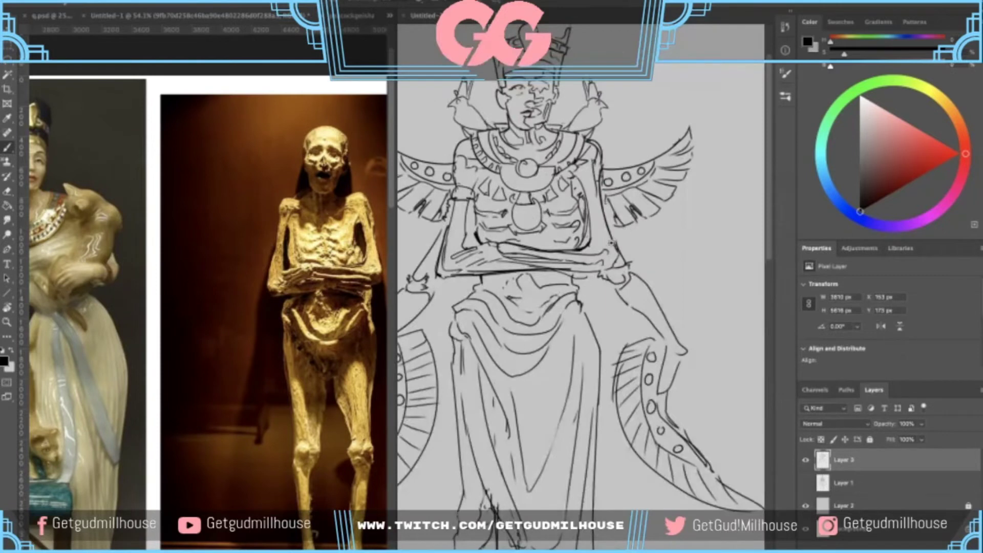
scroll(573, 262, up, 1)
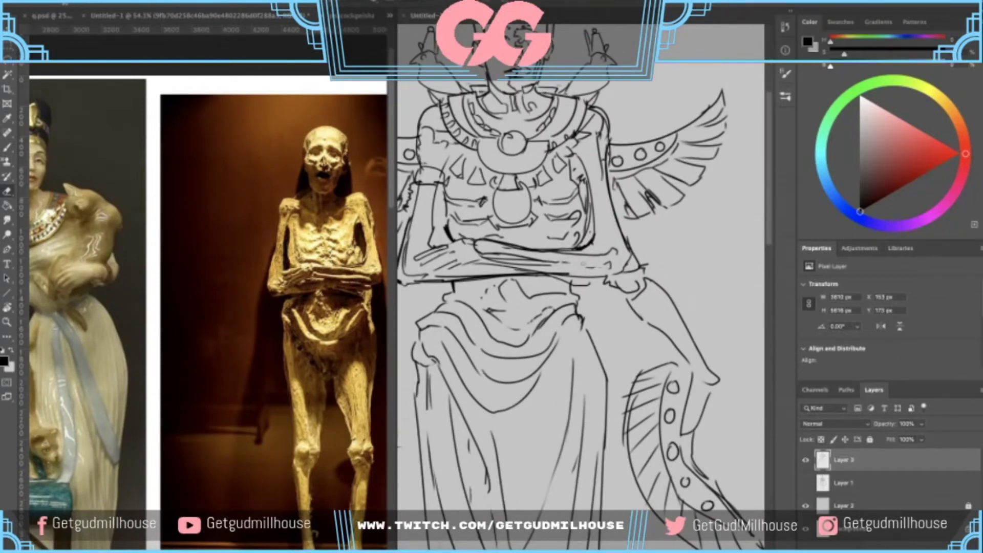
- Erase part of the lower forearm line near the canvas-right wrist and redraw the wrist and hand there
mouse_move(557, 264)
mouse_down()
mouse_move(567, 260)
mouse_move(542, 264)
mouse_move(564, 267)
mouse_up()
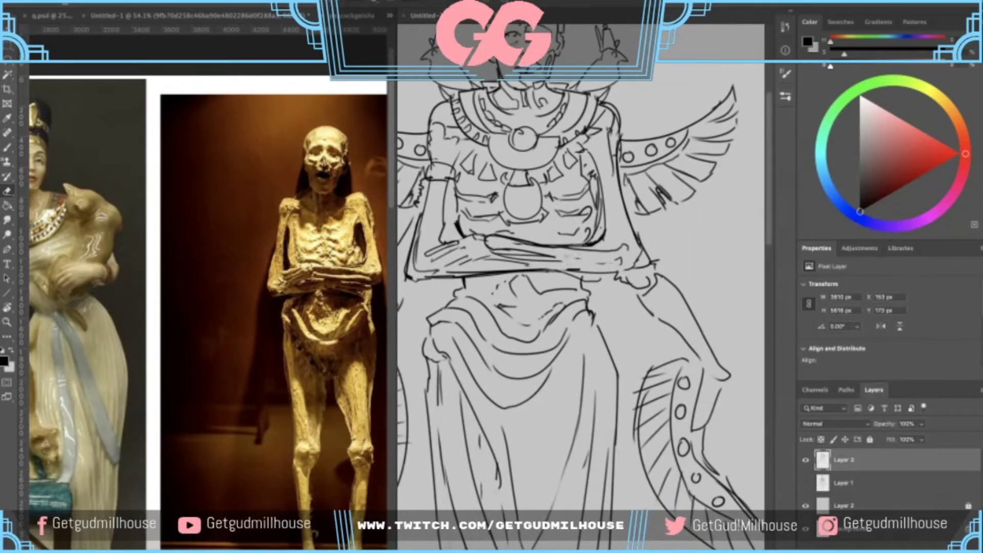
key(b)
mouse_move(554, 258)
mouse_down()
mouse_move(617, 261)
mouse_move(592, 260)
mouse_move(604, 237)
mouse_move(644, 236)
mouse_move(625, 247)
mouse_up()
key(ctrl+z)
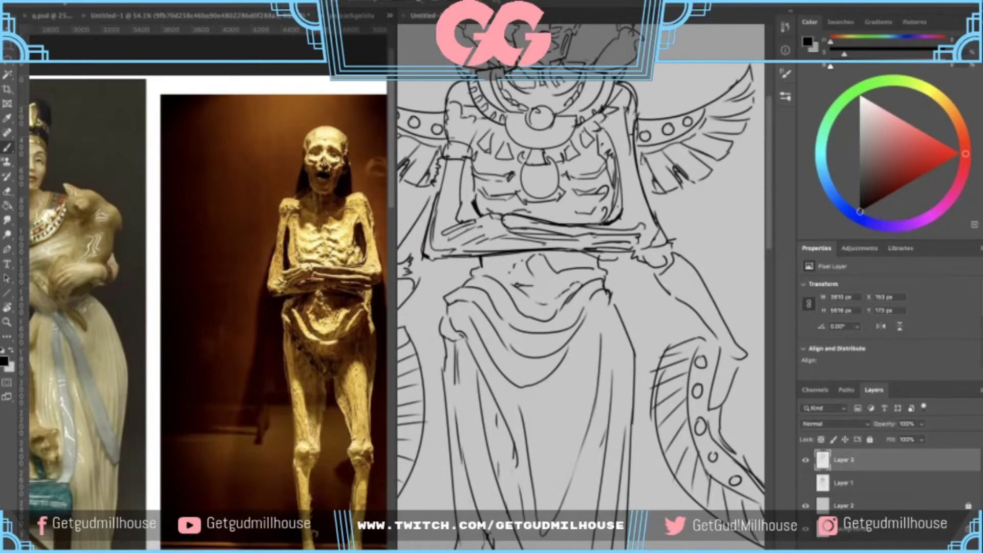
key(e)
key(b)
key(ctrl+0)
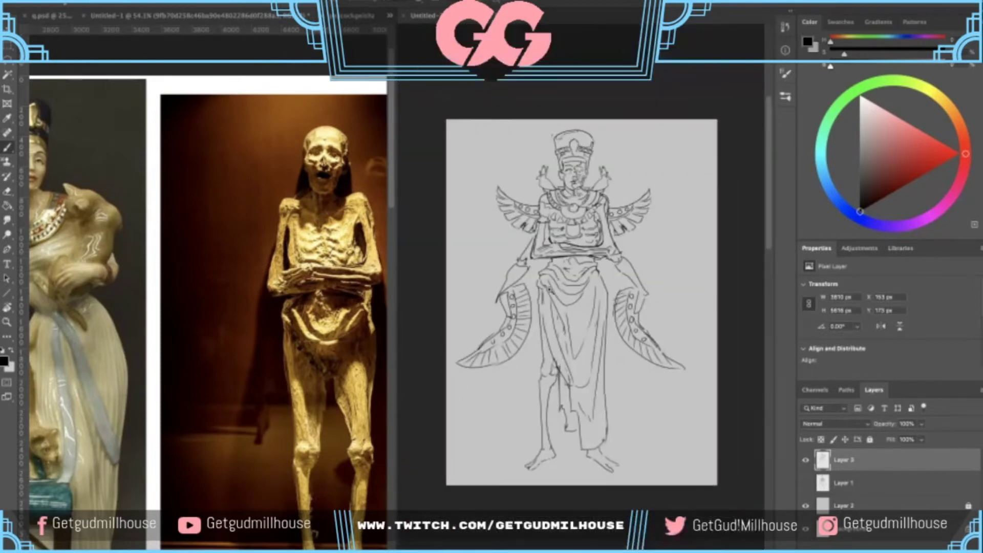
- Redraw the thin, bony fingers of the canvas-left hand resting on the crossed forearm
scroll(567, 237, up, 5)
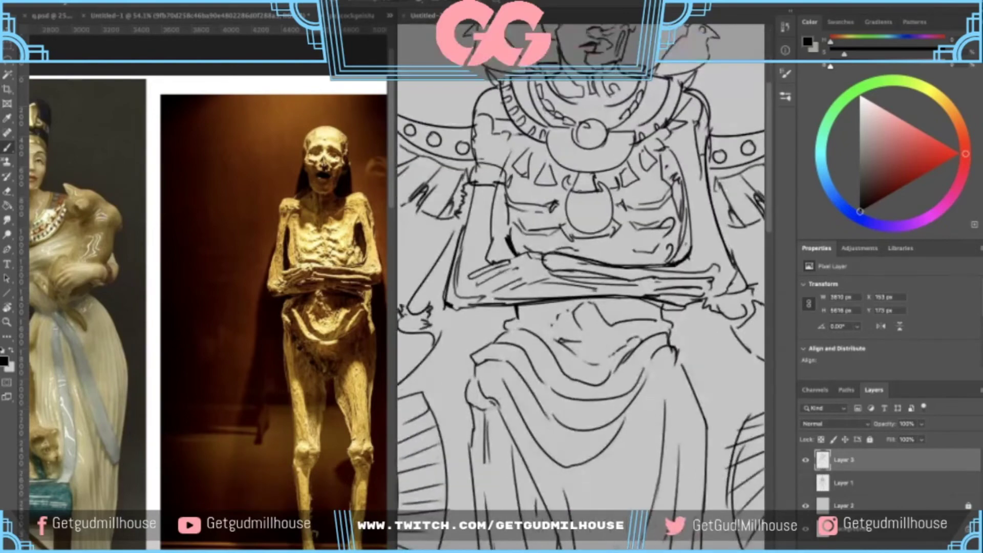
key(ctrl+z)
mouse_move(513, 256)
mouse_down()
mouse_move(537, 274)
mouse_move(540, 266)
mouse_up()
drag(540, 266, 550, 250)
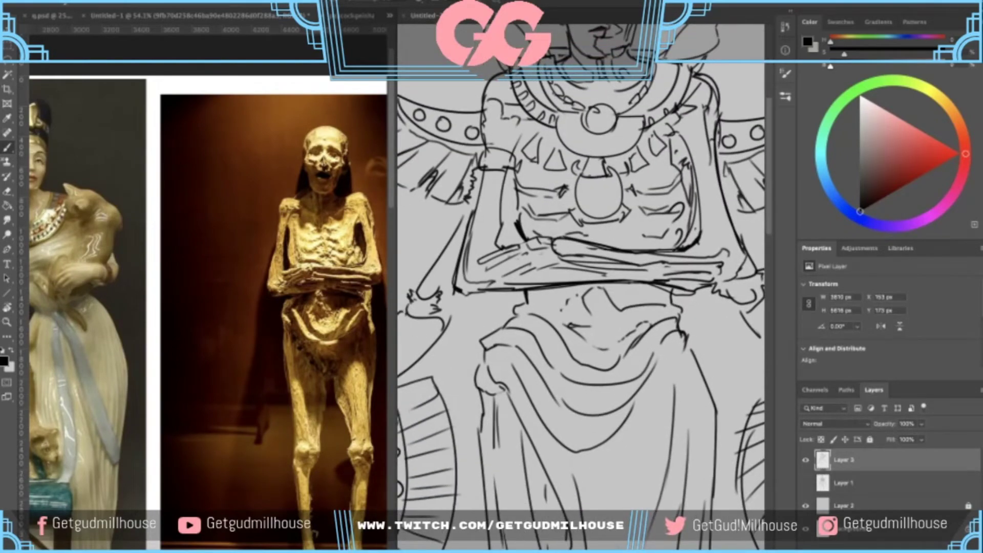
mouse_move(485, 256)
mouse_down()
mouse_move(501, 273)
mouse_move(517, 256)
mouse_move(513, 267)
mouse_up()
key(ctrl+z)
key(ctrl+z)
key(ctrl+z)
drag(503, 276, 561, 256)
key(ctrl+z)
key(ctrl+z)
mouse_move(546, 281)
mouse_down()
mouse_move(554, 274)
mouse_move(534, 302)
mouse_up()
drag(534, 302, 546, 275)
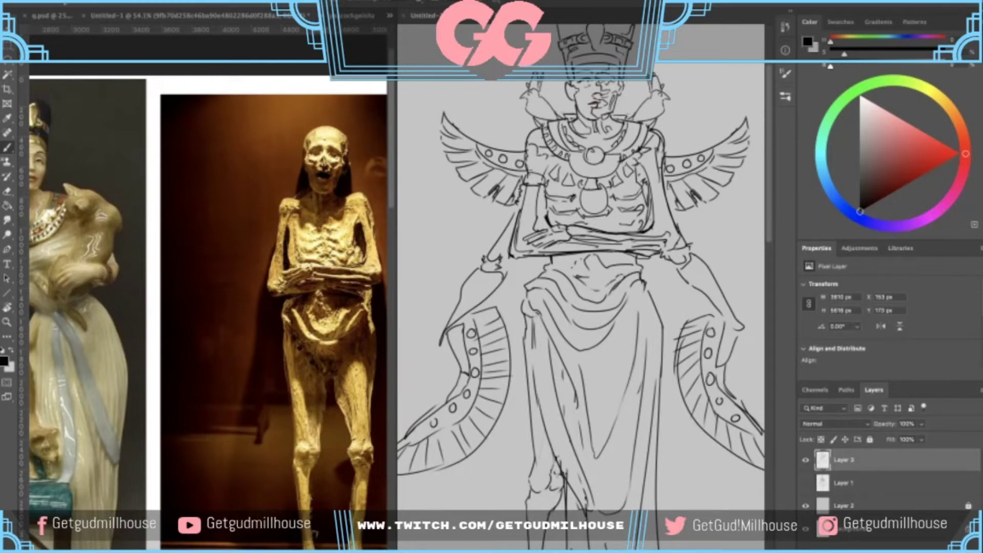
- Fill the gap between the ribcage and the canvas-right upper arm with black shading strokes
drag(609, 207, 566, 221)
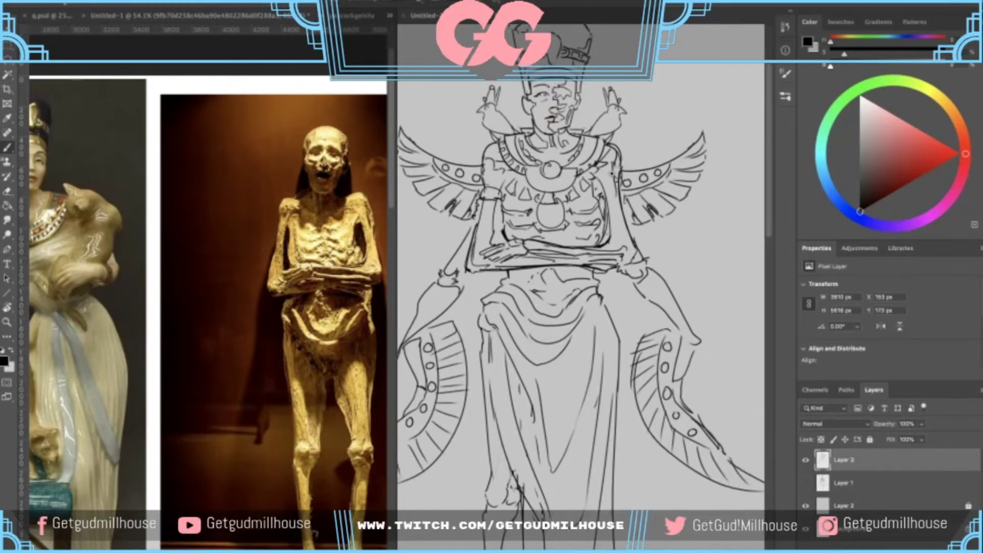
drag(612, 172, 635, 173)
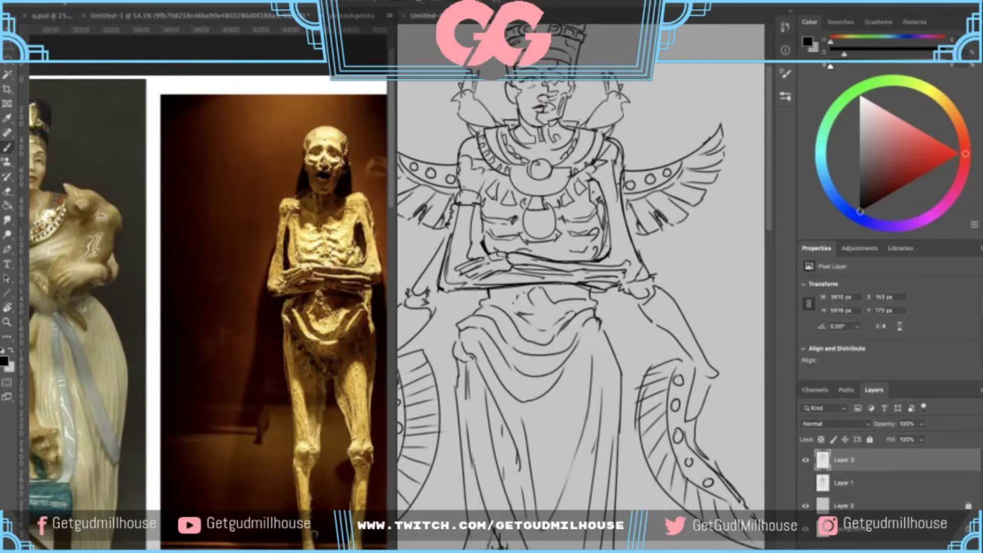
drag(590, 182, 603, 218)
scroll(603, 218, down, 3)
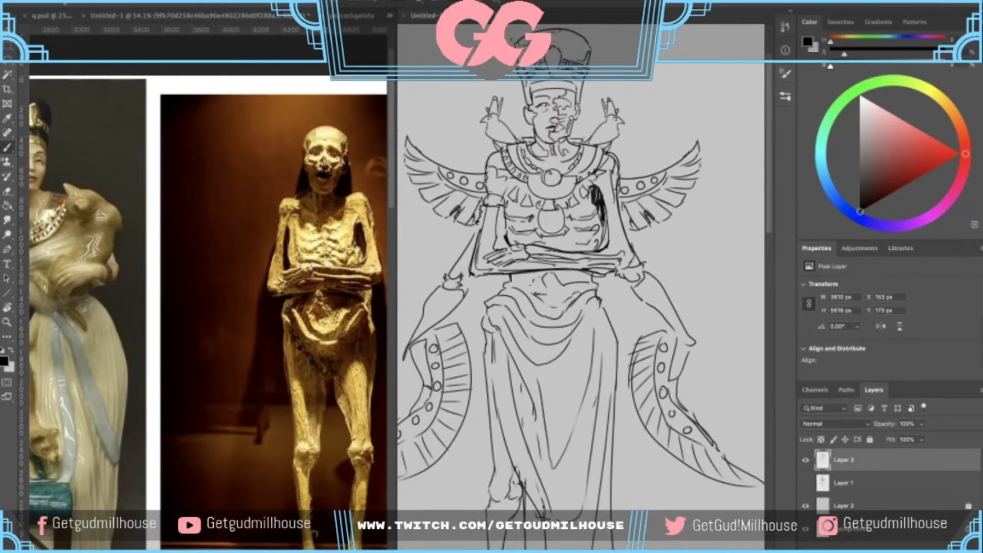
scroll(553, 225, up, 5)
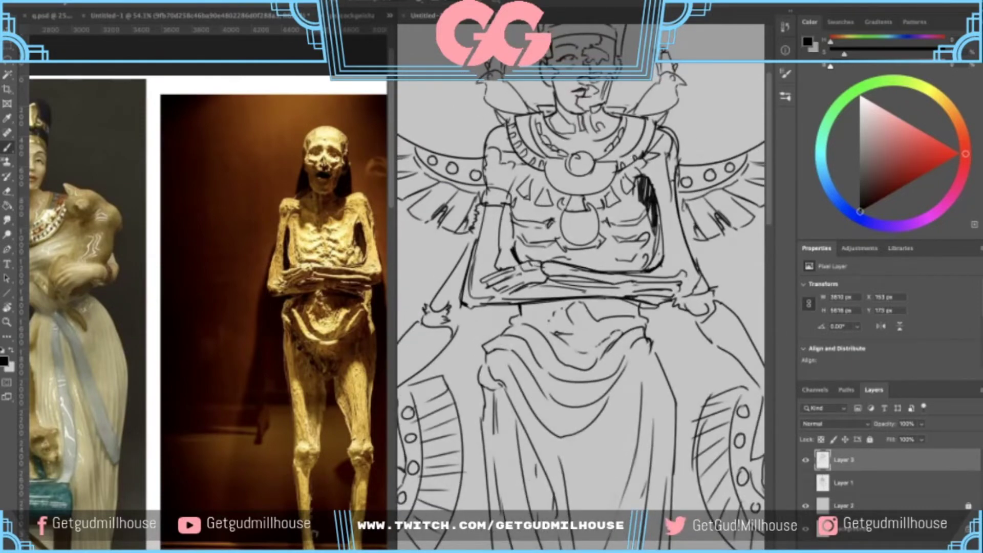
- Touch up the armband on the canvas-left upper arm with short brush strokes
key(e)
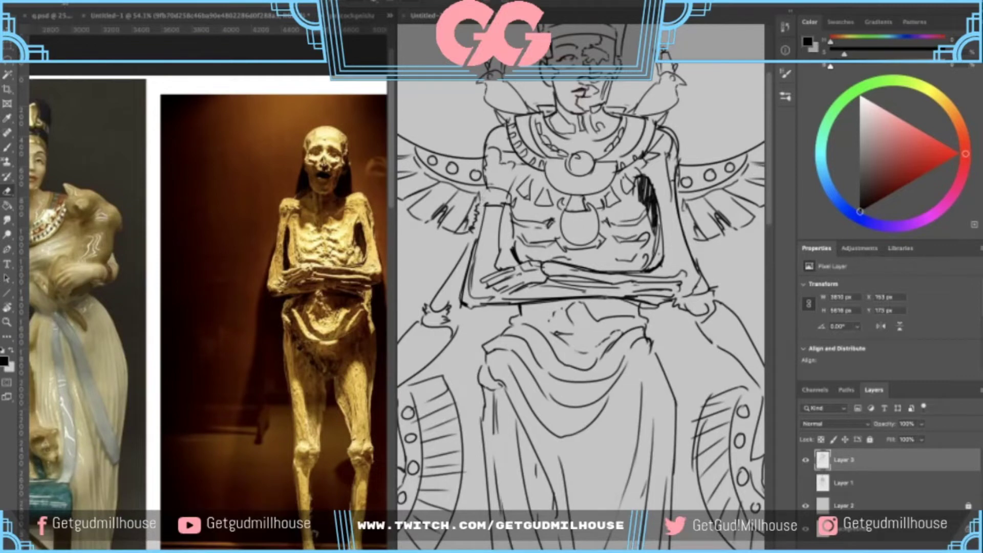
key(b)
drag(482, 192, 509, 196)
key(e)
key(b)
drag(509, 204, 504, 209)
key(ctrl+minus)
drag(493, 311, 481, 259)
scroll(477, 276, down, 5)
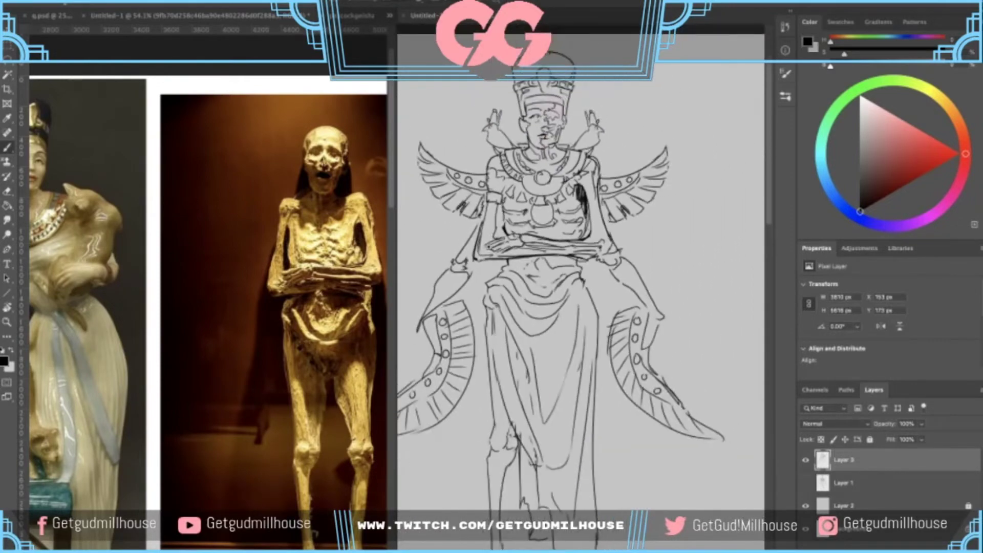
drag(576, 243, 604, 159)
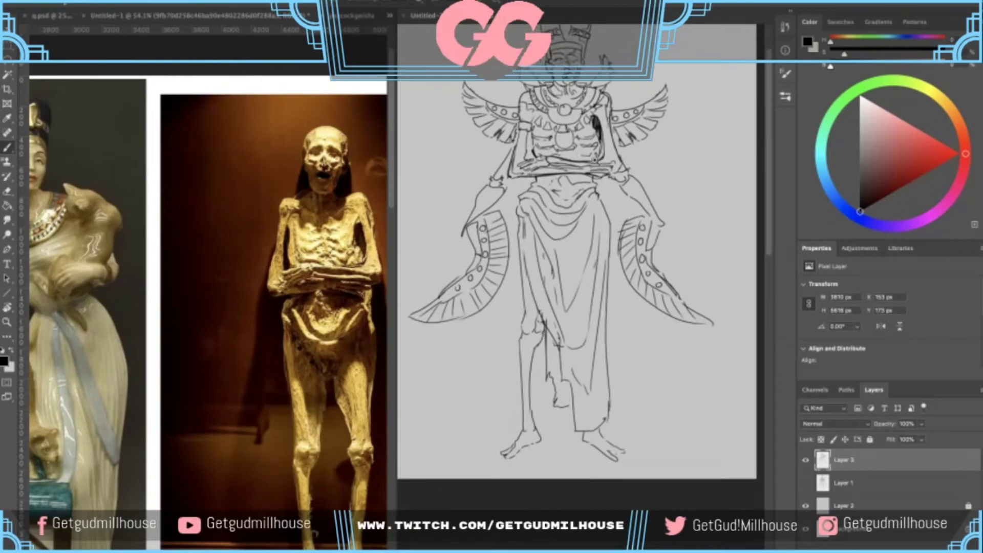
scroll(599, 161, up, 3)
drag(517, 161, 567, 149)
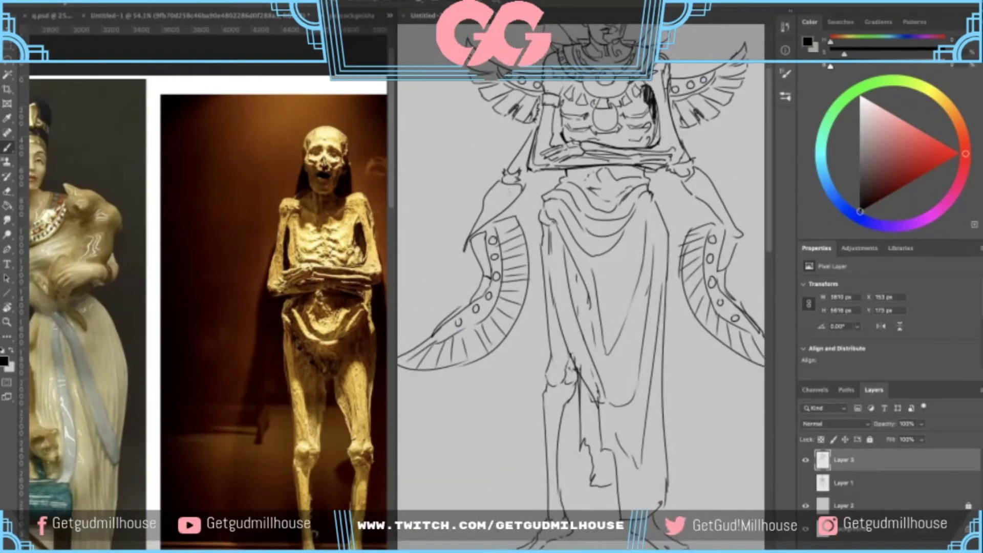
mouse_move(522, 185)
mouse_down()
mouse_move(483, 234)
mouse_move(516, 209)
mouse_up()
key(super+z)
key(super+z)
key(ctrl+z)
scroll(502, 214, up, 2)
mouse_move(534, 182)
mouse_down()
mouse_move(510, 224)
mouse_move(472, 229)
mouse_up()
key(ctrl+z)
key(ctrl+z)
click(643, 196)
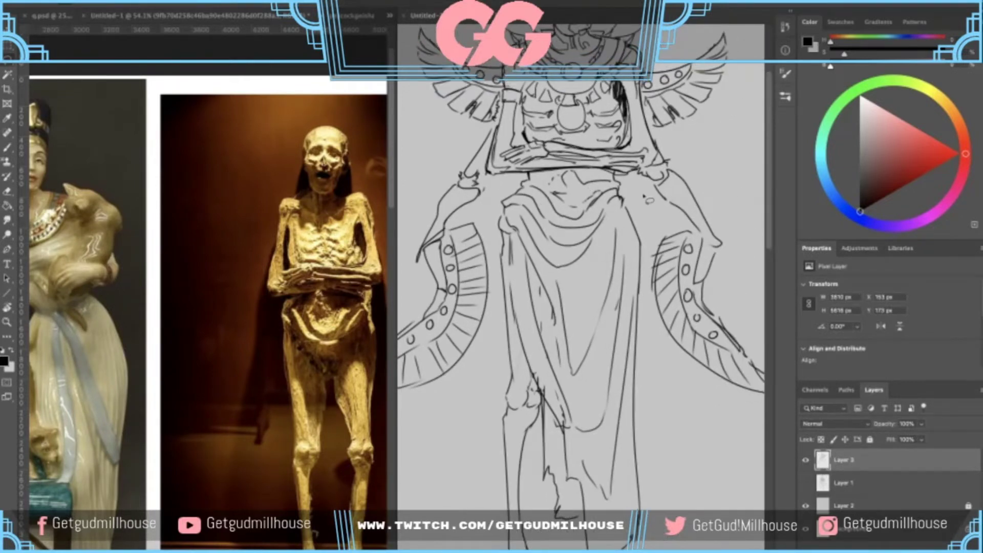
key(b)
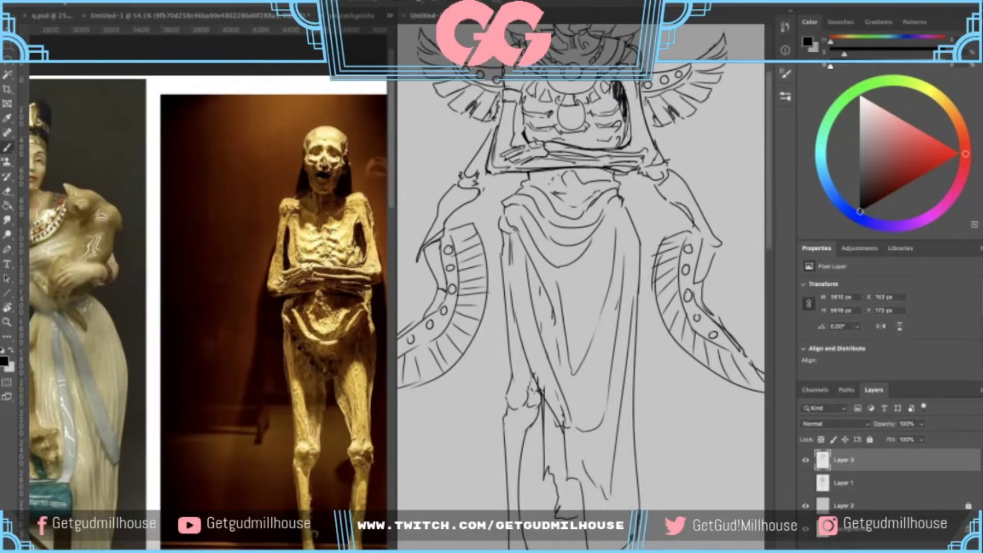
scroll(553, 225, down, 3)
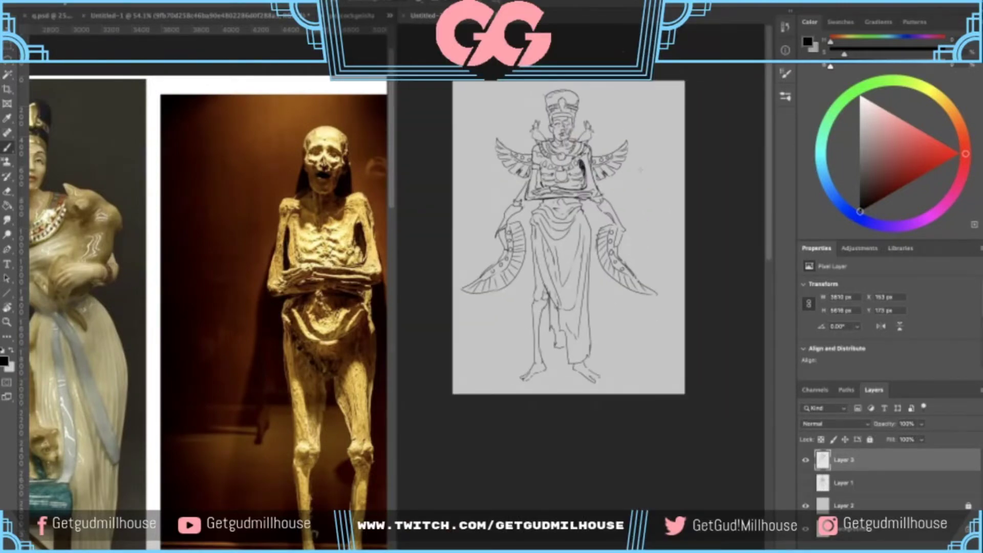
- Sketch a loose mound outline with small curved marks in the empty area beside the figure, undoing the oval around it
scroll(641, 172, up, 6)
scroll(562, 194, up, 3)
mouse_move(530, 246)
mouse_down()
mouse_move(548, 212)
mouse_move(629, 232)
mouse_up()
mouse_move(628, 245)
mouse_down()
mouse_move(579, 264)
mouse_move(601, 242)
mouse_up()
drag(552, 246, 507, 244)
drag(499, 241, 516, 259)
mouse_move(650, 221)
mouse_down()
mouse_move(661, 215)
mouse_move(671, 234)
mouse_up()
drag(667, 179, 692, 225)
drag(561, 155, 668, 180)
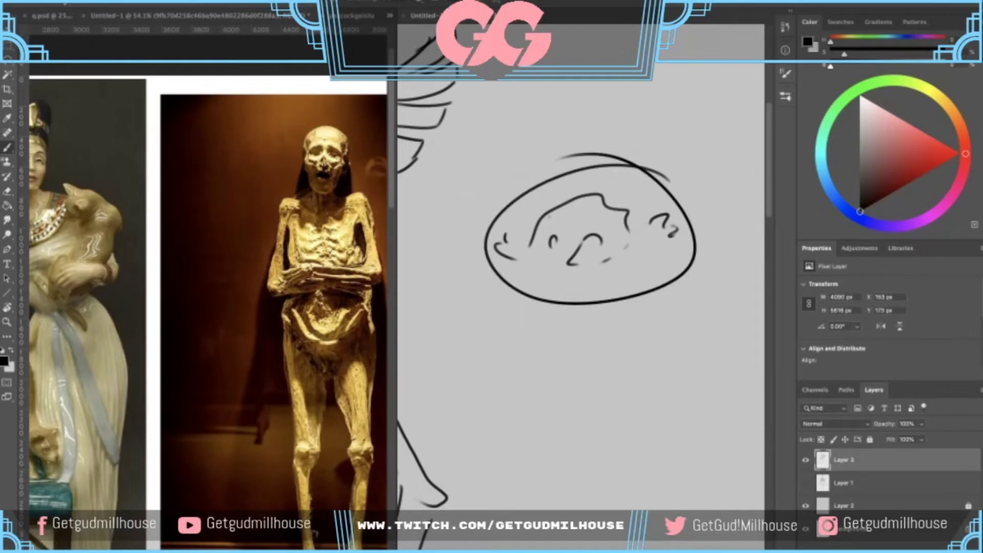
key(ctrl+z)
key(ctrl+z)
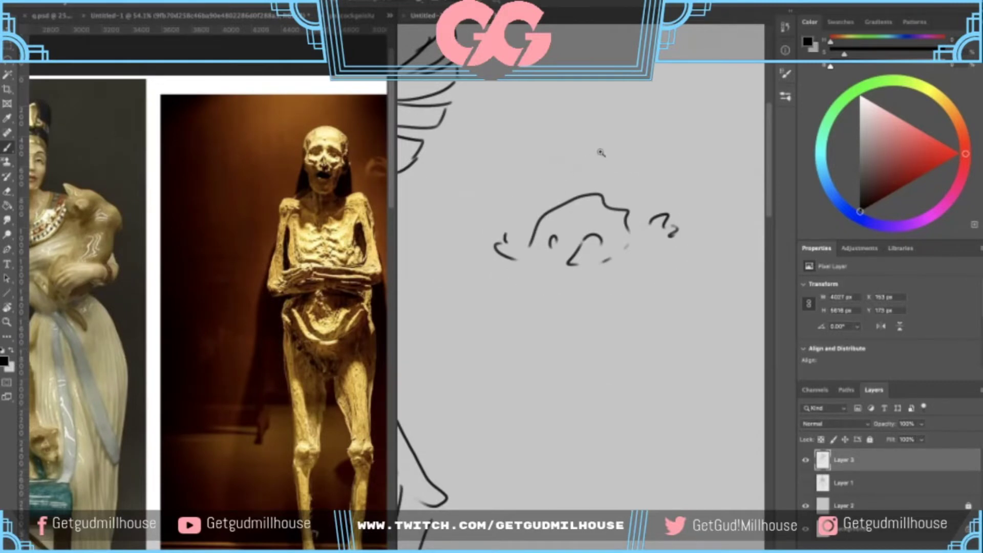
- Draw a capital letter I enclosed in an oval above the mound sketch
scroll(593, 154, up, 2)
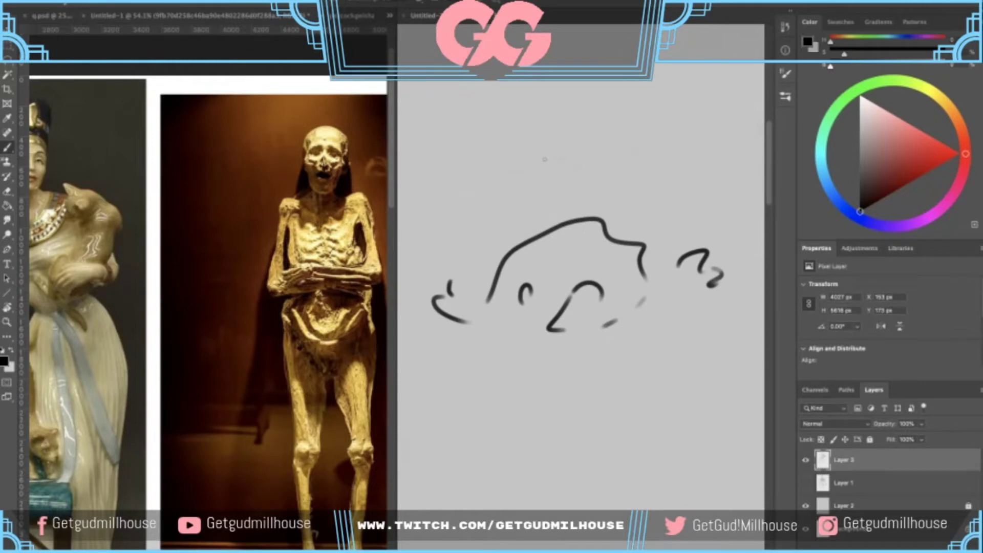
scroll(546, 159, down, 2)
drag(539, 188, 539, 249)
drag(557, 134, 549, 188)
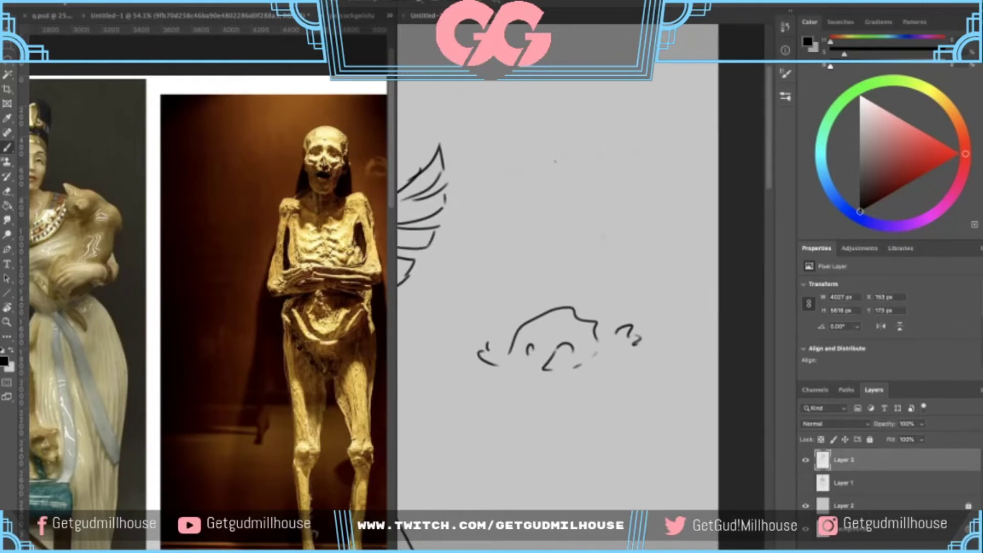
scroll(544, 183, up, 1)
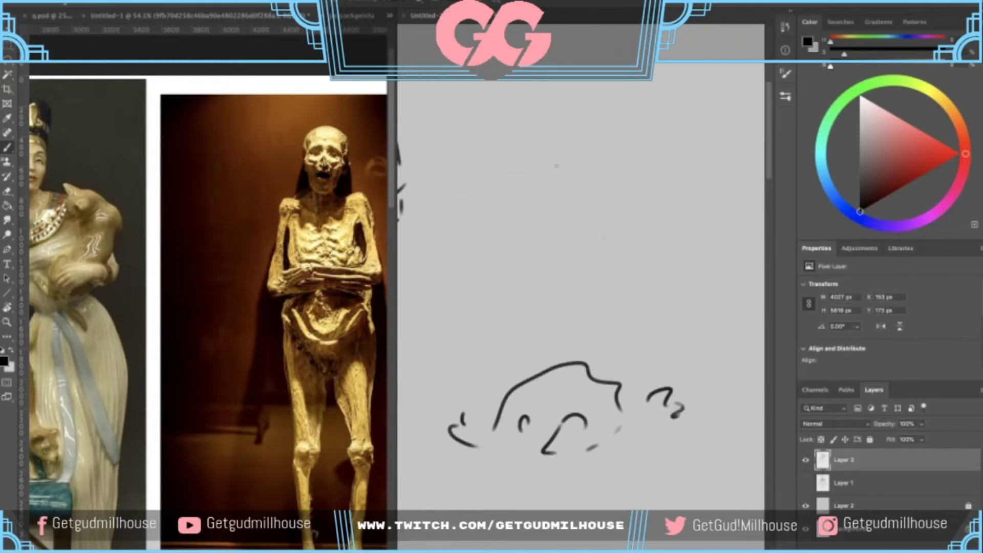
mouse_move(554, 139)
mouse_down()
mouse_move(550, 210)
mouse_move(566, 193)
mouse_up()
key(ctrl+z)
key(ctrl+z)
drag(593, 135, 592, 174)
drag(580, 134, 612, 132)
drag(570, 179, 617, 170)
mouse_move(604, 117)
mouse_down()
mouse_move(659, 156)
mouse_move(562, 126)
mouse_up()
- Draw four arrows pointing at the oval, three from below and one curving in from the lower right
mouse_move(521, 260)
mouse_down()
mouse_move(520, 271)
mouse_move(538, 228)
mouse_up()
mouse_move(533, 222)
mouse_down()
mouse_move(554, 237)
mouse_move(540, 245)
mouse_up()
key(ctrl+z)
drag(584, 212, 582, 272)
mouse_move(569, 250)
mouse_down()
mouse_move(589, 220)
mouse_move(597, 236)
mouse_up()
mouse_move(639, 238)
mouse_down()
mouse_move(617, 221)
mouse_move(642, 248)
mouse_up()
drag(605, 221, 621, 202)
mouse_move(647, 197)
mouse_down()
mouse_move(630, 200)
mouse_move(686, 217)
mouse_up()
drag(652, 172, 650, 192)
drag(629, 204, 611, 211)
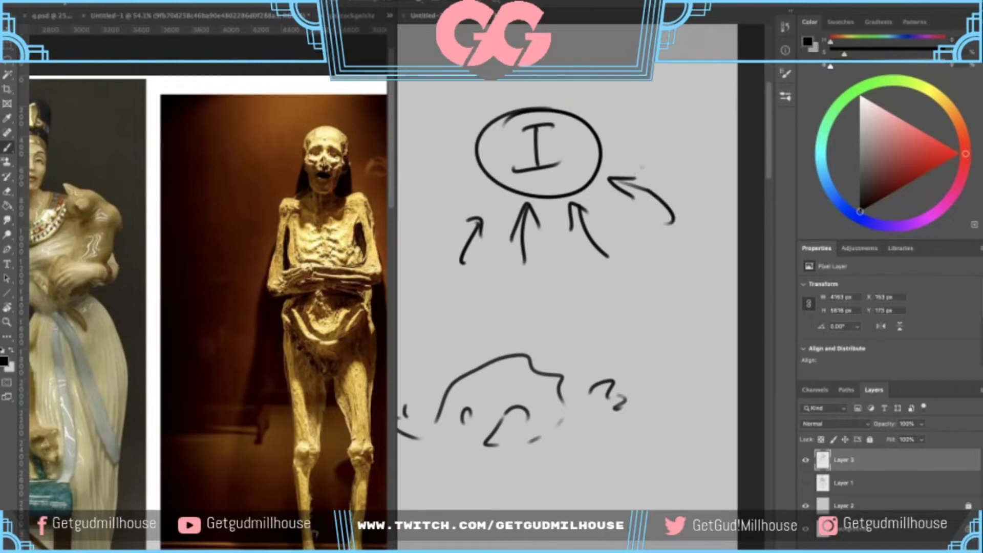
- Add arrows pointing at the oval from its right, left and upper-left sides
mouse_move(622, 138)
mouse_down()
mouse_move(661, 130)
mouse_move(699, 141)
mouse_up()
drag(641, 126, 634, 144)
drag(563, 256, 608, 261)
mouse_move(436, 186)
mouse_down()
mouse_move(489, 162)
mouse_move(483, 206)
mouse_up()
drag(501, 94, 541, 120)
drag(517, 86, 566, 105)
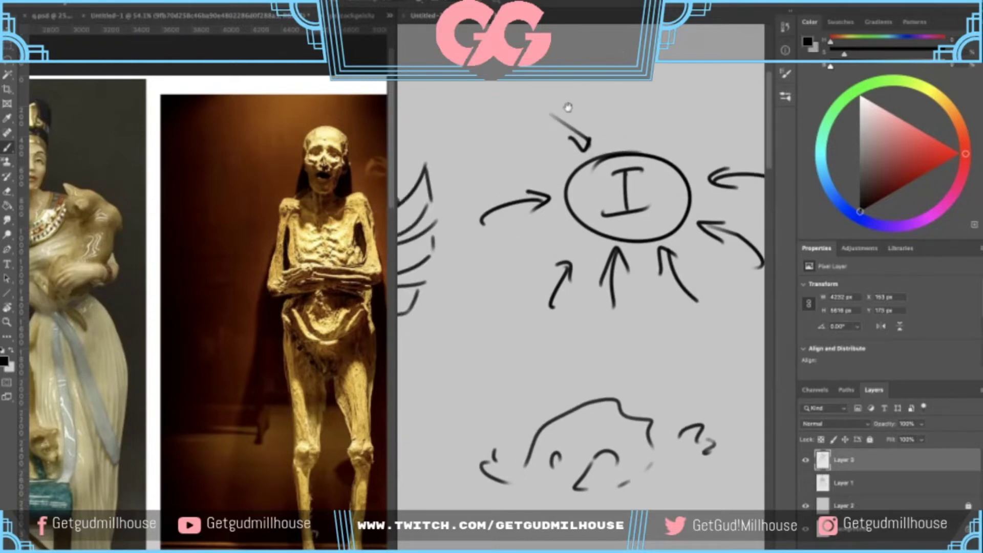
- Hatch the inside of the lettered oval with diagonal strokes and draw a small oval above the upper-left arrow
drag(675, 156, 533, 218)
mouse_move(587, 169)
mouse_down()
mouse_move(543, 225)
mouse_move(553, 234)
mouse_up()
drag(623, 174, 562, 246)
mouse_move(645, 178)
mouse_down()
mouse_move(586, 242)
mouse_move(608, 238)
mouse_up()
drag(647, 205, 617, 246)
drag(535, 70, 532, 72)
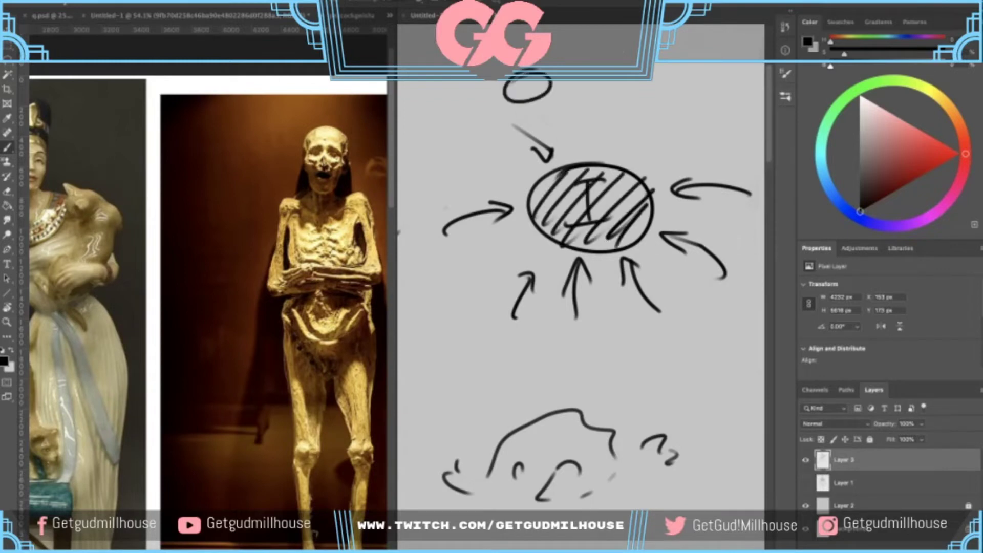
- Draw small ovals at the outer ends of the arrows surrounding the hatched oval
drag(449, 260, 446, 259)
drag(487, 347, 484, 372)
mouse_move(562, 365)
mouse_down()
mouse_move(553, 369)
mouse_move(560, 362)
mouse_up()
mouse_move(652, 348)
mouse_down()
mouse_move(678, 353)
mouse_move(665, 338)
mouse_up()
drag(737, 279, 729, 301)
drag(775, 197, 752, 199)
key(ctrl+z)
mouse_move(721, 158)
mouse_down()
mouse_move(717, 171)
mouse_move(715, 155)
mouse_up()
drag(702, 281, 705, 272)
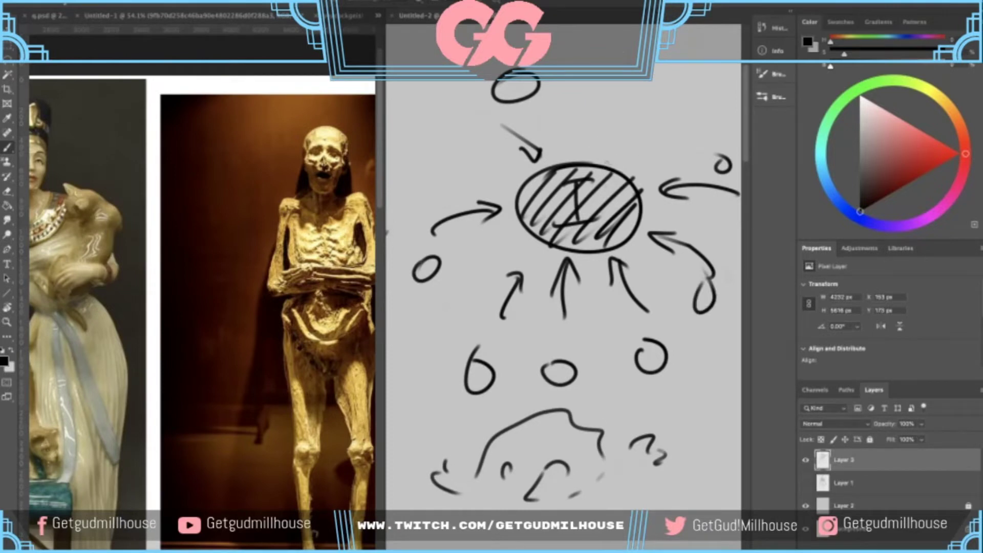
- Try enclosing the small oval above the hatched oval in a much larger oval
drag(561, 135, 580, 146)
mouse_move(519, 57)
mouse_down()
mouse_move(572, 56)
mouse_move(544, 52)
mouse_up()
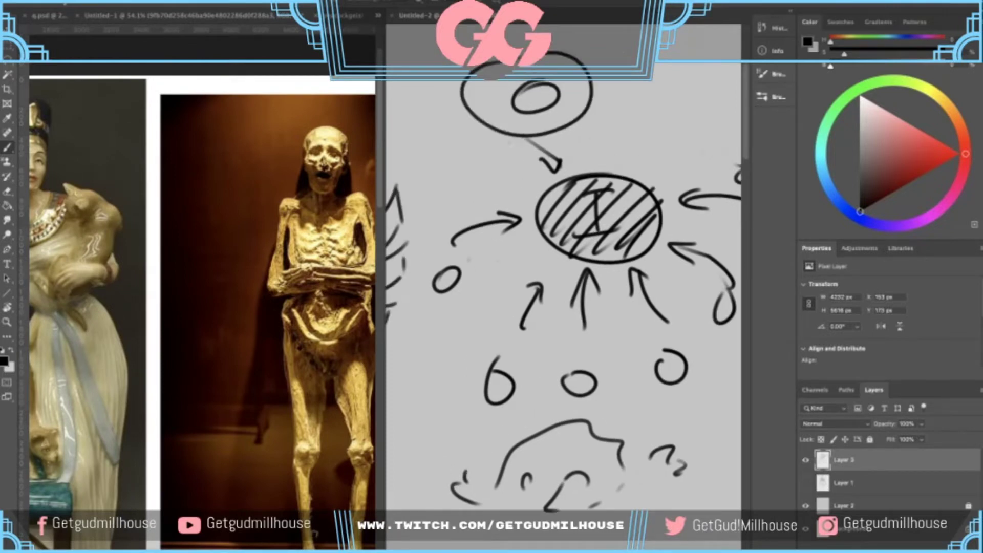
drag(506, 239, 527, 206)
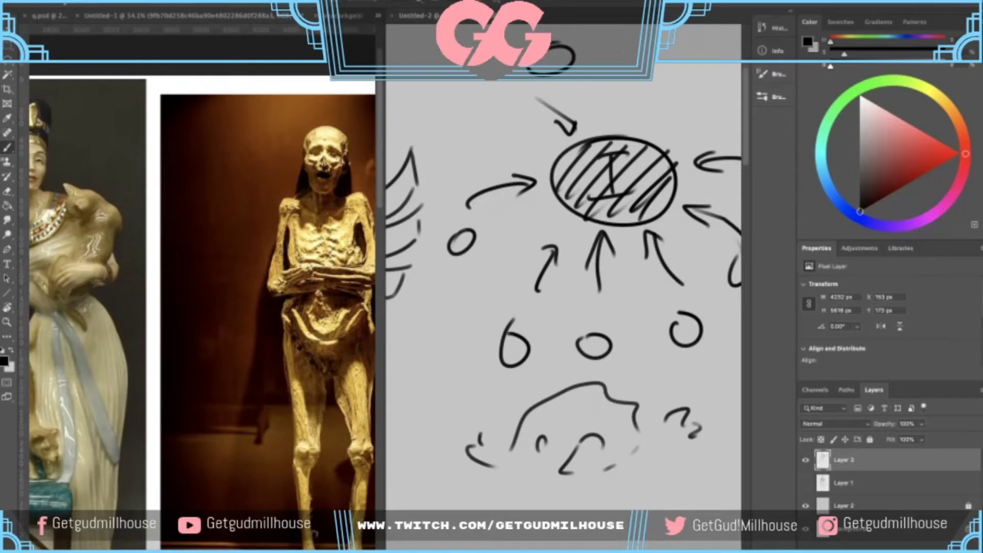
drag(581, 195, 571, 202)
drag(569, 271, 534, 216)
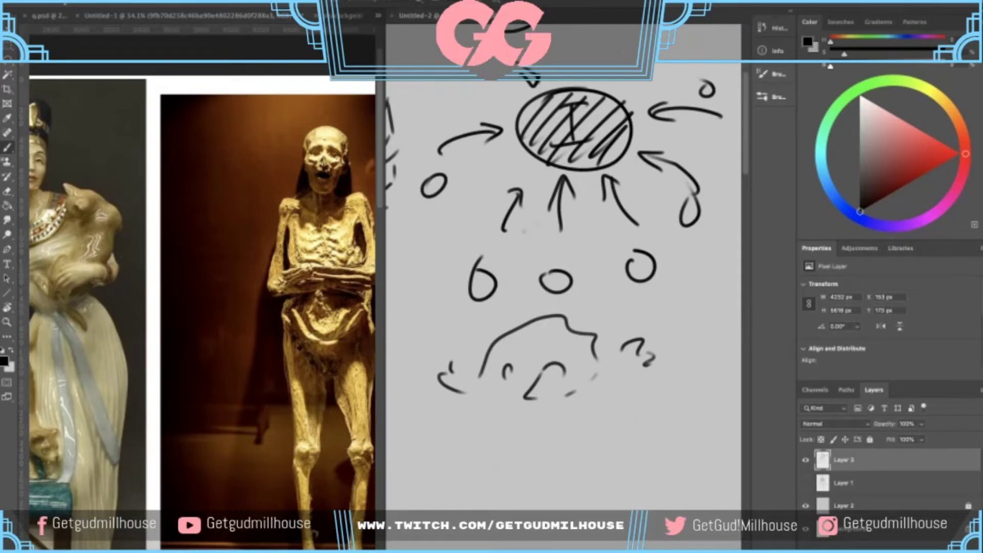
drag(573, 174, 549, 230)
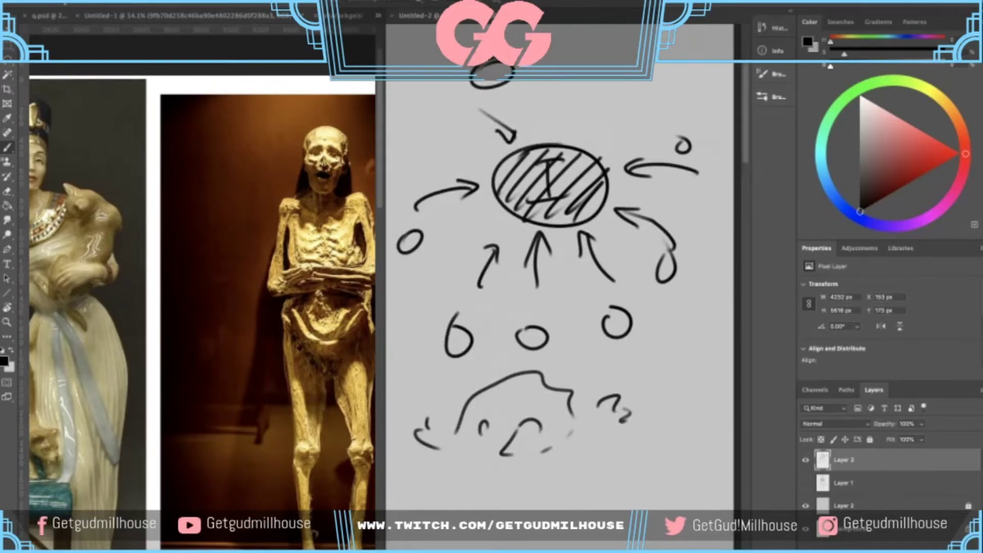
- Lasso the whole arrow-and-oval diagram with the mound sketch beside the figure and delete it
scroll(616, 154, down, 3)
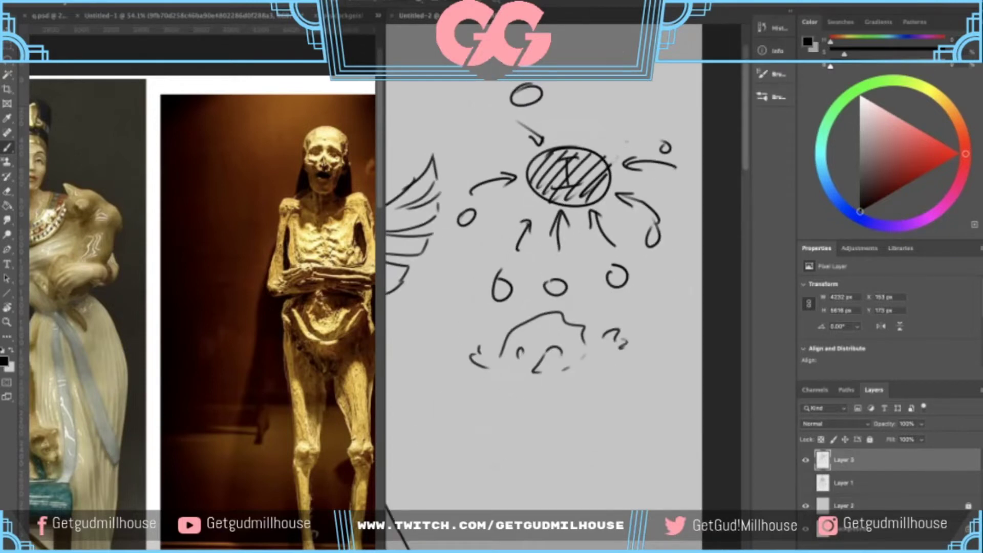
scroll(623, 146, down, 1)
key(l)
mouse_move(495, 106)
mouse_down()
mouse_move(742, 224)
mouse_move(445, 384)
mouse_move(459, 247)
mouse_move(493, 100)
mouse_up()
key(Delete)
scroll(495, 174, down, 3)
drag(462, 224, 577, 161)
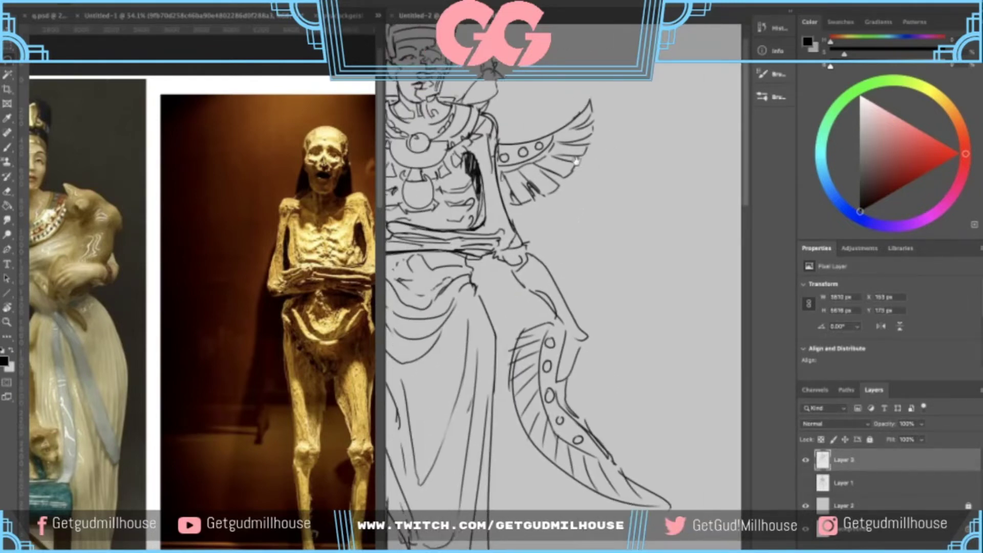
scroll(576, 161, down, 1)
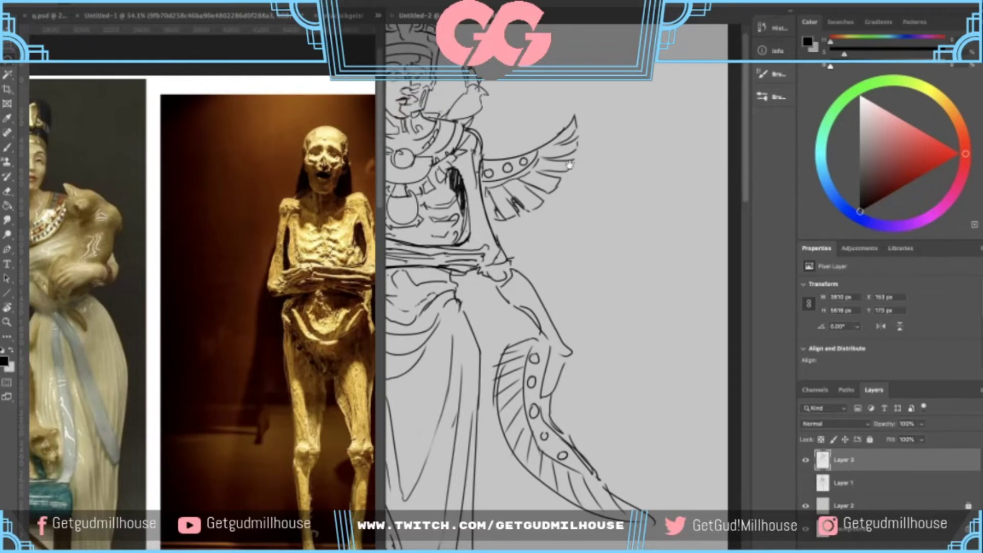
scroll(569, 163, down, 5)
key(b)
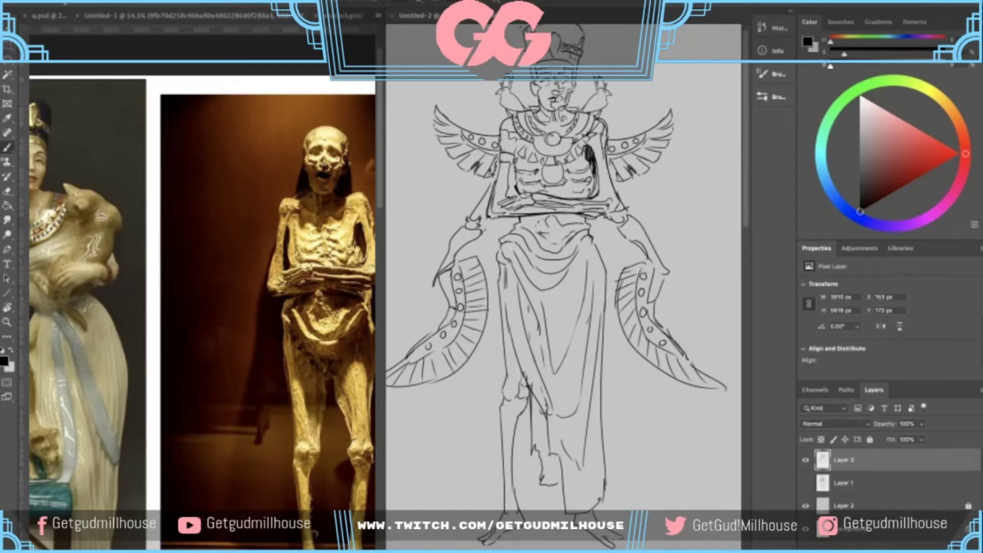
- Bring the statue reference into view and draw a horizontal ground line behind and to both sides of the queen's feet
drag(291, 230, 279, 200)
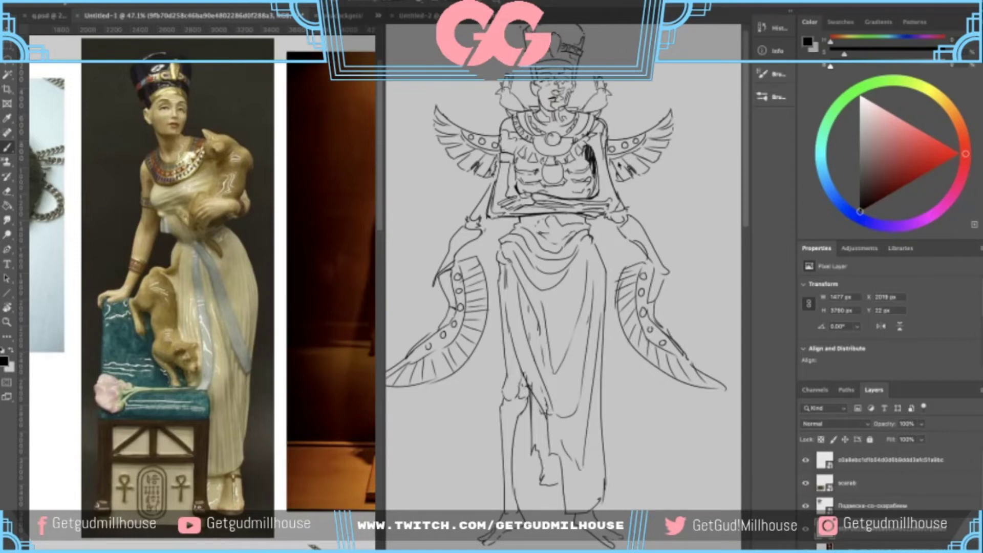
click(584, 264)
key(super+minus)
drag(539, 351, 590, 239)
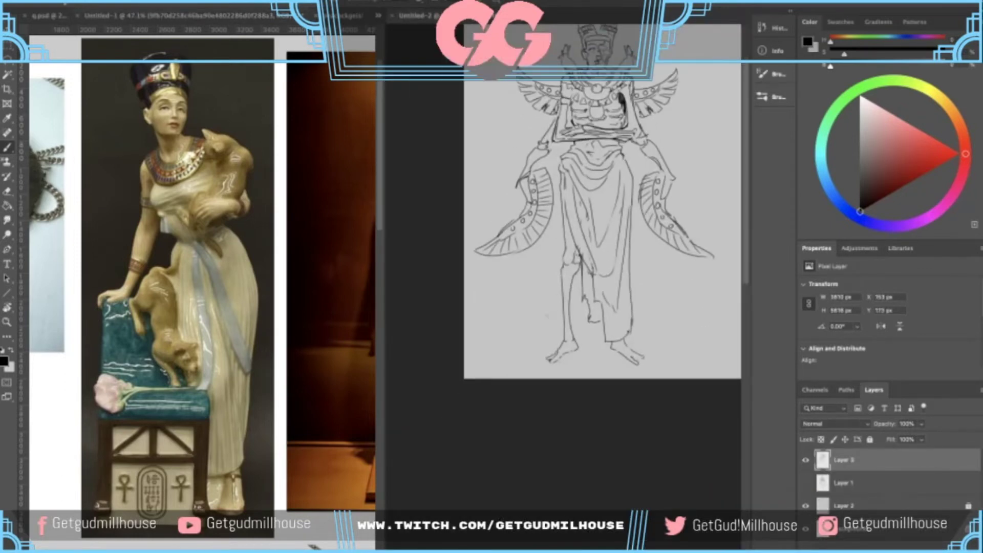
drag(513, 355, 643, 350)
key(super+z)
drag(611, 353, 578, 364)
drag(643, 355, 575, 355)
click(580, 342)
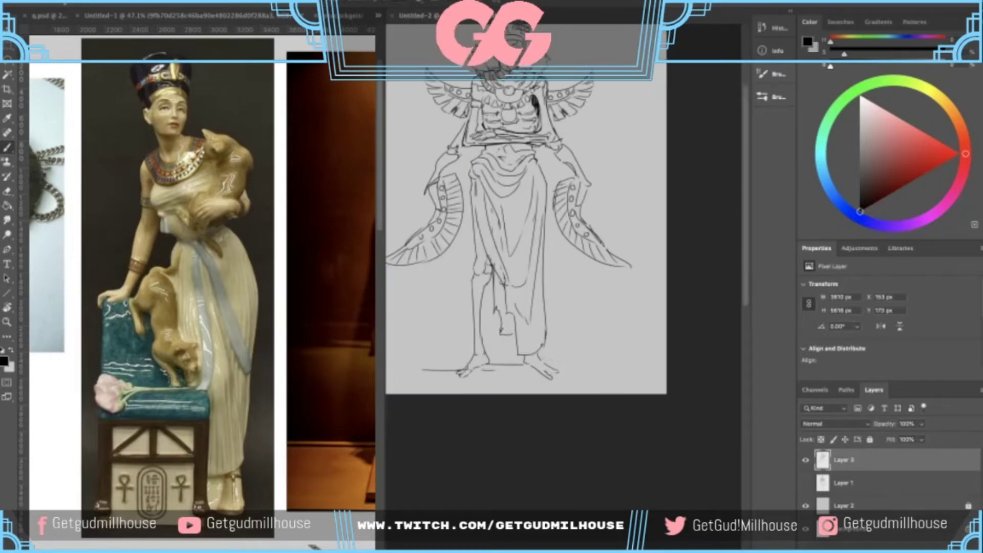
alt+click(583, 361)
click(548, 357)
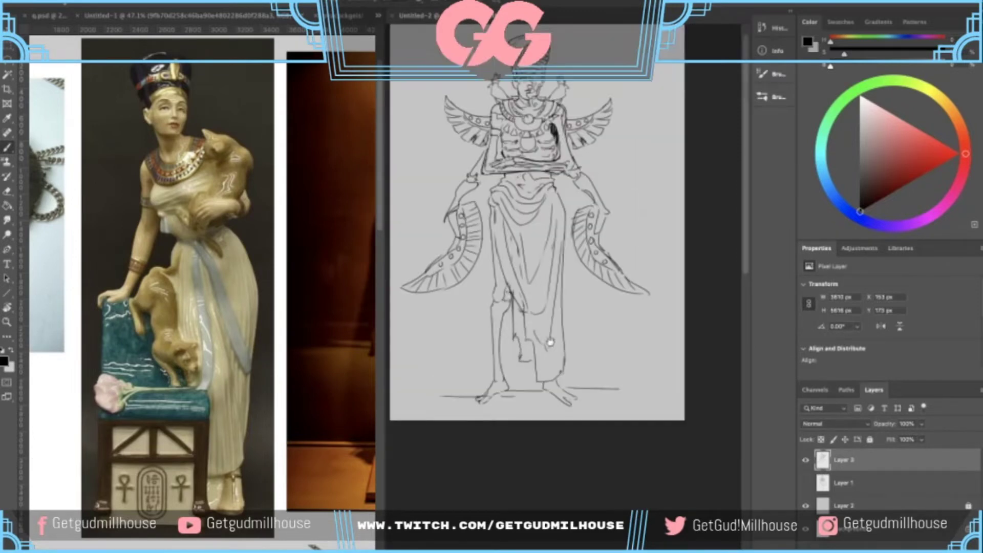
- Touch up the upper outline of the queen's tall crown
drag(535, 337, 546, 396)
click(518, 352)
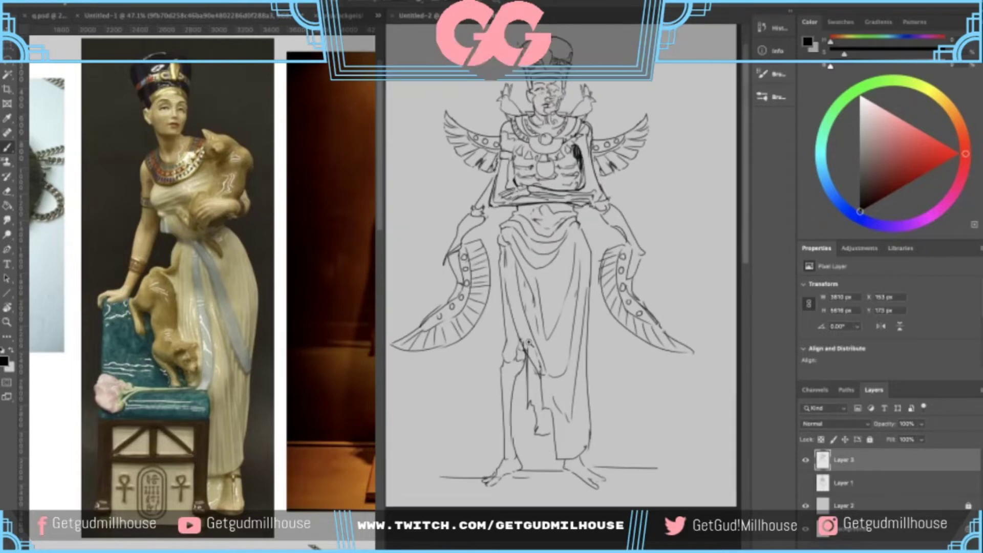
drag(530, 316, 524, 346)
drag(501, 305, 552, 314)
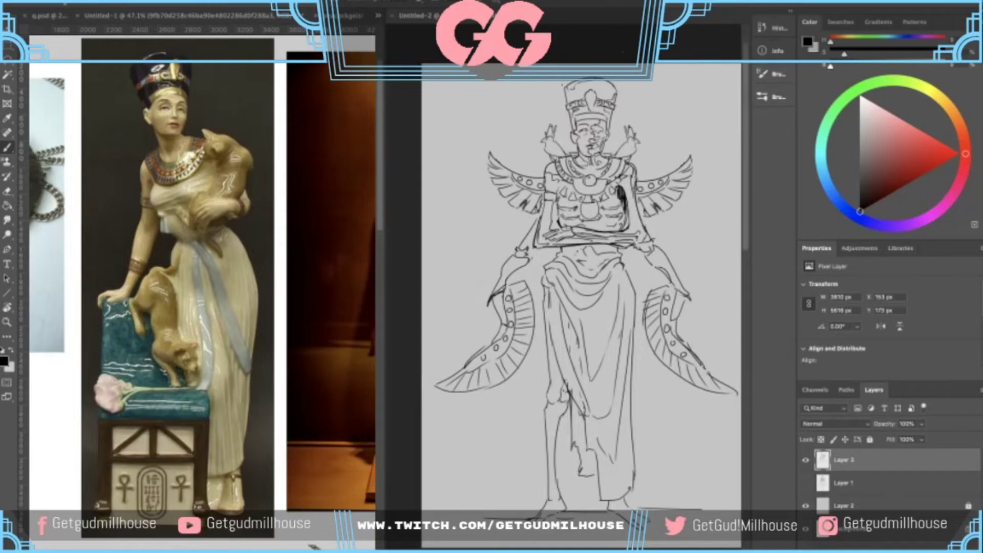
drag(673, 292, 658, 301)
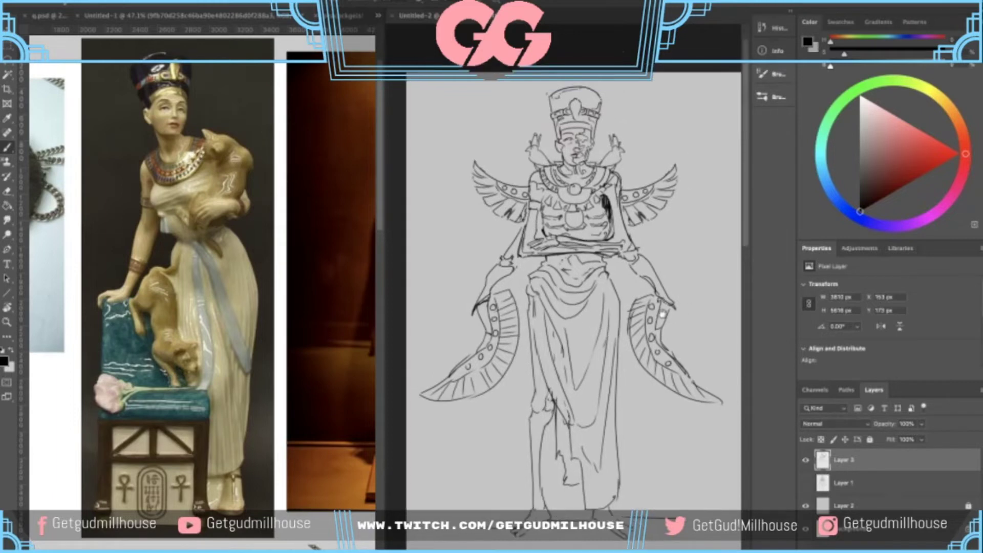
key(ctrl+plus)
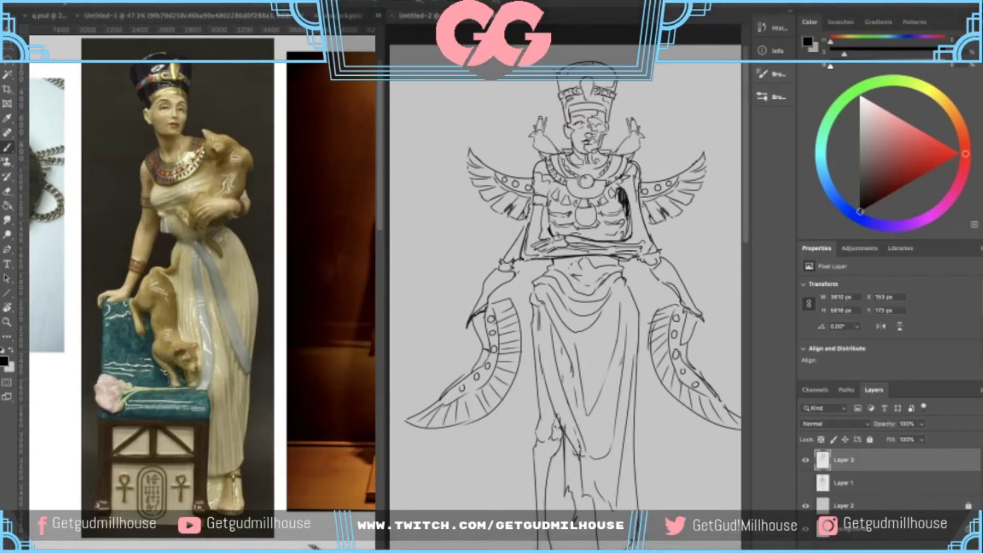
scroll(533, 125, down, 2)
scroll(599, 60, up, 4)
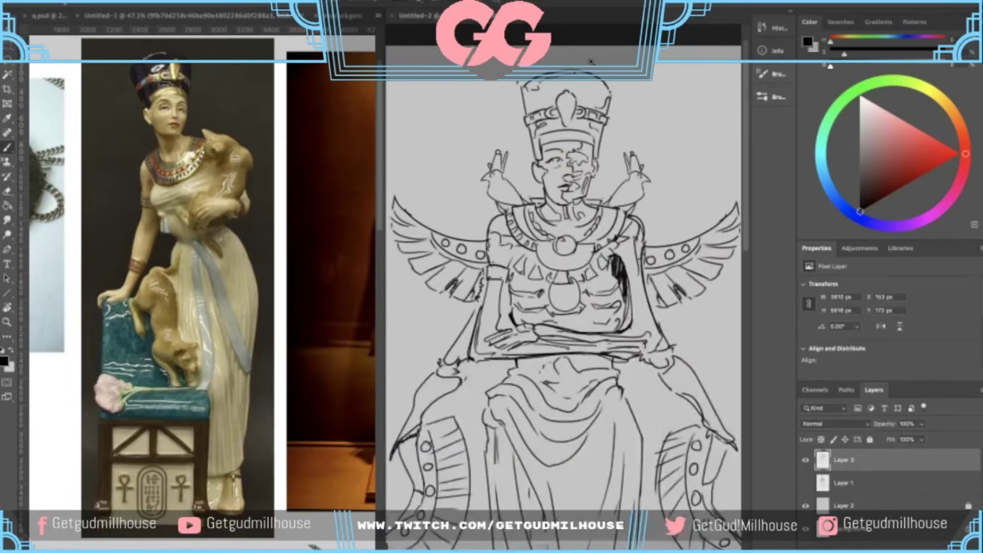
key(e)
key(b)
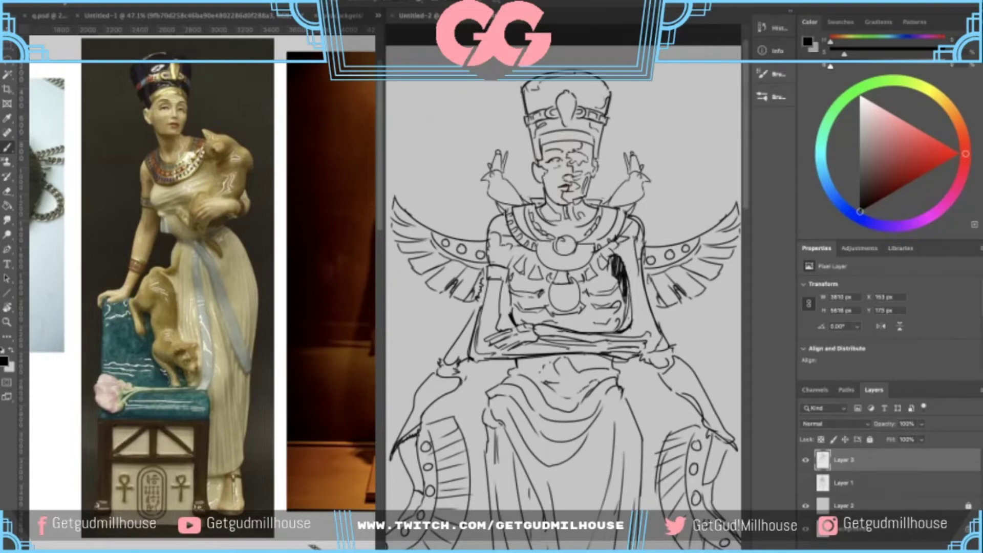
- Handwrite the numbers 2, 5, 8 and 10 in the empty area above the right wing
key(ctrl+minus)
drag(556, 115, 487, 138)
drag(576, 90, 544, 129)
key(ctrl+plus)
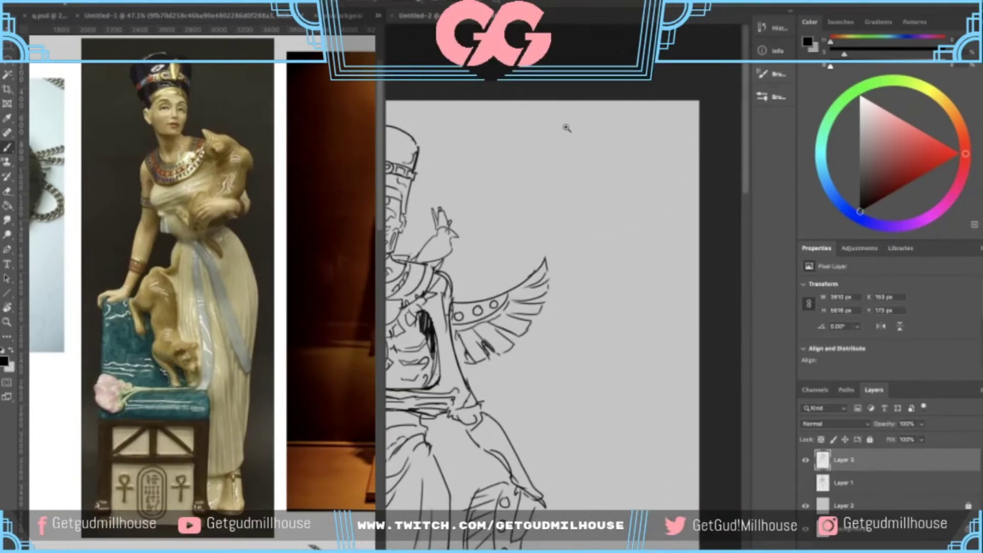
scroll(566, 125, up, 2)
mouse_move(510, 149)
mouse_down()
mouse_move(509, 163)
mouse_move(535, 159)
mouse_up()
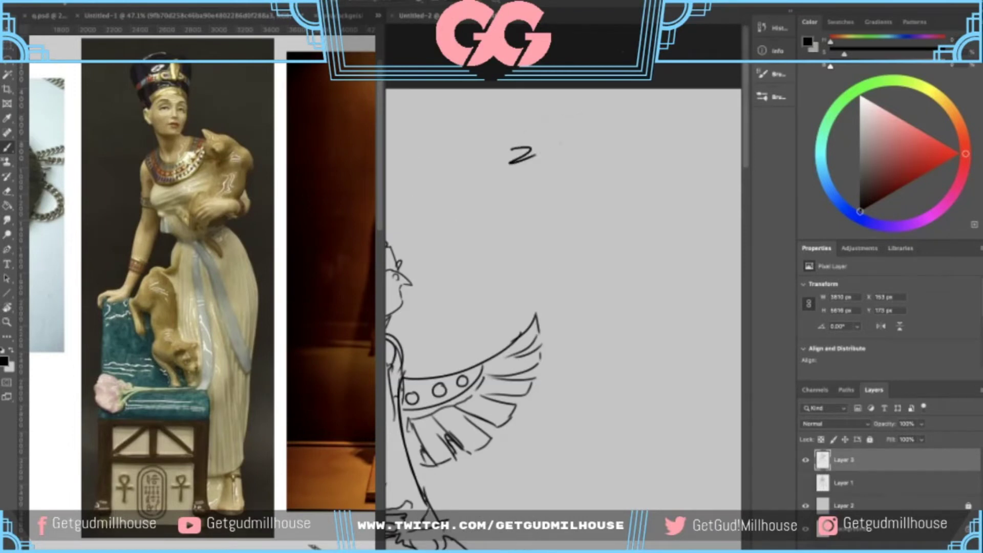
drag(589, 130, 585, 131)
mouse_move(557, 176)
mouse_down()
mouse_move(560, 162)
mouse_move(534, 192)
mouse_move(551, 205)
mouse_up()
drag(609, 150, 609, 177)
drag(628, 149, 625, 151)
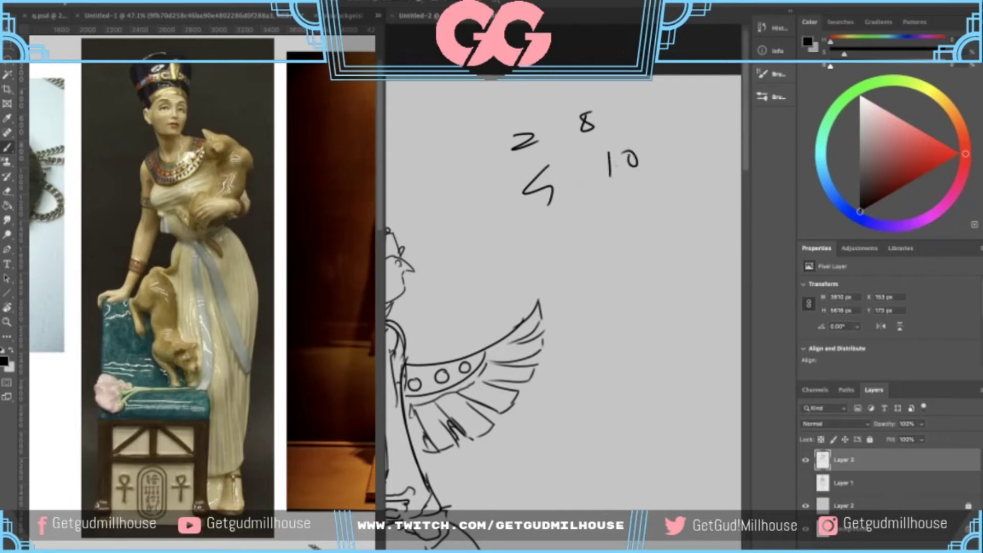
mouse_move(595, 93)
mouse_down()
mouse_move(505, 139)
mouse_move(550, 93)
mouse_move(528, 104)
mouse_up()
key(ctrl+z)
mouse_move(608, 152)
mouse_down()
mouse_move(604, 139)
mouse_move(540, 153)
mouse_move(542, 136)
mouse_up()
key(ctrl+z)
key(ctrl+z)
key(ctrl+z)
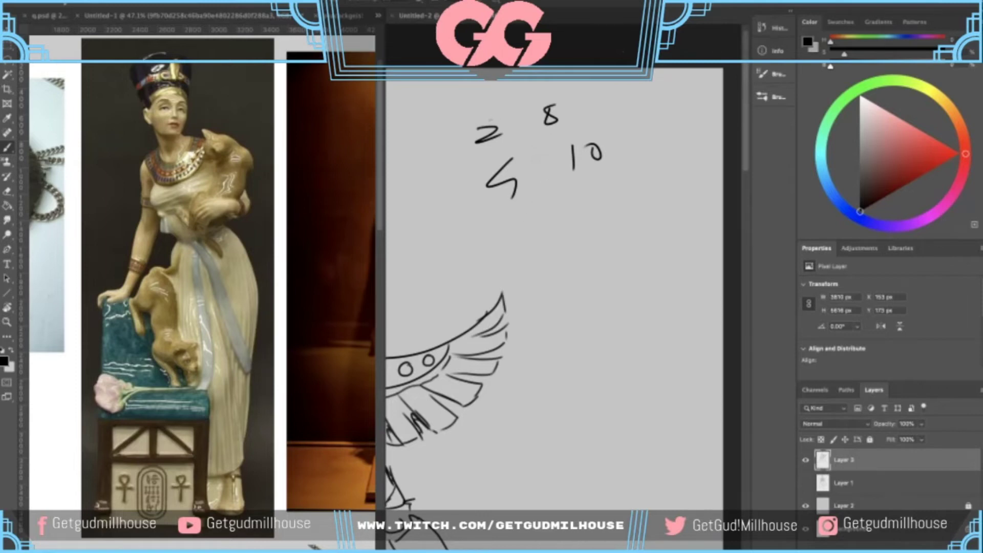
- Try adding a small curved arrow pointing at the handwritten 2
mouse_move(483, 118)
mouse_down()
mouse_move(518, 121)
mouse_move(500, 112)
mouse_up()
drag(502, 102, 497, 118)
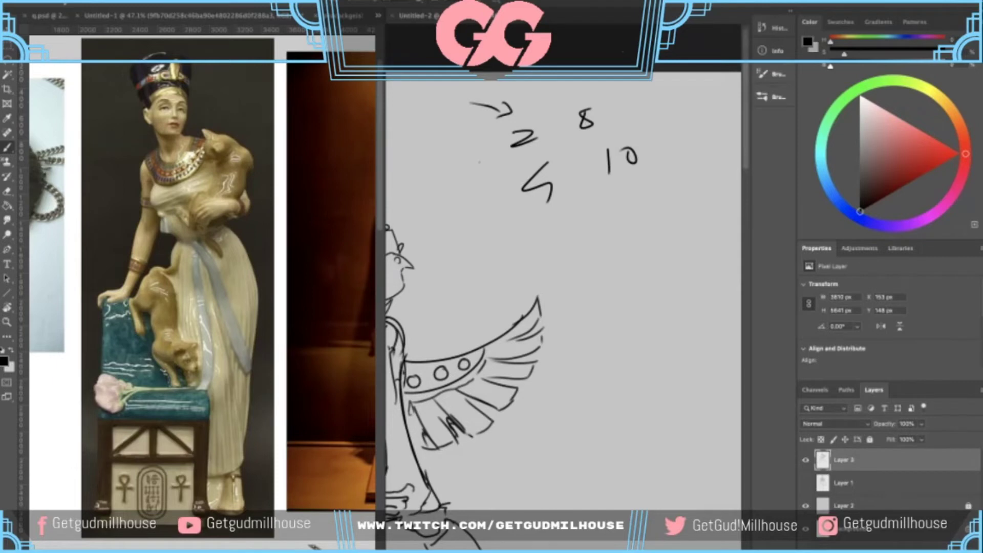
key(ctrl+z)
key(ctrl+z)
- Lasso the handwritten numbers above the right wing and cut them from the layer
scroll(619, 136, down, 3)
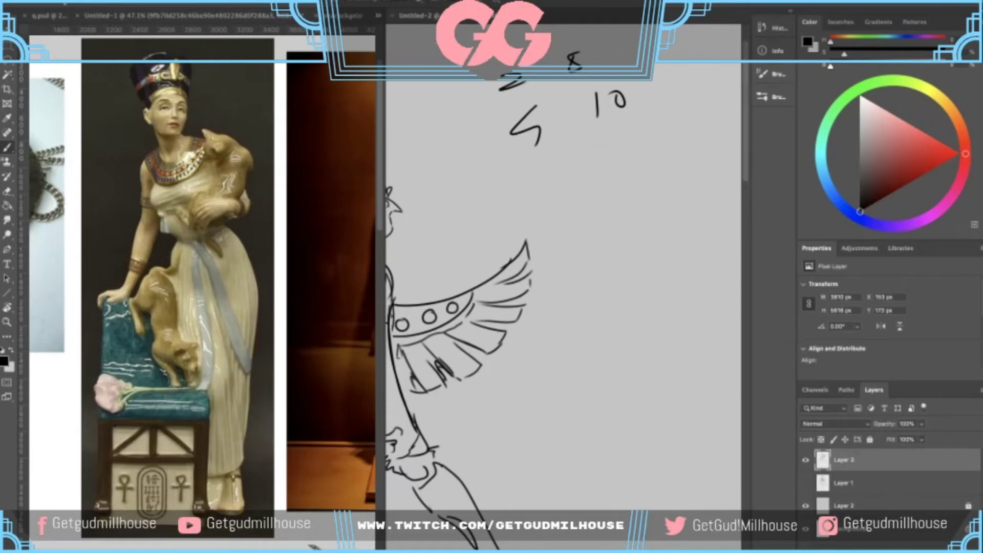
scroll(614, 112, up, 2)
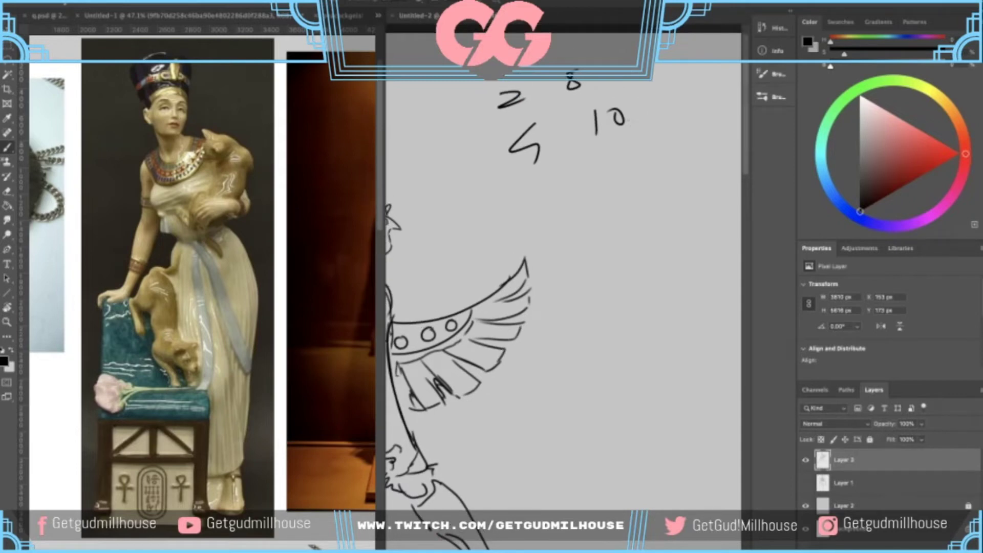
key(l)
mouse_move(557, 50)
mouse_down()
mouse_move(608, 158)
mouse_move(547, 103)
mouse_up()
key(super+x)
key(b)
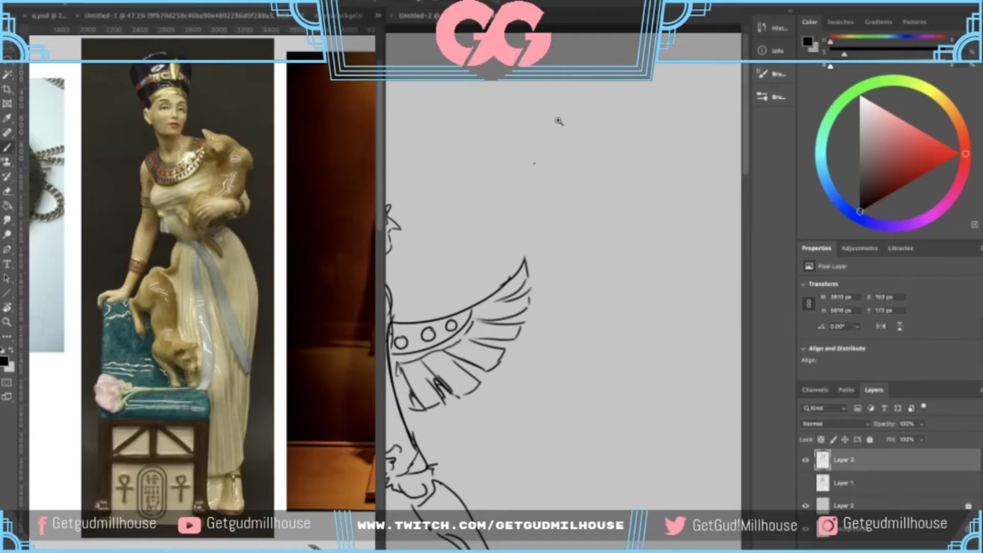
- Handwrite the word DELIVER in the empty area above the right wing and underline it
key(super+minus)
mouse_move(544, 156)
mouse_down()
mouse_move(520, 185)
mouse_move(626, 104)
mouse_move(570, 143)
mouse_up()
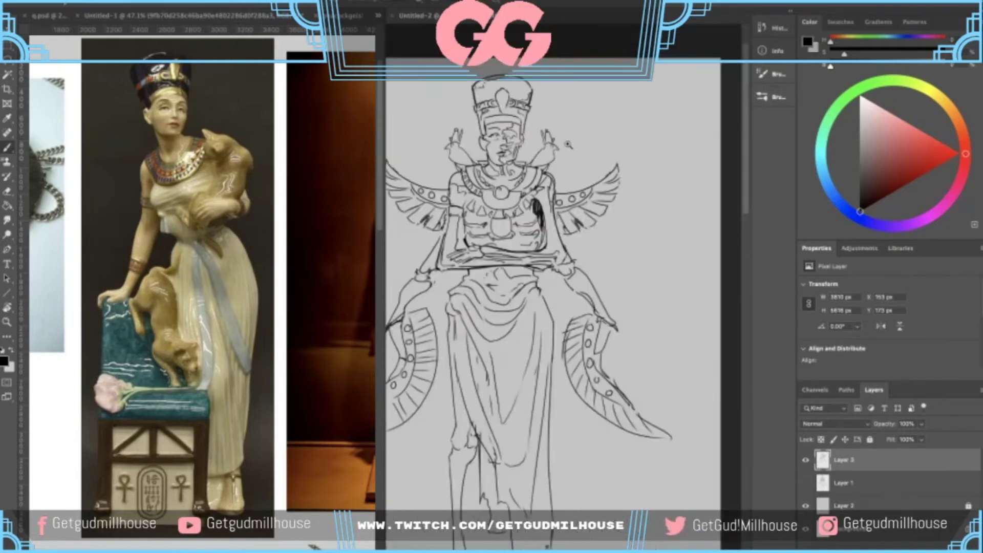
drag(598, 112, 573, 131)
drag(474, 143, 530, 128)
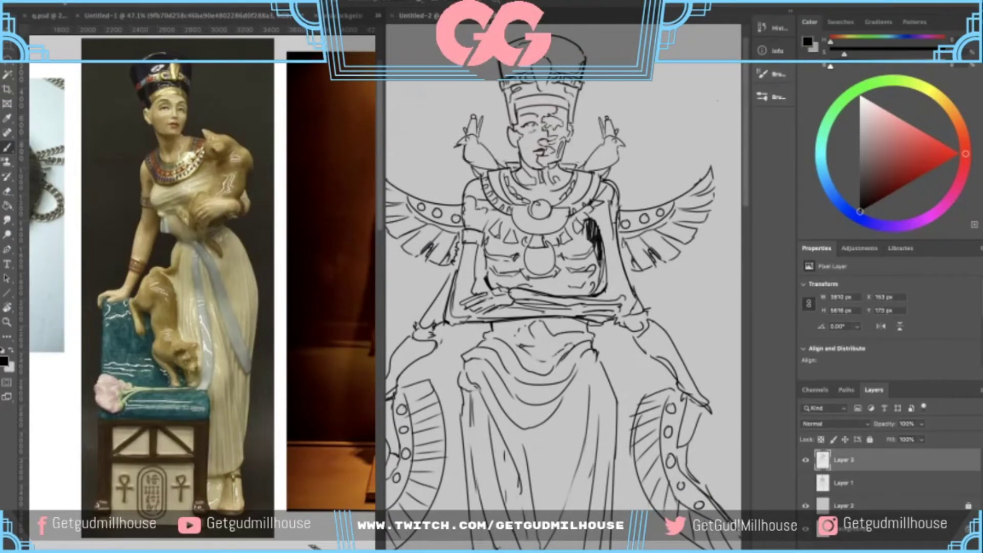
scroll(612, 169, down, 2)
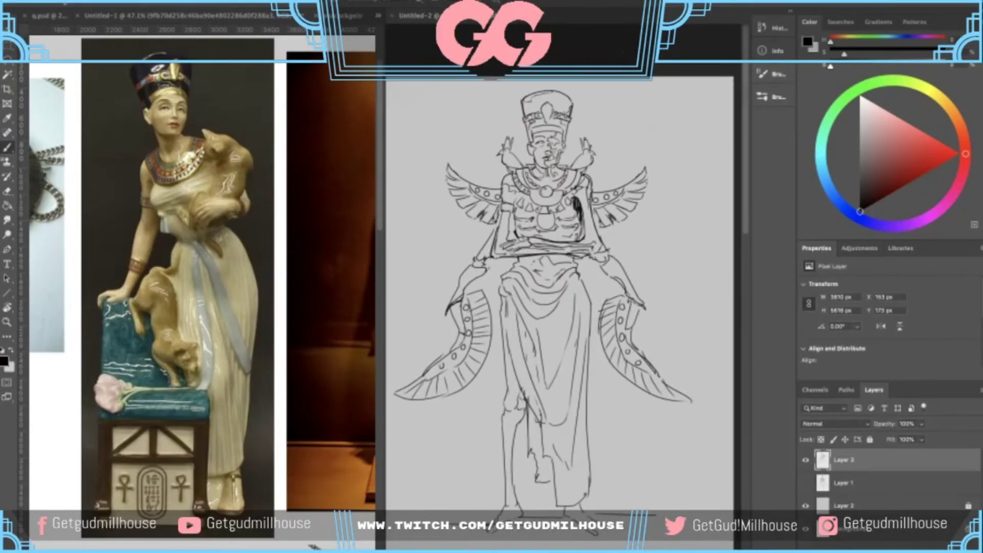
mouse_move(656, 107)
mouse_down()
mouse_move(573, 126)
mouse_move(633, 122)
mouse_move(641, 109)
mouse_move(654, 115)
mouse_up()
scroll(603, 113, up, 2)
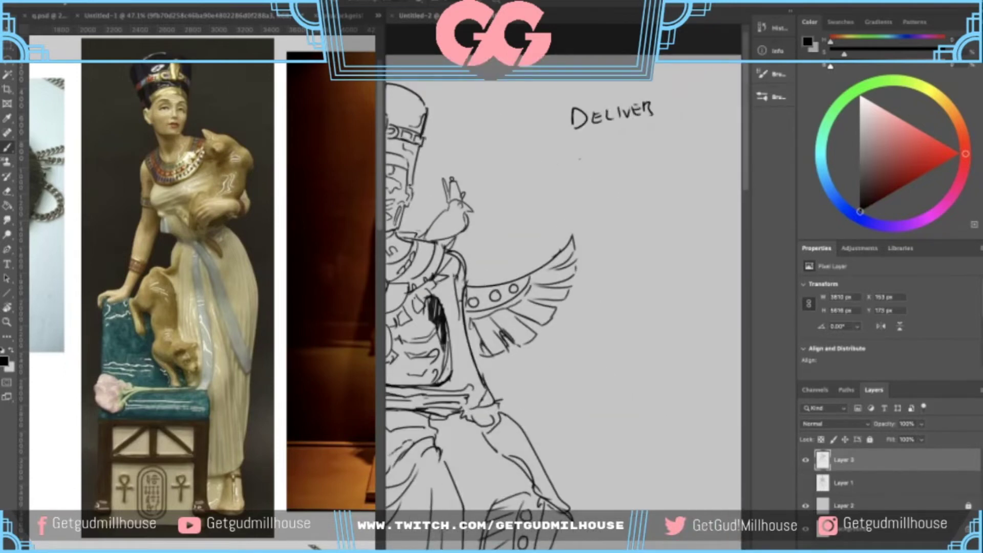
drag(543, 146, 656, 124)
- Try a flattened oval below the handwritten word, and undo it together with the underline and the word's last letters
mouse_move(557, 168)
mouse_down()
mouse_move(583, 141)
mouse_move(556, 168)
mouse_up()
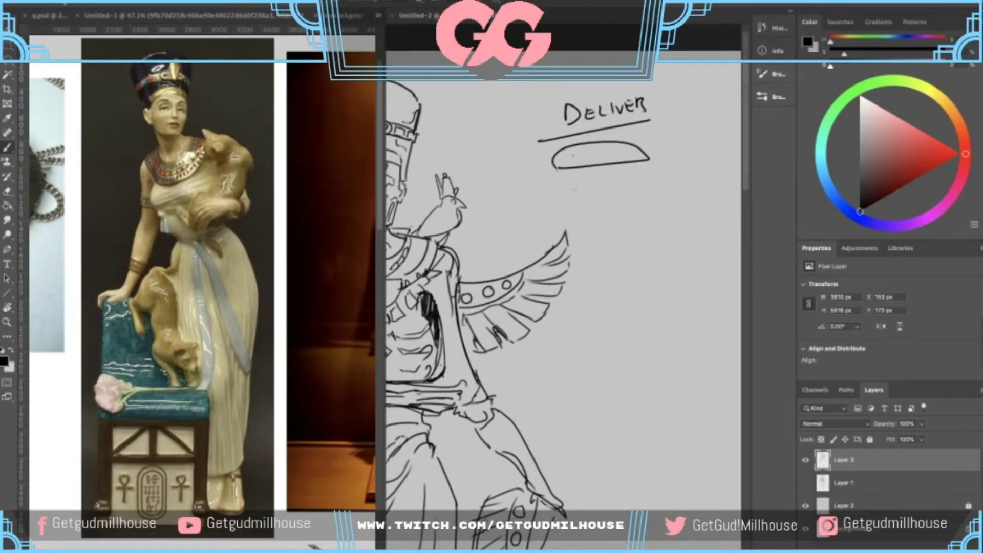
key(ctrl+z)
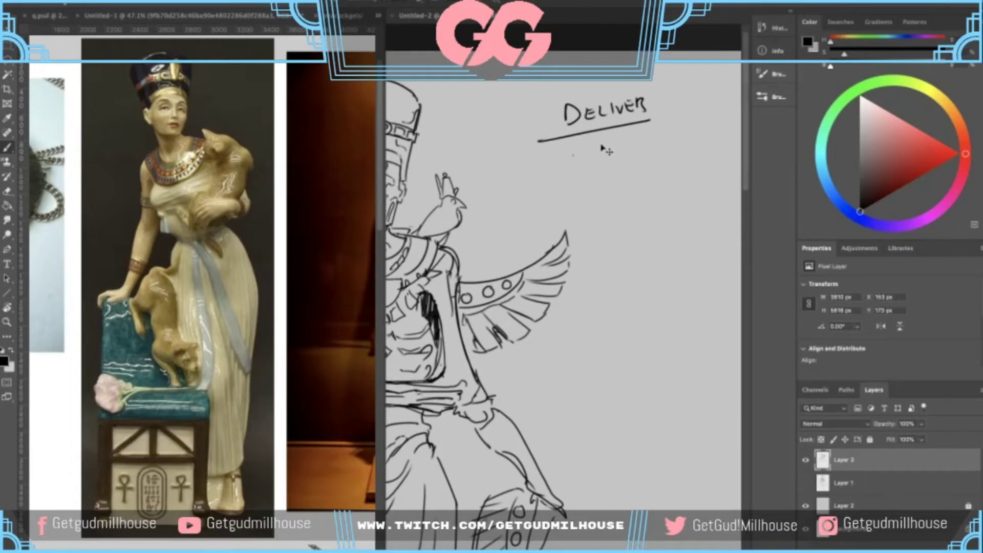
mouse_move(613, 148)
mouse_down()
mouse_move(590, 162)
mouse_move(614, 149)
mouse_up()
key(ctrl+z)
key(ctrl+z)
key(ctrl+z)
key(ctrl+z)
key(ctrl+z)
- Write an underlined 3 below the word, with an arrow pointing at it from a circle crossed by a horizontal line
mouse_move(580, 139)
mouse_down()
mouse_move(579, 152)
mouse_move(621, 152)
mouse_move(591, 150)
mouse_move(606, 143)
mouse_up()
mouse_move(587, 135)
mouse_down()
mouse_move(585, 149)
mouse_move(671, 148)
mouse_up()
drag(639, 118, 627, 121)
- Try adding a second oval with a horizontal line below the circle, joined to it by a short stroke
mouse_move(612, 201)
mouse_down()
mouse_move(684, 193)
mouse_move(682, 214)
mouse_move(639, 171)
mouse_up()
drag(637, 164, 642, 187)
key(ctrl+z)
key(ctrl+z)
key(ctrl+z)
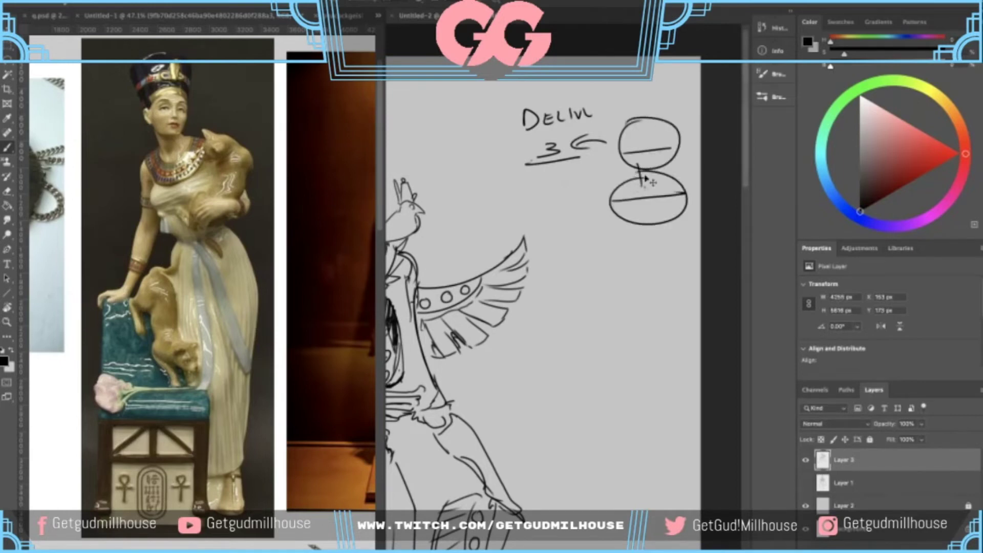
key(ctrl+z)
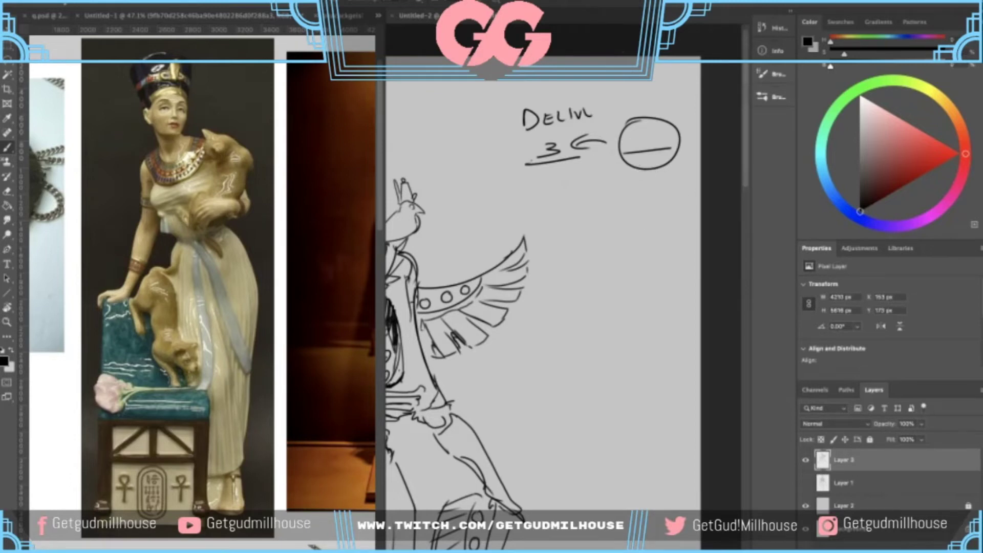
- Undo the handwritten word, the underlined number, the arrow and the circle diagram beside the figure
key(ctrl+z)
key(ctrl+z)
key(ctrl+z)
key(ctrl+z)
key(ctrl+z)
key(ctrl+z)
key(ctrl+z)
key(ctrl+z)
key(ctrl+z)
key(ctrl+z)
key(ctrl+z)
mouse_move(569, 145)
mouse_down()
mouse_move(520, 204)
mouse_move(612, 160)
mouse_up()
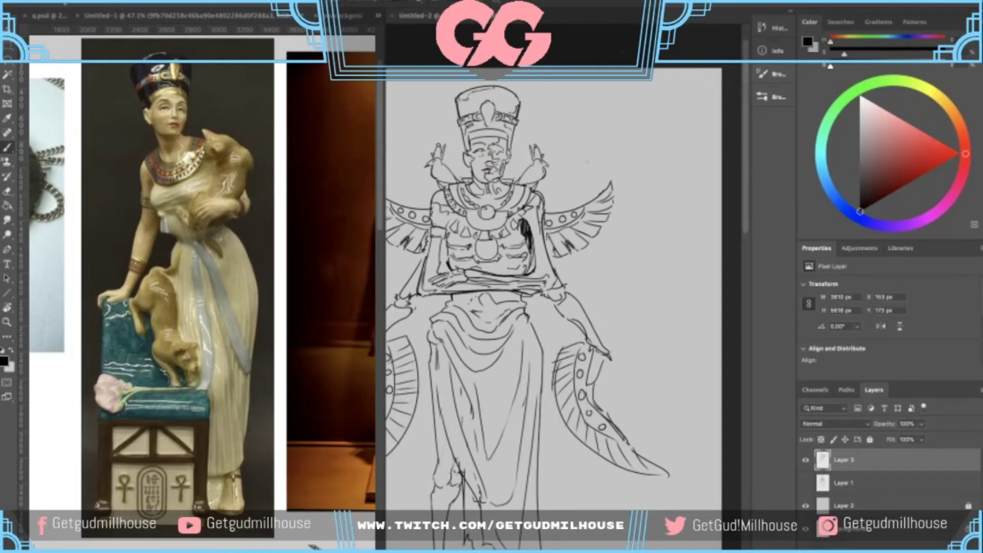
- Examine the whole figure and its skirt drapery against the statuette reference
drag(513, 138, 558, 129)
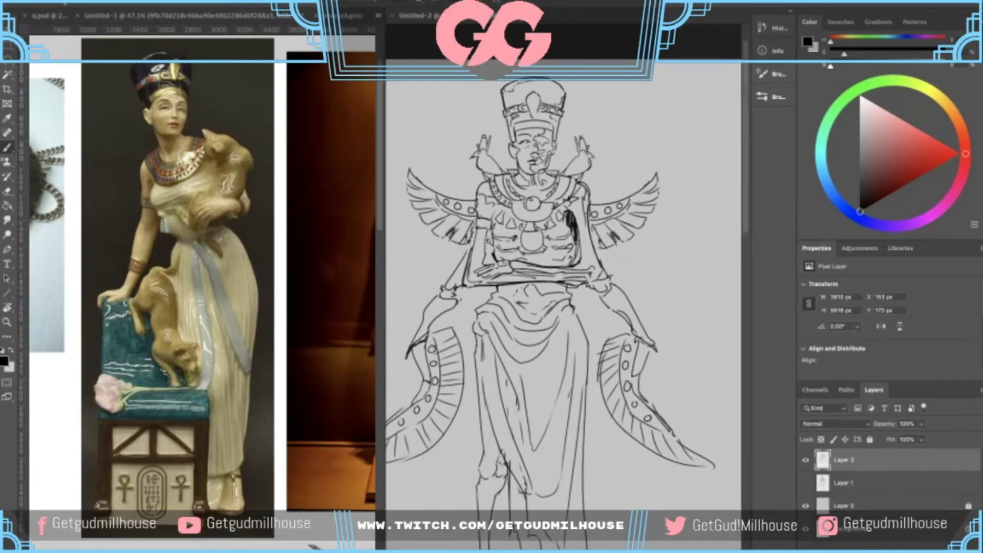
scroll(492, 225, up, 2)
mouse_move(501, 151)
mouse_down()
mouse_move(499, 172)
mouse_move(538, 106)
mouse_up()
scroll(499, 172, down, 3)
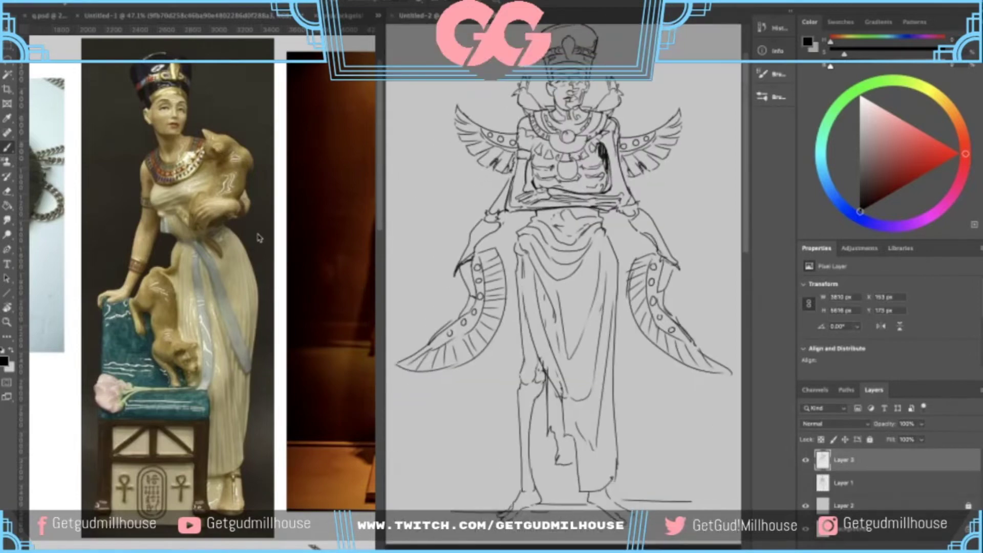
scroll(562, 116, up, 4)
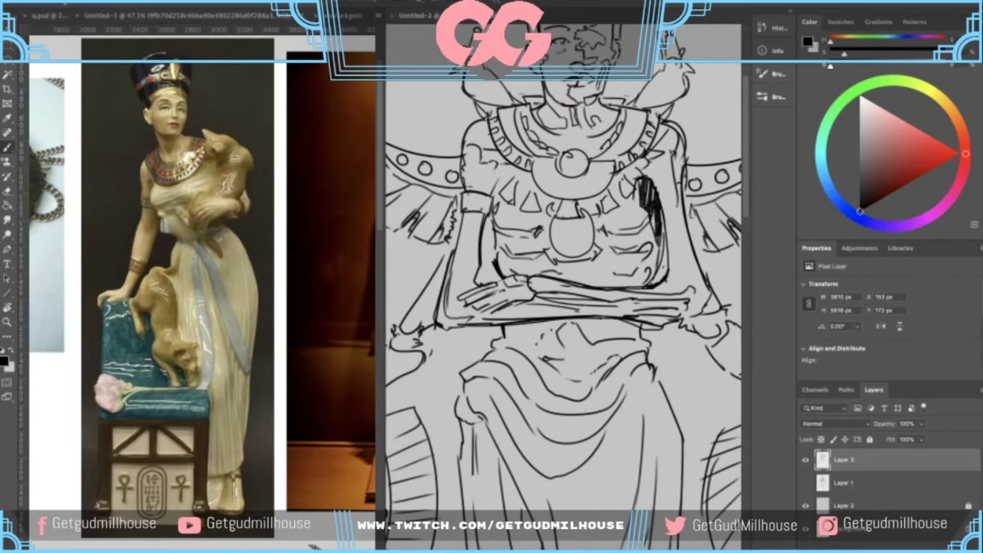
drag(626, 130, 633, 116)
mouse_move(509, 109)
mouse_down()
mouse_move(513, 135)
mouse_move(487, 195)
mouse_move(481, 189)
mouse_up()
drag(520, 233, 438, 215)
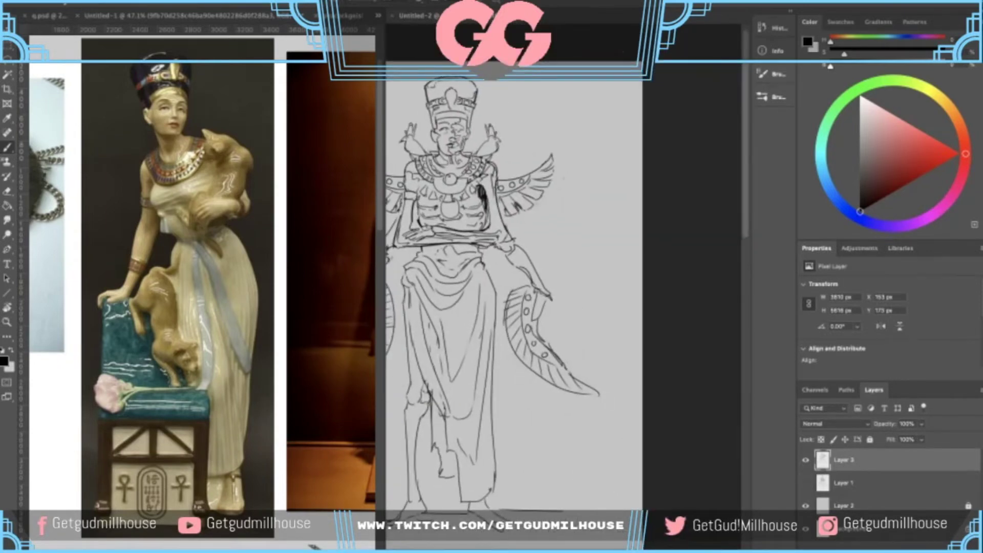
drag(491, 246, 551, 214)
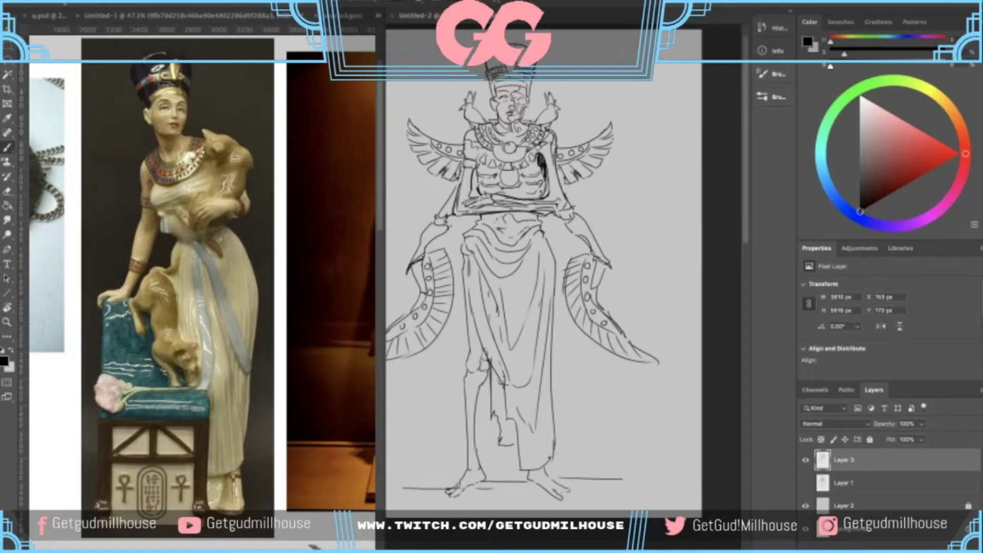
drag(480, 186, 465, 185)
drag(465, 185, 537, 137)
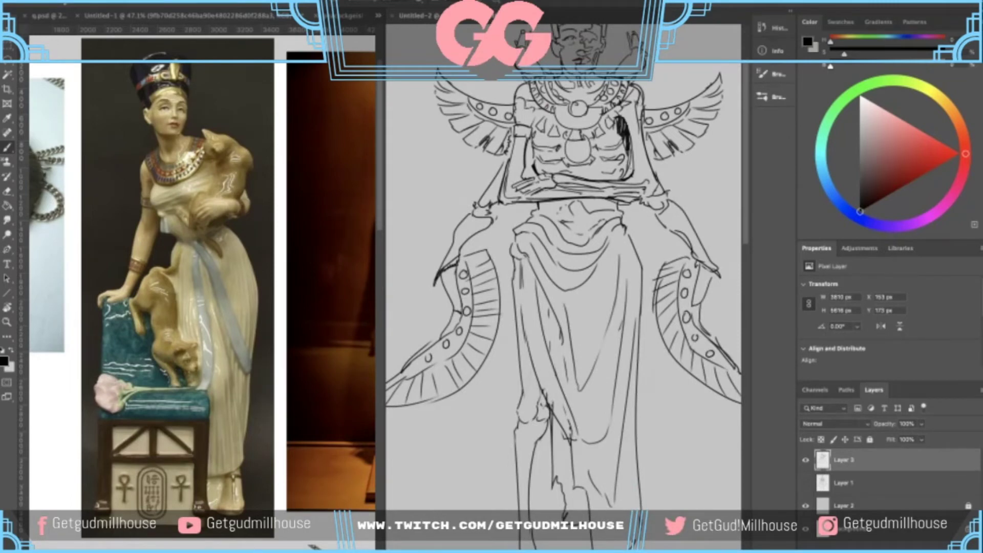
- Try adding fold strokes across the waist of the skirt, and undo them
mouse_move(564, 235)
mouse_down()
mouse_move(549, 206)
mouse_move(558, 190)
mouse_move(612, 182)
mouse_move(613, 195)
mouse_up()
mouse_move(520, 185)
mouse_down()
mouse_move(602, 202)
mouse_move(563, 201)
mouse_move(609, 195)
mouse_move(577, 228)
mouse_move(601, 217)
mouse_up()
key(e)
key(b)
key(super+z)
scroll(585, 256, down, 5)
drag(585, 256, 579, 241)
scroll(579, 240, up, 1)
scroll(572, 203, up, 1)
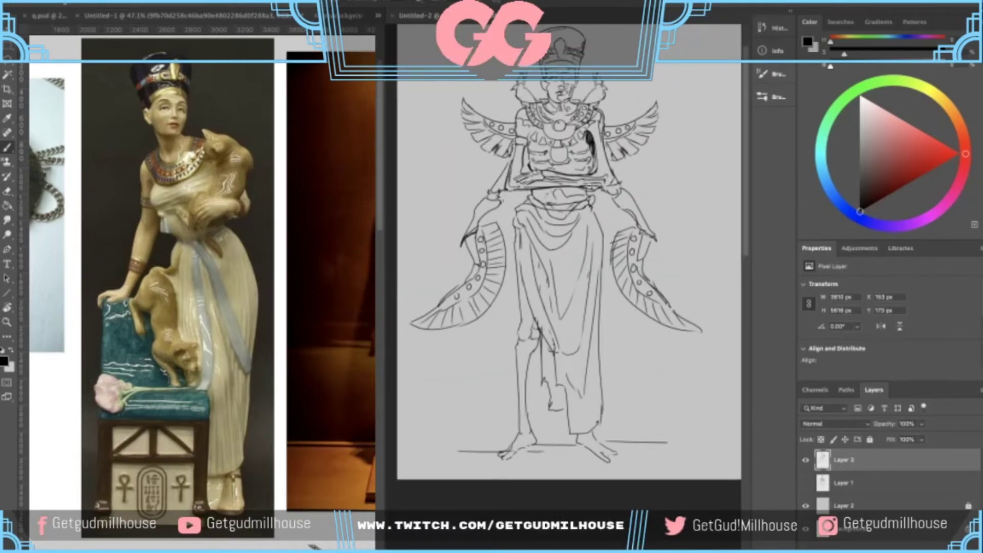
scroll(572, 204, up, 1)
mouse_move(573, 204)
mouse_down()
mouse_move(535, 242)
mouse_move(556, 198)
mouse_up()
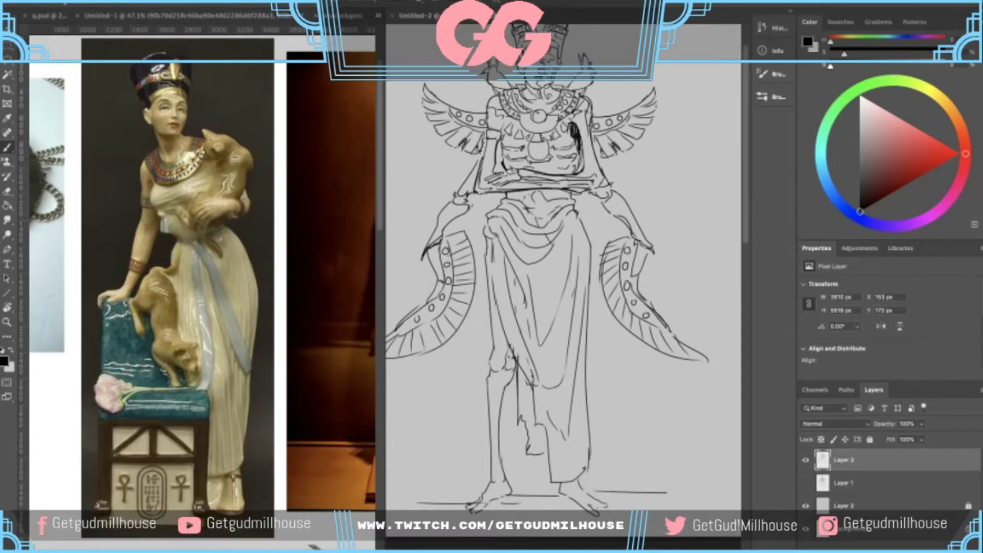
- Try a diagonal sash line from the middle of the waist across the skirt, and undo each attempt
mouse_move(555, 244)
mouse_down()
mouse_move(539, 228)
mouse_move(583, 269)
mouse_up()
key(super+z)
key(super+z)
mouse_move(542, 224)
mouse_down()
mouse_move(574, 265)
mouse_move(545, 267)
mouse_up()
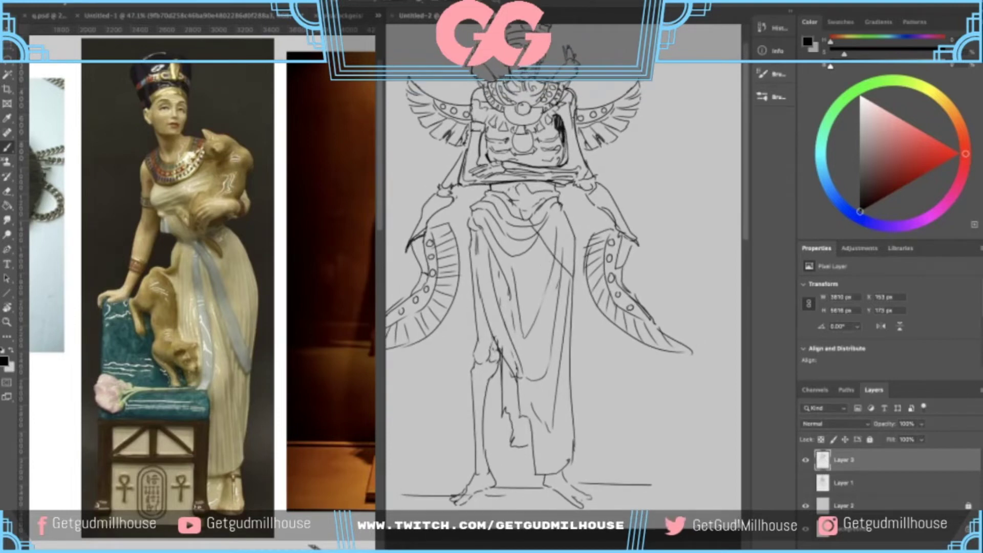
key(super+z)
drag(539, 232, 556, 248)
mouse_move(557, 248)
mouse_down()
mouse_move(575, 267)
mouse_move(553, 269)
mouse_up()
key(super+z)
key(super+z)
key(ctrl+z)
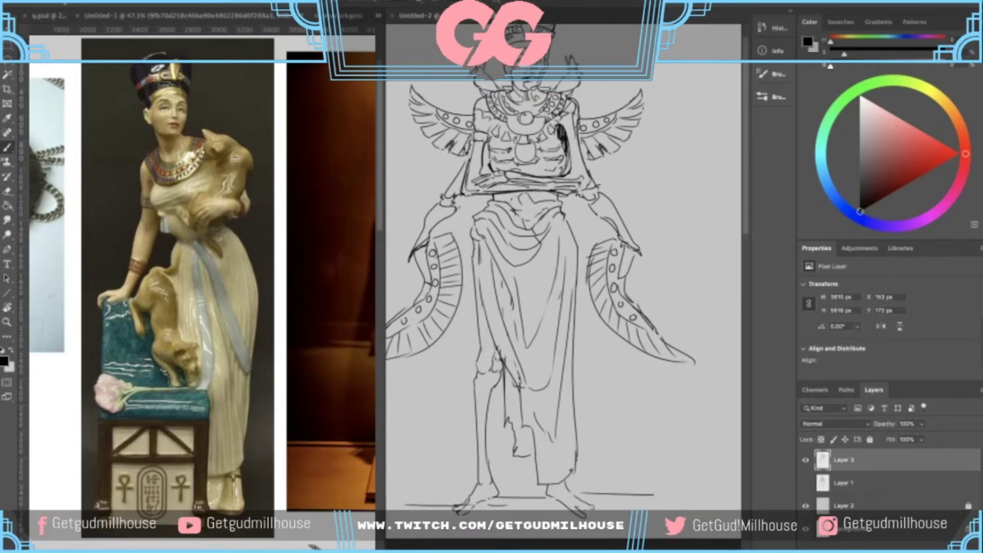
- Draw two diagonal sash lines from the middle of the waist down to the right edge of the skirt
drag(539, 242, 566, 275)
key(super+z)
key(super+z)
drag(540, 243, 552, 259)
key(super+z)
drag(554, 272, 578, 326)
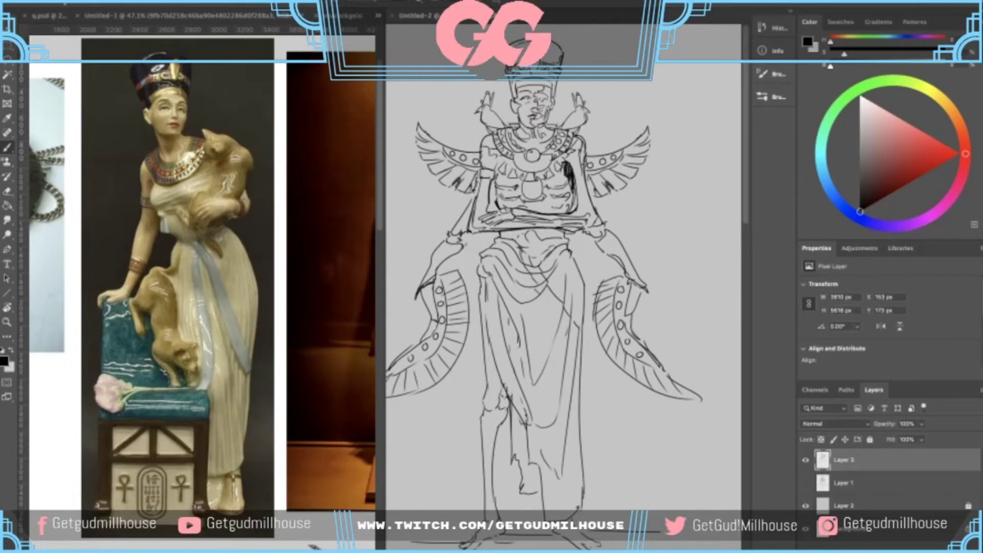
mouse_move(559, 323)
mouse_down()
mouse_move(579, 357)
mouse_move(565, 308)
mouse_up()
key(super+minus)
key(super+minus)
key(super+equal)
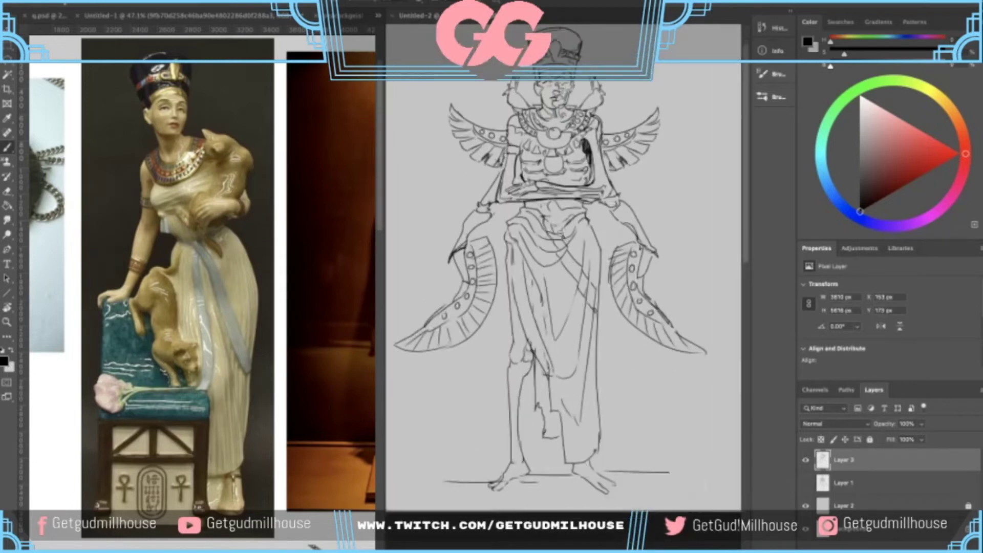
- Rework the diagonal sash edge with a darker, jagged line running from the waist to the side of the skirt
scroll(555, 234, up, 1)
scroll(543, 235, up, 1)
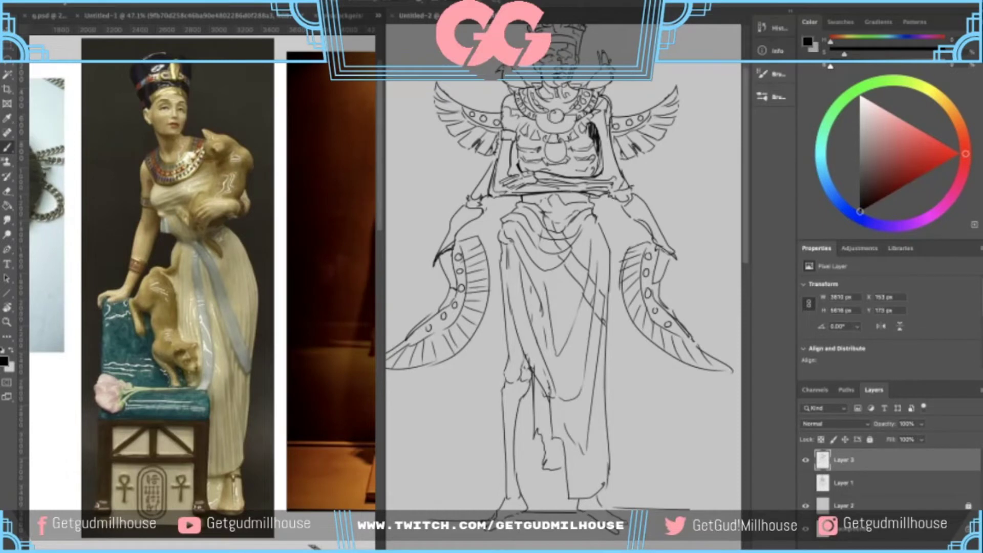
drag(550, 226, 544, 238)
key(super+z)
scroll(569, 266, down, 1)
scroll(563, 237, down, 2)
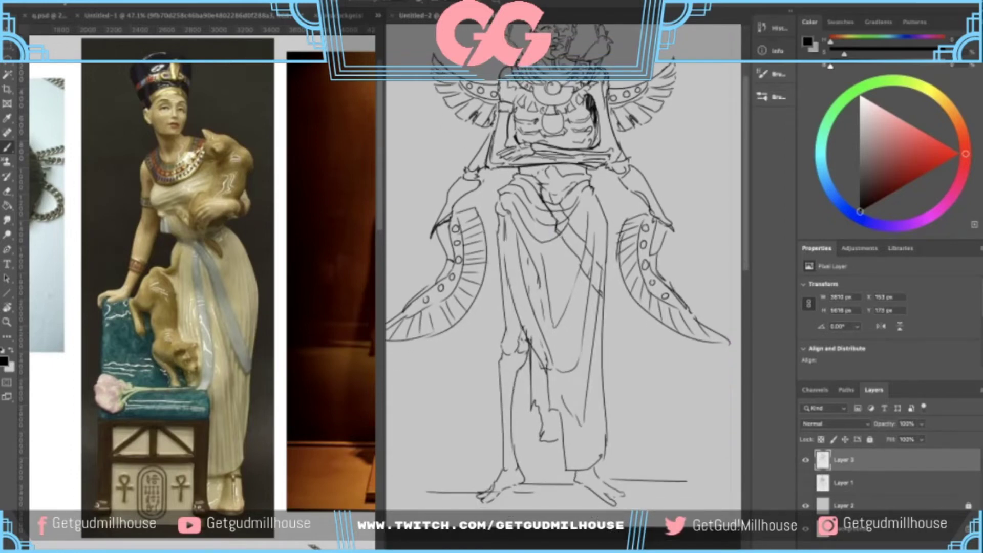
drag(561, 239, 584, 268)
drag(581, 263, 595, 287)
key(super+z)
scroll(592, 283, down, 5)
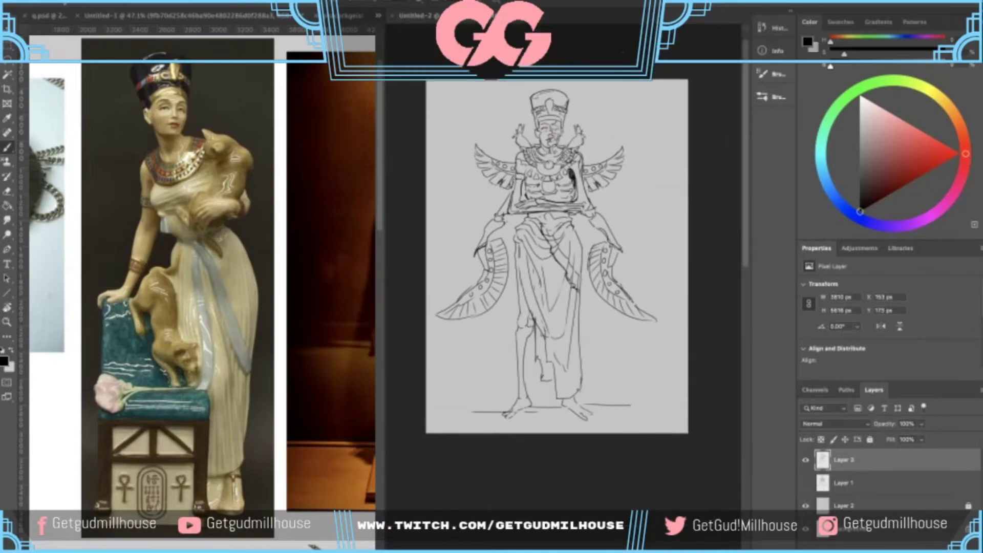
scroll(596, 231, up, 3)
drag(573, 284, 615, 239)
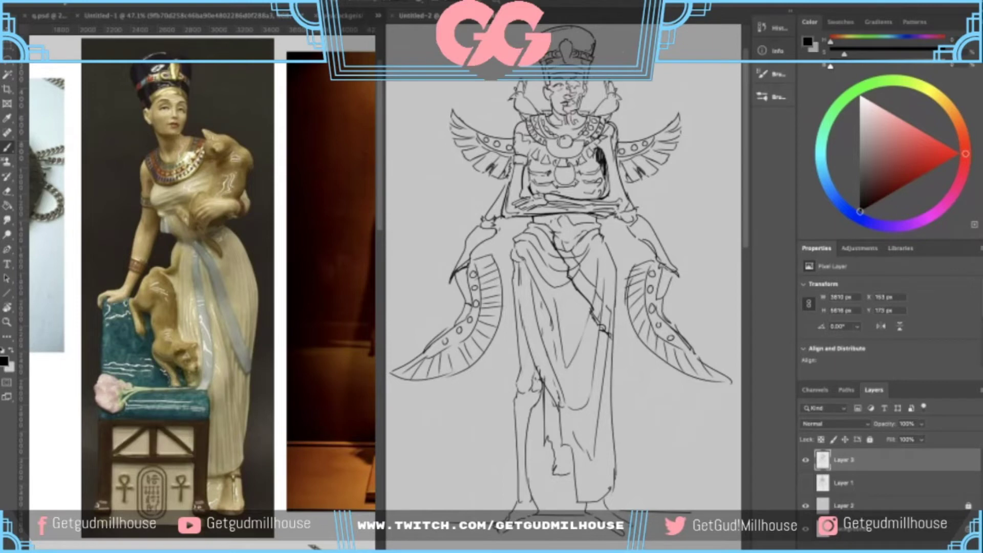
scroll(557, 164, down, 3)
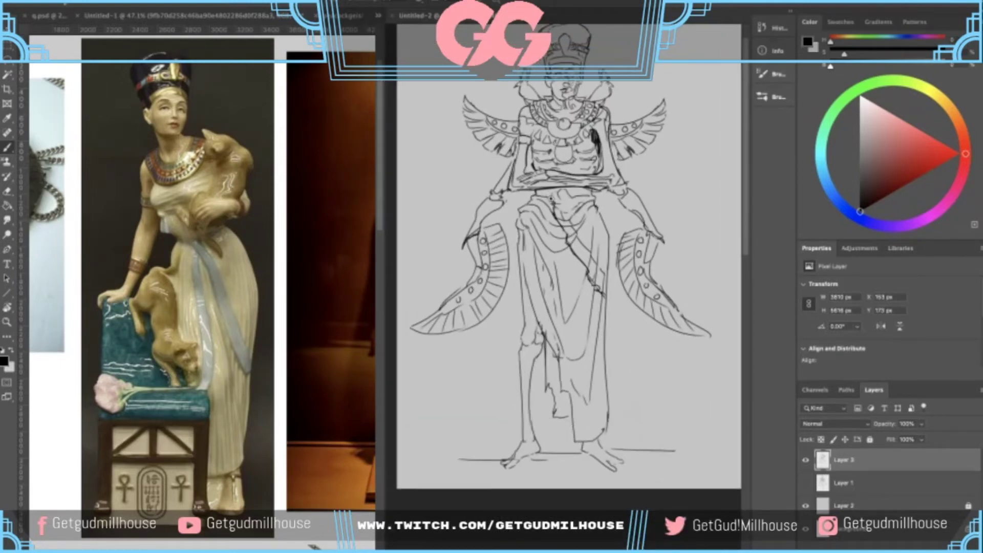
scroll(540, 212, up, 2)
drag(548, 235, 543, 238)
key(z)
drag(548, 262, 542, 280)
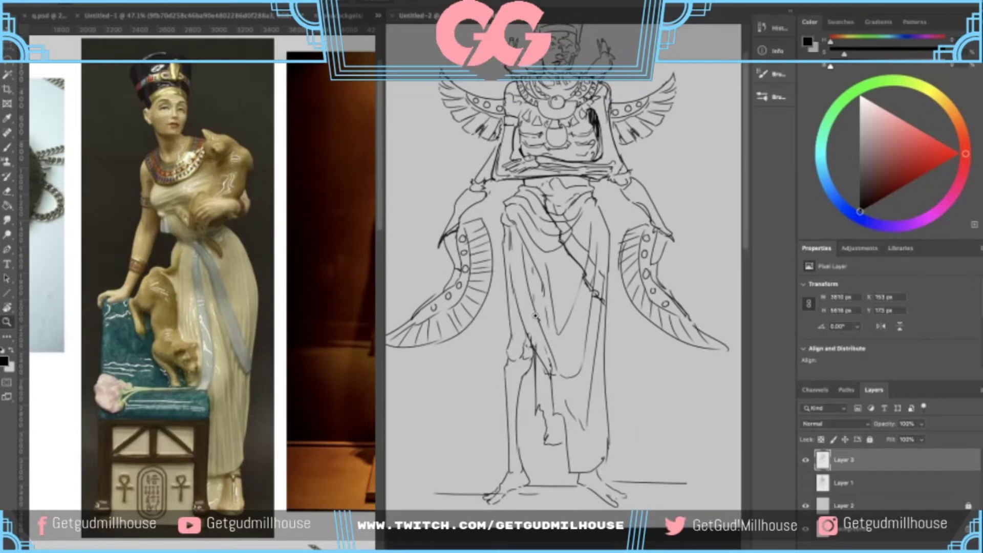
key(b)
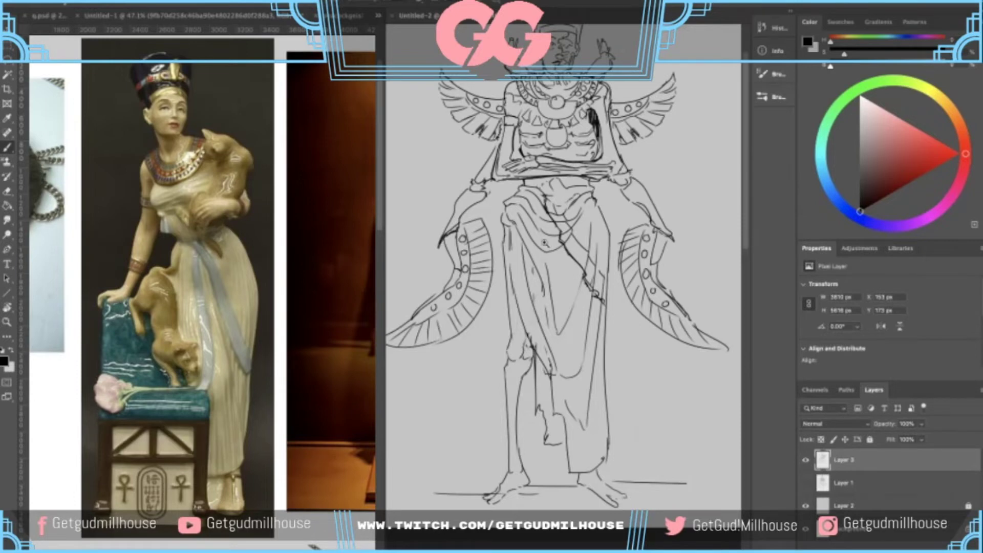
scroll(530, 163, down, 1)
scroll(530, 163, up, 3)
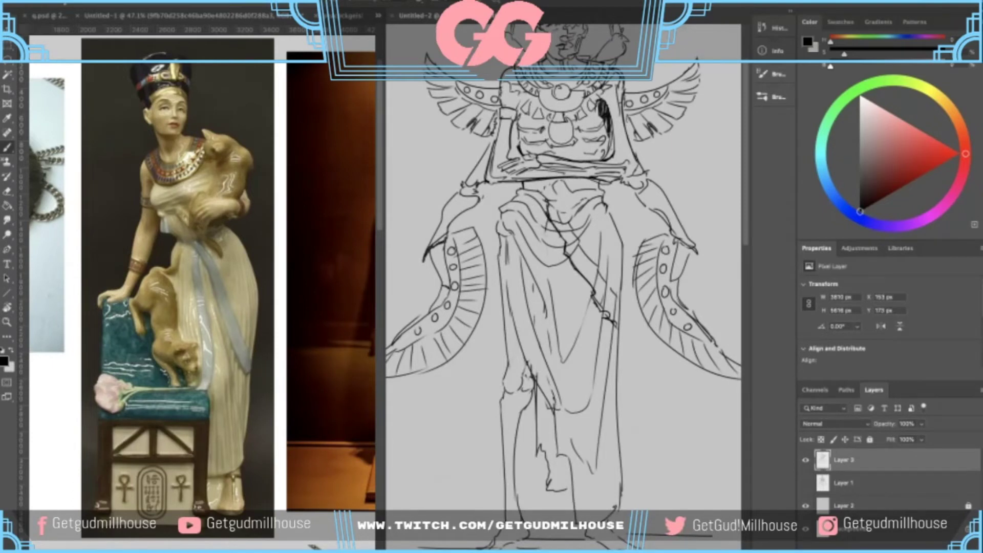
- Try short strokes at the top of the sash and a long line hanging down the skirt's front, and undo them
mouse_move(547, 233)
mouse_down()
mouse_move(543, 247)
mouse_move(555, 247)
mouse_move(560, 226)
mouse_move(562, 234)
mouse_up()
key(ctrl+z)
key(ctrl+z)
mouse_move(554, 218)
mouse_down()
mouse_move(550, 232)
mouse_move(556, 211)
mouse_move(563, 221)
mouse_up()
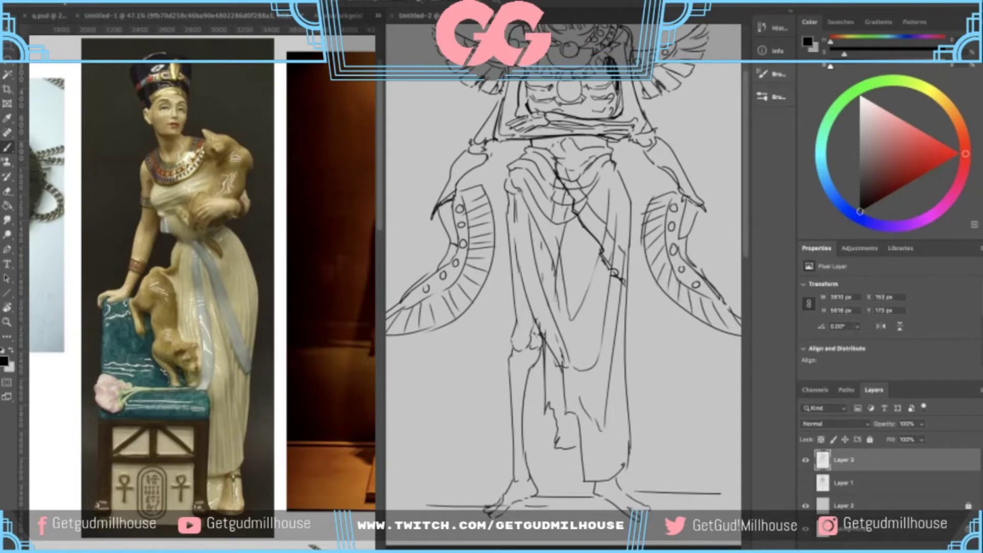
drag(568, 226, 548, 354)
key(ctrl+z)
key(ctrl+z)
key(ctrl+z)
- Draw long, crossing cloth lines hanging from the sash down the front of the skirt past the exposed knee
drag(549, 306, 540, 330)
drag(555, 253, 541, 303)
drag(556, 221, 549, 293)
key(ctrl+z)
scroll(563, 287, down, 2)
mouse_move(550, 339)
mouse_down()
mouse_move(536, 381)
mouse_move(531, 364)
mouse_up()
key(ctrl+z)
scroll(538, 410, down, 1)
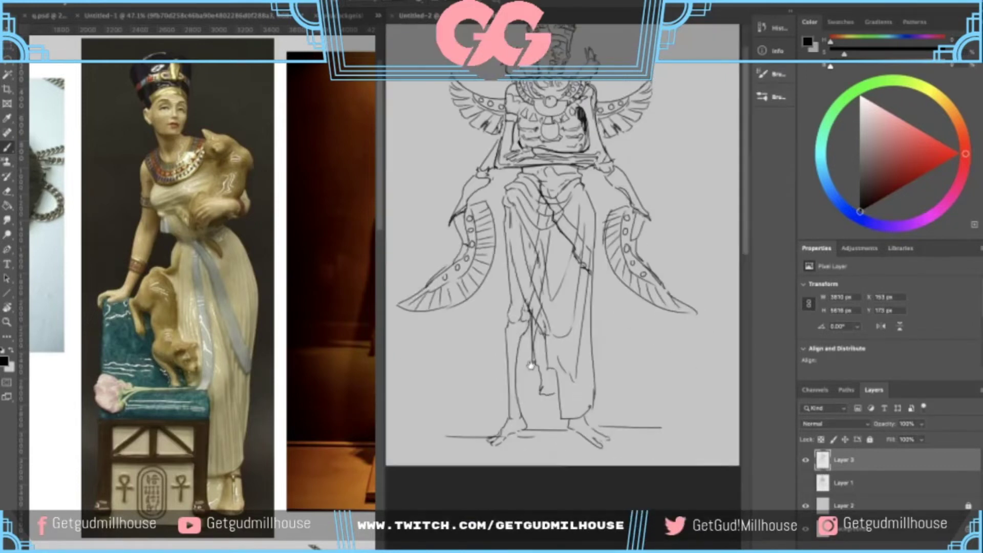
scroll(531, 365, down, 1)
scroll(538, 360, down, 1)
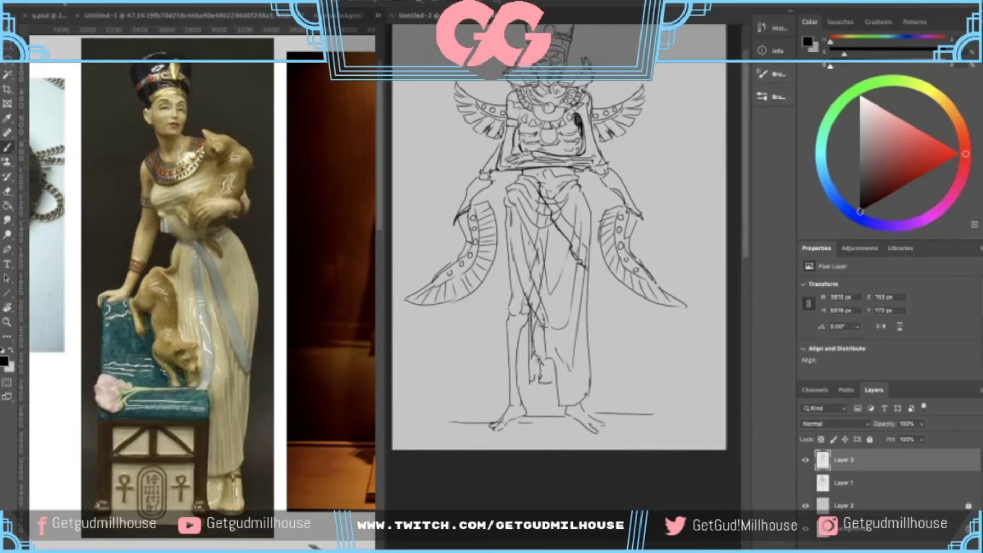
- Examine the diagonal sash and hanging cloth lines up close and within the whole figure
scroll(539, 359, down, 2)
scroll(570, 205, up, 3)
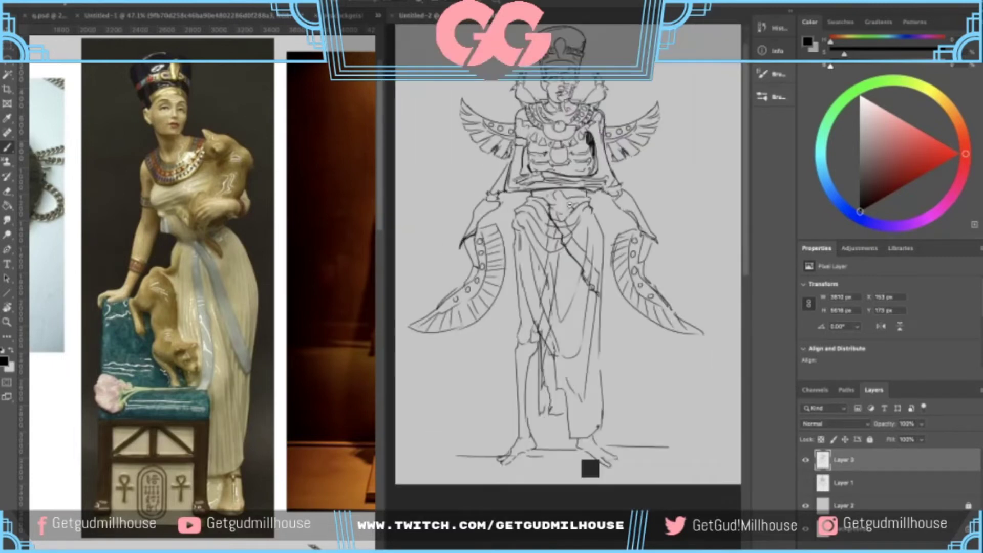
scroll(570, 204, up, 1)
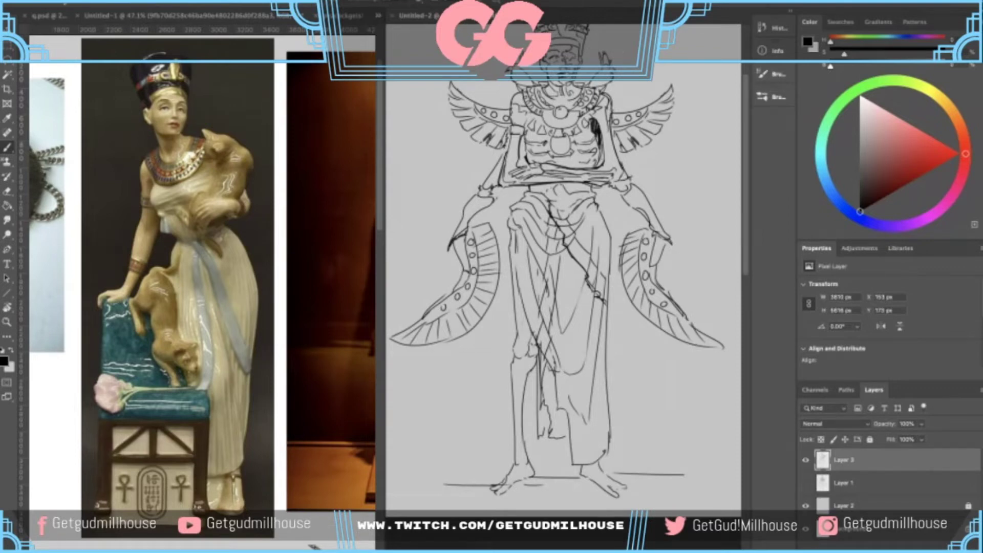
scroll(568, 189, up, 1)
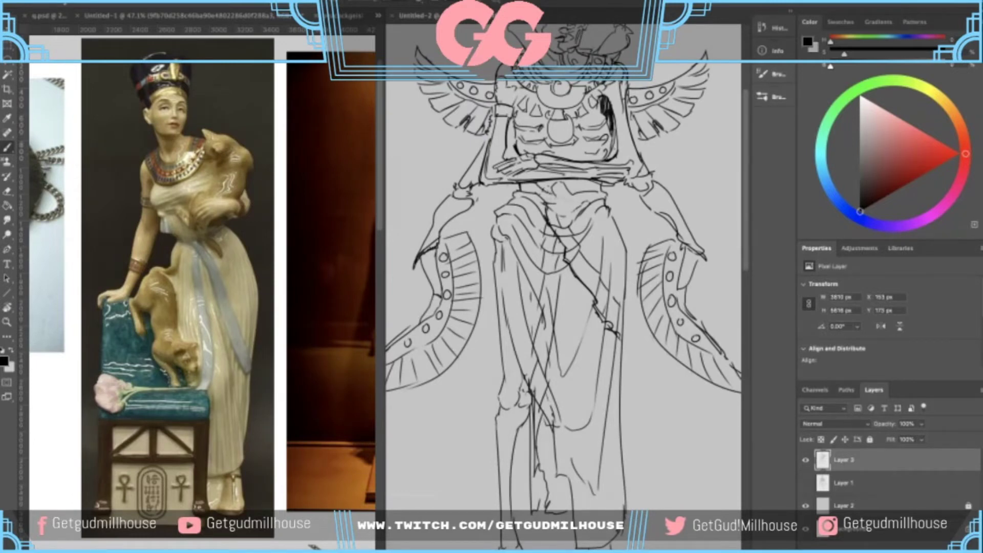
drag(579, 205, 561, 226)
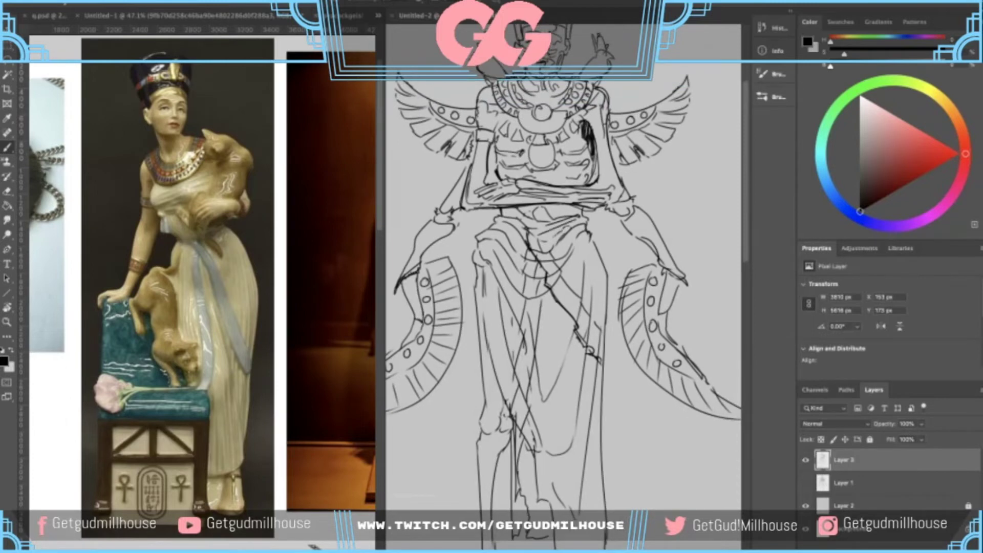
drag(567, 225, 544, 239)
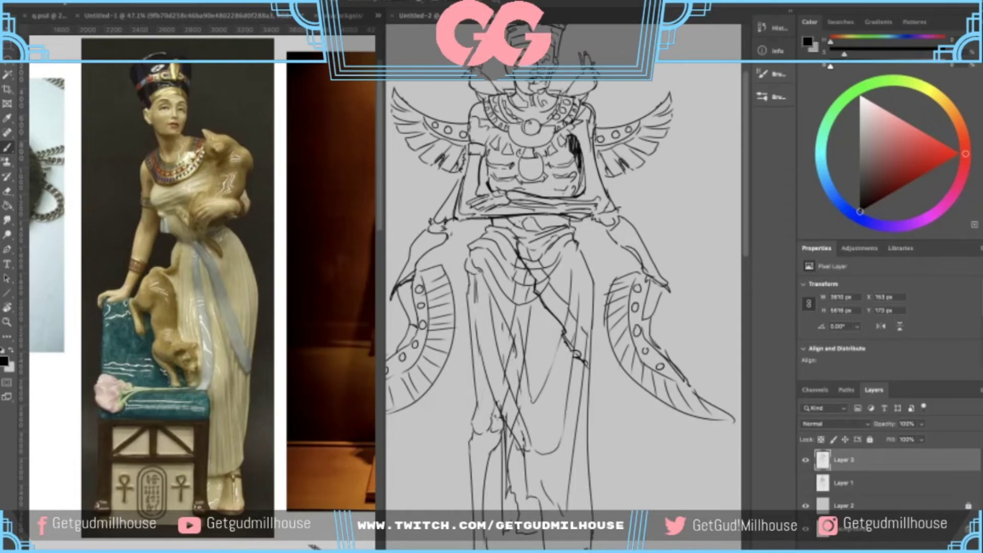
mouse_move(593, 110)
mouse_down()
mouse_move(543, 123)
mouse_move(584, 116)
mouse_up()
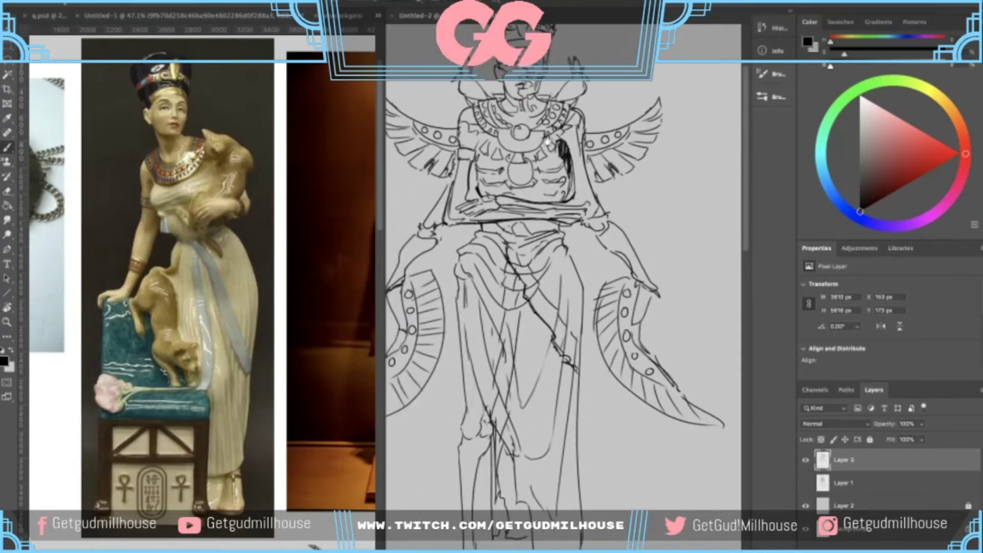
scroll(649, 209, down, 3)
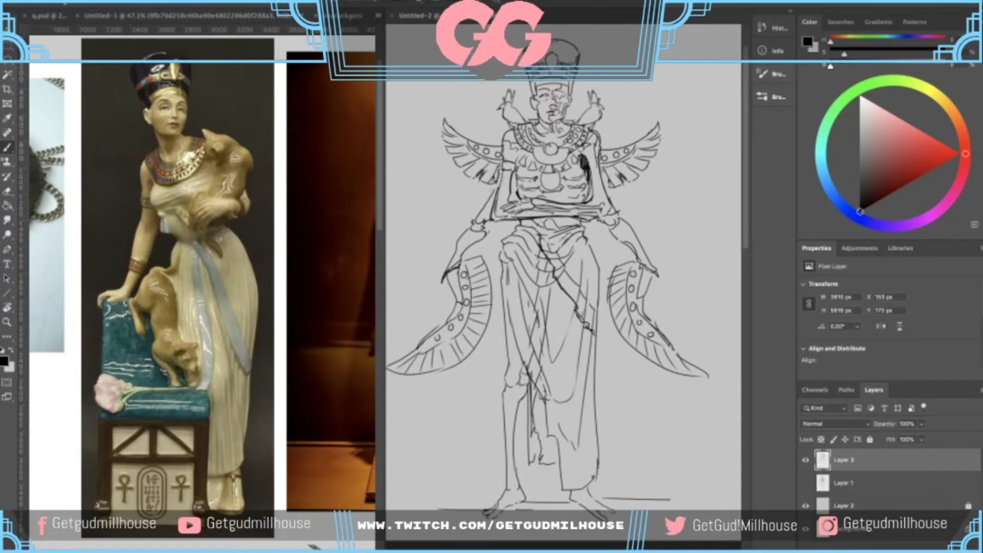
scroll(504, 196, down, 1)
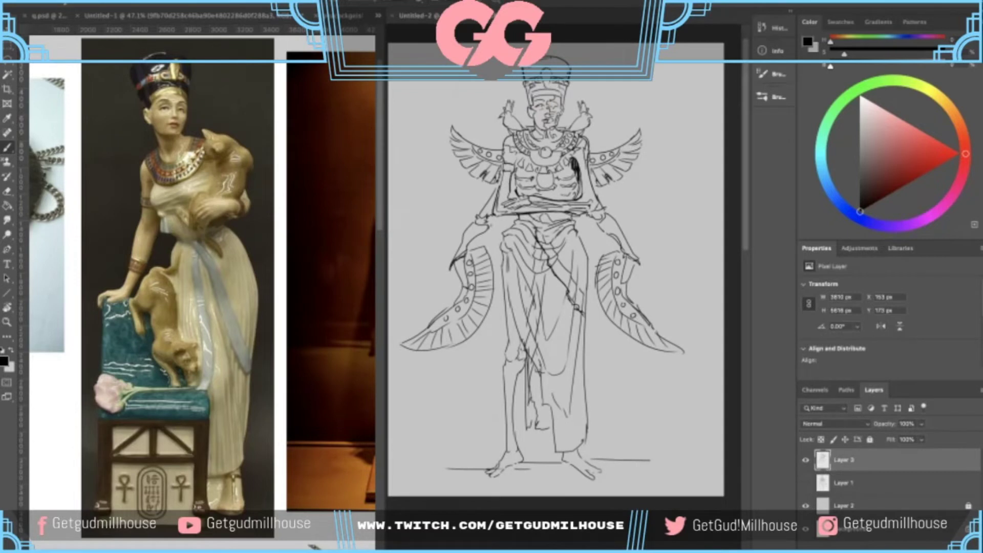
key(ctrl+minus)
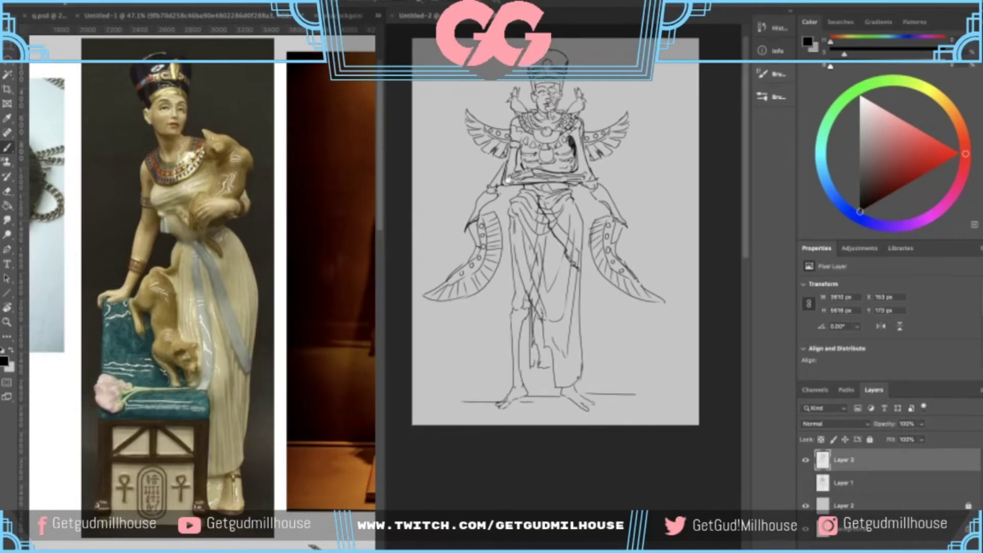
key(ctrl+plus)
key(ctrl+plus)
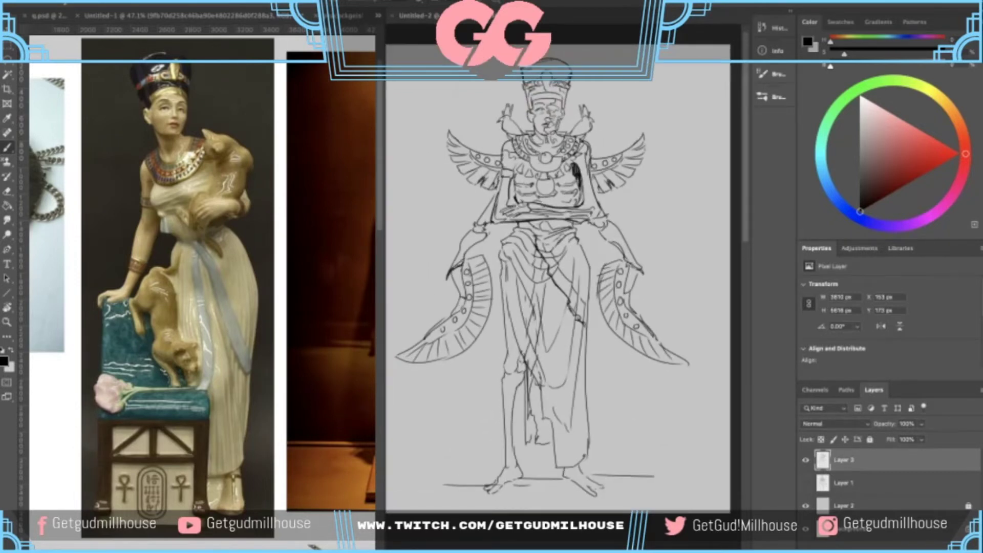
key(ctrl+plus)
key(ctrl+z)
drag(511, 166, 489, 214)
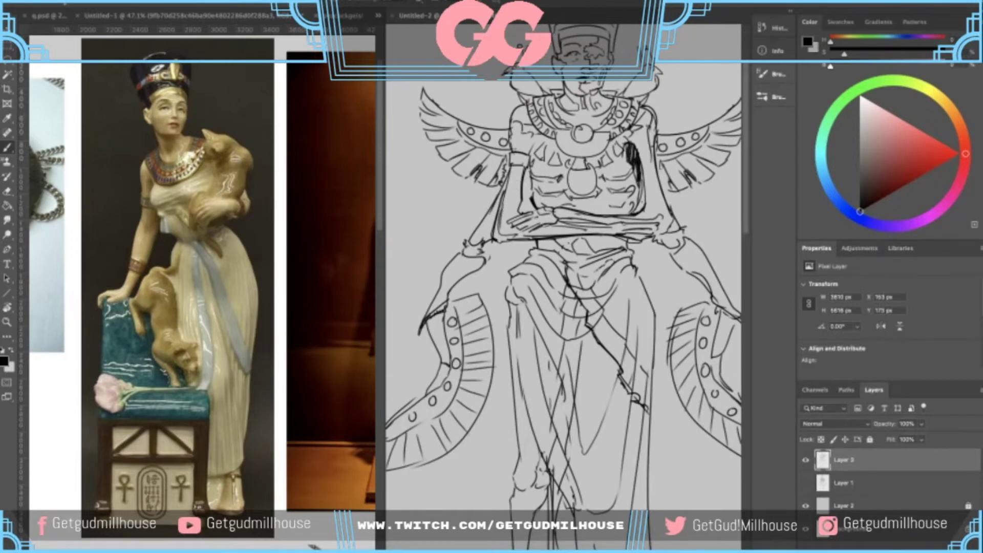
- Try strokes down the upper arm next to the shaded armpit and undo them
scroll(563, 287, right, 2)
mouse_move(622, 160)
mouse_down()
mouse_move(633, 204)
mouse_move(624, 186)
mouse_move(626, 208)
mouse_up()
key(ctrl+z)
key(ctrl+z)
key(ctrl+z)
drag(621, 162, 635, 203)
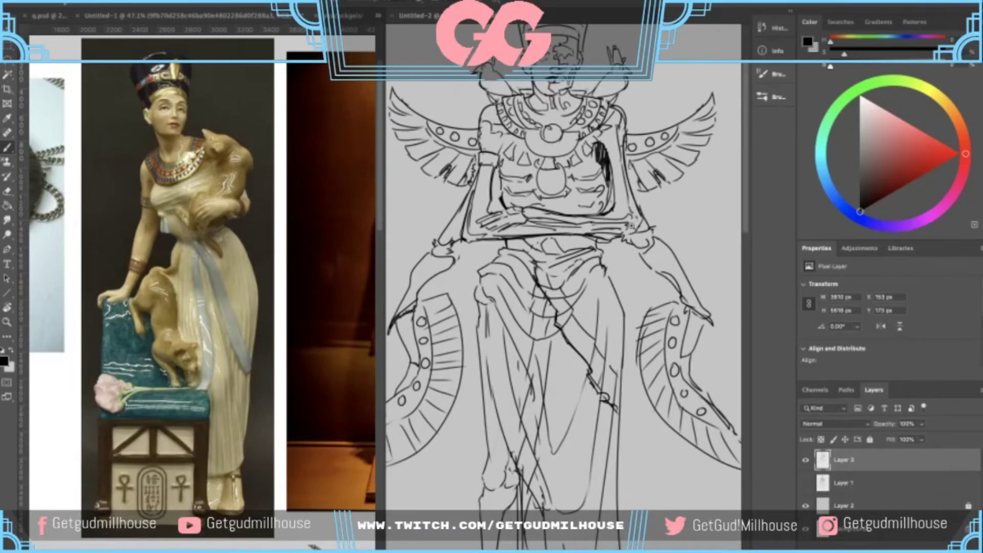
scroll(563, 286, down, 2)
key(ctrl+z)
- Try short lines at the elbow and a longer line along the bent arm, and undo them
drag(633, 203, 614, 221)
drag(625, 184, 633, 204)
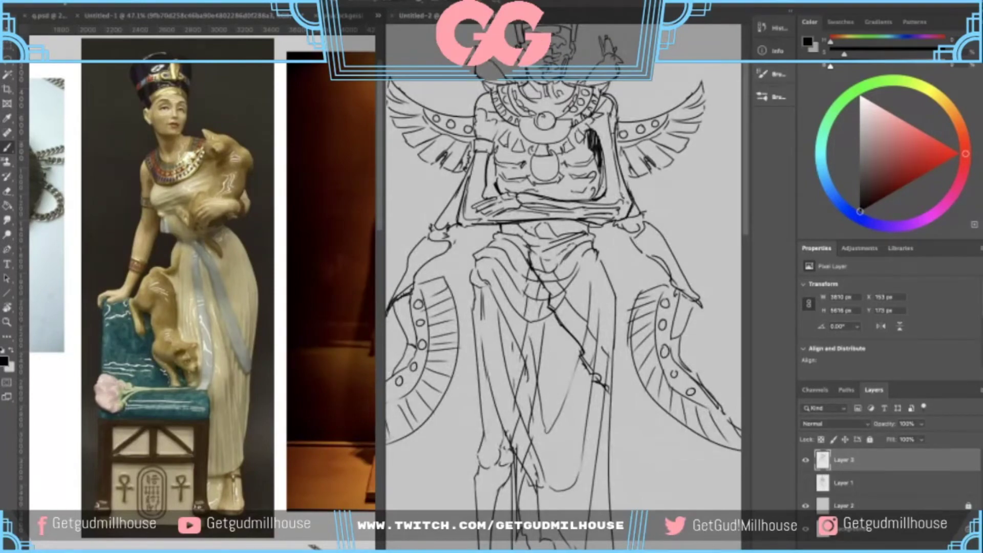
key(ctrl+minus)
key(ctrl+minus)
key(ctrl+plus)
mouse_move(625, 178)
mouse_down()
mouse_move(637, 205)
mouse_move(615, 252)
mouse_up()
key(ctrl+z)
key(ctrl+z)
key(ctrl+z)
key(ctrl+z)
scroll(614, 251, up, 3)
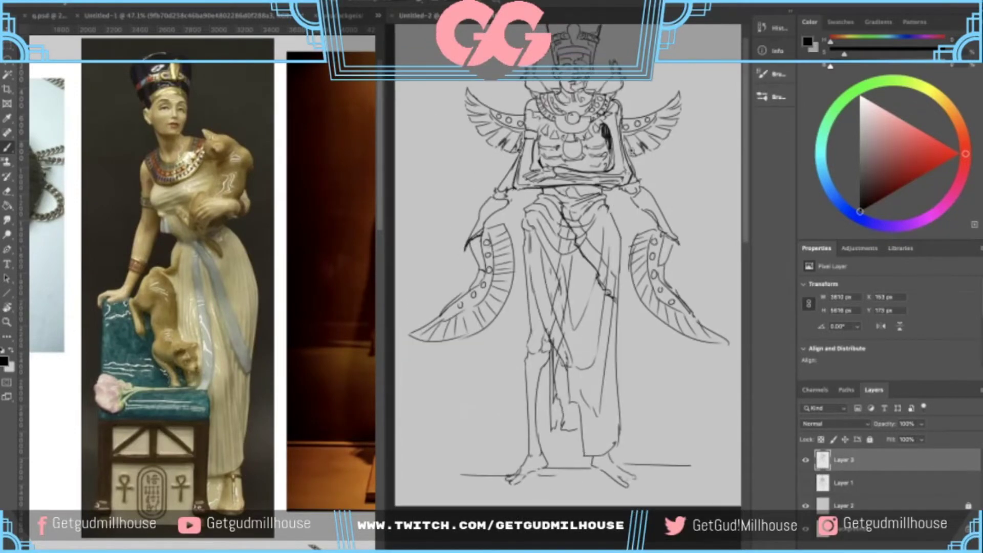
- Erase and redraw the contour of the bent arm beside the ribcage
key(e)
drag(629, 182, 637, 199)
key(b)
key(ctrl+z)
mouse_move(624, 166)
mouse_down()
mouse_move(641, 204)
mouse_move(606, 249)
mouse_up()
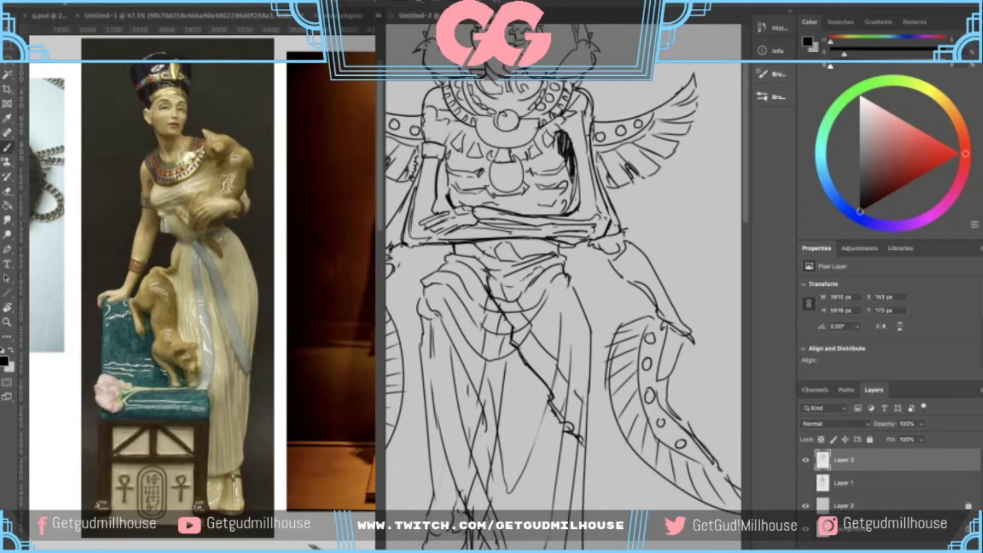
scroll(586, 241, down, 3)
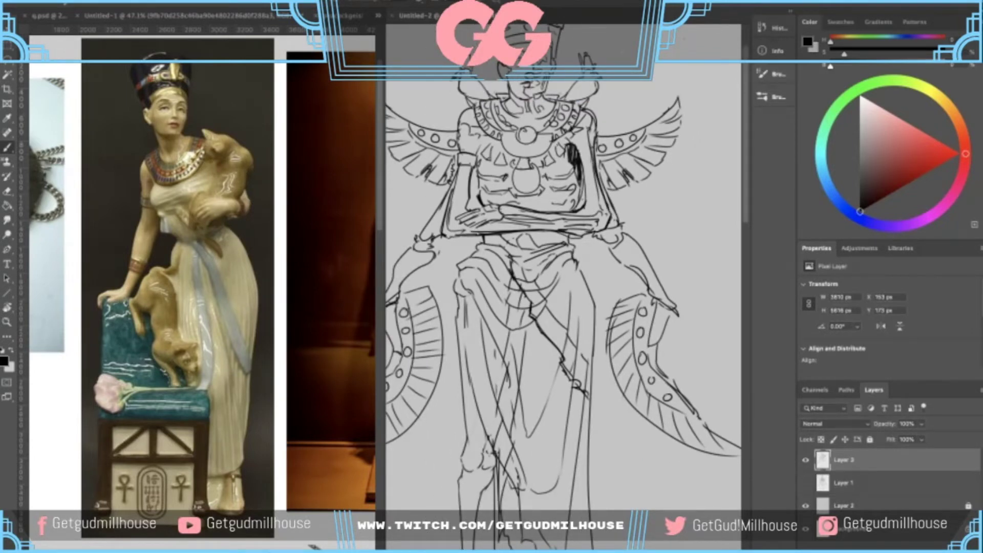
drag(448, 144, 492, 155)
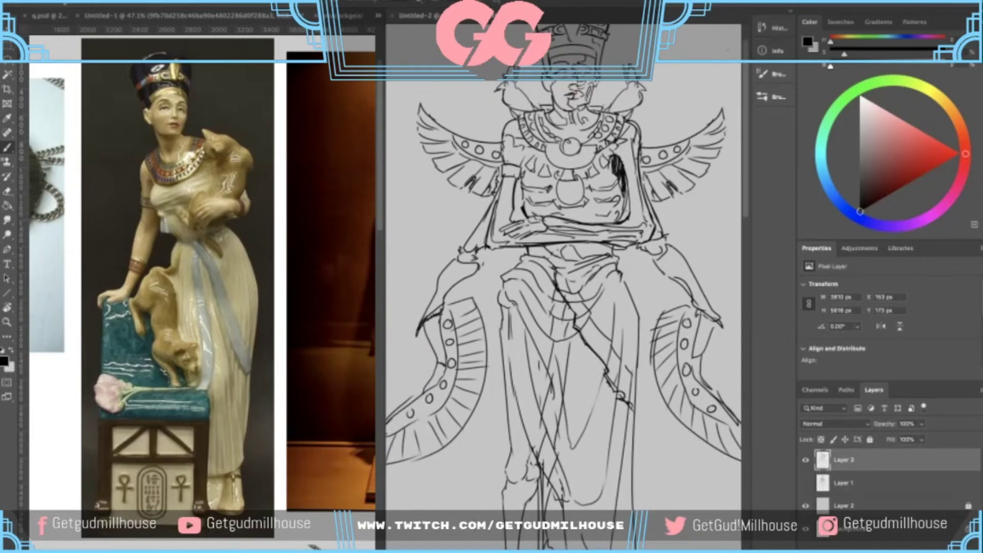
key(e)
key(b)
scroll(502, 164, down, 1)
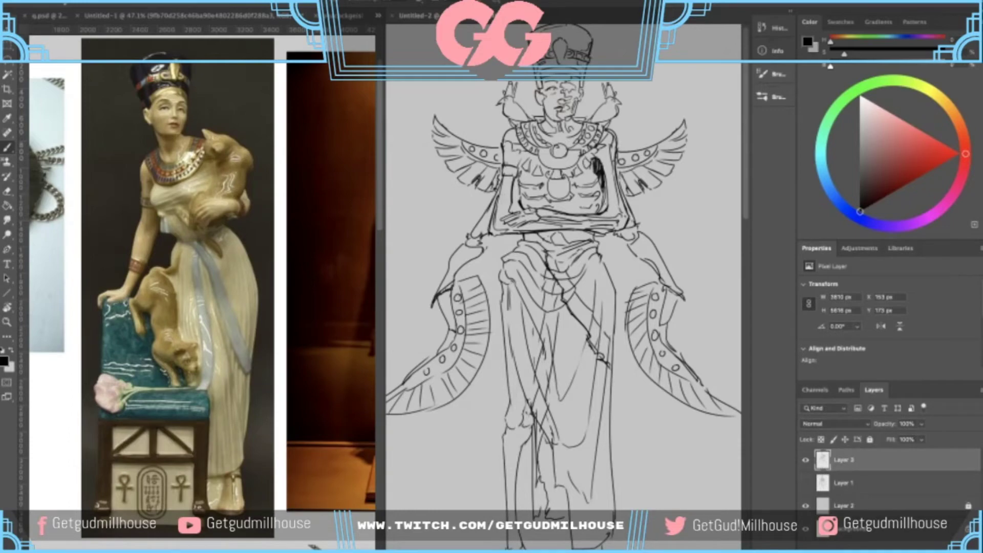
scroll(525, 193, up, 1)
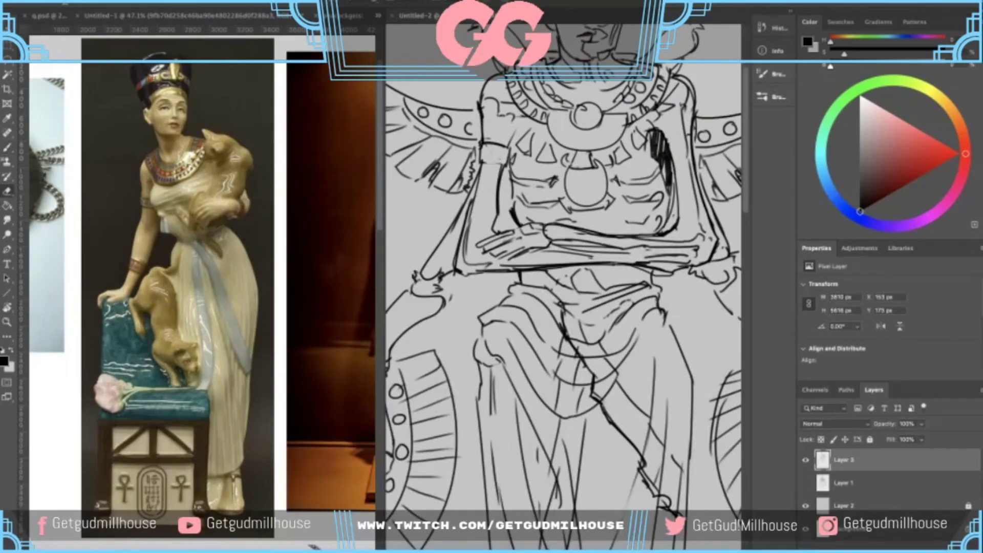
scroll(524, 193, down, 2)
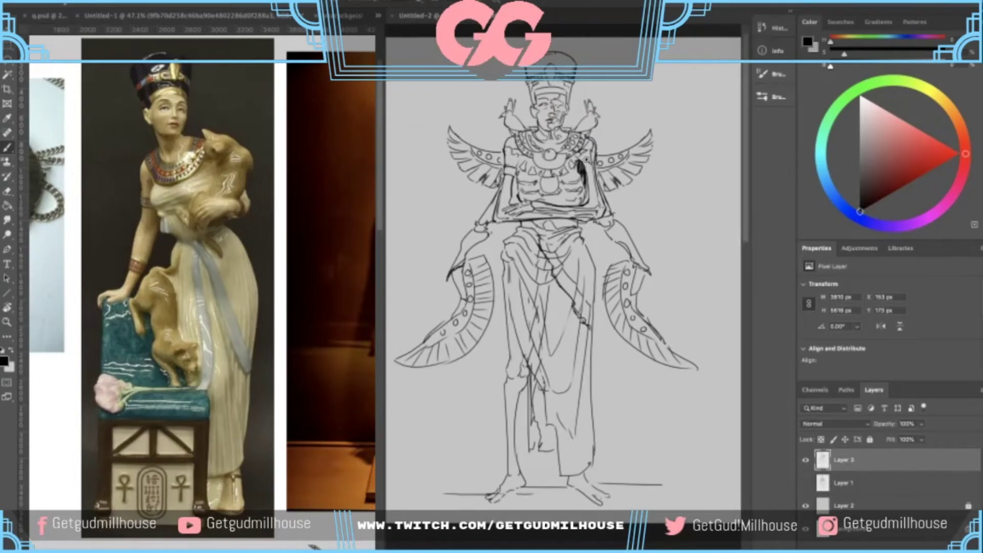
- Clean up the lines around the crossed forearms with small erasing strokes
scroll(561, 190, up, 2)
drag(562, 190, 573, 175)
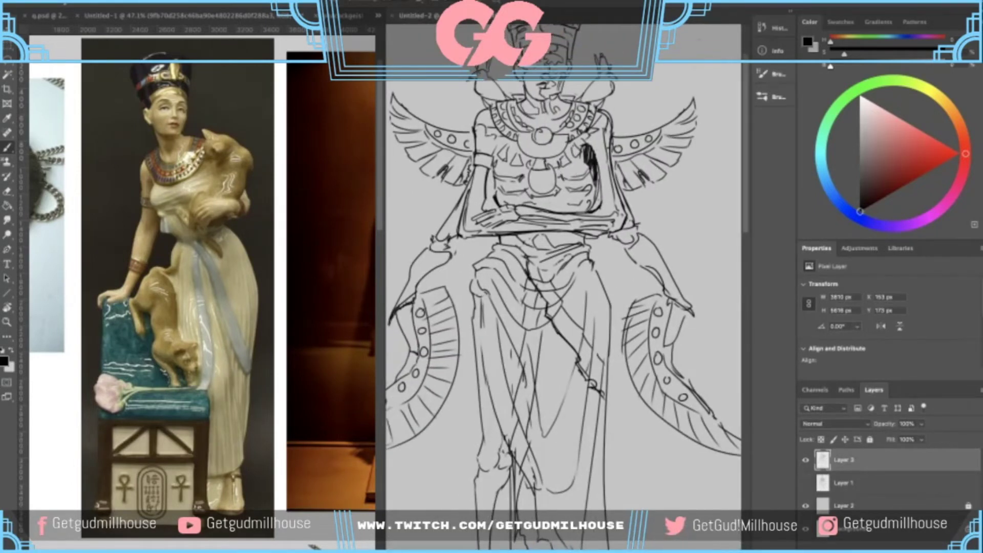
key(e)
drag(534, 220, 559, 217)
key(b)
key(e)
mouse_move(552, 218)
mouse_down()
mouse_move(535, 218)
mouse_move(565, 220)
mouse_move(538, 210)
mouse_move(570, 222)
mouse_up()
key(b)
key(ctrl+z)
key(ctrl+0)
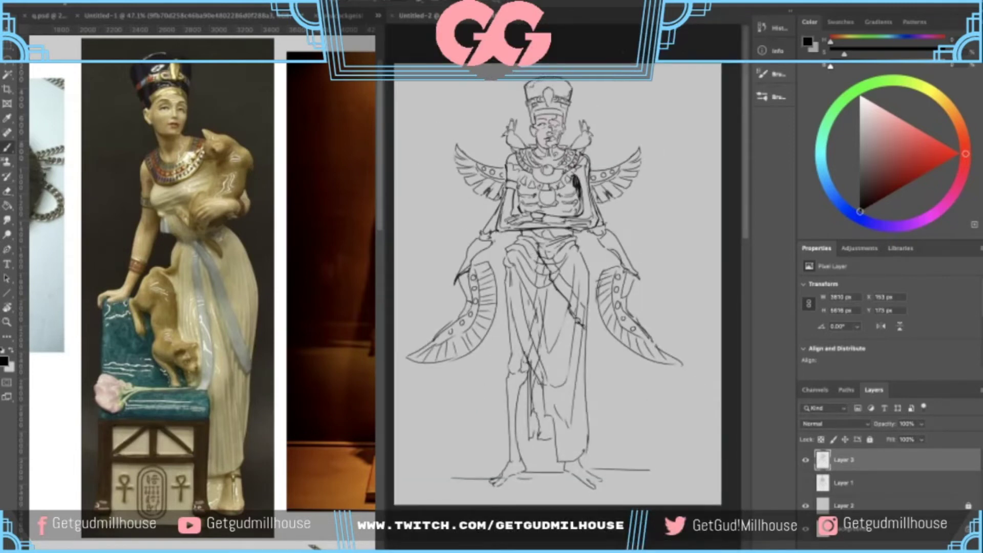
key(ctrl+minus)
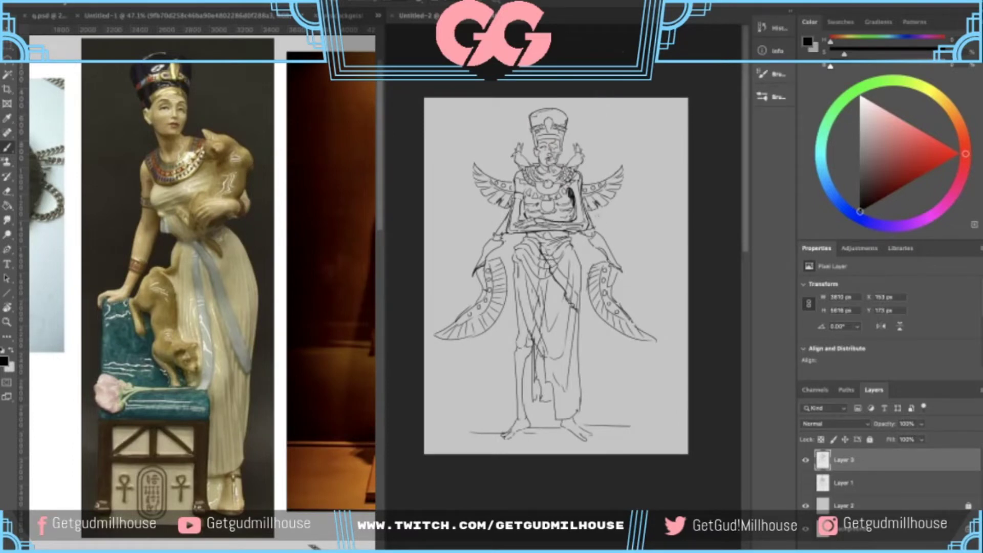
- Examine the blank canvas beside the raised wing, the whole figure and the lower skirt
mouse_move(627, 124)
mouse_down()
mouse_move(559, 153)
mouse_move(605, 115)
mouse_move(539, 130)
mouse_move(610, 130)
mouse_up()
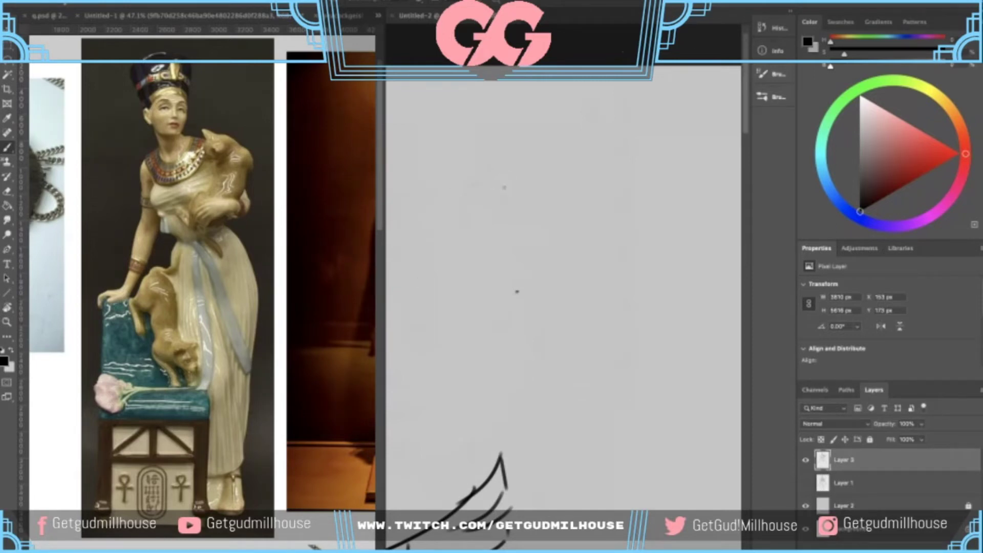
scroll(504, 188, down, 2)
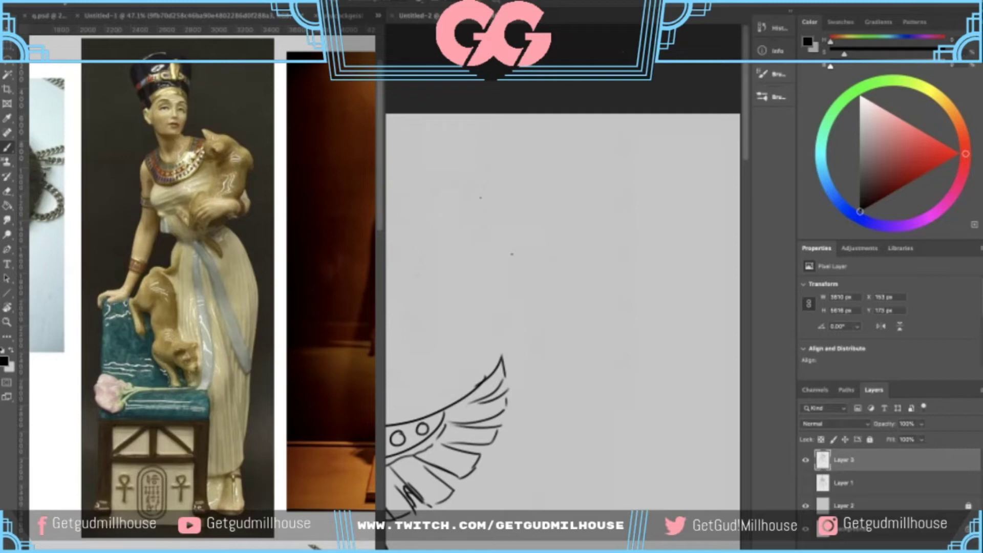
drag(469, 173, 411, 243)
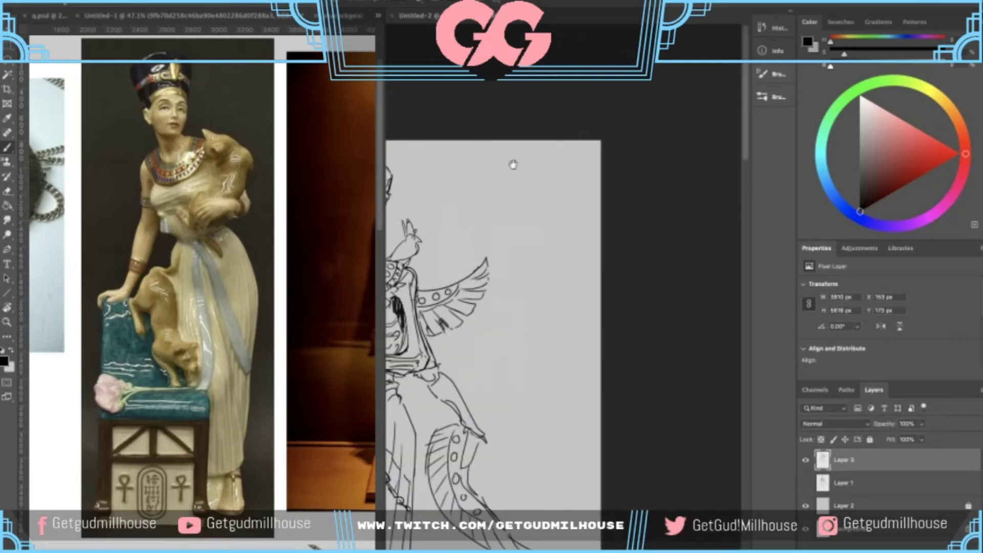
drag(514, 164, 722, 50)
mouse_move(584, 156)
mouse_down()
mouse_move(567, 179)
mouse_move(545, 154)
mouse_move(540, 113)
mouse_move(579, 124)
mouse_up()
drag(563, 78, 544, 131)
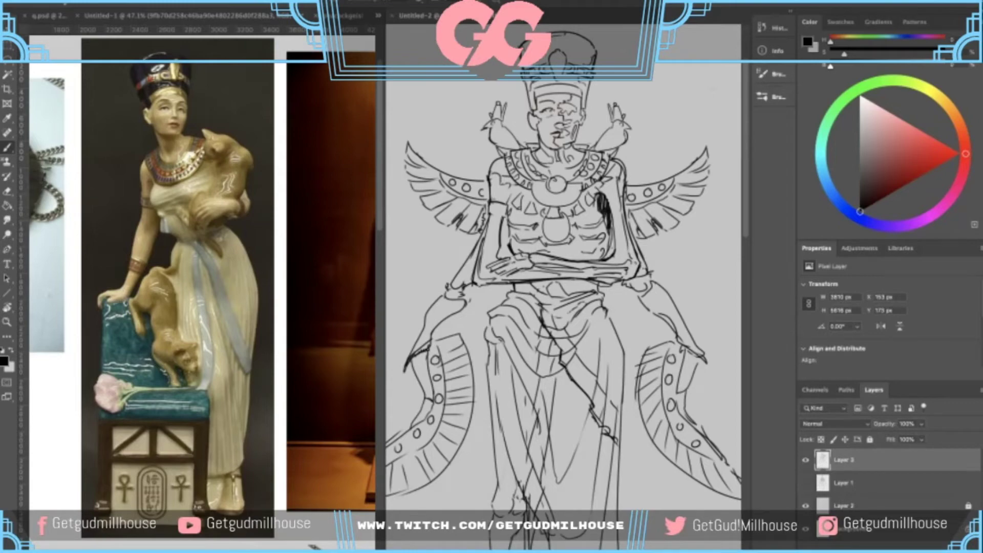
scroll(673, 226, down, 4)
mouse_move(624, 274)
mouse_down()
mouse_move(585, 241)
mouse_move(630, 83)
mouse_up()
scroll(585, 241, up, 2)
drag(484, 368, 549, 369)
key(super+z)
drag(642, 364, 618, 414)
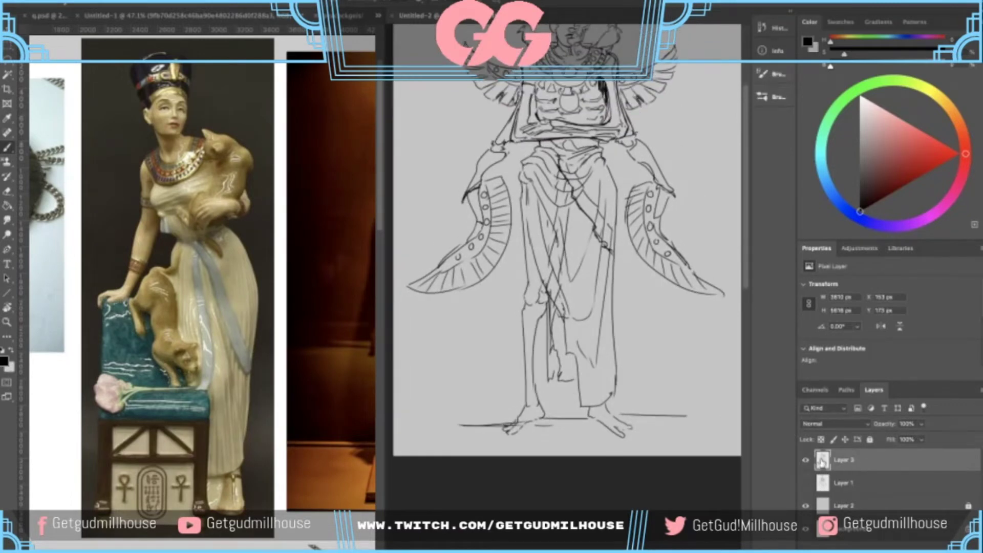
- Add a new layer above the line art and bring up the peacock geisha painting to study its figure
key(ctrl+shift+alt+n)
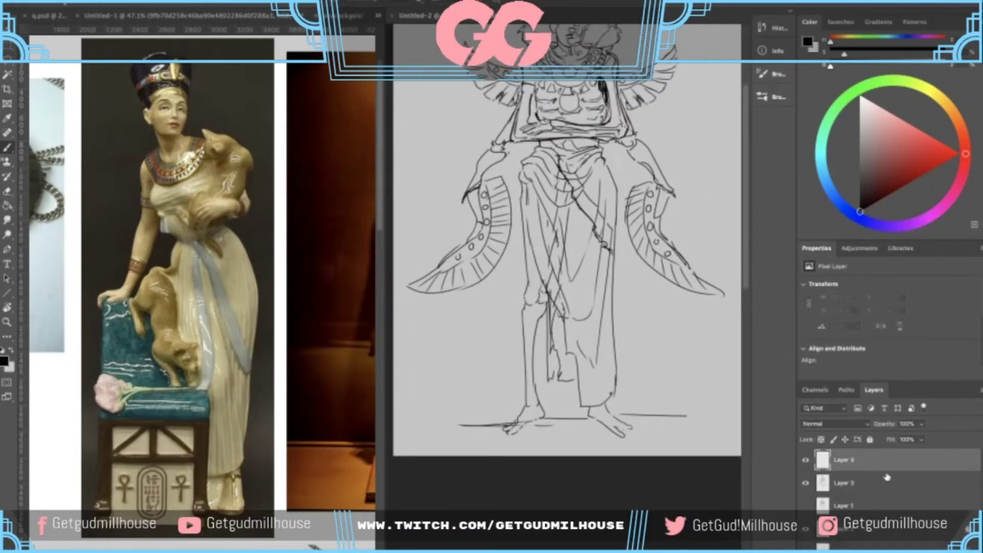
click(346, 20)
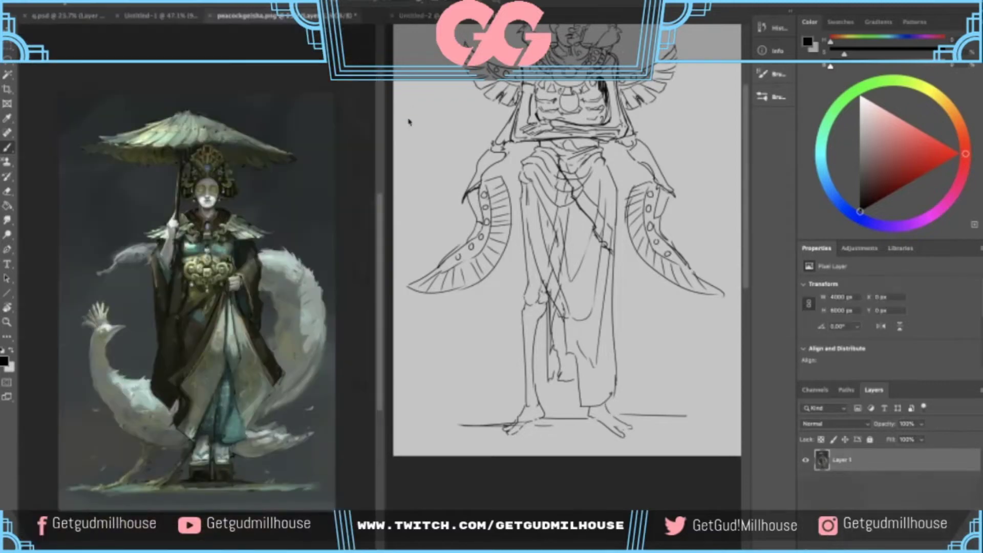
drag(244, 200, 313, 179)
drag(233, 218, 177, 183)
scroll(177, 182, down, 6)
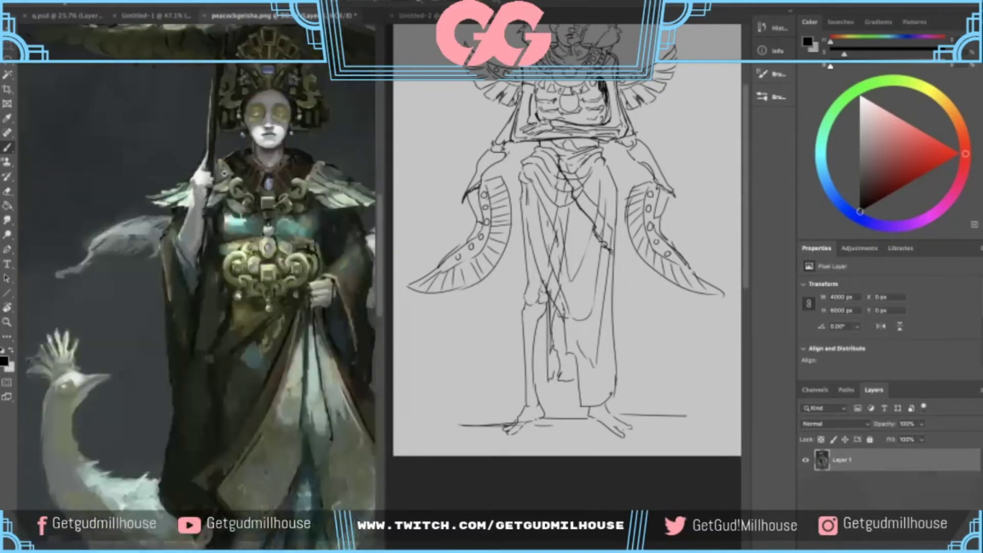
click(434, 15)
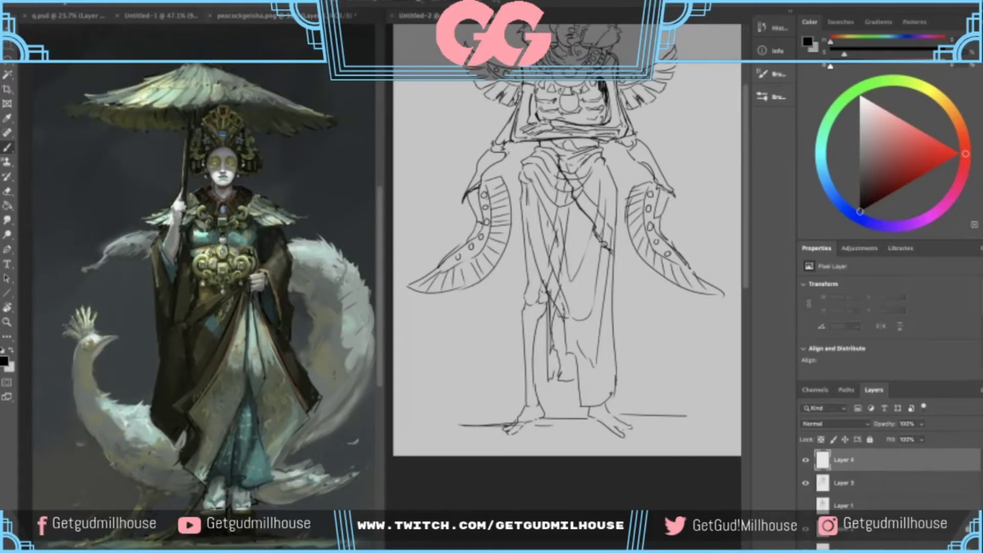
- Rearrange the document windows so the reference photo board sits side by side with the line drawing
drag(566, 146, 564, 235)
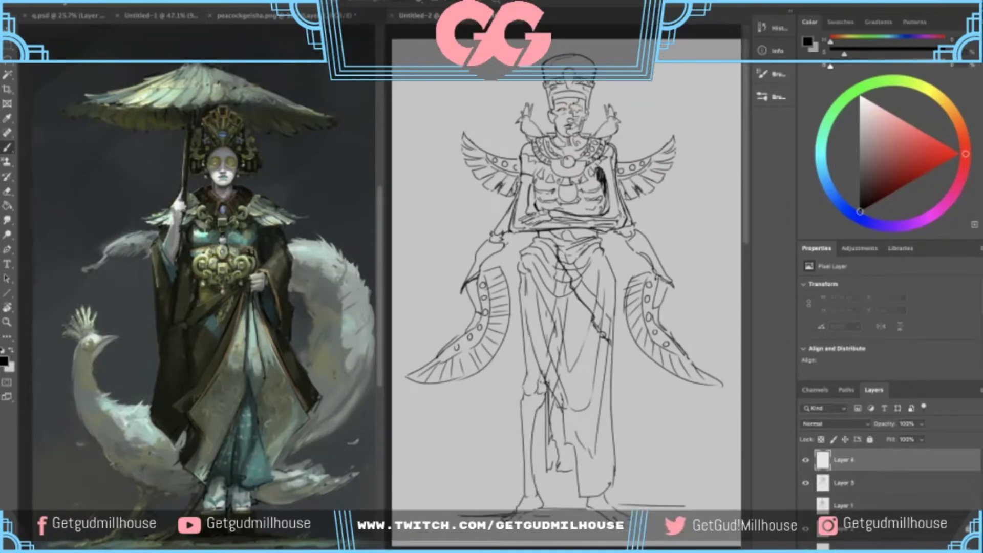
drag(433, 16, 438, 26)
drag(333, 20, 464, 23)
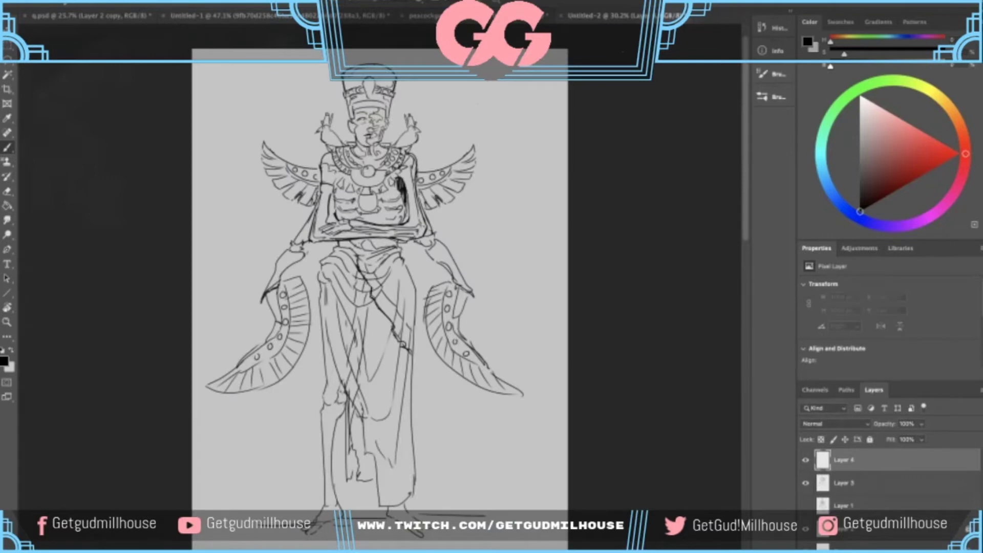
key(ctrl+Tab)
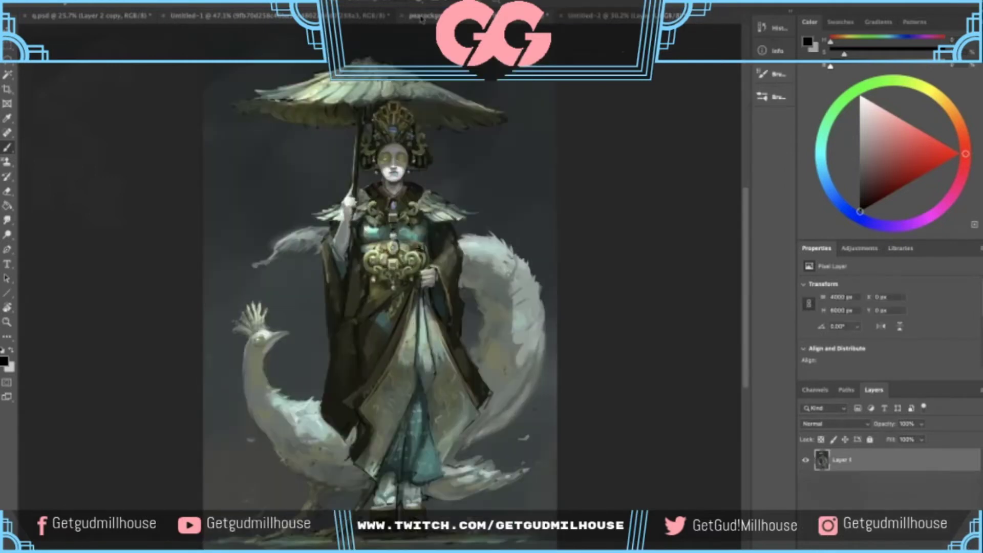
click(148, 19)
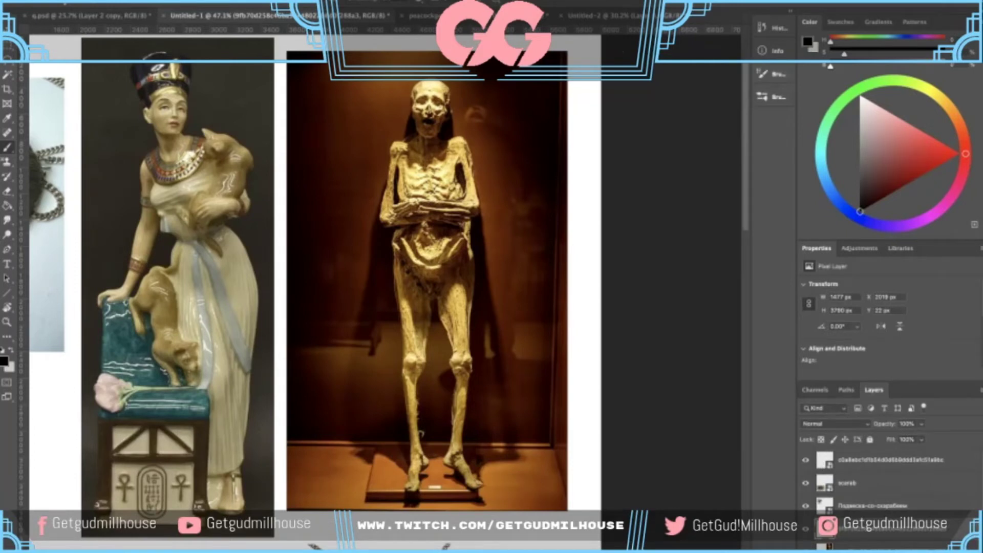
click(579, 20)
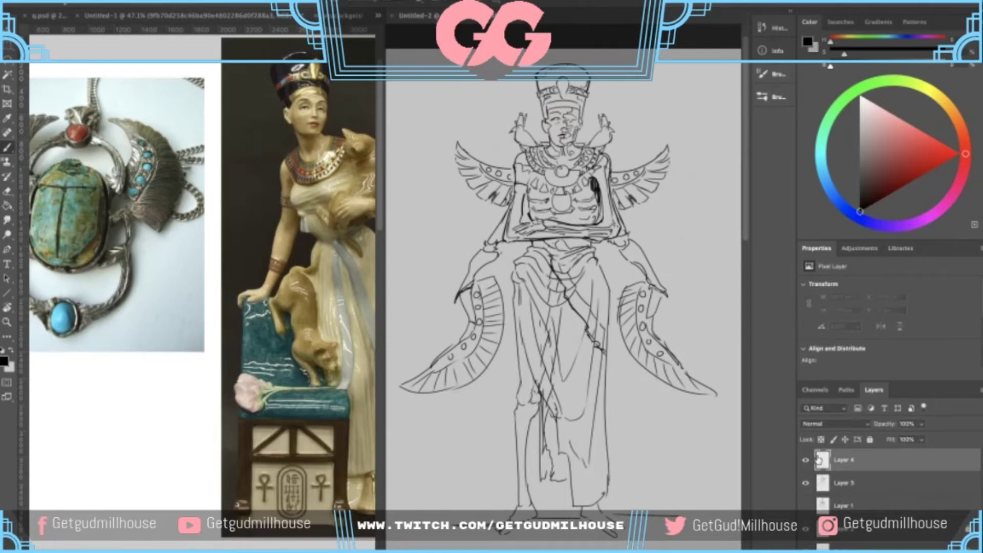
- Toggle Layer 3's visibility to check the line art, and add a new layer beneath it, above Layer 1
click(806, 483)
click(806, 488)
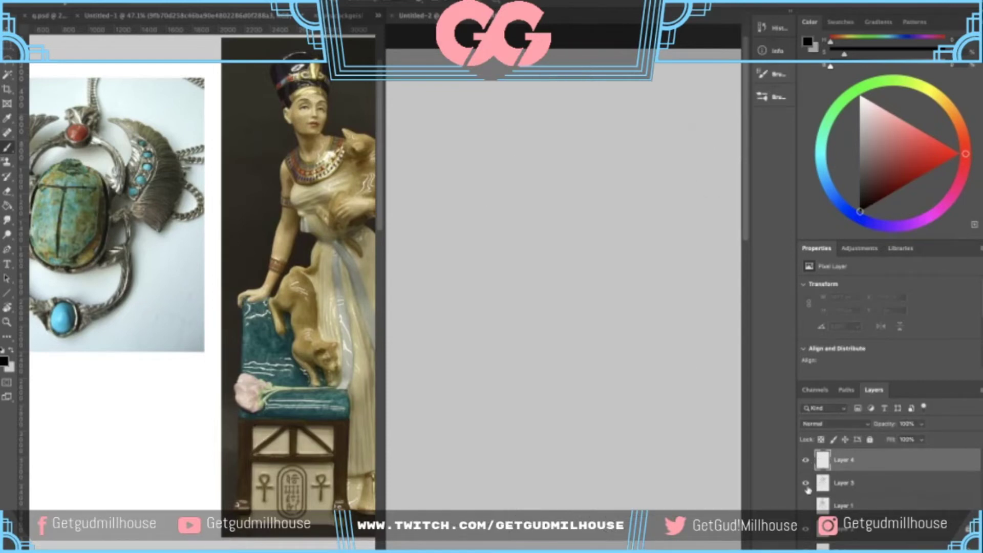
click(824, 492)
click(828, 504)
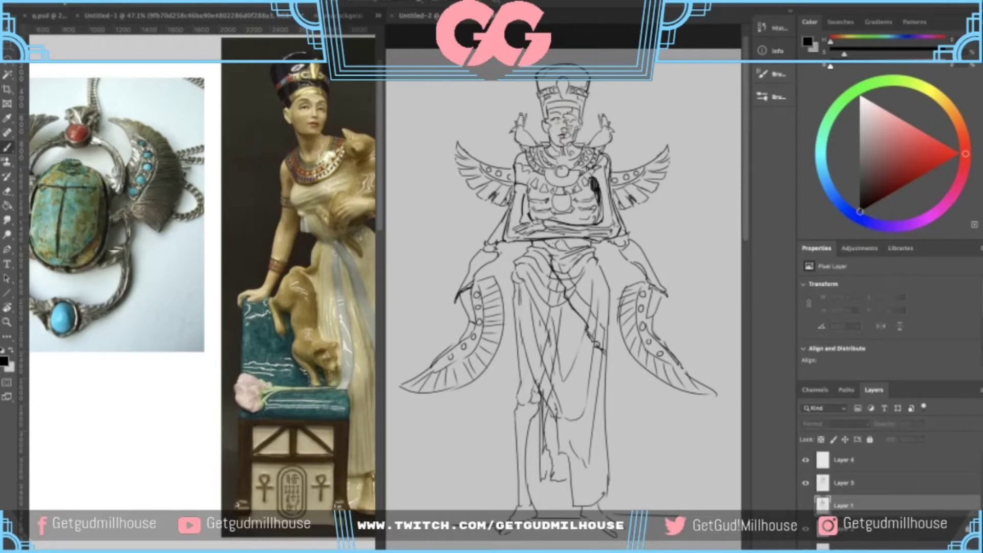
click(935, 551)
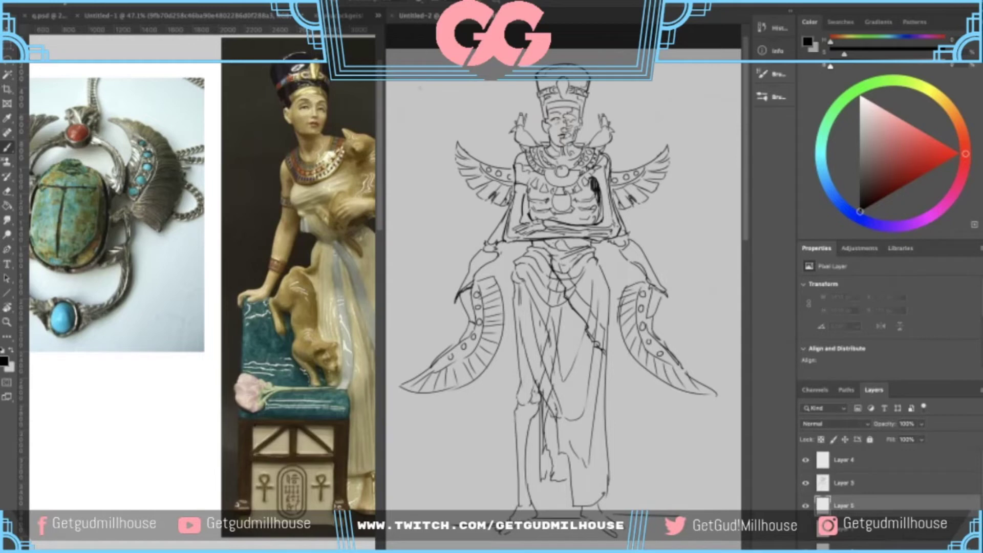
- Trace a freehand selection around the queen's tall headdress
drag(495, 79, 622, 52)
drag(537, 128, 588, 140)
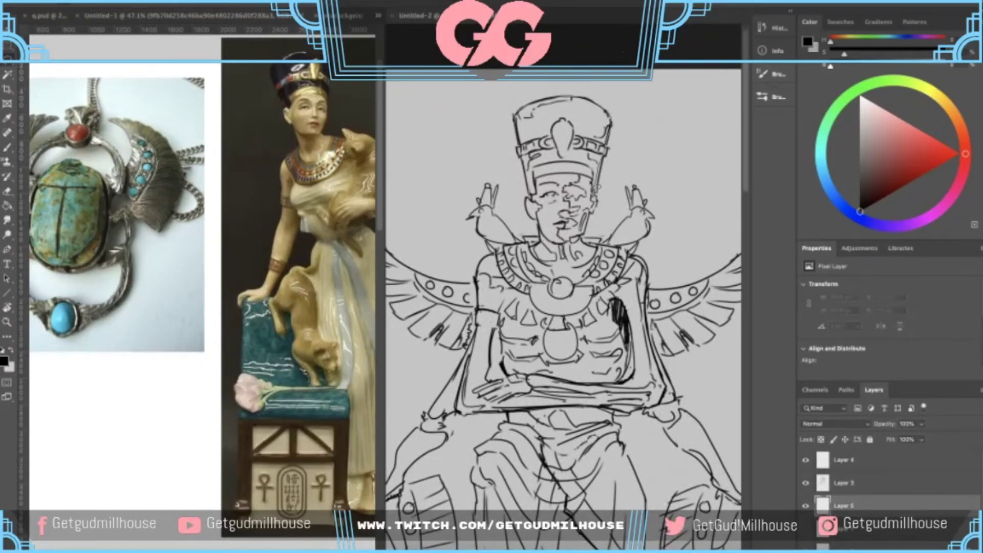
mouse_move(597, 181)
mouse_down()
mouse_move(571, 176)
mouse_move(543, 184)
mouse_move(535, 199)
mouse_up()
key(b)
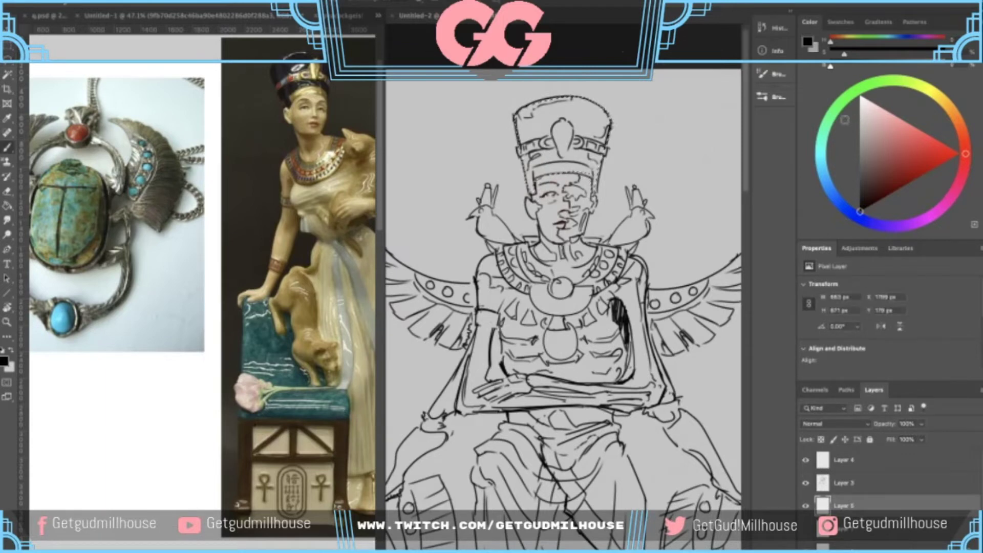
- Choose a dark green and fill the selected headdress with it on the layer beneath the line art
click(853, 92)
drag(877, 185, 882, 195)
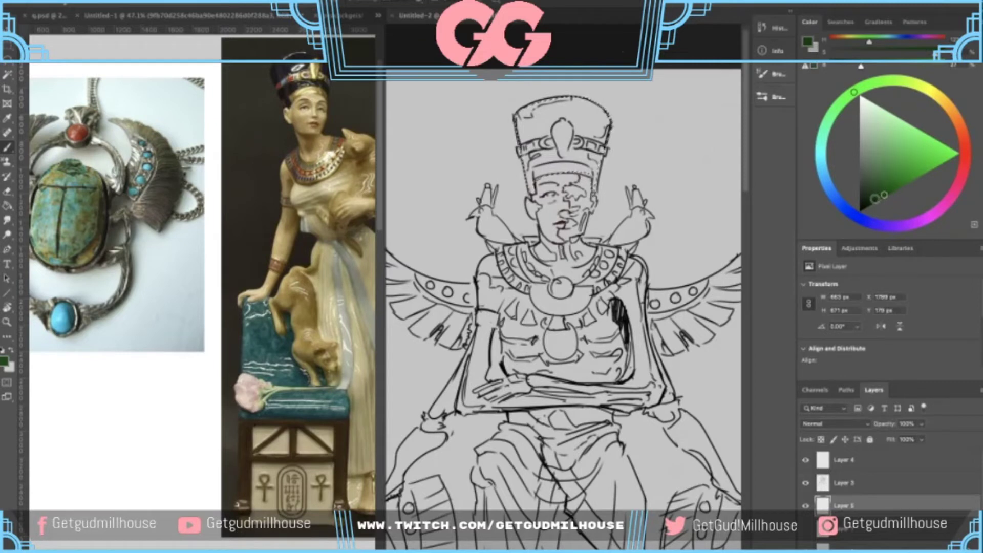
drag(881, 194, 862, 188)
key(g)
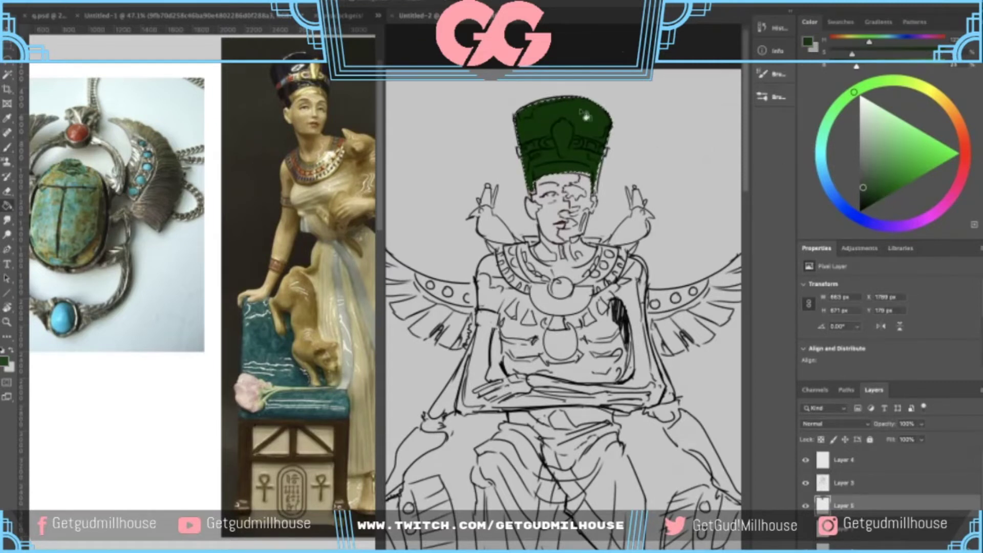
click(586, 117)
- Refill the headdress with more muted and darker shades of green
click(870, 191)
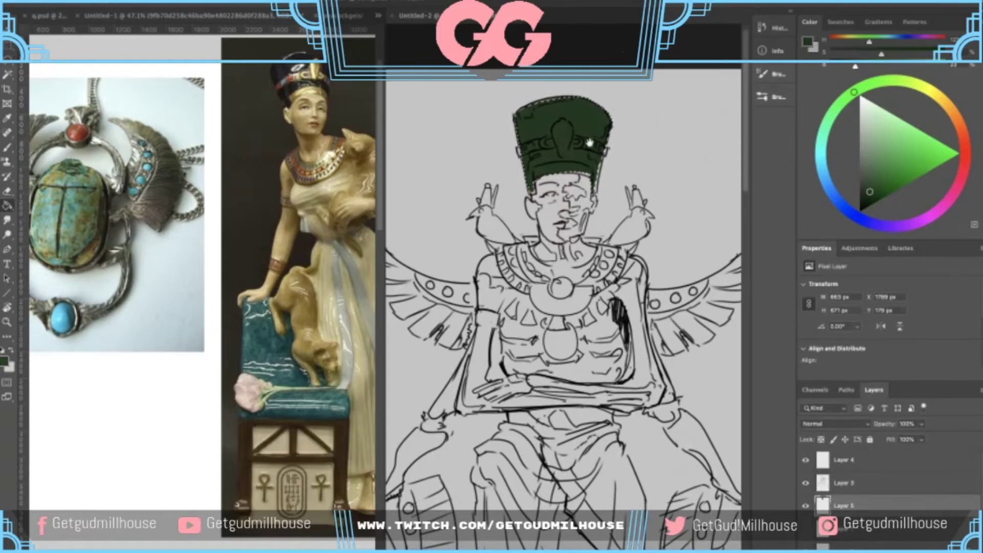
drag(590, 143, 585, 131)
click(864, 194)
click(583, 118)
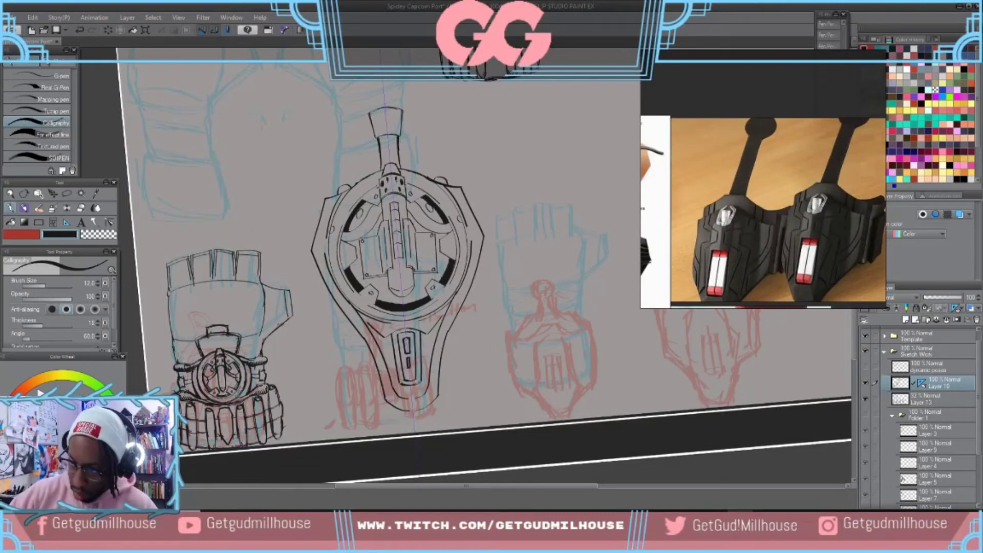
- Redraw the outline of the flared cap at the end of the large web-shooter's trigger arm with a curved end edge
key(ctrl+z)
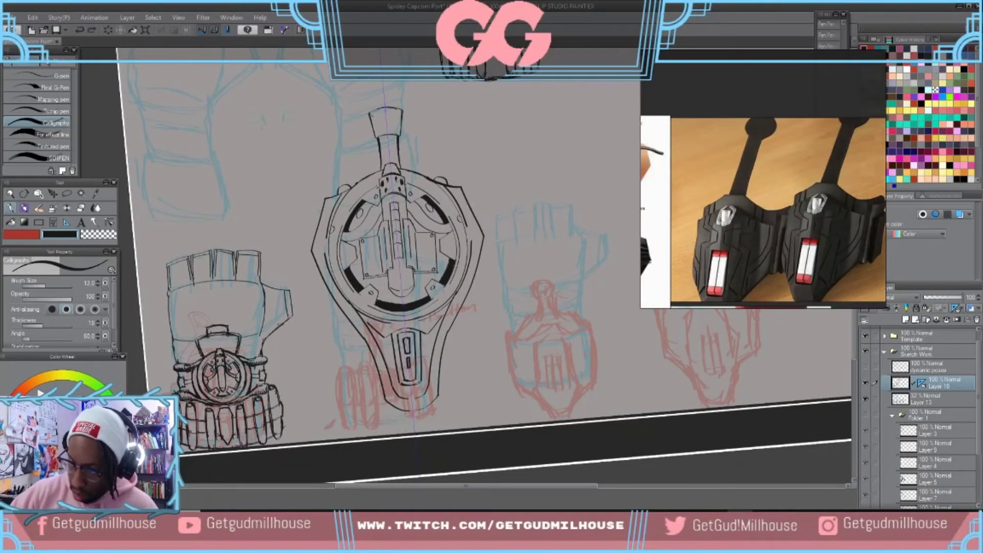
drag(369, 111, 376, 136)
key(ctrl+z)
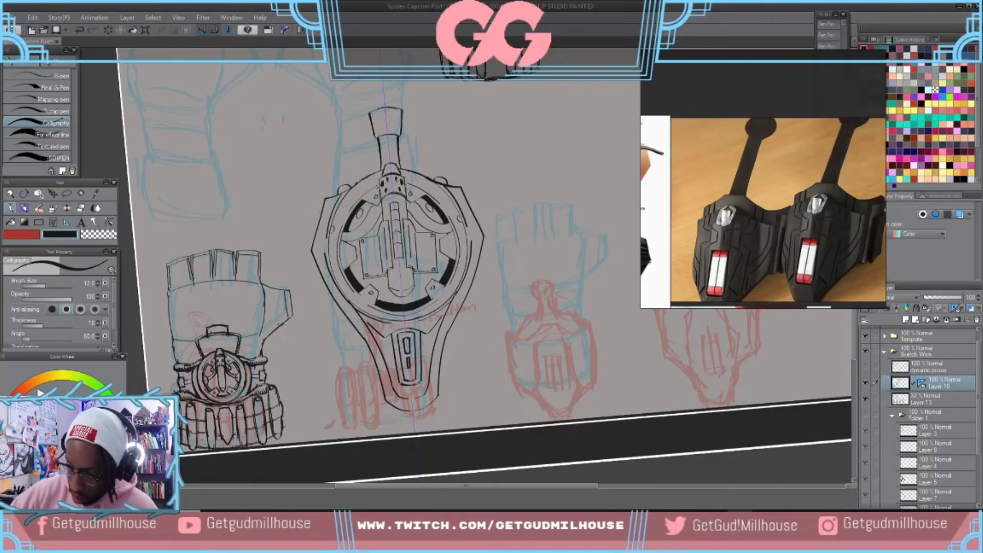
drag(371, 111, 386, 105)
key(ctrl+z)
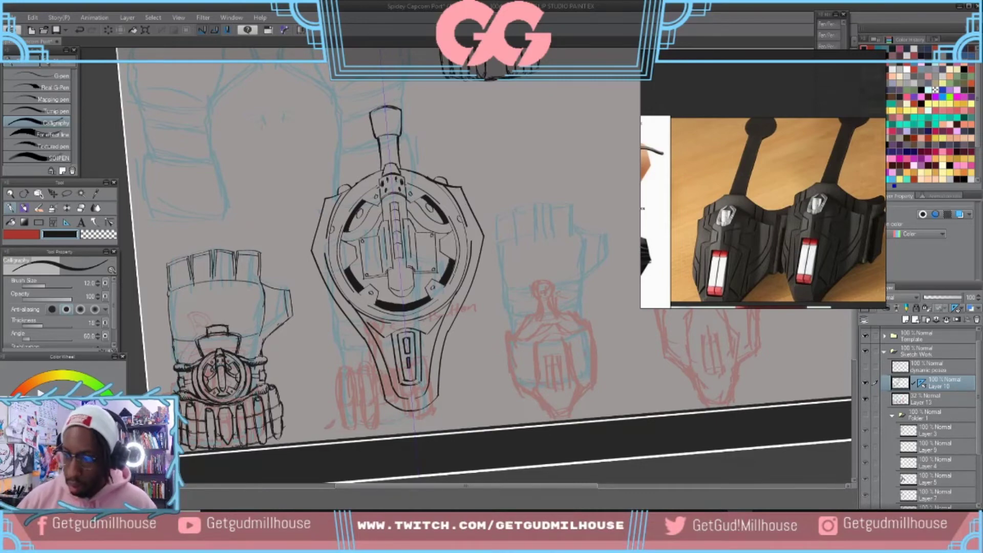
- Rotate the canvas through a full turn to examine the web-shooter drawing from every angle, and bring it back to level
scroll(493, 310, down, 3)
scroll(468, 293, up, 4)
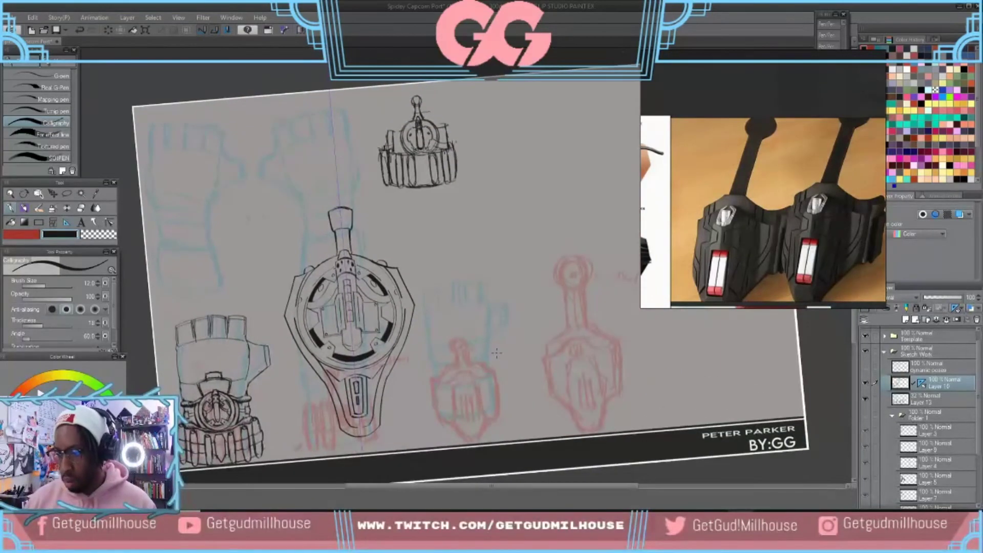
key(minus)
key(minus)
key(minus)
key(minus)
key(minus)
key(minus)
key(minus)
key(minus)
key(minus)
key(minus)
key(minus)
key(minus)
key(minus)
key(minus)
key(minus)
key(minus)
key(minus)
key(minus)
key(minus)
key(minus)
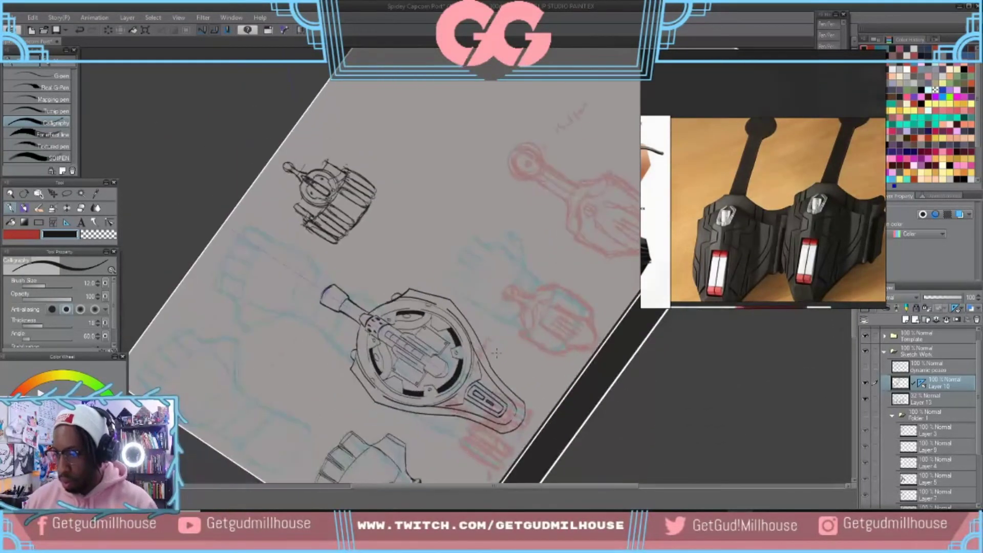
key(minus)
key(minus)
key(minus)
key(minus)
key(minus)
key(minus)
key(minus)
key(minus)
key(minus)
key(minus)
key(minus)
key(minus)
key(minus)
key(minus)
key(minus)
key(minus)
key(minus)
key(minus)
key(minus)
key(minus)
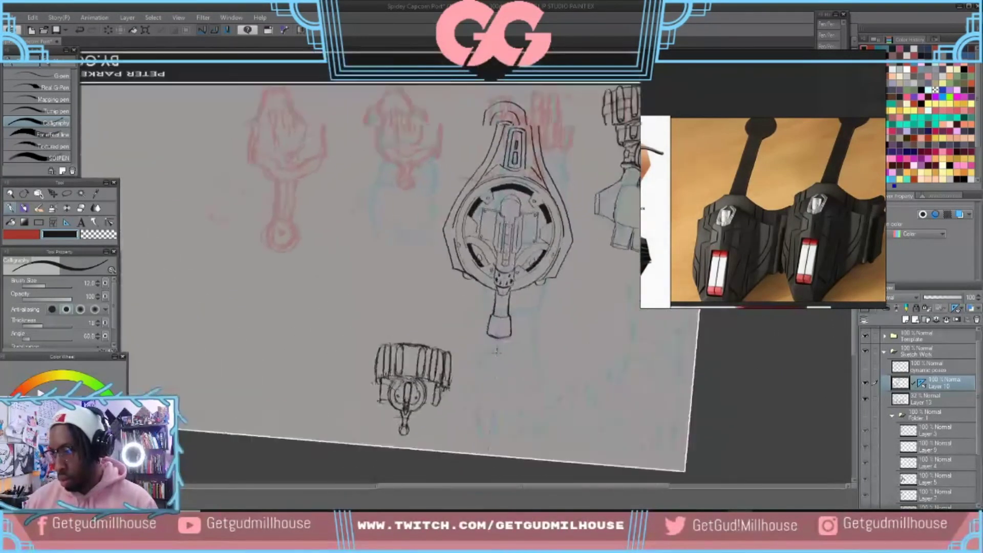
key(minus)
key(minus)
key(minus)
key(minus)
key(minus)
key(minus)
key(minus)
key(minus)
key(minus)
key(minus)
key(minus)
key(minus)
key(minus)
key(minus)
key(minus)
key(minus)
key(minus)
key(minus)
key(minus)
key(minus)
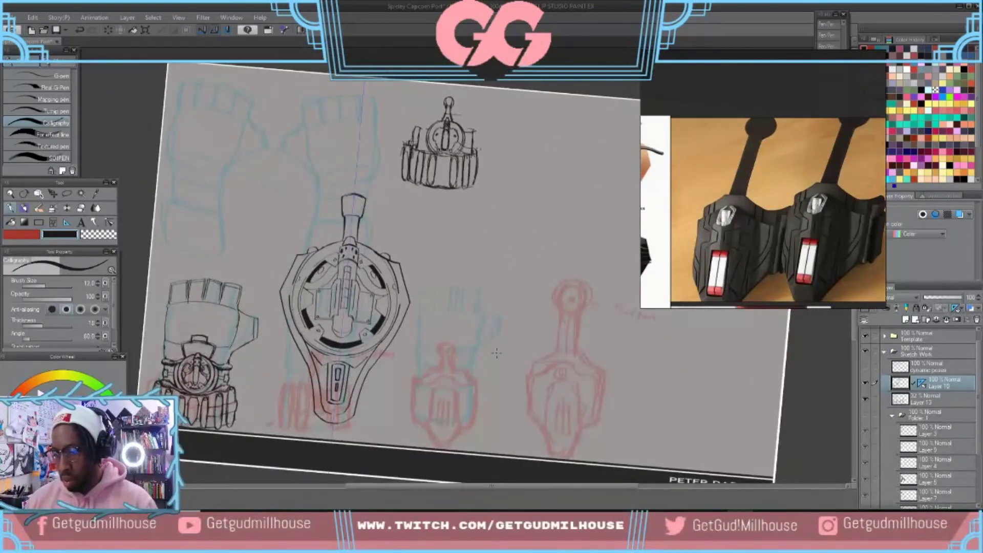
key(minus)
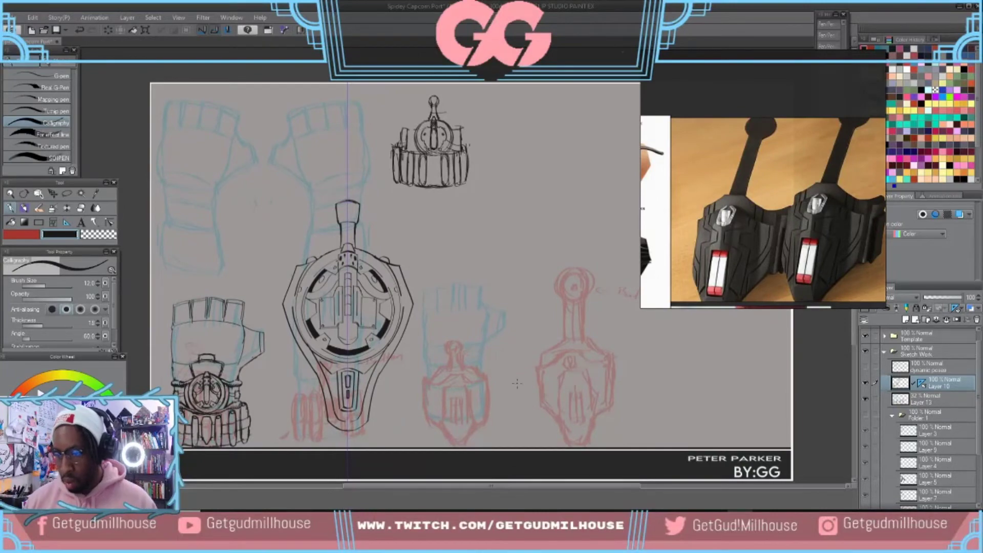
drag(380, 279, 412, 340)
scroll(412, 339, down, 5)
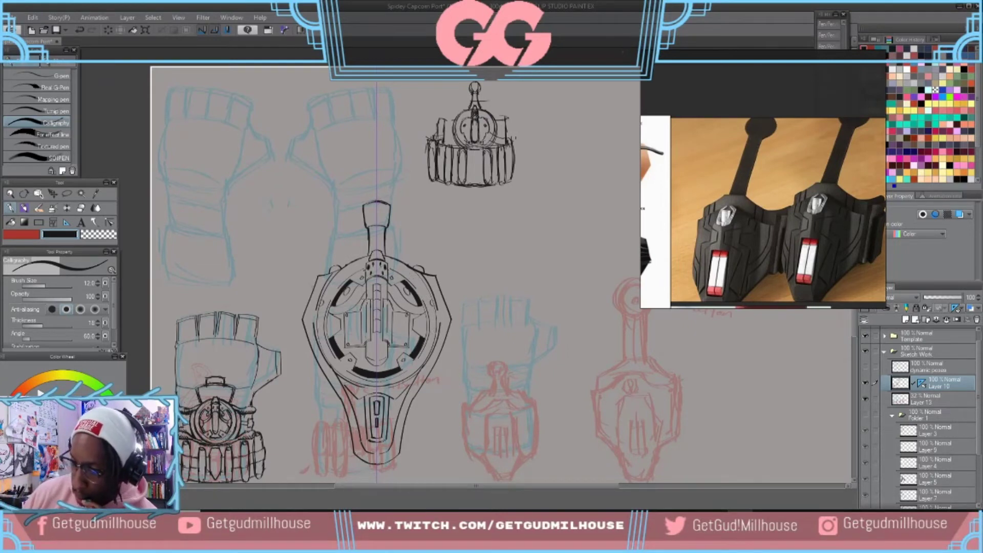
- Switch to the For effect line pen with a brush size of 8 and save the drawing
drag(329, 318, 337, 322)
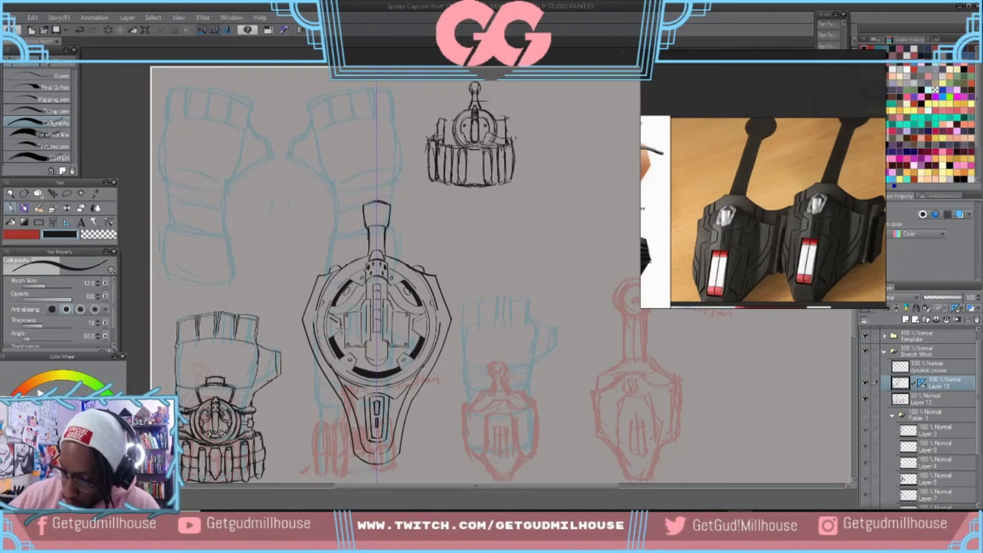
key(ctrl+z)
key(bracketleft)
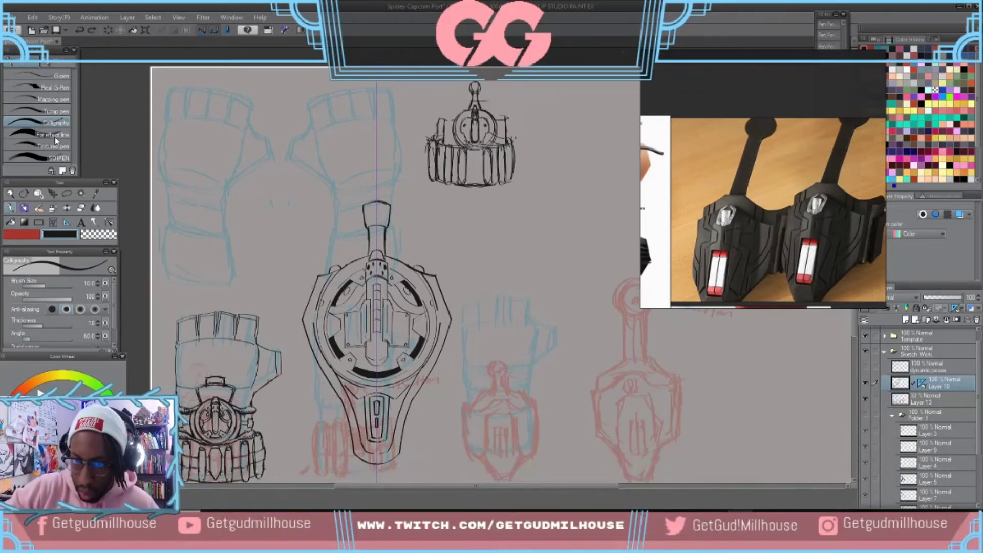
click(44, 148)
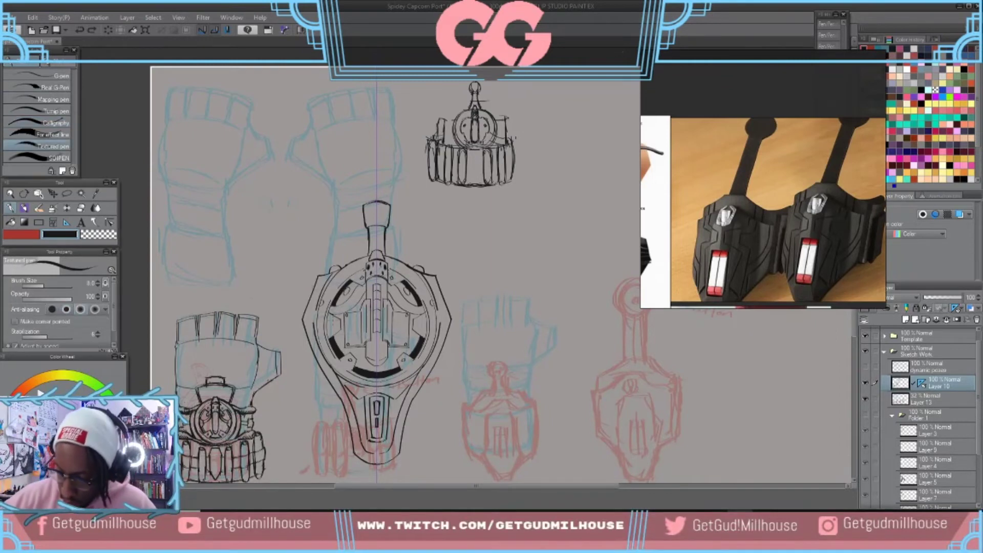
click(43, 135)
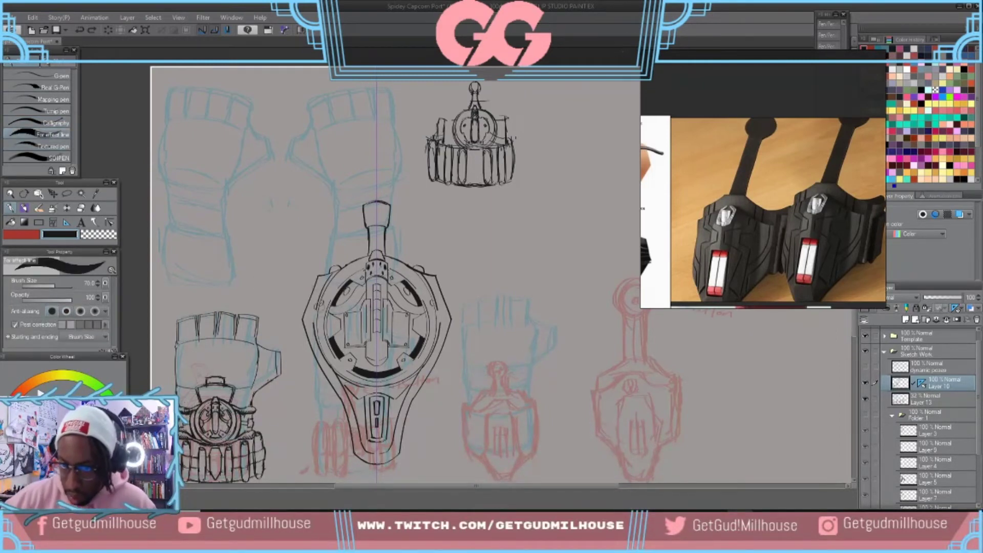
key(bracketleft)
key(bracketleft)
key(bracketleft)
key(bracketleft)
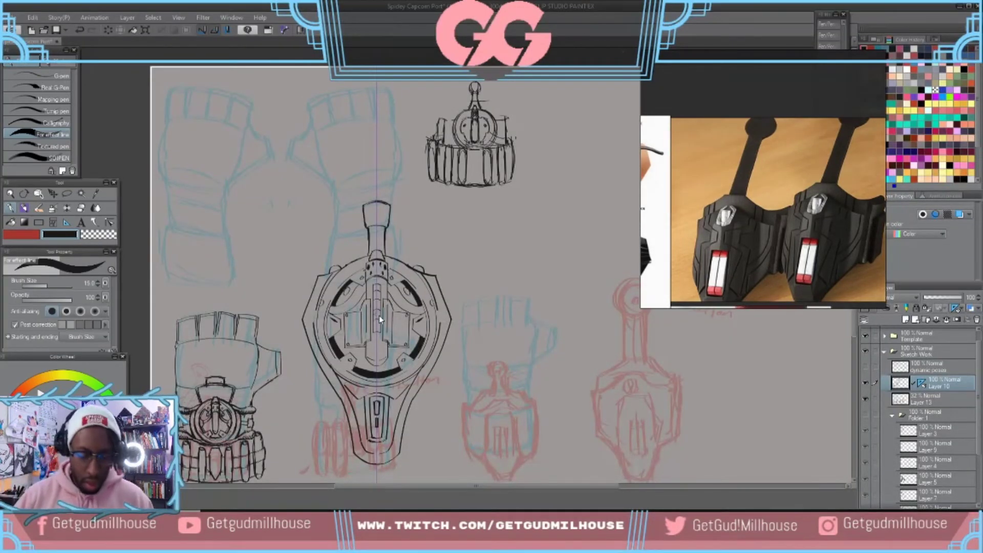
key(ctrl+s)
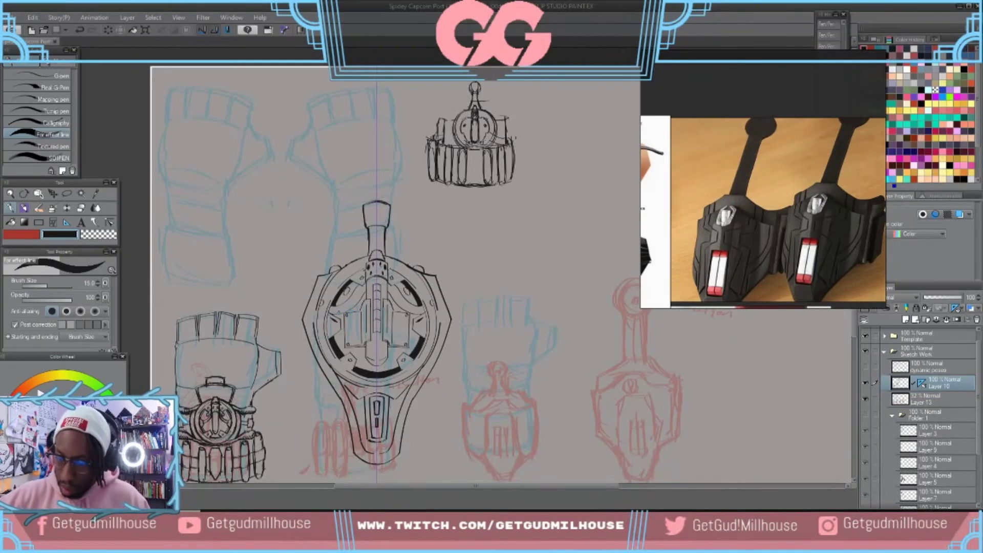
key(bracketleft)
key(bracketleft)
key(bracketleft)
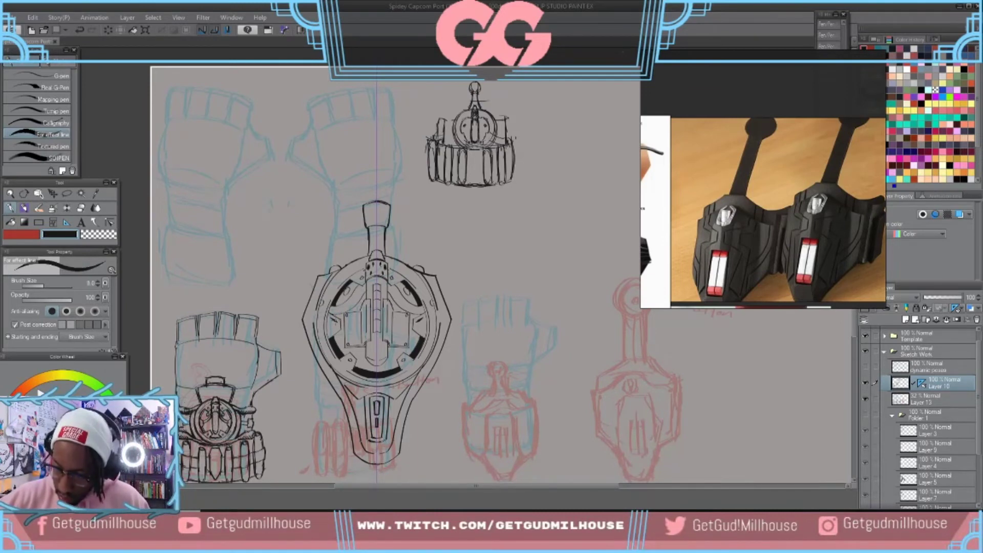
- Work on the small details at the sides of the dial's inner ring, undoing stray strokes
drag(333, 320, 338, 322)
key(ctrl+z)
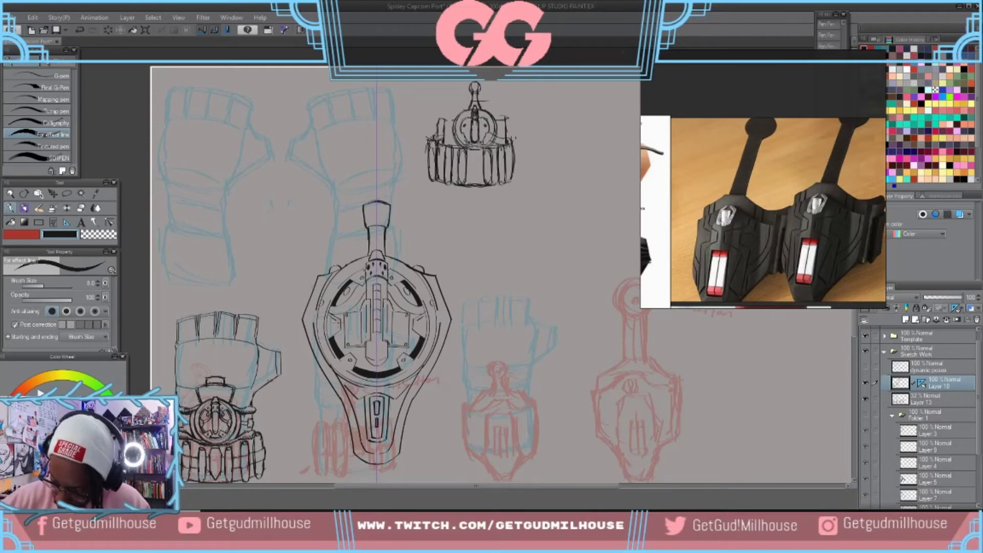
key(ctrl+z)
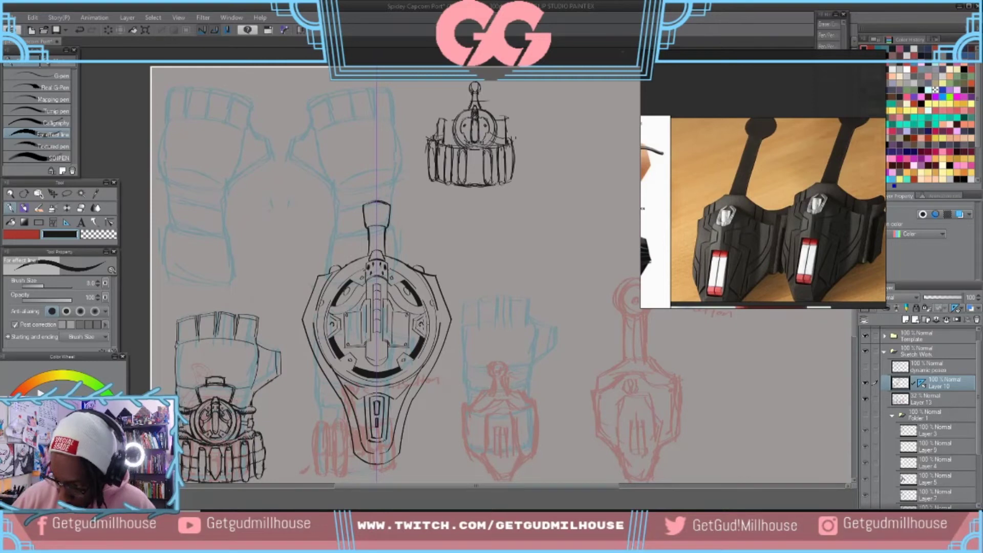
key(ctrl+z)
drag(419, 321, 421, 330)
key(ctrl+z)
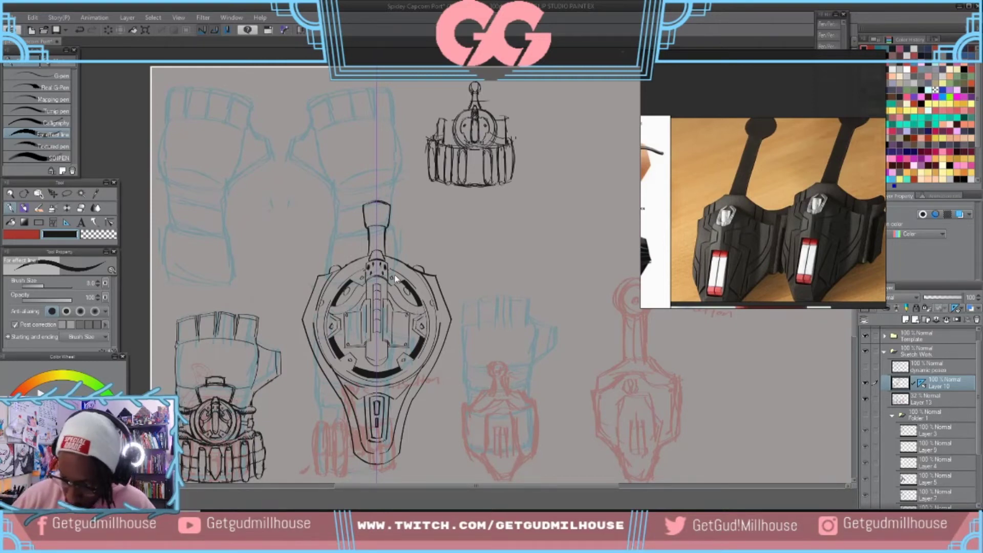
- Switch back to the Calligraphy pen at size 10 and add short detail lines near the dial's upper dark arcs
click(55, 122)
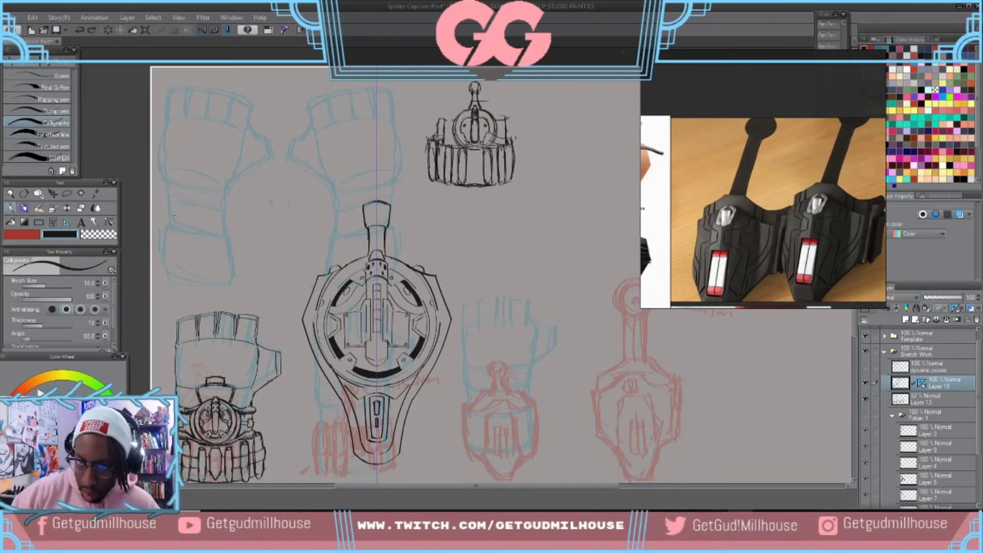
drag(333, 322, 332, 328)
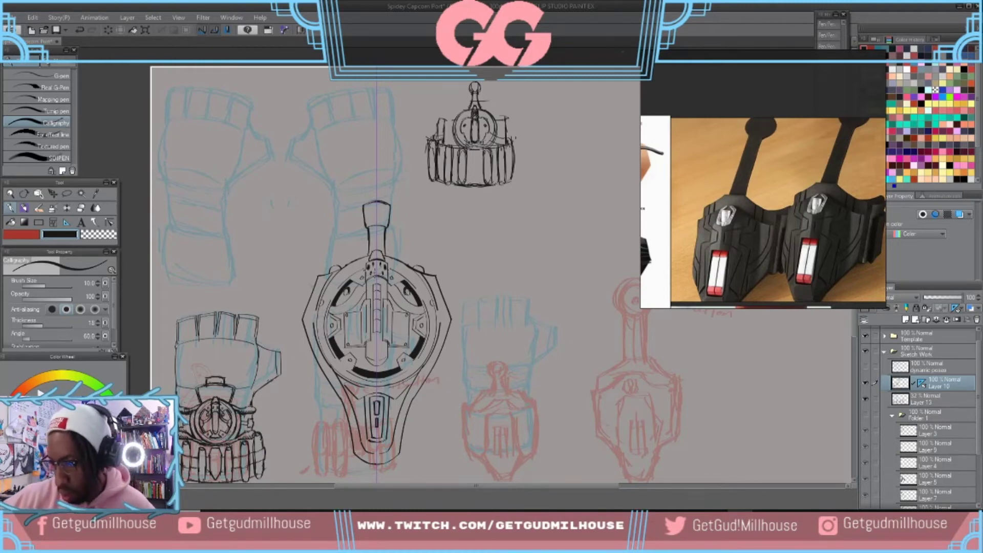
key(ctrl+z)
drag(406, 287, 410, 296)
key(ctrl+z)
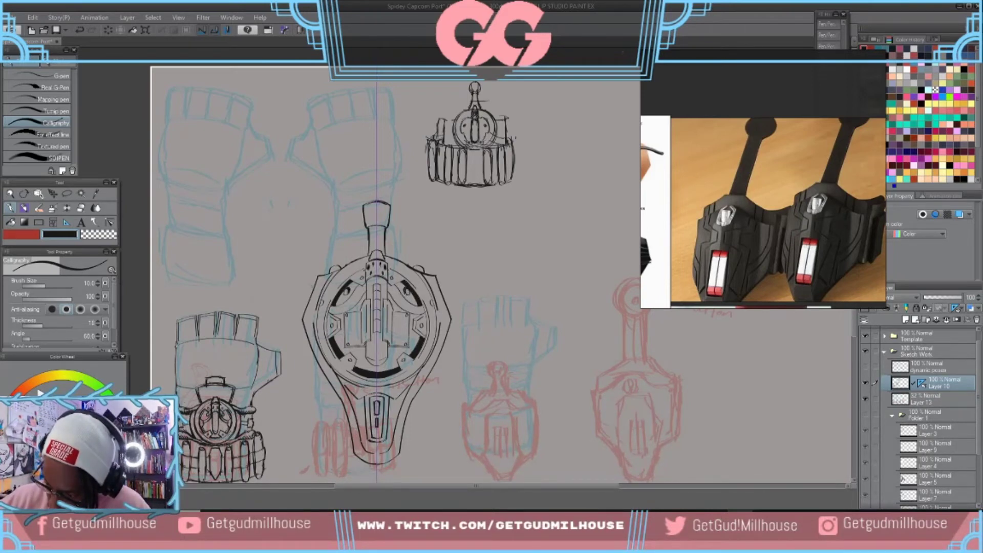
drag(404, 286, 405, 295)
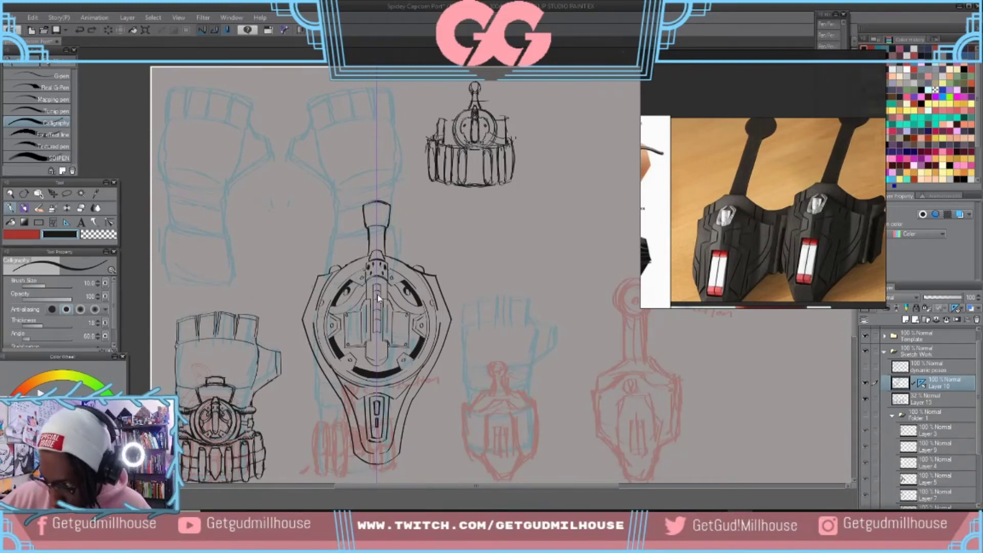
- Rework the short mirrored lines between the dial's dark arcs and side plates, undoing unwanted strokes
drag(335, 306, 340, 312)
key(ctrl+z)
key(ctrl+z)
key(ctrl+z)
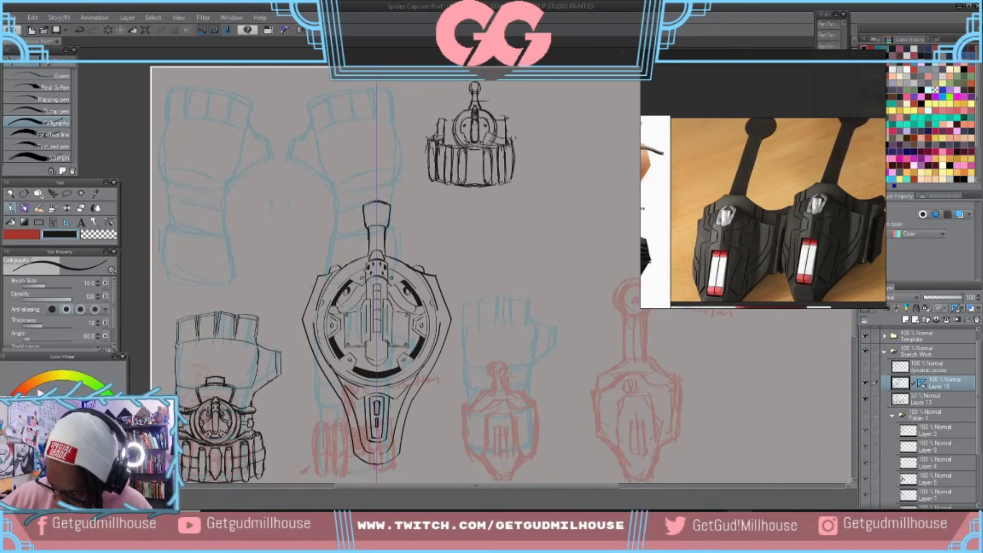
key(ctrl+z)
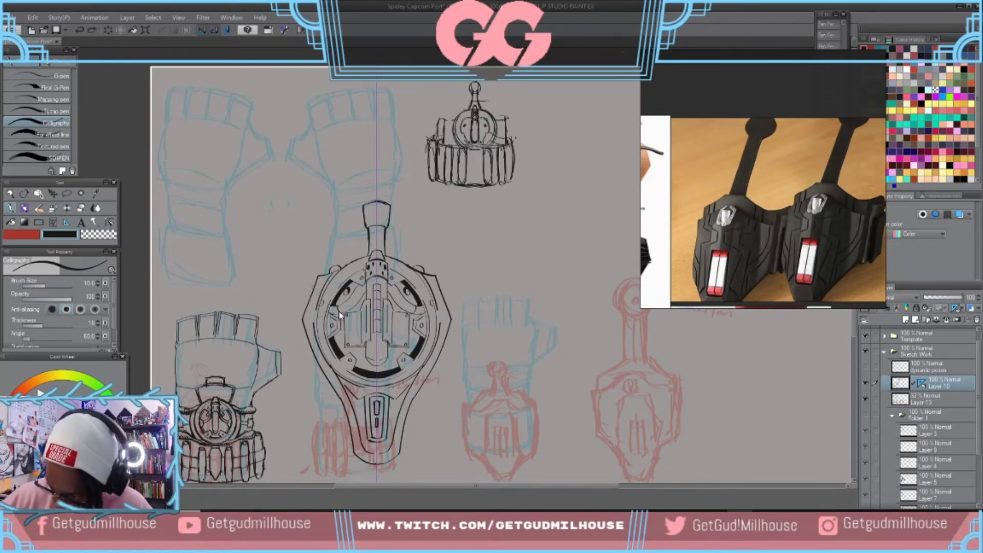
drag(336, 310, 338, 315)
key(ctrl+z)
key(ctrl+z)
key(ctrl+z)
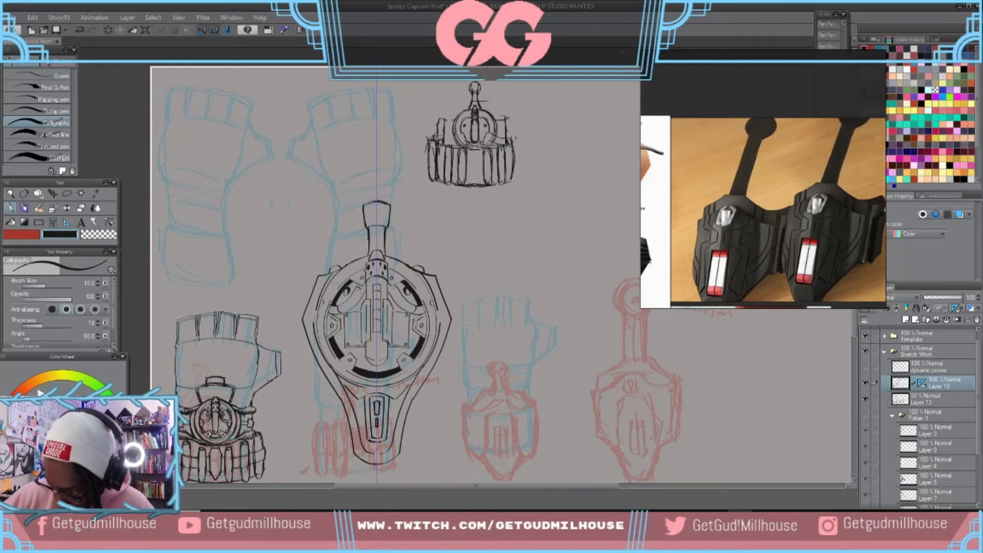
key(ctrl+z)
- Draw small mirrored detail lines inside the dial's upper ring, beside the central trigger mechanism
drag(356, 290, 367, 298)
key(ctrl+z)
key(ctrl+z)
key(ctrl+z)
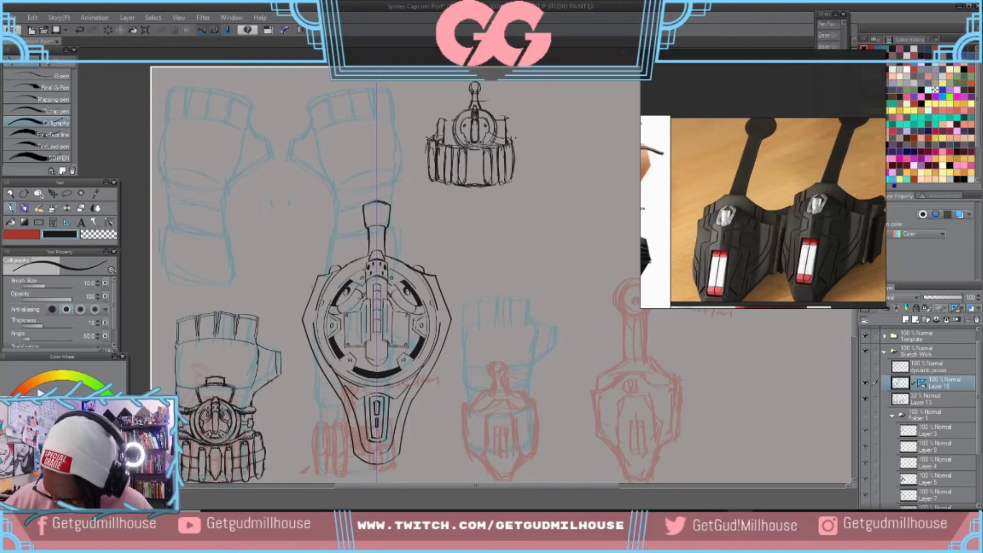
drag(352, 285, 360, 291)
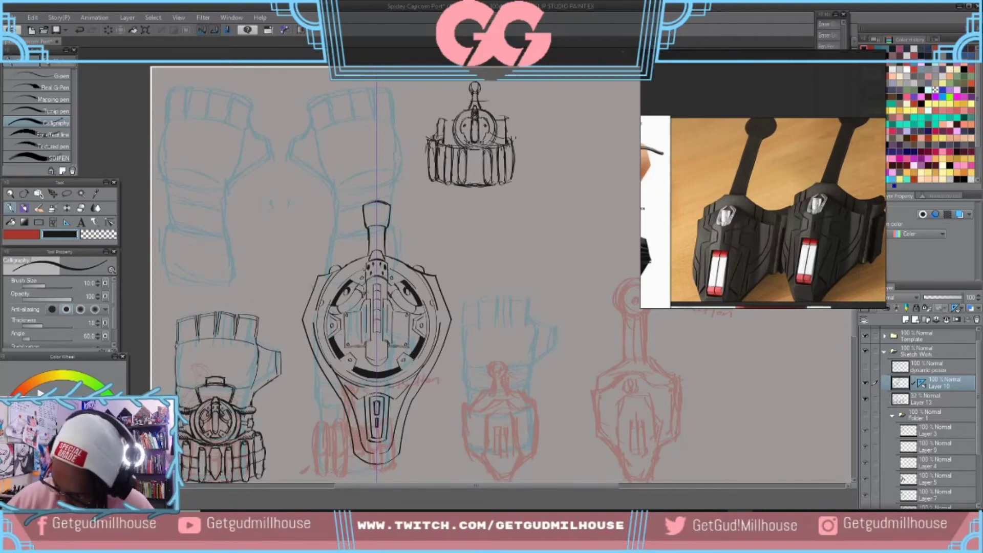
drag(356, 274, 359, 280)
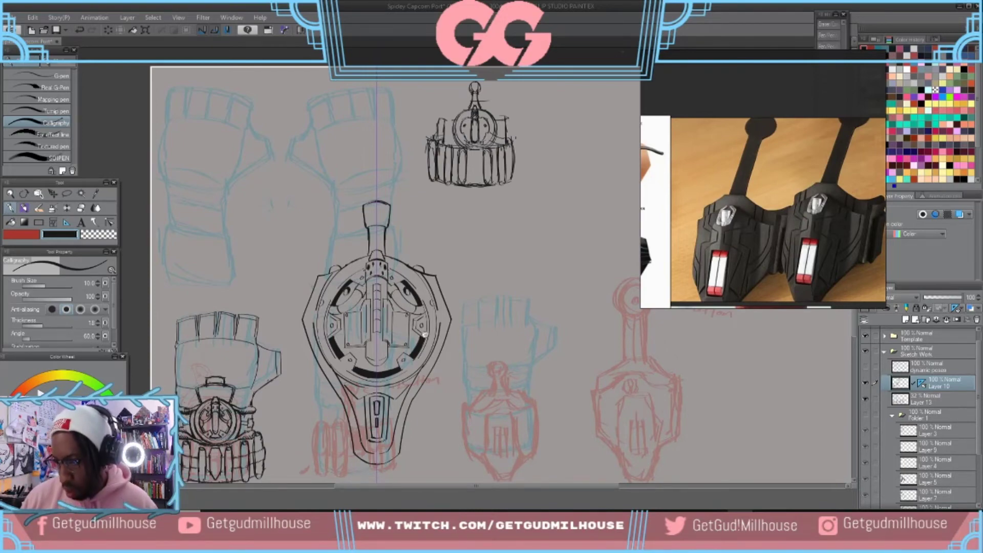
- Delete the symmetry ruler from Layer 10
scroll(424, 331, down, 4)
scroll(424, 322, up, 5)
scroll(423, 310, down, 1)
scroll(423, 310, down, 1)
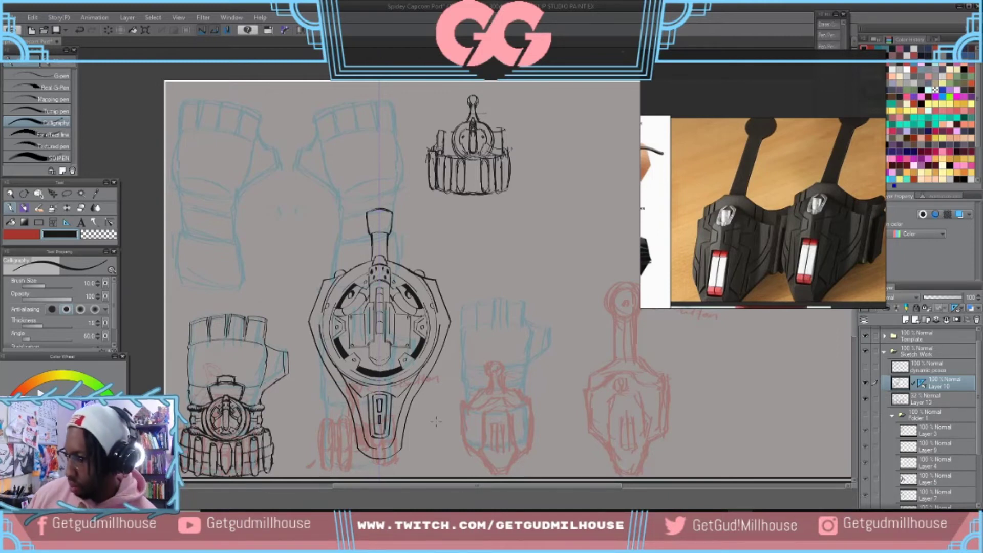
right_click(921, 384)
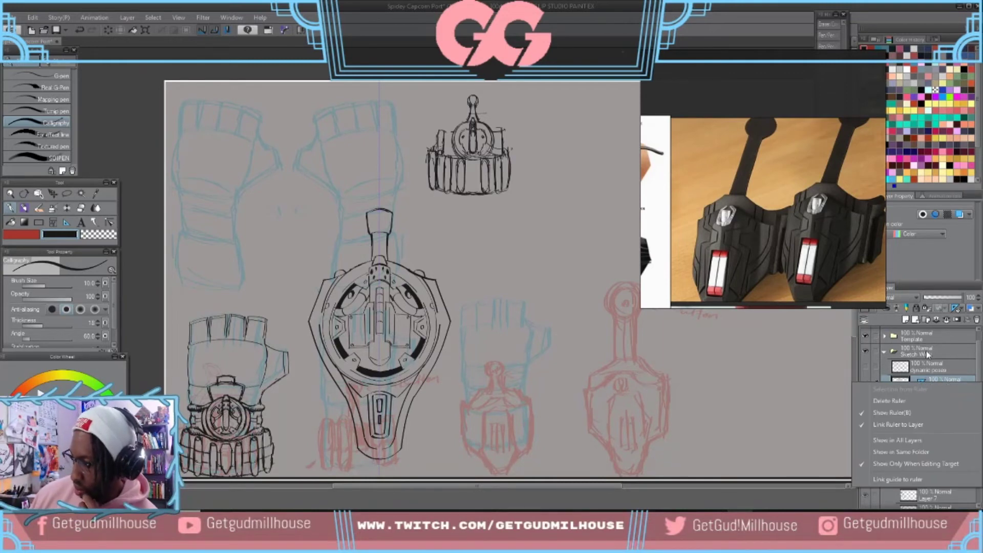
click(892, 401)
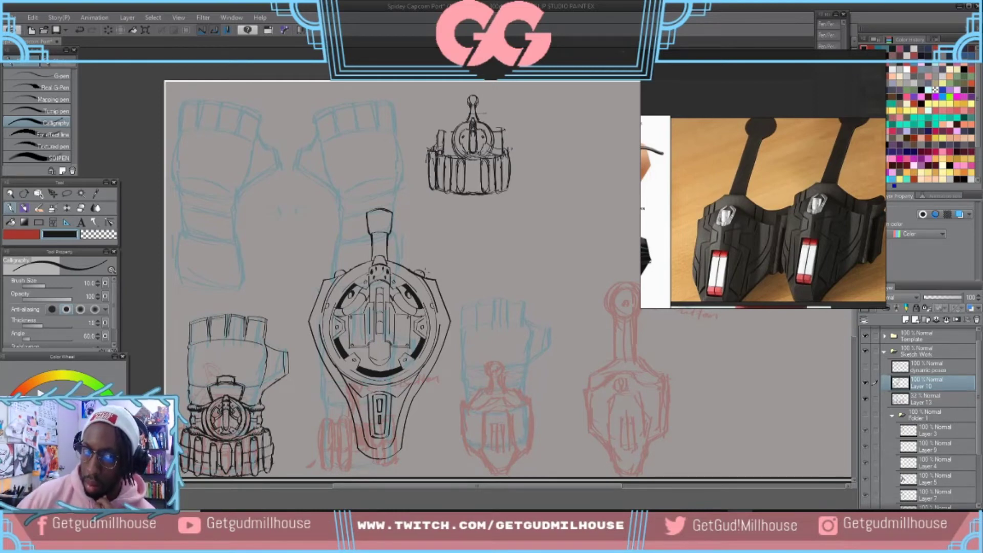
- Erase the trigger arm and its flared cap above the large web-shooter's dial
mouse_move(367, 211)
mouse_down()
mouse_move(368, 232)
mouse_move(388, 231)
mouse_up()
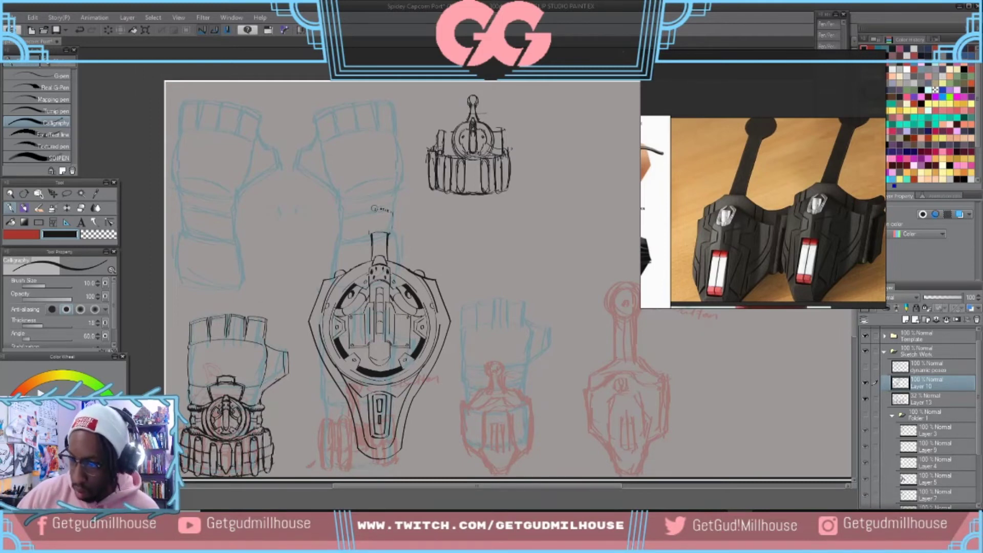
mouse_move(379, 226)
mouse_down()
mouse_move(368, 256)
mouse_move(383, 233)
mouse_move(388, 252)
mouse_up()
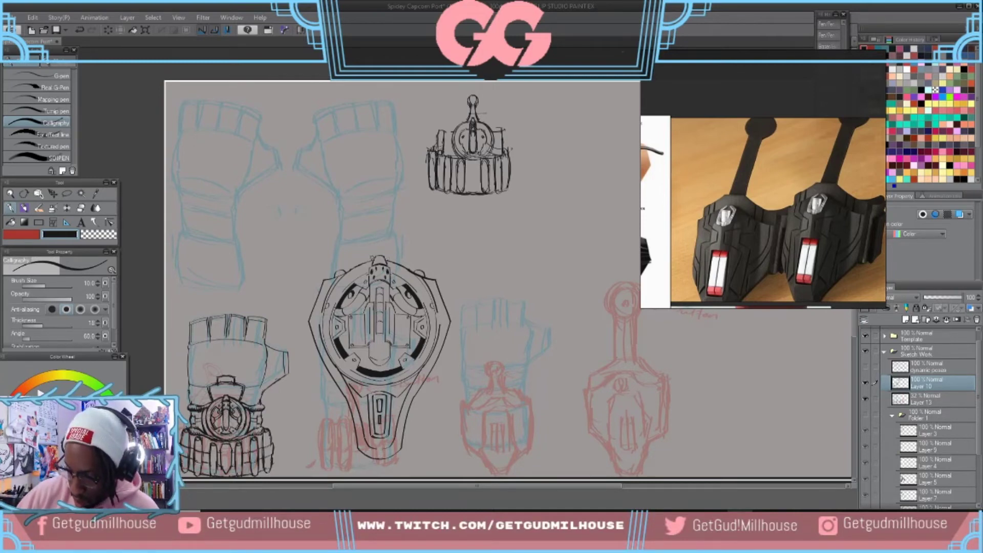
scroll(458, 307, down, 2)
scroll(463, 306, up, 1)
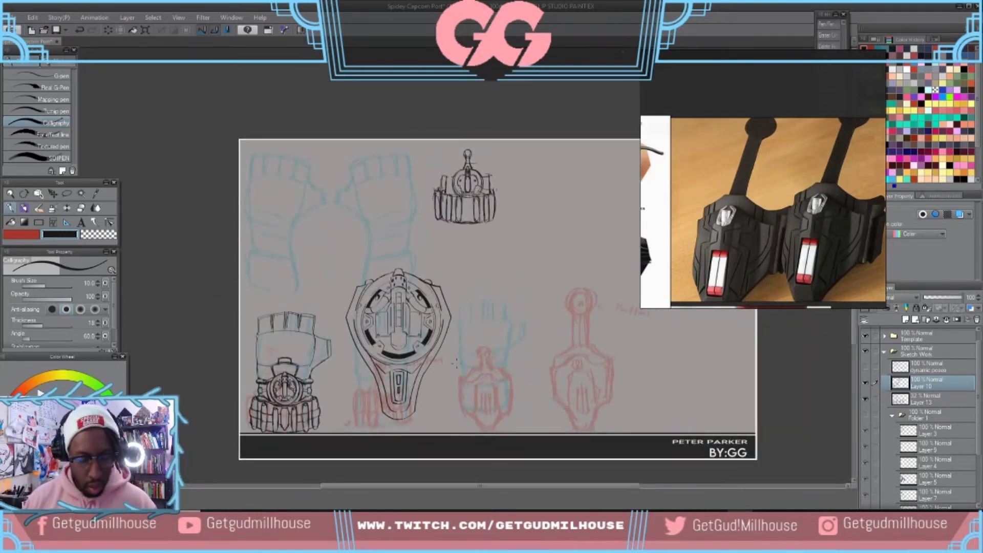
- Lasso the large web-shooter and move it sideways over the blue-and-red glove sketch beside it
key(m)
mouse_move(419, 419)
mouse_down()
mouse_move(349, 366)
mouse_move(330, 290)
mouse_move(378, 243)
mouse_move(464, 275)
mouse_move(475, 341)
mouse_move(444, 404)
mouse_move(433, 388)
mouse_up()
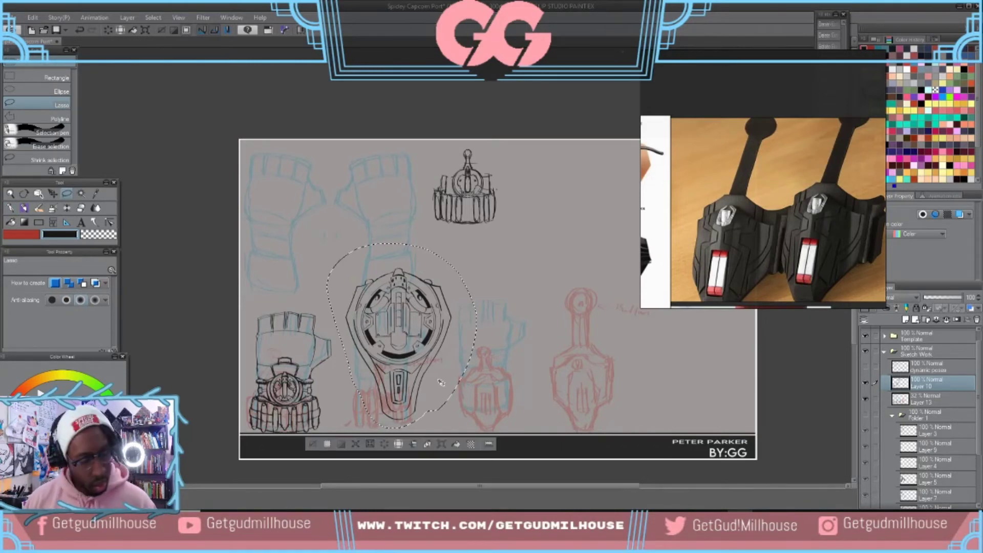
key(ctrl+t)
mouse_move(389, 358)
mouse_down()
mouse_move(521, 338)
mouse_move(496, 348)
mouse_up()
mouse_move(591, 418)
mouse_down()
mouse_move(622, 358)
mouse_move(614, 384)
mouse_move(609, 297)
mouse_move(610, 356)
mouse_move(602, 379)
mouse_move(571, 395)
mouse_up()
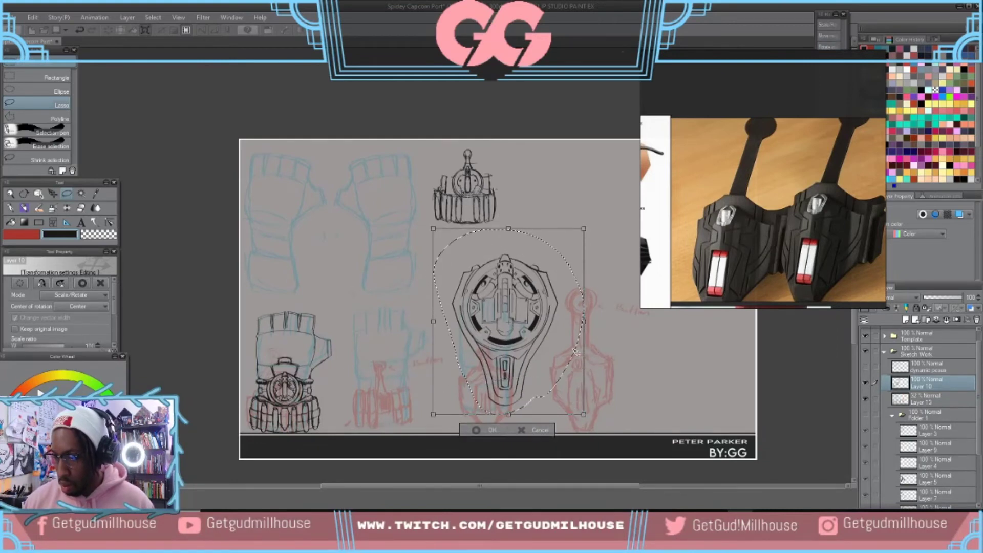
key(Return)
key(ctrl+d)
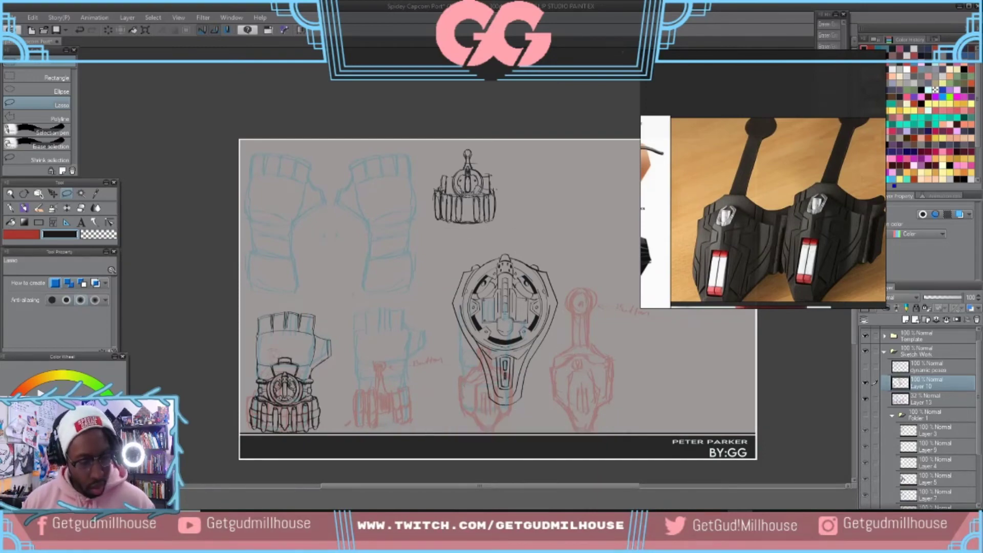
key(p)
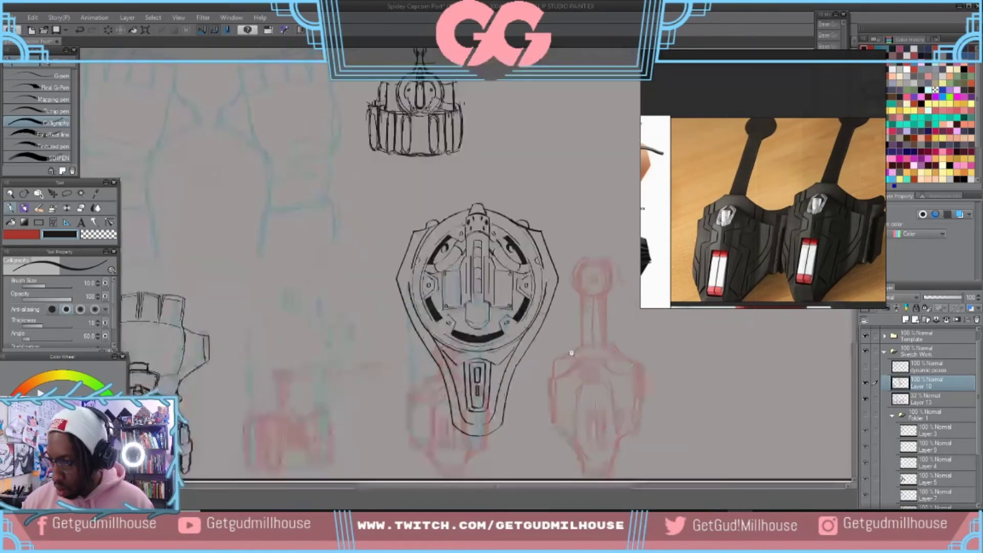
- Examine the web-shooter reference images, comparing the wrist-mounted dials and the shape of the trigger arm
scroll(553, 345, up, 2)
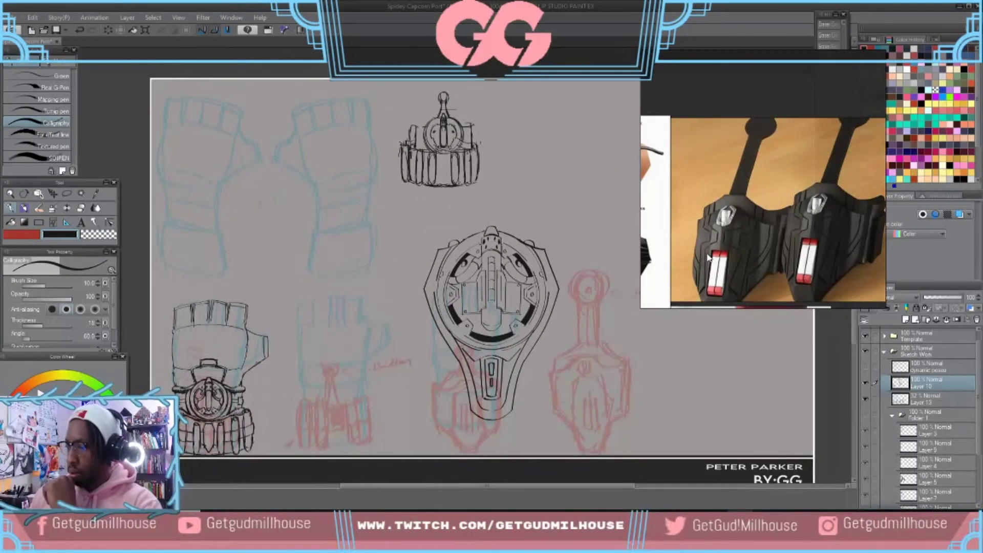
scroll(710, 254, down, 5)
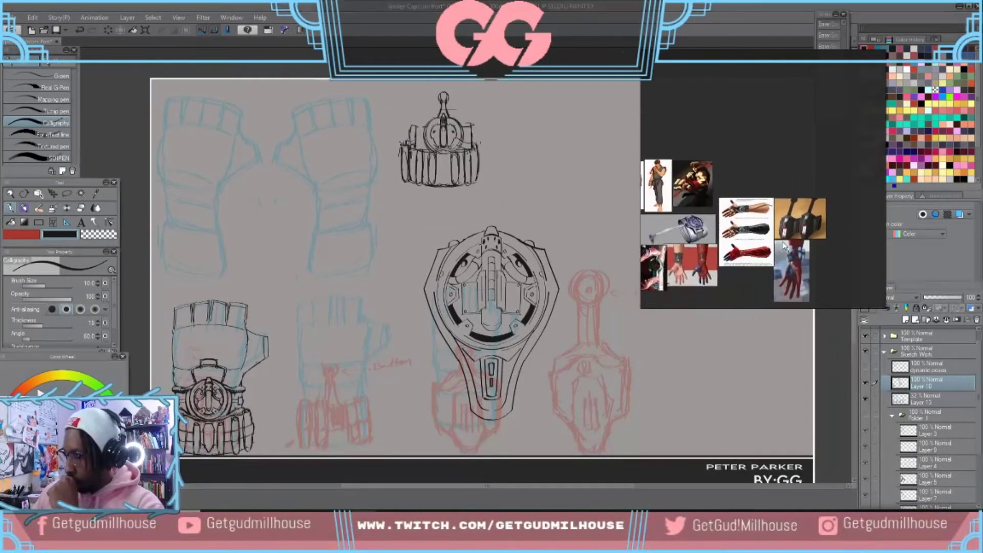
scroll(726, 251, up, 6)
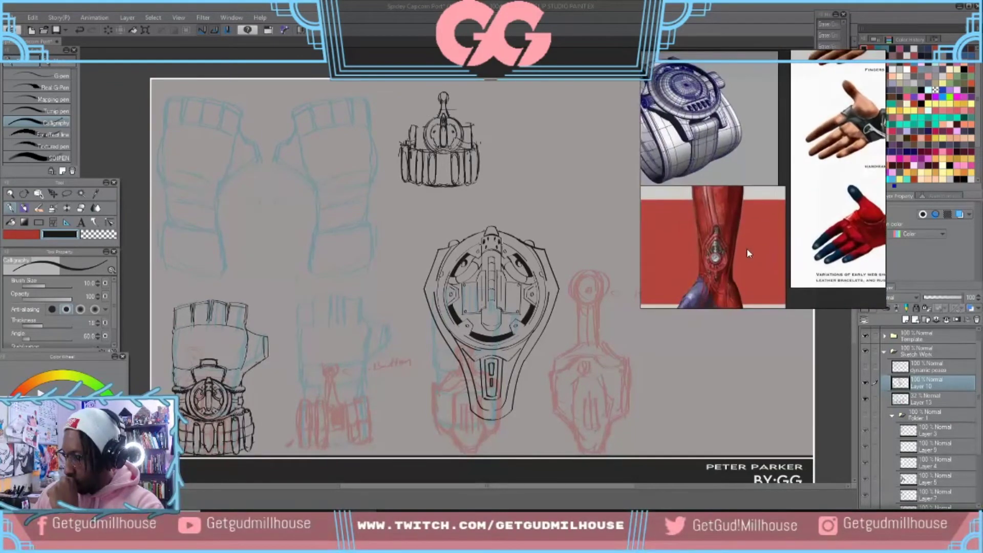
scroll(726, 257, down, 3)
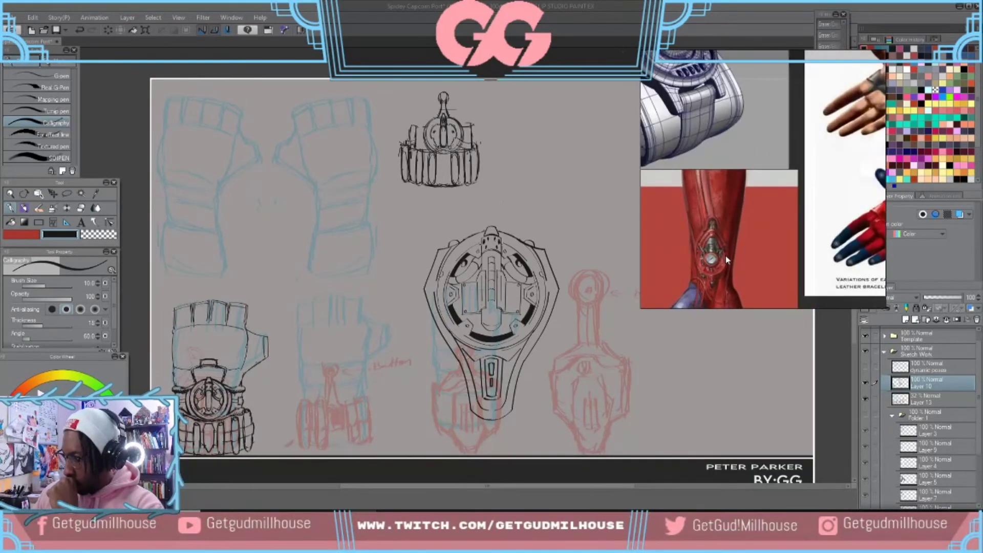
scroll(726, 257, down, 5)
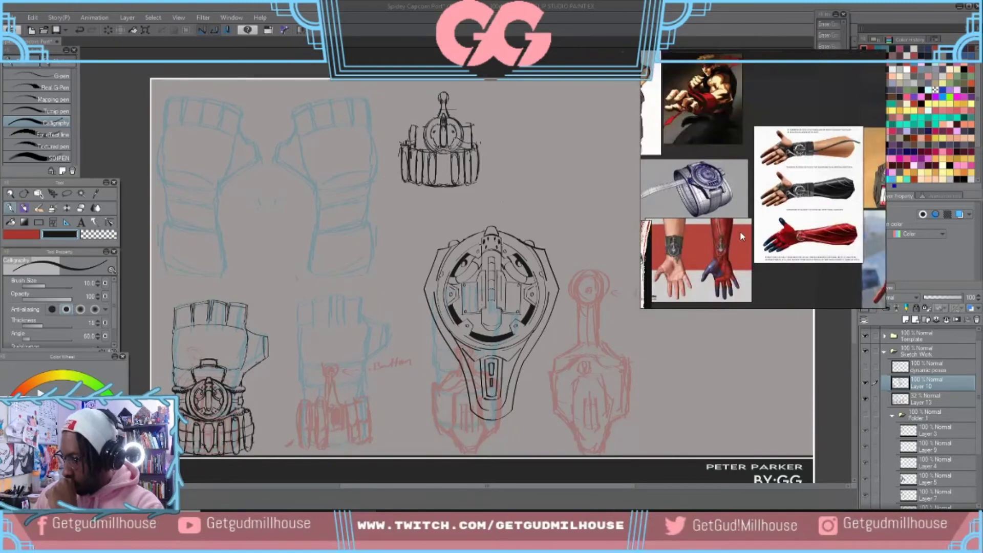
drag(749, 234, 770, 237)
scroll(695, 259, up, 8)
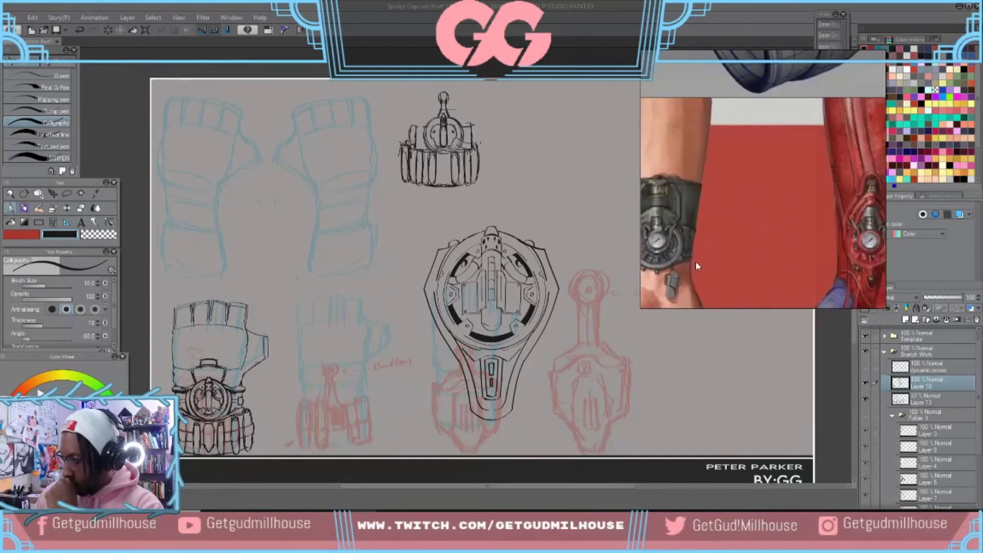
scroll(695, 276, down, 6)
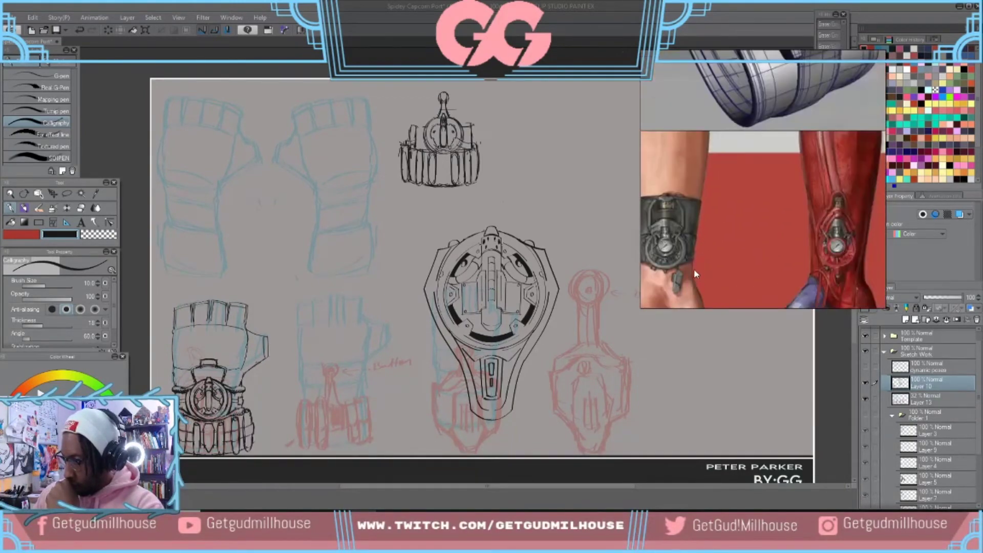
scroll(695, 274, up, 4)
scroll(696, 272, down, 1)
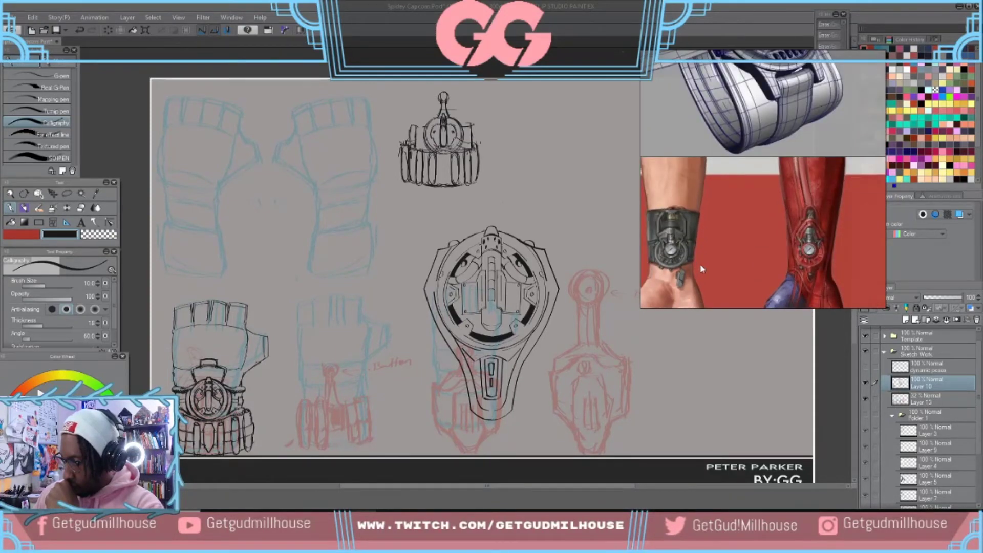
scroll(701, 269, down, 5)
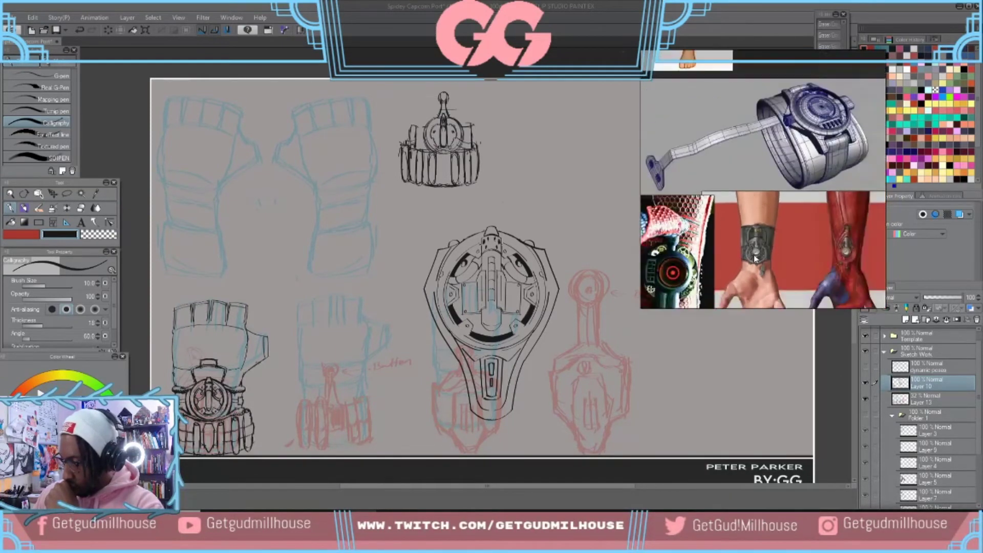
scroll(723, 261, up, 5)
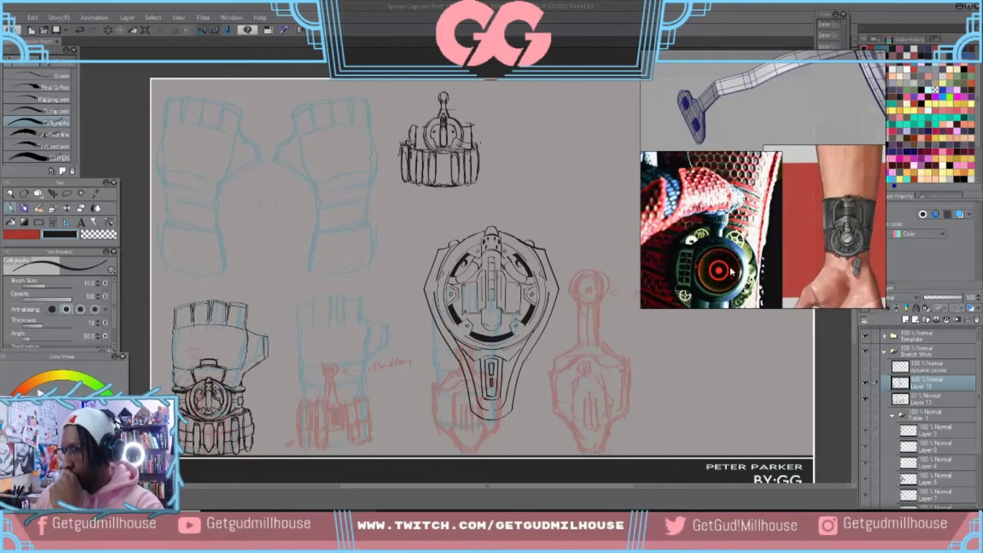
scroll(731, 269, up, 1)
scroll(730, 269, down, 5)
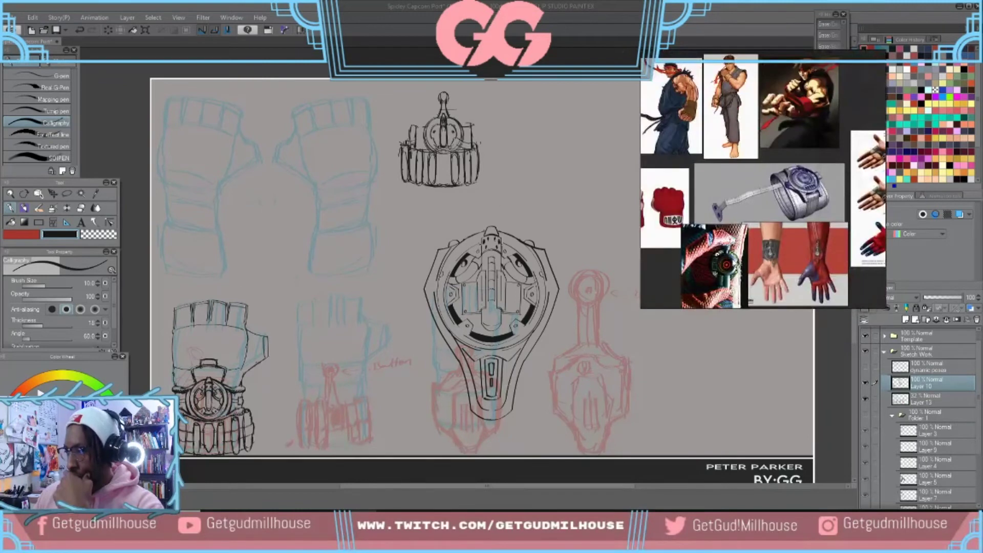
drag(733, 256, 626, 217)
scroll(782, 145, up, 5)
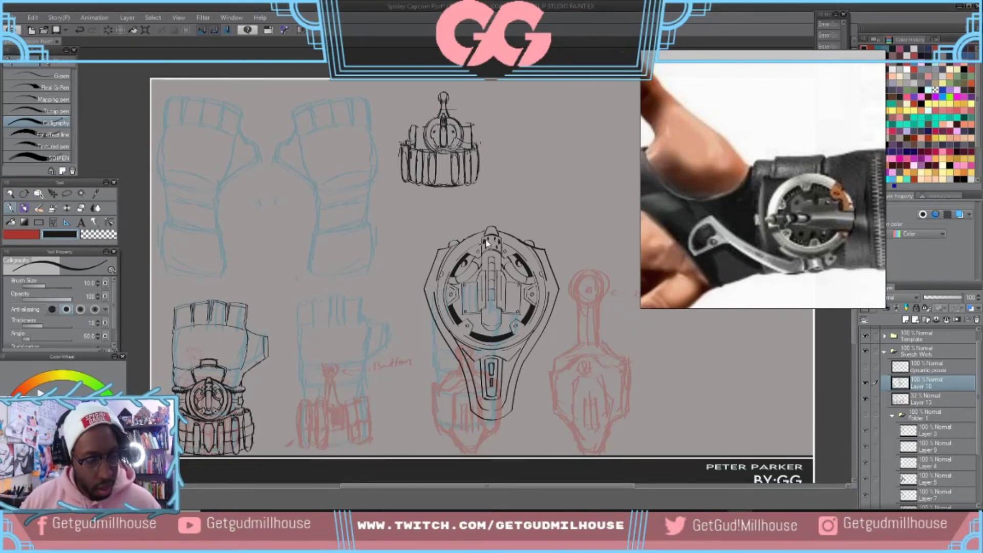
- Lasso the large web-shooter again and move it down onto the red cuff sketch, leaving free space above it
key(ctrl+t)
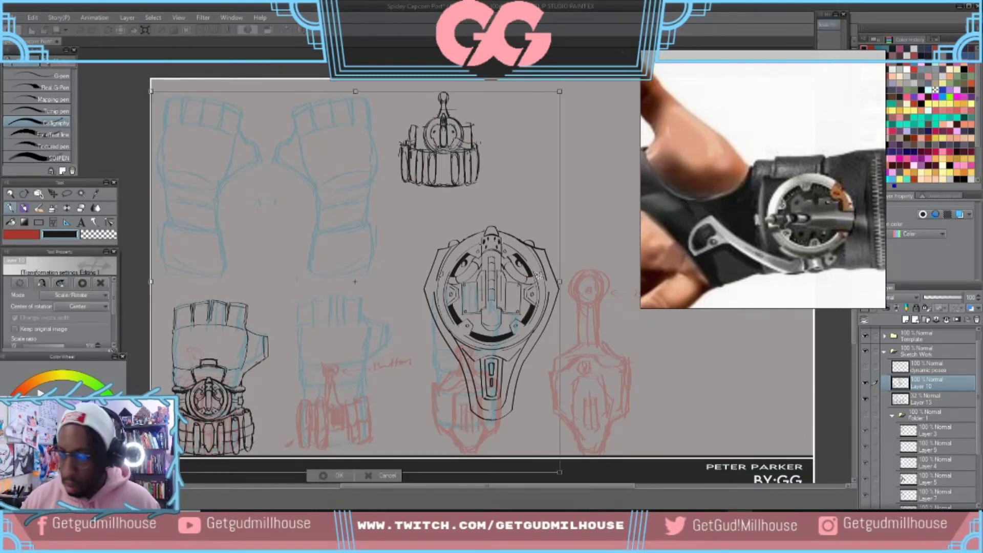
key(Return)
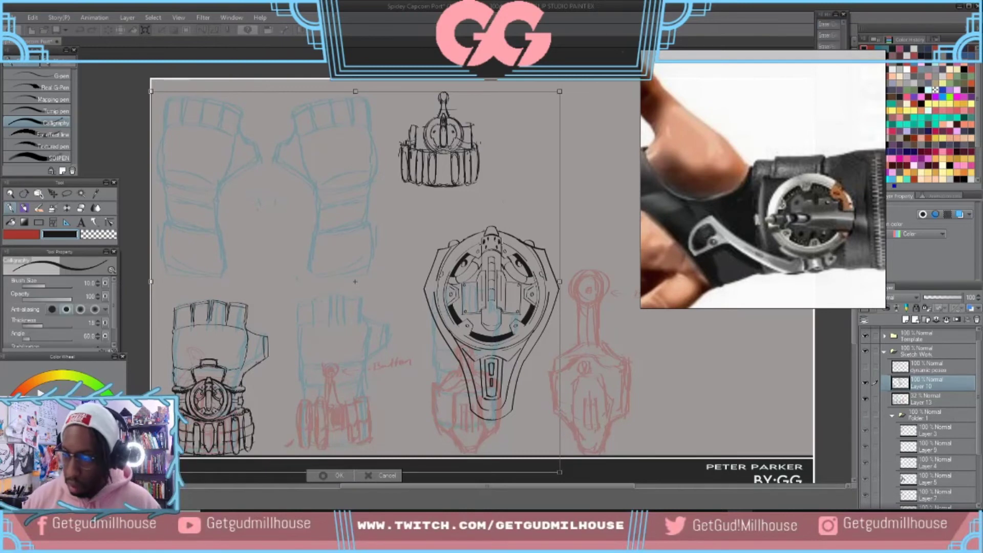
key(m)
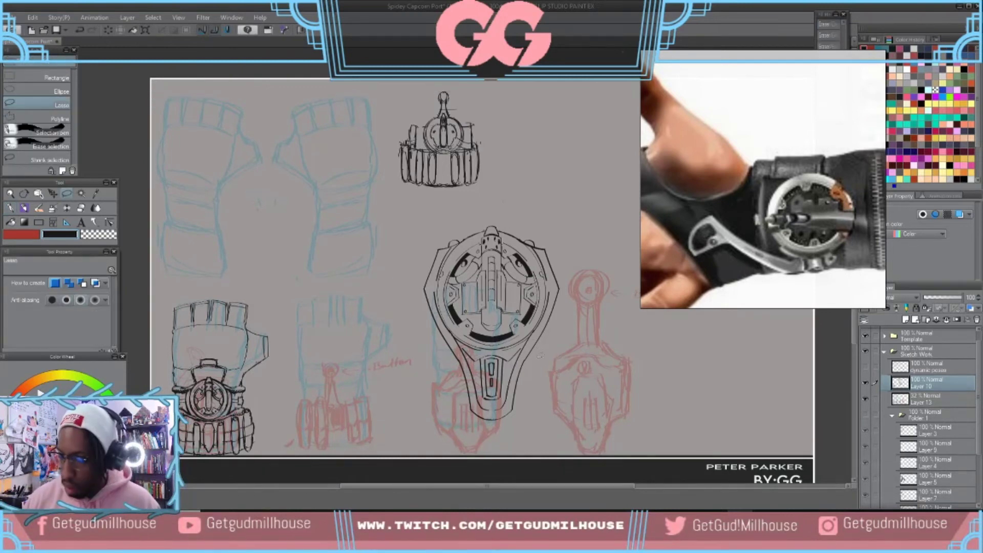
mouse_move(536, 361)
mouse_down()
mouse_move(571, 297)
mouse_move(544, 222)
mouse_move(463, 202)
mouse_move(424, 279)
mouse_move(429, 319)
mouse_move(450, 358)
mouse_move(527, 409)
mouse_move(536, 361)
mouse_up()
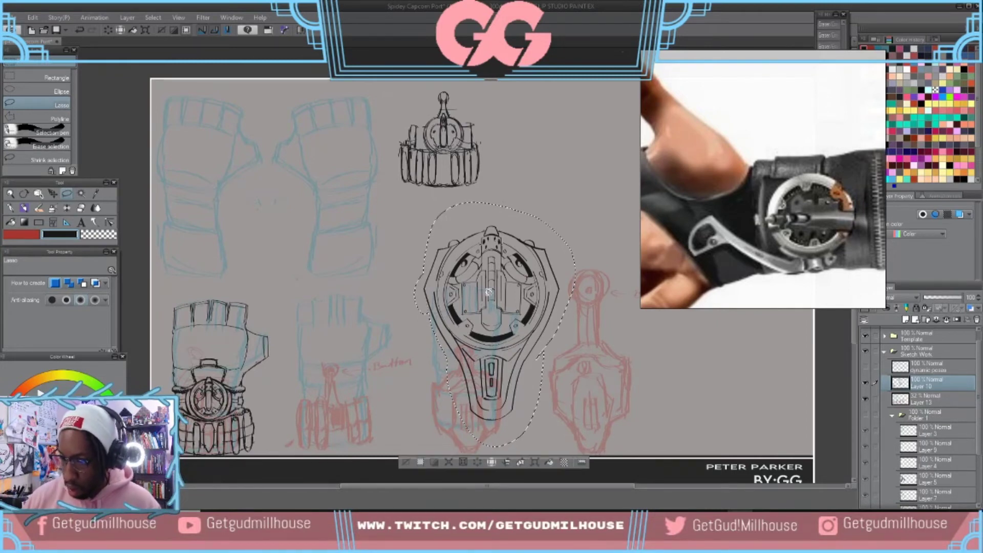
key(ctrl+t)
drag(502, 311, 485, 341)
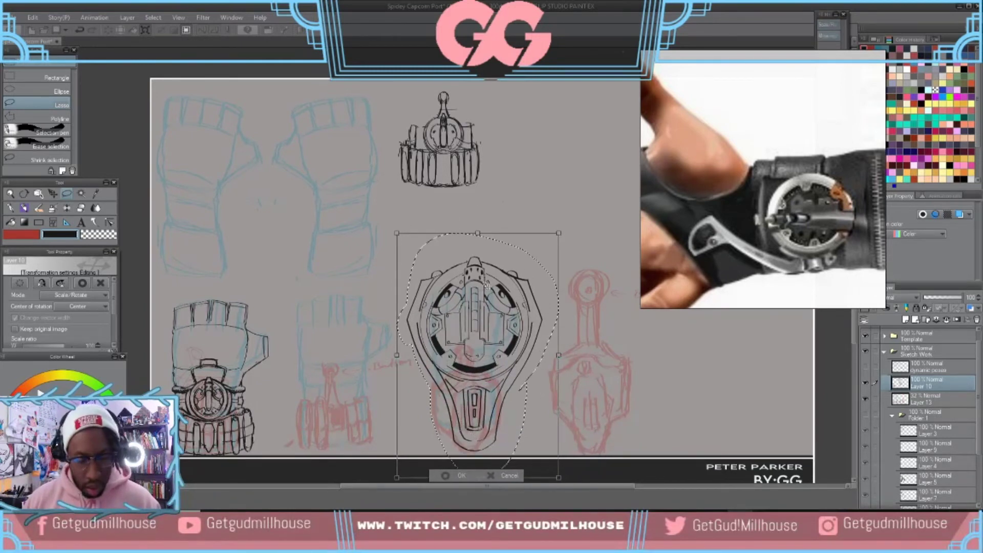
key(Return)
key(ctrl+d)
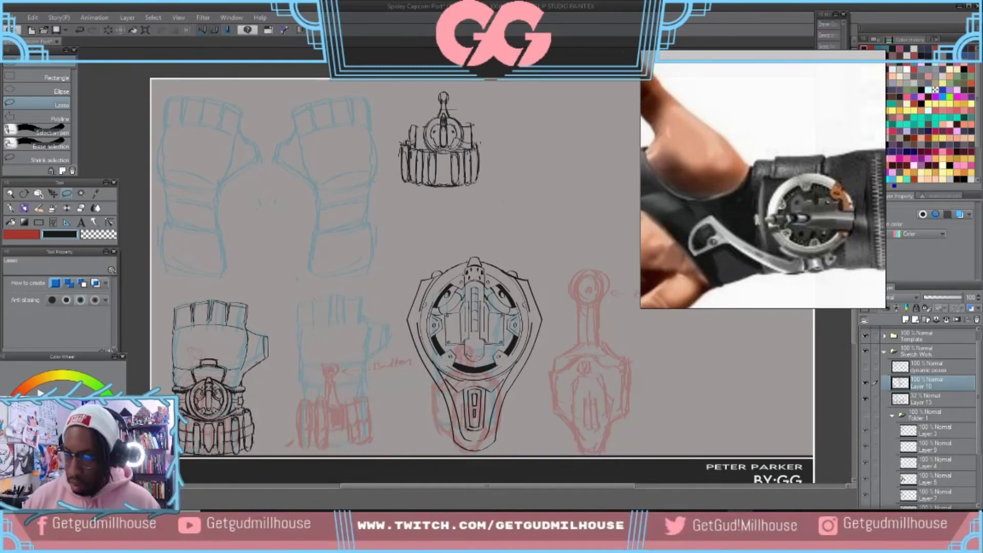
- Add a new layer directly above Layer 13 and save the file
key(b)
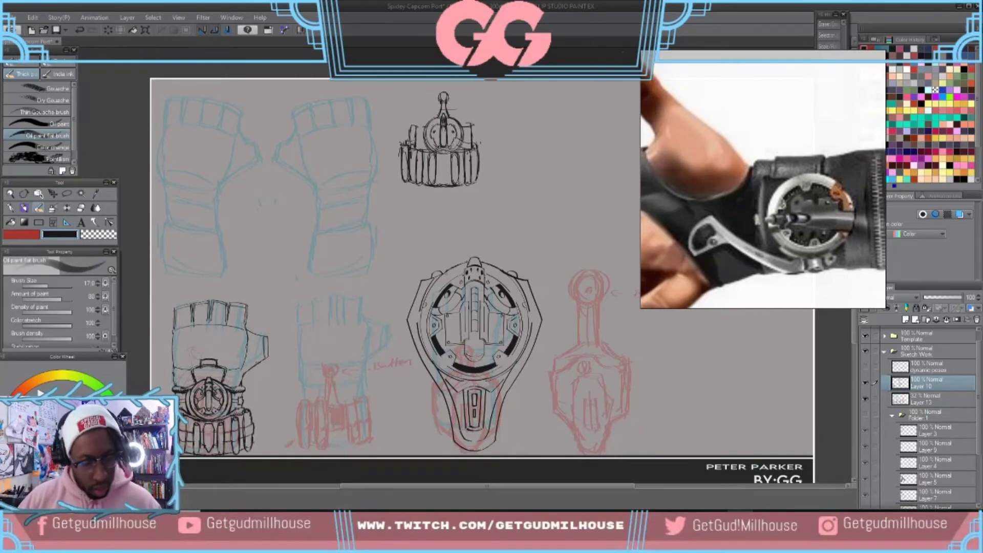
key(p)
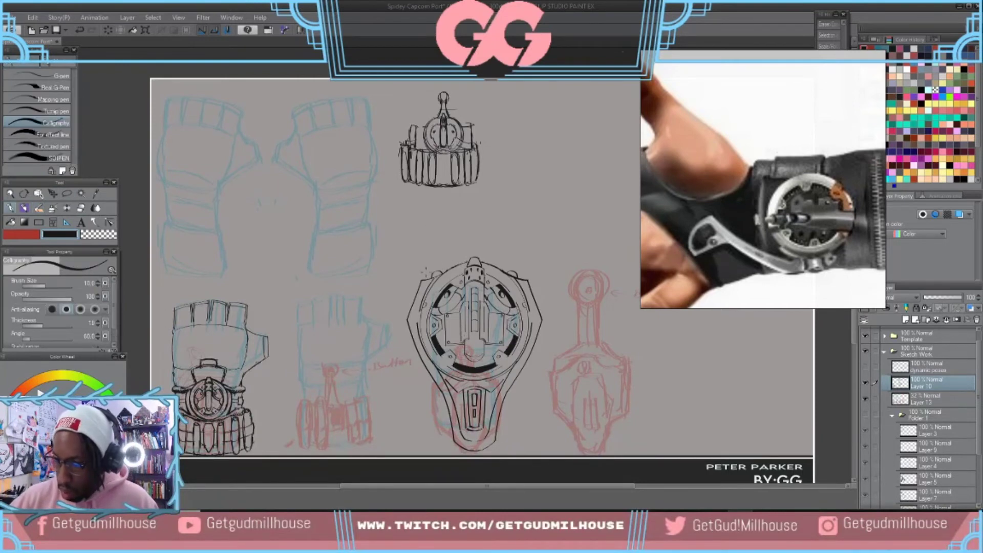
click(927, 399)
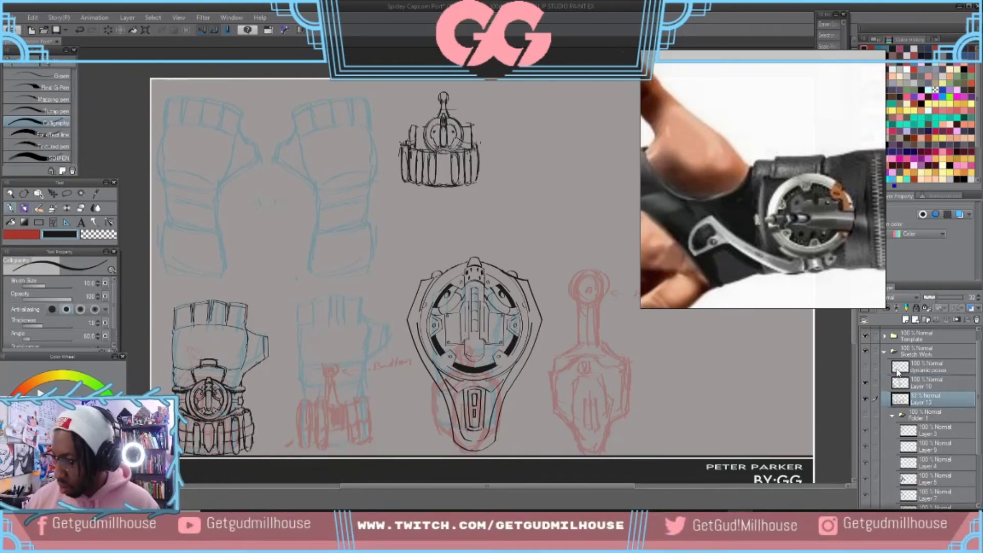
key(ctrl+shift+n)
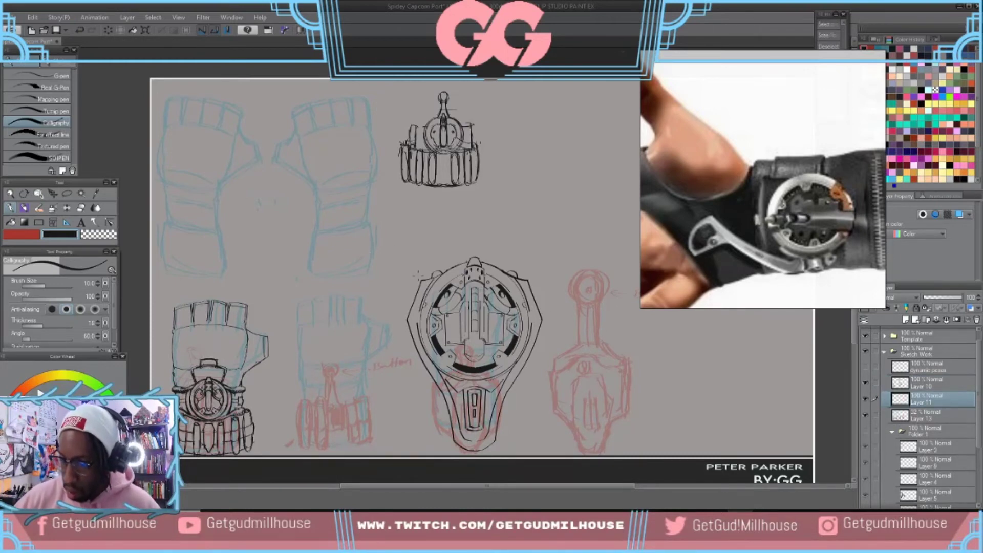
key(ctrl+s)
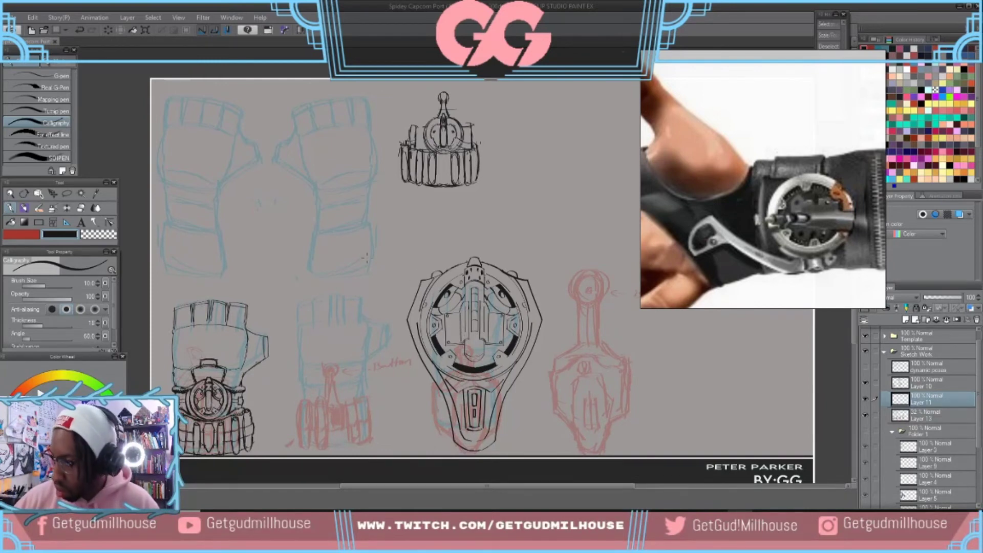
- Draw the outer curve of a hooked trigger arm rising from the shooter's upper-left rim, undoing unwanted strokes
drag(418, 278, 438, 233)
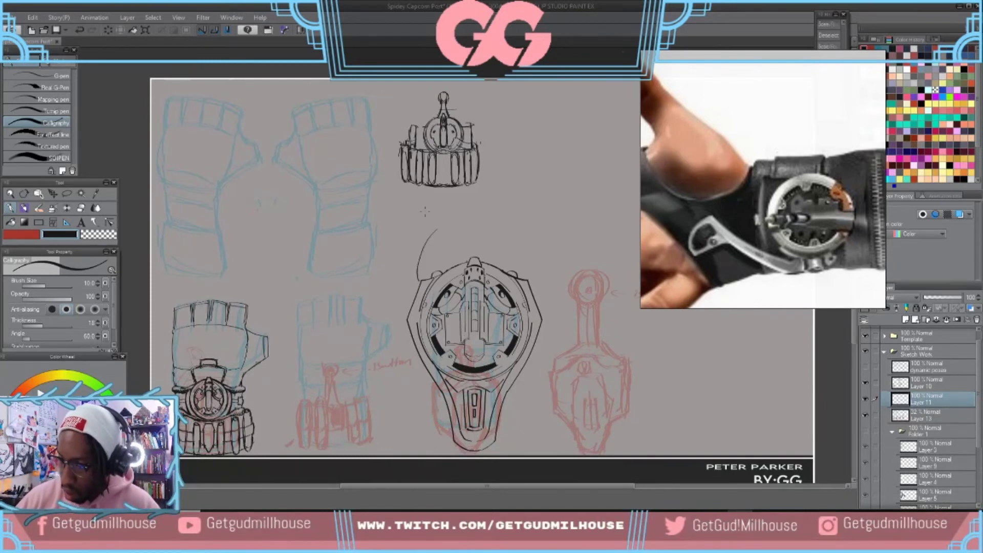
key(ctrl+z)
mouse_move(416, 288)
mouse_down()
mouse_move(435, 220)
mouse_move(456, 211)
mouse_up()
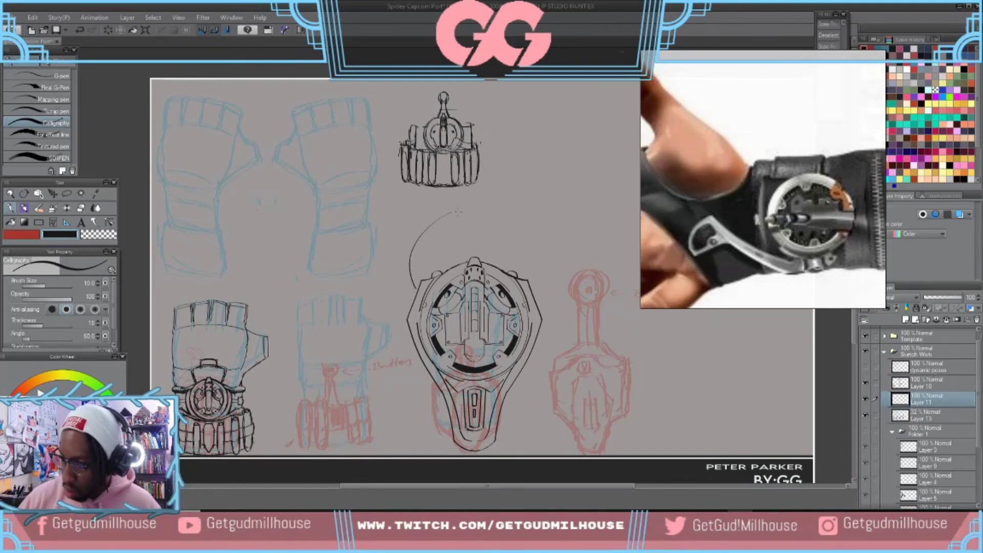
drag(456, 211, 430, 236)
key(ctrl+z)
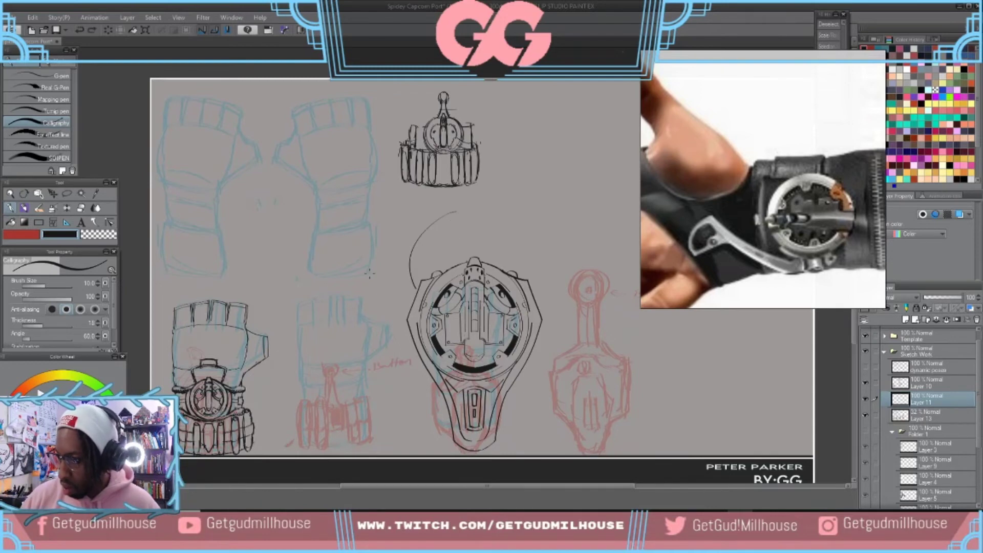
- Draw the slanted tip of the hooked trigger arm and its short edge running back inward
drag(459, 209, 470, 225)
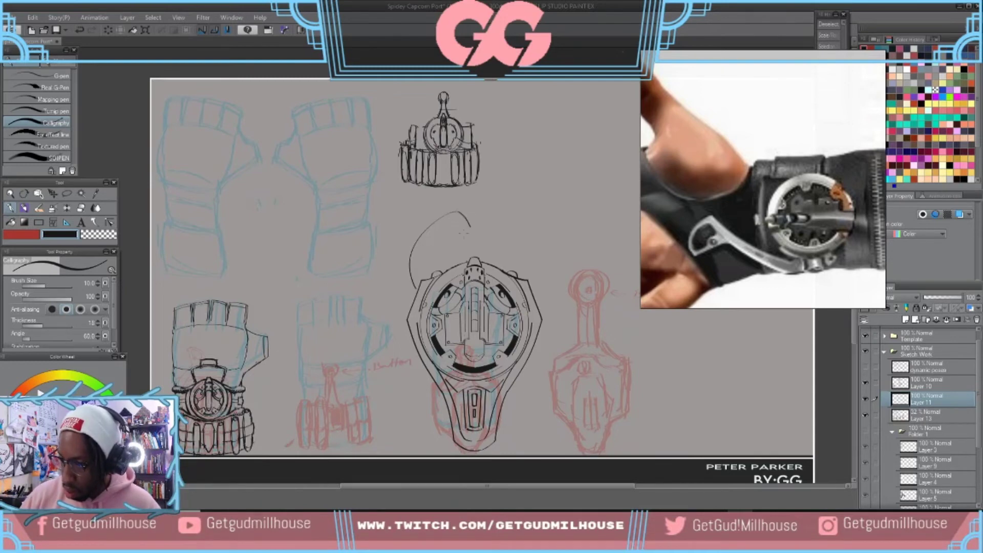
key(ctrl+z)
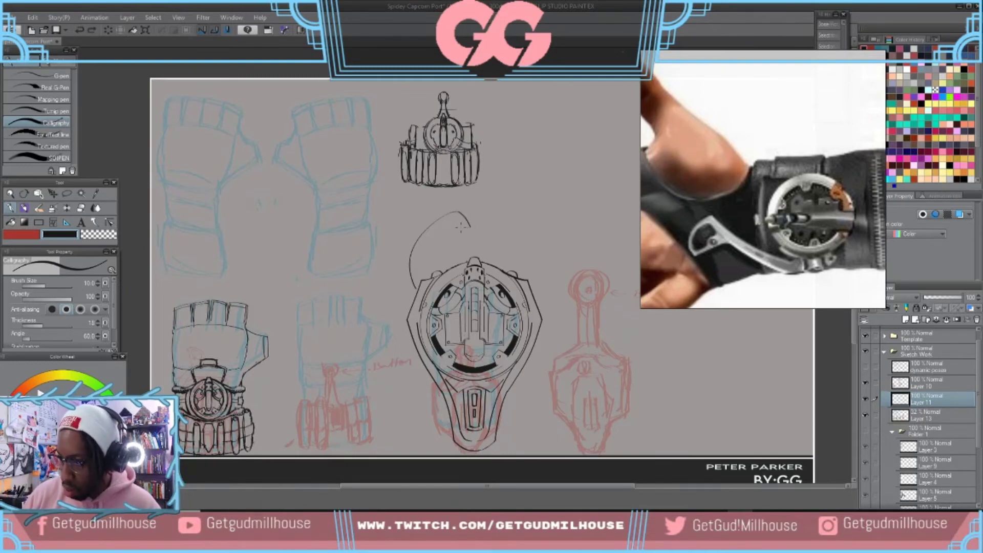
key(ctrl+y)
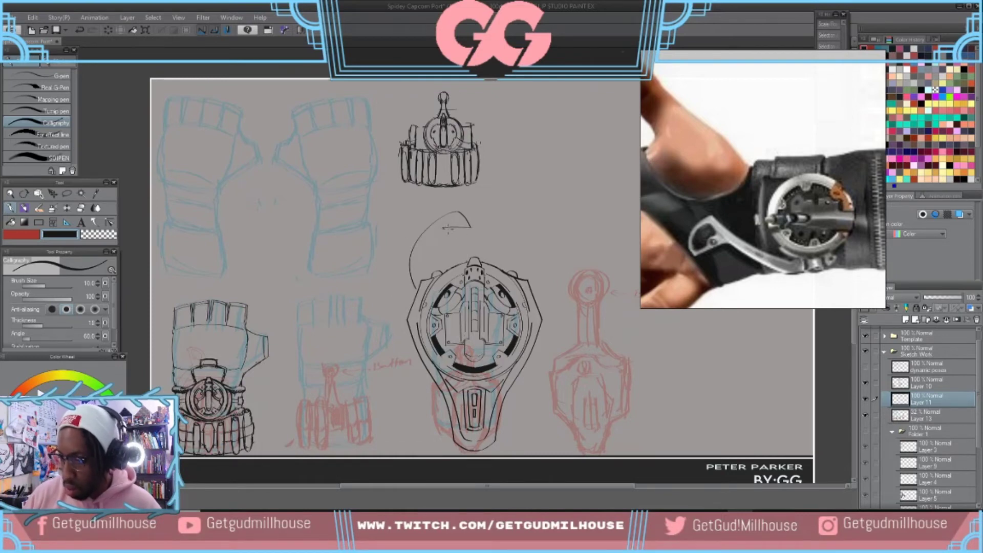
key(ctrl+z)
- Draw the trigger arm's inner curve from the tip's inner edge down to the shooter's rim, redoing the stroke until it fits
drag(439, 228, 431, 278)
key(ctrl+z)
key(ctrl+y)
key(ctrl+z)
key(ctrl+y)
key(ctrl+z)
mouse_move(444, 227)
mouse_down()
mouse_move(429, 253)
mouse_move(431, 277)
mouse_up()
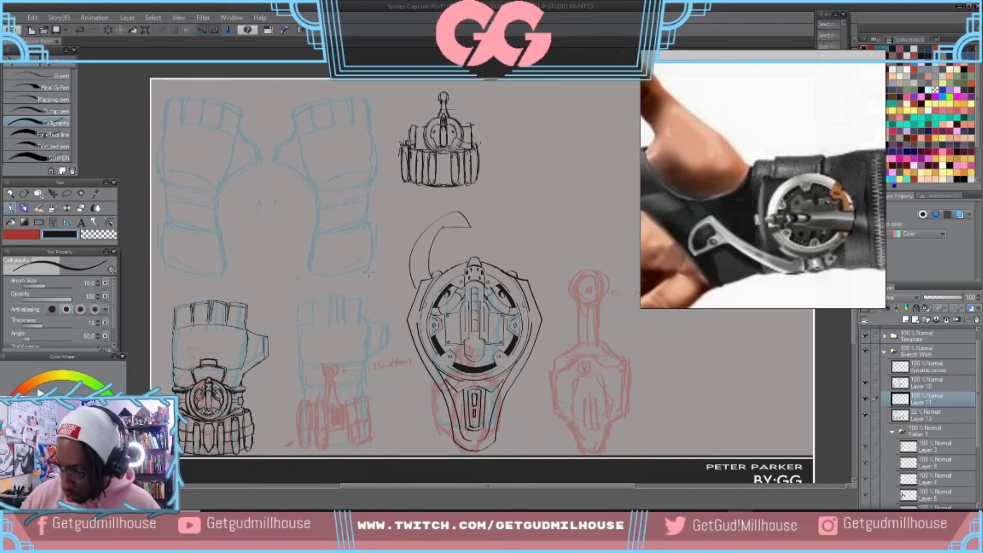
key(ctrl+z)
key(ctrl+y)
key(ctrl+z)
drag(443, 228, 426, 277)
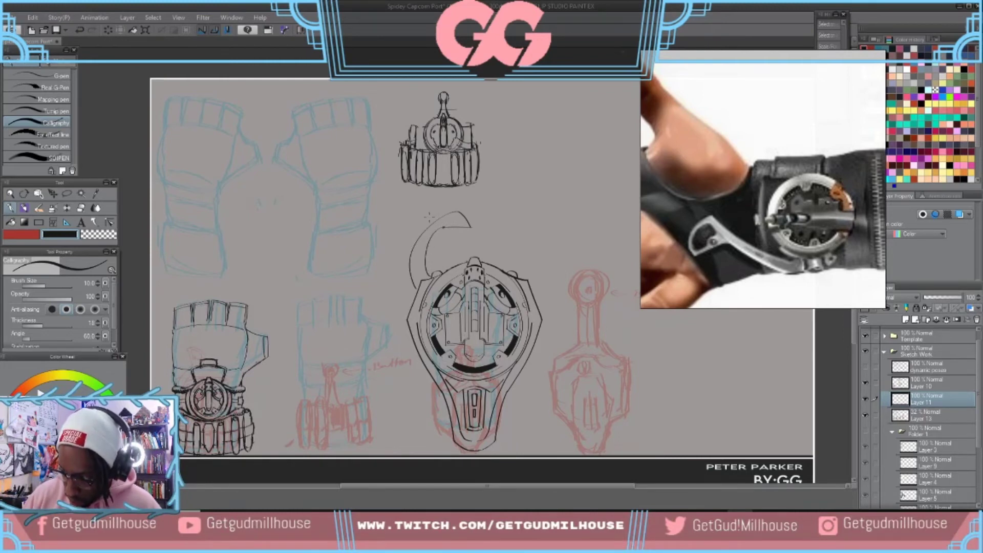
- Outline a small inner cutout in the tip of the hooked trigger arm, testing brush sizes and undoing a stray stroke
drag(449, 221, 463, 226)
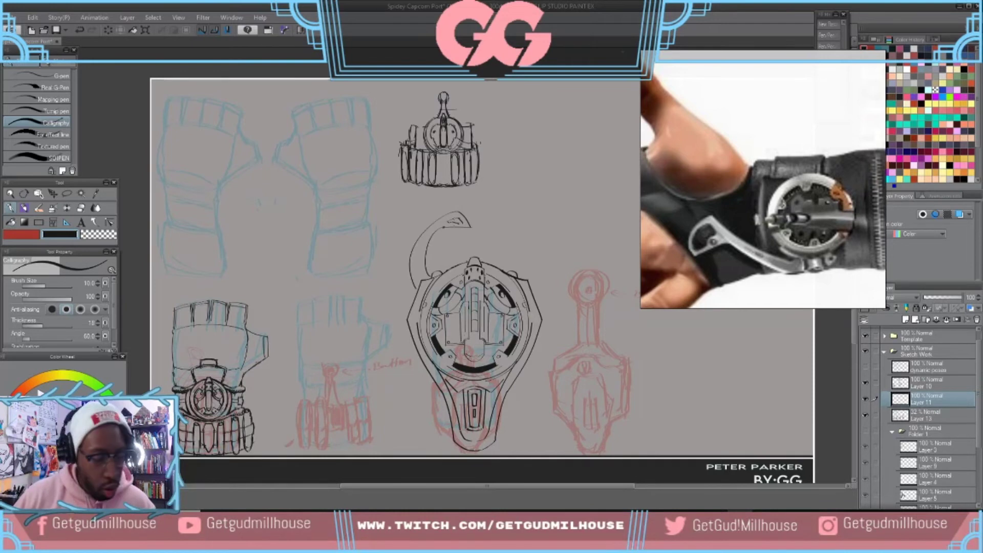
key(bracketright)
key(bracketright)
key(bracketright)
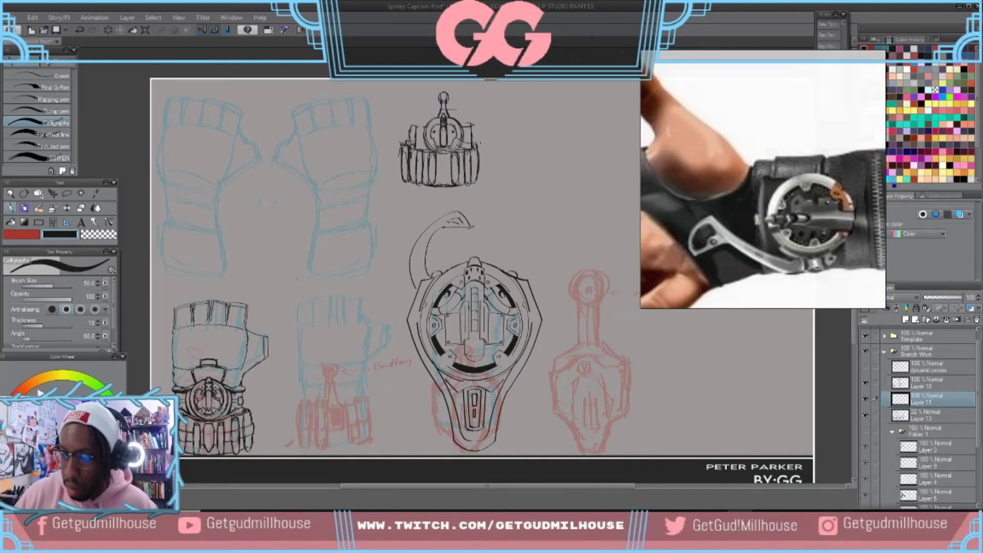
key(bracketleft)
key(bracketleft)
key(bracketleft)
drag(472, 225, 475, 235)
key(ctrl+z)
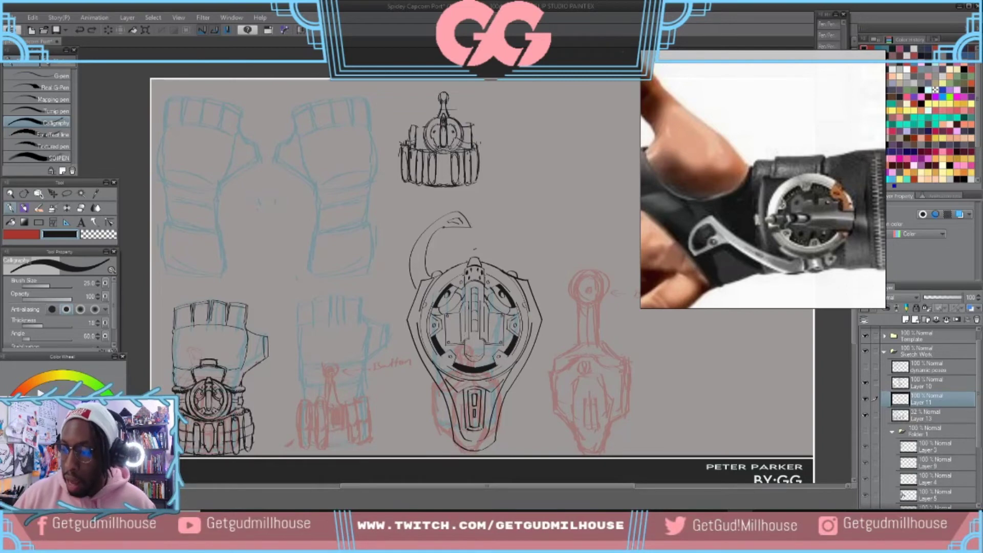
- Undo all strokes of the hooked trigger arm so only the round shooter body is left
mouse_move(466, 223)
mouse_down()
mouse_move(477, 219)
mouse_move(466, 224)
mouse_up()
key(ctrl+z)
key(ctrl+z)
key(ctrl+z)
key(ctrl+z)
key(ctrl+z)
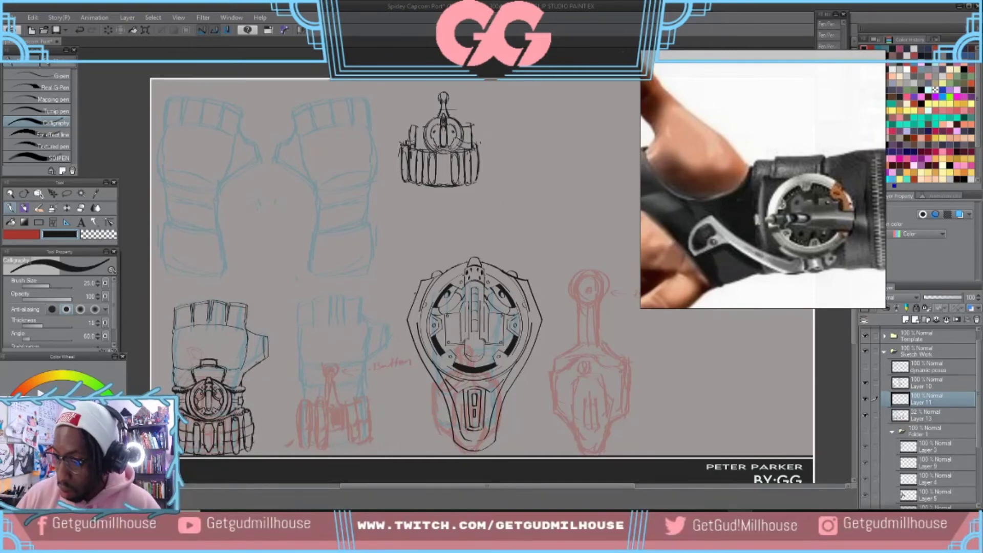
- Try redrawing the trigger arm's outer curve from the shooter's upper-left rim, reducing the brush size between attempts
mouse_move(413, 294)
mouse_down()
mouse_move(408, 272)
mouse_move(469, 222)
mouse_up()
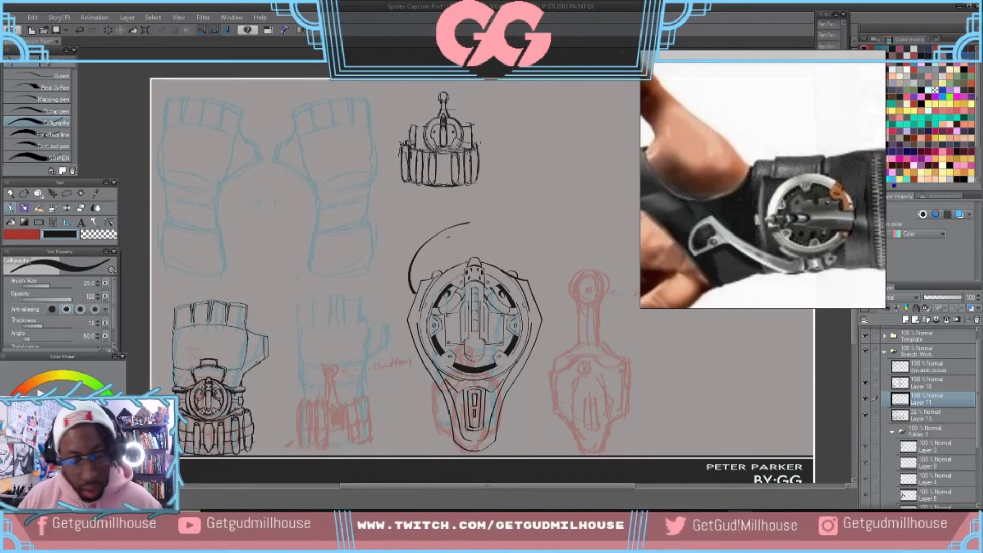
key(ctrl+z)
mouse_move(410, 296)
mouse_down()
mouse_move(449, 222)
mouse_move(475, 222)
mouse_up()
key(ctrl+z)
key(bracketleft)
key(bracketleft)
key(bracketleft)
key(bracketleft)
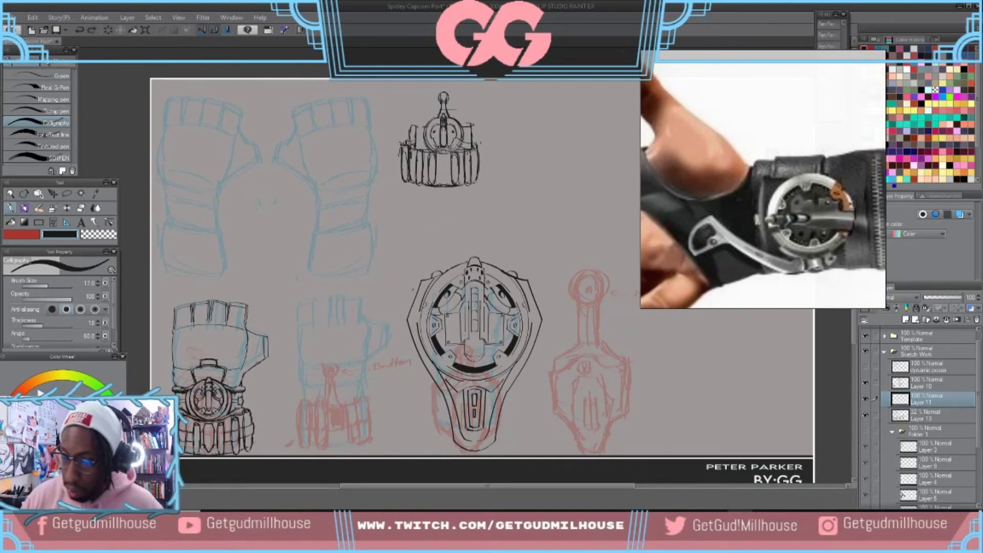
drag(409, 296, 471, 215)
key(ctrl+z)
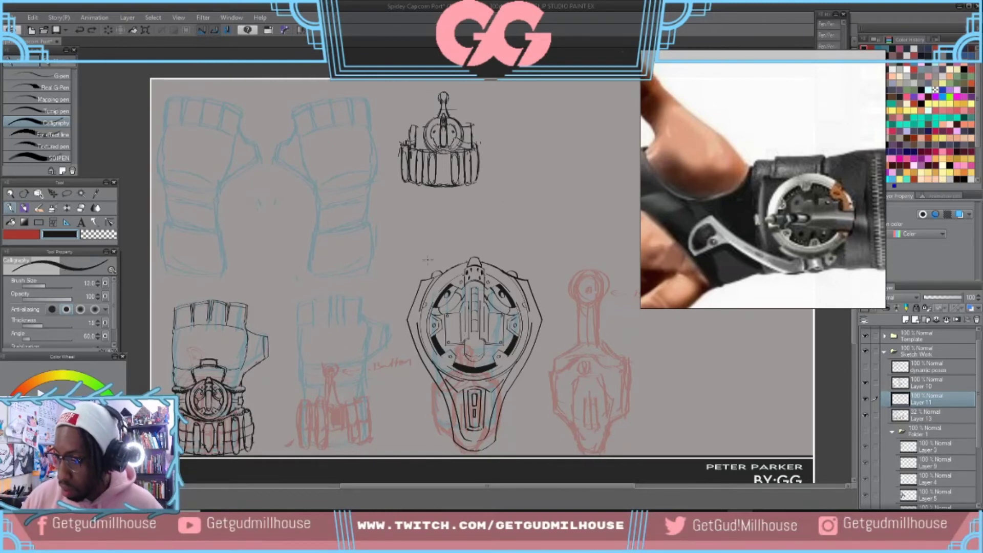
mouse_move(409, 296)
mouse_down()
mouse_move(413, 250)
mouse_move(463, 229)
mouse_up()
key(ctrl+z)
mouse_move(409, 295)
mouse_down()
mouse_move(406, 262)
mouse_move(458, 226)
mouse_up()
key(ctrl+z)
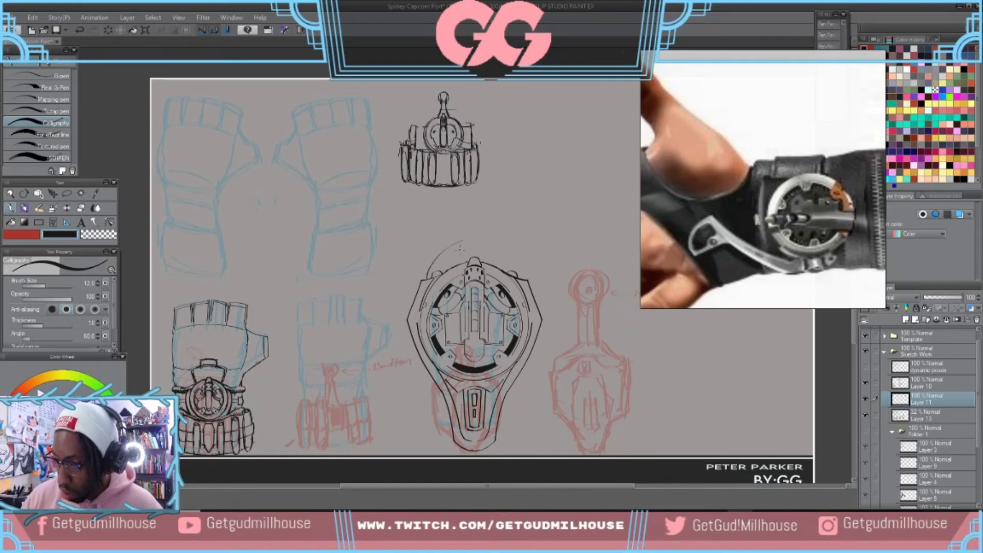
- Try a shorter, lower trigger arm curve with a straight end edge just above the shooter's upper-left rim
drag(433, 279, 476, 230)
key(ctrl+z)
mouse_move(426, 279)
mouse_down()
mouse_move(447, 245)
mouse_move(471, 237)
mouse_move(467, 261)
mouse_up()
key(ctrl+z)
key(ctrl+z)
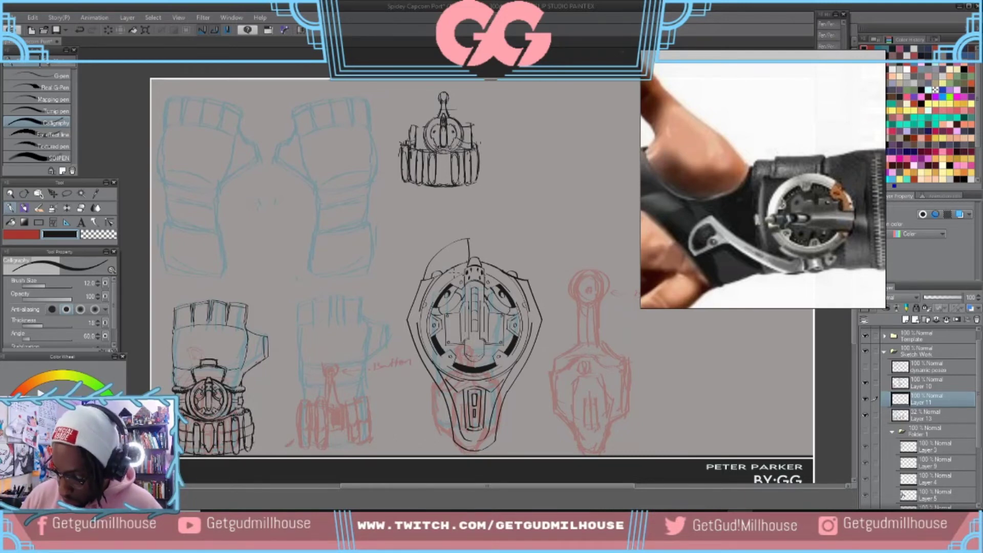
key(ctrl+z)
key(ctrl+z)
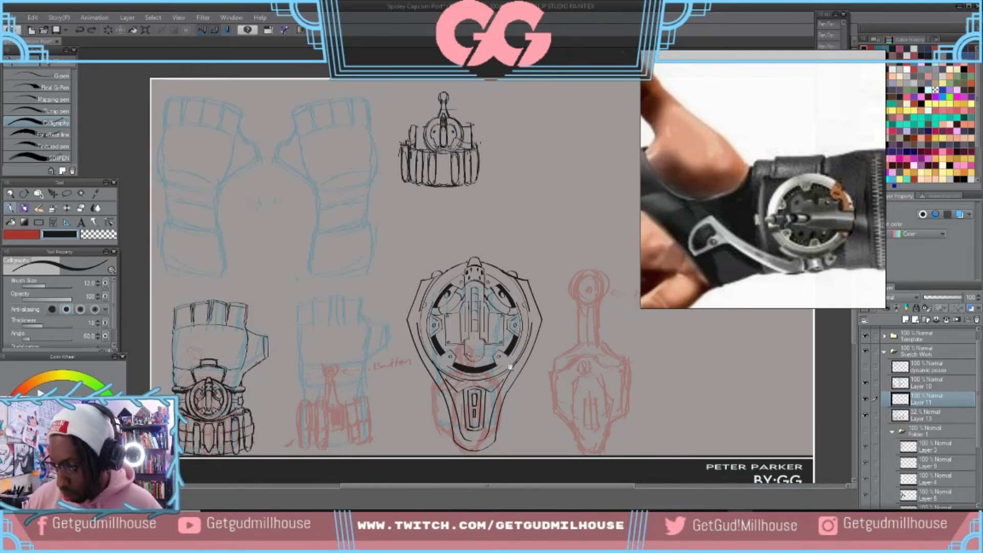
scroll(511, 361, down, 3)
scroll(488, 341, up, 3)
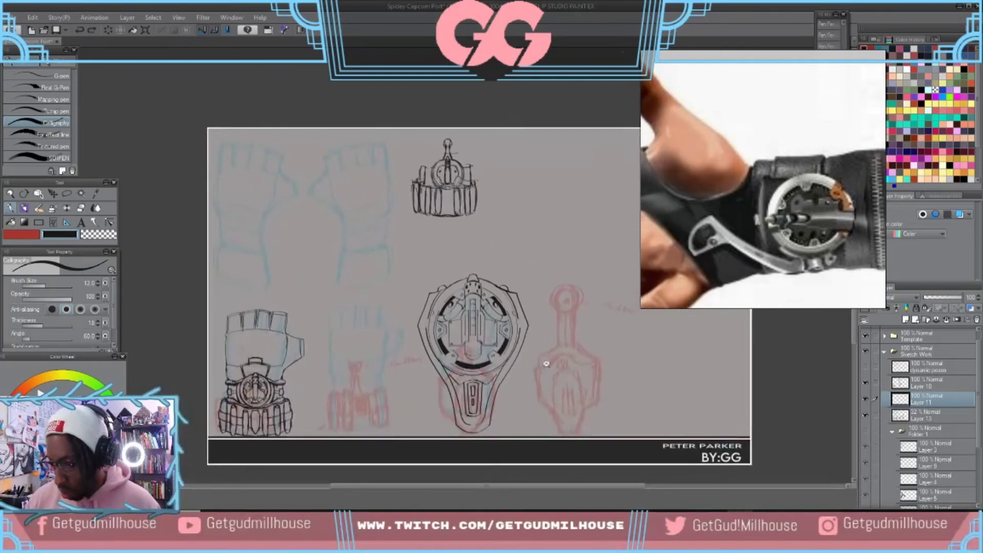
scroll(546, 362, up, 1)
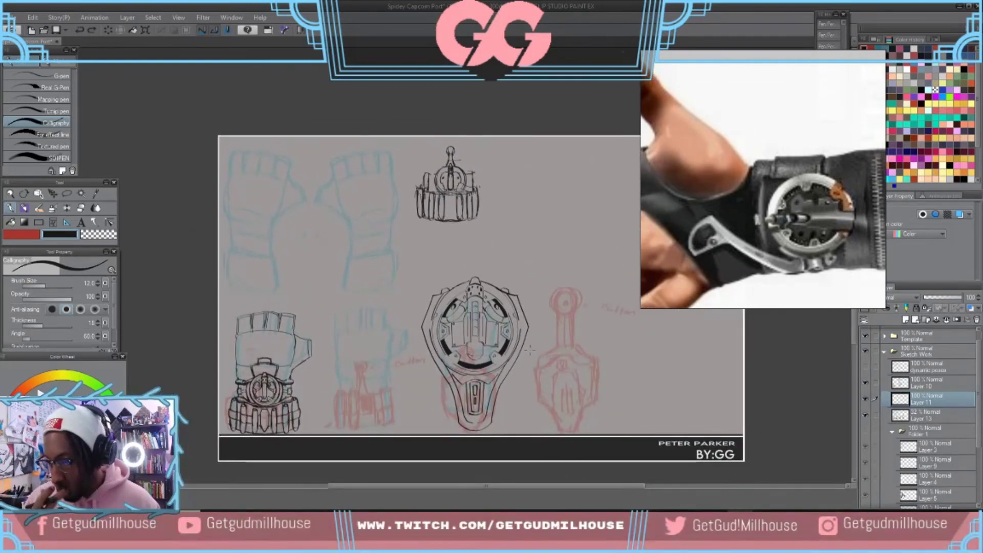
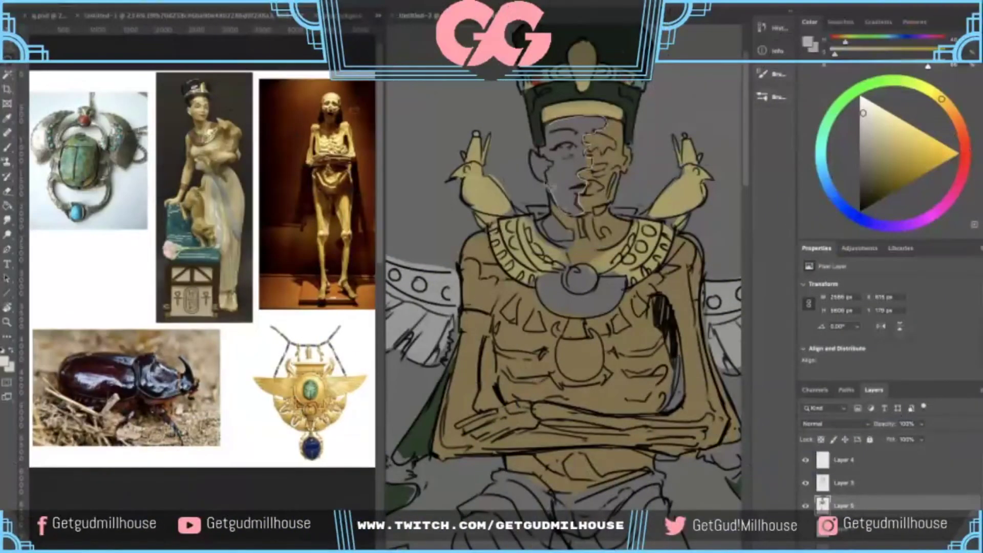
- In the Photoshop drawing of the Egyptian queen, select the living half of the face and fill it with off-white
mouse_move(546, 154)
mouse_down()
mouse_move(547, 144)
mouse_move(587, 152)
mouse_move(565, 204)
mouse_move(547, 164)
mouse_up()
key(b)
key(super+z)
scroll(545, 149, down, 2)
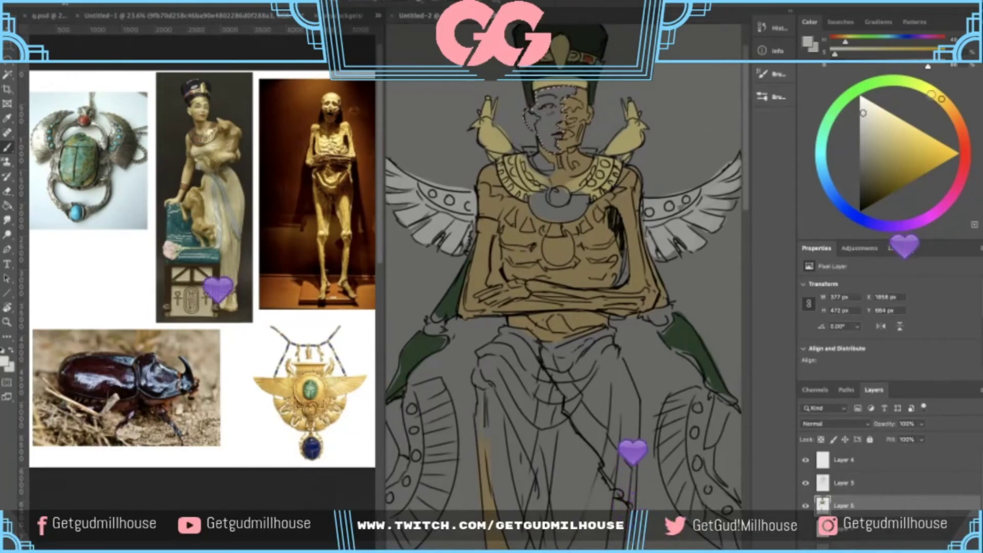
drag(931, 96, 924, 92)
drag(867, 106, 864, 110)
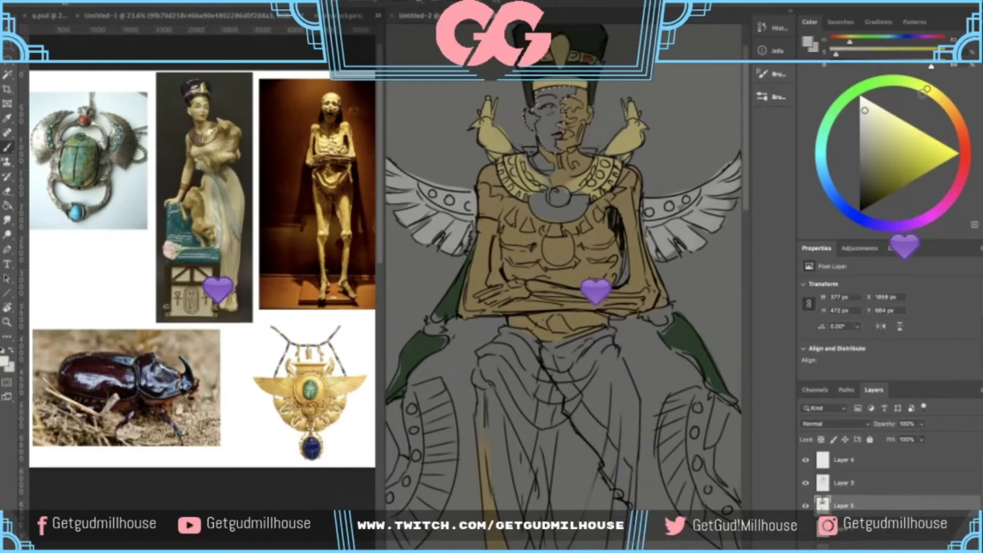
click(938, 96)
mouse_move(864, 112)
mouse_down()
mouse_move(856, 113)
mouse_move(875, 120)
mouse_move(863, 126)
mouse_move(888, 132)
mouse_move(862, 112)
mouse_up()
key(ctrl+z)
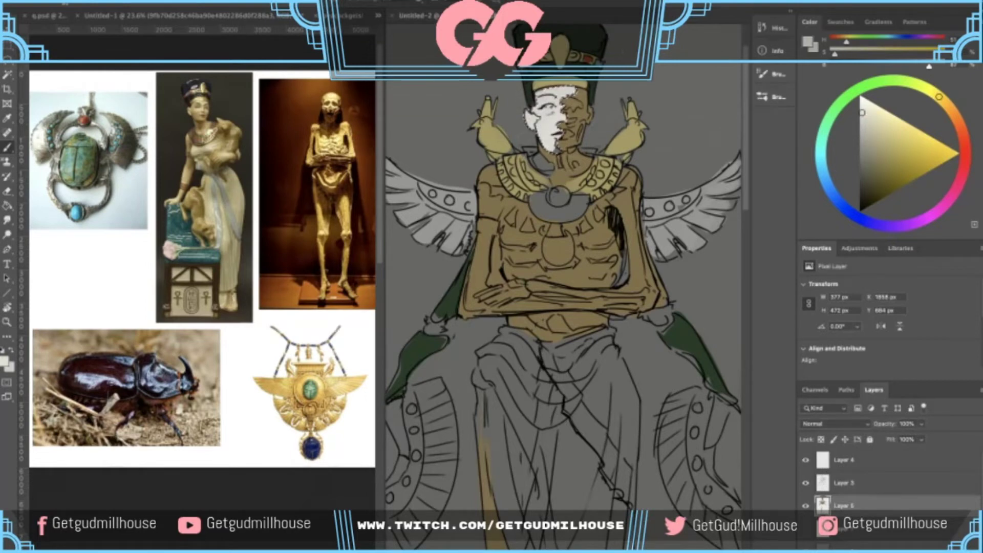
- Repaint the living half of the queen's face in a slightly darker warm off-white and clear the selection
scroll(557, 154, down, 5)
mouse_move(553, 177)
mouse_down()
mouse_move(566, 136)
mouse_move(550, 172)
mouse_up()
scroll(590, 93, up, 3)
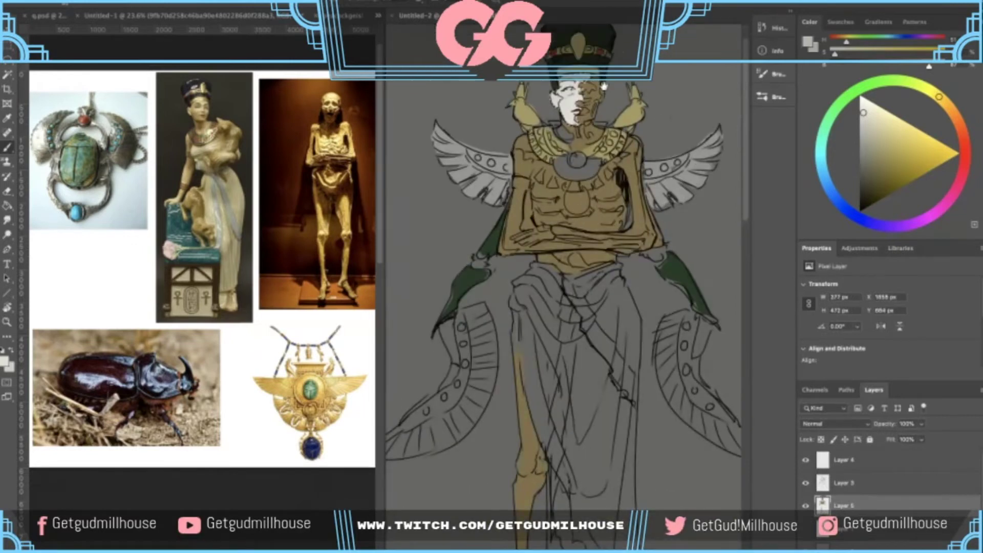
drag(585, 75, 578, 100)
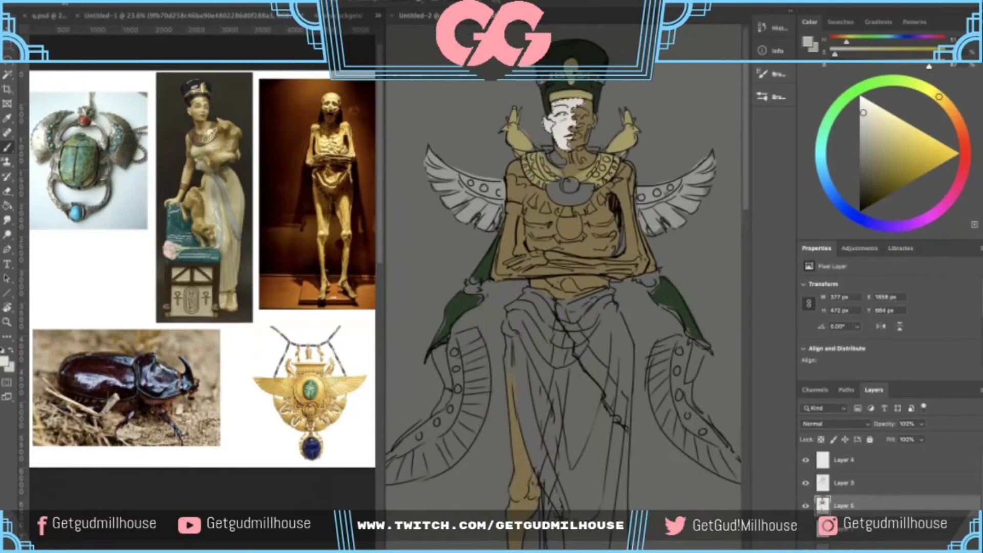
scroll(575, 60, up, 3)
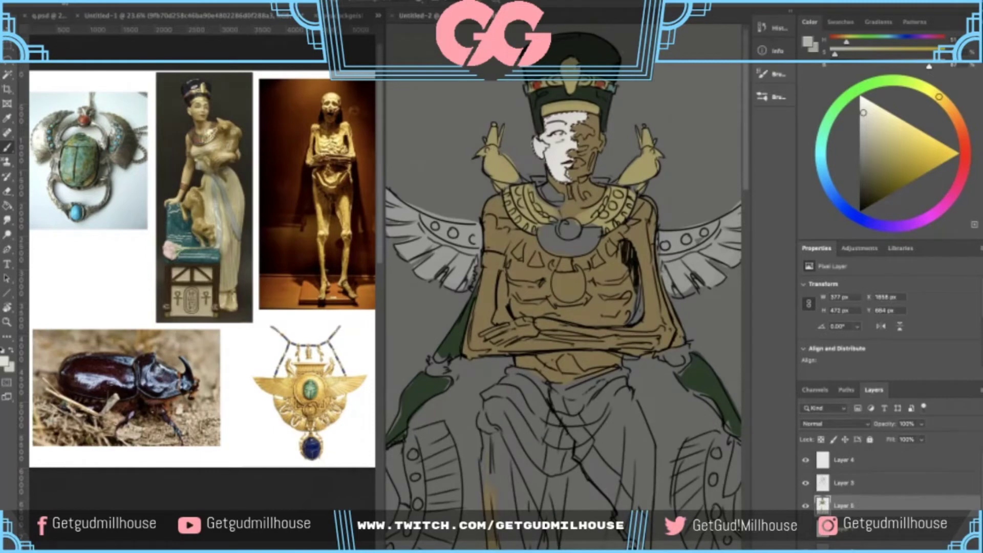
alt+click(577, 67)
click(864, 138)
drag(582, 121, 557, 139)
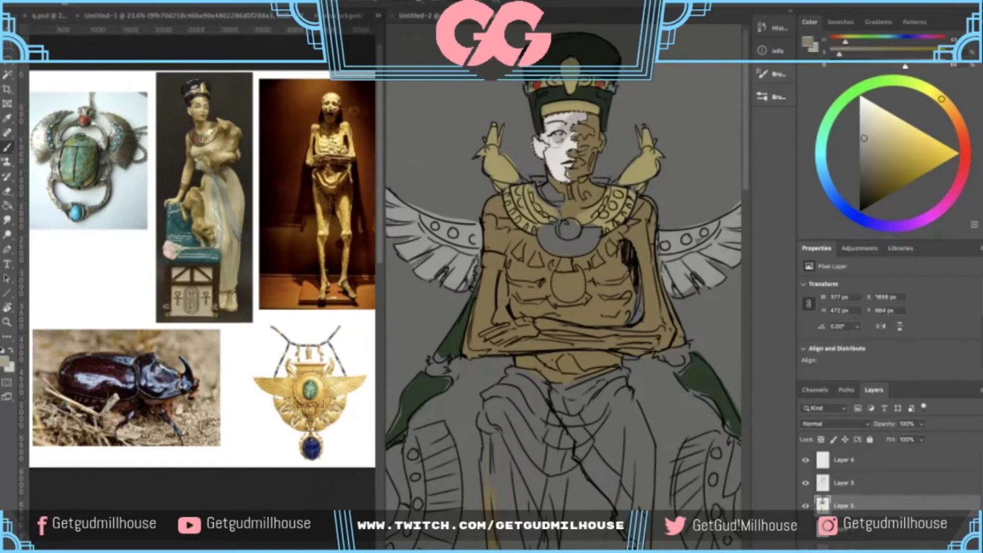
click(869, 125)
click(863, 123)
mouse_move(582, 114)
mouse_down()
mouse_move(537, 142)
mouse_move(559, 174)
mouse_up()
key(super+d)
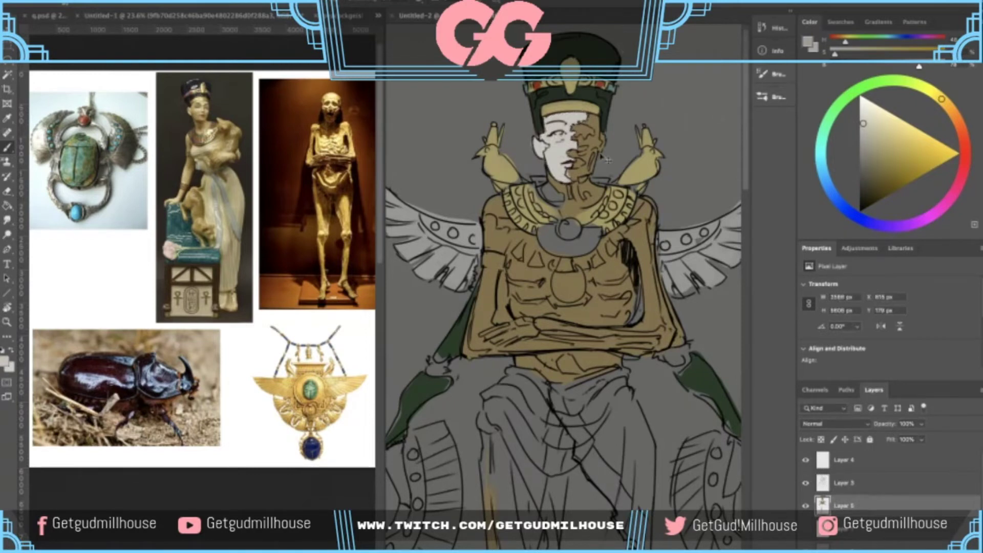
- Select the patch of neck below the pale half of the face, fill it with warm off-white and deselect
scroll(606, 160, down, 2)
click(868, 124)
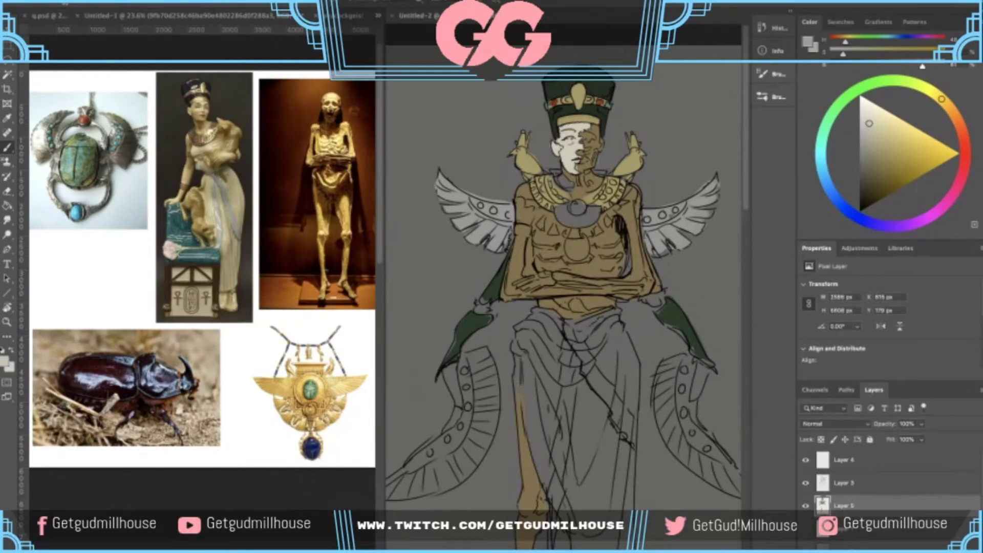
scroll(602, 144, down, 2)
scroll(600, 120, up, 4)
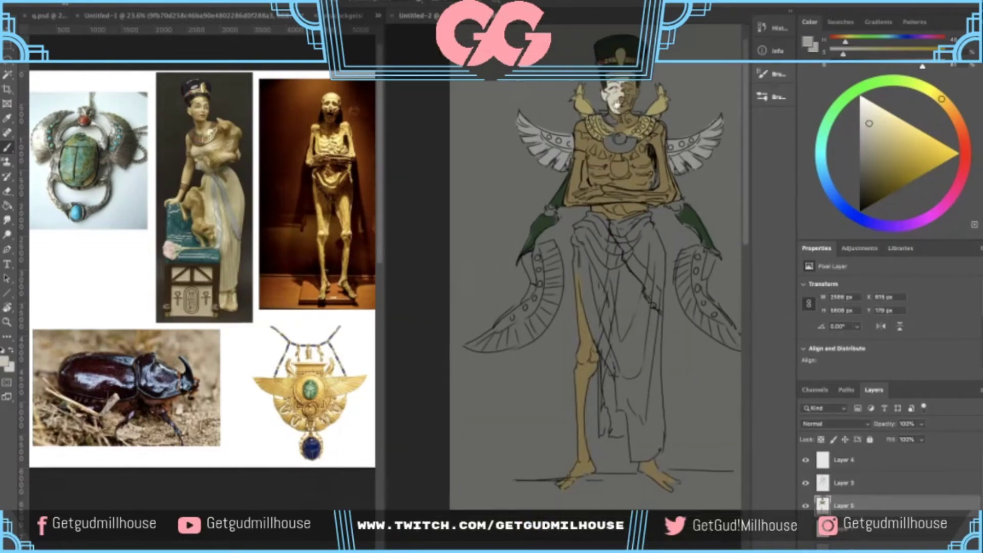
mouse_move(588, 138)
mouse_down()
mouse_move(610, 172)
mouse_move(583, 146)
mouse_move(616, 163)
mouse_move(599, 169)
mouse_move(582, 145)
mouse_move(600, 157)
mouse_up()
key(b)
key(ctrl+d)
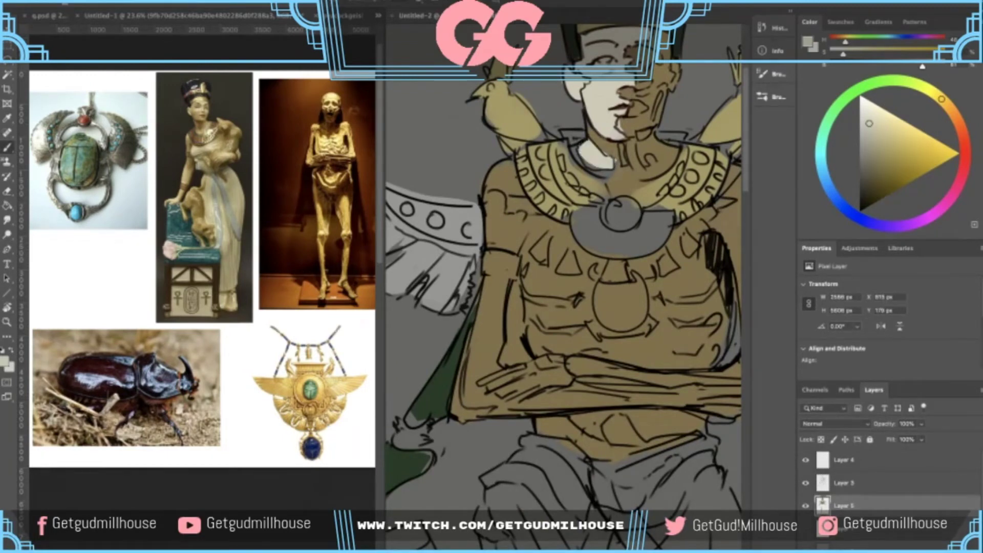
- Touch up the color around the neck and collar with the brown and gold tones sampled from the figure
alt+click(637, 155)
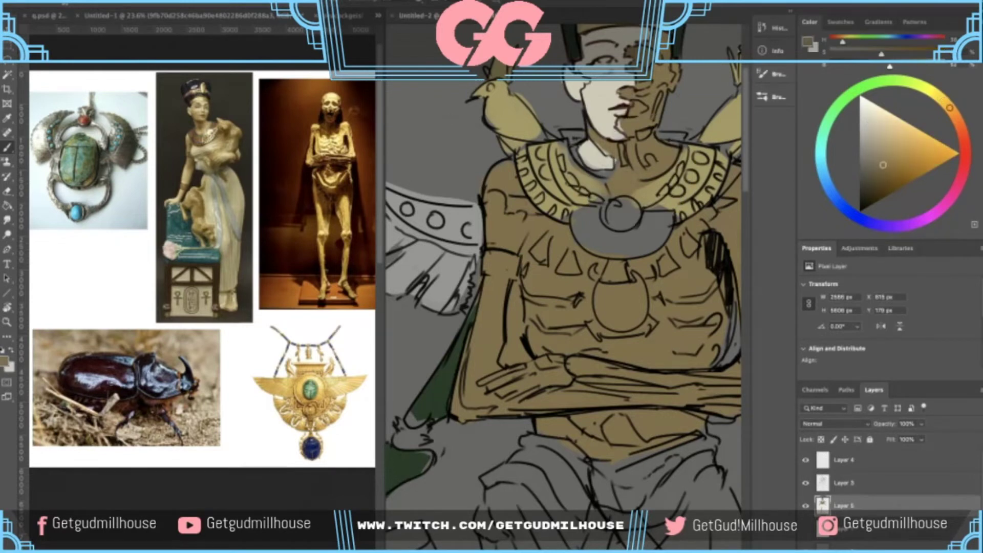
mouse_move(596, 147)
mouse_down()
mouse_move(578, 168)
mouse_move(563, 156)
mouse_up()
alt+click(513, 148)
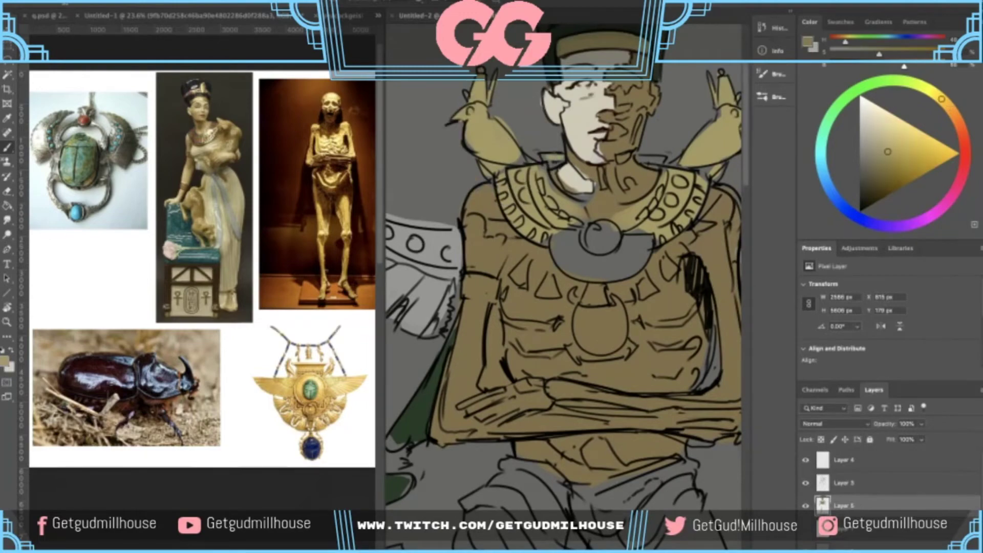
drag(640, 156, 651, 169)
mouse_move(634, 185)
mouse_down()
mouse_move(590, 226)
mouse_move(585, 155)
mouse_up()
- Mix a bright teal and paint the circles on both upper wings with it
scroll(585, 154, down, 3)
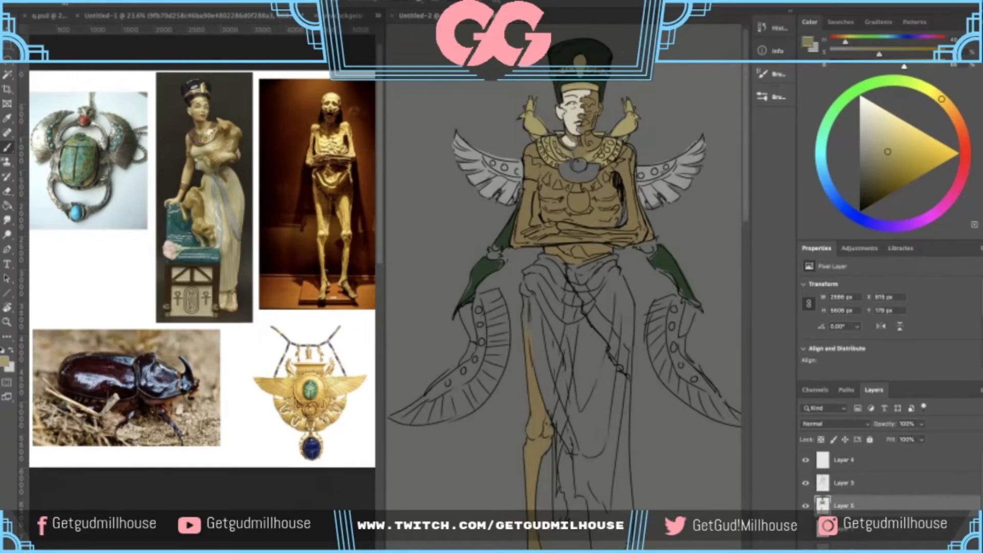
scroll(586, 142, up, 2)
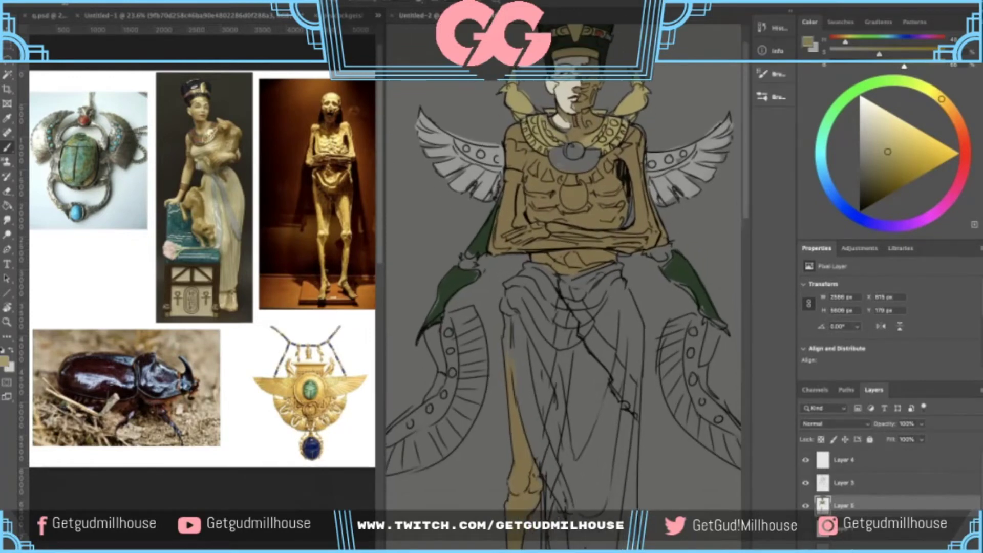
drag(552, 197, 523, 203)
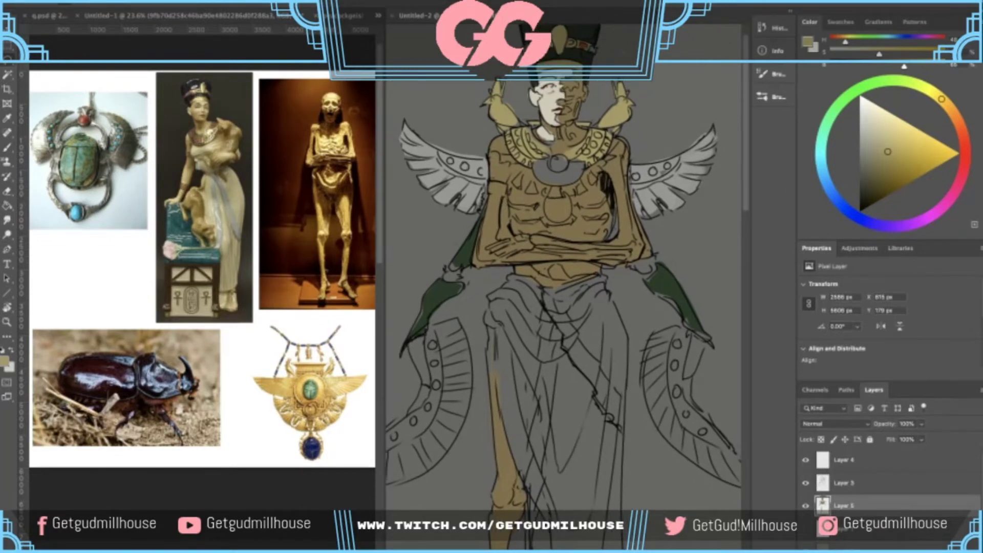
mouse_move(570, 144)
mouse_down()
mouse_move(567, 172)
mouse_move(576, 160)
mouse_up()
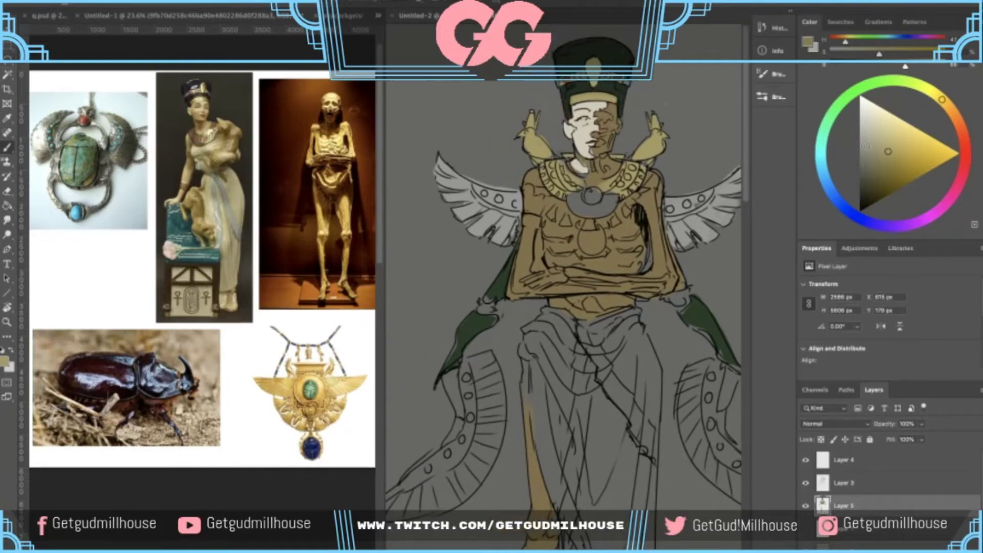
click(821, 143)
click(886, 165)
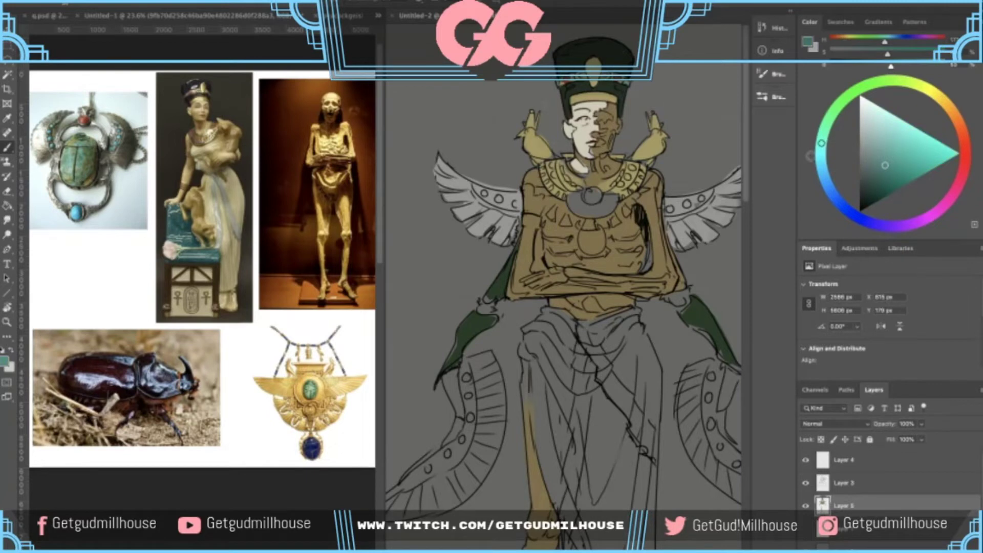
drag(489, 190, 505, 175)
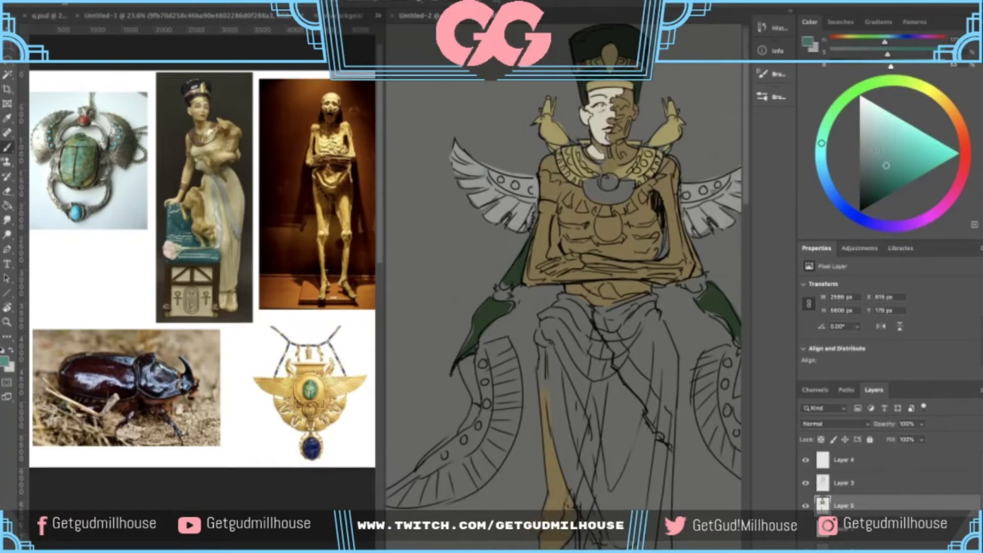
drag(884, 164, 908, 159)
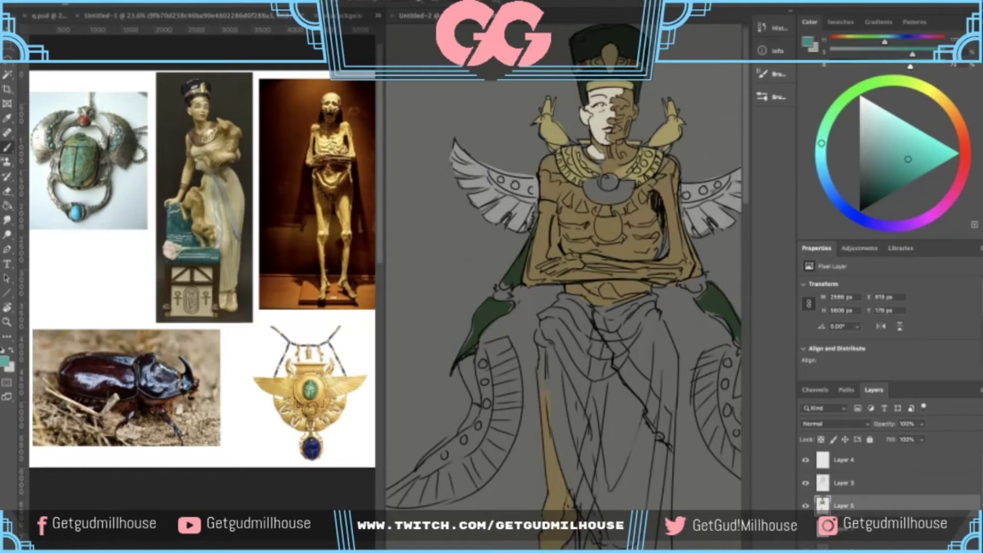
key(super+z)
drag(561, 187, 487, 170)
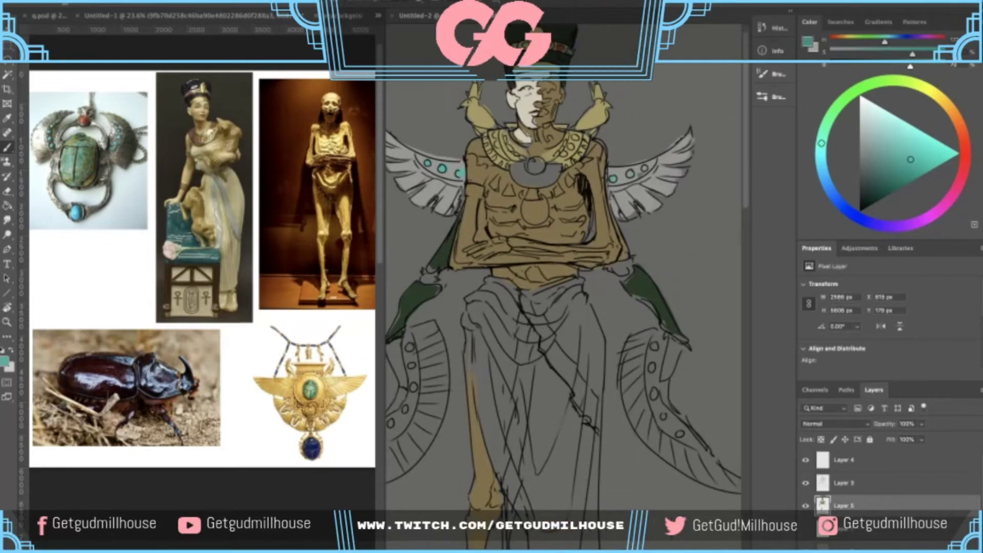
drag(638, 177, 602, 195)
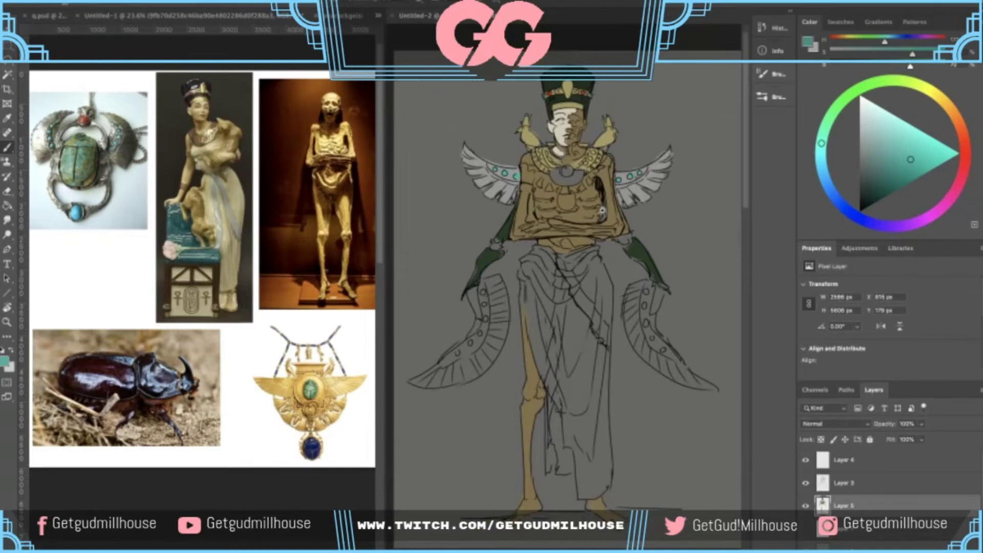
- Sample the red of the headdress gems, bring up the statuette's collar as reference, and try the red on the queen's collar
drag(594, 158, 617, 160)
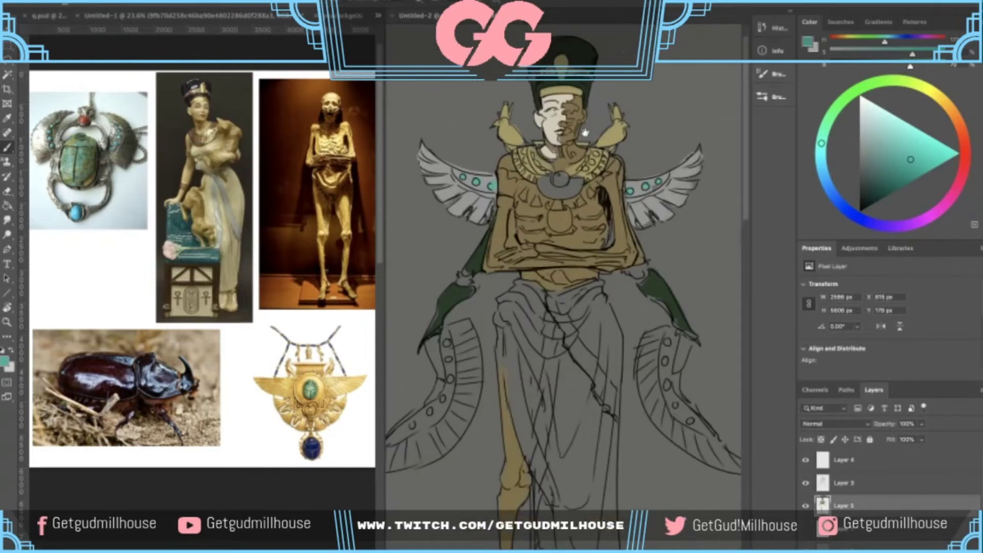
scroll(585, 132, up, 1)
scroll(577, 123, up, 2)
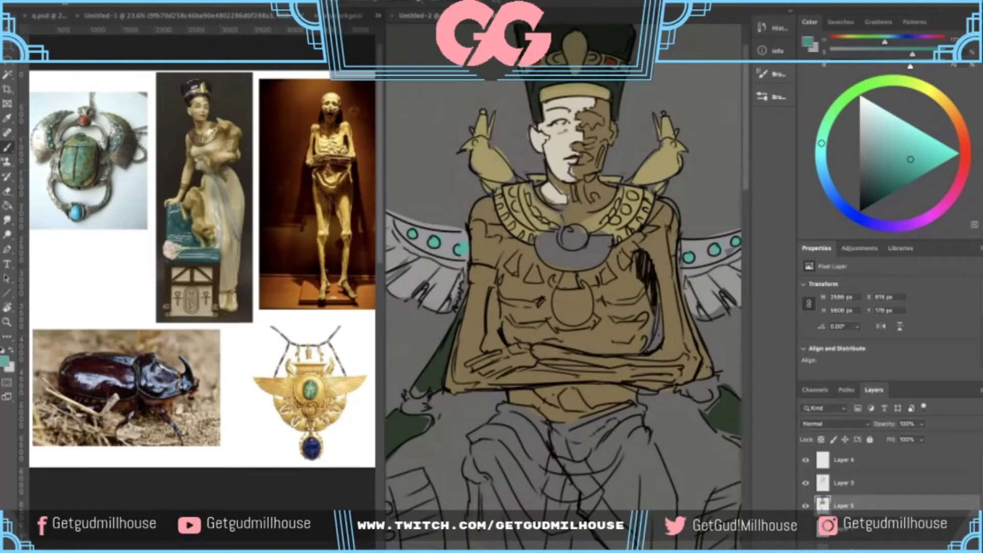
alt+click(535, 67)
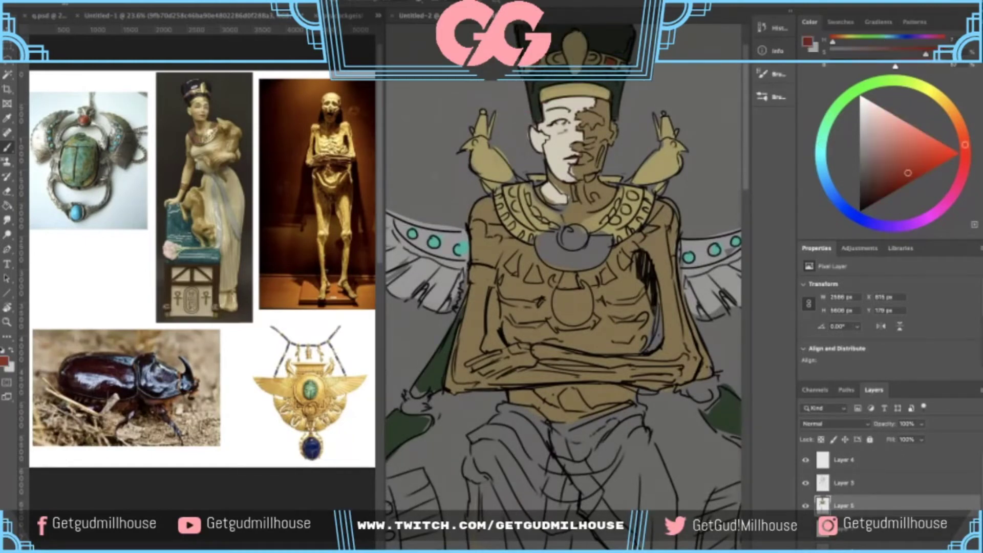
click(200, 147)
scroll(217, 123, up, 3)
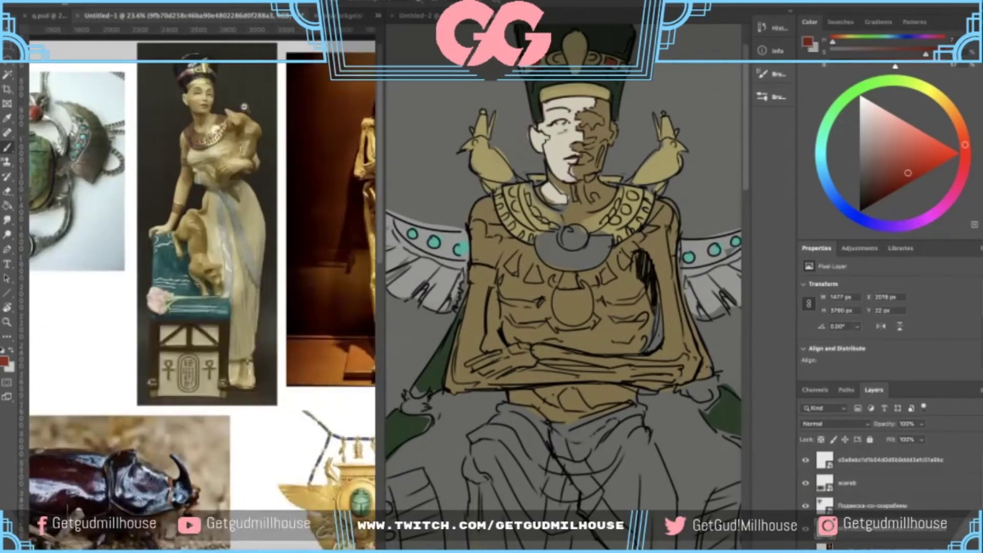
drag(511, 190, 526, 221)
key(ctrl+z)
- Mix a softer, lighter red and paint the red band segments on both sides of the queen's collar
drag(897, 159, 877, 145)
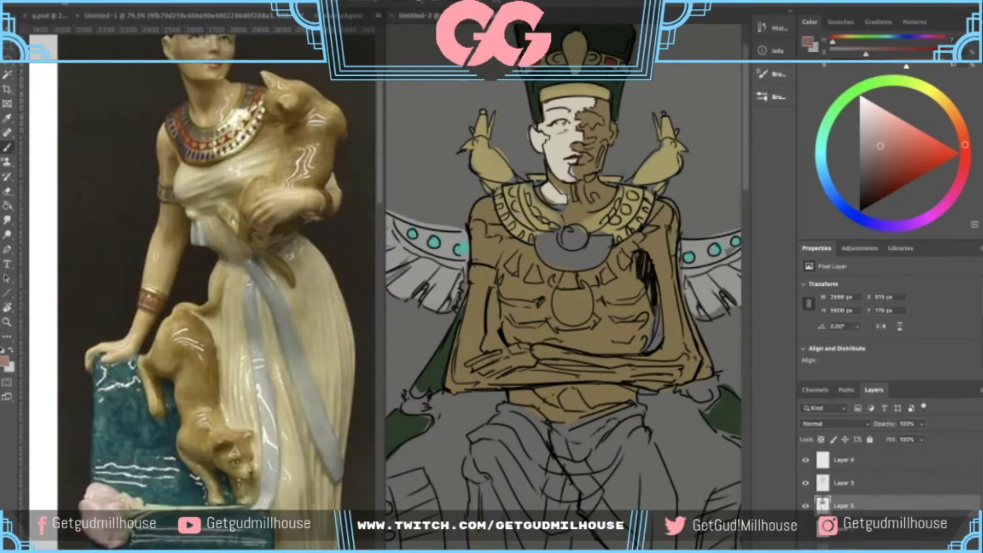
click(897, 145)
drag(517, 209, 525, 223)
scroll(522, 191, down, 3)
mouse_move(896, 139)
mouse_down()
mouse_move(878, 149)
mouse_move(893, 153)
mouse_up()
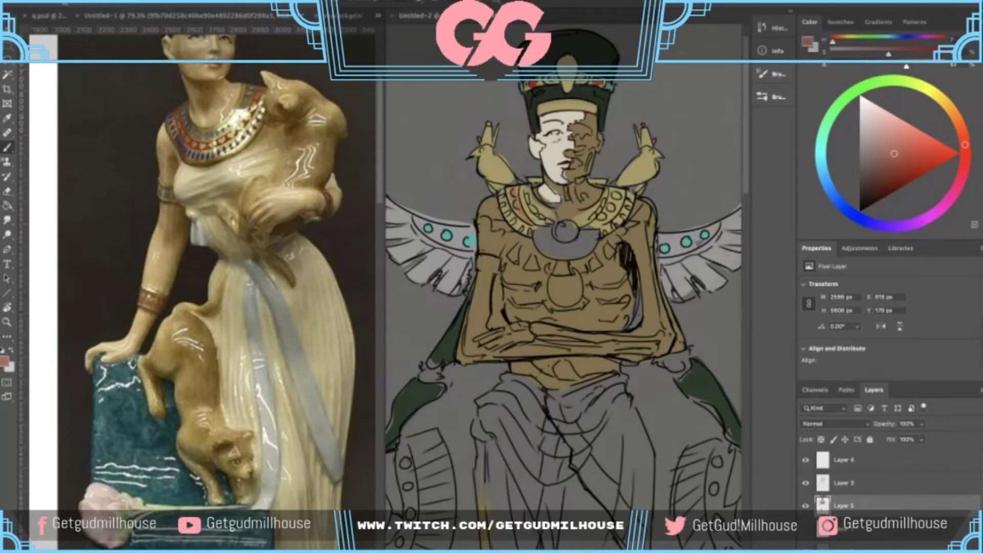
mouse_move(611, 206)
mouse_down()
mouse_move(605, 216)
mouse_move(617, 195)
mouse_up()
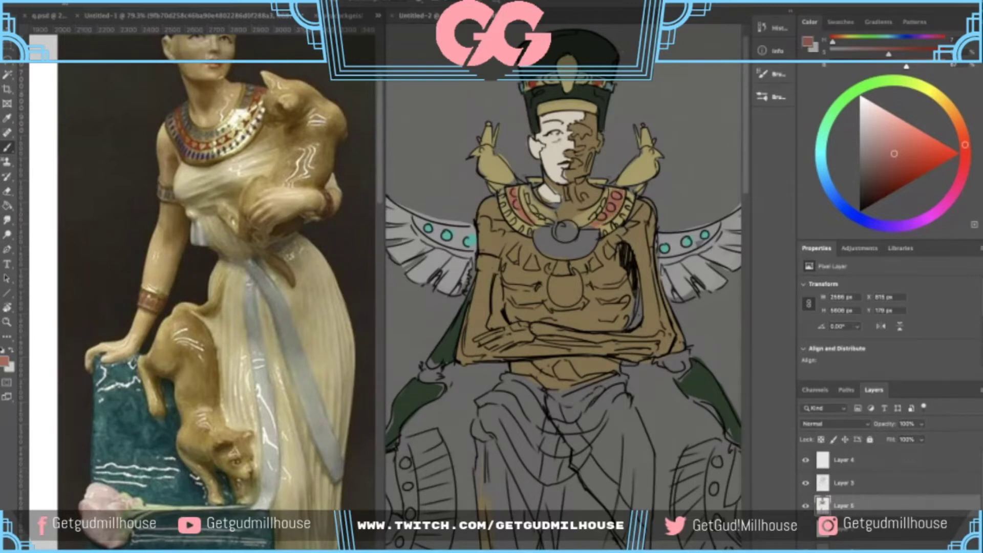
scroll(569, 232, down, 3)
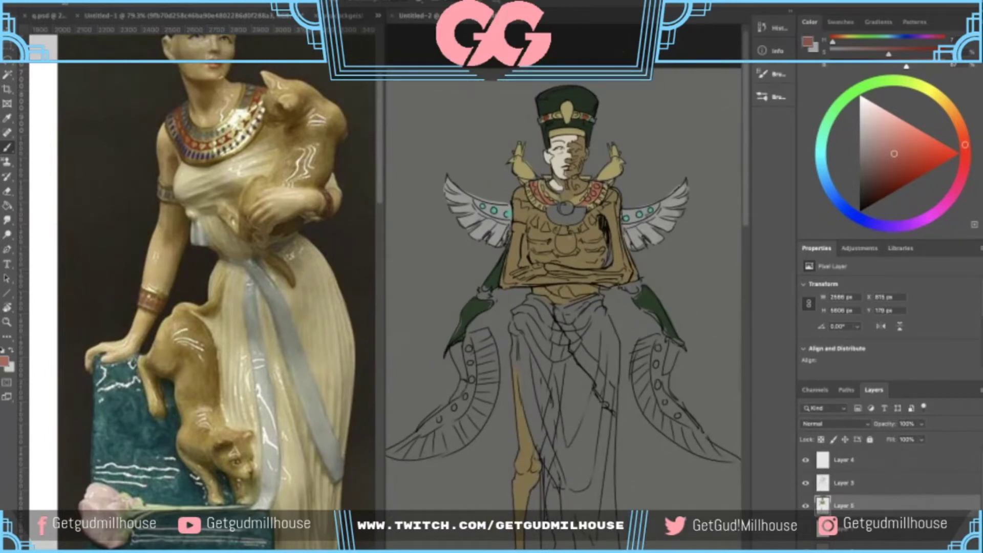
- Try the dark green sampled from the figure on the collar and compare it with the statuette reference
scroll(583, 210, up, 2)
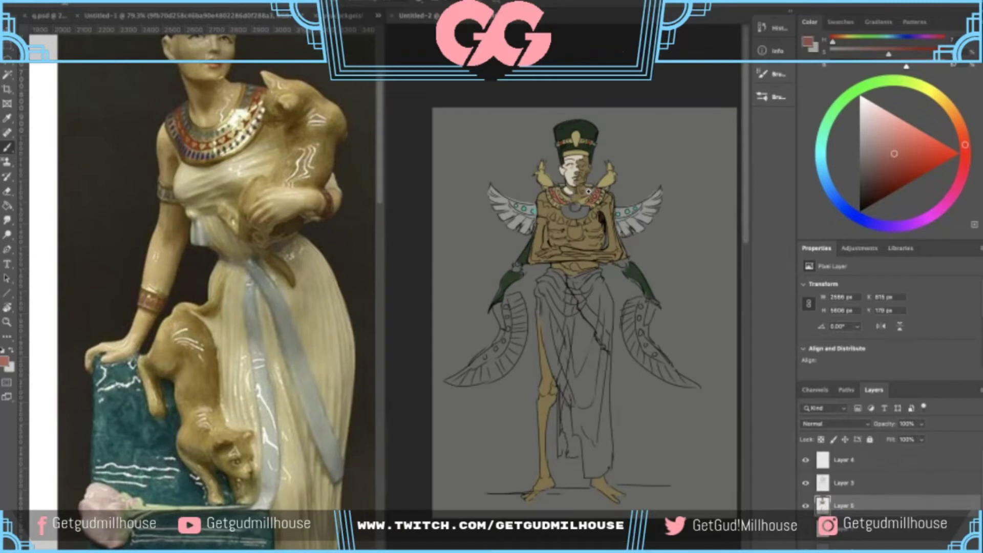
scroll(572, 188, up, 1)
scroll(533, 177, up, 2)
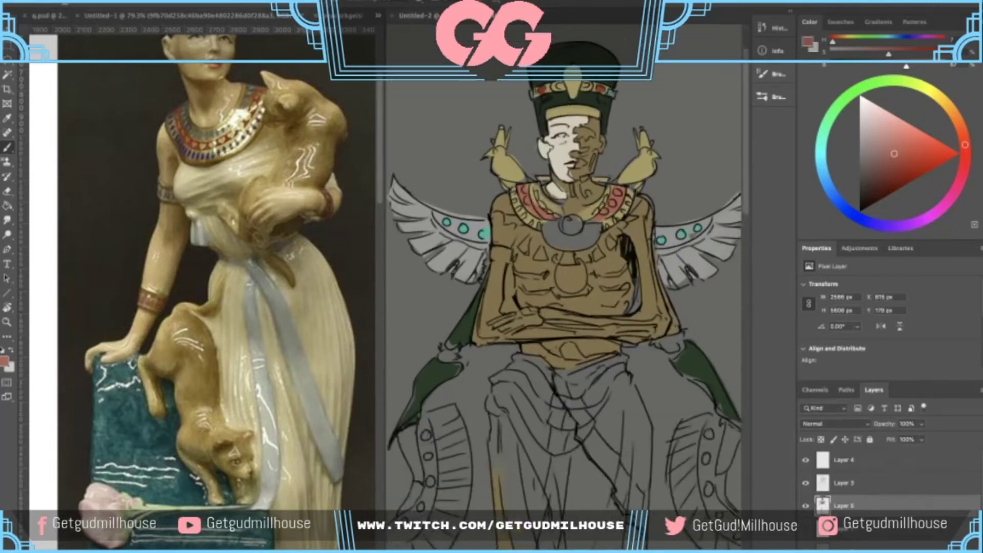
alt+click(472, 307)
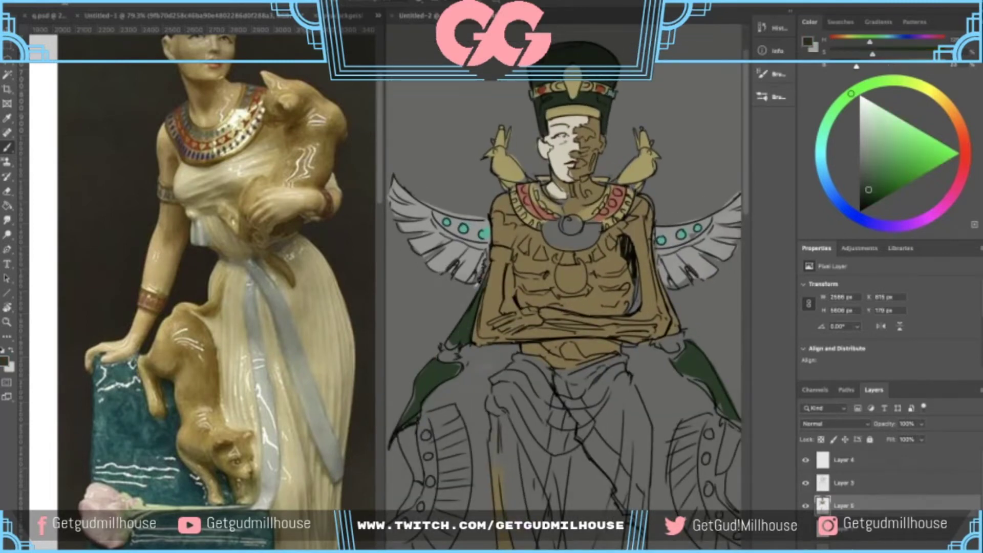
mouse_move(538, 192)
mouse_down()
mouse_move(604, 195)
mouse_move(557, 210)
mouse_up()
scroll(534, 223, down, 4)
scroll(562, 210, up, 2)
click(245, 256)
scroll(205, 287, up, 3)
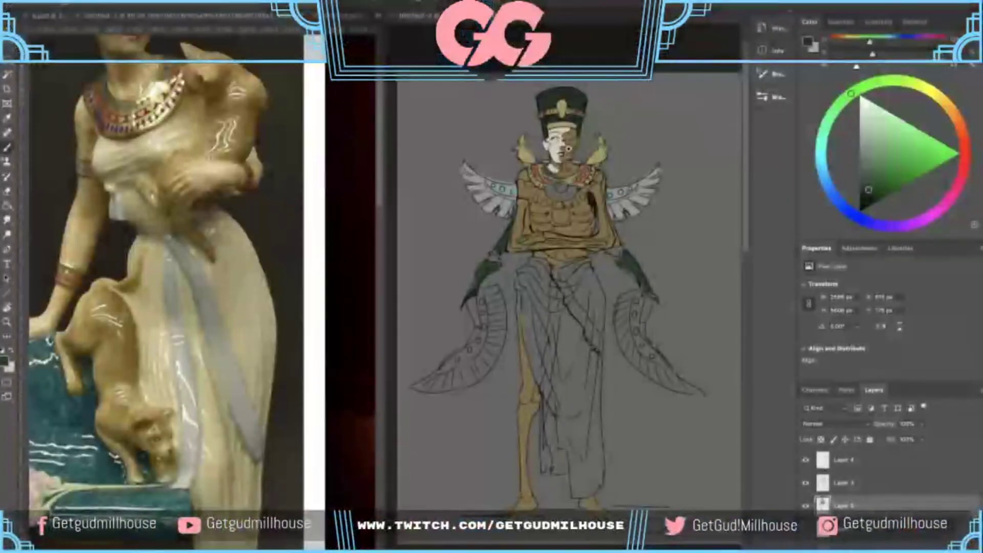
scroll(574, 148, up, 4)
- Sample the collar's gold, check the scarab necklace reference, and paint the crescent pendant below the collar gold
alt+click(513, 211)
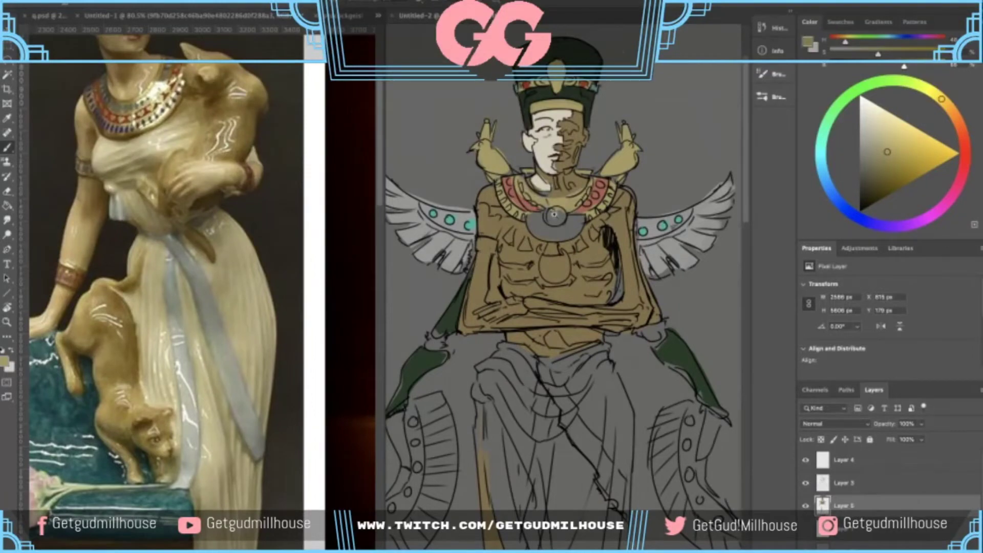
key(ctrl+0)
click(262, 279)
scroll(262, 279, down, 10)
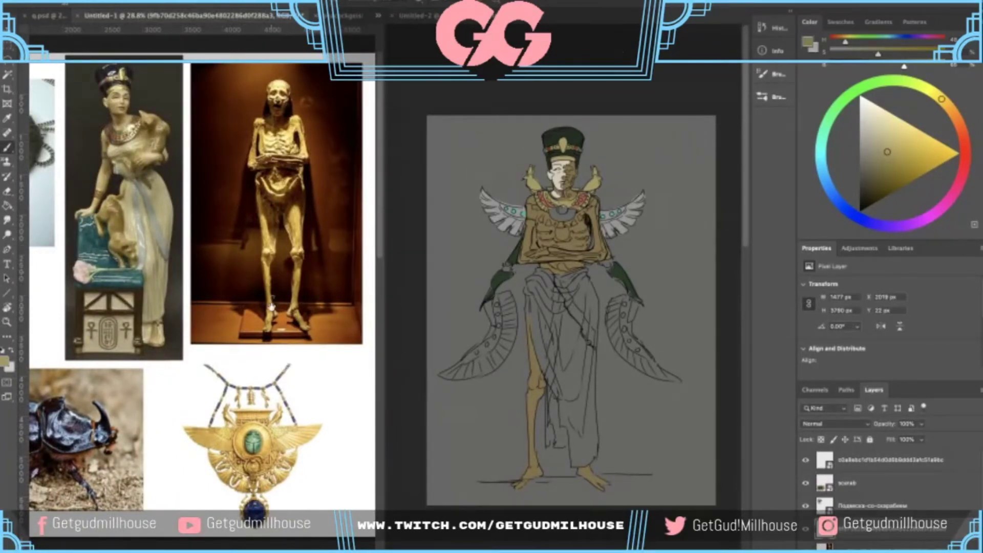
scroll(270, 371, up, 4)
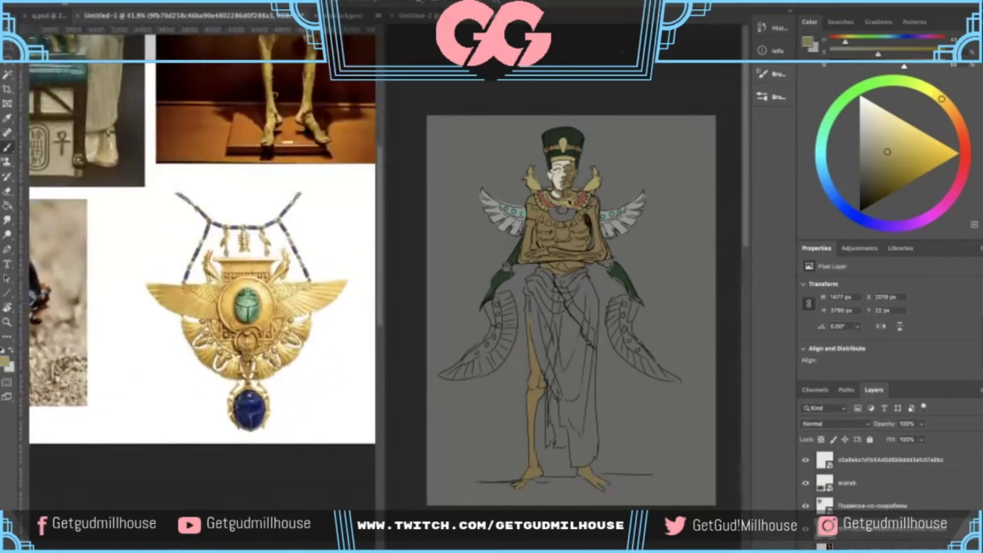
click(582, 196)
scroll(556, 207, up, 8)
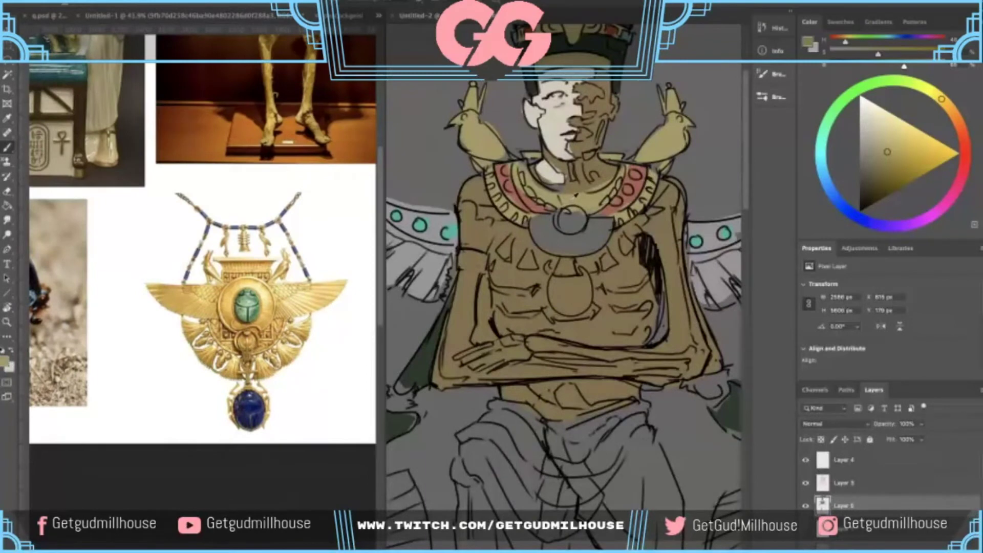
mouse_move(532, 219)
mouse_down()
mouse_move(551, 243)
mouse_move(604, 230)
mouse_move(569, 228)
mouse_up()
scroll(569, 220, down, 3)
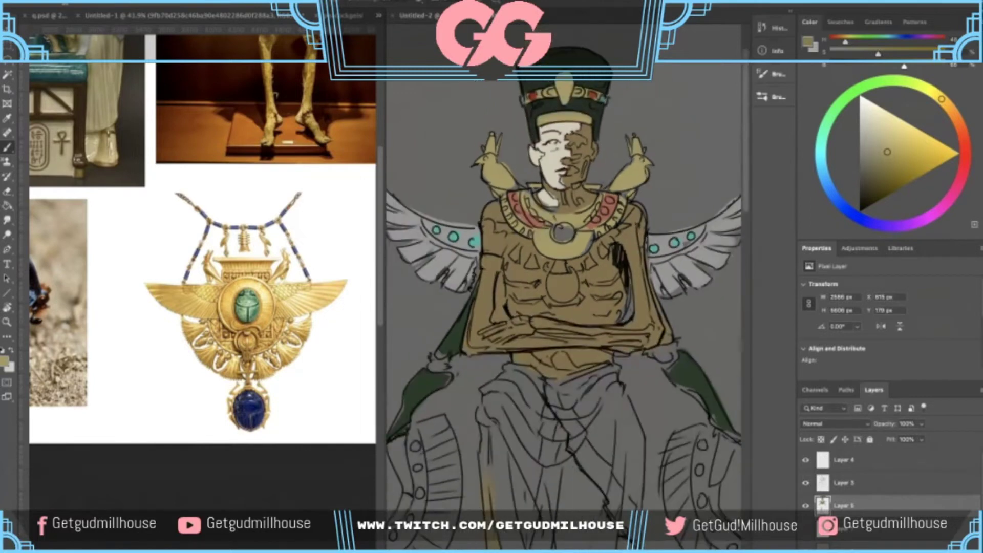
- Paint the round gem in the crescent pendant with the figure's dark green, checking it against the scarab necklace reference
alt+click(452, 342)
scroll(568, 225, up, 2)
mouse_move(563, 224)
mouse_down()
mouse_move(571, 234)
mouse_move(559, 244)
mouse_move(563, 225)
mouse_up()
scroll(564, 232, down, 3)
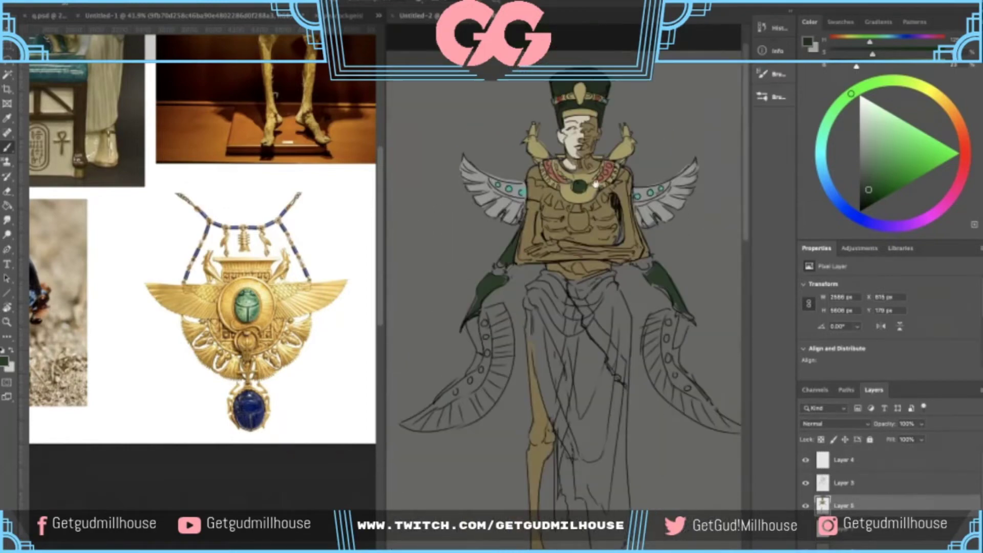
click(280, 248)
alt+scroll(282, 245, down, 2)
alt+scroll(328, 264, up, 2)
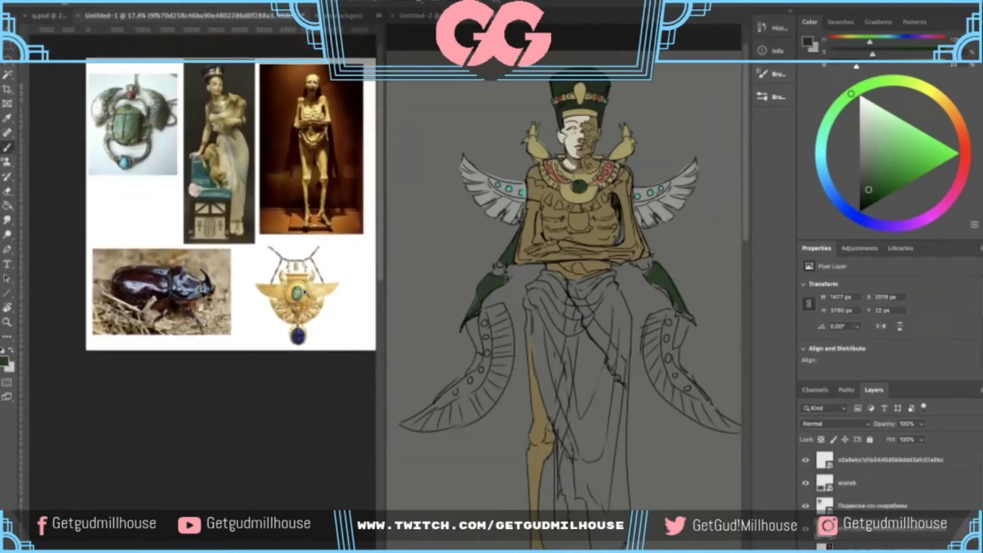
alt+scroll(332, 267, up, 3)
click(590, 186)
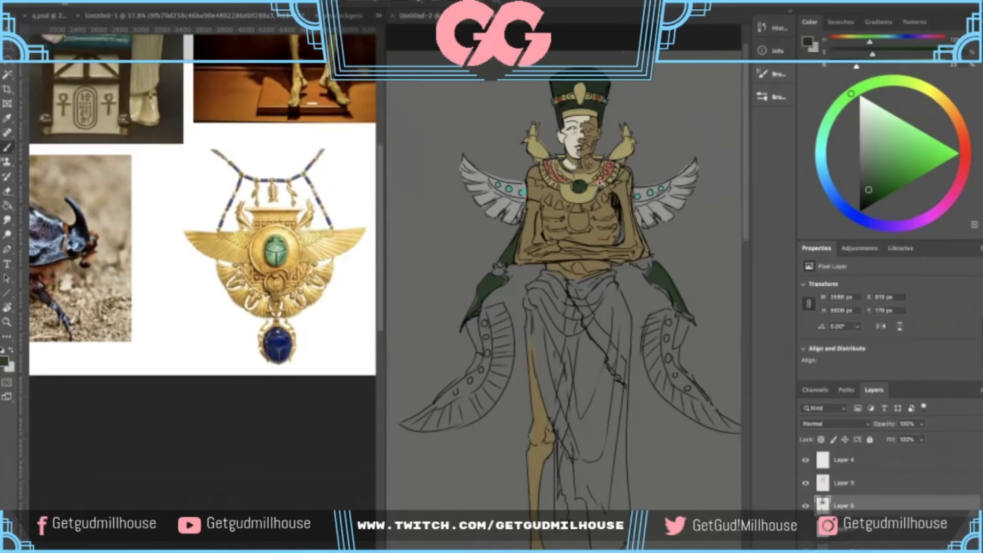
alt+scroll(589, 187, up, 3)
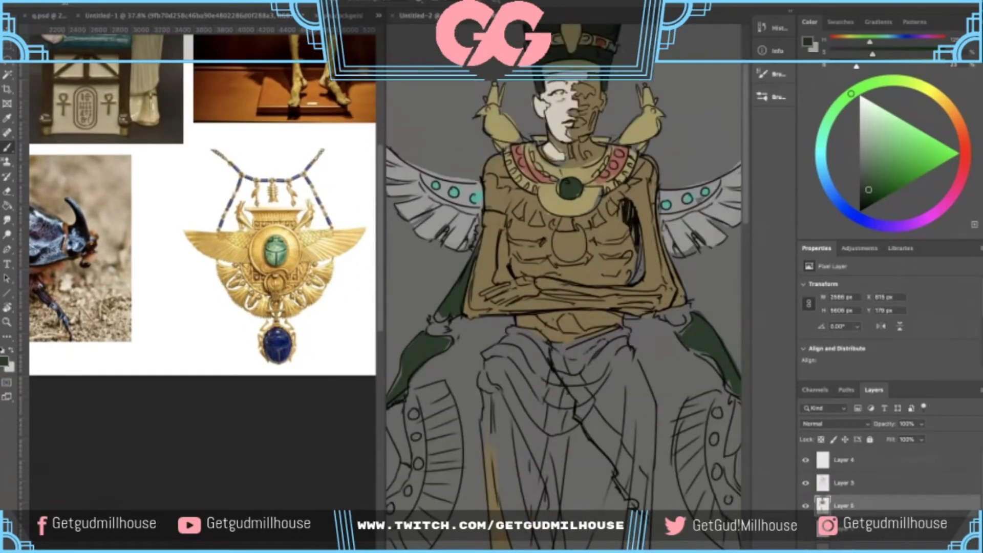
drag(569, 180, 575, 192)
- Mix a dark teal blue and block in the scarab shape on the chest below the pendant
click(822, 162)
click(864, 189)
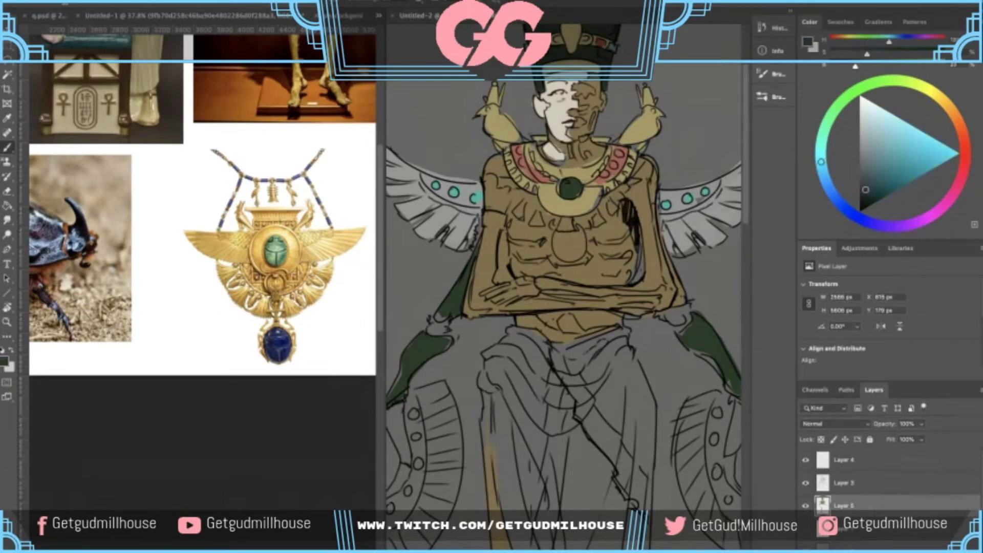
mouse_move(560, 233)
mouse_down()
mouse_move(574, 254)
mouse_move(582, 251)
mouse_up()
key(super+z)
key(super+z)
key(ctrl+z)
mouse_move(557, 233)
mouse_down()
mouse_move(558, 259)
mouse_move(584, 267)
mouse_move(591, 232)
mouse_move(560, 234)
mouse_move(579, 246)
mouse_up()
- Shift the color to a deep navy blue, repaint the chest scarab with it and clear the selection
key(b)
click(870, 198)
click(824, 180)
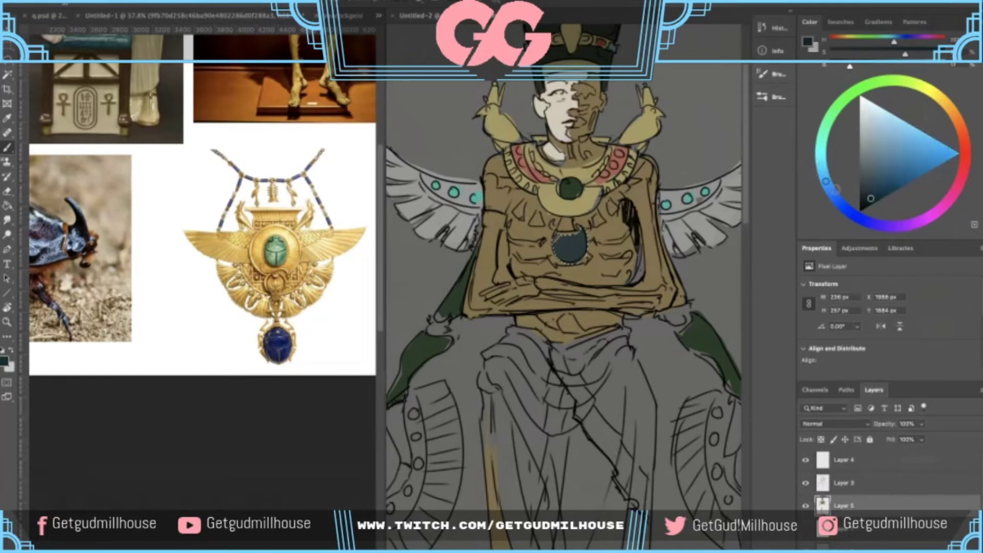
click(832, 192)
mouse_move(572, 231)
mouse_down()
mouse_move(574, 250)
mouse_move(572, 233)
mouse_move(562, 234)
mouse_up()
key(super+d)
drag(560, 235, 534, 253)
scroll(535, 254, up, 3)
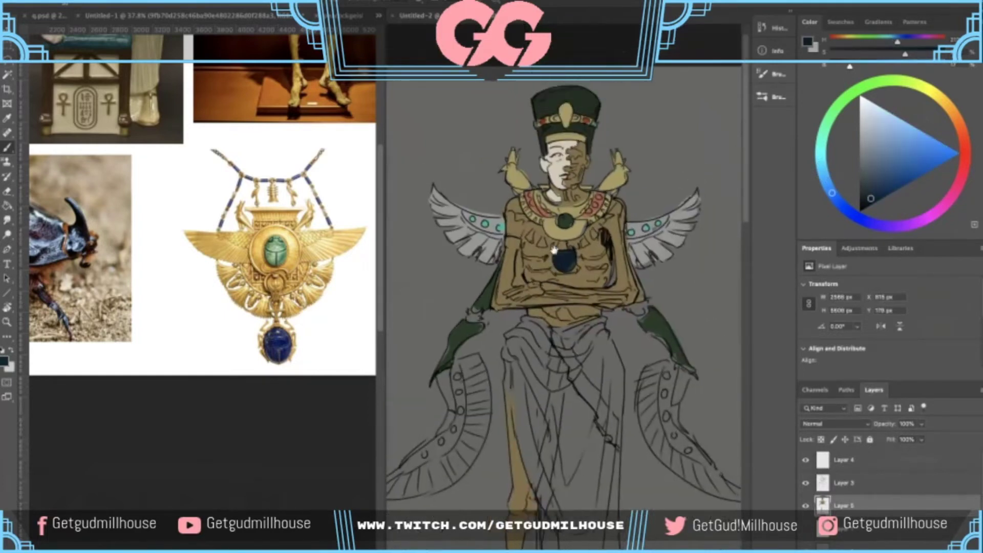
- Sample the collar's gold and paint the row of triangular ornaments hanging below the collar, undoing the stray last stroke
alt+click(577, 190)
mouse_move(536, 203)
mouse_down()
mouse_move(530, 217)
mouse_move(557, 225)
mouse_move(629, 214)
mouse_up()
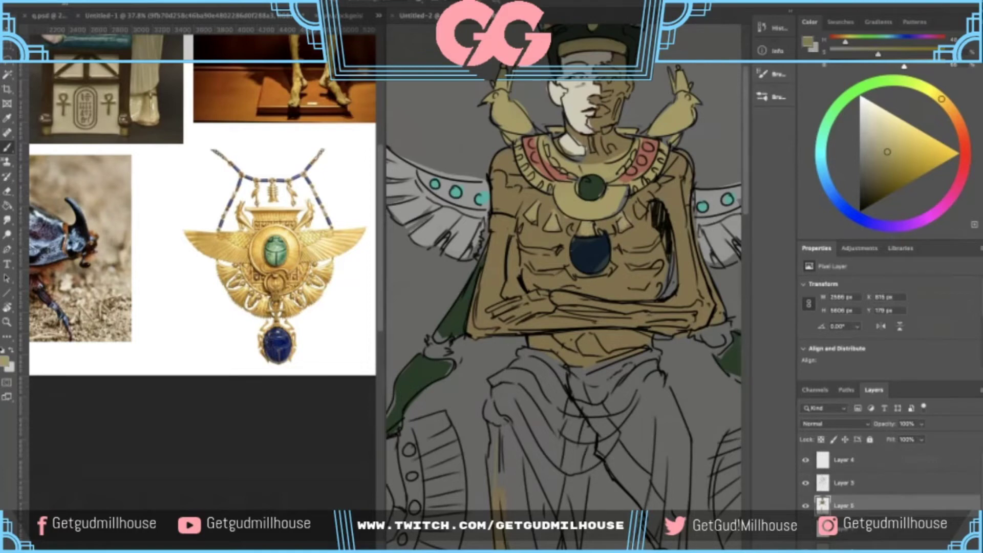
mouse_move(577, 187)
mouse_down()
mouse_move(571, 204)
mouse_move(515, 215)
mouse_up()
key(super+z)
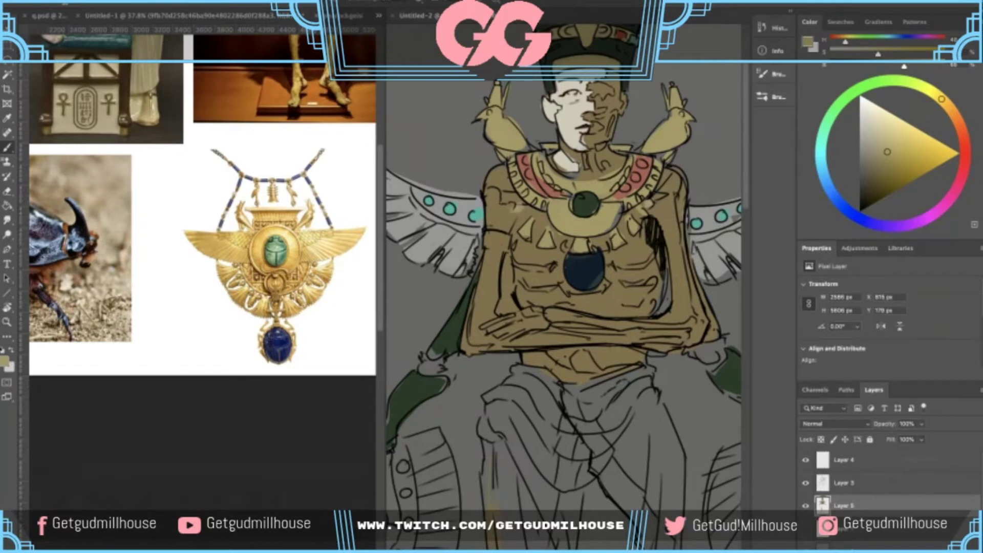
key(super+minus)
key(super+minus)
key(super+minus)
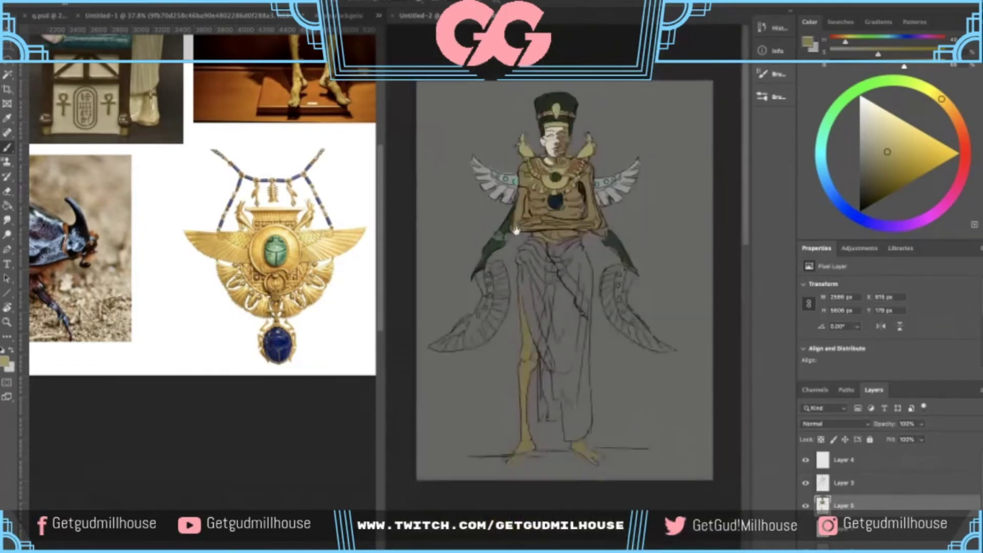
scroll(512, 217, up, 4)
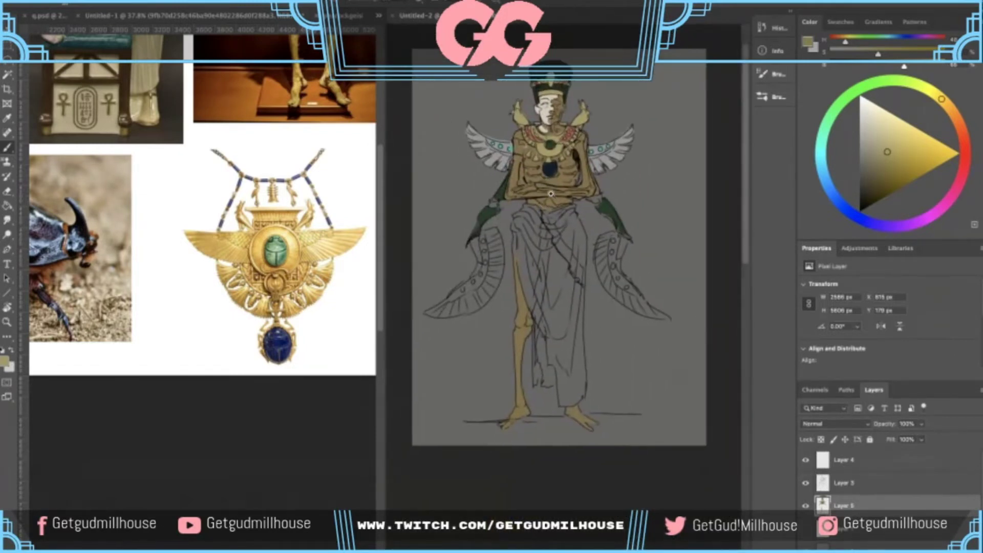
- Paint gold armbands across both of the queen's upper arms, using the statuette's armband as reference
click(294, 204)
drag(275, 325, 310, 426)
drag(535, 115, 546, 186)
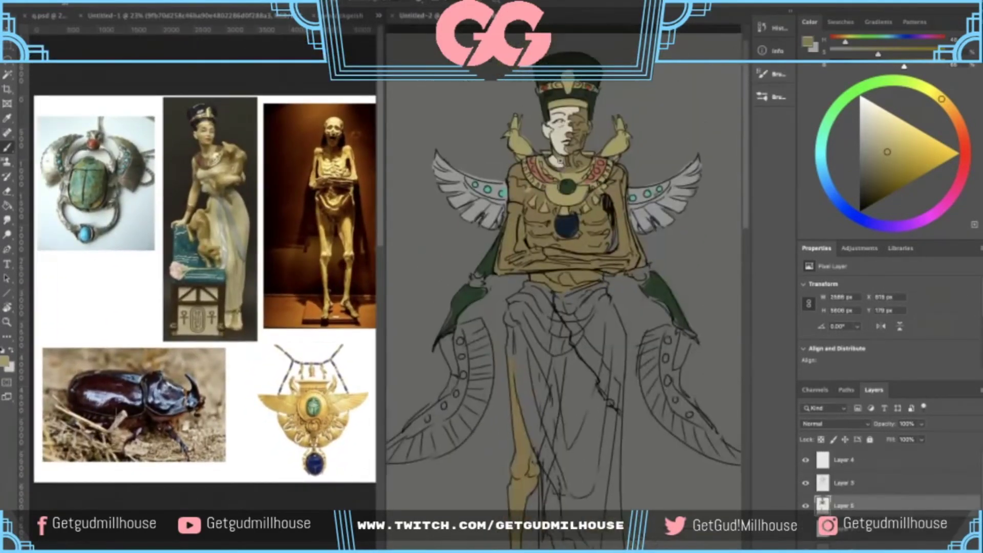
key(super+plus)
drag(516, 242, 521, 176)
click(315, 181)
scroll(257, 188, up, 3)
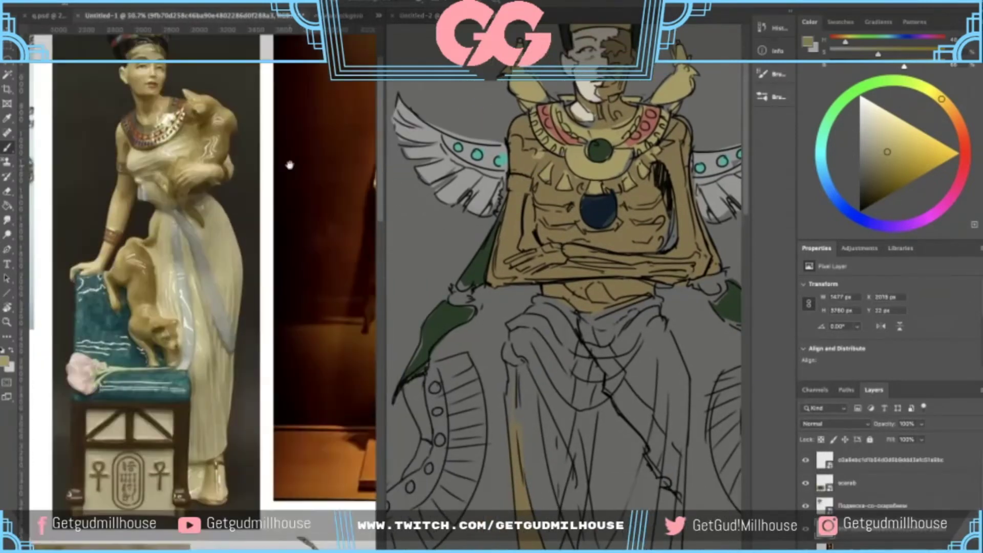
click(519, 187)
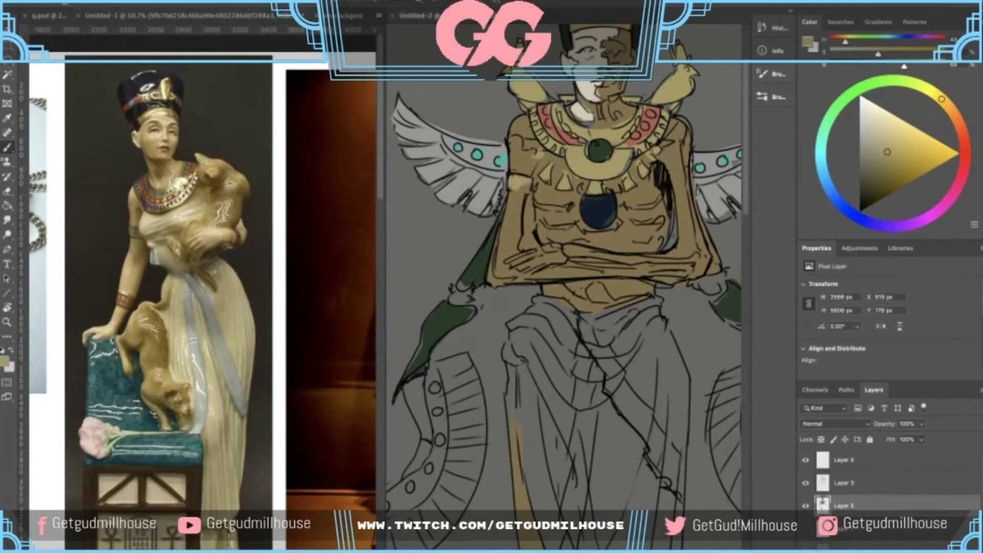
scroll(564, 286, right, 1)
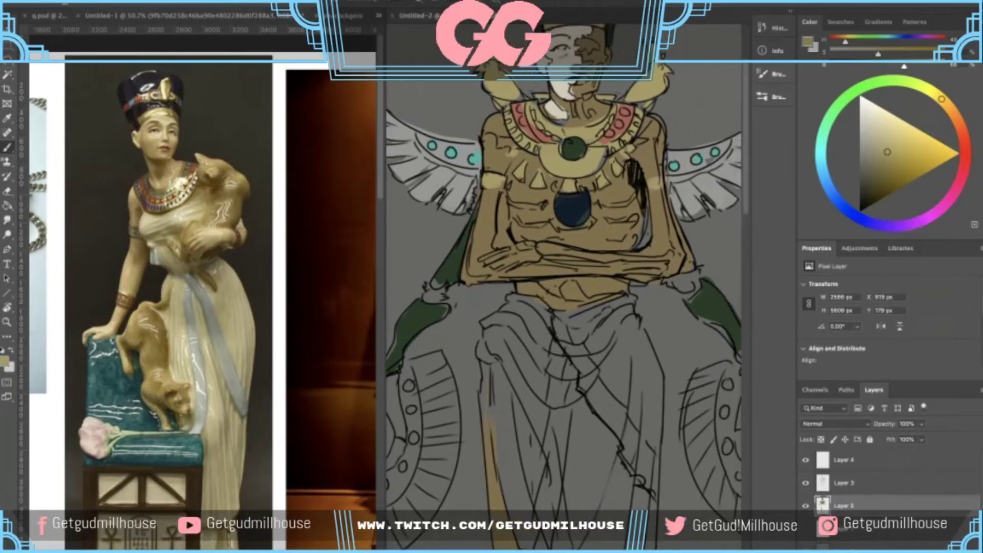
scroll(606, 153, down, 3)
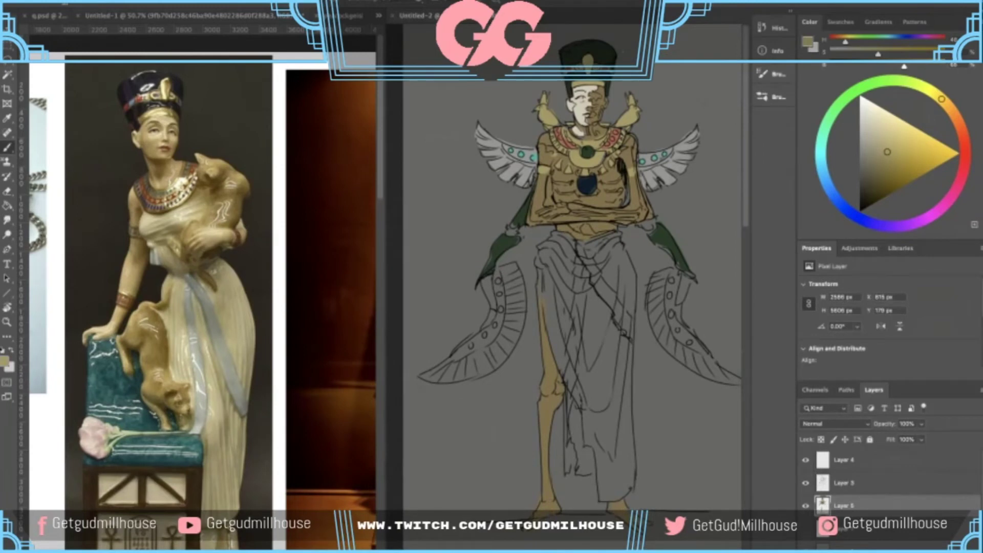
scroll(577, 238, up, 3)
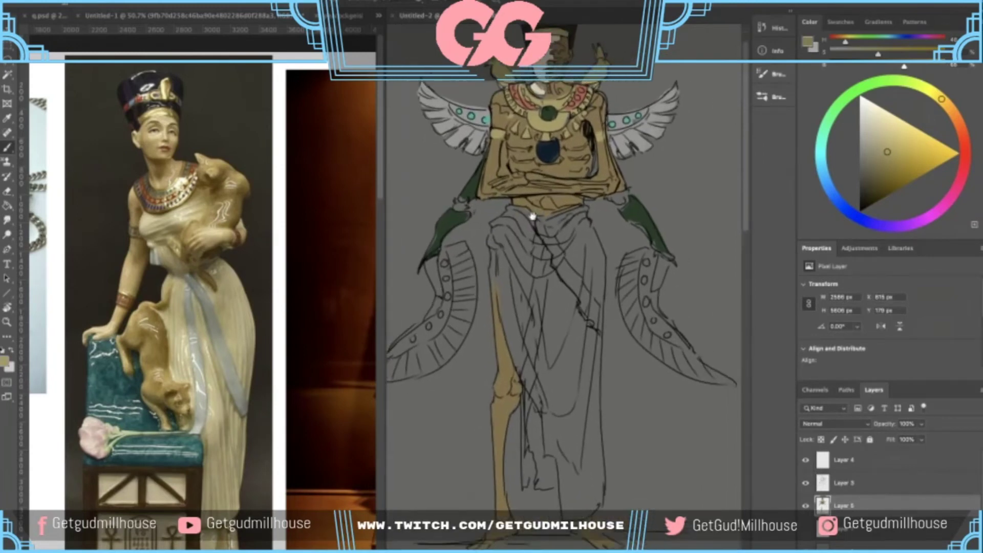
scroll(535, 227, up, 1)
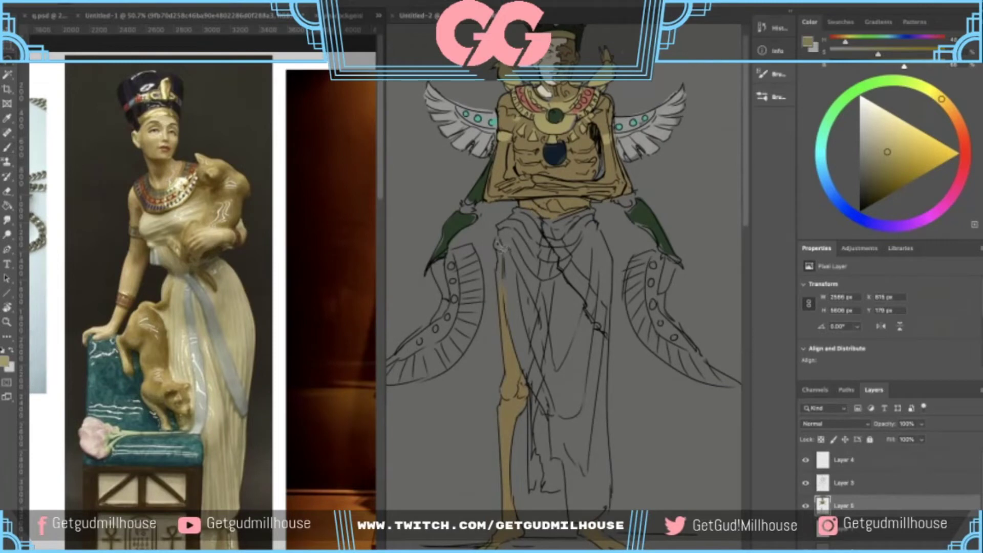
- Outline the queen's draped skirt with a lasso selection, from the waist down to the hem
mouse_move(501, 245)
mouse_down()
mouse_move(525, 213)
mouse_move(594, 215)
mouse_move(608, 235)
mouse_move(619, 267)
mouse_move(603, 397)
mouse_move(613, 497)
mouse_move(593, 506)
mouse_move(535, 484)
mouse_move(537, 418)
mouse_move(496, 264)
mouse_move(504, 219)
mouse_up()
scroll(563, 296, down, 2)
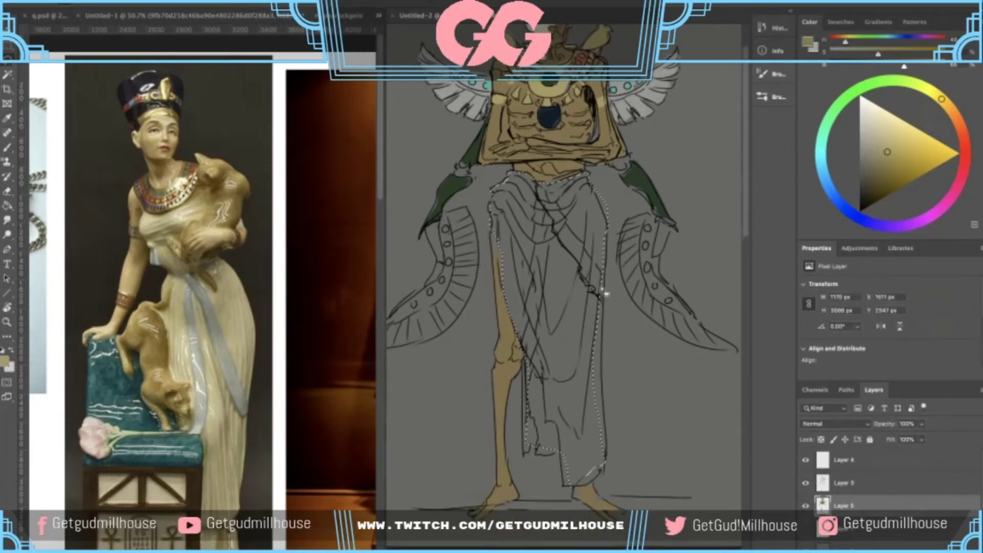
mouse_move(611, 240)
mouse_down()
mouse_move(590, 265)
mouse_move(585, 347)
mouse_move(608, 466)
mouse_up()
key(ctrl+z)
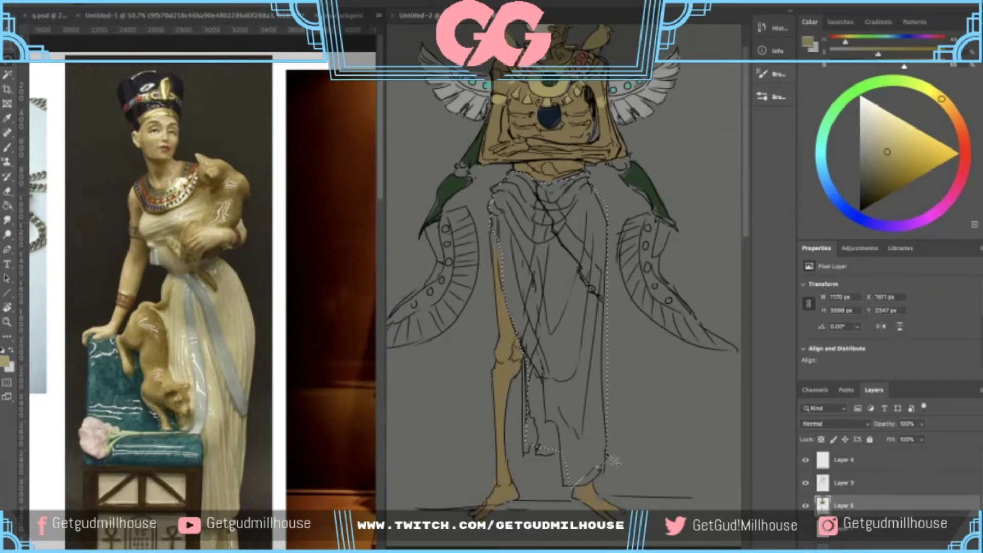
scroll(589, 409, down, 4)
mouse_move(557, 374)
mouse_down()
mouse_move(560, 406)
mouse_move(586, 420)
mouse_move(606, 383)
mouse_move(591, 377)
mouse_up()
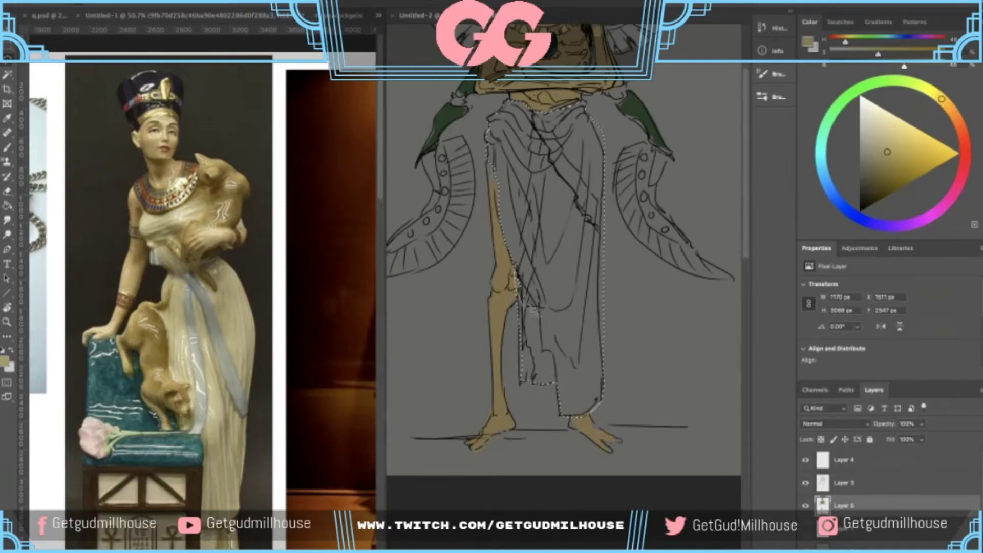
- Lighten the foreground color to a pale cream and fill the selected skirt with it
key(b)
key(g)
click(524, 164)
drag(517, 164, 523, 242)
key(super+z)
drag(879, 141, 874, 136)
key(alt+BackSpace)
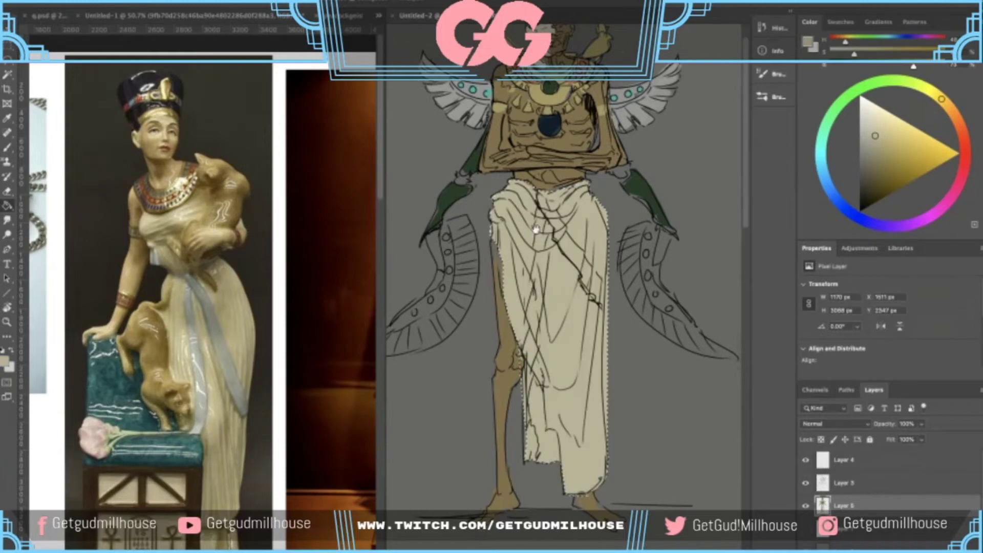
- Refill the skirt with a slightly grayer, less saturated beige and clear the selection
scroll(537, 271, up, 3)
scroll(537, 271, down, 3)
scroll(538, 271, up, 2)
drag(536, 256, 573, 227)
key(super+z)
drag(871, 135, 869, 140)
click(587, 244)
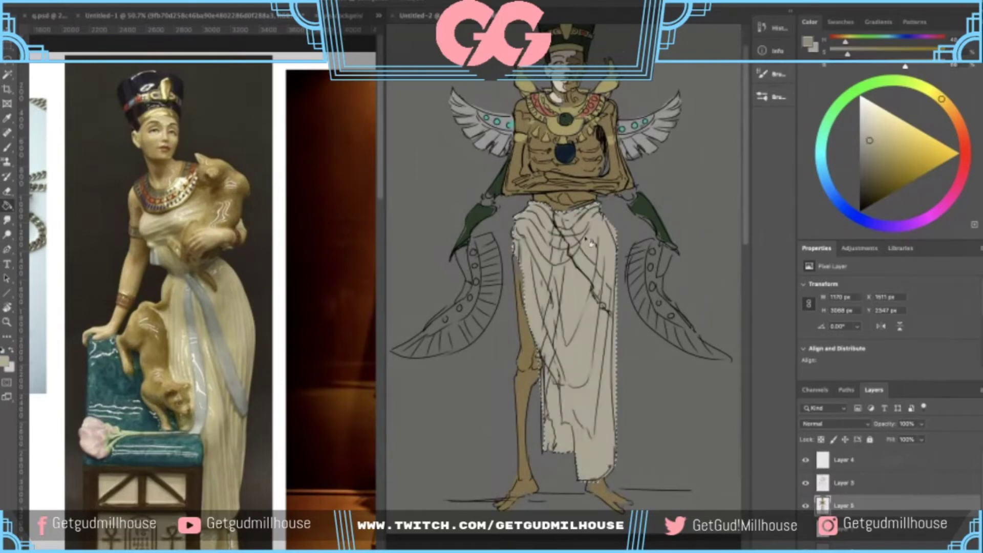
scroll(590, 244, up, 1)
key(ctrl+d)
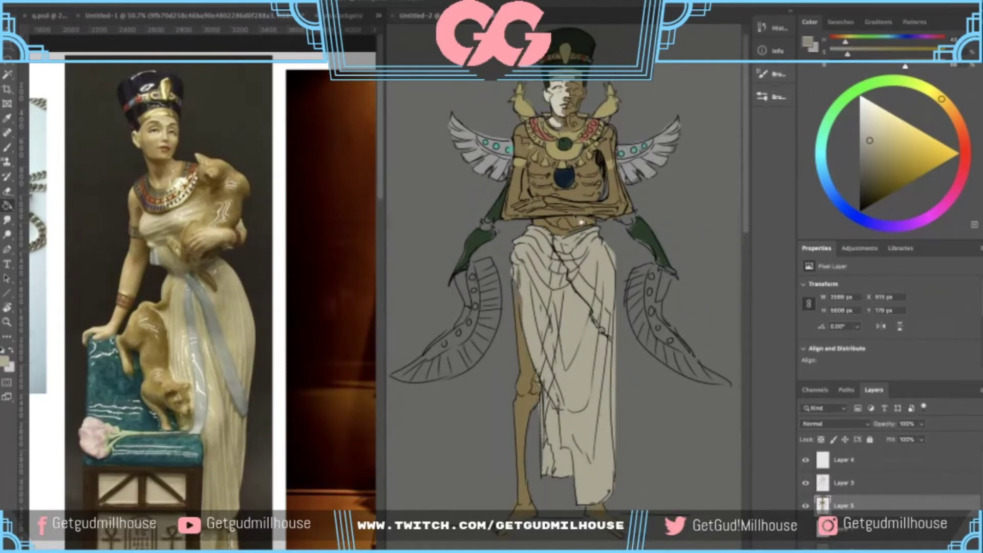
- Brush beige bandage wrapping onto the lower ribs and waist, undoing the stray strokes
scroll(580, 188, down, 2)
scroll(582, 178, up, 1)
key(b)
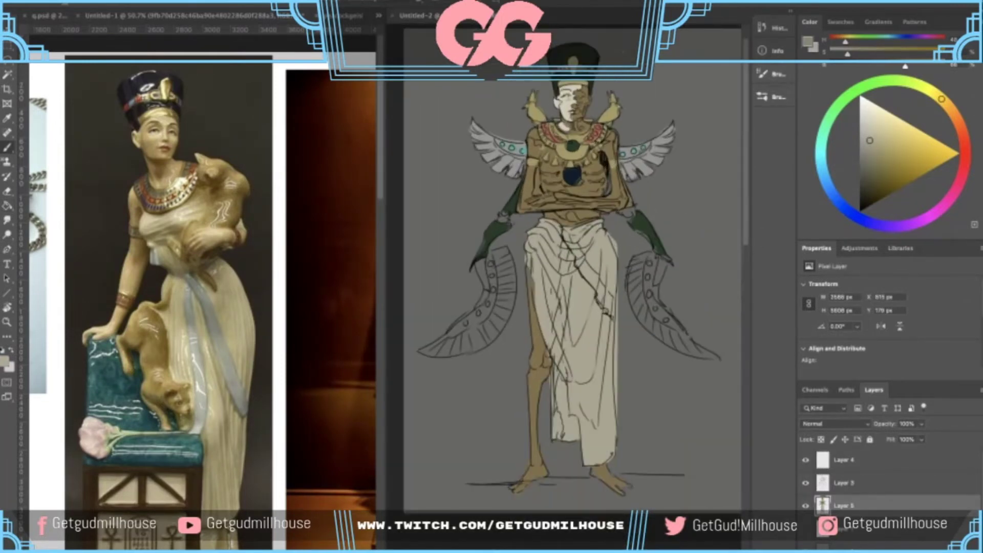
scroll(585, 167, up, 2)
scroll(606, 144, down, 1)
mouse_move(557, 215)
mouse_down()
mouse_move(575, 253)
mouse_move(542, 241)
mouse_move(563, 251)
mouse_up()
key(ctrl+z)
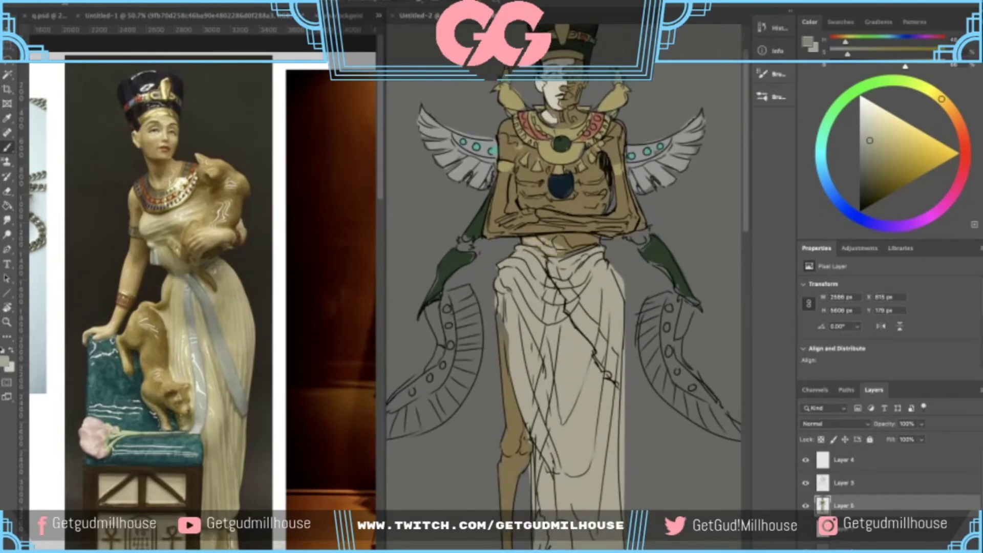
scroll(563, 287, up, 1)
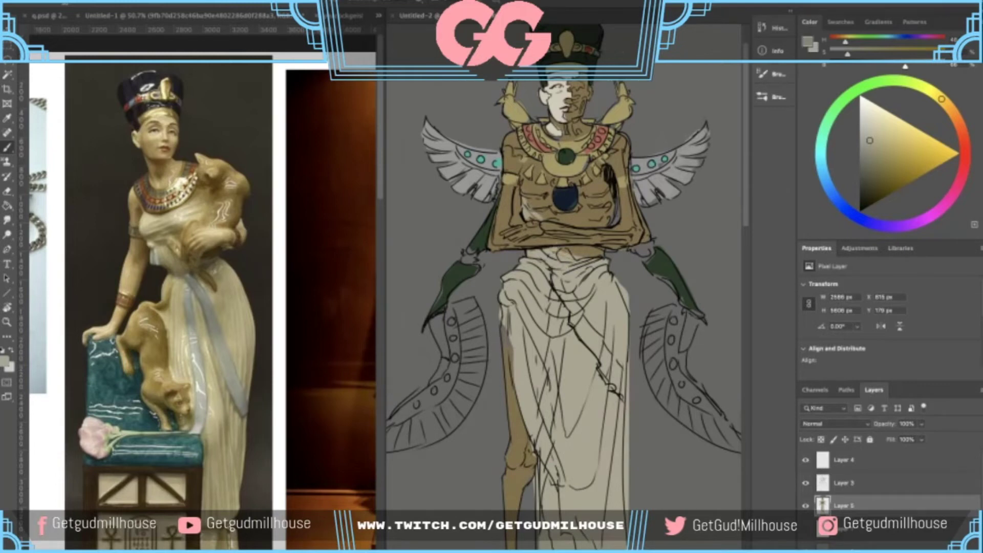
drag(570, 252, 554, 241)
drag(592, 176, 589, 208)
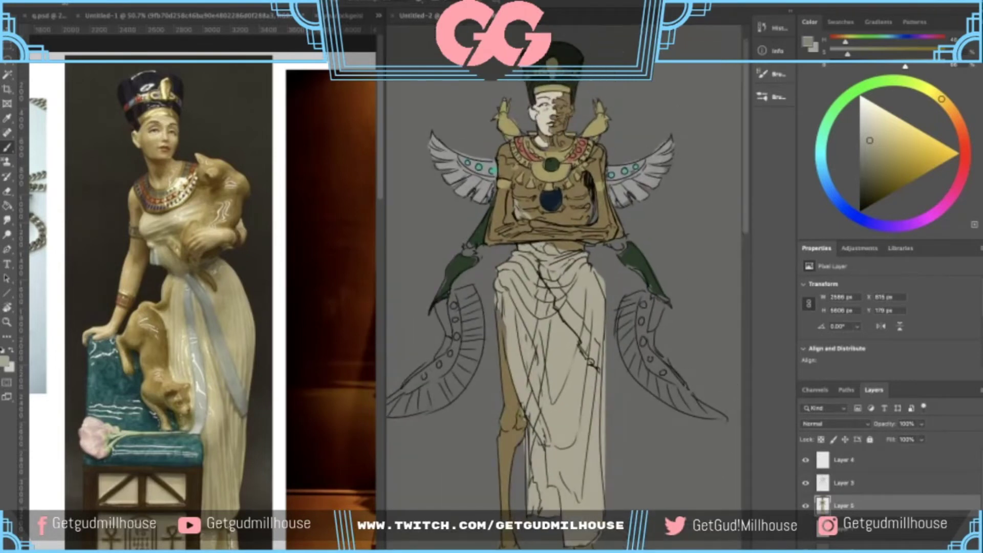
mouse_move(574, 245)
mouse_down()
mouse_move(561, 245)
mouse_move(595, 209)
mouse_move(596, 229)
mouse_move(577, 227)
mouse_move(585, 229)
mouse_up()
key(super+z)
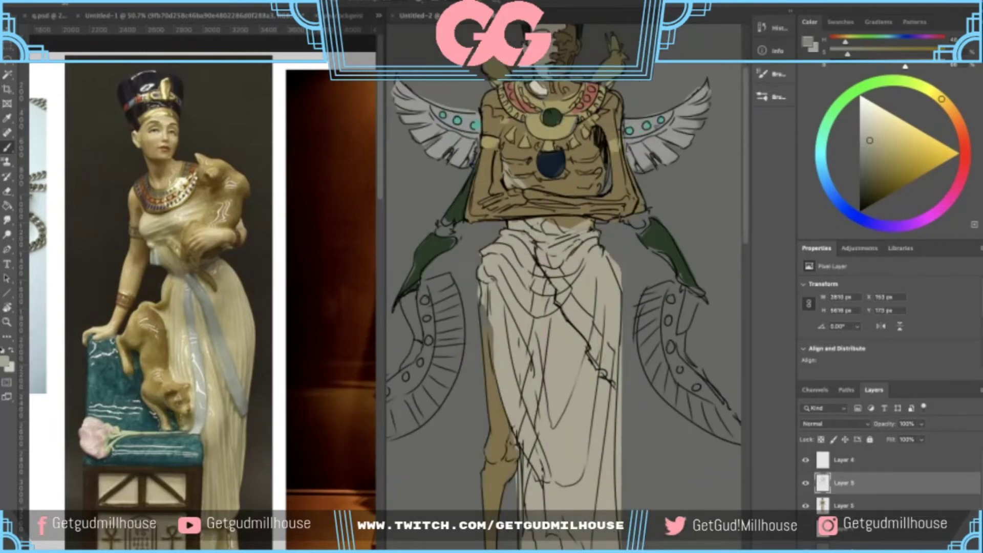
- Return to Layer 5 and touch up the waistline using the sampled skin and skirt colors
click(814, 498)
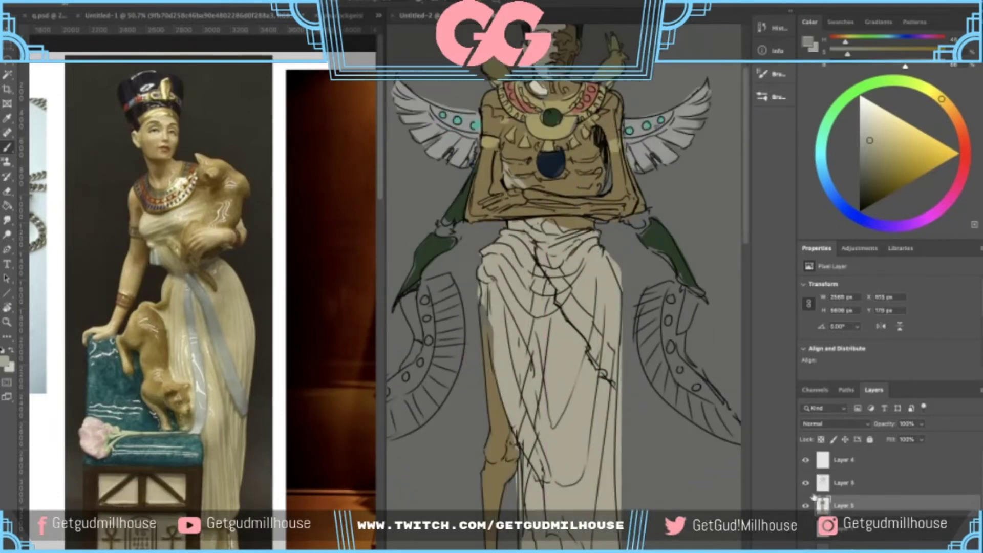
alt+click(579, 223)
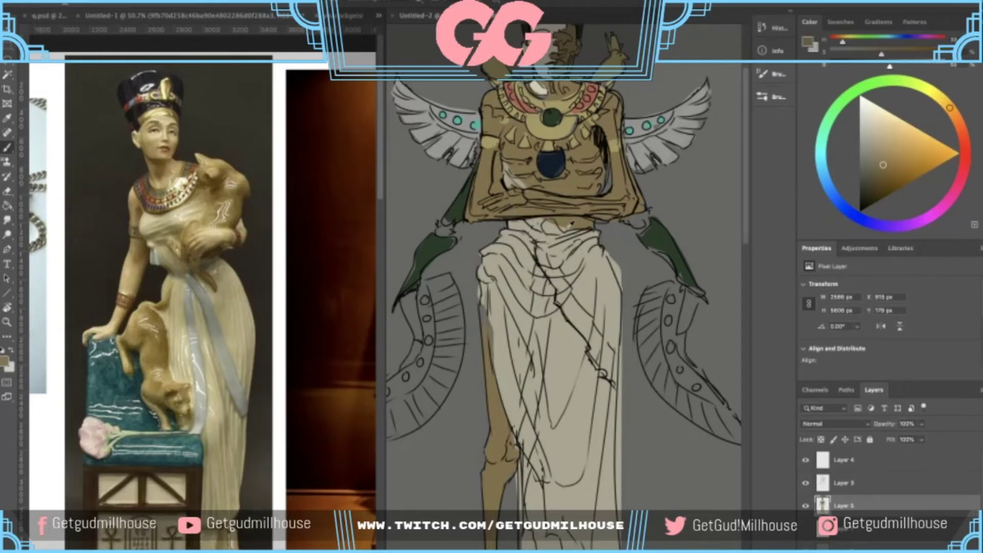
alt+click(557, 232)
mouse_move(567, 225)
mouse_down()
mouse_move(587, 222)
mouse_move(566, 213)
mouse_move(567, 225)
mouse_up()
key(super+minus)
key(super+plus)
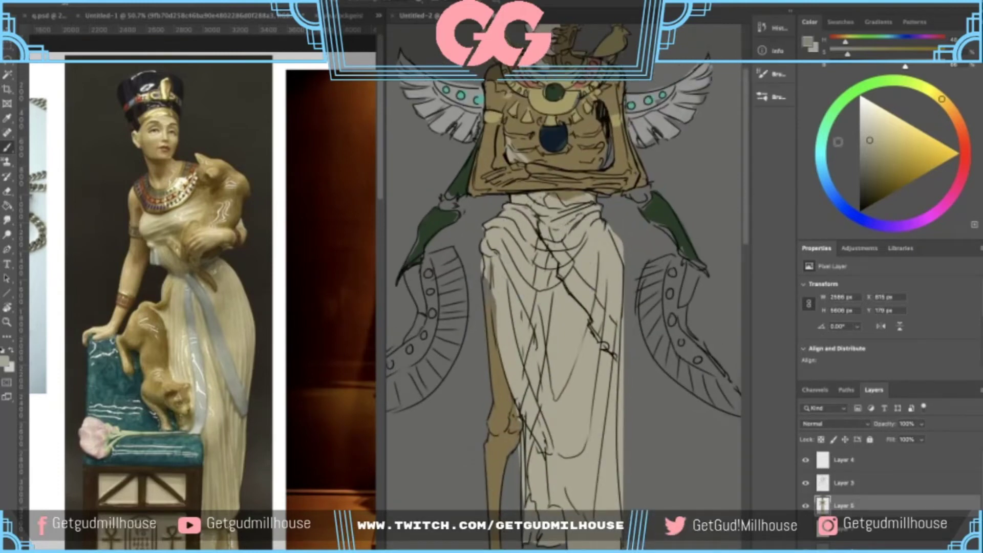
- Shift the color to a muted teal blue, fill the diagonal sash across the skirt and clear the selection
click(821, 148)
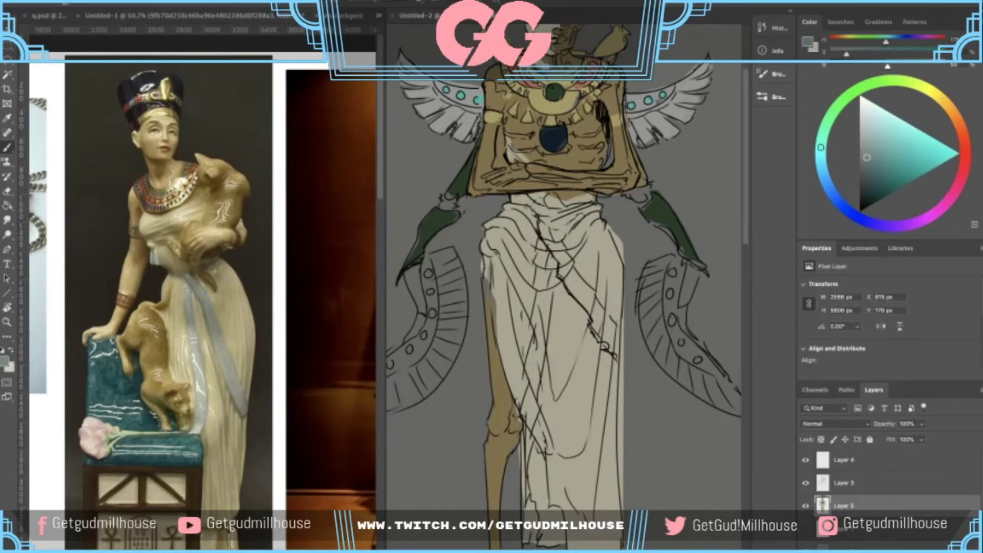
mouse_move(541, 230)
mouse_down()
mouse_move(535, 212)
mouse_move(574, 256)
mouse_move(544, 211)
mouse_up()
key(super+d)
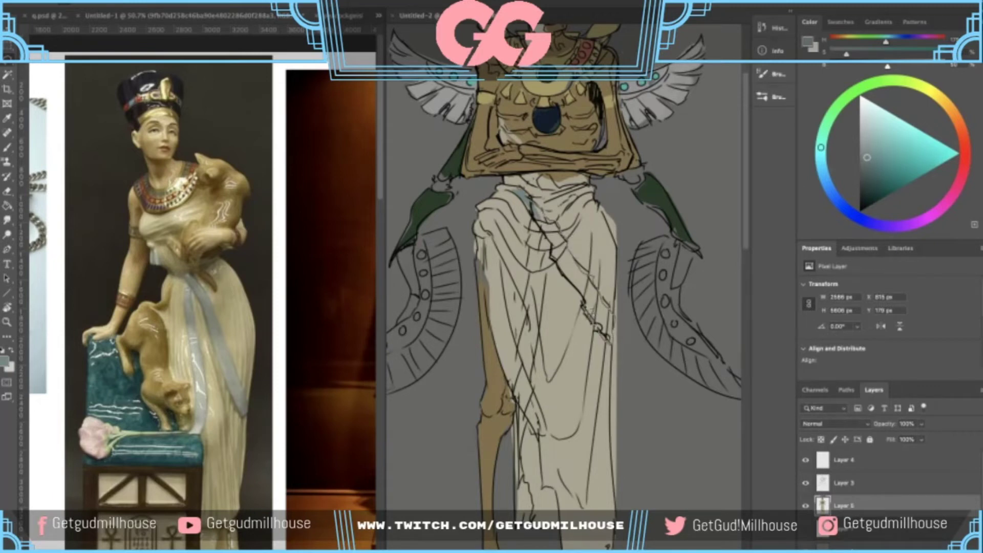
mouse_move(546, 241)
mouse_down()
mouse_move(543, 211)
mouse_move(524, 202)
mouse_up()
key(g)
click(553, 237)
key(ctrl+d)
key(b)
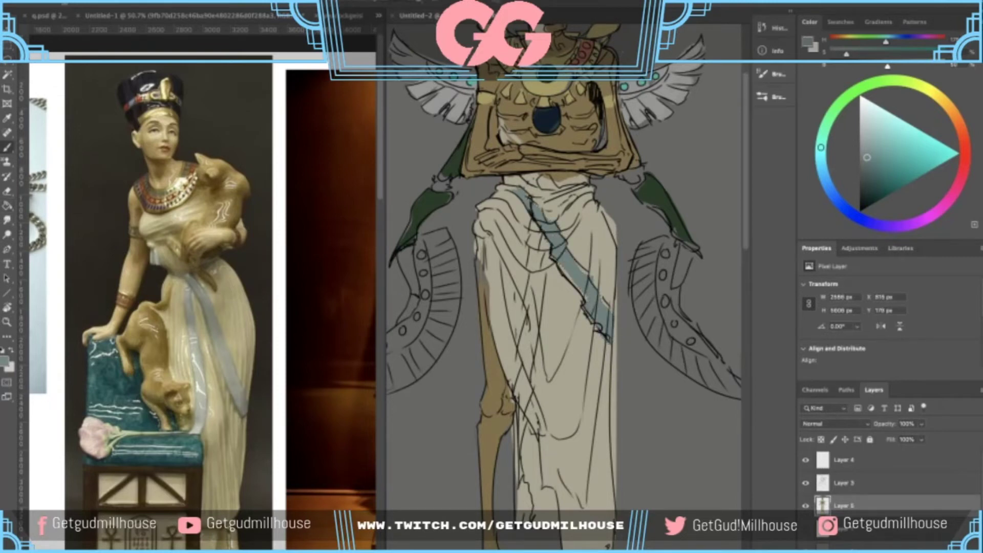
- Paint the second sash strip in the same muted blue, hanging down the skirt toward the bare knee
drag(569, 298, 561, 297)
drag(561, 297, 528, 274)
scroll(528, 275, up, 1)
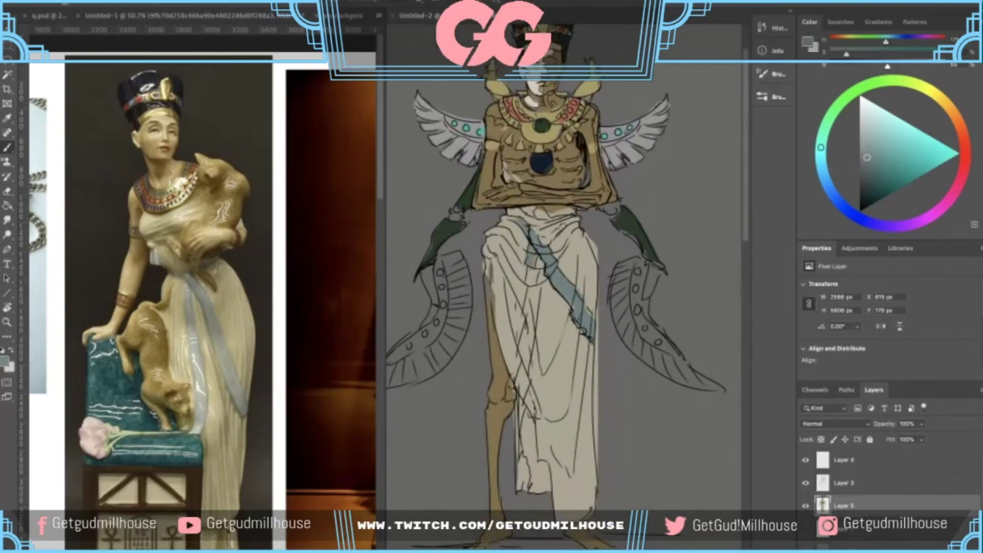
drag(531, 268, 520, 413)
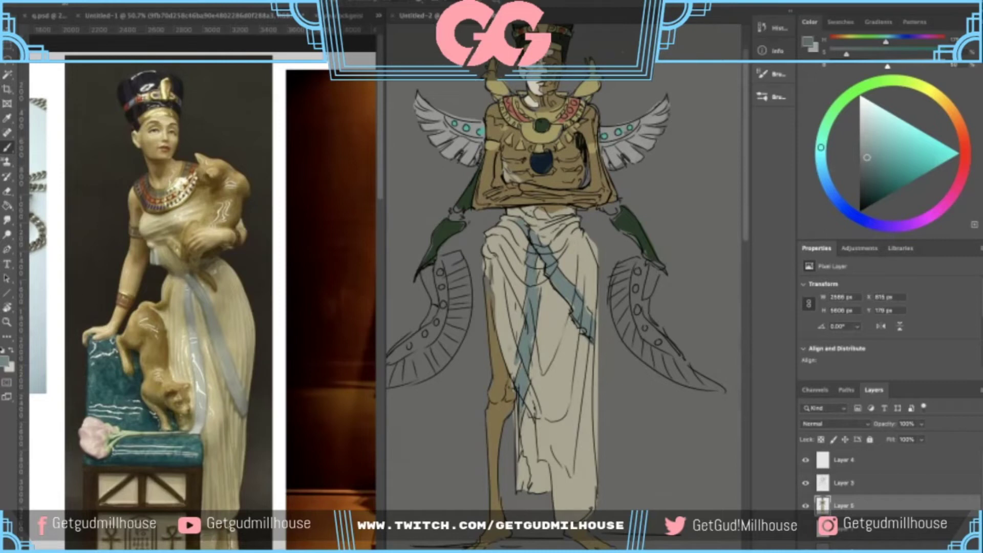
- Sample the skirt's beige and clean up the edges around the lower end of the hanging sash
alt+click(512, 349)
drag(517, 354, 535, 404)
scroll(519, 371, down, 1)
scroll(549, 362, down, 1)
scroll(550, 233, up, 2)
- Resample the beige and extend the pale wrapping along the lower ribs above the crossed arms
alt+click(519, 248)
drag(551, 256, 583, 258)
alt+click(559, 300)
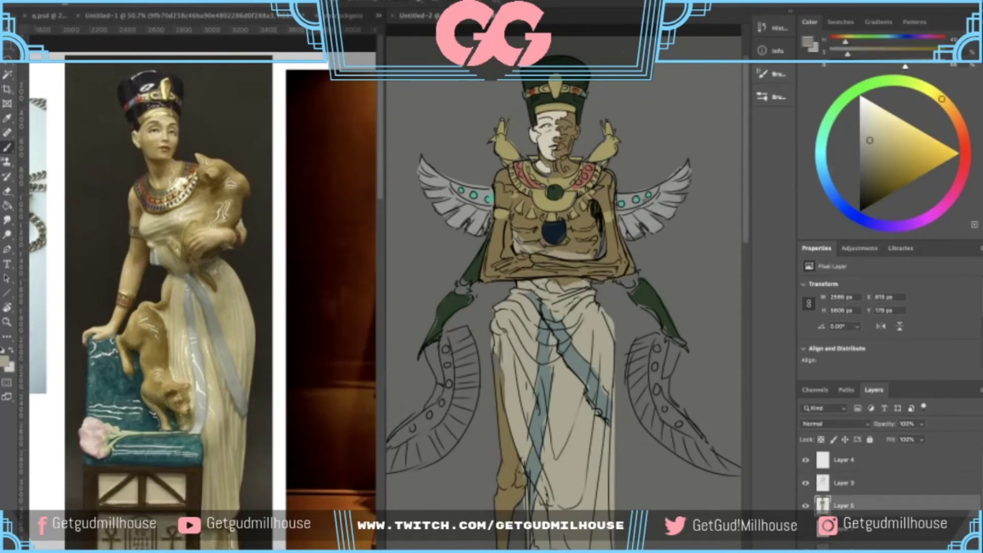
scroll(546, 286, down, 3)
drag(541, 301, 549, 265)
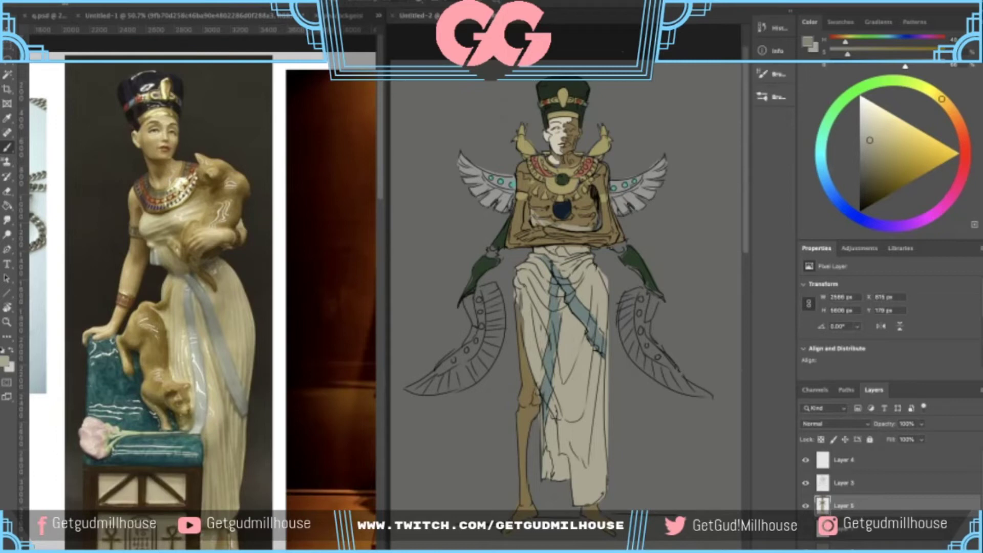
scroll(585, 165, up, 4)
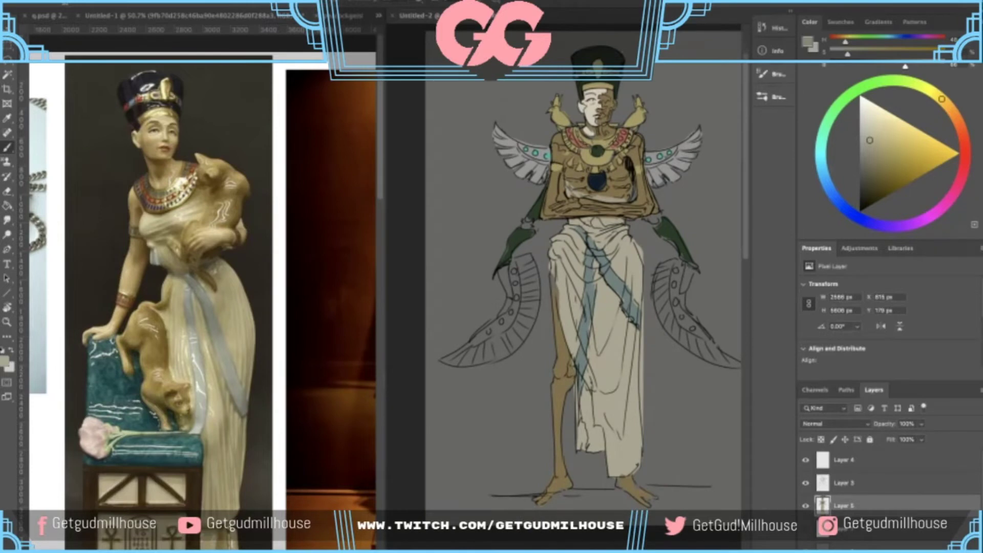
scroll(556, 169, down, 3)
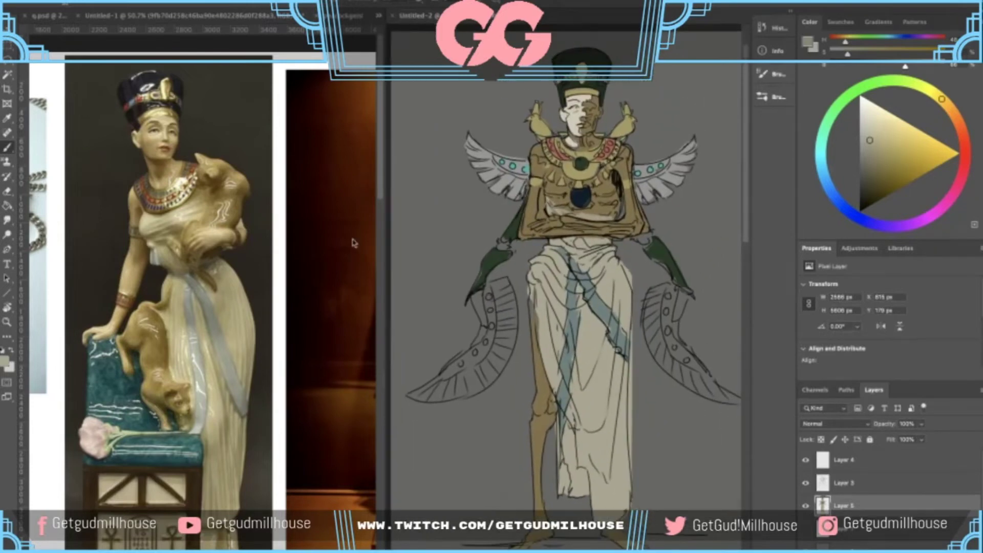
- Examine the mummy, statuette, beetle and winged pendant images on the reference board
click(306, 222)
drag(310, 218, 240, 262)
scroll(275, 427, down, 1)
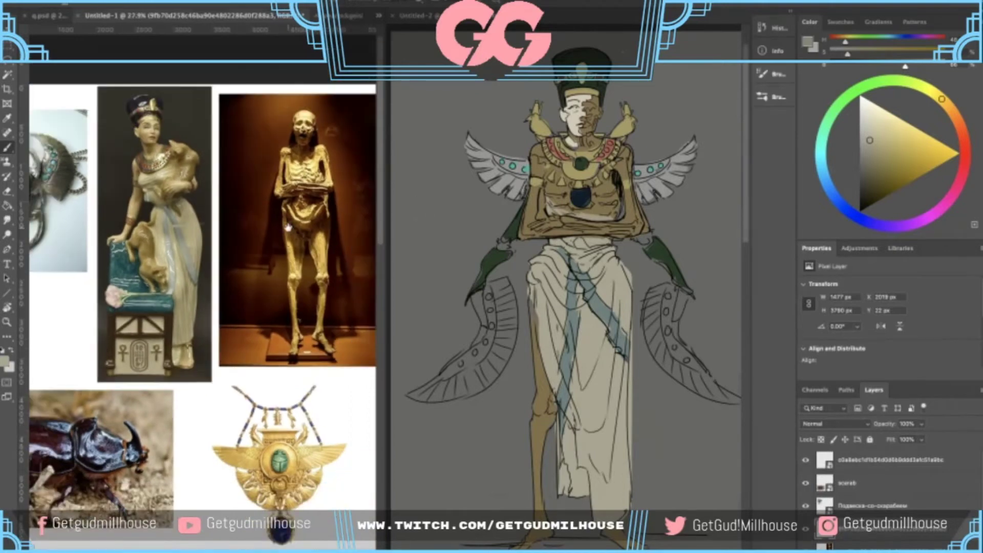
drag(288, 227, 329, 187)
scroll(324, 256, down, 1)
drag(319, 316, 297, 304)
scroll(308, 272, up, 1)
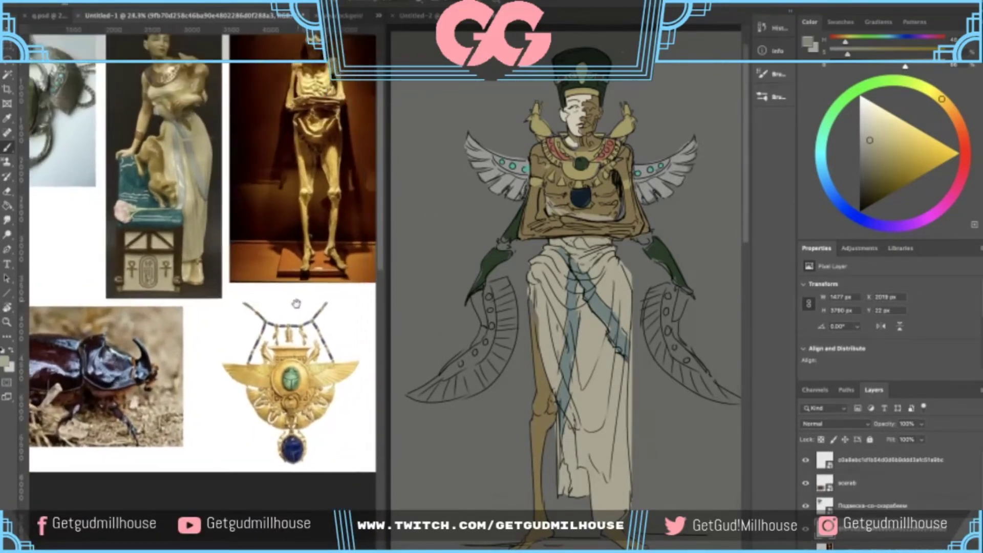
scroll(296, 303, up, 4)
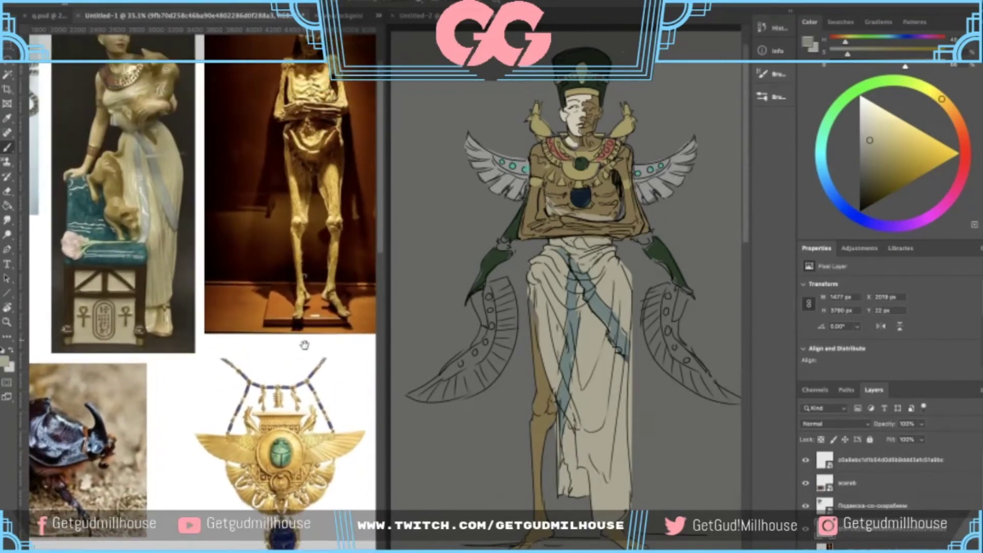
drag(305, 345, 321, 342)
- Sample the dark green of the beetle legs and fill in their upper joints beside the queen's elbows
click(498, 252)
scroll(515, 225, up, 2)
alt+click(496, 257)
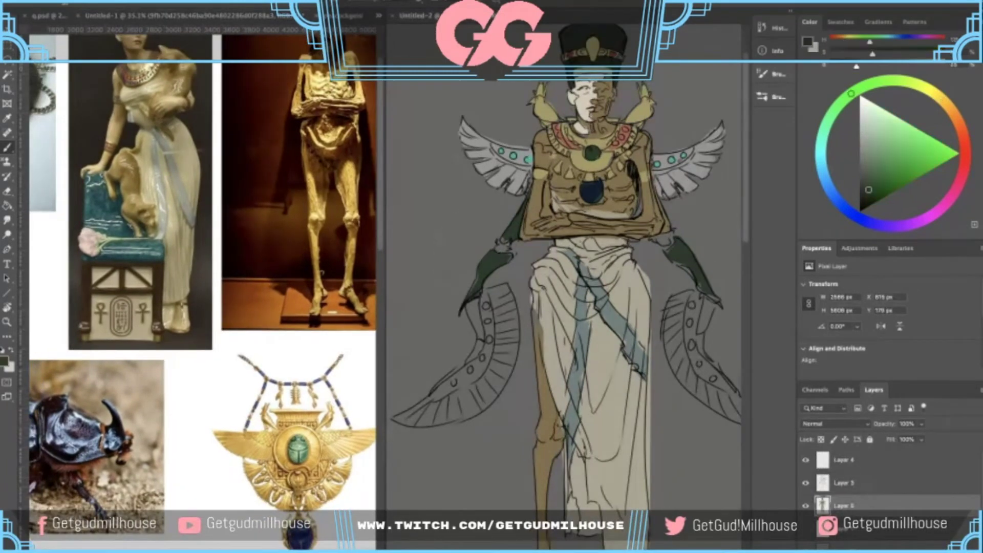
drag(653, 234, 668, 242)
scroll(664, 230, down, 5)
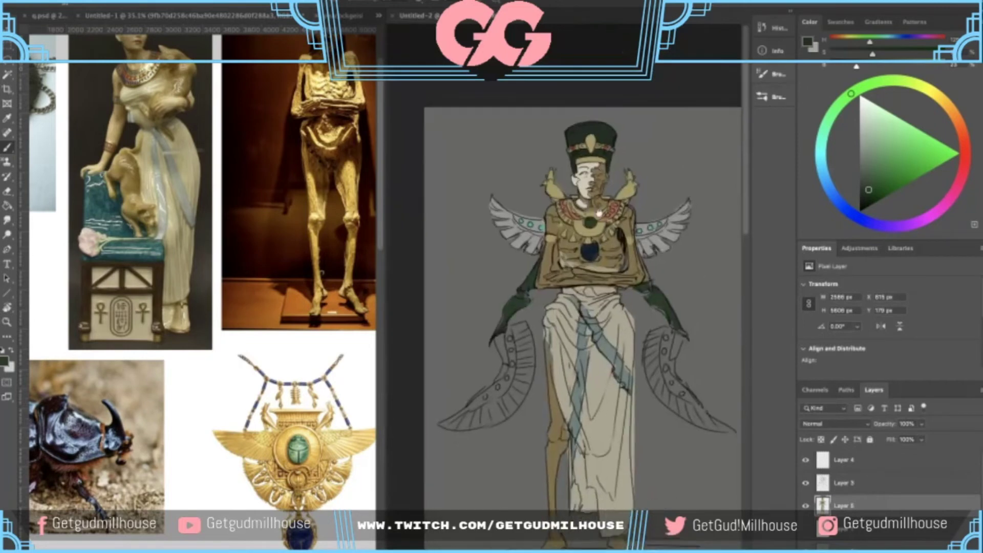
scroll(577, 239, up, 4)
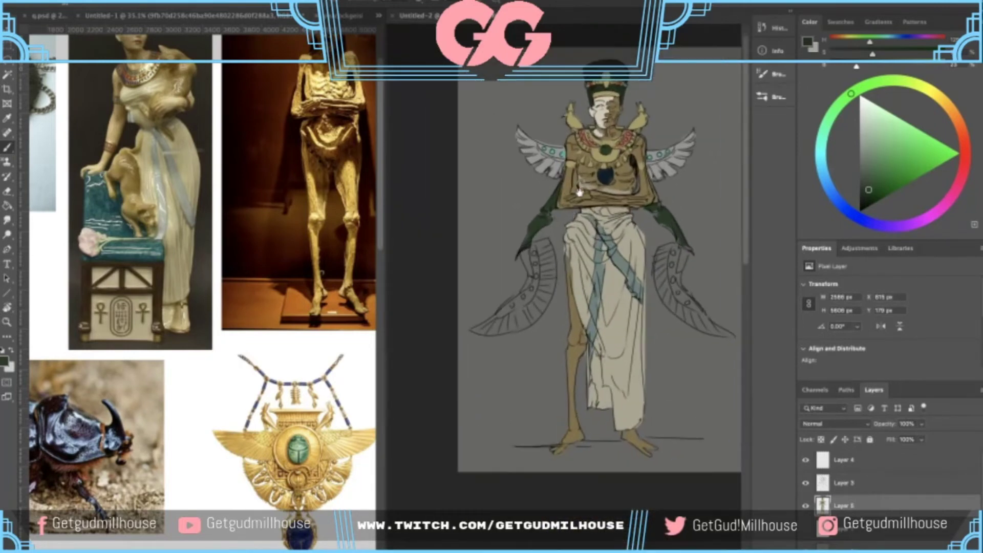
drag(567, 181, 584, 204)
- Using the beetle photo as reference, paint a dark green lower leg segment along the lower wing on the bare-leg side
click(274, 225)
drag(274, 225, 386, 211)
click(571, 219)
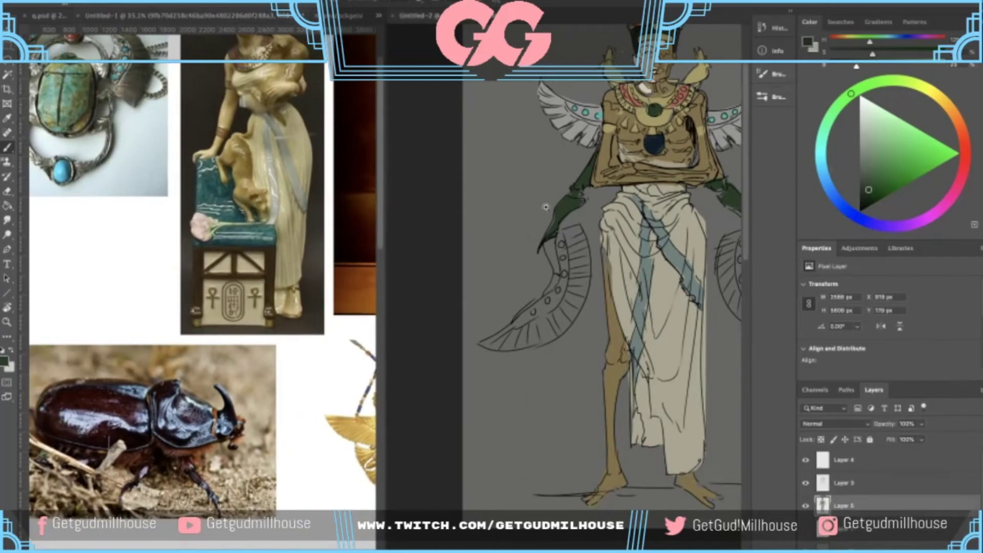
scroll(571, 219, up, 1)
mouse_move(550, 241)
mouse_down()
mouse_move(559, 279)
mouse_move(550, 252)
mouse_up()
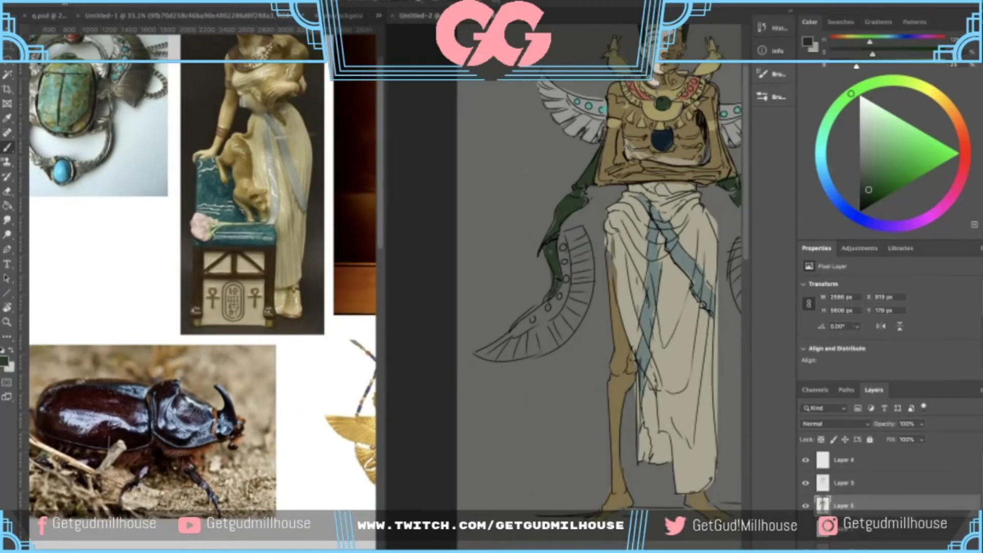
key(super+z)
drag(546, 299, 517, 324)
- Paint the matching dark green lower leg segment along the lower wing on the opposite side
drag(585, 292, 423, 281)
drag(616, 234, 601, 266)
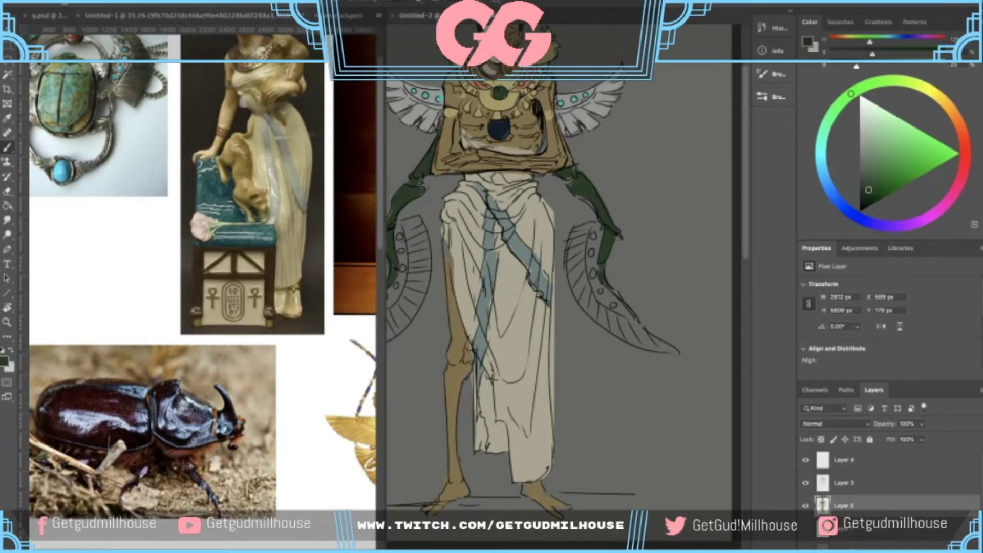
drag(608, 288, 620, 304)
mouse_move(620, 286)
super+mouse_down()
mouse_move(577, 311)
mouse_move(630, 280)
super+mouse_up()
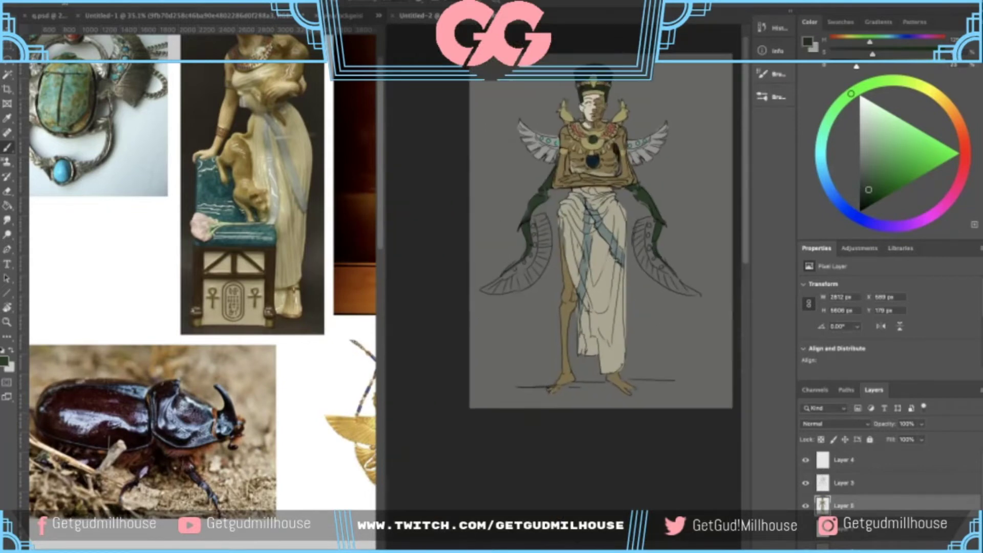
super+drag(517, 256, 534, 243)
- Select both lower wings and fill them with the pale grey sampled from the upper wings
mouse_move(484, 298)
mouse_down()
mouse_move(535, 257)
mouse_move(536, 213)
mouse_move(558, 206)
mouse_move(567, 260)
mouse_move(548, 294)
mouse_move(473, 310)
mouse_up()
drag(533, 255, 452, 236)
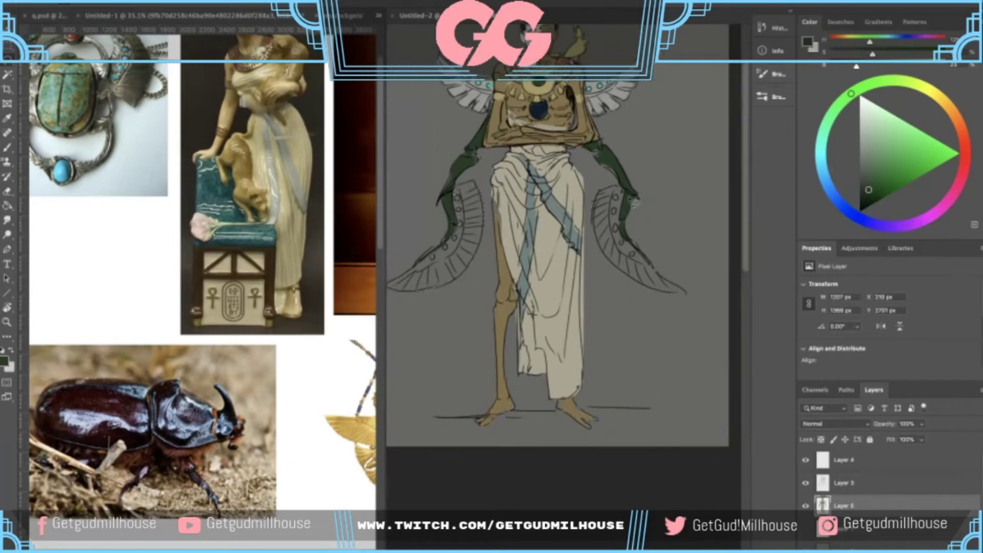
mouse_move(621, 193)
mouse_down()
mouse_move(596, 206)
mouse_move(616, 268)
mouse_move(688, 297)
mouse_move(624, 239)
mouse_move(621, 191)
mouse_up()
key(b)
key(g)
click(478, 214)
key(ctrl+z)
key(b)
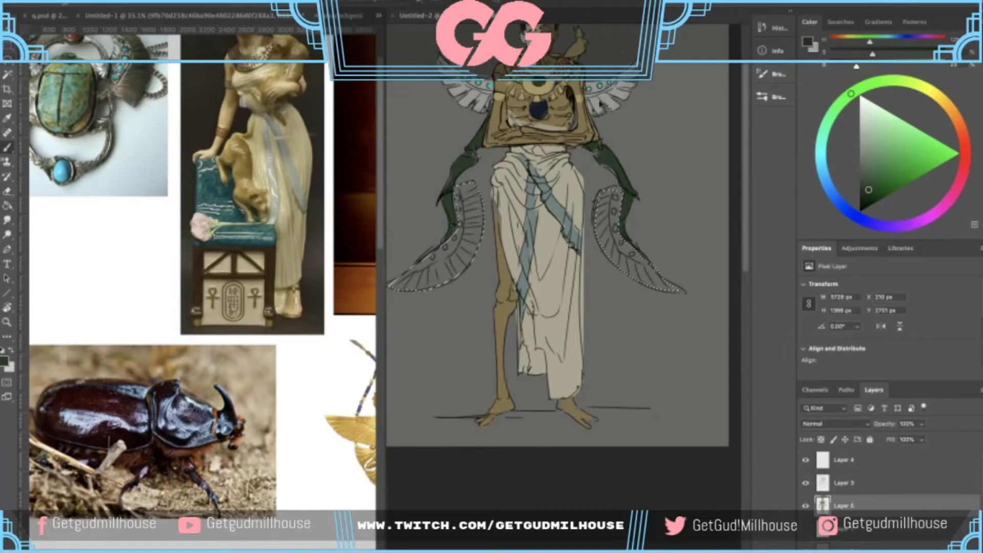
alt+click(598, 105)
key(g)
click(481, 214)
click(604, 215)
key(ctrl+d)
- Touch up the inner edge of the lower wing on the bare-leg side with pale grey and black
mouse_move(544, 230)
mouse_down()
mouse_move(520, 250)
mouse_move(513, 244)
mouse_move(520, 301)
mouse_up()
drag(489, 197, 527, 199)
key(b)
drag(493, 321, 501, 212)
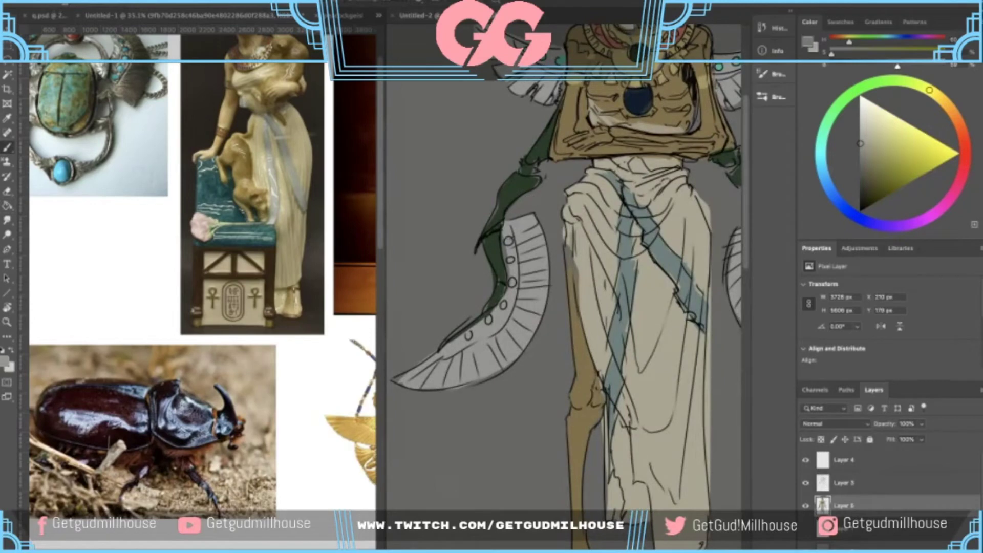
key(d)
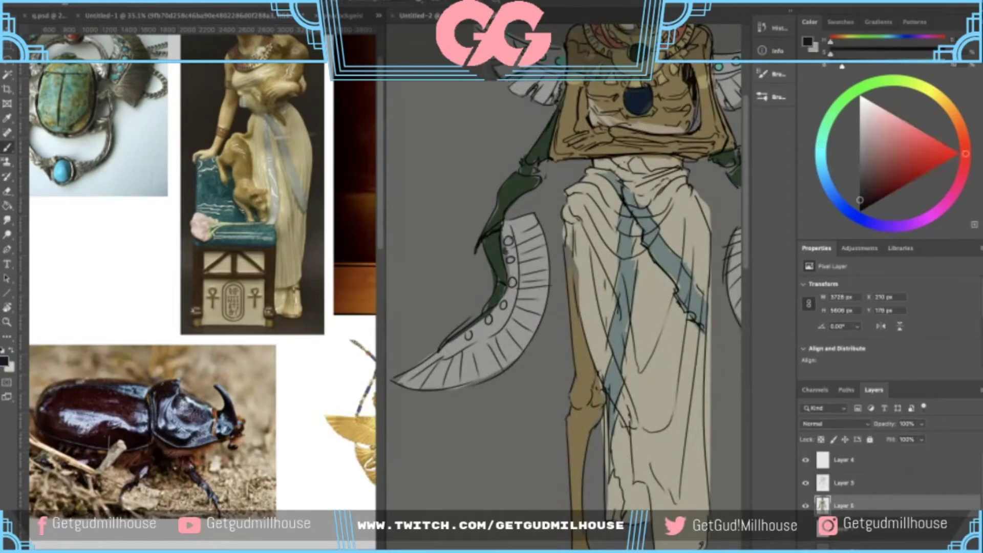
mouse_move(508, 241)
mouse_down()
mouse_move(501, 304)
mouse_move(509, 253)
mouse_up()
- Sample the turquoise of the upper wing gems and fill in the round gems of the lower wing on the bare-leg side
alt+click(535, 121)
alt+click(535, 119)
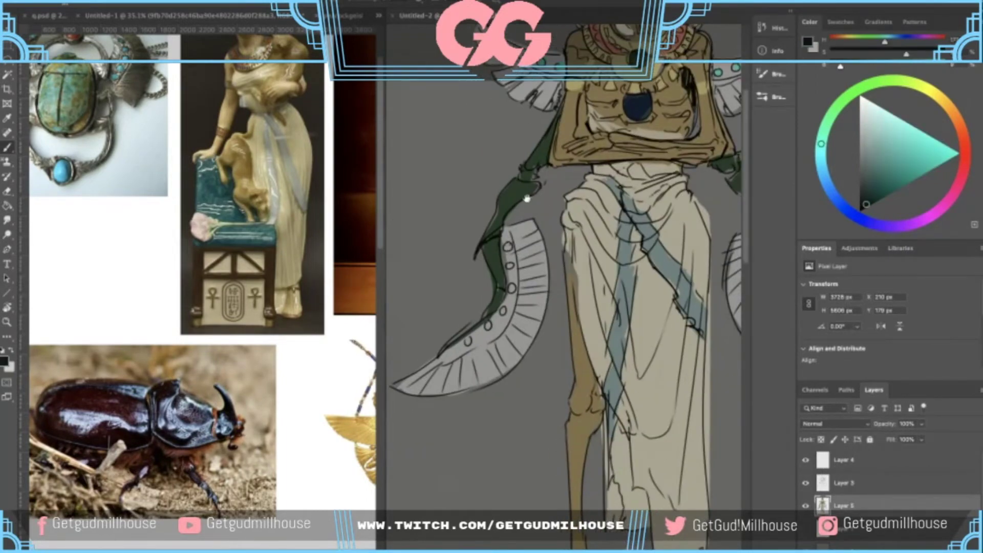
drag(527, 198, 515, 223)
drag(518, 112, 530, 110)
alt+click(541, 87)
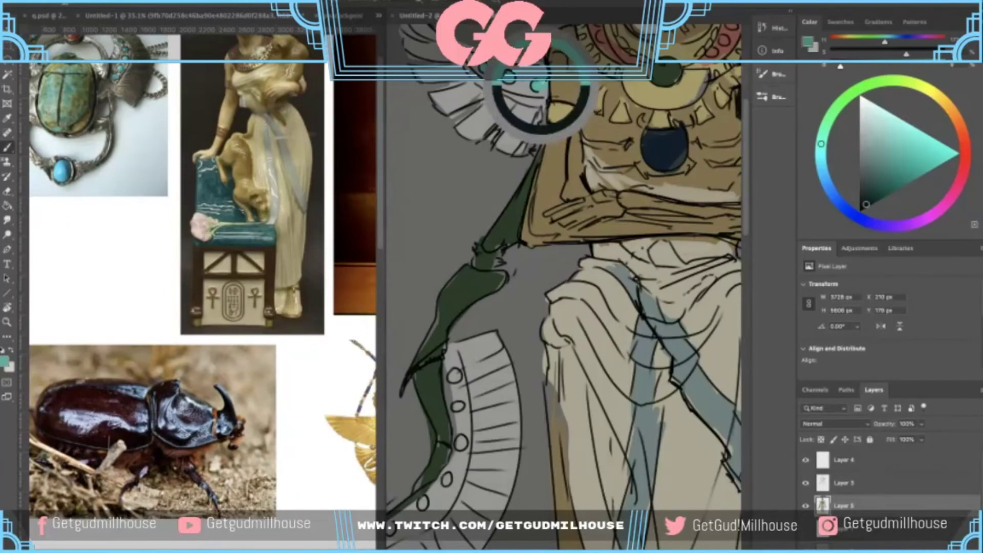
drag(529, 199, 515, 204)
alt+click(534, 118)
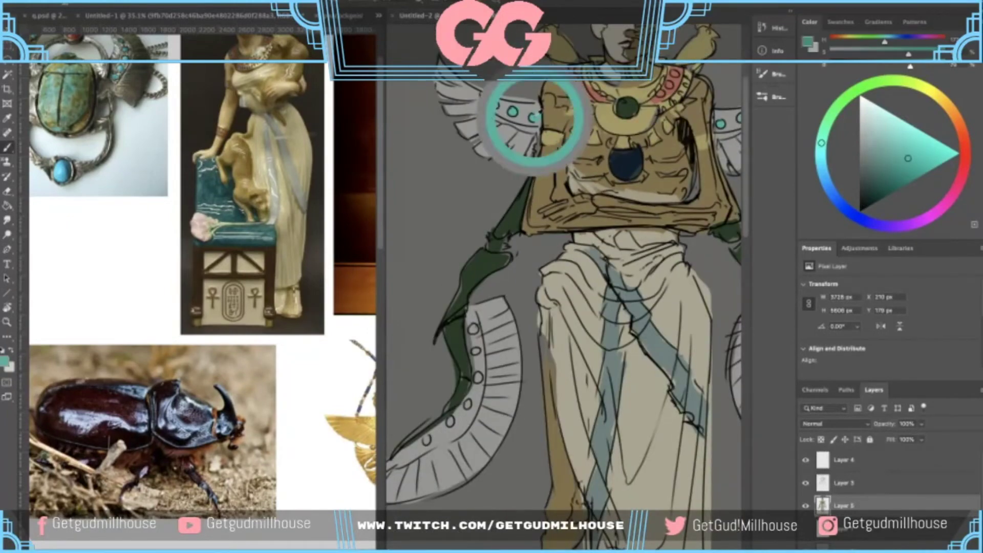
scroll(512, 233, down, 2)
scroll(496, 218, up, 2)
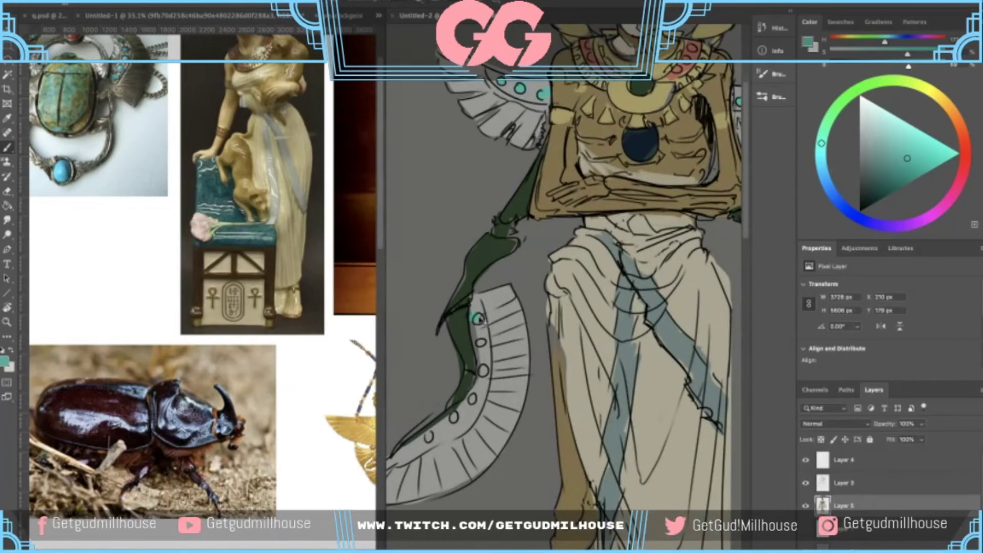
drag(477, 319, 495, 199)
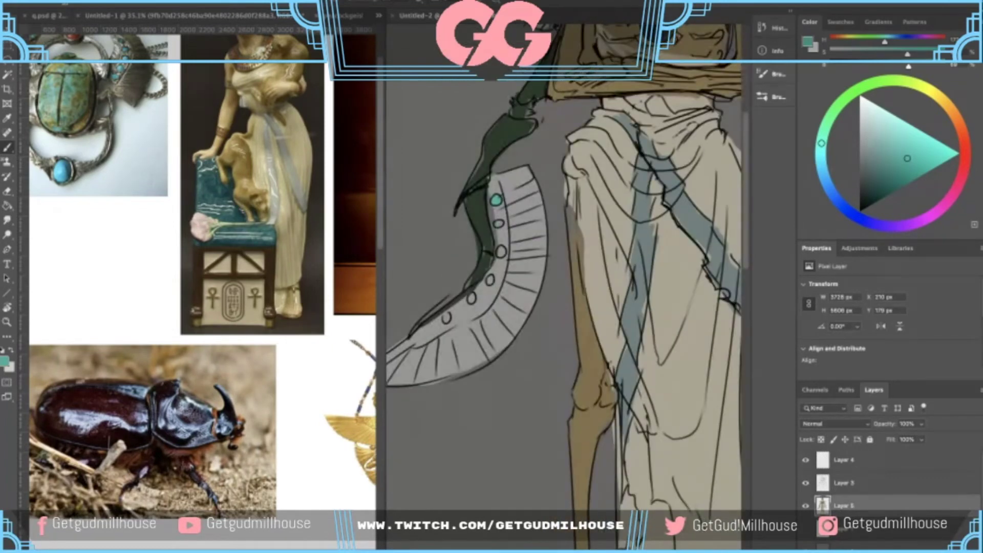
drag(486, 286, 509, 239)
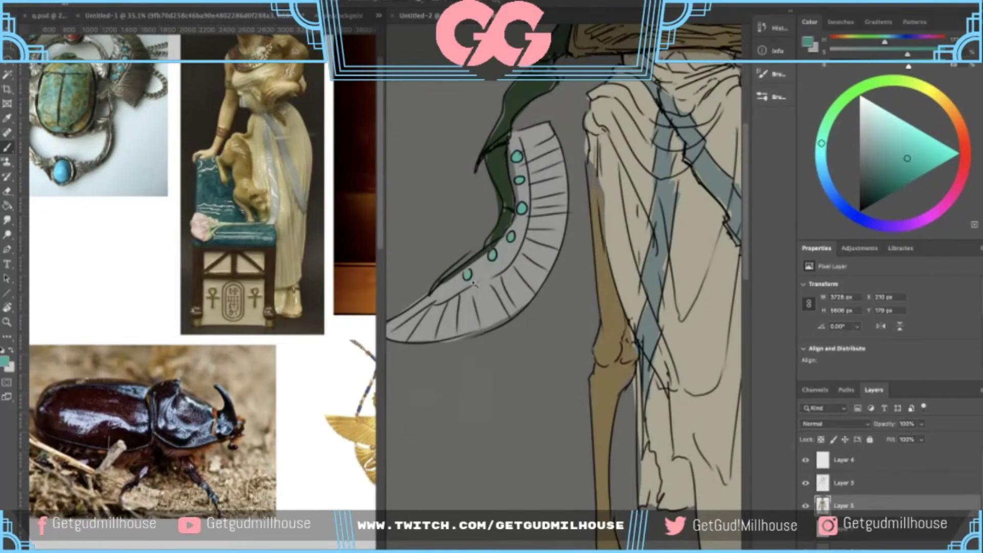
- Fill the round gems of the opposite lower wing with the same turquoise
scroll(473, 283, down, 3)
scroll(610, 189, up, 3)
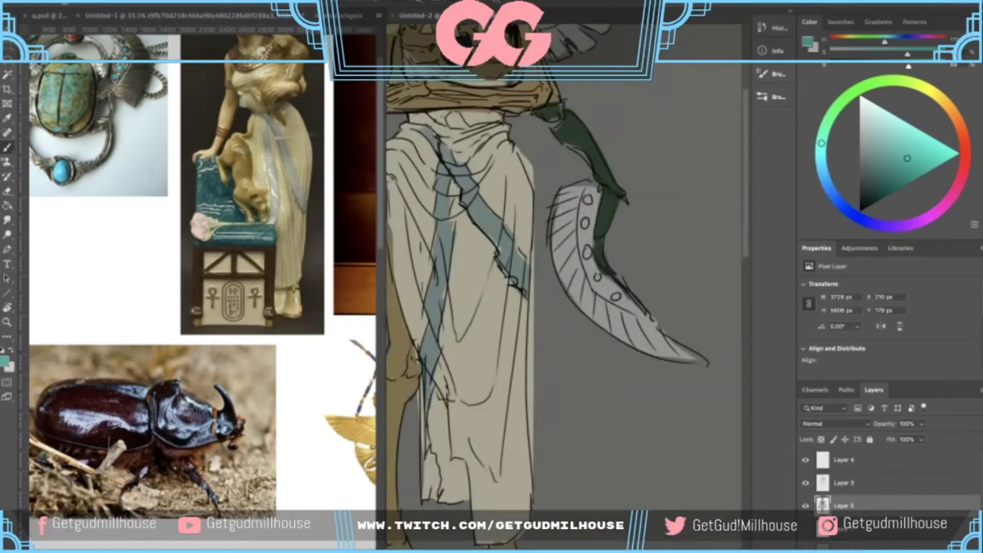
click(585, 224)
scroll(577, 313, down, 4)
scroll(577, 287, up, 1)
scroll(573, 291, down, 1)
drag(573, 292, 574, 302)
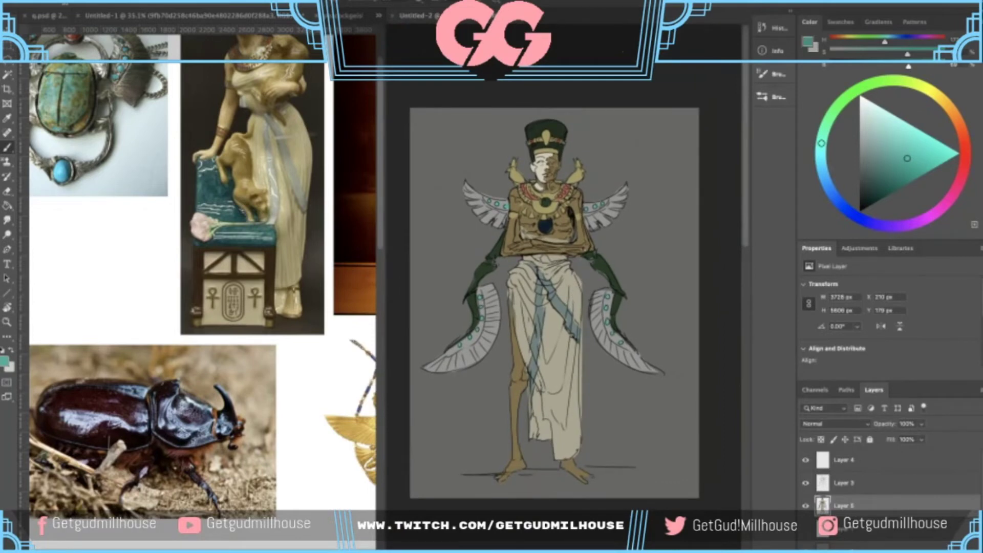
- Clean up the edge between the crossed forearms and the skirt's waist using the sampled skin brown and cloth cream
scroll(565, 170, up, 2)
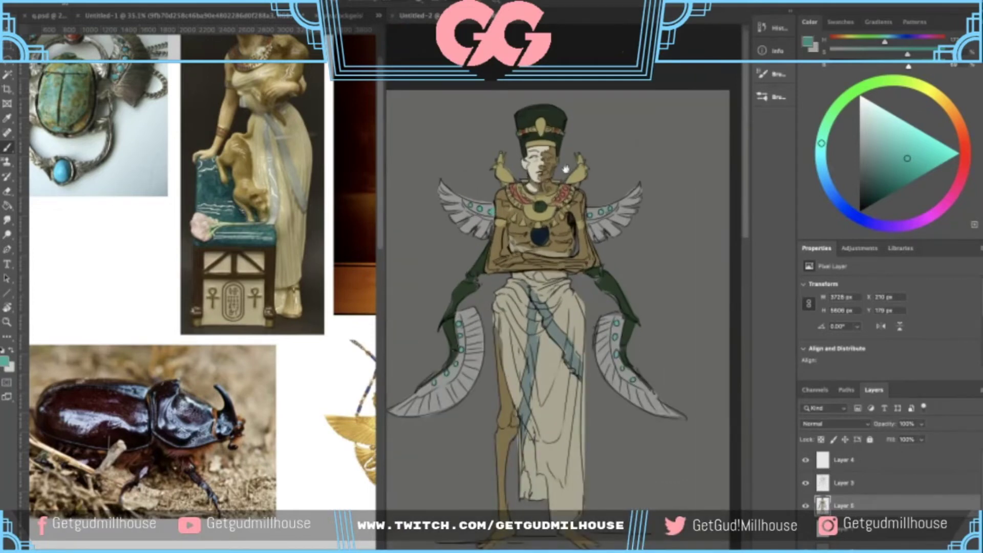
alt+click(511, 269)
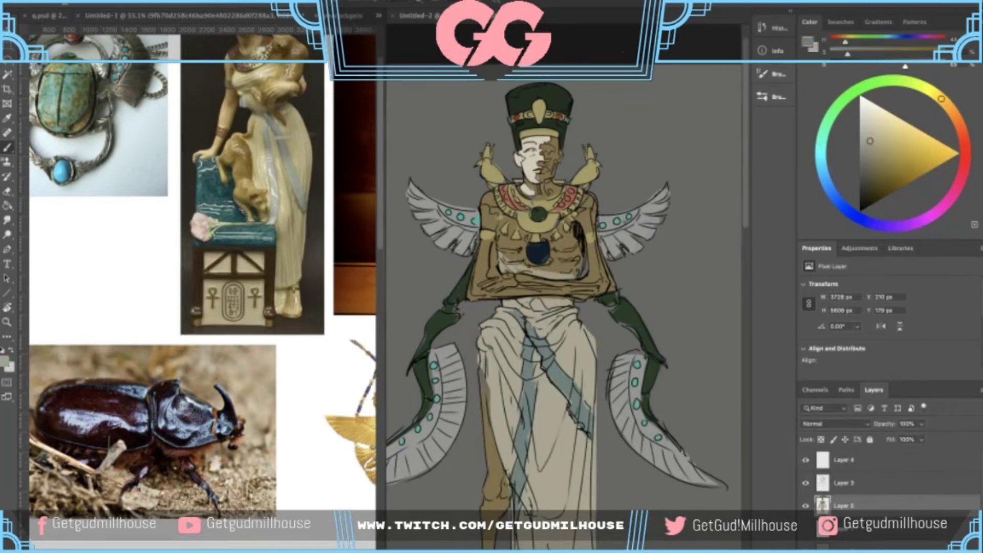
key(ctrl+z)
alt+click(535, 291)
key(z)
mouse_move(555, 296)
mouse_down()
mouse_move(588, 300)
mouse_move(575, 303)
mouse_up()
key(b)
alt+click(521, 291)
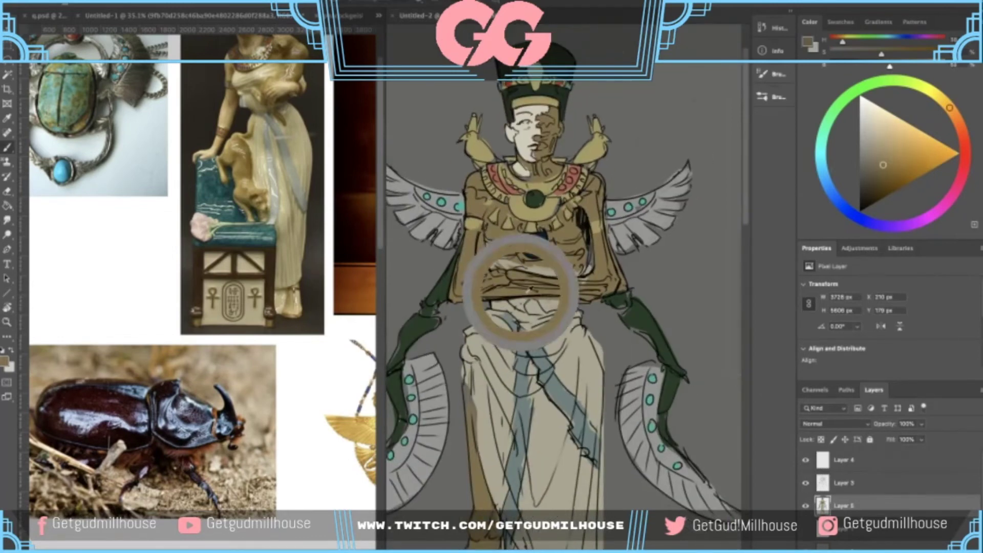
alt+click(551, 303)
drag(528, 299, 561, 300)
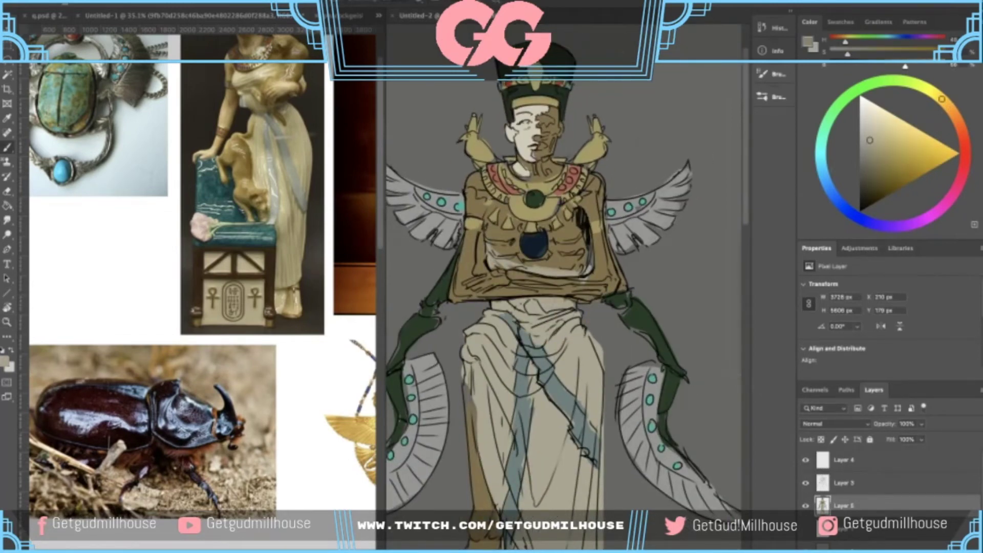
scroll(538, 279, down, 1)
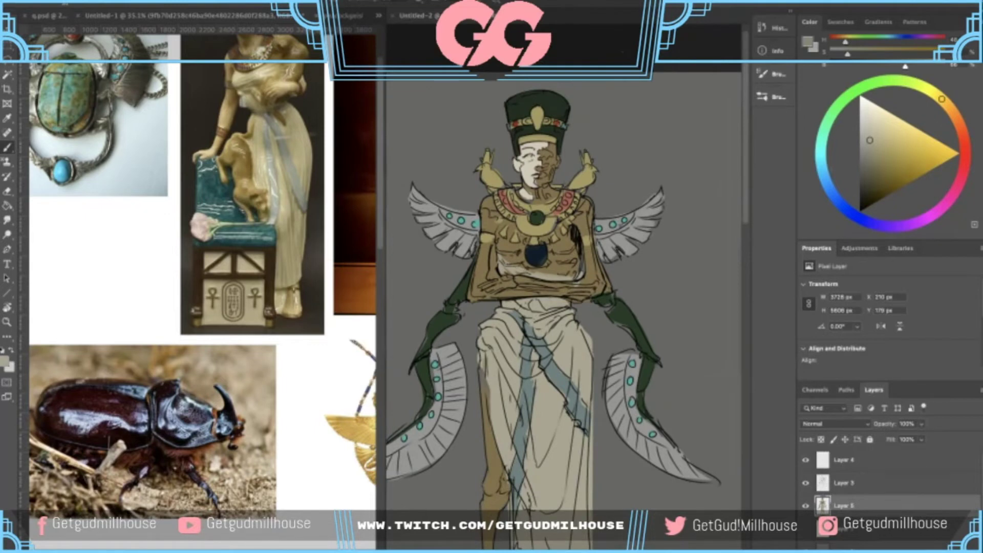
drag(507, 267, 544, 271)
scroll(573, 281, down, 3)
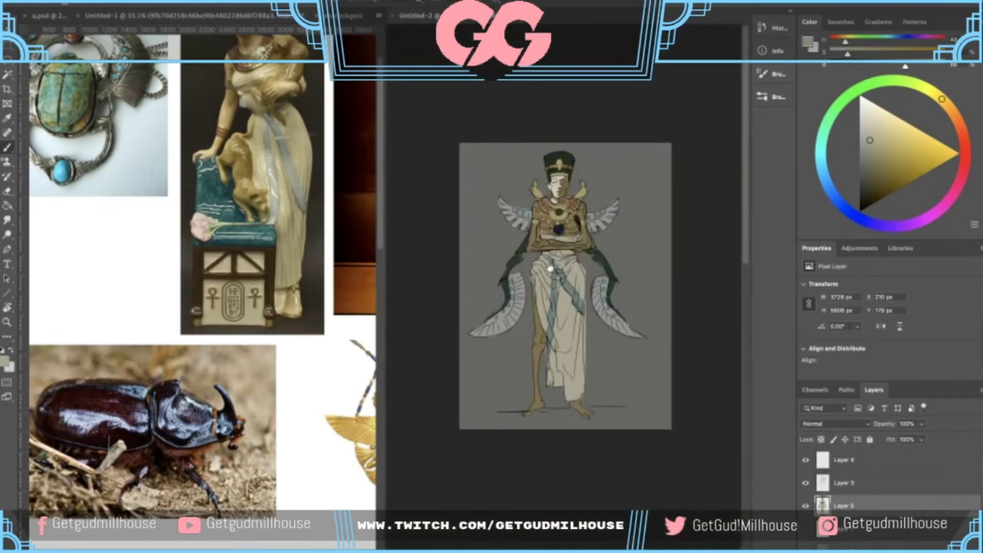
- Select the white half of the face and neck and fill it with a slightly darker, warm cream skin tone
scroll(590, 212, up, 2)
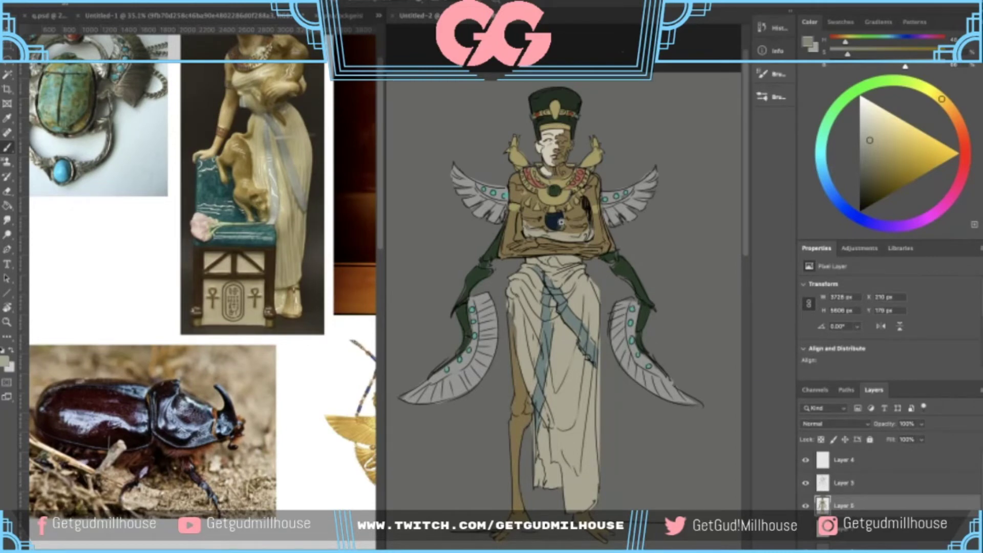
scroll(561, 221, up, 2)
alt+click(558, 148)
drag(489, 219, 500, 218)
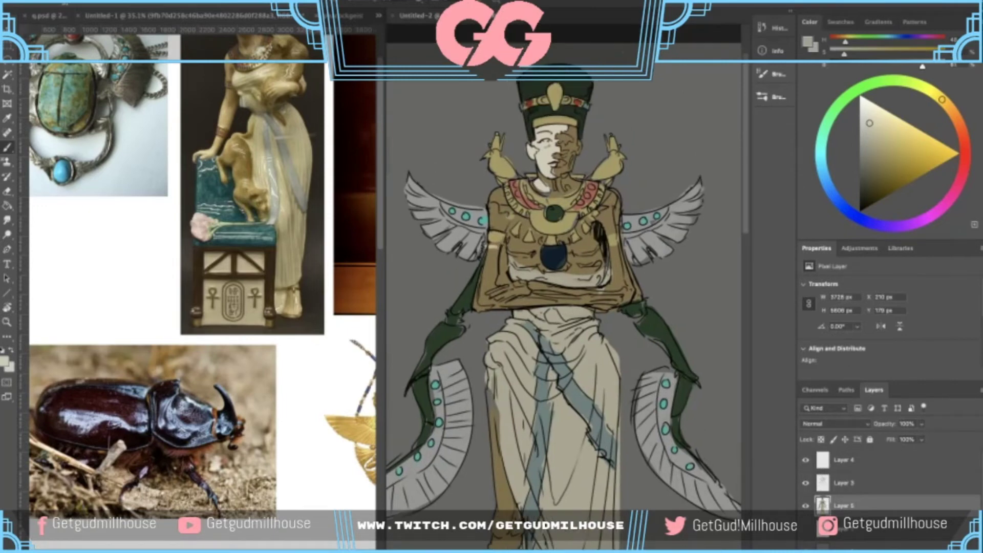
scroll(551, 129, up, 3)
key(g)
key(w)
click(545, 156)
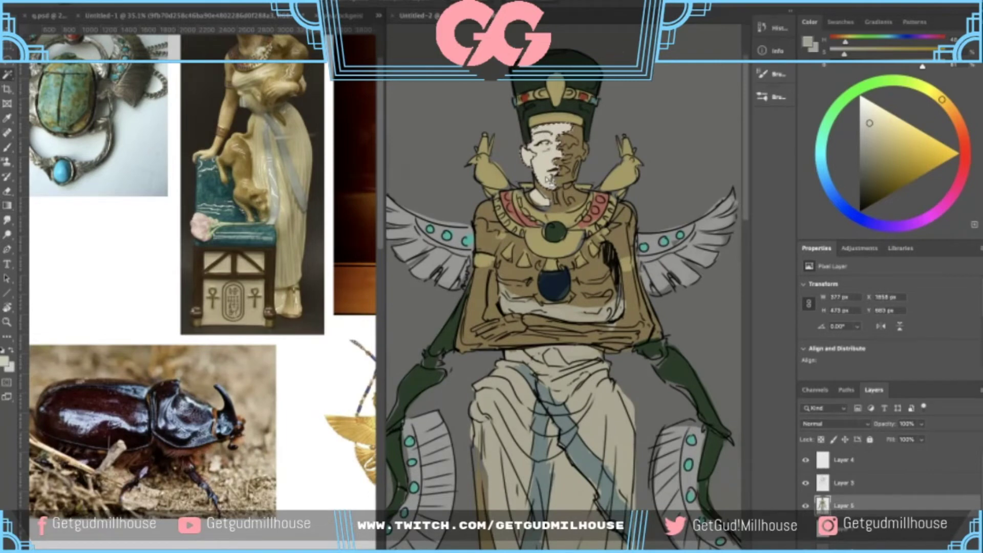
shift+click(538, 198)
key(b)
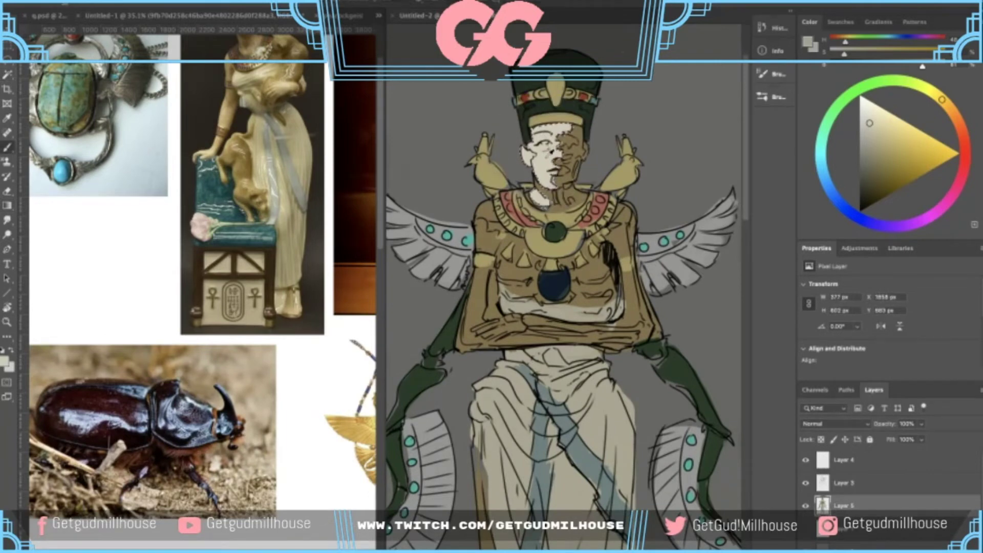
click(869, 139)
drag(869, 138, 867, 140)
key(g)
click(551, 151)
key(ctrl+z)
click(874, 136)
click(554, 160)
scroll(554, 190, down, 2)
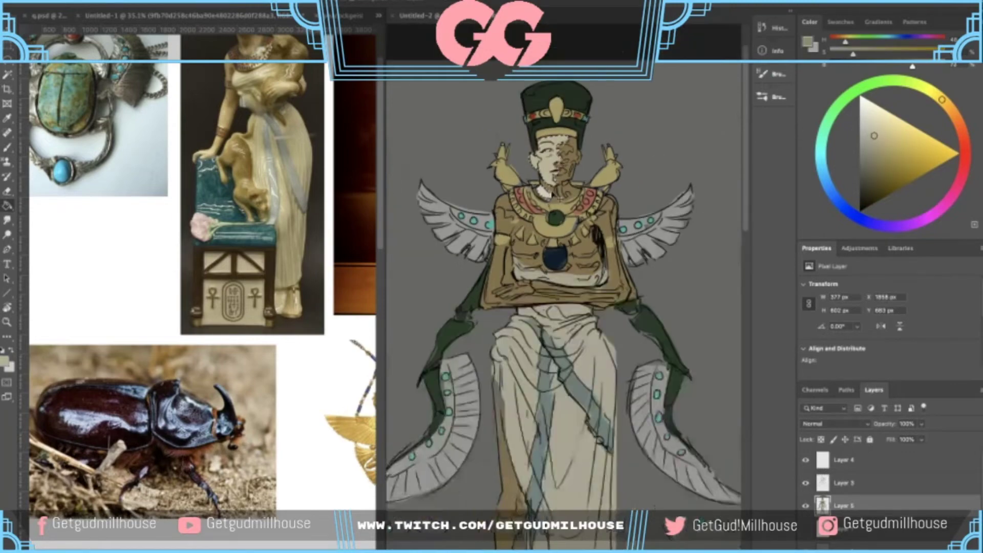
- Paint a cream skin area on the arm between the armband and elbow on the bare-leg side
scroll(547, 198, up, 3)
scroll(534, 223, down, 1)
key(b)
mouse_move(491, 243)
mouse_down()
mouse_move(479, 287)
mouse_move(489, 297)
mouse_move(469, 321)
mouse_up()
drag(469, 321, 499, 226)
key(e)
key(b)
alt+click(516, 225)
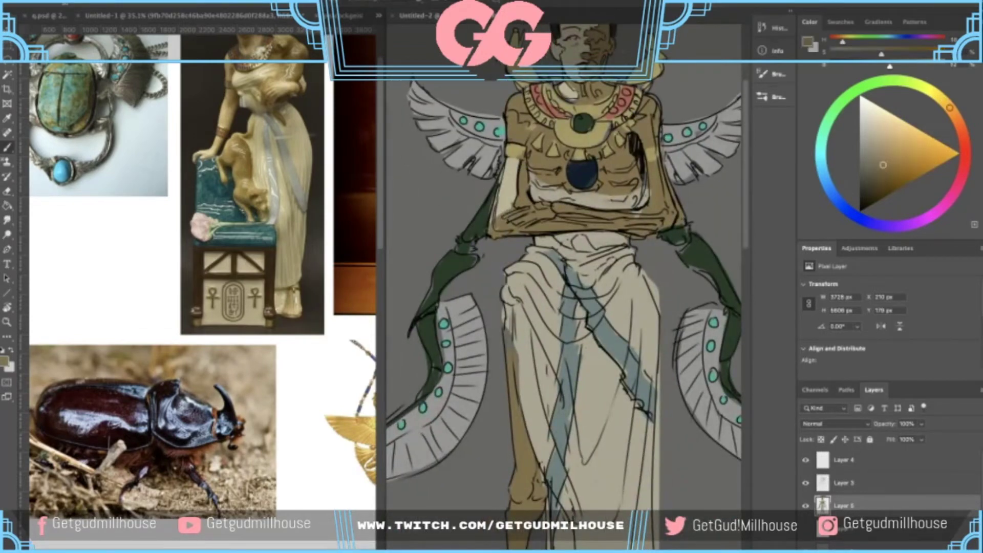
- Sample the arm's cream and add patches of it to the shoulder and the opposite arm
alt+click(510, 180)
mouse_move(525, 123)
mouse_down()
mouse_move(519, 185)
mouse_move(501, 171)
mouse_move(502, 198)
mouse_move(491, 187)
mouse_up()
key(ctrl+z)
mouse_move(600, 210)
mouse_down()
mouse_move(594, 202)
mouse_move(612, 252)
mouse_move(600, 291)
mouse_move(613, 232)
mouse_move(583, 239)
mouse_up()
drag(579, 301, 593, 229)
drag(617, 190, 574, 223)
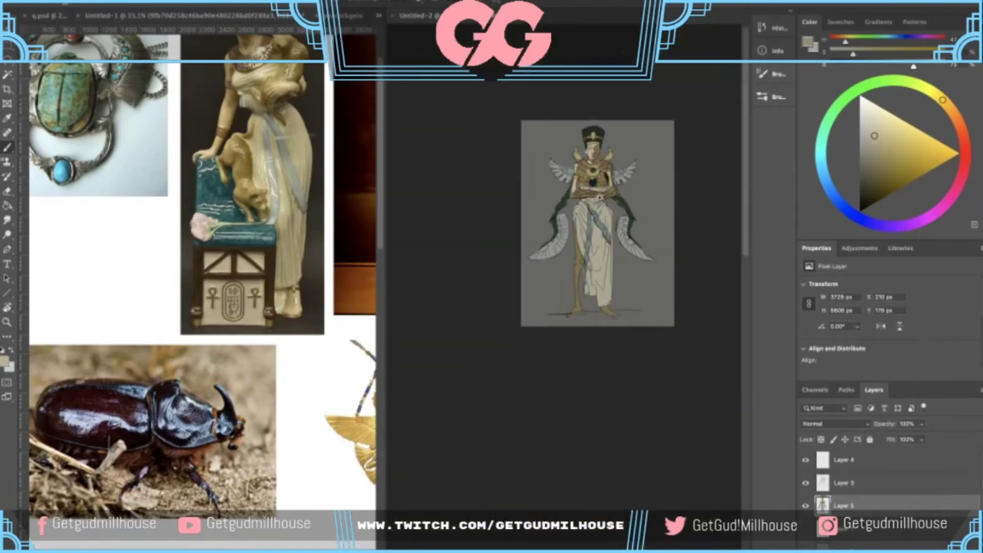
- Paint a cream skin patch on the exposed thigh above the knee, redoing the first strokes
scroll(574, 222, up, 6)
drag(567, 274, 570, 262)
drag(535, 215, 544, 318)
key(ctrl+z)
key(ctrl+z)
key(ctrl+z)
mouse_move(536, 253)
mouse_down()
mouse_move(548, 444)
mouse_move(527, 282)
mouse_up()
scroll(551, 361, down, 1)
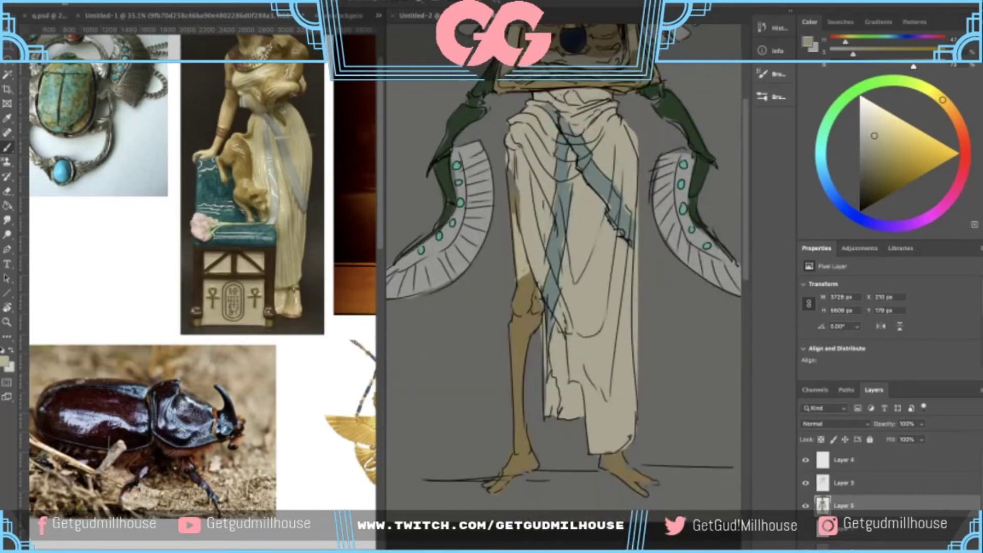
- Paint cream skin down the bare shin from below the knee towards the ankle, leaving brown at the knee
scroll(525, 297, down, 3)
scroll(515, 335, up, 3)
drag(512, 307, 522, 371)
key(e)
scroll(529, 429, up, 1)
scroll(529, 429, down, 1)
key(b)
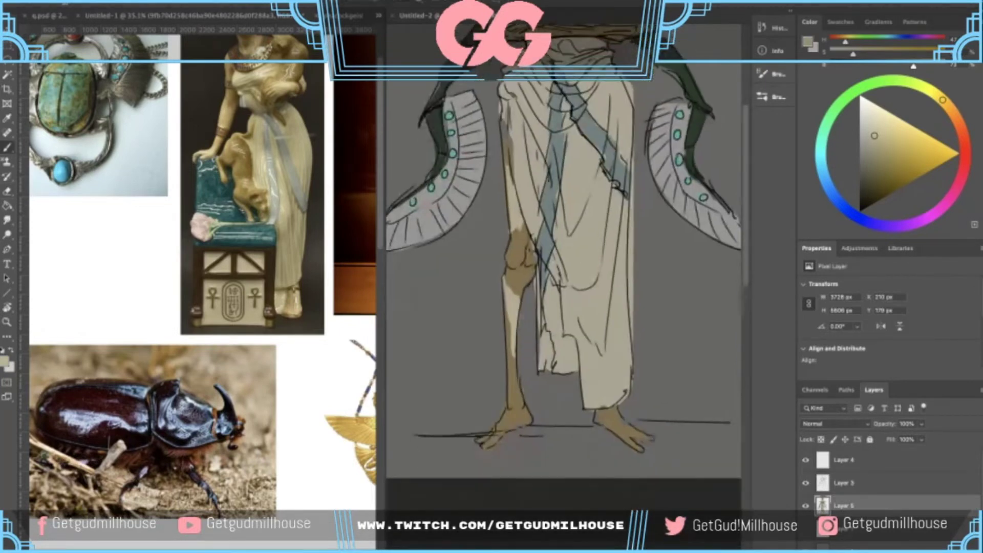
alt+click(516, 307)
drag(524, 303, 519, 437)
scroll(519, 437, down, 2)
drag(563, 266, 535, 271)
drag(537, 283, 550, 239)
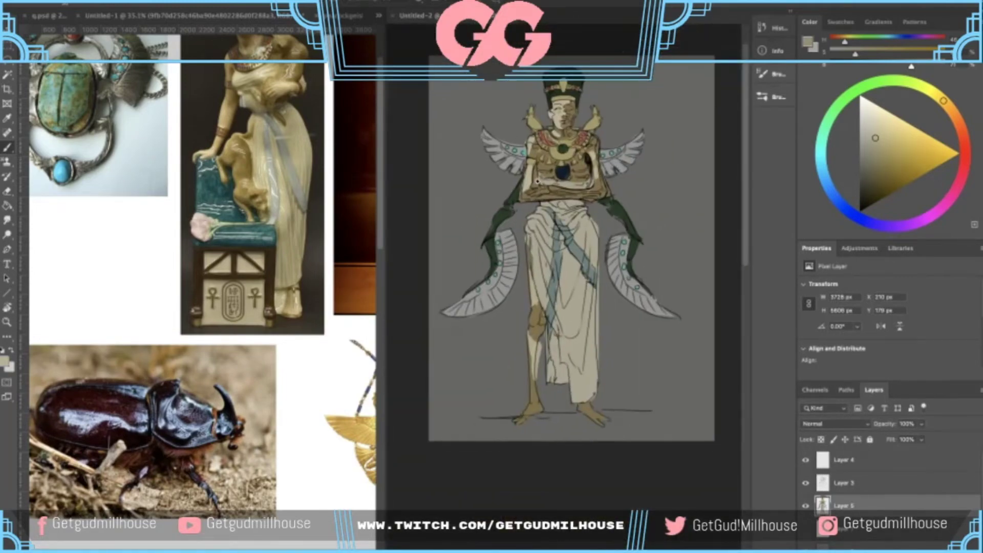
drag(536, 182, 547, 164)
- Using the statuette as reference, sample the sash's grey-blue and paint a matching band across the skirt's waist
click(261, 212)
scroll(261, 220, down, 2)
drag(257, 238, 226, 283)
click(547, 206)
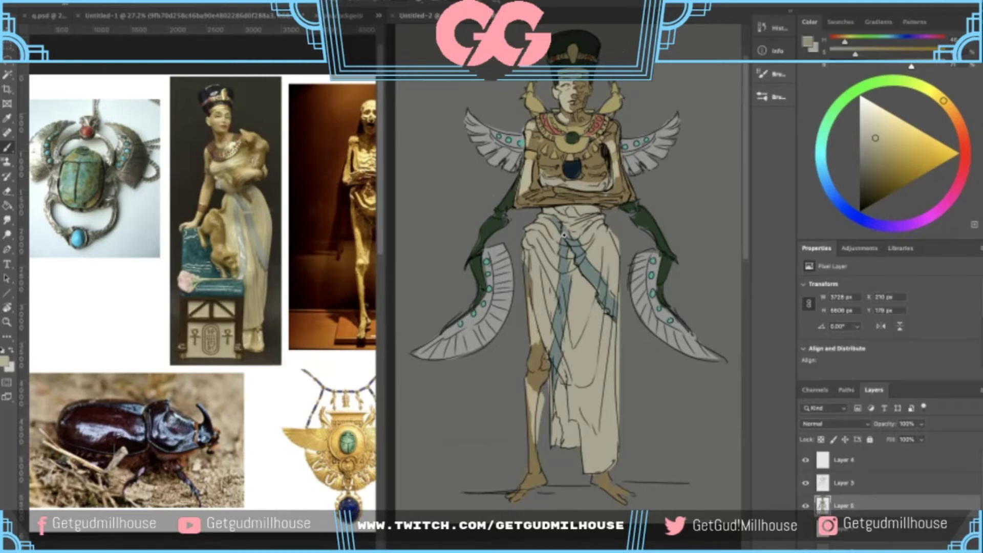
scroll(563, 235, down, 1)
scroll(570, 205, up, 2)
alt+click(547, 230)
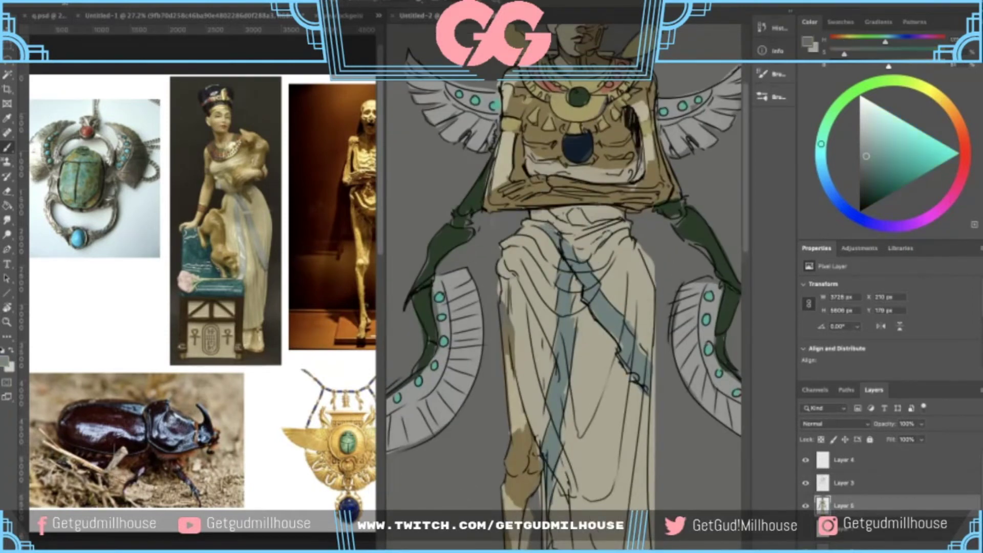
mouse_move(549, 220)
mouse_down()
mouse_move(592, 229)
mouse_move(622, 215)
mouse_up()
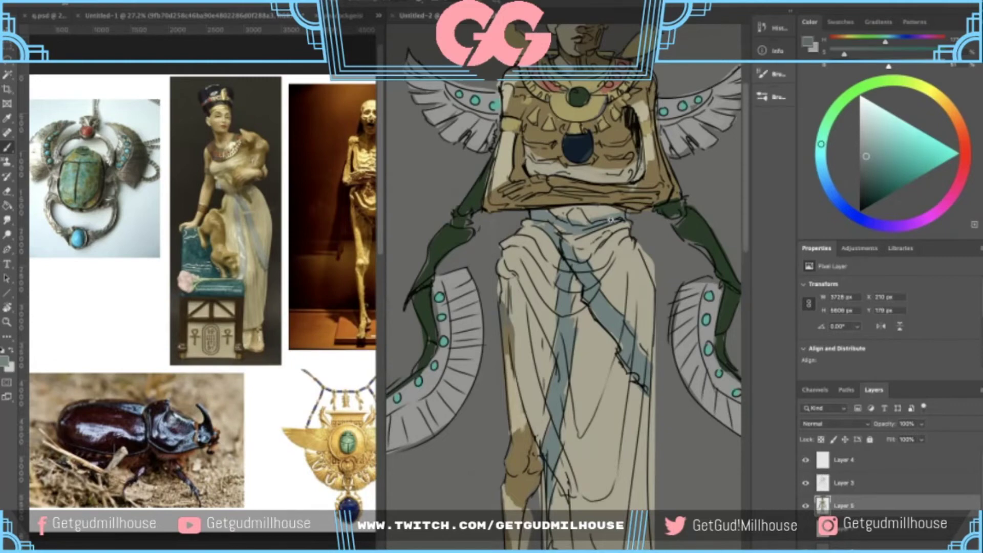
scroll(610, 219, down, 5)
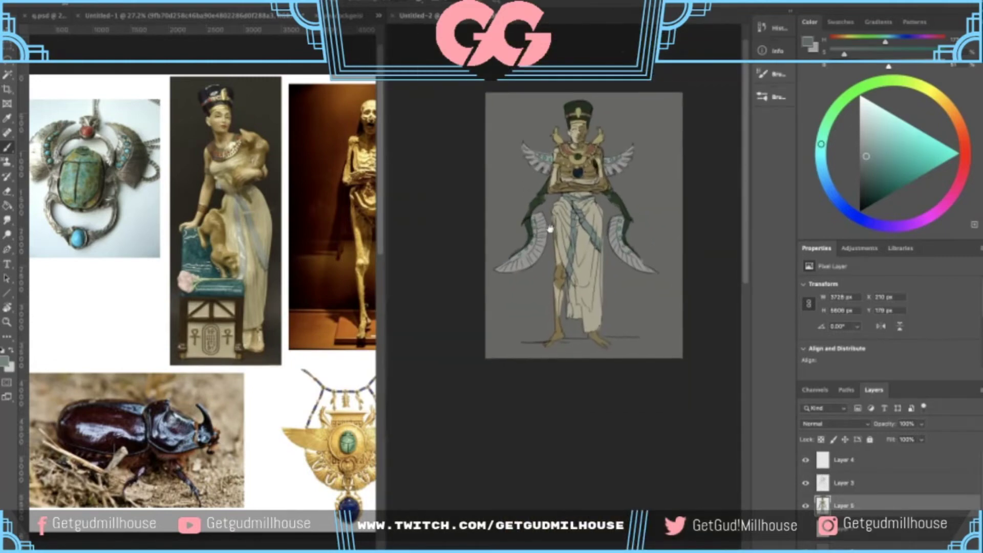
- Sample beige tones from the gap between the upper arm and torso, just above the crossed forearms
scroll(558, 201, up, 4)
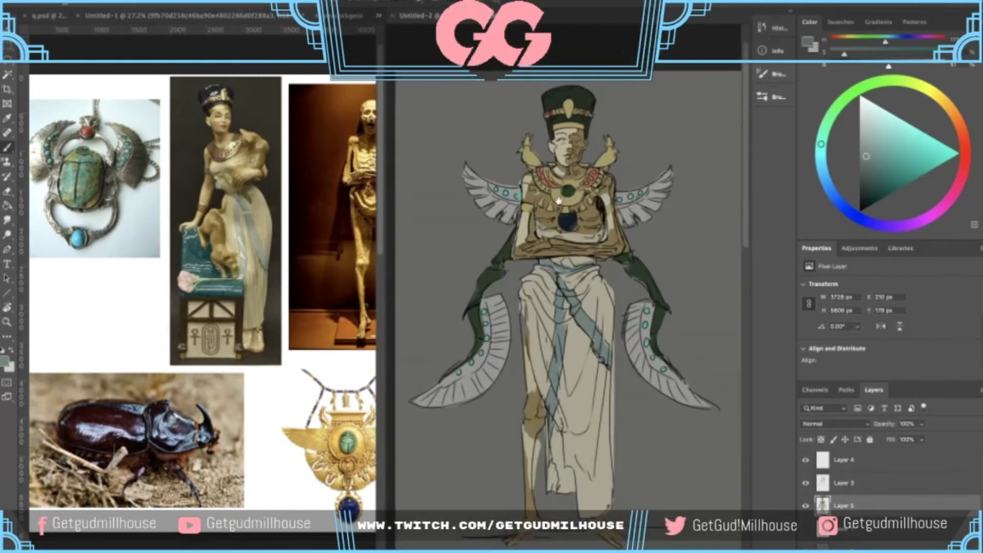
scroll(559, 200, up, 2)
alt+click(529, 251)
key(e)
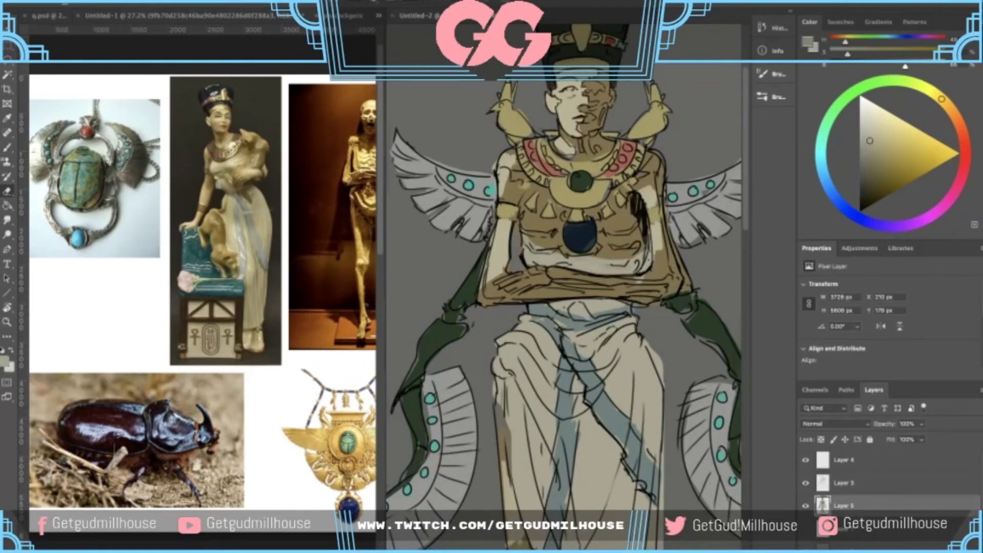
key(b)
alt+click(526, 260)
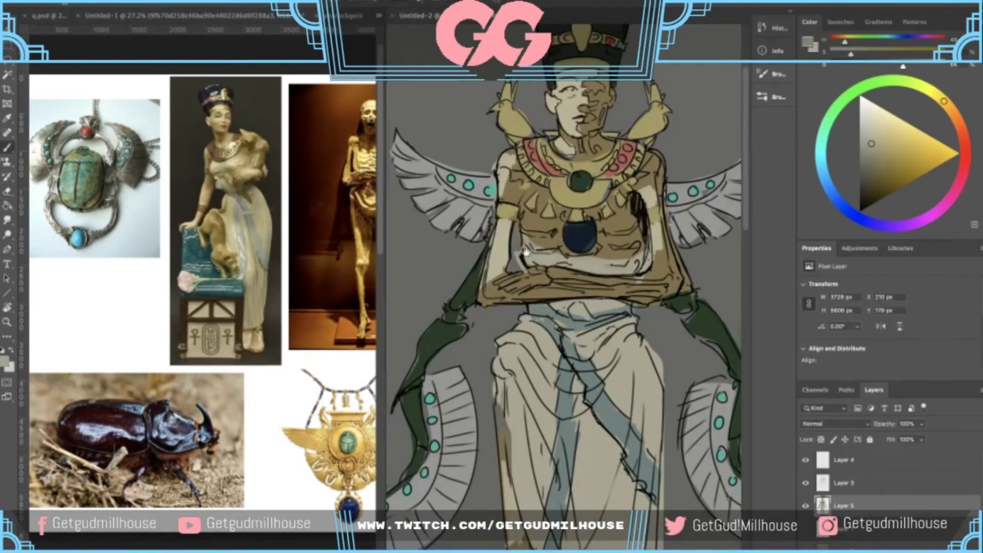
- Sample the collar's red and paint the queen's lips with it on the cream side of the face
scroll(525, 251, down, 2)
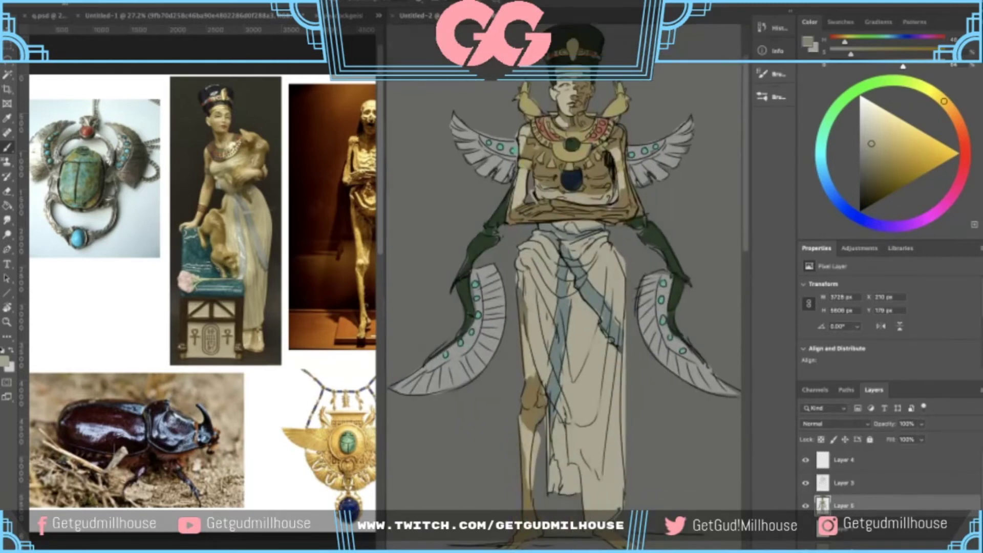
scroll(550, 224, down, 3)
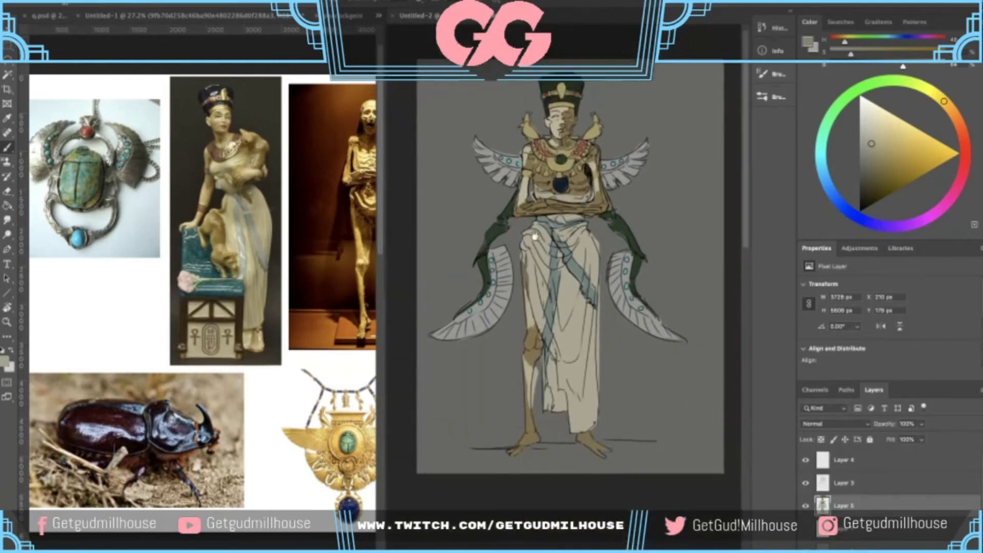
scroll(539, 258, up, 2)
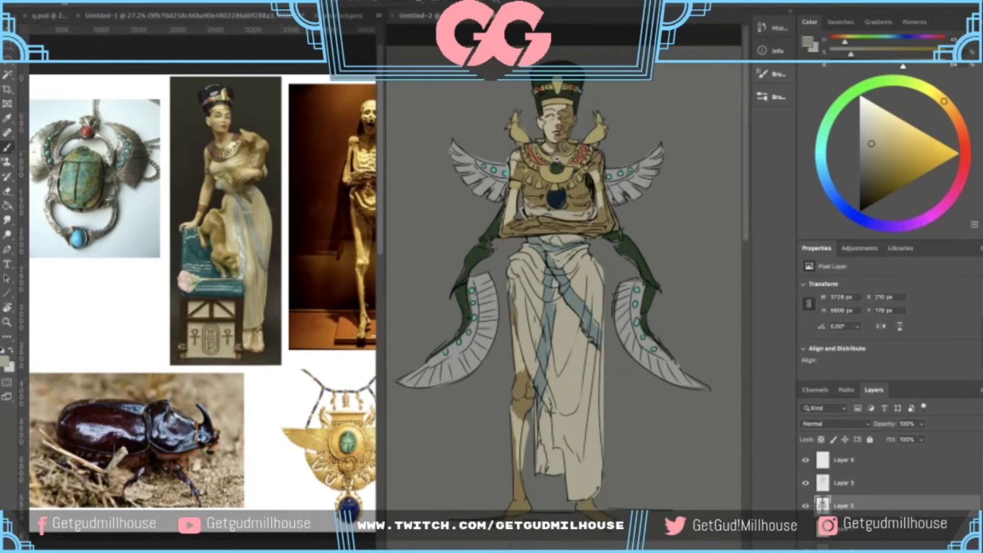
scroll(510, 178, up, 2)
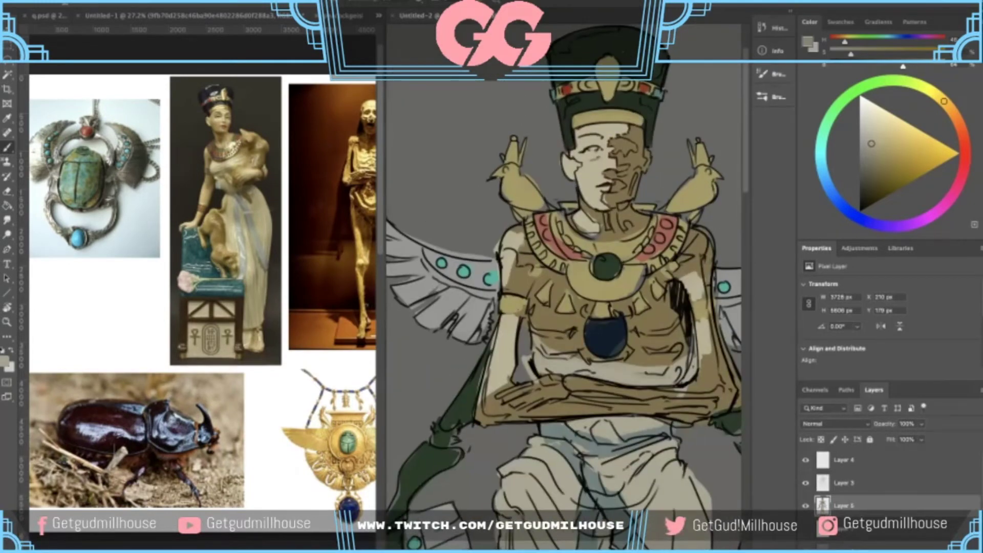
alt+click(661, 225)
drag(600, 189, 603, 186)
drag(546, 172, 536, 187)
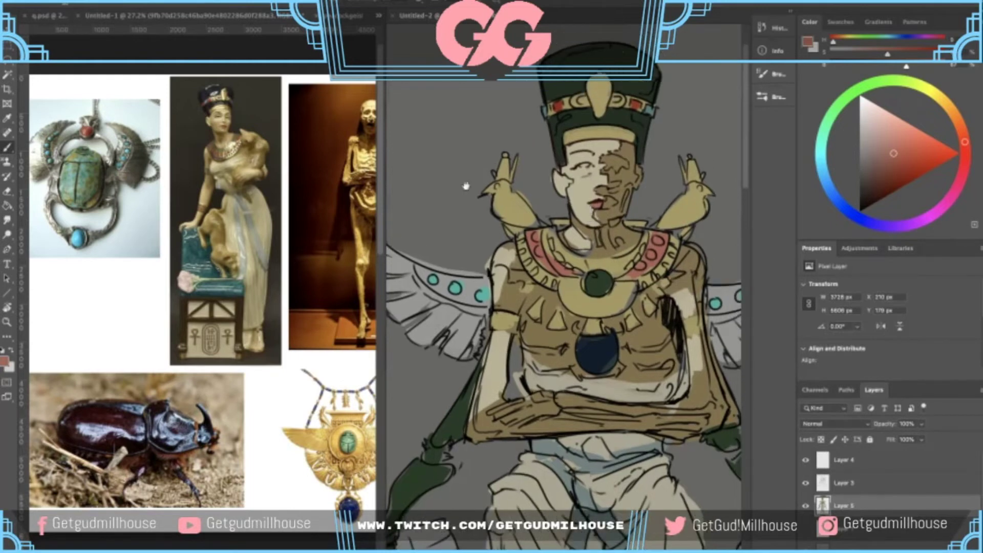
- Examine the statuette reference up close around its face, headdress, collar and arm jewelry
click(315, 162)
drag(250, 145, 351, 191)
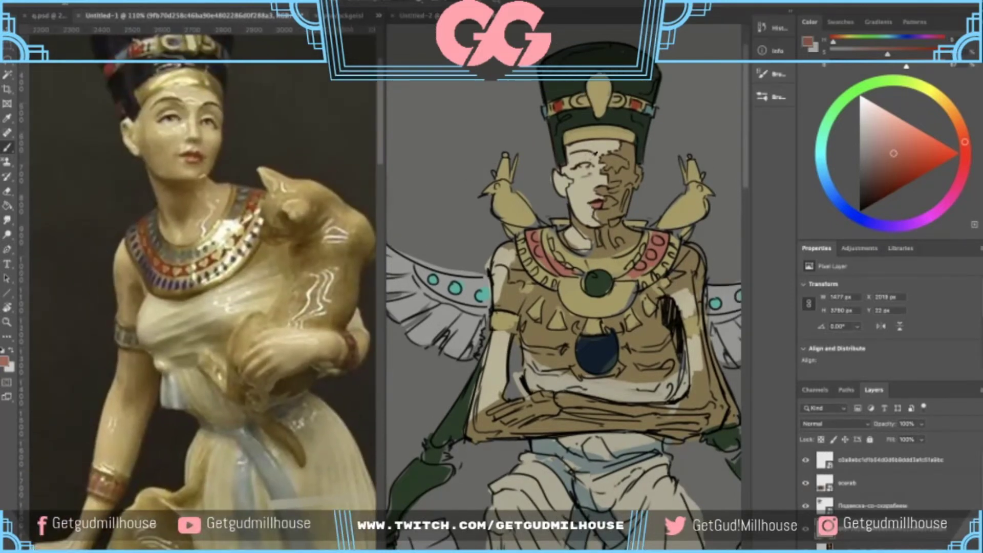
- Try a stroke across the eyes in the headdress's dark green, and change the brush colour to light grey
alt+click(619, 121)
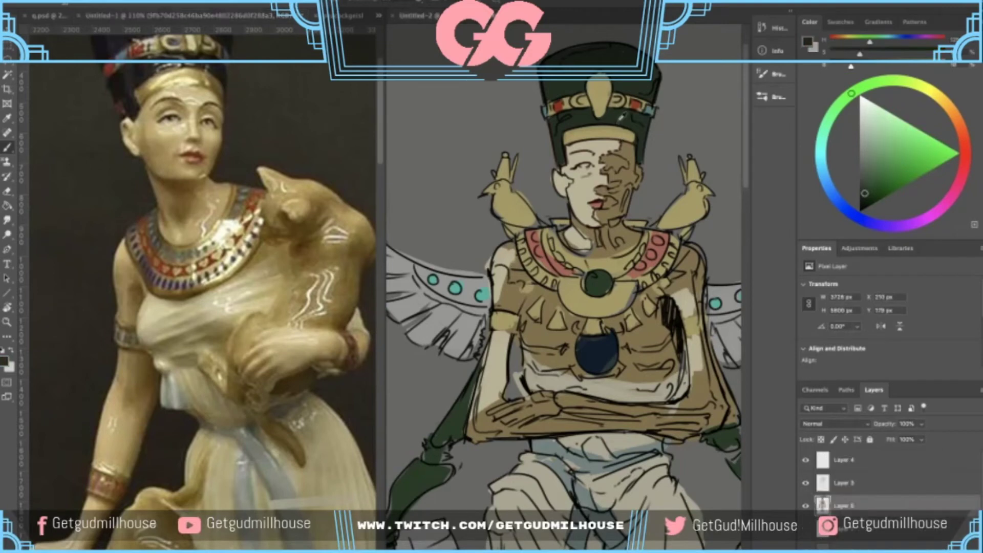
drag(579, 166, 588, 165)
click(863, 197)
drag(558, 159, 588, 164)
key(super+z)
click(860, 153)
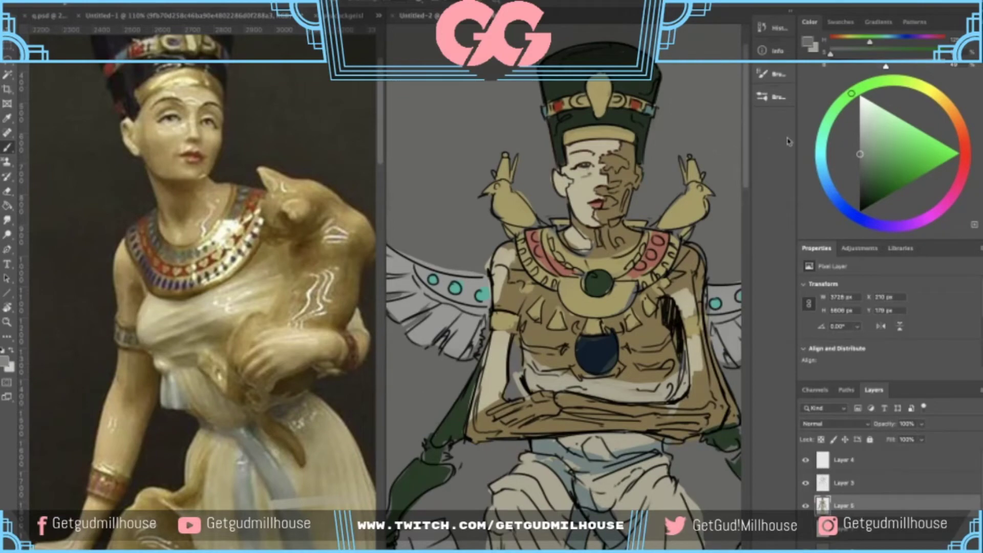
drag(861, 126, 859, 125)
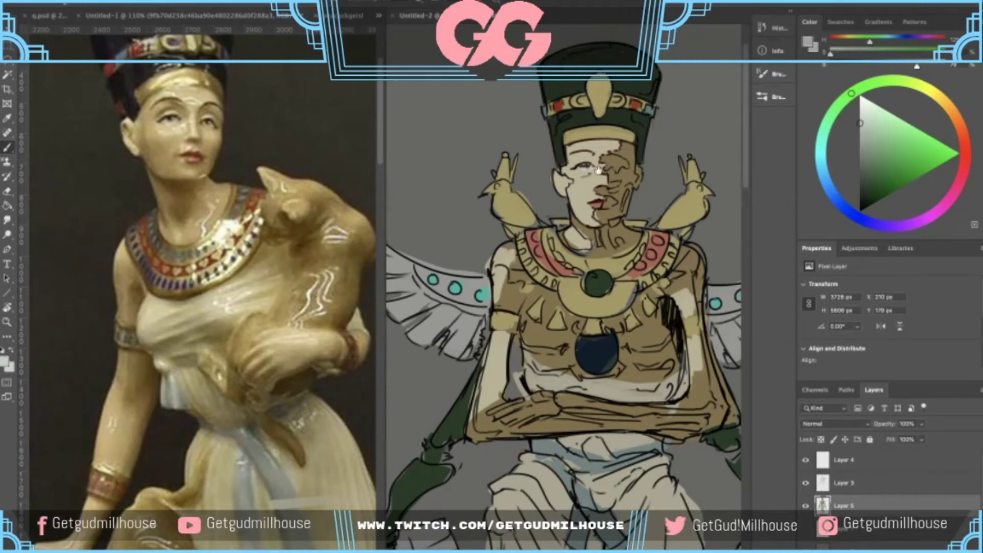
- Examine the whole painted figure and compare its clothing and colours with the full statue reference
scroll(596, 174, down, 3)
scroll(573, 176, down, 1)
scroll(579, 177, down, 3)
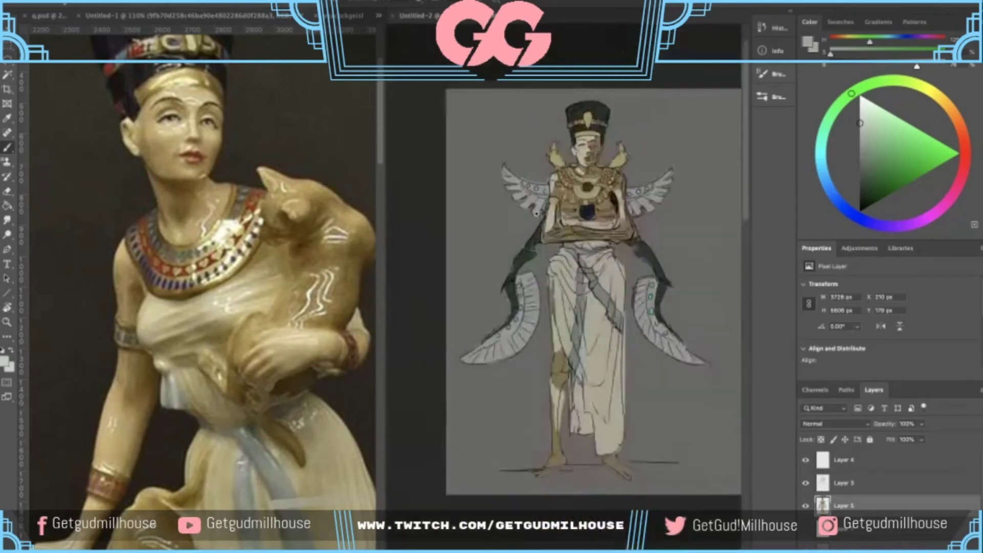
drag(581, 190, 577, 147)
scroll(579, 151, up, 4)
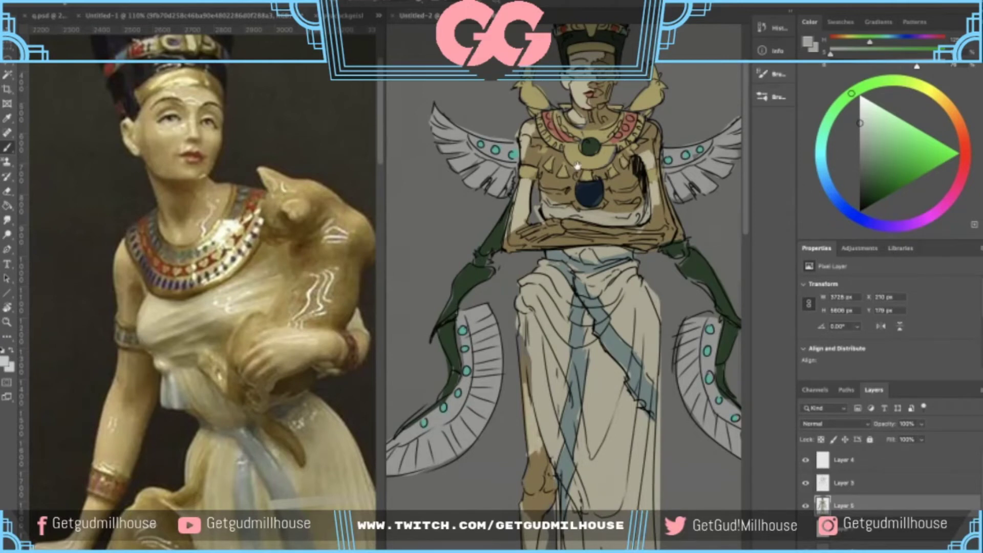
scroll(594, 153, down, 3)
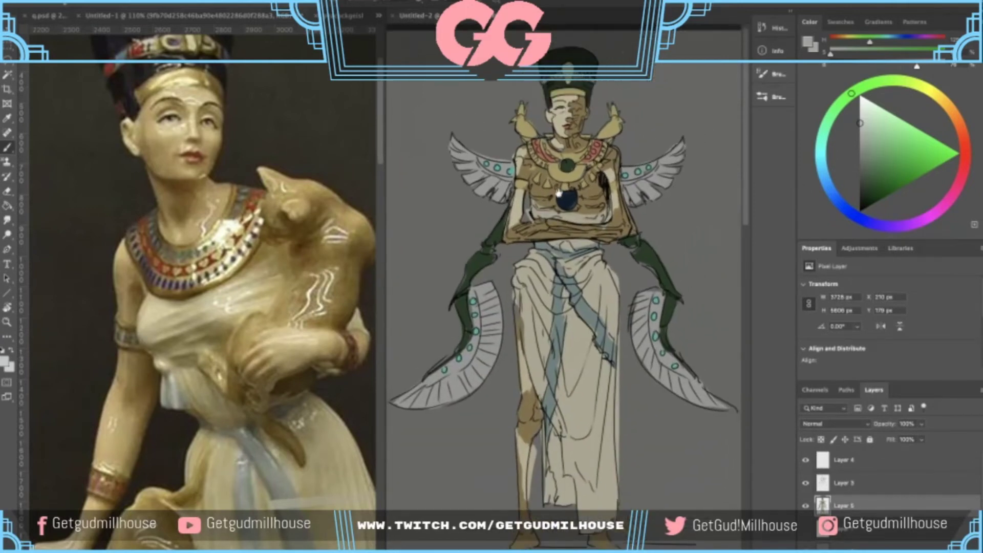
scroll(561, 186, down, 3)
click(336, 210)
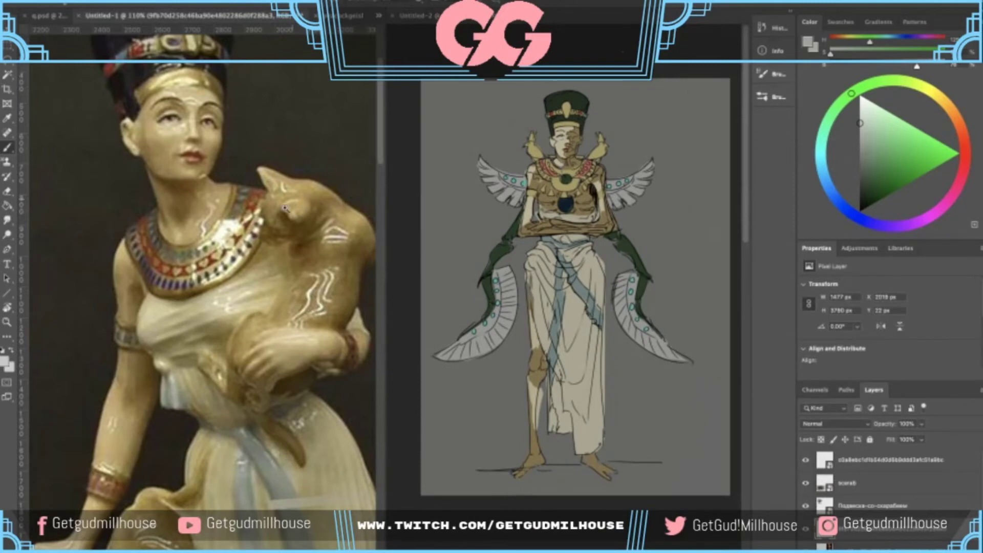
scroll(307, 205, down, 4)
scroll(272, 195, up, 3)
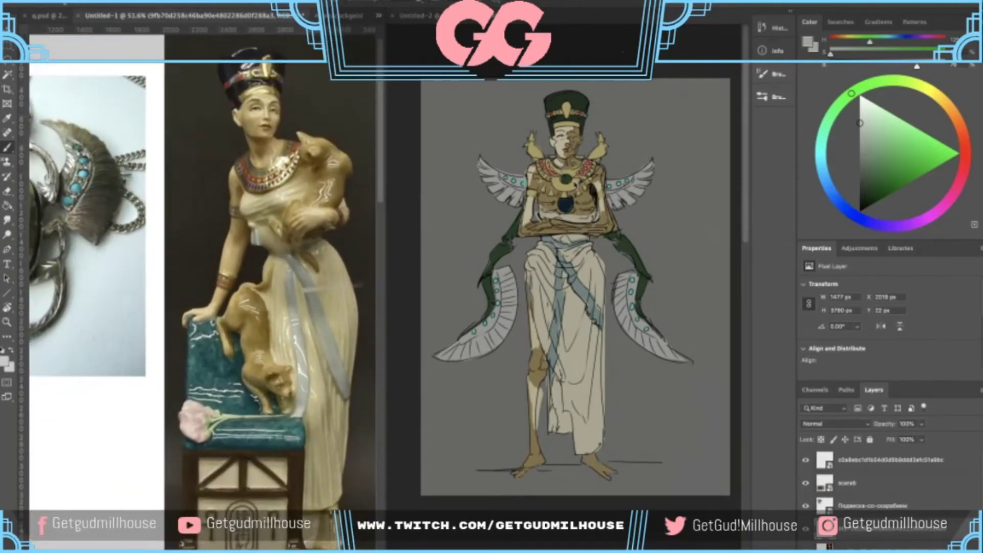
click(600, 200)
drag(589, 210, 586, 181)
scroll(525, 218, up, 3)
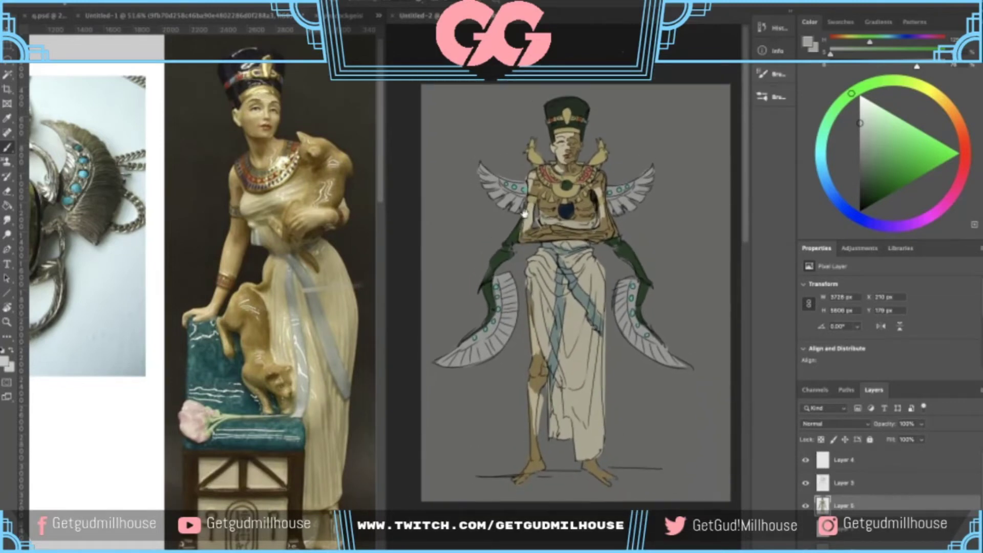
drag(526, 224, 528, 184)
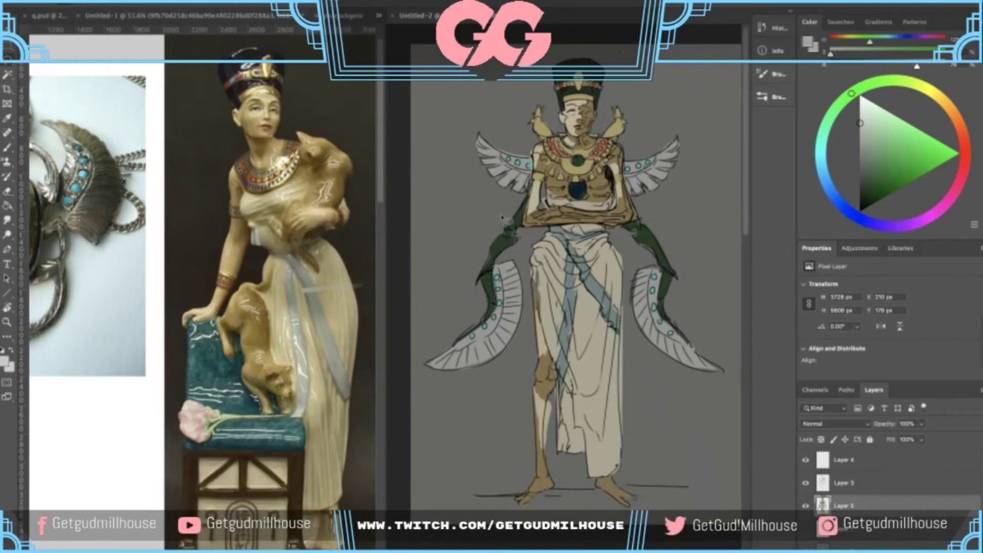
drag(573, 214, 543, 214)
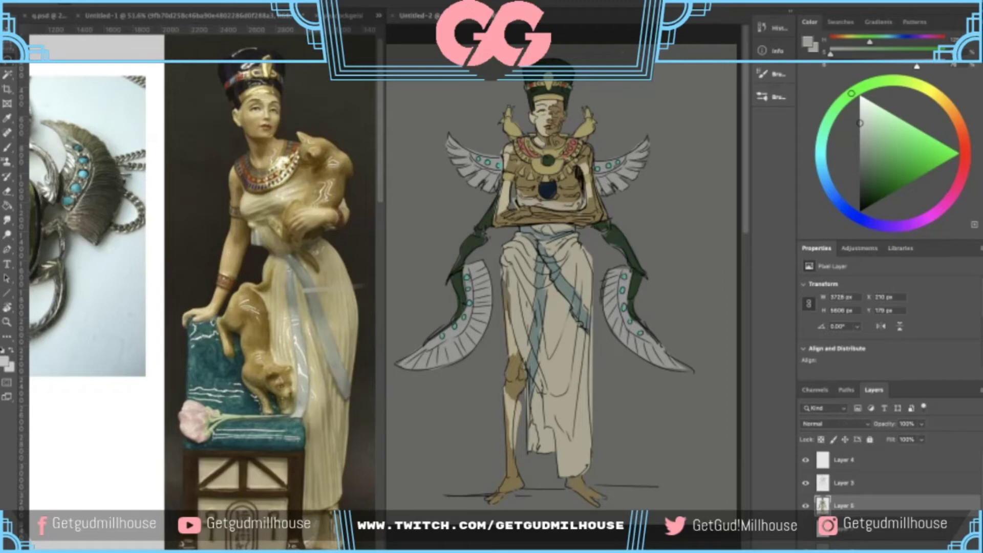
mouse_move(514, 182)
mouse_down()
mouse_move(500, 174)
mouse_move(526, 146)
mouse_move(566, 121)
mouse_move(588, 123)
mouse_up()
- Try painting over the brown chest with a pale cream sampled from the skirt
alt+click(543, 328)
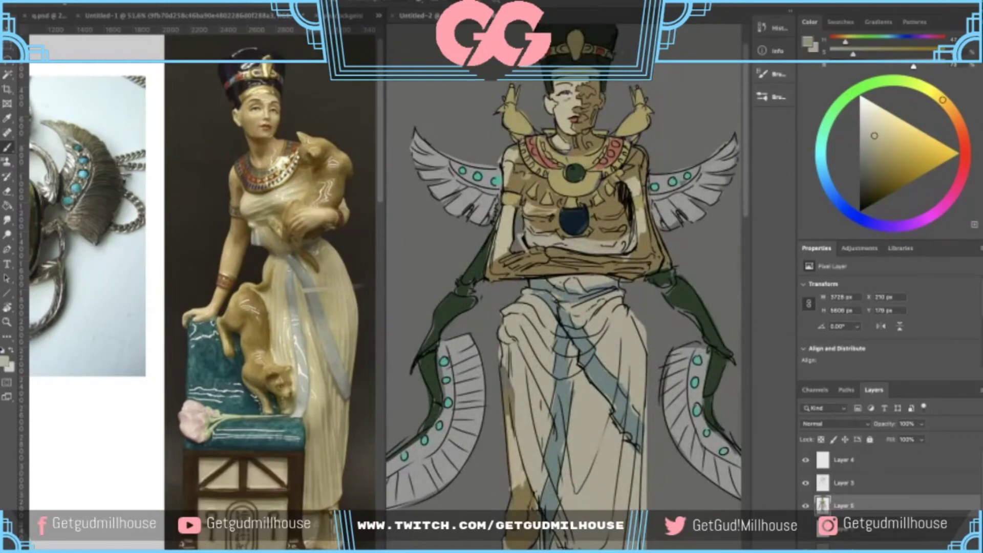
scroll(554, 212, down, 5)
scroll(558, 213, up, 6)
key(super+z)
alt+click(525, 257)
drag(505, 216, 532, 223)
key(super+z)
- Paint the brown chest area beside the blue pendant, on the lit side of the body, in muted cream on Layer 5
alt+click(528, 252)
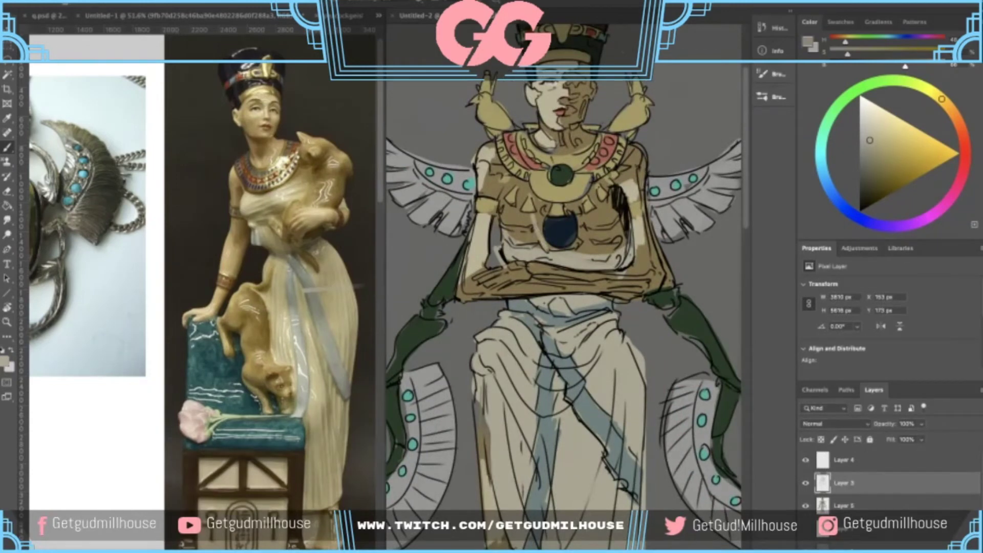
key(alt+bracketleft)
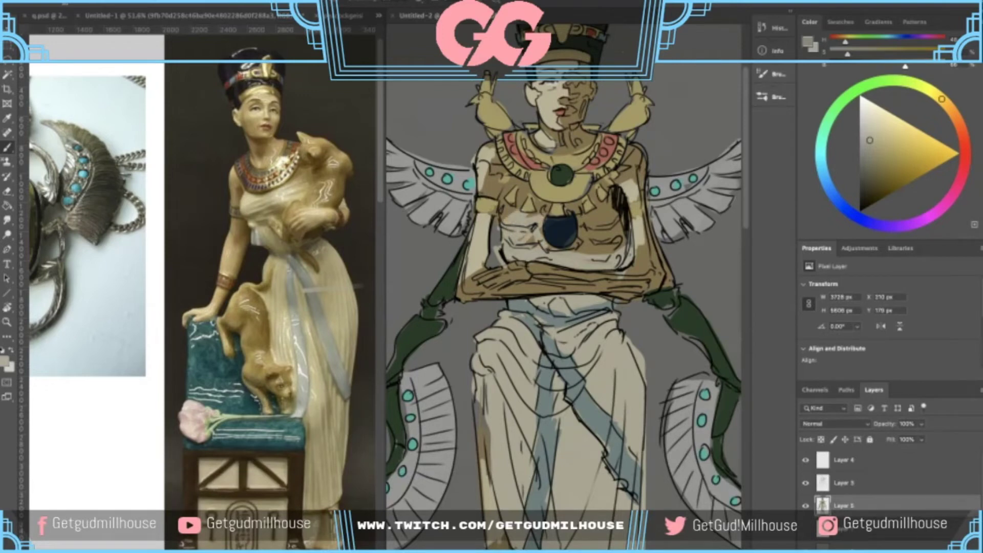
mouse_move(500, 196)
mouse_down()
mouse_move(499, 234)
mouse_move(541, 214)
mouse_move(532, 235)
mouse_move(545, 235)
mouse_move(535, 242)
mouse_up()
key(super+z)
mouse_move(499, 197)
mouse_down()
mouse_move(499, 207)
mouse_move(510, 205)
mouse_move(508, 192)
mouse_move(520, 188)
mouse_move(504, 199)
mouse_move(519, 204)
mouse_move(519, 184)
mouse_up()
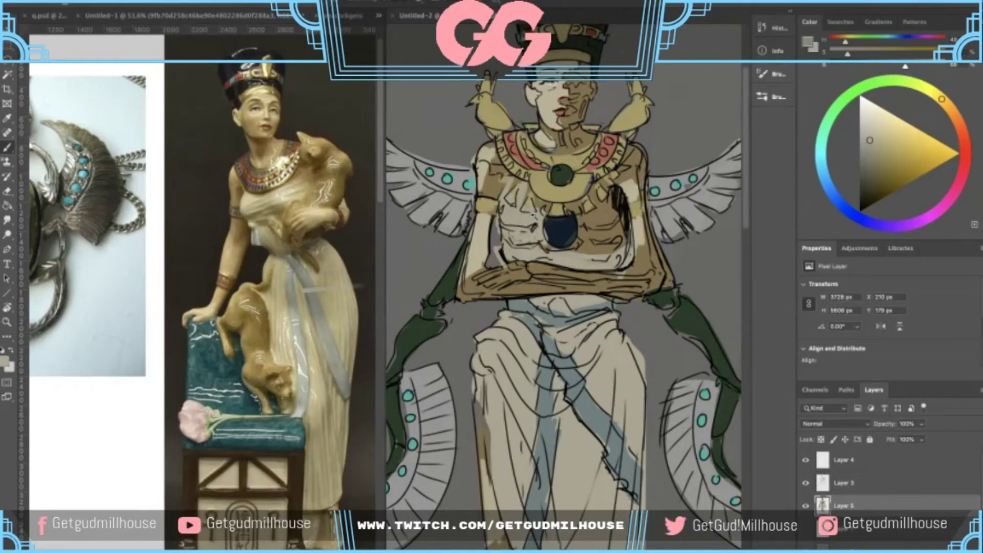
- Erase the rough sketch lines over the cream-painted side of the chest on Layer 3
scroll(533, 215, down, 3)
scroll(518, 261, down, 1)
mouse_move(514, 229)
mouse_down()
mouse_move(527, 222)
mouse_move(521, 207)
mouse_up()
key(ctrl+z)
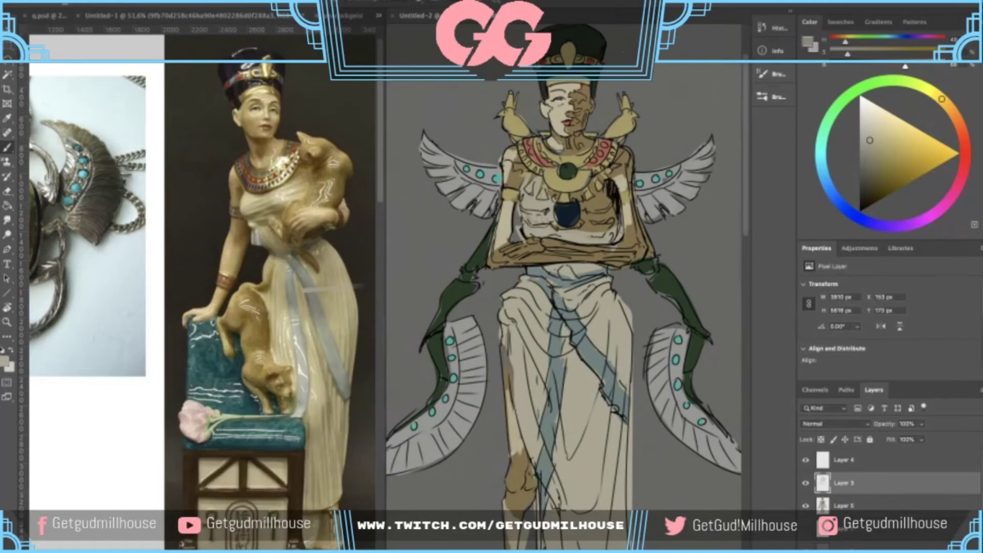
key(e)
click(806, 483)
click(806, 483)
key(ctrl+0)
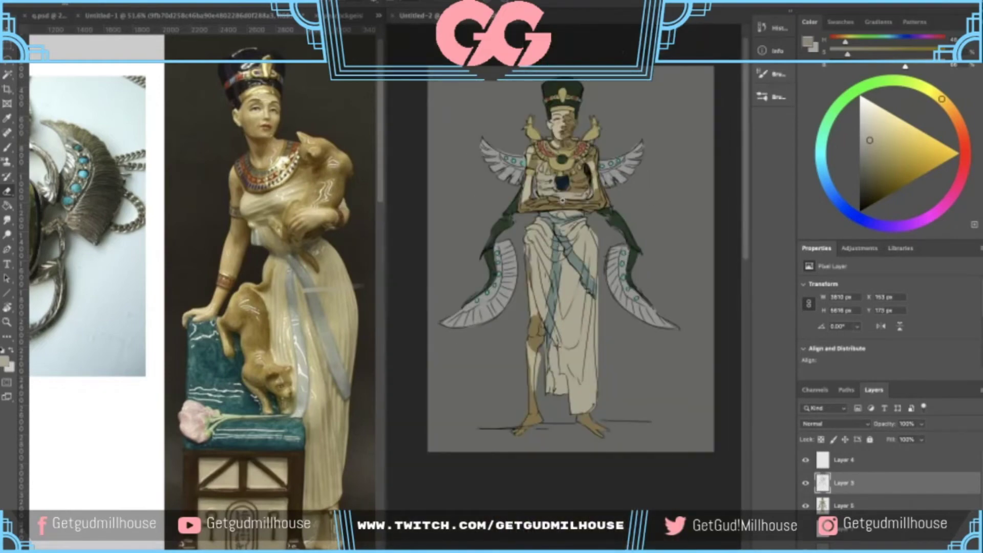
key(ctrl+plus)
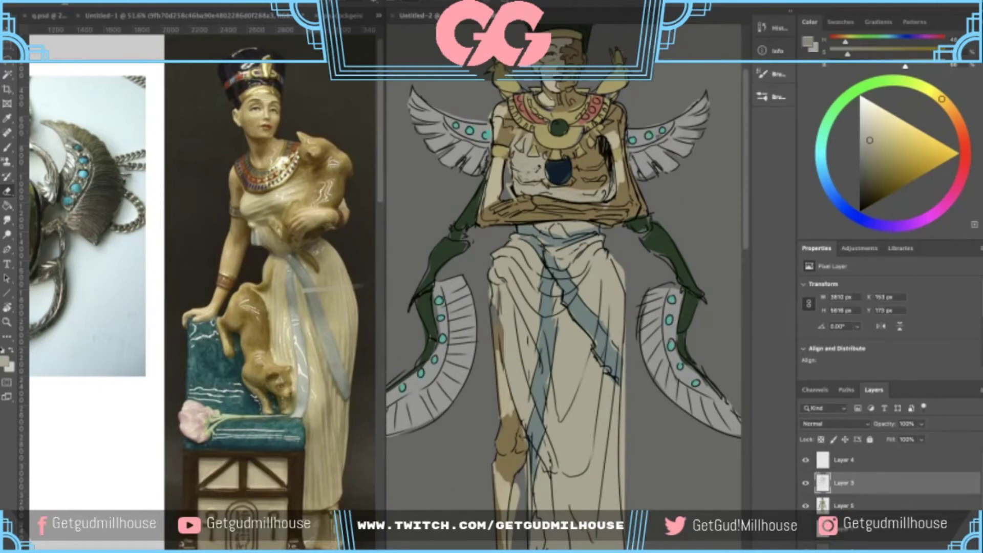
mouse_move(514, 152)
mouse_down()
mouse_move(511, 165)
mouse_move(535, 179)
mouse_up()
- Redraw the contour and fold lines on the cream side of the chest with the sampled near-black line colour
key(b)
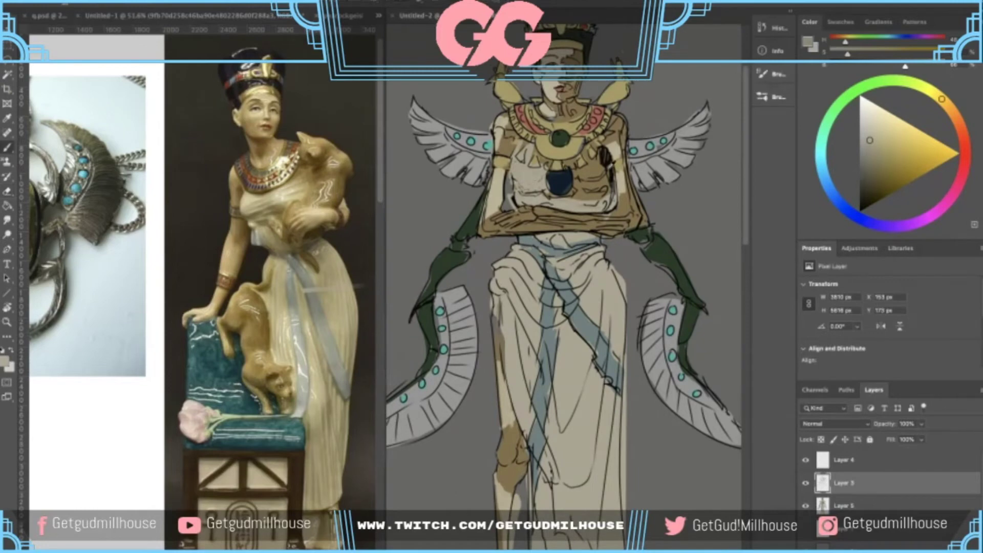
alt+click(603, 161)
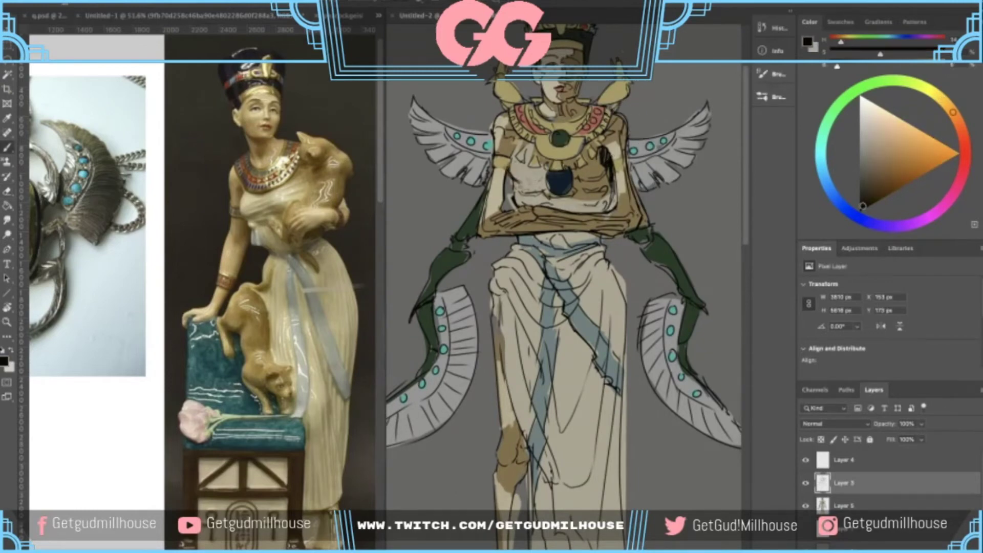
mouse_move(516, 165)
mouse_down()
mouse_move(511, 180)
mouse_move(535, 184)
mouse_move(536, 207)
mouse_up()
key(super+z)
key(super+z)
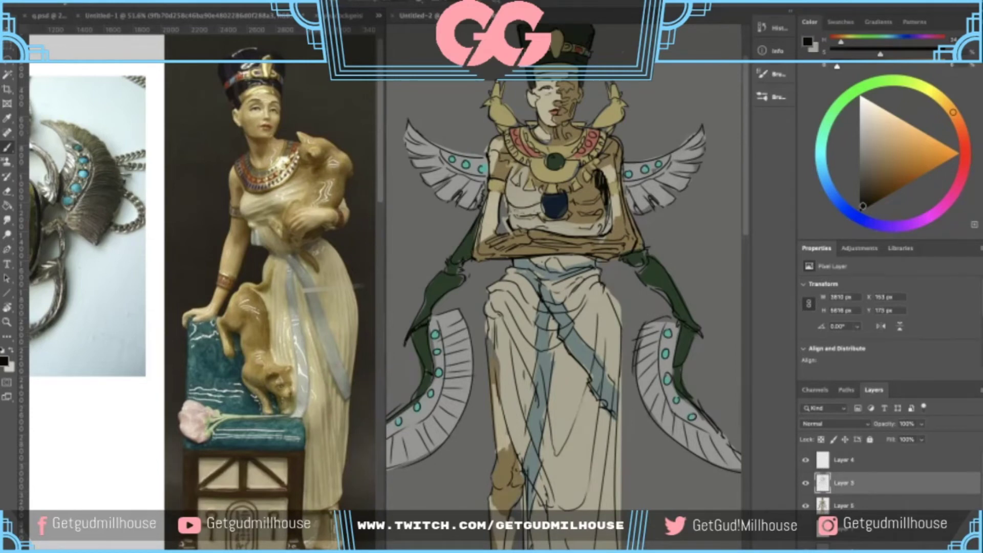
mouse_move(529, 201)
mouse_down()
mouse_move(521, 241)
mouse_move(553, 175)
mouse_move(566, 208)
mouse_move(533, 218)
mouse_up()
- Draw a dark contour stroke along the skirt's outer edge, on the side of the hanging sash, on Layer 5
super+click(590, 177)
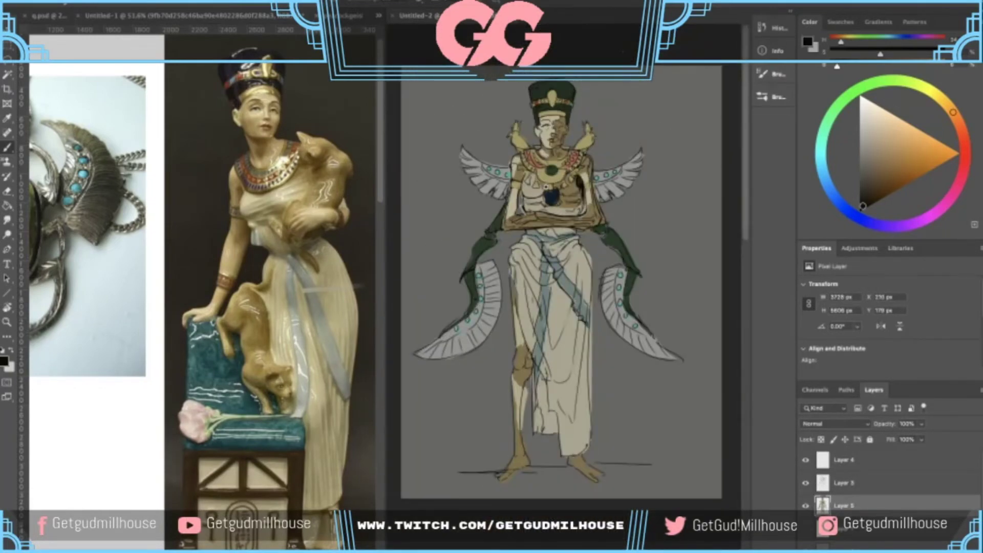
scroll(560, 169, up, 2)
drag(563, 141, 564, 198)
scroll(563, 198, down, 4)
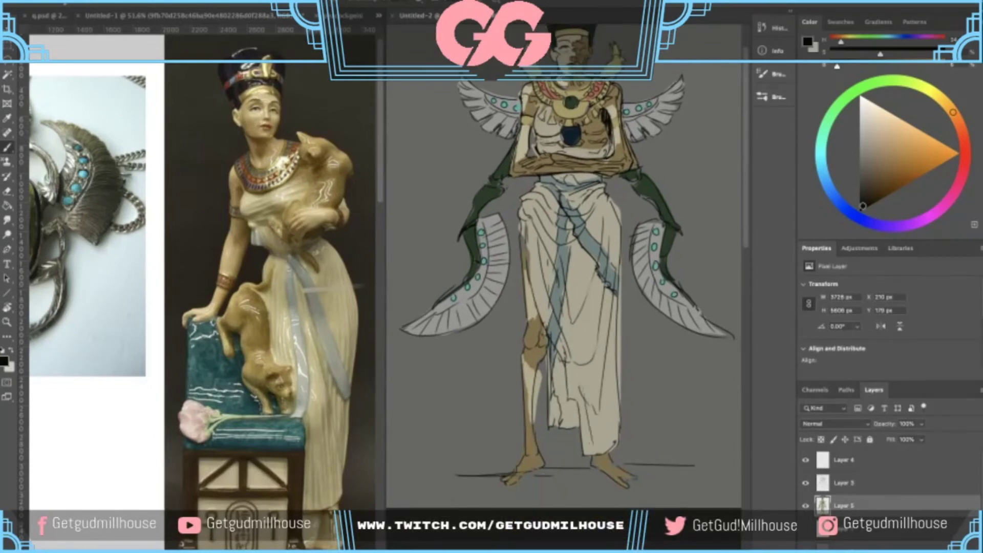
drag(613, 382, 610, 443)
key(ctrl+z)
drag(618, 344, 615, 371)
key(ctrl+z)
mouse_move(617, 312)
mouse_down()
mouse_move(609, 440)
mouse_move(618, 350)
mouse_up()
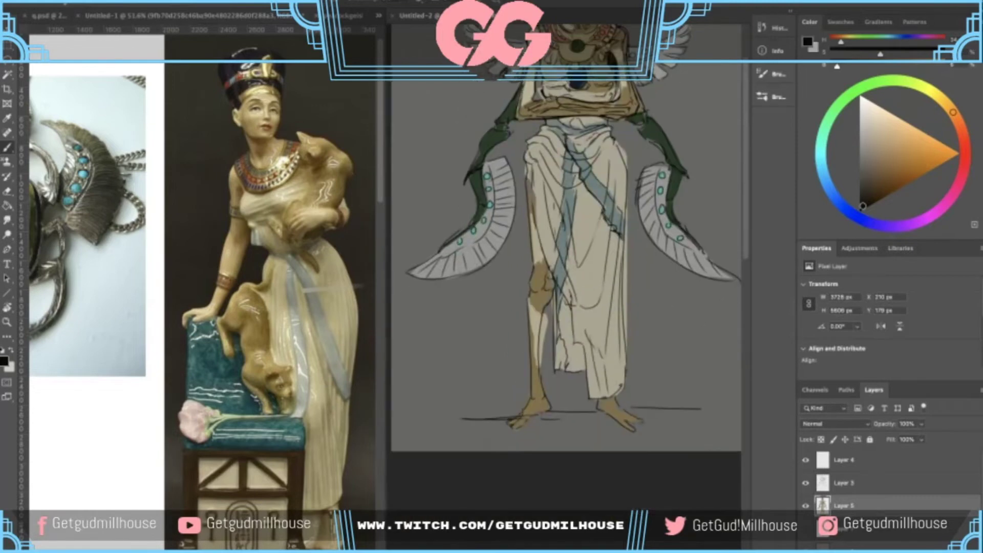
- Select the brown foot below the skirt's long hem and fill it with the pale tone sampled from the bare leg
mouse_move(609, 424)
mouse_down()
mouse_move(599, 503)
mouse_move(593, 319)
mouse_move(622, 358)
mouse_move(598, 357)
mouse_move(580, 336)
mouse_up()
key(b)
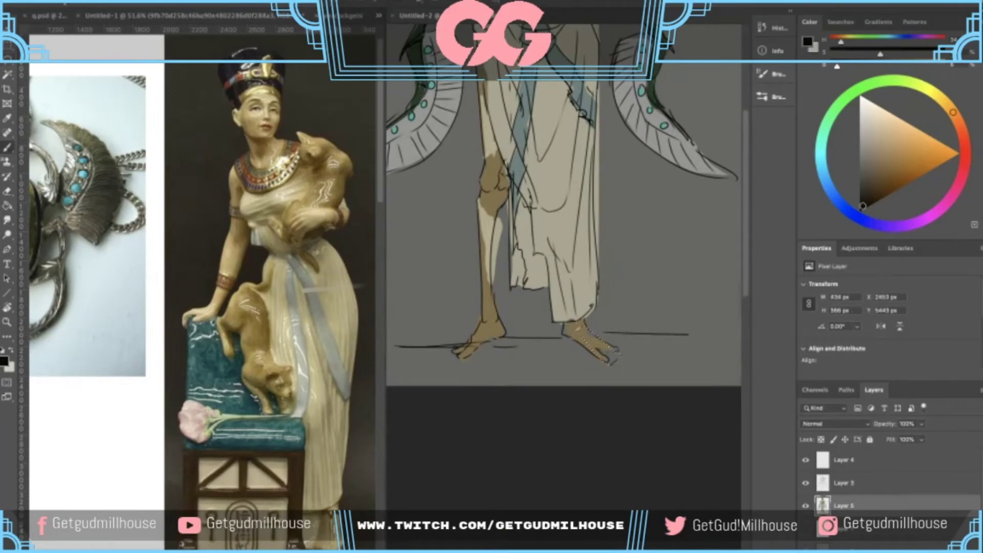
alt+click(490, 226)
key(g)
click(601, 346)
key(ctrl+d)
key(b)
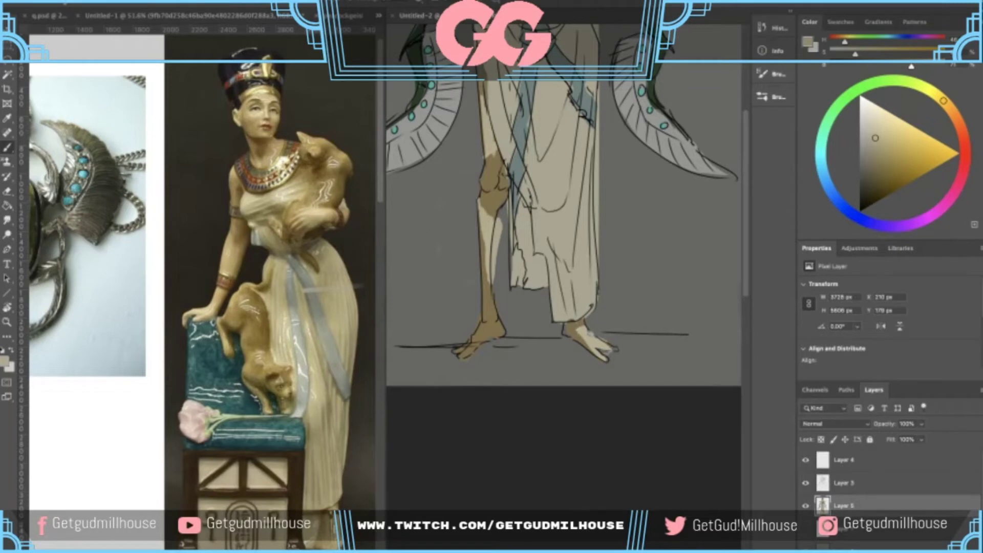
- Sample the torso's pale cream cloth tone near the black armpit shading as the brush colour
scroll(609, 348, down, 5)
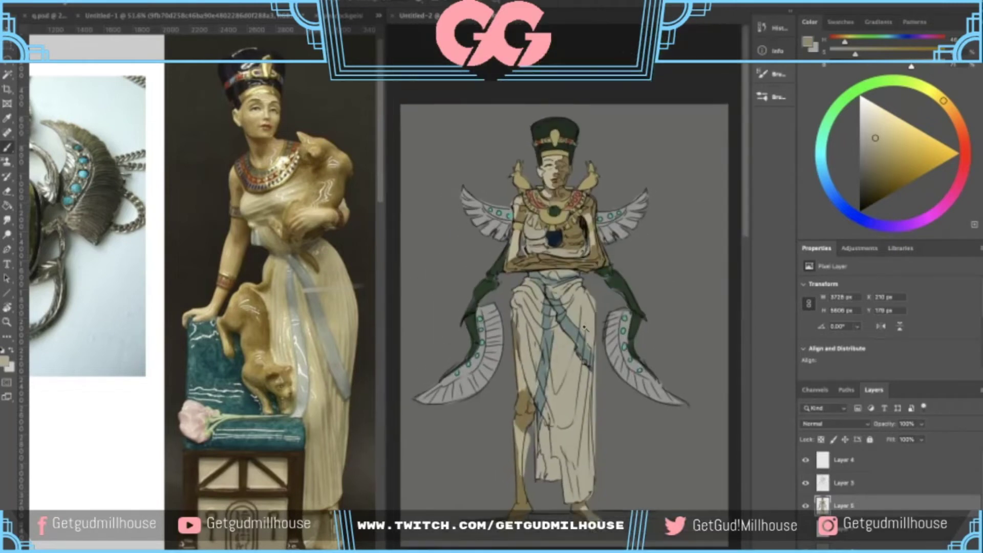
scroll(584, 328, down, 2)
drag(575, 279, 577, 245)
scroll(599, 216, down, 2)
scroll(584, 231, up, 5)
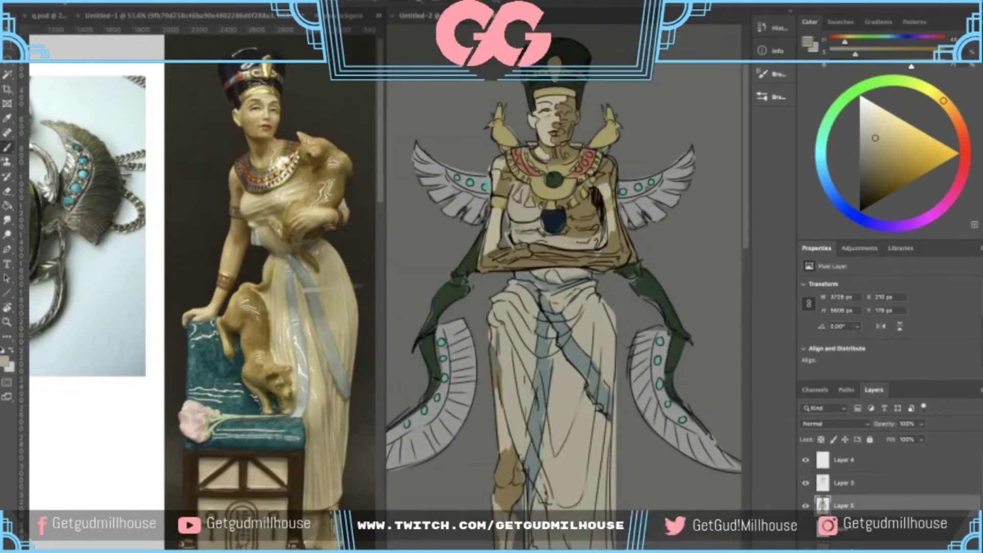
alt+click(610, 237)
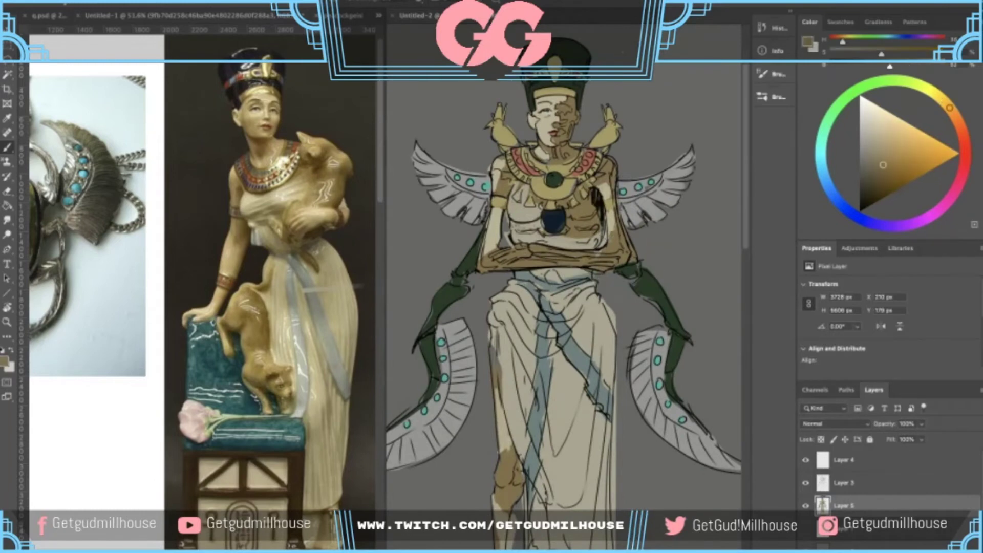
alt+click(611, 225)
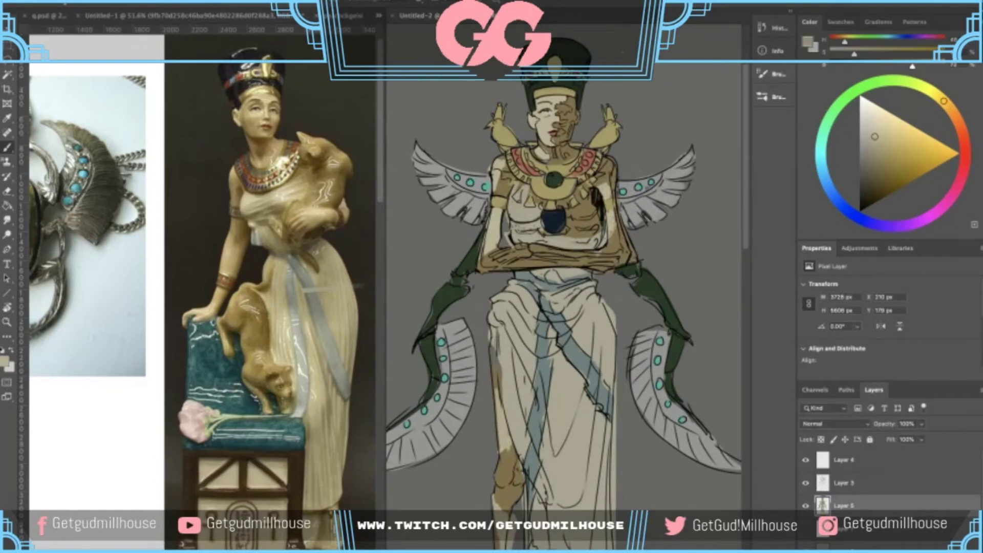
- Examine the whole figure's balance, comparing the torso, skirt, green limbs and wings at full view and close up
scroll(611, 234, down, 4)
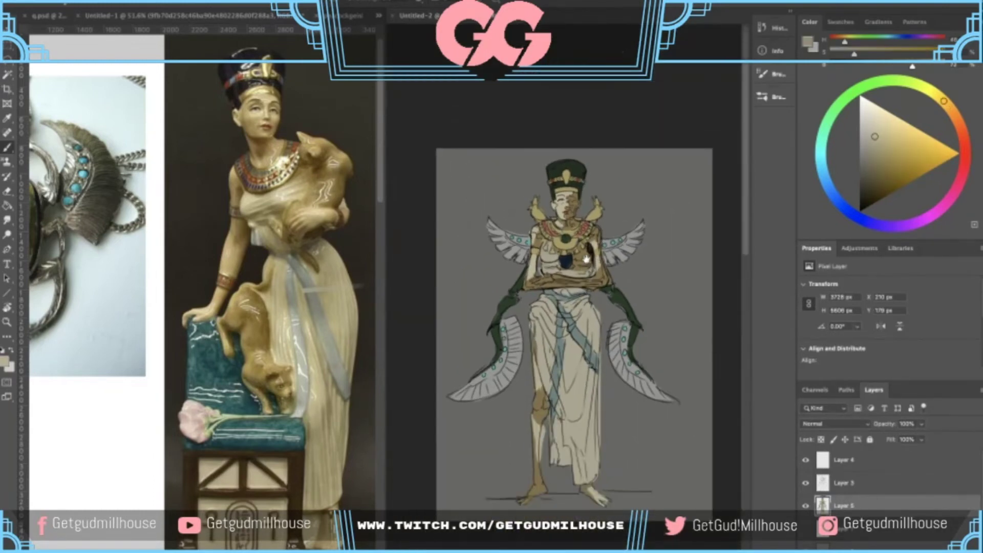
scroll(588, 289, up, 1)
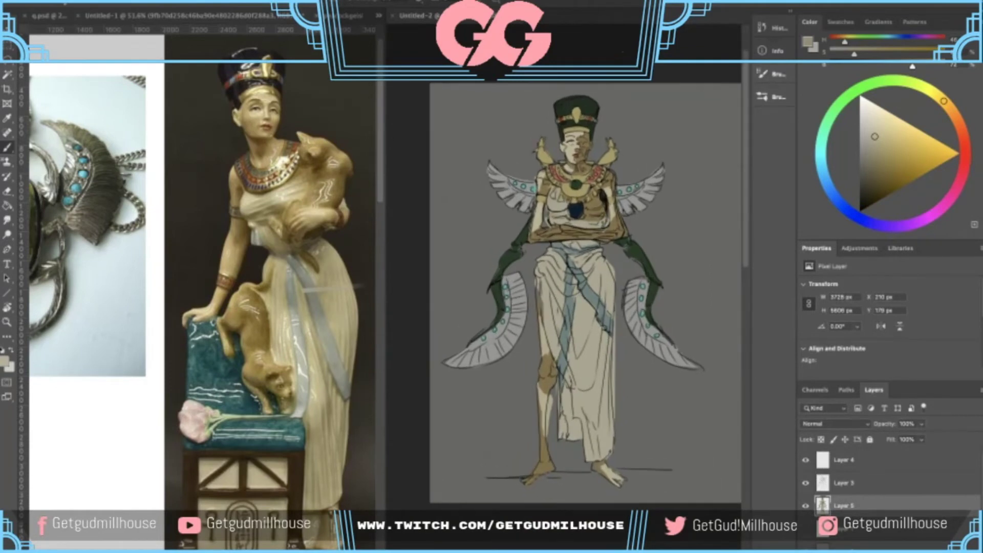
scroll(558, 246, down, 1)
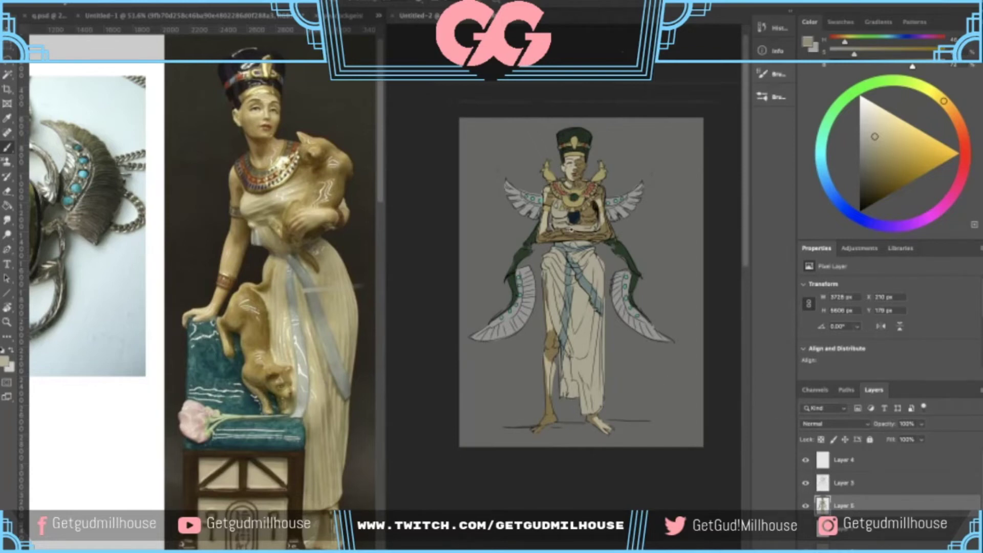
scroll(571, 231, up, 2)
scroll(578, 143, up, 1)
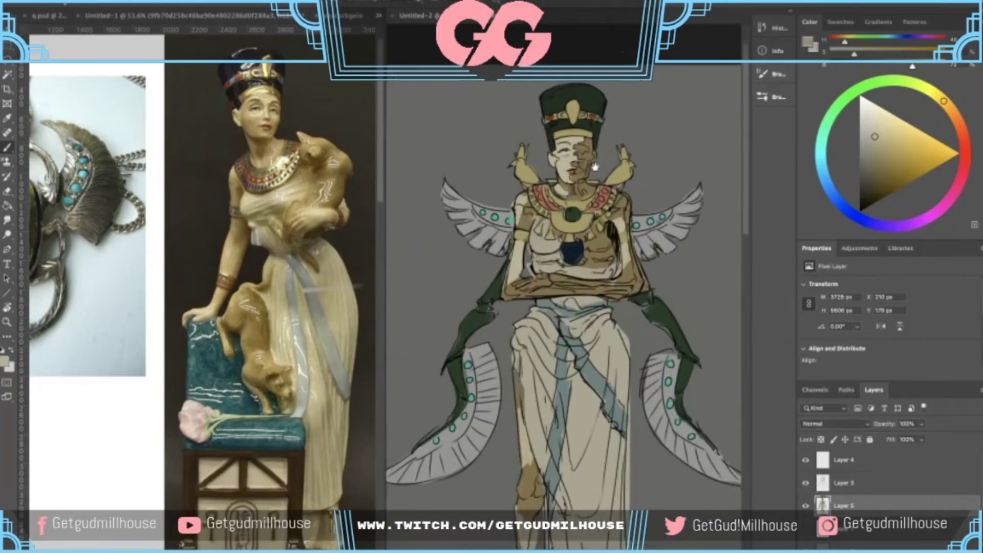
scroll(578, 142, down, 3)
key(e)
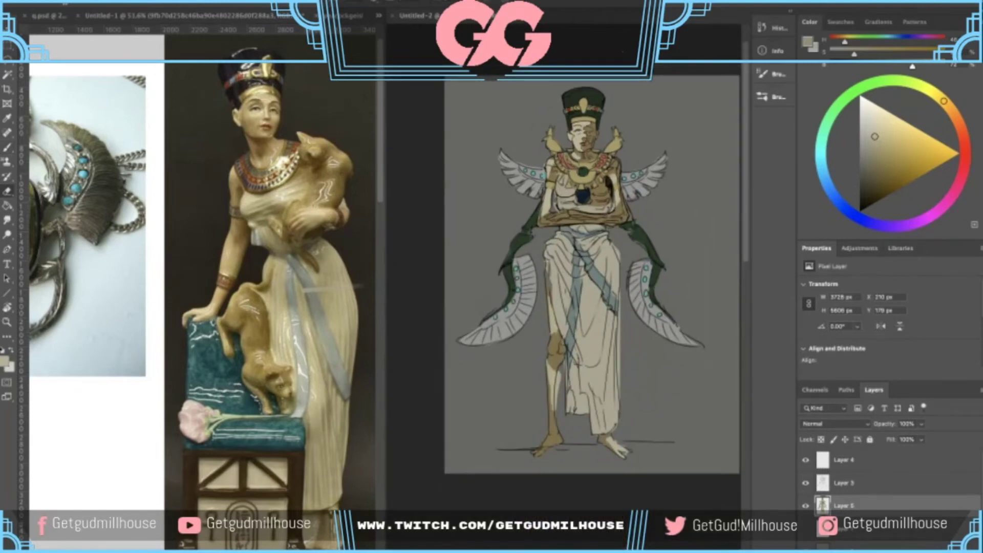
scroll(552, 267, up, 4)
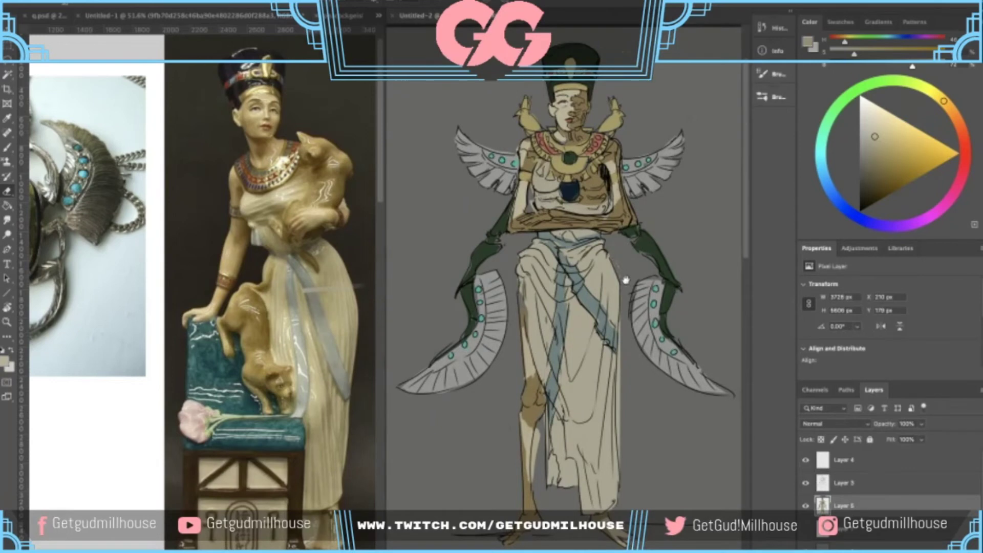
scroll(626, 279, down, 4)
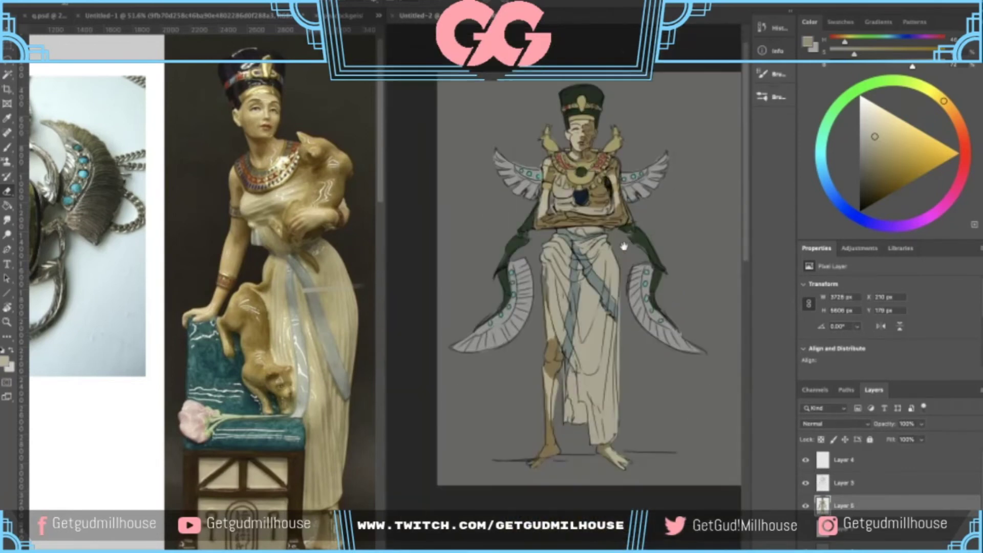
scroll(545, 189, up, 4)
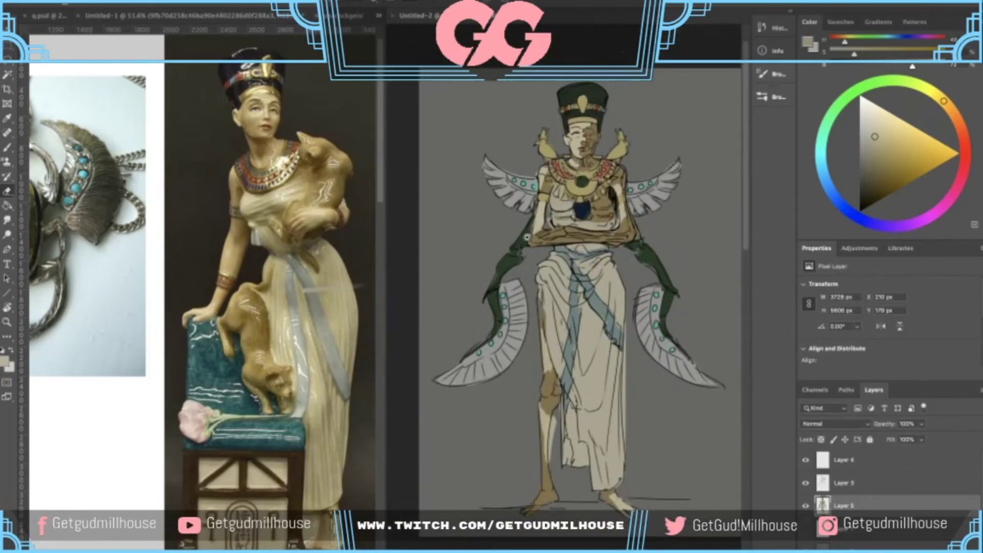
- Try deleting the dark green upper segments that link both lower wings to the body on Layer 5
key(l)
mouse_move(505, 249)
mouse_down()
mouse_move(527, 255)
mouse_move(522, 213)
mouse_move(504, 248)
mouse_up()
key(Delete)
key(super+d)
drag(674, 254, 680, 256)
key(super+z)
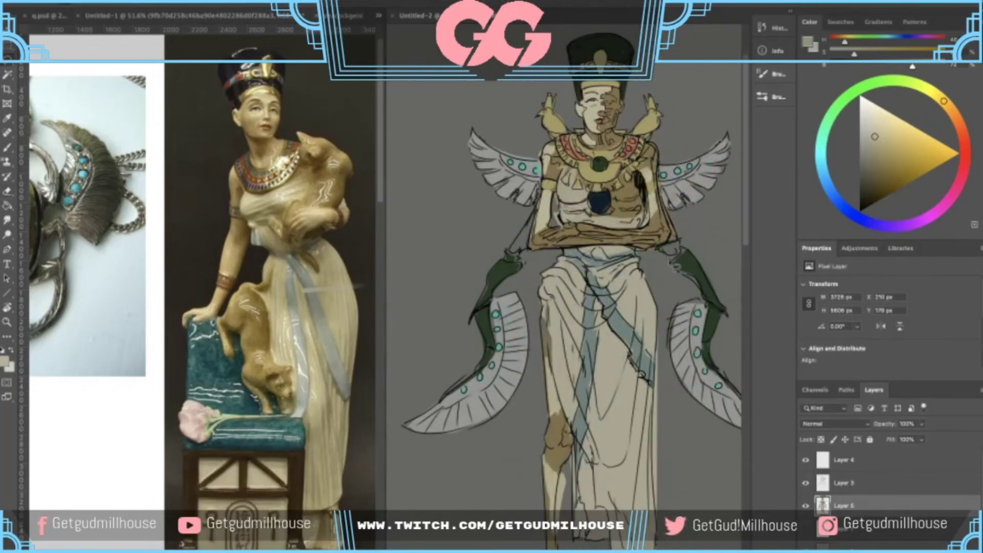
- Try repainting the link between the green limb and the elbow with dark green sampled from the limb
scroll(660, 256, up, 2)
key(b)
scroll(487, 265, down, 1)
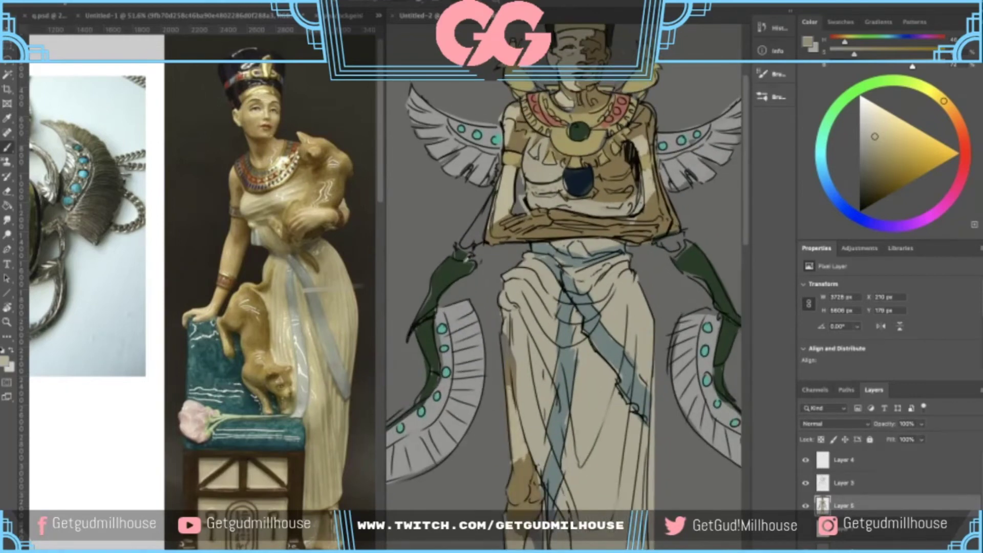
alt+click(460, 262)
drag(476, 258, 495, 290)
scroll(499, 282, down, 2)
scroll(504, 306, down, 1)
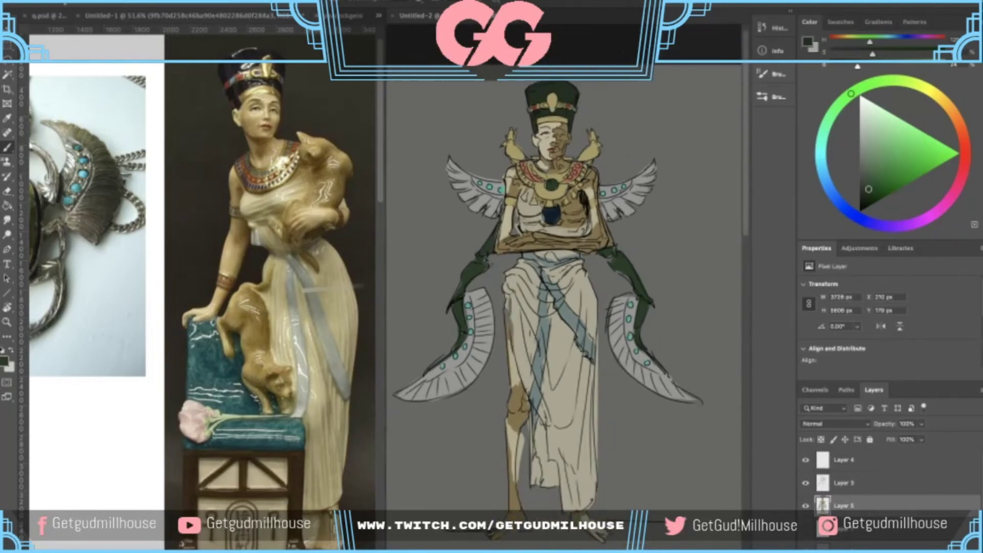
scroll(512, 262, down, 2)
drag(509, 253, 515, 244)
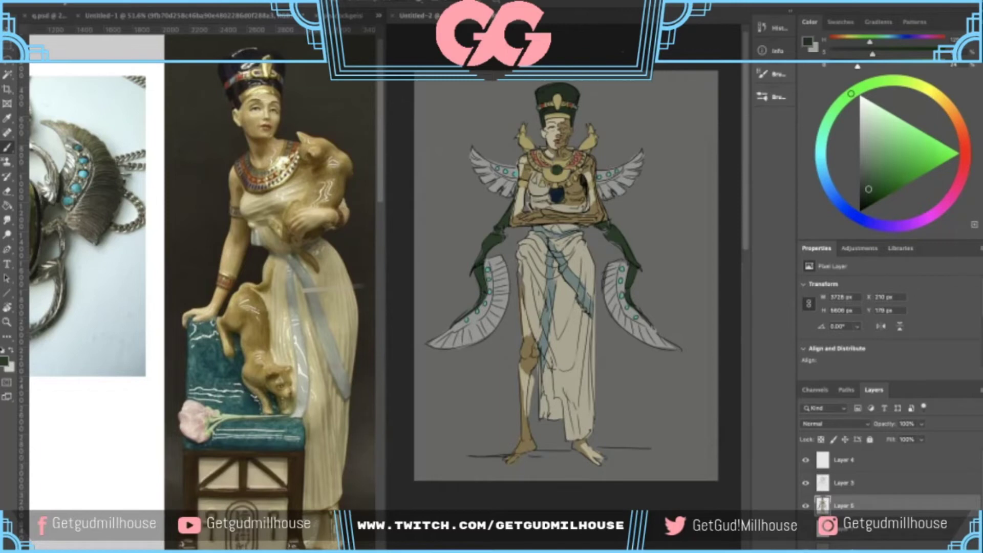
- Lasso and delete the green fill of the limbs' upper segments beside both elbows on Layer 5
scroll(575, 193, up, 5)
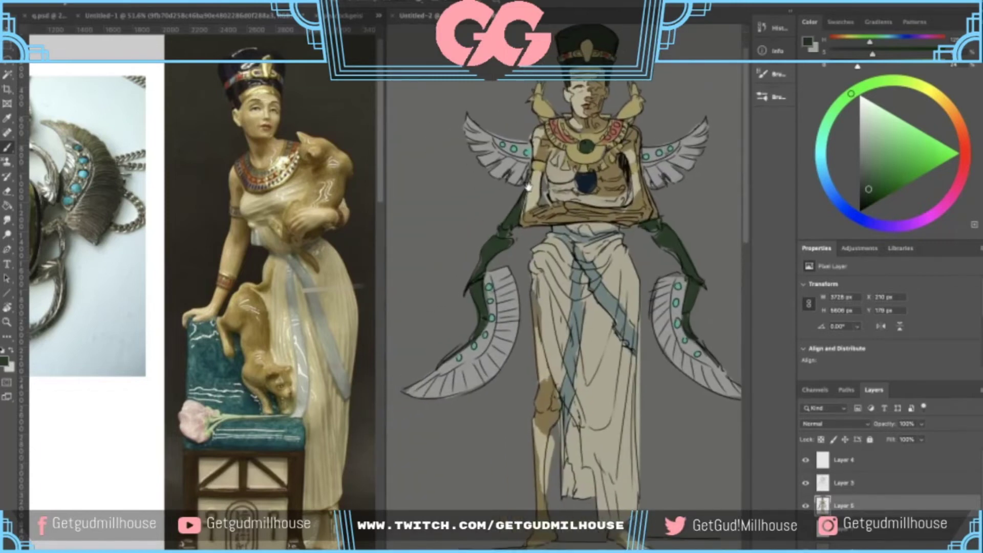
scroll(546, 171, up, 1)
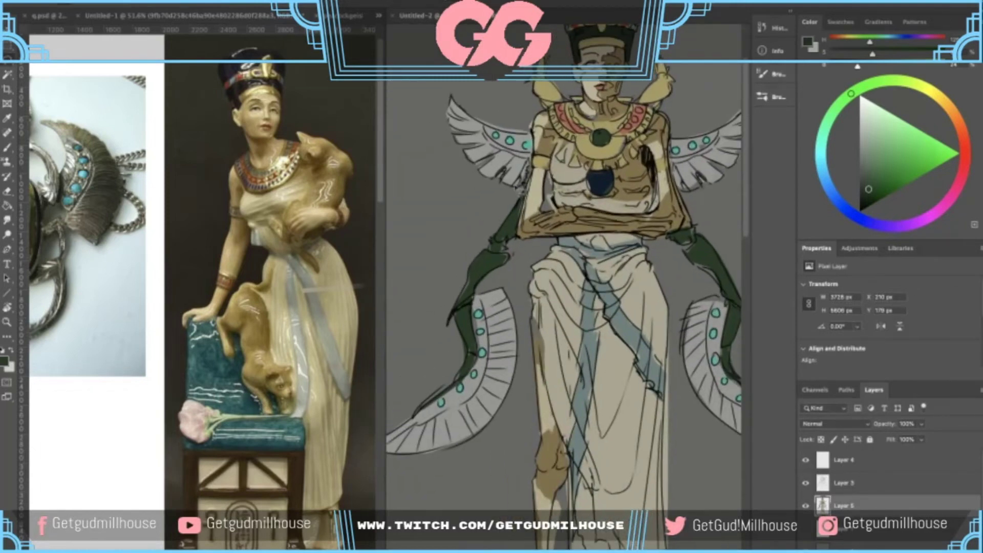
drag(526, 183, 529, 180)
scroll(528, 188, up, 1)
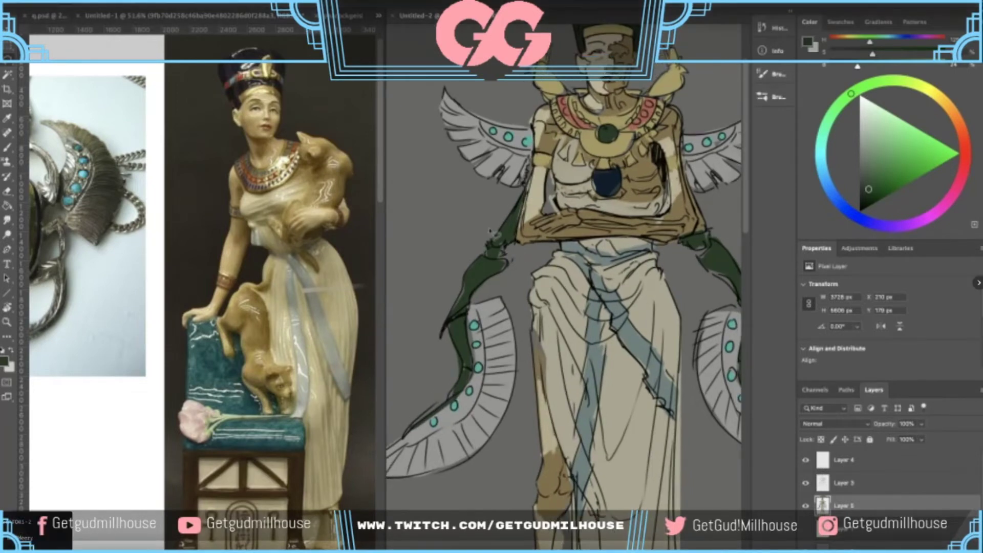
drag(494, 234, 468, 218)
key(Delete)
key(super+d)
mouse_move(656, 238)
mouse_down()
mouse_move(697, 226)
mouse_move(669, 258)
mouse_up()
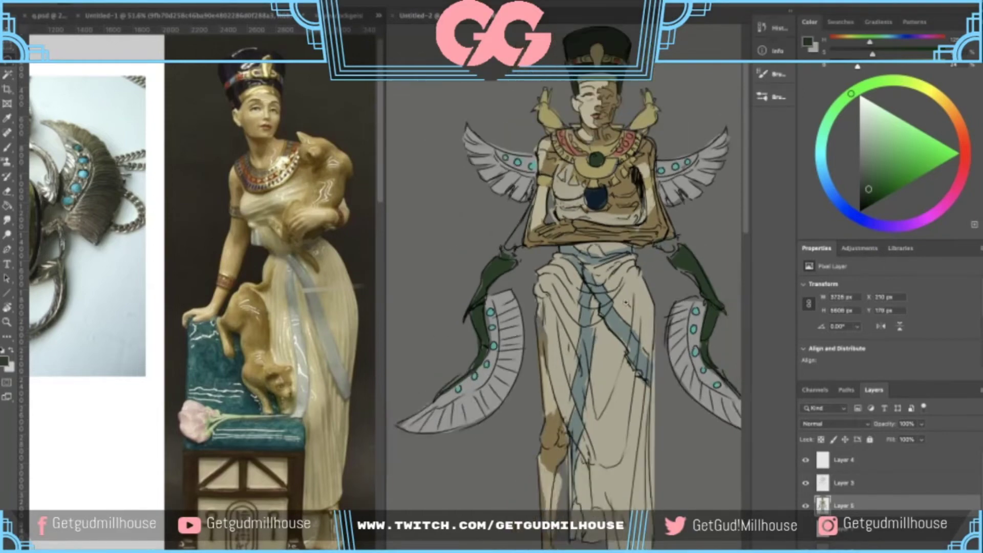
- Remove the leftover line art of the limbs' upper segments beside both elbows on Layer 3
scroll(649, 271, down, 2)
click(841, 483)
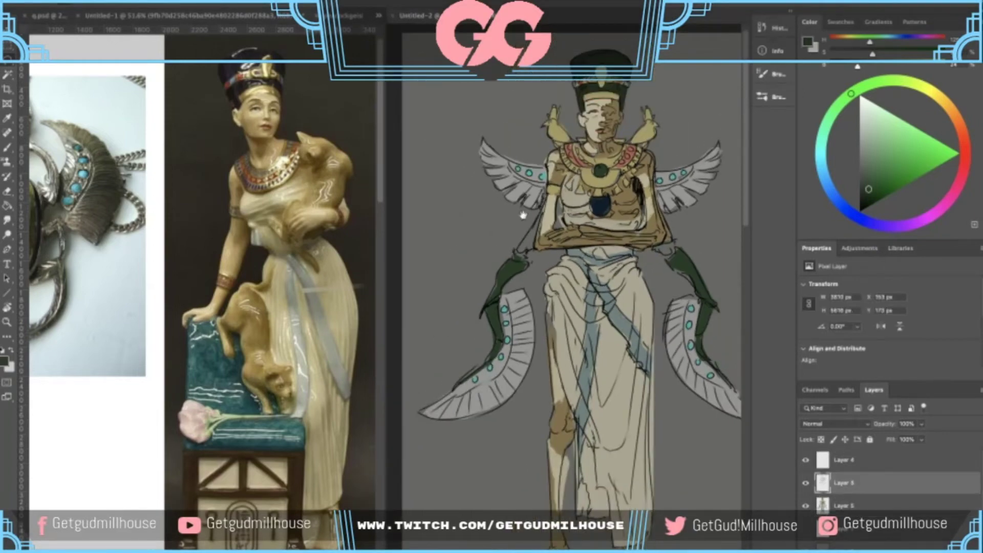
scroll(525, 213, up, 2)
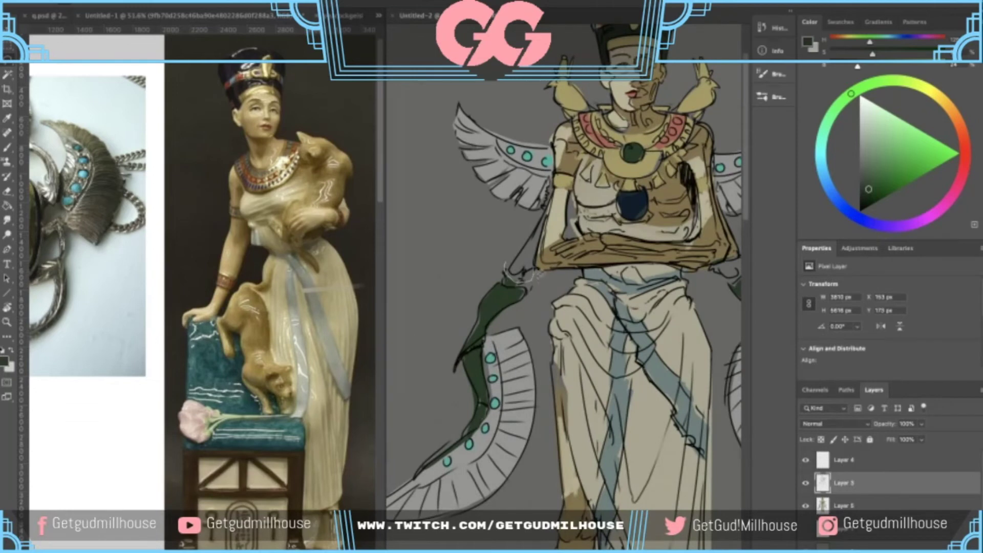
drag(548, 227, 507, 262)
mouse_move(733, 276)
mouse_down()
mouse_move(676, 265)
mouse_move(655, 273)
mouse_up()
key(Delete)
key(super+d)
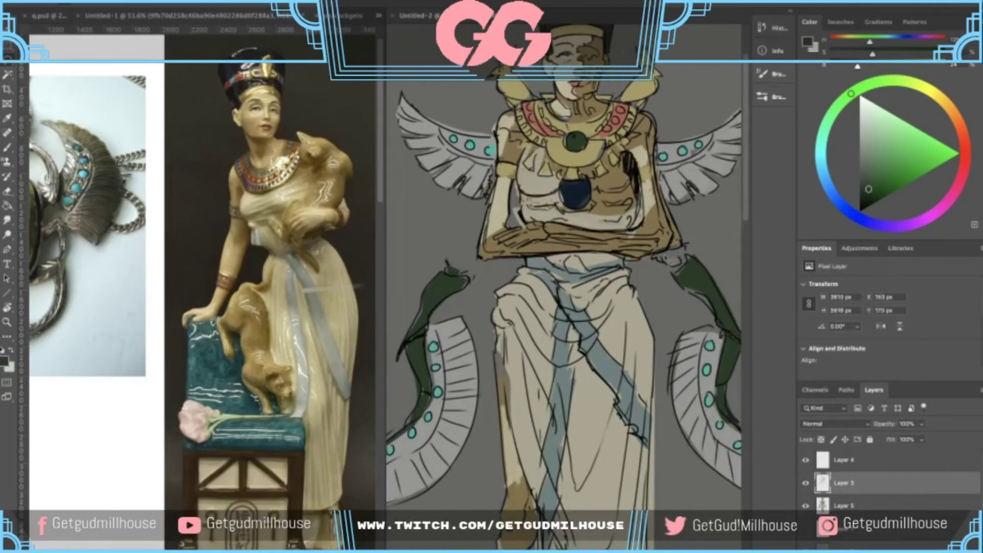
- Try connecting strokes from the cut limb ends towards the waist in a darker green, and undo them
drag(643, 266, 650, 246)
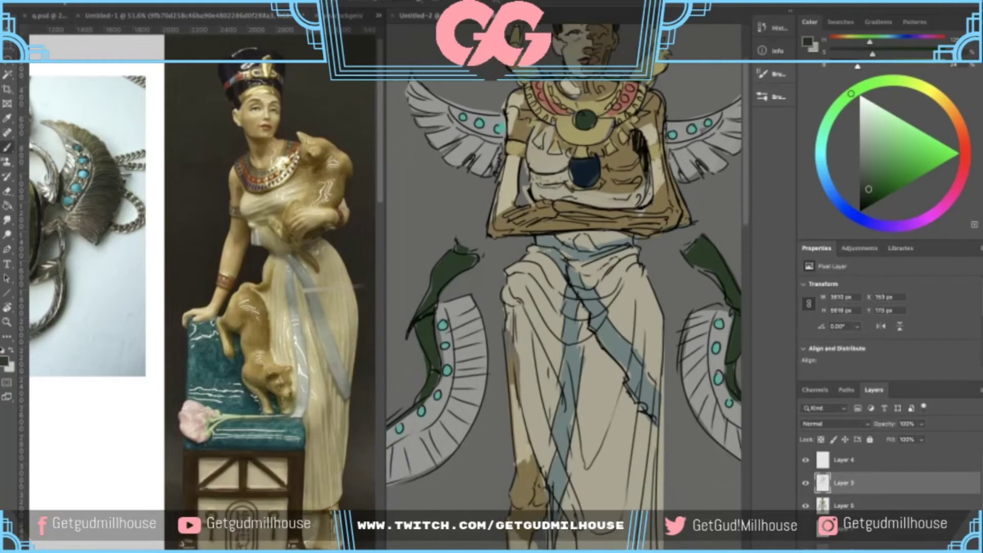
drag(872, 192, 869, 204)
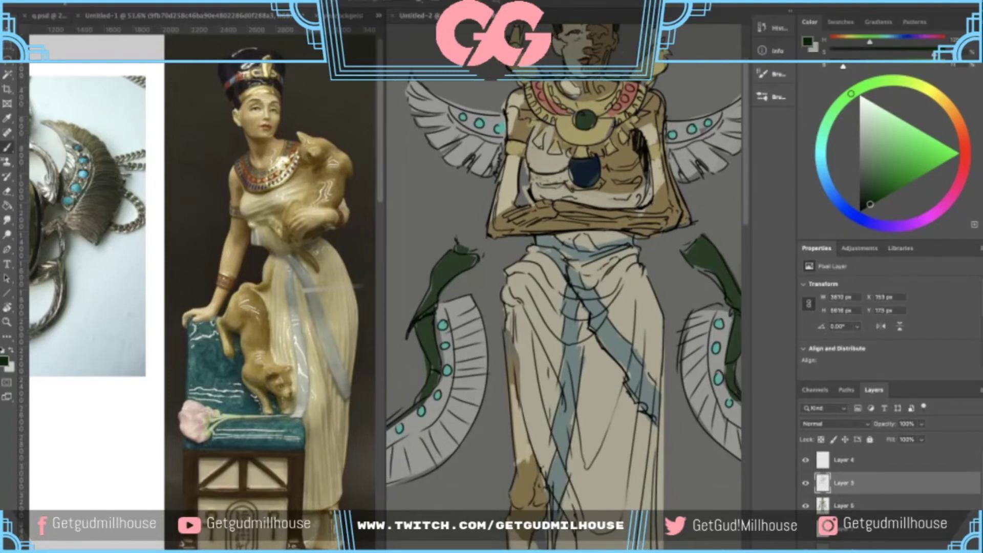
scroll(499, 245, down, 1)
drag(503, 247, 536, 228)
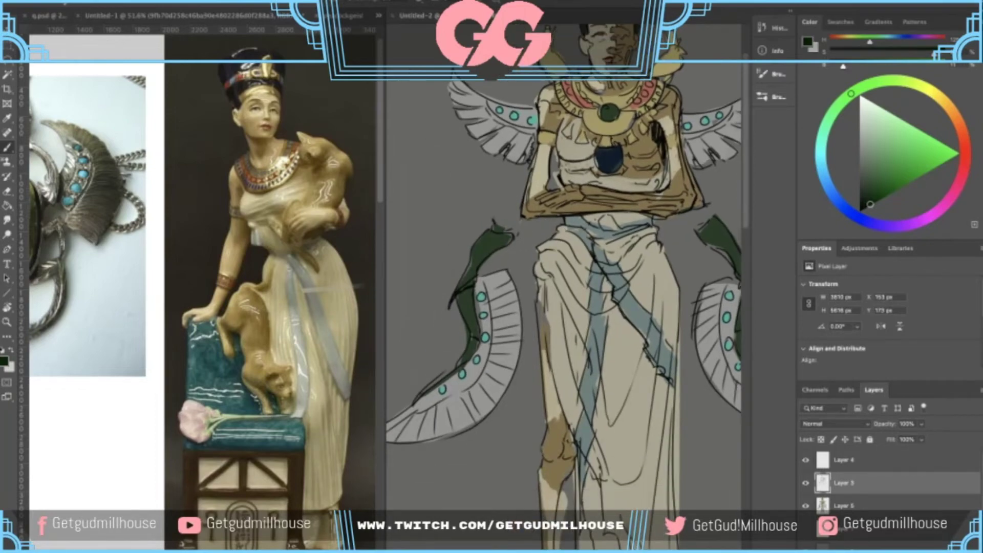
mouse_move(496, 222)
mouse_down()
mouse_move(542, 218)
mouse_move(527, 234)
mouse_up()
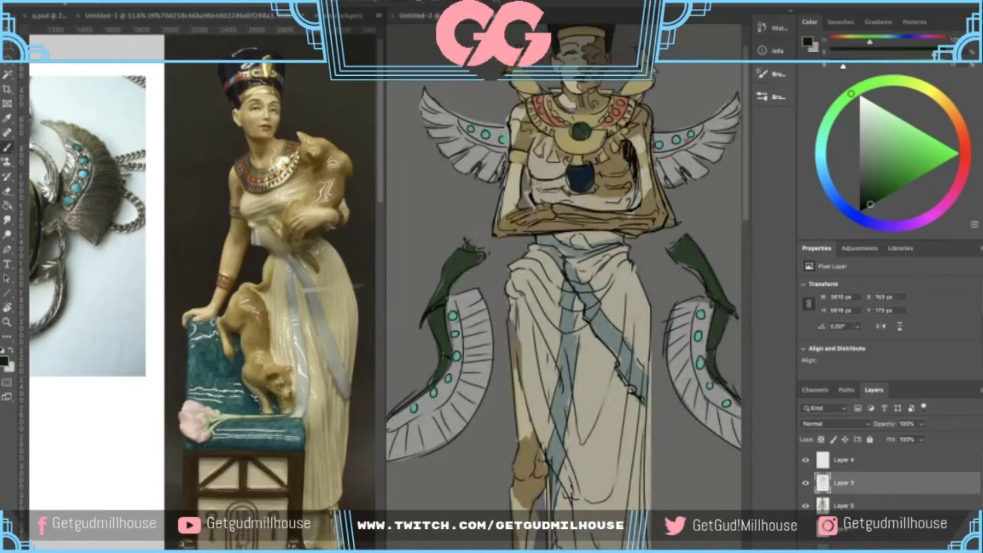
key(super+z)
drag(465, 240, 523, 239)
scroll(525, 246, down, 2)
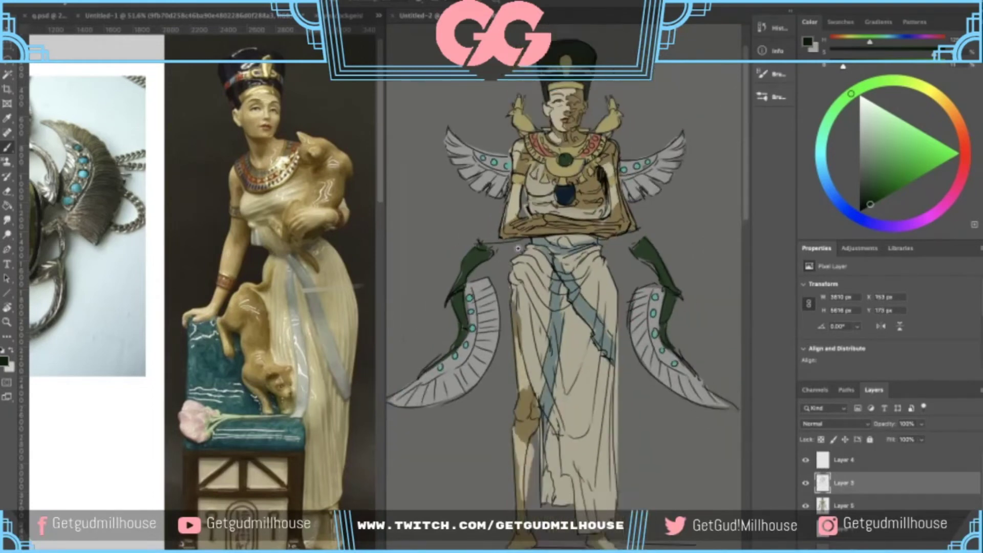
key(super+z)
key(super+z)
key(super+z)
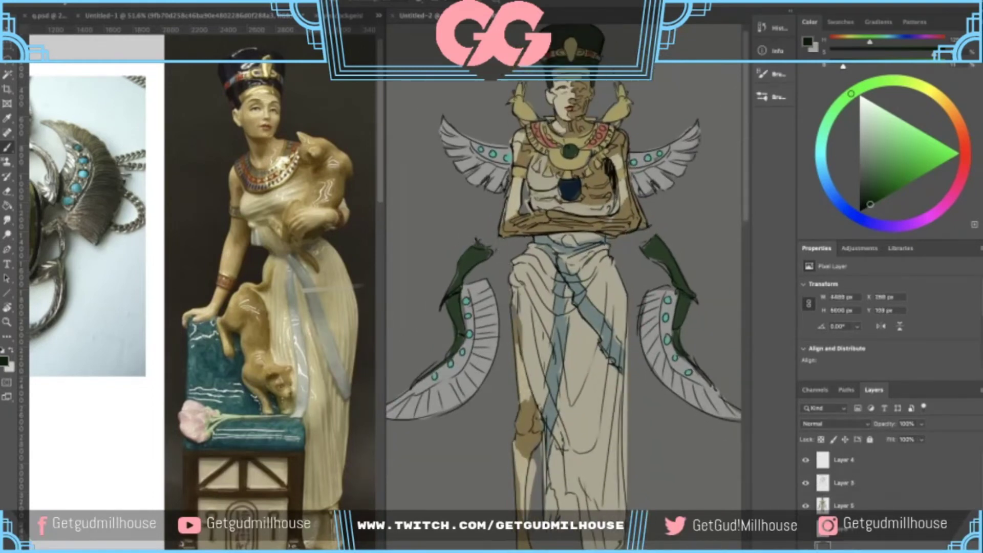
- Try new near-black connecting lines on Layer 3 from the cut limb ends to the body below the elbows
click(833, 484)
click(805, 482)
click(805, 483)
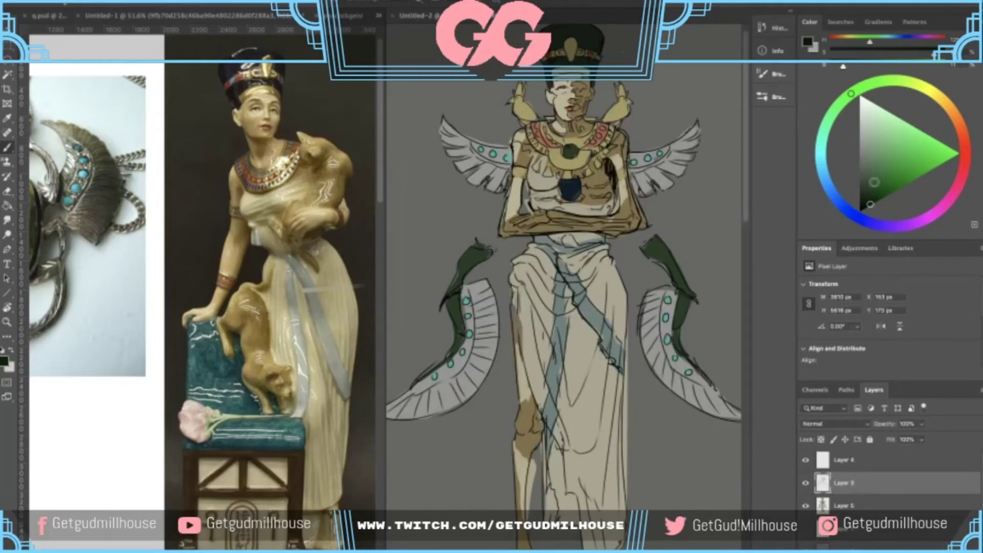
click(864, 207)
click(866, 205)
key(super+z)
mouse_move(483, 236)
mouse_down()
mouse_move(516, 245)
mouse_move(498, 249)
mouse_up()
key(super+z)
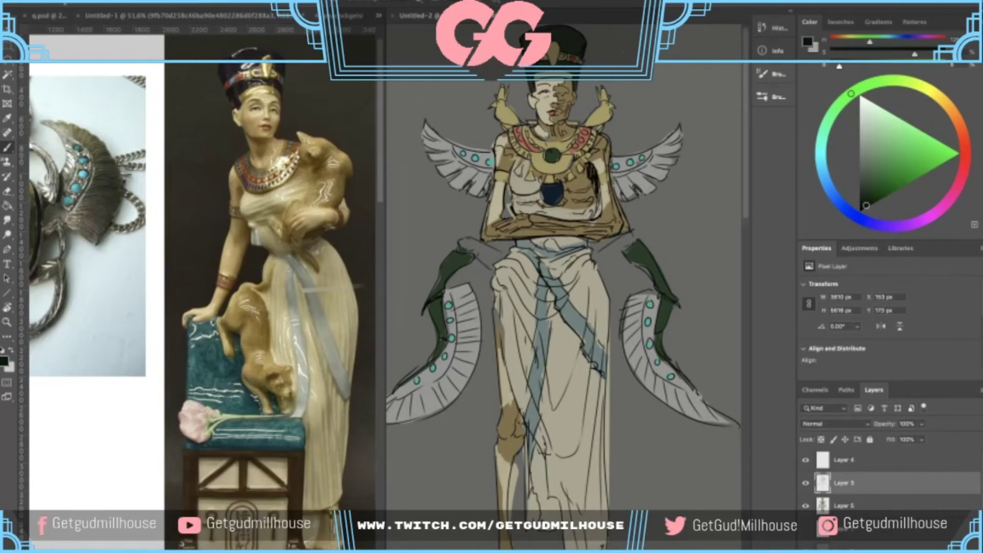
scroll(609, 258, down, 1)
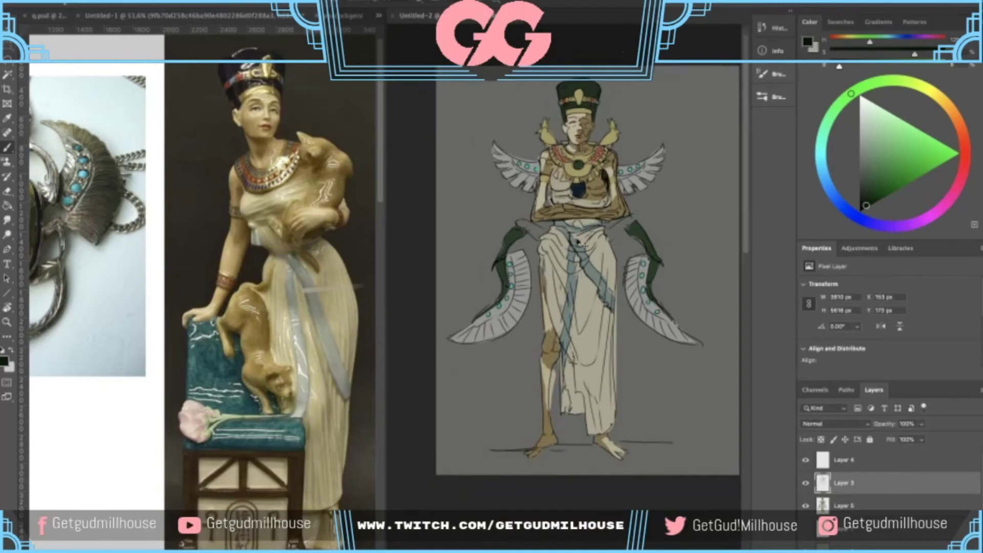
- Undo the new connecting lines and the removal of the limbs' green upper segments and line art
key(super+z)
key(super+z)
key(super+z)
key(super+z)
key(super+z)
key(super+z)
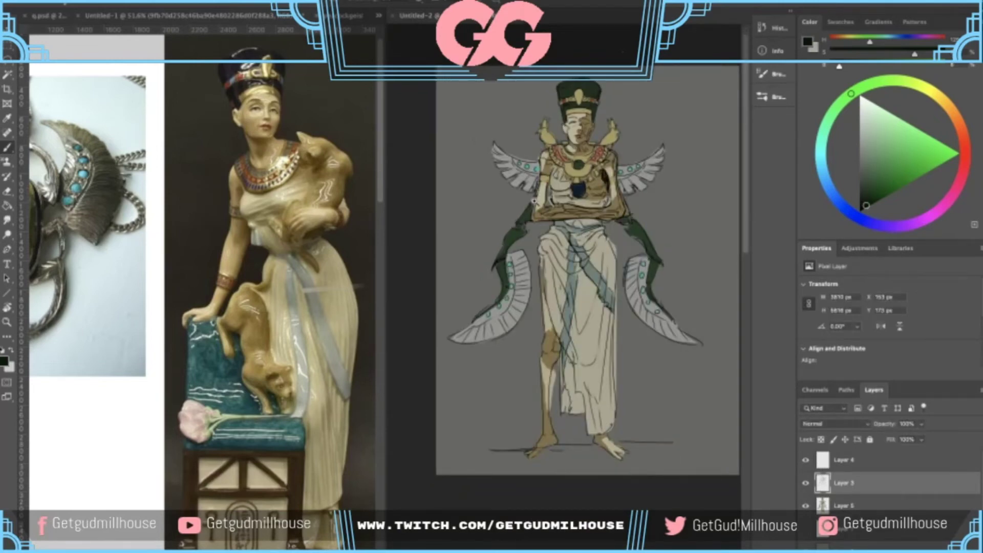
- Touch up the gap between the upper arm and torso on Layer 3 with the dark tone sampled beside the green limb
scroll(526, 212, up, 3)
alt+click(493, 238)
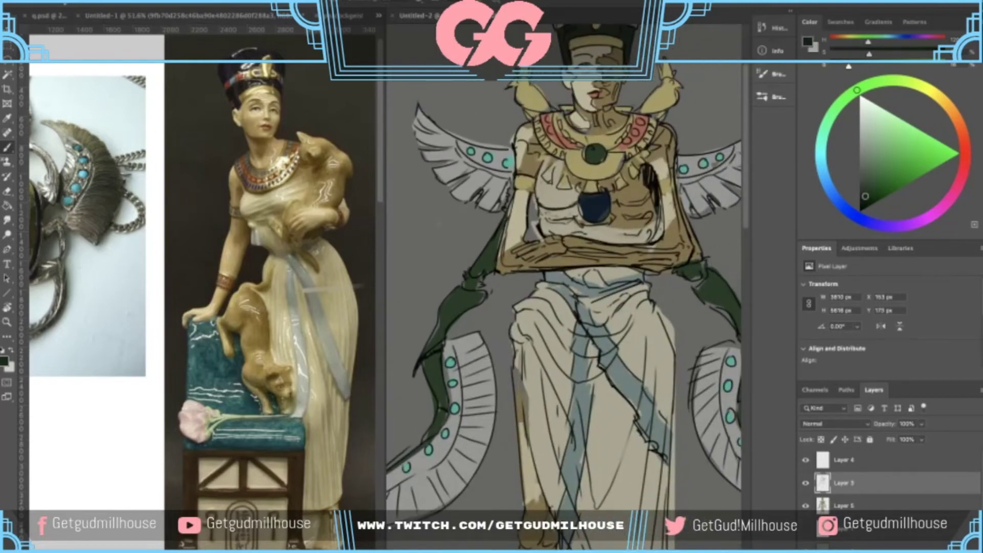
mouse_move(531, 197)
mouse_down()
mouse_move(532, 216)
mouse_move(535, 194)
mouse_up()
alt+click(533, 220)
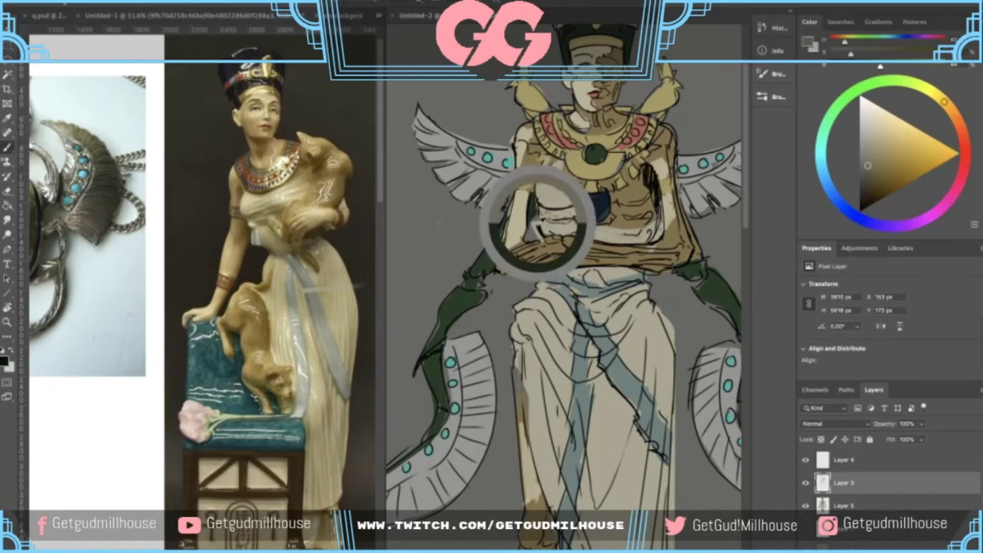
- Review the full figure, lower wings, green limbs and draped skirt, and make Layer 5 the active layer
scroll(544, 216, down, 2)
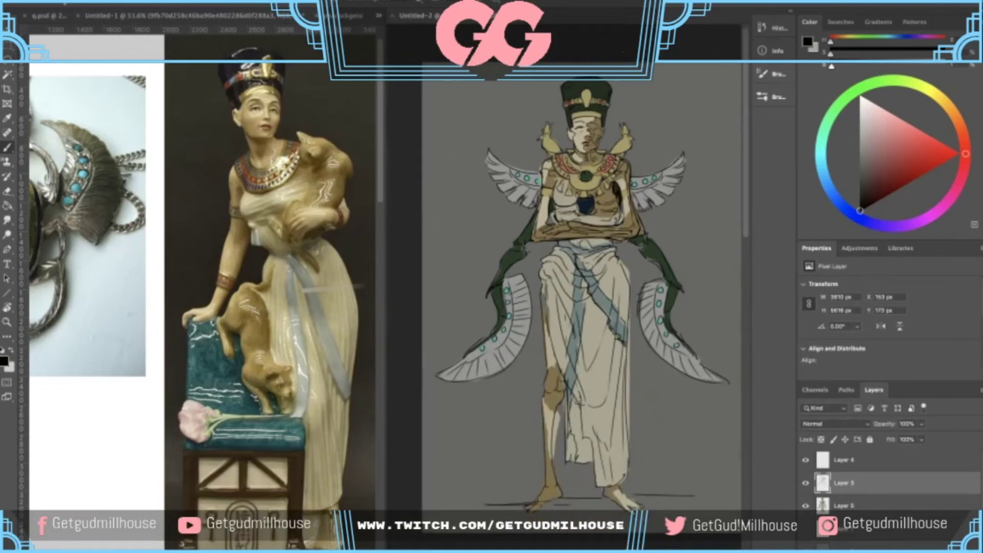
scroll(592, 196, up, 3)
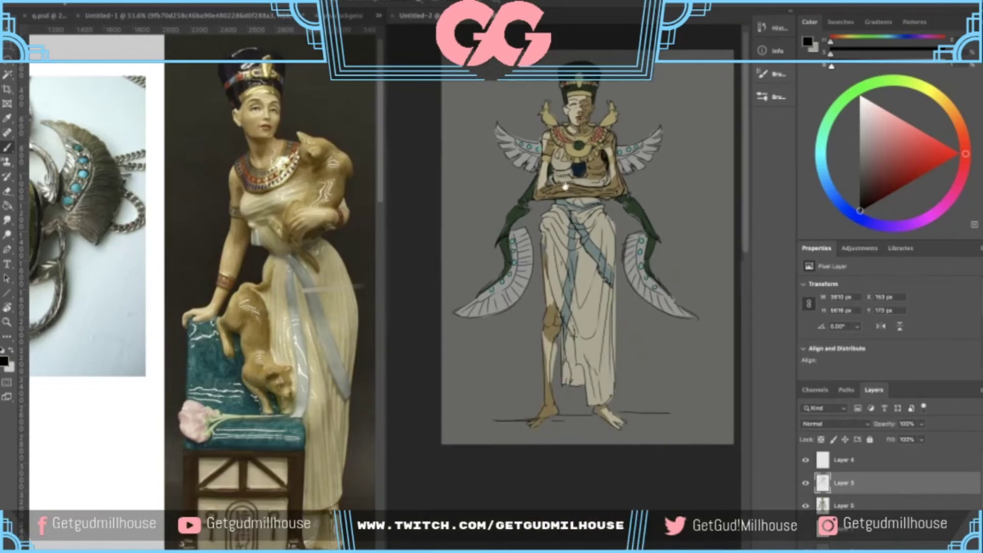
scroll(533, 194, up, 4)
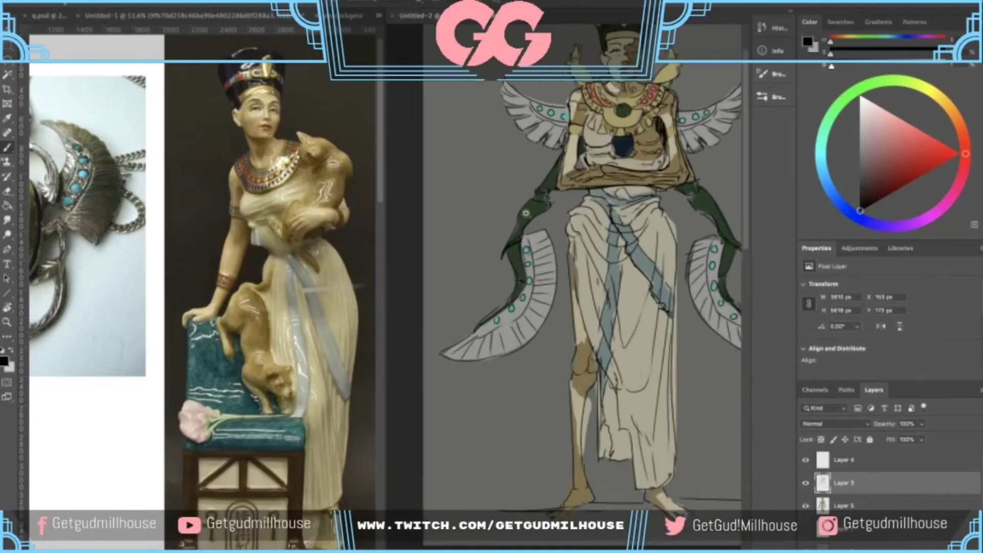
drag(491, 320, 498, 275)
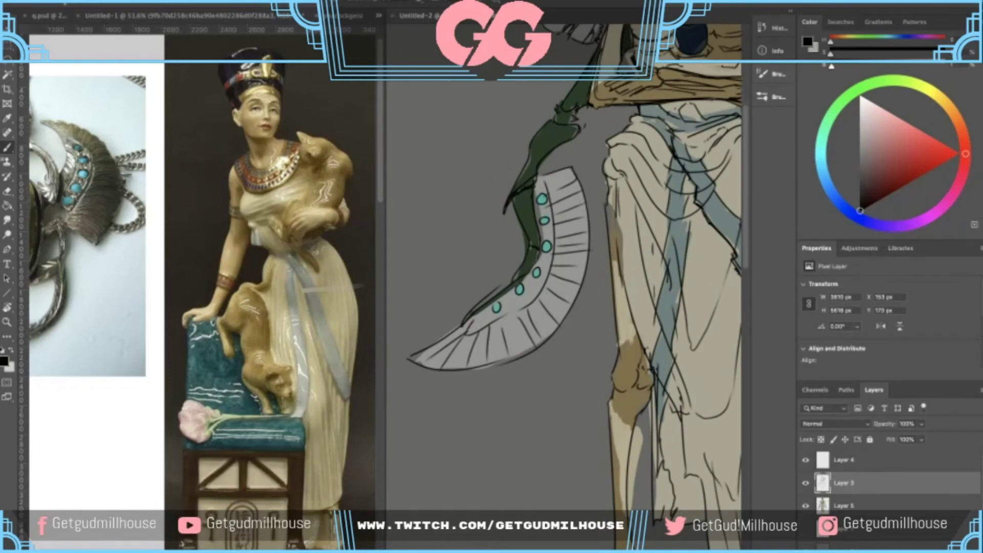
scroll(479, 317, down, 3)
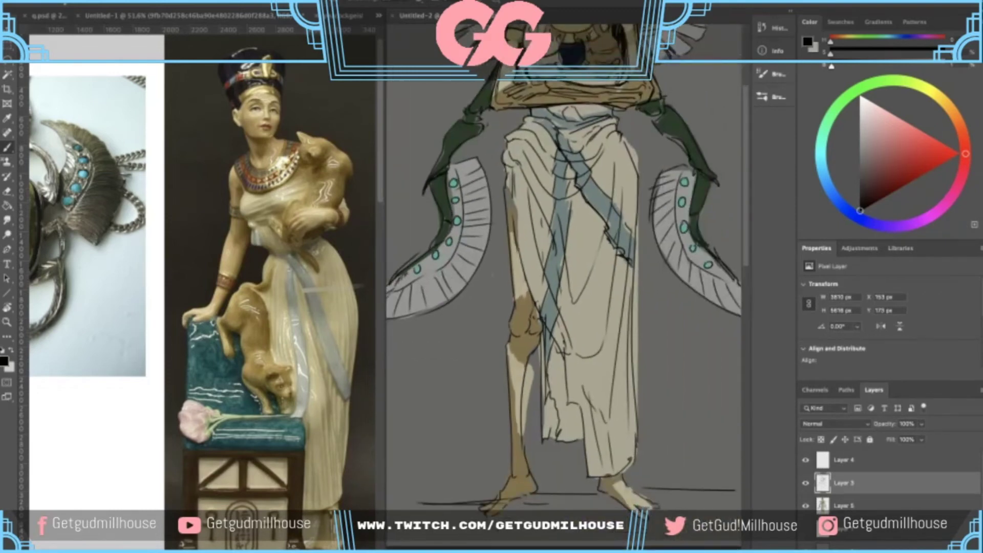
click(844, 505)
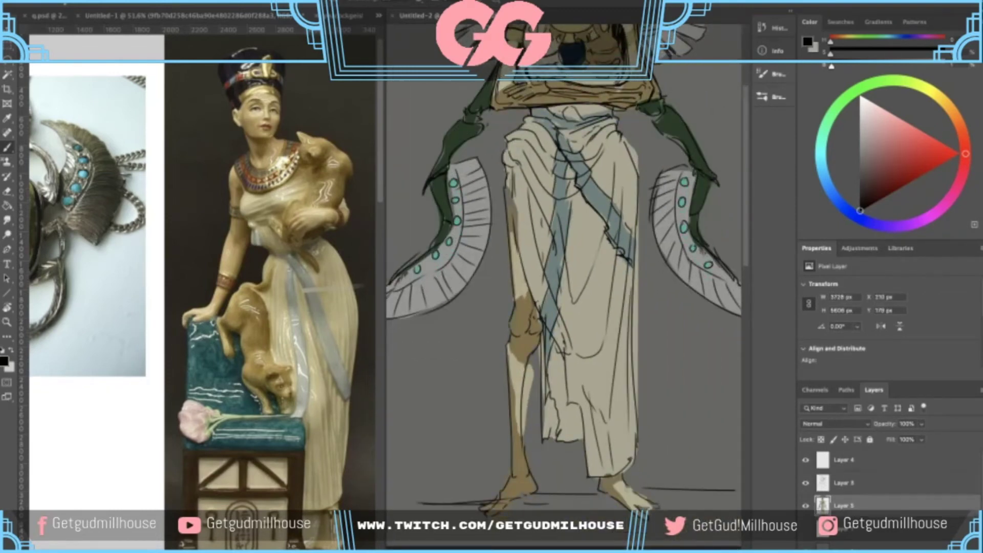
scroll(691, 295, down, 4)
drag(676, 287, 657, 300)
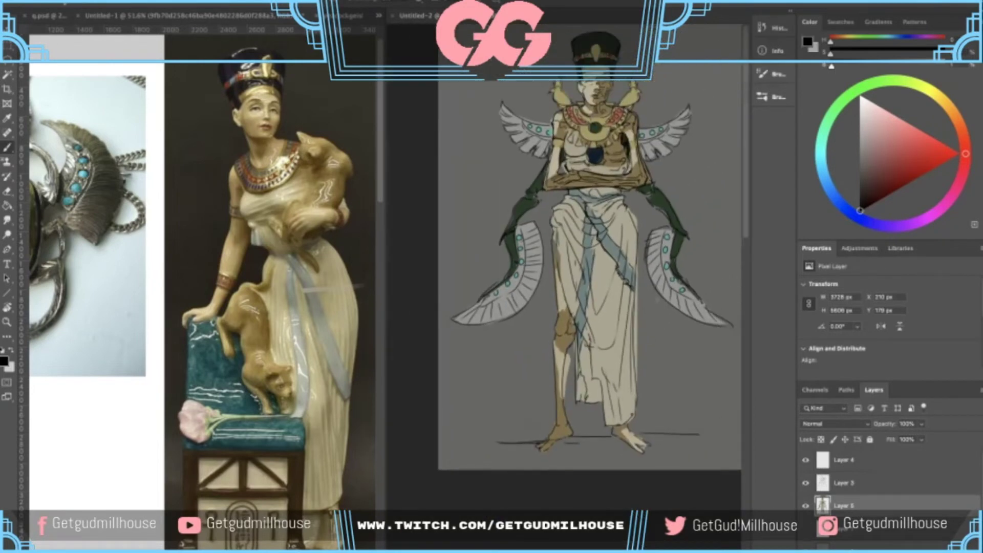
drag(580, 174, 559, 262)
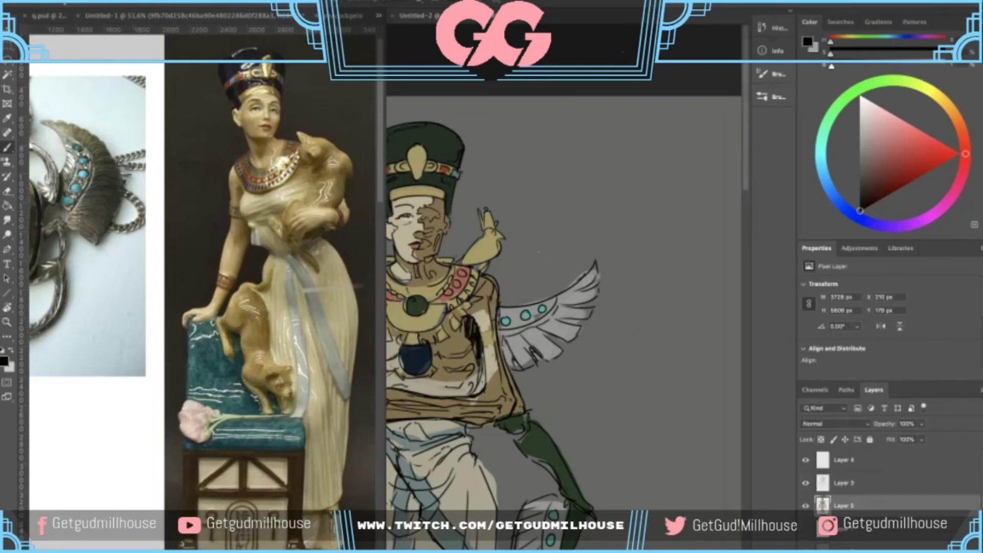
- Practise long, roughly parallel black strokes in the empty background beside the wings, and enclose them in a freehand loop
drag(604, 171, 603, 143)
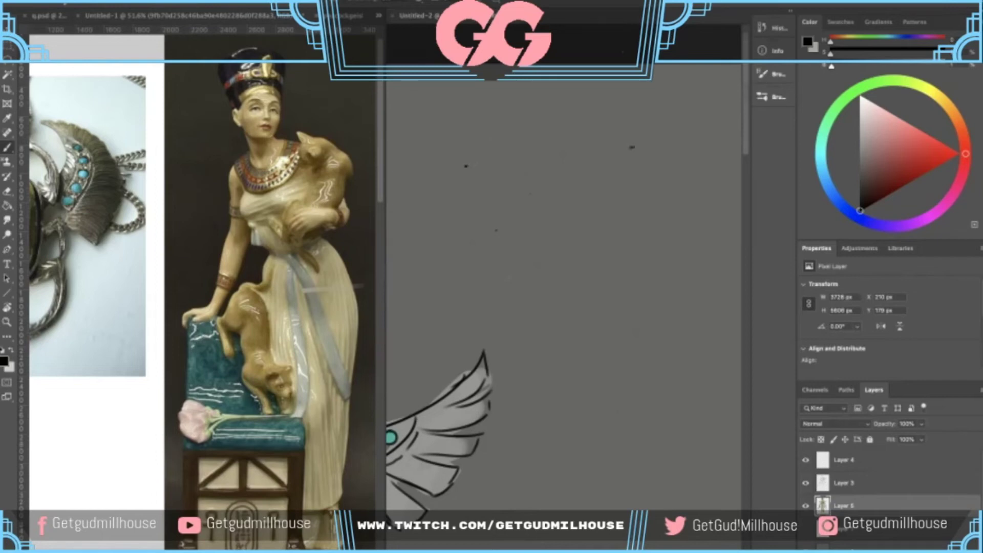
drag(457, 164, 658, 145)
drag(443, 190, 640, 171)
drag(441, 214, 635, 192)
drag(454, 230, 692, 207)
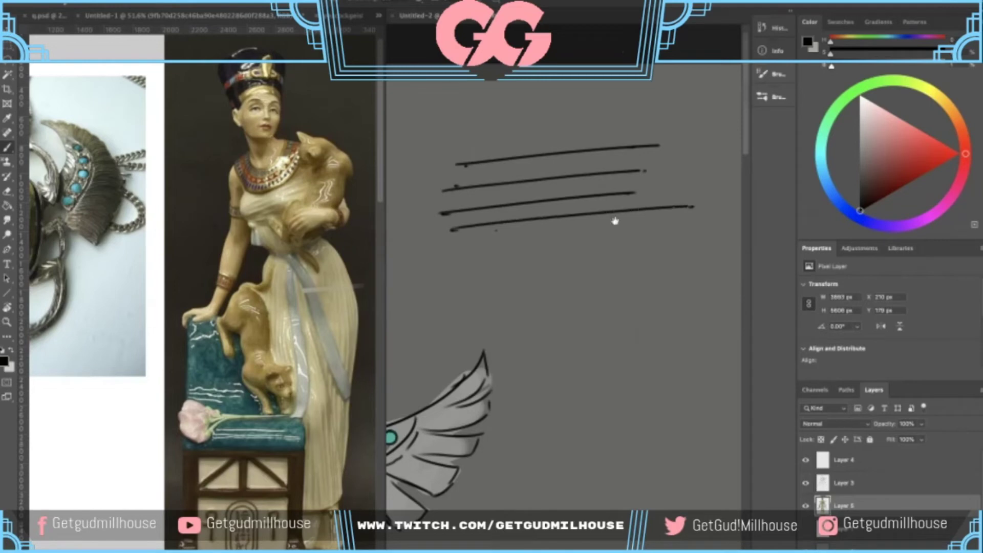
drag(615, 221, 619, 189)
drag(431, 218, 692, 213)
drag(583, 225, 608, 177)
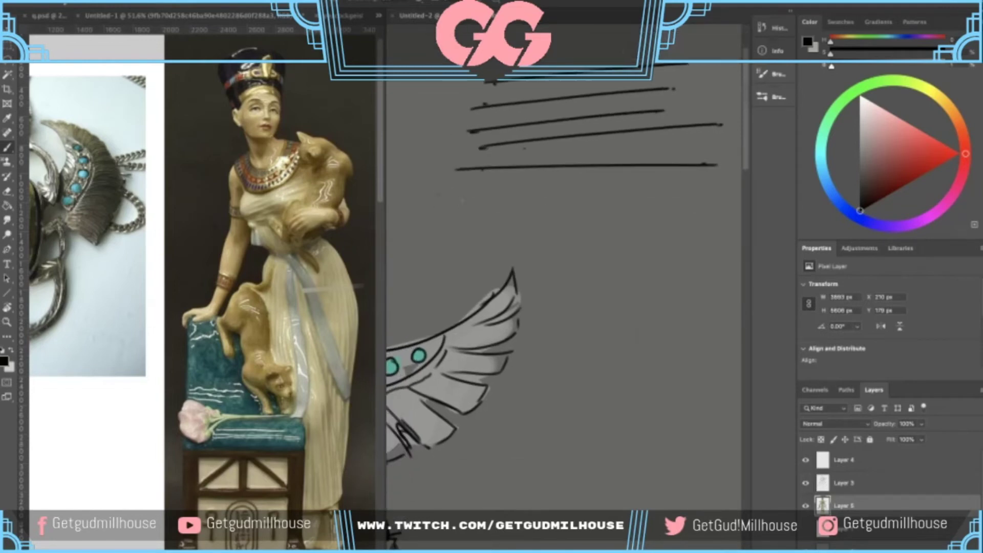
drag(455, 193, 735, 197)
drag(576, 209, 576, 166)
drag(429, 193, 720, 173)
drag(663, 182, 656, 136)
drag(514, 203, 741, 174)
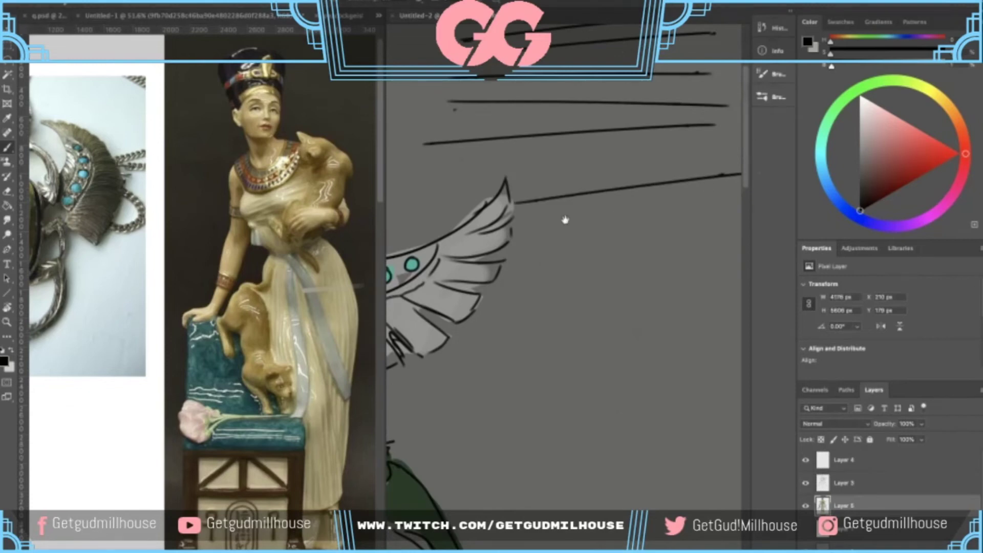
drag(565, 220, 576, 168)
drag(688, 175, 494, 238)
drag(539, 236, 565, 189)
drag(476, 230, 717, 216)
drag(541, 250, 548, 175)
drag(486, 206, 704, 202)
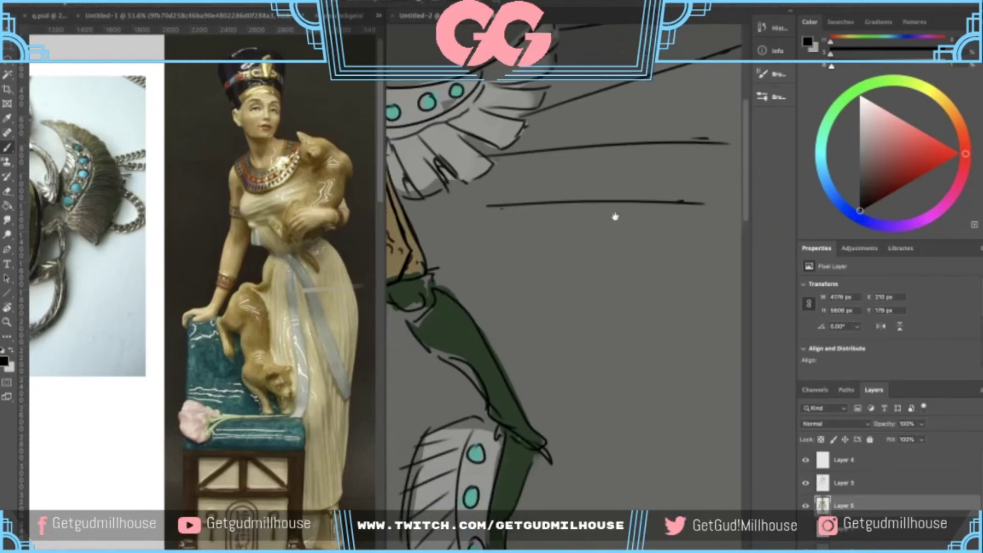
drag(615, 217, 615, 164)
drag(499, 198, 717, 169)
drag(601, 205, 606, 168)
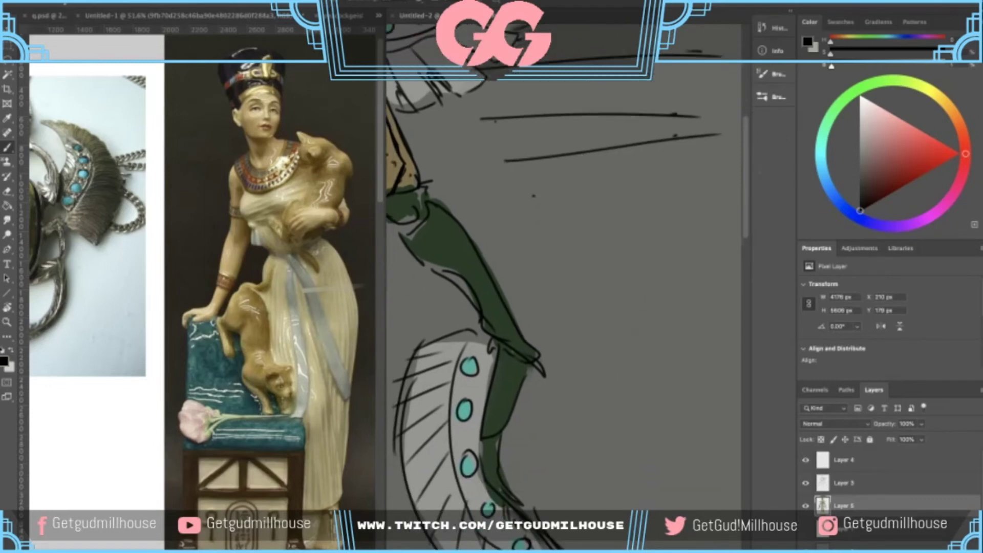
drag(536, 188, 723, 184)
mouse_move(648, 179)
mouse_down()
mouse_move(573, 189)
mouse_move(649, 173)
mouse_up()
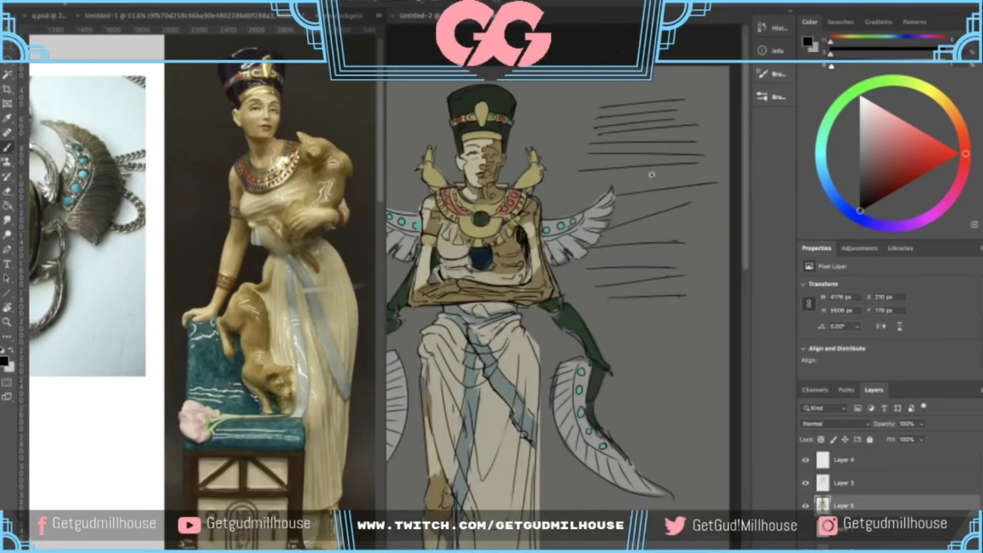
mouse_move(634, 75)
mouse_down()
mouse_move(568, 107)
mouse_move(673, 317)
mouse_move(685, 107)
mouse_up()
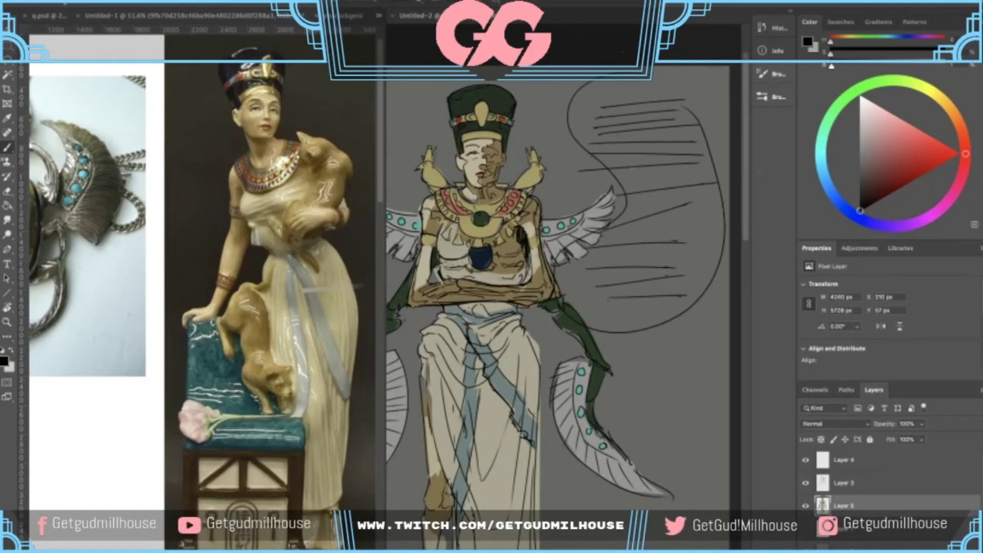
- Undo the enclosing loop and all the practice strokes in the background
key(ctrl+z)
key(ctrl+z)
key(ctrl+z)
key(ctrl+z)
key(ctrl+z)
key(ctrl+z)
key(ctrl+z)
key(ctrl+z)
key(ctrl+z)
key(ctrl+z)
key(ctrl+z)
key(ctrl+z)
key(ctrl+z)
drag(651, 118, 631, 147)
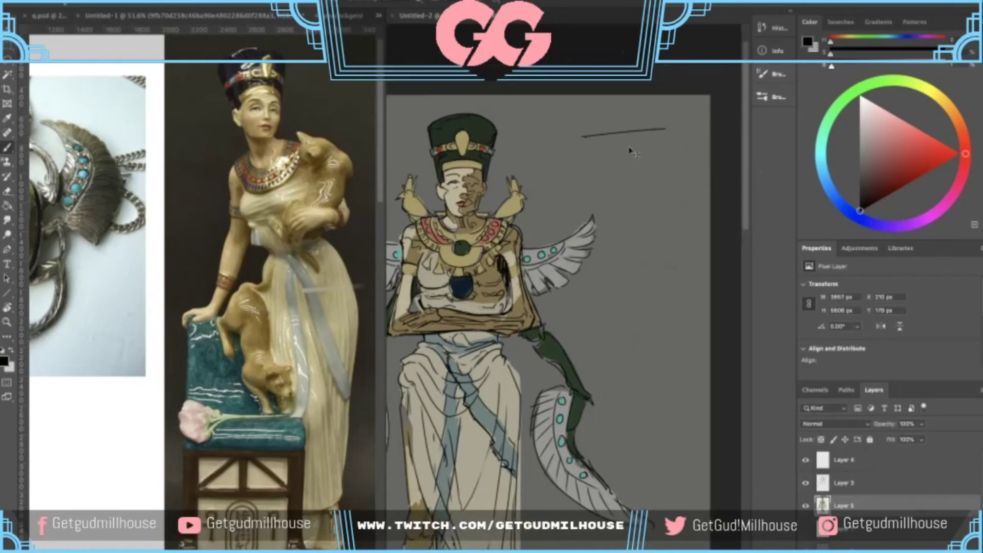
key(ctrl+z)
- Sketch a small box in perspective in the empty background above the upper wing
scroll(633, 152, up, 2)
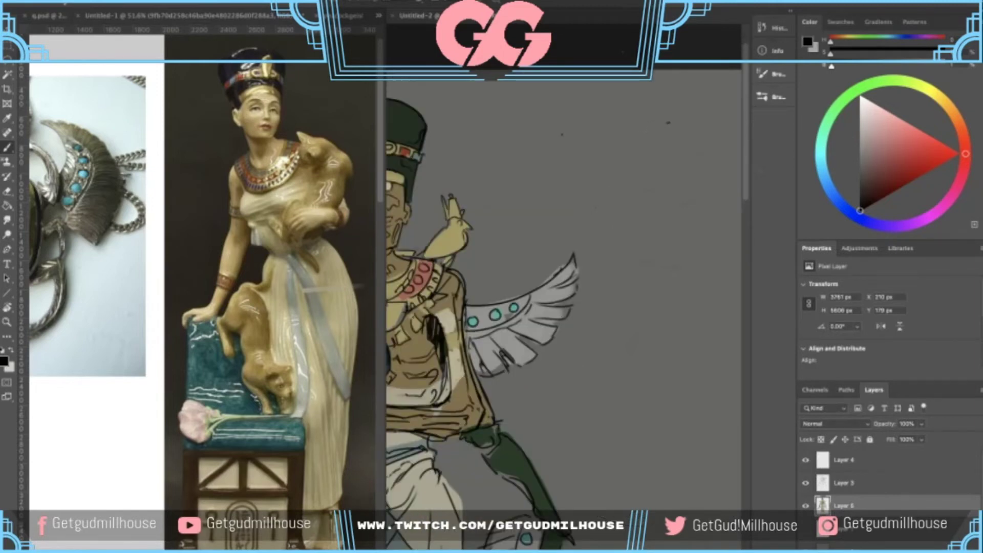
mouse_move(556, 135)
mouse_down()
mouse_move(523, 138)
mouse_move(531, 125)
mouse_move(565, 141)
mouse_move(554, 112)
mouse_move(603, 108)
mouse_up()
key(ctrl+z)
key(ctrl+z)
mouse_move(564, 140)
mouse_down()
mouse_move(601, 111)
mouse_move(598, 154)
mouse_up()
key(ctrl+z)
drag(602, 118, 599, 154)
drag(559, 144, 557, 161)
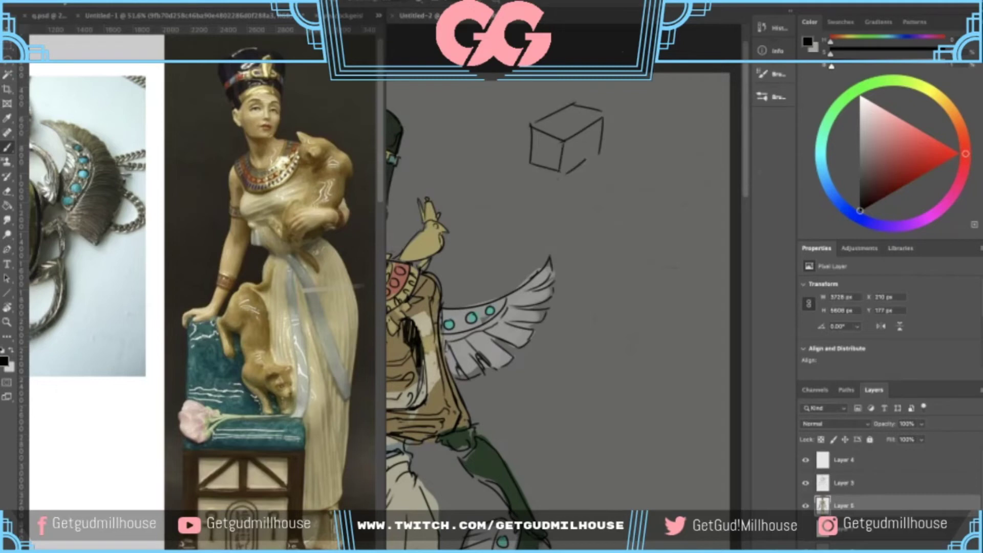
- Undo the box sketch and a further trial stroke made in the same background area
key(ctrl+z)
key(ctrl+z)
key(ctrl+z)
key(ctrl+z)
key(ctrl+z)
key(ctrl+z)
key(ctrl+z)
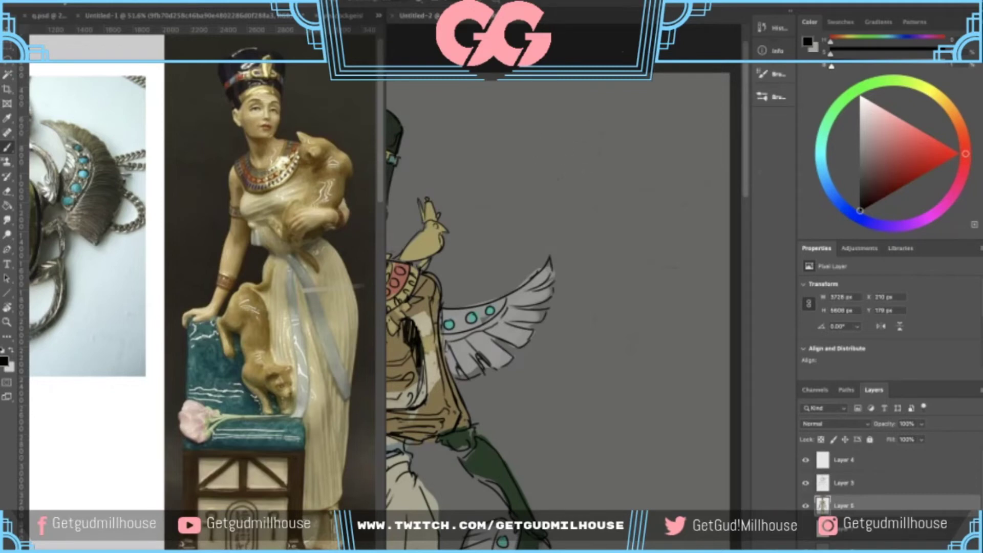
drag(593, 97, 543, 100)
key(ctrl+z)
mouse_move(551, 144)
mouse_down()
mouse_move(527, 174)
mouse_move(553, 138)
mouse_move(533, 156)
mouse_up()
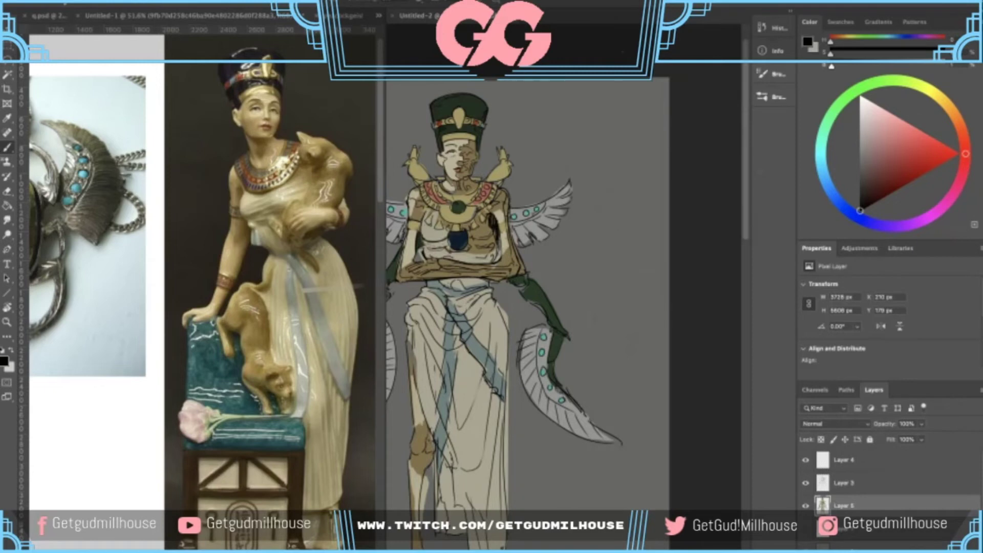
- Sketch a small graph with two axes and a wavy curve, plus a vertical line linking two circled dashes
scroll(610, 134, up, 5)
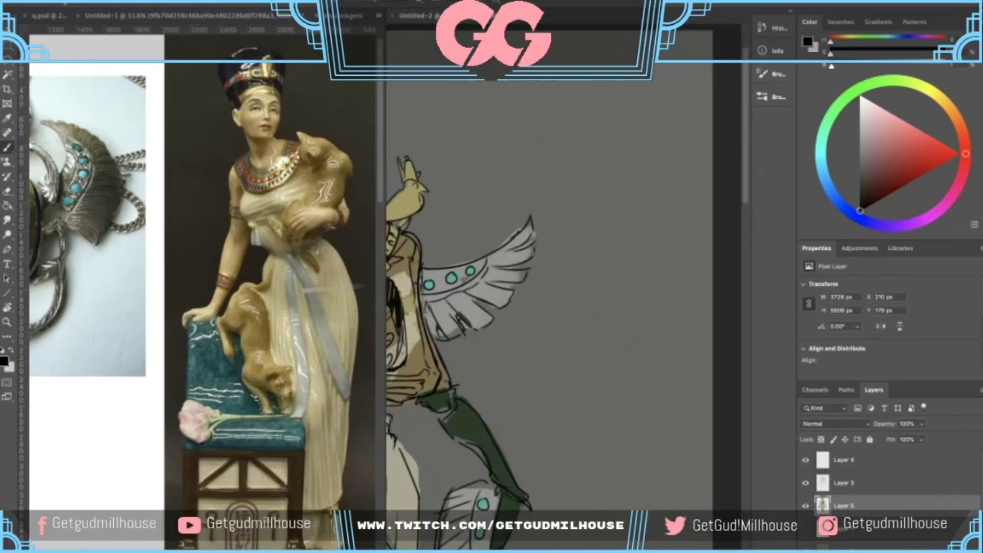
mouse_move(508, 103)
mouse_down()
mouse_move(508, 131)
mouse_move(591, 159)
mouse_up()
mouse_move(529, 149)
mouse_down()
mouse_move(550, 117)
mouse_move(572, 130)
mouse_move(612, 95)
mouse_up()
scroll(557, 135, down, 2)
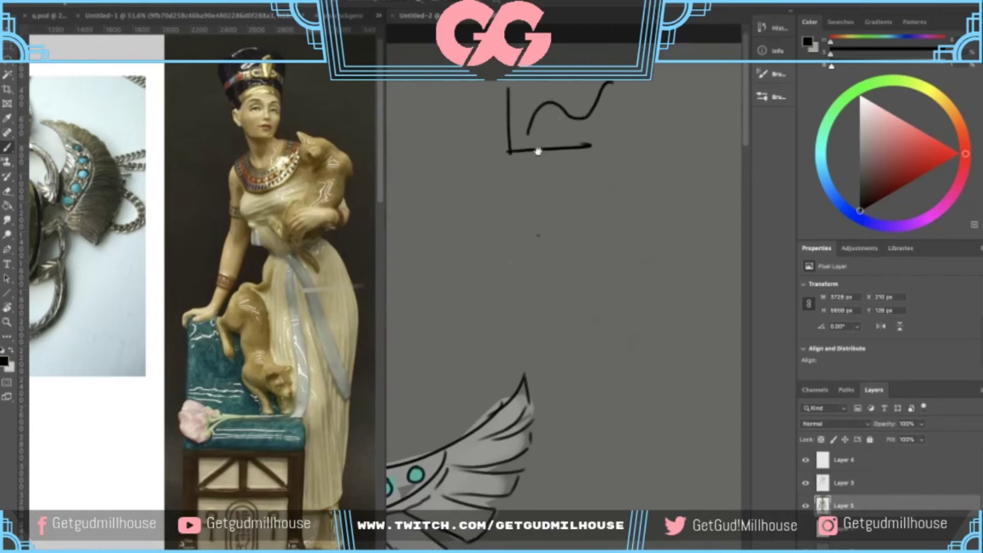
mouse_move(526, 139)
mouse_down()
mouse_move(536, 137)
mouse_move(534, 190)
mouse_move(546, 194)
mouse_up()
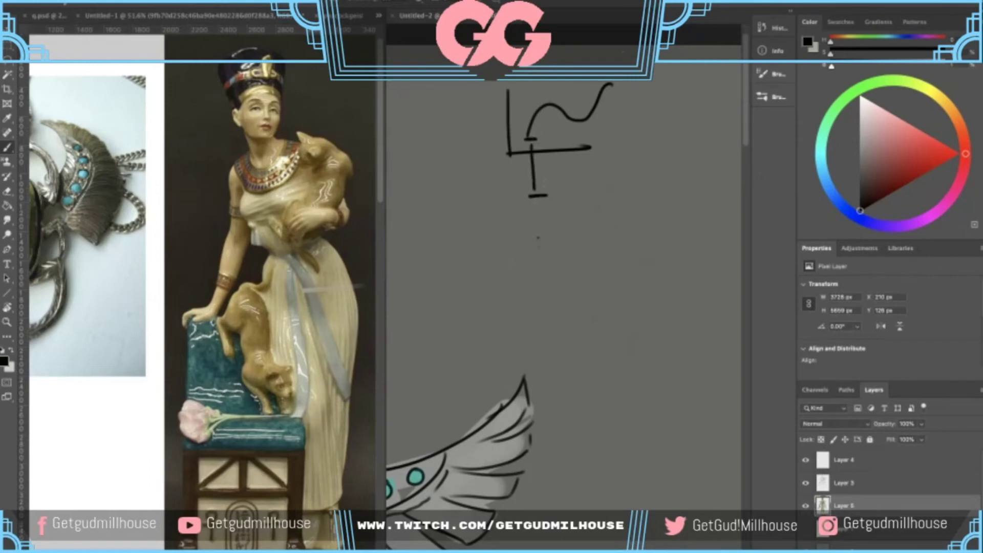
mouse_move(543, 187)
mouse_down()
mouse_move(518, 206)
mouse_move(524, 184)
mouse_up()
drag(530, 126, 489, 166)
- Try additional strokes around the small graph, and undo them
mouse_move(571, 125)
mouse_down()
mouse_move(576, 200)
mouse_move(587, 179)
mouse_move(576, 169)
mouse_move(597, 189)
mouse_up()
drag(572, 212, 604, 208)
mouse_move(603, 65)
mouse_down()
mouse_move(660, 174)
mouse_move(589, 75)
mouse_up()
mouse_move(528, 169)
mouse_down()
mouse_move(603, 157)
mouse_move(617, 181)
mouse_up()
key(ctrl+z)
key(ctrl+z)
key(ctrl+z)
key(ctrl+z)
key(ctrl+z)
key(ctrl+z)
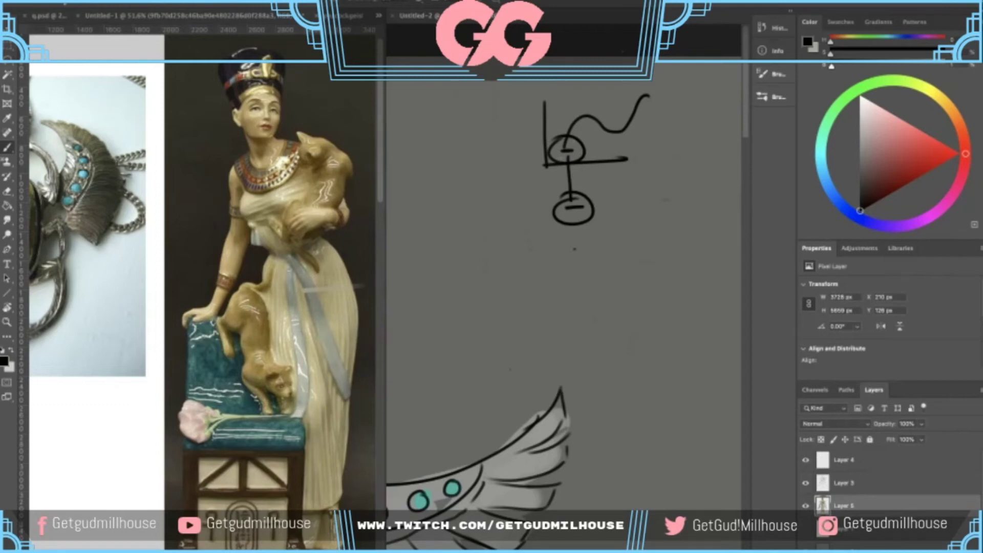
- Draw a few slanted parallel lines in the background beside the small graph
drag(577, 174, 569, 166)
mouse_move(570, 166)
mouse_down()
mouse_move(529, 167)
mouse_move(549, 157)
mouse_move(523, 203)
mouse_move(500, 154)
mouse_move(653, 130)
mouse_up()
drag(537, 165, 651, 144)
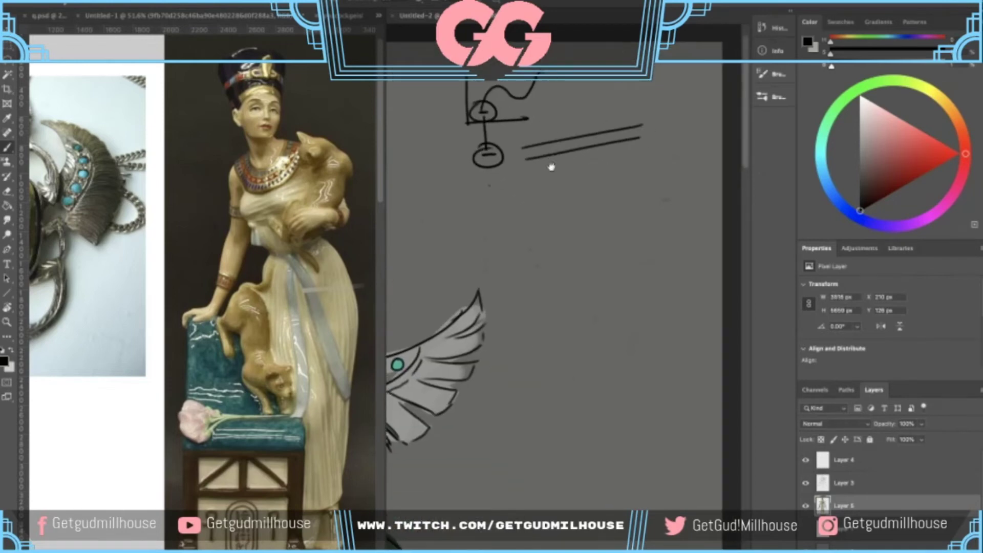
scroll(548, 165, down, 2)
drag(522, 154, 649, 131)
mouse_move(568, 163)
mouse_down()
mouse_move(527, 185)
mouse_move(494, 170)
mouse_up()
drag(479, 166, 558, 158)
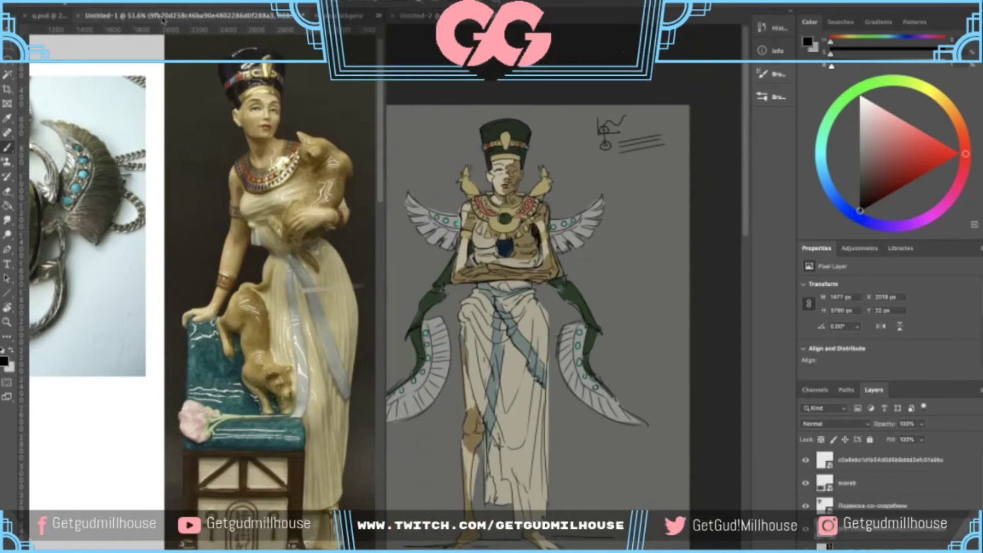
- Bring up the q.psd wolf painting, widen its view, and examine the brushwork on the wolves' faces and fur
click(44, 17)
scroll(199, 153, down, 2)
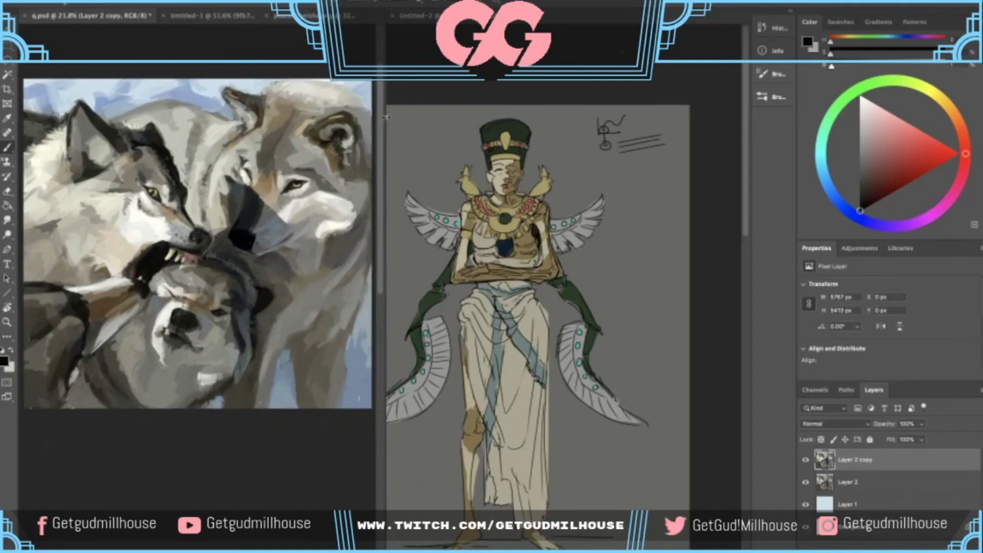
drag(384, 121, 476, 127)
mouse_move(536, 134)
mouse_down()
mouse_move(704, 149)
mouse_move(696, 149)
mouse_up()
scroll(404, 236, up, 5)
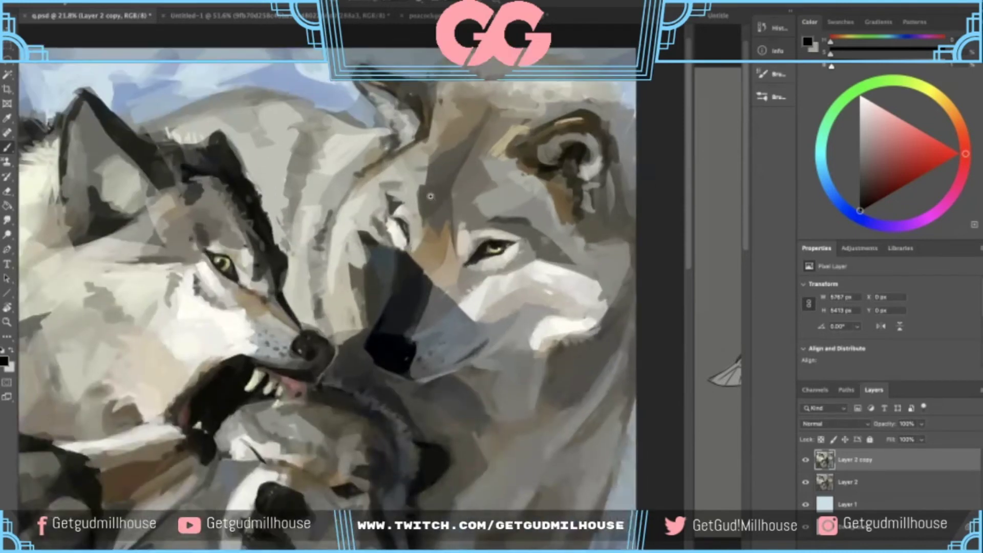
drag(430, 196, 468, 120)
scroll(435, 271, down, 2)
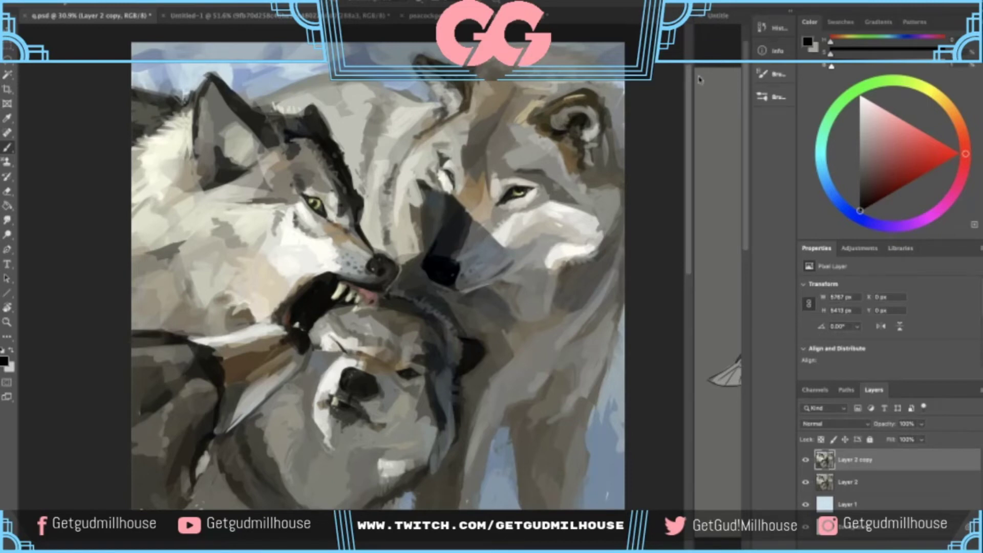
mouse_move(693, 76)
mouse_down()
mouse_move(388, 164)
mouse_move(359, 159)
mouse_move(502, 146)
mouse_move(500, 117)
mouse_up()
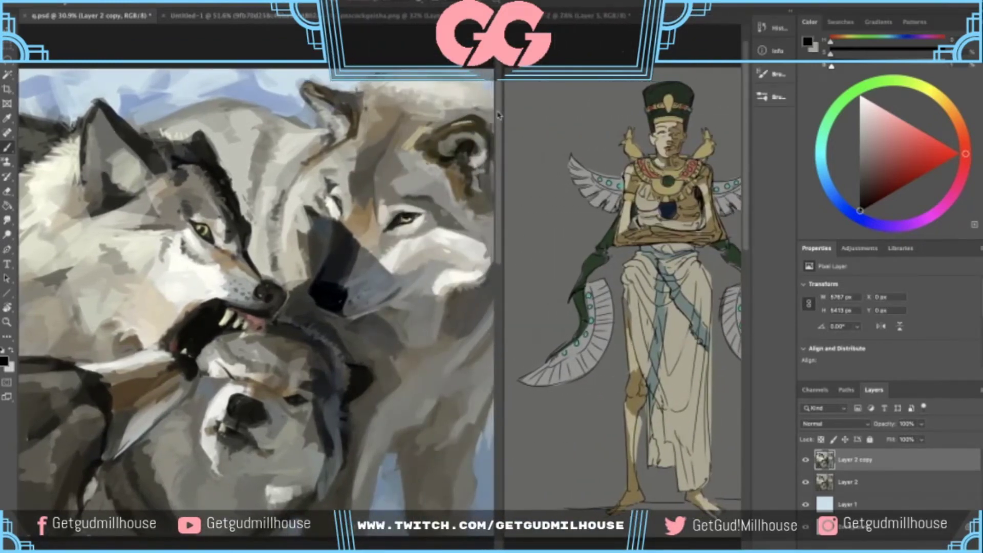
scroll(422, 153, down, 1)
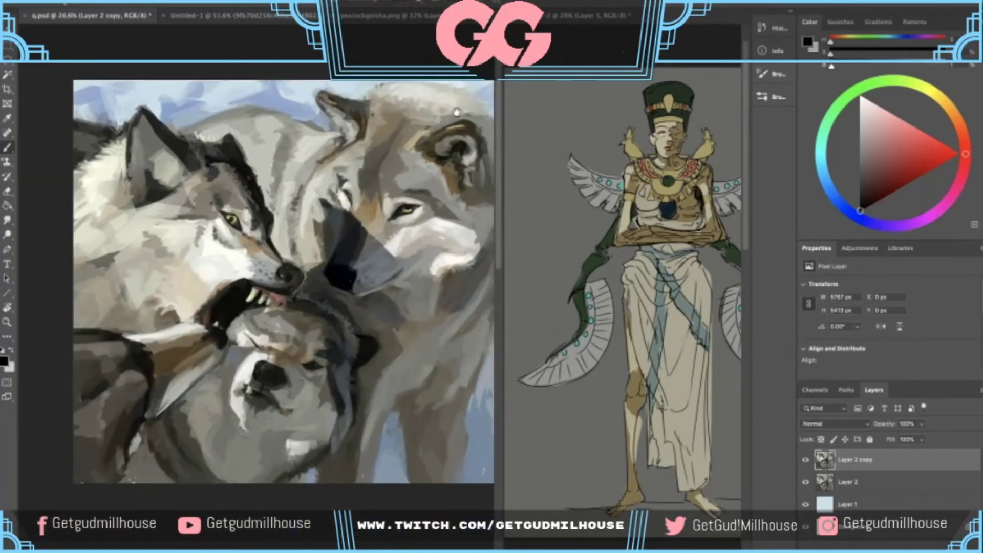
scroll(435, 115, down, 1)
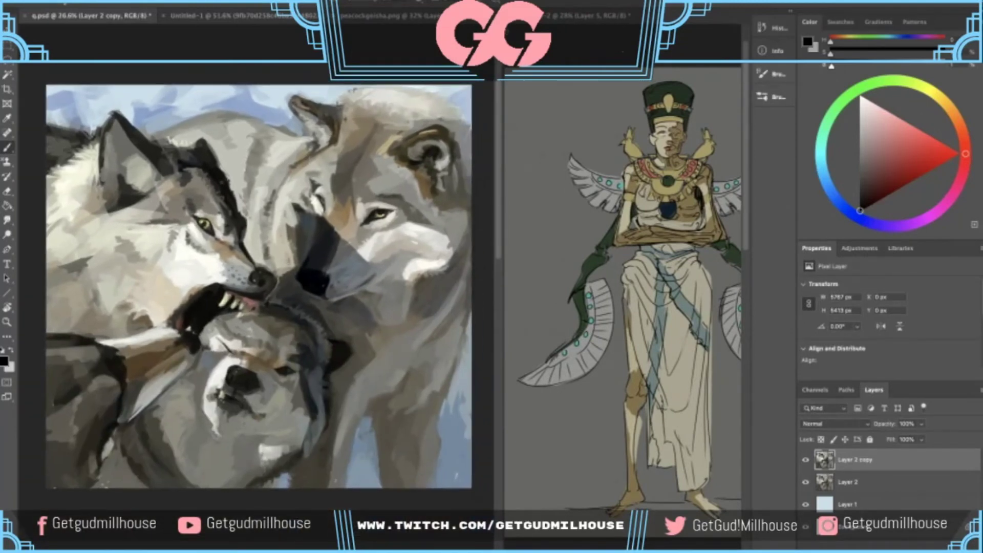
- Return to the character document with more room for it, and lasso and delete the graph and line sketches from Layer 5
click(623, 51)
drag(497, 141, 352, 141)
key(l)
mouse_move(653, 78)
mouse_down()
mouse_move(604, 100)
mouse_move(639, 85)
mouse_up()
key(Delete)
key(super+d)
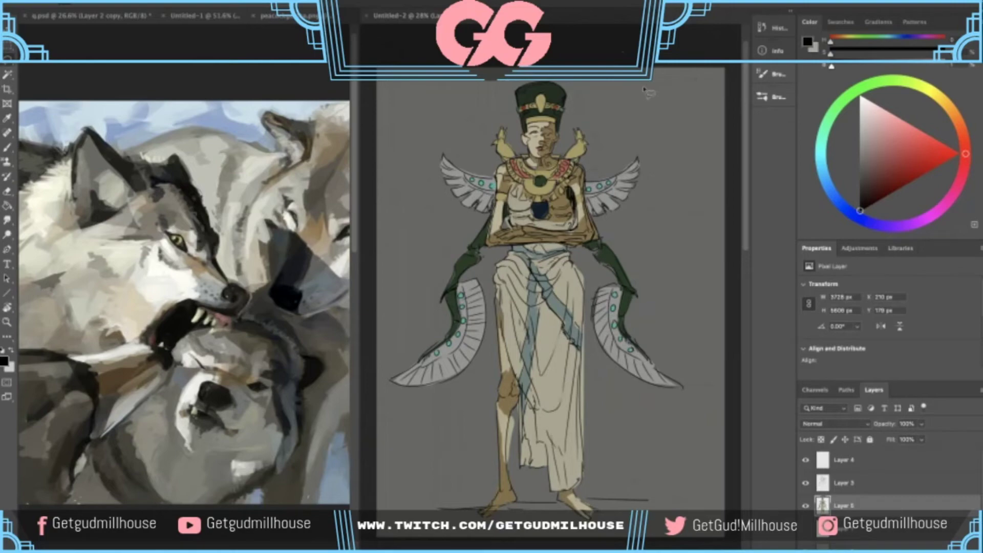
drag(496, 205, 535, 173)
scroll(511, 193, down, 4)
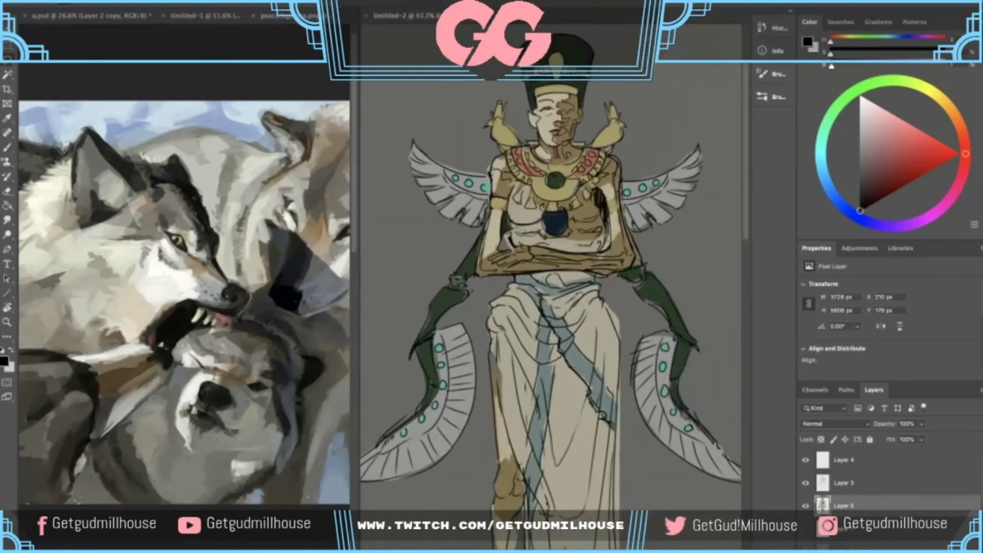
- Examine the wolf painting, the Egyptian figurine reference sheet and peacockgeisha.png, and bring the wolf painting back up
click(227, 204)
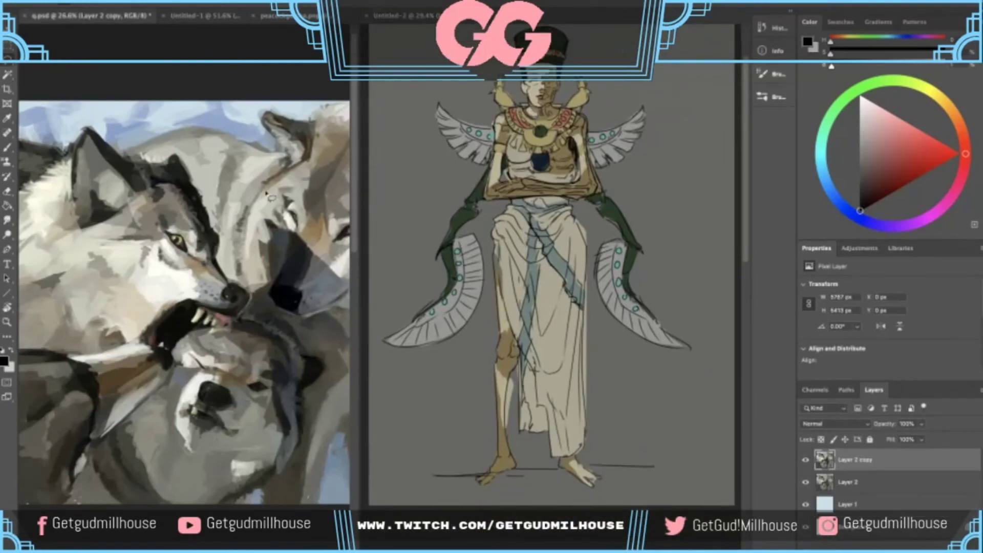
scroll(271, 197, up, 3)
scroll(223, 242, up, 3)
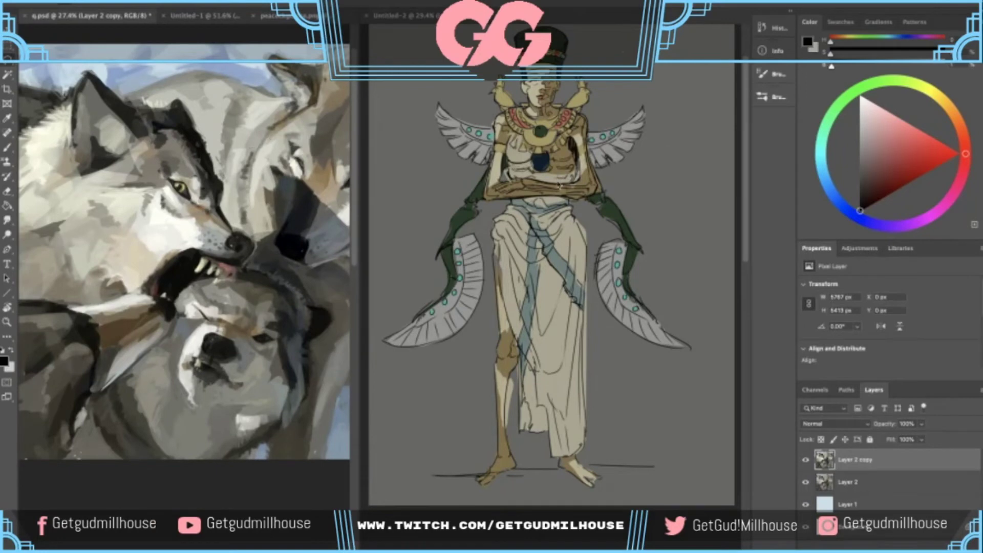
click(206, 17)
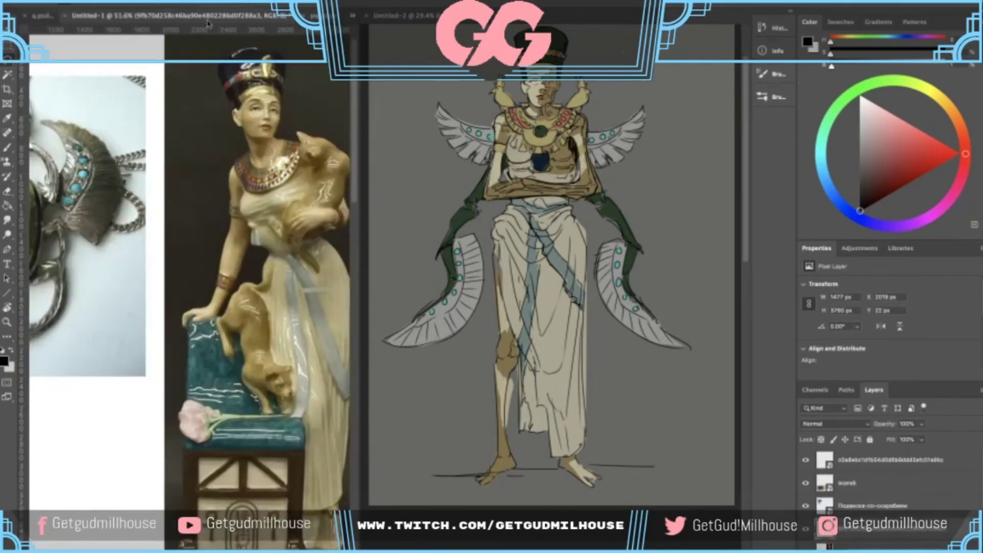
scroll(210, 102, down, 2)
scroll(196, 147, up, 1)
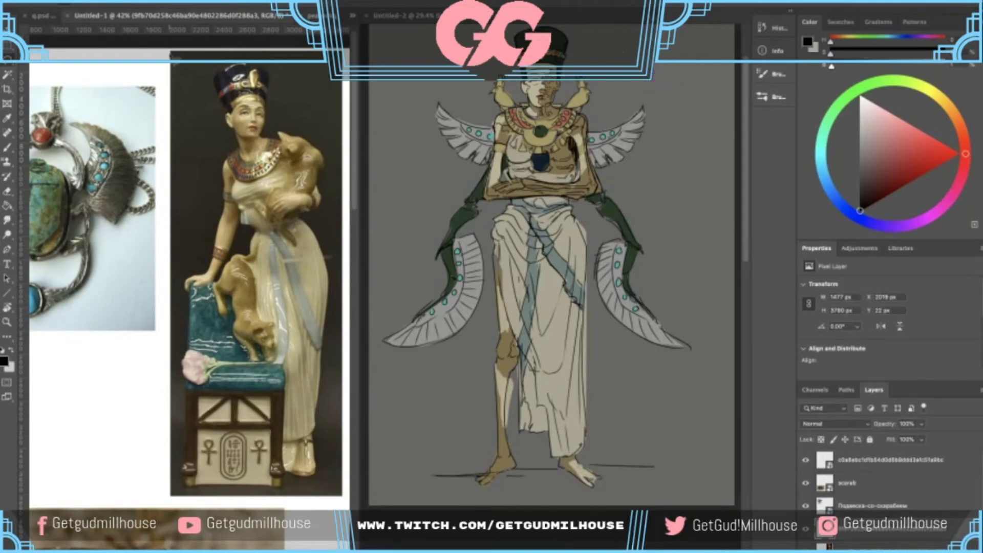
click(313, 17)
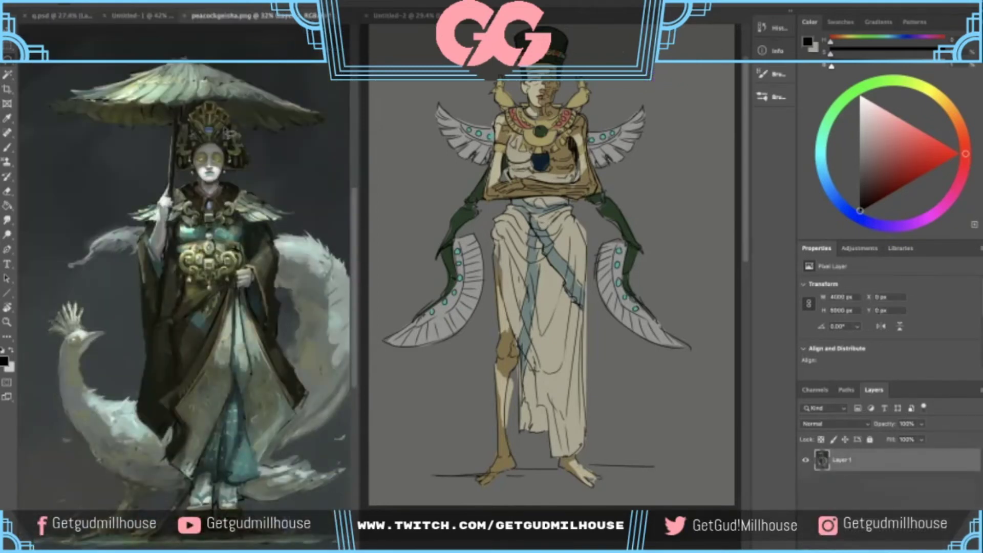
scroll(237, 123, up, 2)
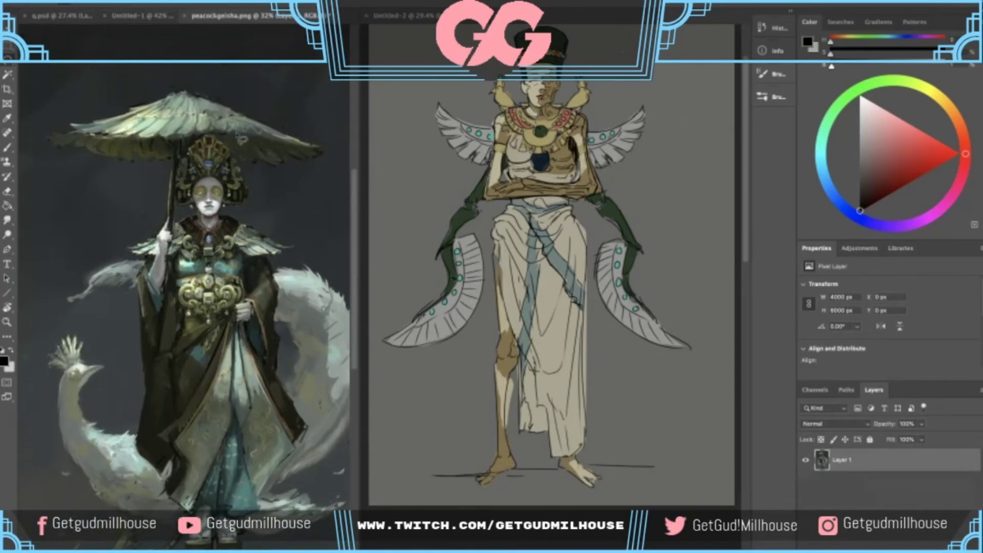
click(134, 15)
click(50, 18)
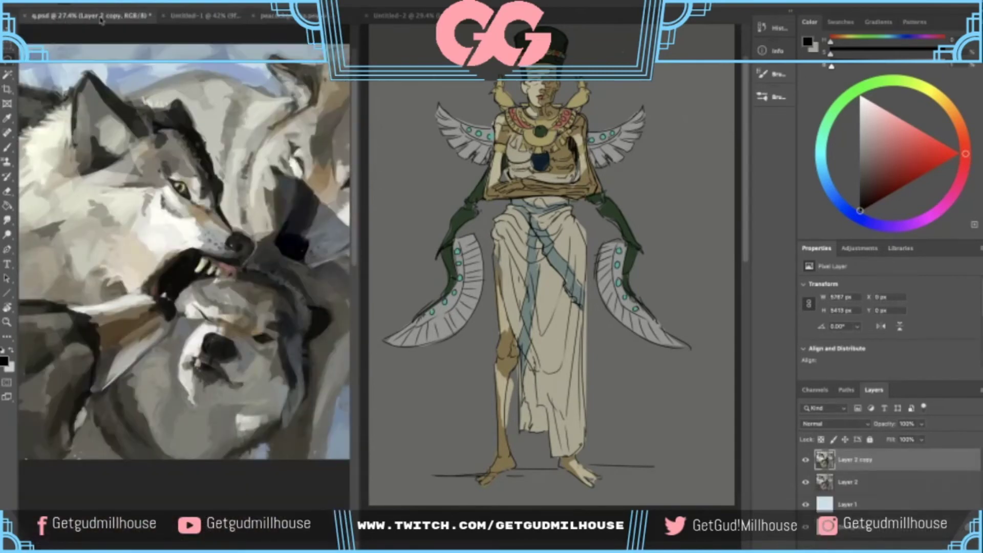
- In the character document, check what Layer 5 and the lower backdrop layer contain by hiding and showing each one
drag(575, 180, 582, 231)
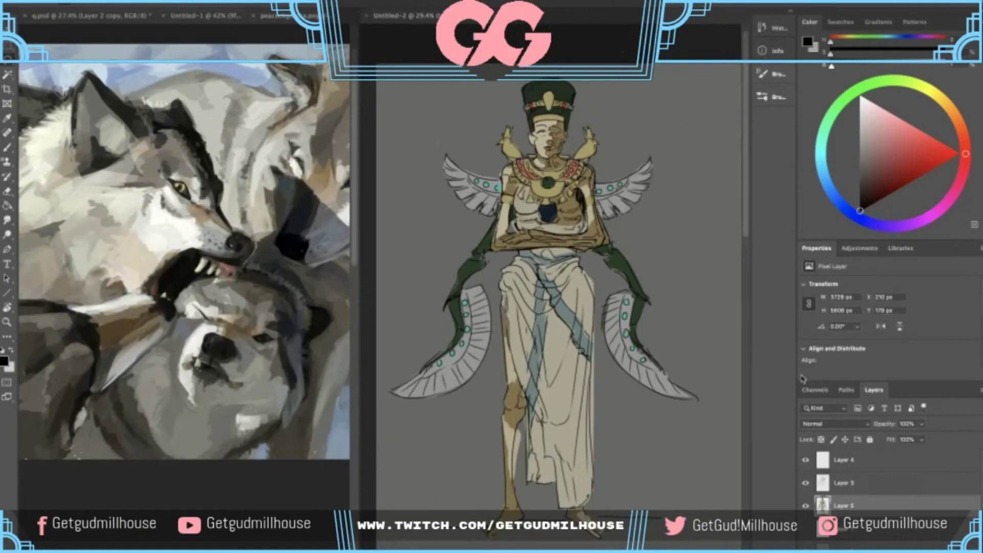
click(806, 506)
click(807, 507)
click(854, 543)
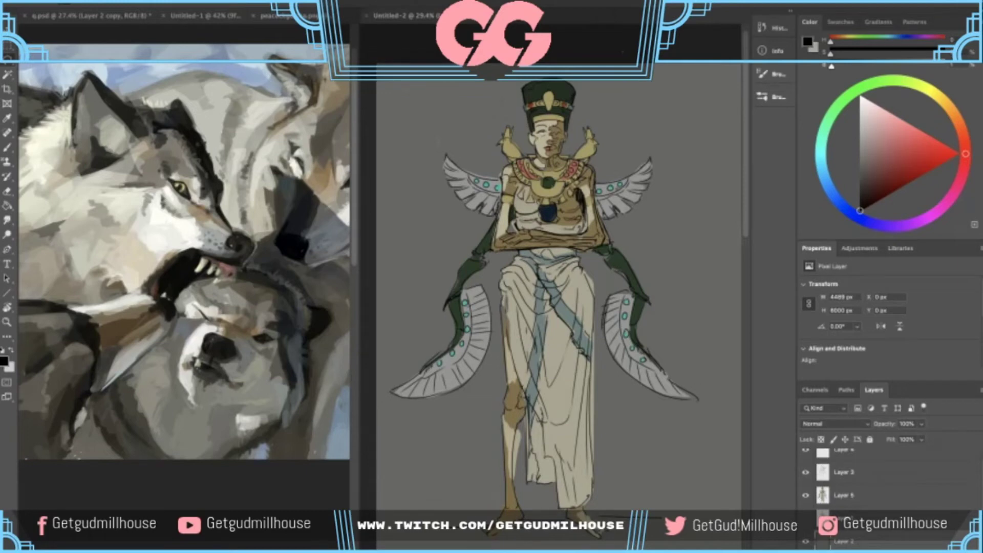
click(806, 541)
click(805, 541)
- Try filling a new layer behind the figure with black, undo the fill, and pick a very dark grey
key(alt+shift+super+n)
key(g)
click(670, 274)
drag(649, 292, 634, 293)
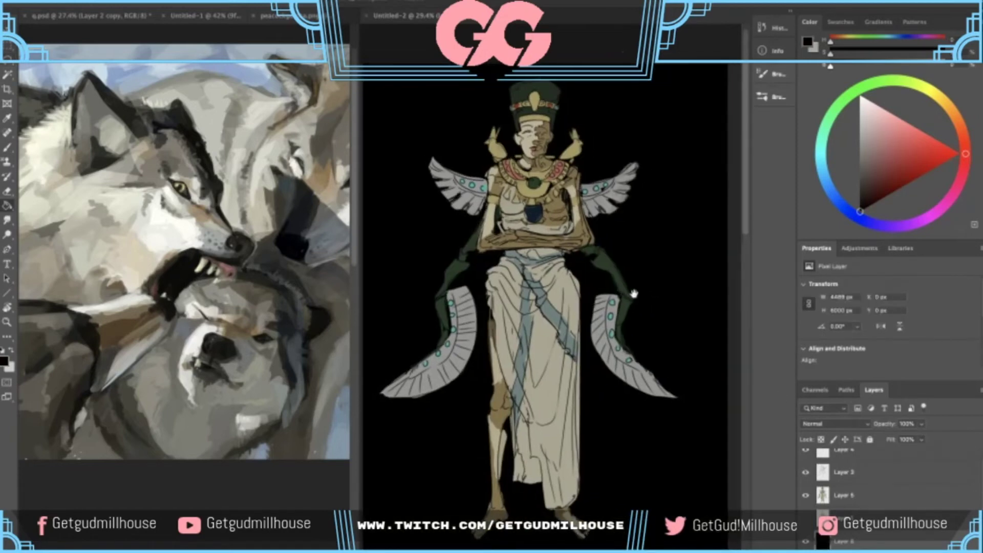
key(super+z)
drag(864, 188, 838, 186)
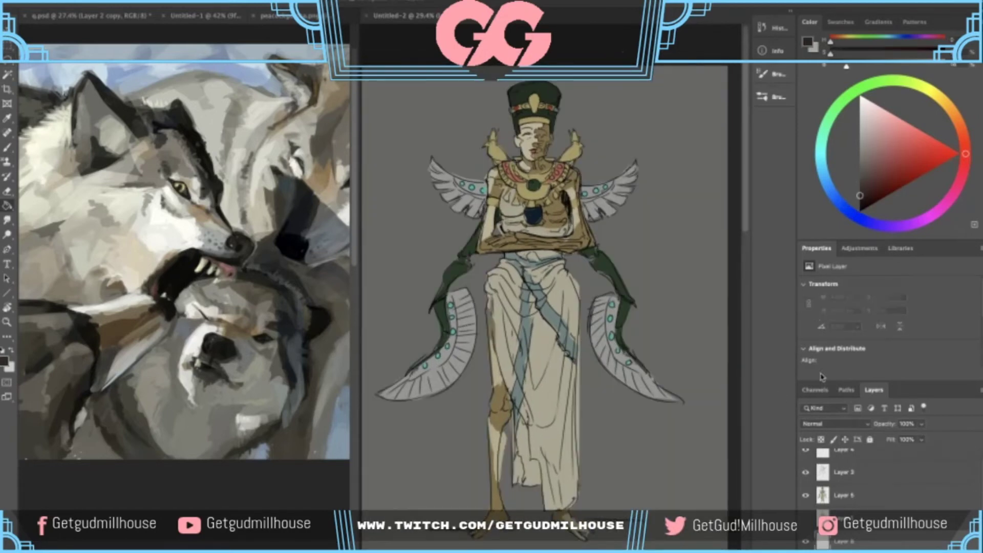
- Add a Curves adjustment layer above the backdrop and lower the white end of its curve to darken the background
click(847, 518)
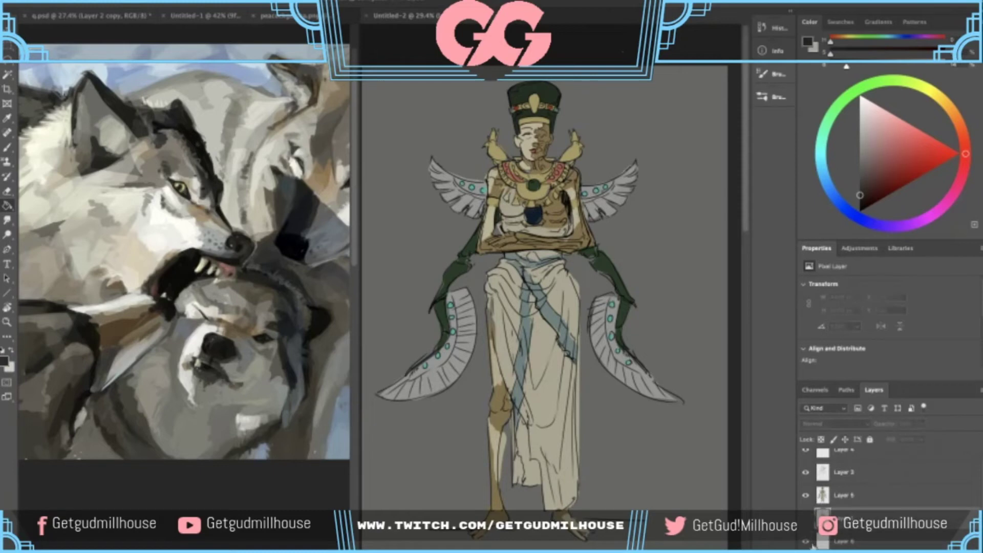
click(812, 546)
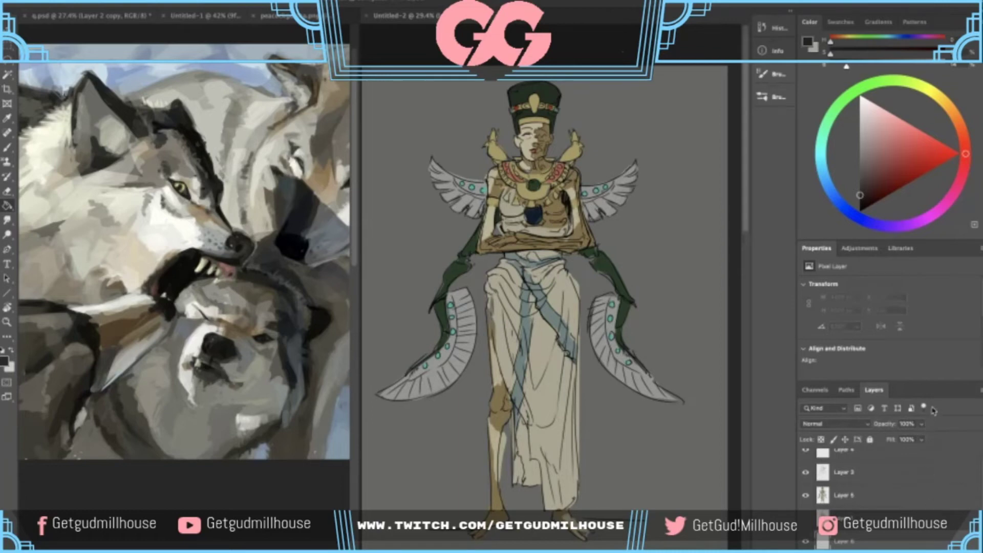
click(926, 423)
click(923, 526)
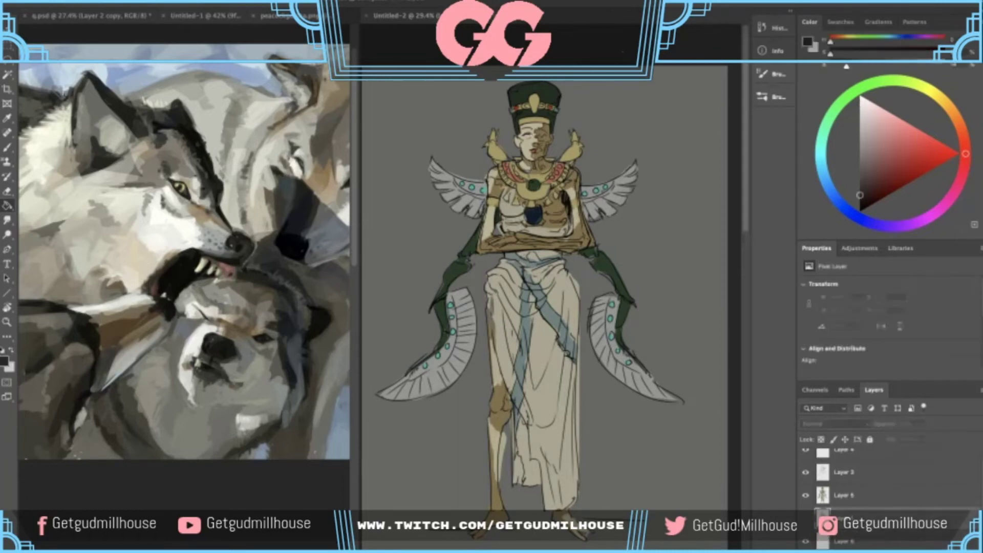
click(905, 432)
click(937, 535)
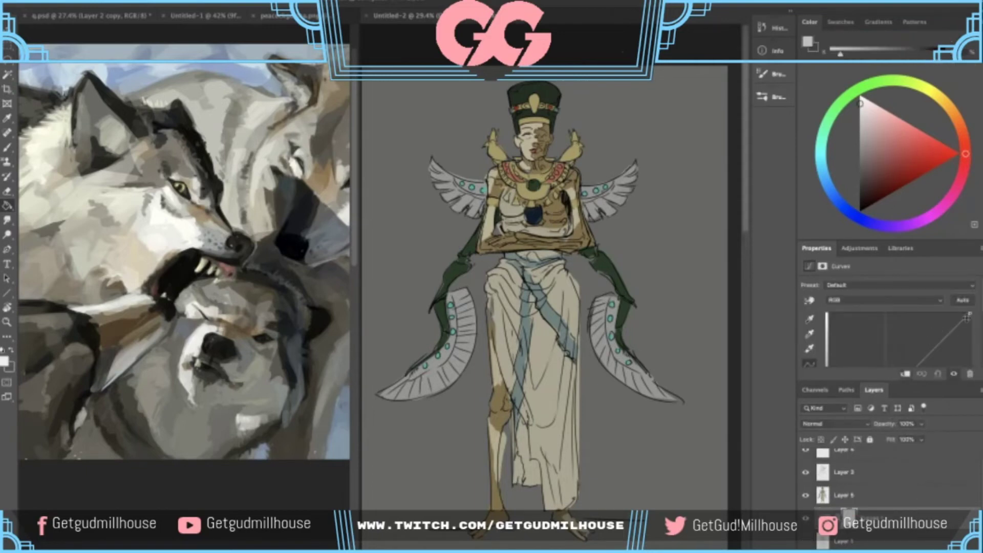
drag(969, 313, 974, 367)
scroll(971, 343, down, 3)
mouse_move(970, 305)
mouse_down()
mouse_move(978, 327)
mouse_move(979, 316)
mouse_up()
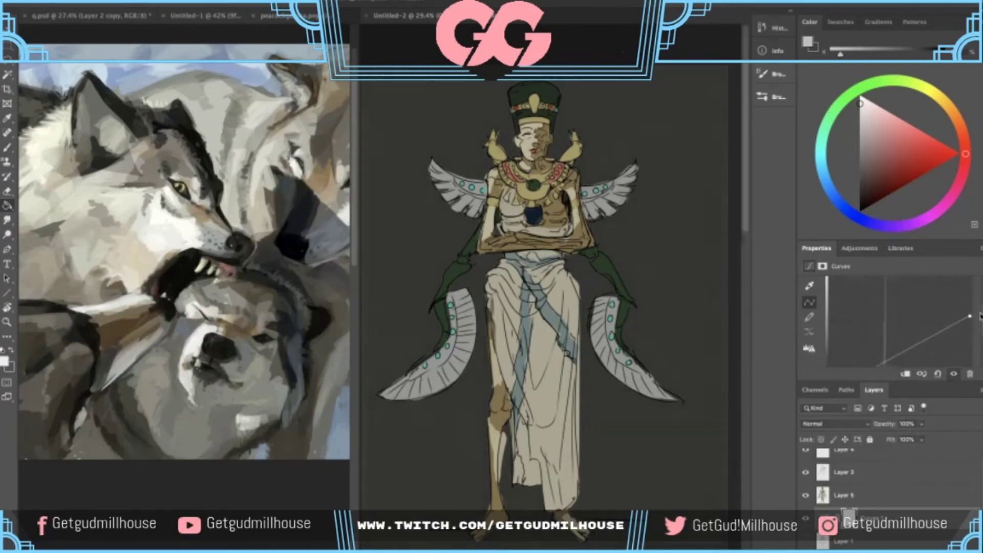
- Try mid-grey gradients on the Curves layer, drawn from the headdress down through the figure
key(b)
key(g)
click(882, 123)
drag(862, 118, 857, 163)
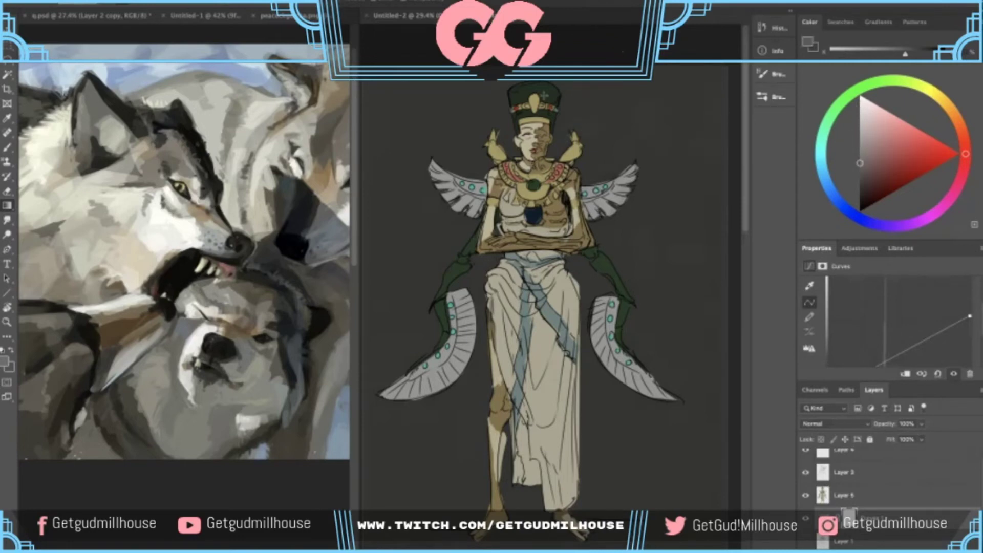
drag(541, 85, 544, 353)
drag(608, 106, 576, 145)
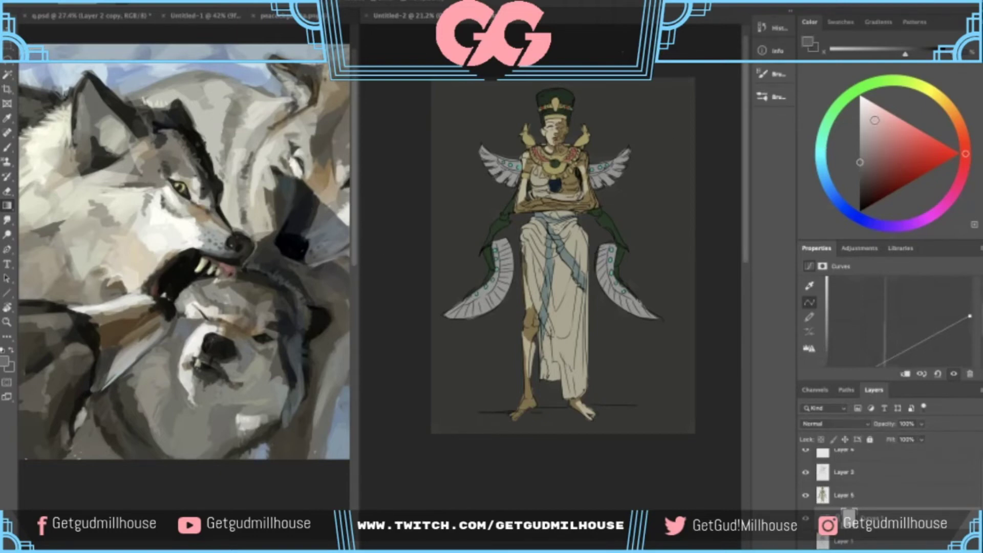
- Choose a light neutral grey as the foreground colour
click(861, 115)
drag(862, 114, 860, 123)
click(861, 116)
click(860, 118)
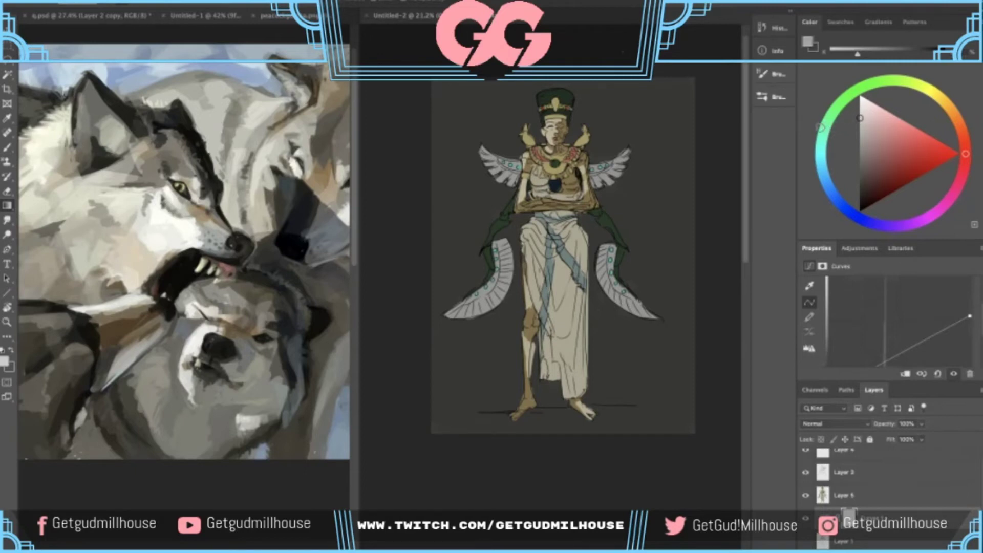
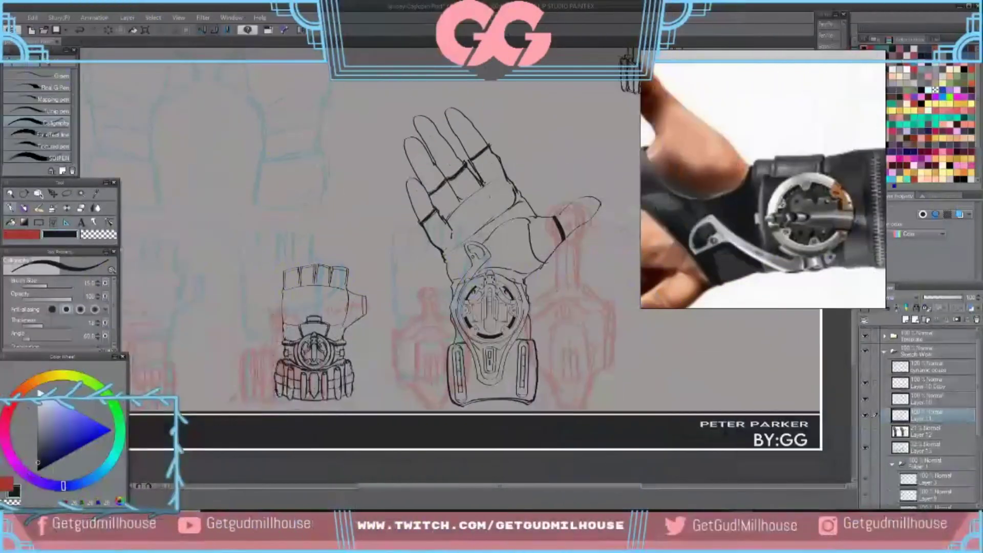
- Switch to the glove design sheet in Clip Studio Paint and examine the reference board's fighter and glove images, ending close on the red-gloved hands
mouse_move(549, 306)
mouse_down()
mouse_move(552, 330)
mouse_move(539, 300)
mouse_up()
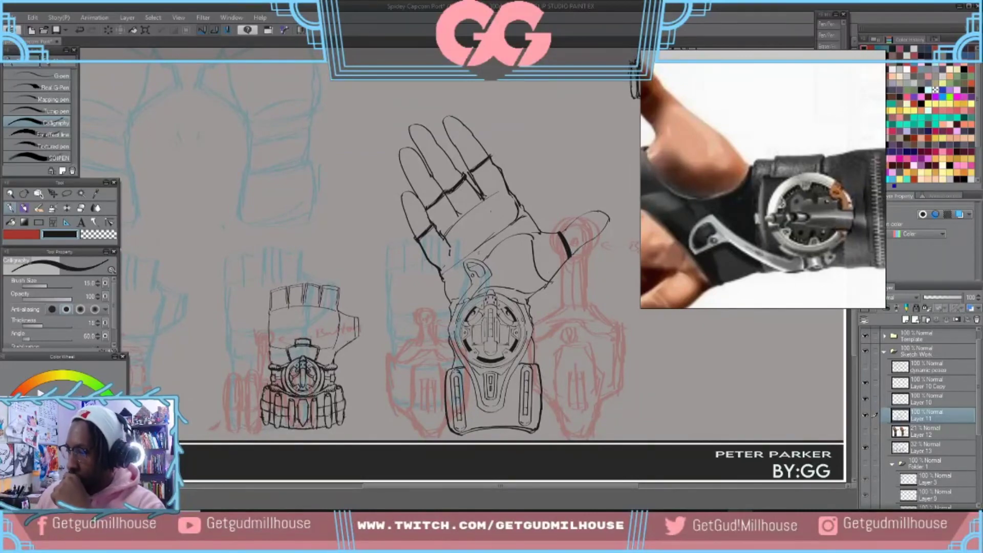
scroll(756, 225, down, 4)
scroll(756, 225, down, 3)
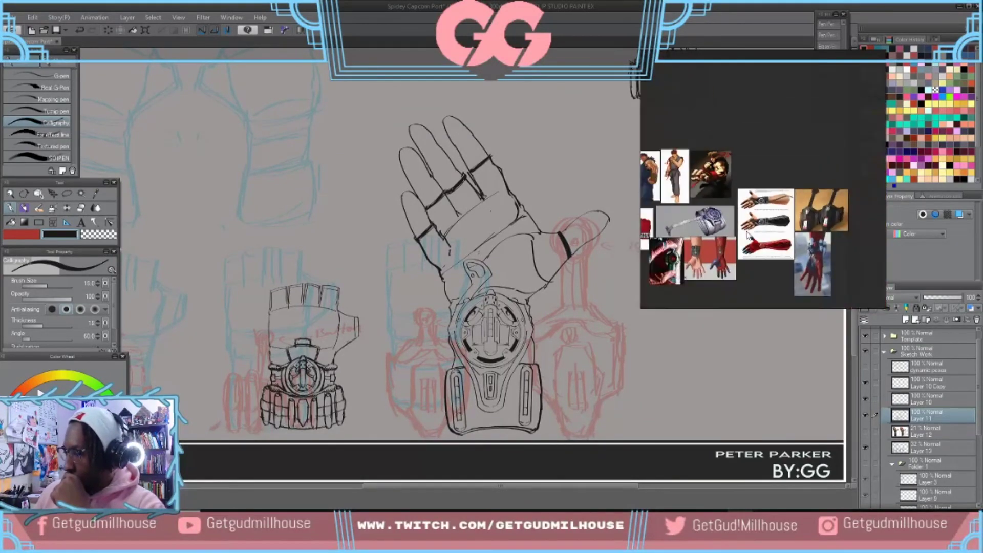
drag(749, 231, 808, 211)
scroll(690, 218, up, 5)
scroll(689, 221, up, 4)
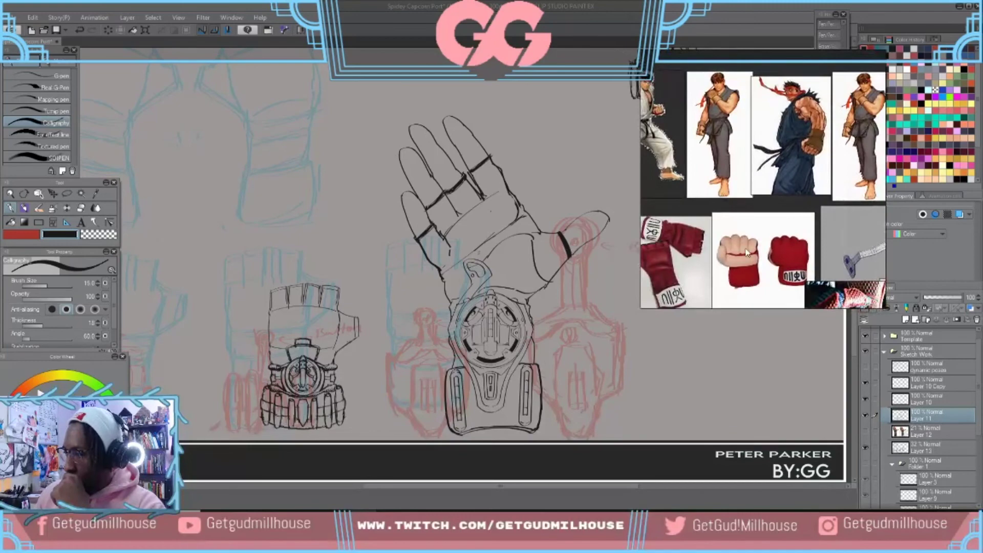
scroll(733, 233, down, 4)
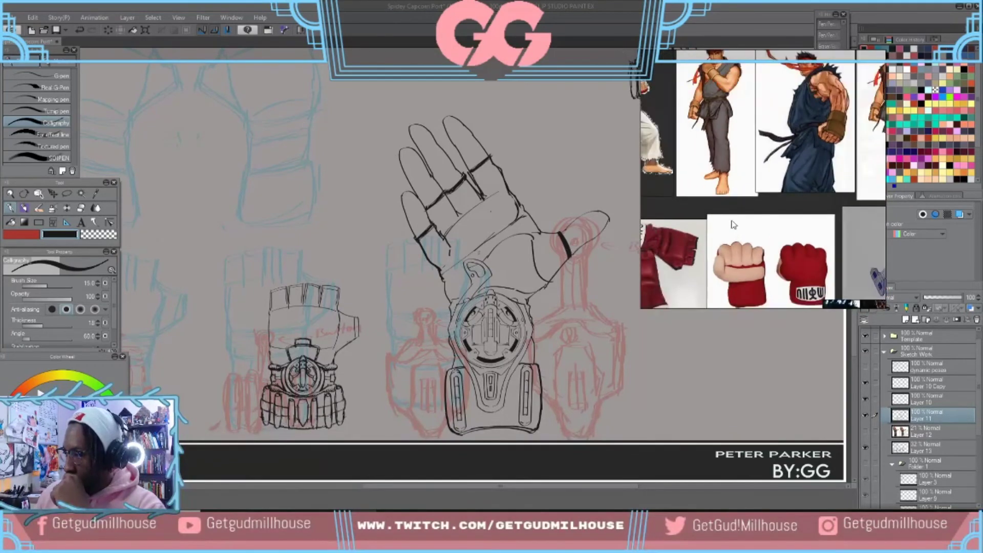
scroll(791, 206, up, 5)
scroll(790, 212, up, 2)
drag(791, 212, 649, 193)
scroll(785, 195, up, 5)
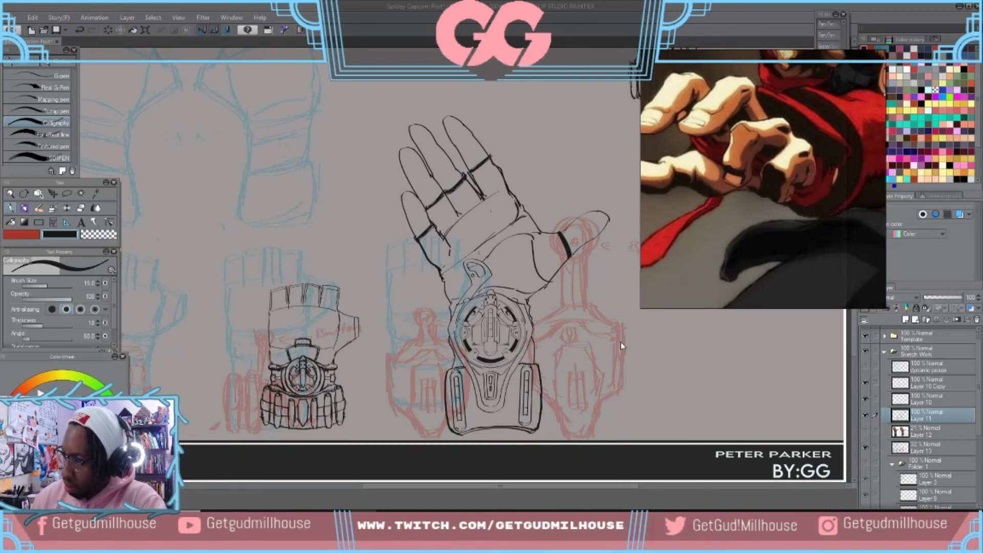
- Draw a diagonal fold line across the open hand's palm below the fingers, replacing a short first stroke
drag(429, 257, 440, 269)
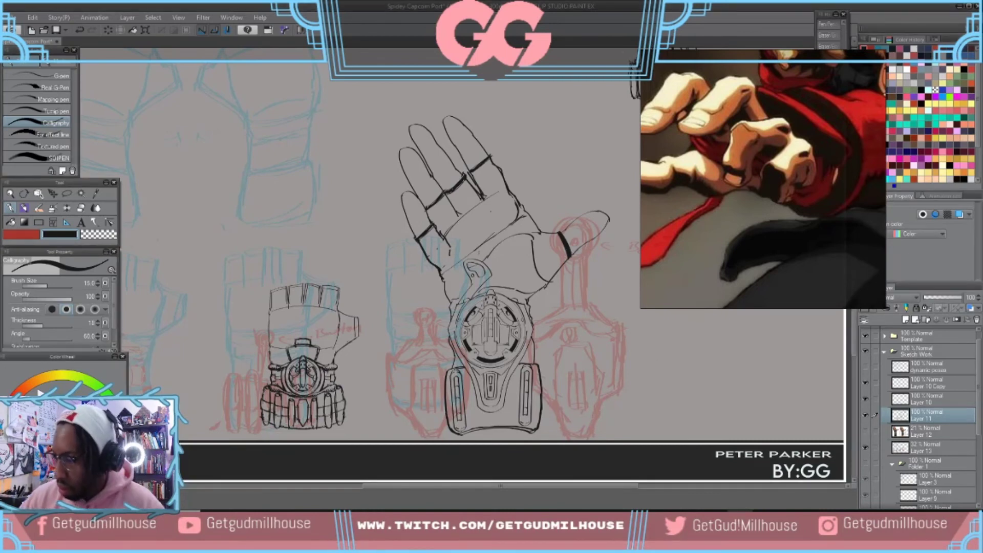
key(ctrl+z)
mouse_move(424, 257)
mouse_down()
mouse_move(450, 250)
mouse_move(510, 190)
mouse_up()
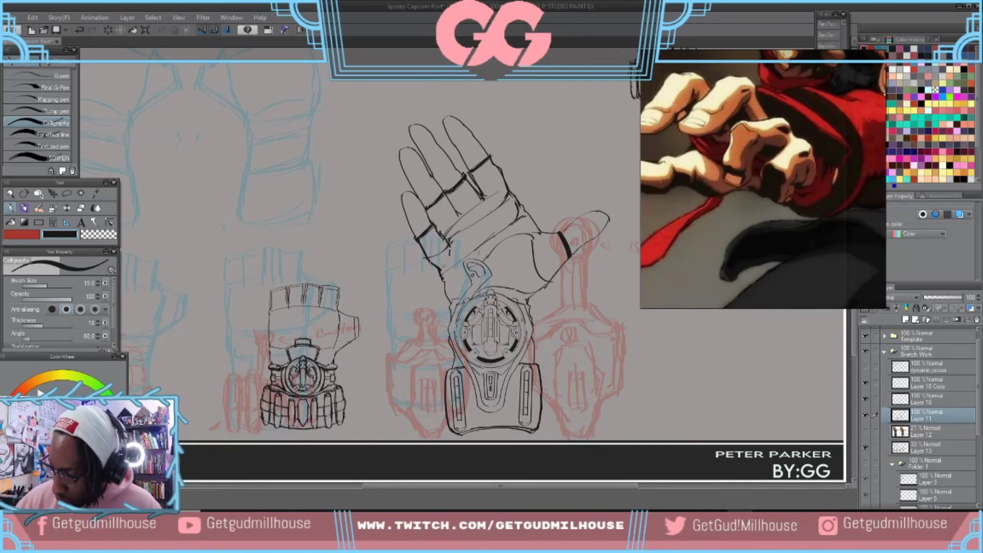
- Try short fold strokes at the outer palm below the little finger, undo them, and redraw the fold
drag(424, 258, 439, 277)
drag(443, 276, 452, 269)
key(ctrl+z)
key(ctrl+z)
mouse_move(430, 277)
mouse_down()
mouse_move(440, 267)
mouse_move(452, 272)
mouse_up()
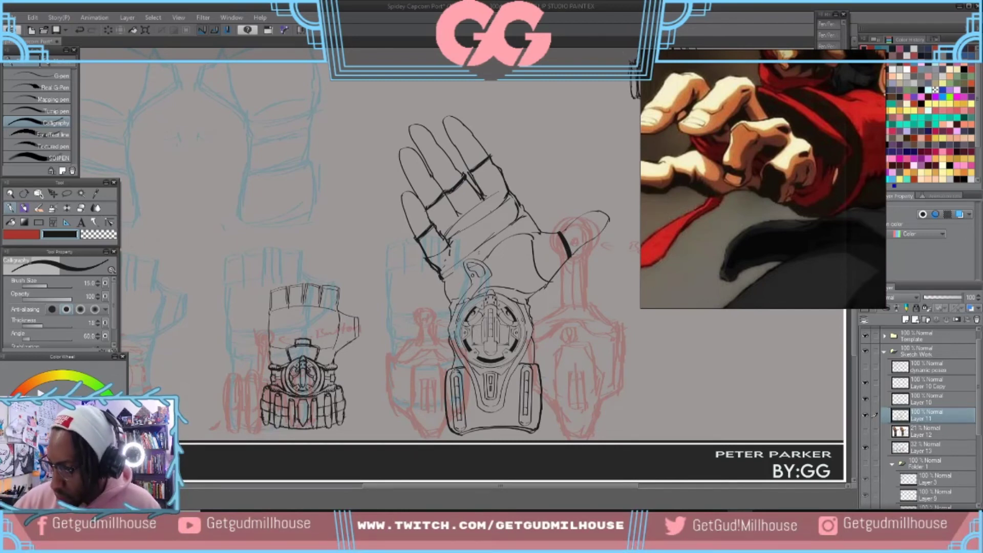
- Draw a heavier glove outline along the outer edge of the palm from below the little finger to the wrist, undoing stray strokes
drag(419, 257, 441, 288)
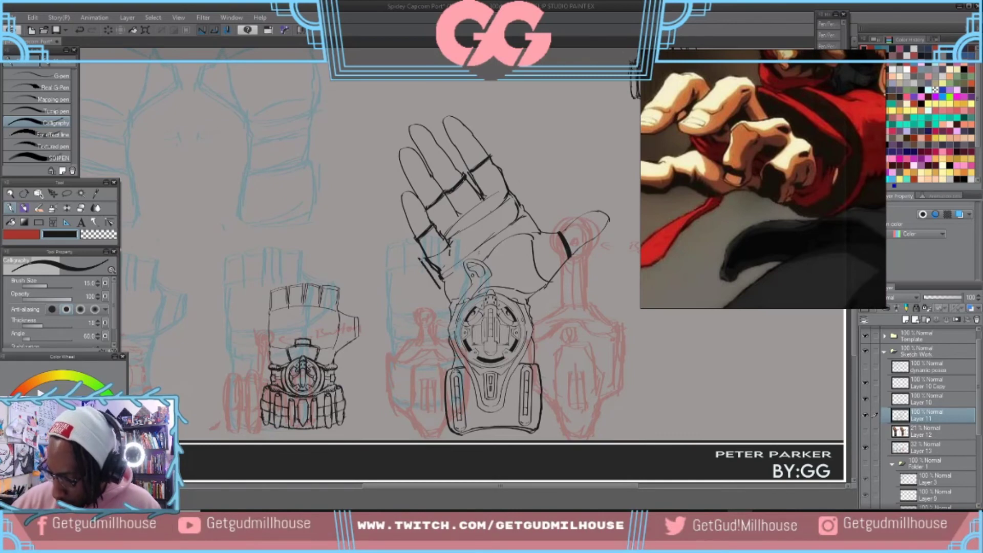
drag(417, 257, 423, 259)
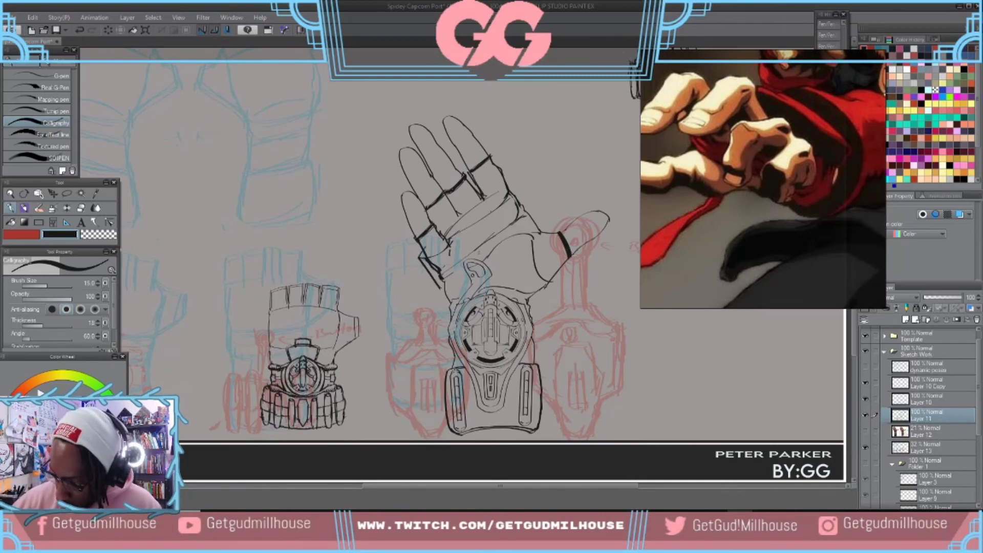
key(ctrl+z)
drag(436, 283, 447, 300)
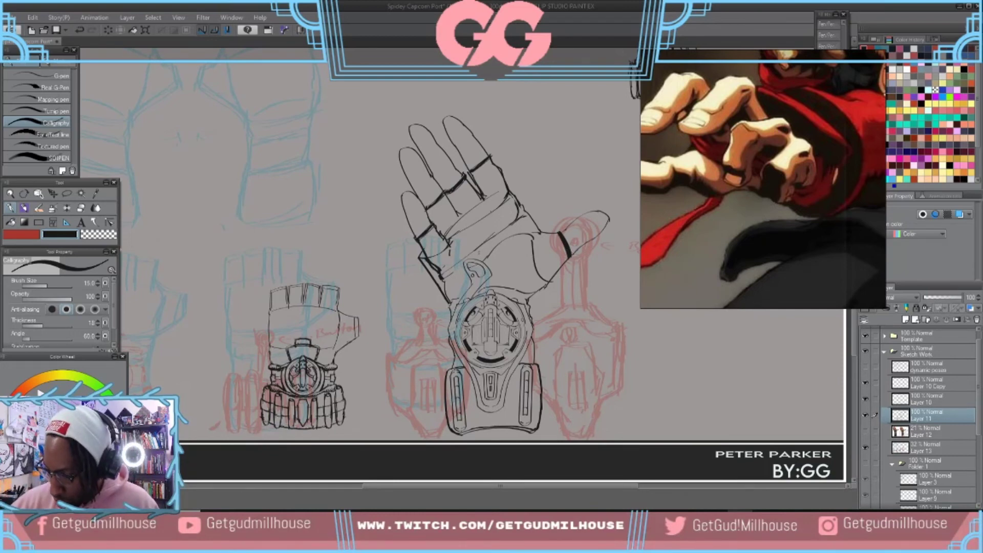
key(ctrl+z)
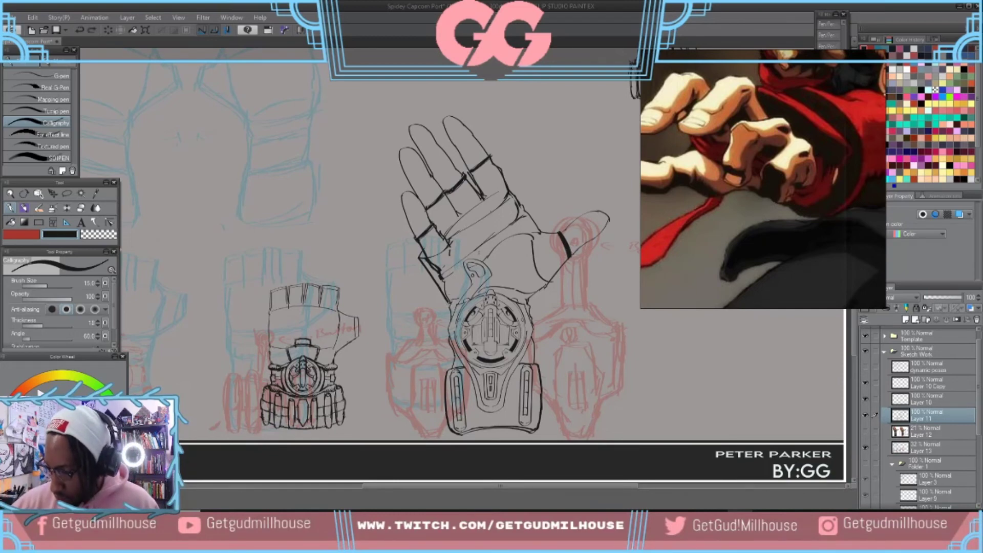
key(ctrl+z)
- Add a short fold line inside the outer palm edge, and undo an extra stroke below the little finger
drag(428, 260, 442, 278)
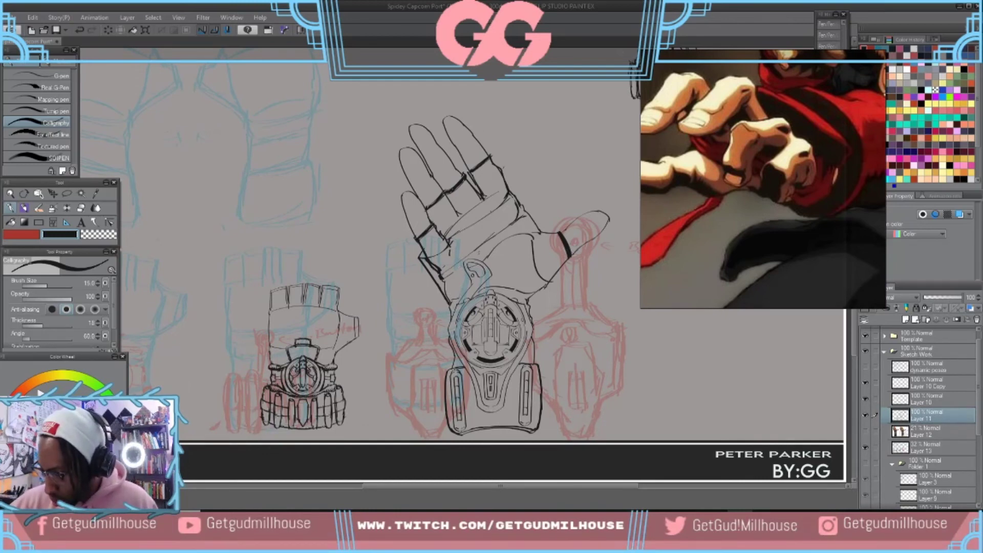
drag(421, 248, 419, 259)
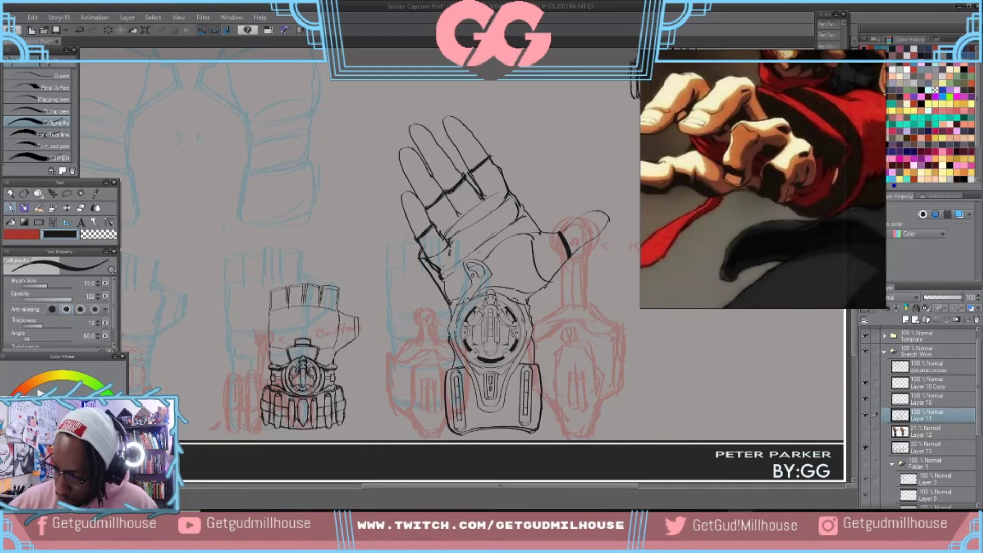
key(ctrl+z)
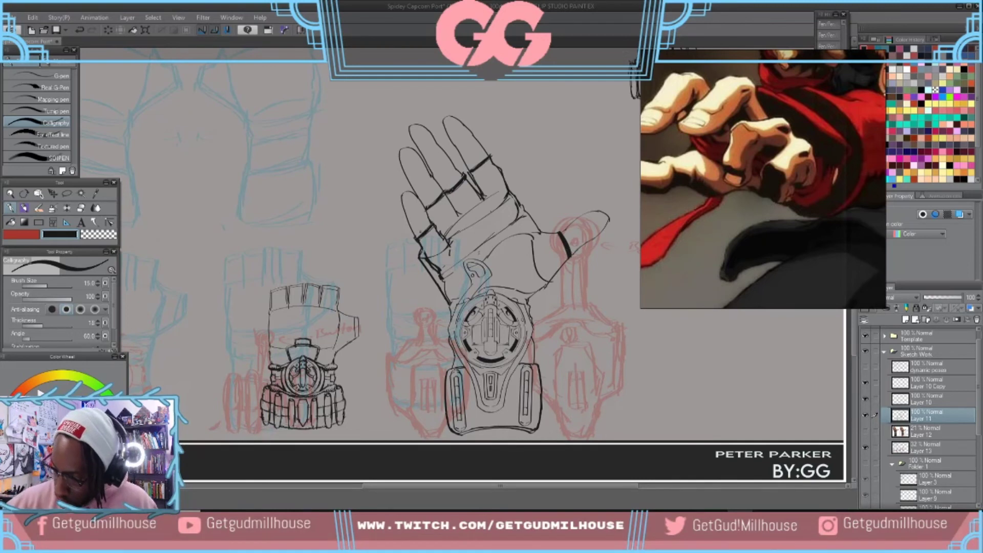
- Add short glove strokes at the outer palm edge and below the index finger, and undo a stray stroke on the palm
drag(422, 246, 427, 258)
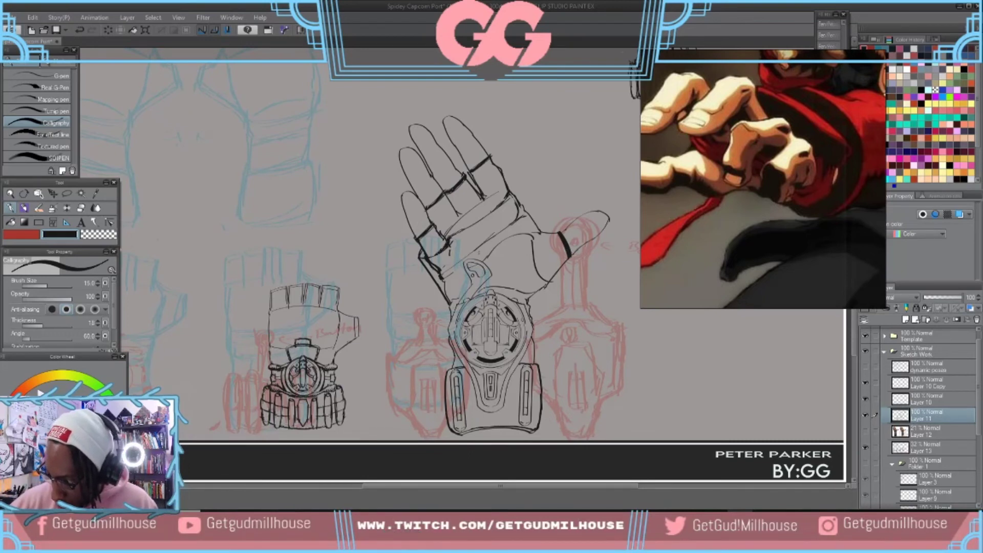
drag(510, 189, 519, 201)
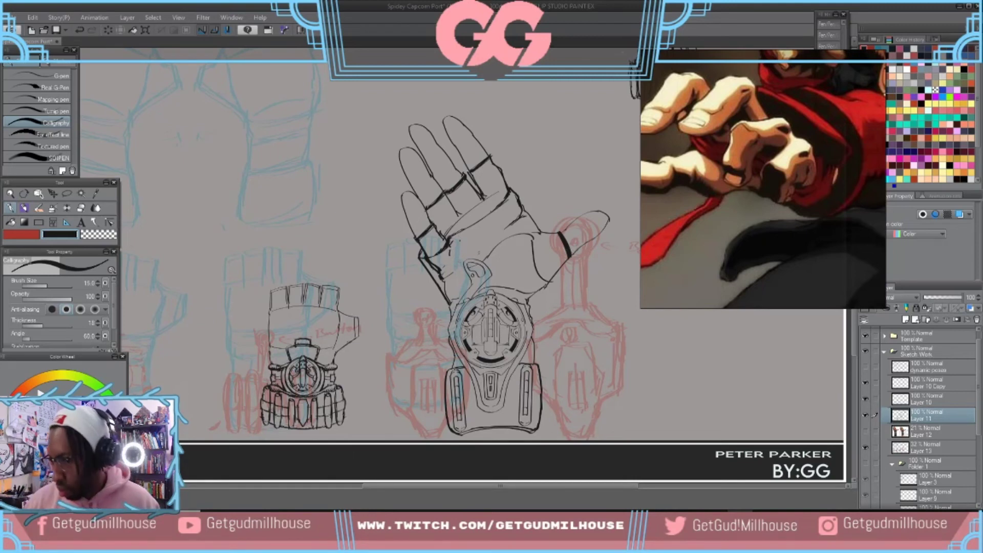
drag(444, 277, 465, 268)
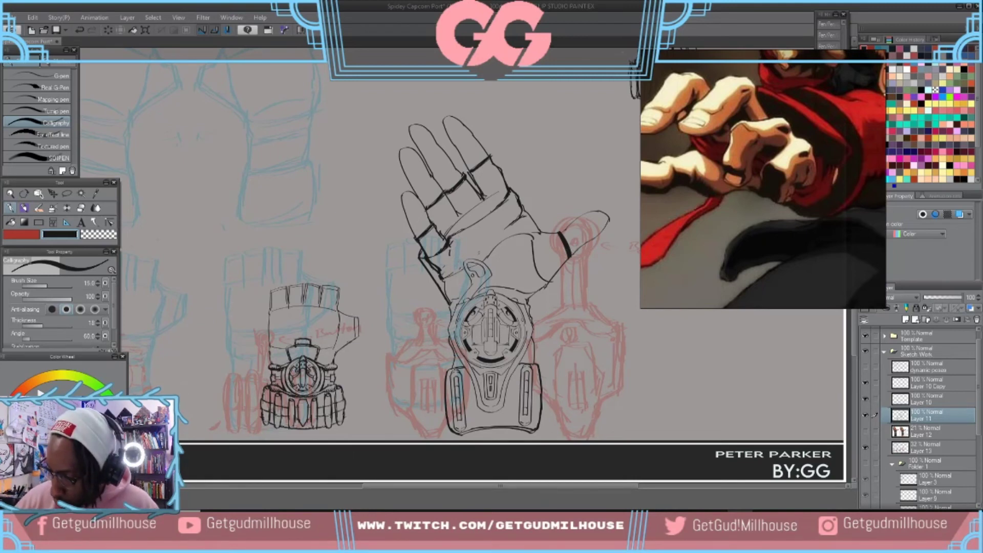
key(ctrl+z)
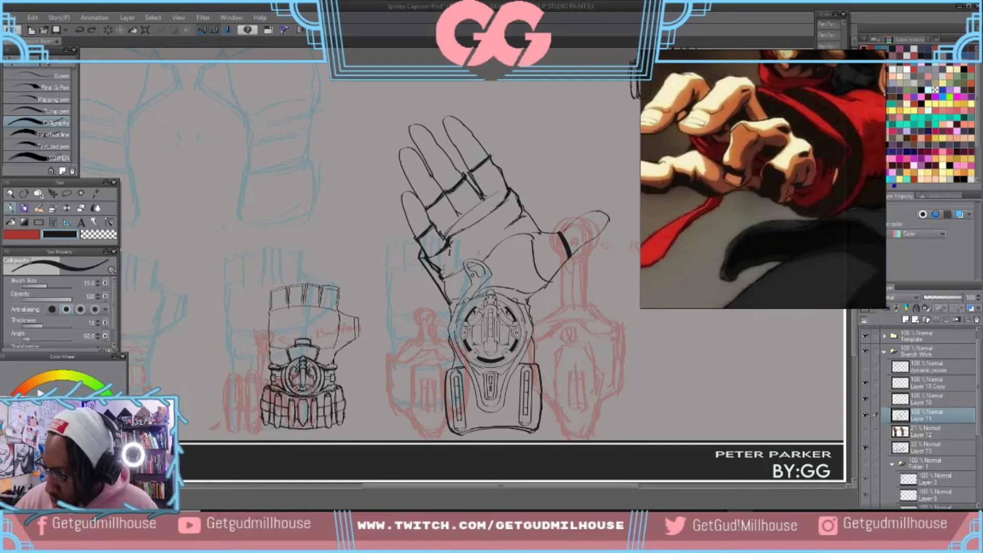
- Draw a diagonal fold line across the middle of the open palm, undoing the first attempts and reinforcing the line
drag(496, 229, 442, 267)
key(ctrl+z)
mouse_move(494, 230)
mouse_down()
mouse_move(444, 267)
mouse_move(488, 239)
mouse_up()
key(ctrl+z)
drag(443, 269, 494, 231)
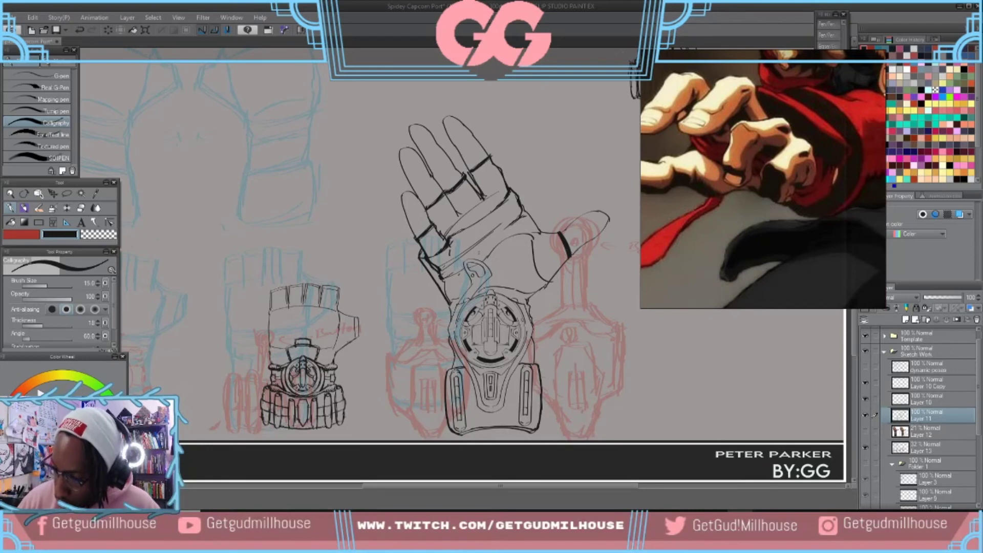
drag(428, 259, 434, 266)
key(ctrl+z)
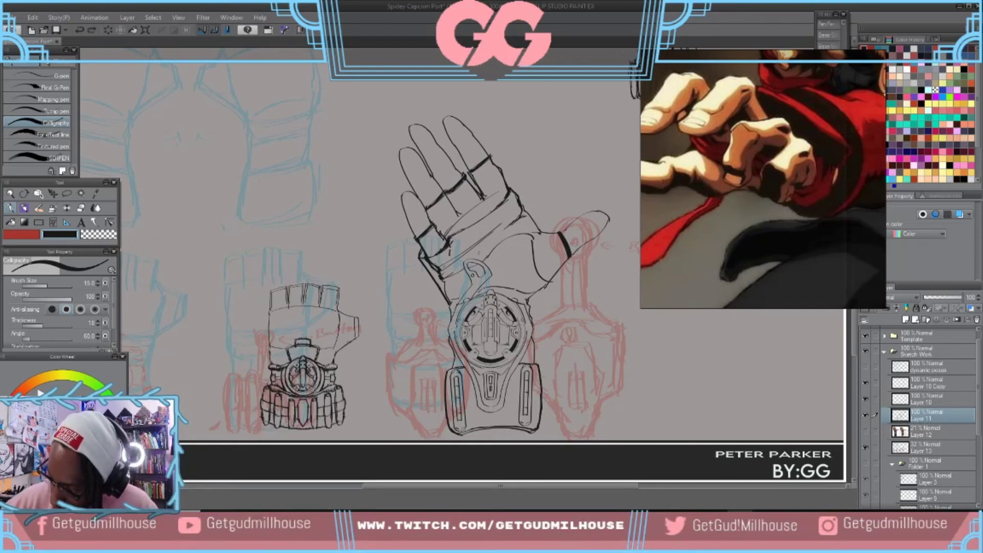
key(ctrl+y)
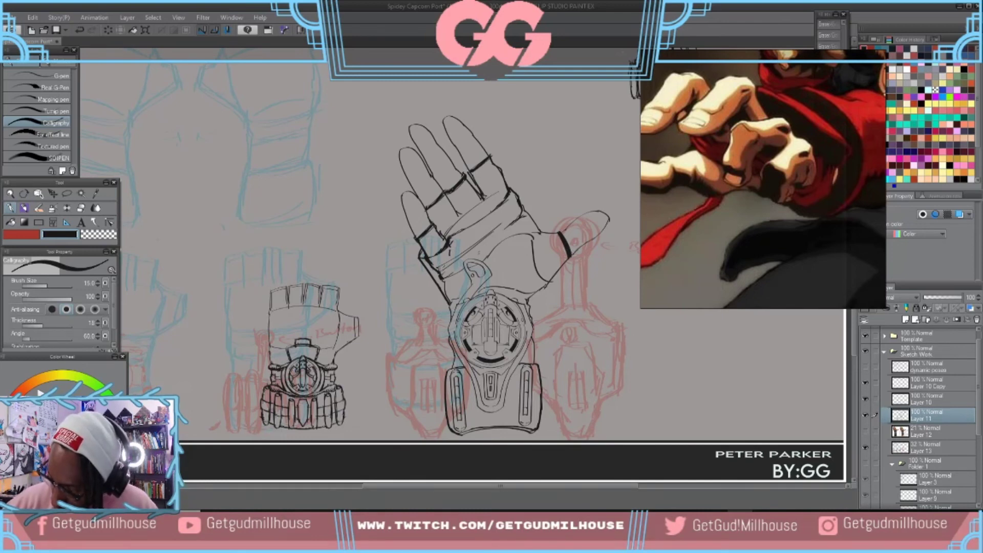
drag(440, 268, 509, 217)
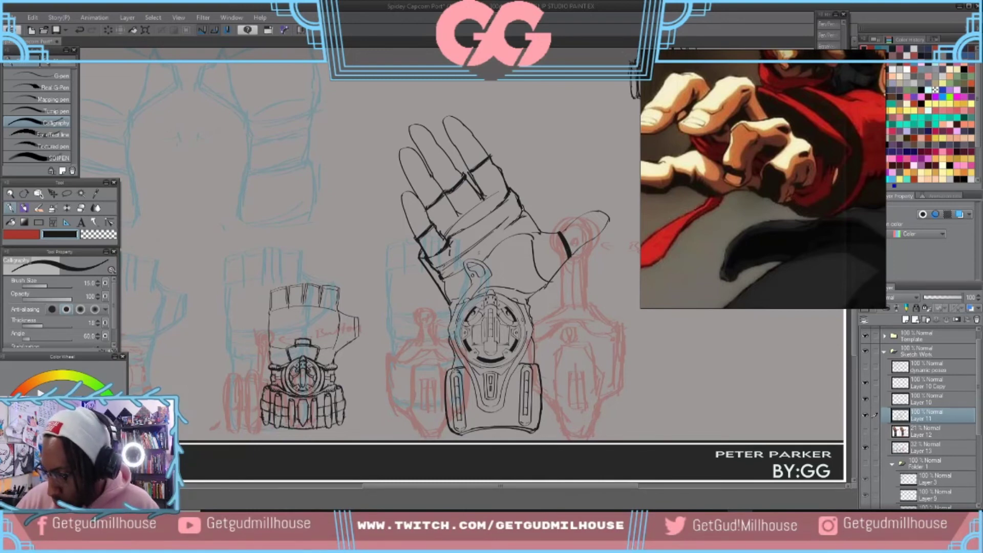
- Add a short fold stroke inside the outer palm edge above the wrist, and check the hand within the whole page
drag(444, 277, 452, 271)
mouse_move(553, 319)
mouse_down()
mouse_move(533, 300)
mouse_move(565, 322)
mouse_up()
scroll(565, 321, up, 1)
scroll(563, 319, down, 2)
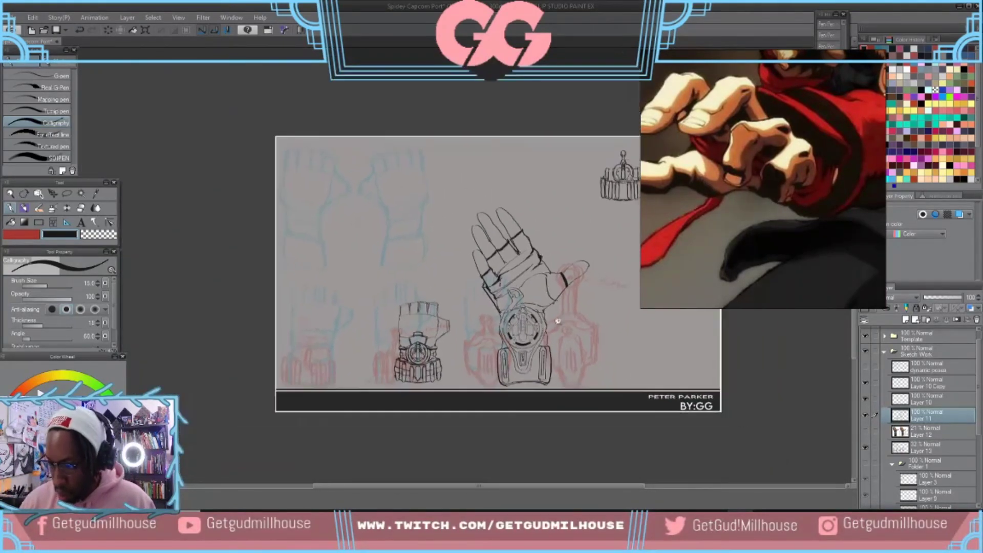
scroll(563, 320, up, 1)
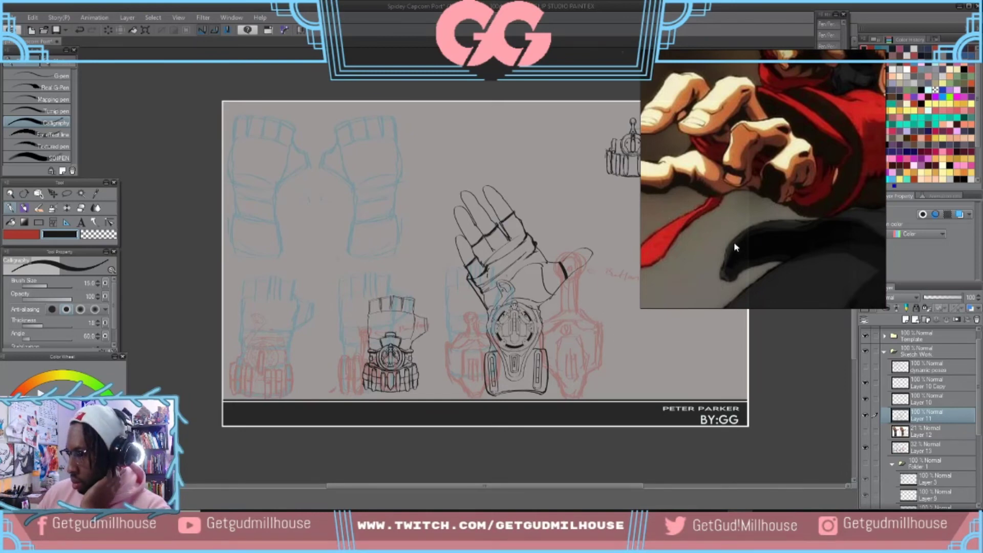
- Examine the red glove and black web-shooter glove photos on the reference board, ending on the palm and wrist device
scroll(730, 227, down, 5)
drag(665, 222, 588, 70)
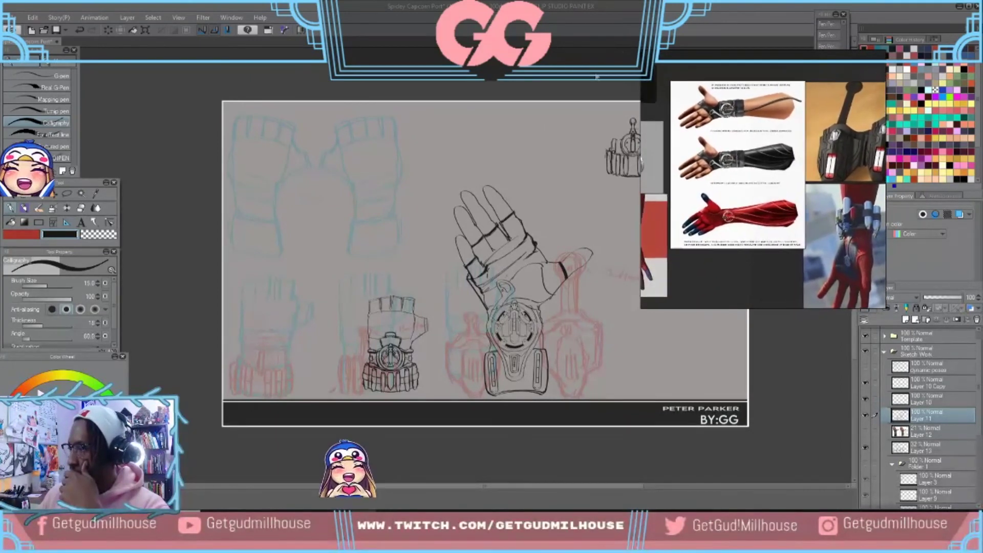
scroll(684, 88, down, 5)
scroll(706, 153, up, 6)
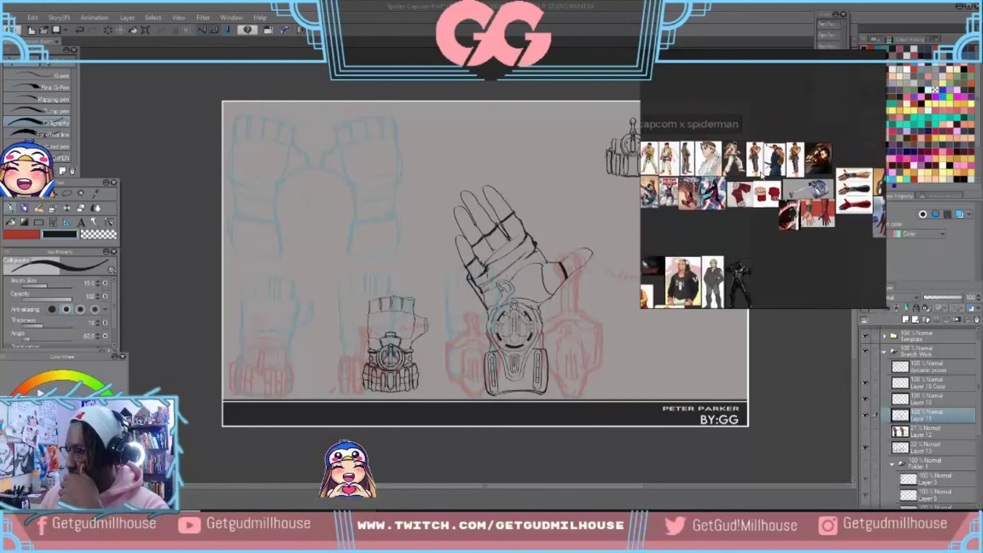
scroll(814, 198, up, 5)
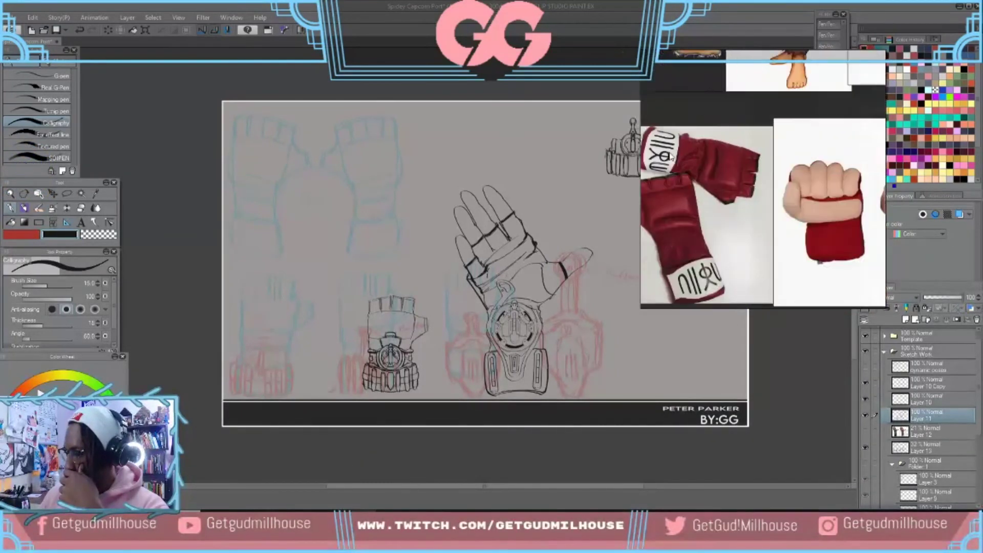
drag(837, 196, 814, 199)
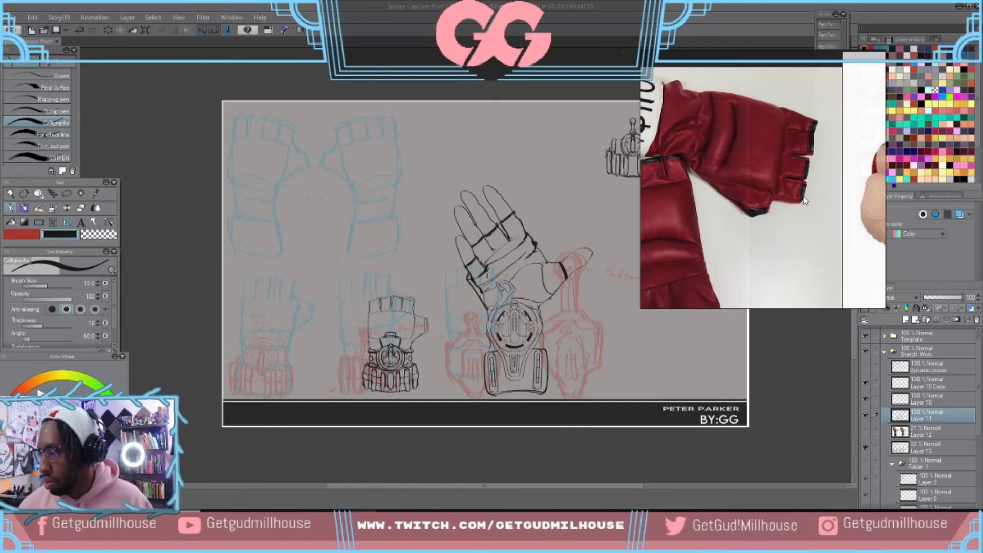
scroll(802, 175, down, 3)
scroll(802, 175, down, 5)
drag(802, 175, 554, 206)
scroll(728, 187, up, 8)
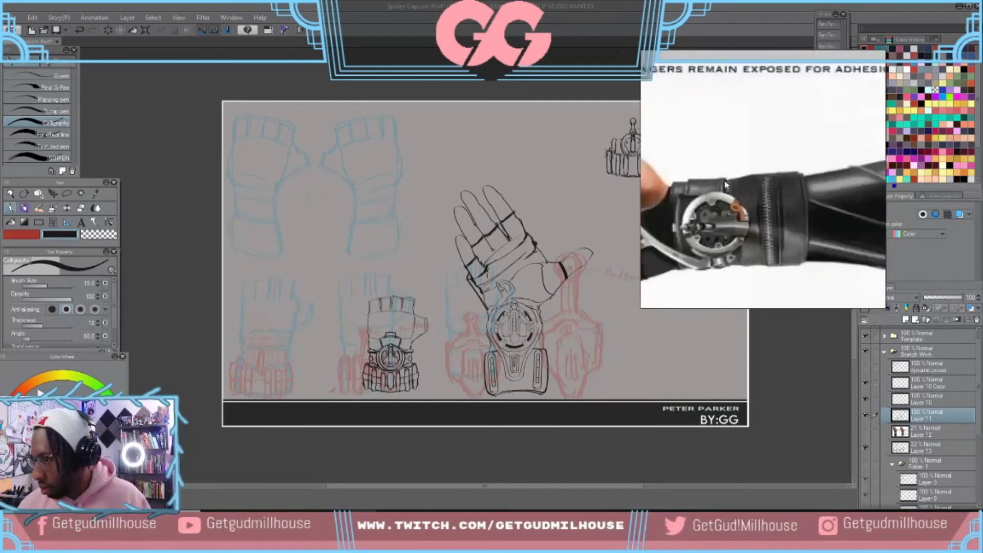
drag(728, 180, 894, 146)
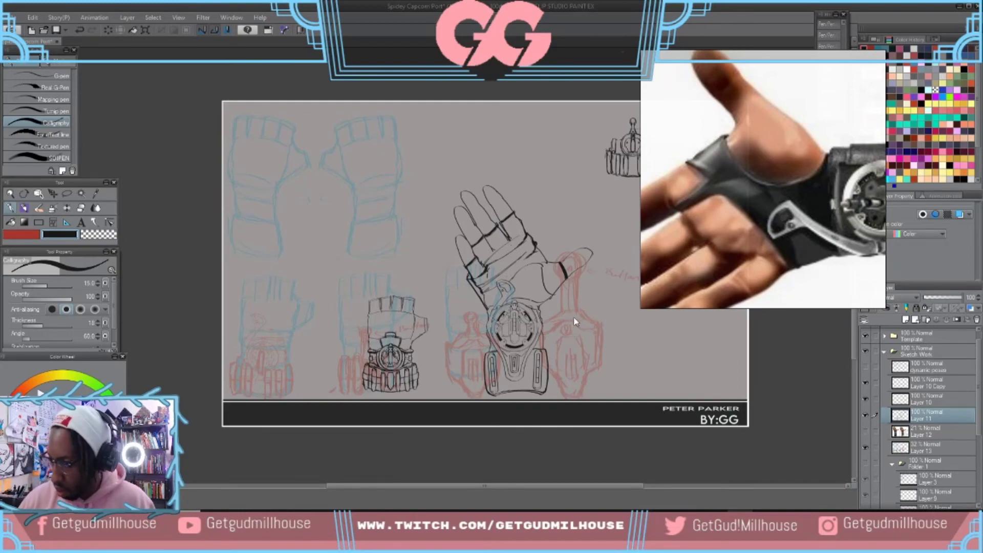
- Merge the inked glove layers from Layer 10 Copy down through Layer 12 into one layer
scroll(577, 322, up, 2)
scroll(586, 321, up, 1)
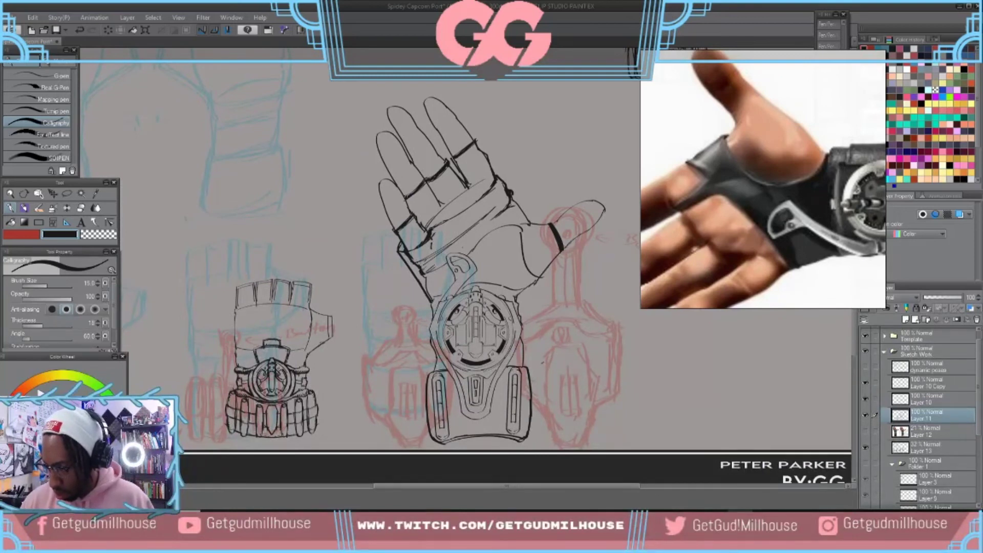
scroll(554, 331, down, 2)
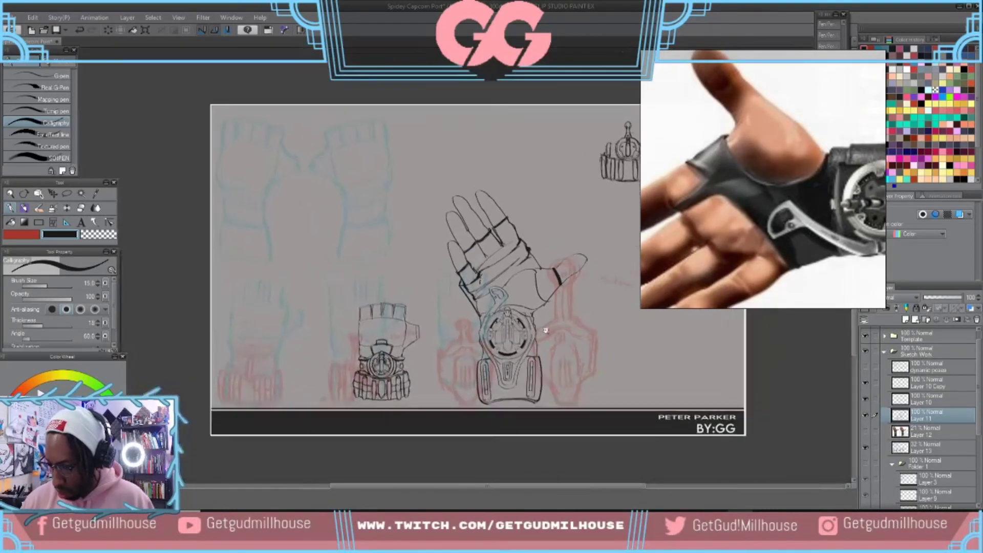
scroll(552, 332, up, 1)
scroll(556, 356, down, 2)
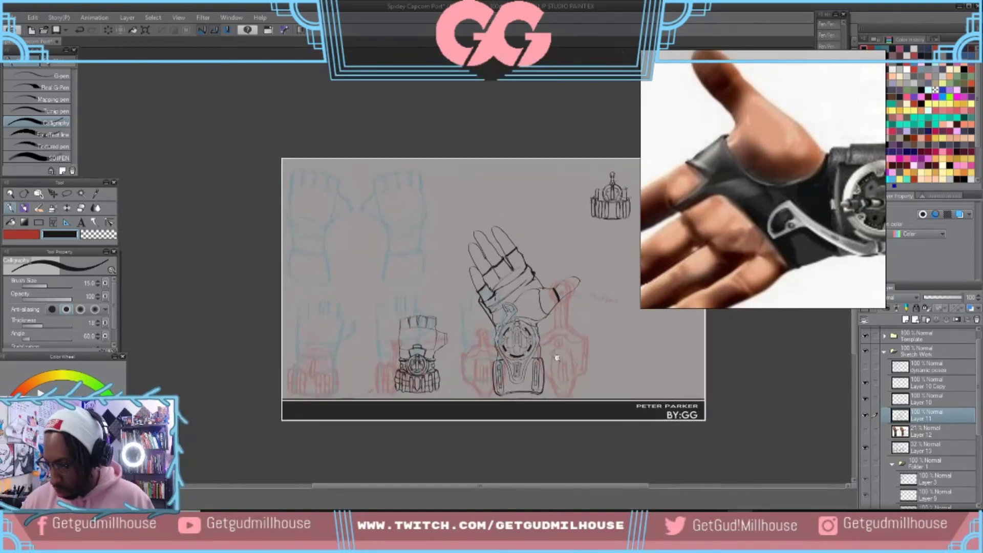
scroll(546, 292, up, 2)
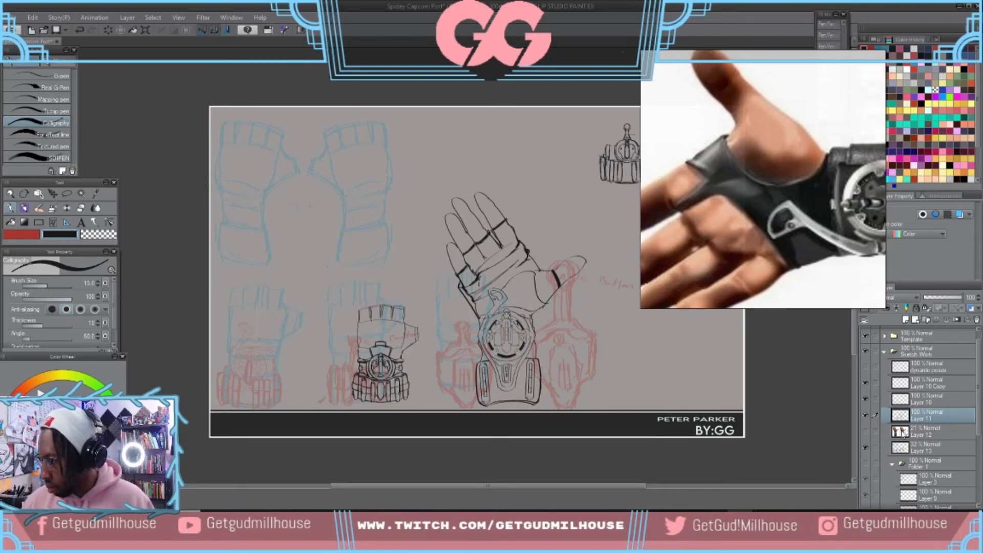
click(920, 433)
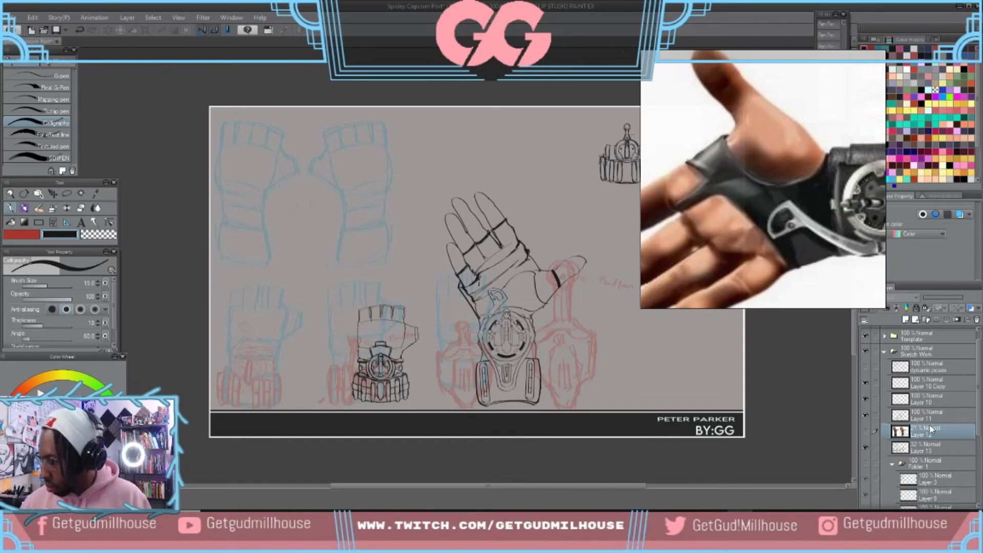
click(911, 388)
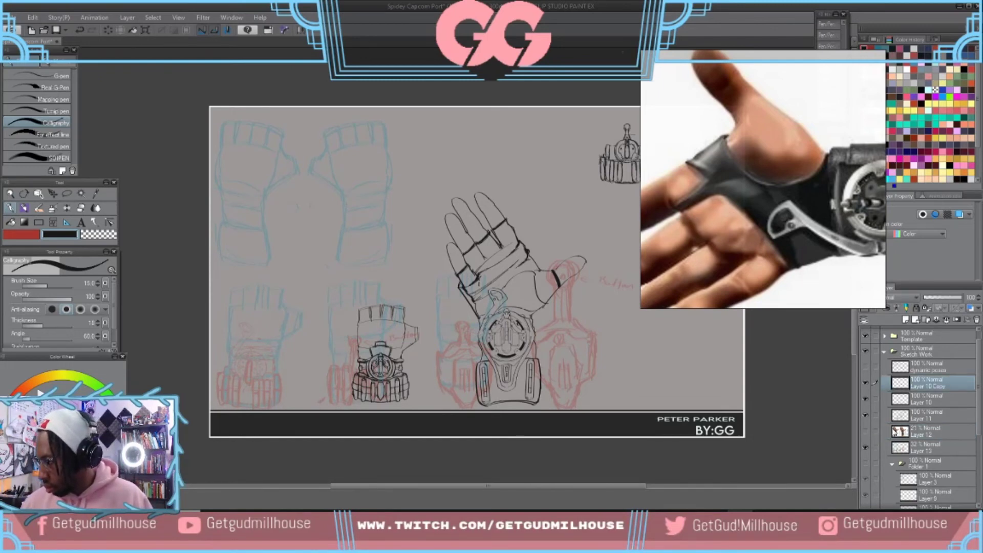
shift+click(915, 432)
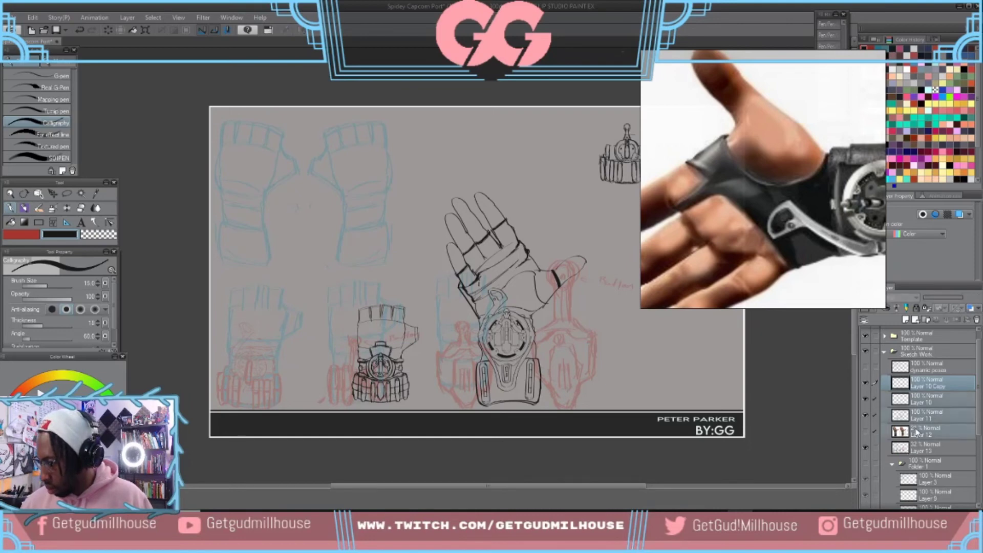
key(shift+alt+e)
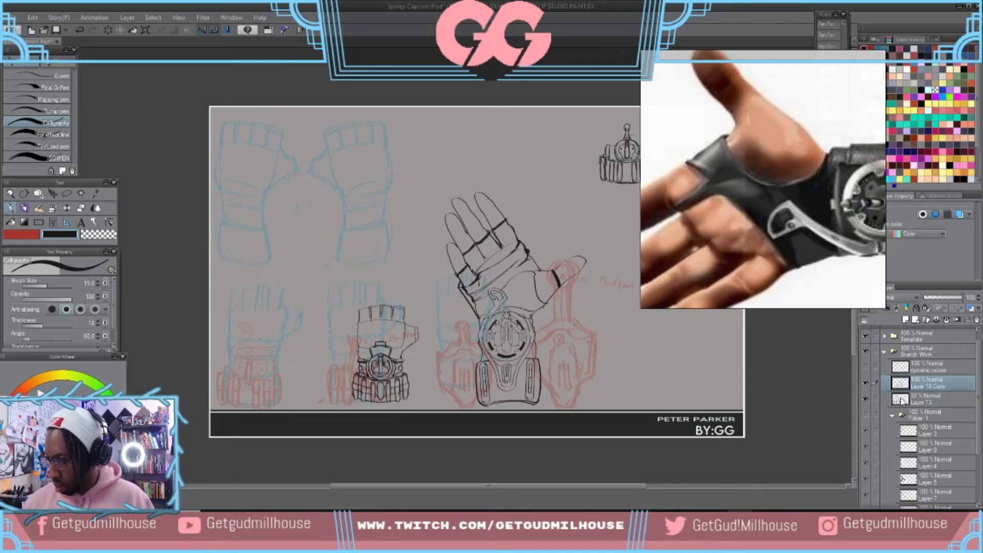
- Set the opacity of the blue and red glove sketch on Layer 13 to 45%
click(901, 400)
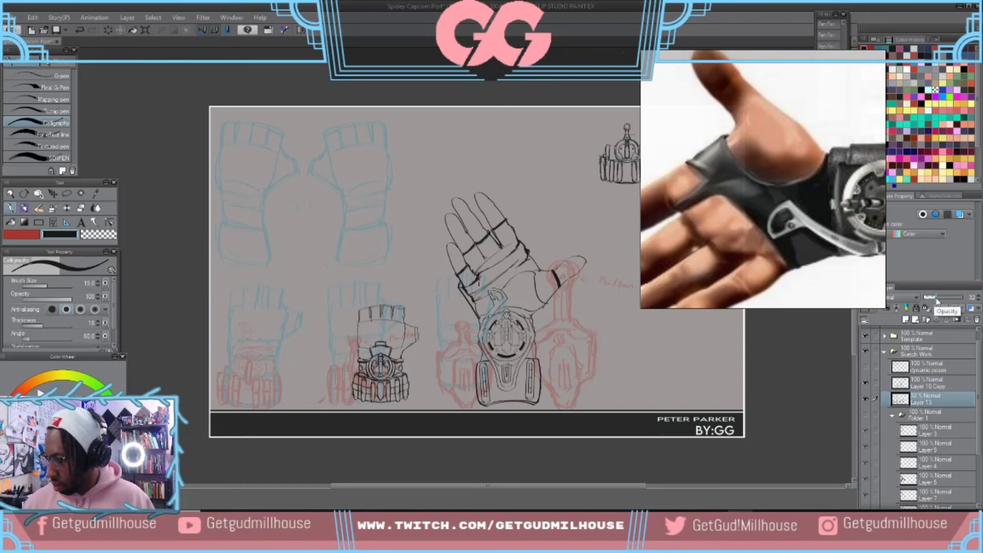
drag(942, 297, 976, 296)
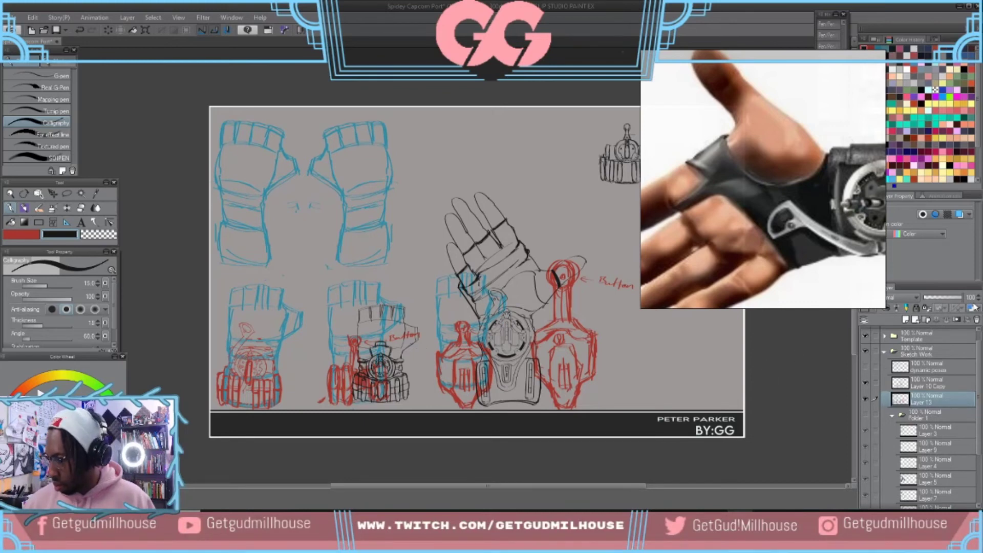
drag(968, 299, 946, 305)
drag(944, 304, 941, 303)
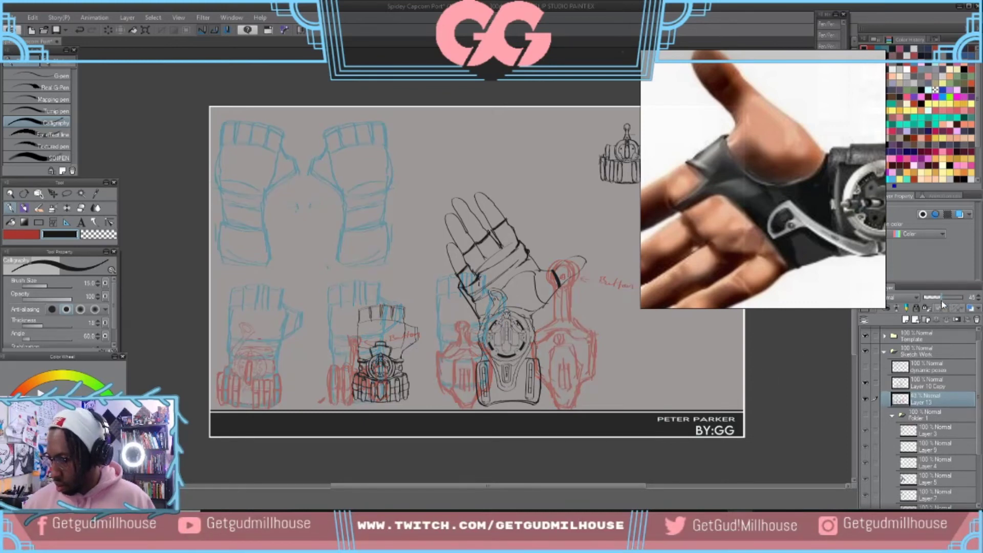
- Show the character sketches in Folder 1 and hide the glove sketch on Layer 13
click(866, 414)
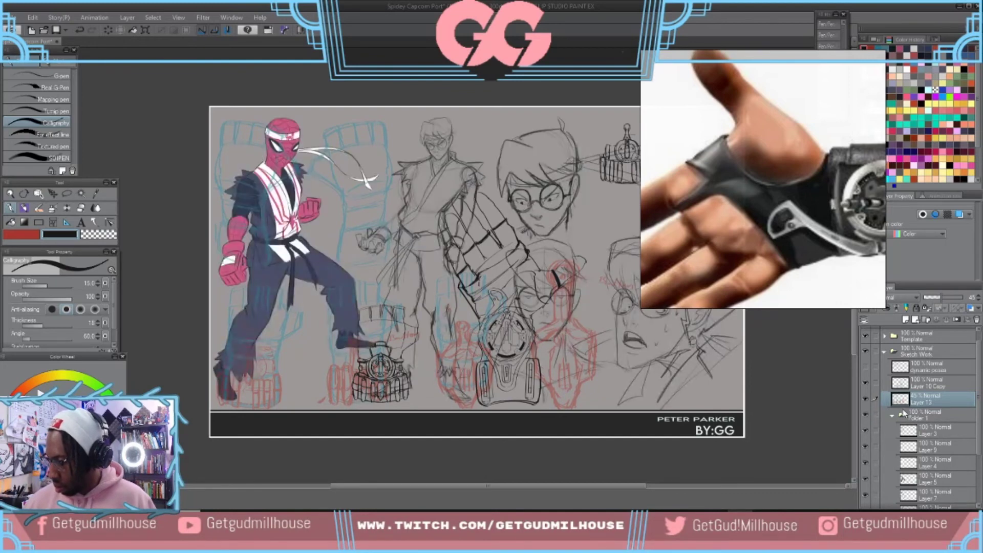
click(865, 414)
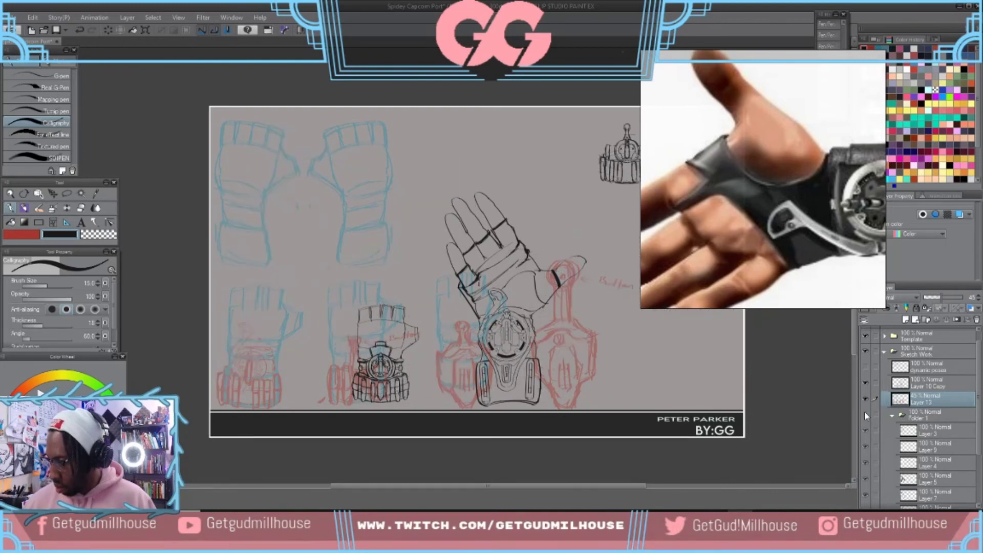
click(866, 414)
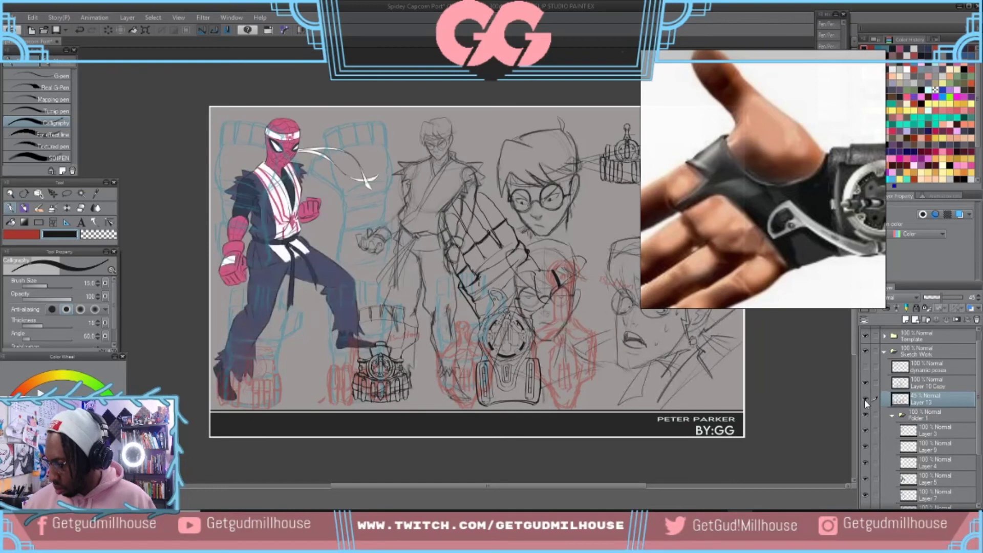
click(865, 403)
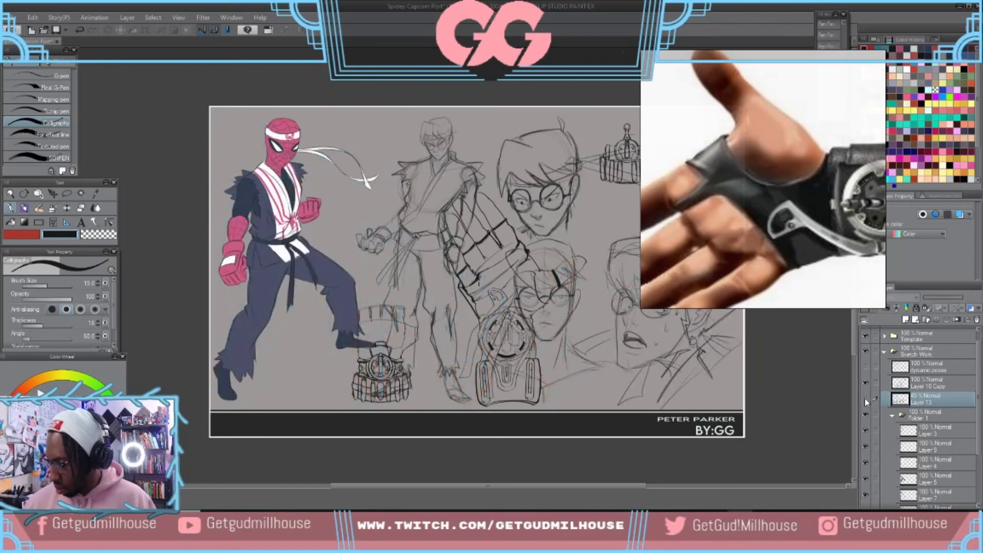
- Lasso the open-hand drawing on Layer 10 Copy, hide that layer, and clear the selection
click(909, 381)
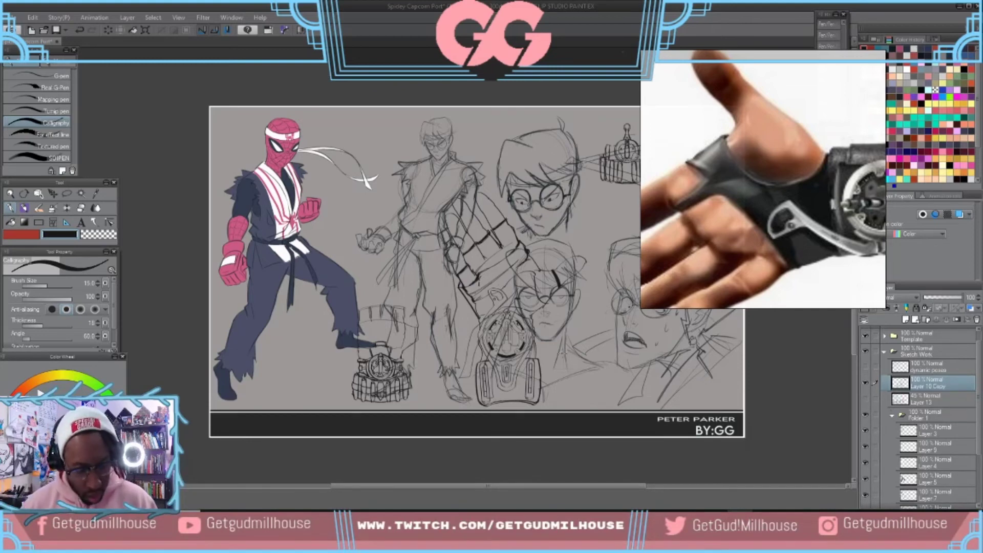
key(m)
mouse_move(558, 393)
mouse_down()
mouse_move(584, 328)
mouse_move(572, 220)
mouse_move(424, 209)
mouse_move(428, 319)
mouse_move(501, 416)
mouse_move(557, 390)
mouse_up()
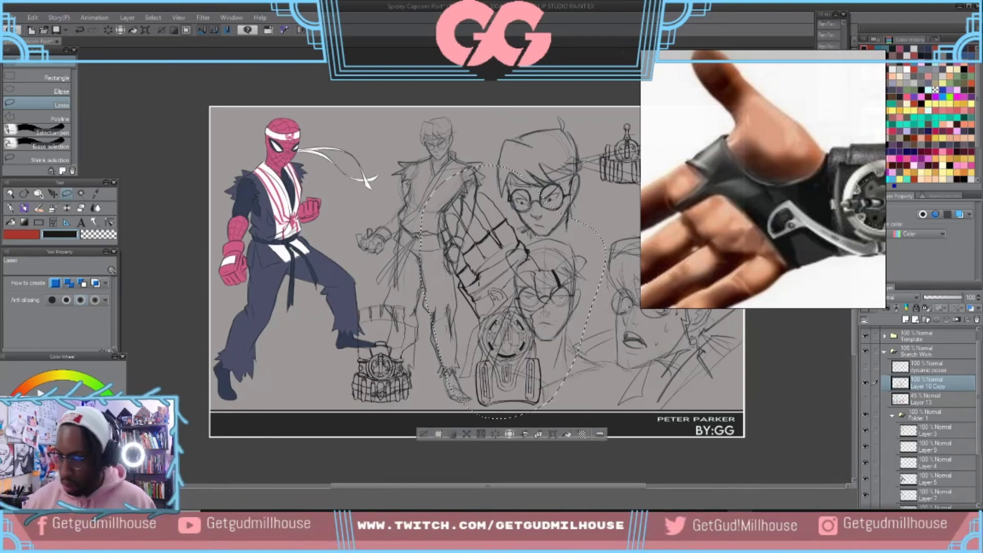
click(866, 382)
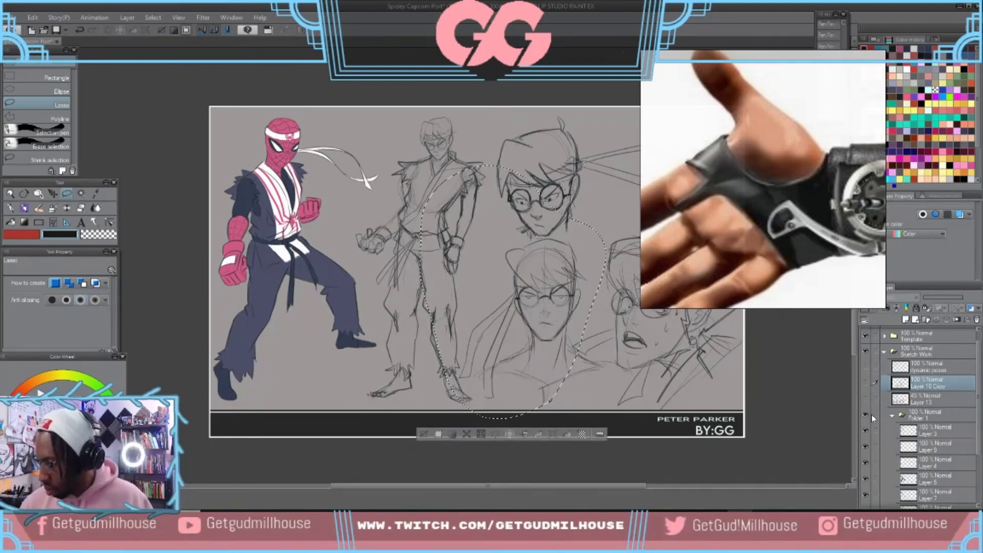
key(ctrl+d)
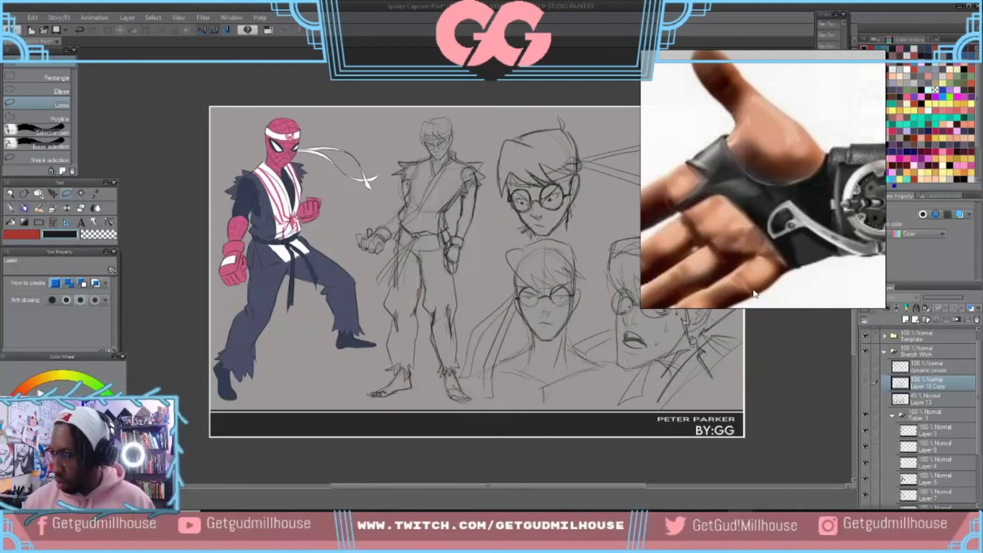
- Move the gloved-hand reference image clear of the character sketches and look over the full sketch sheet
mouse_move(776, 148)
mouse_down()
mouse_move(808, 118)
mouse_move(876, 102)
mouse_up()
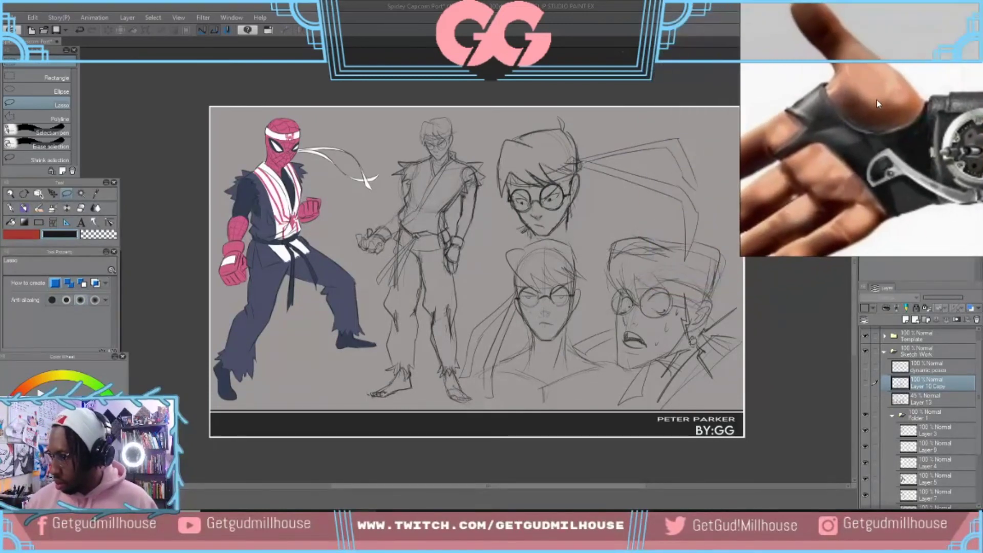
click(566, 310)
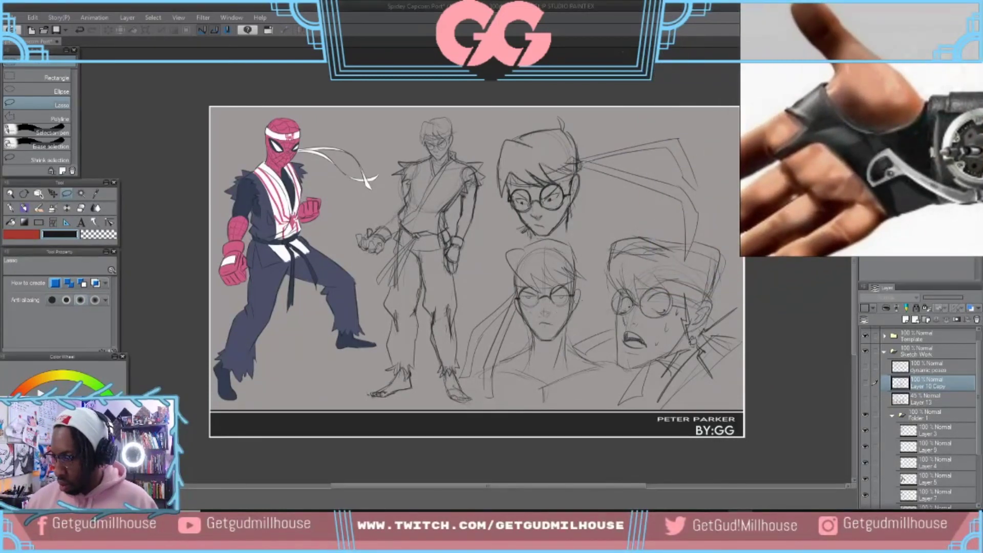
scroll(570, 308, down, 2)
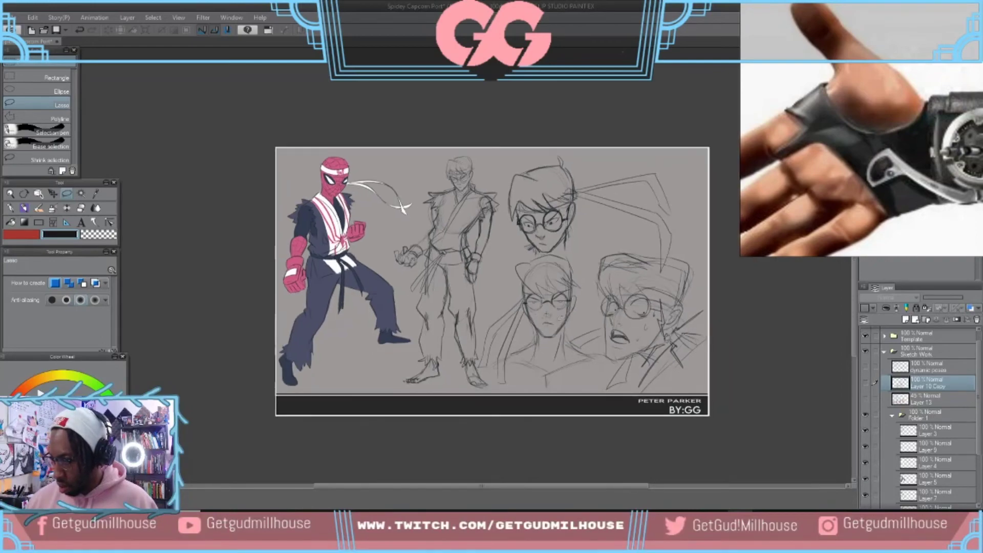
scroll(570, 308, up, 3)
drag(571, 307, 507, 306)
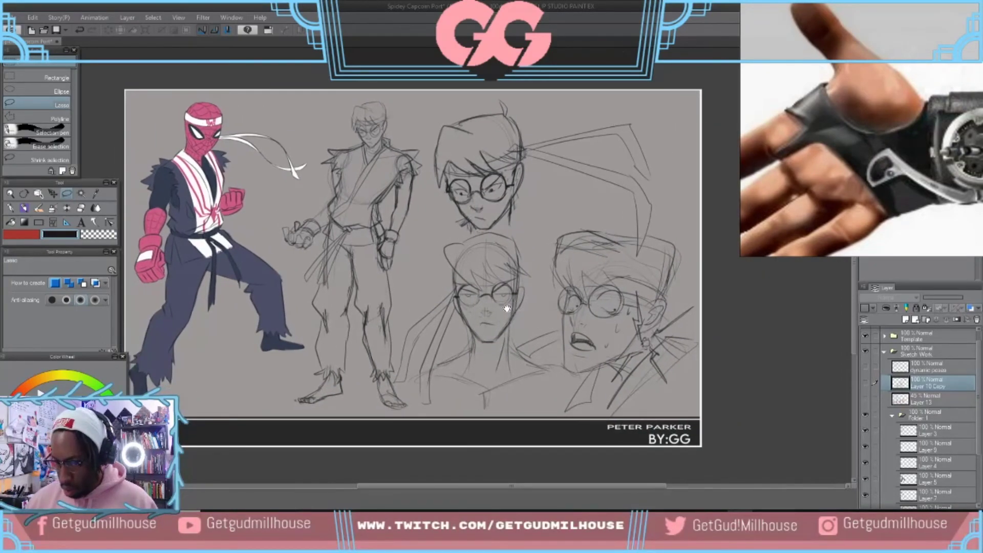
scroll(407, 307, up, 1)
drag(401, 314, 472, 309)
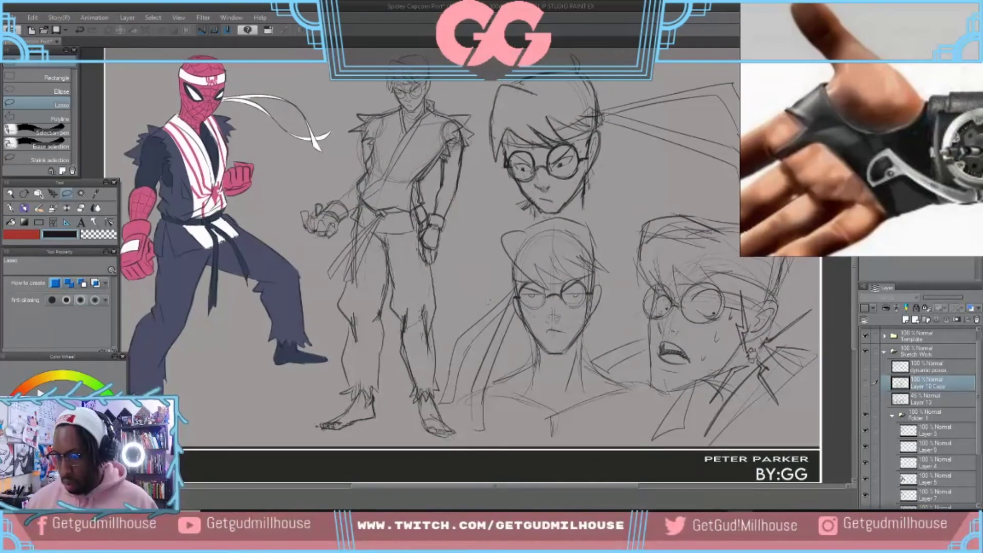
scroll(499, 313, down, 2)
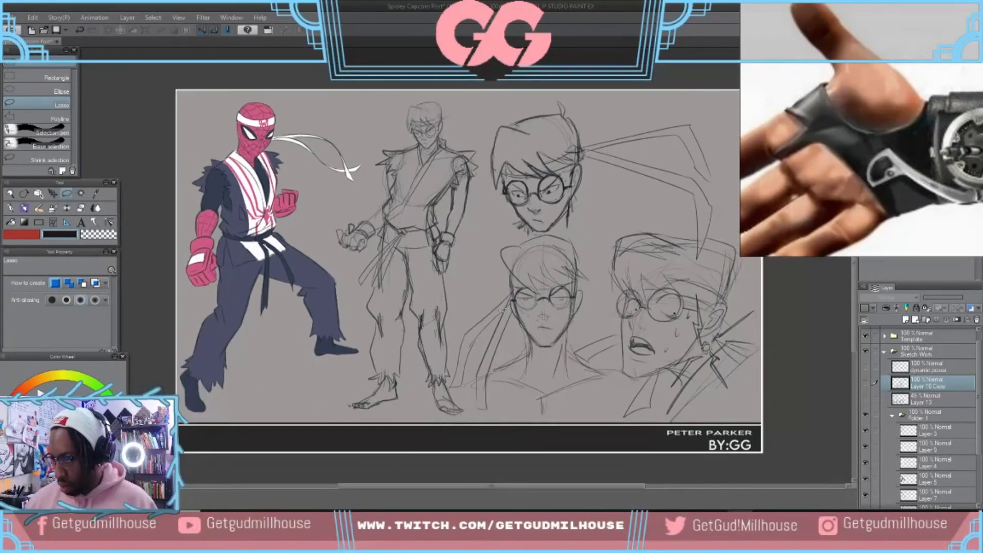
scroll(502, 310, up, 1)
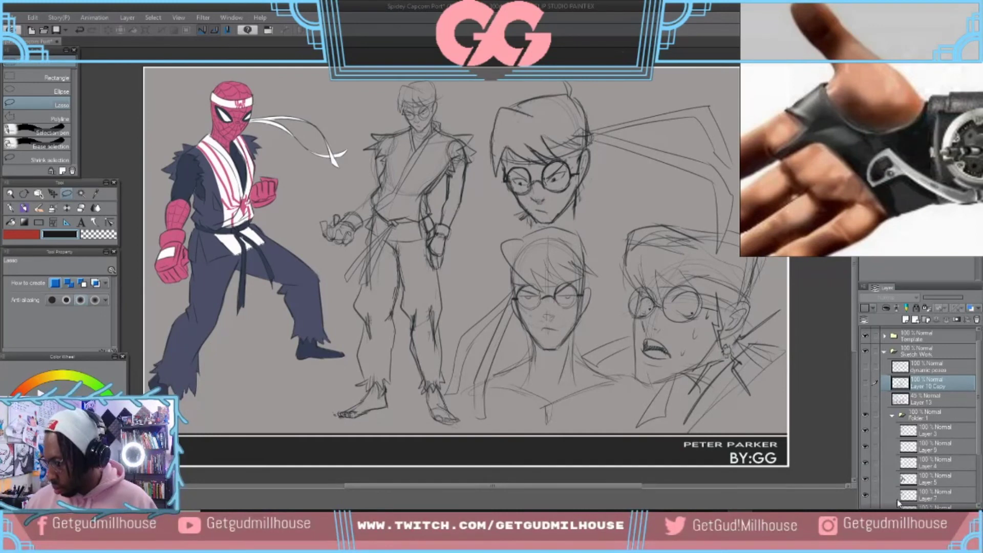
- Check what Layer 3 and Layer 9 in Folder 1 contain by toggling their visibility off and on
click(931, 436)
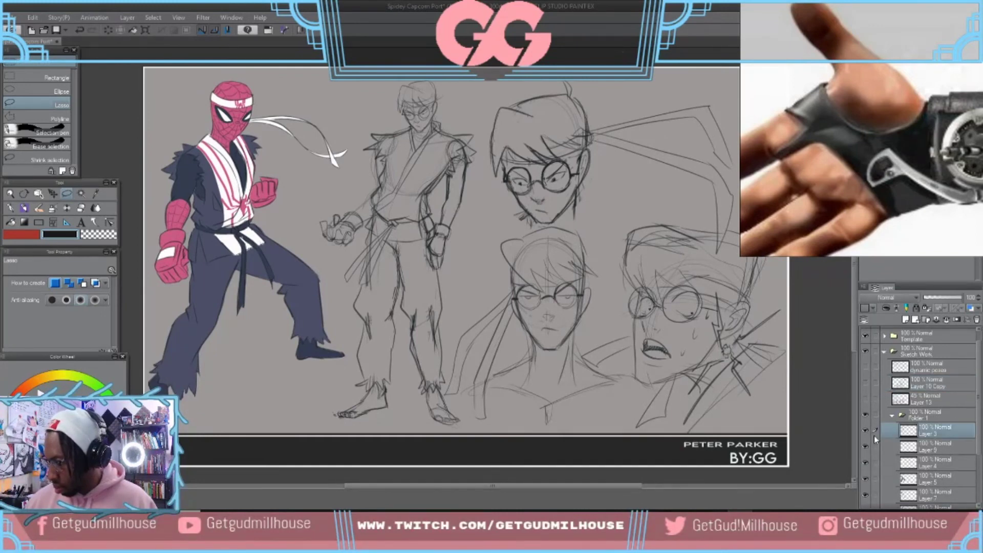
click(864, 432)
click(864, 431)
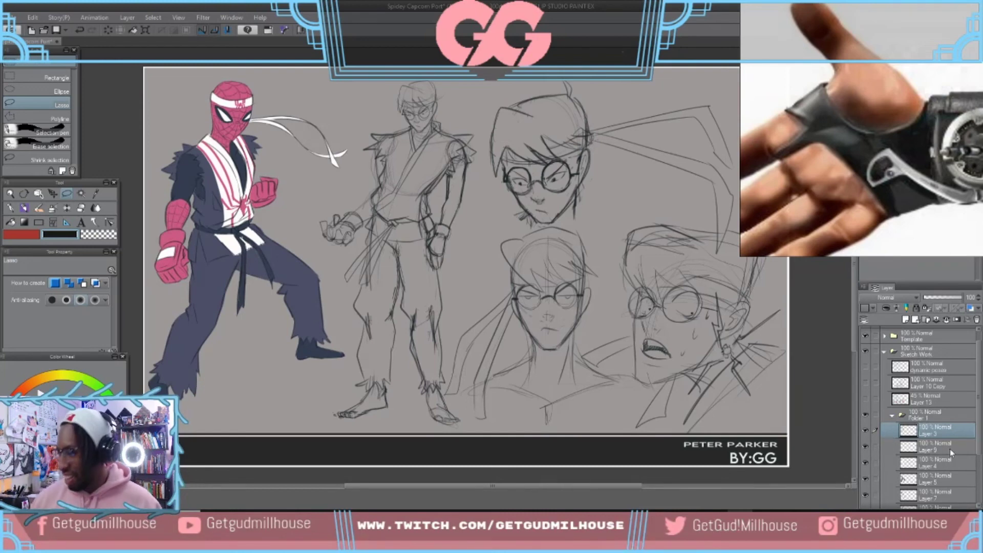
click(864, 448)
click(864, 447)
scroll(879, 464, down, 2)
scroll(878, 464, down, 4)
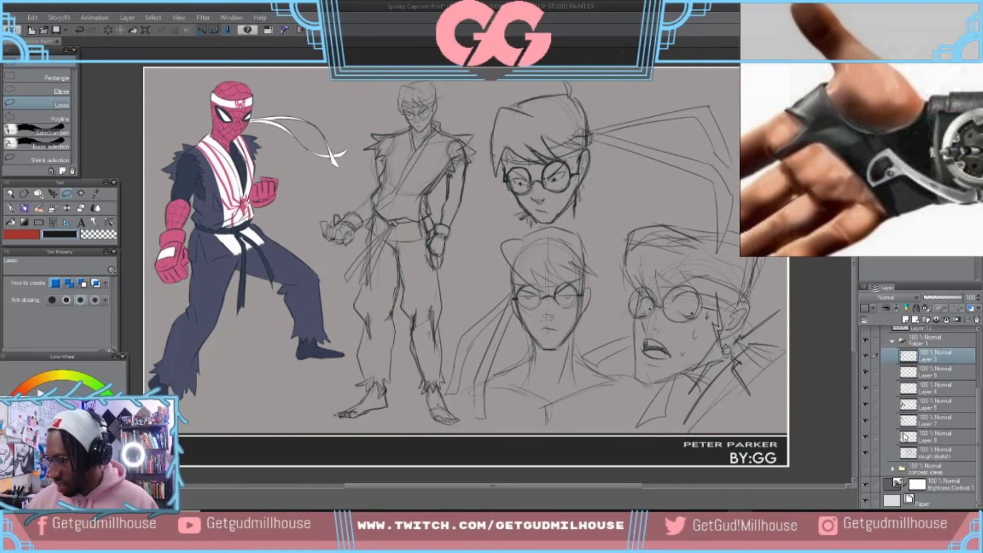
- Check which sketches are on Layer 8 and the rough sketch layer by toggling their visibility off and on
click(883, 437)
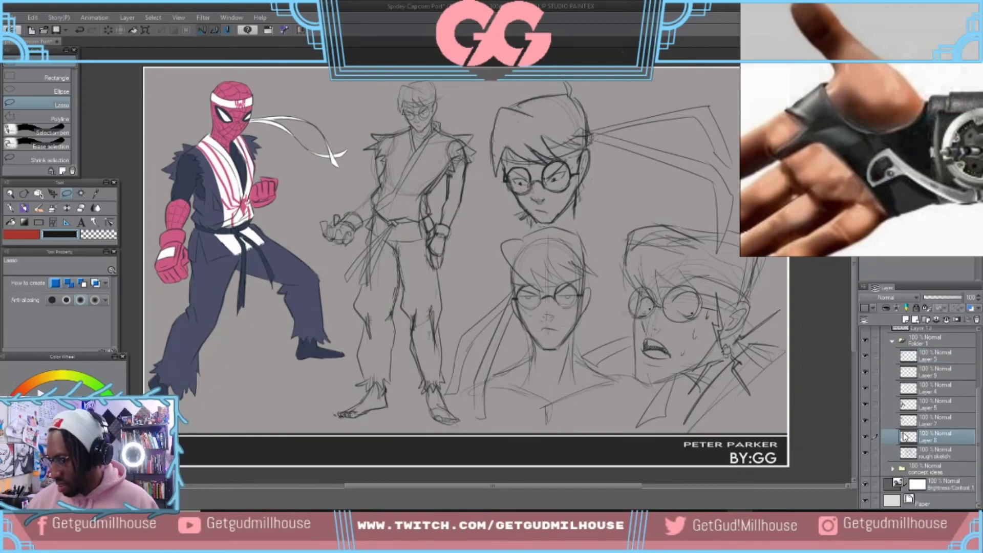
click(865, 437)
click(865, 437)
click(865, 437)
click(865, 437)
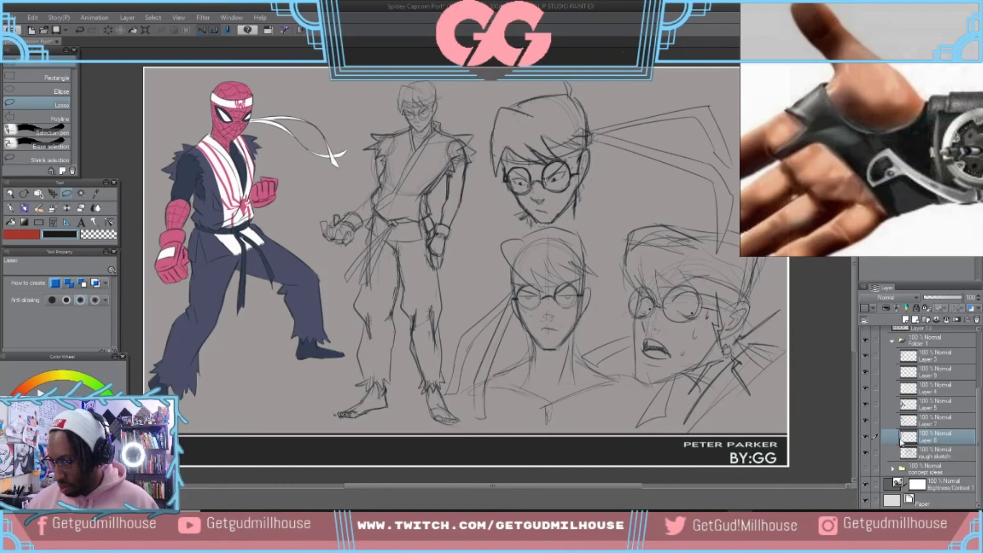
click(867, 452)
click(867, 452)
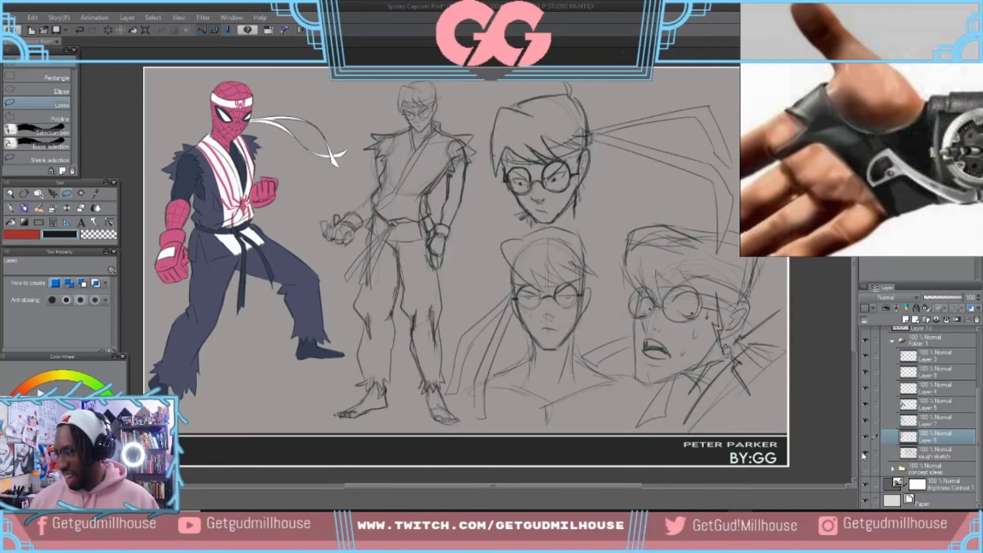
click(865, 453)
click(865, 453)
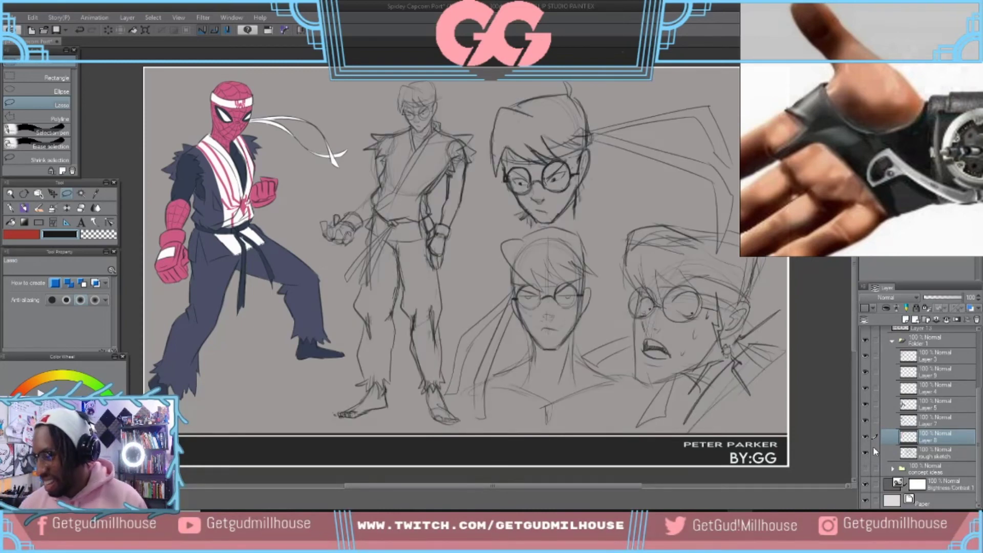
- Lower the rough sketch layer's opacity to 40% and add a new raster layer directly above it
click(921, 452)
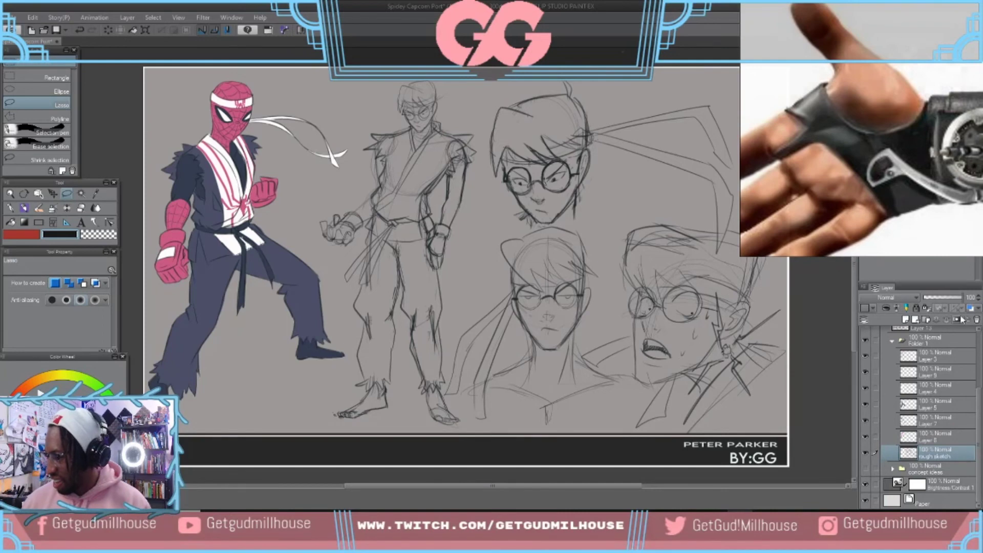
mouse_move(970, 297)
mouse_down()
mouse_move(931, 298)
mouse_move(942, 301)
mouse_up()
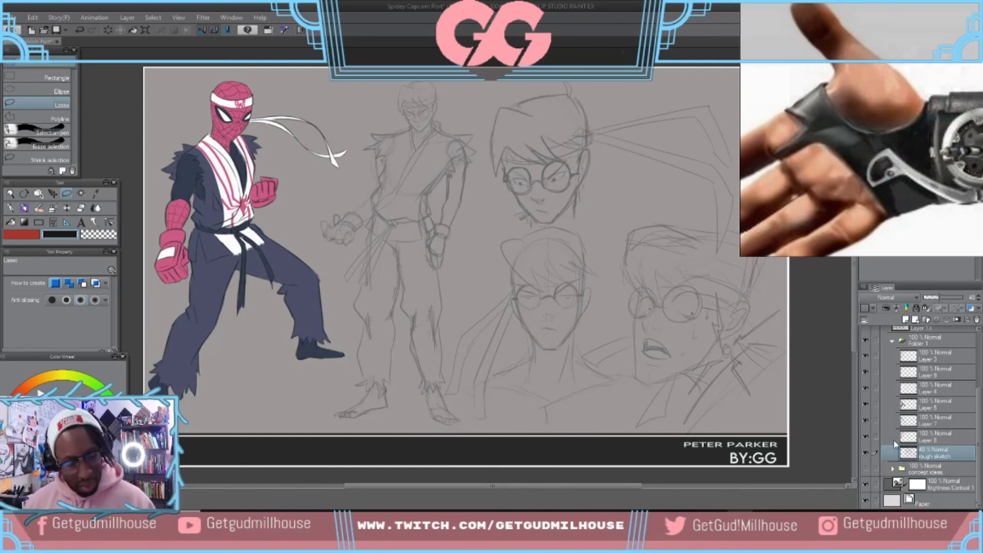
key(ctrl+shift+n)
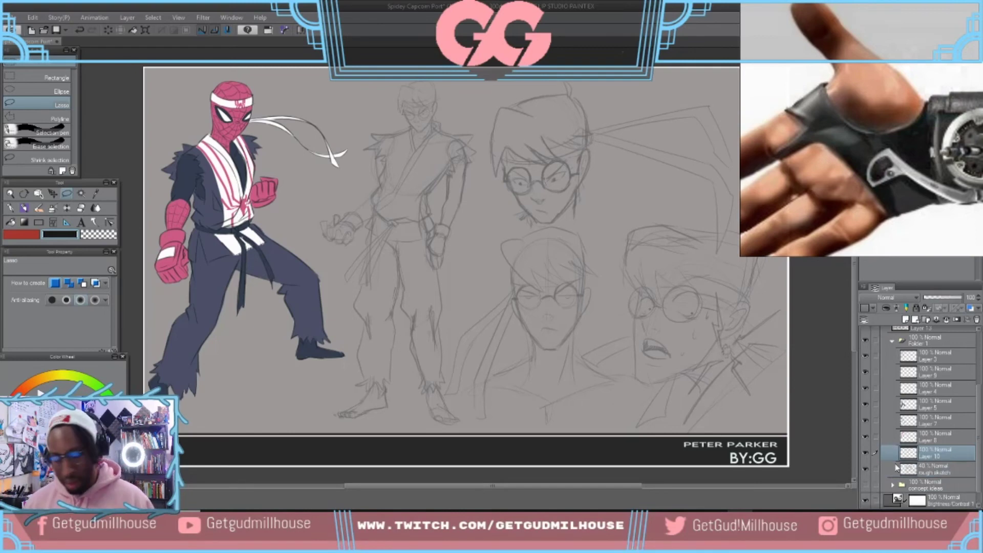
- Paste the inked open-hand glove drawing, scale it down, and place it over the upper Peter Parker head sketch
key(ctrl+v)
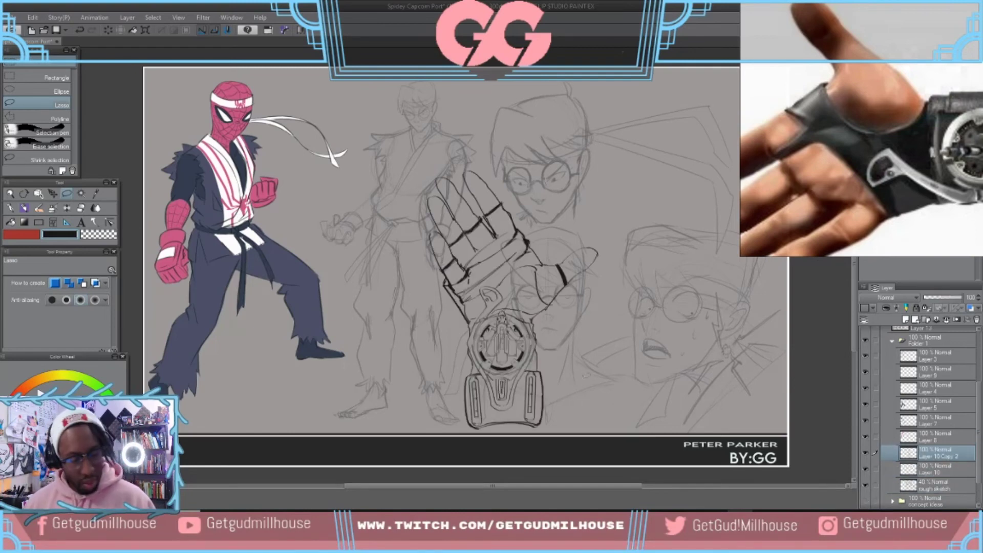
key(ctrl+t)
mouse_move(544, 394)
mouse_down()
mouse_move(550, 374)
mouse_move(607, 334)
mouse_up()
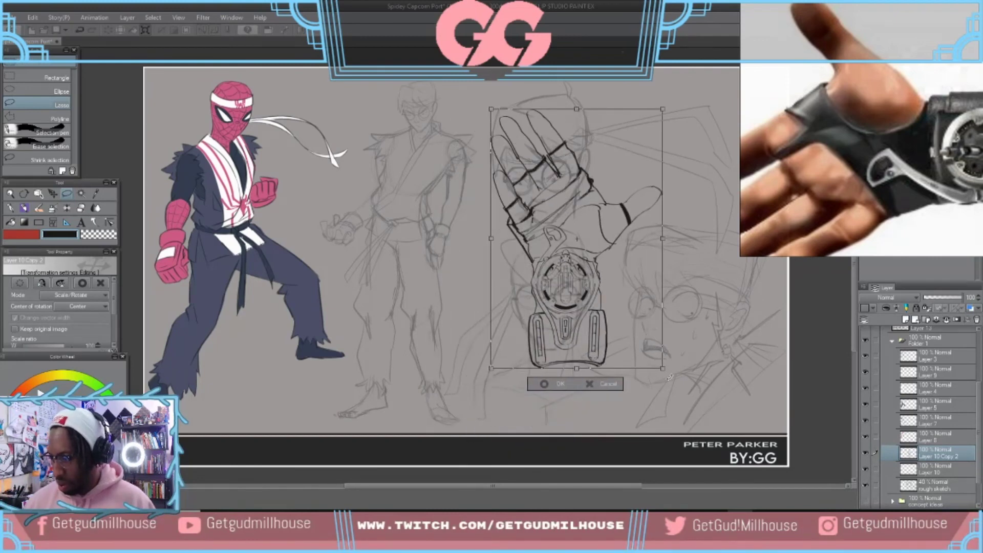
drag(666, 373, 616, 323)
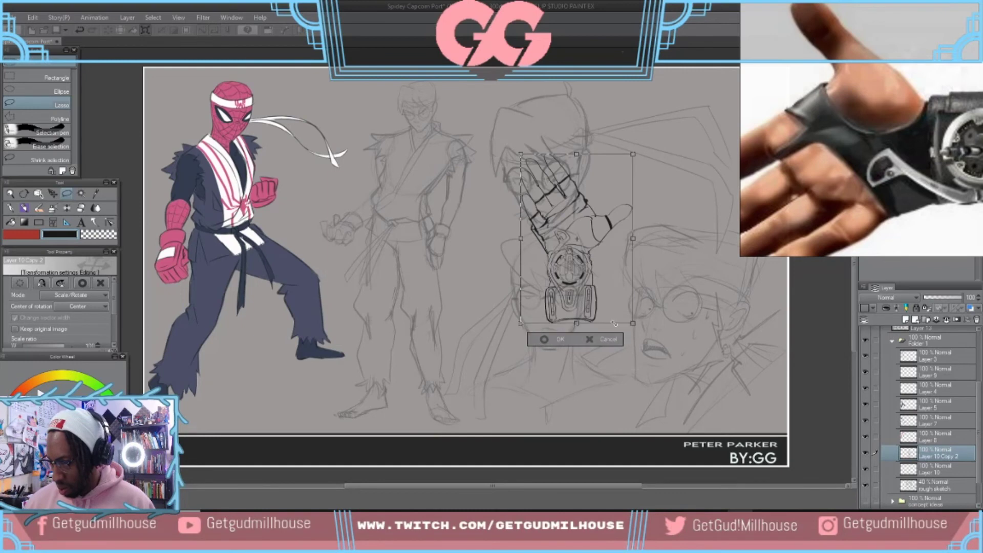
mouse_move(578, 285)
mouse_down()
mouse_move(578, 242)
mouse_move(553, 197)
mouse_up()
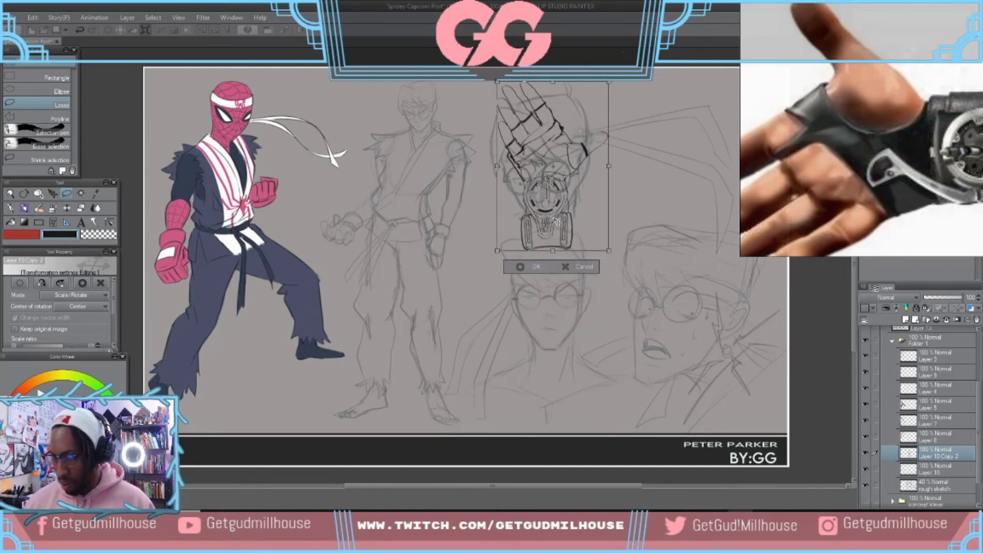
key(Return)
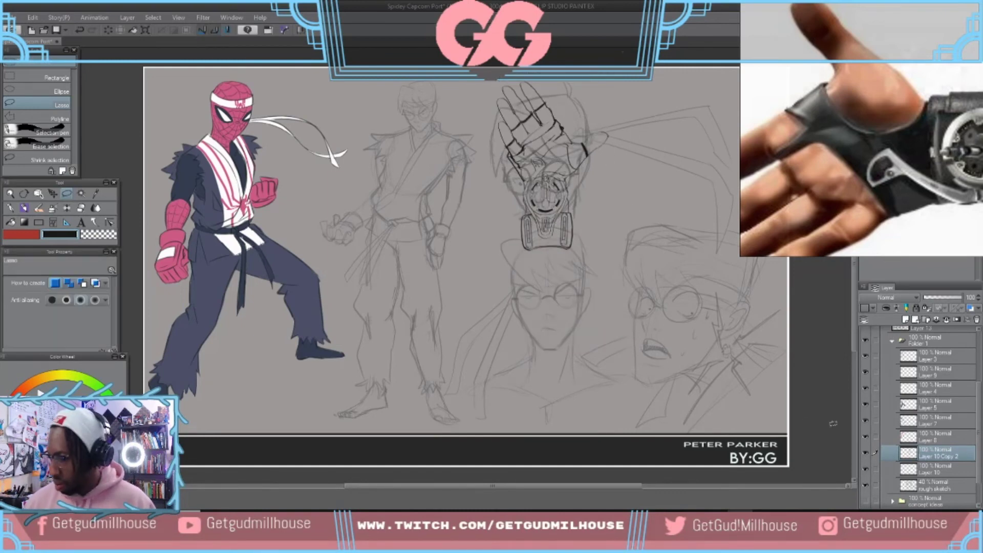
- Ink the front outer edge of the standing figure's hair on Layer 10 with the Calligraphy pen at size 8, redoing uneven strokes
click(905, 470)
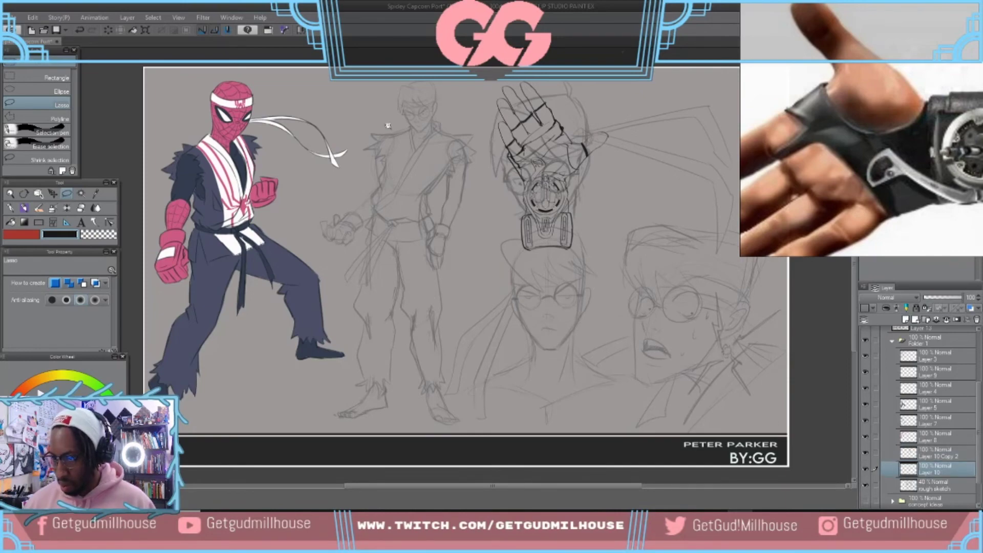
scroll(387, 125, up, 5)
drag(425, 119, 400, 183)
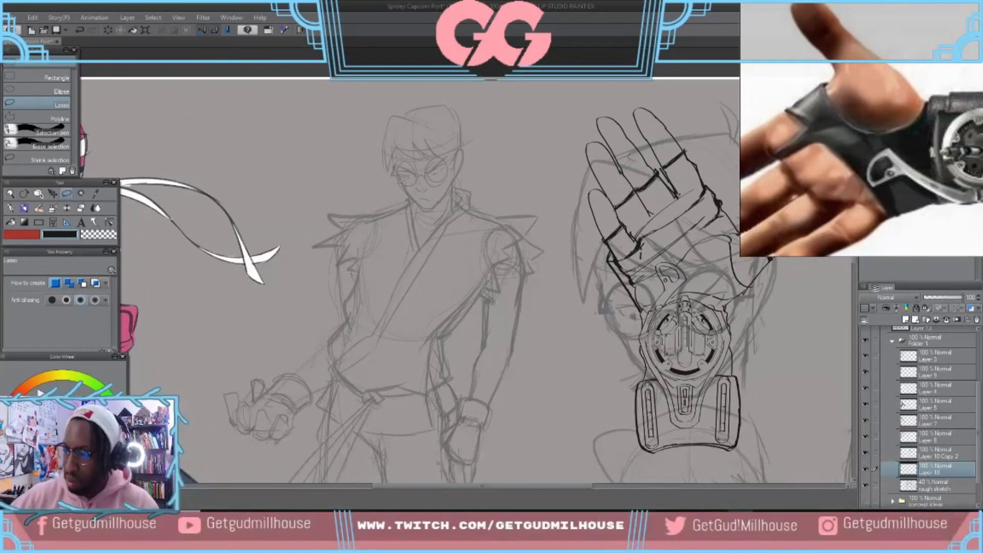
key(p)
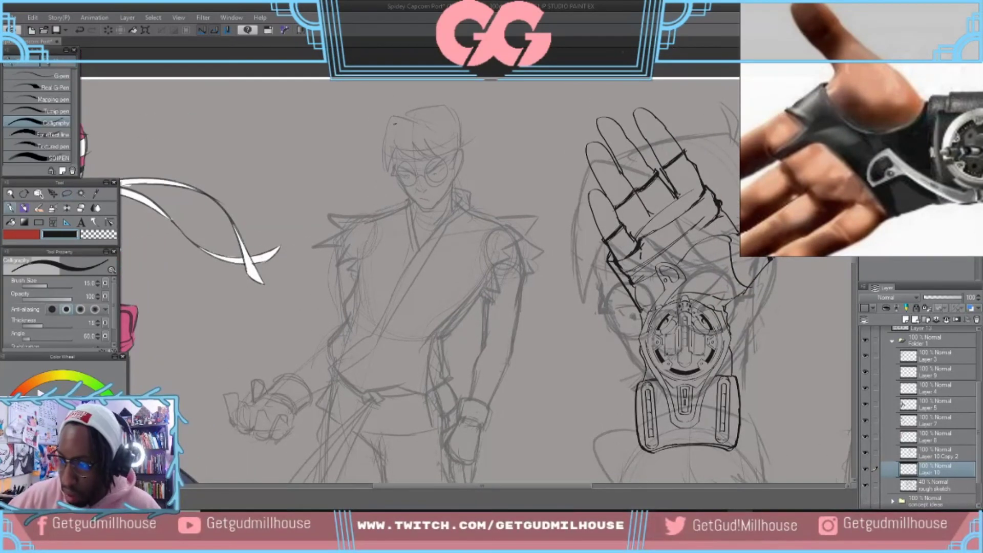
drag(390, 115, 386, 172)
key(ctrl+z)
key([)
key([)
key([)
drag(392, 113, 385, 175)
key(ctrl+z)
drag(391, 113, 387, 168)
key(ctrl+z)
drag(392, 114, 385, 176)
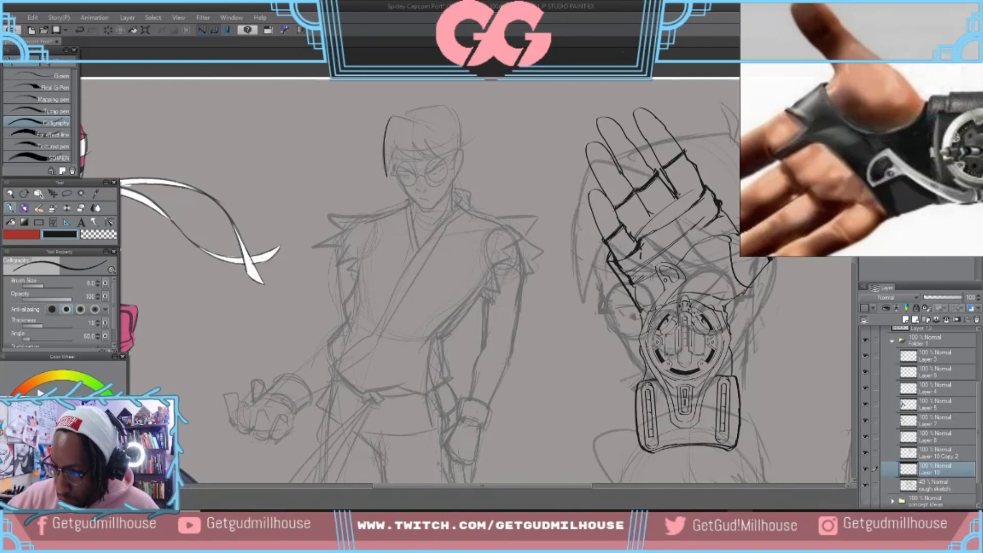
key(ctrl+z)
drag(391, 114, 385, 177)
key(ctrl+z)
drag(391, 115, 385, 174)
key(ctrl+z)
- Ink the pointed fringe strands across the standing figure's forehead, undoing and redrawing weak strokes
mouse_move(391, 115)
mouse_down()
mouse_move(387, 171)
mouse_move(395, 147)
mouse_move(430, 166)
mouse_up()
key(ctrl+z)
mouse_move(393, 136)
mouse_down()
mouse_move(428, 162)
mouse_move(456, 149)
mouse_move(441, 146)
mouse_move(444, 153)
mouse_move(437, 141)
mouse_move(450, 146)
mouse_up()
key(ctrl+z)
key(ctrl+z)
key(ctrl+z)
key(ctrl+z)
key(ctrl+z)
key(ctrl+z)
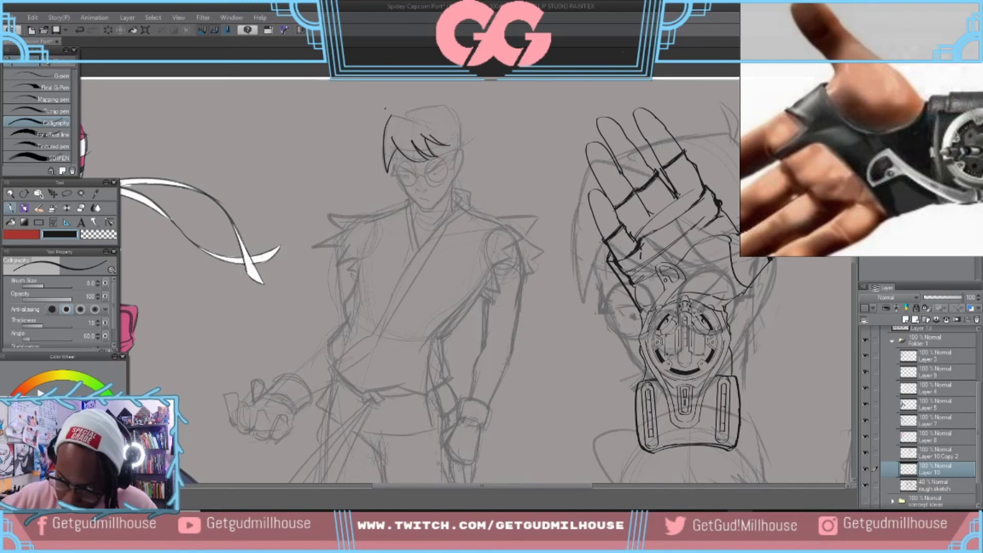
- Ink the crown and back outline of the standing figure's hair, redrawing strokes until the contour is clean
mouse_move(391, 116)
mouse_down()
mouse_move(425, 122)
mouse_move(459, 105)
mouse_move(463, 143)
mouse_up()
key(ctrl+z)
key(ctrl+z)
key(ctrl+z)
key(ctrl+z)
key(ctrl+z)
key(ctrl+z)
key(ctrl+z)
drag(456, 105, 461, 137)
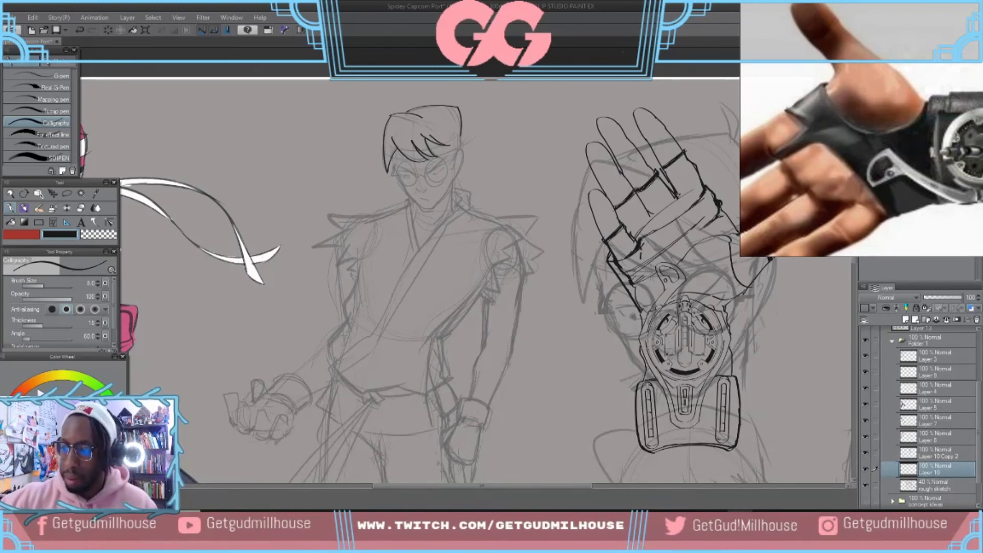
drag(393, 156, 410, 161)
key(ctrl+z)
key(ctrl+z)
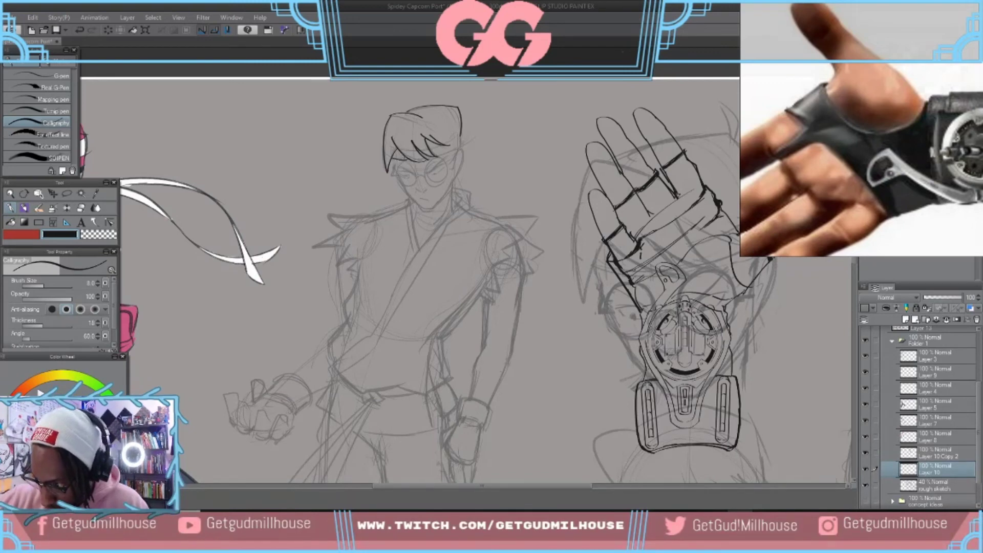
drag(413, 157, 422, 161)
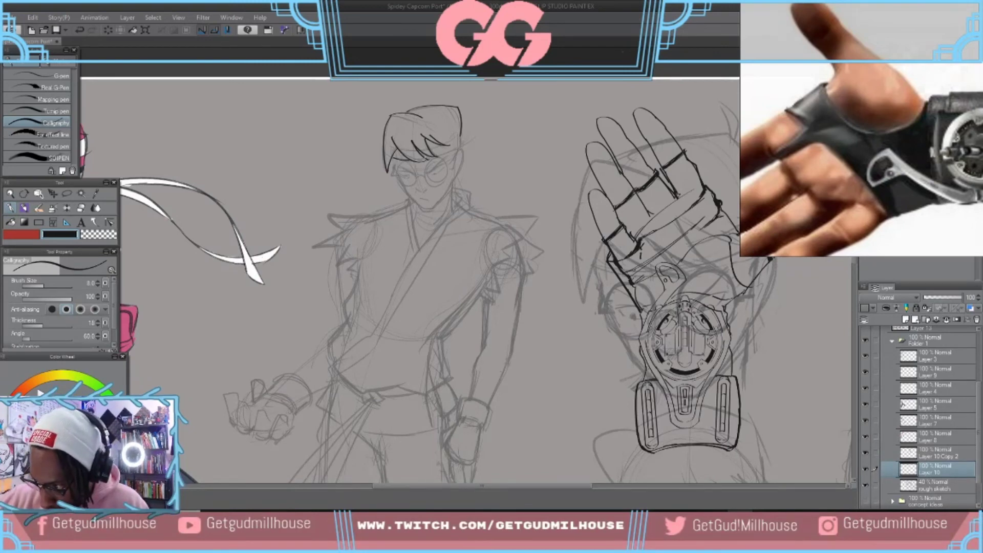
key(ctrl+z)
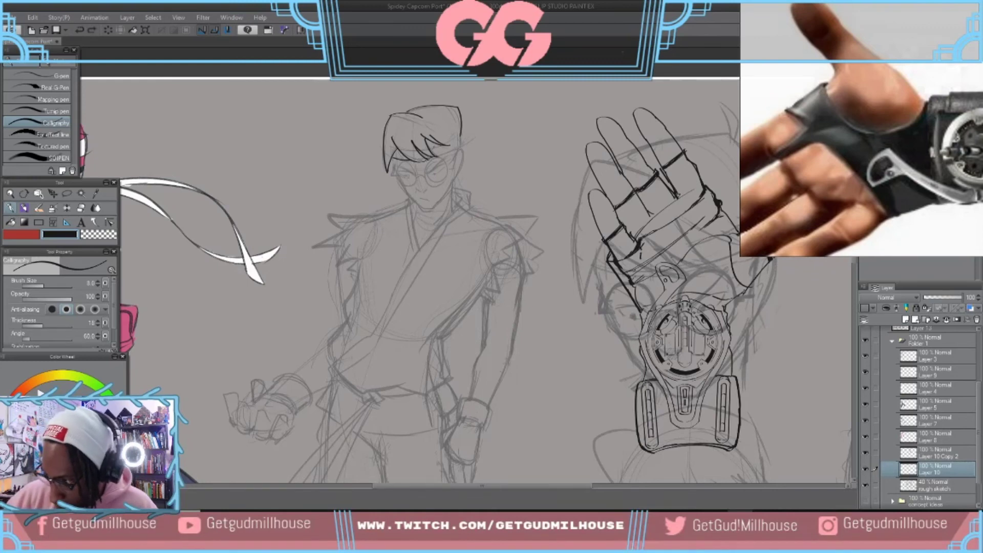
key(ctrl+z)
- Add a short strand at the end of the standing figure's fringe, comparing the hair with and without it
drag(439, 147, 431, 157)
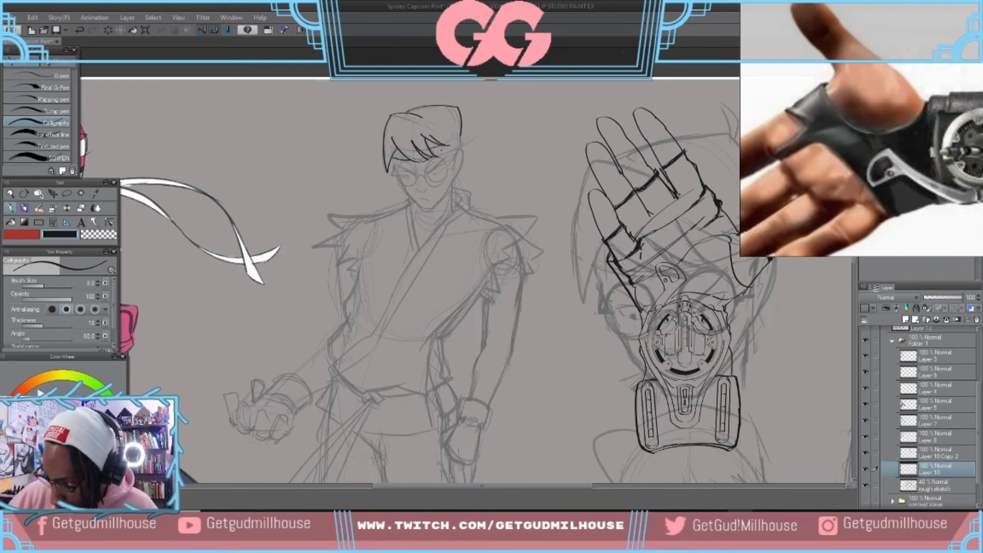
key(ctrl+z)
key(ctrl+y)
key(ctrl+z)
key(ctrl+y)
key(ctrl+z)
key(ctrl+y)
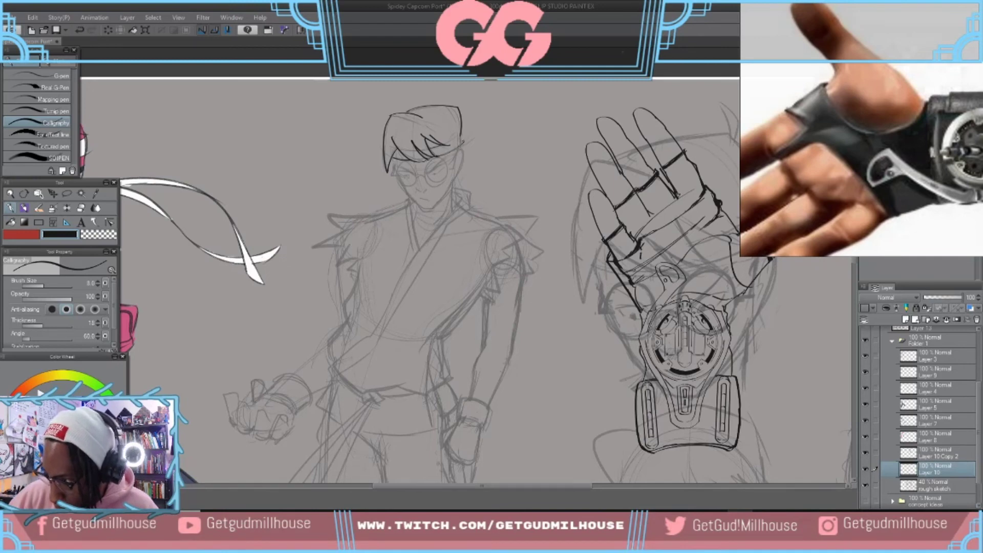
key(ctrl+z)
key(ctrl+y)
key(ctrl+z)
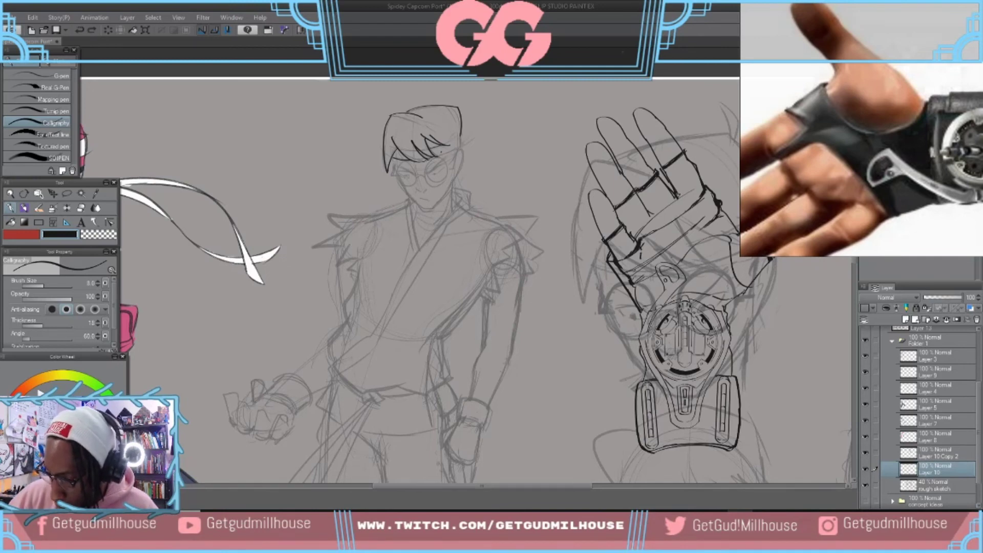
key(ctrl+y)
- Ink the lower edge of the hair from the fringe to the back of the standing figure's head
mouse_move(447, 143)
mouse_down()
mouse_move(461, 134)
mouse_move(461, 145)
mouse_up()
key(ctrl+z)
key(ctrl+z)
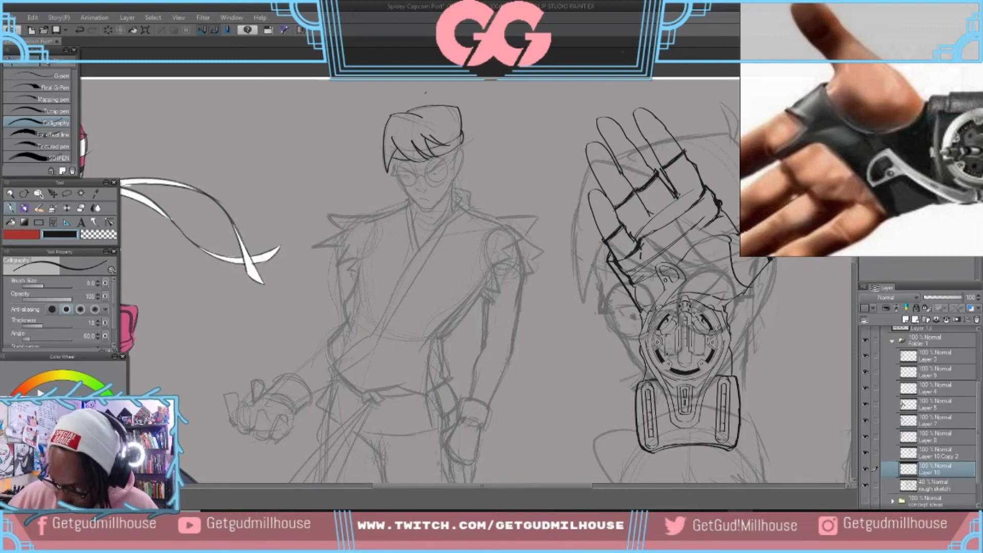
- Ink the front contour of the standing figure's face from the temple to the chin, undoing and redrawing weak strokes
drag(393, 160, 397, 174)
key(ctrl+z)
key(ctrl+z)
key(ctrl+y)
key(ctrl+z)
key(ctrl+y)
key(ctrl+z)
drag(401, 180, 422, 210)
key(ctrl+z)
drag(396, 173, 423, 206)
key(ctrl+z)
key(ctrl+z)
key(ctrl+z)
key(ctrl+y)
key(ctrl+y)
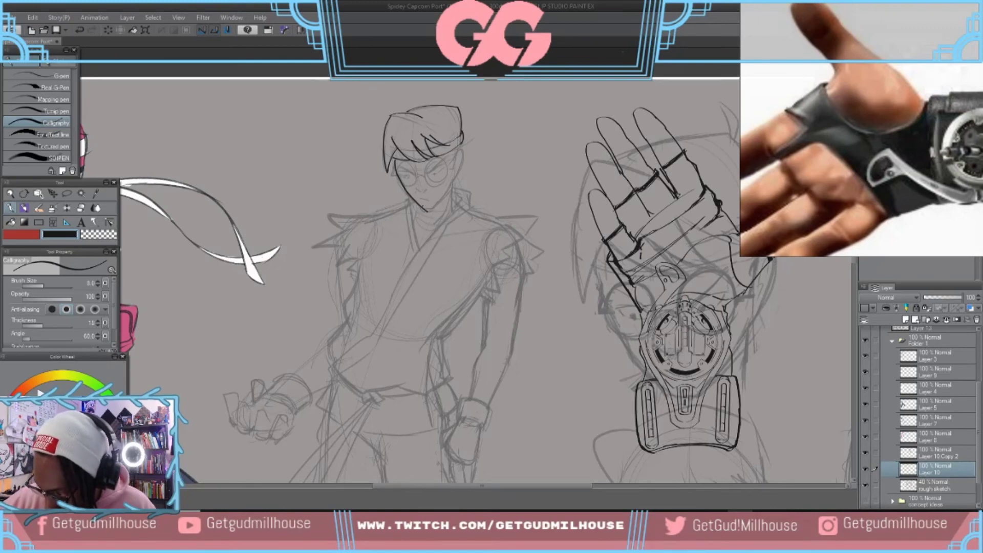
- Compare versions of the cheek-to-chin line and redraw it until the front of the face is cleanly contoured
key(ctrl+z)
key(ctrl+y)
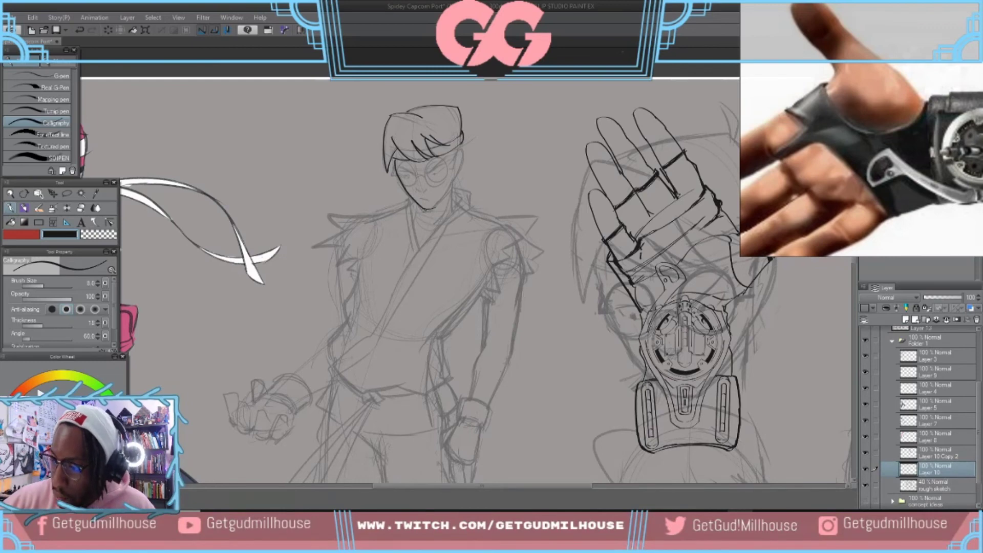
key(ctrl+y)
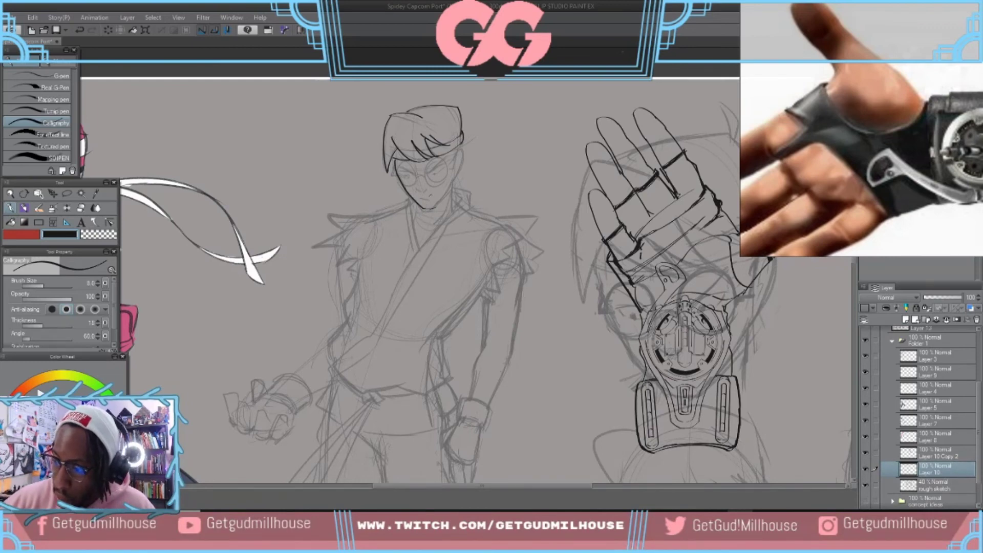
key(ctrl+z)
key(ctrl+z)
drag(395, 165, 419, 203)
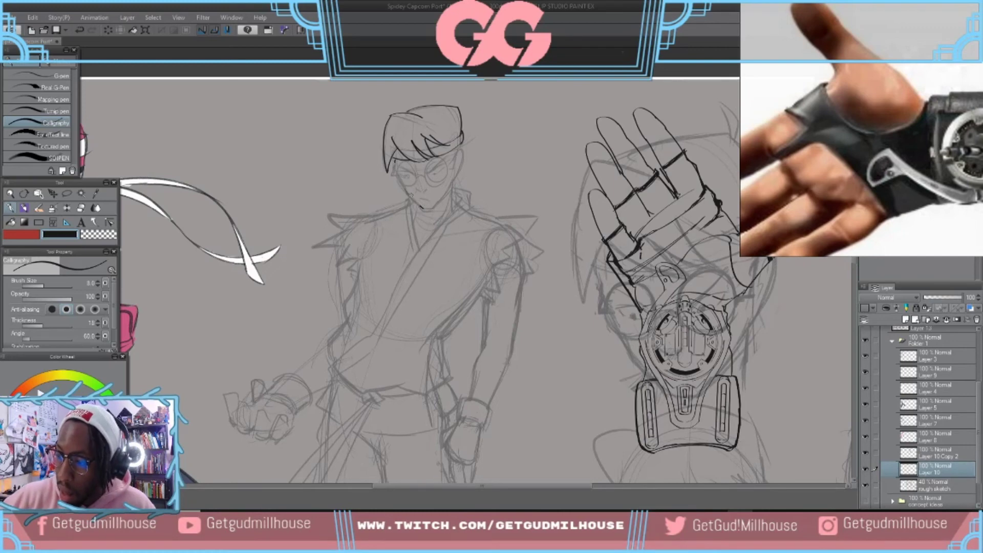
key(ctrl+y)
key(ctrl+y)
drag(394, 158, 396, 169)
key(ctrl+z)
key(ctrl+z)
key(ctrl+y)
key(ctrl+z)
key(ctrl+y)
drag(395, 169, 420, 208)
key(ctrl+z)
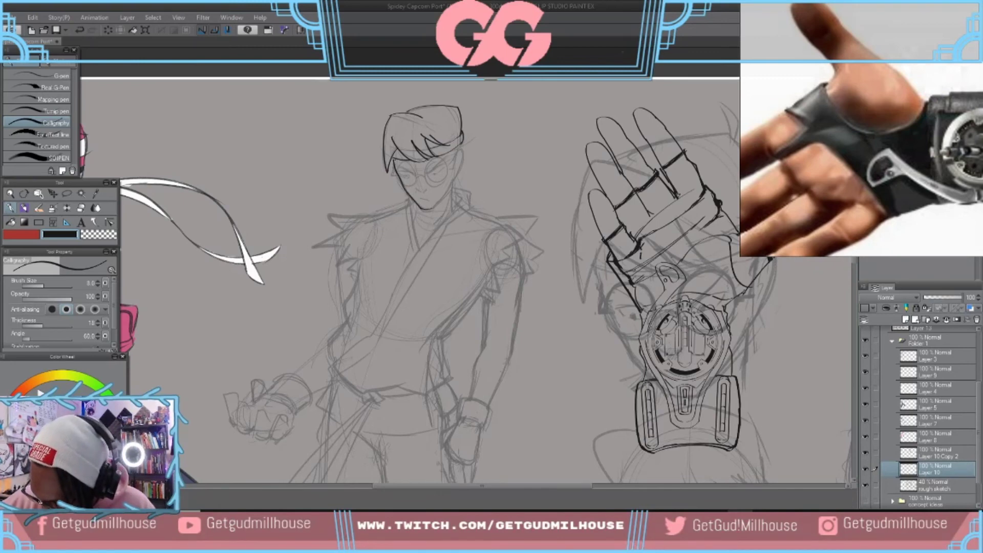
- Ink the rear jawline from the chin upward and the ear beside the sideburn on the standing figure
drag(433, 208, 448, 185)
key(ctrl+z)
key(ctrl+z)
key(ctrl+y)
key(ctrl+z)
key(ctrl+y)
mouse_move(451, 185)
mouse_down()
mouse_move(452, 166)
mouse_move(452, 178)
mouse_up()
key(ctrl+z)
key(ctrl+z)
key(ctrl+z)
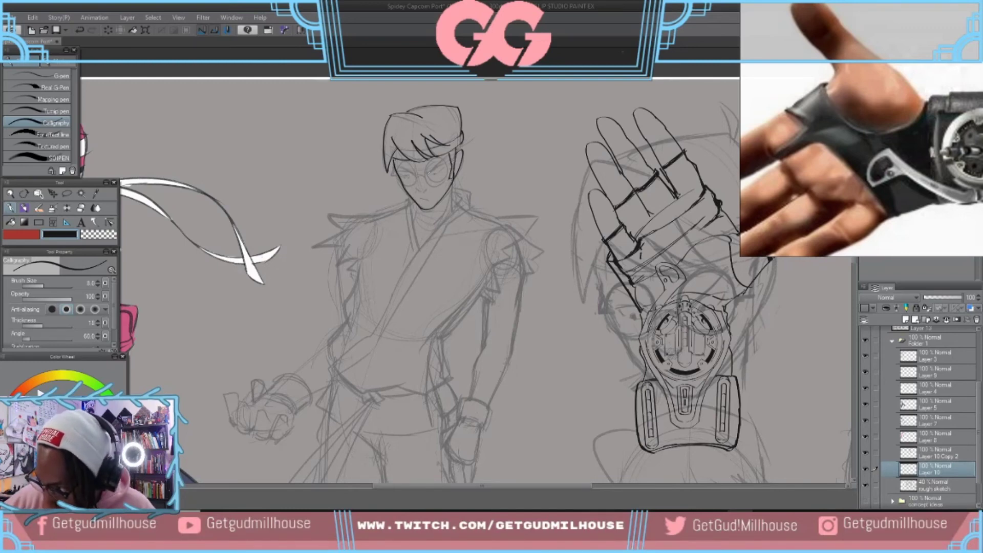
- Ink the slanted brow and narrowed eye on the ear side of the standing figure's face, redrawing strokes
mouse_move(453, 152)
mouse_down()
mouse_move(430, 173)
mouse_move(444, 159)
mouse_move(431, 171)
mouse_move(443, 169)
mouse_up()
key(ctrl+z)
key(ctrl+z)
key(ctrl+z)
key(ctrl+z)
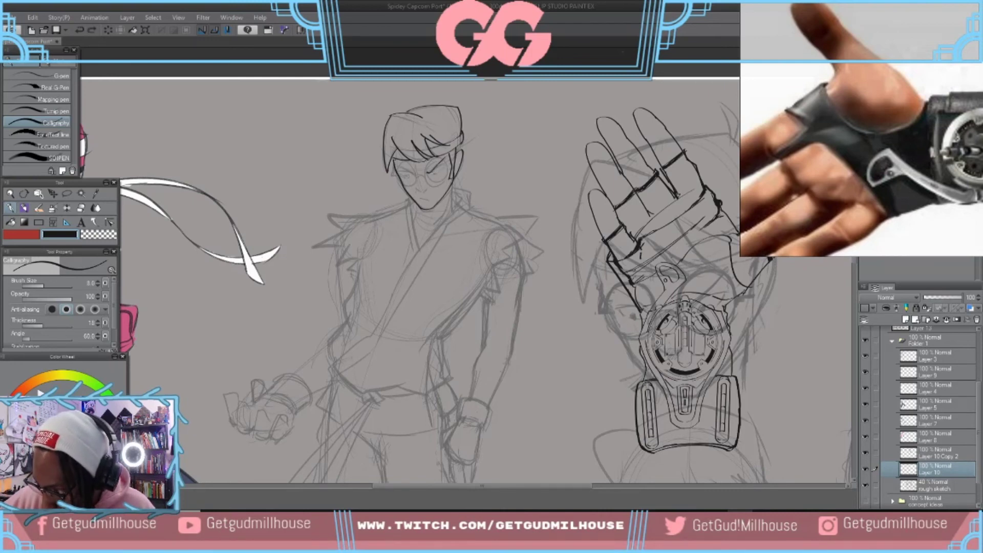
mouse_move(446, 164)
mouse_down()
mouse_move(430, 172)
mouse_move(441, 175)
mouse_up()
key(ctrl+z)
key(ctrl+z)
key(ctrl+z)
key(ctrl+z)
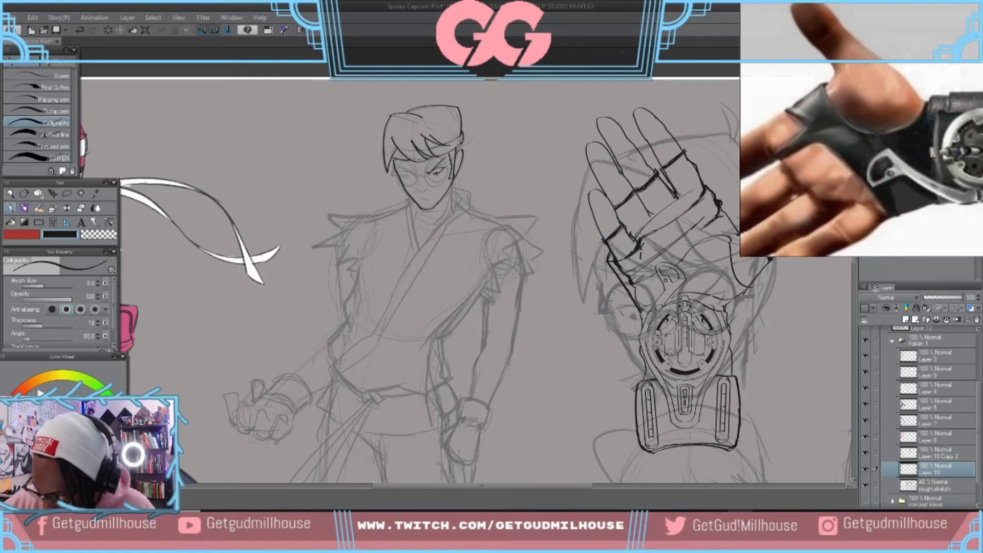
key(ctrl+z)
drag(445, 167, 432, 171)
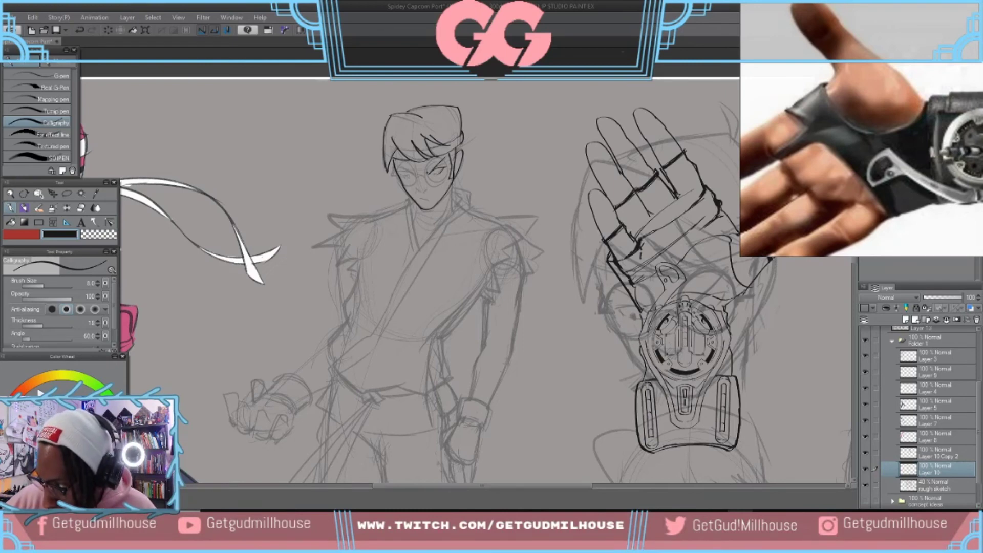
key(ctrl+z)
drag(435, 172, 440, 175)
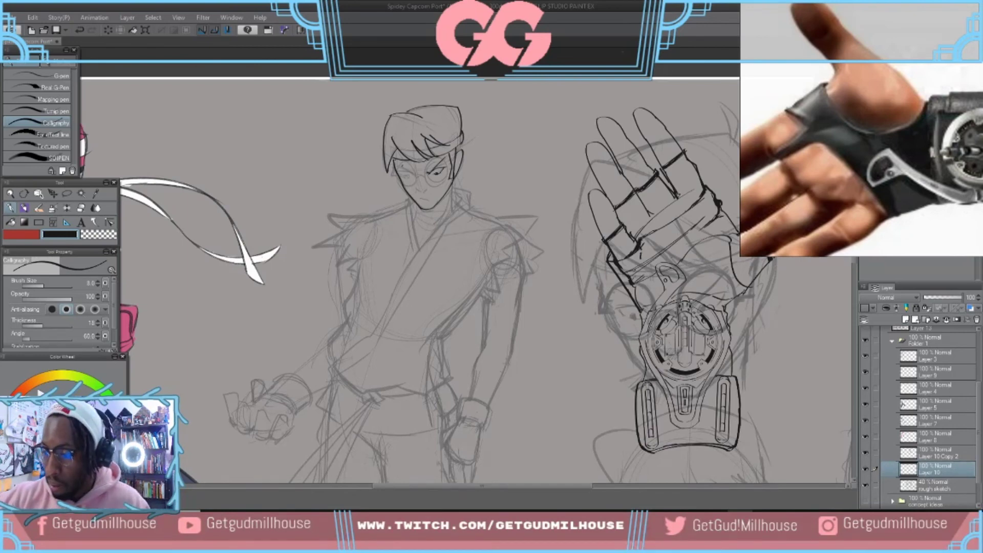
- Ink the angry brow and eye on the fringe side of the standing figure's face, undoing and redrawing strokes
drag(397, 166, 414, 174)
key(ctrl+z)
key(ctrl+z)
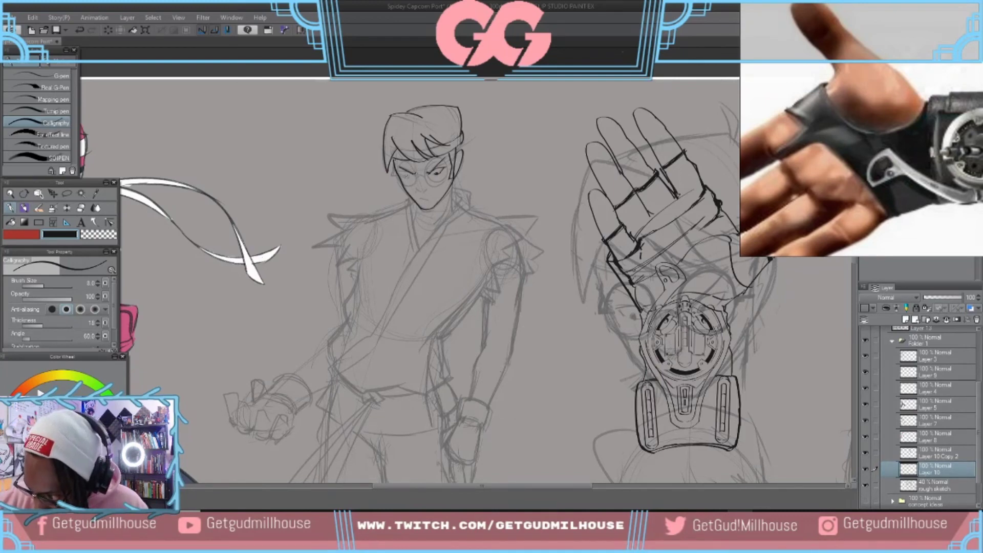
key(ctrl+z)
drag(402, 171, 408, 177)
key(ctrl+z)
key(ctrl+z)
key(ctrl+z)
key(ctrl+z)
key(ctrl+z)
drag(401, 174, 409, 176)
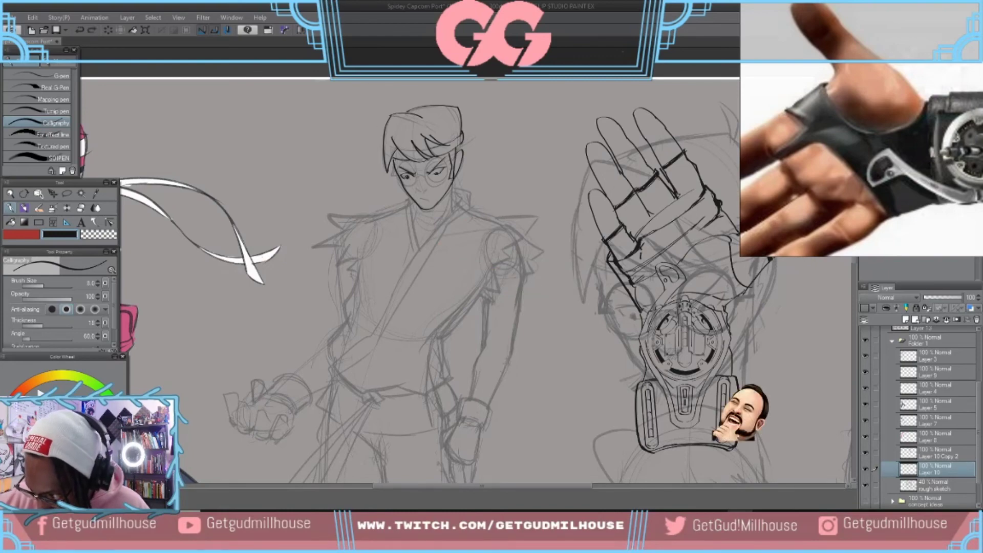
- Darken the pupil of the fringe-side eye and check the inked face at closer and wider views
scroll(417, 169, up, 3)
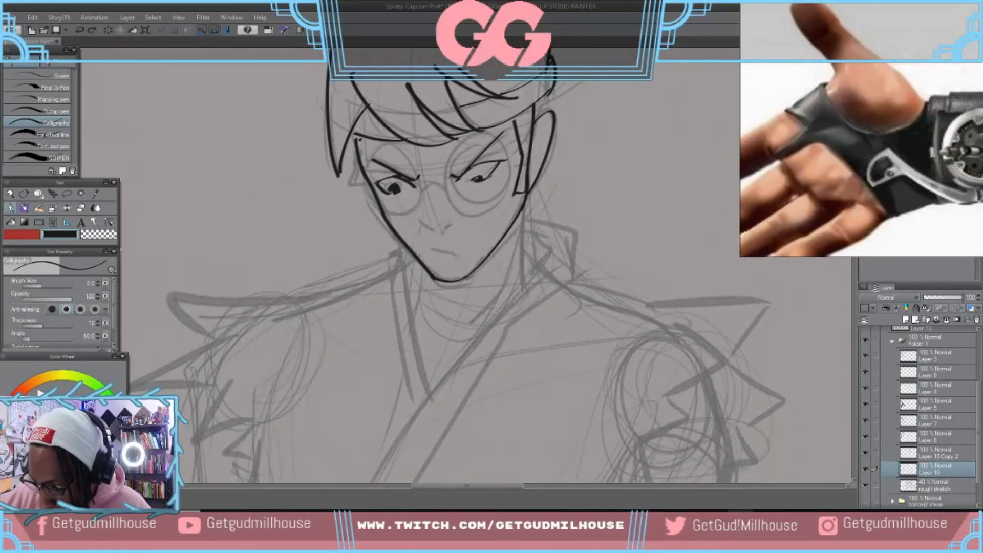
drag(389, 190, 396, 192)
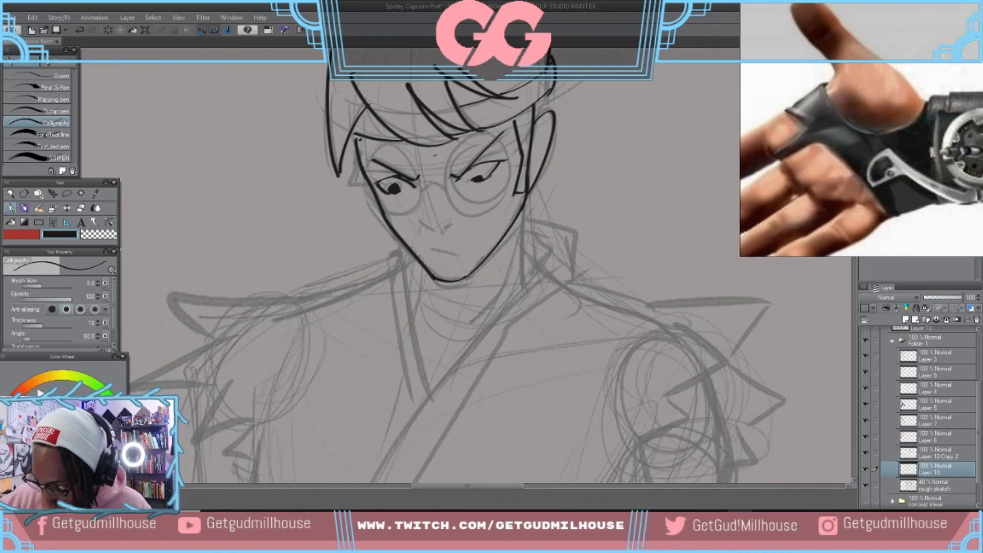
scroll(451, 187, down, 4)
drag(456, 181, 441, 158)
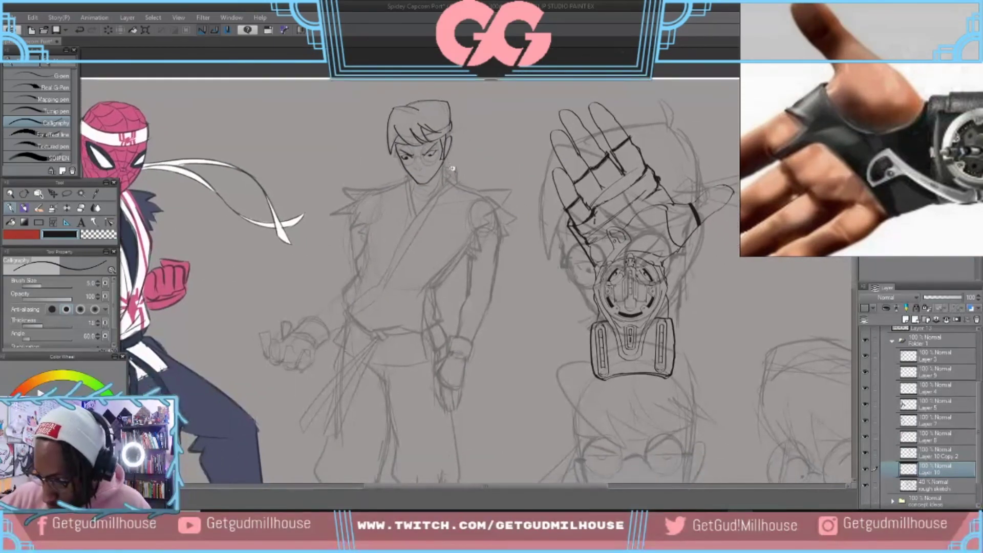
scroll(444, 162, down, 1)
scroll(444, 162, up, 4)
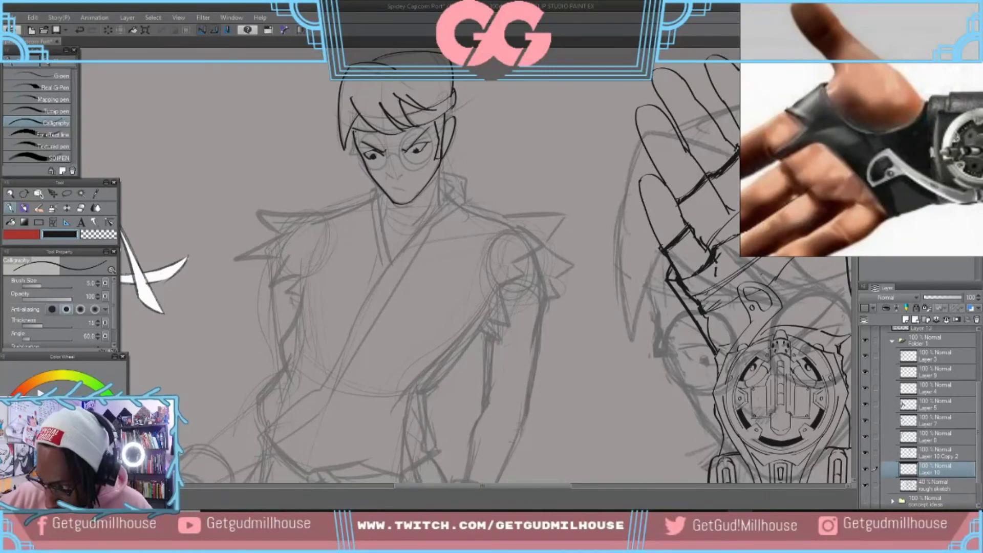
scroll(435, 150, down, 4)
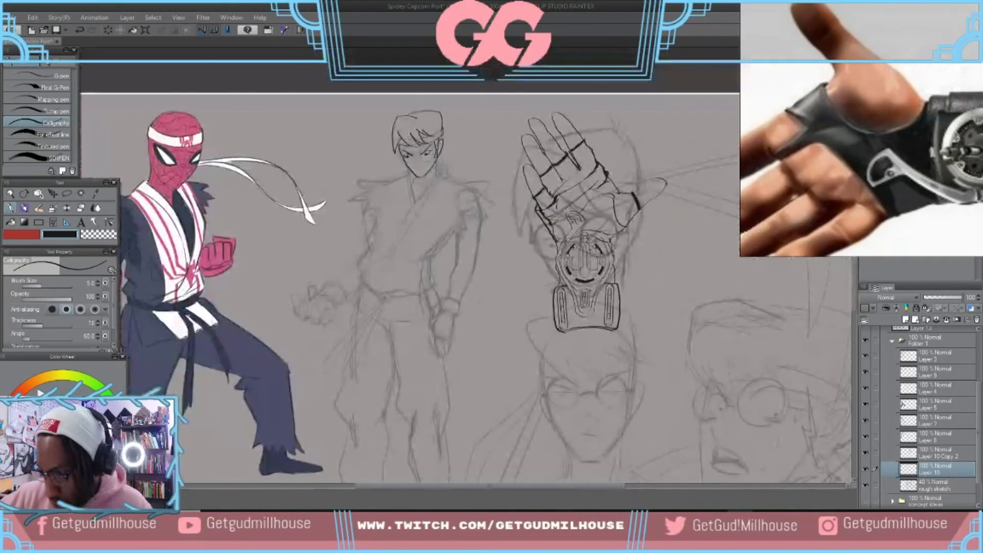
- Ink a small stroke for the standing figure's nose over the rough sketch
scroll(437, 142, up, 1)
scroll(436, 142, up, 2)
drag(400, 195, 405, 202)
key(ctrl+z)
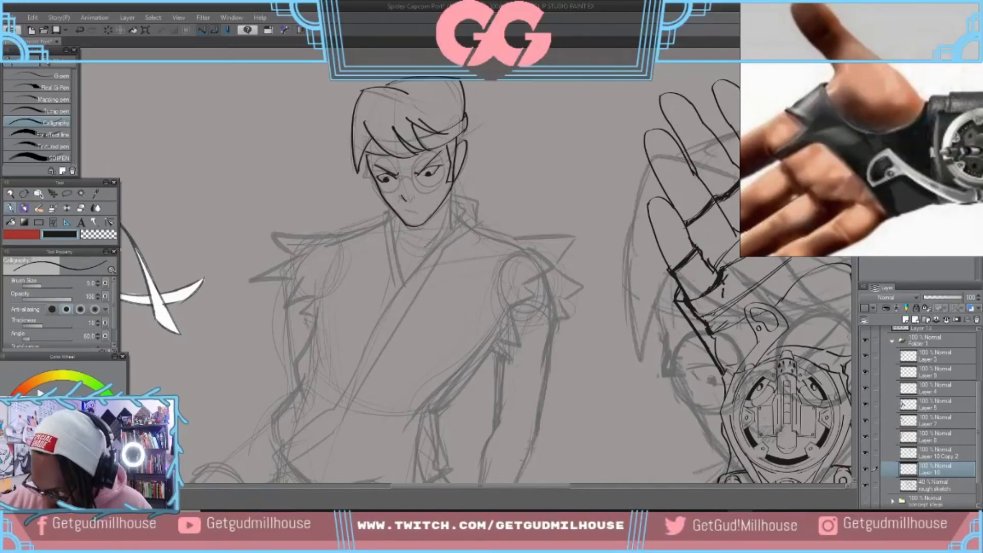
key(ctrl+z)
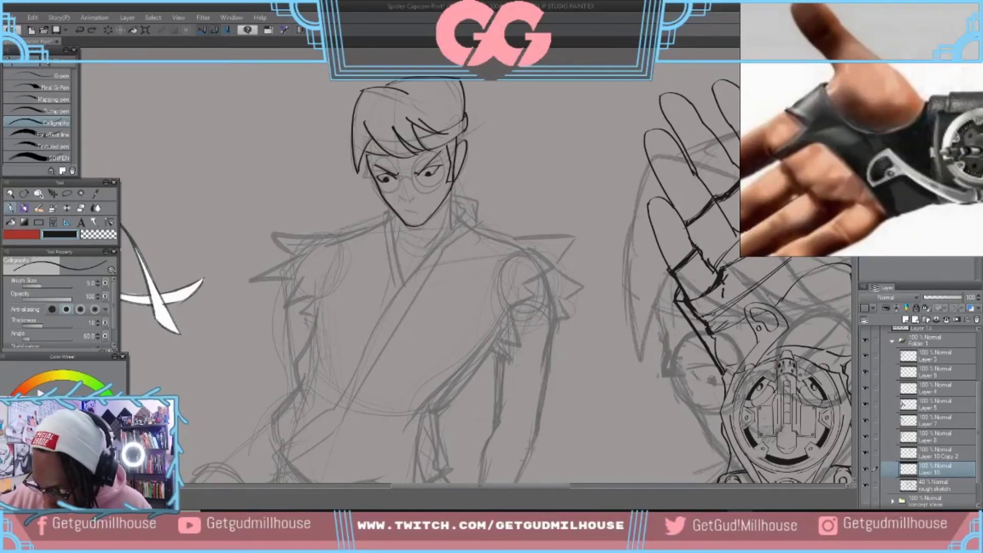
- Refine the nose and ink the short frowning mouth of the standing figure, undoing unsuitable strokes
drag(407, 200, 413, 205)
key(ctrl+z)
key(ctrl+z)
key(ctrl+z)
key(ctrl+z)
key(ctrl+z)
key(ctrl+z)
key(ctrl+z)
key(ctrl+z)
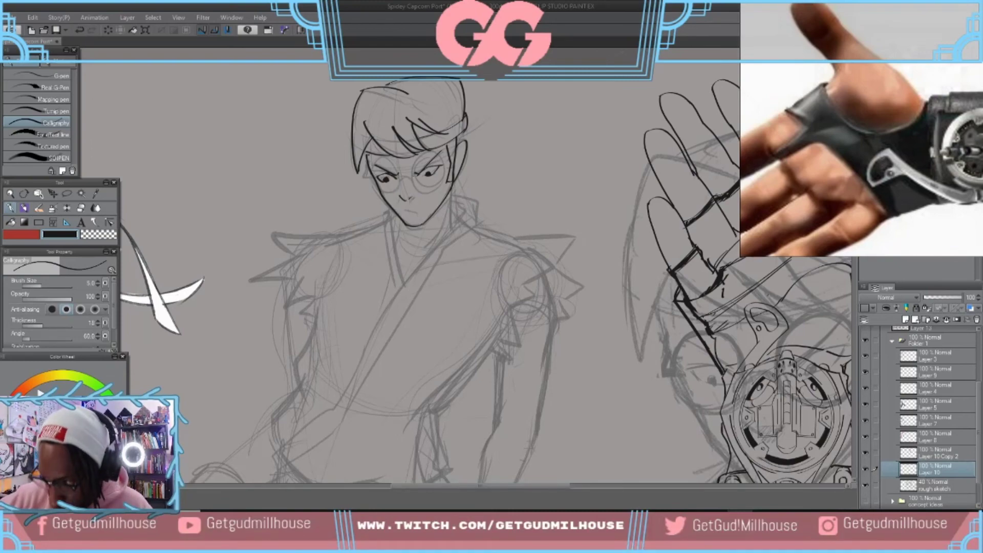
scroll(440, 185, down, 4)
scroll(456, 177, up, 3)
scroll(455, 177, up, 2)
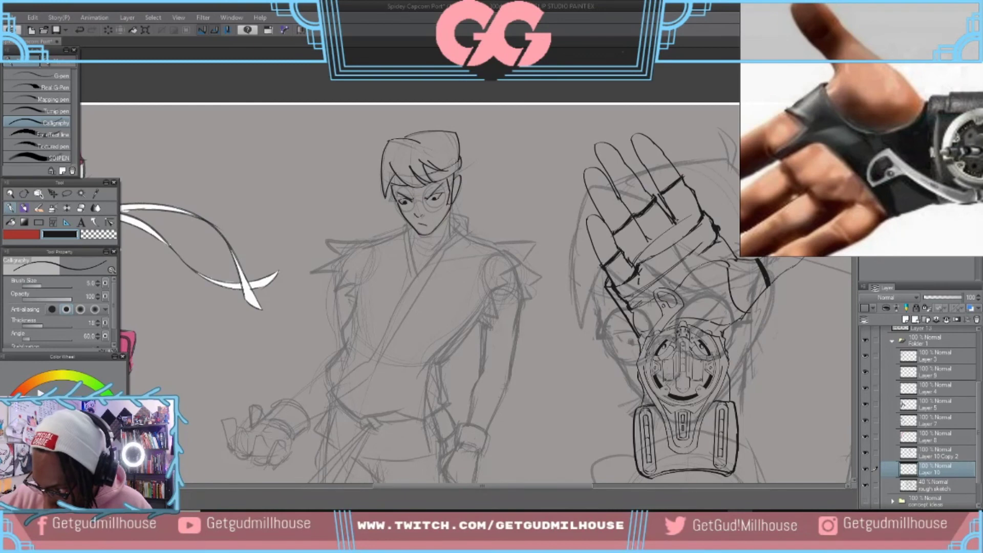
- Set the brush size to 7 and ink the round glasses lens around the fringe-side eye, retrying the curve
drag(400, 191, 413, 199)
key(ctrl+z)
key(ctrl+z)
key(])
key(])
key(ctrl+z)
key(ctrl+z)
key(ctrl+z)
key(ctrl+z)
key(ctrl+z)
key(ctrl+z)
key(ctrl+z)
key(ctrl+z)
key(ctrl+z)
key(ctrl+z)
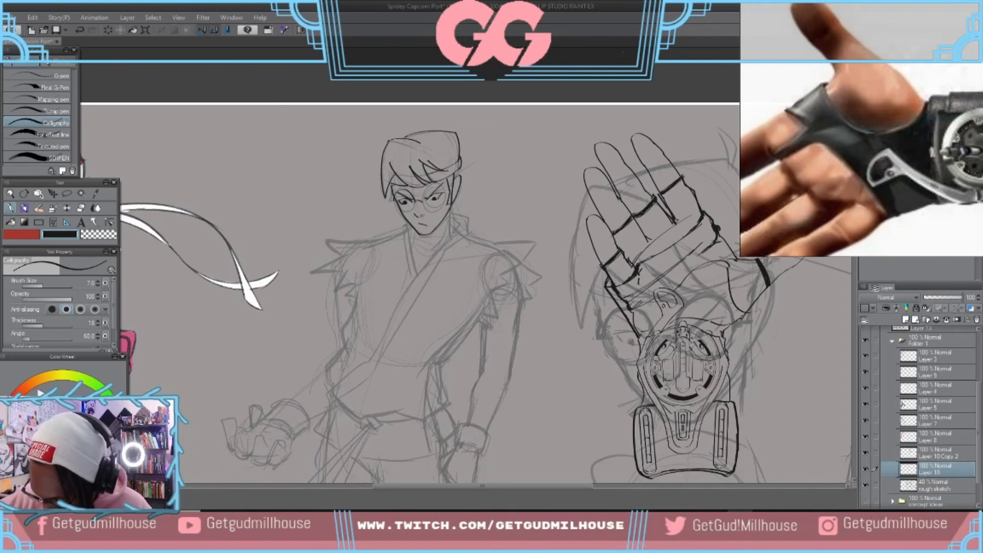
- Ink the upper rim of the glasses lens around the ear-side eye and the temple arm toward the ear
drag(444, 190, 424, 198)
key(ctrl+z)
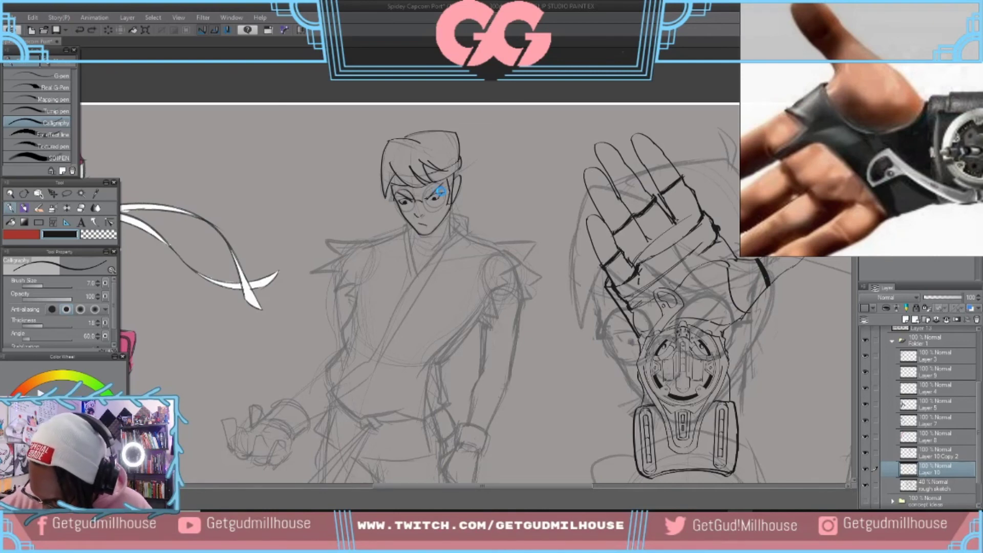
drag(424, 200, 444, 190)
key(ctrl+z)
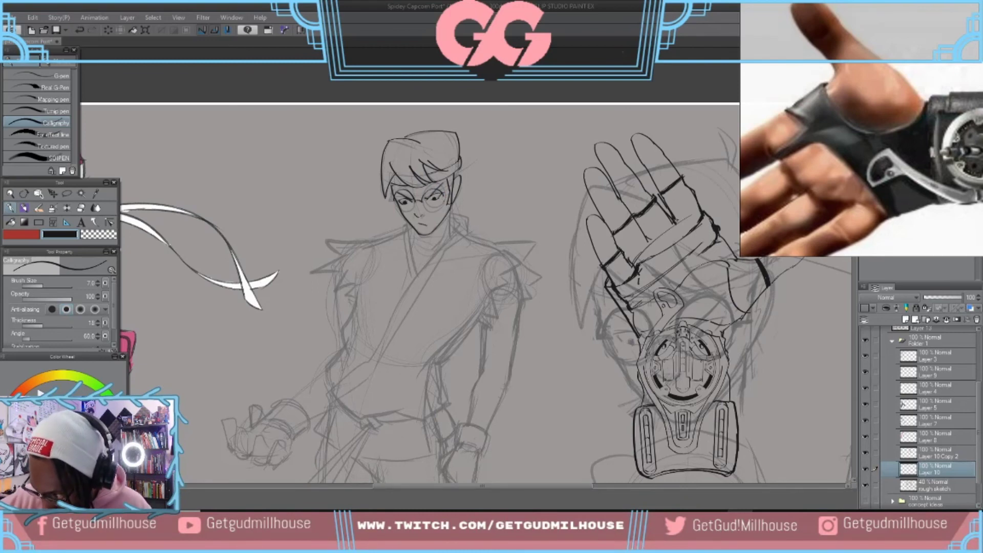
key(ctrl+z)
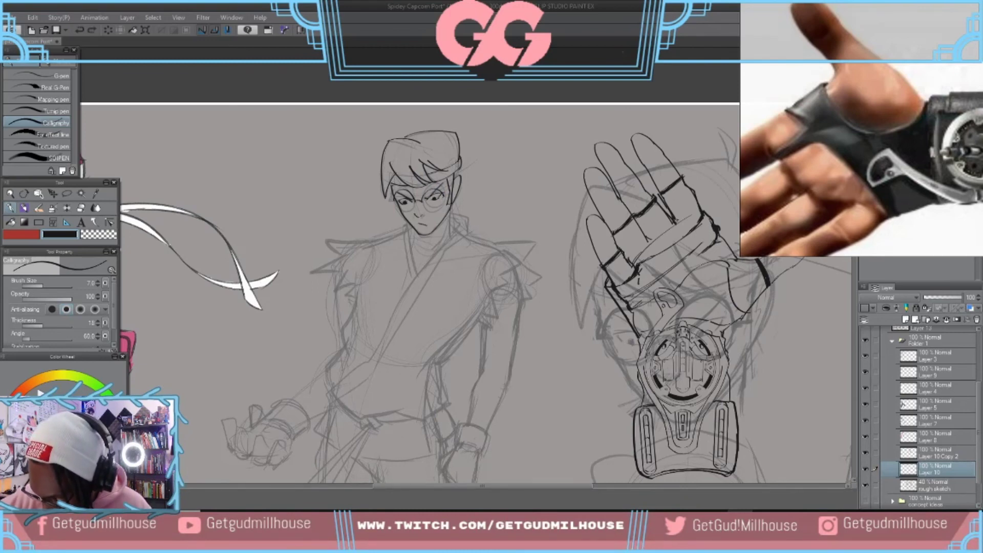
drag(453, 183, 445, 197)
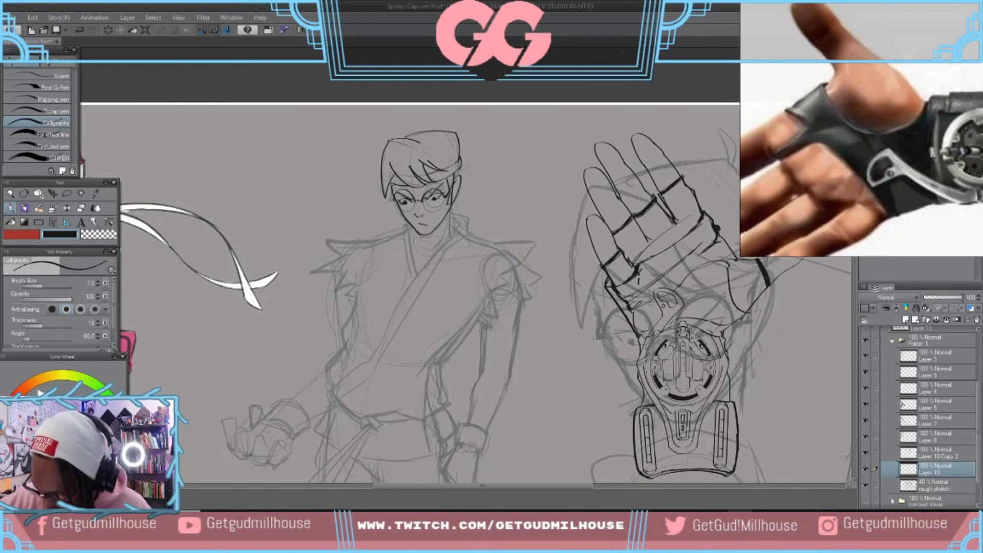
key(ctrl+z)
drag(431, 192, 438, 199)
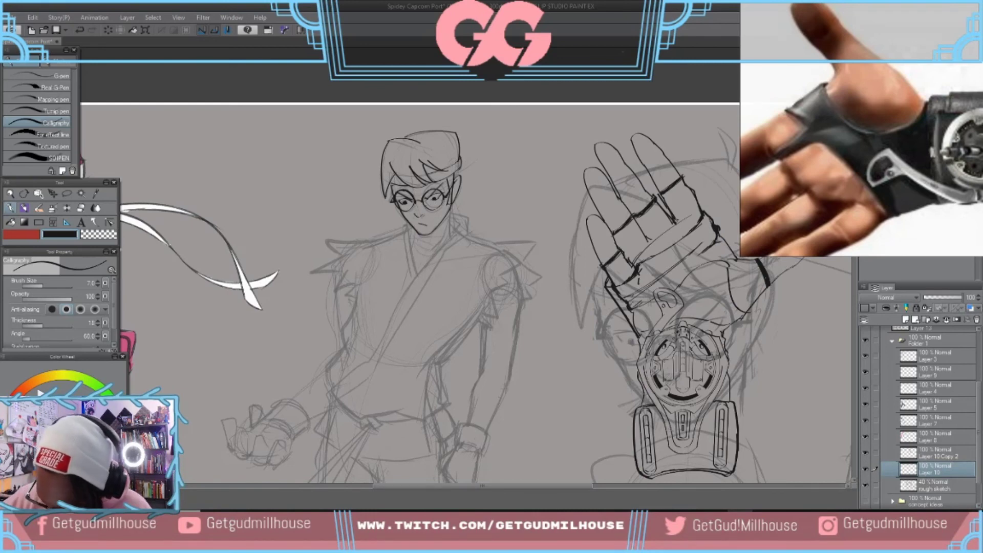
- Redraw the lower rim of the ear-side glasses lens until the round frame is closed
key(ctrl+z)
drag(424, 201, 437, 211)
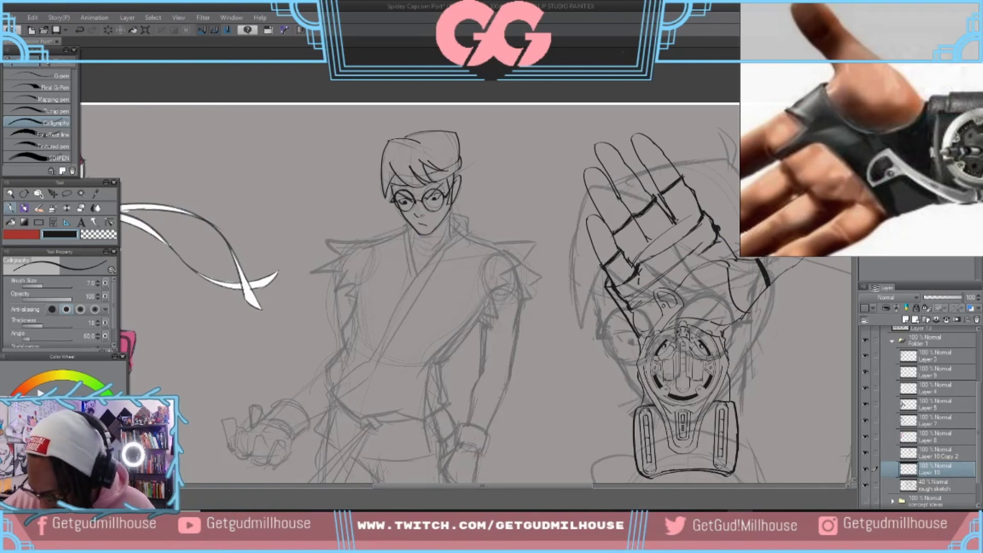
key(ctrl+z)
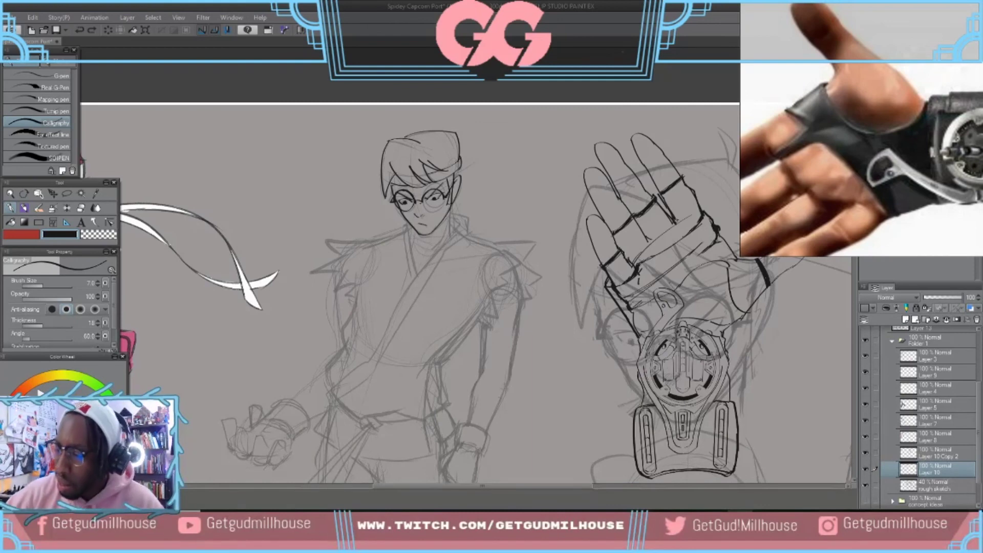
drag(424, 200, 442, 207)
key(ctrl+z)
key(ctrl+z)
key(ctrl+z)
key(ctrl+z)
key(ctrl+z)
key(ctrl+z)
key(ctrl+z)
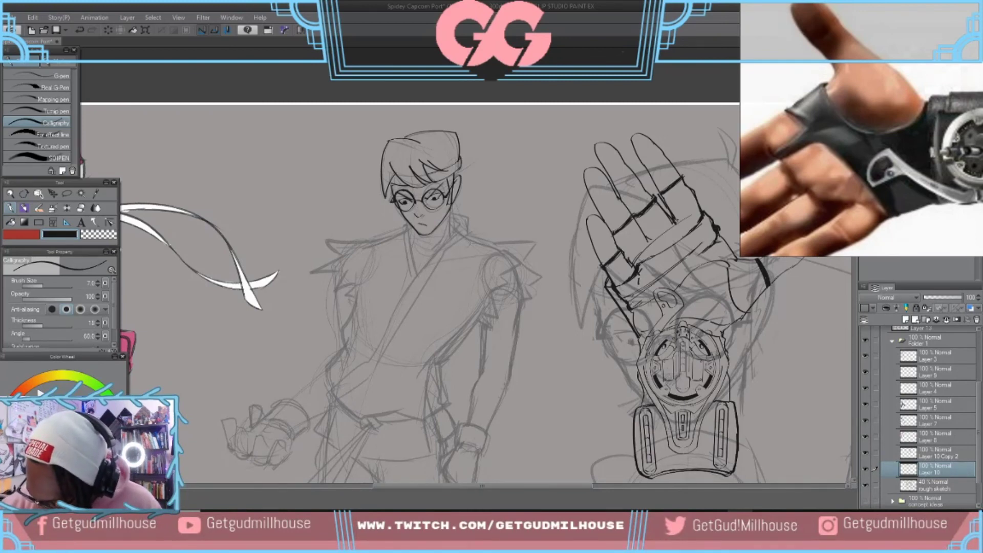
- Ink the back line of the standing figure's neck below the ear, redrawing strokes toward the throat
drag(451, 207, 451, 237)
key(ctrl+z)
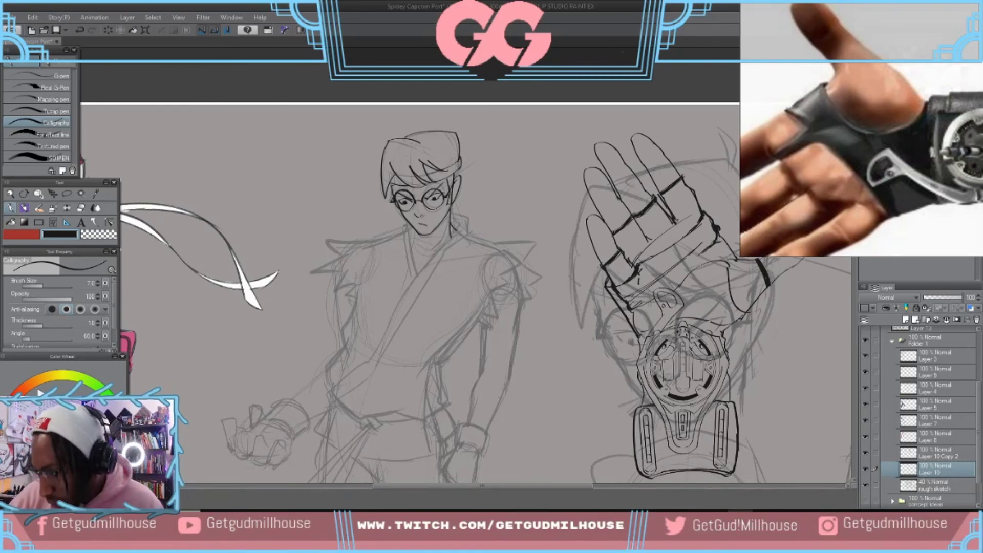
key(ctrl+z)
drag(446, 220, 428, 250)
key(ctrl+z)
mouse_move(446, 216)
mouse_down()
mouse_move(434, 245)
mouse_move(414, 244)
mouse_up()
key(ctrl+z)
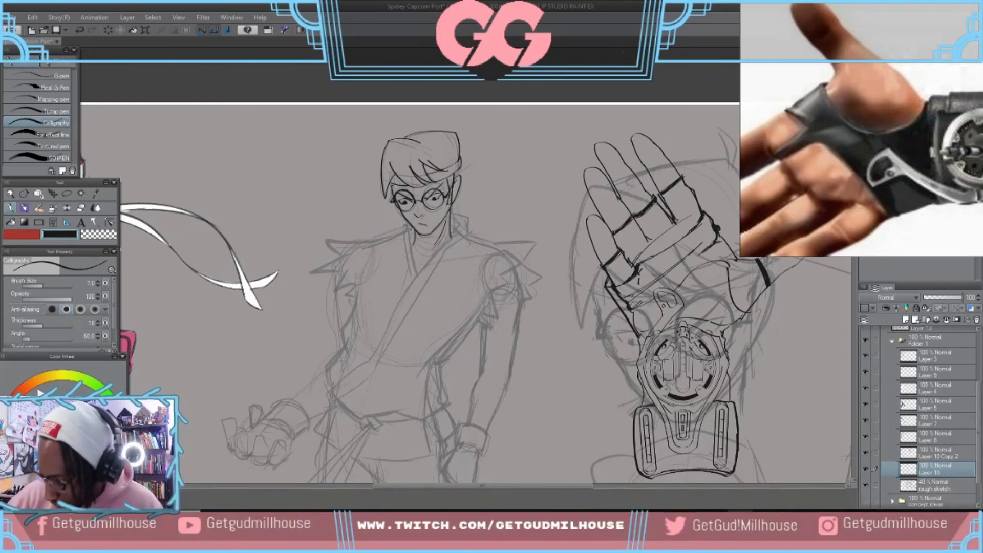
key(ctrl+z)
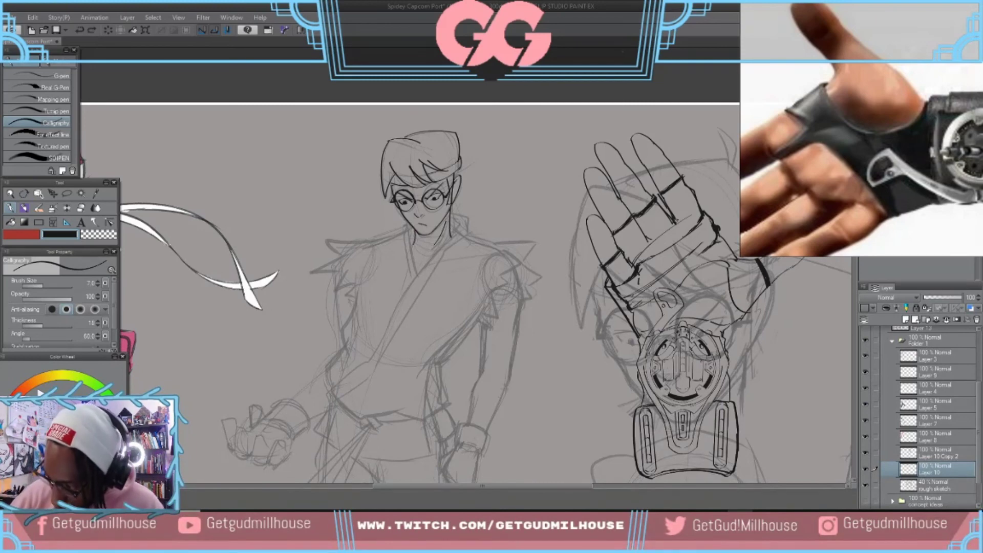
- Ink the back edge of the gi collar behind the neck and try the lapel line down toward the chest
mouse_move(451, 218)
mouse_down()
mouse_move(456, 233)
mouse_move(417, 276)
mouse_up()
key(ctrl+z)
key(ctrl+z)
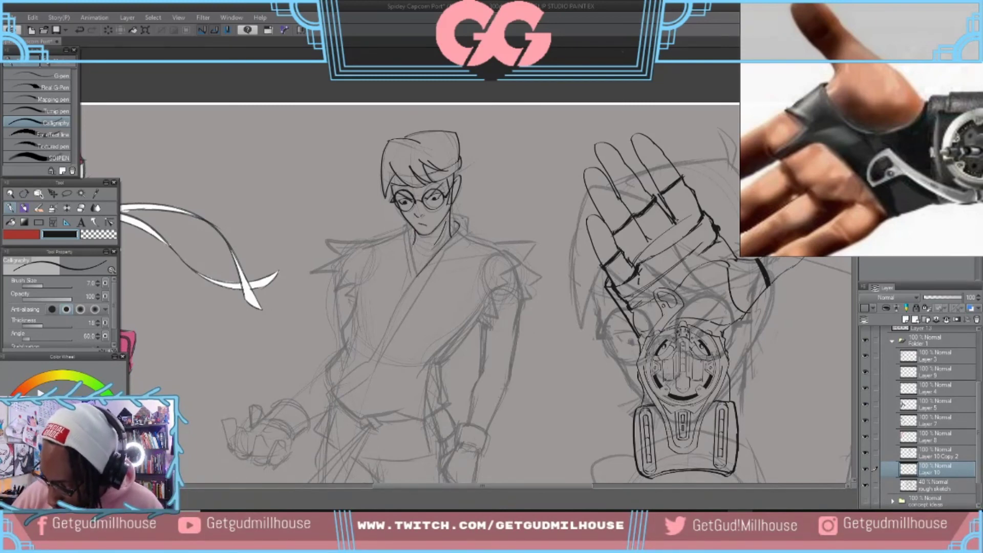
mouse_move(467, 214)
mouse_down()
mouse_move(452, 223)
mouse_move(467, 236)
mouse_up()
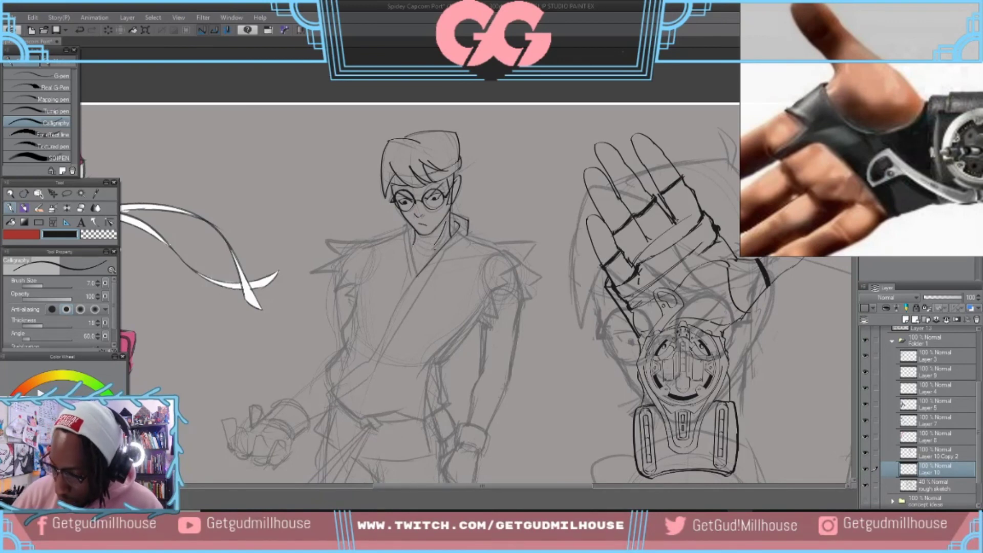
drag(464, 237, 424, 282)
key(ctrl+z)
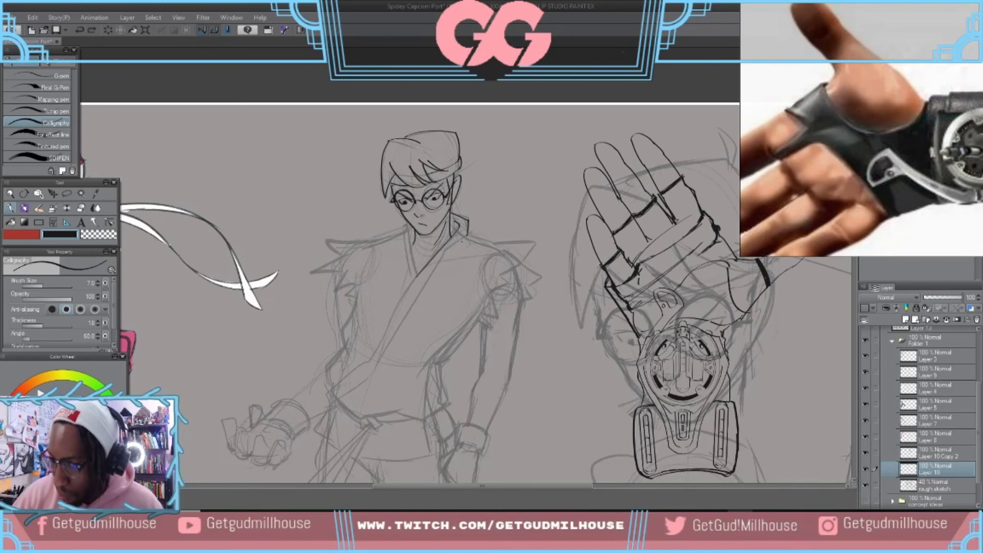
drag(467, 234, 422, 298)
key(ctrl+z)
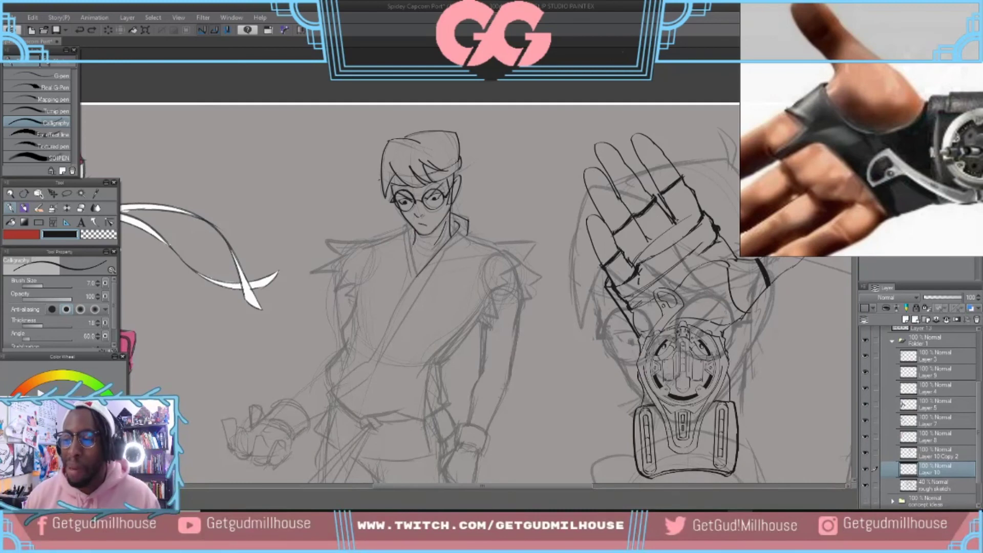
- Ink the inner and outer edges of the gi collar down the front of the neck on the fist side
drag(409, 224, 417, 271)
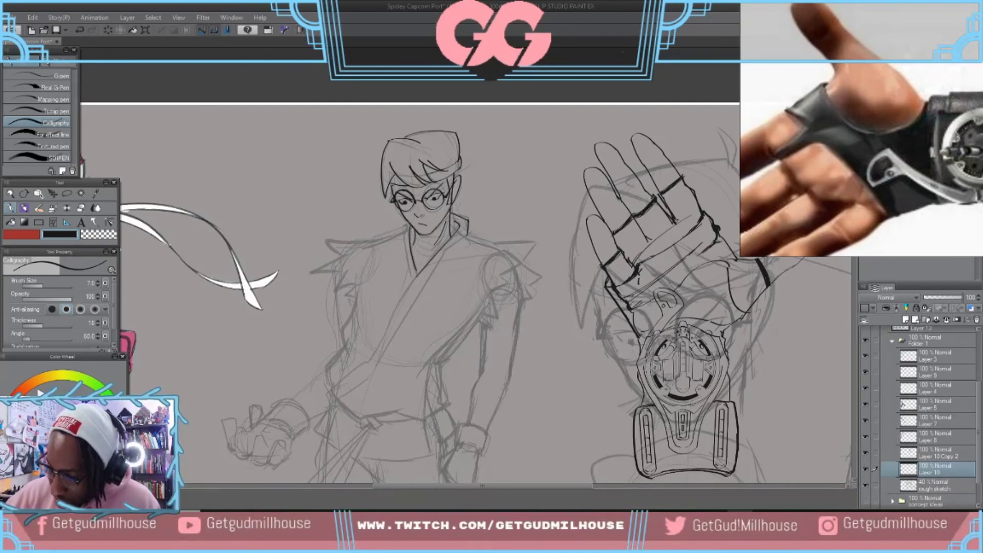
drag(405, 223, 409, 282)
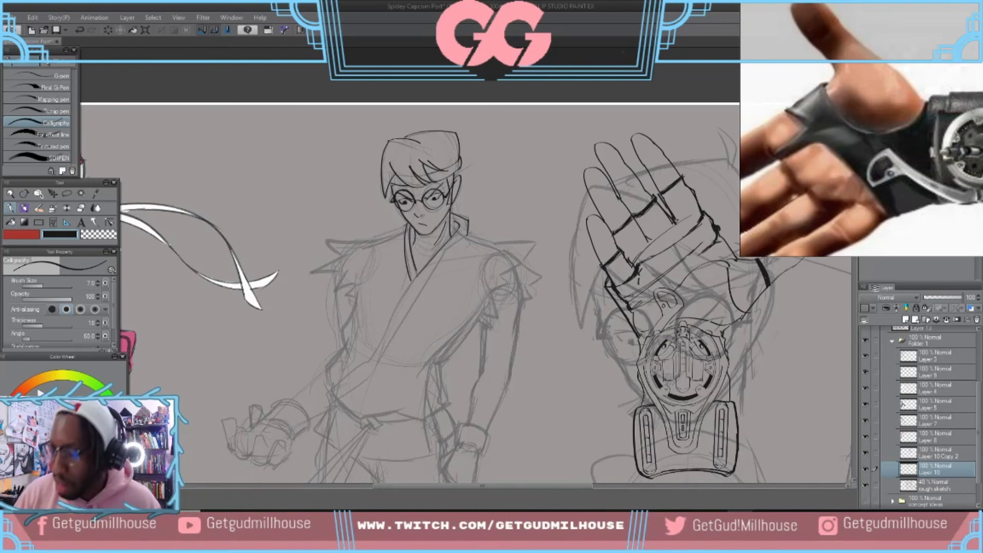
drag(441, 246, 425, 255)
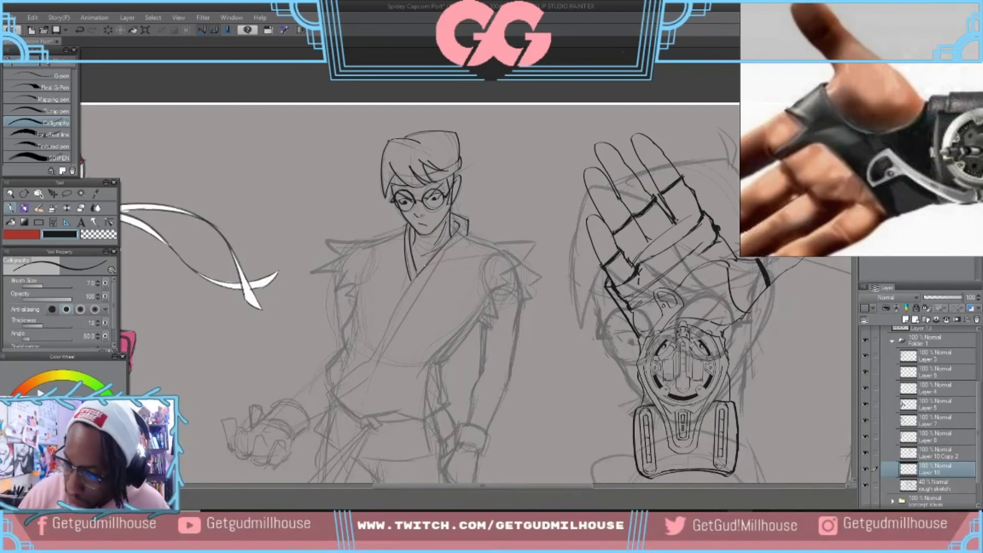
- Ink the two long diagonal edges of the gi lapel from the collar across the chest toward the waist, redrawing uneven strokes
drag(465, 236, 389, 349)
key(ctrl+z)
drag(467, 235, 382, 343)
key(ctrl+z)
drag(466, 234, 379, 359)
drag(414, 279, 362, 373)
key(ctrl+z)
mouse_move(420, 274)
mouse_down()
mouse_move(366, 365)
mouse_move(320, 397)
mouse_up()
key(ctrl+z)
drag(369, 360, 319, 395)
key(ctrl+z)
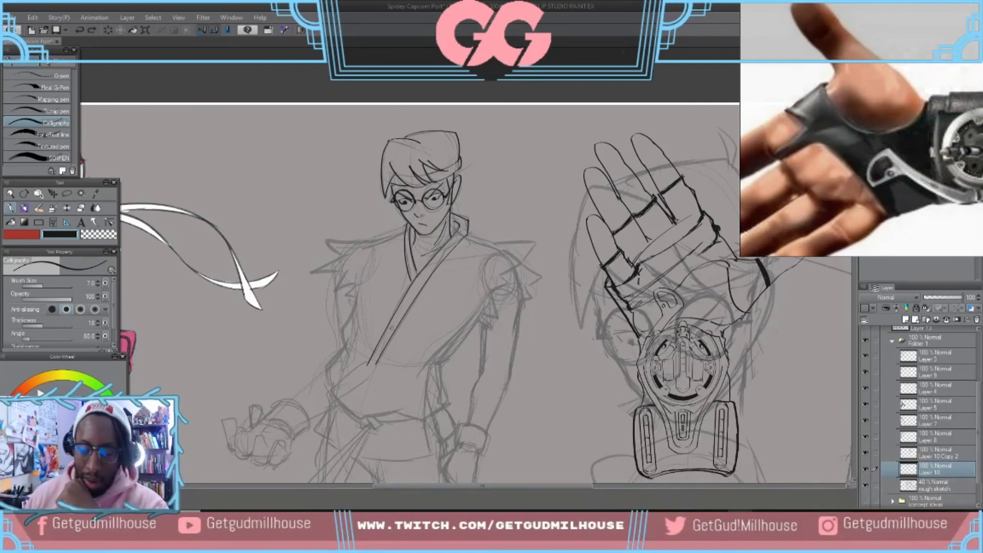
drag(367, 366, 366, 367)
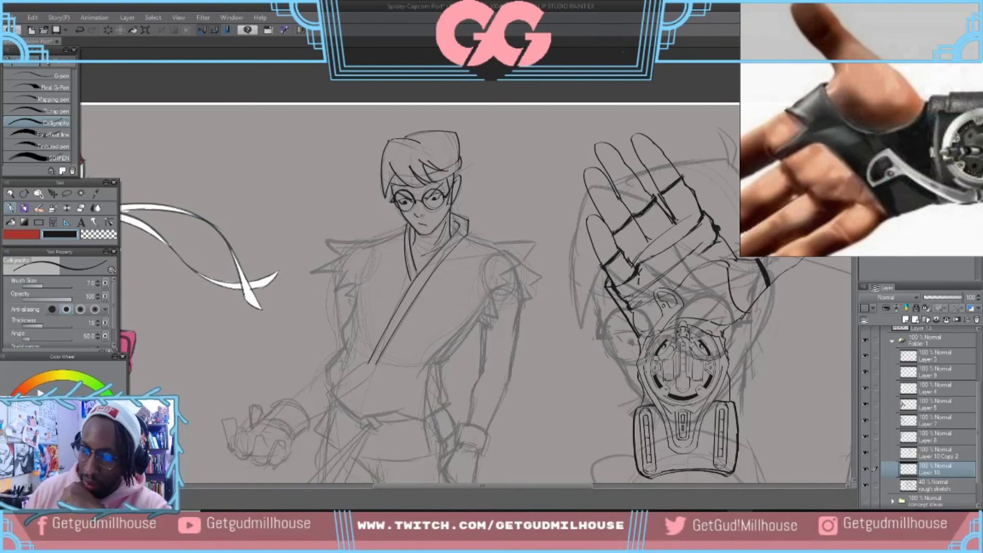
key(ctrl+z)
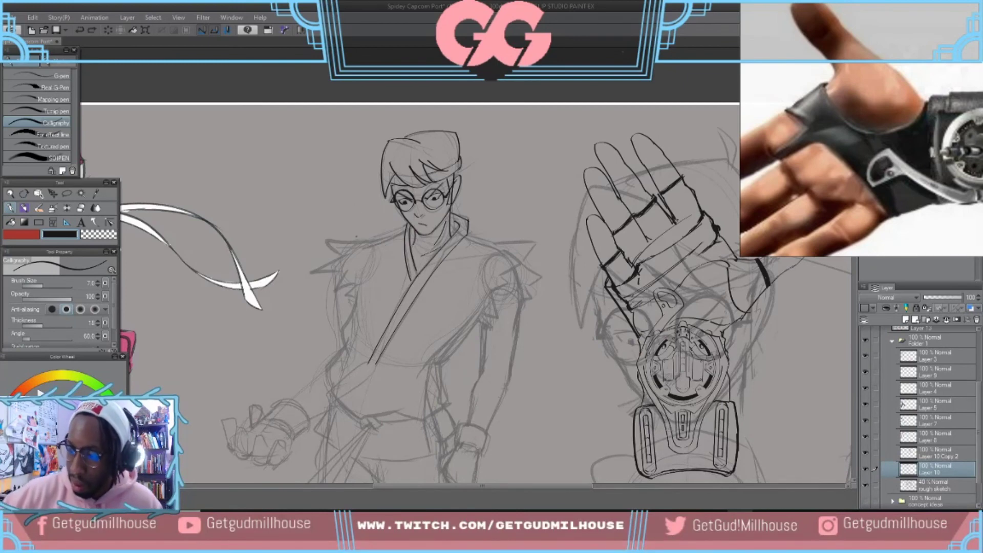
- Ink the uppermost spike of the torn sleeve on the fist-side shoulder, retrying its stroke
drag(328, 241, 384, 240)
key(ctrl+z)
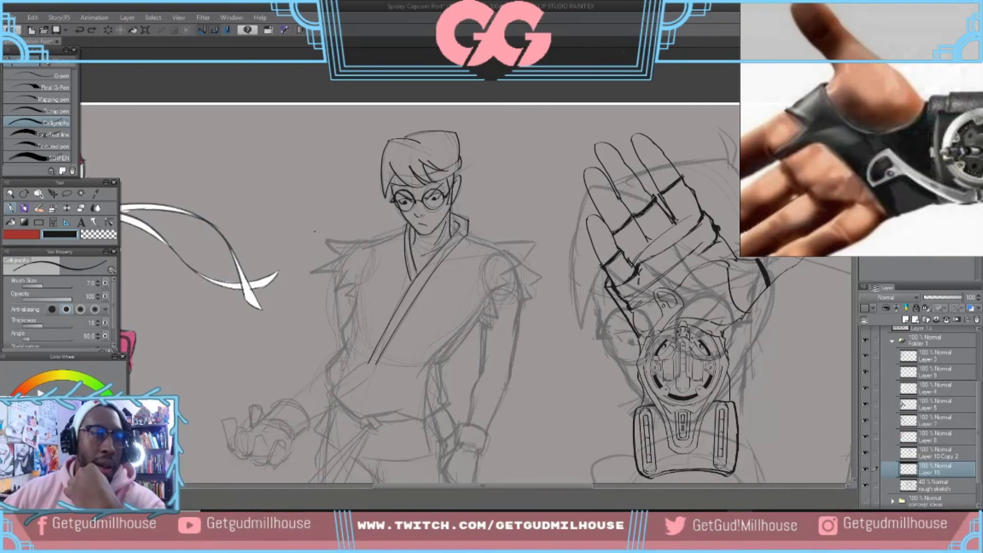
drag(325, 239, 377, 245)
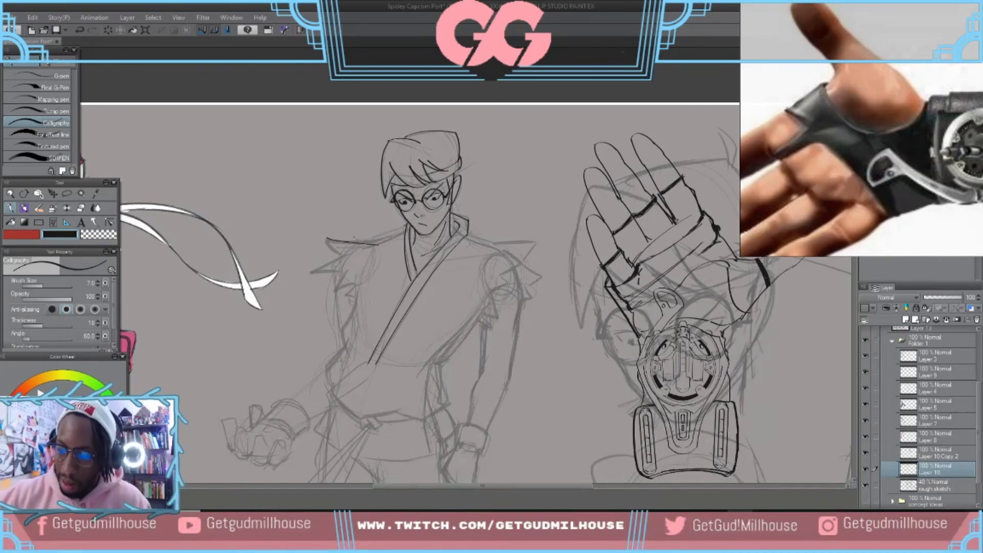
key(ctrl+z)
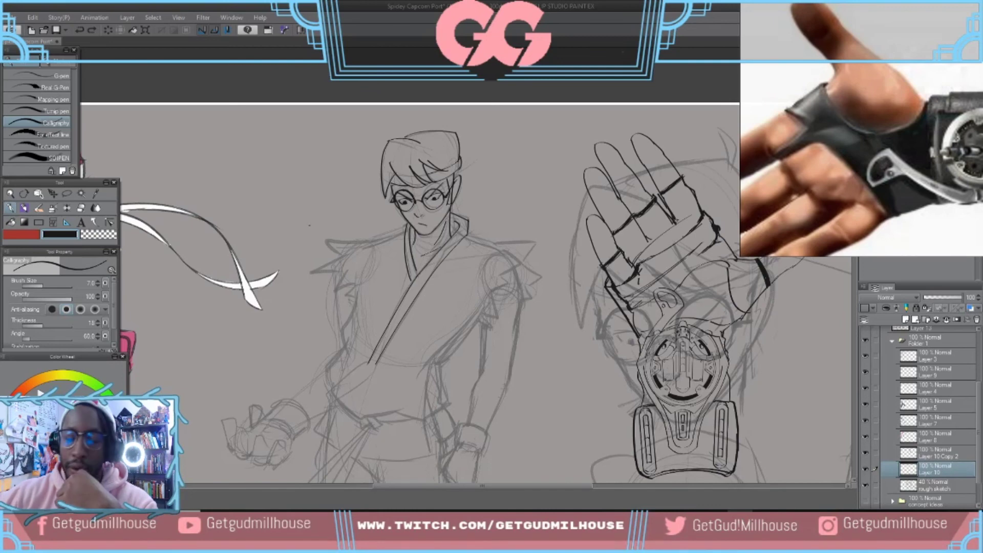
drag(341, 234, 369, 241)
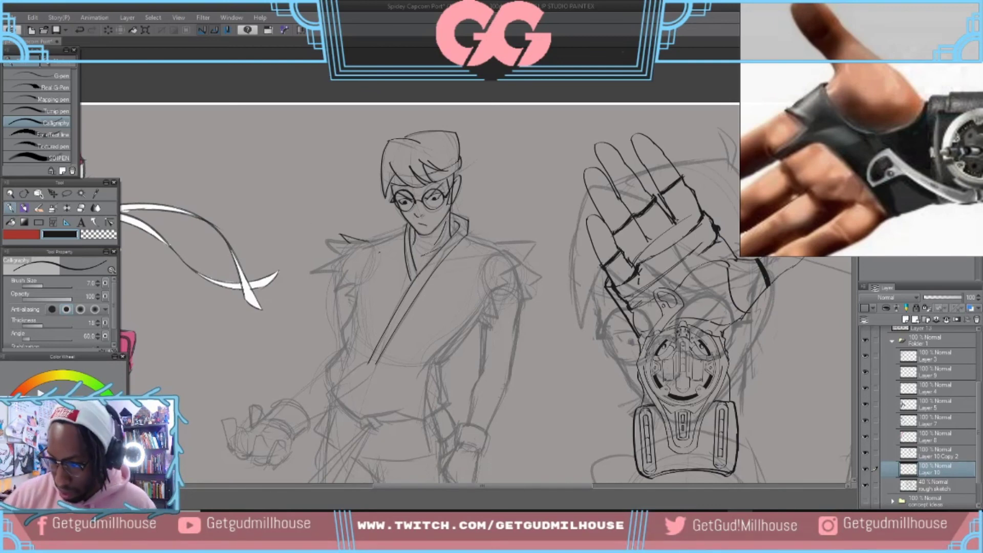
mouse_move(371, 241)
mouse_down()
mouse_move(403, 232)
mouse_move(404, 241)
mouse_up()
key(ctrl+z)
key(ctrl+z)
key(ctrl+z)
key(ctrl+z)
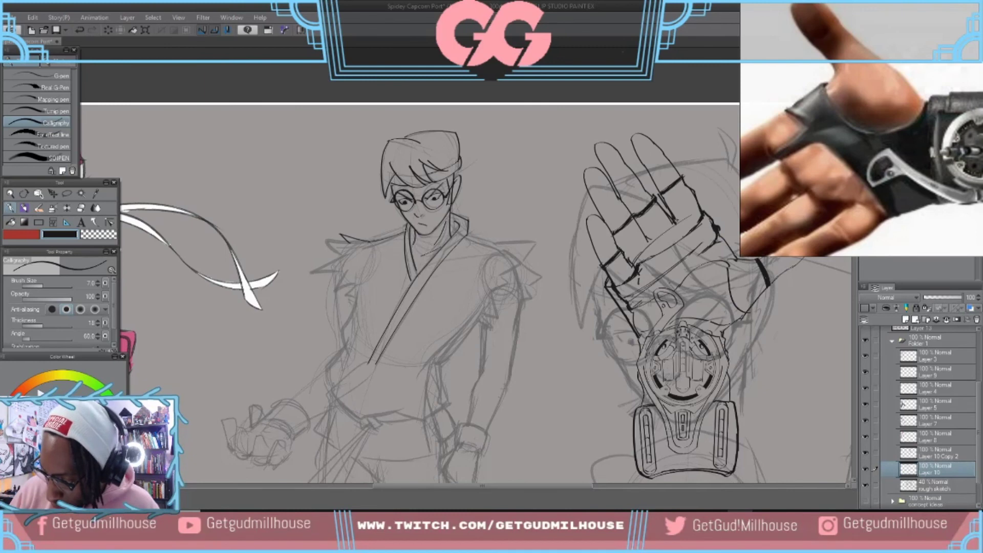
- Ink the remaining jagged tufts of the fist-side sleeve and try the opposite shoulder line from the collar
mouse_move(325, 239)
mouse_down()
mouse_move(354, 245)
mouse_move(325, 240)
mouse_move(337, 262)
mouse_move(314, 276)
mouse_move(346, 275)
mouse_move(334, 293)
mouse_move(344, 301)
mouse_up()
key(ctrl+z)
key(ctrl+z)
drag(472, 236, 497, 245)
key(ctrl+z)
key(ctrl+z)
key(ctrl+z)
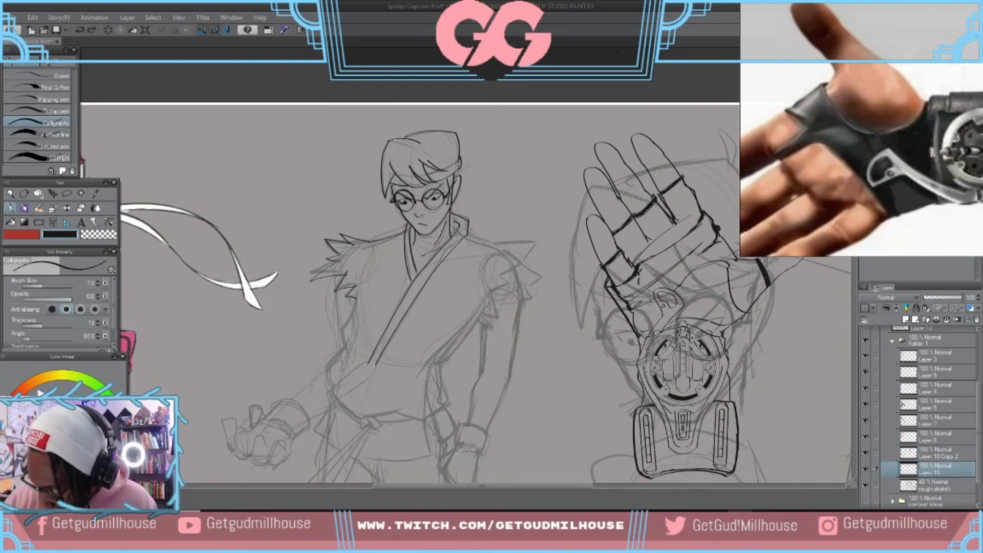
- Ink the shoulder line and ragged torn sleeve on the lowered-arm side, redrawing strokes as needed
mouse_move(469, 231)
mouse_down()
mouse_move(499, 242)
mouse_move(542, 239)
mouse_move(503, 277)
mouse_move(495, 316)
mouse_move(484, 312)
mouse_up()
key(ctrl+z)
key(ctrl+z)
key(ctrl+z)
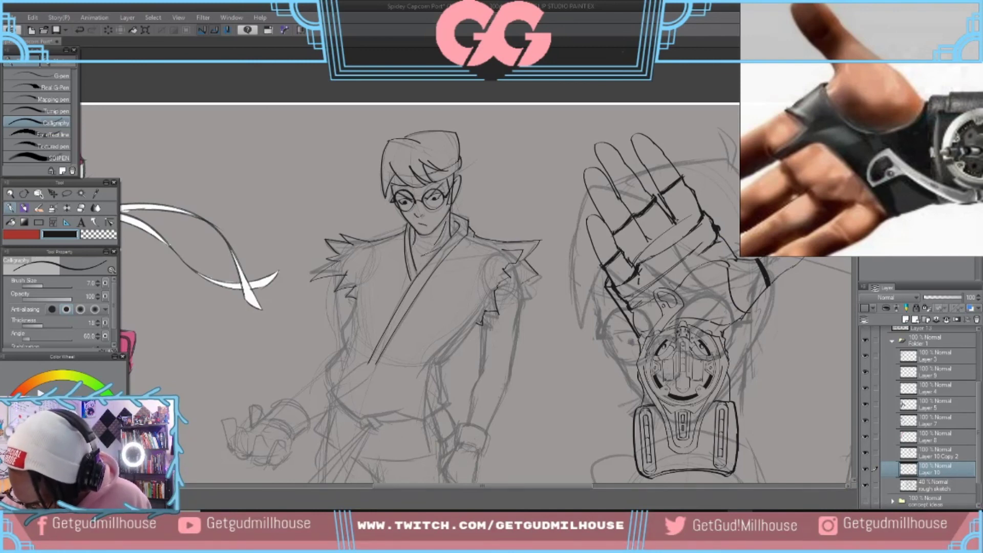
drag(527, 272, 529, 283)
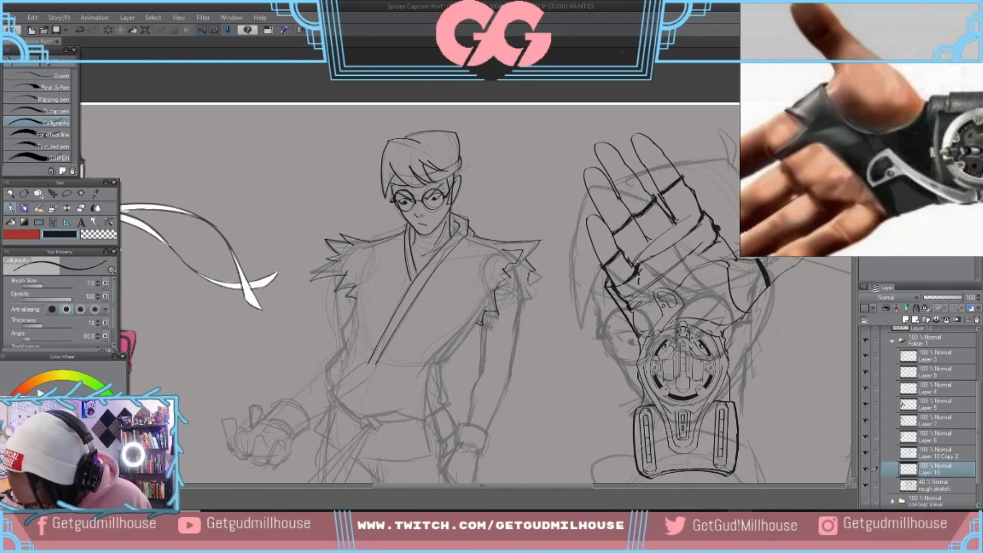
drag(529, 296, 522, 309)
- Ink the torso's side contours from the armpits toward the waist, redrawing the fist-side line
mouse_move(459, 288)
mouse_down()
mouse_move(450, 274)
mouse_move(474, 250)
mouse_move(499, 243)
mouse_move(408, 313)
mouse_up()
scroll(499, 243, up, 1)
drag(362, 197, 345, 248)
key(ctrl+z)
drag(361, 200, 335, 287)
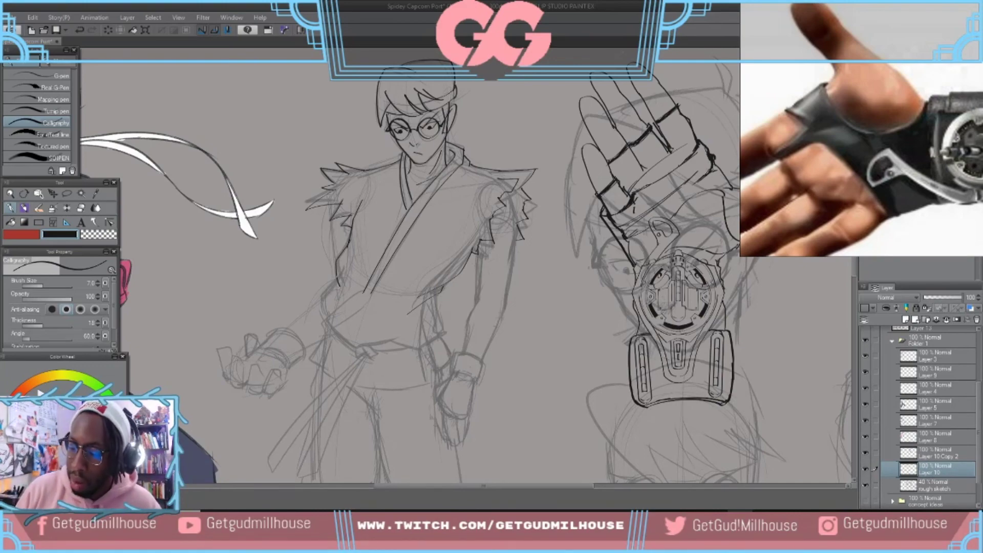
drag(337, 280, 321, 324)
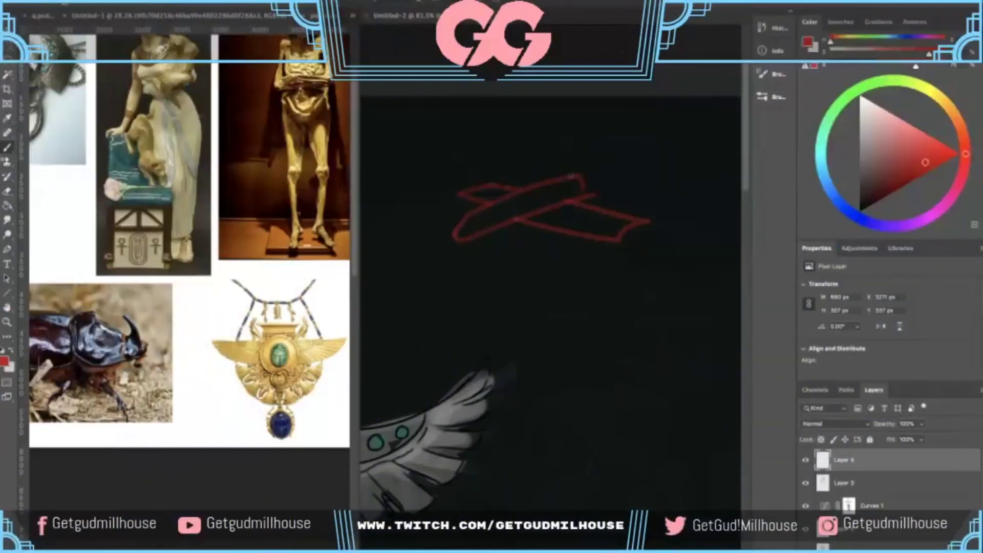
- Switch to the Egyptian figure painting in Photoshop, circle the red crossed-strips sketch, and undo the latest red strokes
mouse_move(558, 137)
mouse_down()
mouse_move(571, 290)
mouse_move(486, 151)
mouse_up()
mouse_move(497, 243)
mouse_down()
mouse_move(517, 256)
mouse_move(510, 285)
mouse_up()
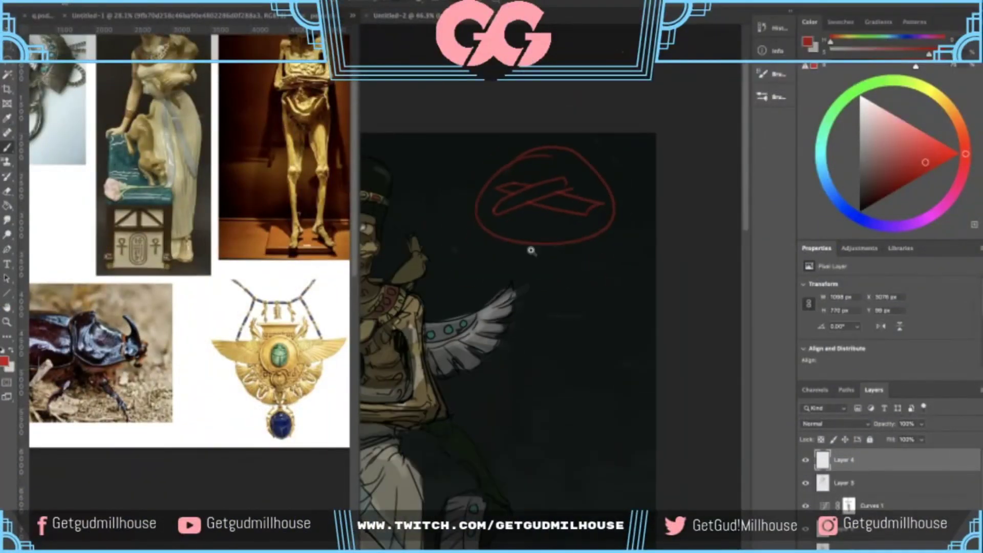
drag(542, 208, 583, 165)
key(super+z)
key(super+z)
key(super+z)
key(super+z)
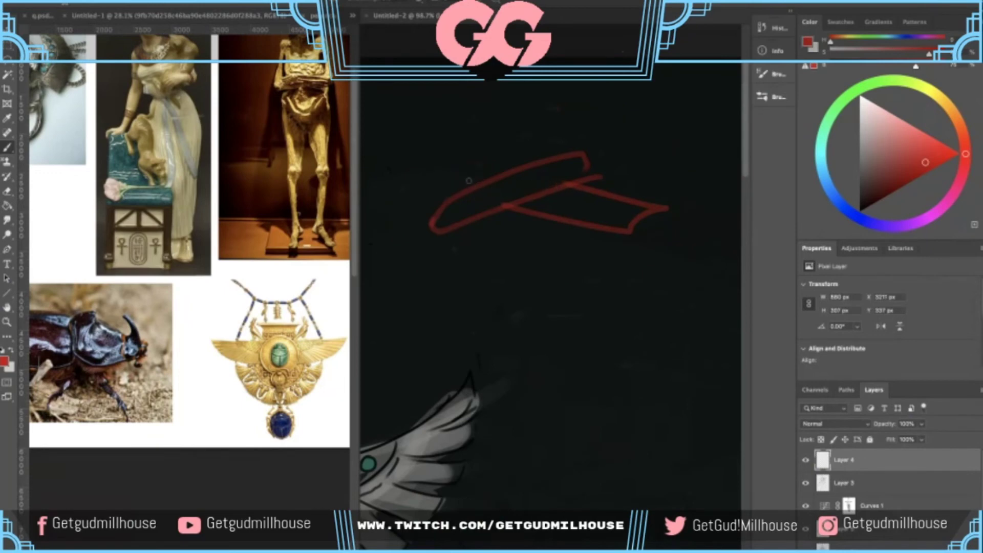
- Try redrawing the rear part of the red crossed-strips sketch, and undo the whole sketch
drag(469, 181, 479, 186)
mouse_move(469, 180)
mouse_down()
mouse_move(503, 168)
mouse_move(498, 177)
mouse_up()
key(super+z)
key(super+z)
mouse_move(433, 170)
mouse_down()
mouse_move(474, 184)
mouse_move(521, 171)
mouse_move(512, 211)
mouse_up()
key(super+z)
drag(564, 191, 548, 222)
key(super+z)
key(super+z)
key(super+z)
key(super+z)
key(super+z)
key(ctrl+z)
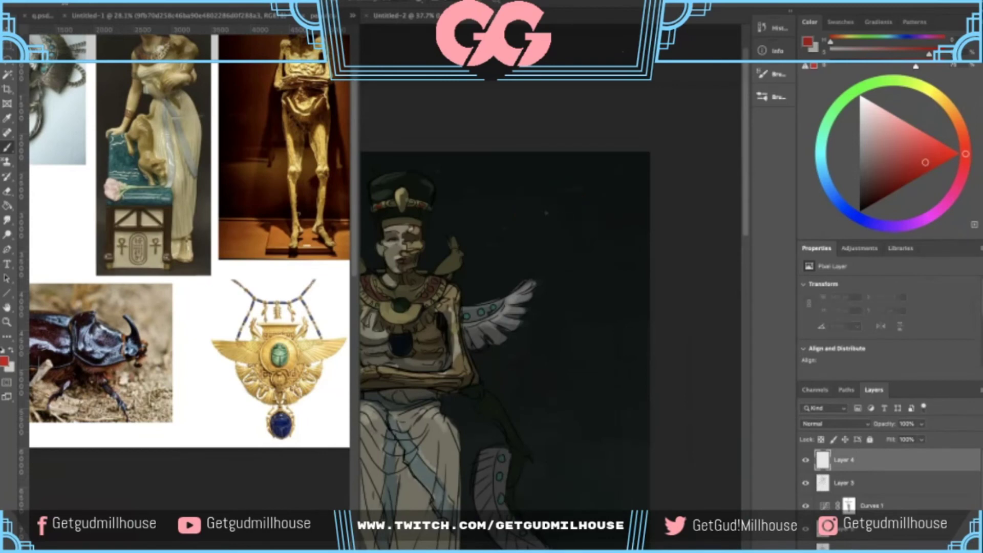
- Try a new set of red strokes in the dark background above the wing, and undo them
scroll(535, 186, up, 2)
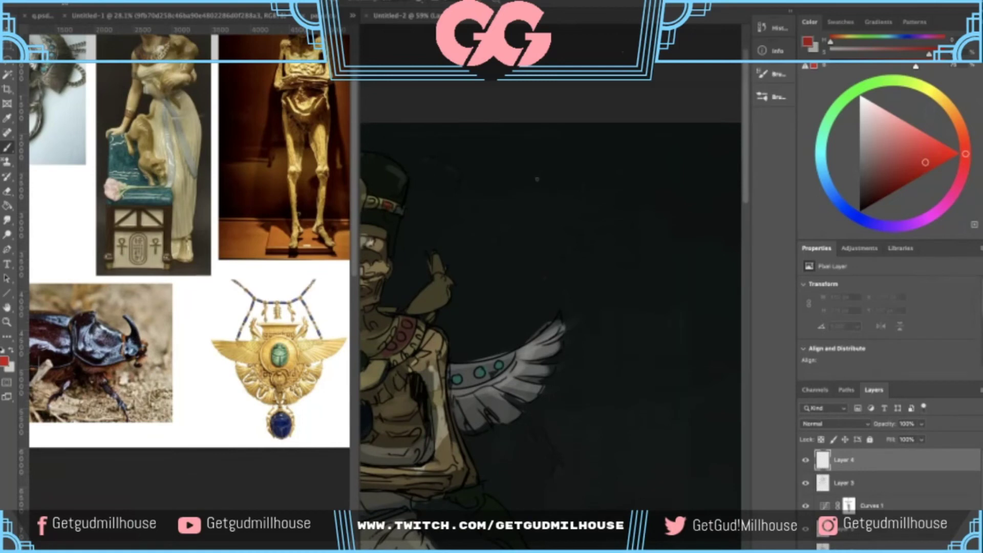
mouse_move(491, 195)
mouse_down()
mouse_move(562, 175)
mouse_move(538, 222)
mouse_move(587, 193)
mouse_up()
drag(561, 175, 587, 192)
mouse_move(554, 205)
mouse_down()
mouse_move(473, 193)
mouse_move(509, 182)
mouse_move(487, 180)
mouse_up()
key(super+z)
key(super+z)
key(super+z)
key(ctrl+z)
key(ctrl+z)
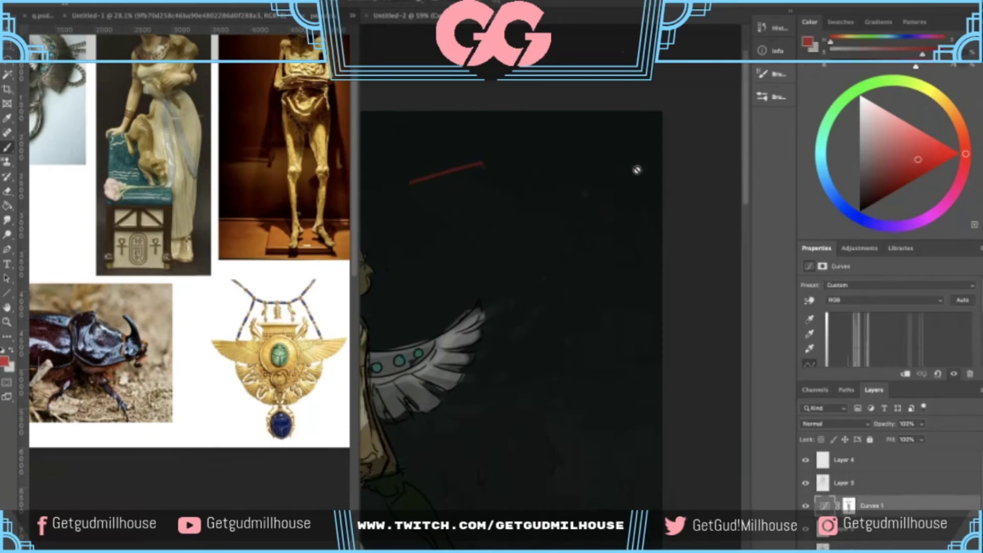
- Select Layer 4, choose a brighter red, and sketch a diamond and a slanted four-sided shape above the wing
key(ctrl+z)
click(905, 459)
click(951, 149)
mouse_move(446, 184)
mouse_down()
mouse_move(488, 213)
mouse_move(465, 175)
mouse_move(534, 188)
mouse_up()
mouse_move(490, 218)
mouse_down()
mouse_move(531, 189)
mouse_move(518, 206)
mouse_move(533, 193)
mouse_move(548, 246)
mouse_move(630, 221)
mouse_up()
drag(560, 211, 633, 219)
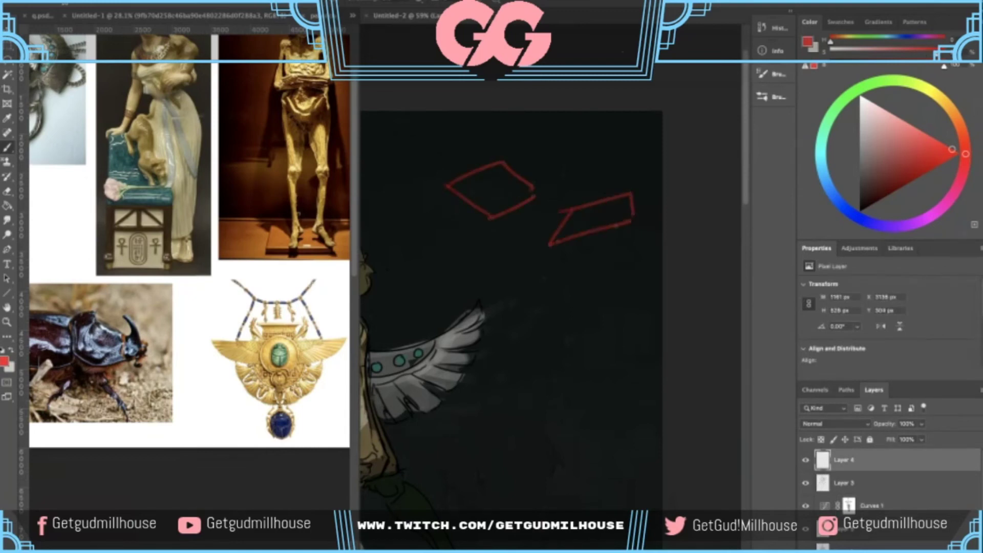
- Add small loops along the edges of the red diamond and the slanted shape
drag(442, 180, 502, 145)
key(super+z)
drag(550, 195, 575, 194)
drag(478, 177, 542, 163)
mouse_move(538, 171)
mouse_down()
mouse_move(548, 180)
mouse_move(522, 203)
mouse_up()
drag(589, 207, 623, 199)
mouse_move(642, 205)
mouse_down()
mouse_move(654, 175)
mouse_move(655, 212)
mouse_up()
drag(625, 199, 637, 195)
- Mark up the two red shapes with further strokes and connect them with a curved double-headed arrow
mouse_move(627, 154)
mouse_down()
mouse_move(679, 225)
mouse_move(614, 153)
mouse_up()
key(super+z)
key(super+z)
key(super+z)
mouse_move(595, 187)
mouse_down()
mouse_move(629, 186)
mouse_move(593, 213)
mouse_move(603, 174)
mouse_move(656, 176)
mouse_move(634, 160)
mouse_move(667, 110)
mouse_move(674, 138)
mouse_up()
key(super+z)
key(super+z)
drag(657, 88, 660, 99)
mouse_move(597, 134)
mouse_down()
mouse_move(620, 186)
mouse_move(599, 167)
mouse_move(628, 173)
mouse_up()
key(super+z)
key(super+z)
drag(615, 163, 633, 167)
drag(580, 136, 594, 160)
key(ctrl+z)
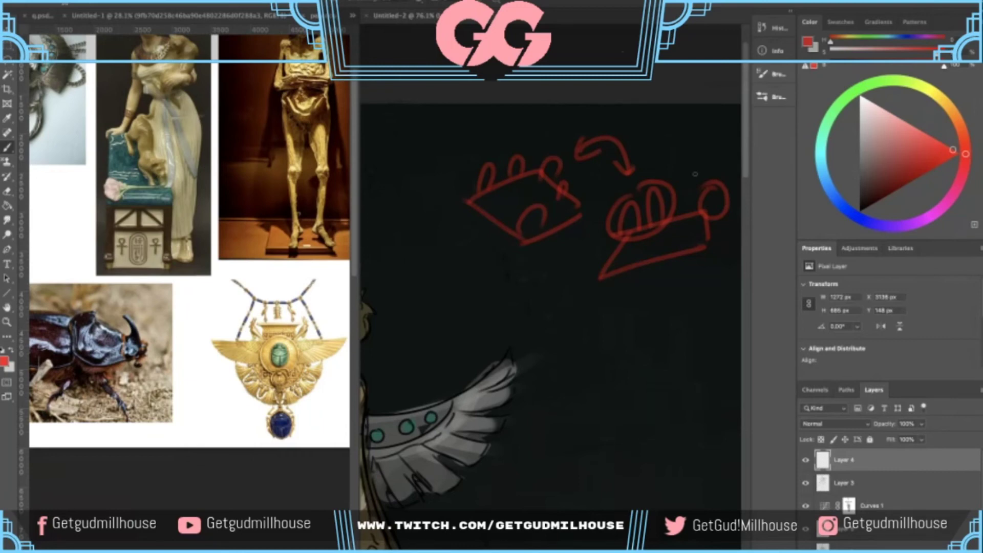
- Undo the entire red diagram, including both four-sided shapes, loops and arrow
scroll(507, 225, down, 3)
key(ctrl+z)
key(ctrl+z)
key(ctrl+z)
key(ctrl+z)
key(ctrl+z)
key(ctrl+z)
key(ctrl+z)
key(ctrl+z)
key(ctrl+z)
key(ctrl+z)
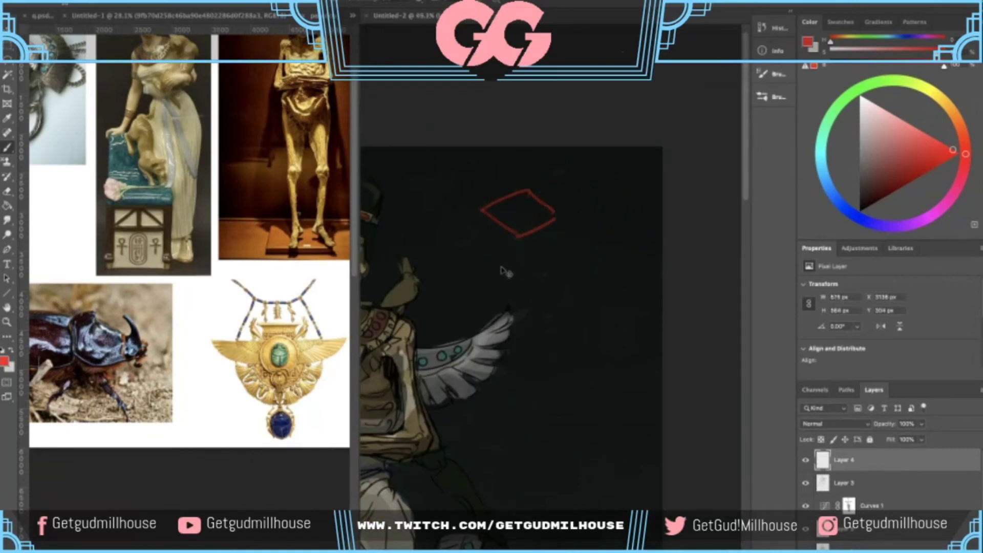
key(ctrl+z)
scroll(511, 246, down, 3)
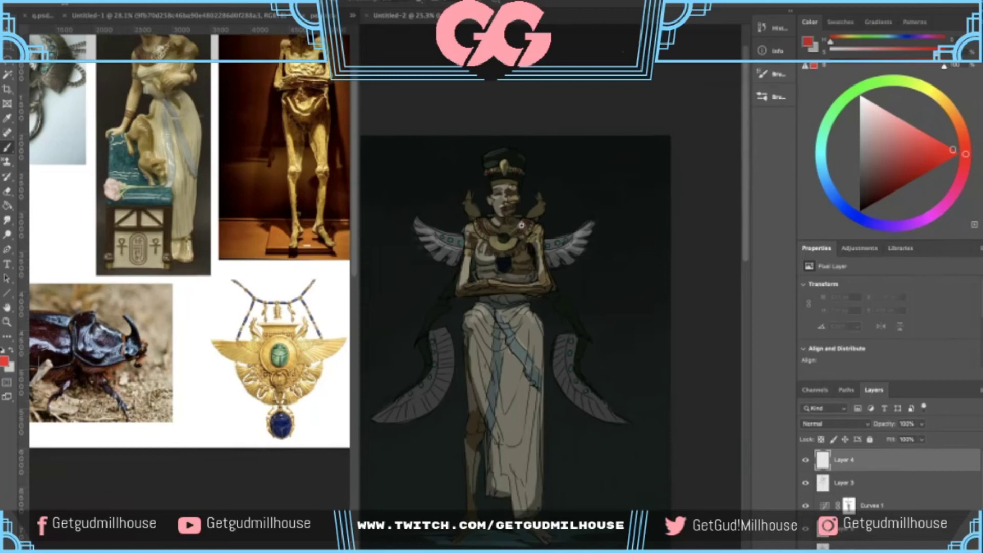
- Select the Curves 1 mask, set the foreground to black, and try sampling the gold crescent on the figure's chest
scroll(520, 225, up, 2)
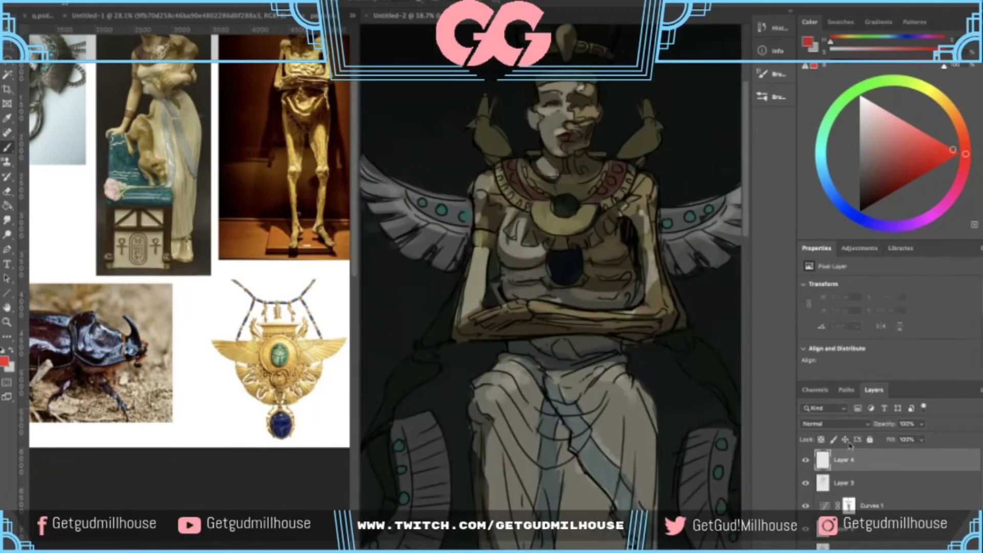
click(863, 490)
click(872, 506)
mouse_move(862, 100)
mouse_down()
mouse_move(851, 224)
mouse_move(859, 211)
mouse_up()
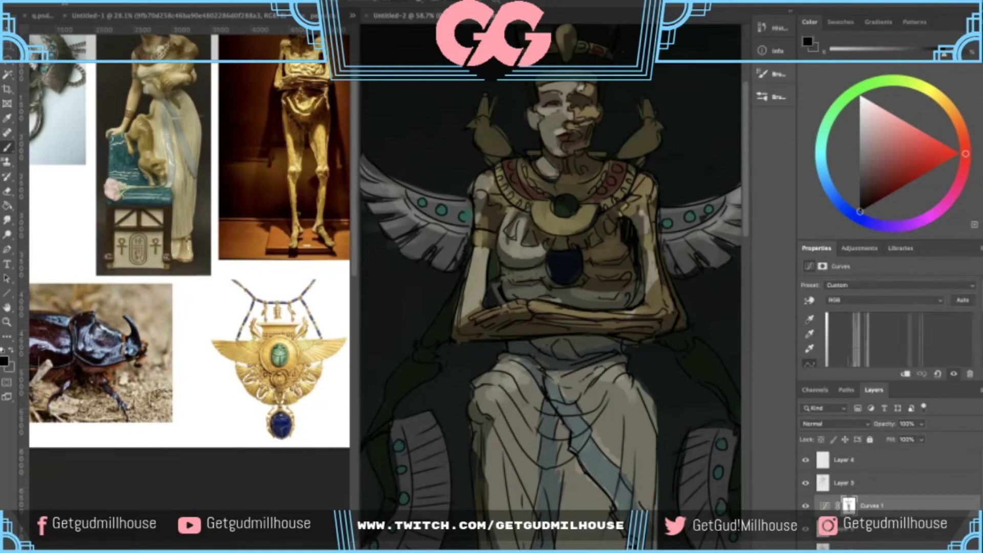
alt+click(532, 214)
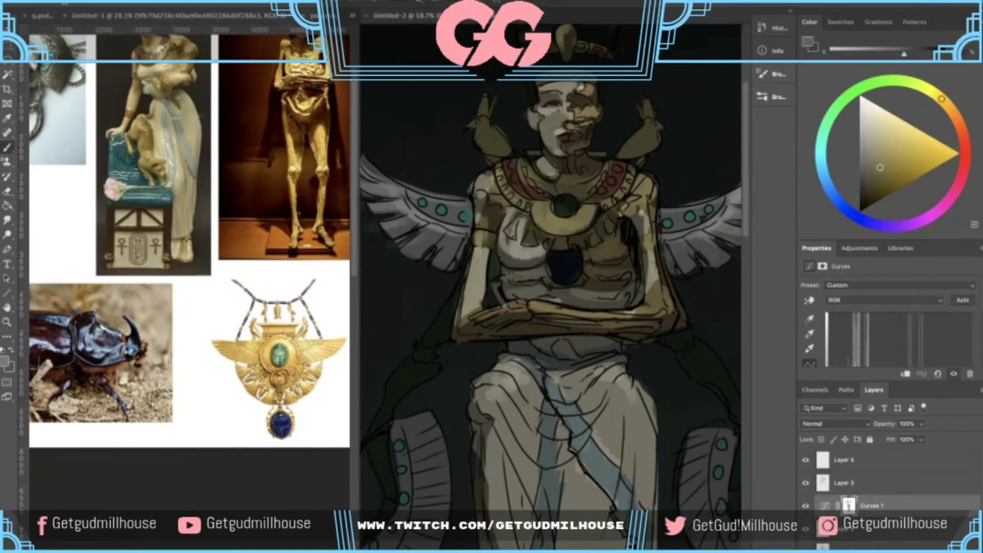
- Select the painted layer below Curves 1, sample the olive gold of the chest crescent, and toggle that layer's visibility to check it
click(847, 483)
click(841, 537)
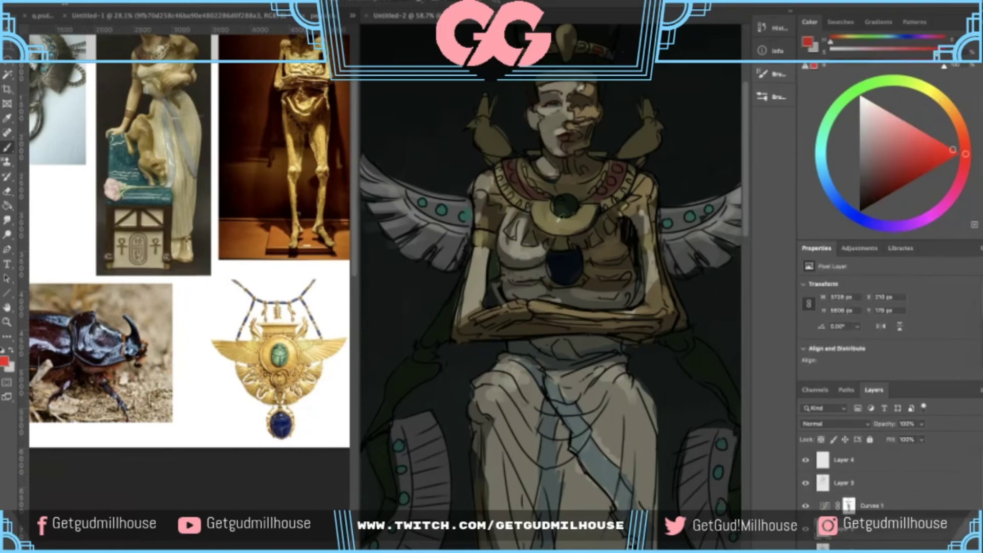
alt+click(558, 219)
alt+click(547, 214)
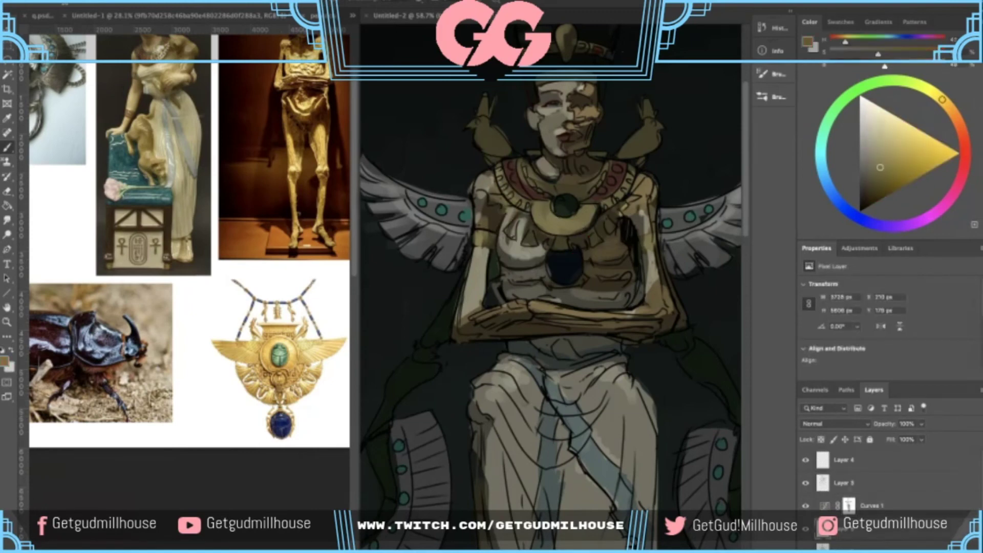
click(808, 532)
click(807, 533)
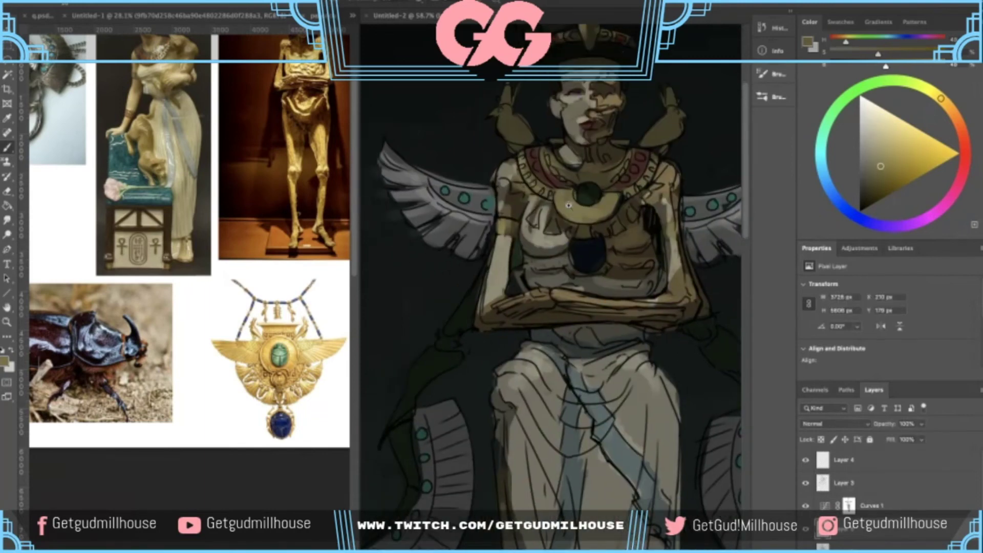
- Sample the collar's olive gold and paint triangular pendants hanging beneath the gold crescent on the figure's chest
scroll(579, 199, up, 2)
alt+click(582, 184)
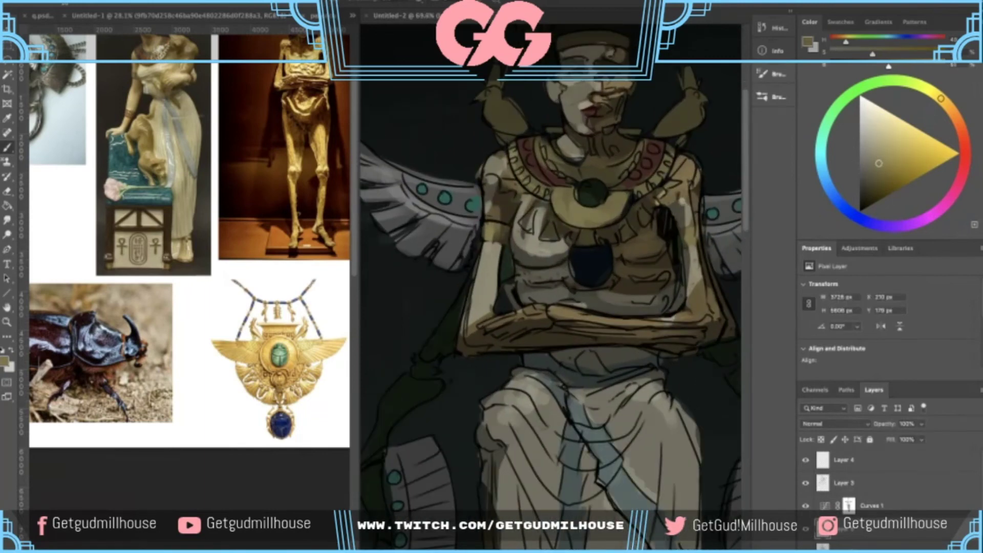
click(921, 165)
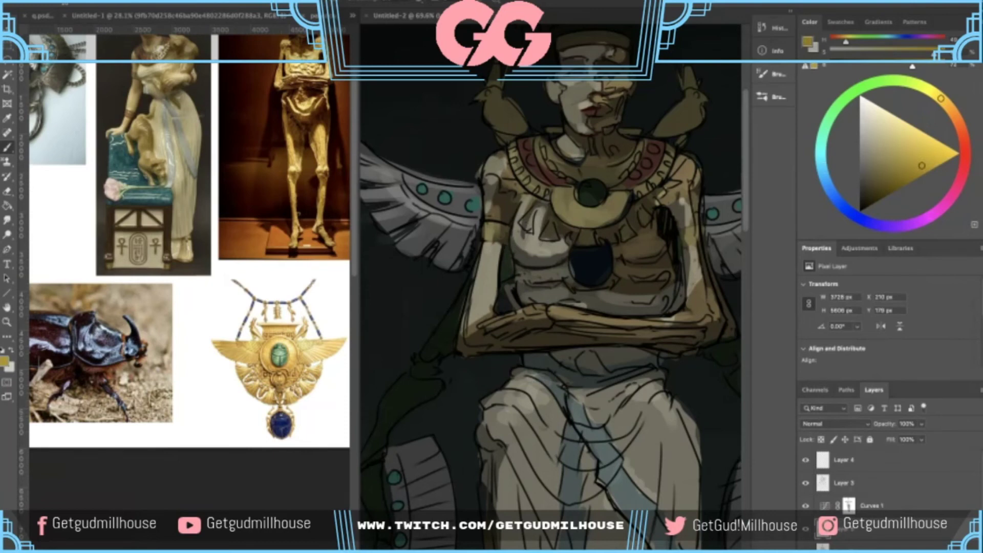
mouse_move(533, 211)
mouse_down()
mouse_move(526, 230)
mouse_move(554, 240)
mouse_move(542, 241)
mouse_move(592, 243)
mouse_up()
click(880, 166)
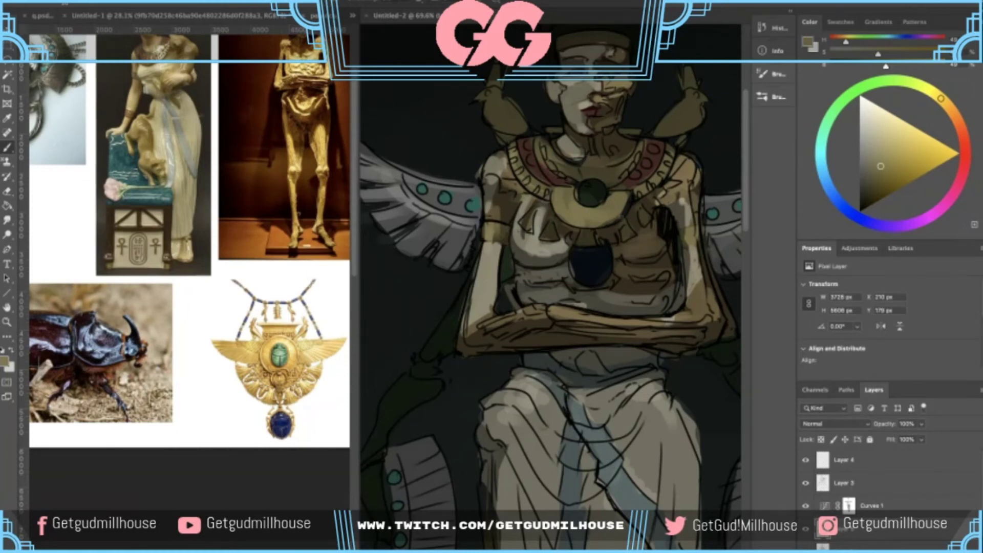
drag(640, 207, 648, 219)
scroll(595, 275, down, 5)
scroll(599, 257, up, 4)
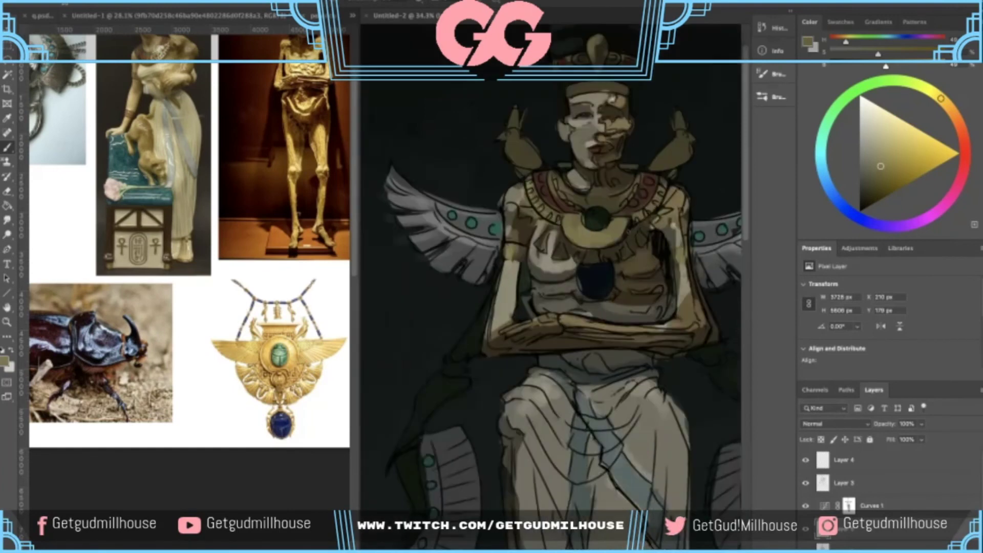
- Select the Curves 1 mask and paint over the collar's pendants with grey and black to brighten them
click(848, 505)
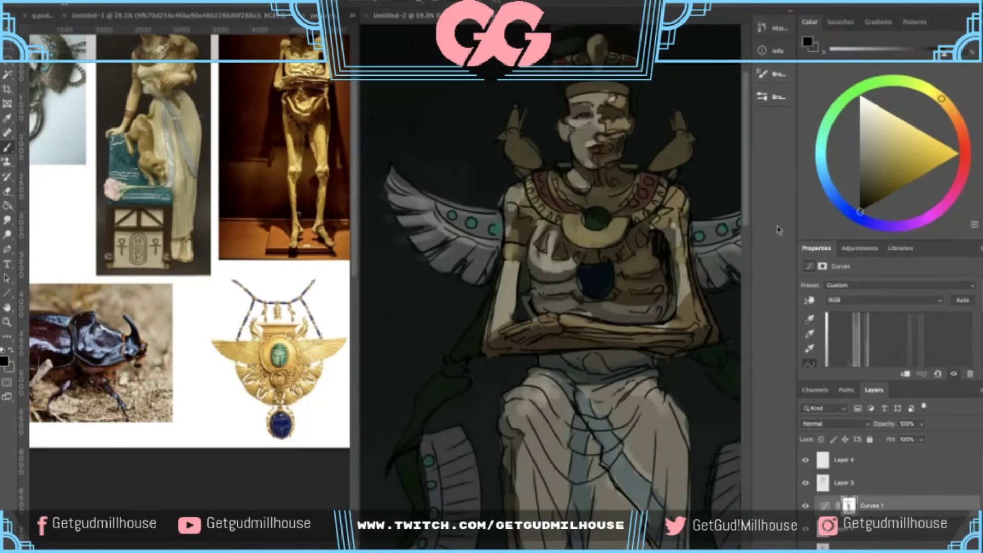
click(860, 130)
drag(551, 232, 538, 245)
click(858, 153)
click(860, 212)
mouse_move(624, 242)
mouse_down()
mouse_move(623, 255)
mouse_move(645, 241)
mouse_up()
drag(643, 217, 651, 226)
drag(562, 236, 558, 255)
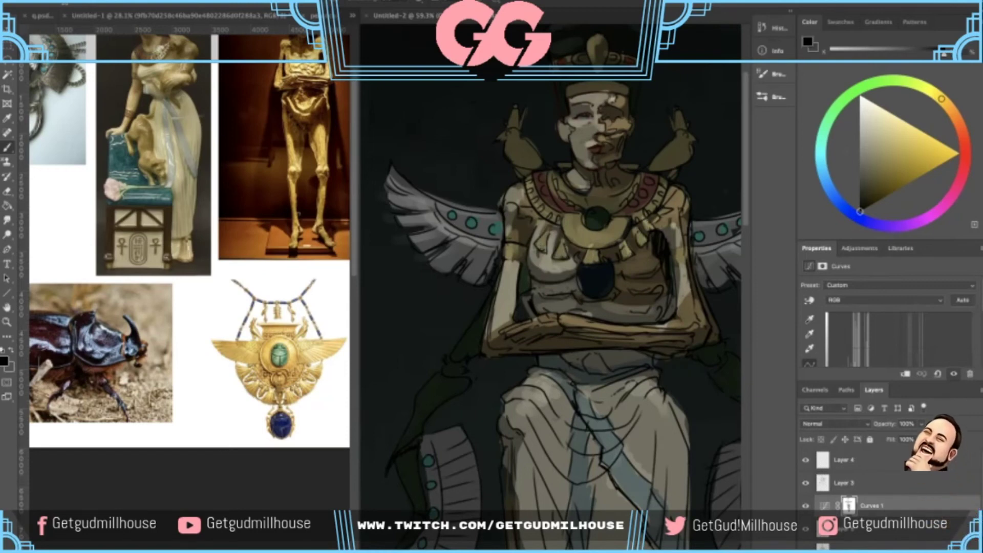
scroll(559, 241, down, 1)
drag(555, 276, 556, 309)
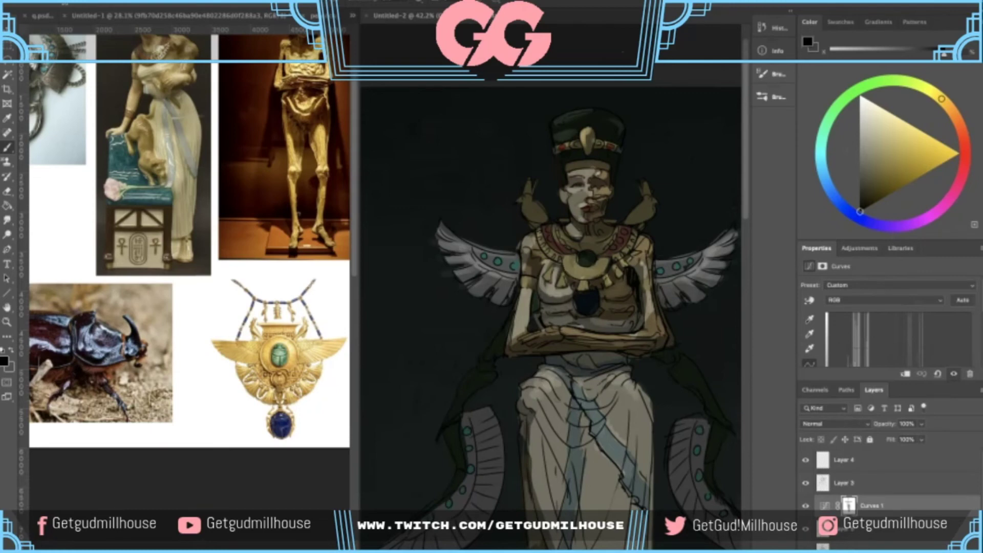
drag(588, 255, 593, 259)
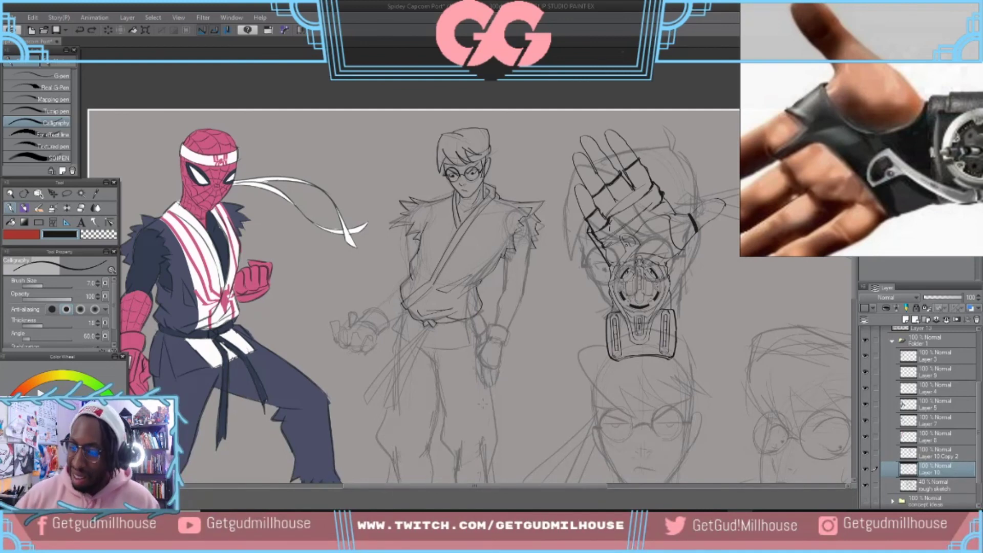
- In Clip Studio Paint, ink the outer contour of Peter's hanging arm from the ragged sleeve to the forearm
drag(530, 221, 518, 299)
key(ctrl+z)
key(ctrl+z)
drag(528, 253, 517, 297)
key(ctrl+z)
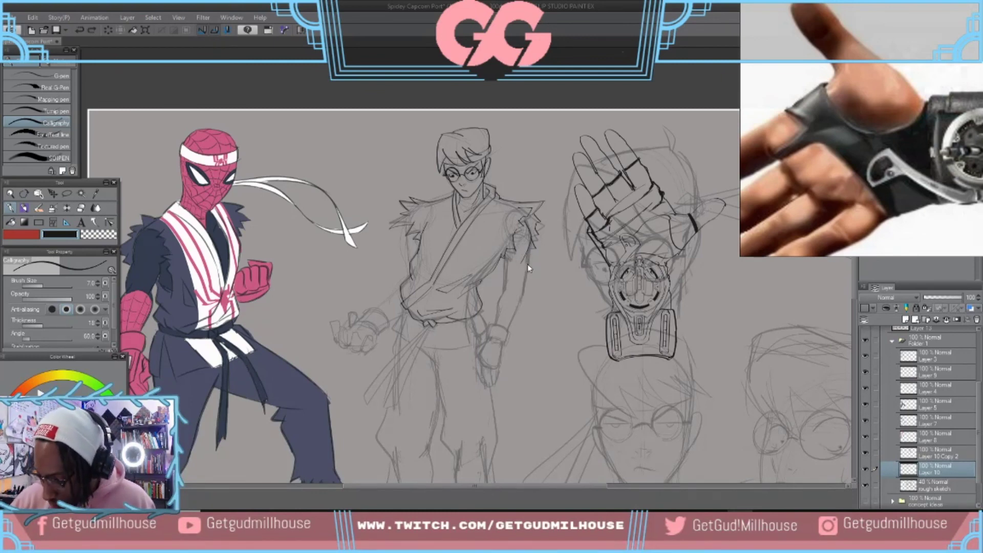
drag(528, 252, 519, 301)
- Ink the inner contour of the hanging arm from the ragged sleeve past the elbow
mouse_move(503, 256)
mouse_down()
mouse_move(511, 272)
mouse_move(503, 294)
mouse_up()
key(ctrl+z)
key(ctrl+z)
drag(506, 253, 495, 327)
key(ctrl+z)
drag(511, 283, 495, 324)
key(ctrl+z)
drag(509, 285, 493, 324)
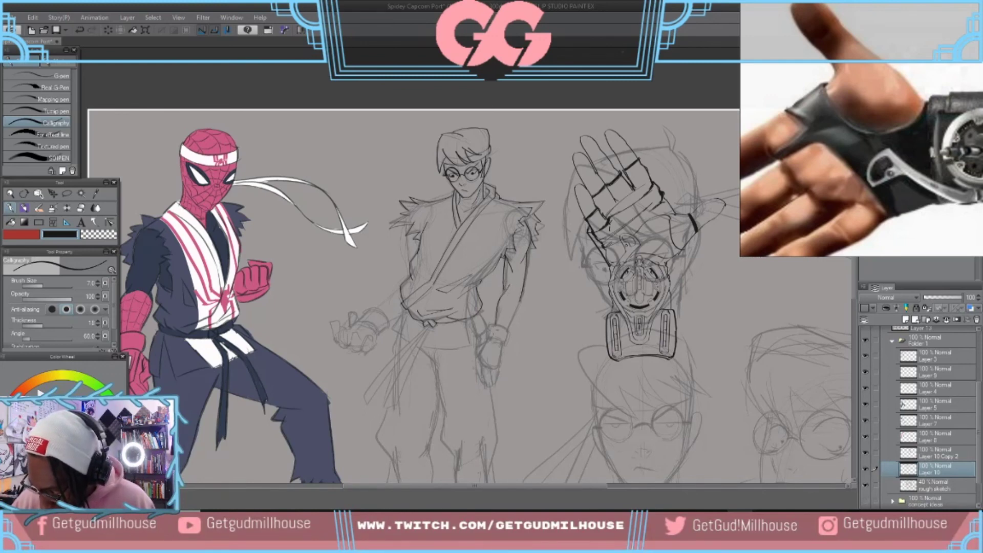
- Redraw both edges of the hanging arm's forearm so they taper down to the wristband
drag(523, 287, 506, 327)
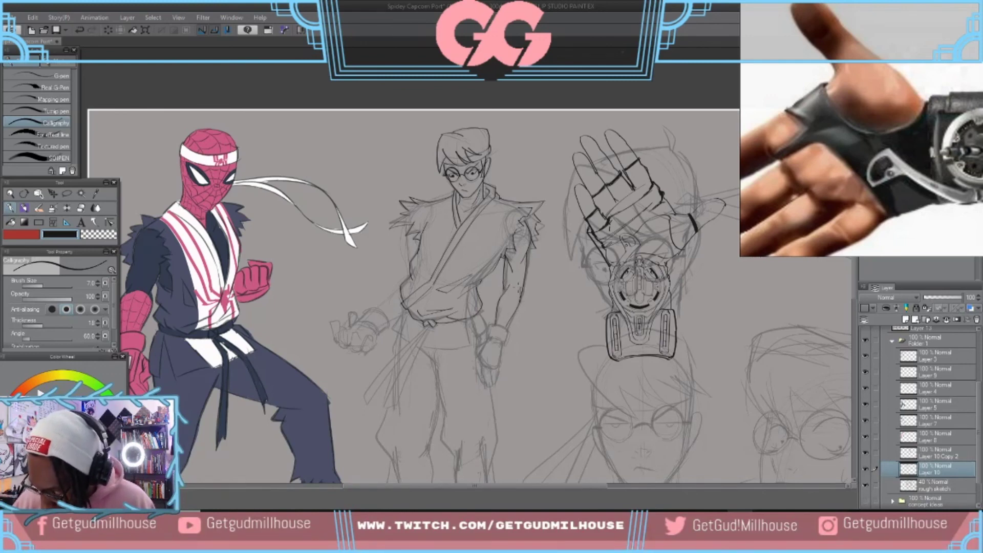
key(ctrl+z)
drag(506, 286, 503, 295)
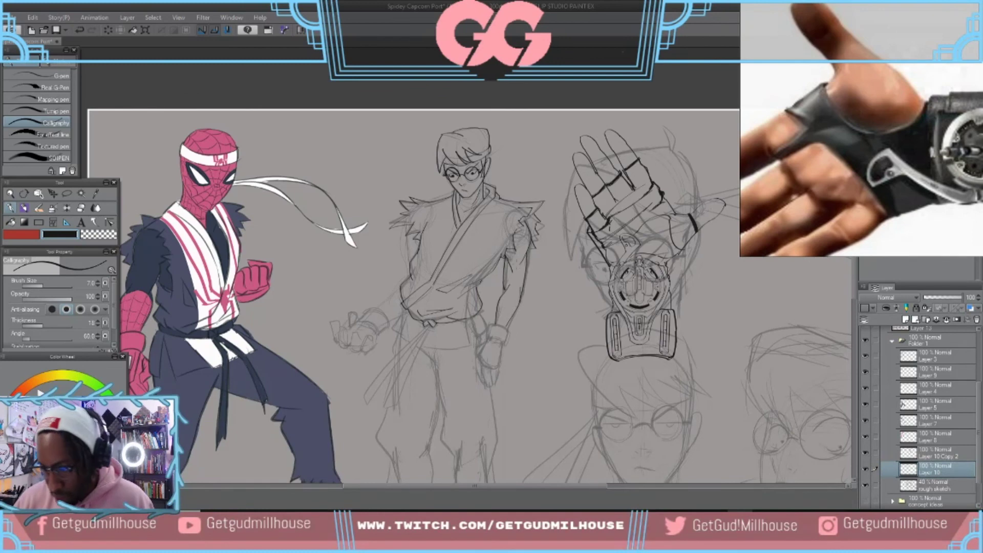
key(ctrl+z)
key(ctrl+z)
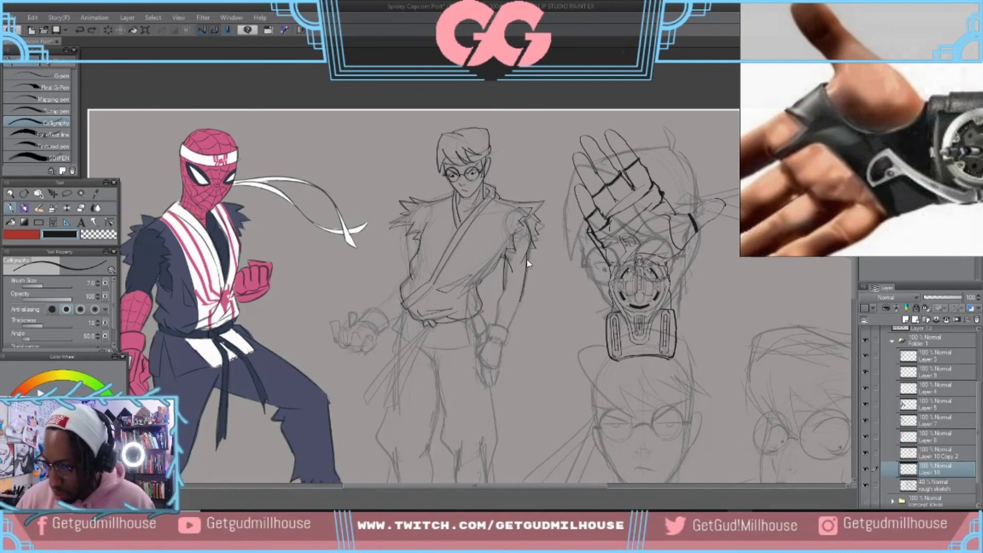
mouse_move(507, 283)
mouse_down()
mouse_move(490, 292)
mouse_move(496, 325)
mouse_up()
key(ctrl+z)
drag(507, 283, 491, 330)
key(ctrl+z)
drag(508, 284, 490, 336)
drag(521, 292, 505, 334)
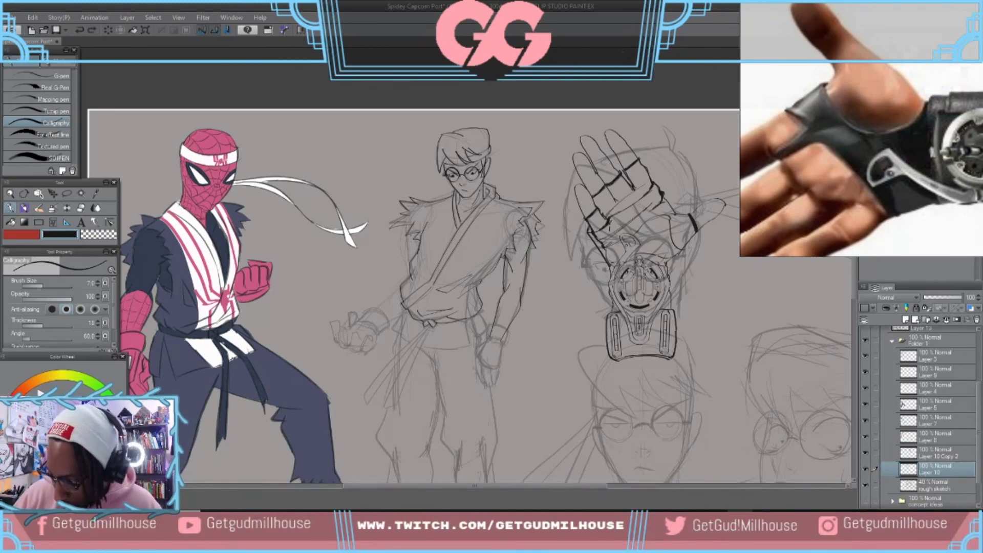
- Ink a short upper-arm line just below the ragged sleeve of the bent arm
drag(411, 241, 408, 261)
key(ctrl+z)
key(ctrl+y)
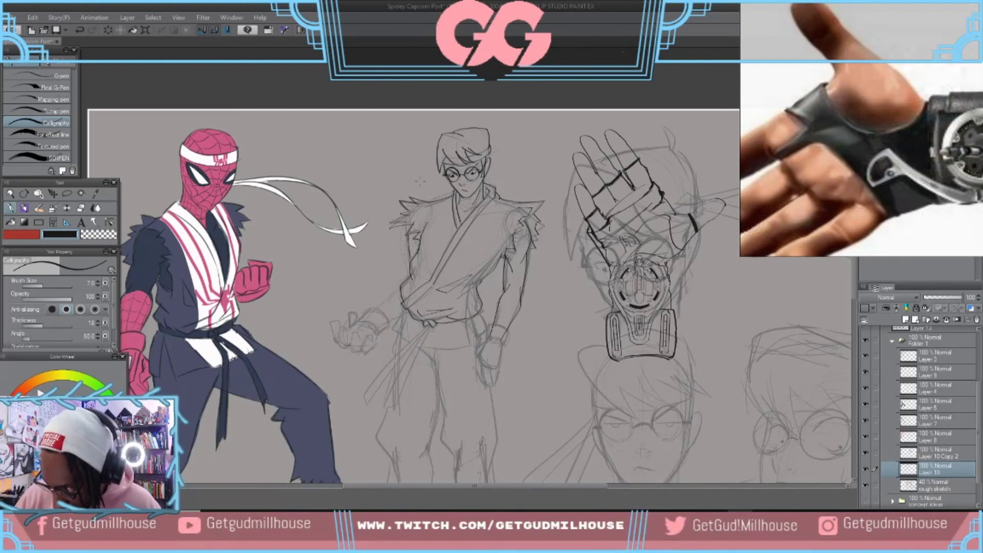
key(ctrl+z)
drag(414, 233, 411, 256)
key(ctrl+z)
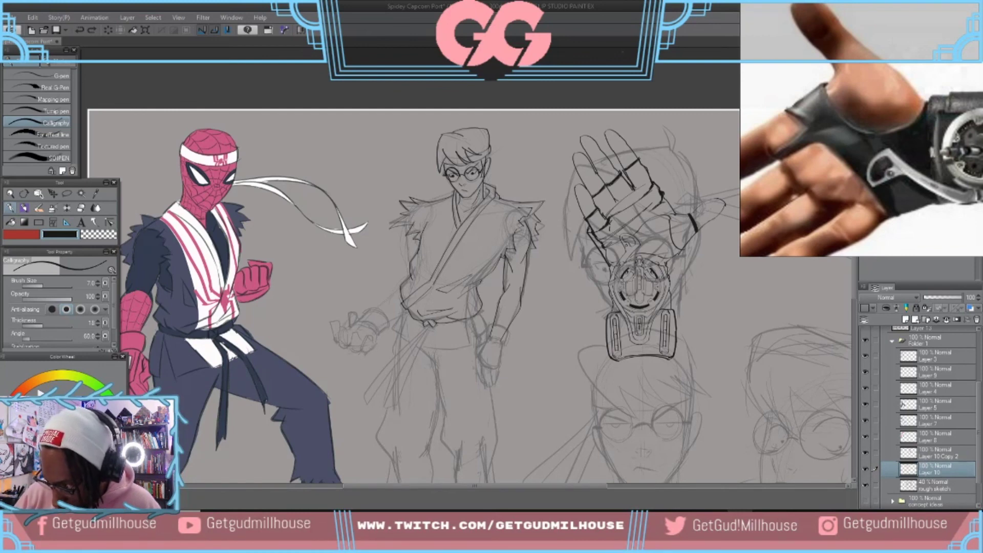
key(ctrl+y)
key(ctrl+z)
key(ctrl+y)
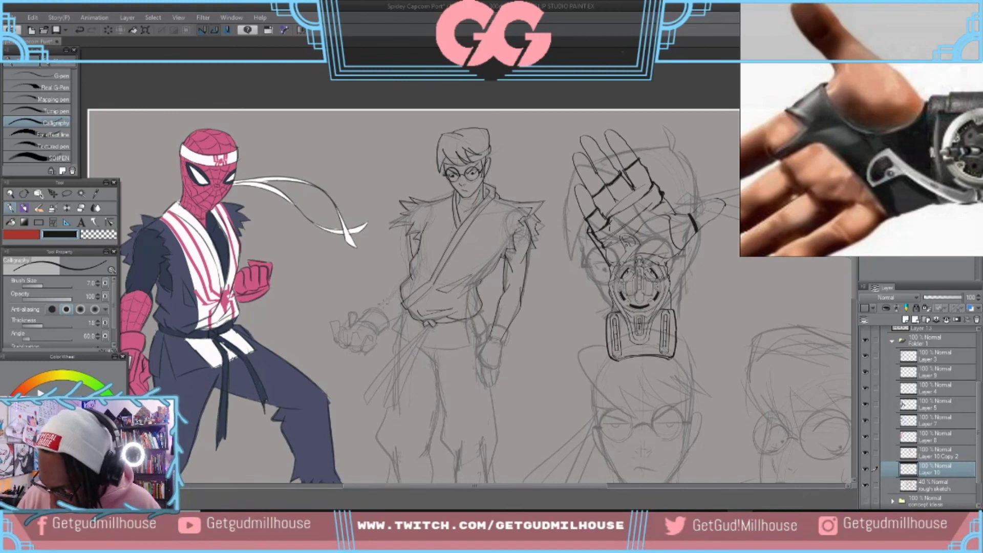
- Ink the bent arm's forearm from the elbow to the wristband, along with the short jacket edge beside the belt
drag(379, 307, 402, 276)
key(ctrl+z)
drag(377, 308, 402, 284)
mouse_move(389, 321)
mouse_down()
mouse_move(403, 313)
mouse_move(397, 333)
mouse_up()
key(ctrl+y)
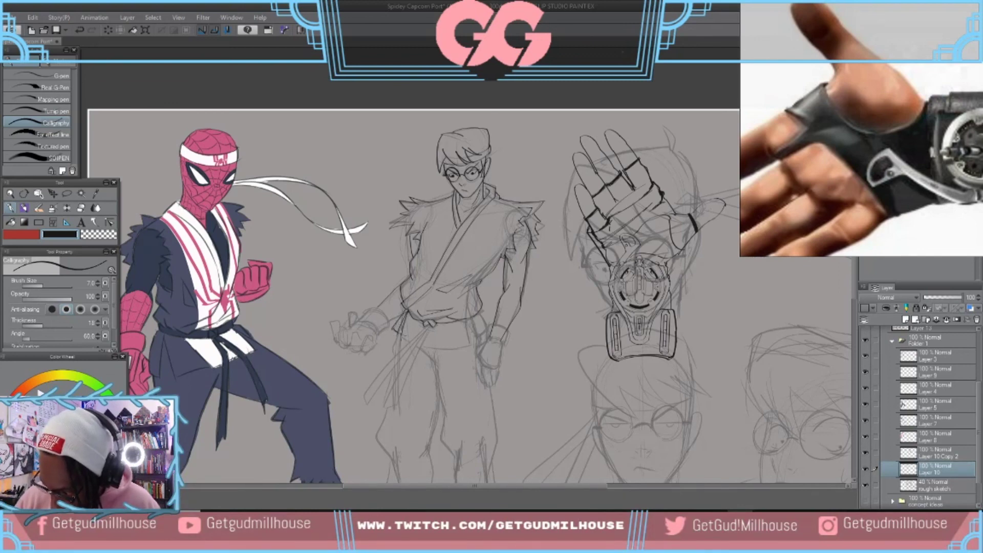
- Ink the jacket's curved hem below the belt and the side edges joining it to the waist
drag(399, 335, 479, 347)
key(ctrl+z)
key(ctrl+z)
key(ctrl+y)
key(ctrl+z)
key(ctrl+y)
key(ctrl+z)
key(ctrl+y)
drag(467, 322, 471, 345)
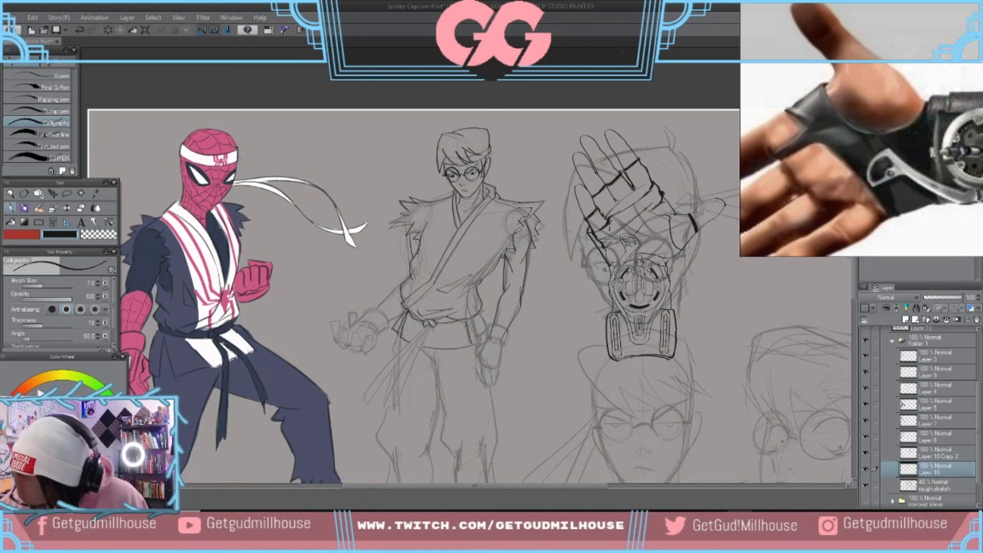
key(ctrl+y)
key(ctrl+y)
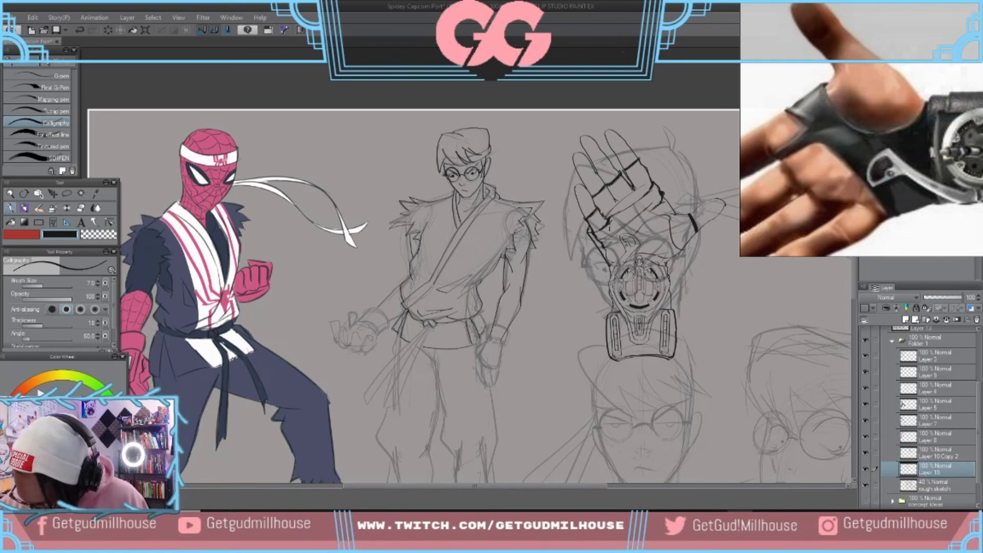
drag(484, 326, 476, 314)
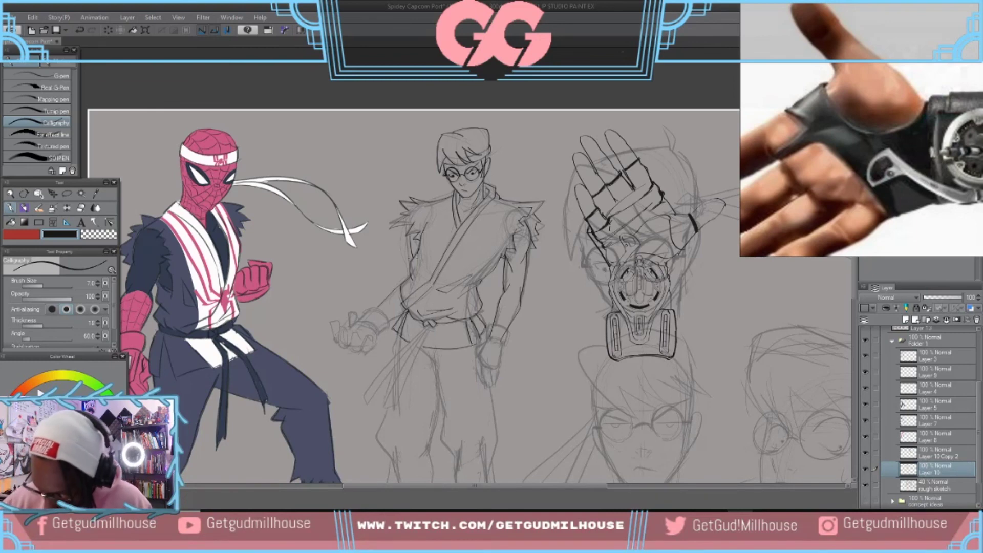
drag(372, 307, 391, 323)
key(ctrl+z)
key(ctrl+z)
- Try to draw a small round web-shooter detail on the bent arm's wristband
drag(502, 368, 499, 349)
scroll(500, 343, up, 2)
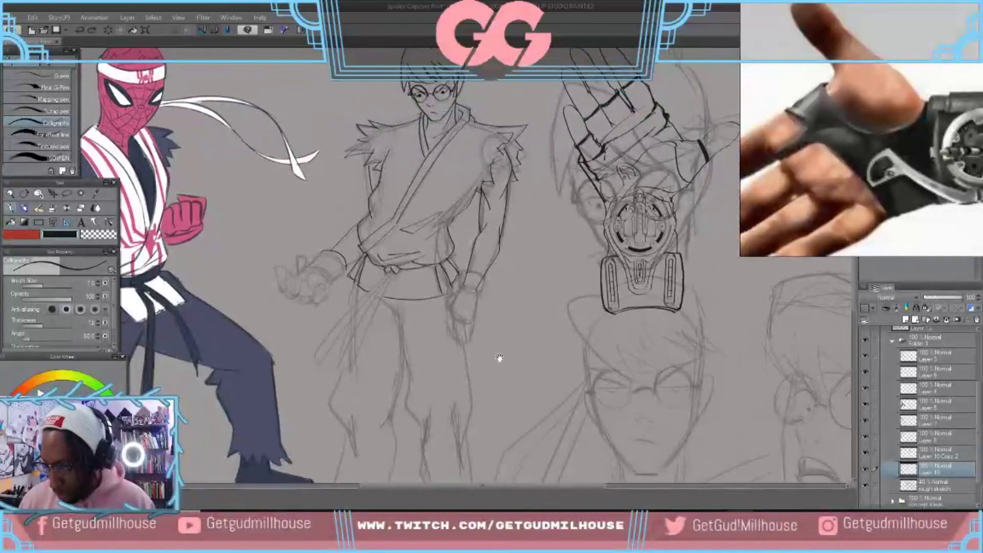
scroll(509, 377, down, 1)
scroll(515, 412, up, 1)
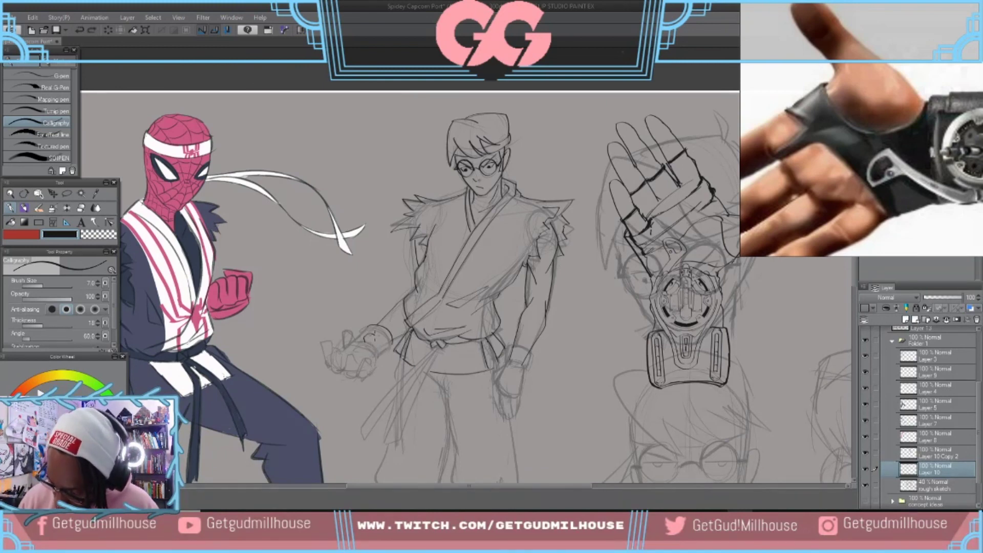
key(ctrl+z)
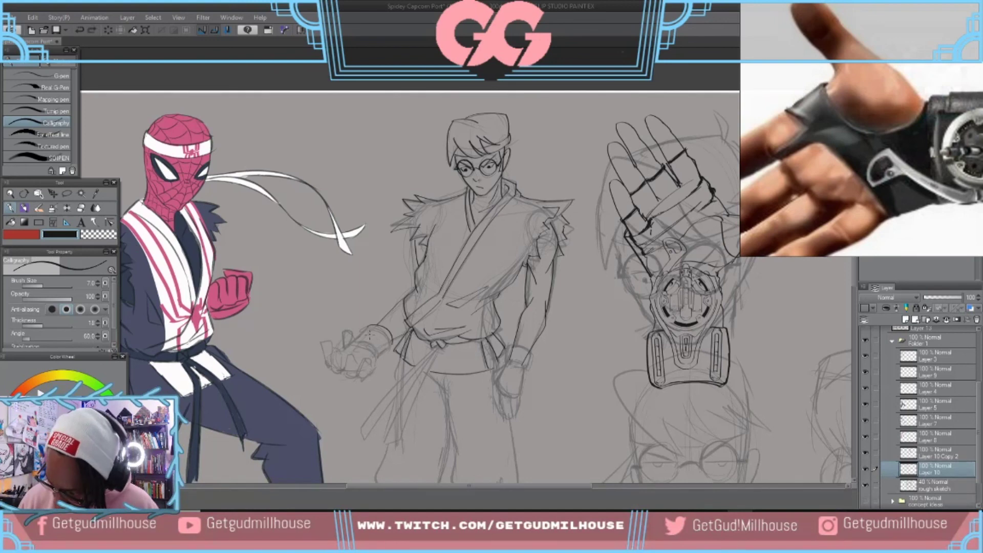
drag(375, 336, 371, 335)
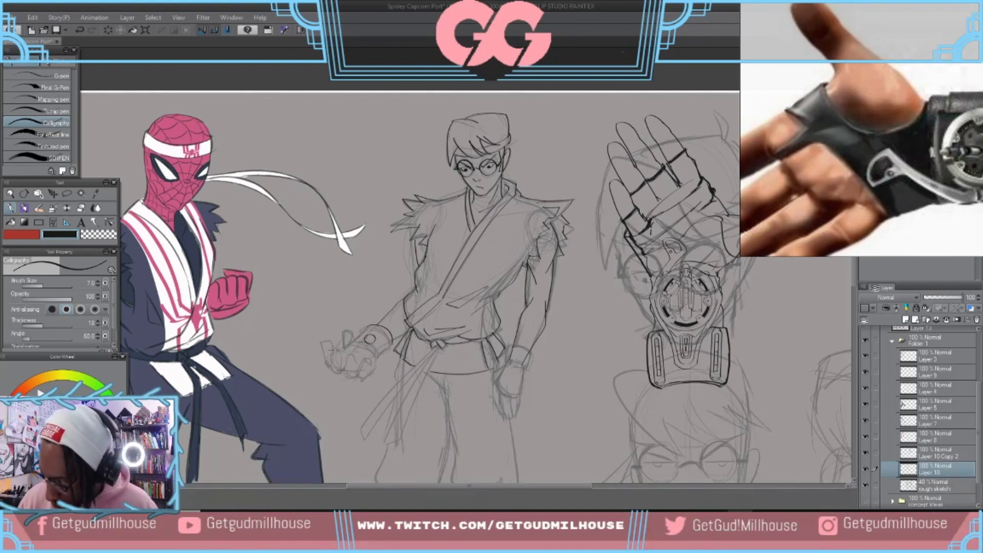
drag(365, 340, 359, 340)
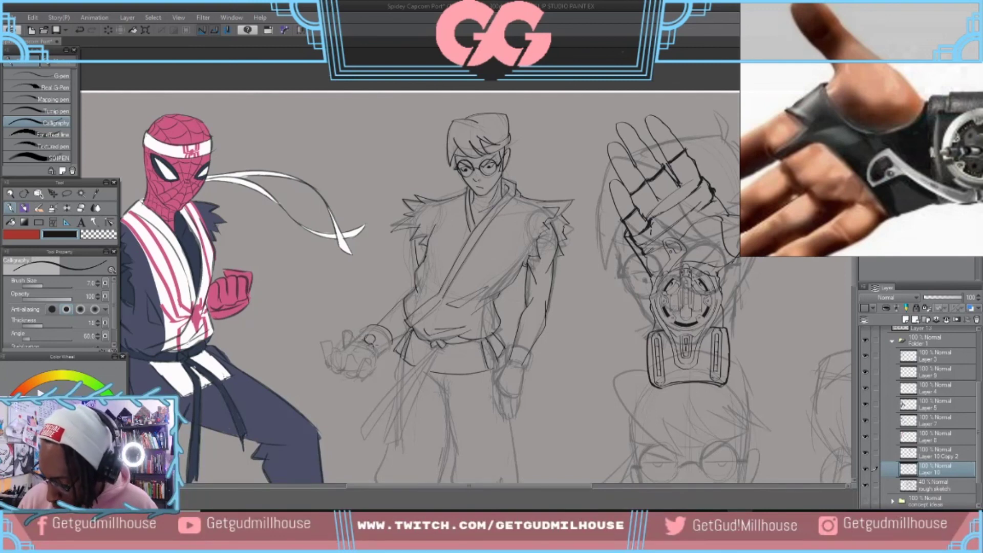
key(ctrl+z)
drag(365, 332, 362, 340)
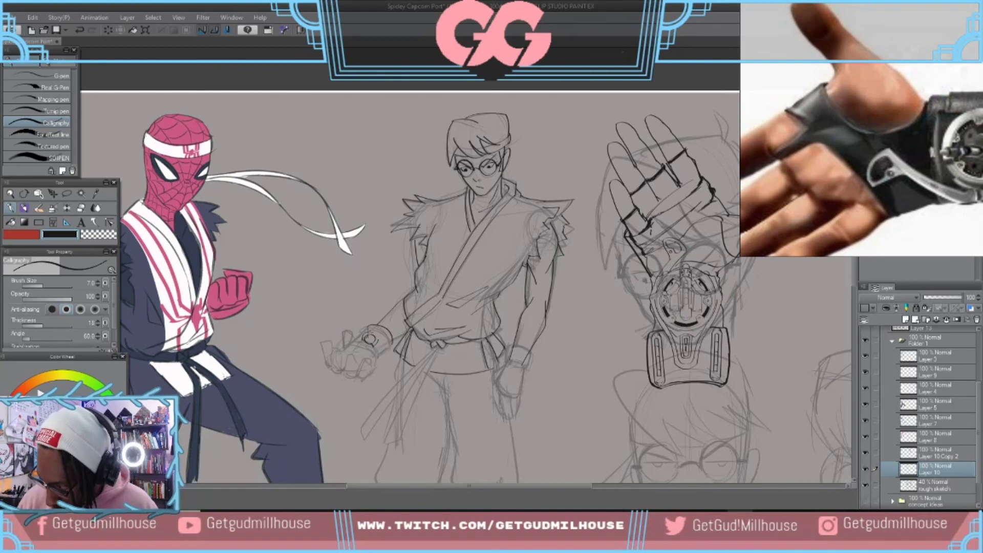
key(ctrl+z)
mouse_move(367, 336)
mouse_down()
mouse_move(377, 333)
mouse_move(374, 346)
mouse_up()
key(ctrl+z)
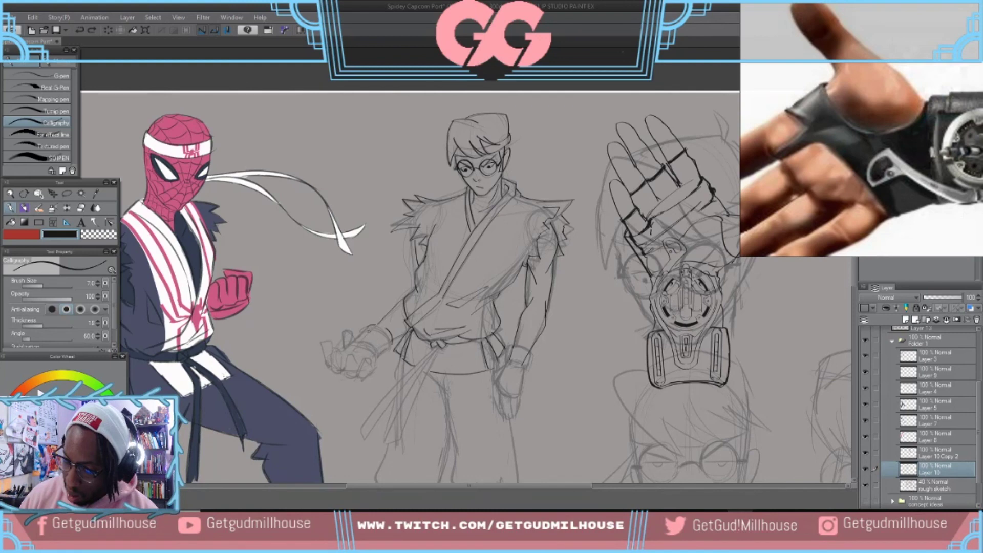
key(ctrl+z)
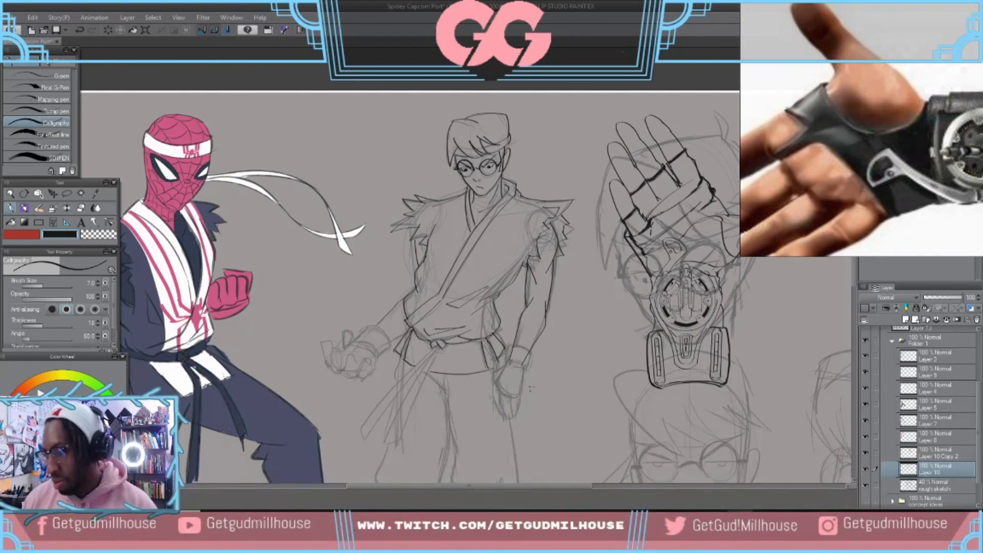
- Try adding a short ink stroke to Peter's eye behind the glasses lens nearer the visible ear
drag(518, 397, 506, 321)
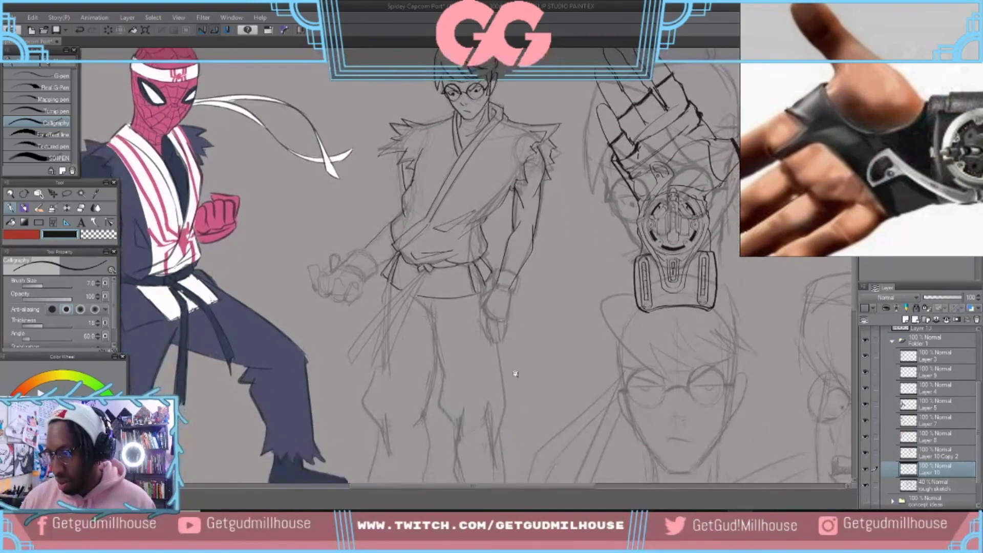
drag(514, 372, 519, 414)
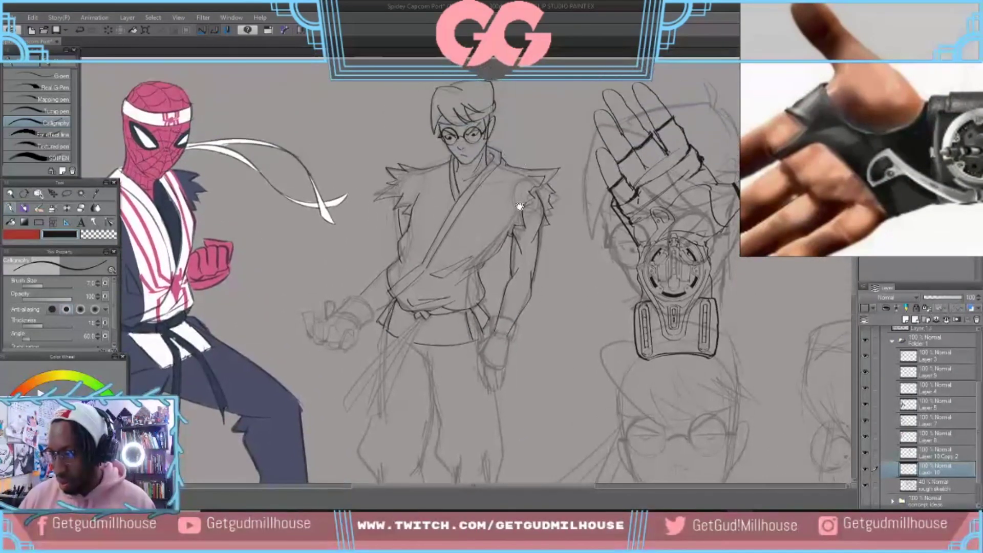
drag(497, 124, 489, 214)
scroll(489, 213, up, 2)
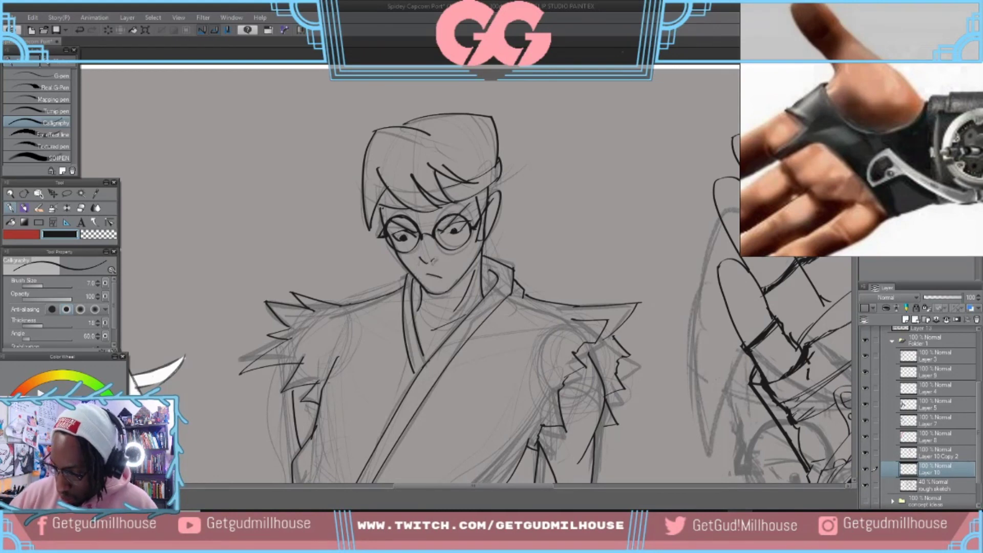
drag(458, 213, 468, 221)
key(ctrl+z)
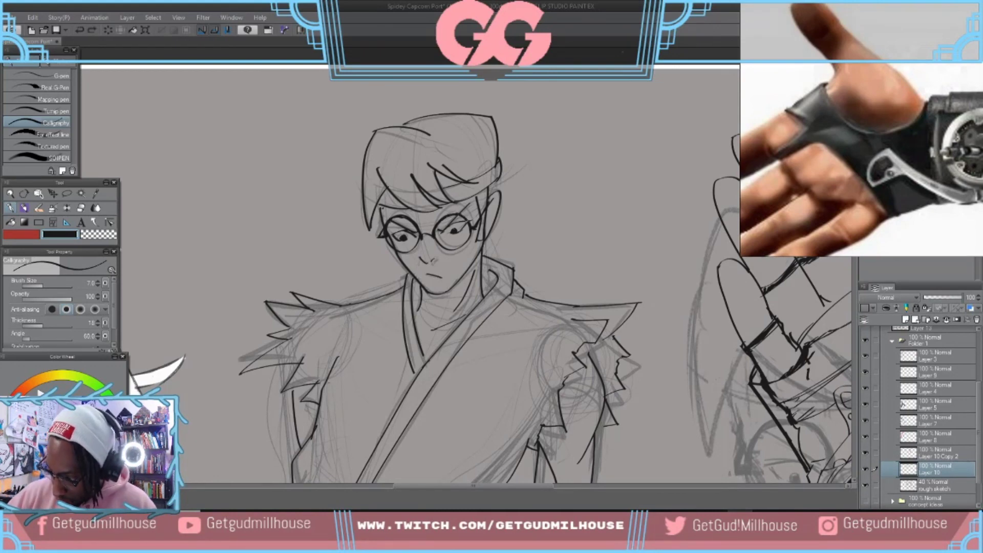
scroll(498, 275, down, 3)
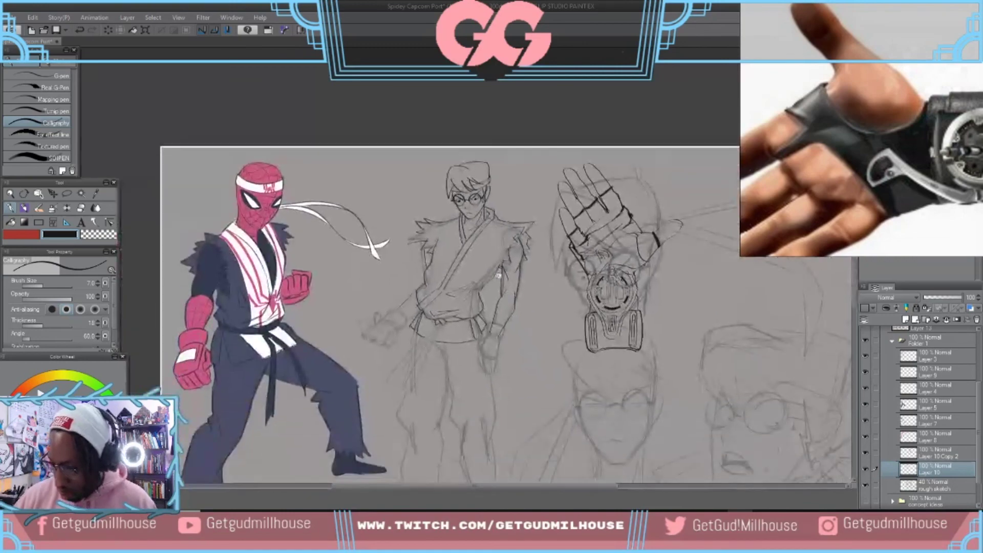
mouse_move(498, 276)
mouse_down()
mouse_move(515, 278)
mouse_move(503, 270)
mouse_up()
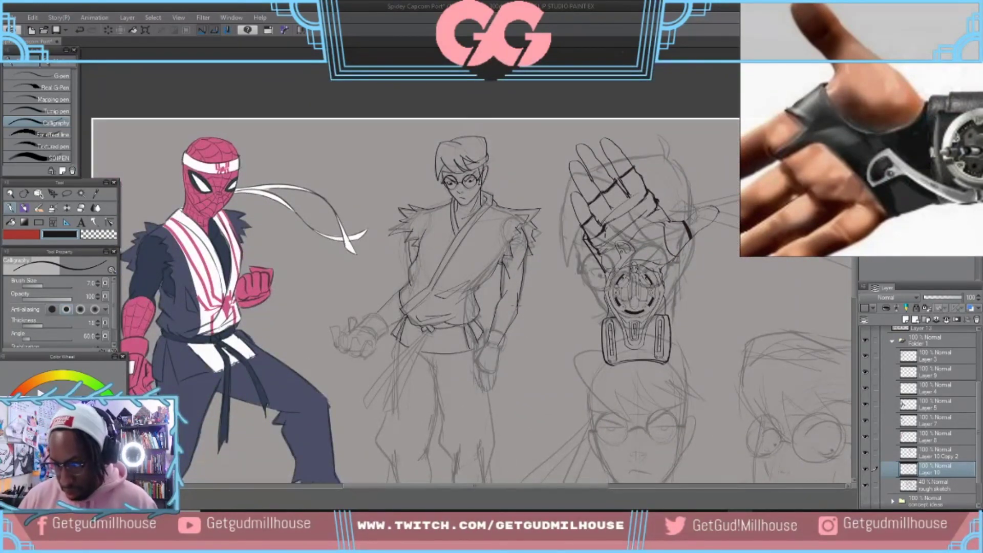
- Ink a long curved line streaming from the back of Peter's head as the first edge of the headband tail
scroll(516, 332, down, 3)
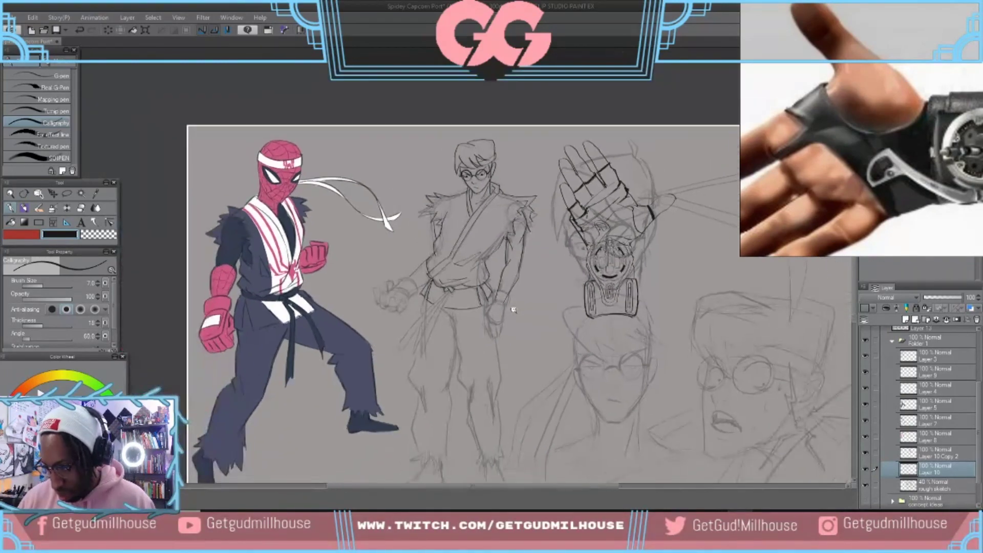
drag(520, 333, 512, 314)
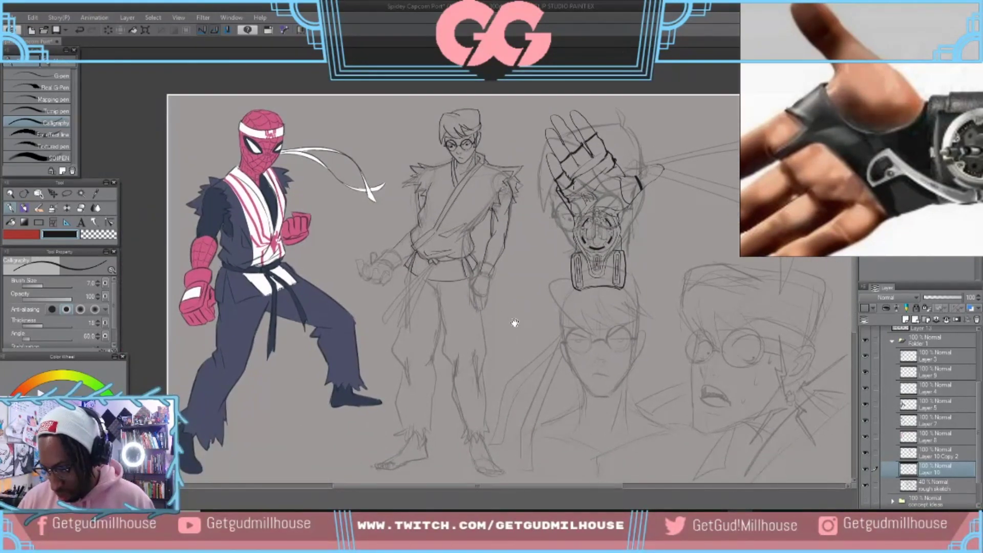
drag(513, 313, 513, 313)
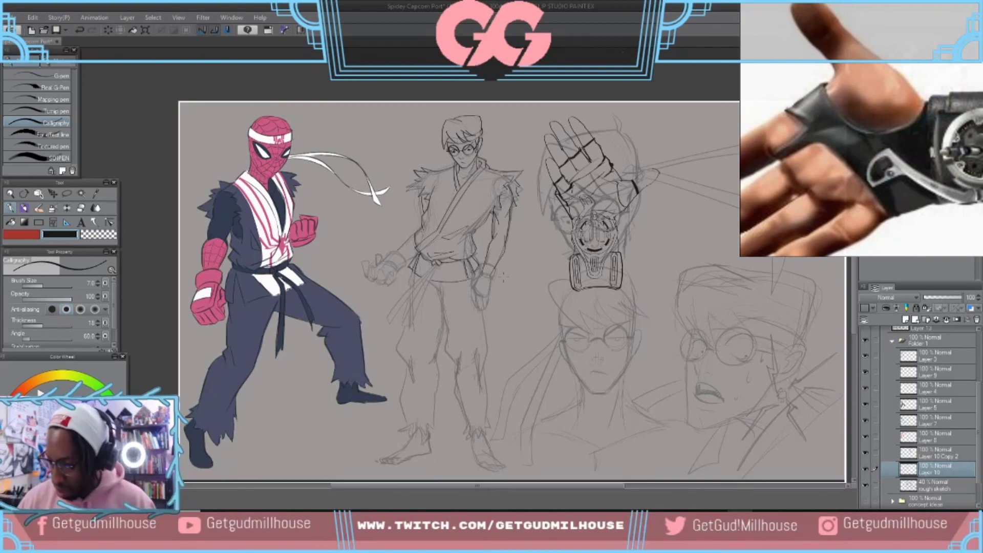
mouse_move(513, 272)
mouse_down()
mouse_move(529, 300)
mouse_move(518, 290)
mouse_up()
scroll(518, 290, up, 1)
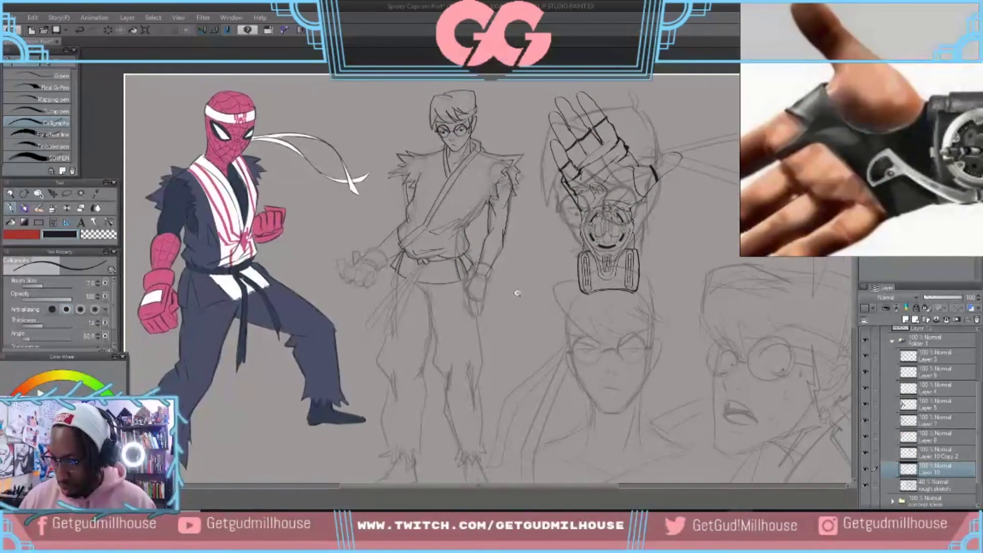
scroll(518, 275, down, 3)
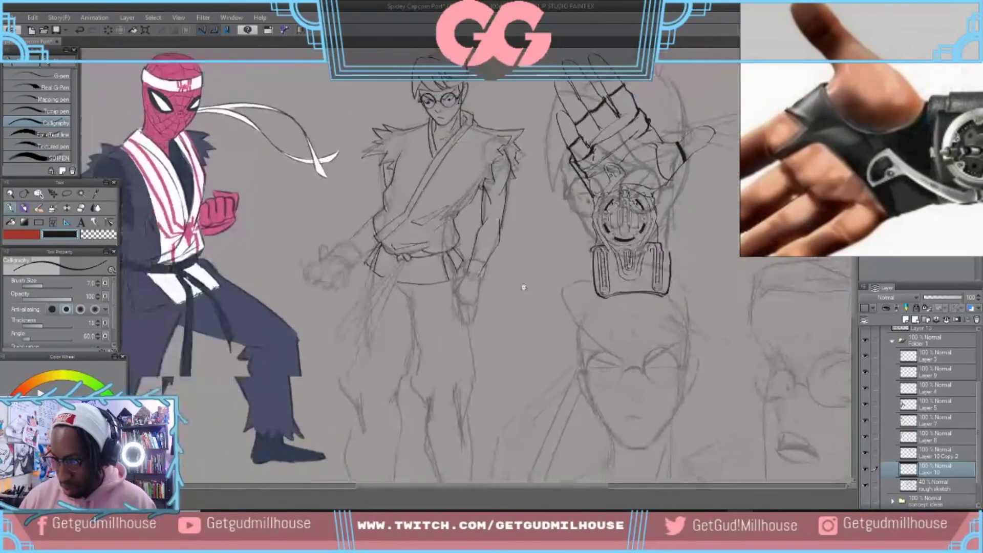
drag(512, 270, 511, 330)
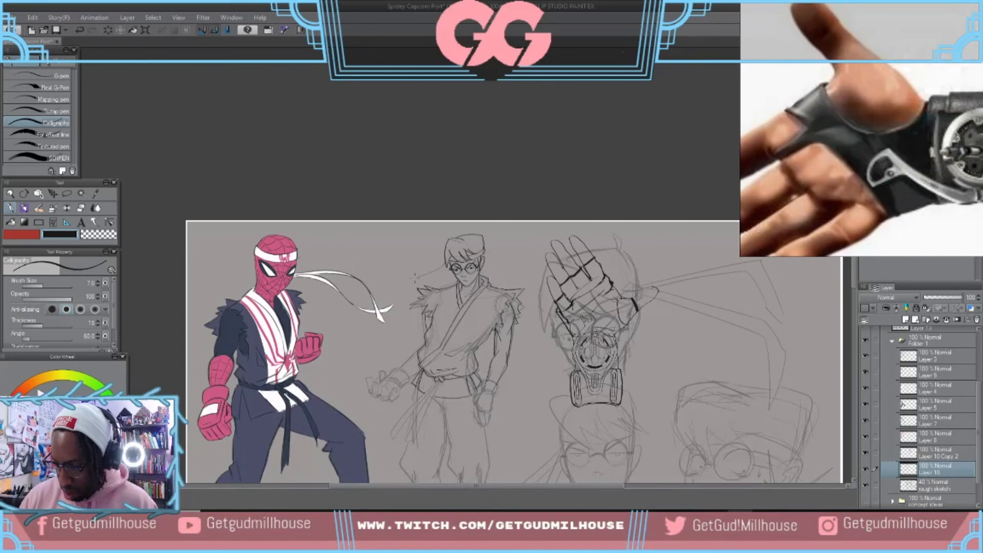
mouse_move(443, 260)
mouse_down()
mouse_move(371, 273)
mouse_move(359, 319)
mouse_up()
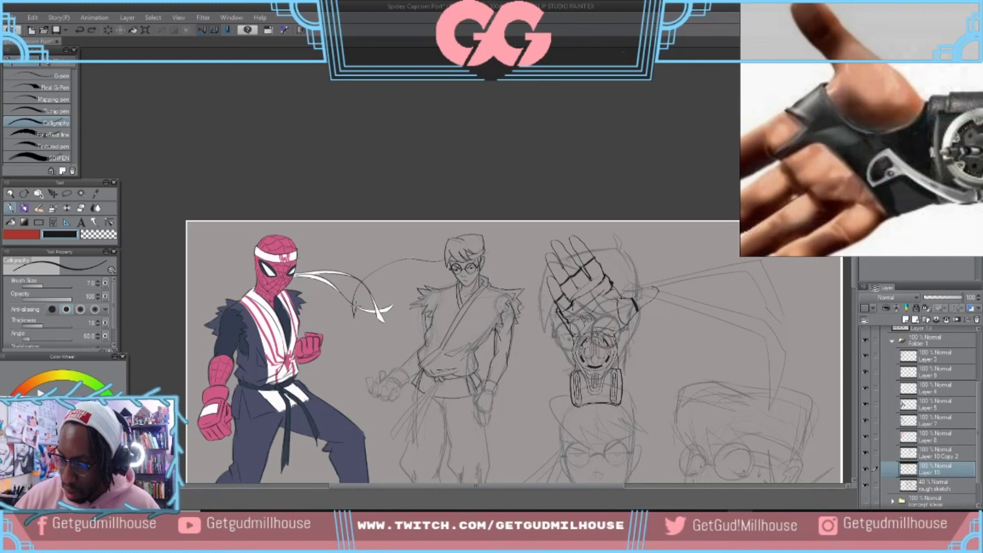
mouse_move(354, 305)
mouse_down()
mouse_move(363, 281)
mouse_move(355, 304)
mouse_move(358, 287)
mouse_up()
key(ctrl+z)
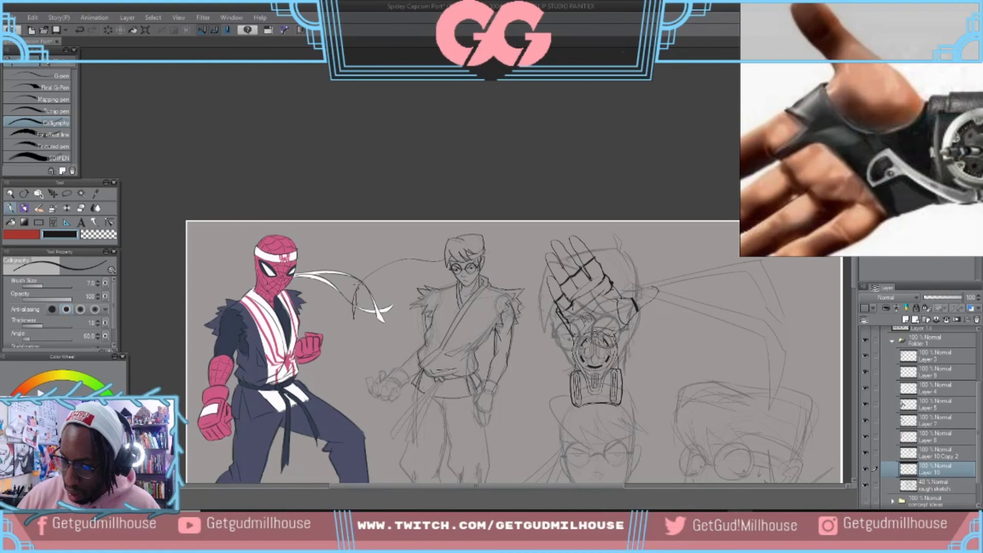
key(ctrl+z)
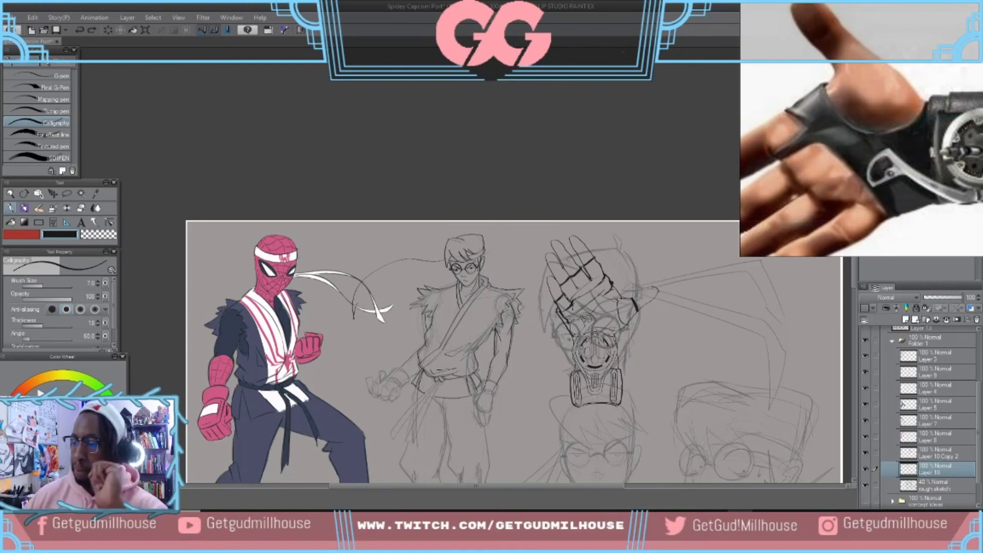
- Try to ink the headband tail's second edge, starting beside its tip and curving up toward the head
click(546, 189)
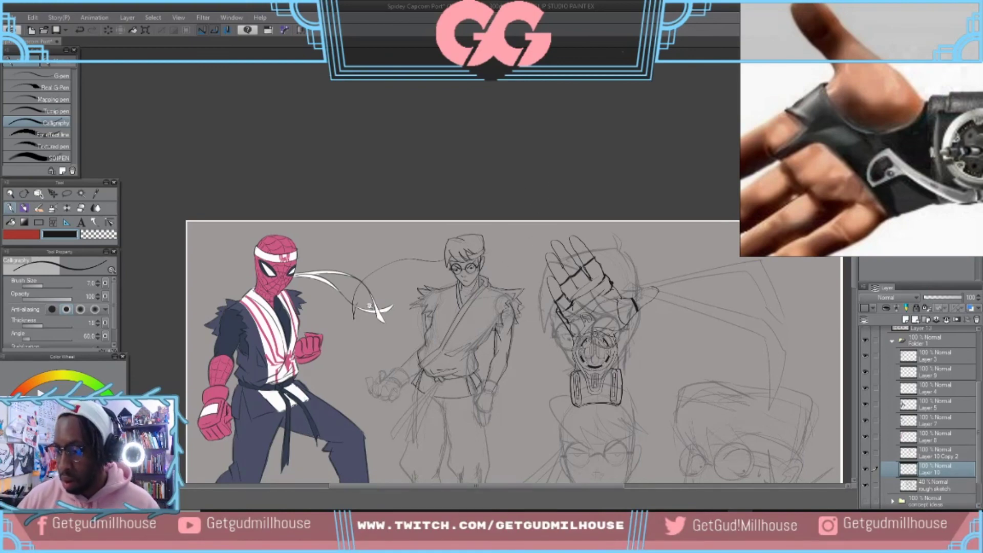
scroll(369, 306, up, 5)
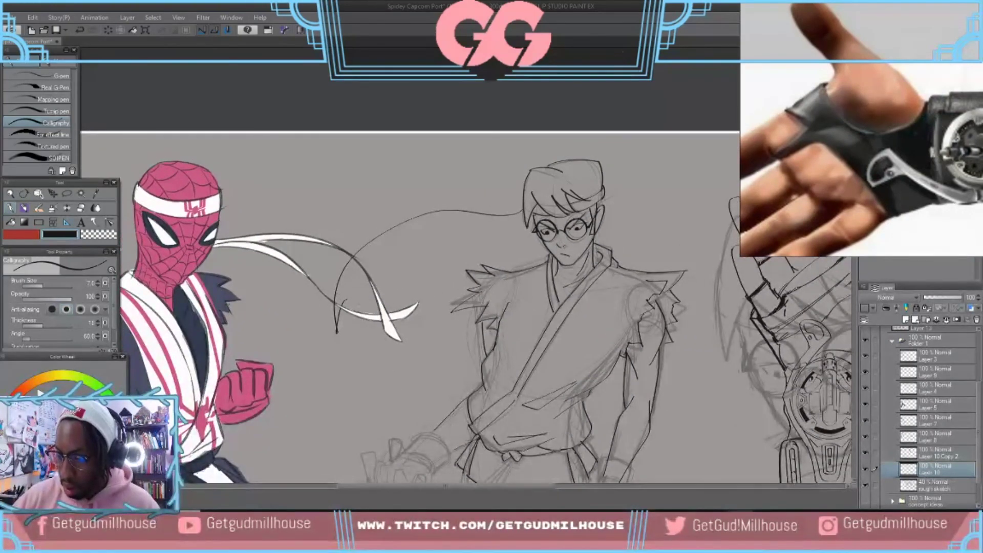
drag(344, 301, 360, 252)
key(ctrl+z)
drag(345, 302, 353, 258)
key(ctrl+z)
mouse_move(345, 299)
mouse_down()
mouse_move(357, 253)
mouse_move(372, 254)
mouse_move(384, 235)
mouse_move(503, 220)
mouse_up()
key(ctrl+z)
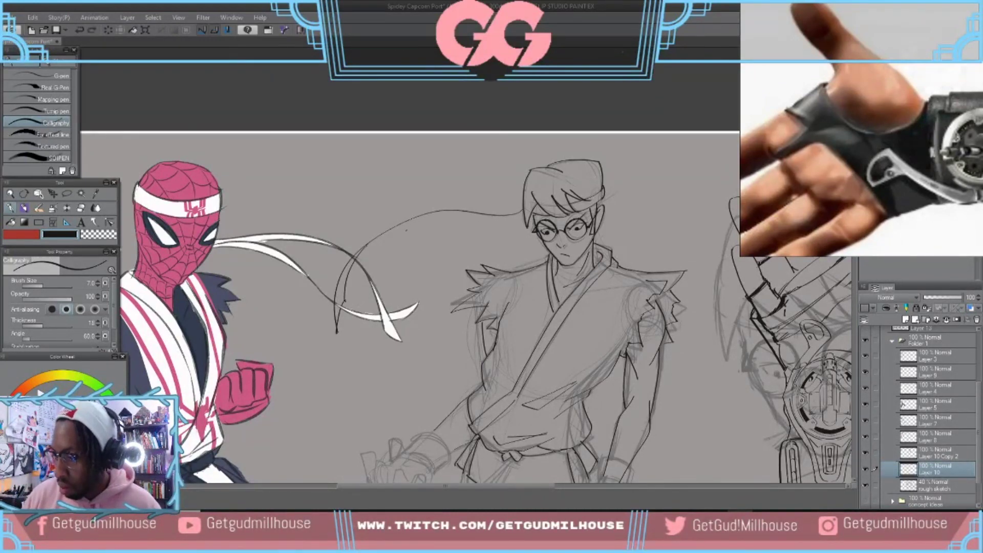
- Try to ink the tail's second edge from the middle of its curve to the back of Peter's head
mouse_move(373, 240)
mouse_down()
mouse_move(391, 227)
mouse_move(516, 221)
mouse_up()
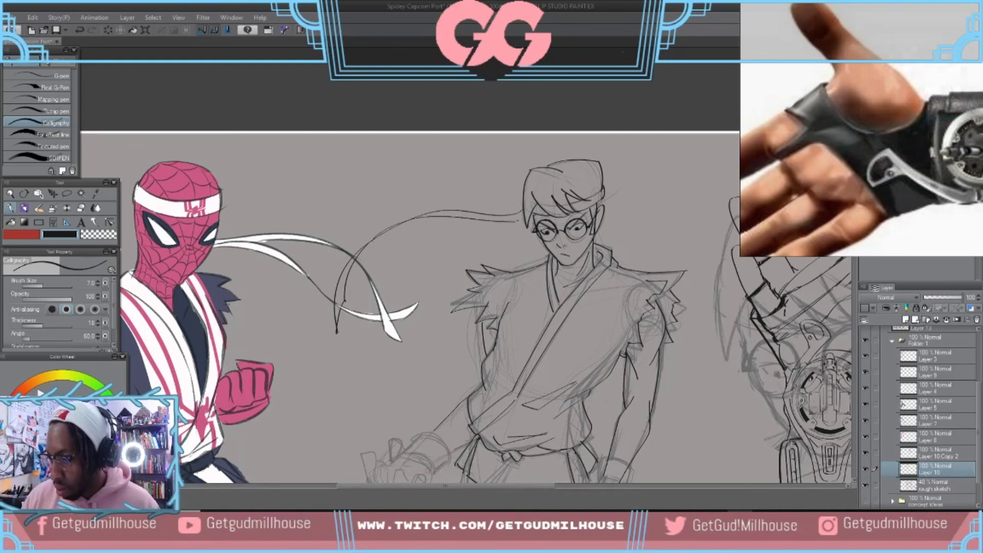
key(ctrl+z)
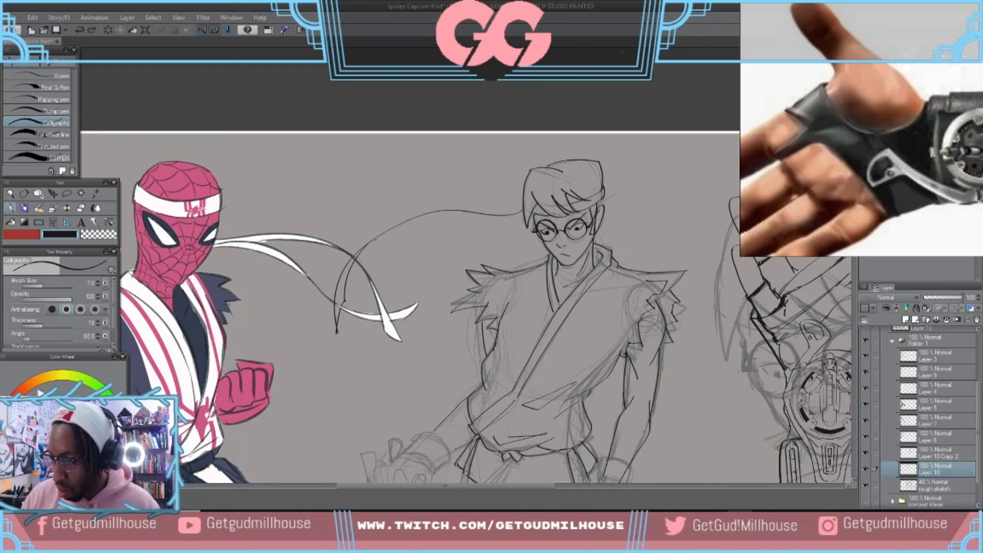
drag(371, 239, 523, 207)
key(ctrl+z)
mouse_move(371, 240)
mouse_down()
mouse_move(427, 206)
mouse_move(527, 203)
mouse_up()
key(ctrl+z)
mouse_move(371, 240)
mouse_down()
mouse_move(400, 220)
mouse_move(472, 204)
mouse_move(525, 206)
mouse_up()
key(ctrl+z)
mouse_move(369, 243)
mouse_down()
mouse_move(463, 207)
mouse_move(520, 207)
mouse_up()
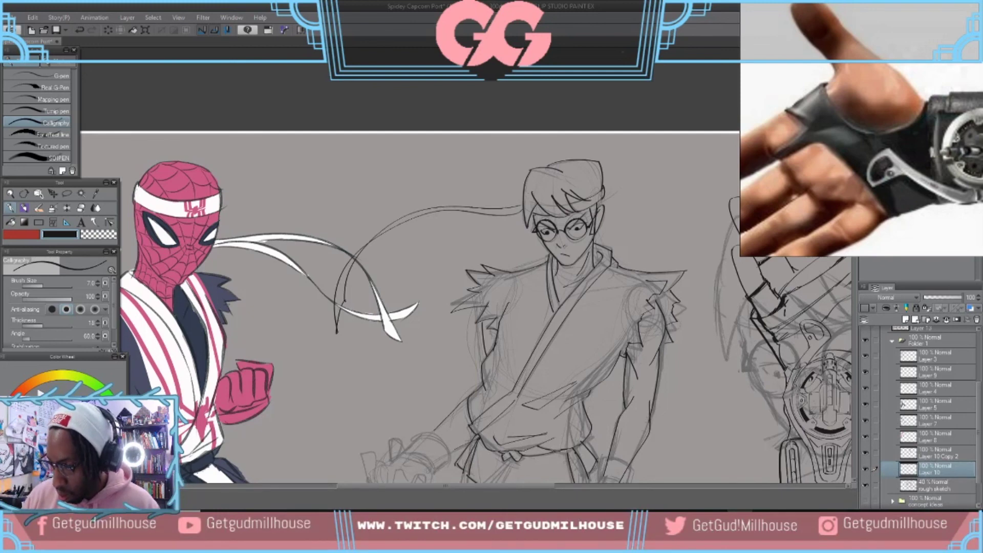
key(ctrl+z)
key(ctrl+z)
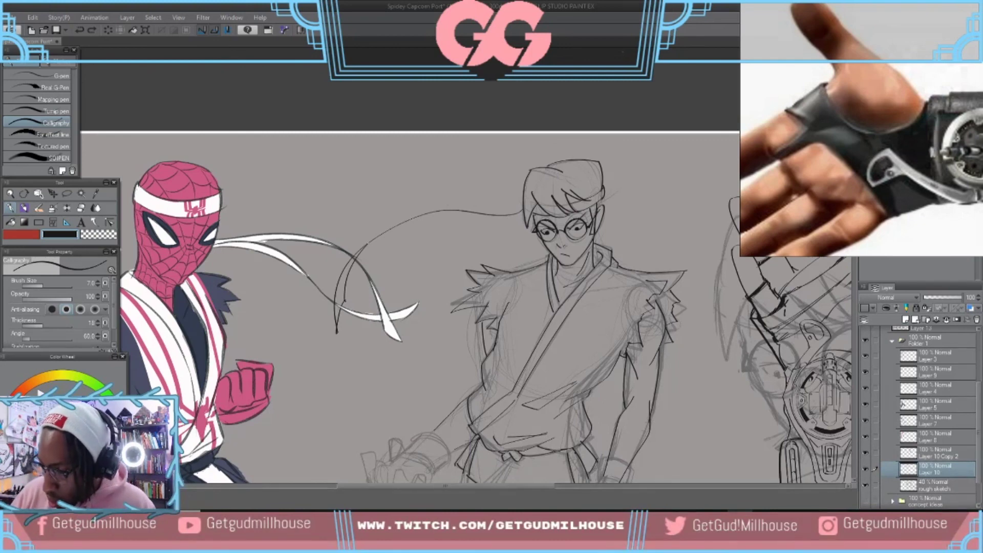
- Ink the headband tail's upper edge above the first line, joining it to the back of Peter's hair
drag(381, 233, 458, 210)
key(ctrl+z)
drag(365, 246, 476, 208)
key(ctrl+z)
drag(369, 241, 482, 203)
key(ctrl+z)
drag(366, 245, 482, 202)
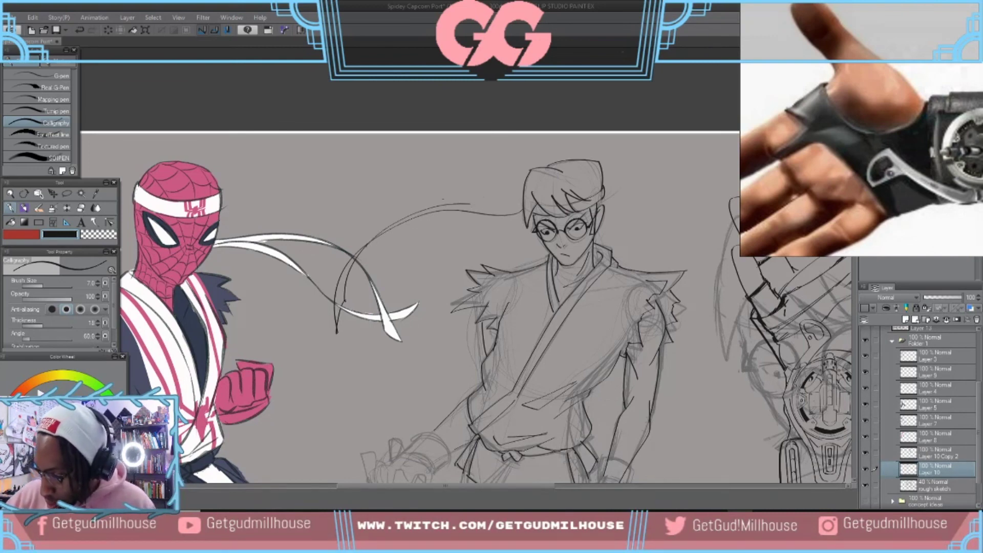
drag(456, 204, 520, 207)
key(ctrl+z)
key(ctrl+z)
key(ctrl+z)
key(ctrl+z)
- Ink a second headband tail below the first, running from behind Peter's head to a curled, hanging end
drag(523, 213, 346, 274)
key(ctrl+z)
mouse_move(522, 209)
mouse_down()
mouse_move(396, 242)
mouse_move(303, 324)
mouse_up()
key(ctrl+z)
mouse_move(527, 215)
mouse_down()
mouse_move(415, 240)
mouse_move(305, 331)
mouse_move(334, 279)
mouse_up()
key(ctrl+z)
mouse_move(308, 332)
mouse_down()
mouse_move(352, 270)
mouse_move(515, 225)
mouse_move(354, 268)
mouse_up()
key(ctrl+z)
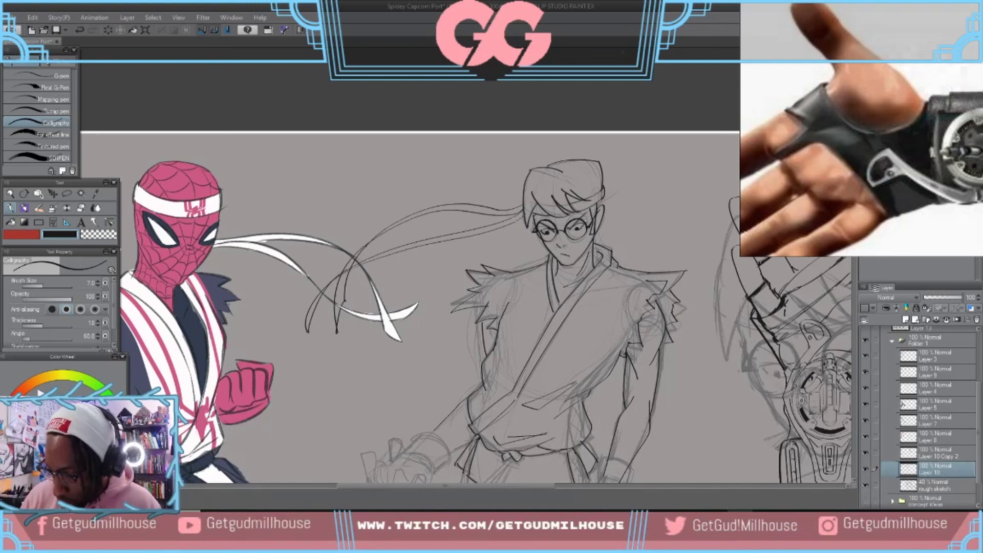
- Ink the first belt tail as a tapering strip sweeping diagonally down from the knot toward the open hand's side
drag(620, 402, 590, 362)
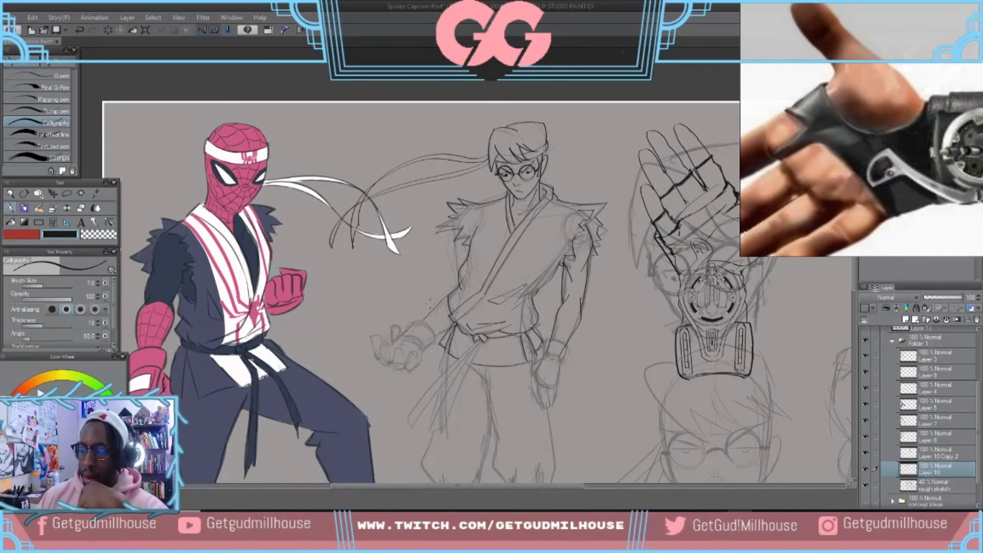
drag(471, 341, 476, 424)
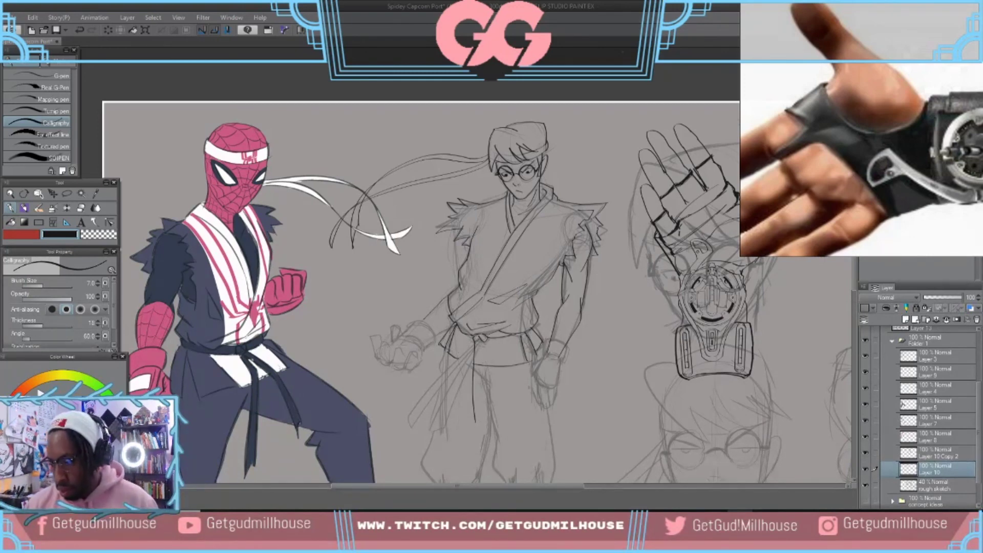
key(ctrl+z)
drag(479, 340, 409, 421)
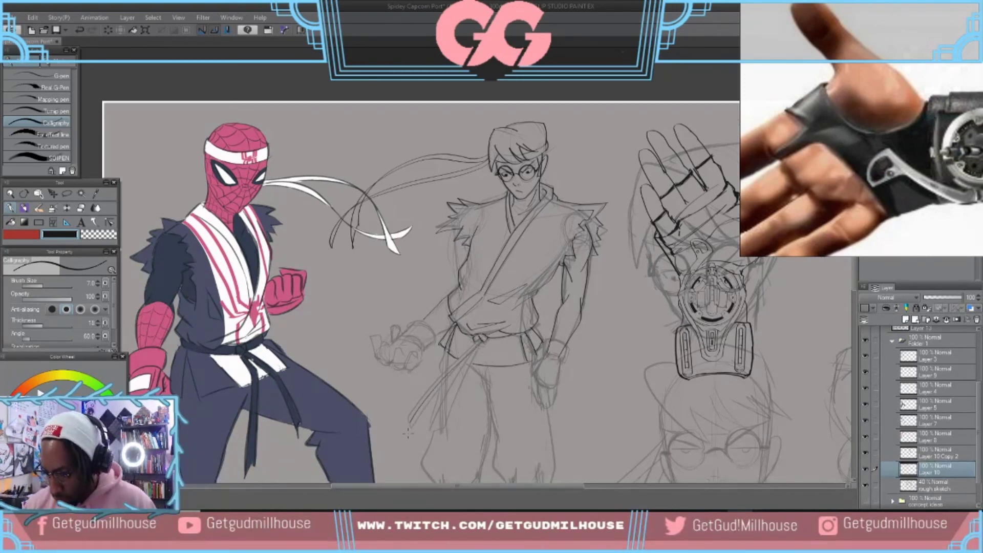
key(ctrl+z)
drag(479, 343, 395, 438)
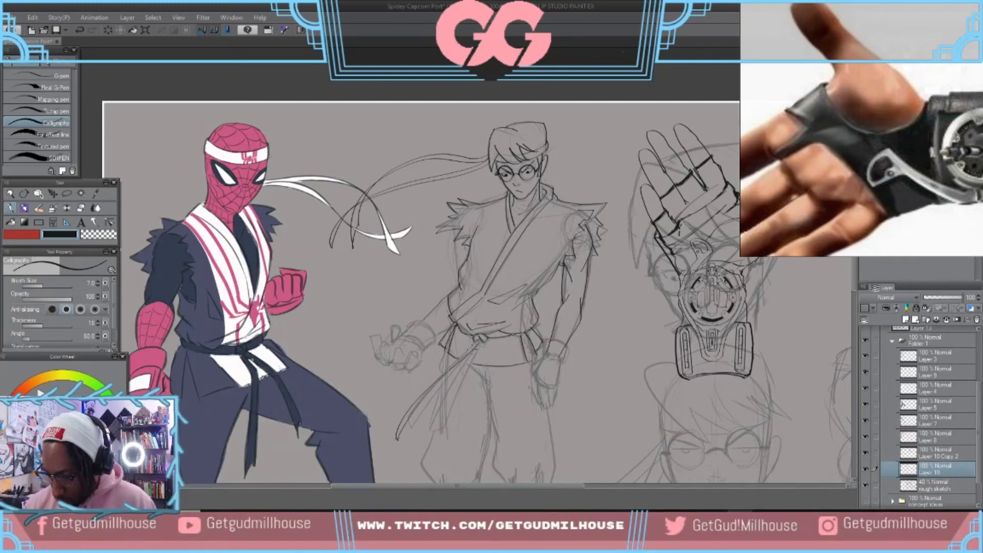
key(ctrl+z)
mouse_move(479, 342)
mouse_down()
mouse_move(393, 444)
mouse_move(481, 338)
mouse_up()
key(ctrl+z)
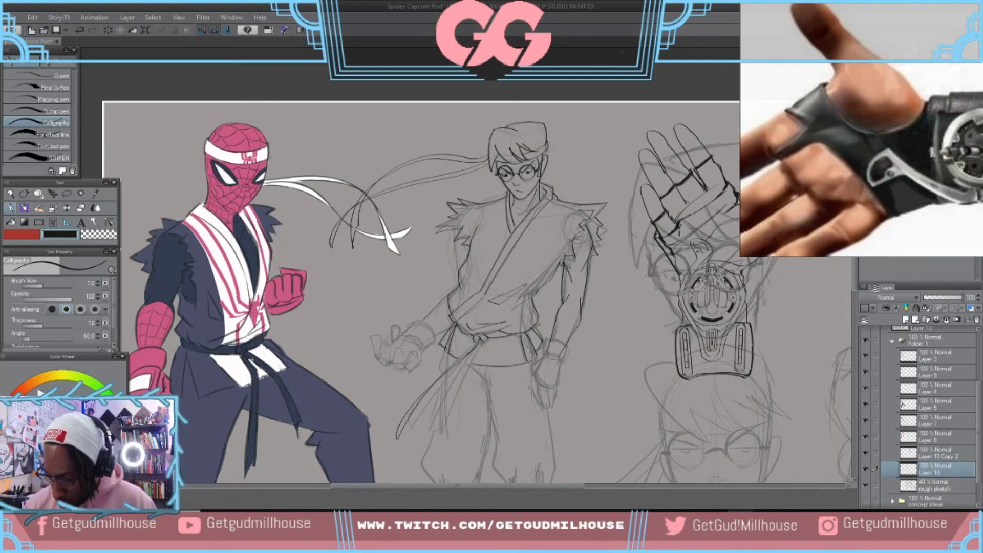
key(ctrl+z)
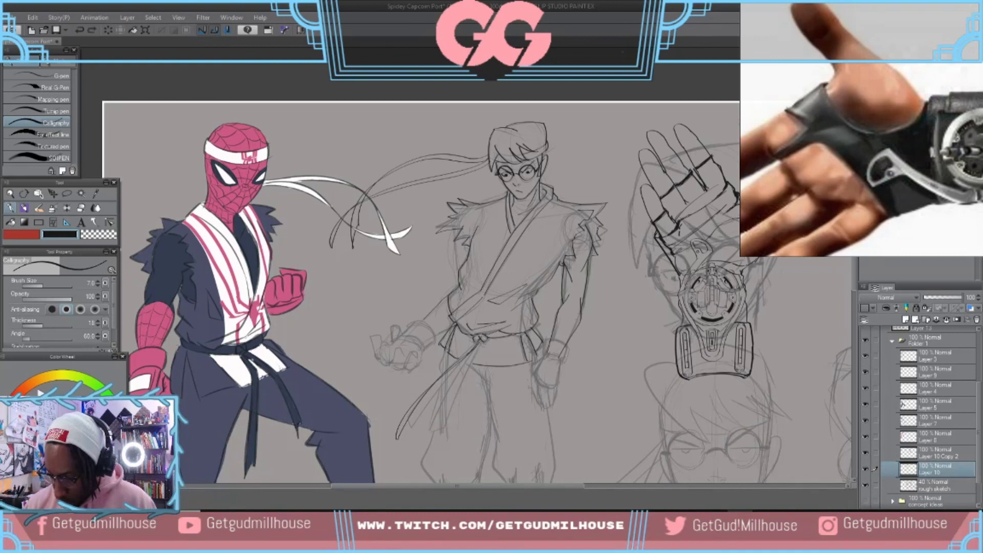
- Ink the second belt tail beside the first, from the jacket hem down to its end
mouse_move(445, 362)
mouse_down()
mouse_move(378, 424)
mouse_move(471, 347)
mouse_up()
drag(377, 424, 414, 382)
scroll(509, 364, down, 3)
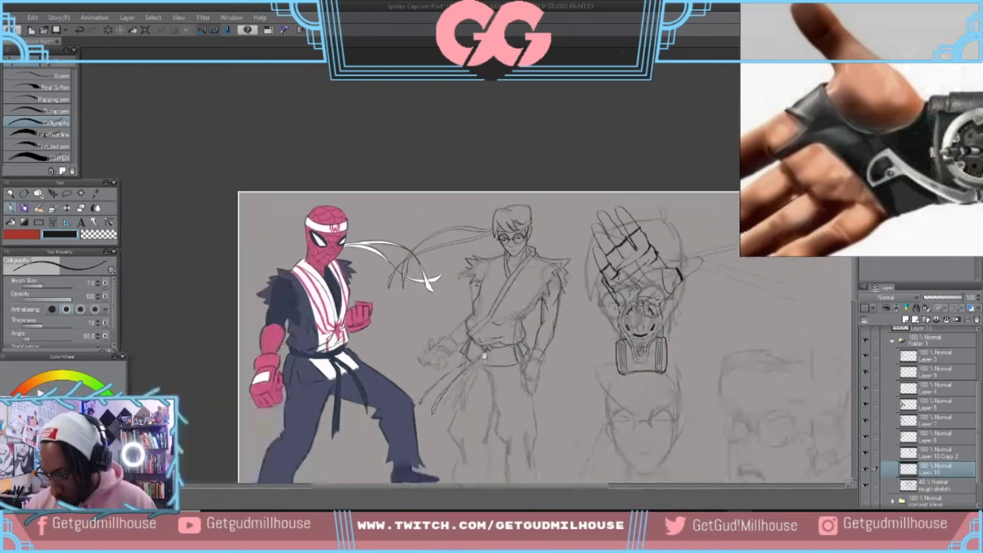
scroll(509, 363, up, 4)
drag(444, 355, 478, 365)
key(ctrl+z)
key(ctrl+z)
- Try to ink the arm with the open hand as a lowered arm, from the torn sleeve down past the elbow
scroll(552, 351, down, 2)
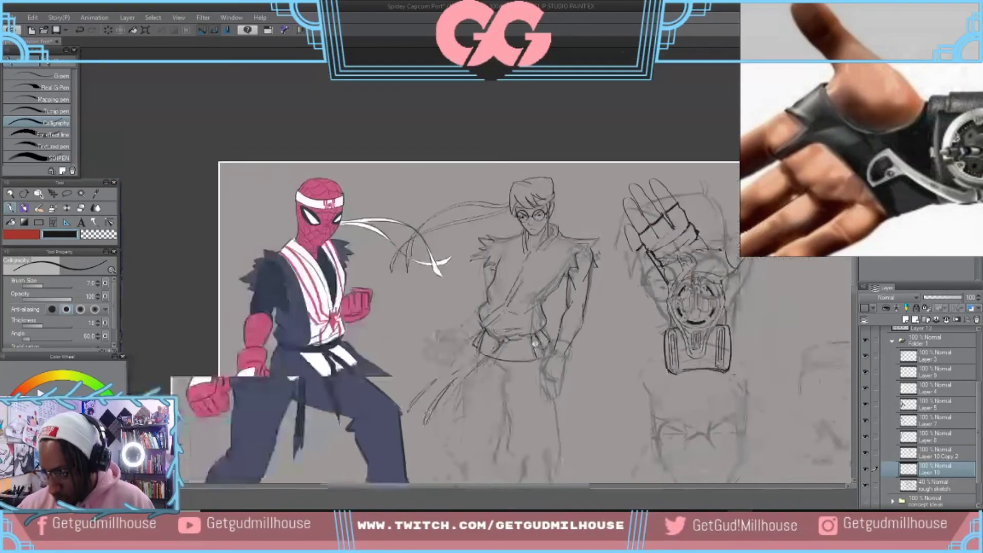
scroll(563, 333, up, 3)
scroll(573, 315, down, 2)
scroll(568, 314, up, 1)
drag(562, 314, 578, 345)
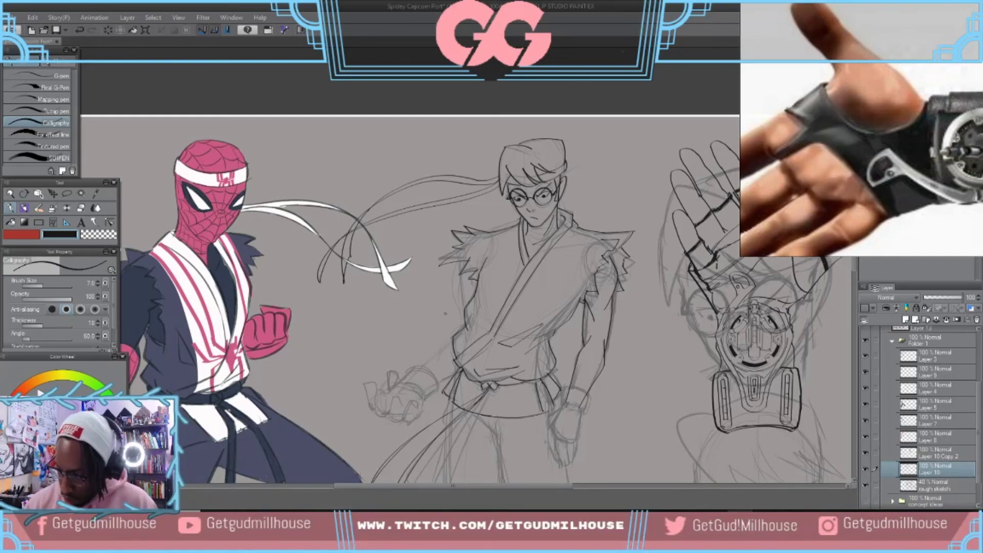
mouse_move(624, 366)
mouse_down()
mouse_move(610, 352)
mouse_move(627, 353)
mouse_up()
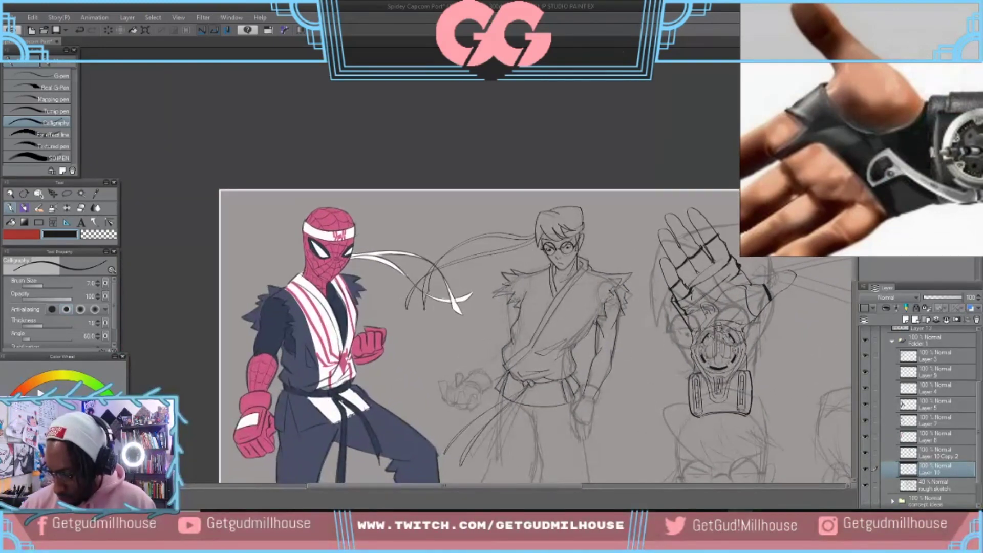
drag(504, 298, 483, 348)
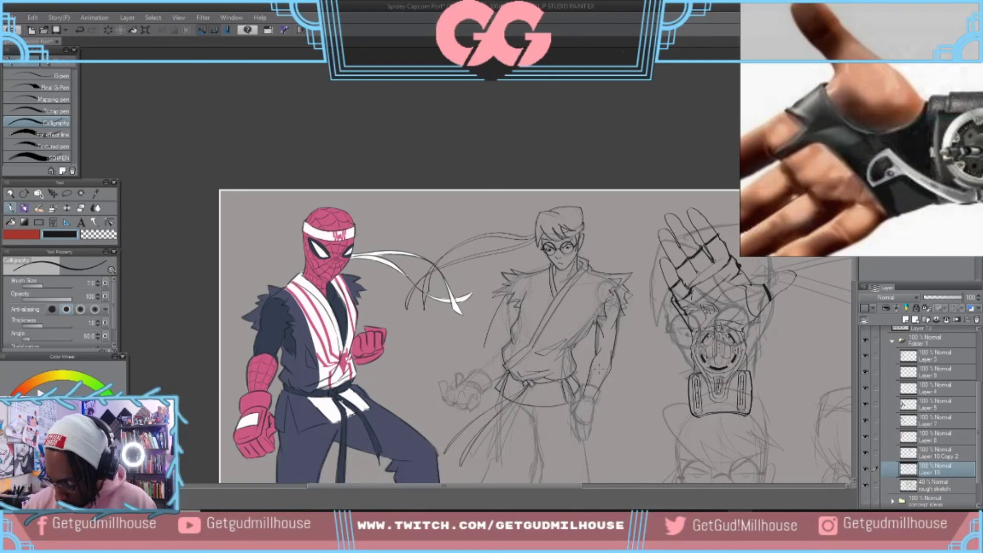
drag(488, 339, 477, 409)
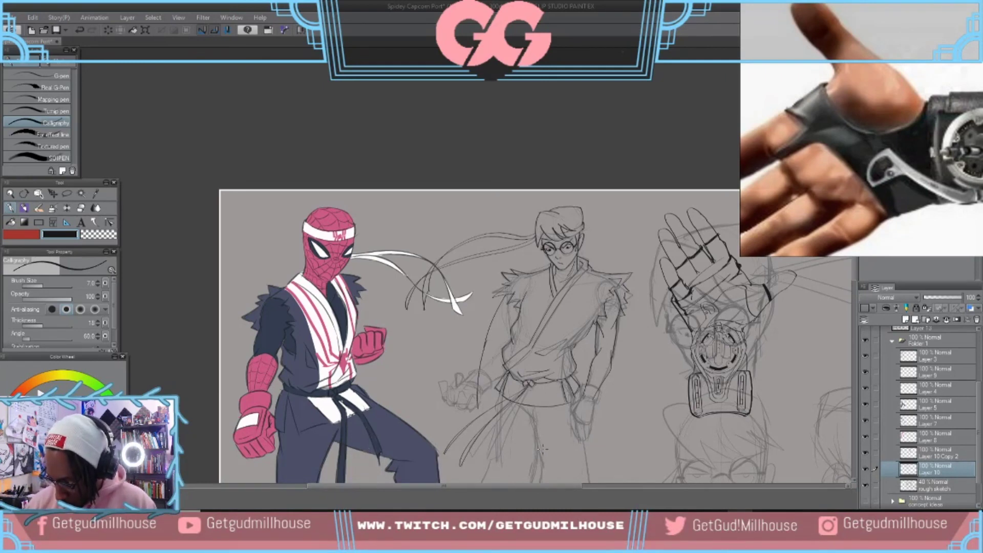
key(ctrl+z)
key(ctrl+z)
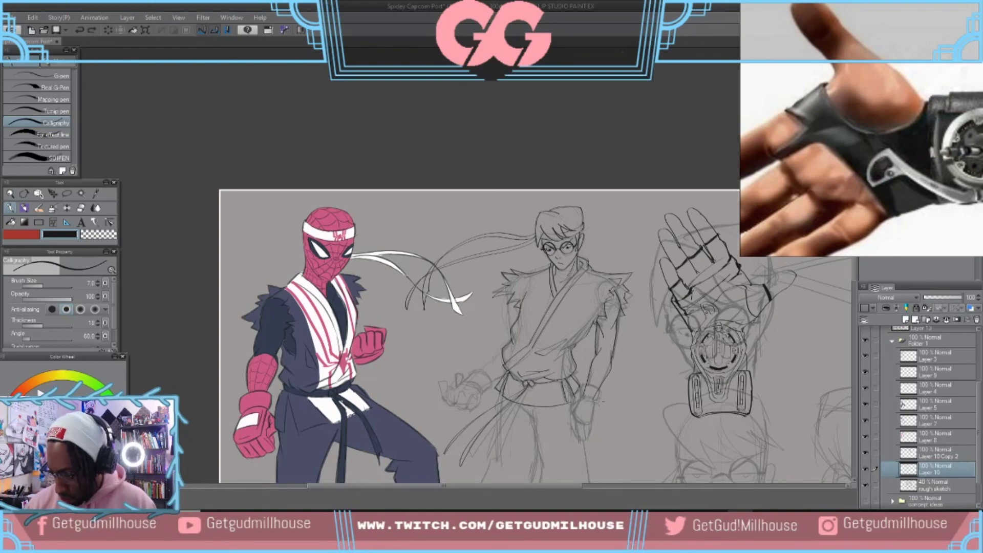
- Select Peter's inked head, headband tails, torso and lowered arm above the belt and rotate them counterclockwise into a stronger lean
scroll(609, 402, down, 3)
drag(634, 404, 564, 351)
scroll(564, 352, up, 3)
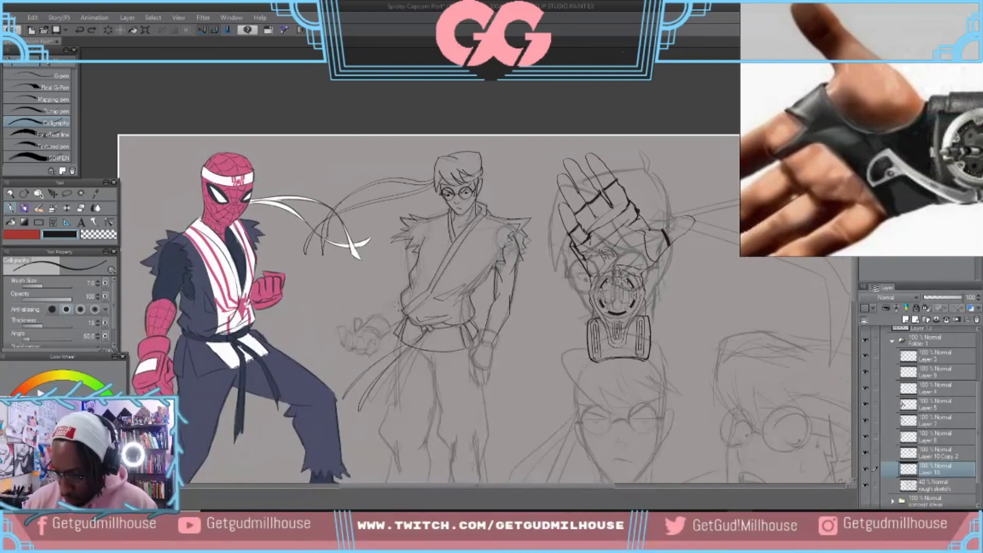
key(m)
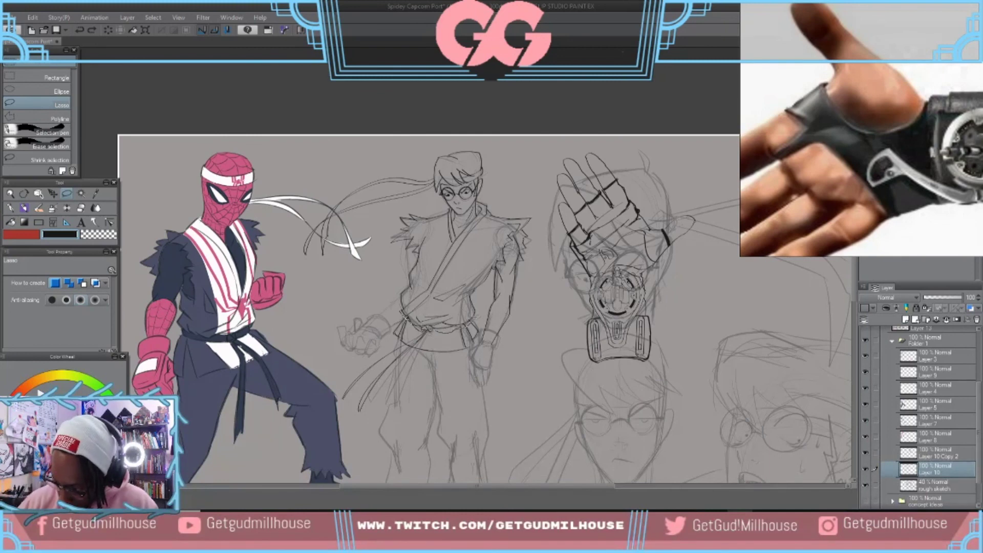
mouse_move(504, 347)
mouse_down()
mouse_move(538, 255)
mouse_move(463, 134)
mouse_move(293, 215)
mouse_move(326, 295)
mouse_move(489, 348)
mouse_up()
key(ctrl+t)
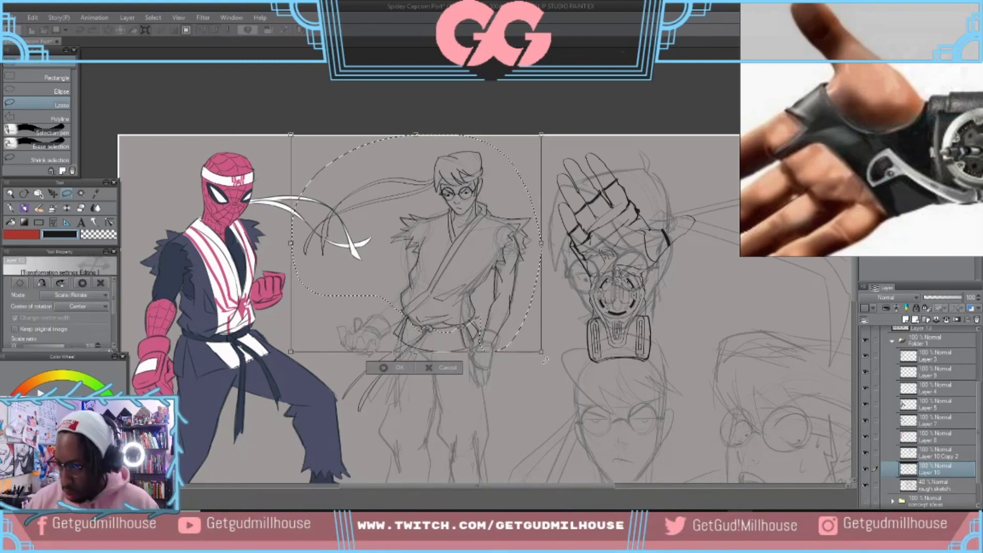
drag(546, 359, 552, 353)
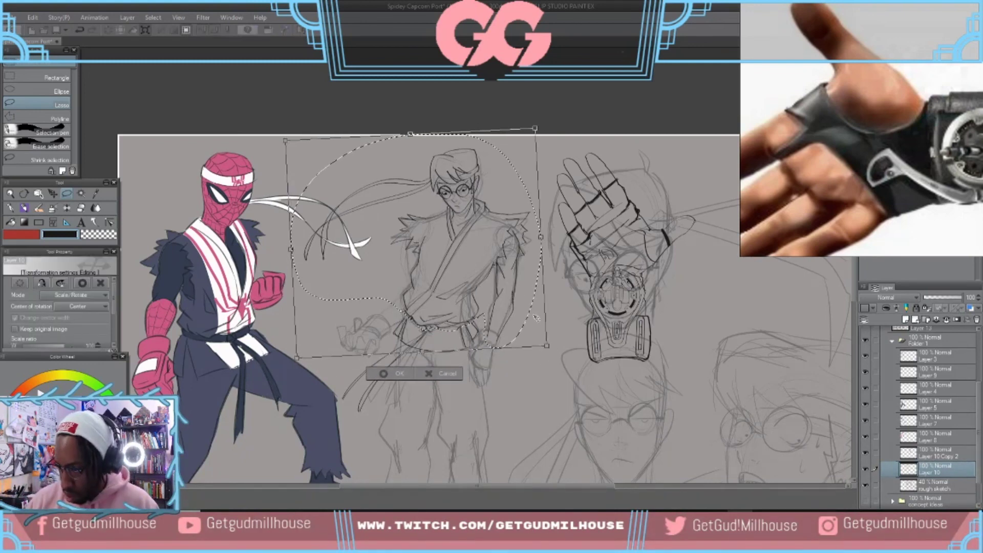
drag(478, 244, 474, 241)
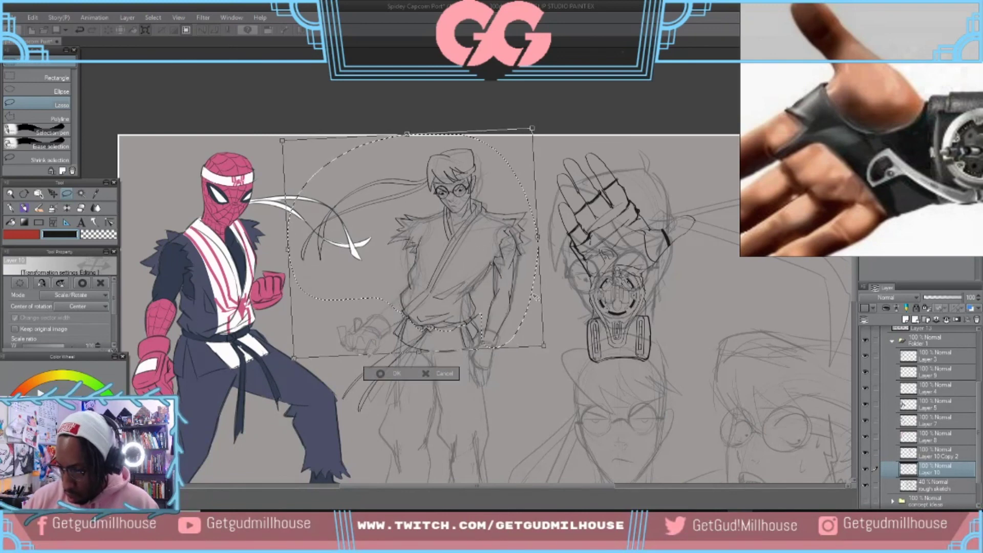
drag(553, 356, 563, 318)
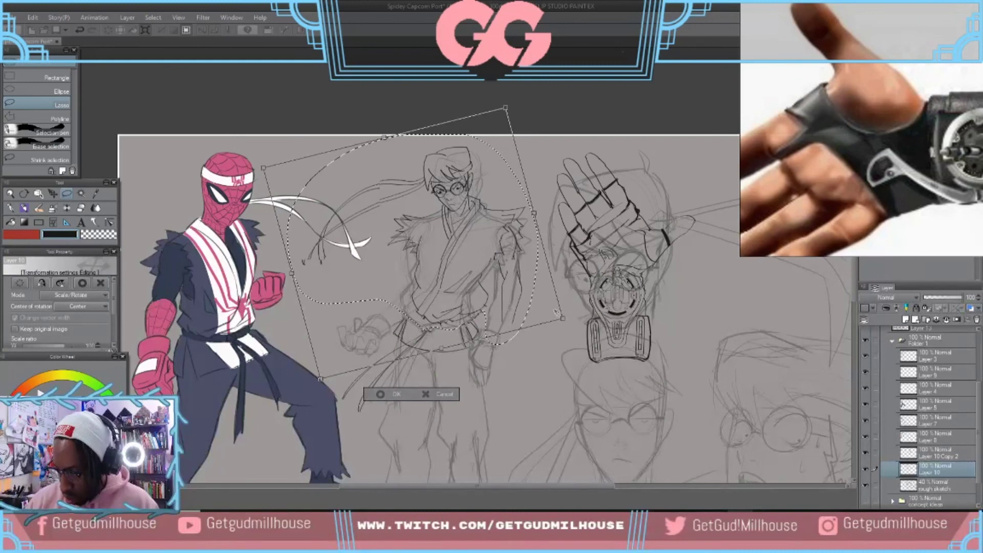
- Shift the tilted upper body toward the Spider-Man figure and down to the belt, ease the tilt back slightly, and deselect
mouse_move(481, 251)
mouse_down()
mouse_move(459, 293)
mouse_move(468, 279)
mouse_up()
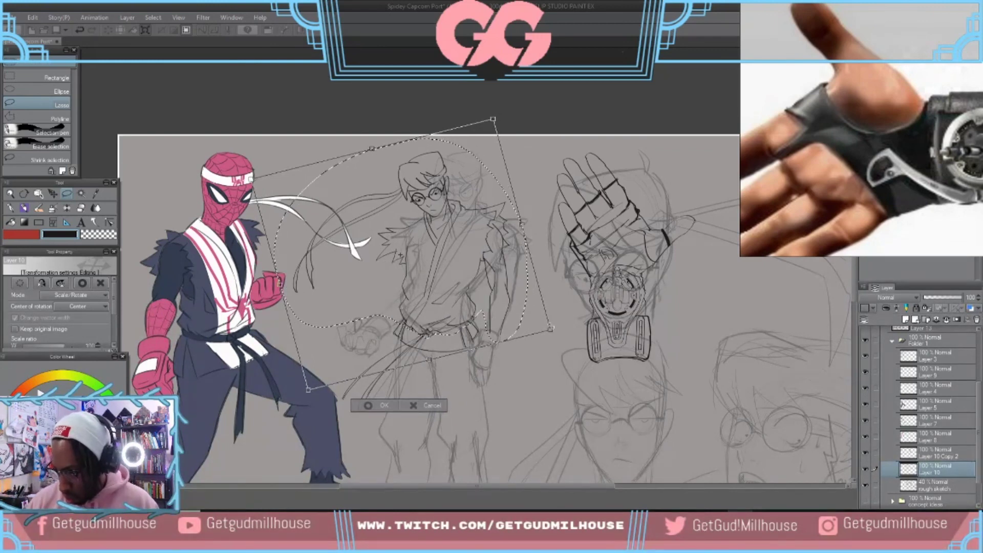
drag(562, 333, 559, 343)
drag(464, 300, 464, 297)
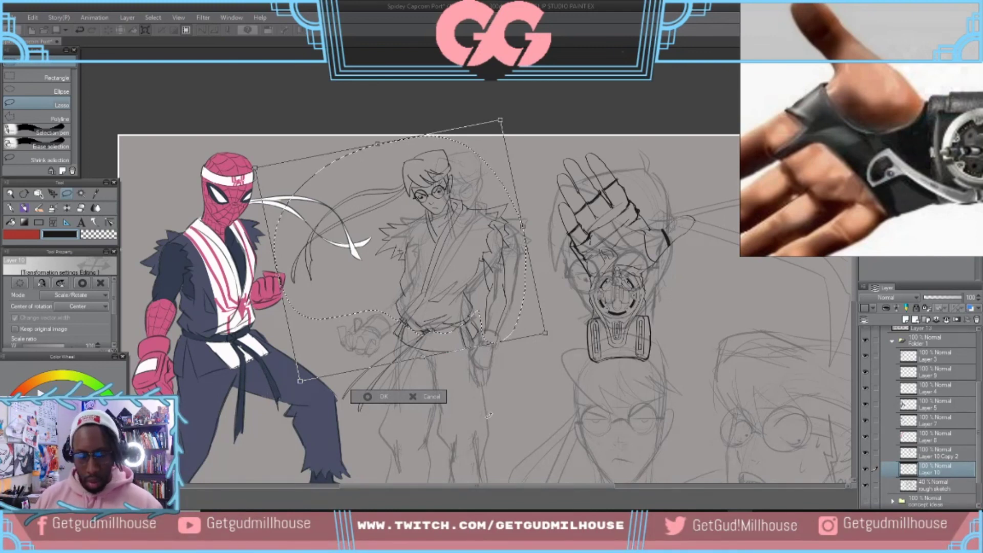
key(Return)
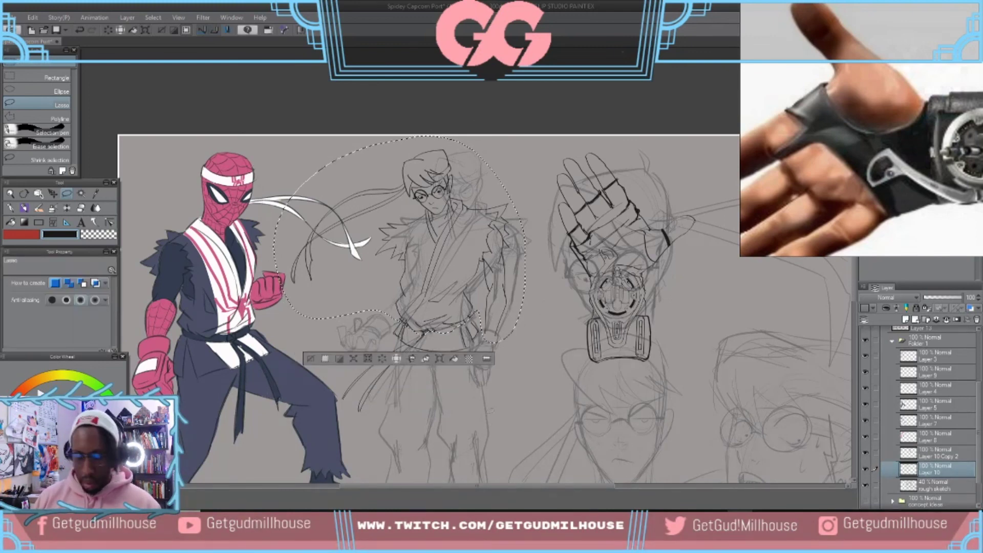
key(ctrl+d)
- Try to nudge the entire inked Peter figure, belt tails included, slightly toward the large open-hand drawing
scroll(511, 339, up, 3)
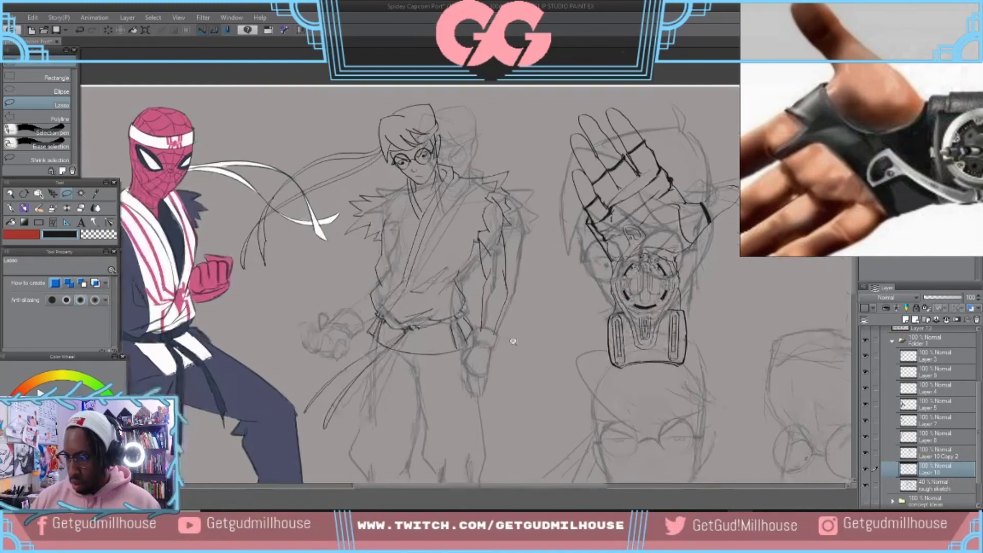
scroll(511, 338, down, 2)
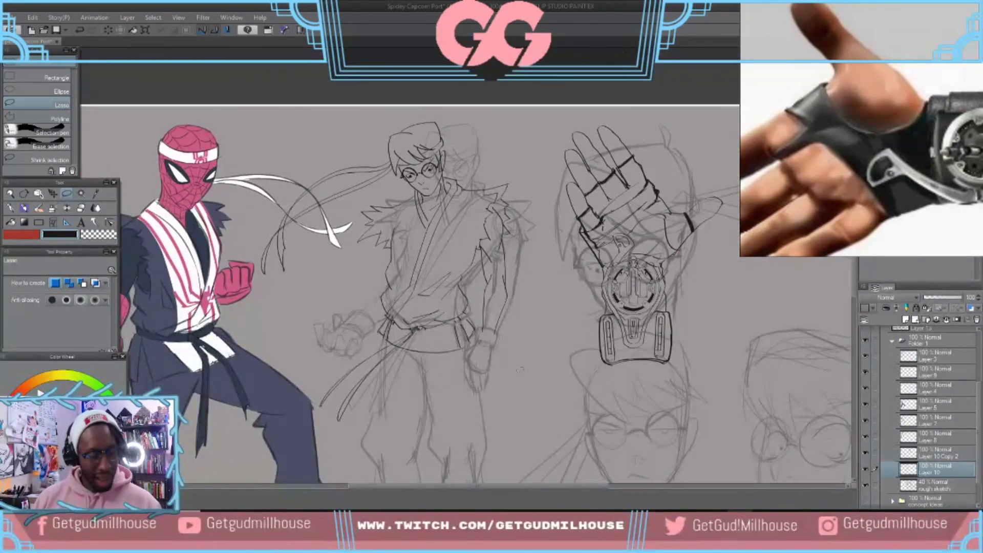
key(ctrl+t)
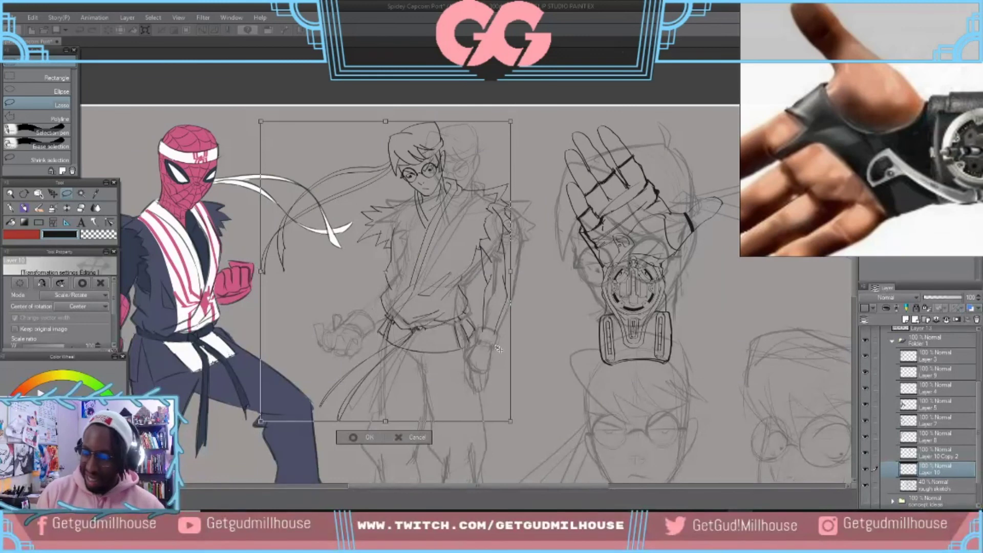
key(Right)
key(Right)
key(Right)
key(Right)
key(Right)
key(Right)
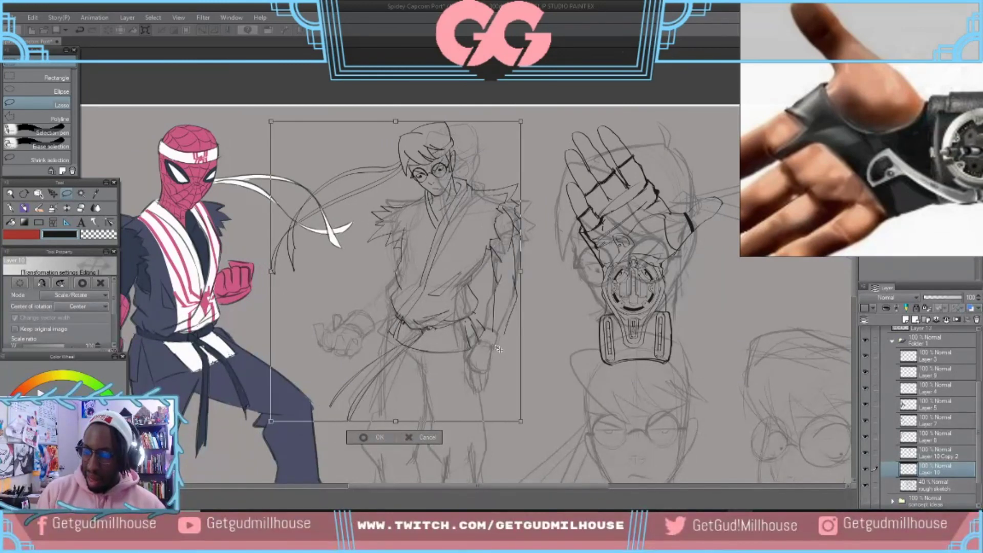
key(Left)
key(Left)
key(Left)
key(Left)
key(Left)
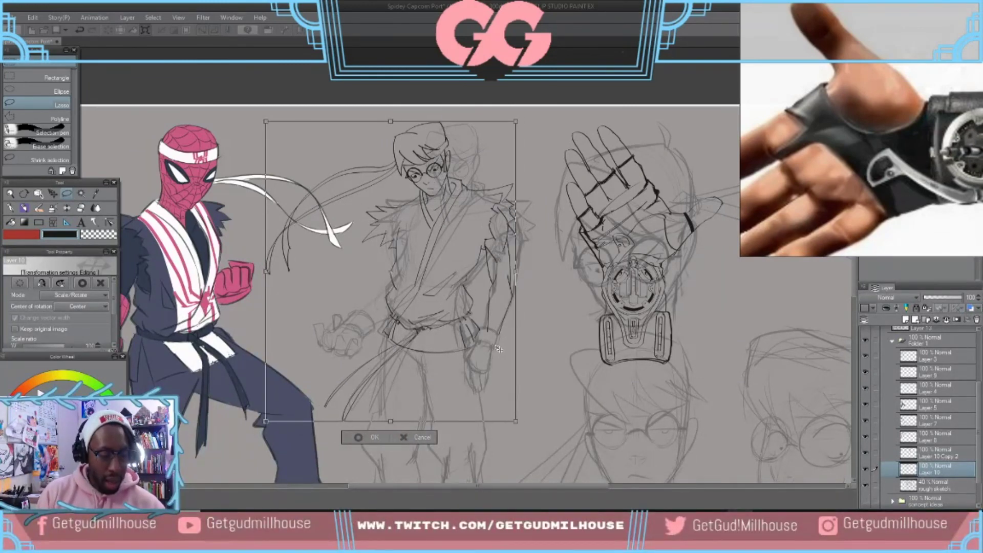
key(Return)
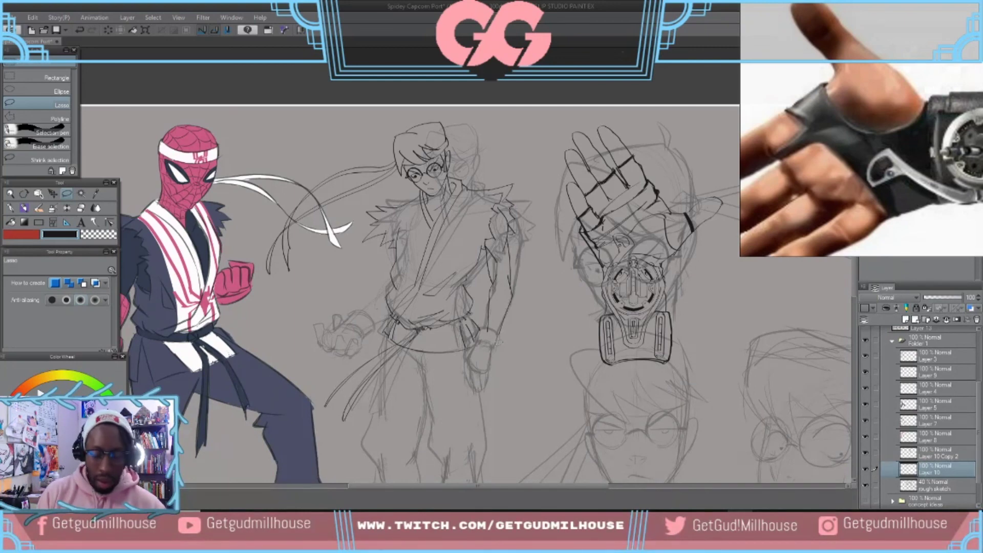
key(ctrl+z)
- Reselect only the inked upper body above the belt, nudge it slightly toward the large open-hand drawing, and deselect
drag(498, 342, 494, 341)
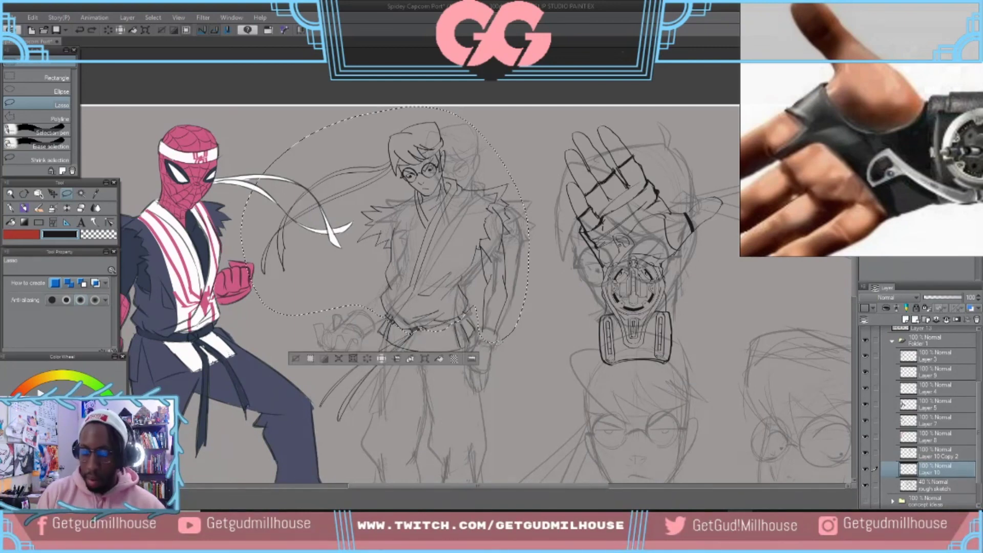
key(ctrl+t)
key(Right)
key(Right)
key(Right)
key(Right)
key(Right)
key(Right)
key(Right)
key(Right)
key(Right)
key(Right)
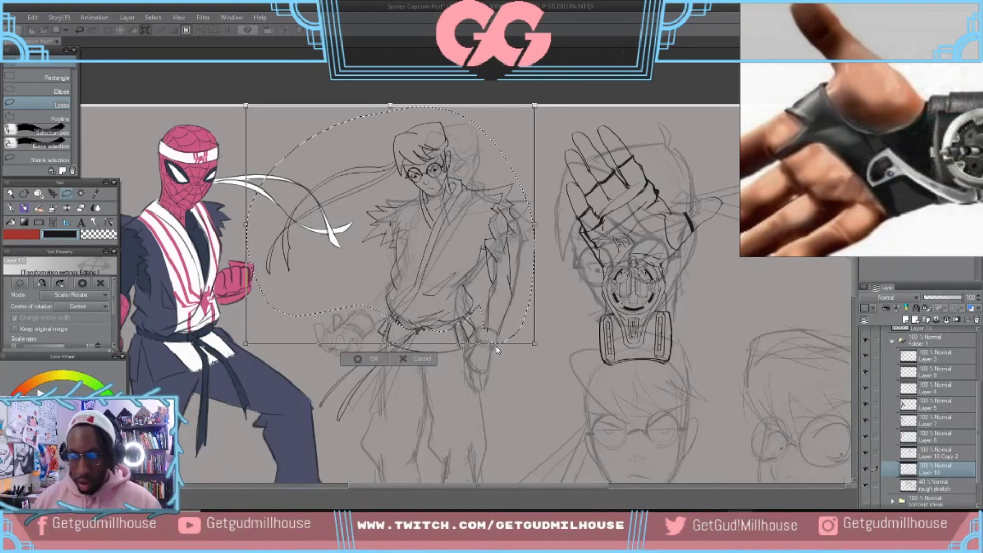
key(Return)
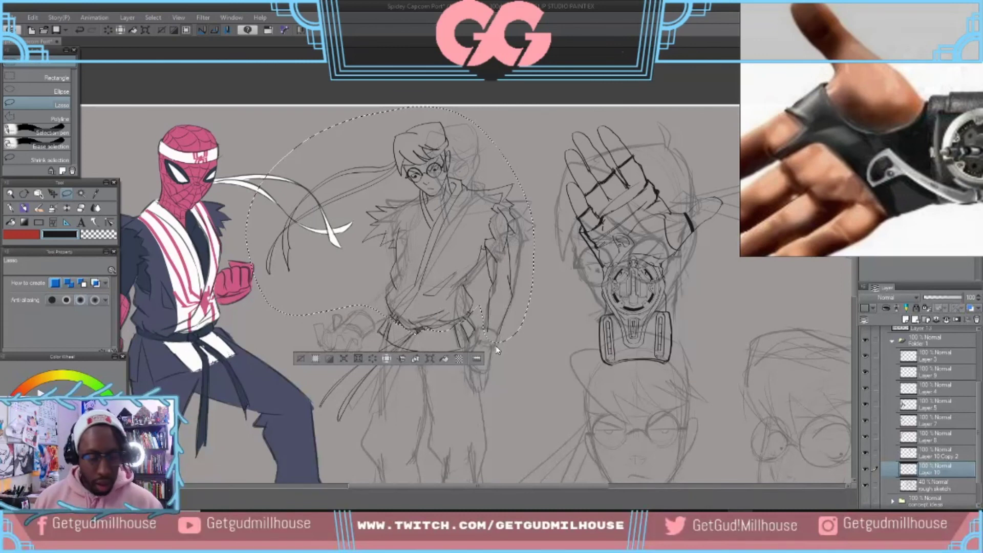
key(ctrl+d)
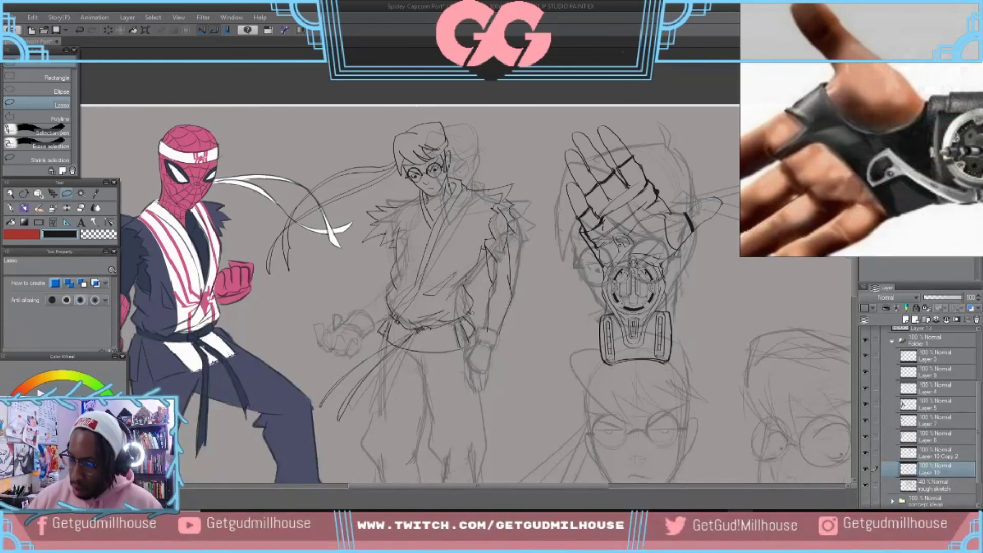